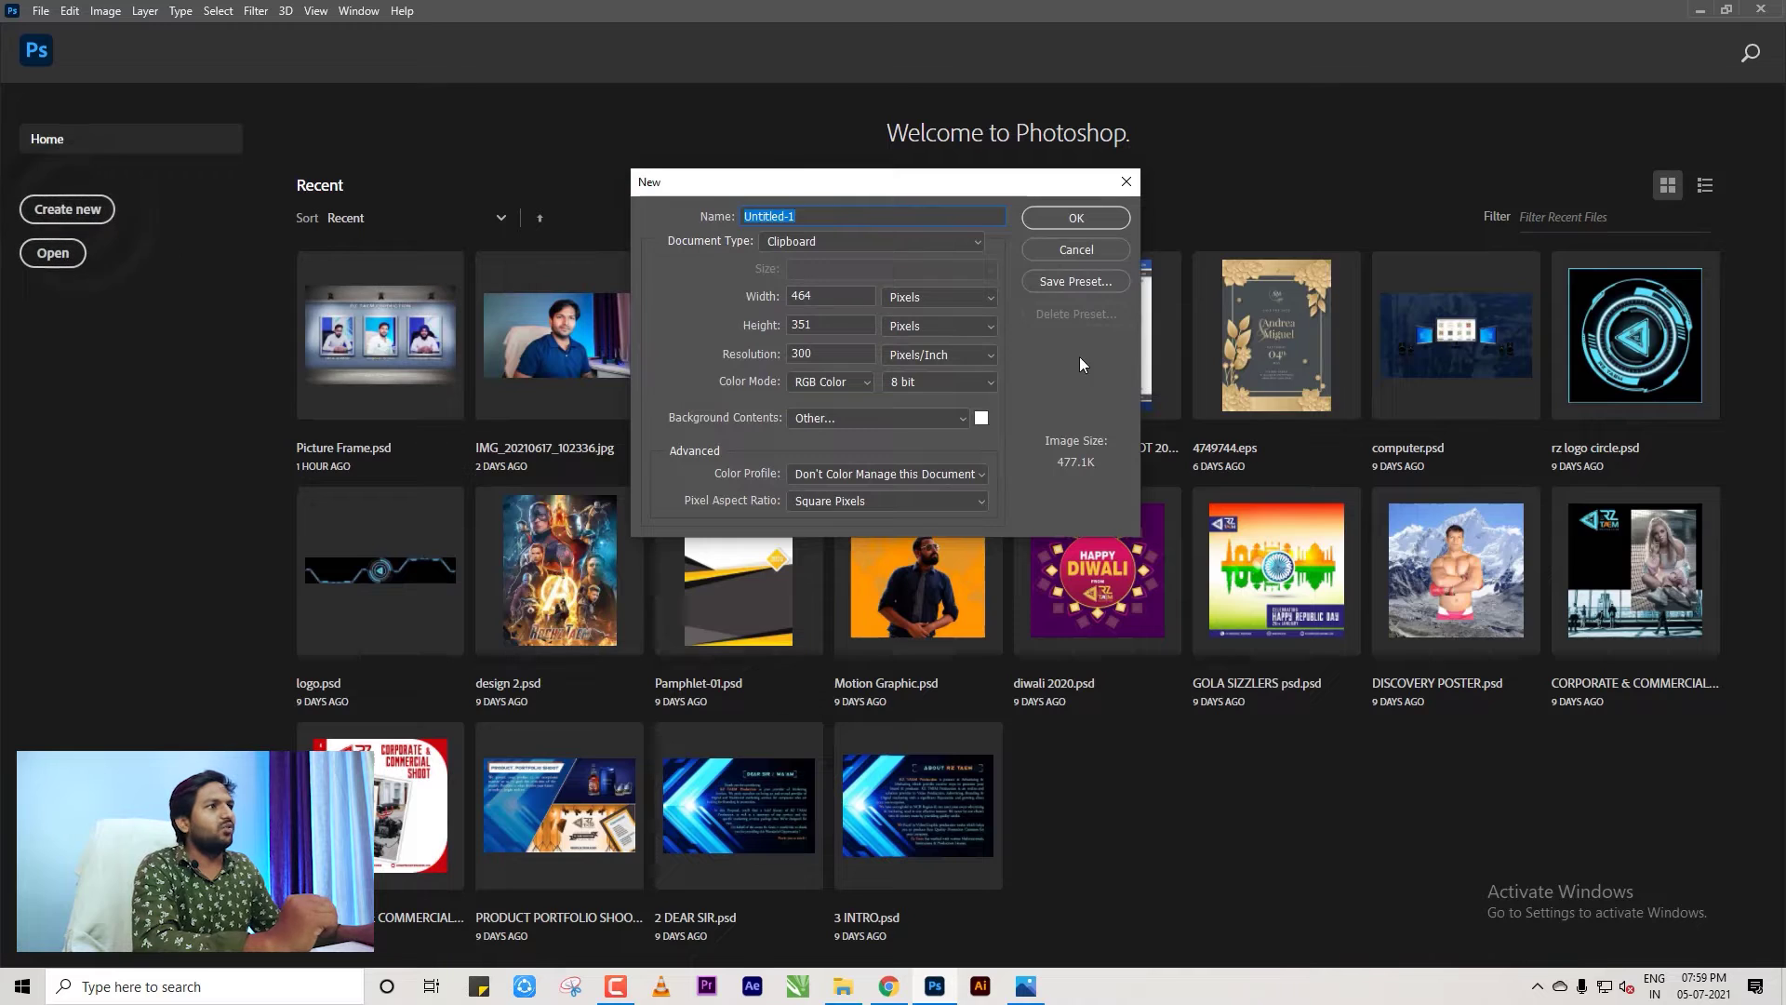
Configure a Web-preset new document at 9 × 6 inches, 72 pixels per inch.
click(848, 240)
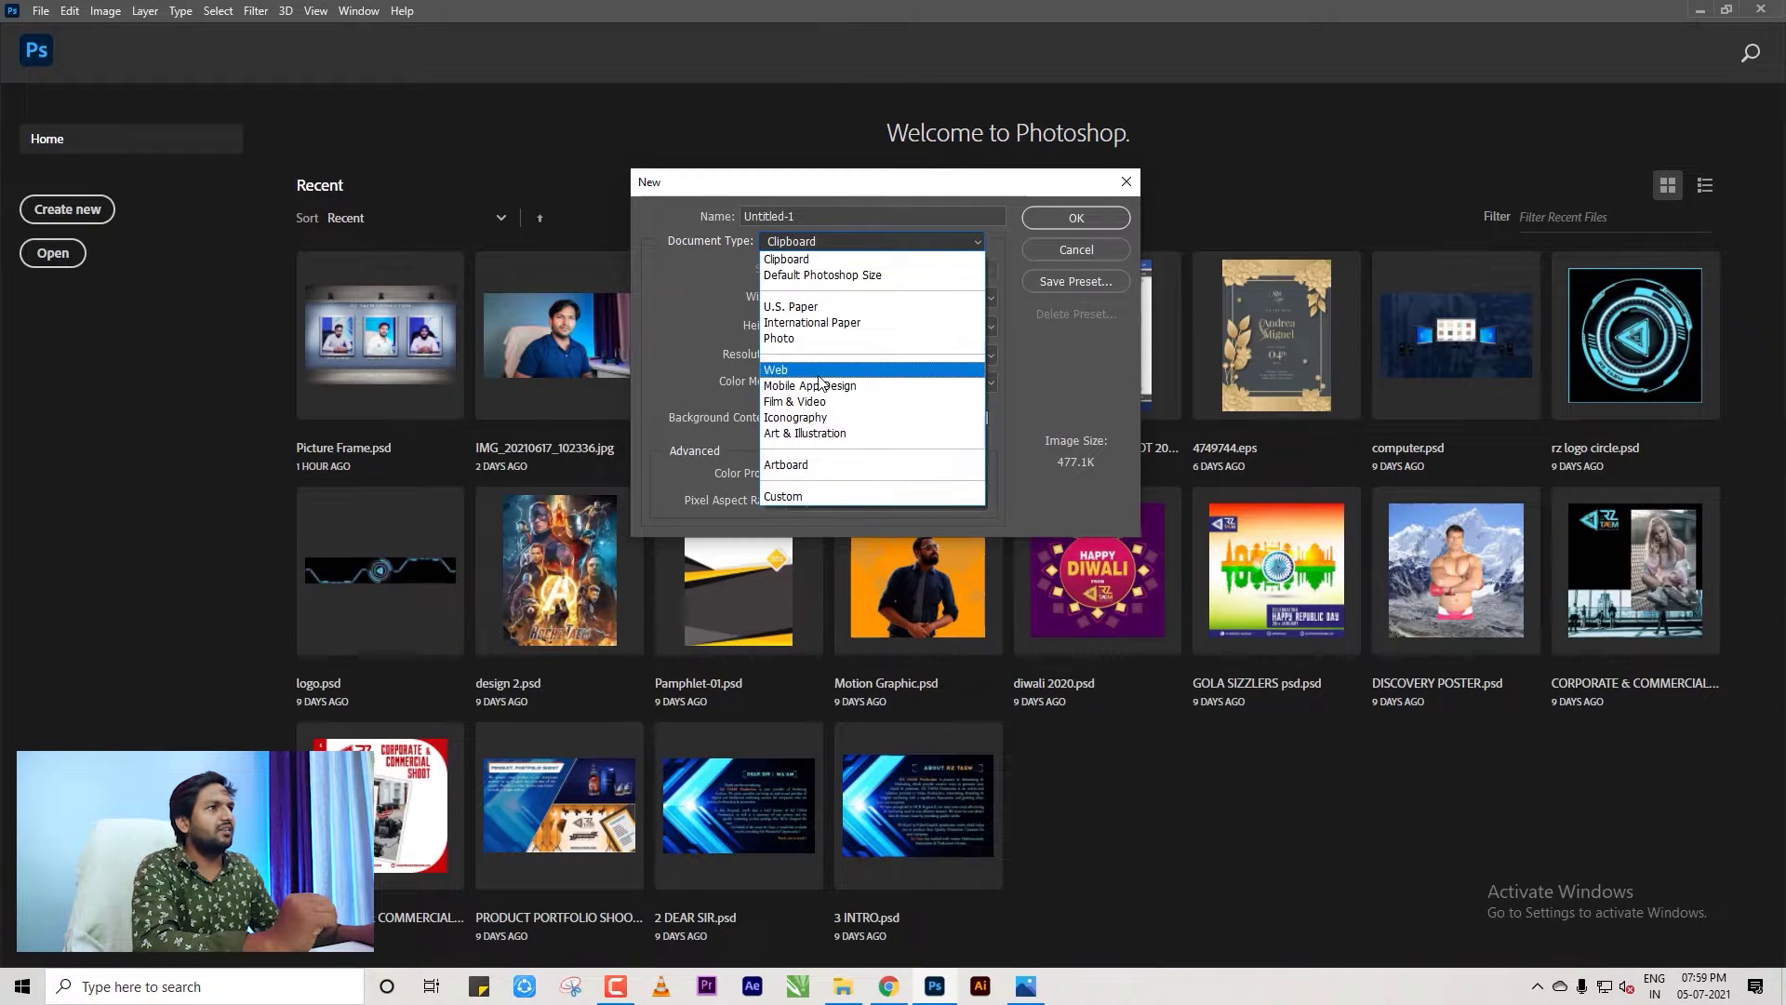
click(824, 370)
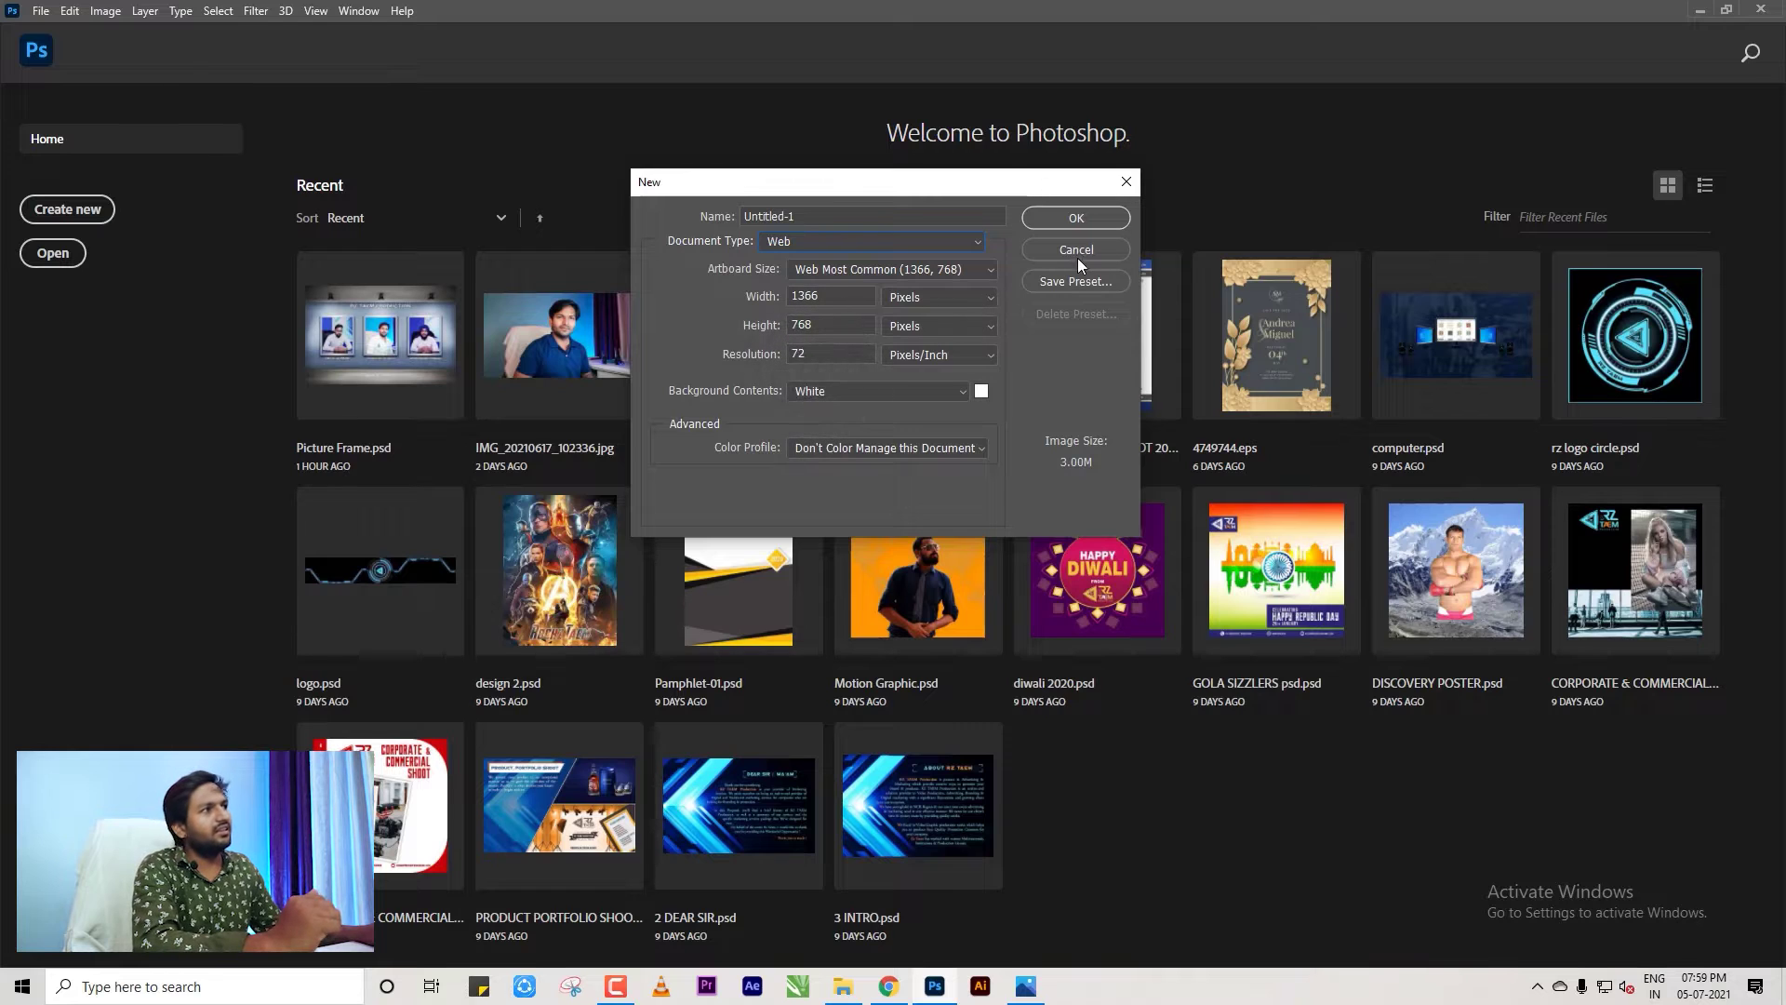
click(834, 243)
click(874, 199)
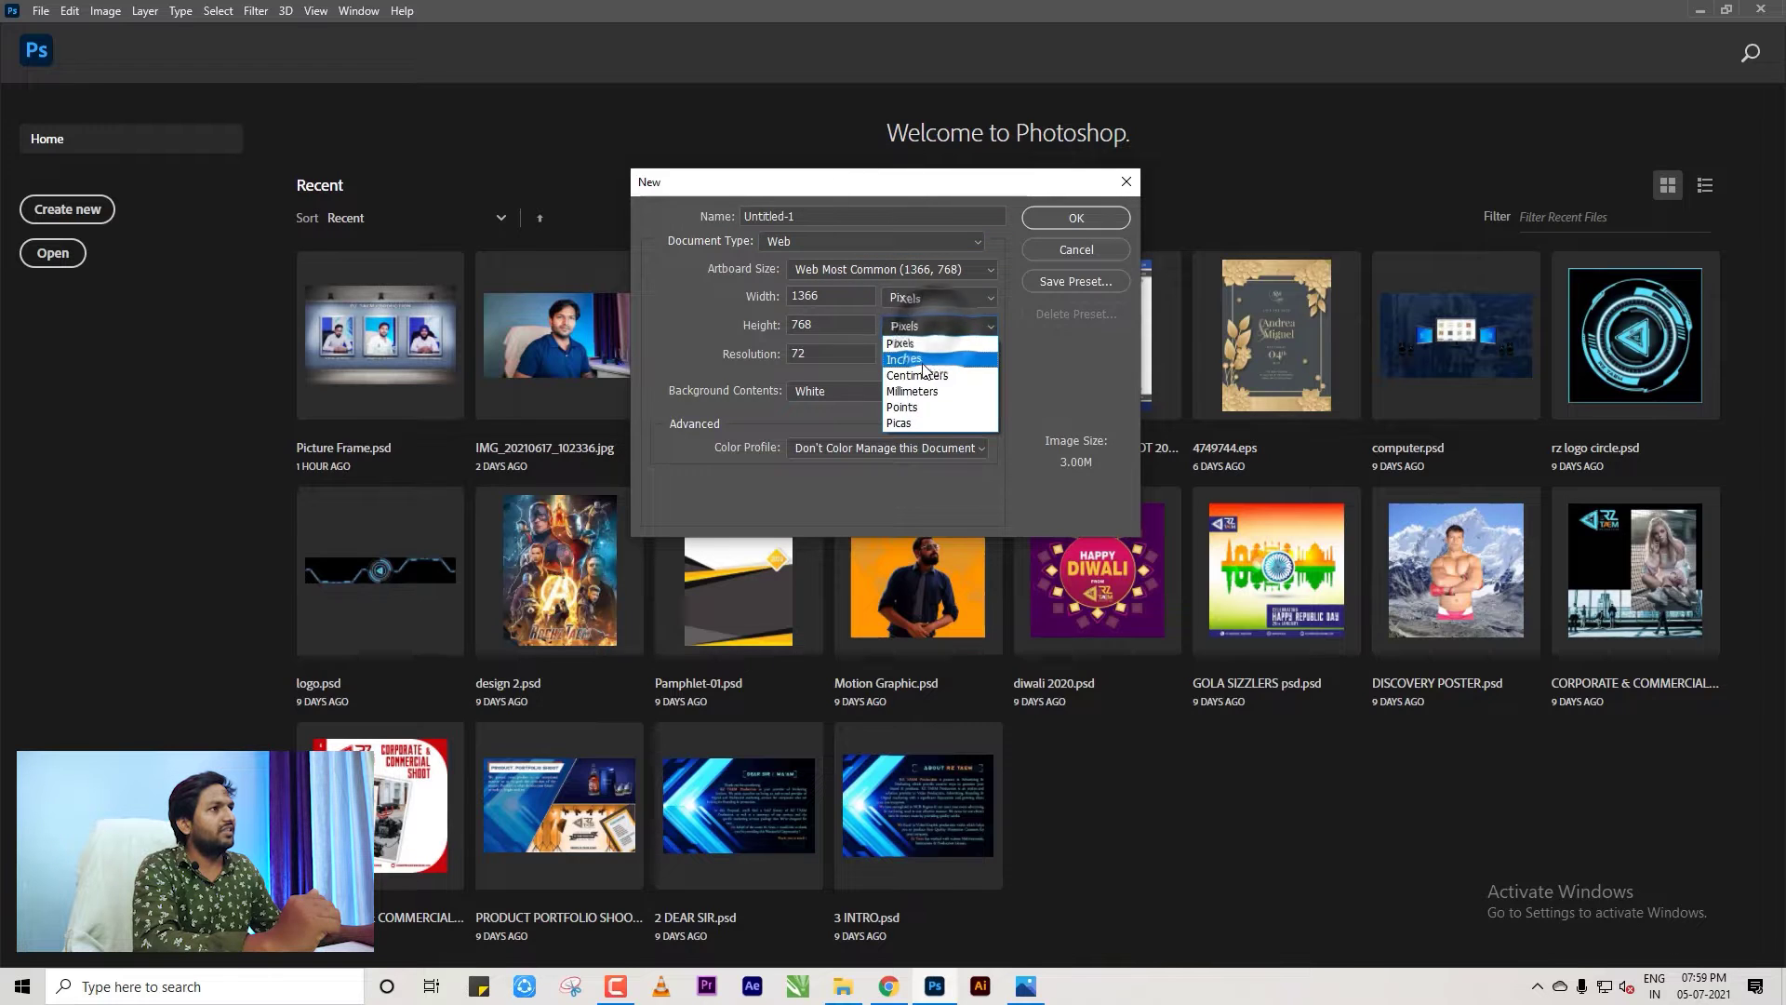
click(920, 351)
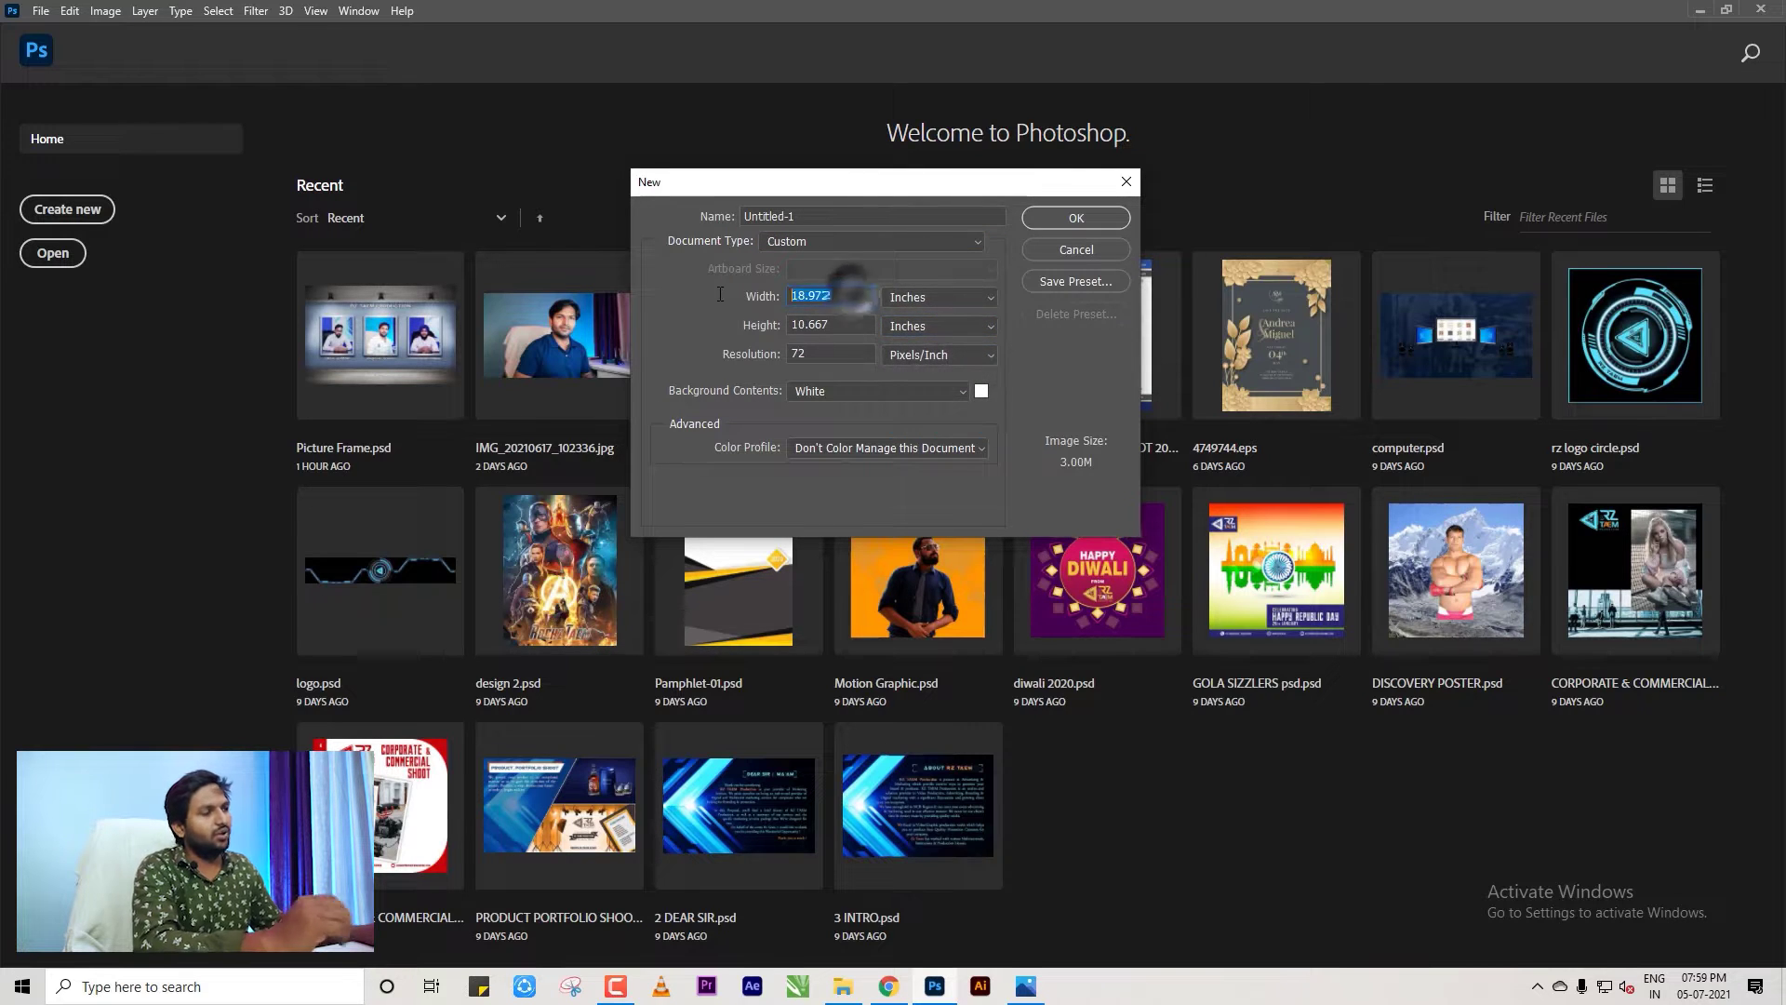
drag(854, 294, 789, 296)
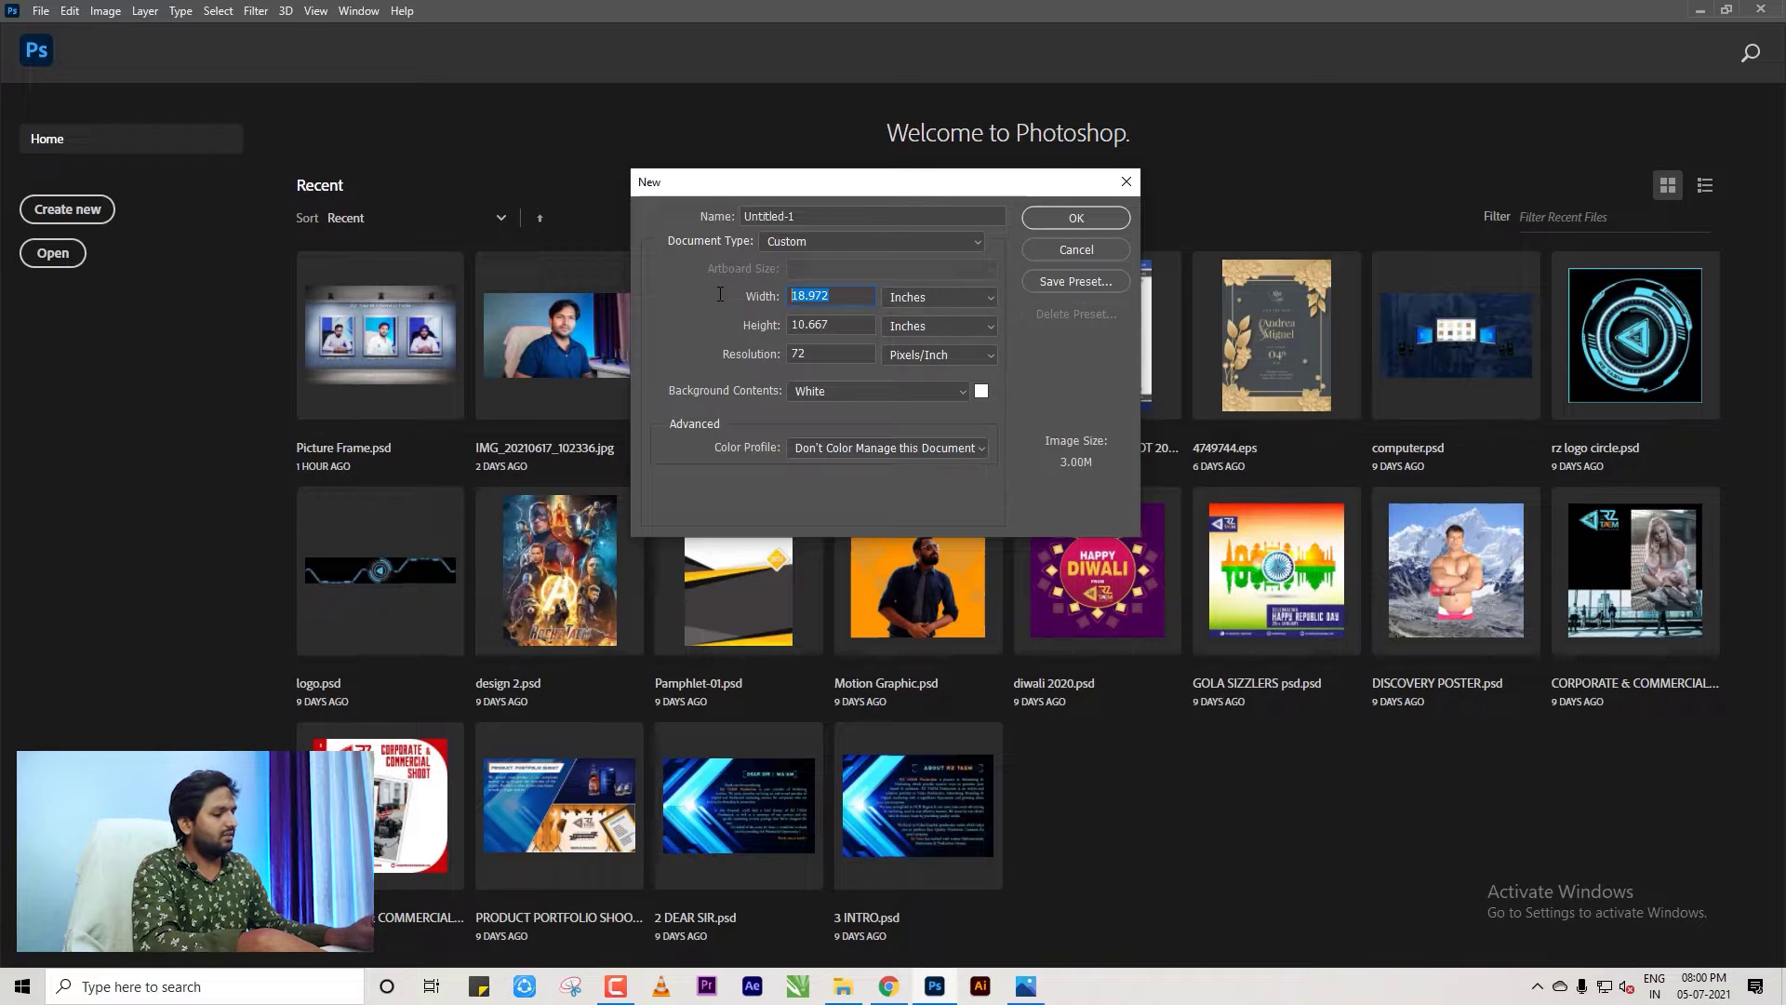
double_click(843, 322)
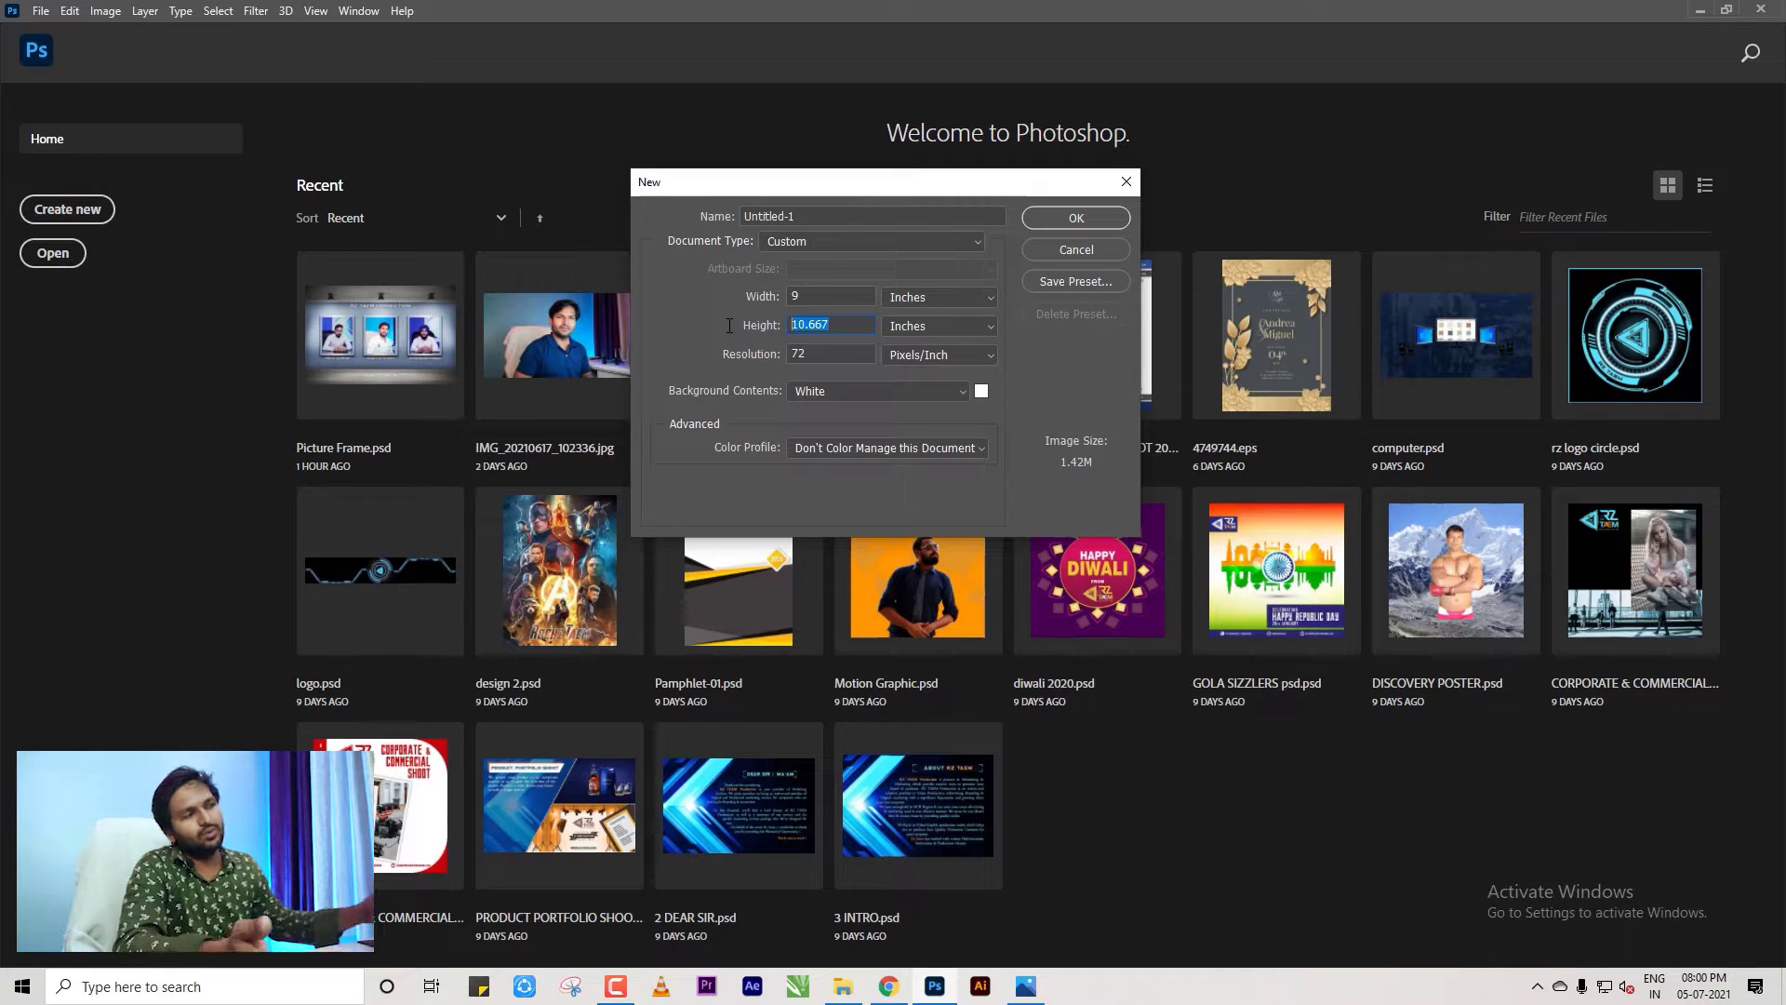
text(6)
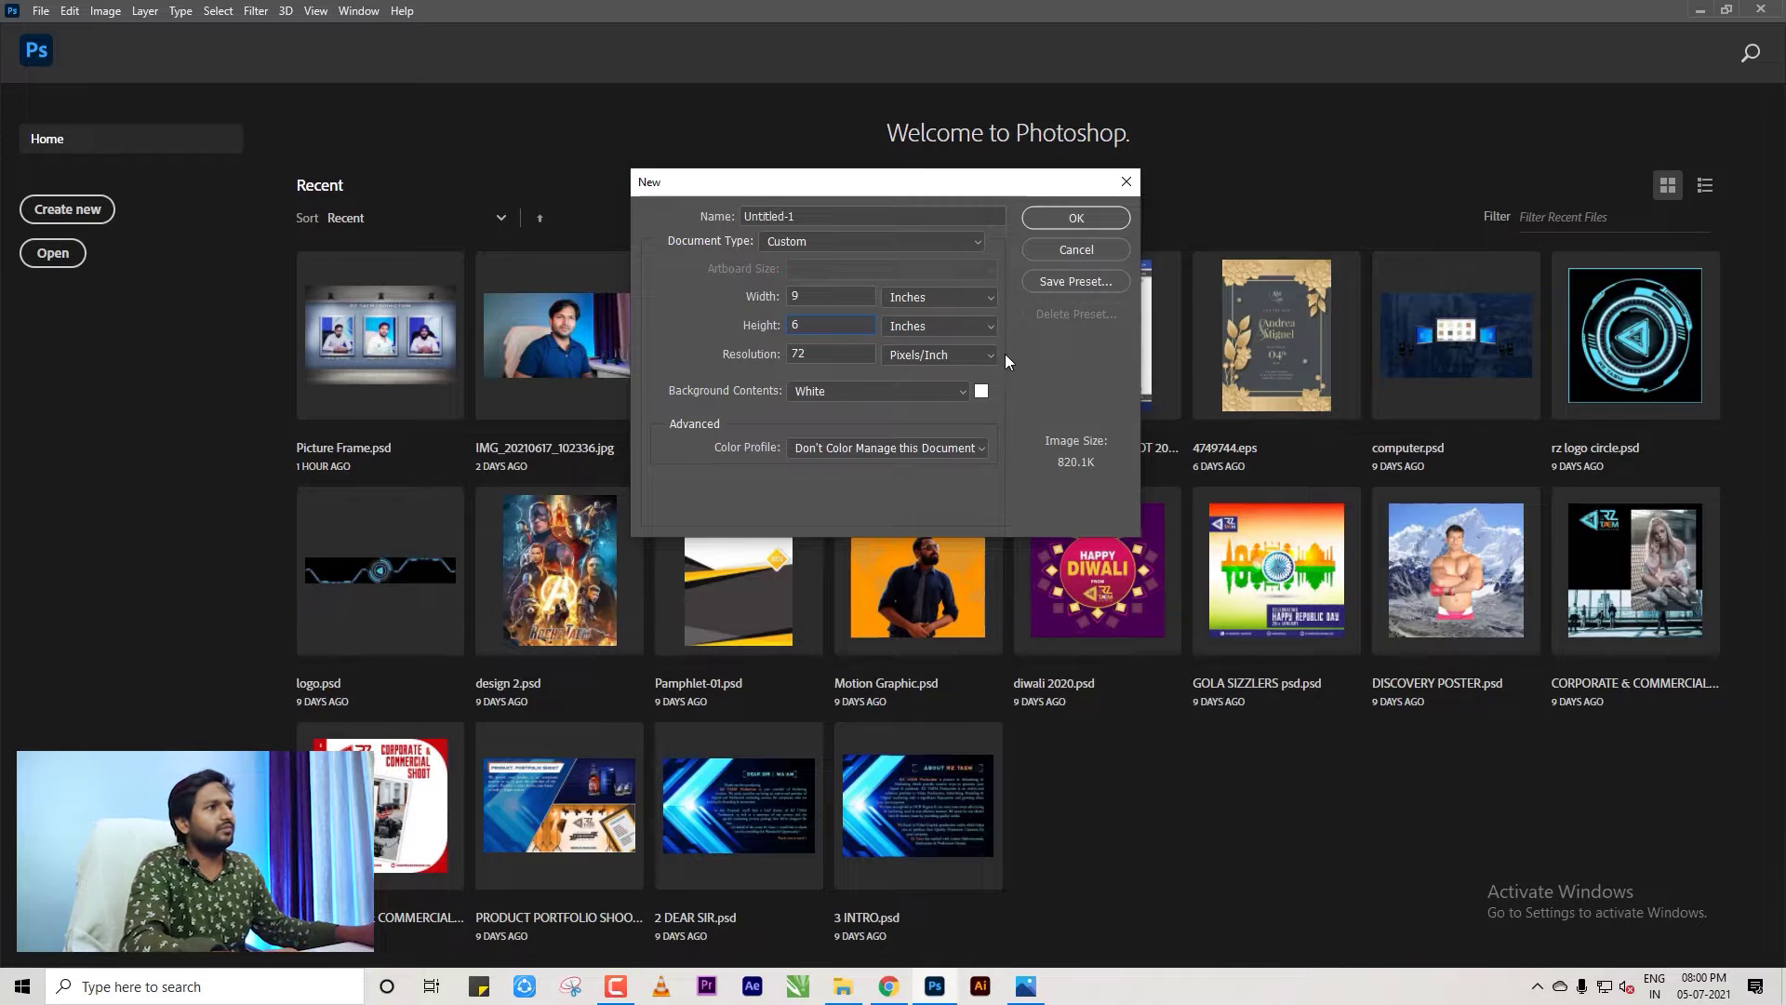
Create the blank 648 × 432 px Untitled-1 document with Artboard 1.
click(1076, 218)
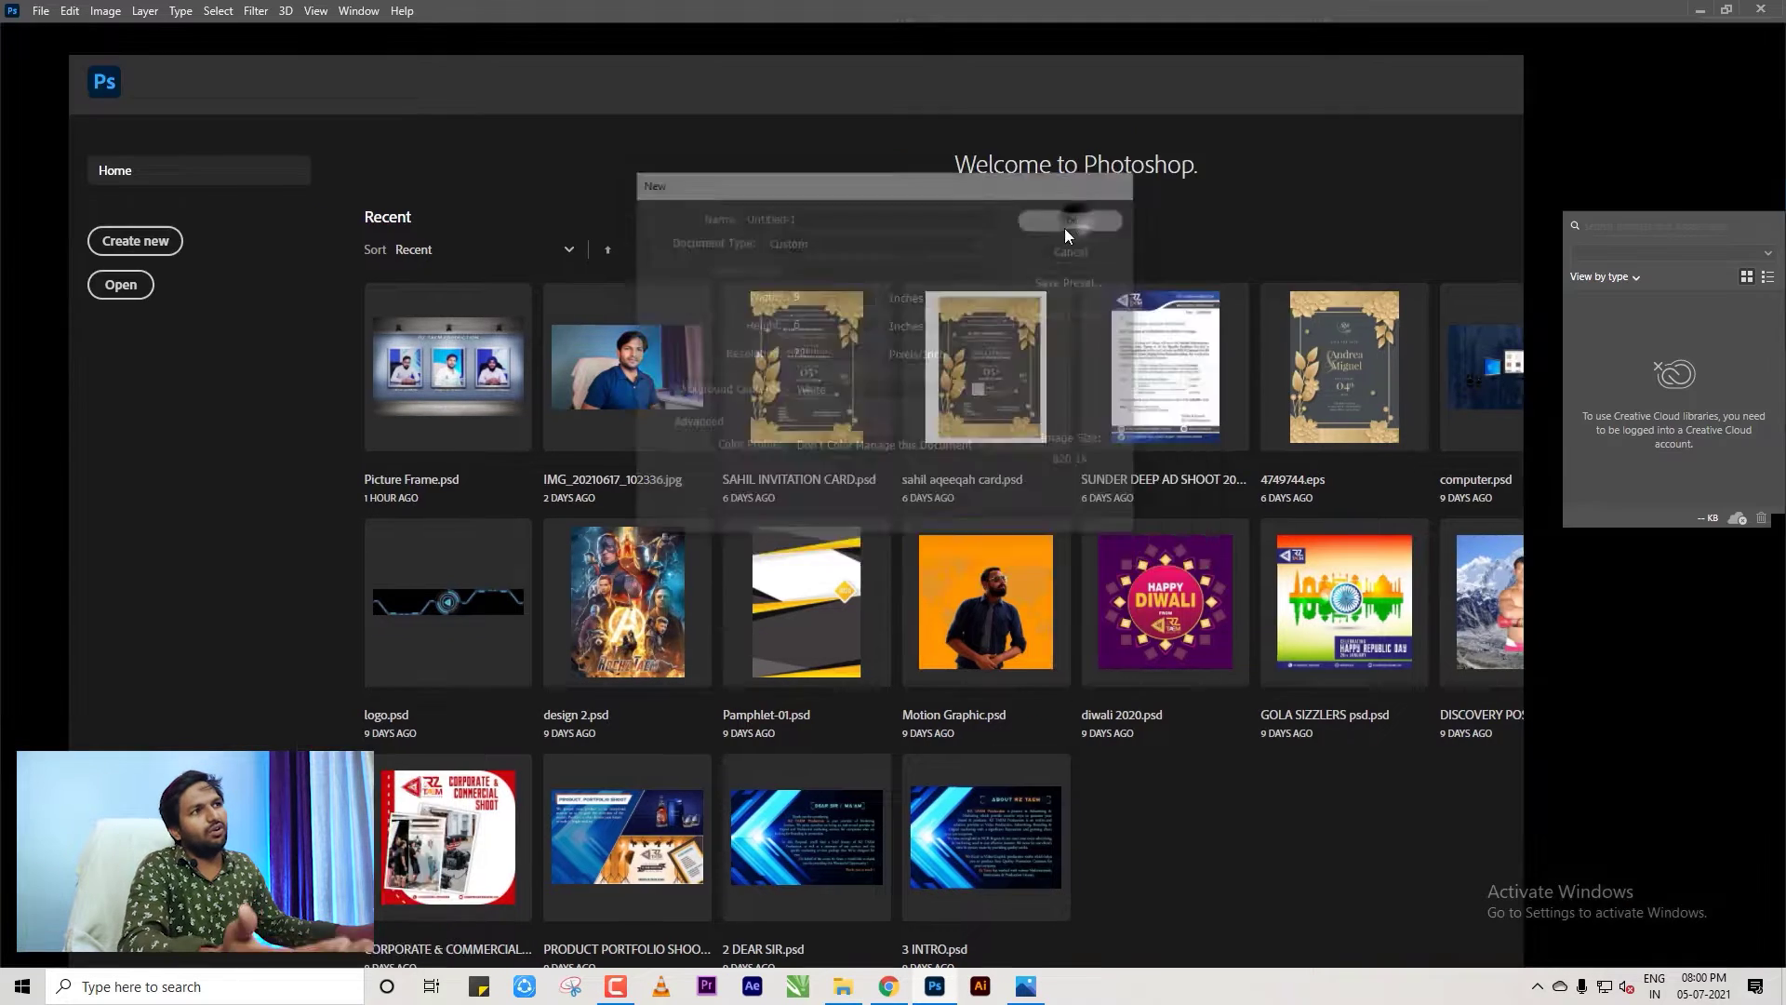
scroll(675, 412, down, 3)
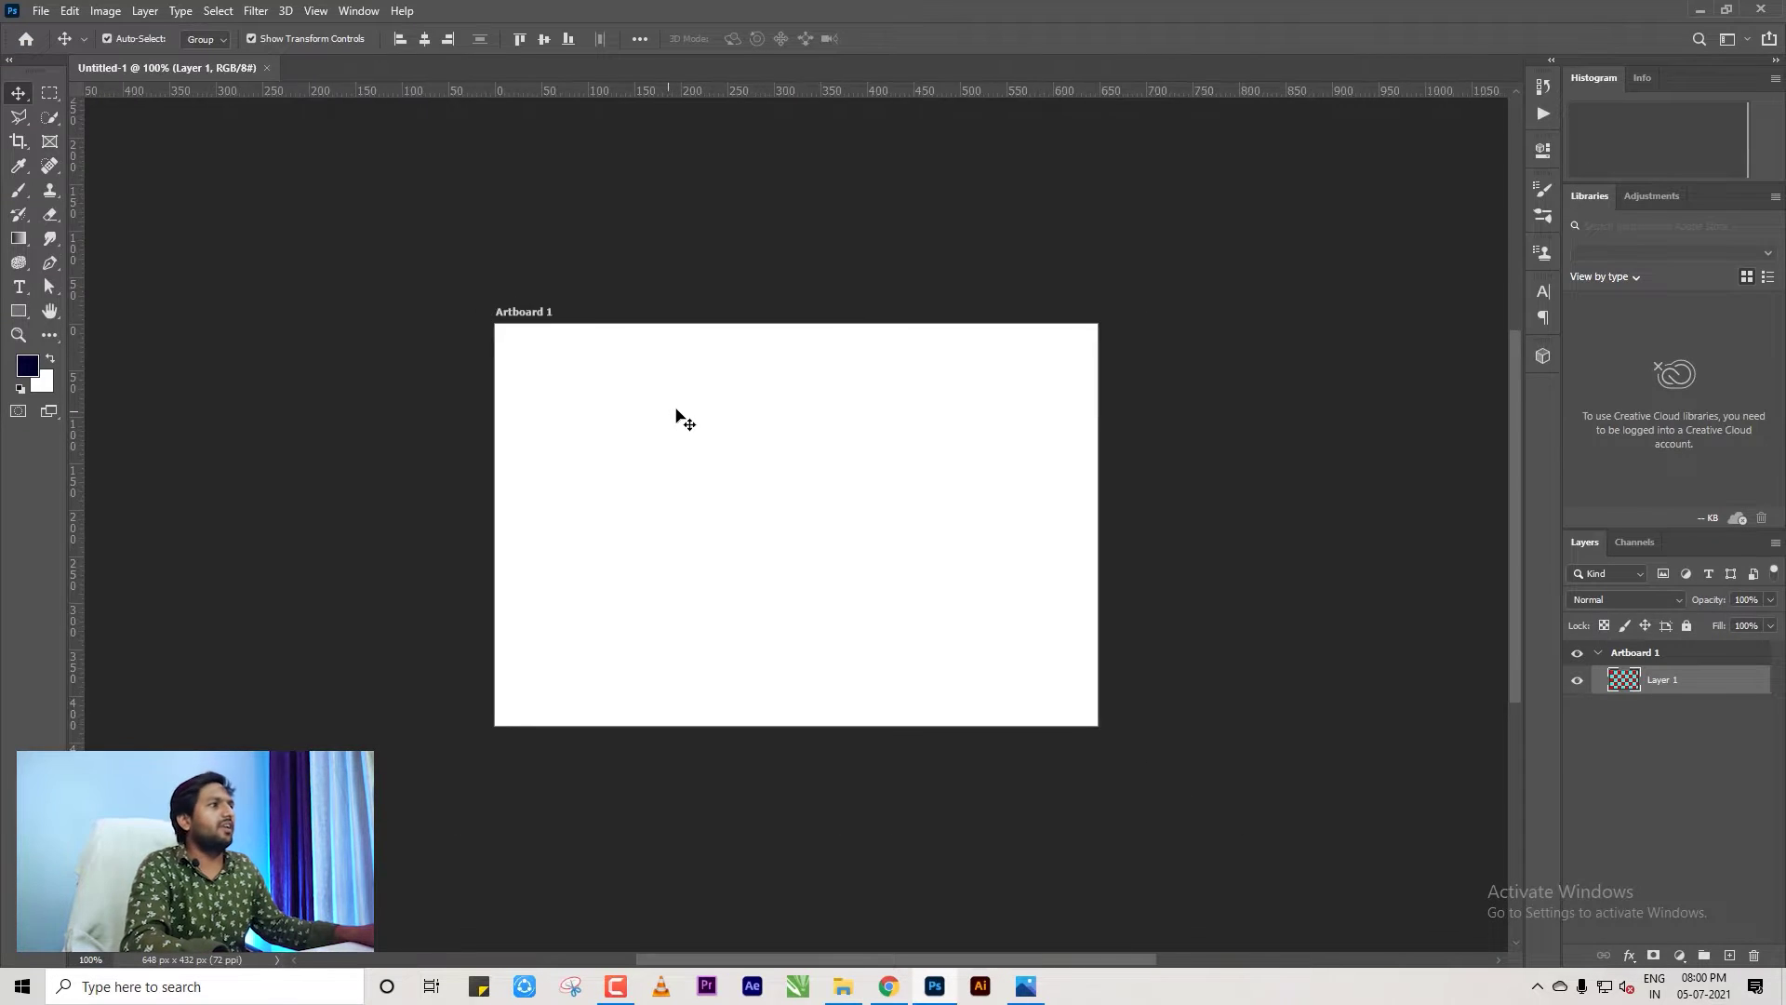
scroll(1077, 410, up, 3)
scroll(1076, 410, down, 2)
scroll(779, 498, up, 1)
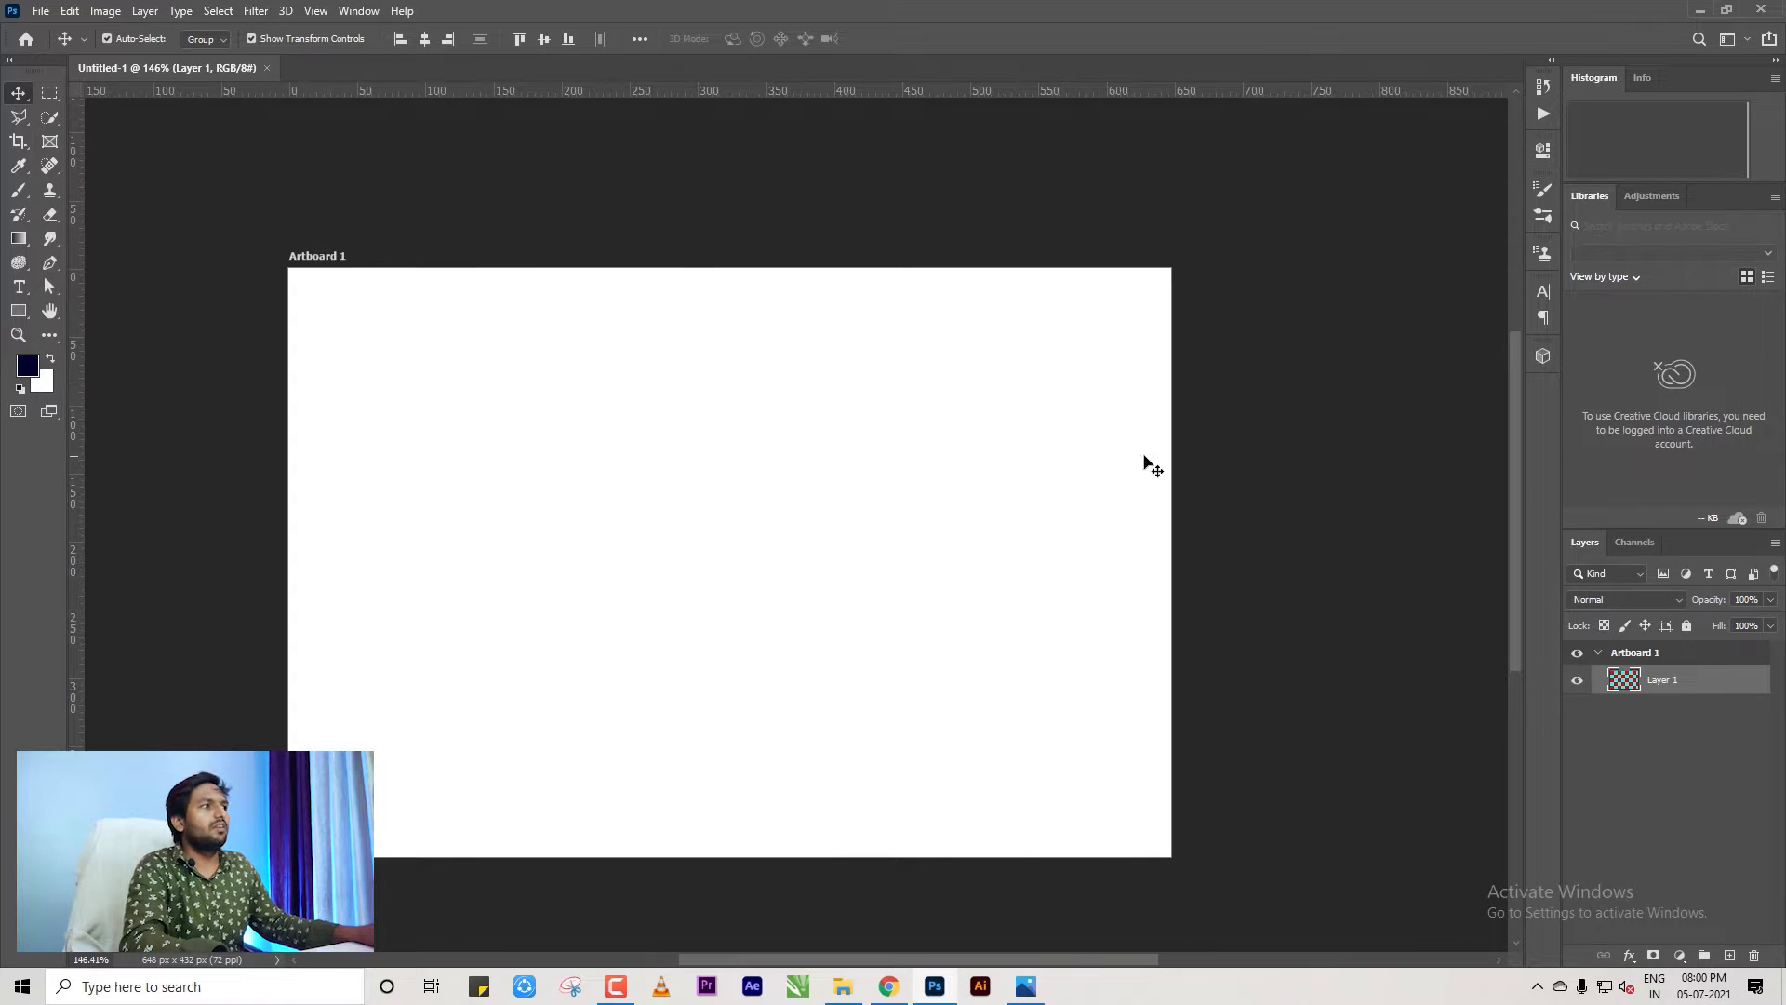
Deselect Layer 1 and switch to the Downloads folder in File Explorer.
click(1326, 469)
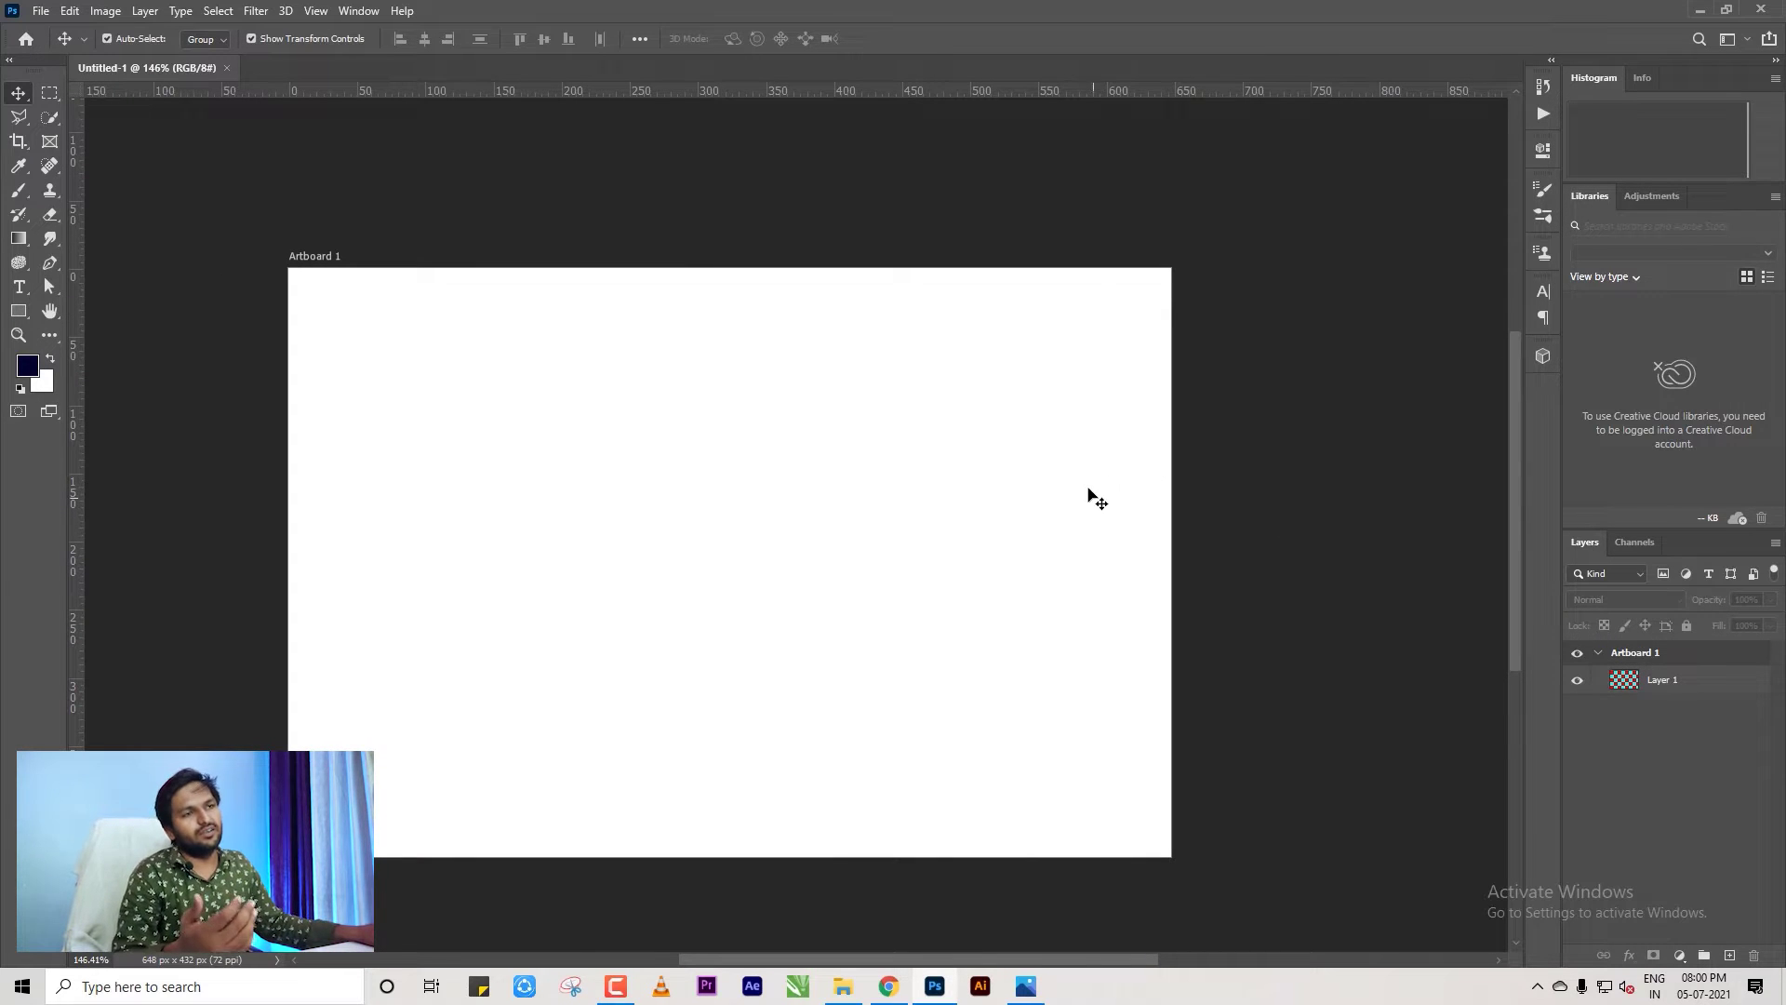
scroll(1080, 474, down, 1)
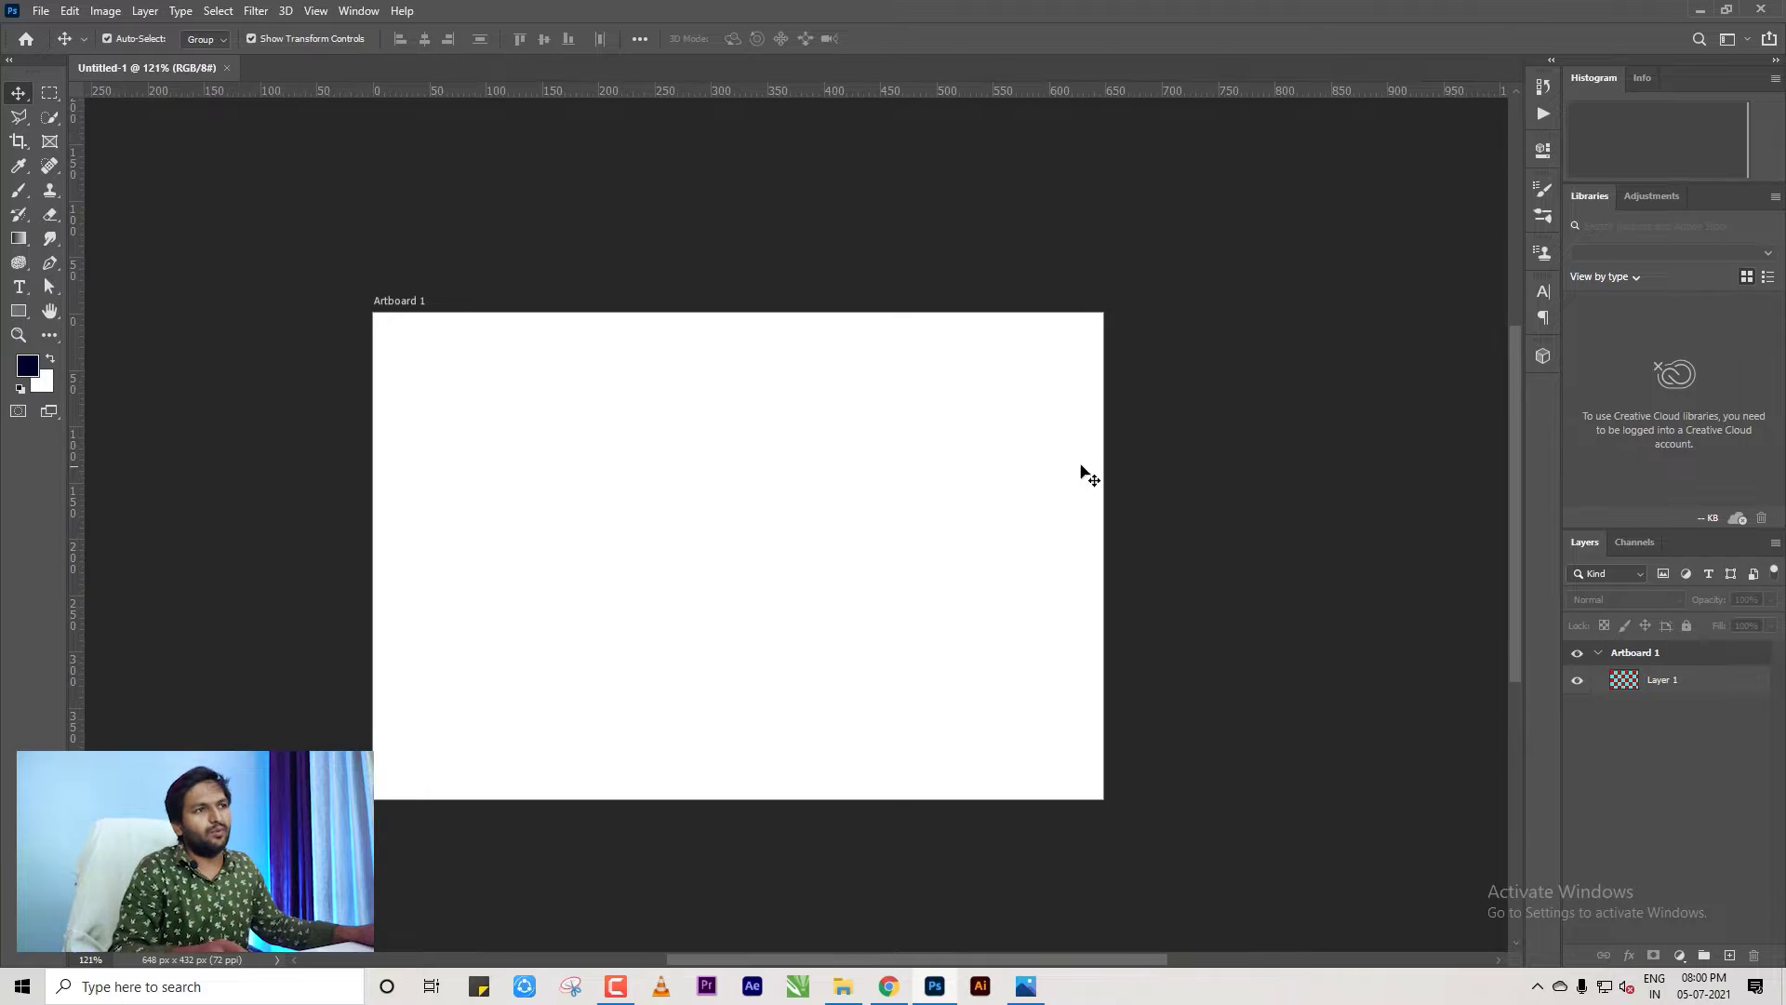
scroll(682, 617, up, 1)
scroll(649, 584, down, 1)
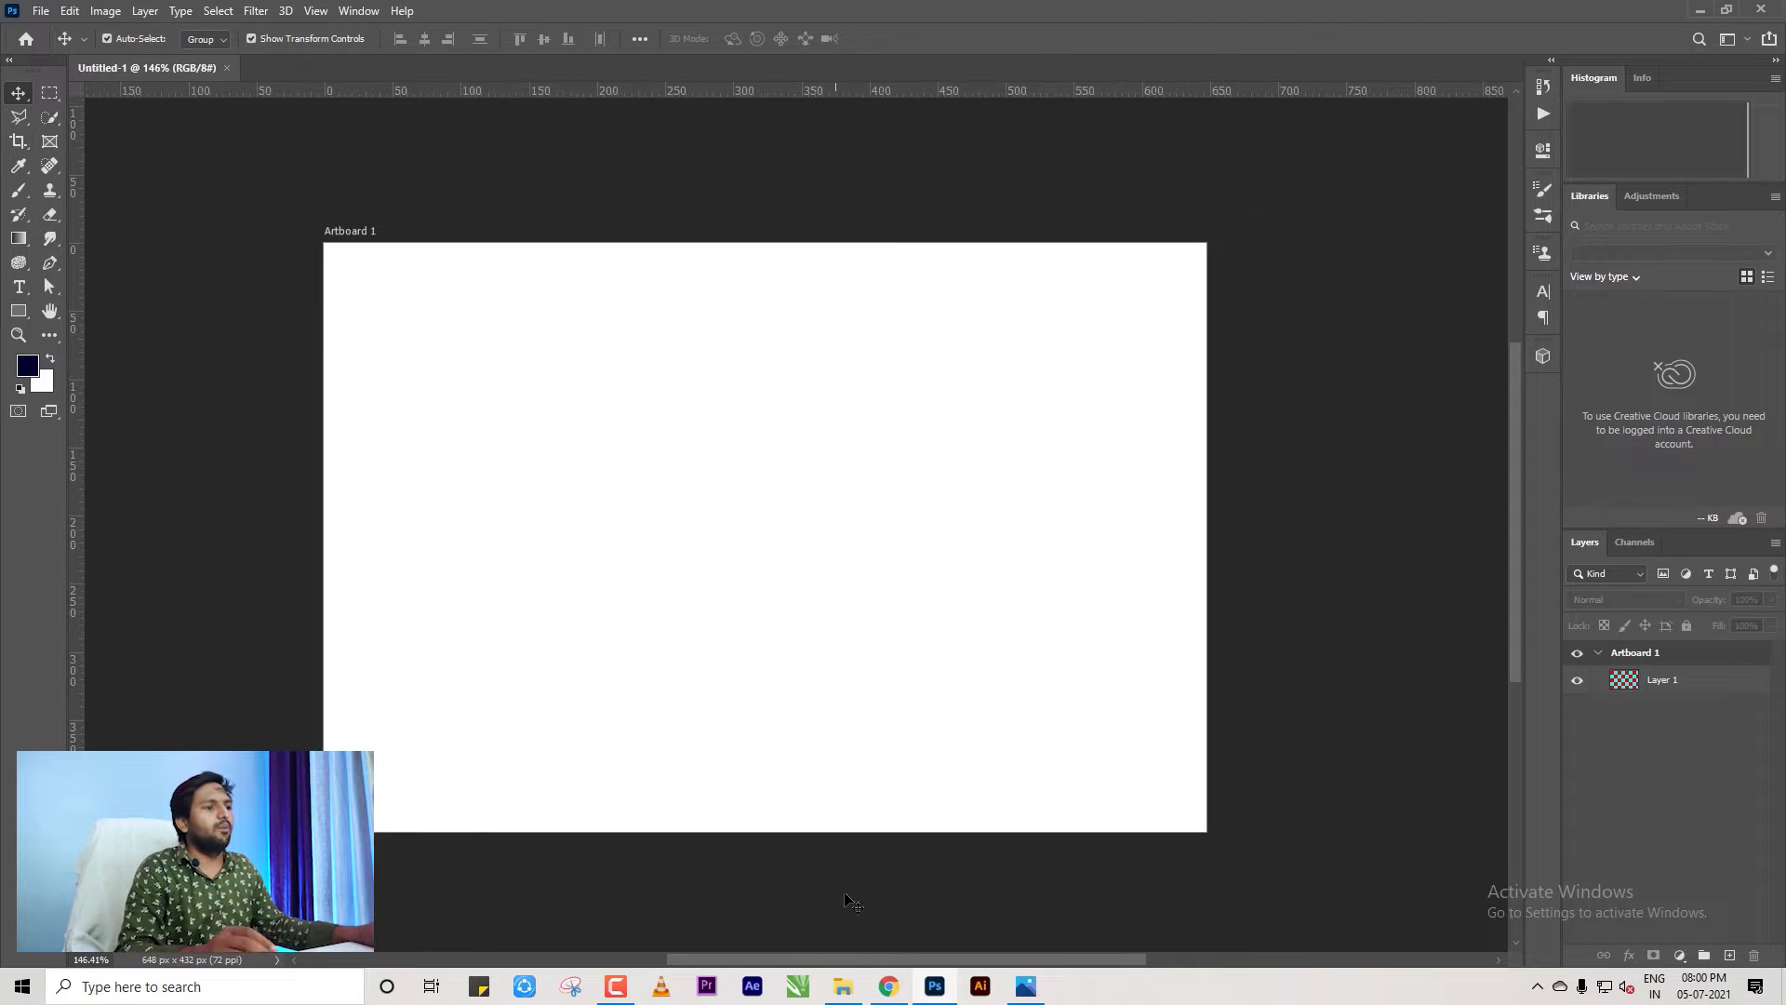
click(842, 986)
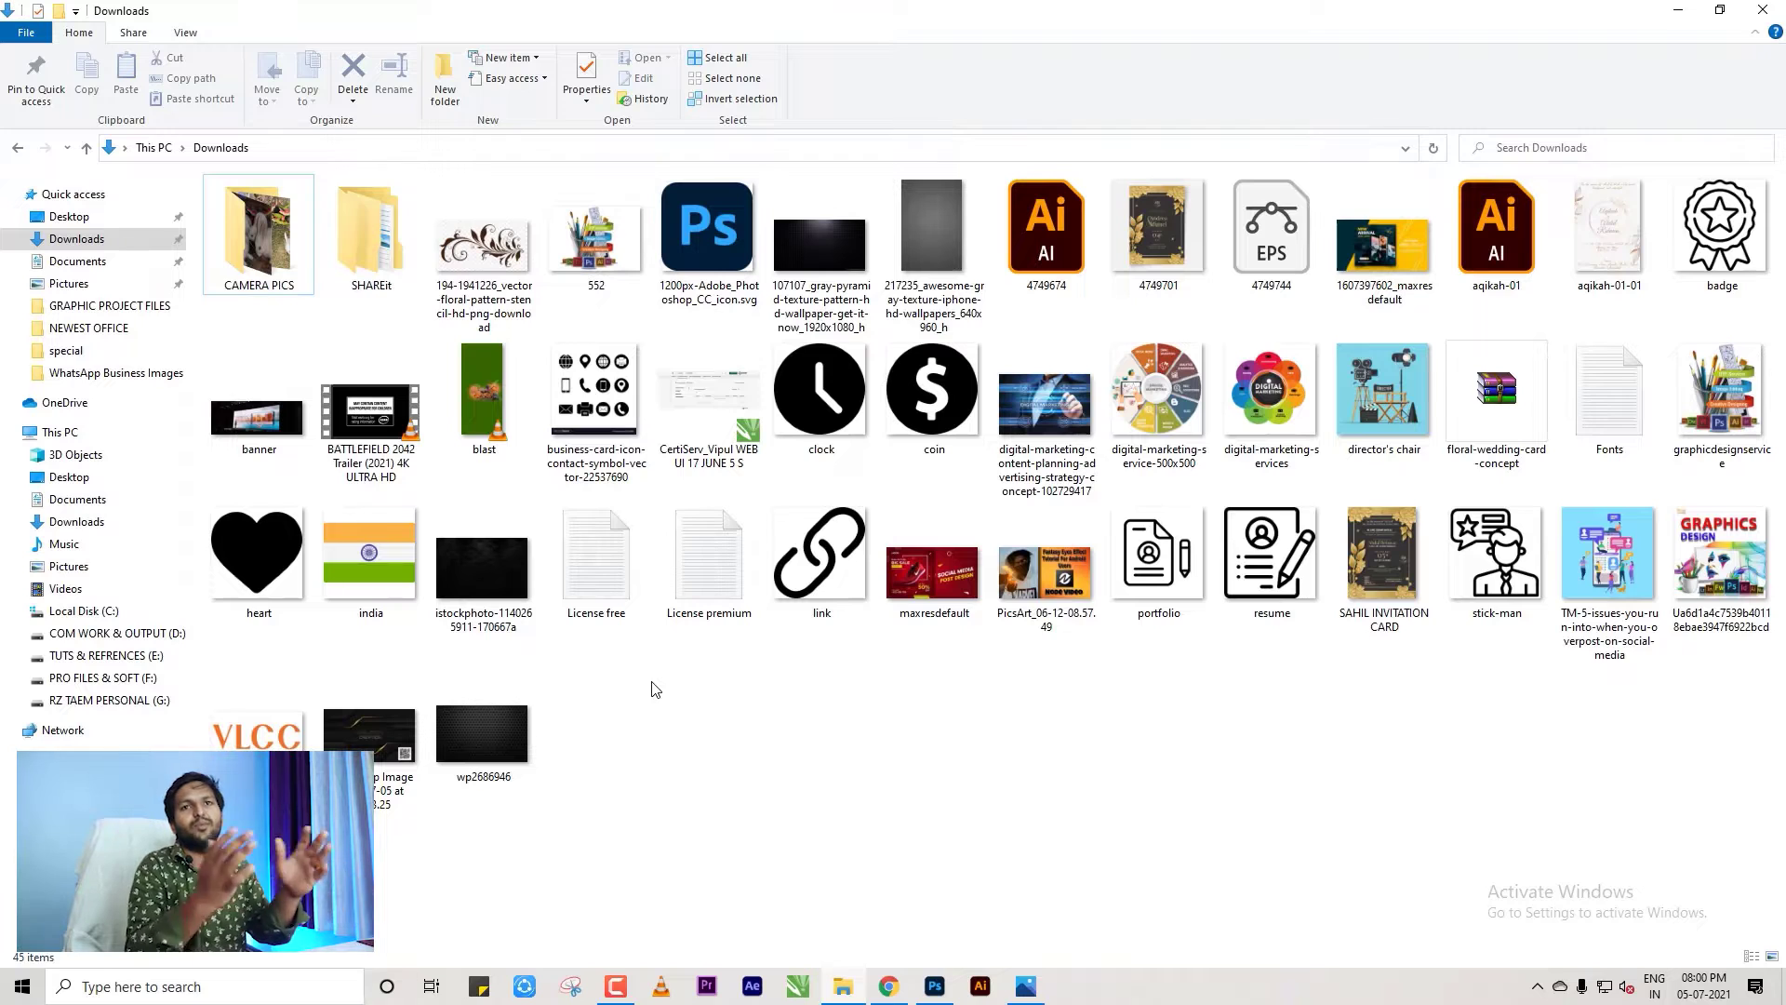
Drag the WhatsApp reference card image from Downloads onto the Photoshop canvas.
drag(372, 735, 606, 570)
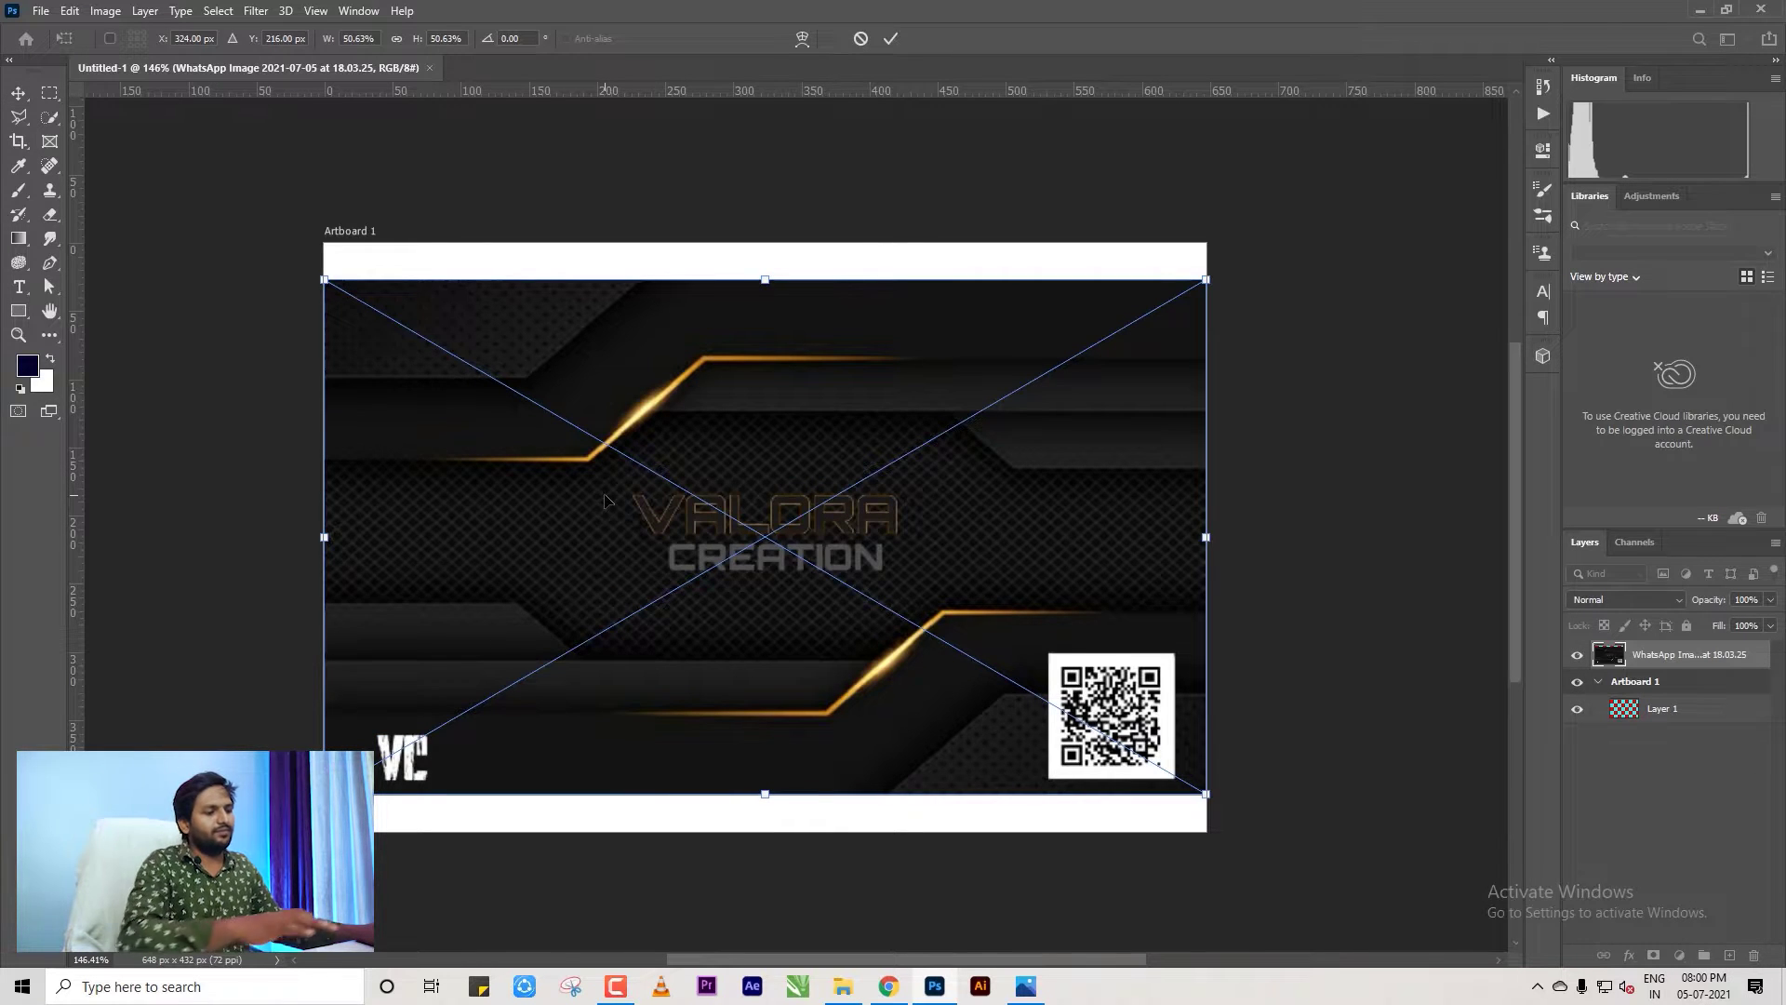
Commit the placed image and crop the white bands off the artboard's top and bottom.
key(Return)
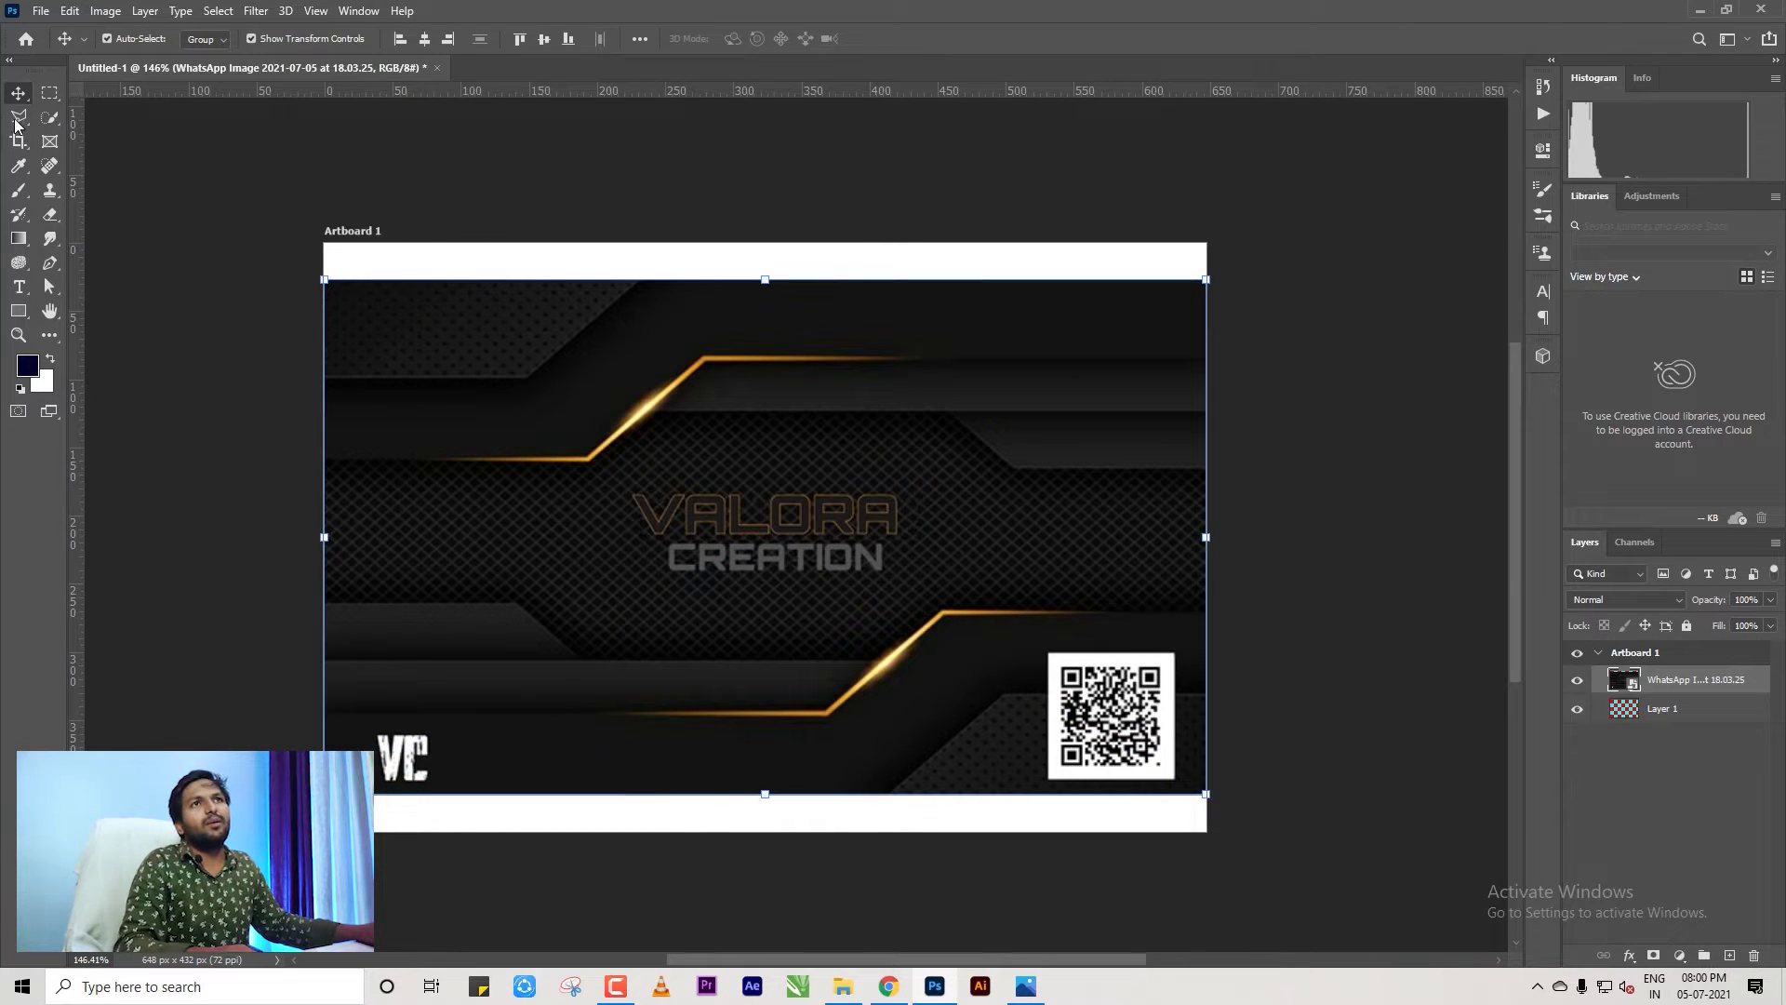
click(19, 140)
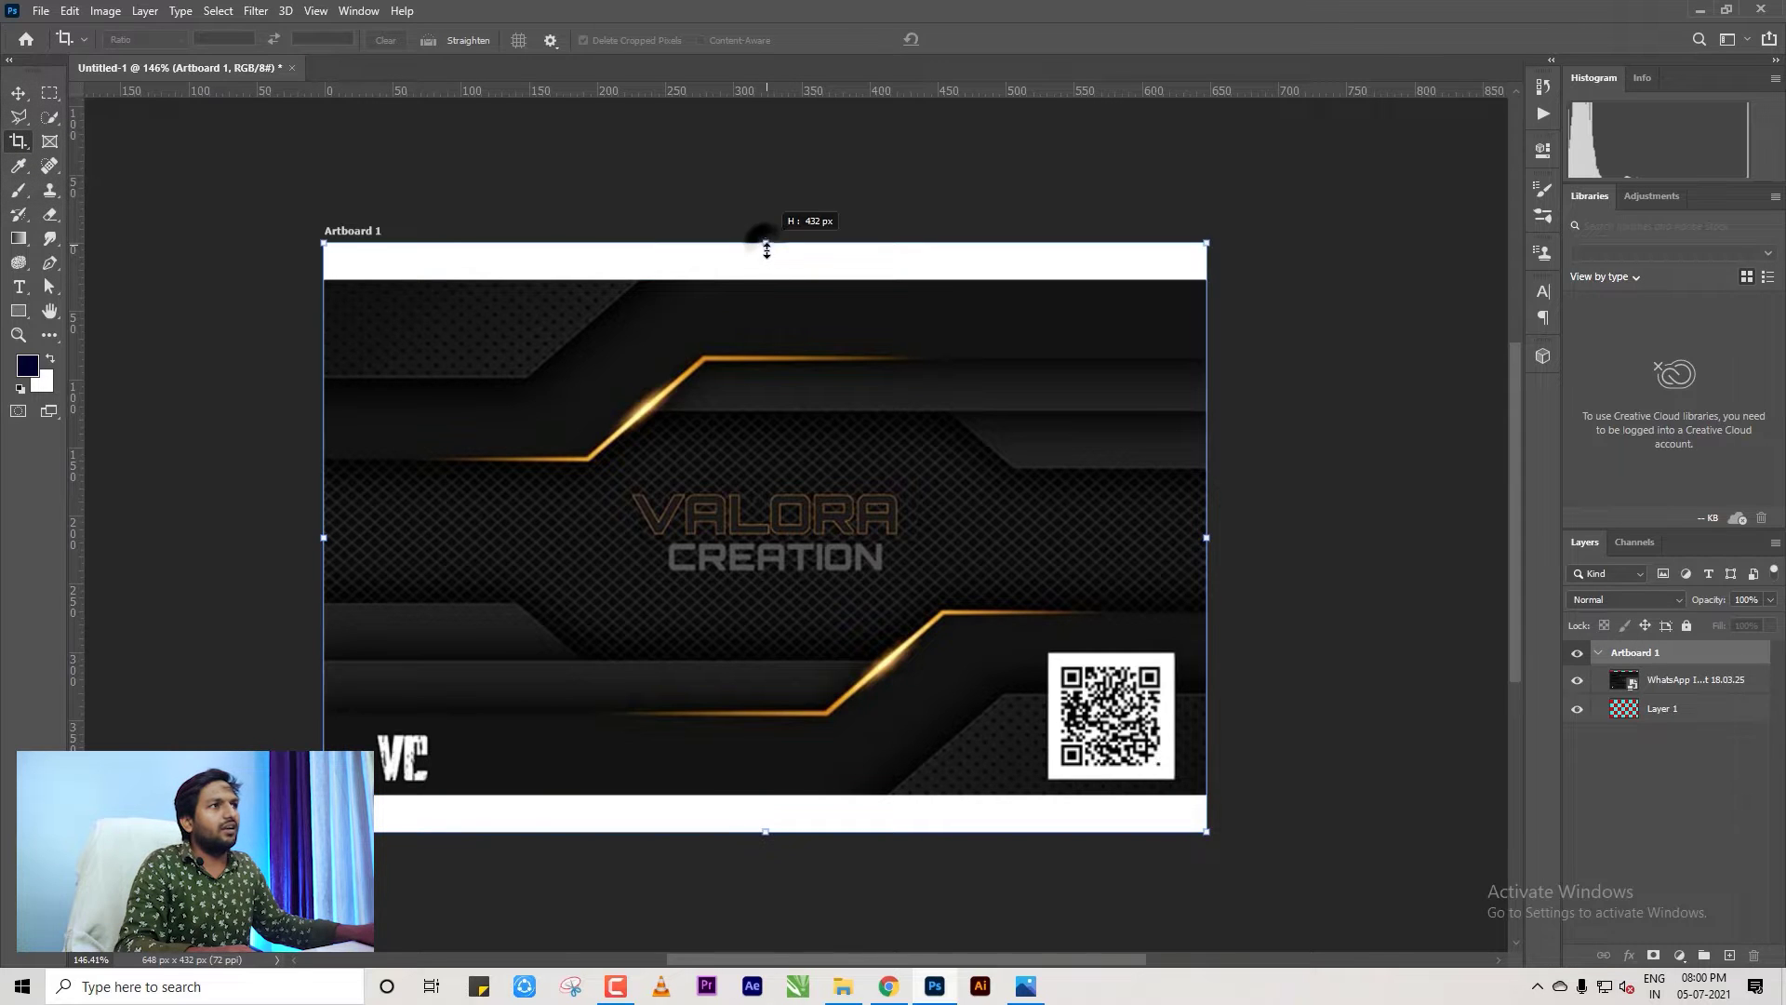
drag(766, 250, 769, 279)
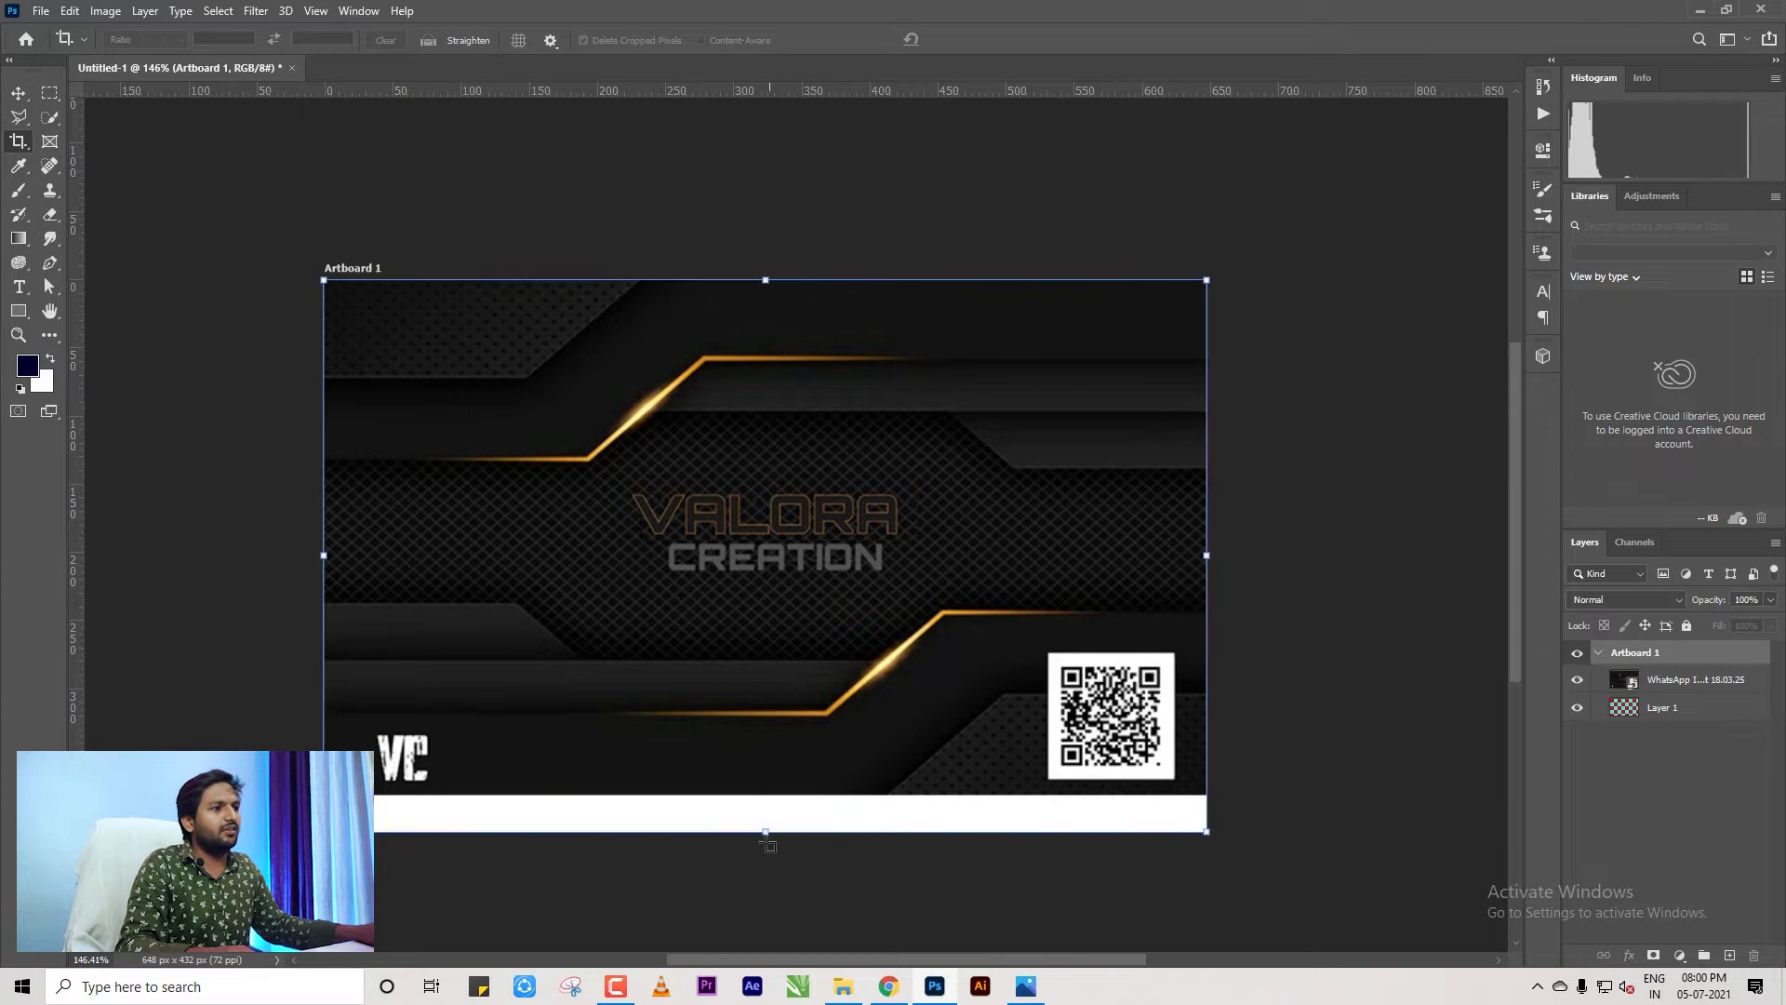
drag(766, 830, 771, 793)
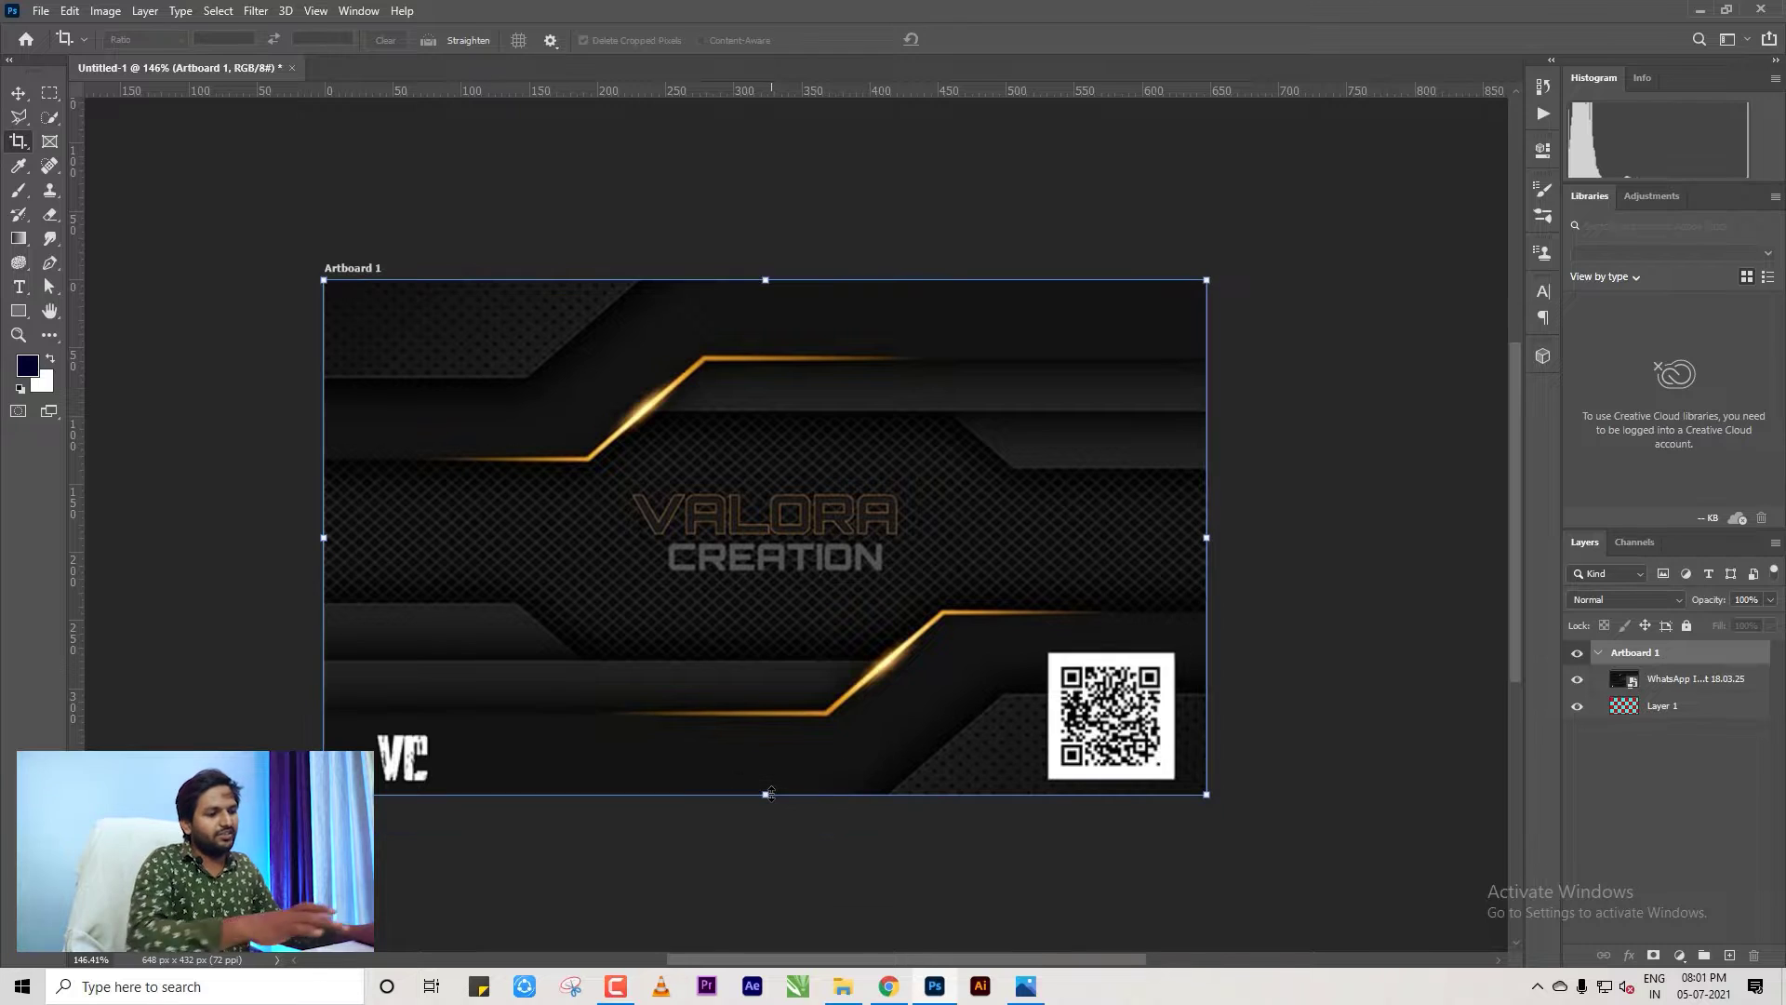
click(19, 92)
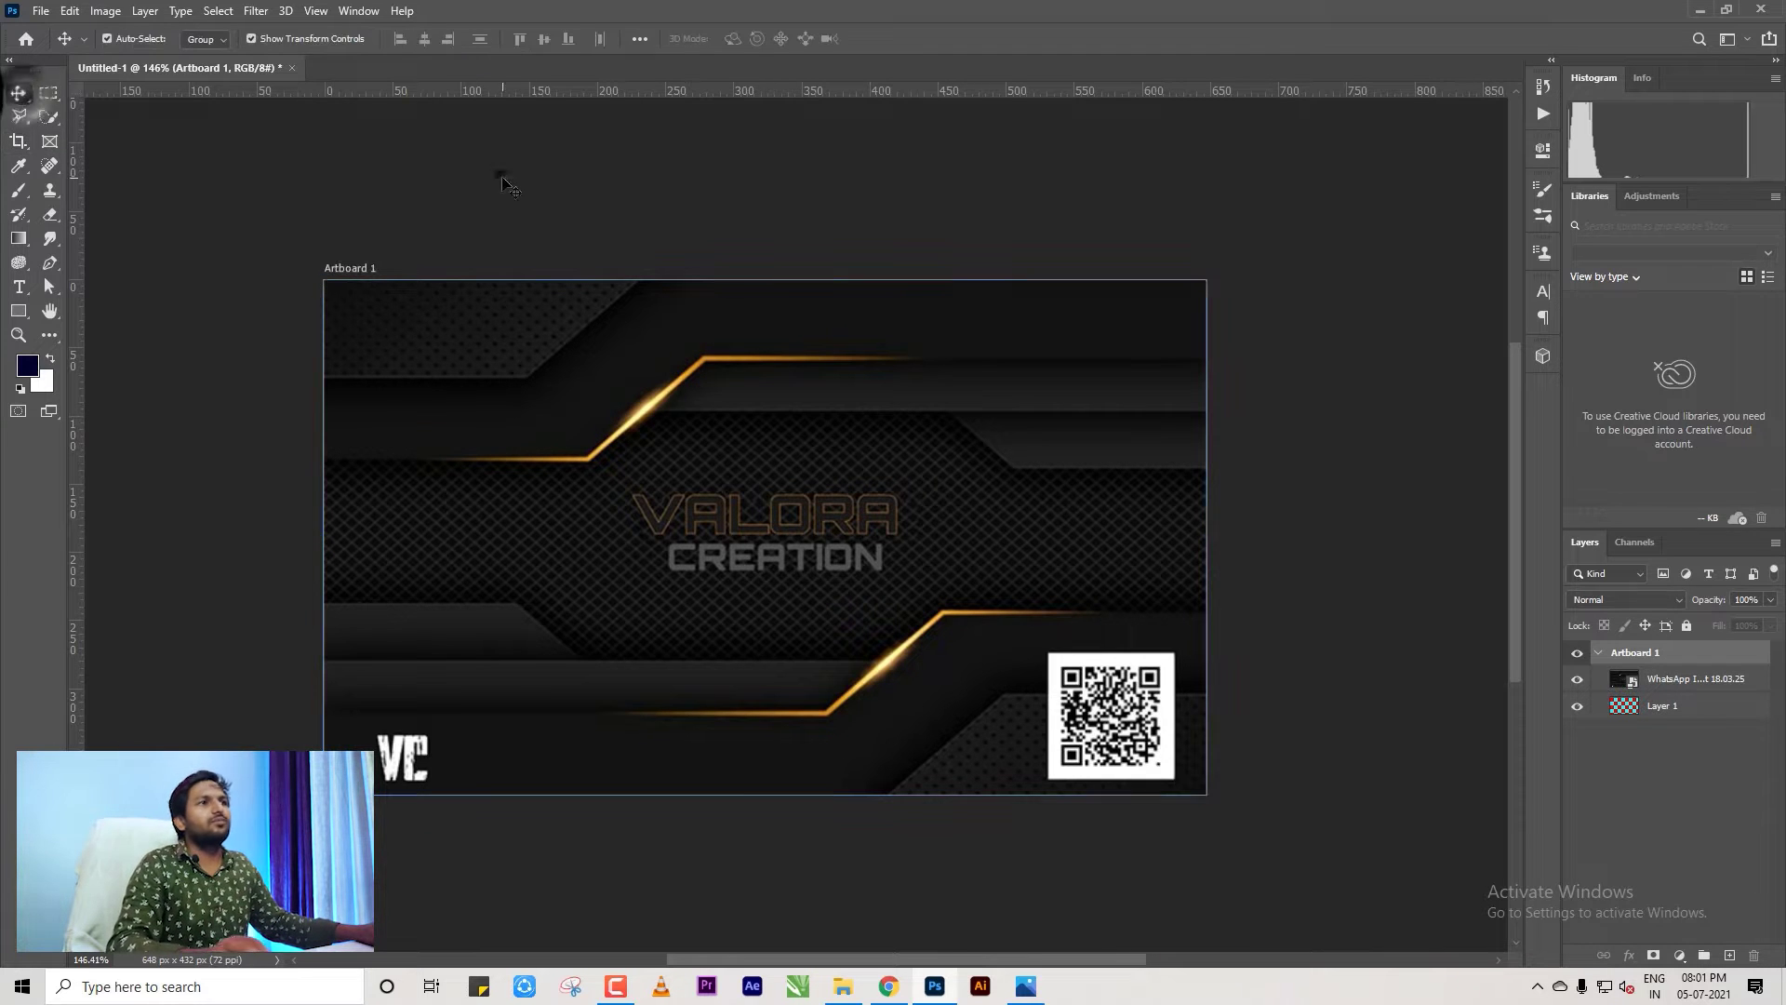
Toggle selection of the reference image layer to check its fit on the artboard.
click(502, 177)
click(1249, 535)
click(1007, 518)
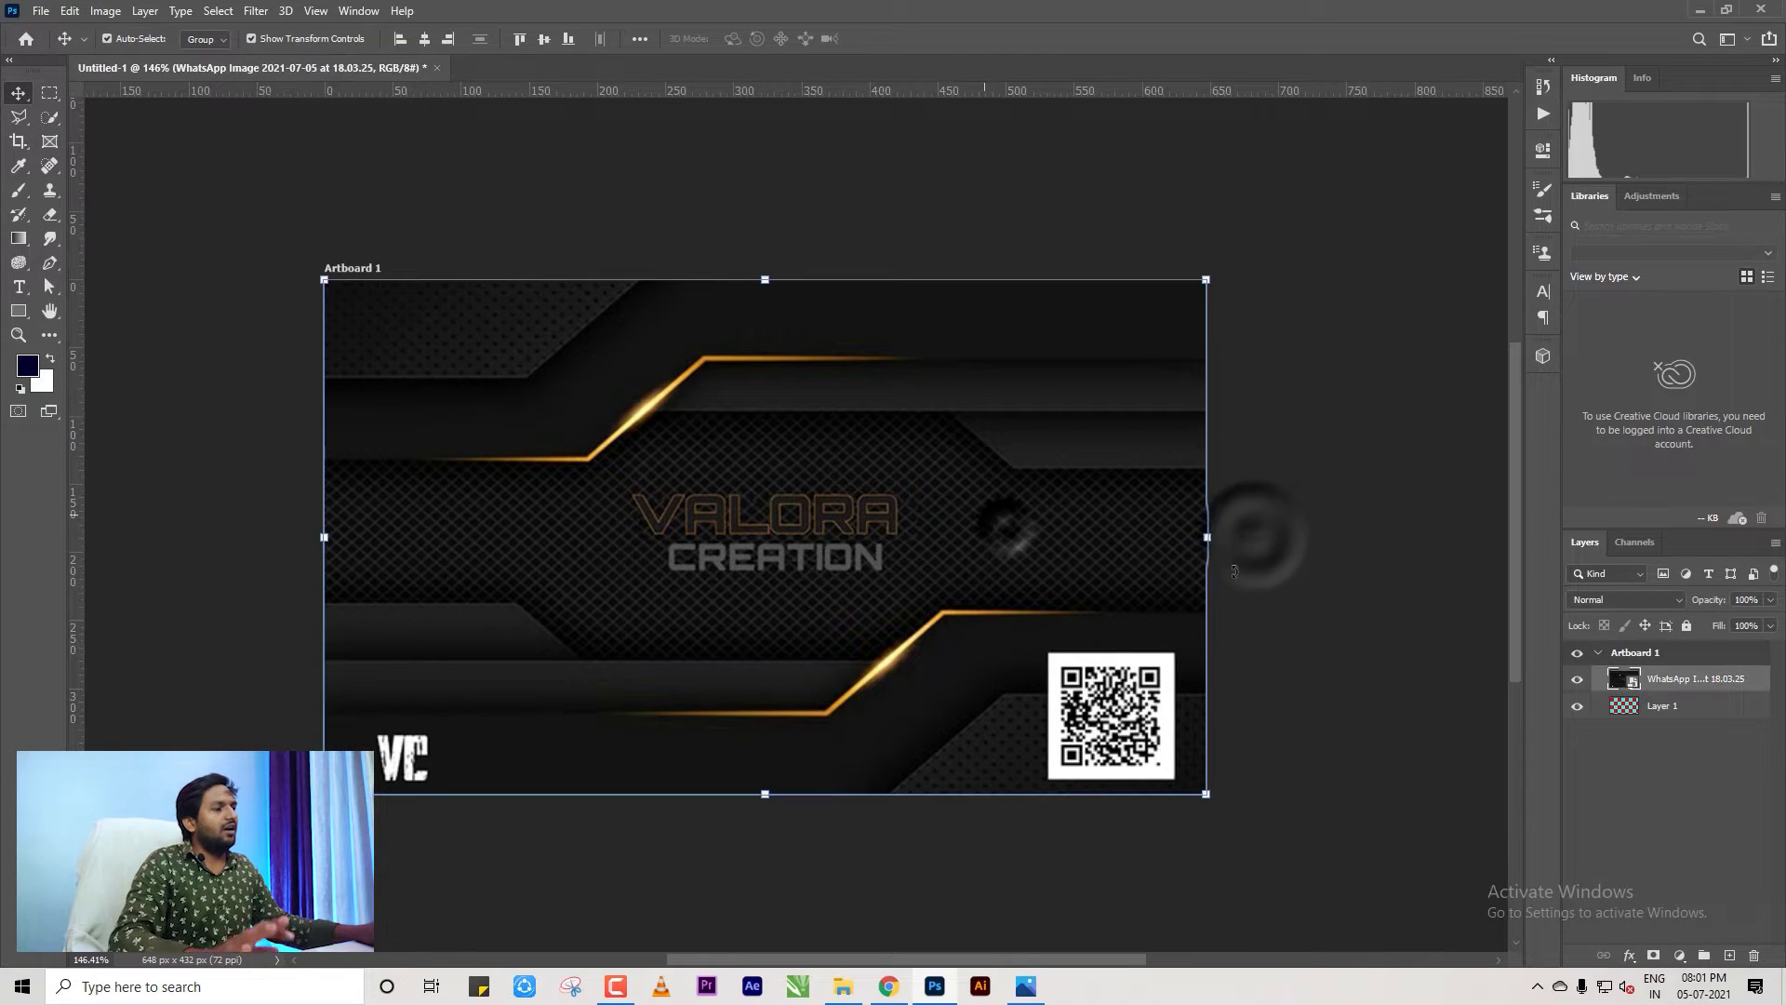
click(1261, 569)
click(533, 539)
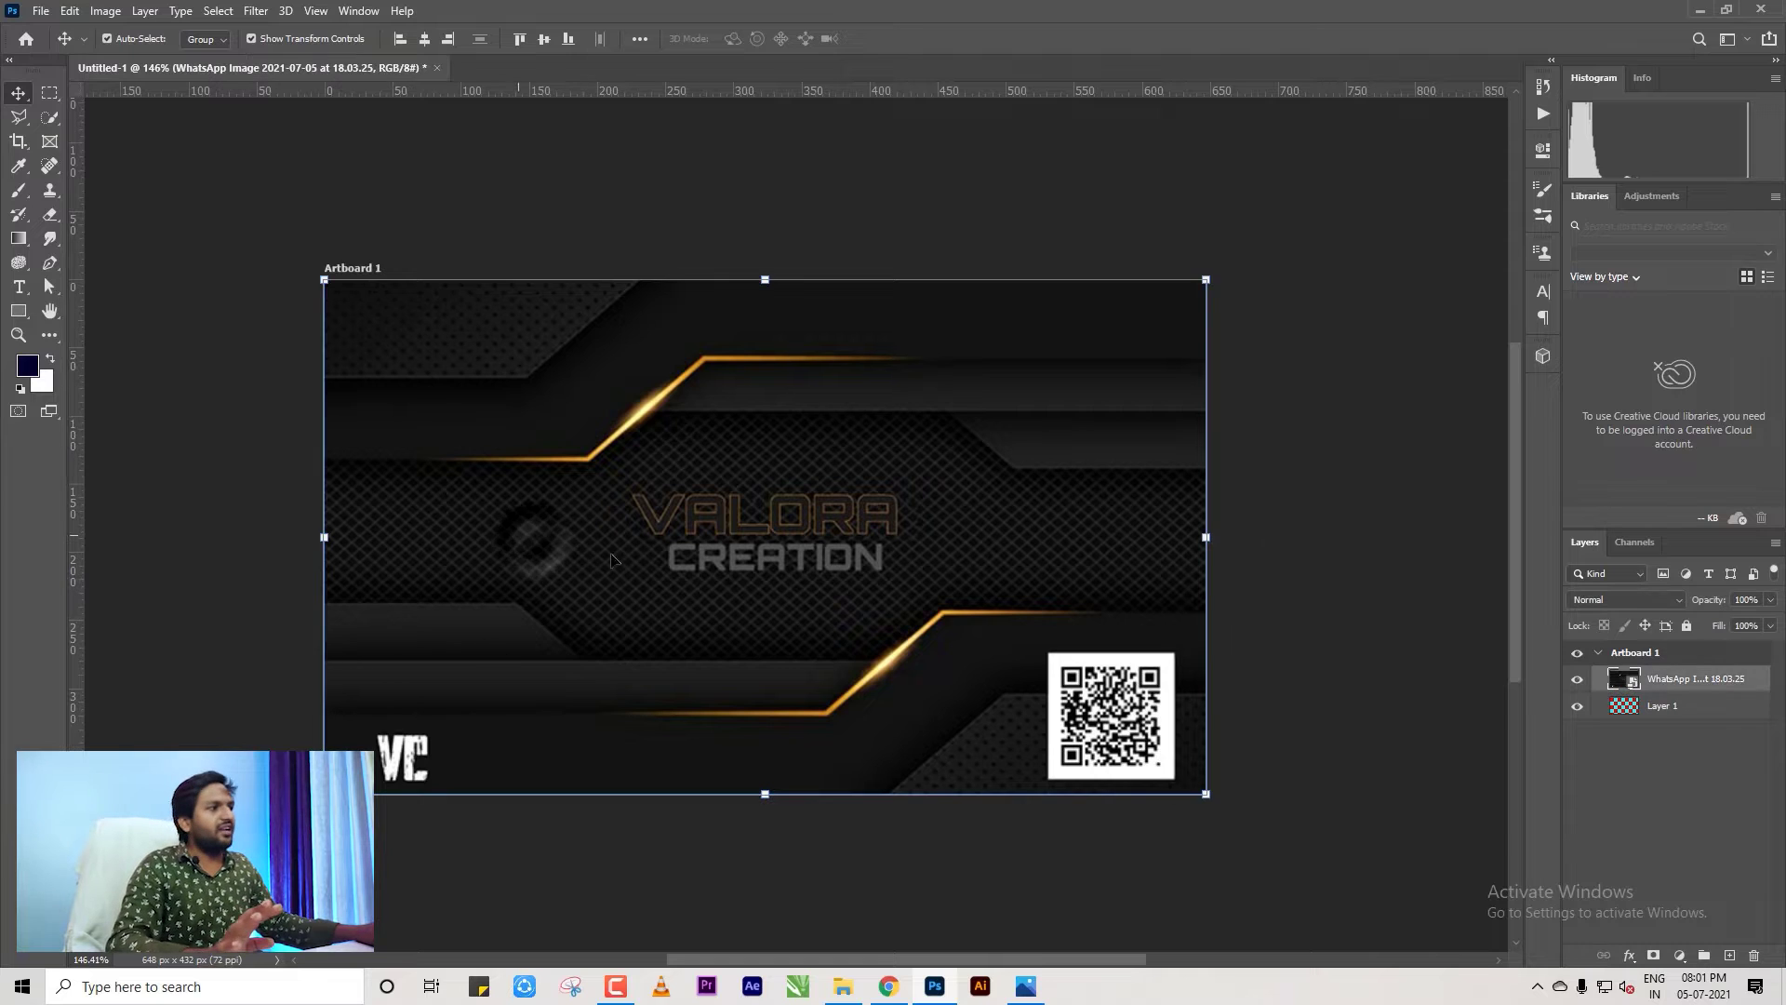
click(1291, 616)
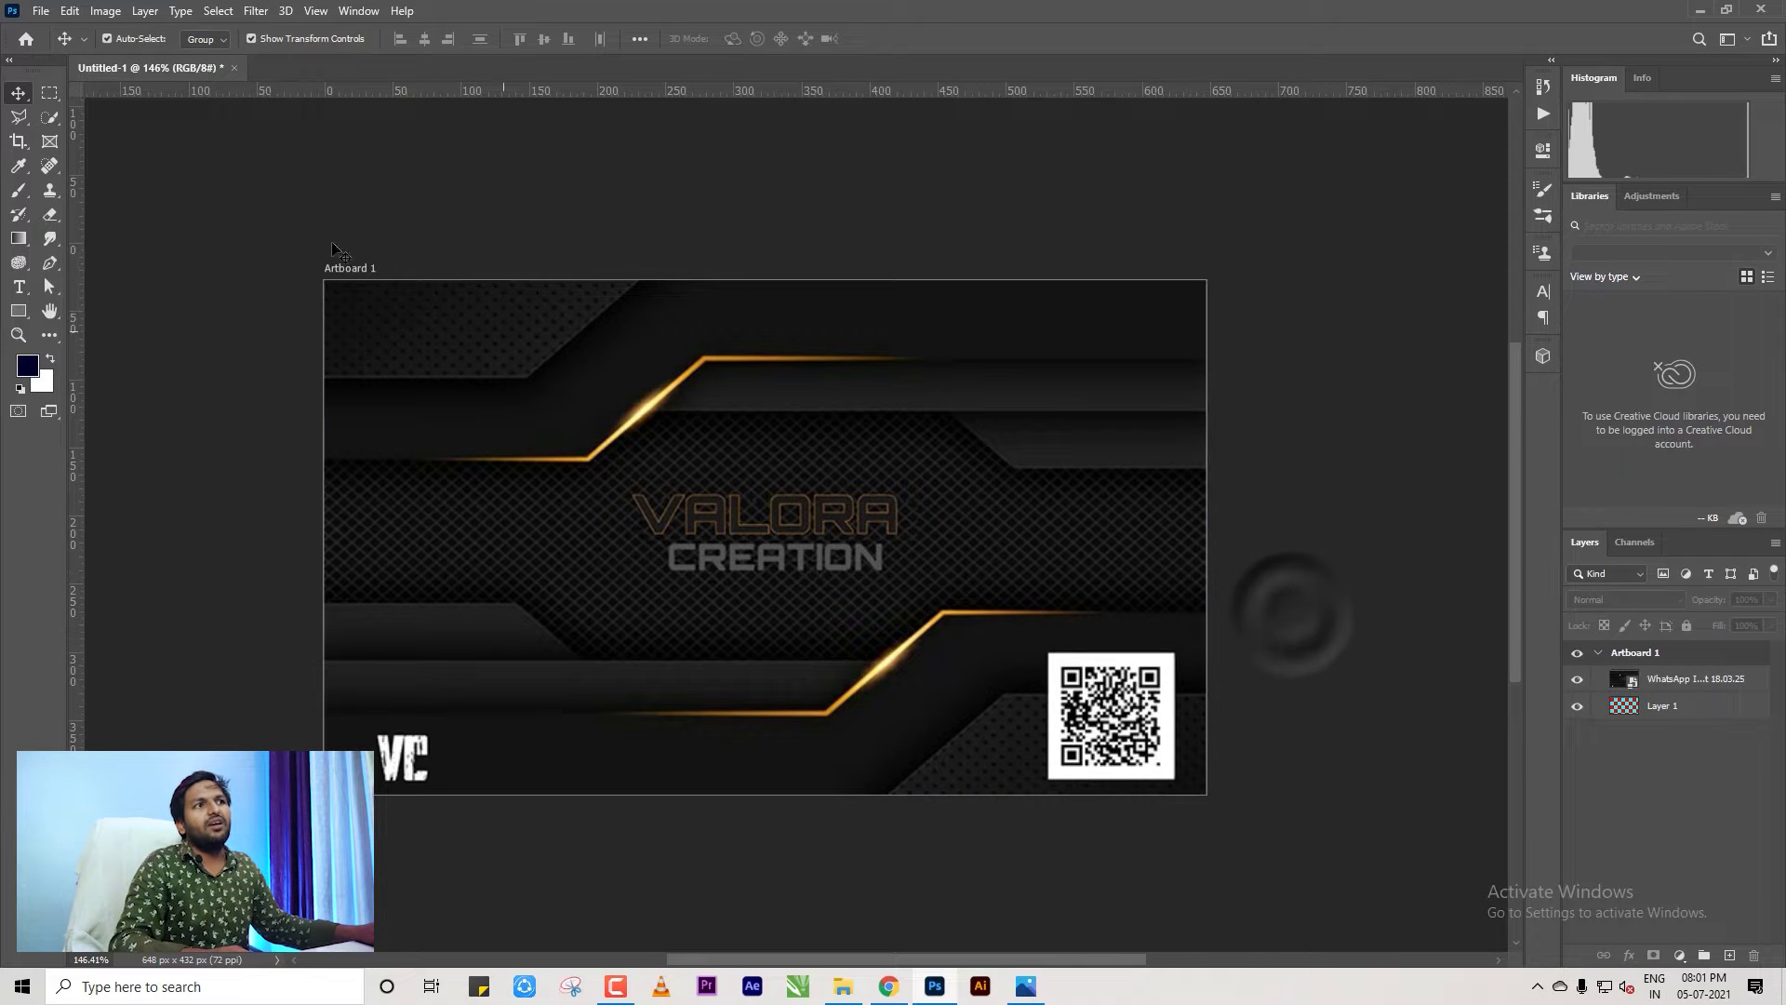
Try the Polygonal Lasso tool, then return to the Move tool.
click(19, 118)
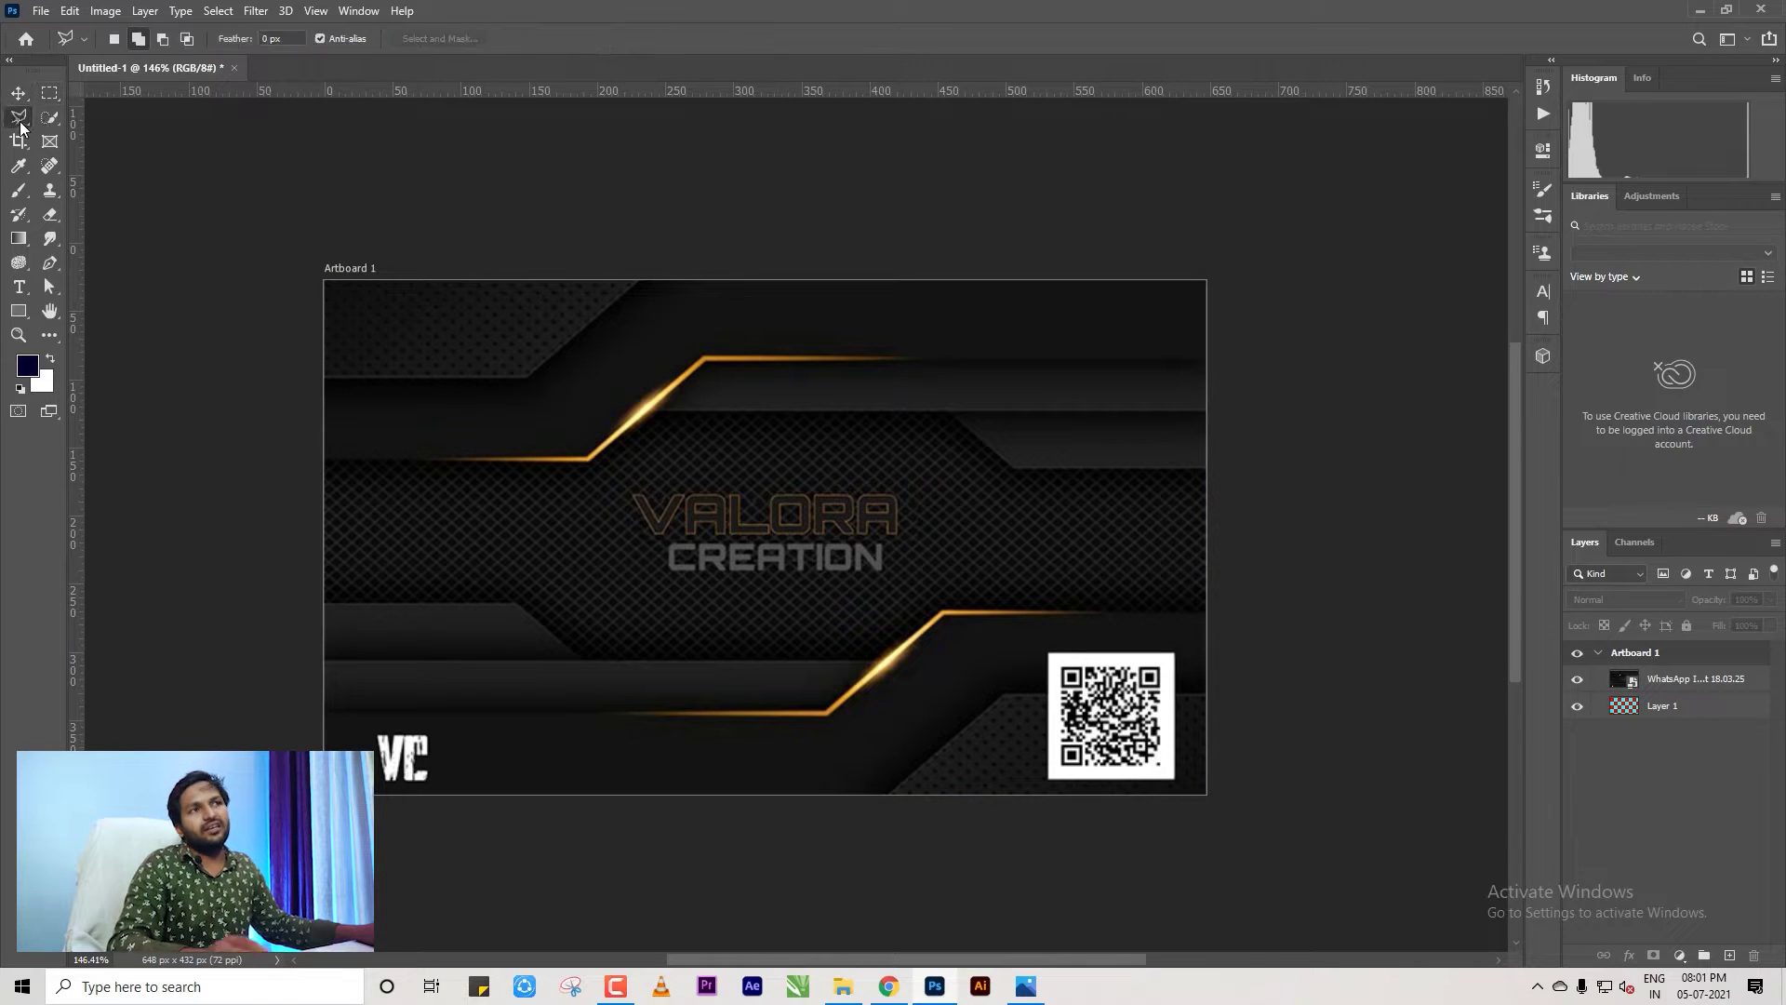
right_click(22, 120)
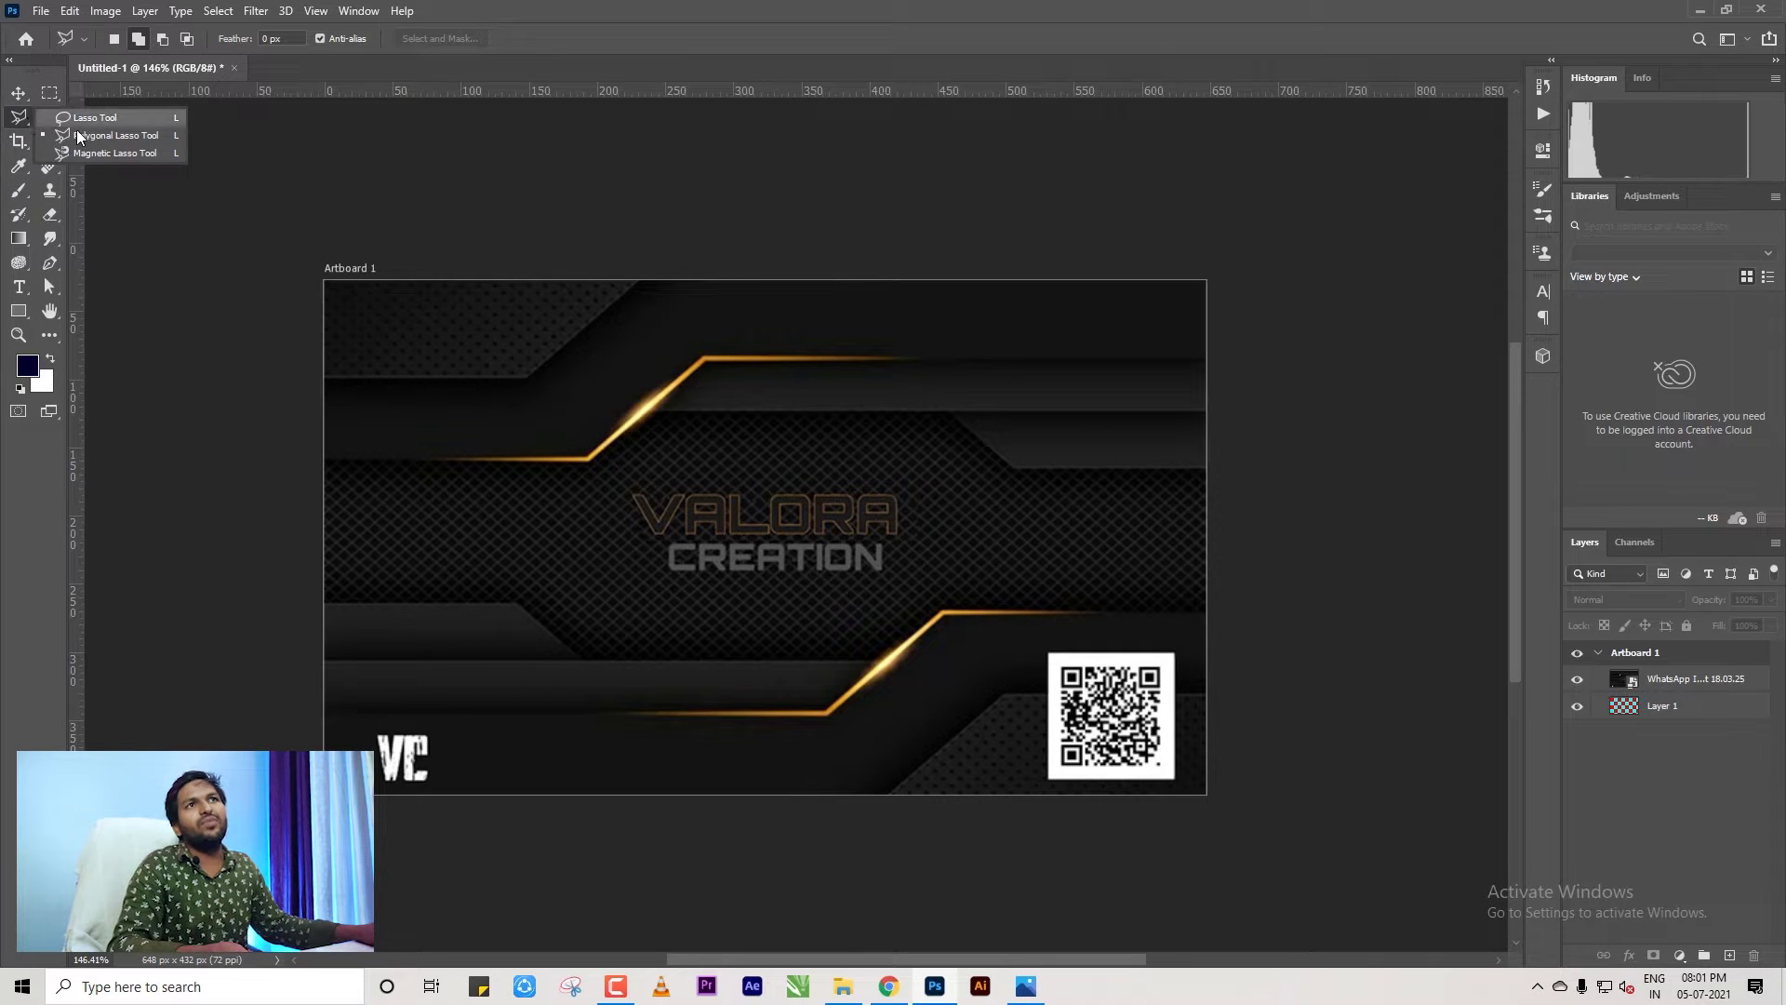
click(116, 136)
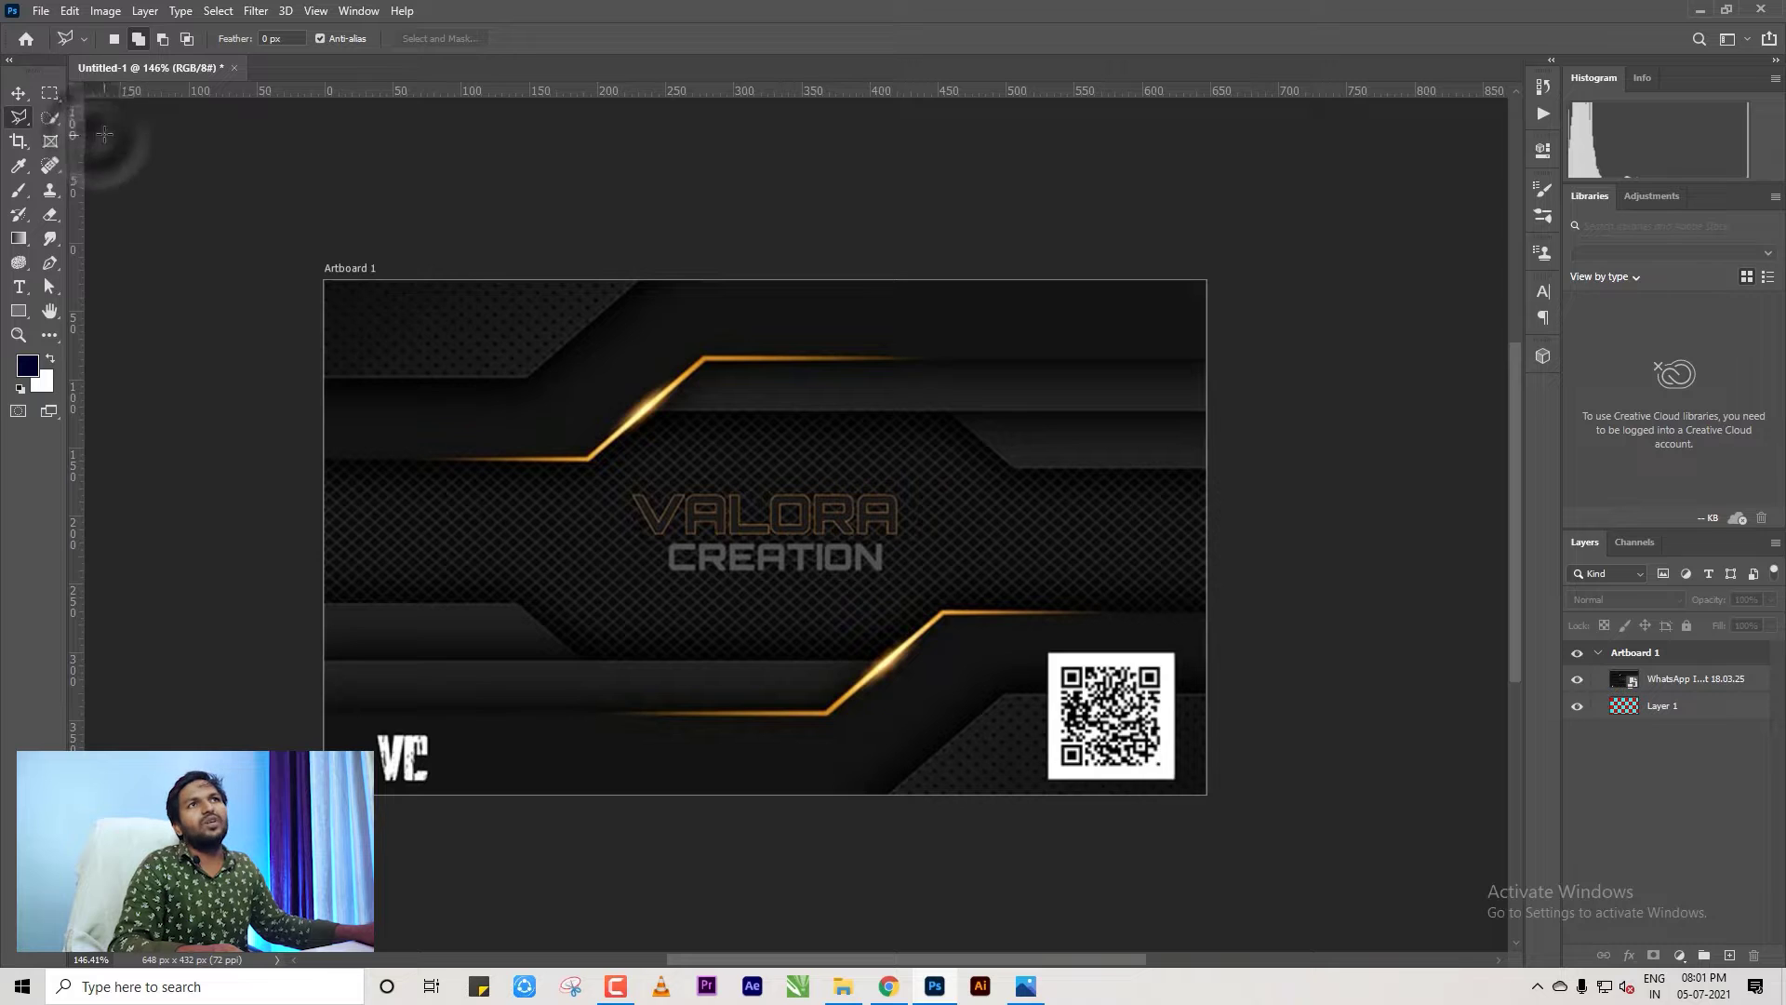
click(19, 93)
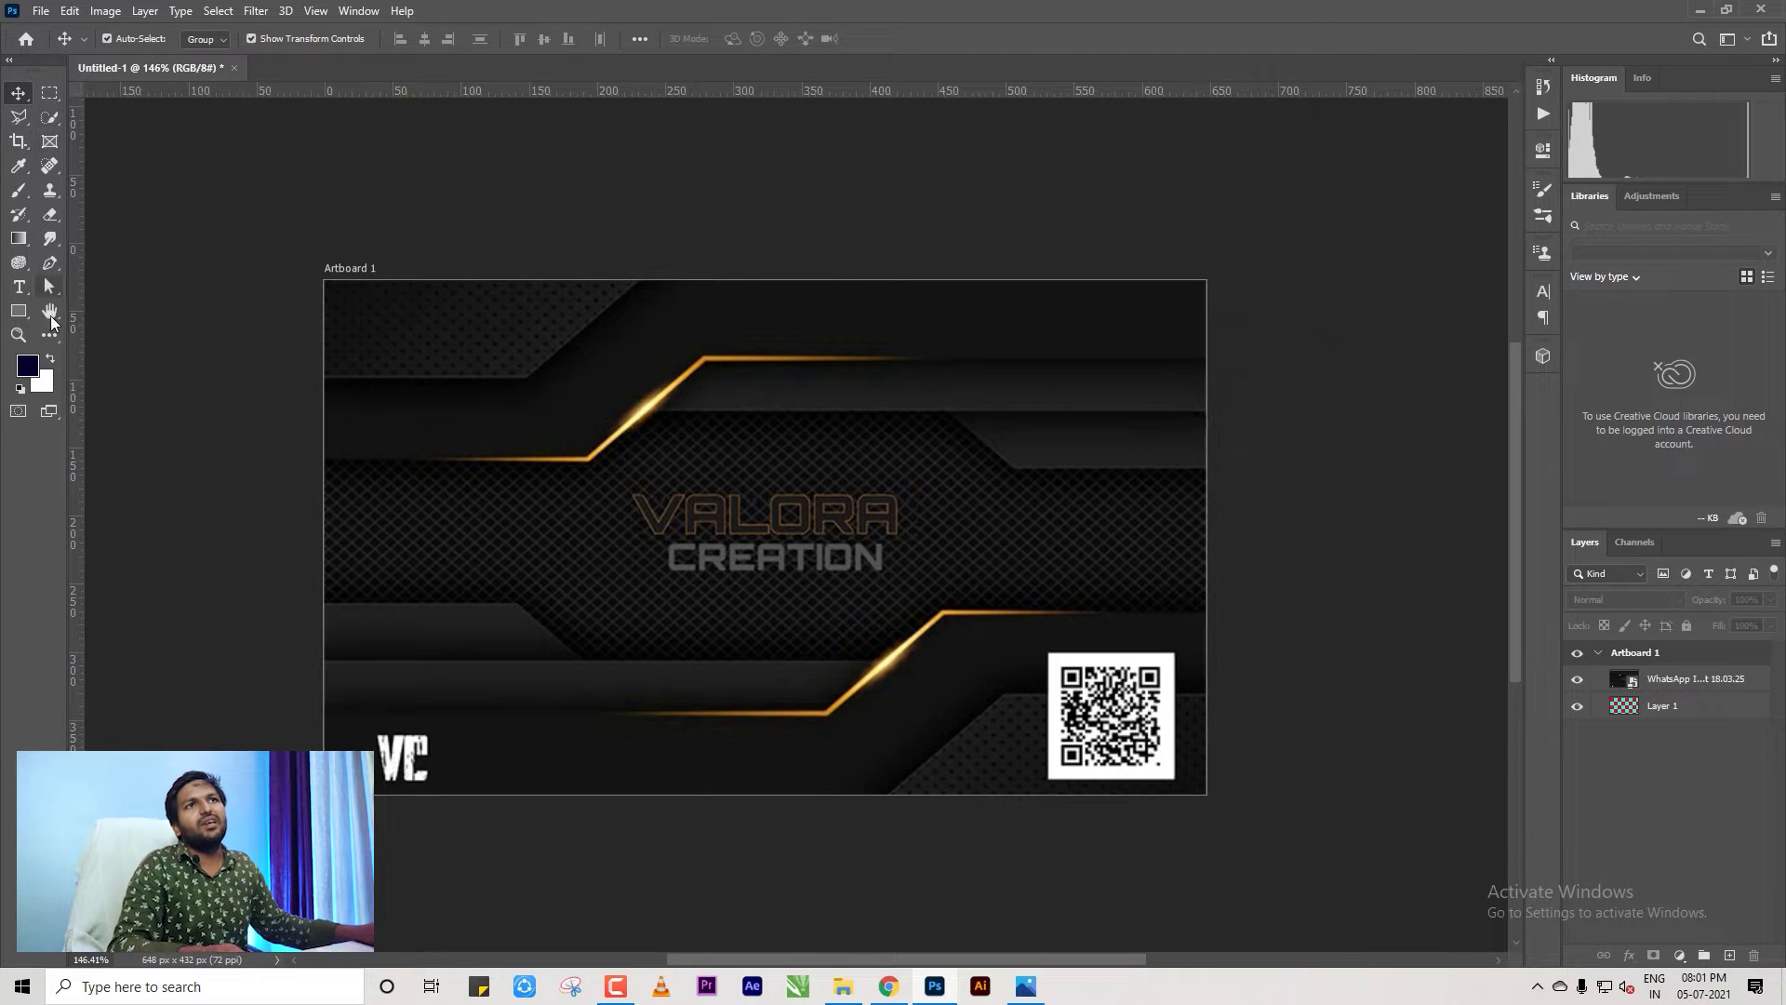
Choose the Pen Tool and set its drawing mode to Shape.
click(44, 271)
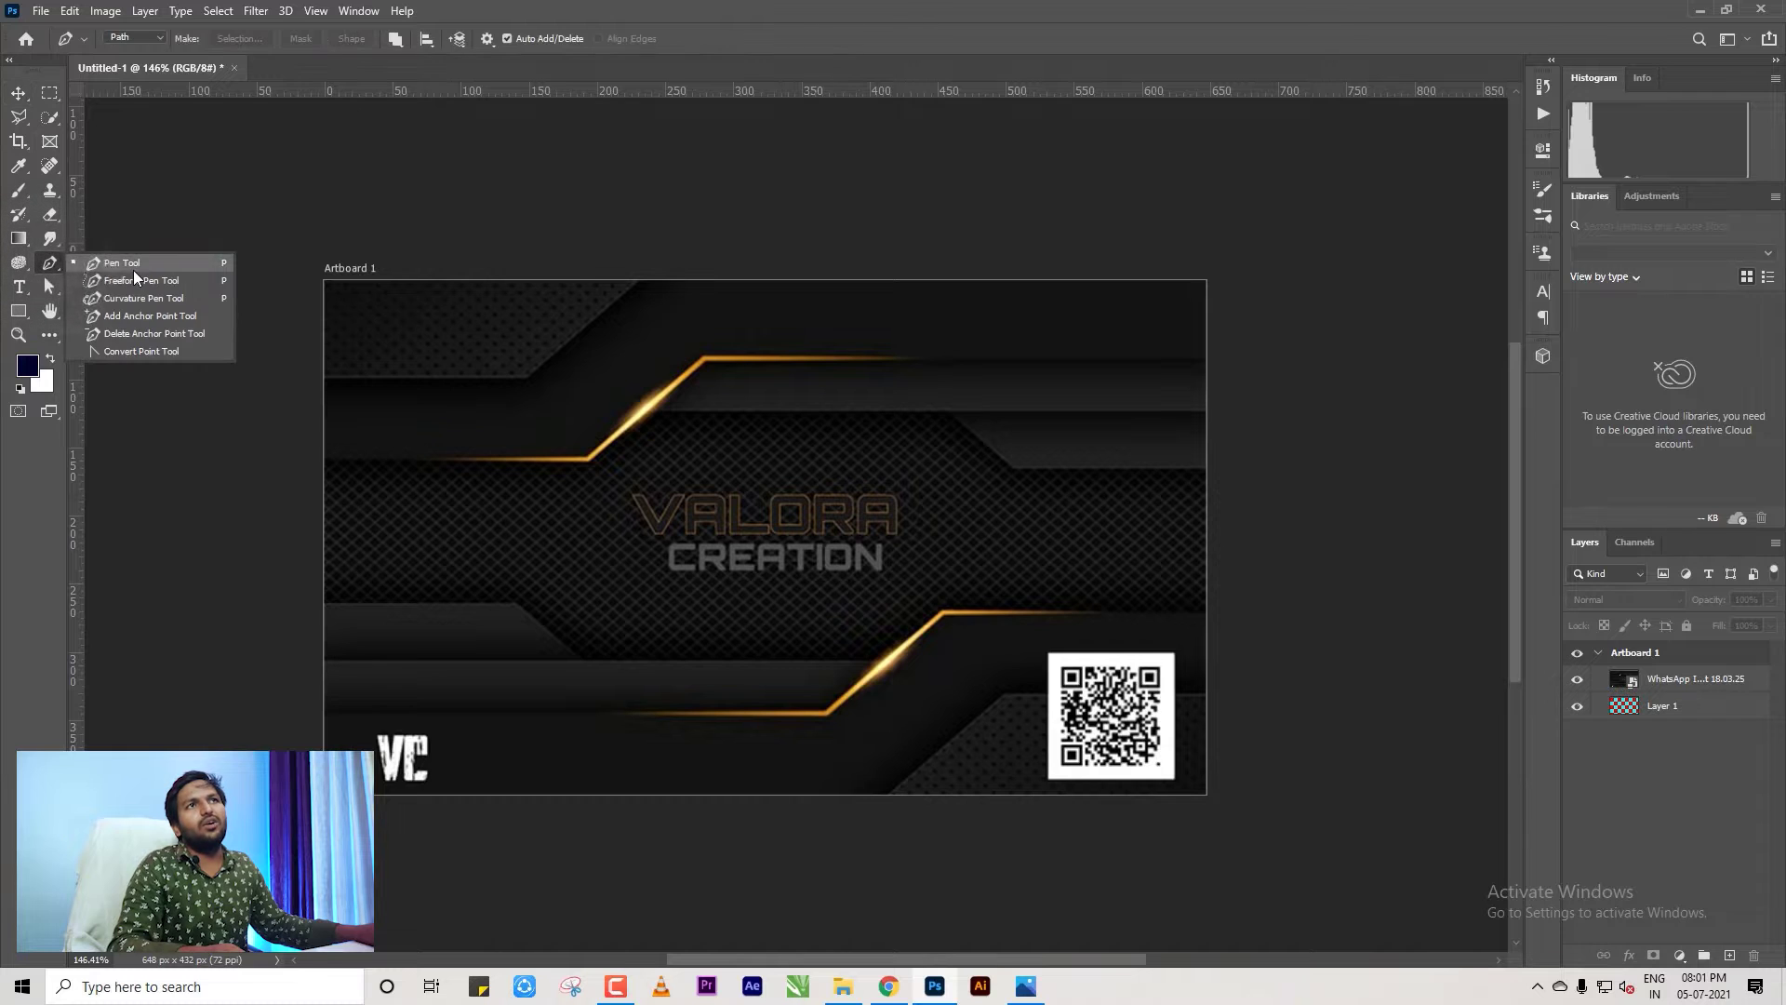
click(133, 263)
click(133, 38)
click(123, 57)
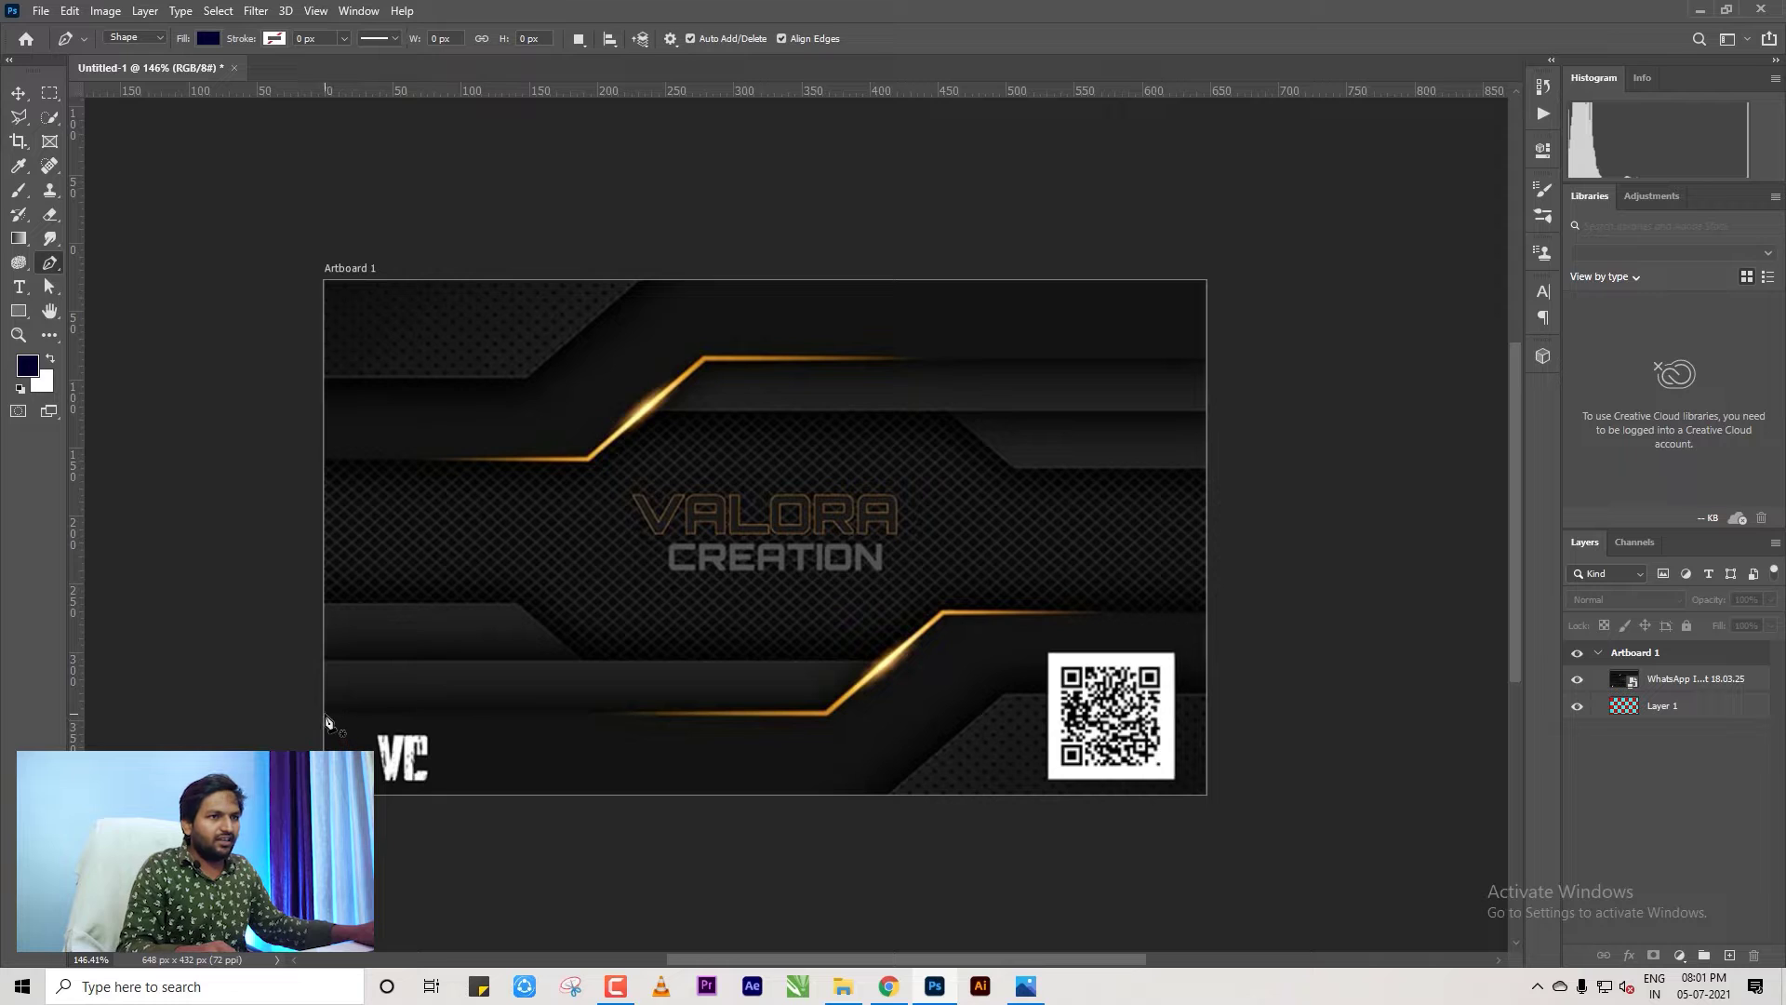
Trace a closed navy shape along the gold line's bends to the card's right edge and bottom corners.
click(324, 715)
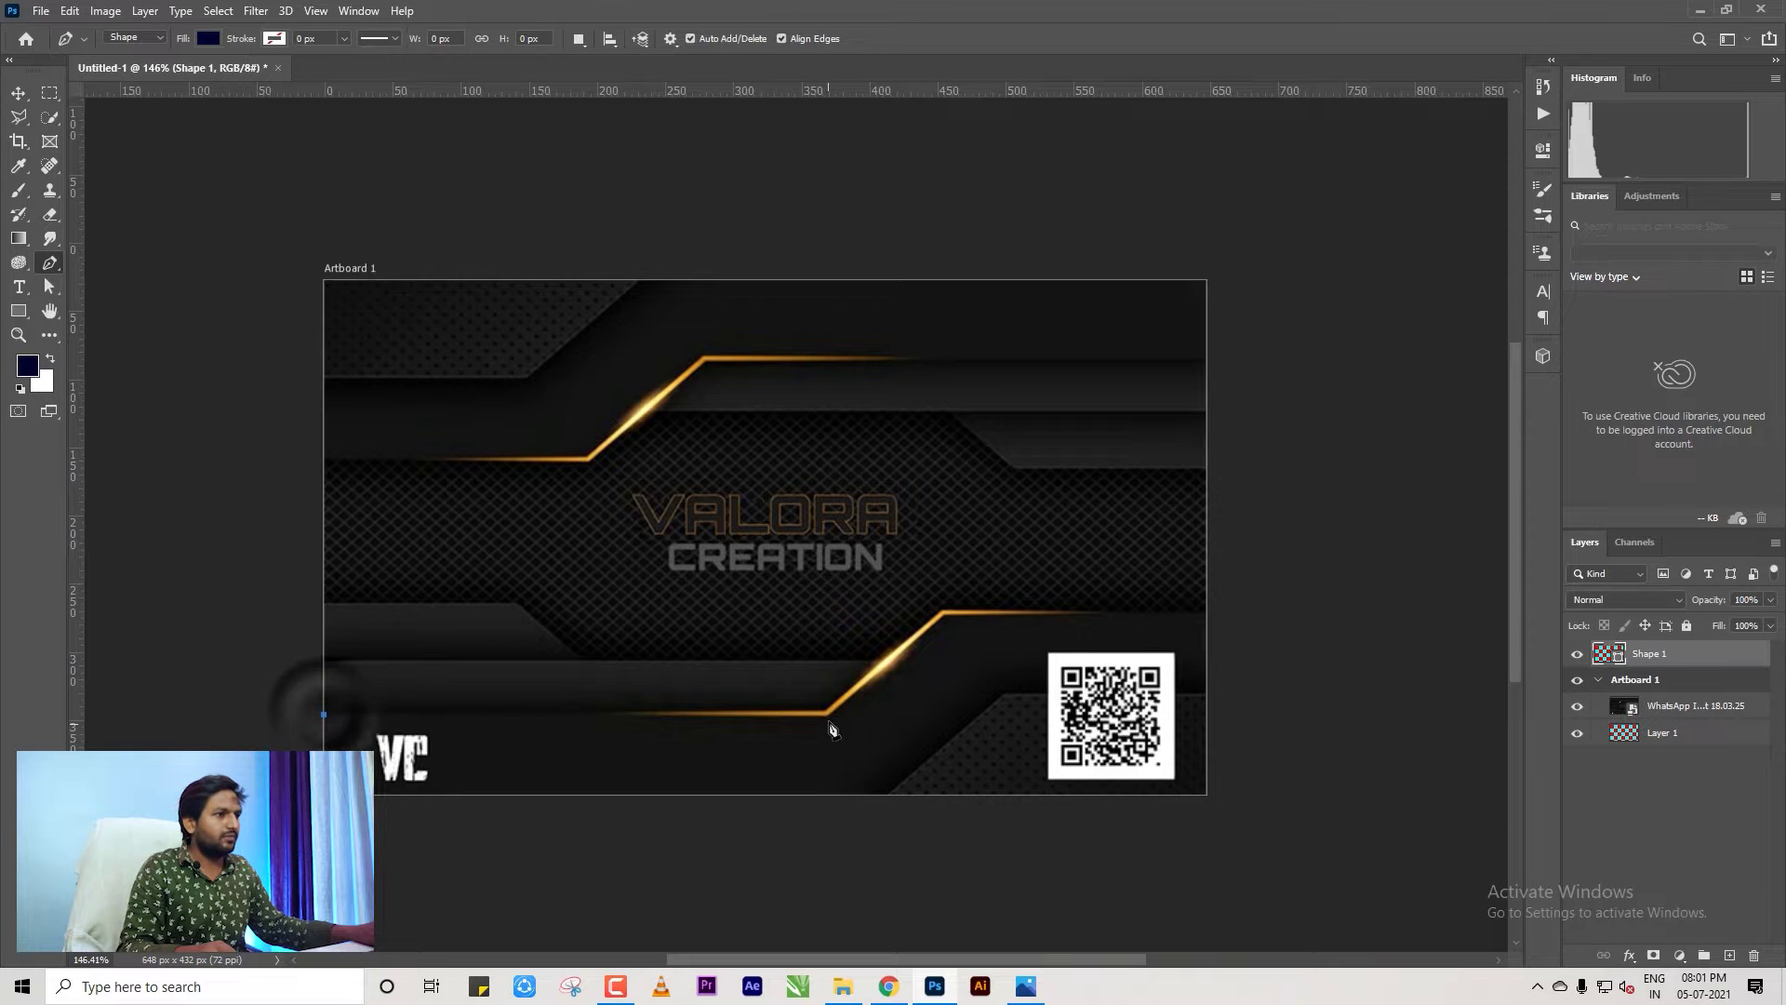
click(826, 717)
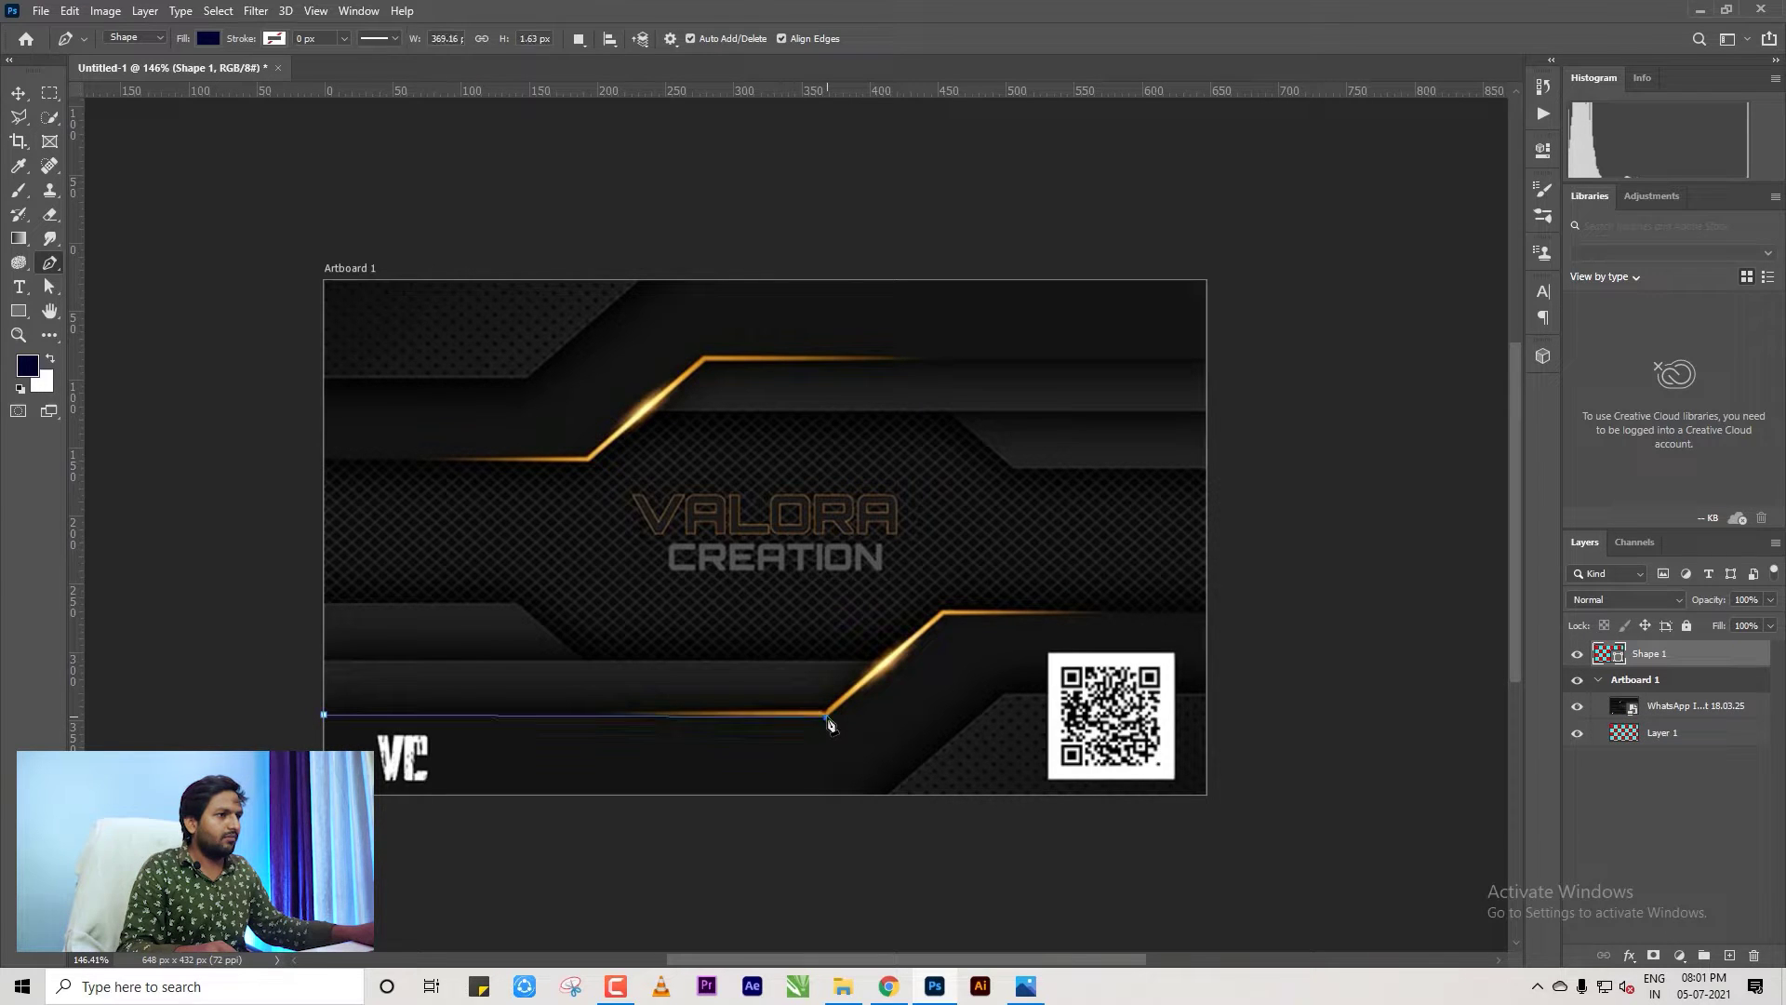
click(944, 617)
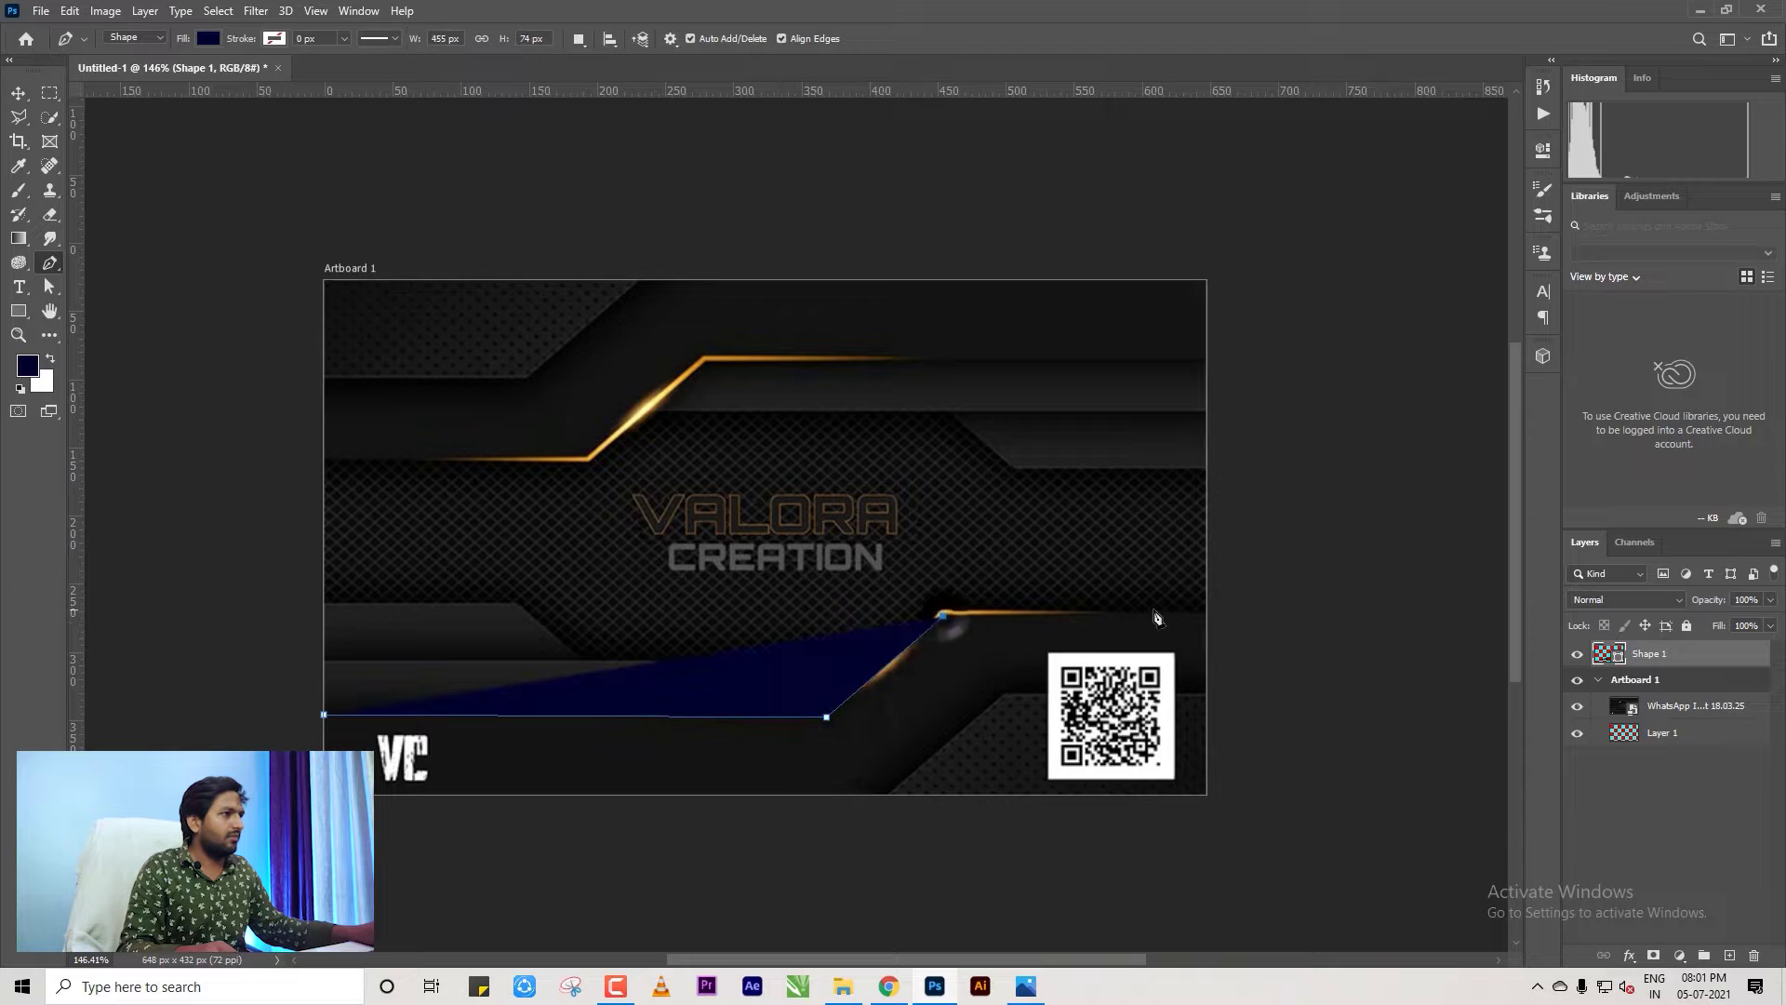
click(1211, 615)
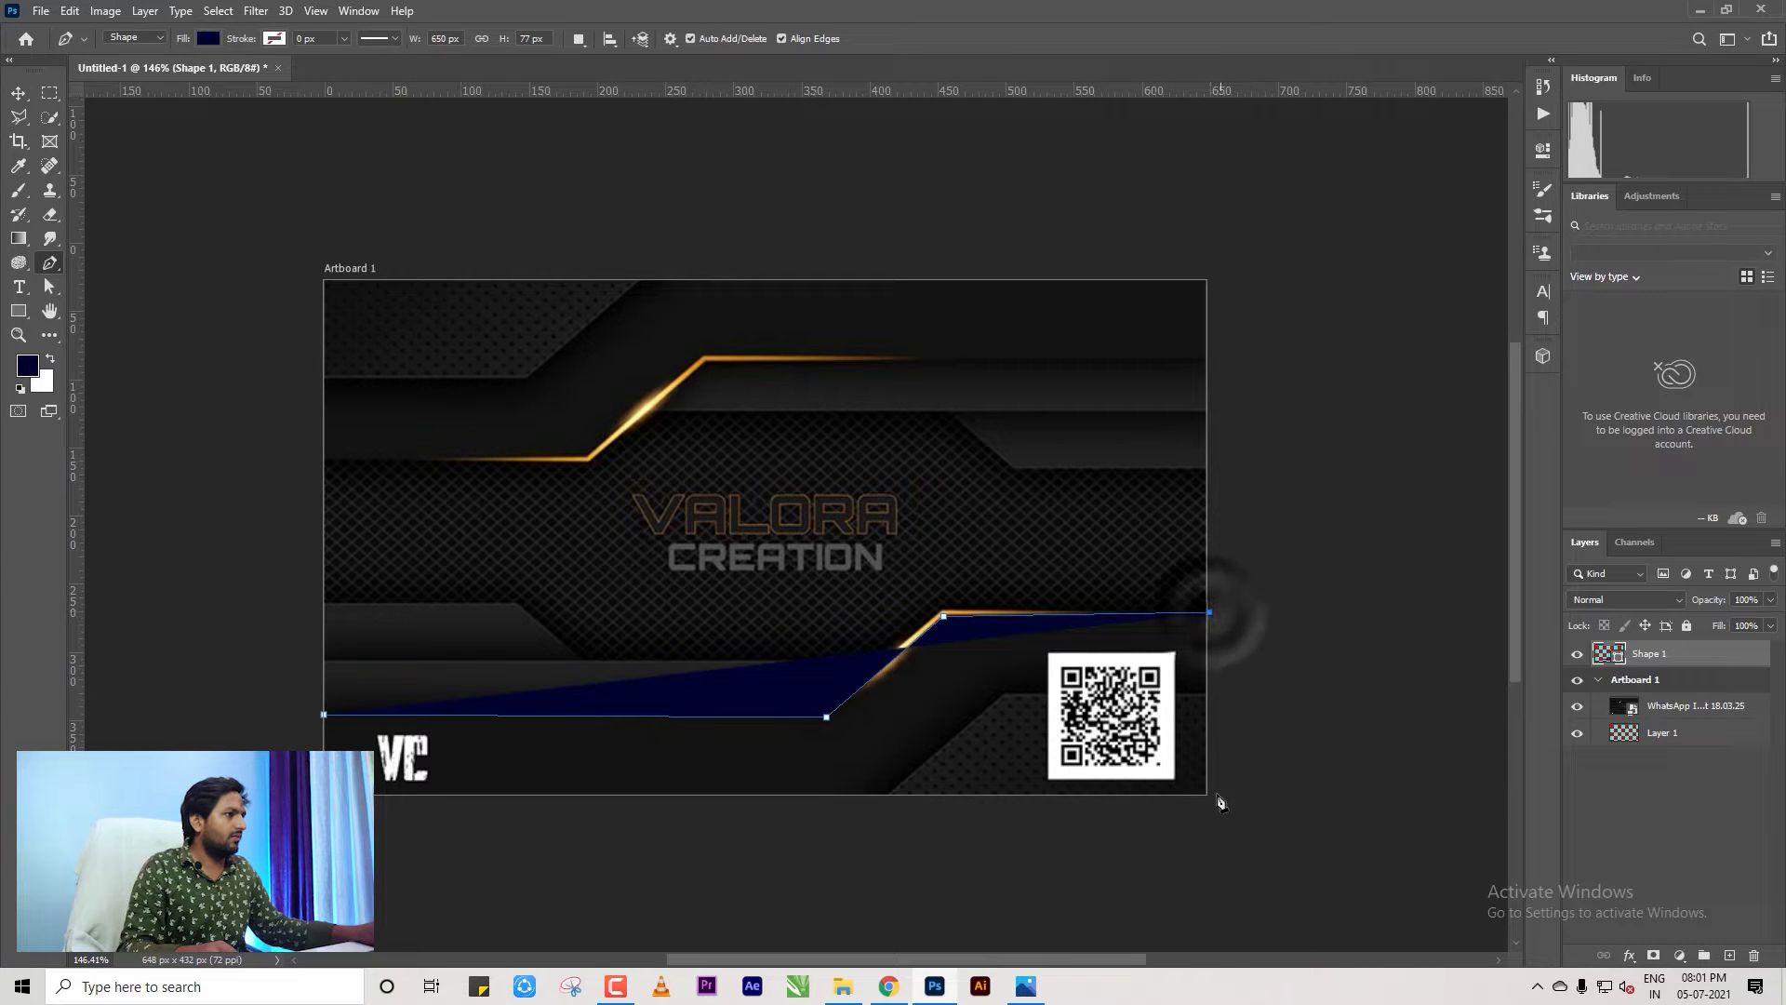
click(1211, 795)
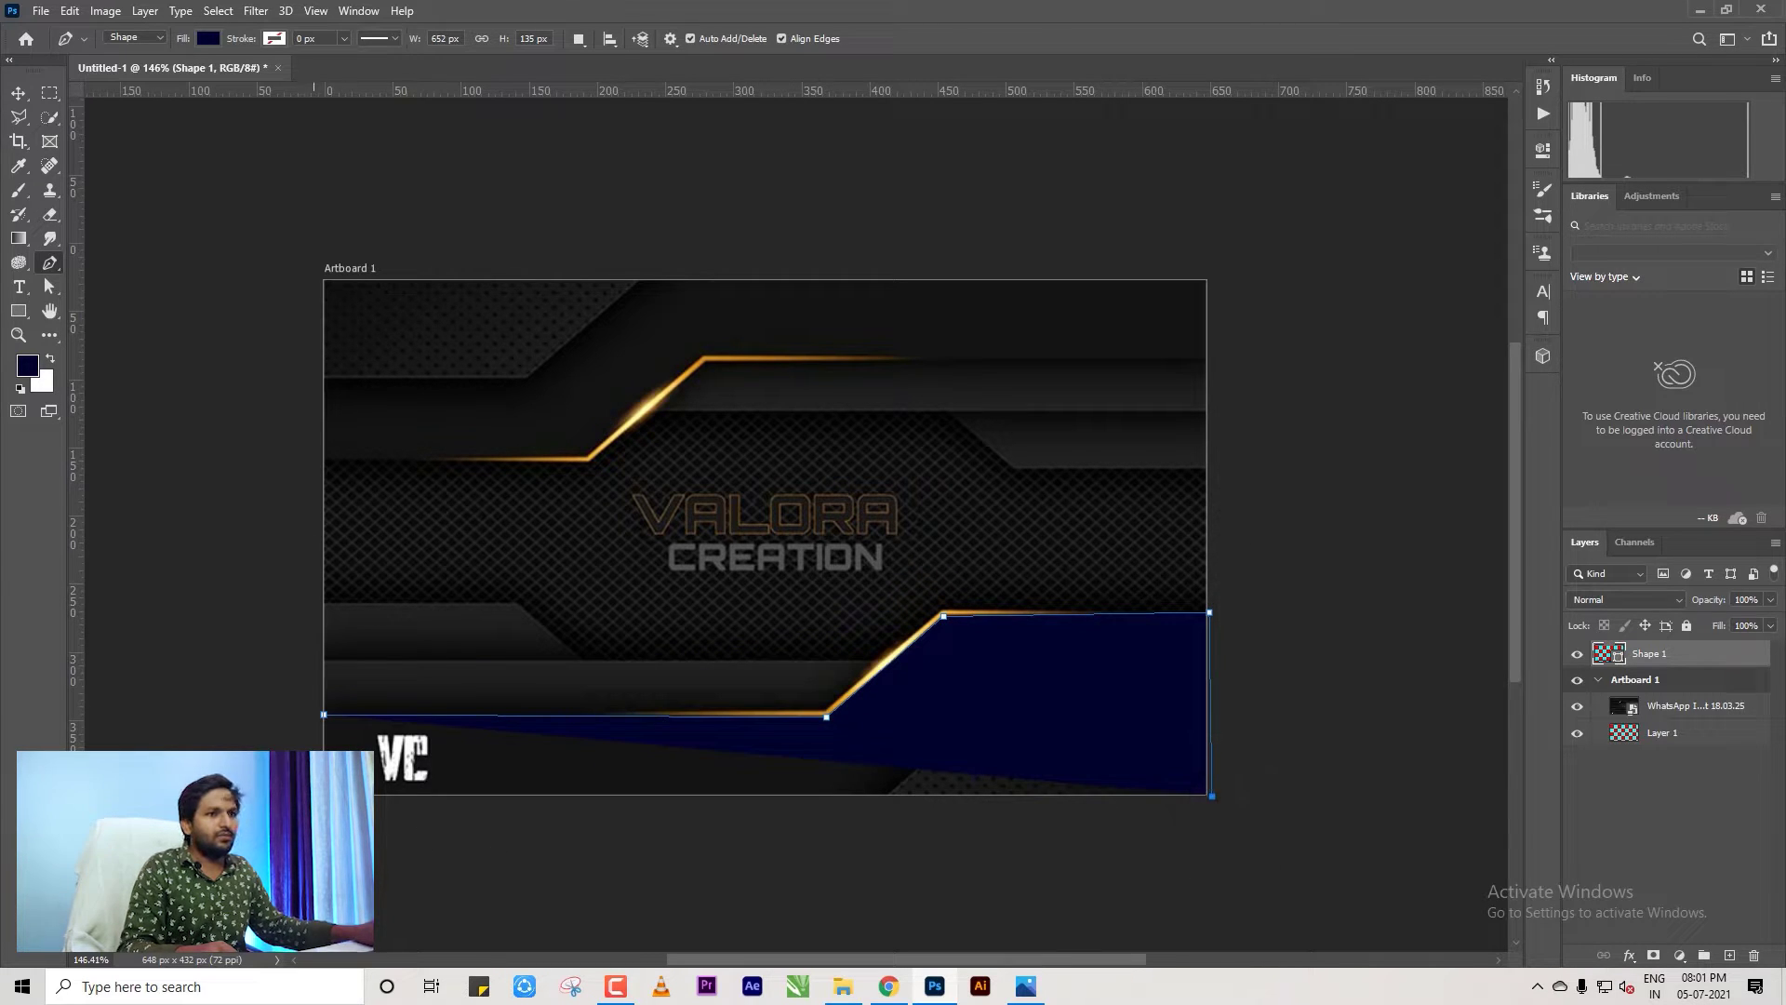
click(323, 797)
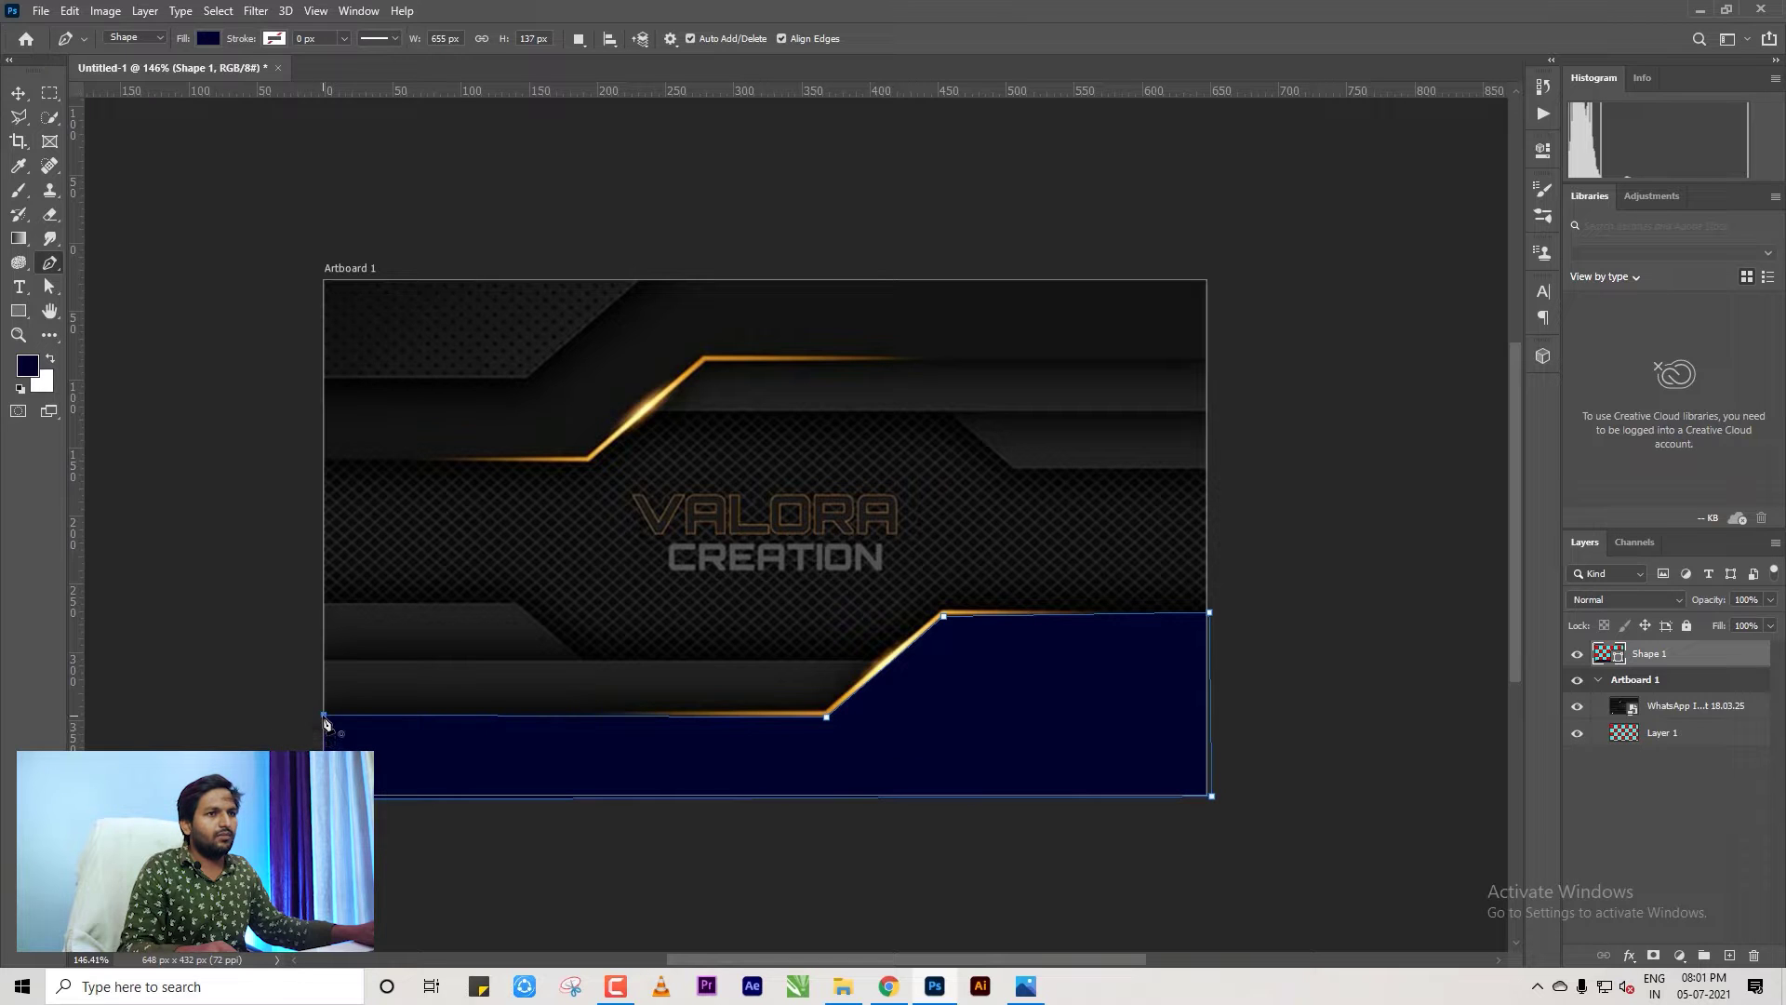
click(324, 717)
Switch to the Move tool and reselect the navy Shape 1 layer.
key(v)
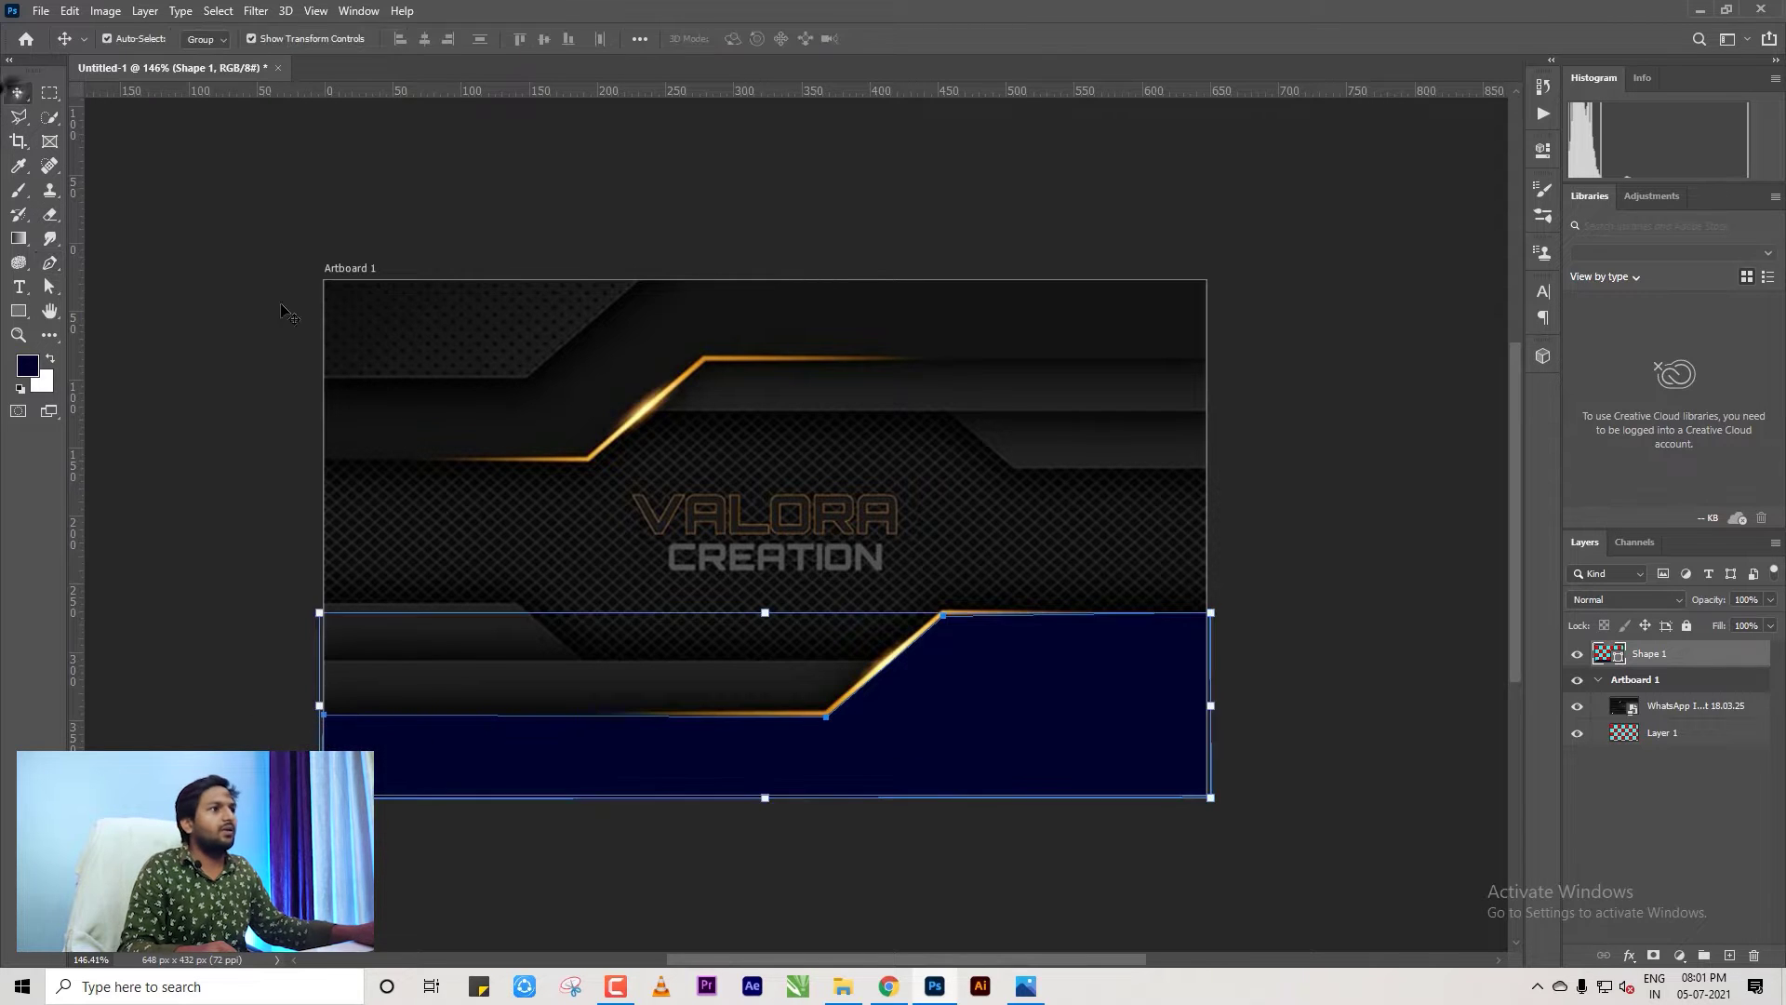
click(1304, 629)
click(1104, 690)
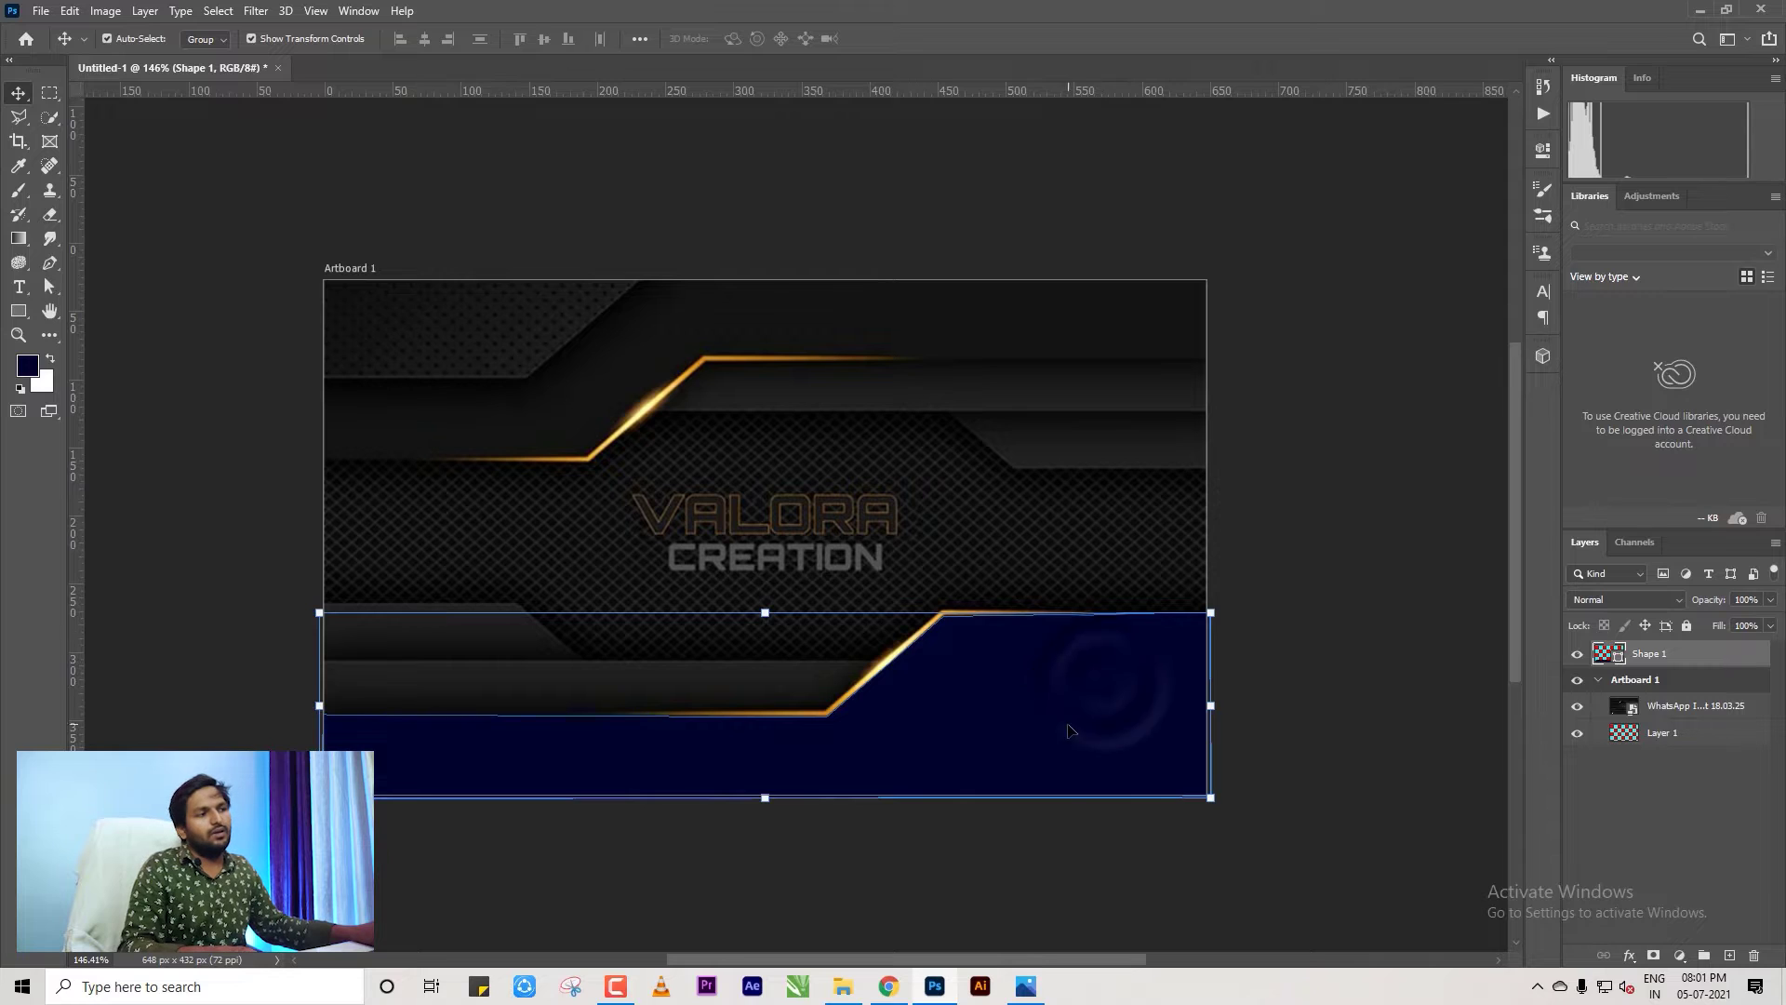
scroll(1069, 735, up, 2)
scroll(1060, 712, down, 1)
Drag horizontal guides to the navy shape's top edge and the lower gold line's level.
click(1321, 662)
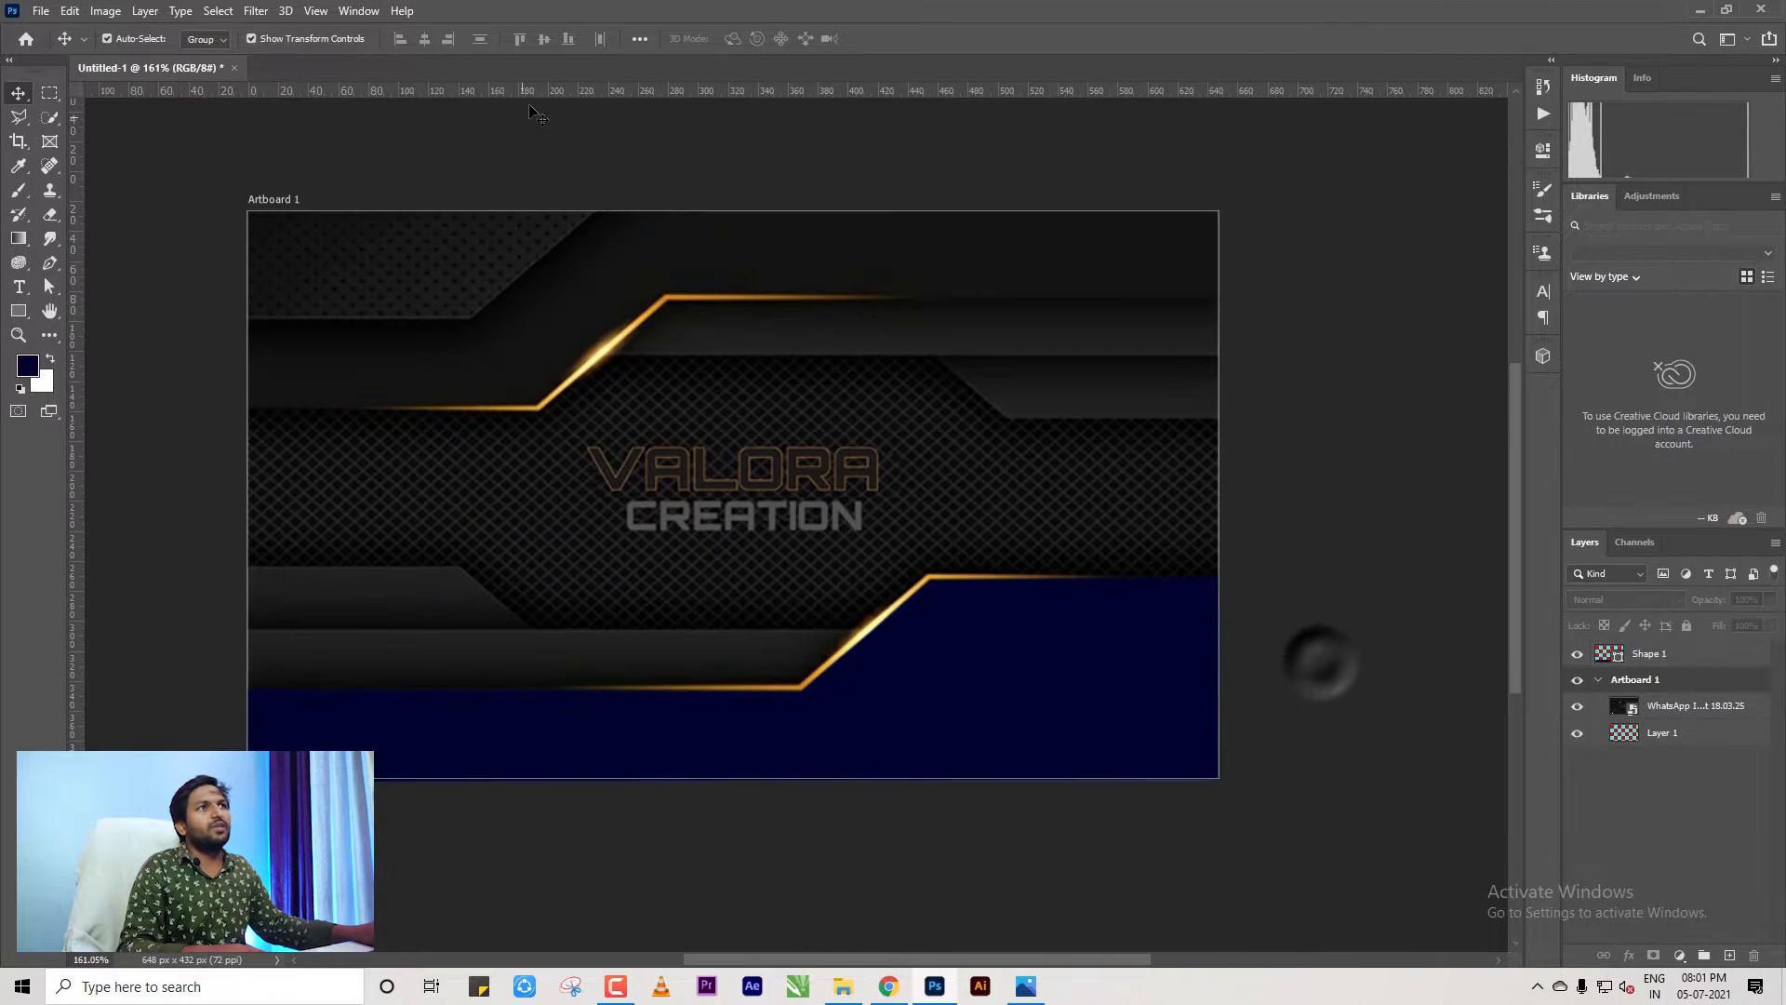
drag(533, 90, 927, 579)
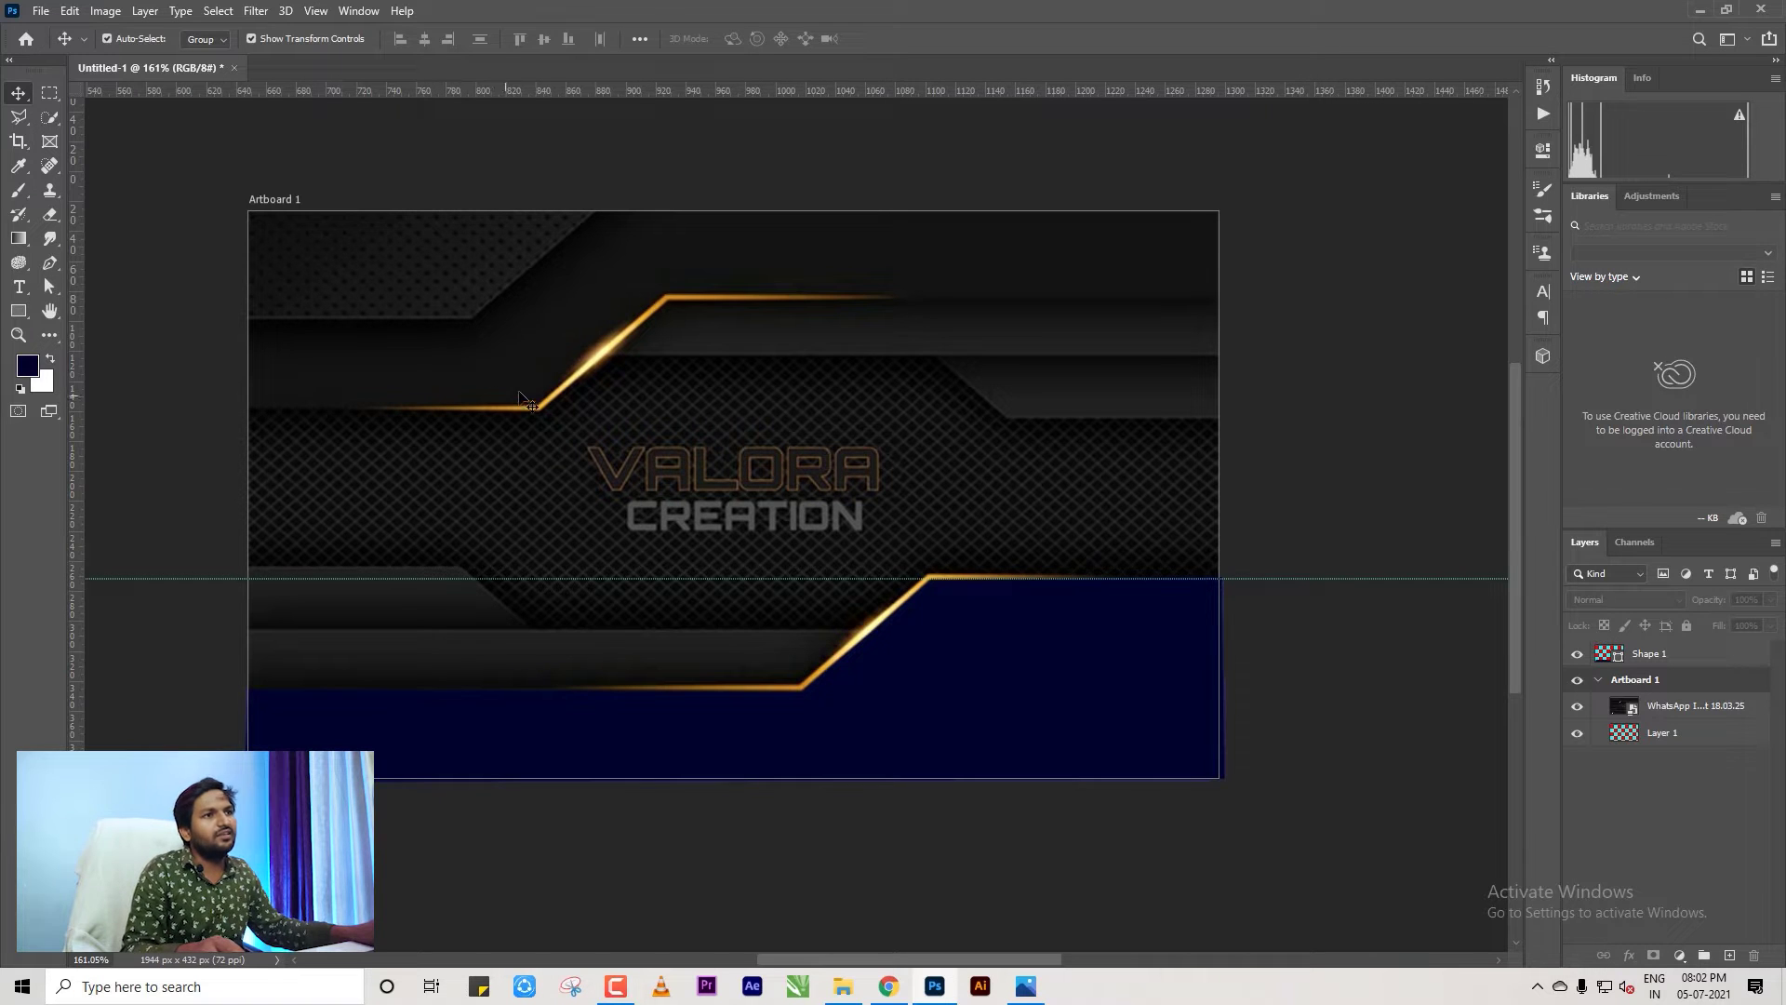
double_click(502, 93)
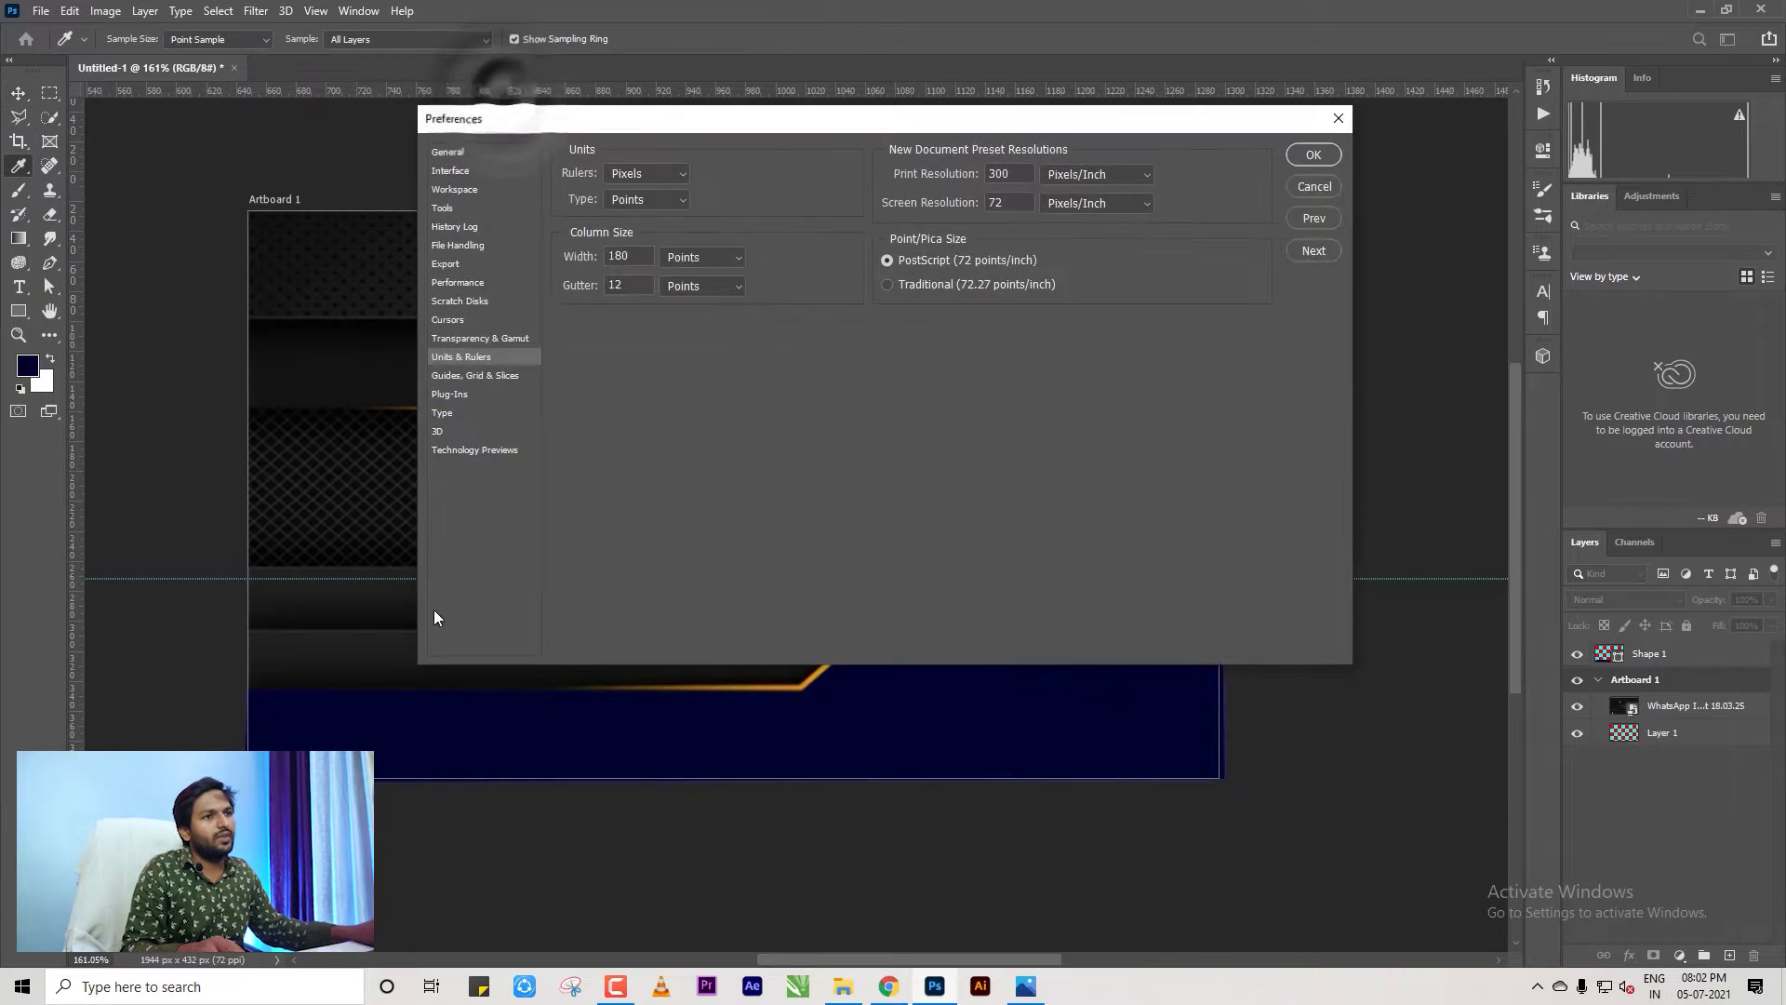
click(1297, 186)
drag(670, 90, 425, 687)
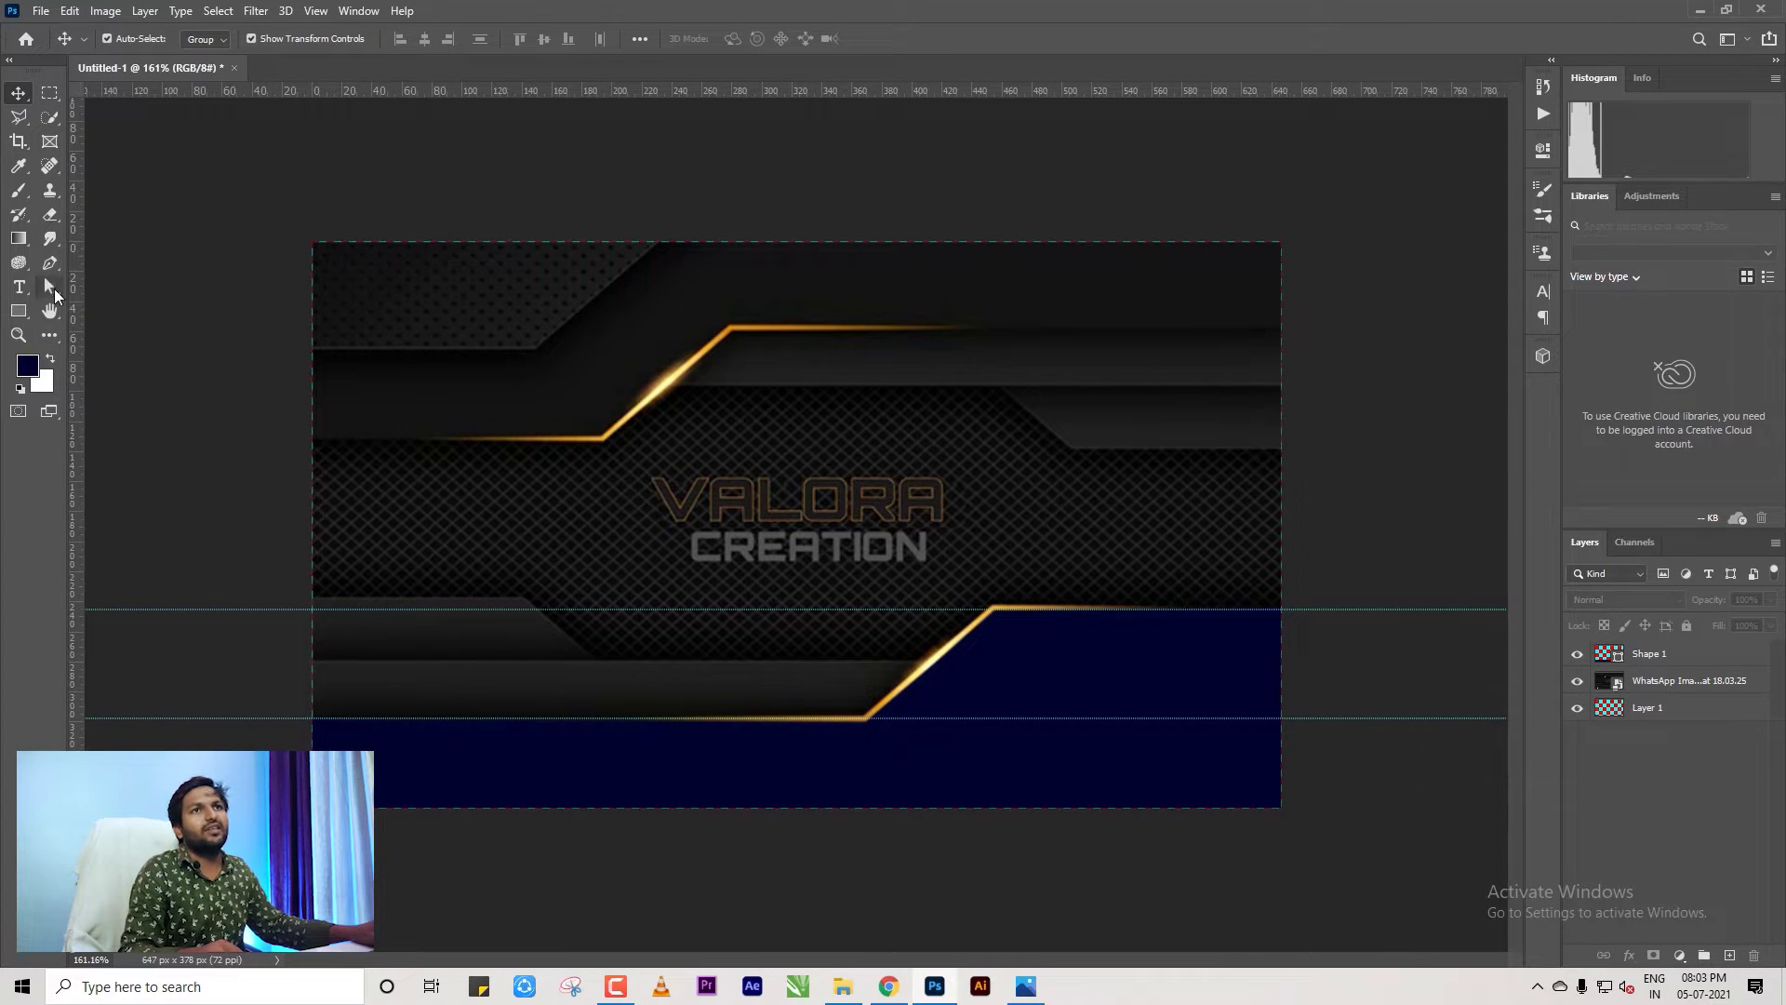
right_click(49, 293)
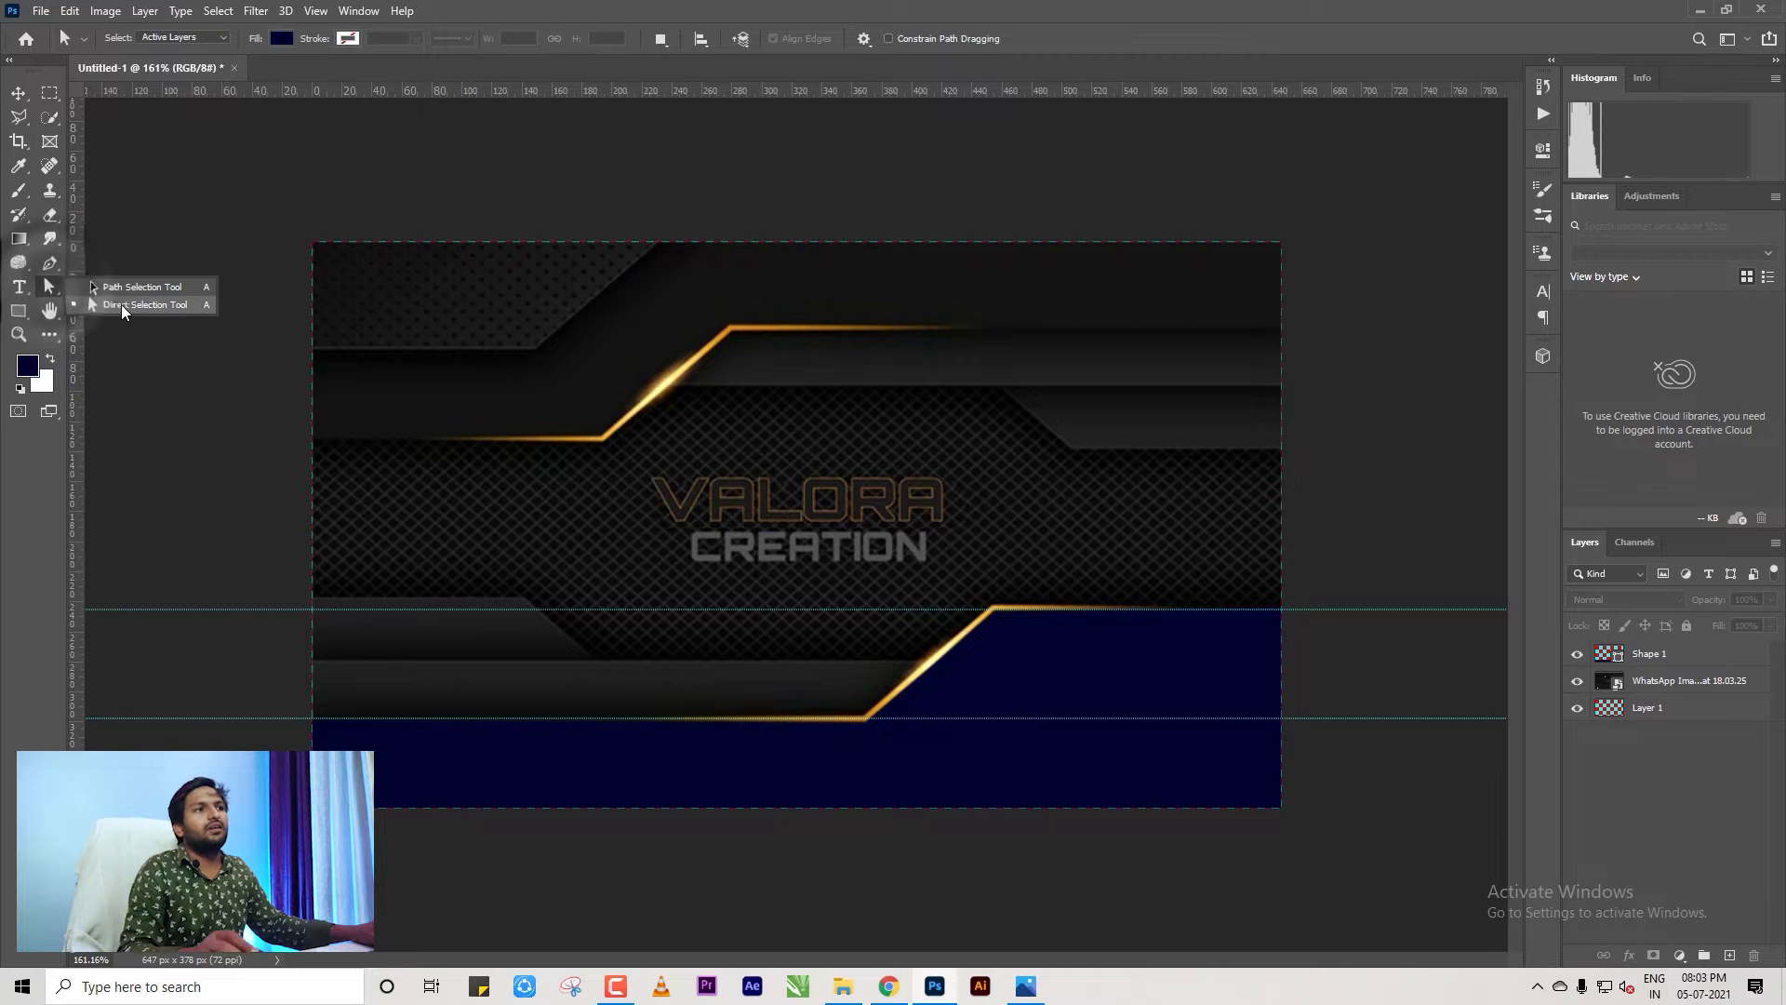
With the Direct Selection Tool on Shape 1, nudge the top-right anchor onto the card edge.
click(121, 305)
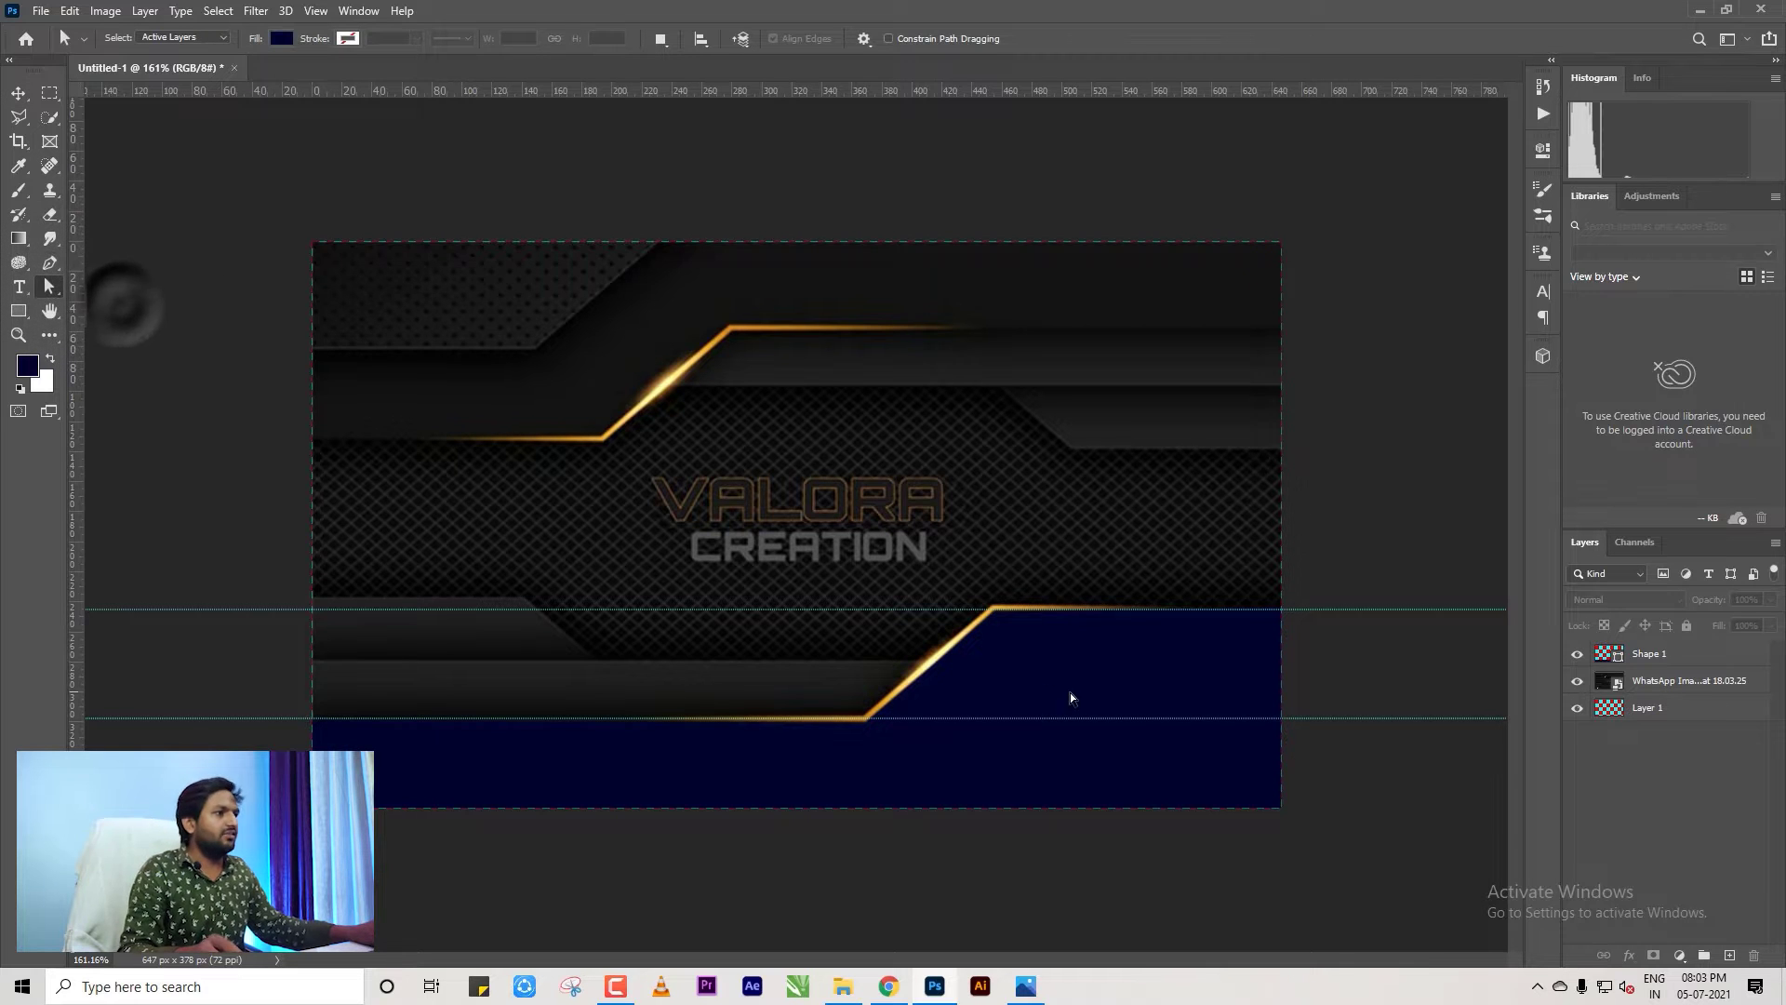
click(1651, 684)
click(1649, 653)
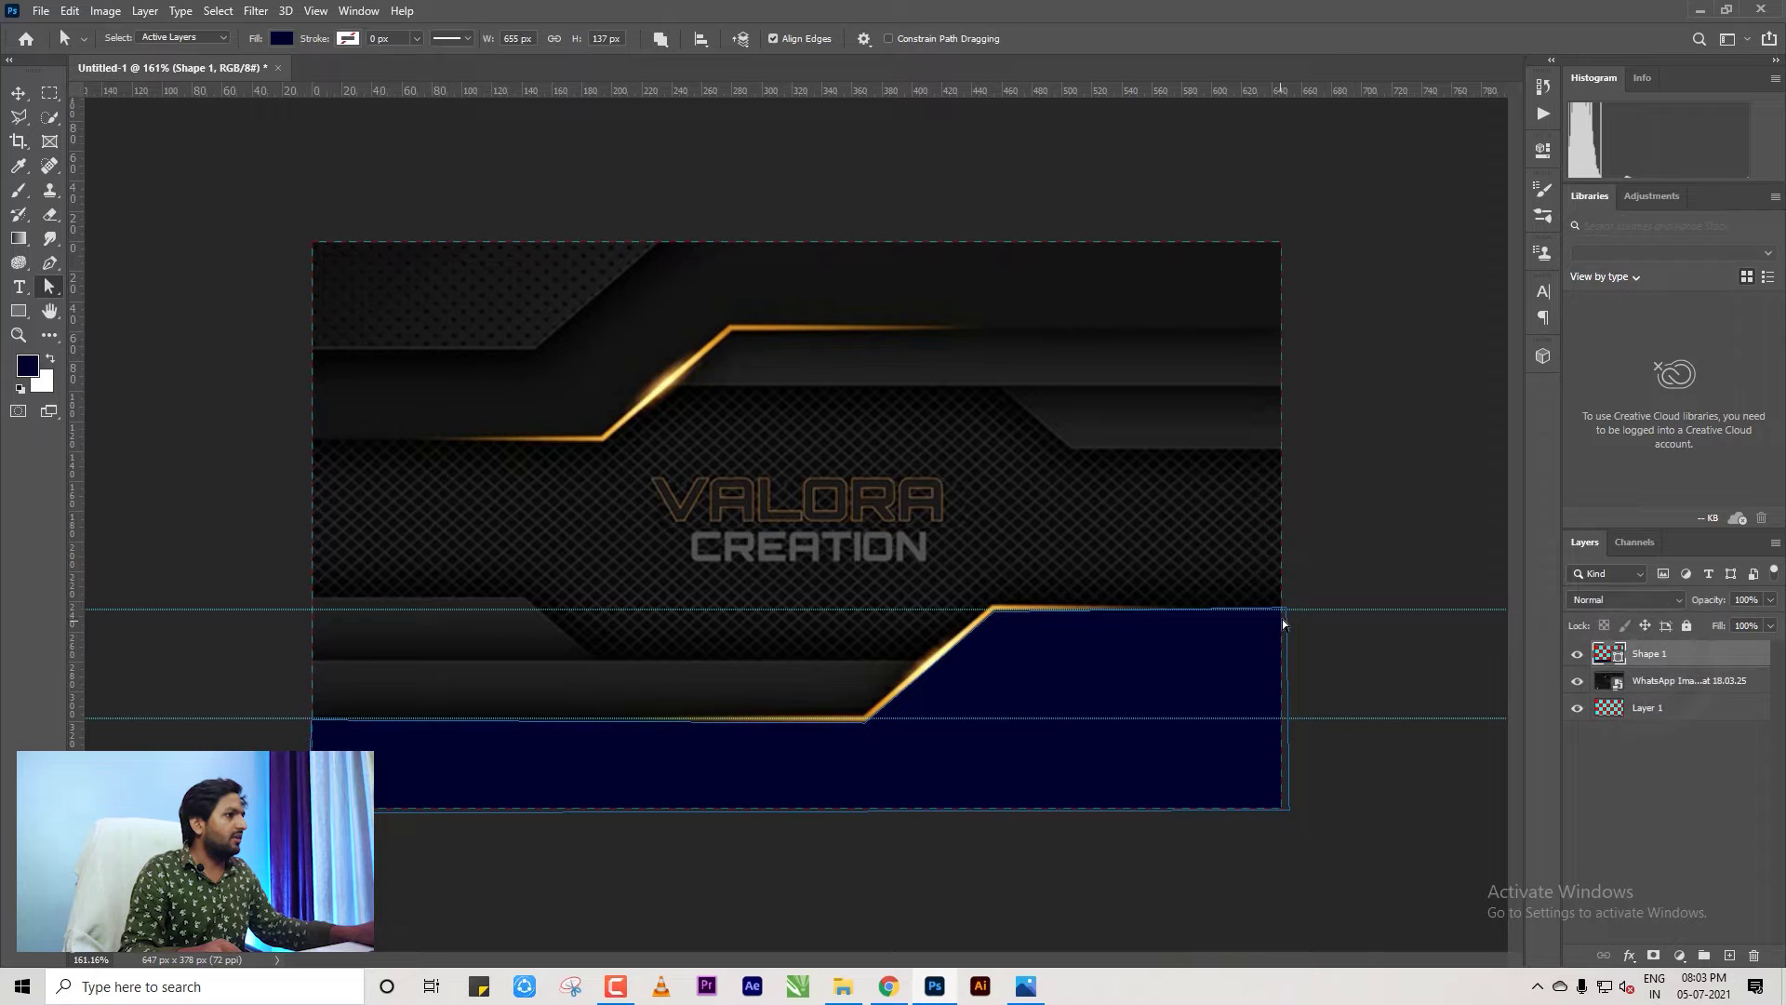
scroll(1291, 632, up, 5)
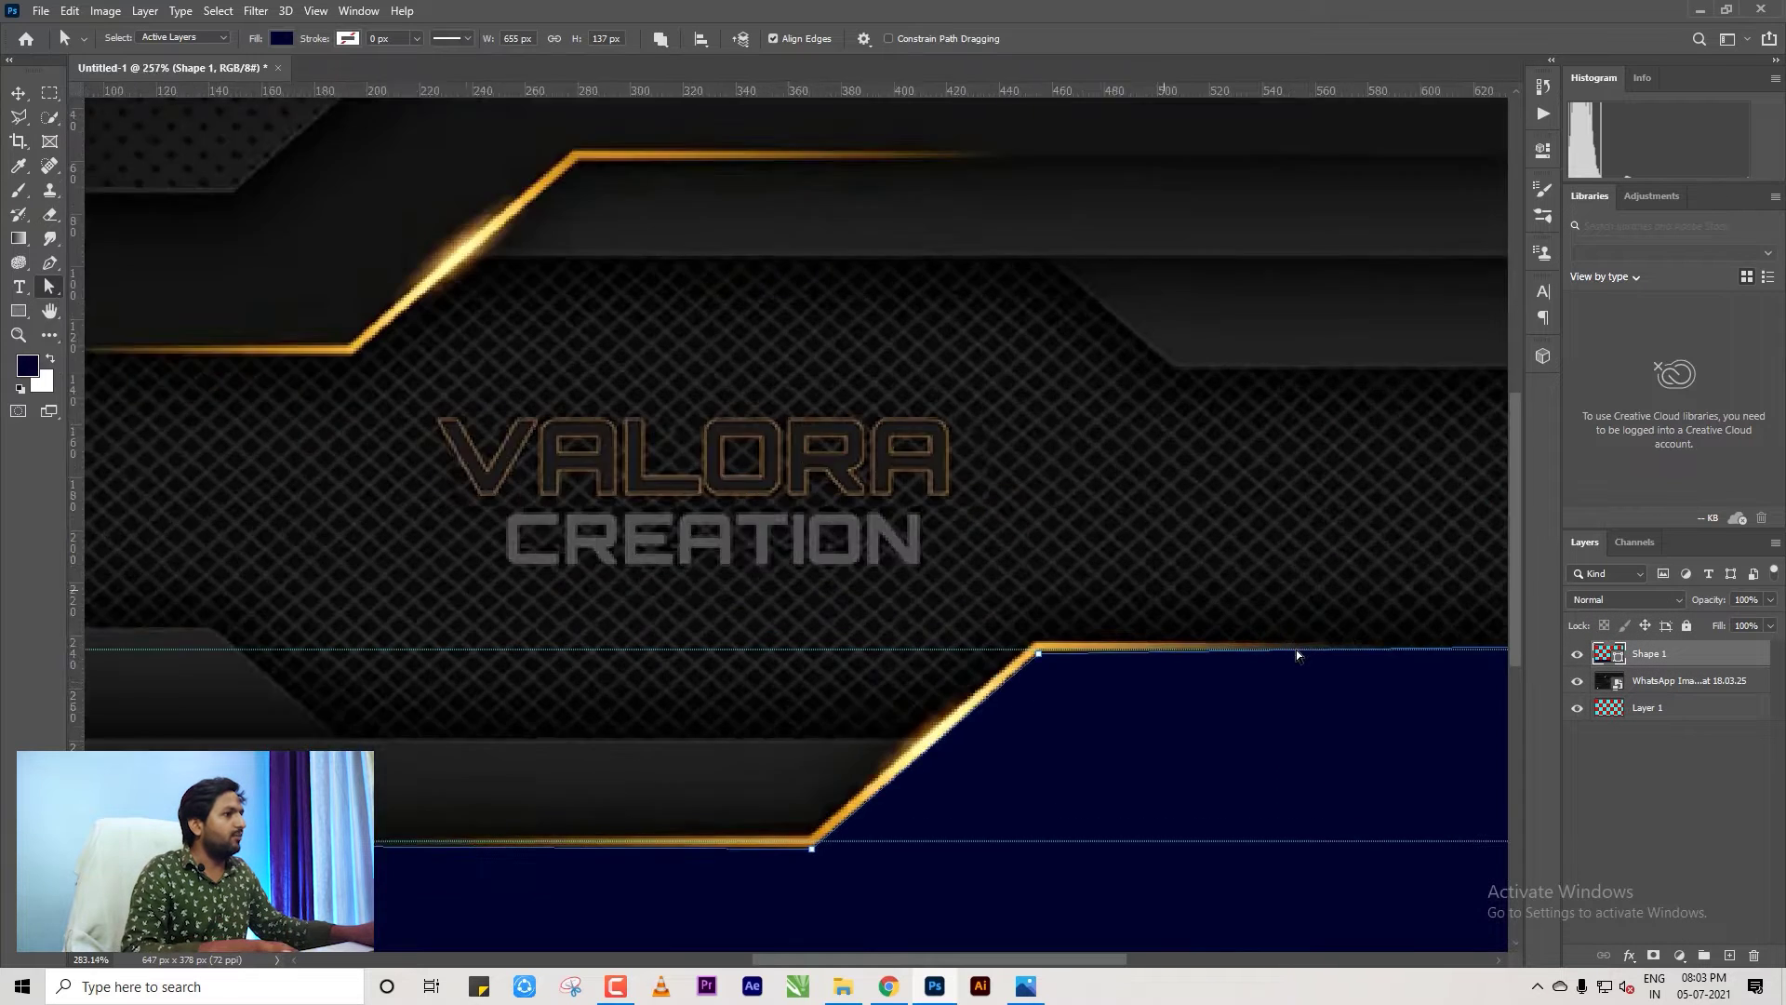
scroll(1017, 452, up, 2)
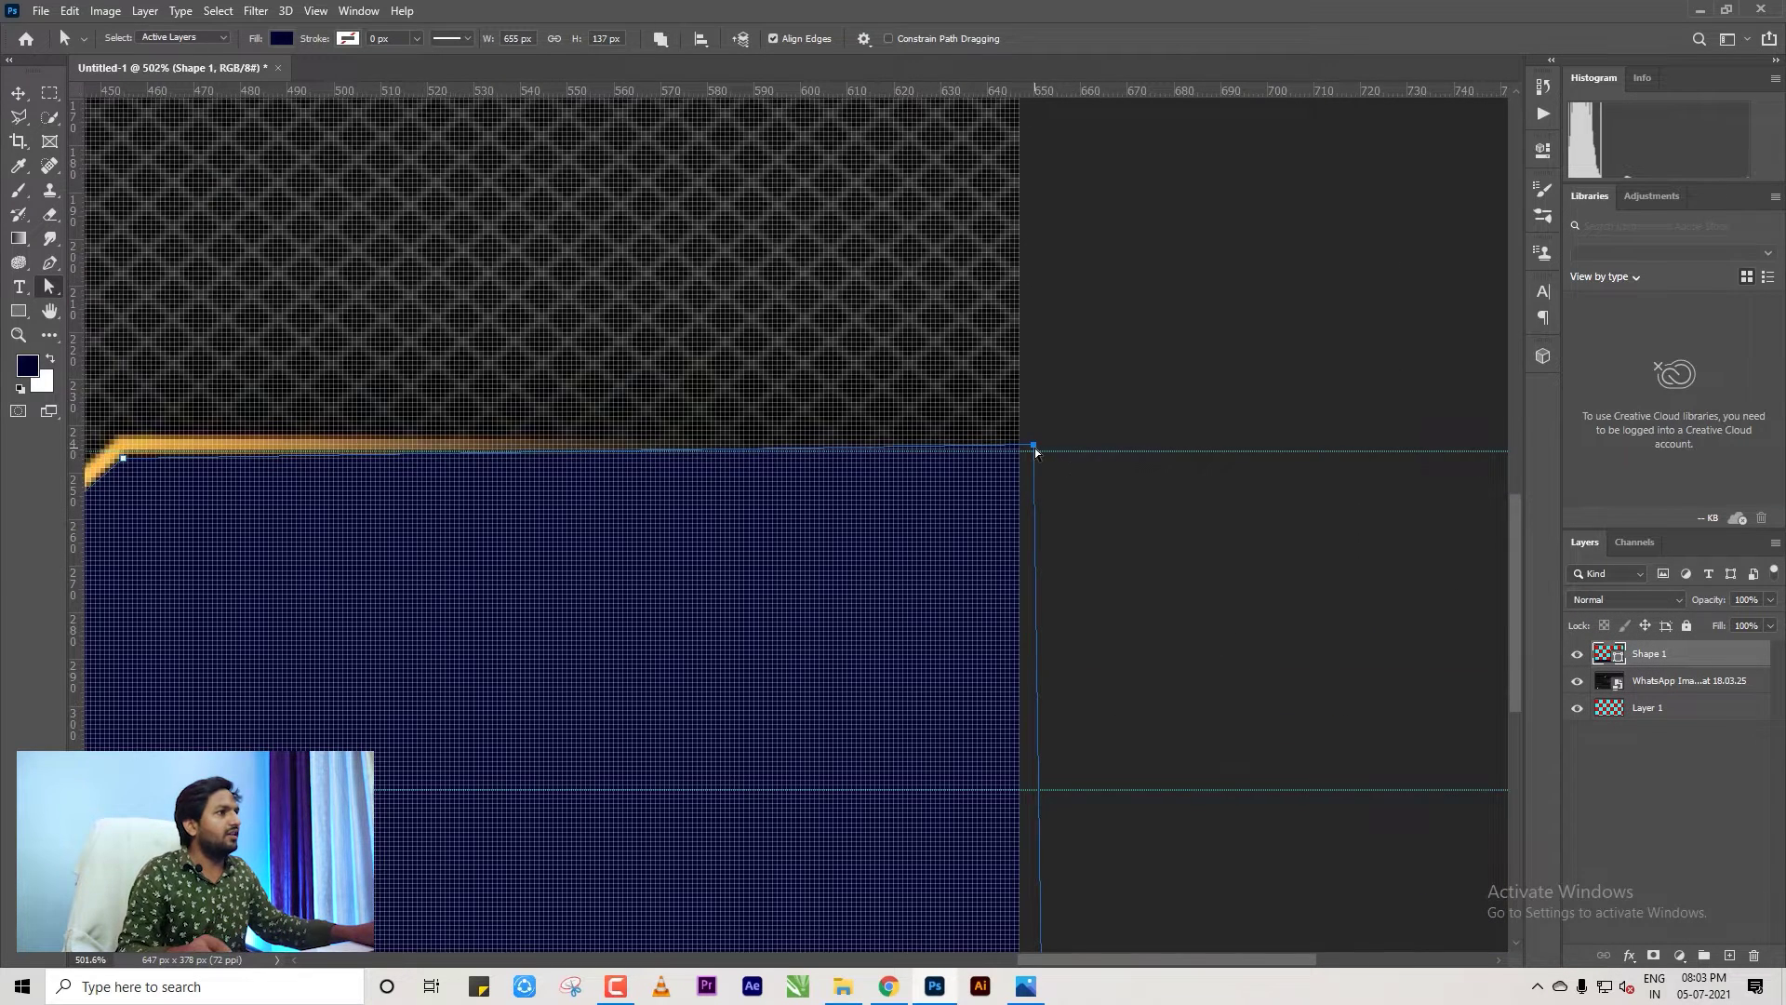
drag(1012, 456, 1014, 454)
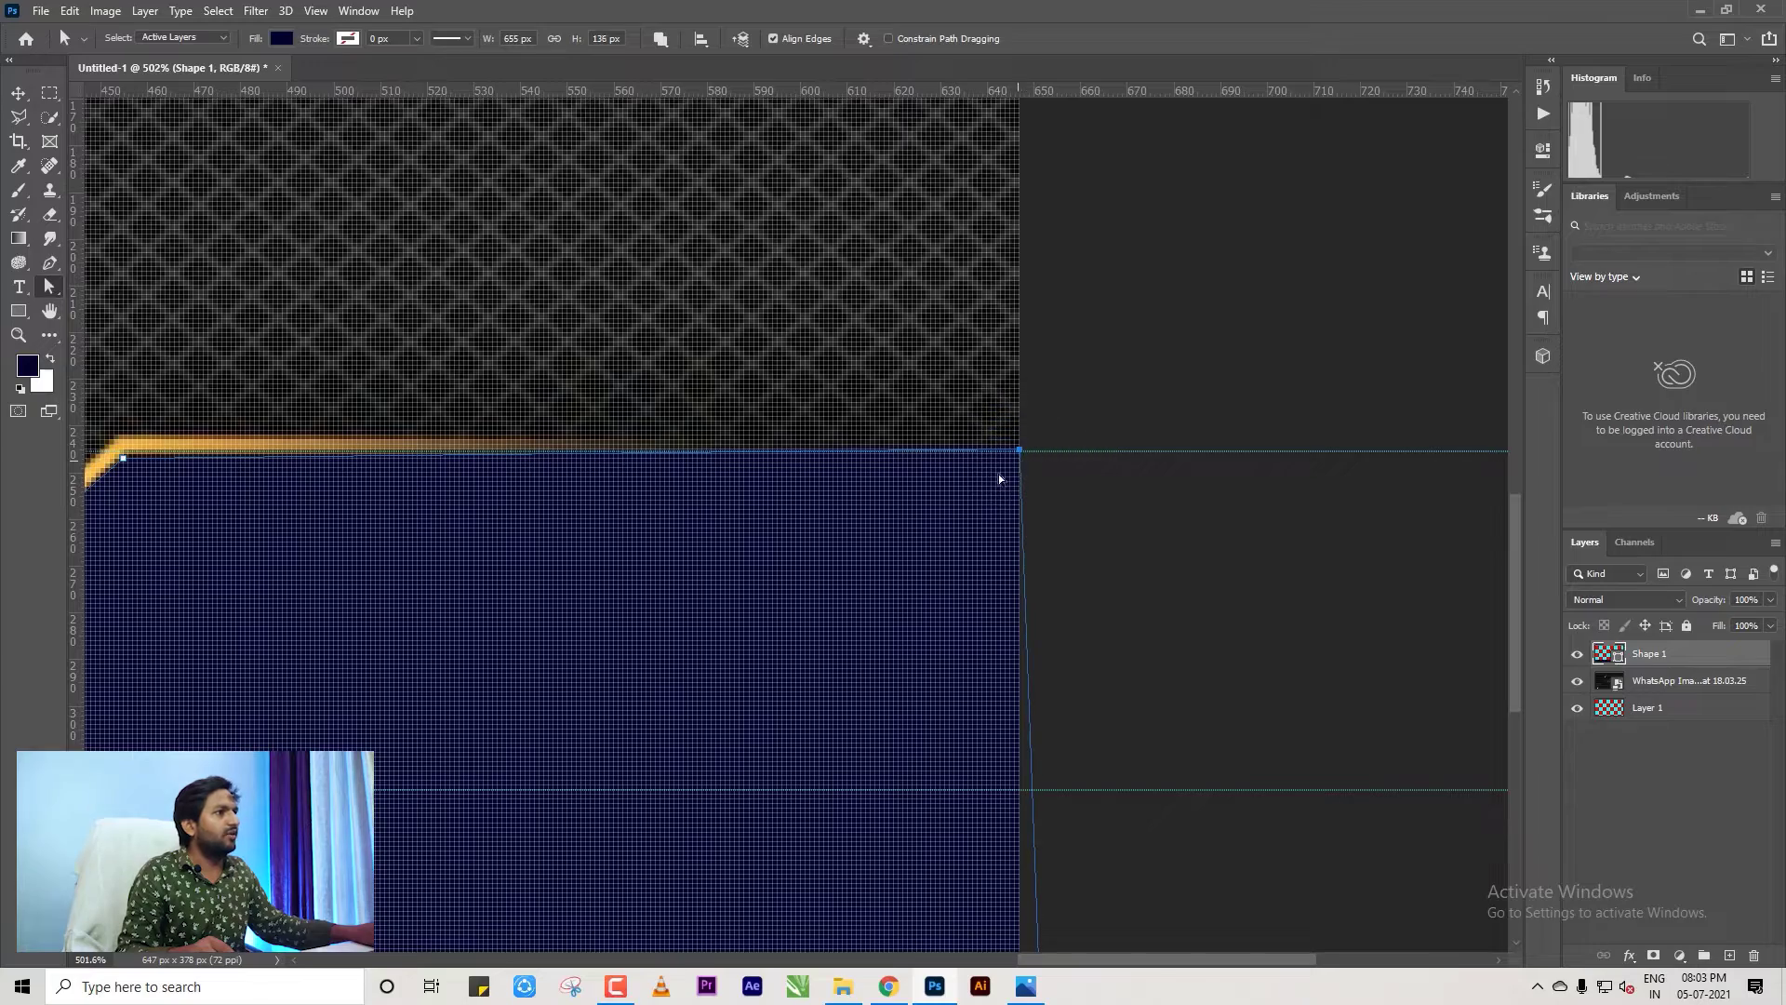
Zoom and pan around the navy shape to check its anchors against the guides and edges.
scroll(782, 537, down, 2)
scroll(458, 476, up, 5)
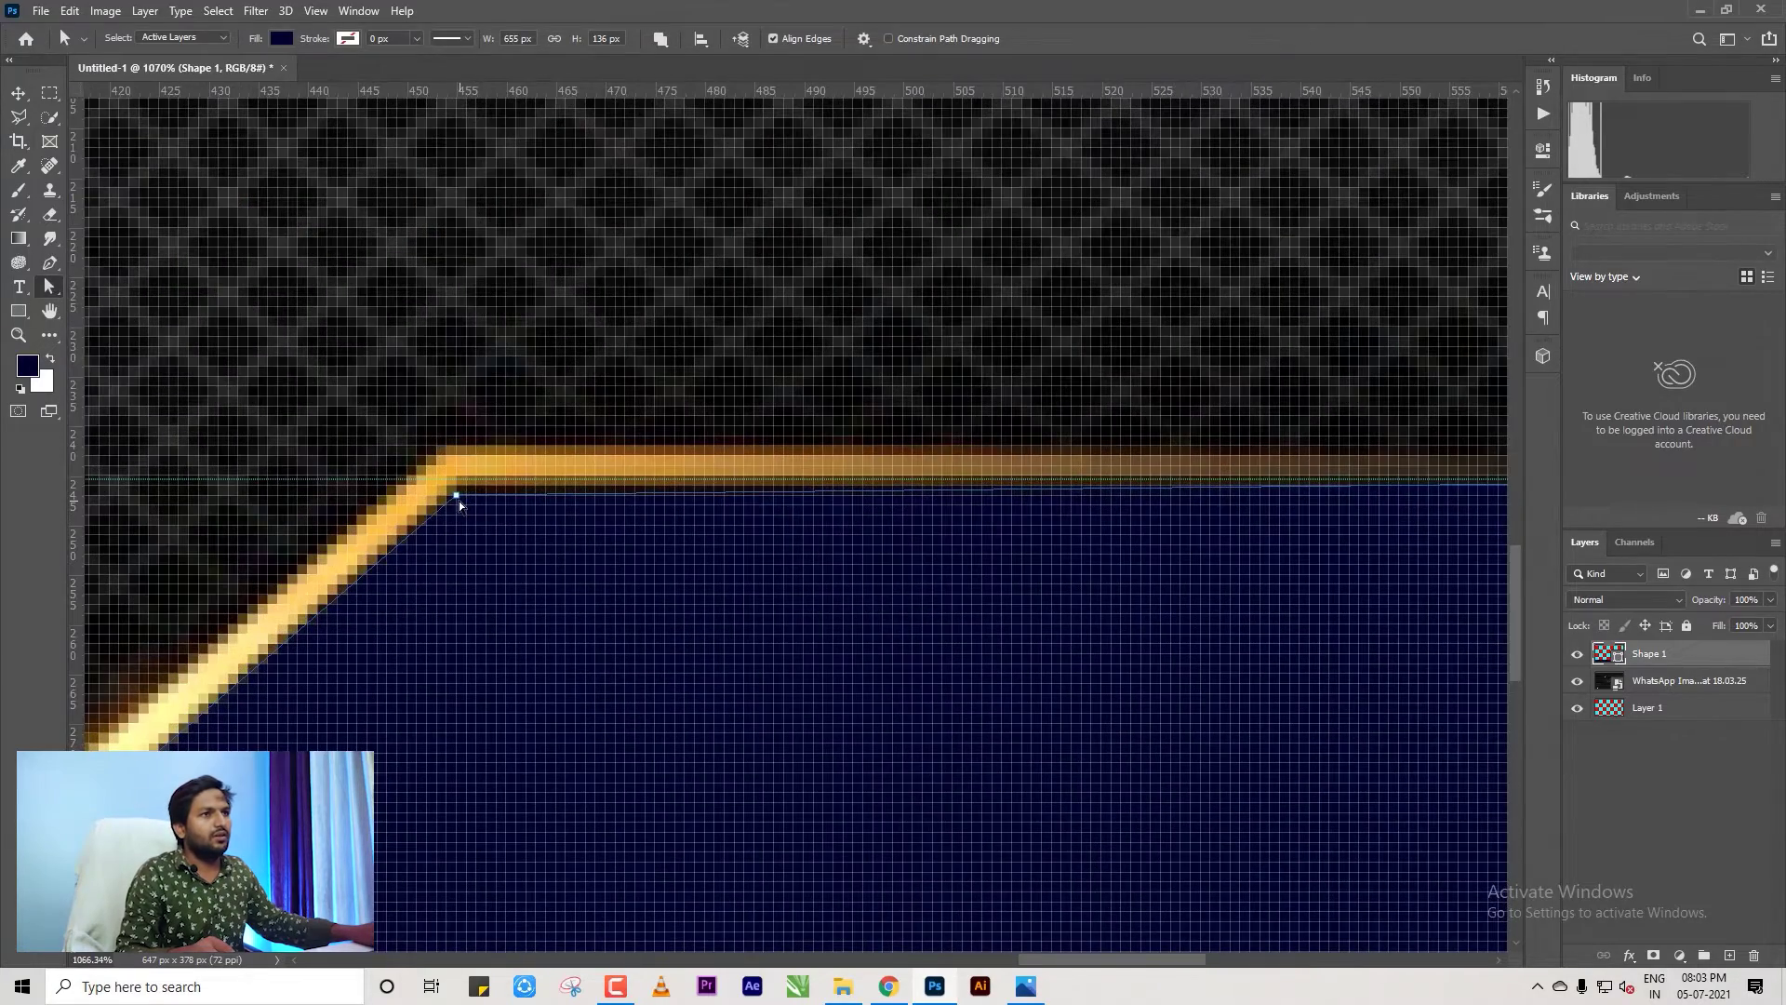
scroll(458, 502, down, 2)
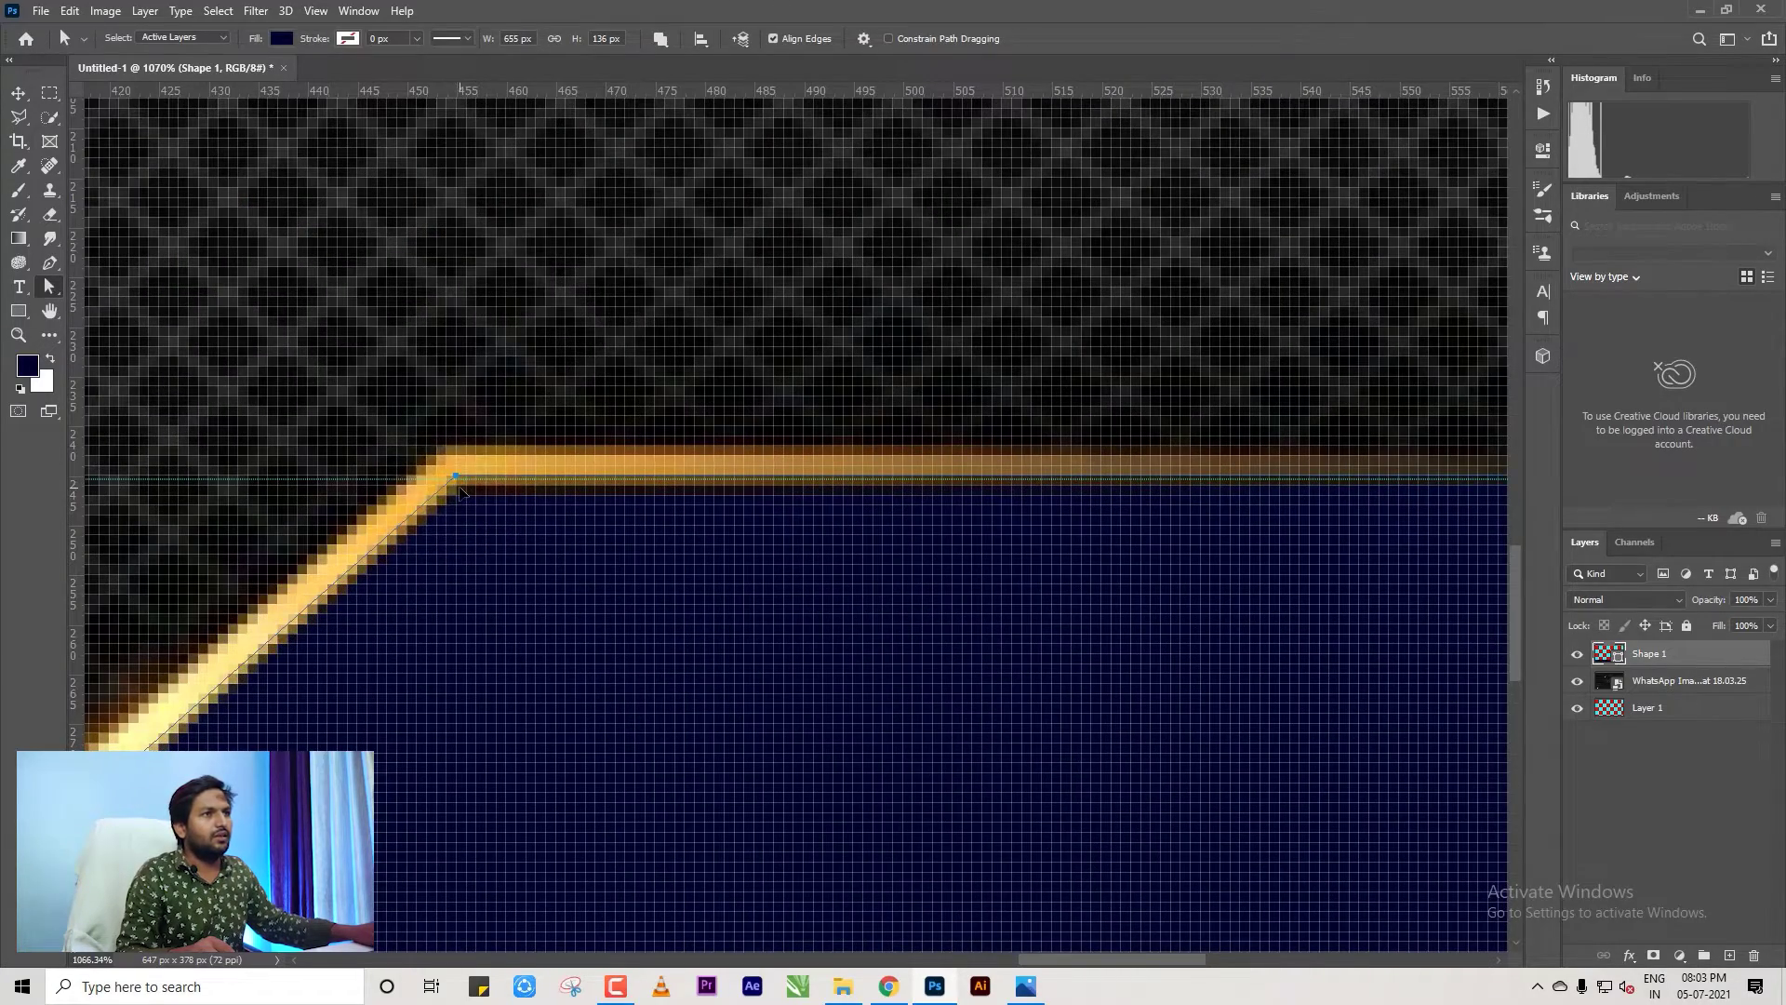
scroll(527, 494, down, 4)
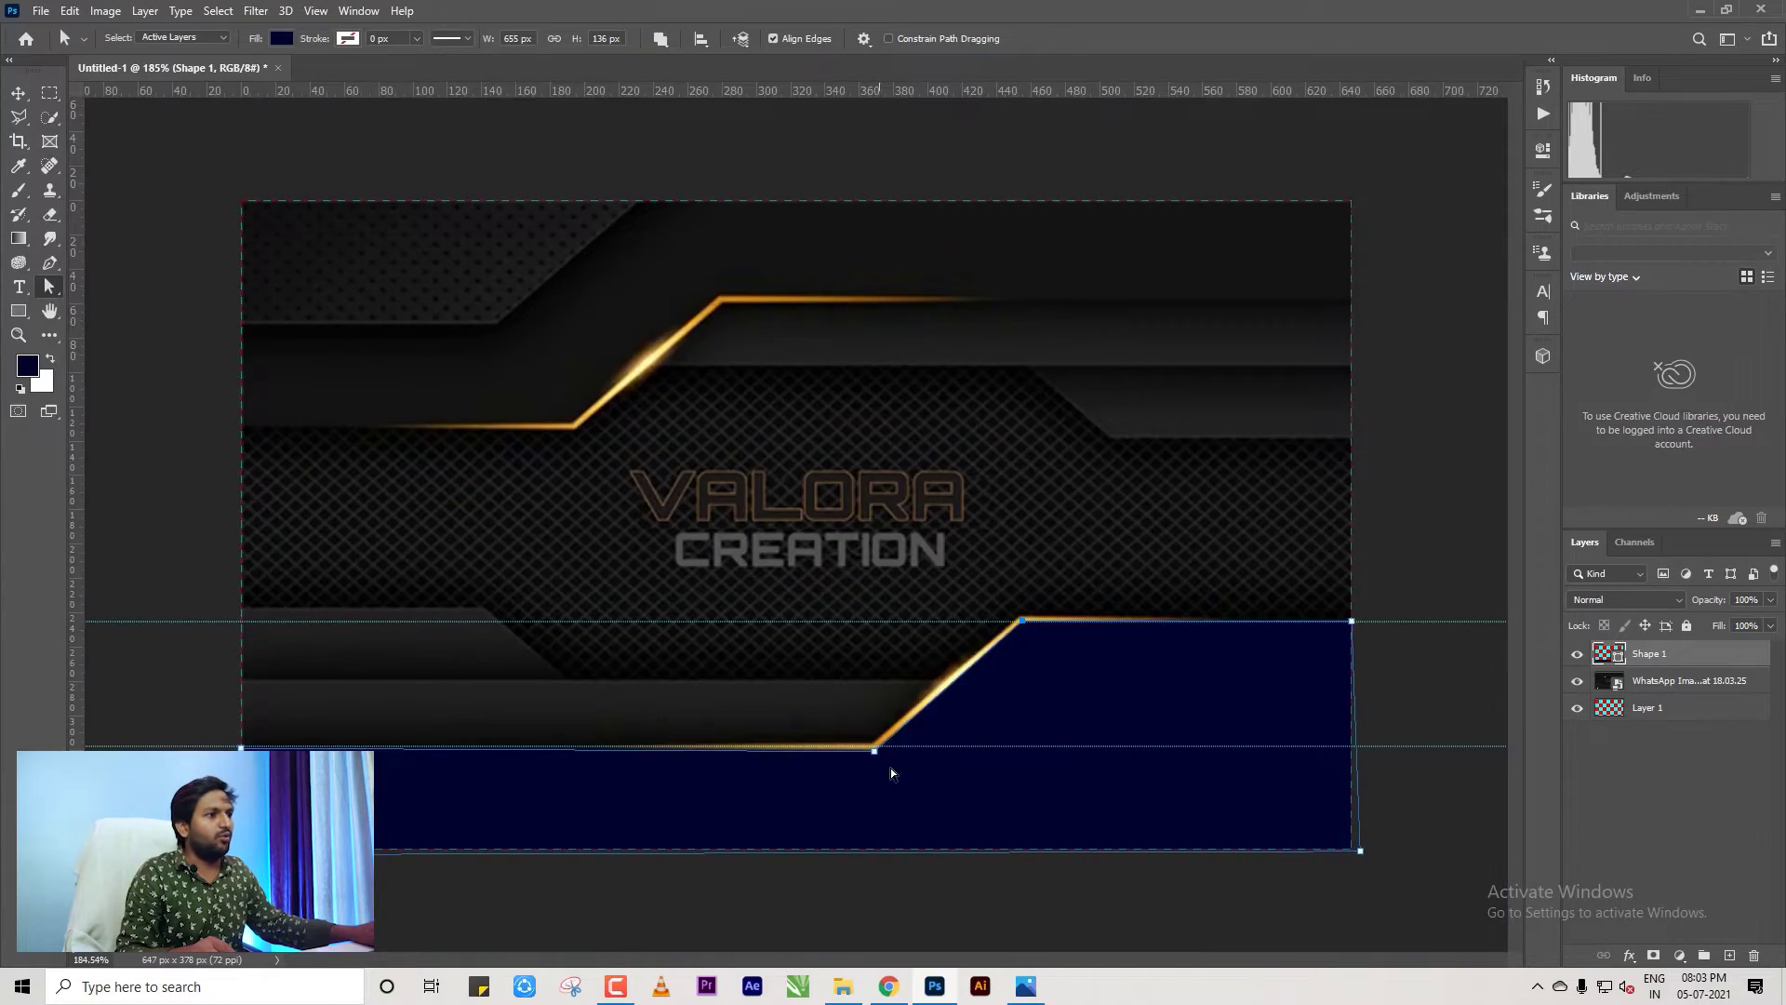
scroll(890, 767, up, 4)
scroll(893, 828, up, 1)
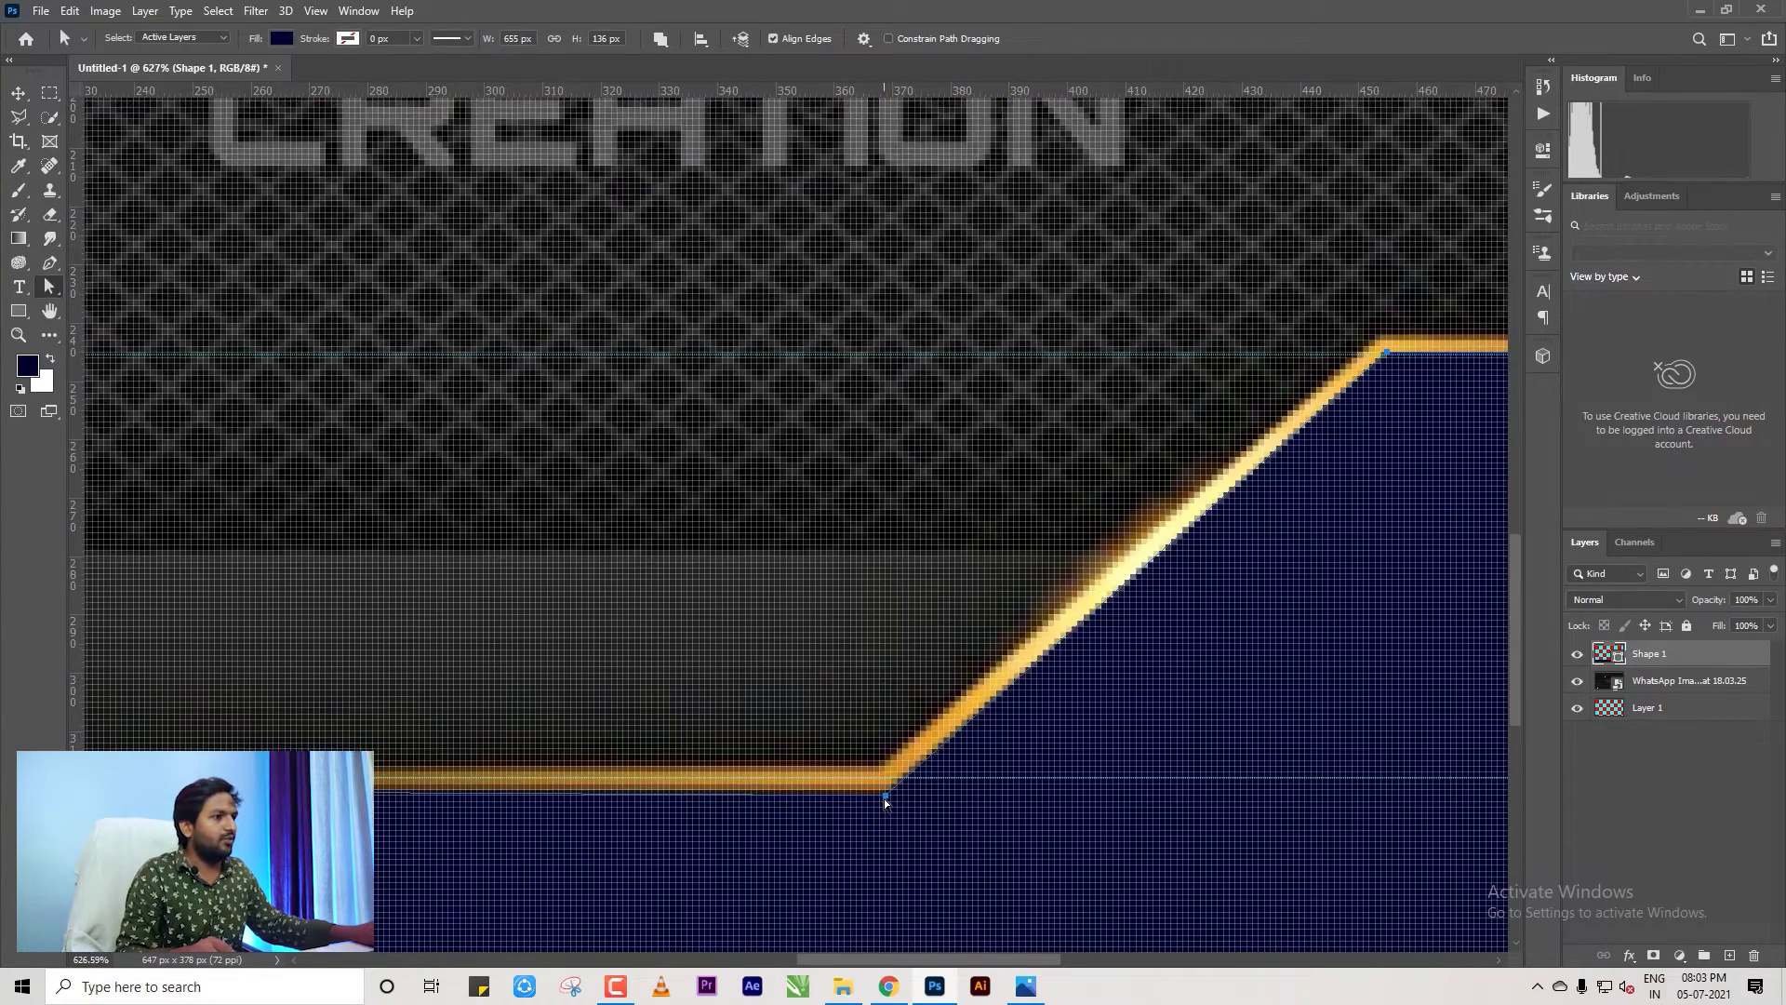
scroll(986, 766, down, 1)
scroll(986, 766, down, 3)
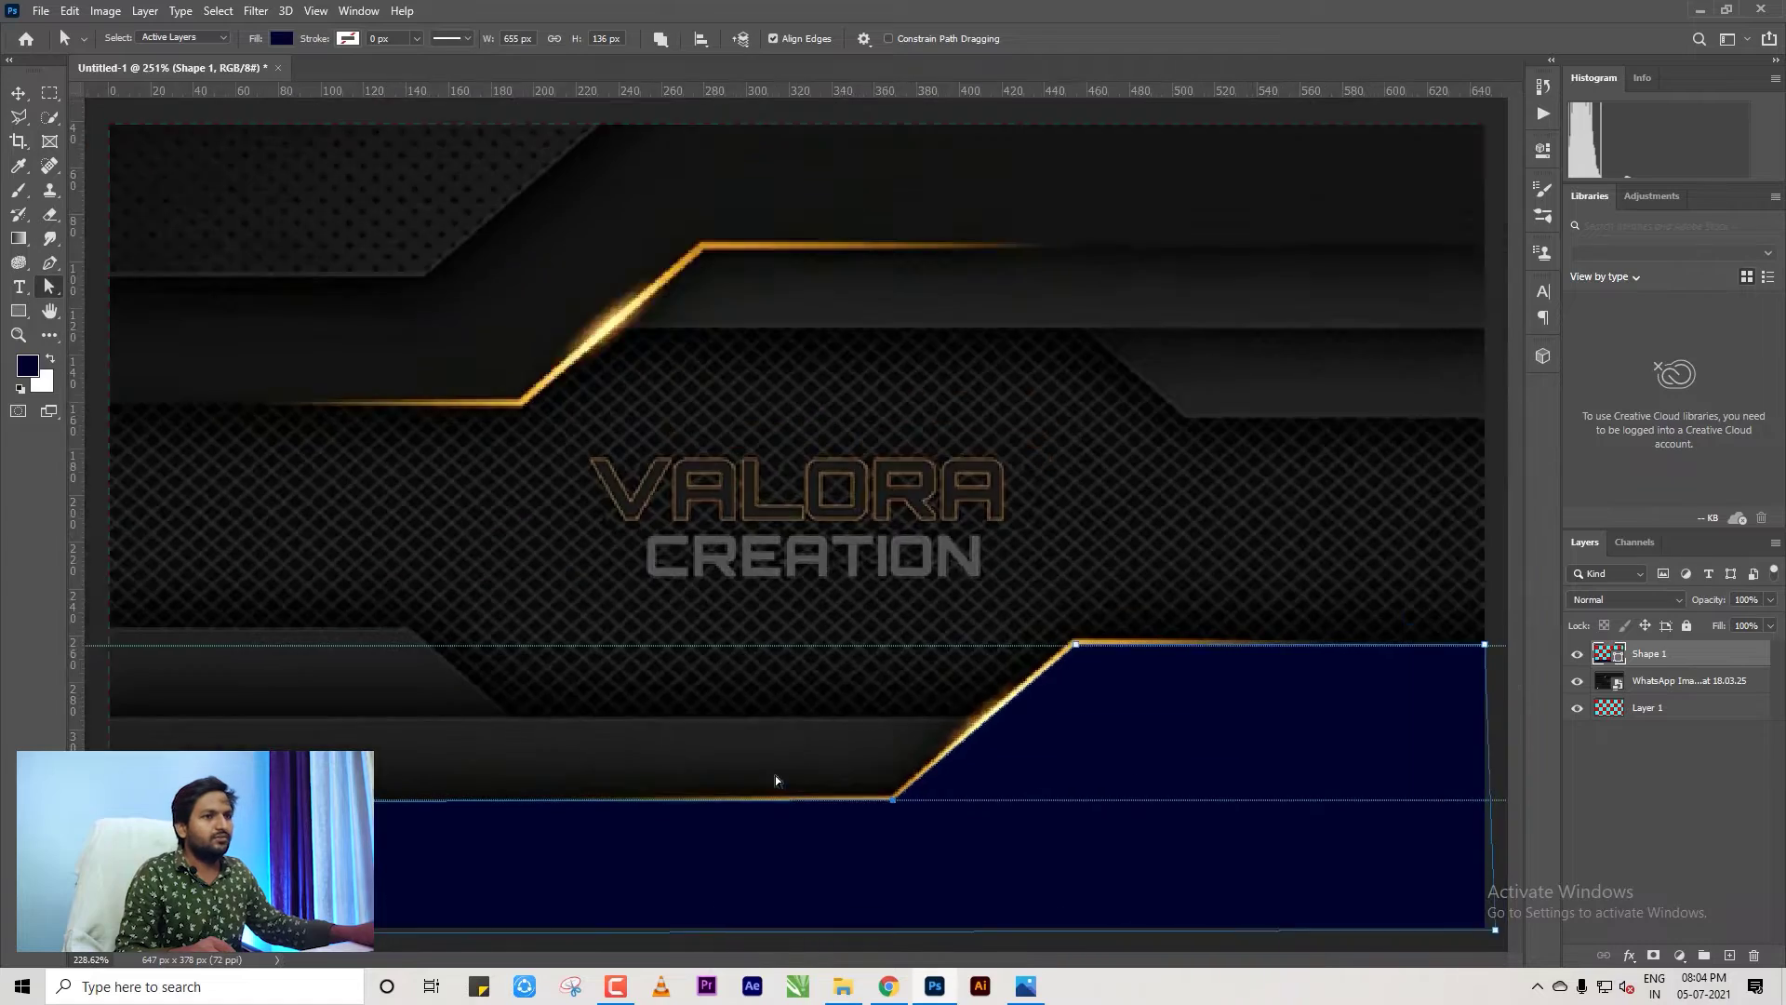
scroll(272, 734, up, 3)
scroll(866, 642, up, 2)
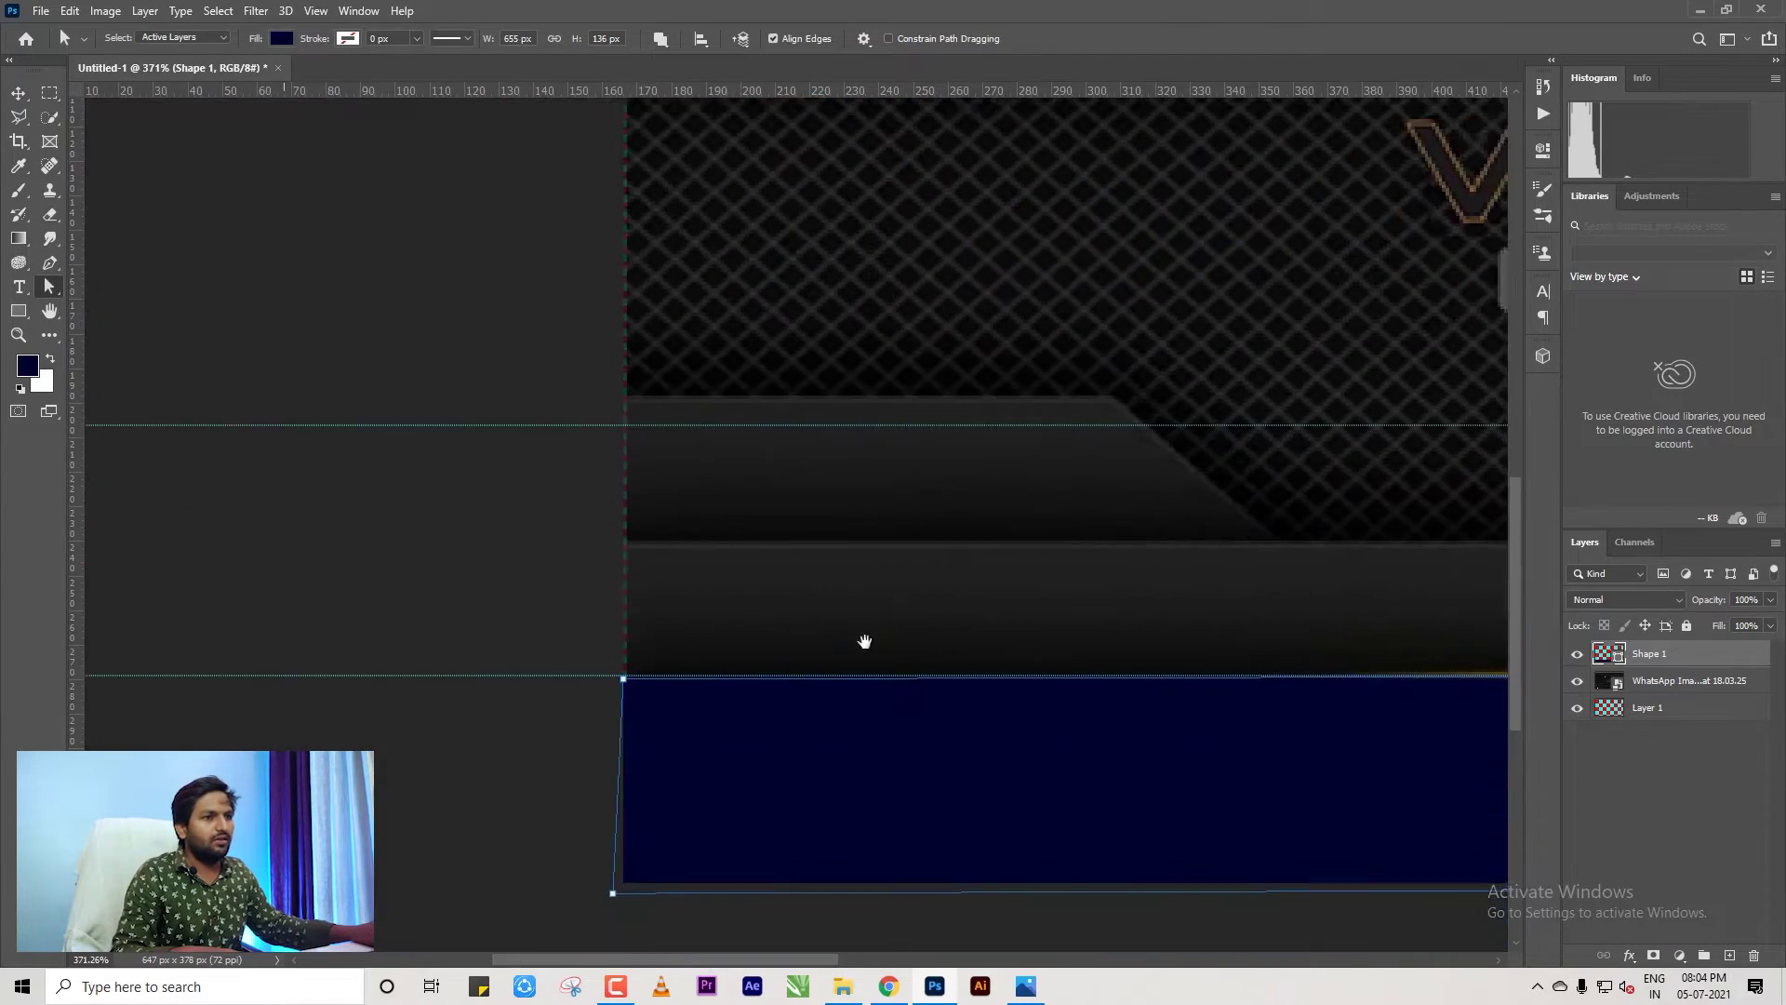
scroll(635, 679, up, 1)
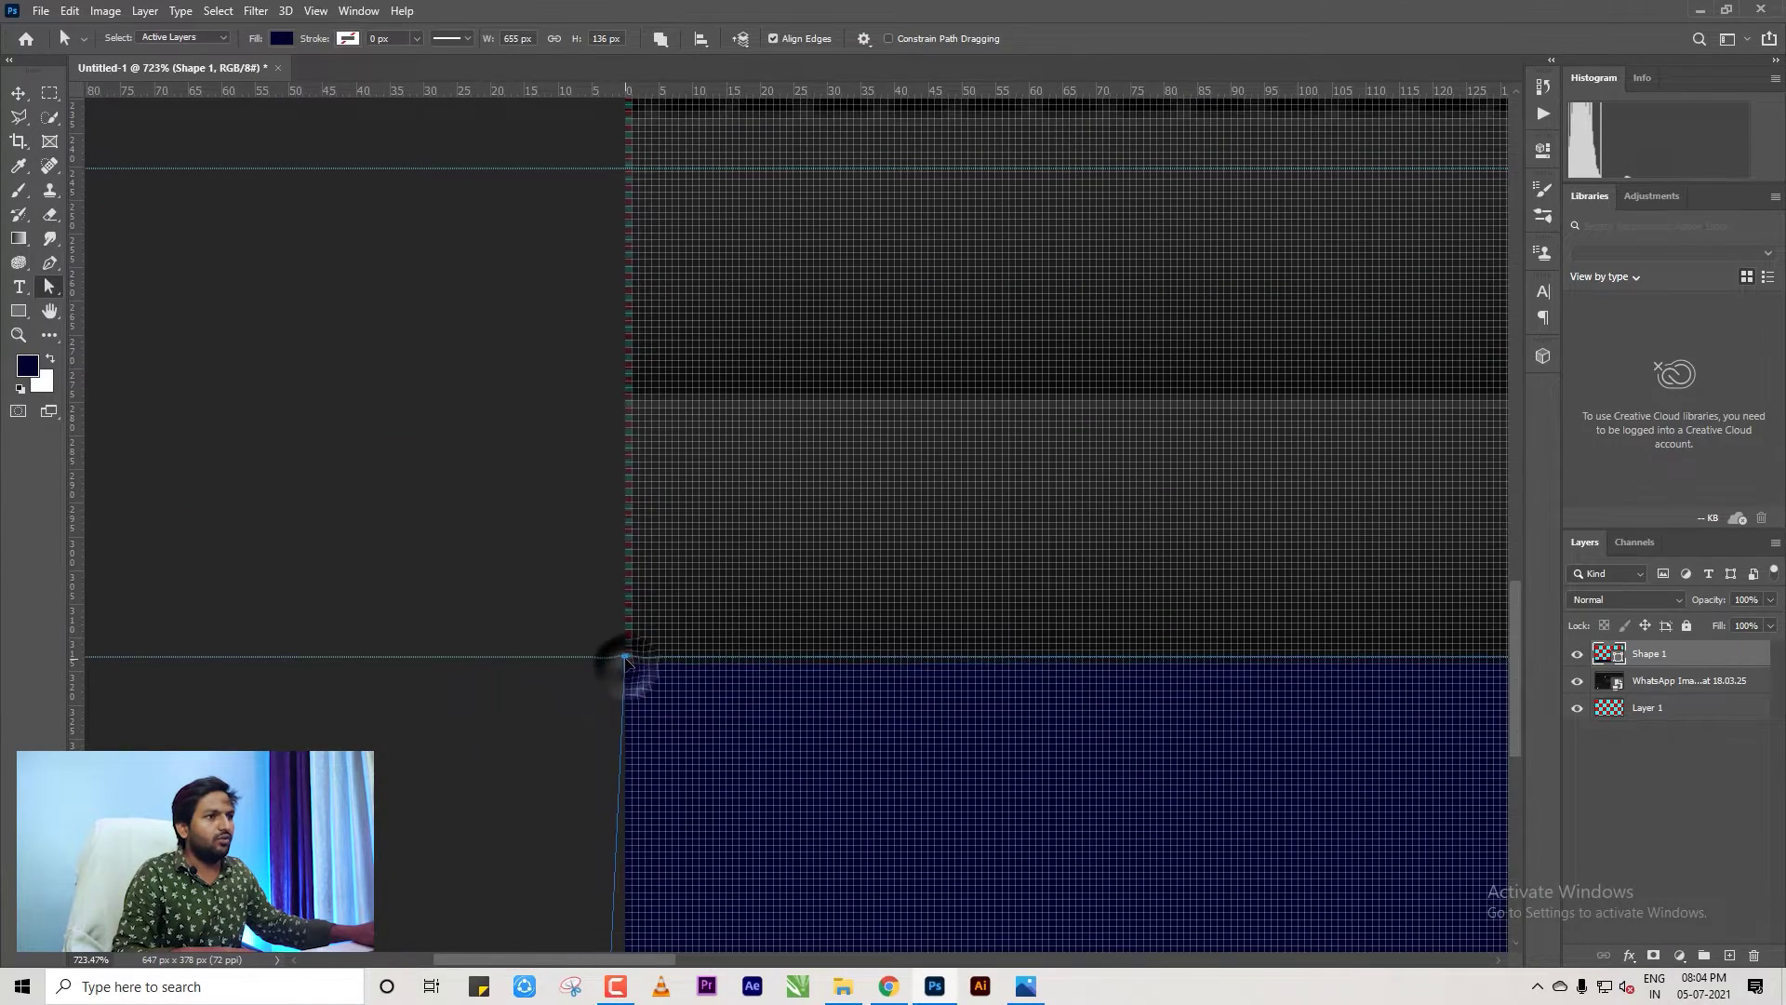
scroll(448, 644, down, 4)
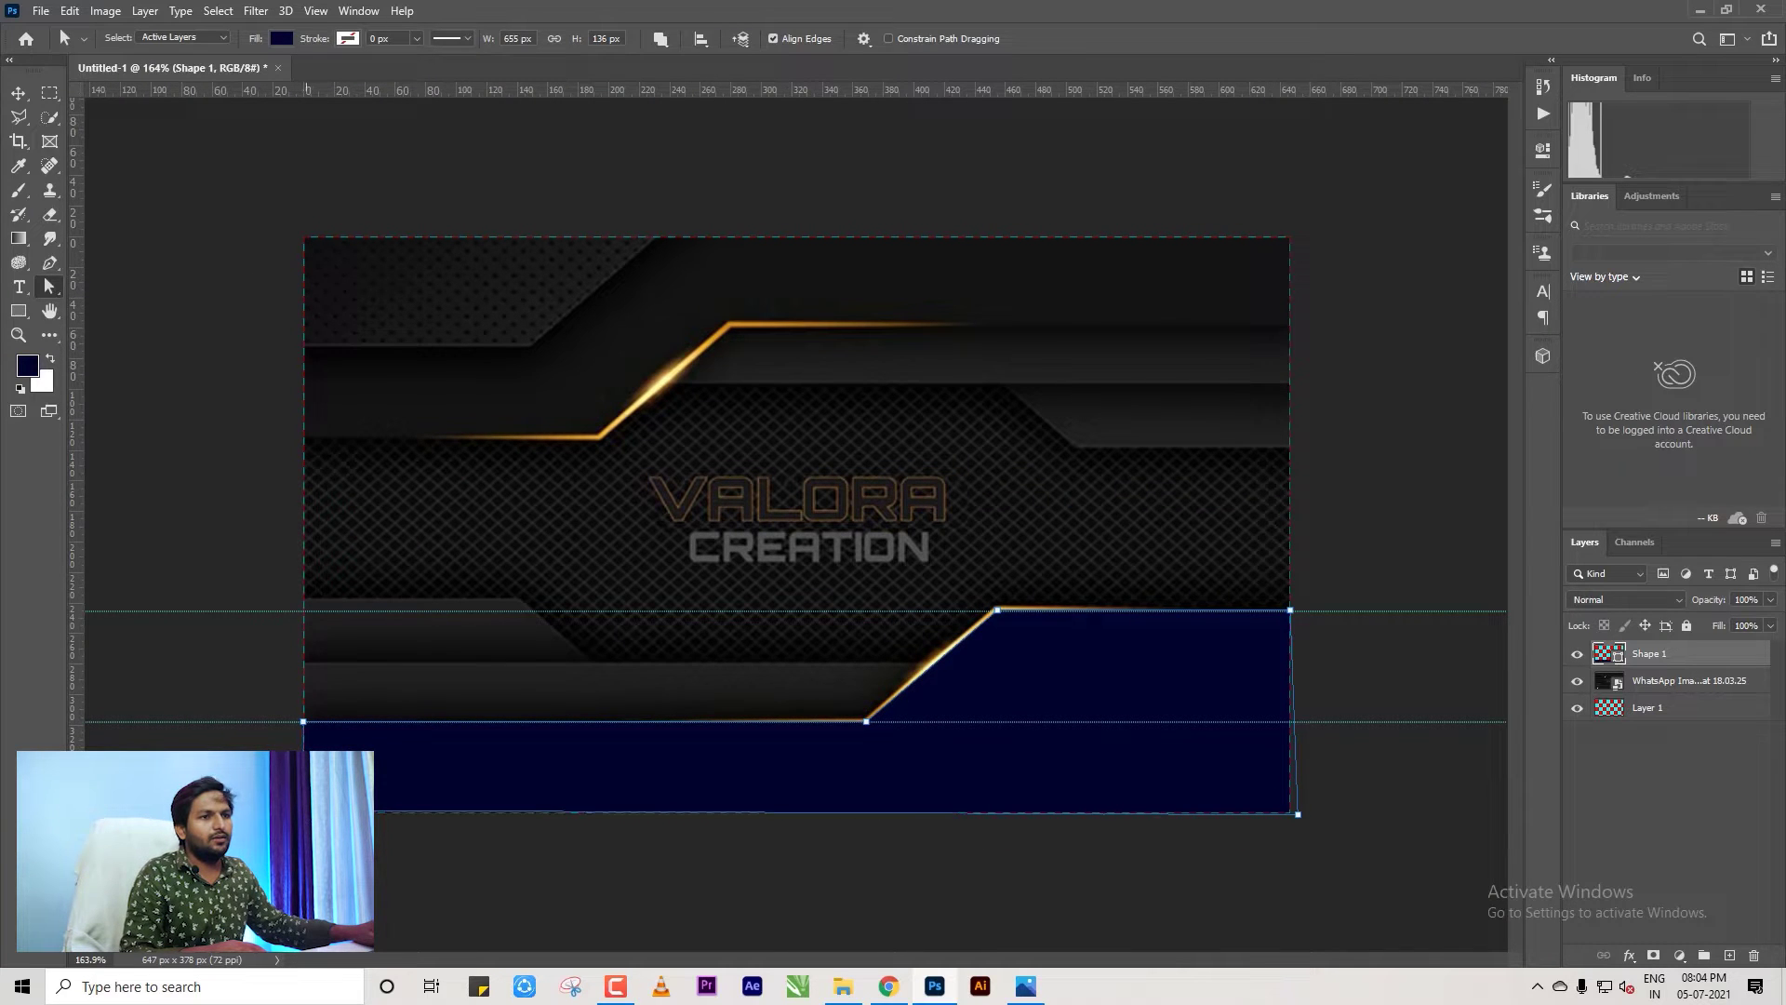
scroll(1359, 862, up, 2)
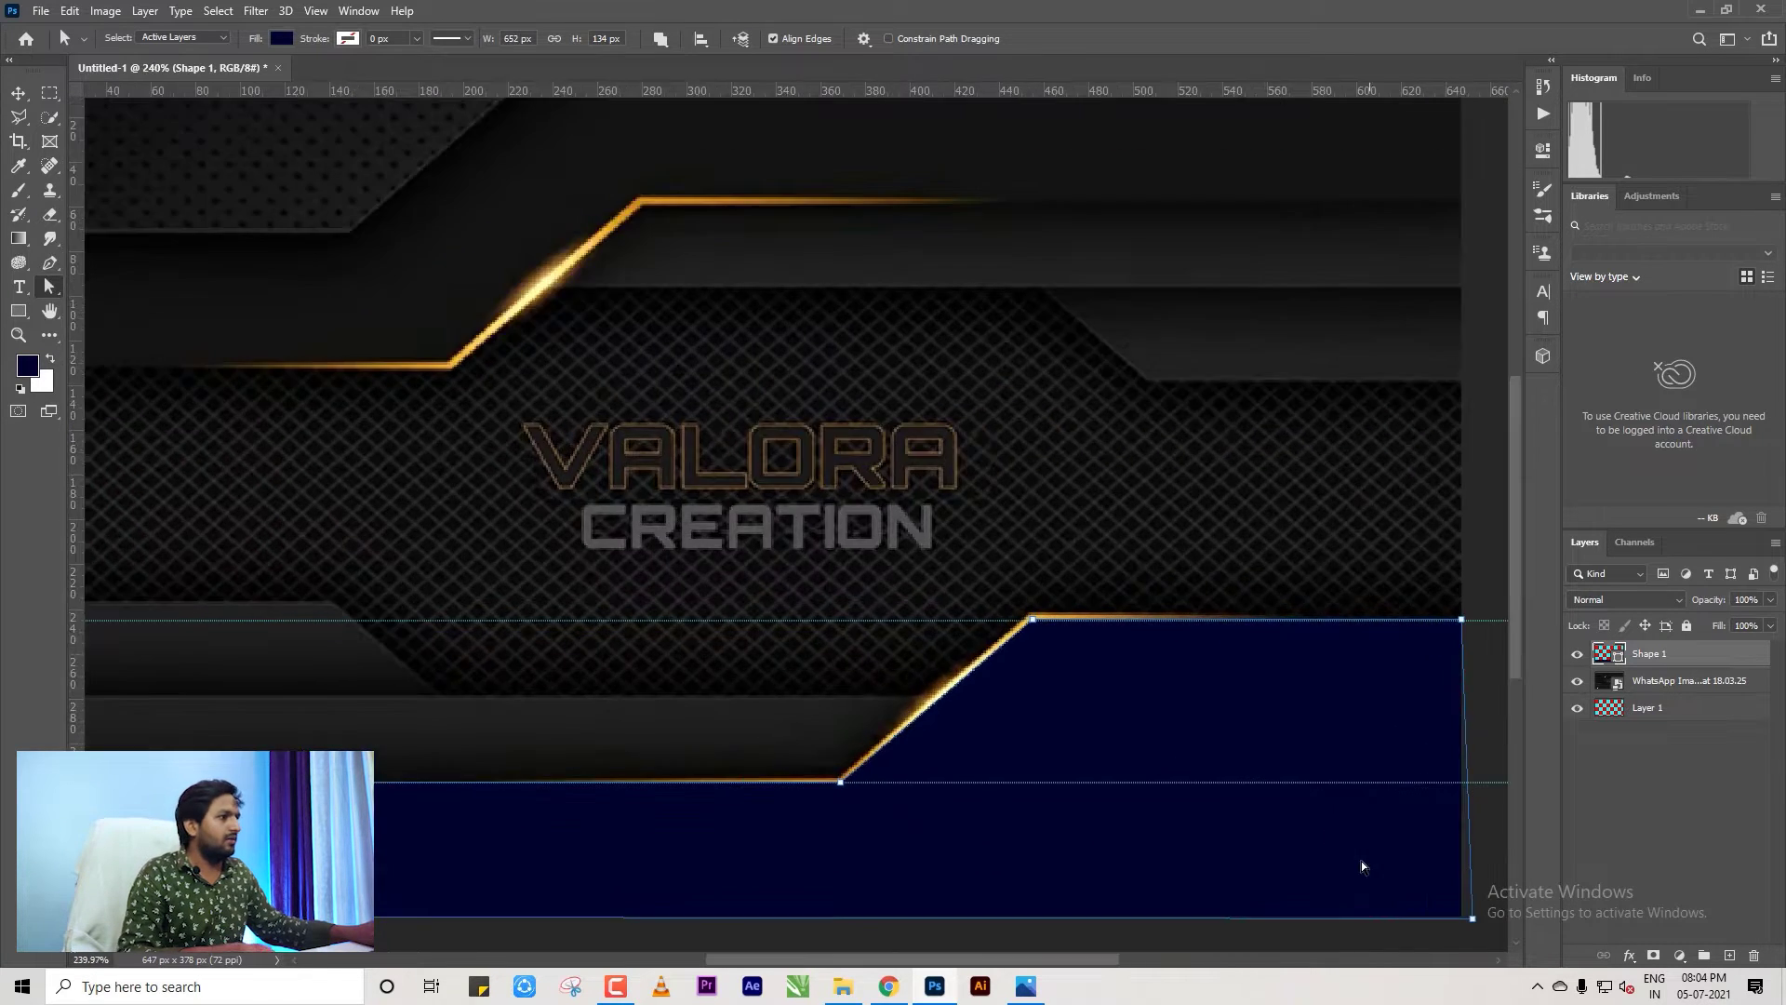
drag(1089, 692, 863, 557)
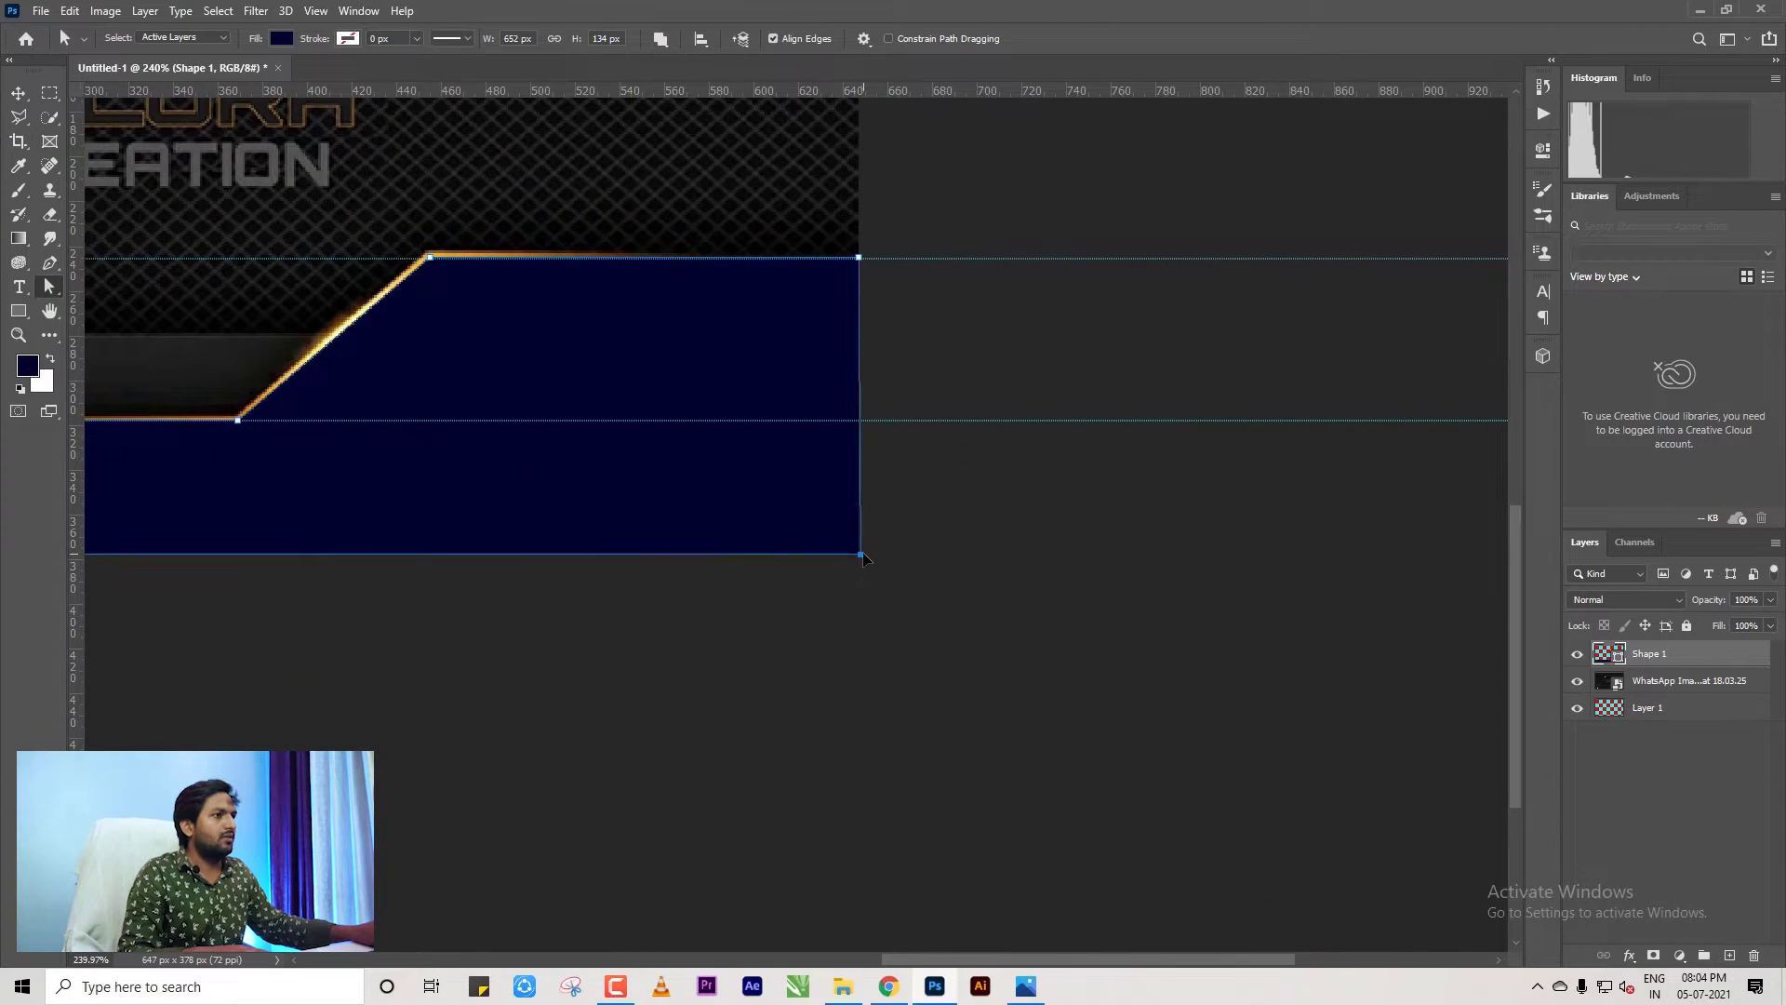
scroll(976, 651, down, 5)
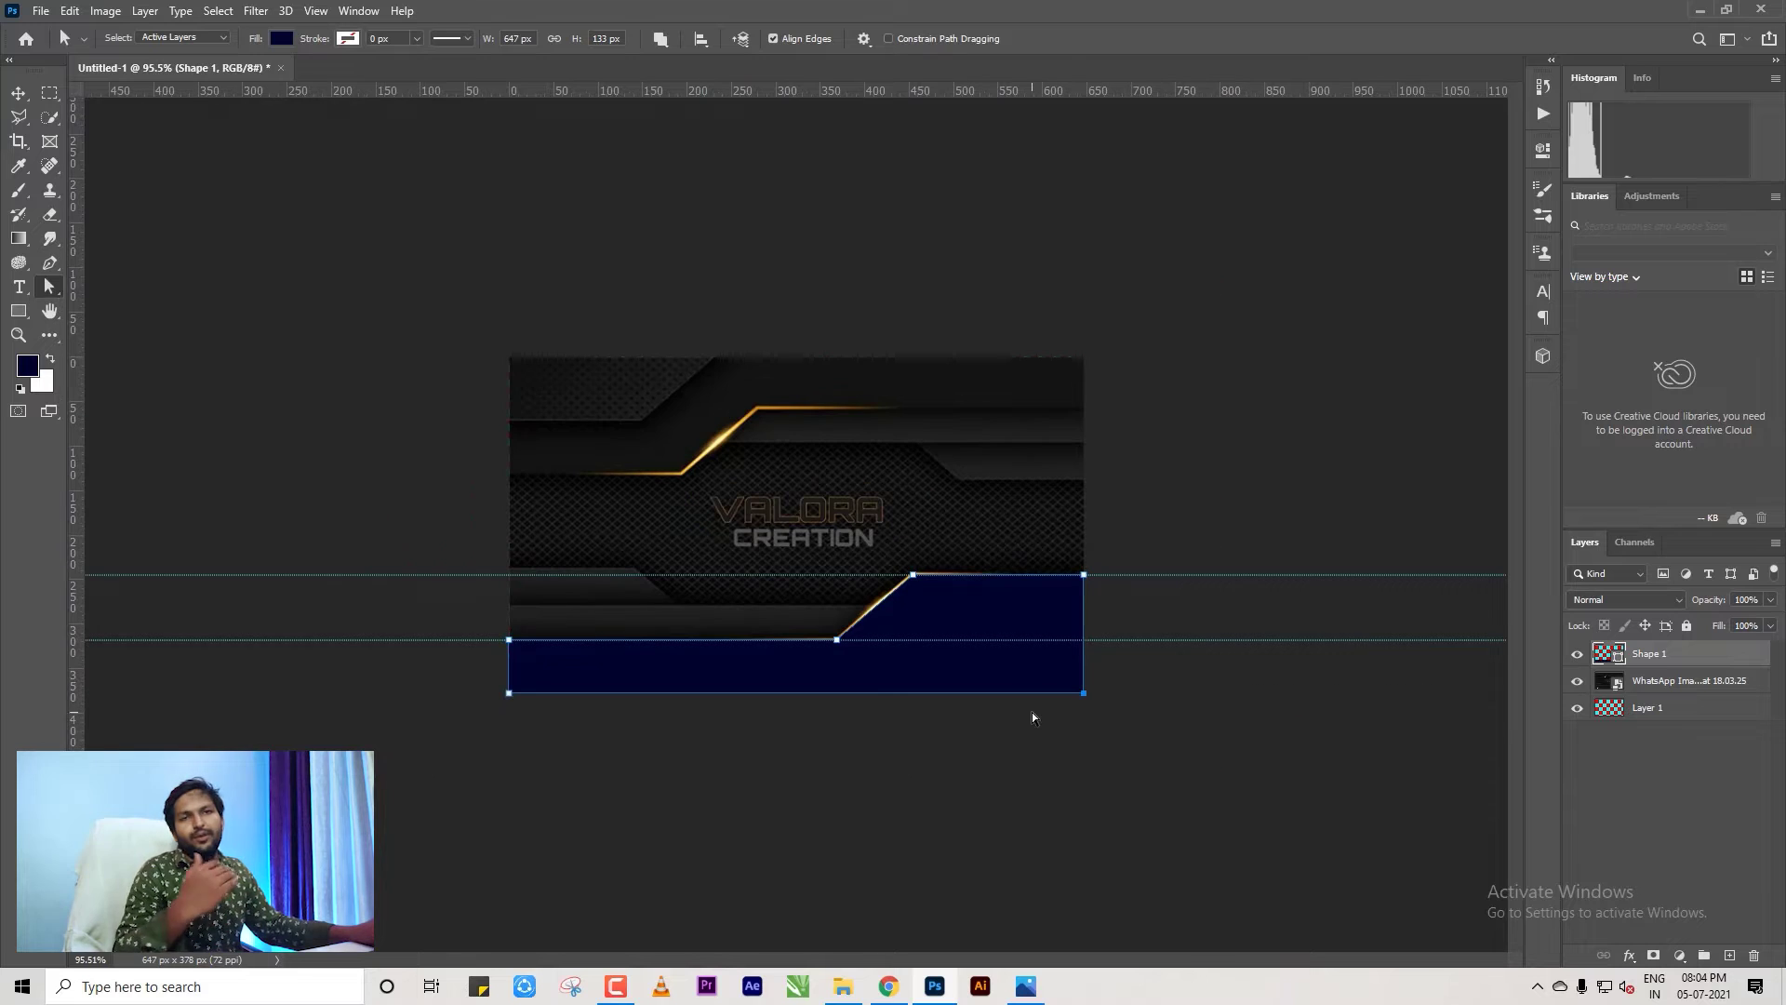
scroll(1046, 586, up, 3)
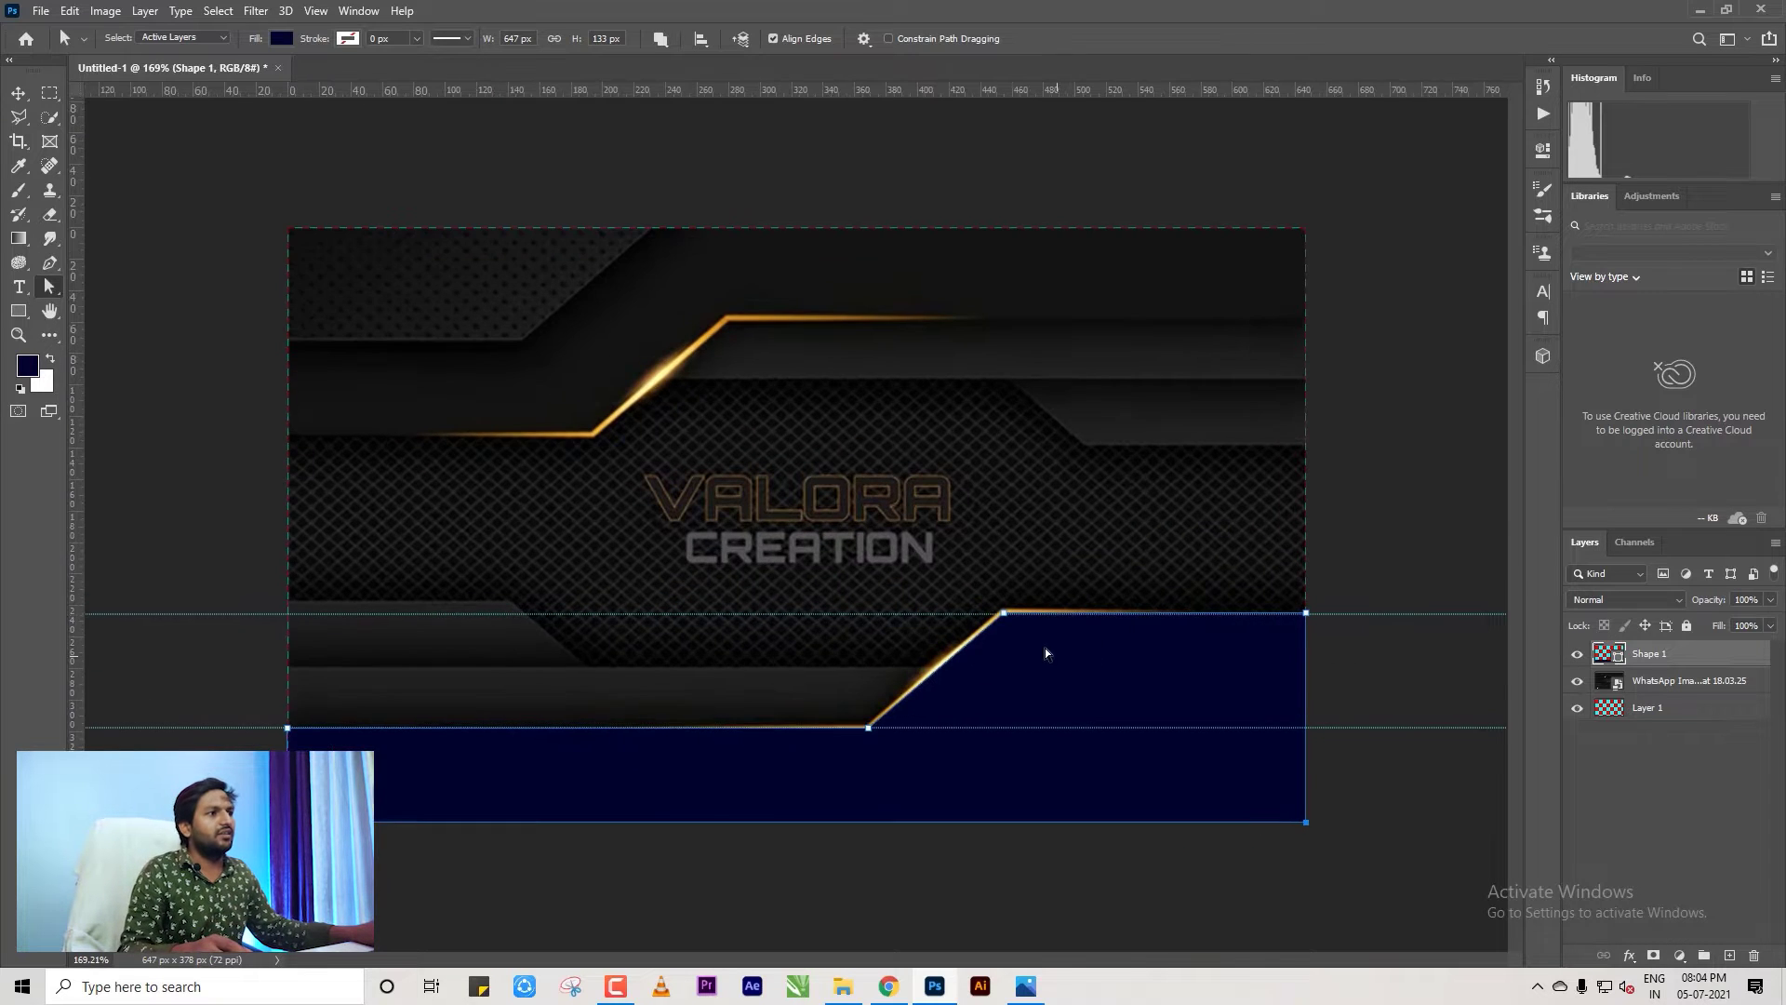
Switch to the Move tool and select the Shape 1 layer.
click(17, 93)
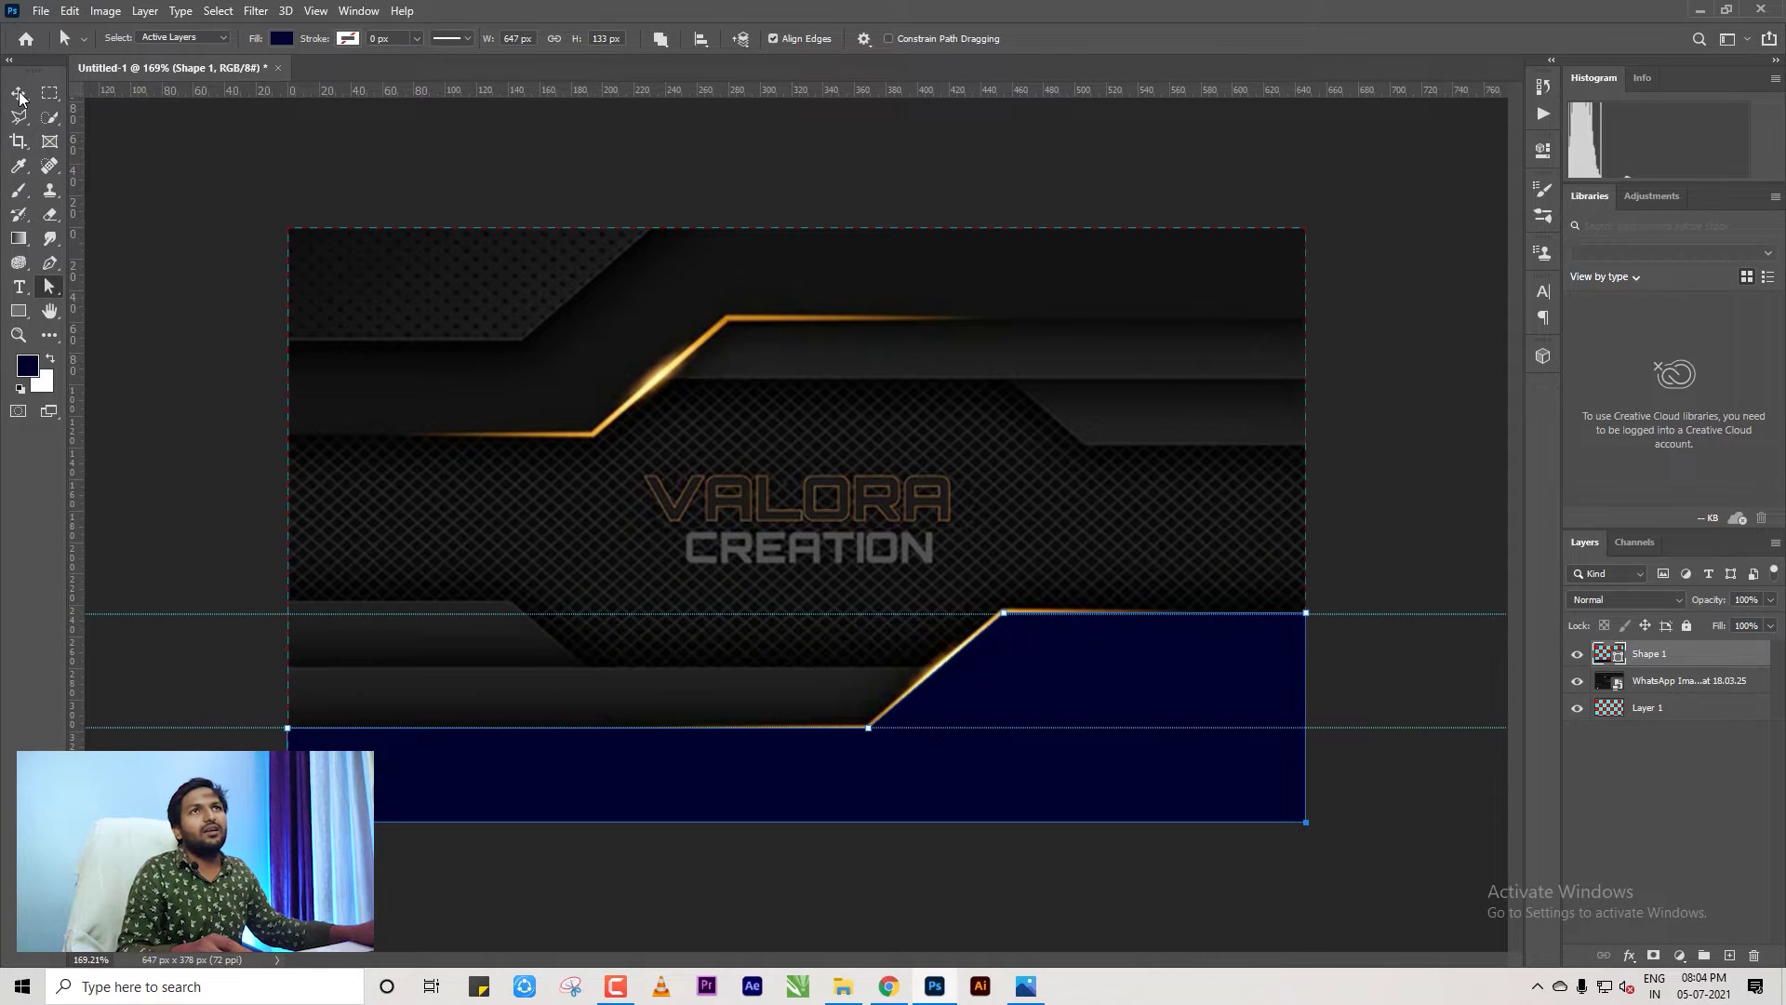
click(1407, 523)
click(1195, 670)
click(1390, 590)
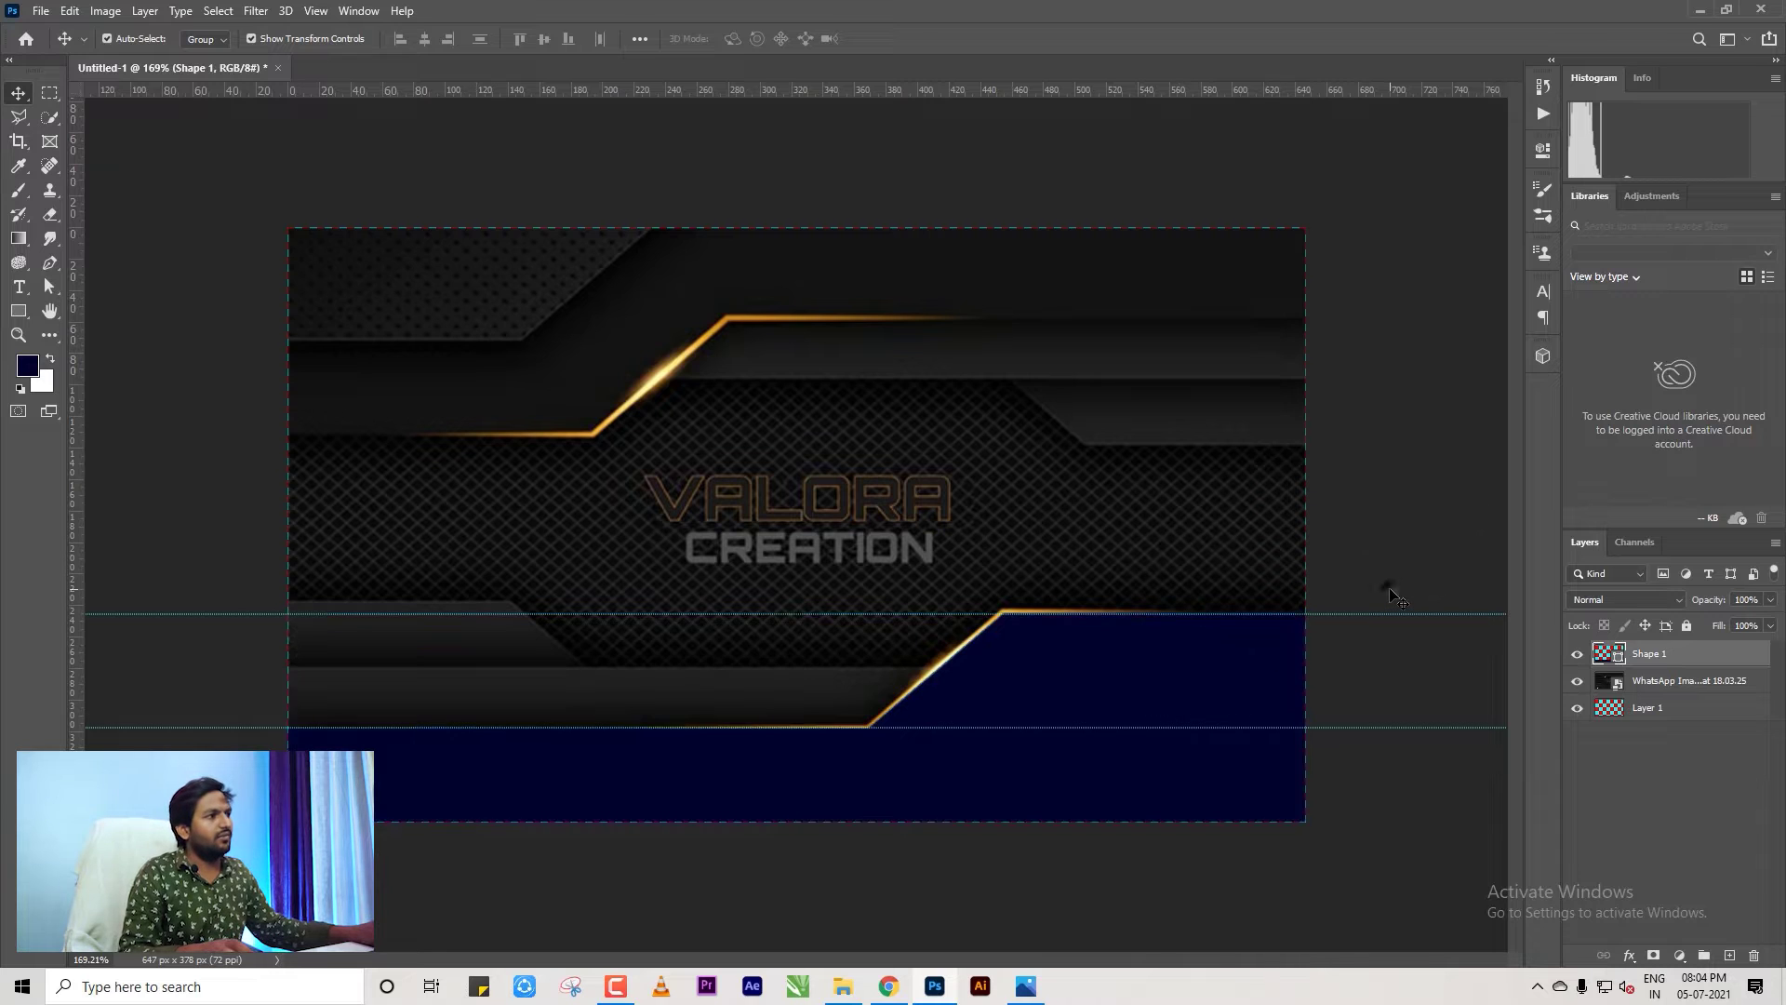
click(1060, 481)
scroll(837, 545, down, 1)
click(1621, 659)
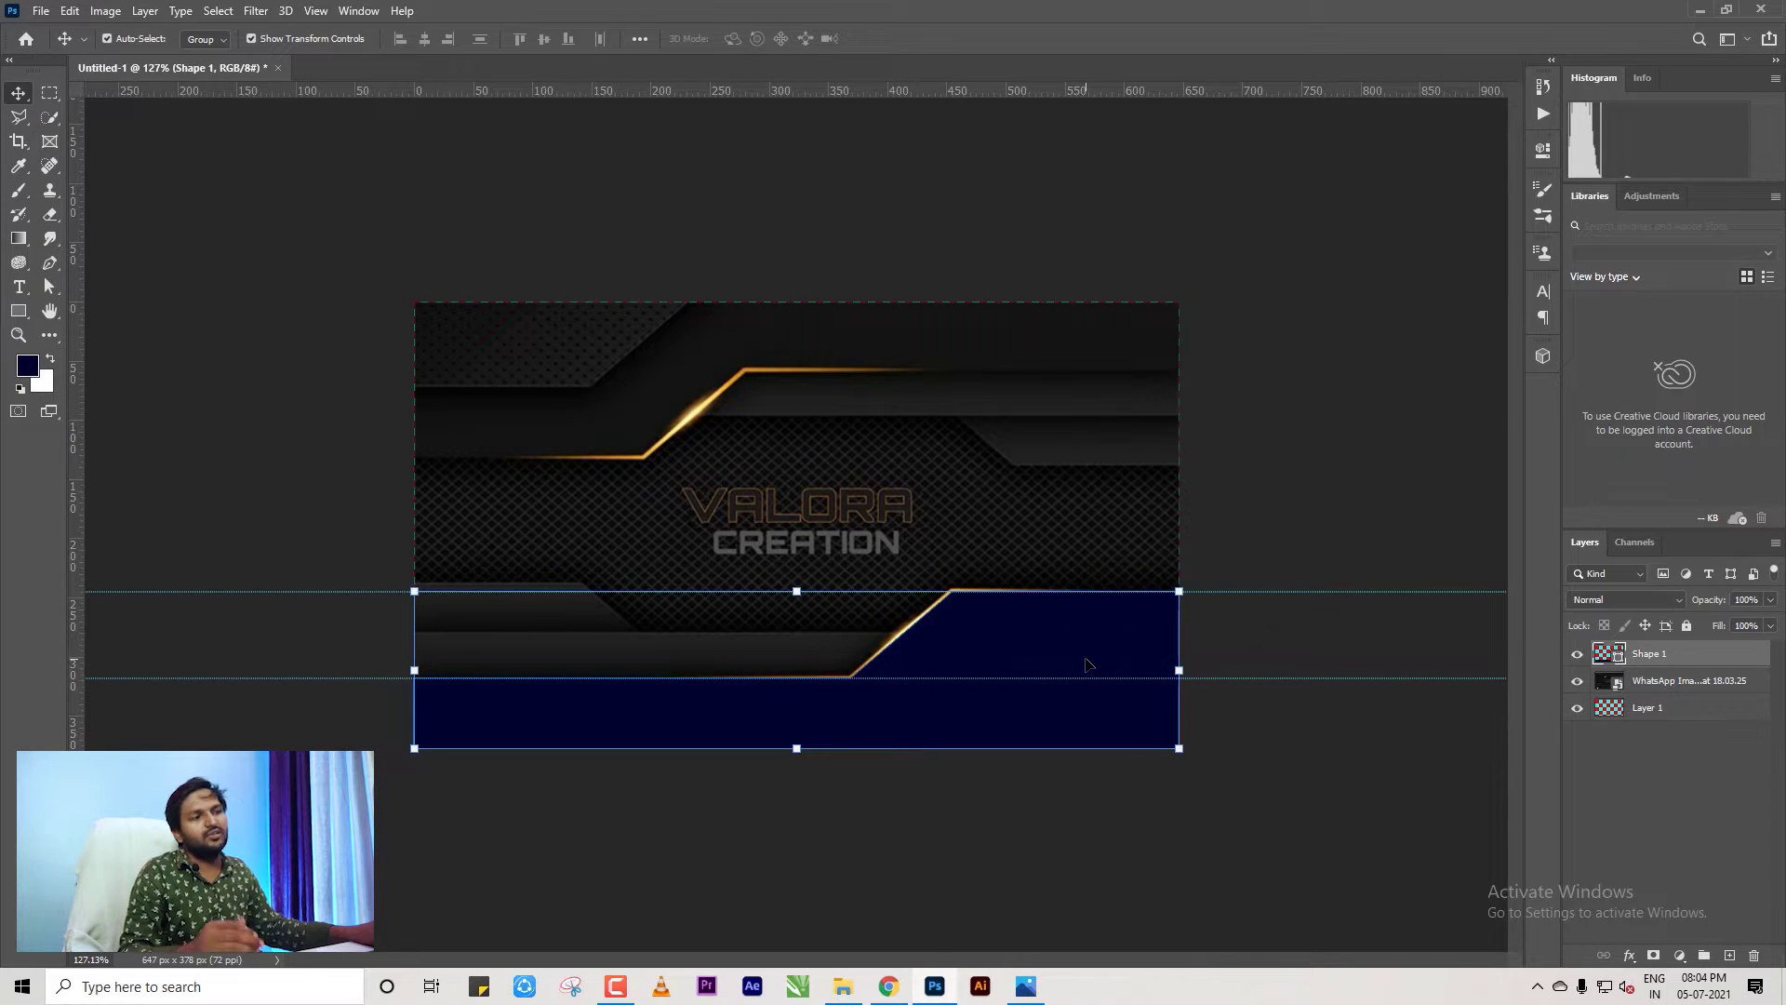
Hide Shape 1 to reveal the logo and QR code, then zoom in on the card.
click(1576, 657)
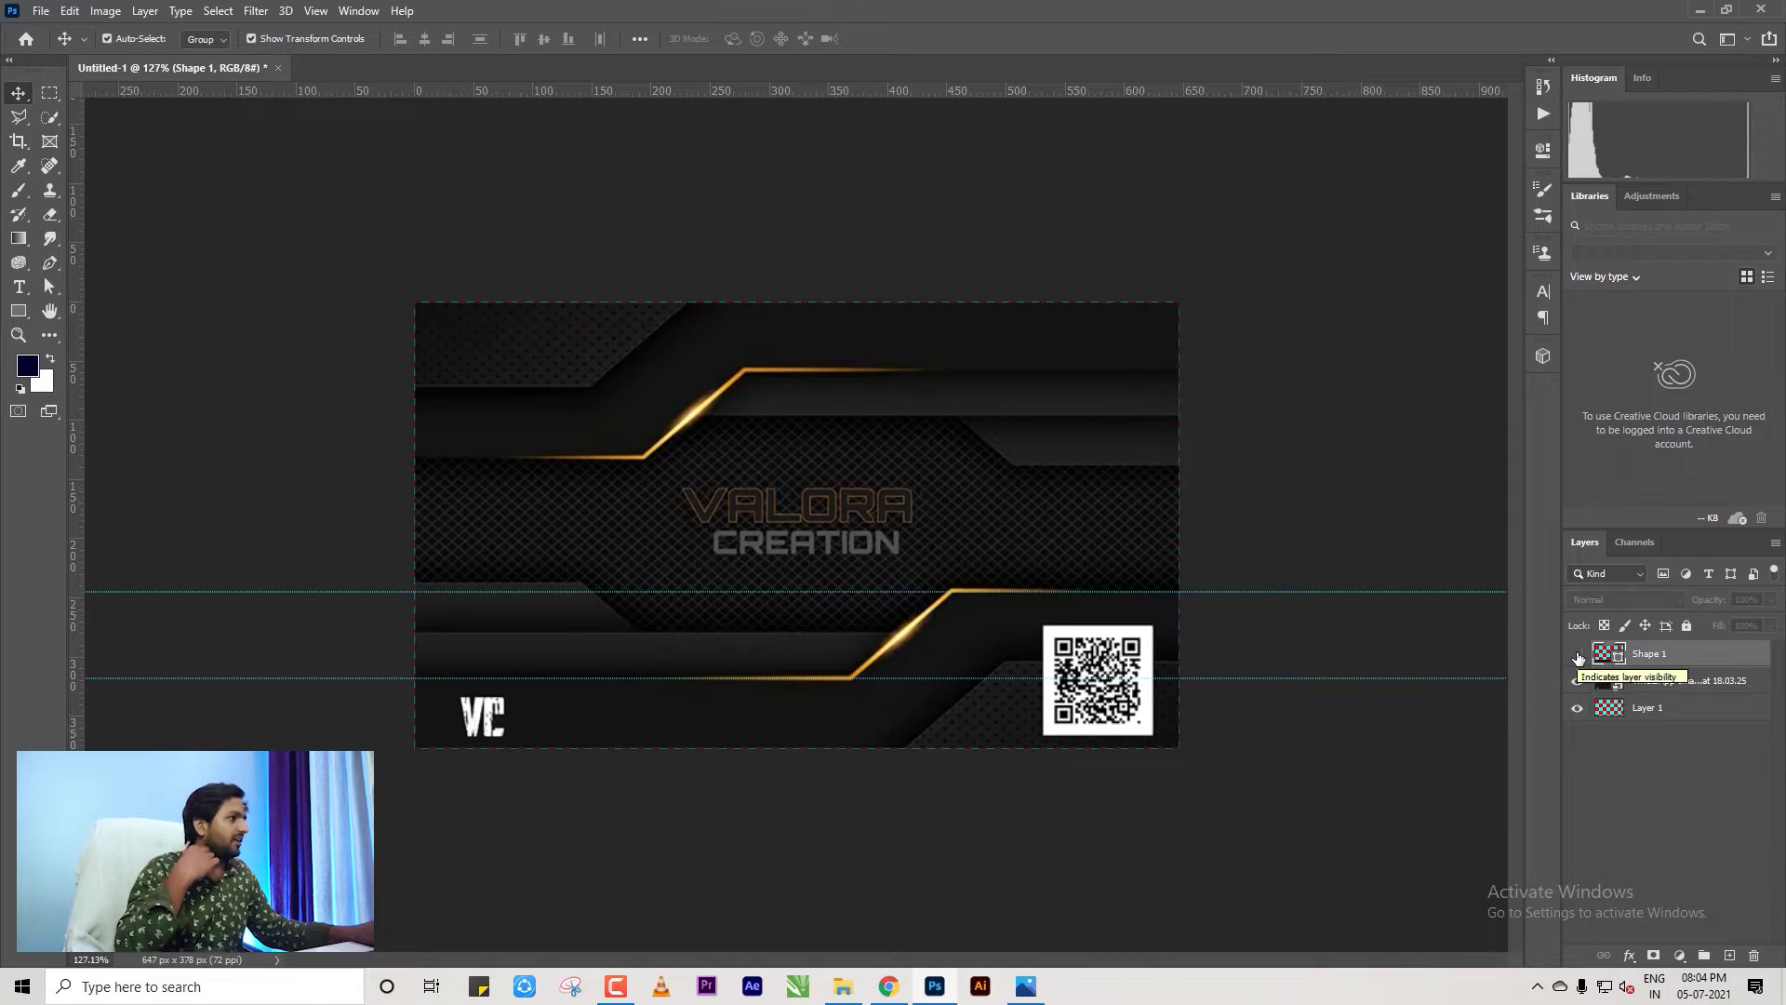
click(1577, 655)
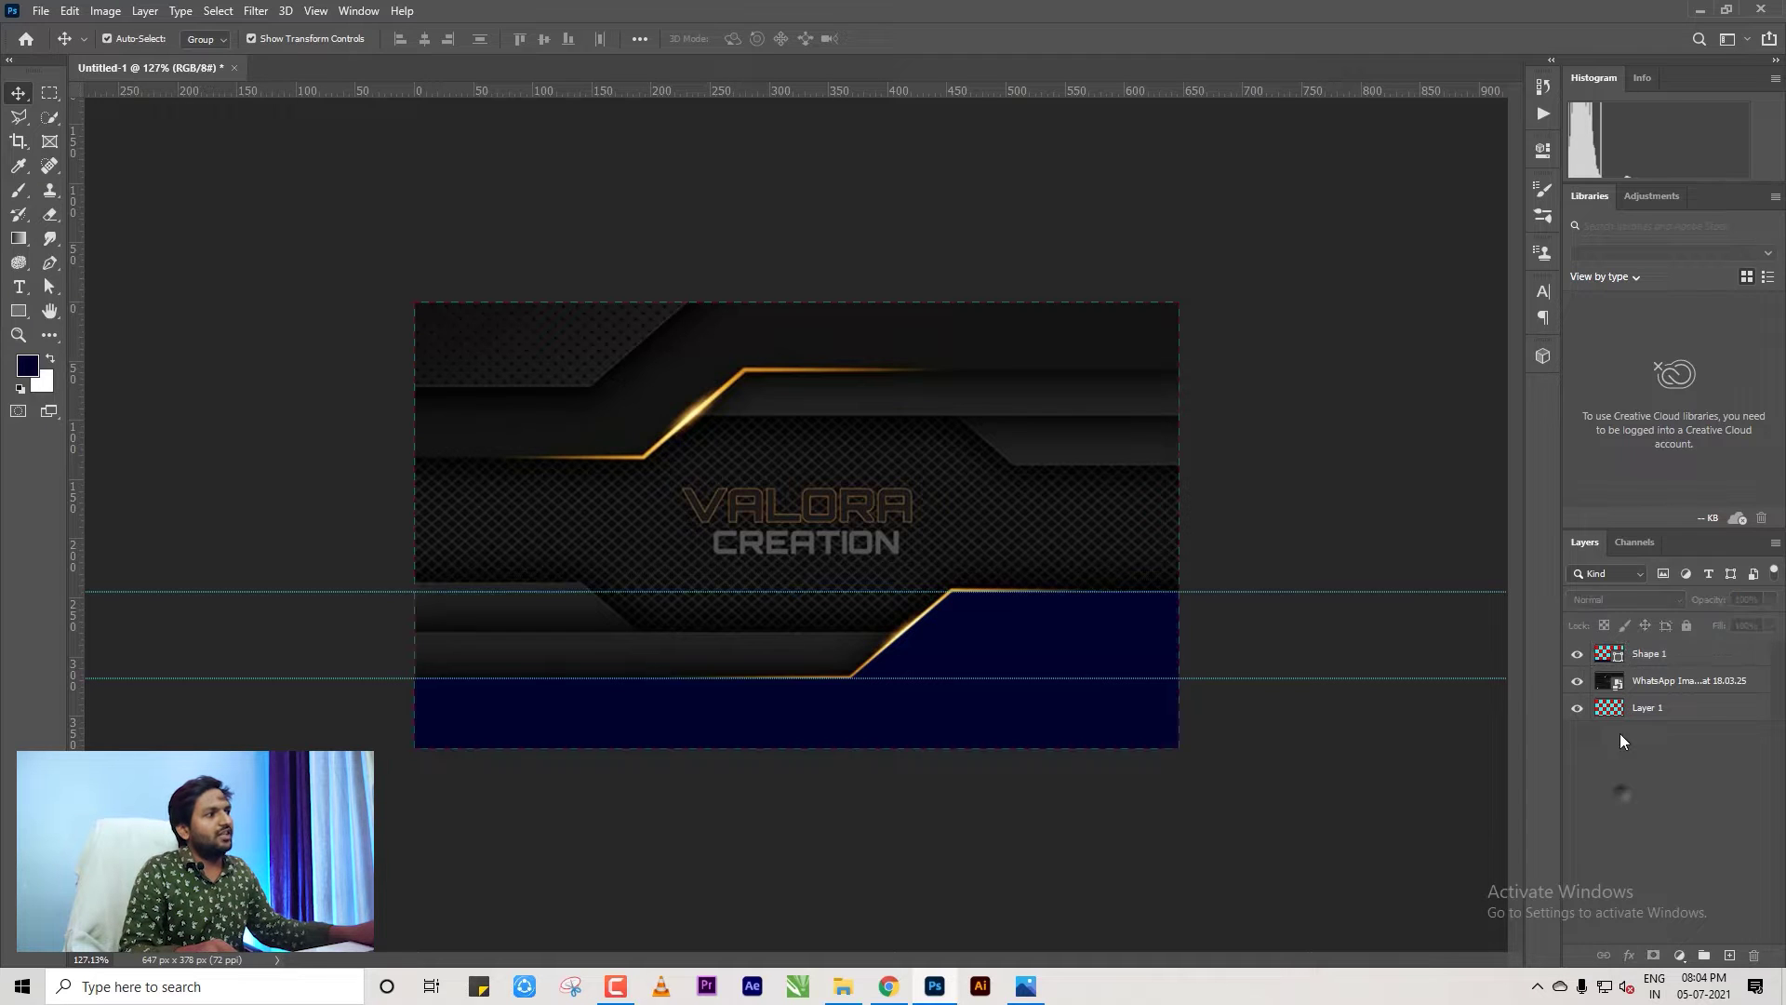
click(1577, 655)
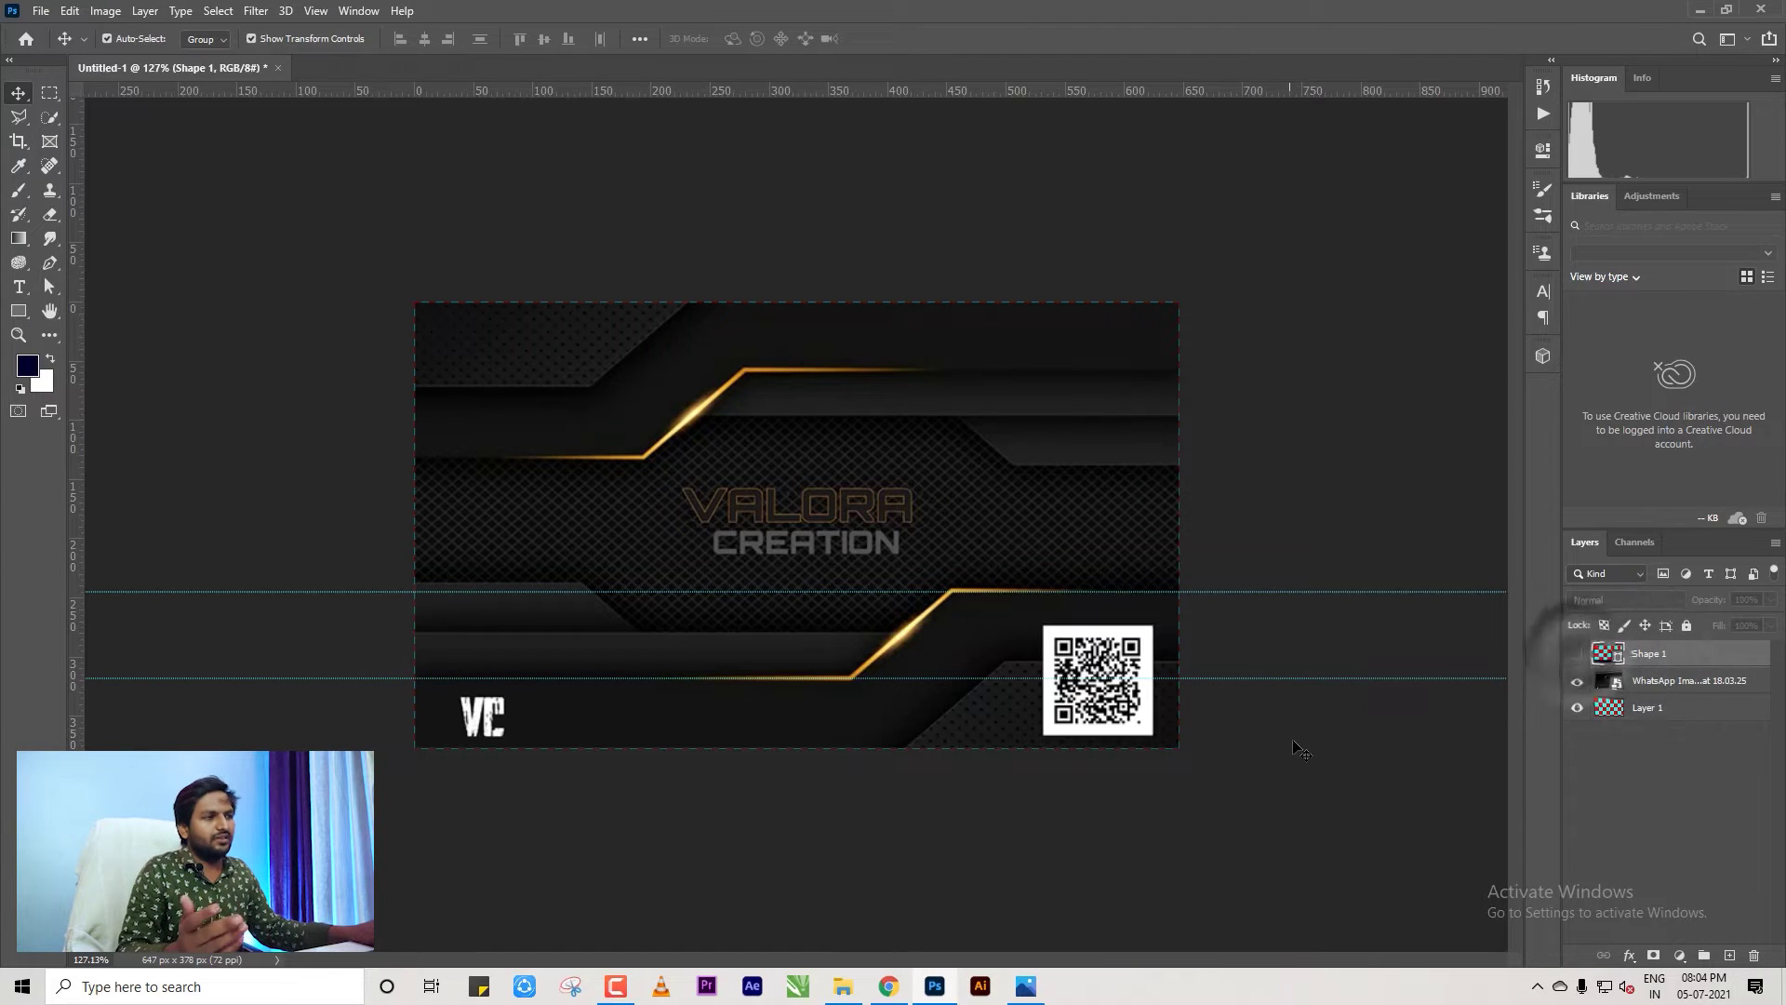
key(ctrl+plus)
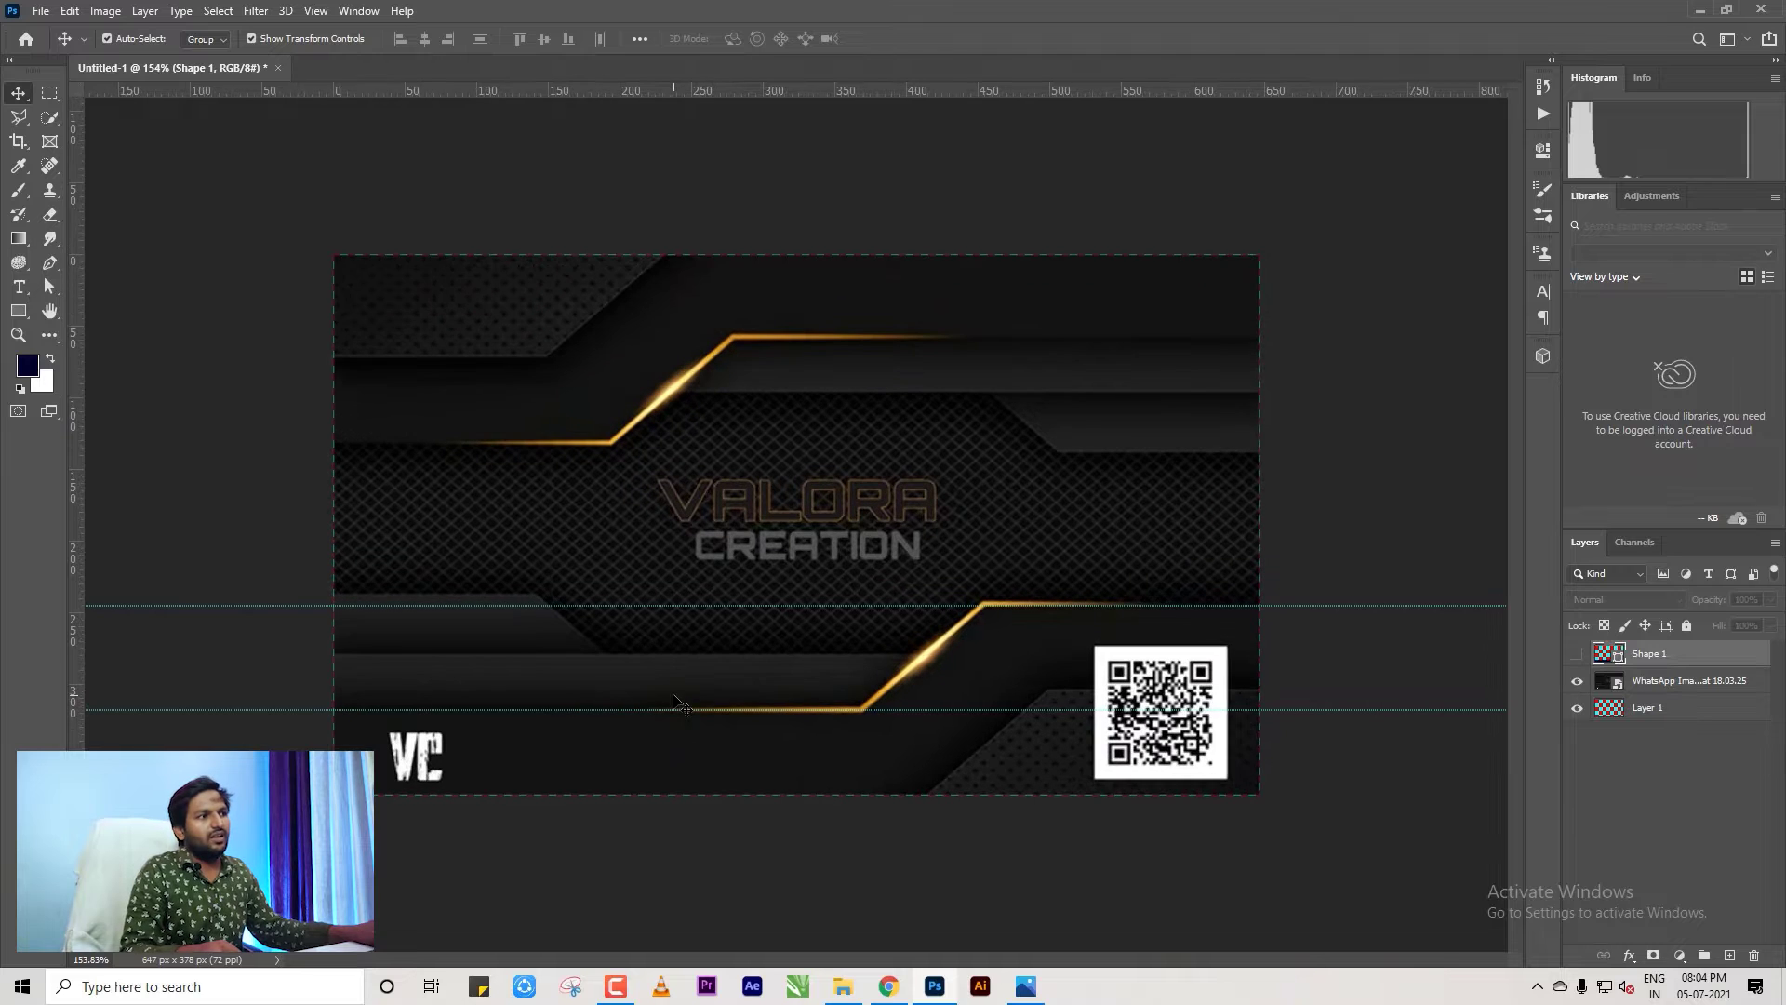
click(49, 93)
Fill a marquee over the card's lower-left band with sampled near-black on a new layer.
drag(322, 655, 967, 820)
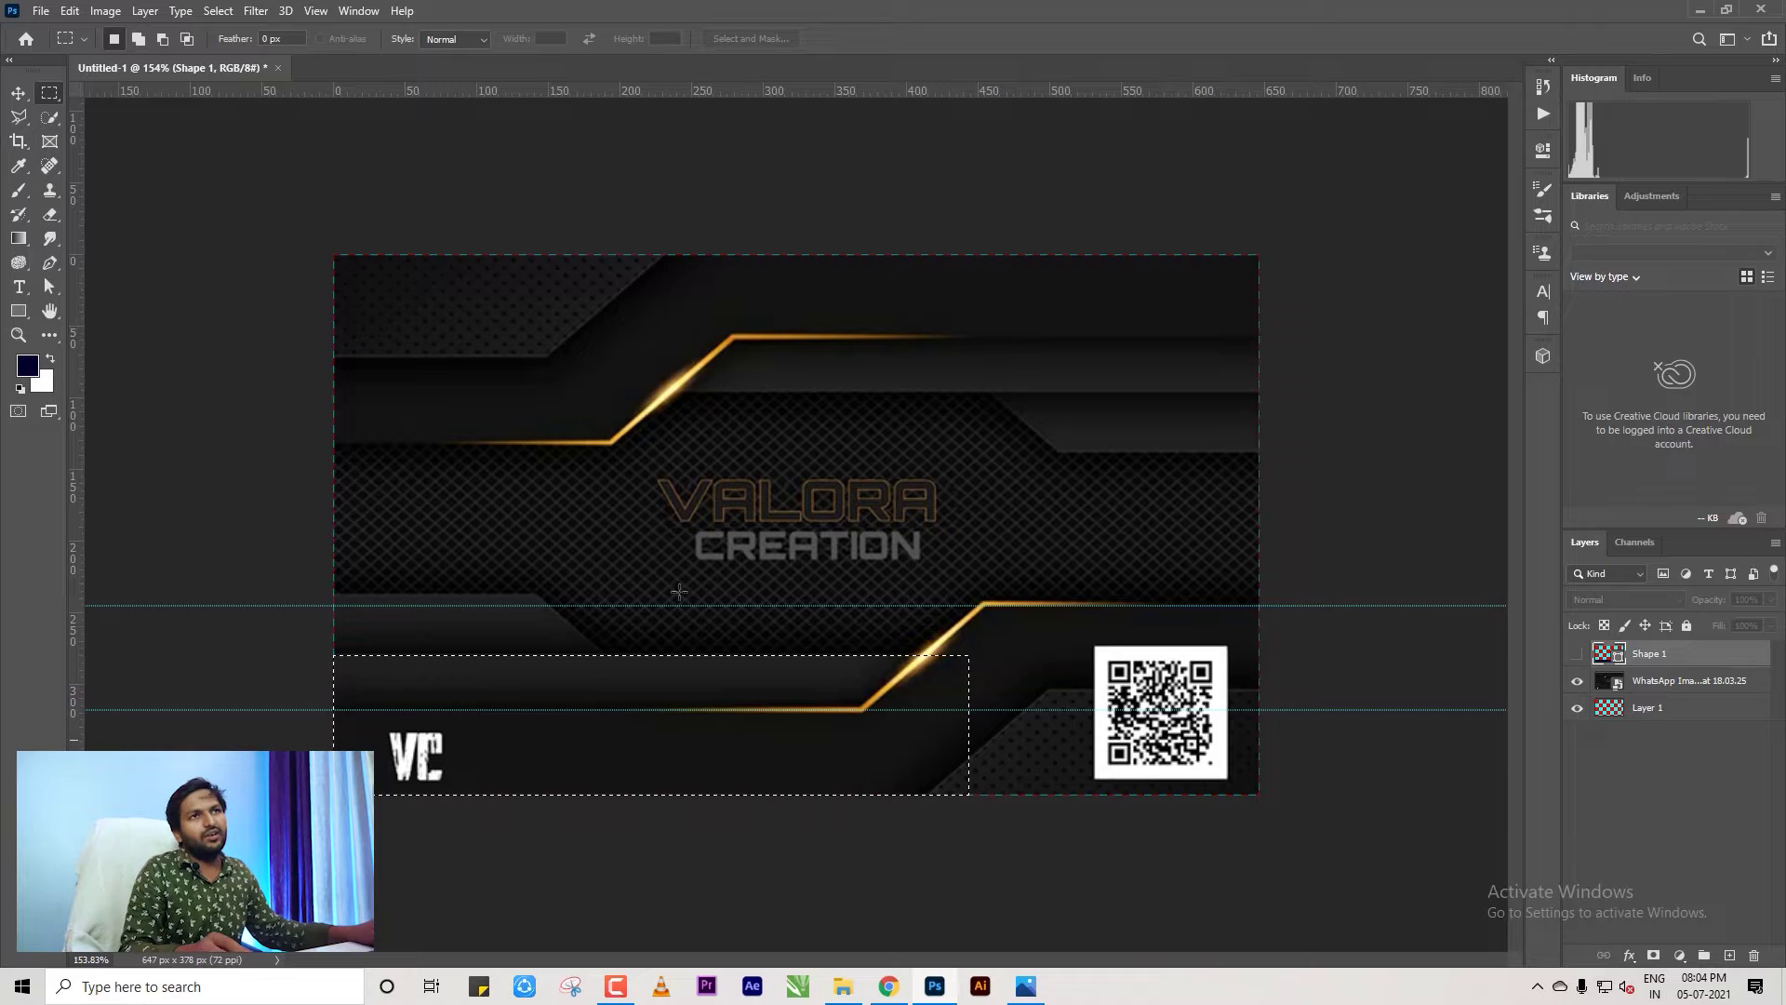
key(i)
click(742, 677)
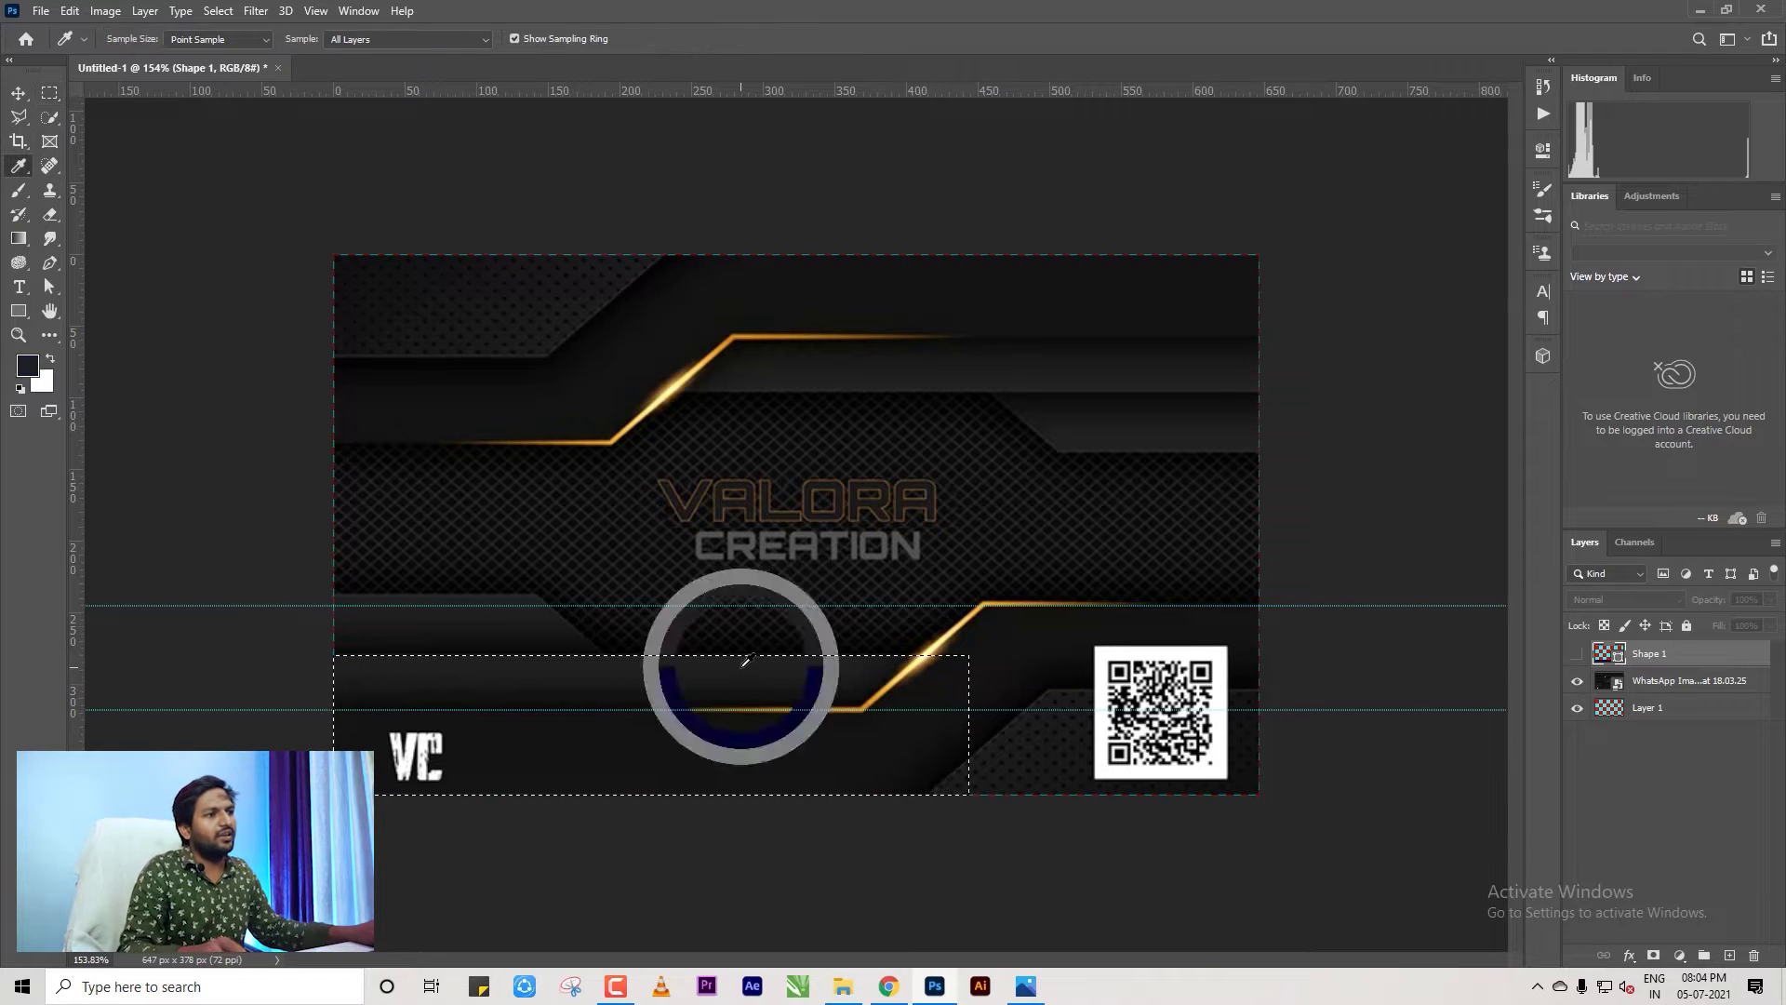
key(alt+BackSpace)
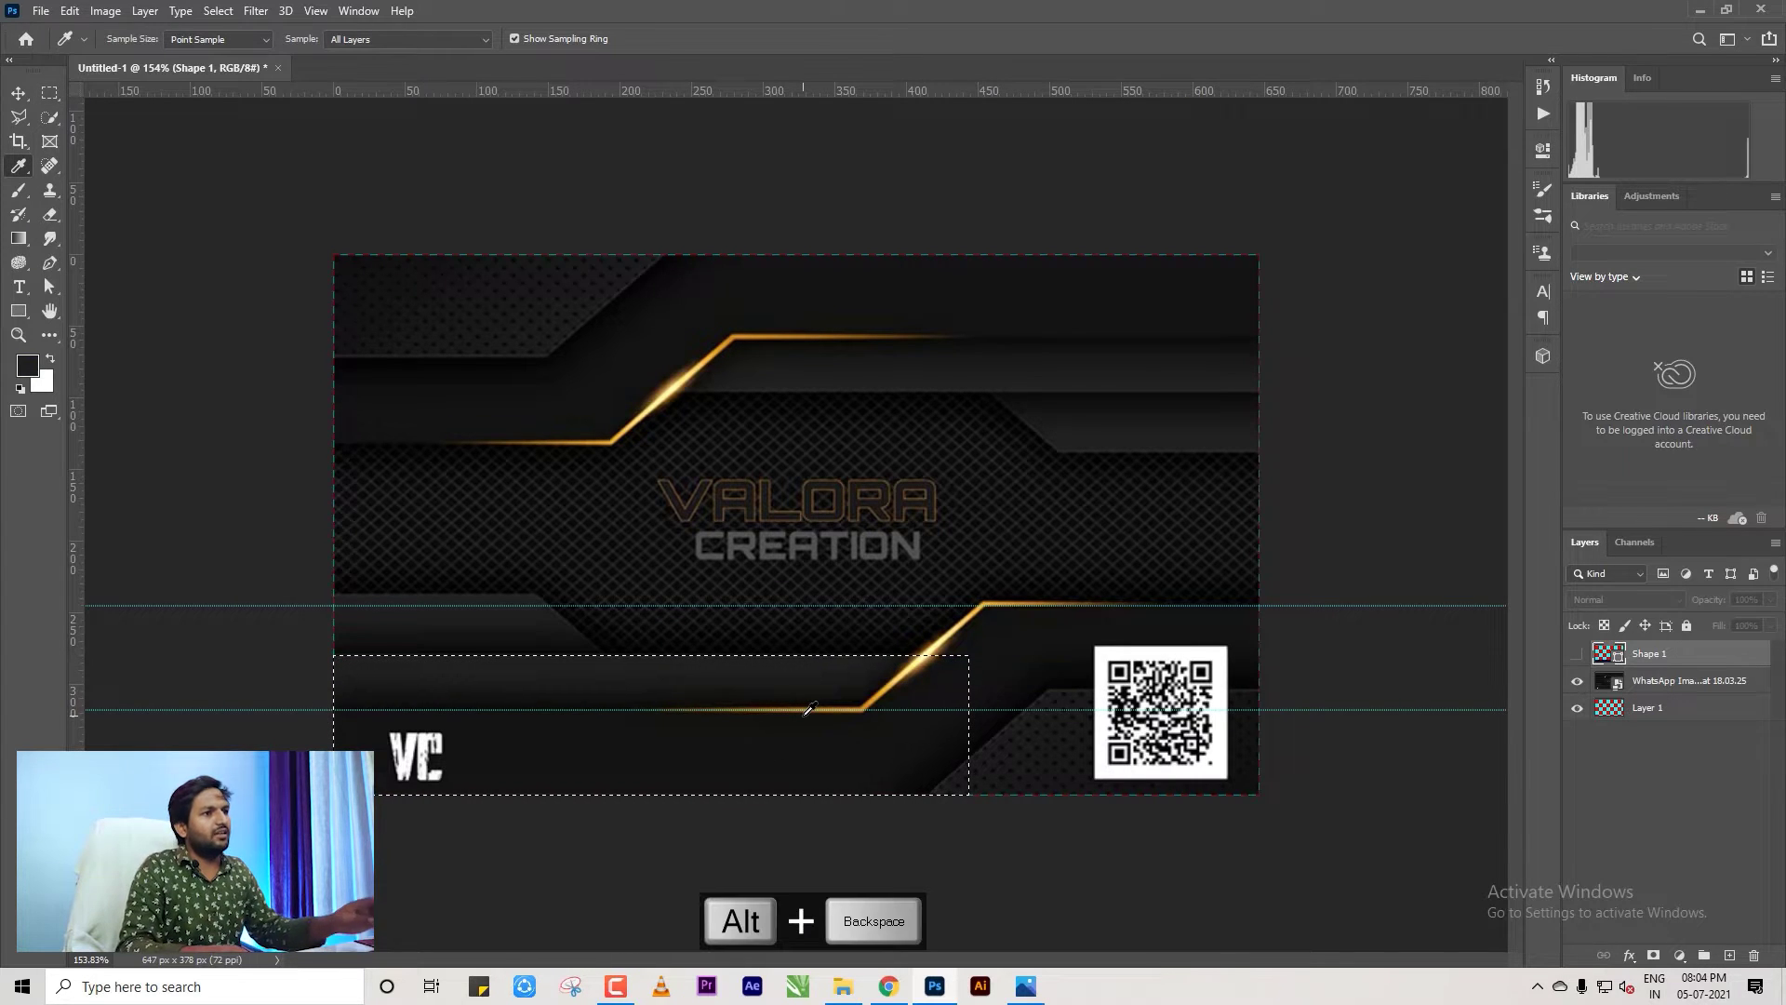
click(1728, 955)
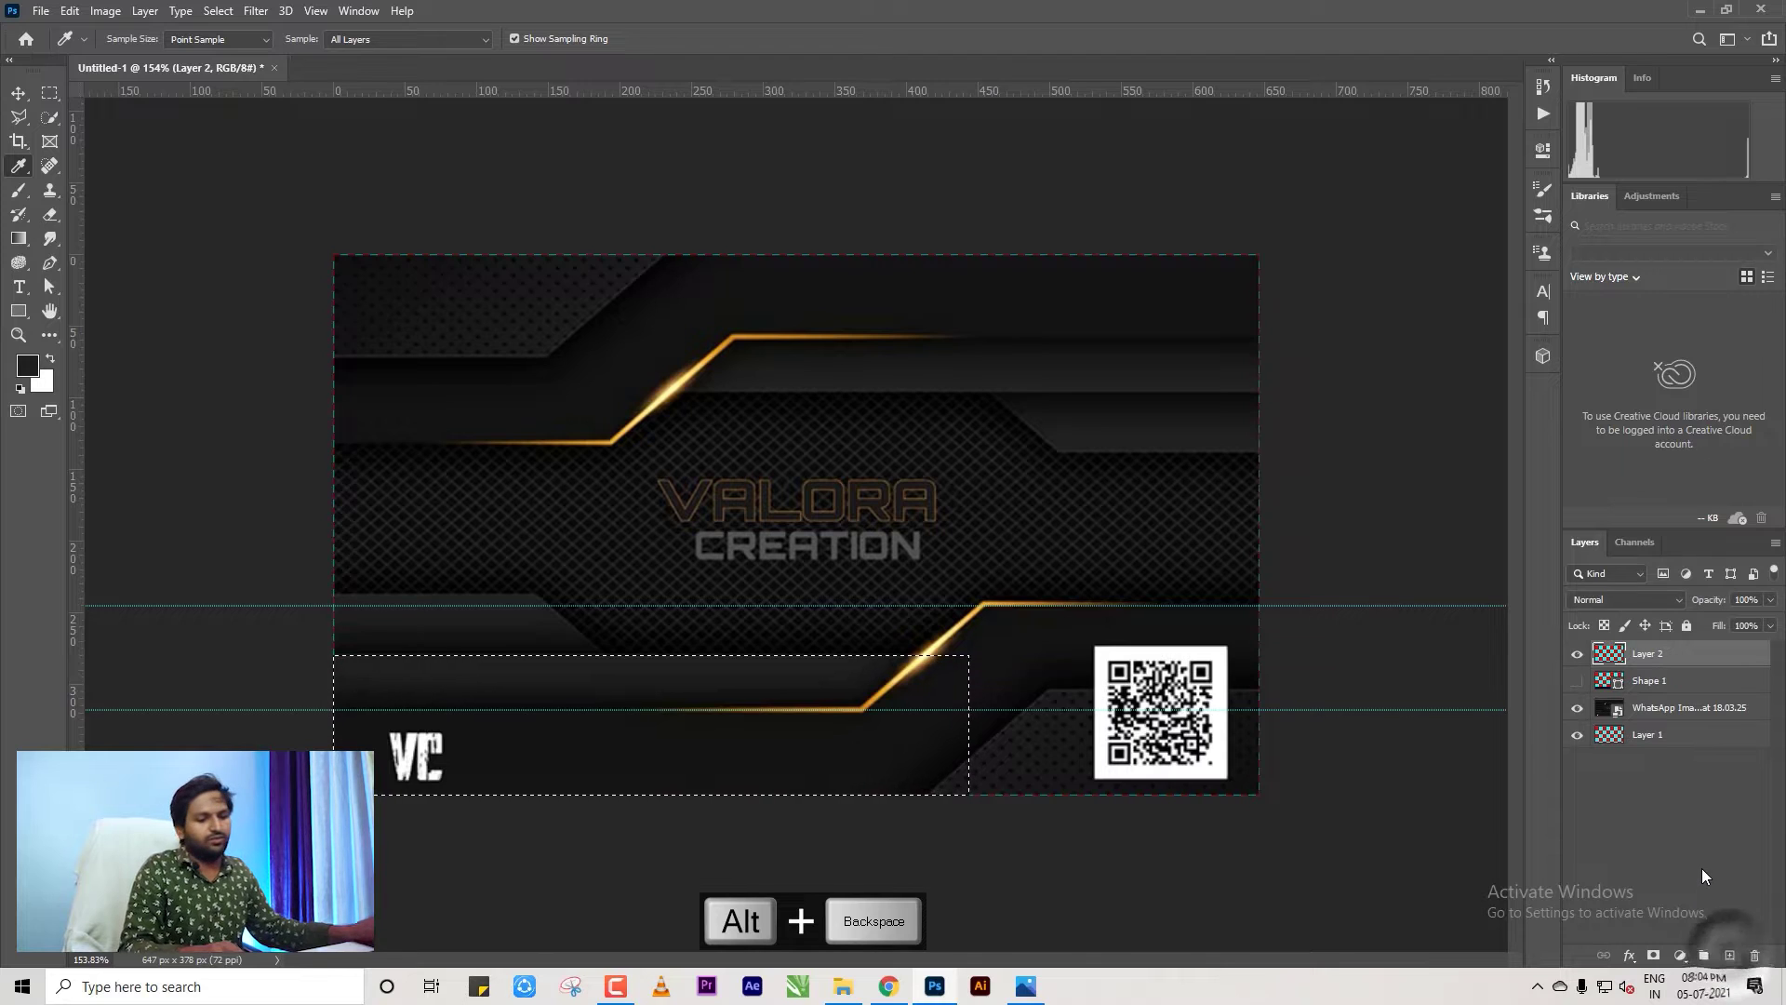
key(alt+BackSpace)
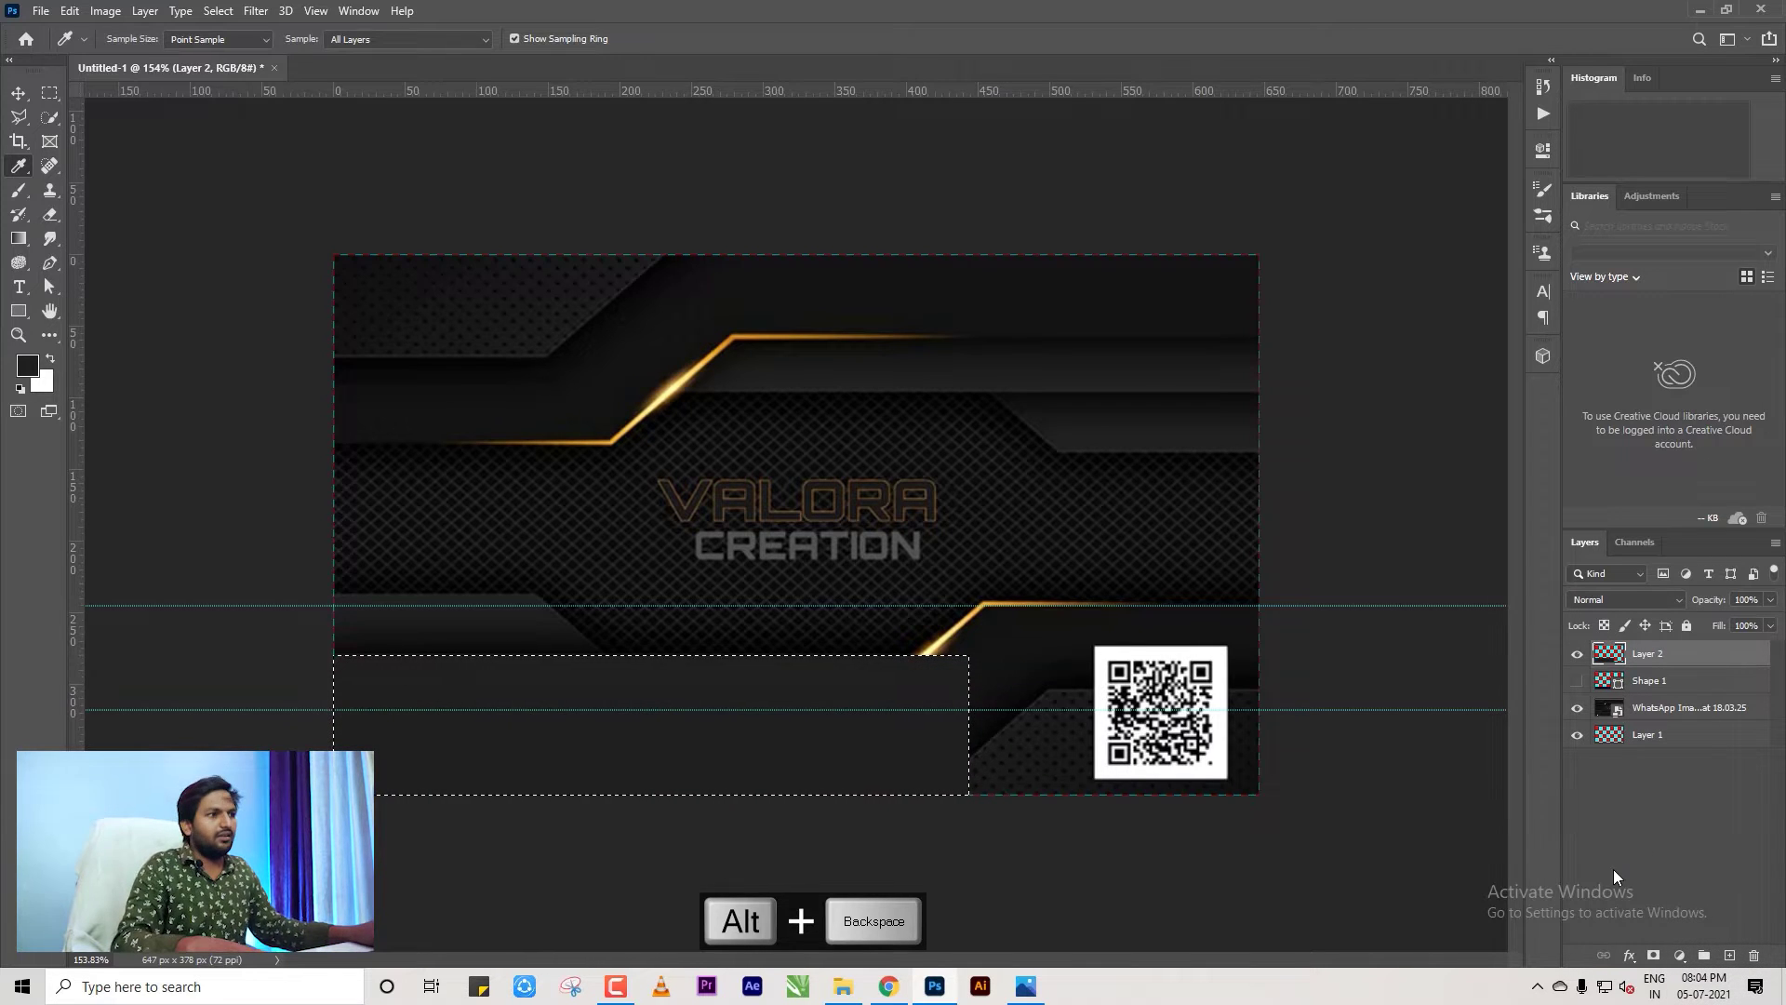
Deselect, move the dark Layer 2 below Shape 1, and hide it.
key(ctrl+d)
drag(1642, 662, 1629, 706)
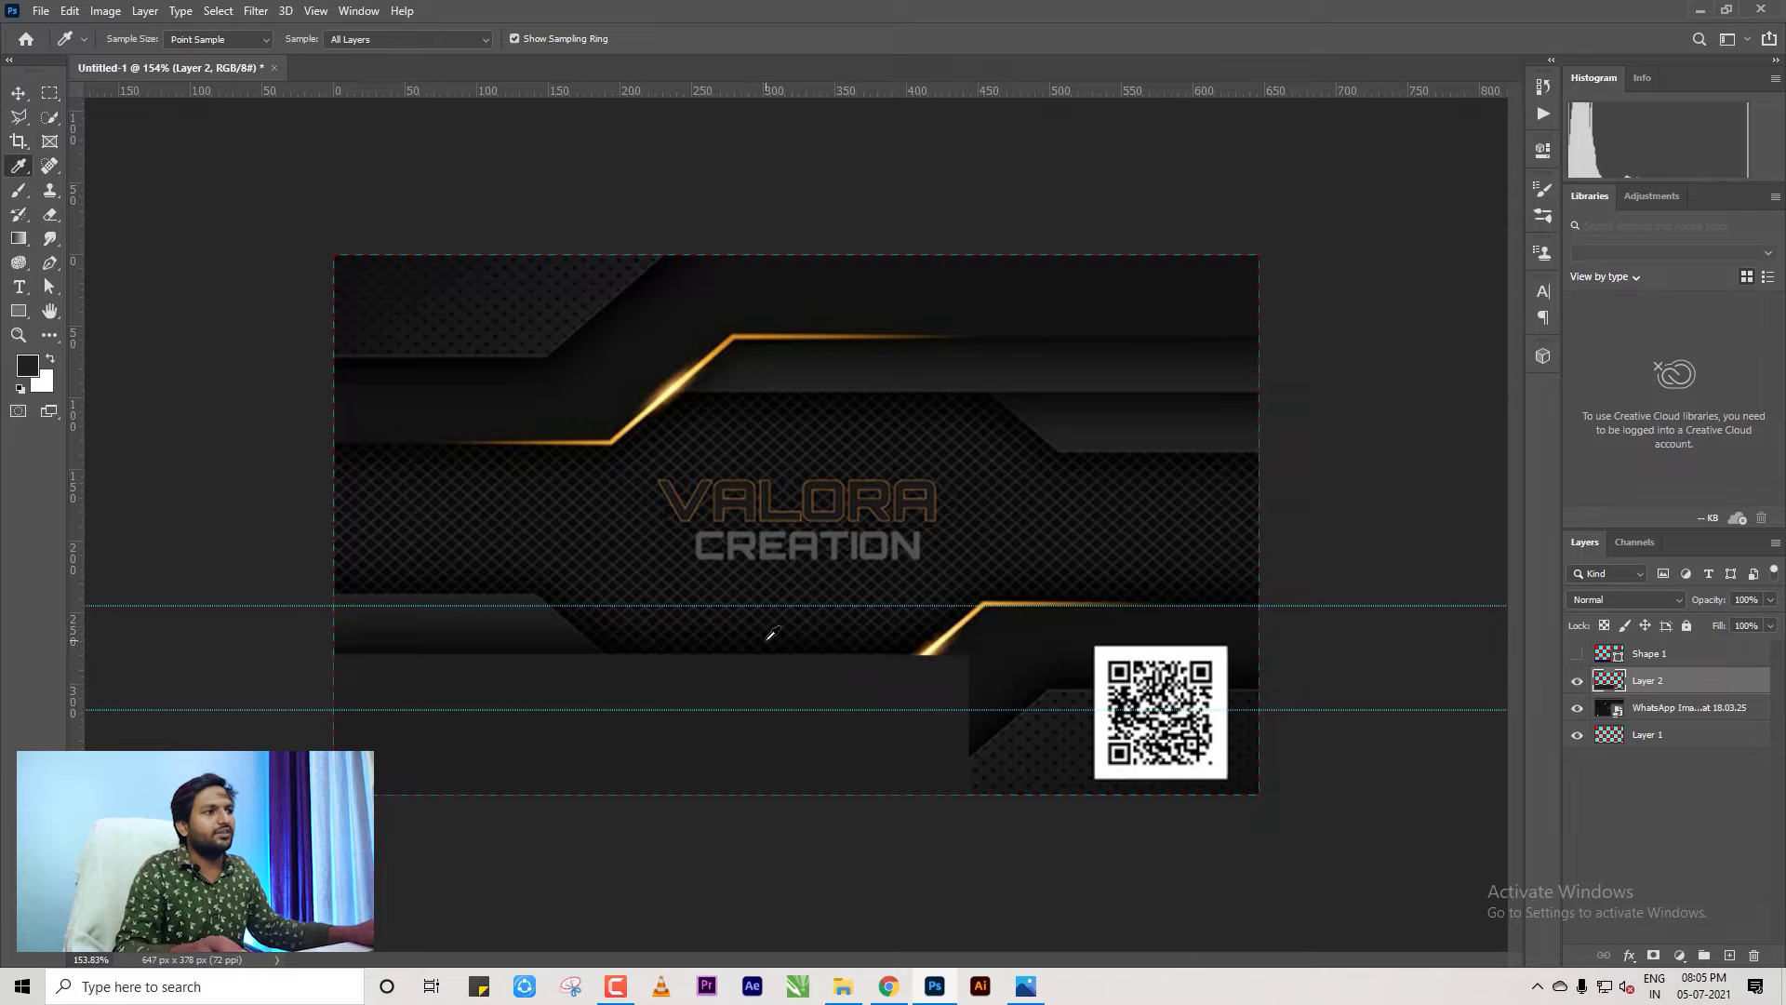
click(17, 93)
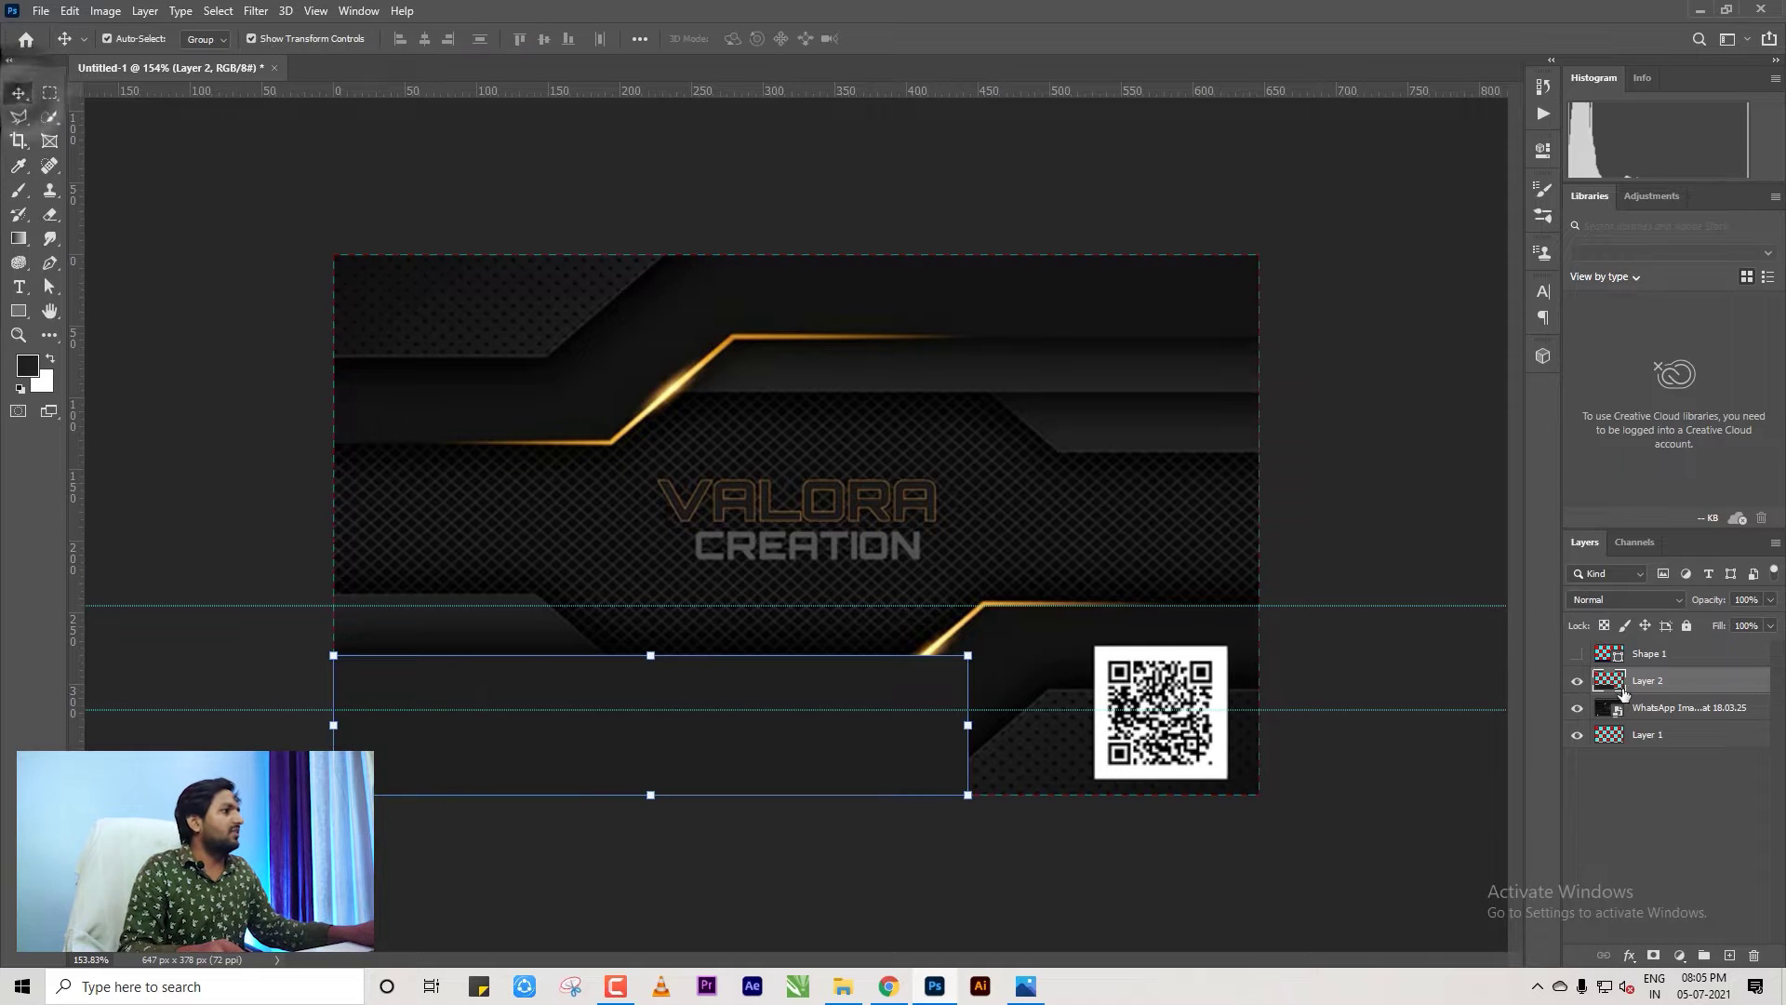
click(1577, 680)
scroll(1135, 800, up, 5)
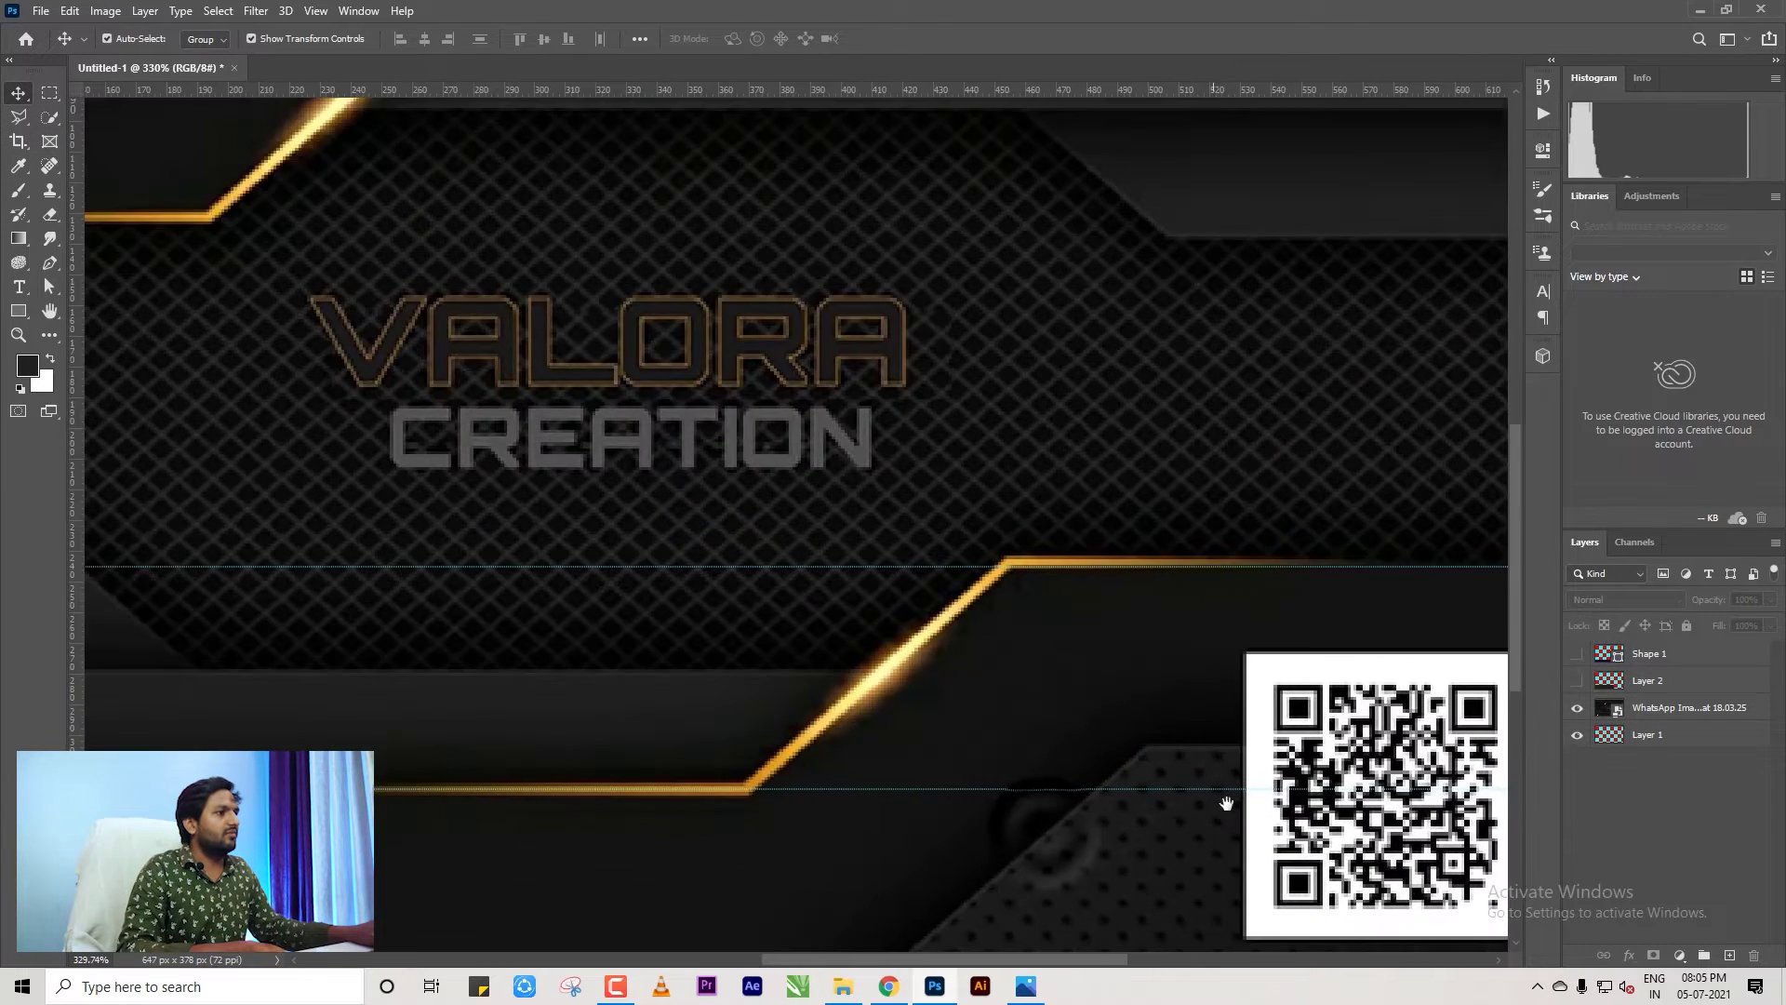
scroll(848, 475, down, 5)
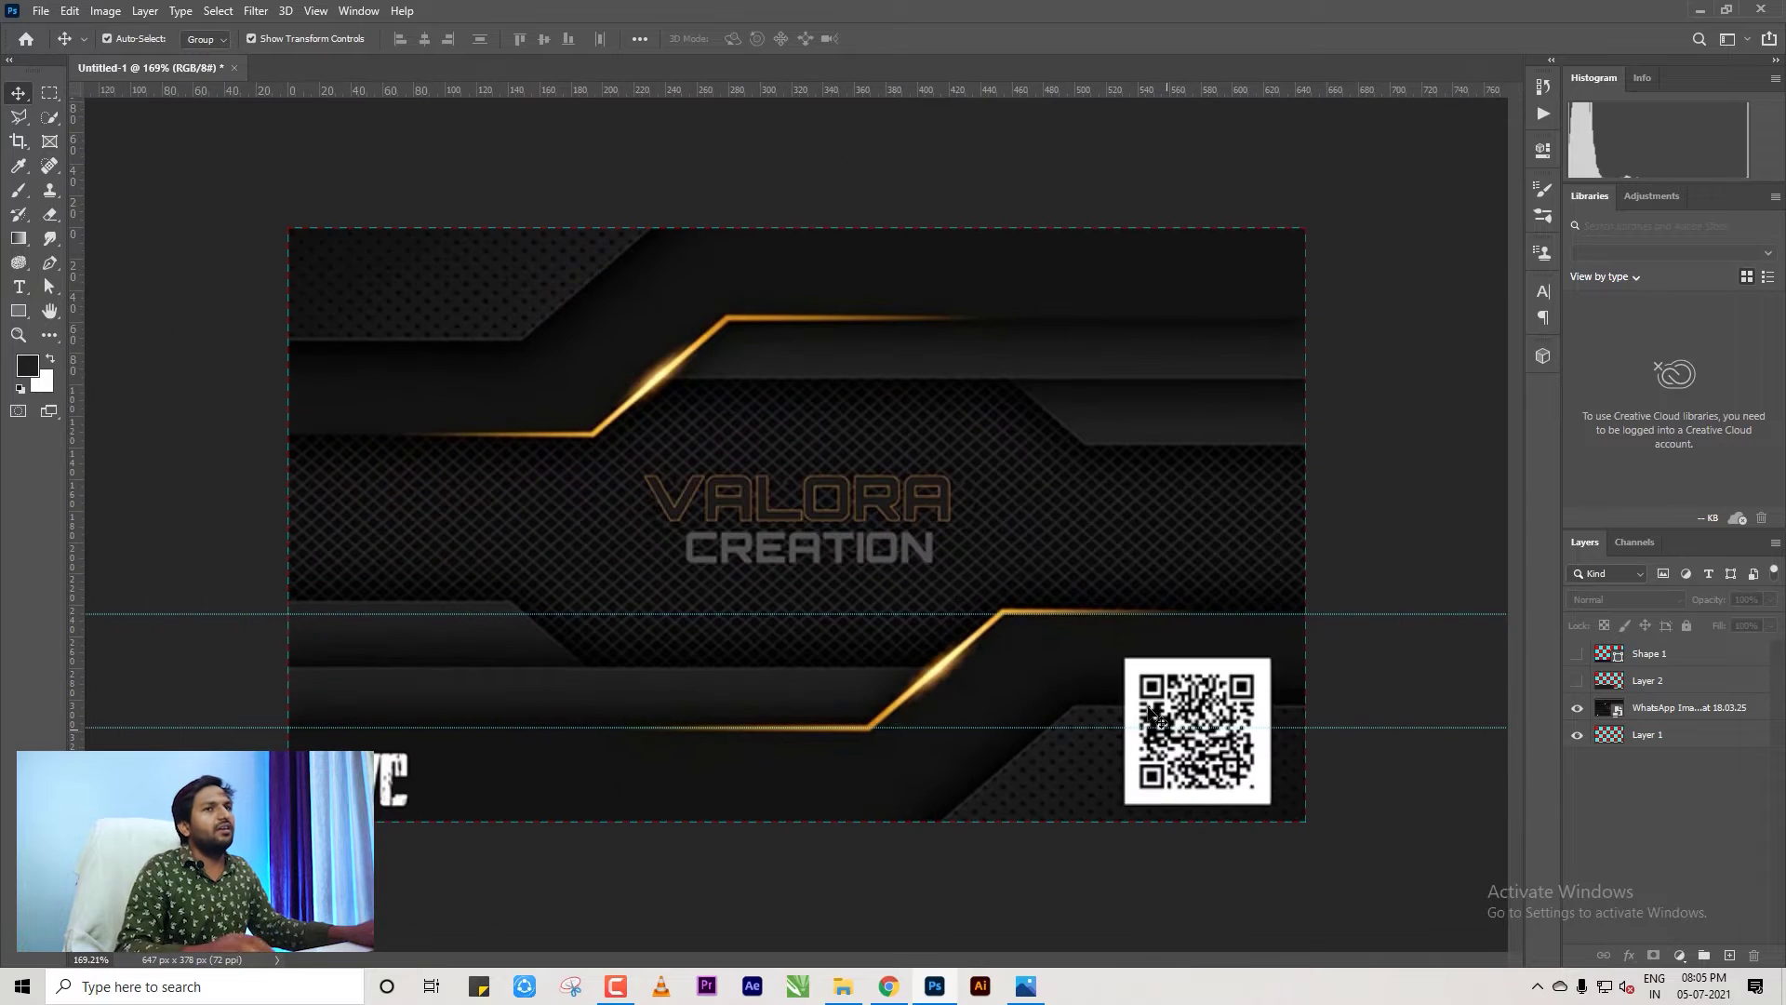
Draw a navy Pen-tool shape over the card's bottom-right corner.
click(50, 265)
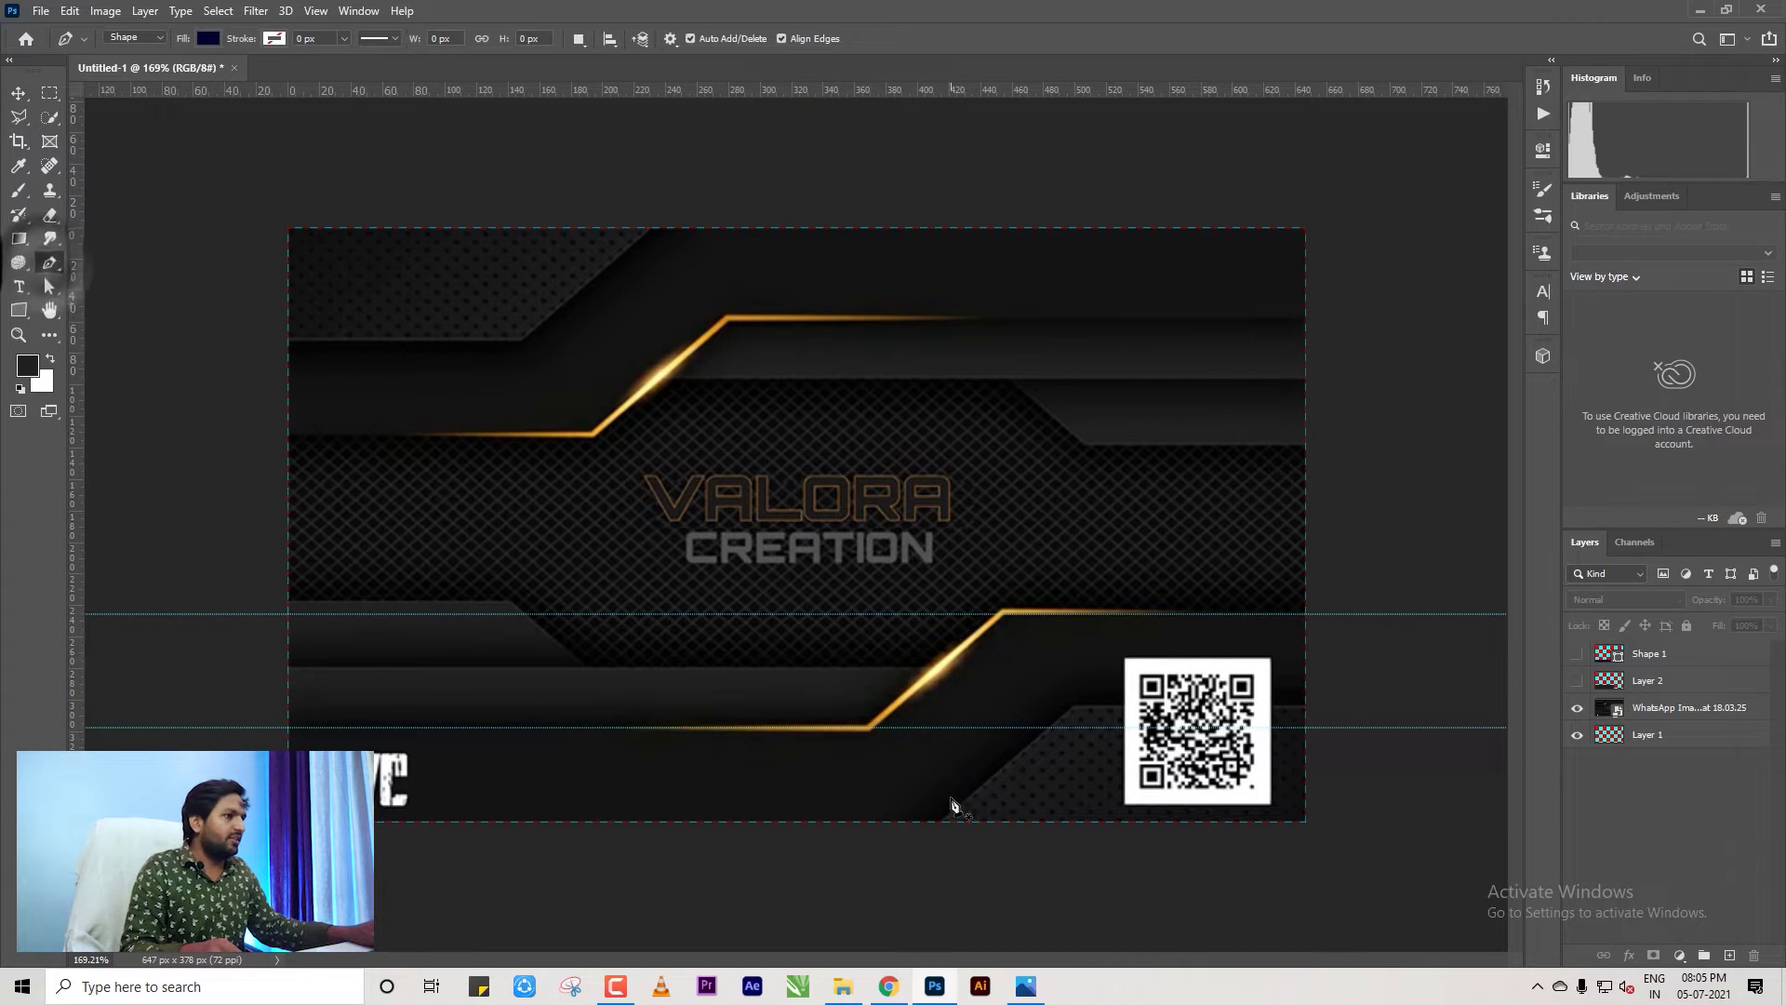
click(939, 824)
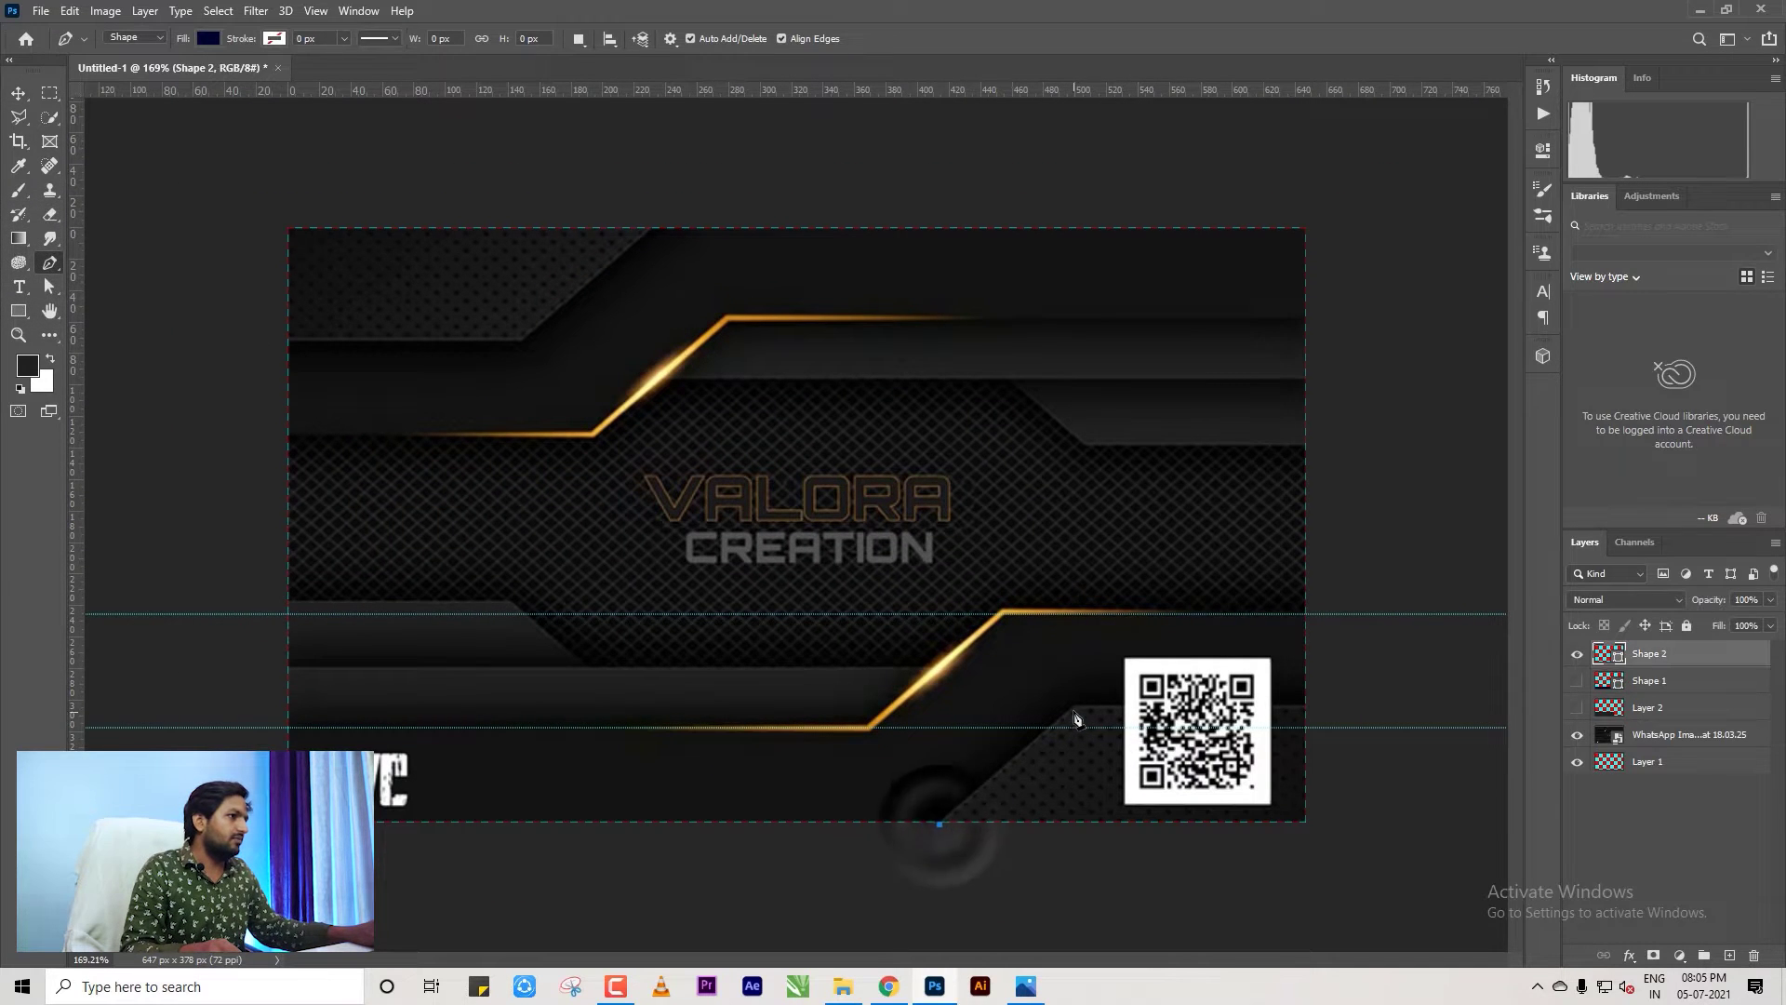
click(1310, 707)
click(1314, 826)
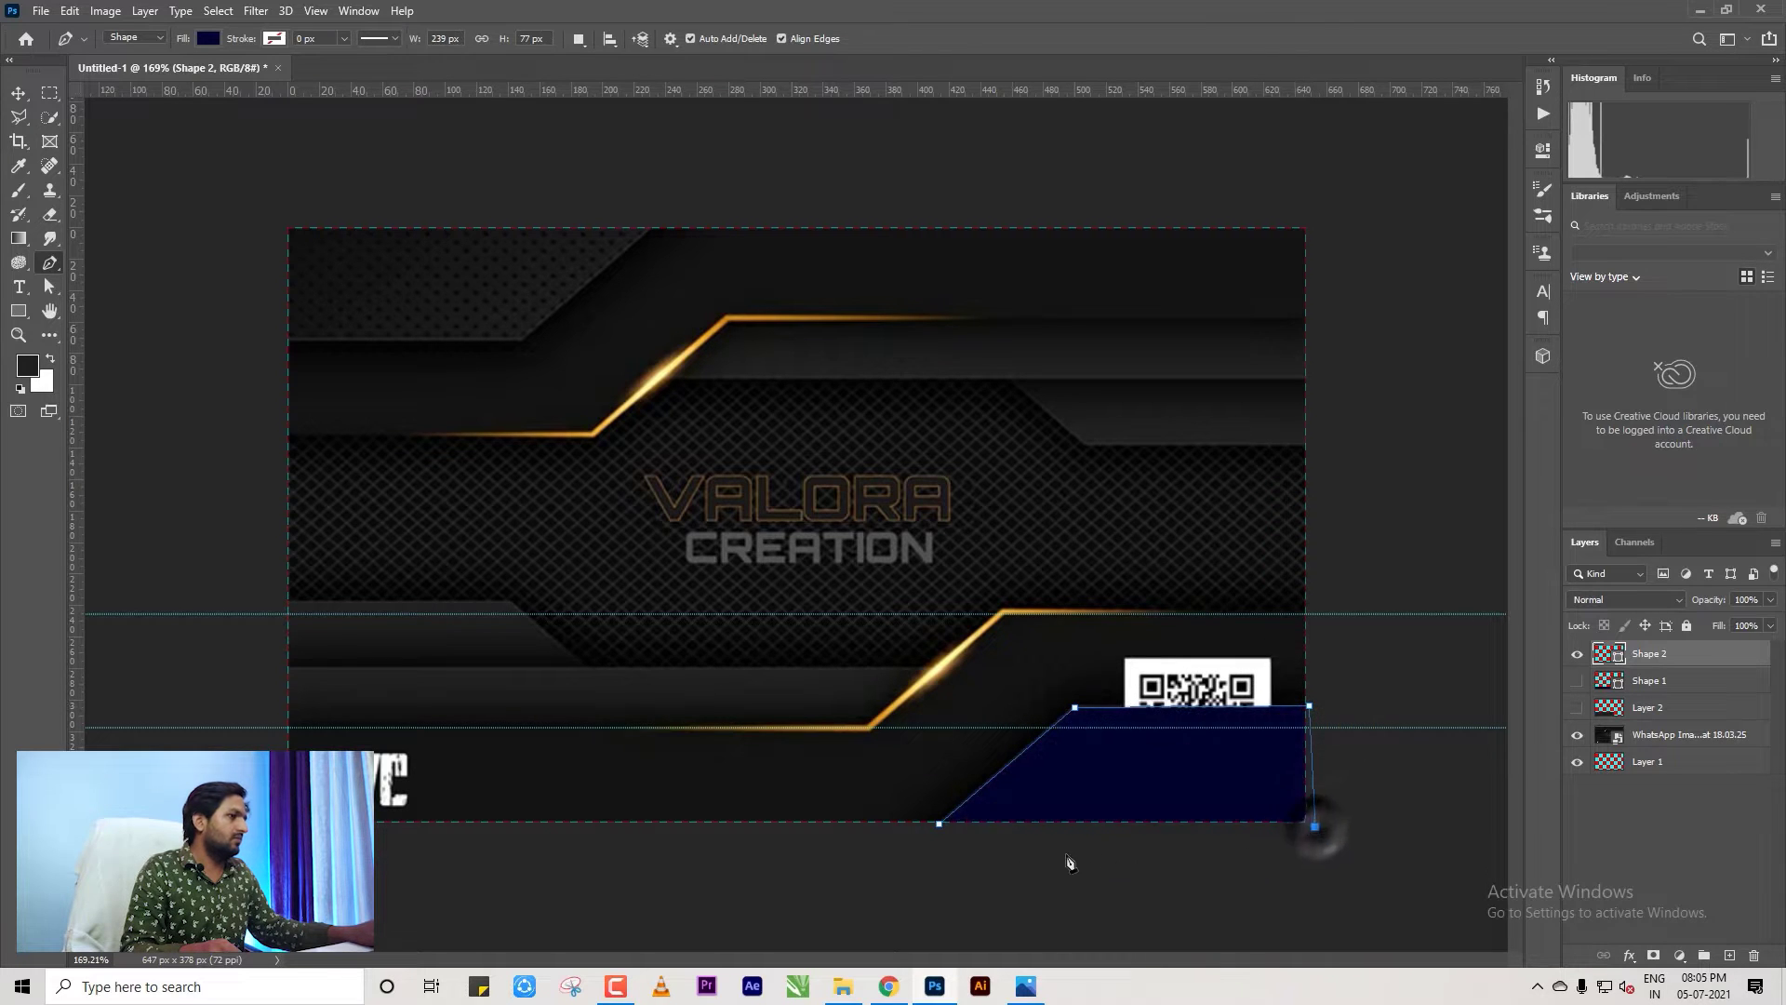
key(ctrl+minus)
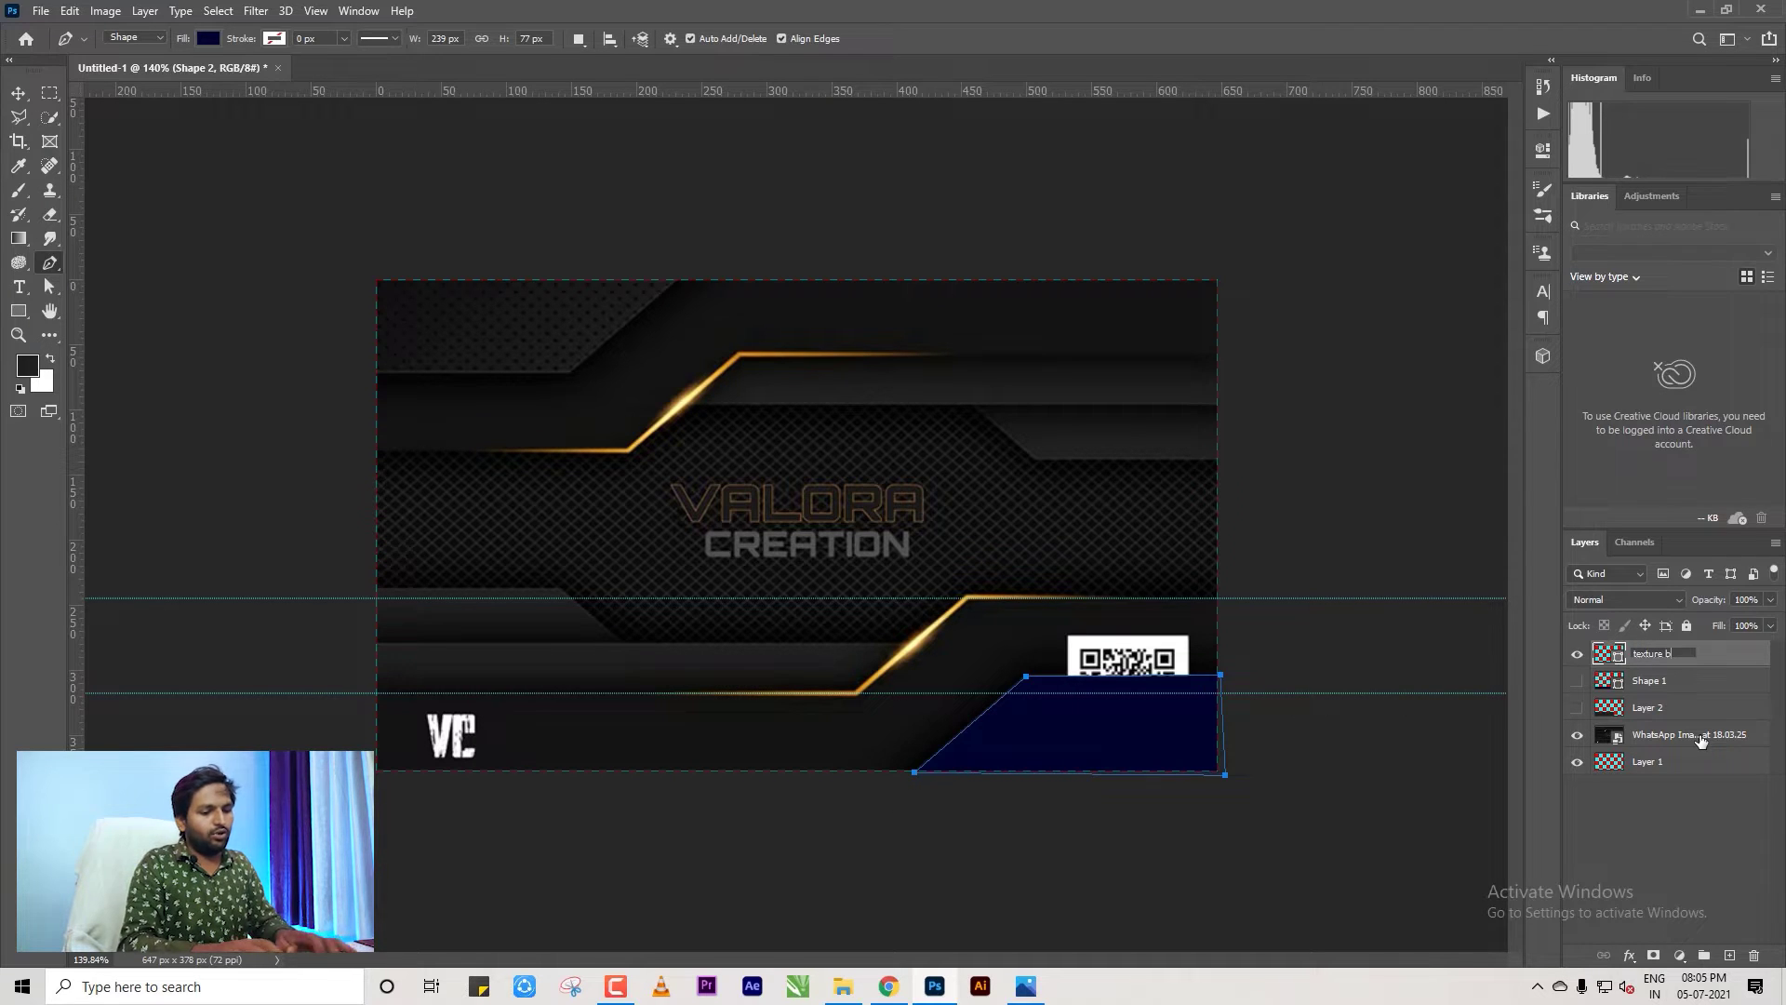
Name the layer 'texture bttom', compare it with Shape 1 and the dark rectangle, then hide it.
click(1661, 682)
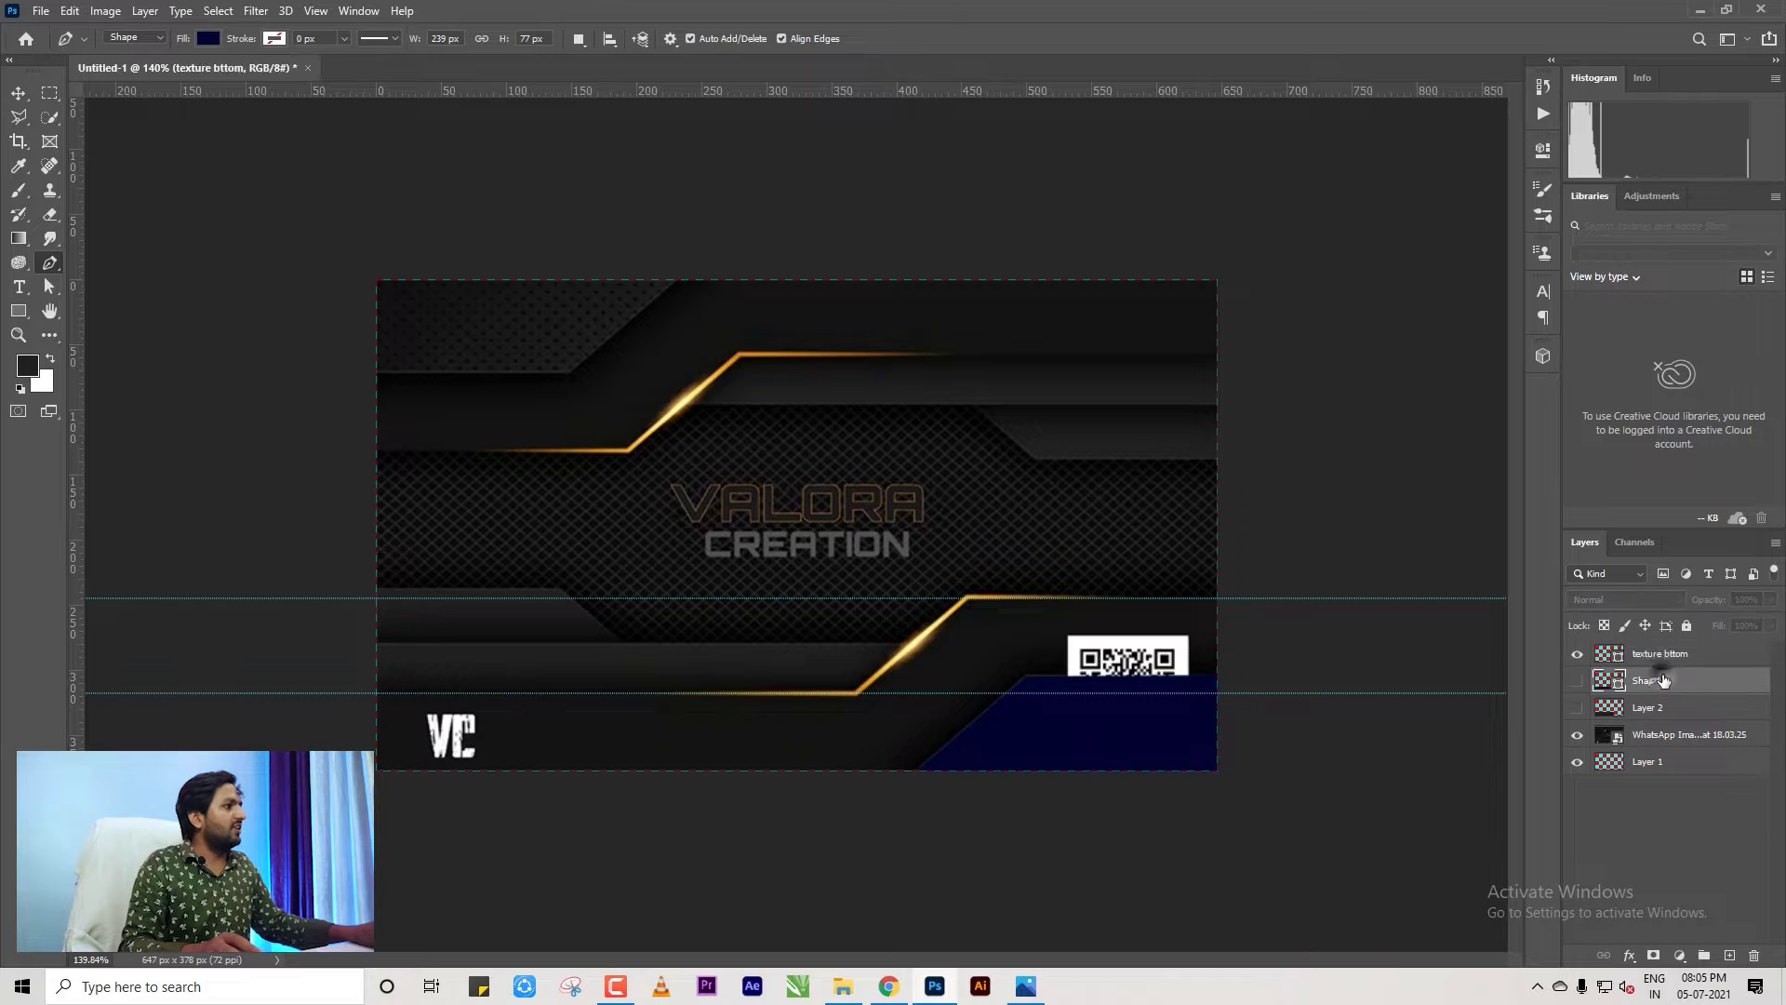
click(1579, 681)
click(1579, 681)
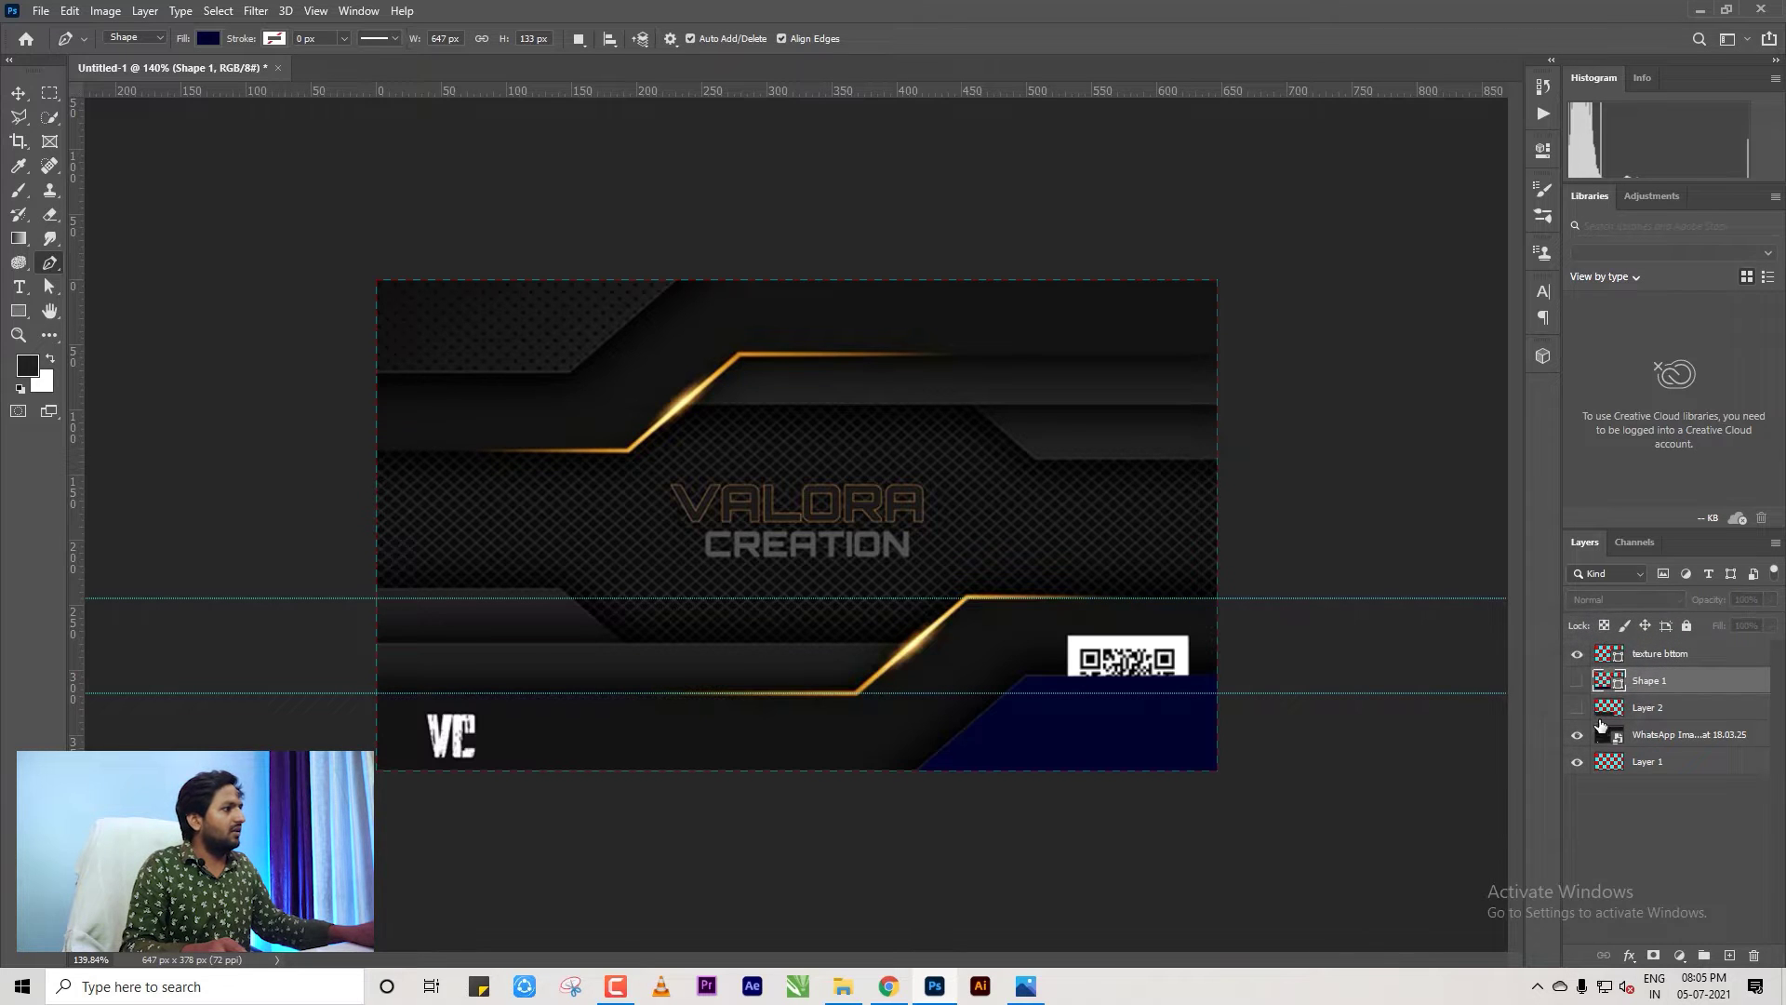
click(1578, 707)
click(1577, 708)
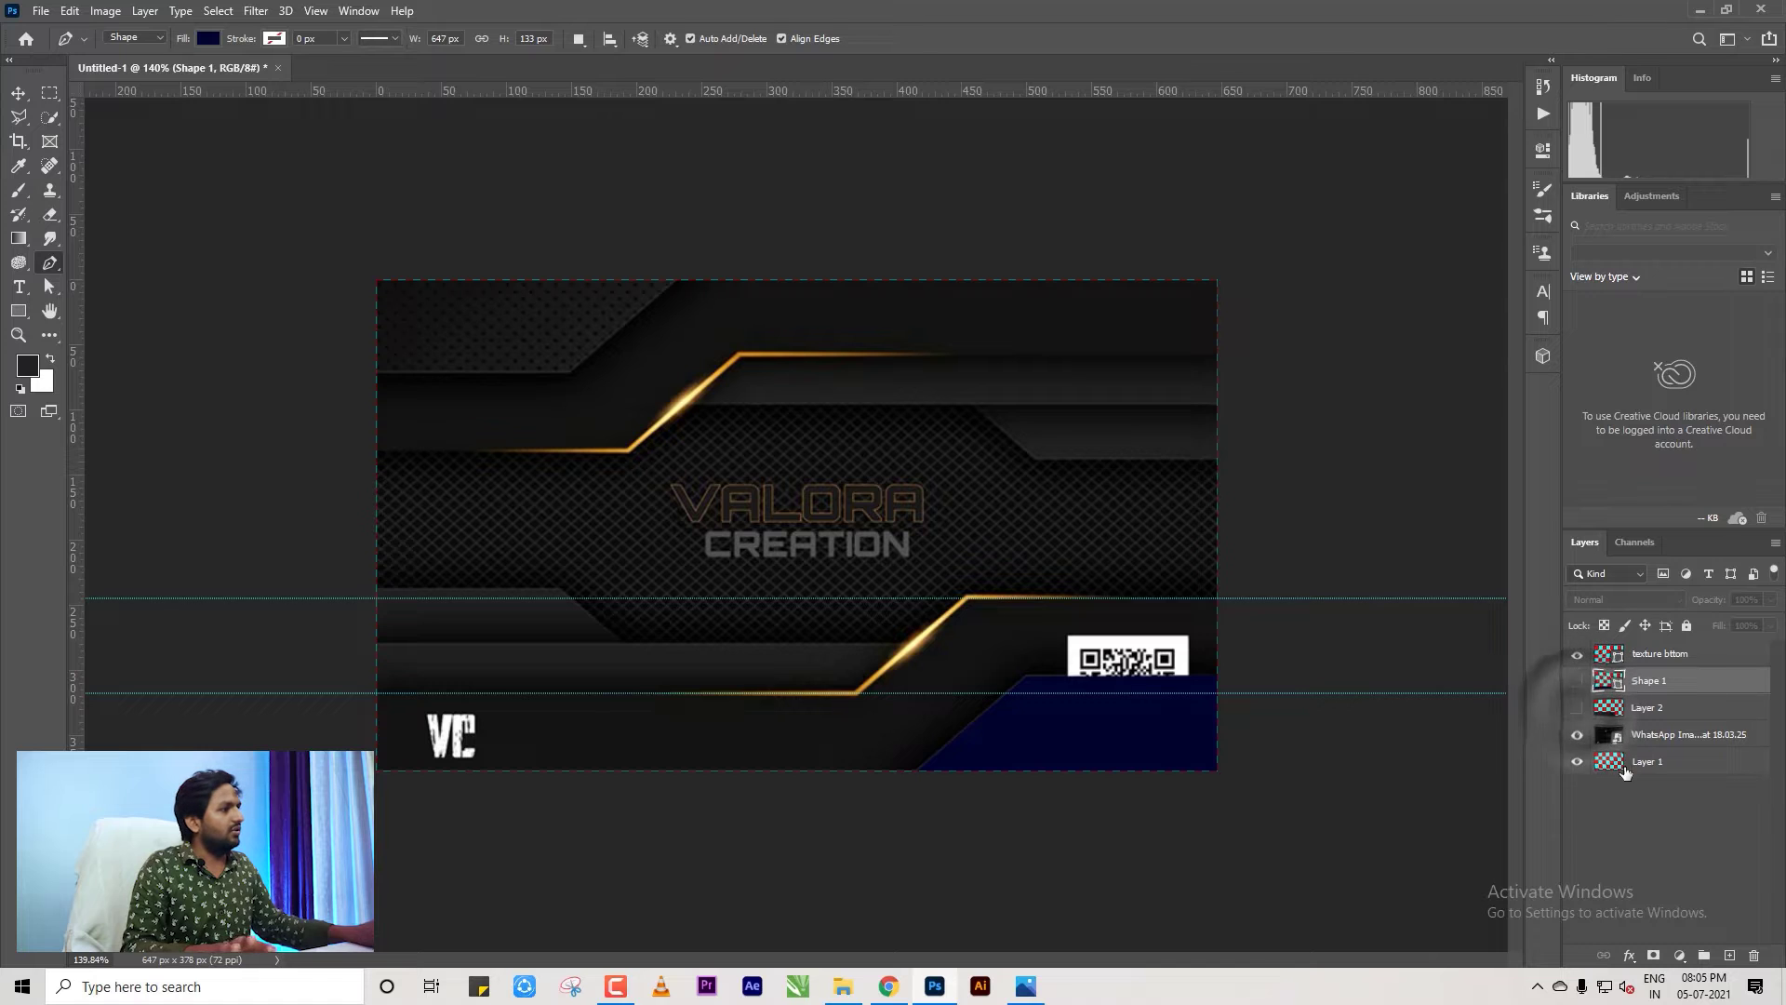
click(1578, 654)
Start a new shape with a first anchor point and zoom in on the card.
click(1350, 786)
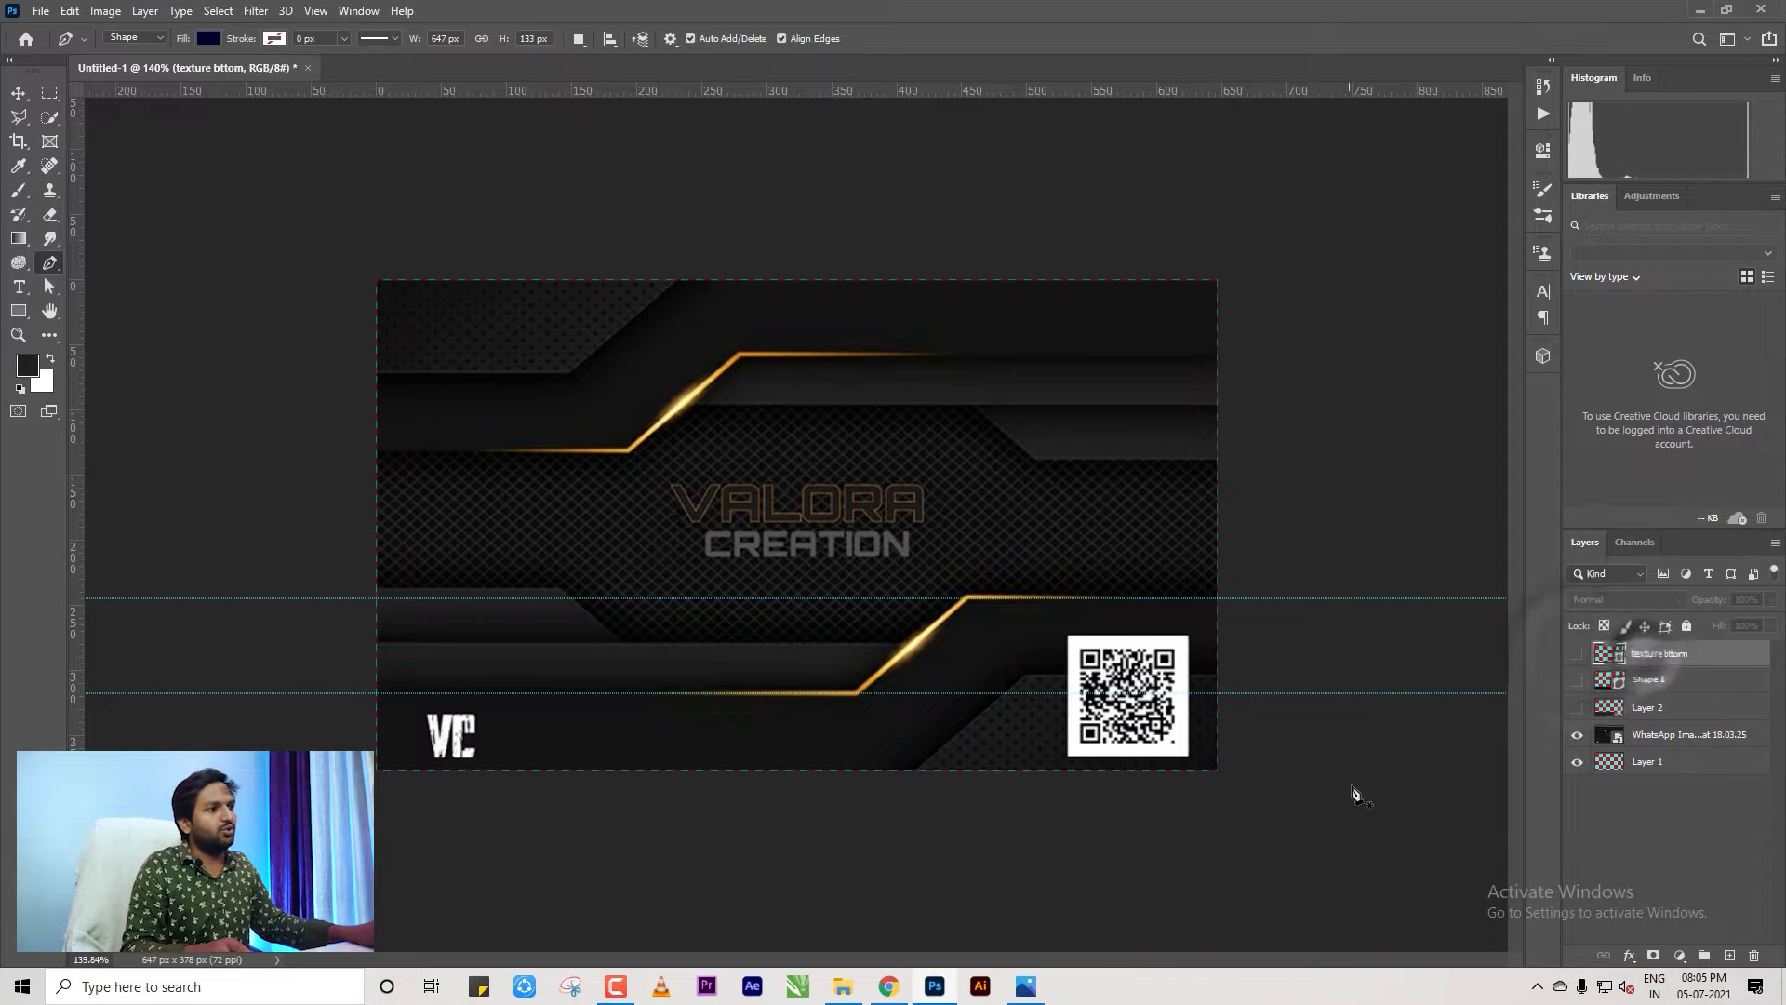
key(ctrl+plus)
scroll(684, 648, up, 2)
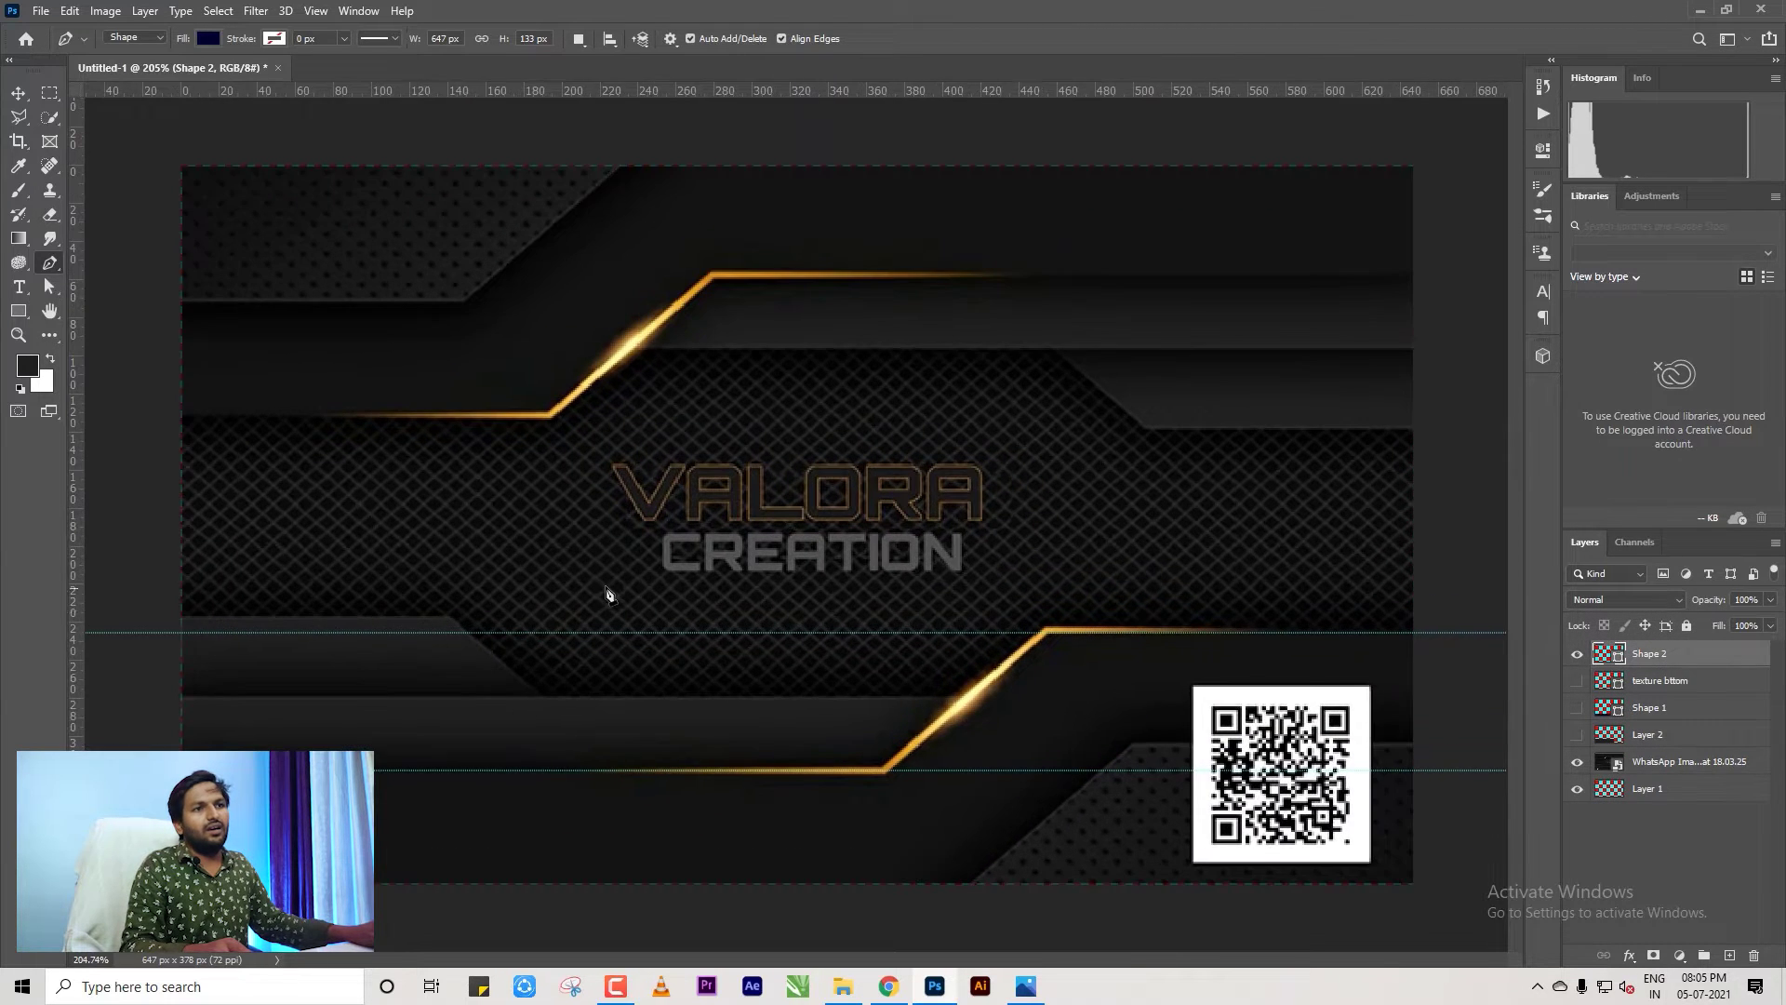
Undo the stray pen point and unwanted new shape, and select the texture bttom layer.
scroll(605, 598, down, 1)
scroll(331, 670, up, 1)
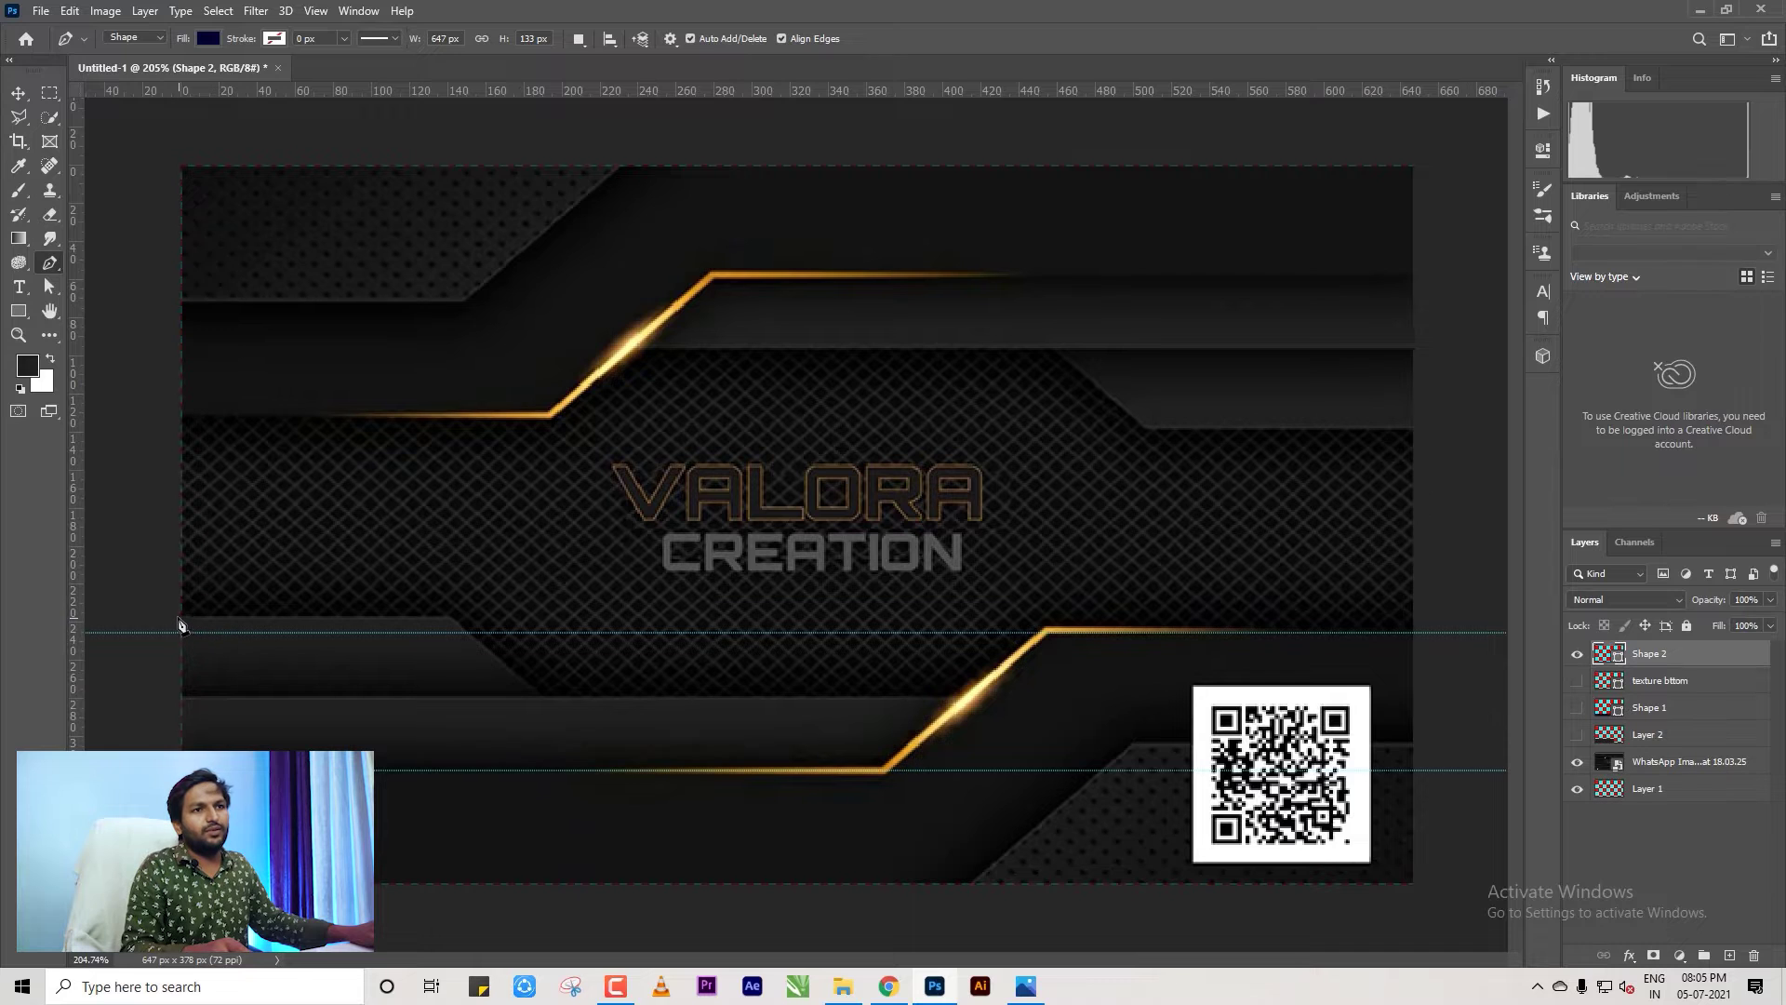
click(182, 625)
scroll(798, 672, down, 5)
key(ctrl+z)
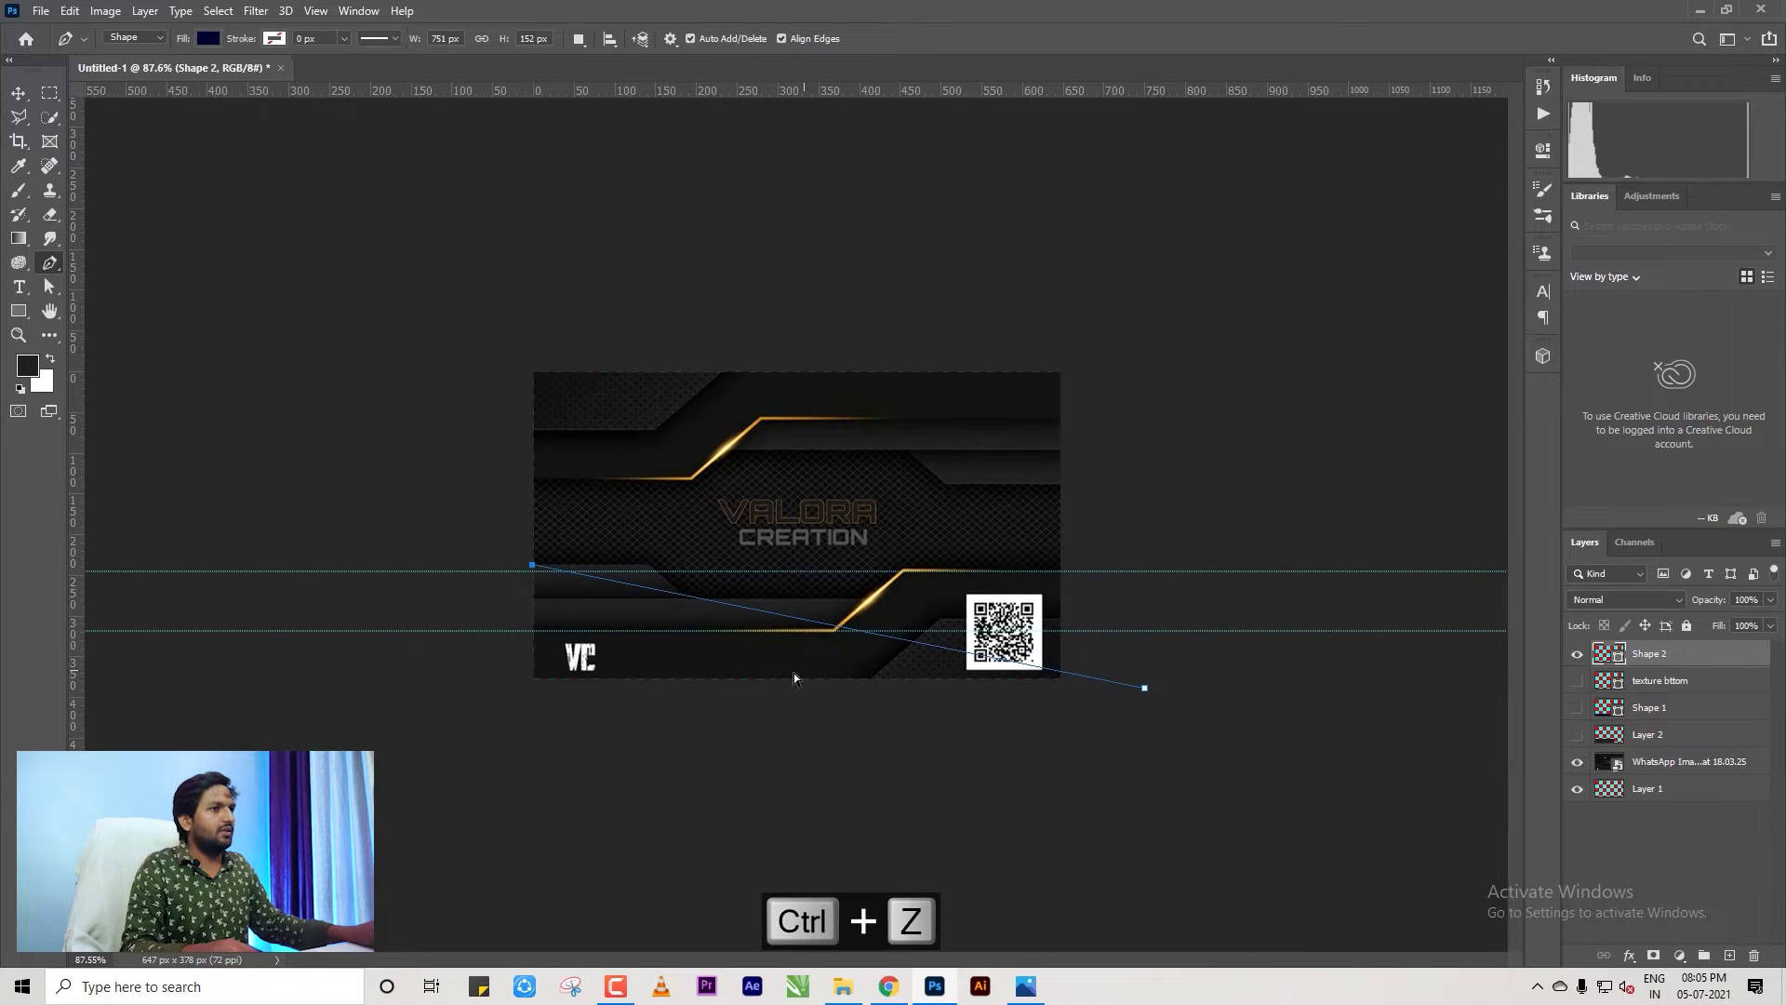
key(ctrl+z)
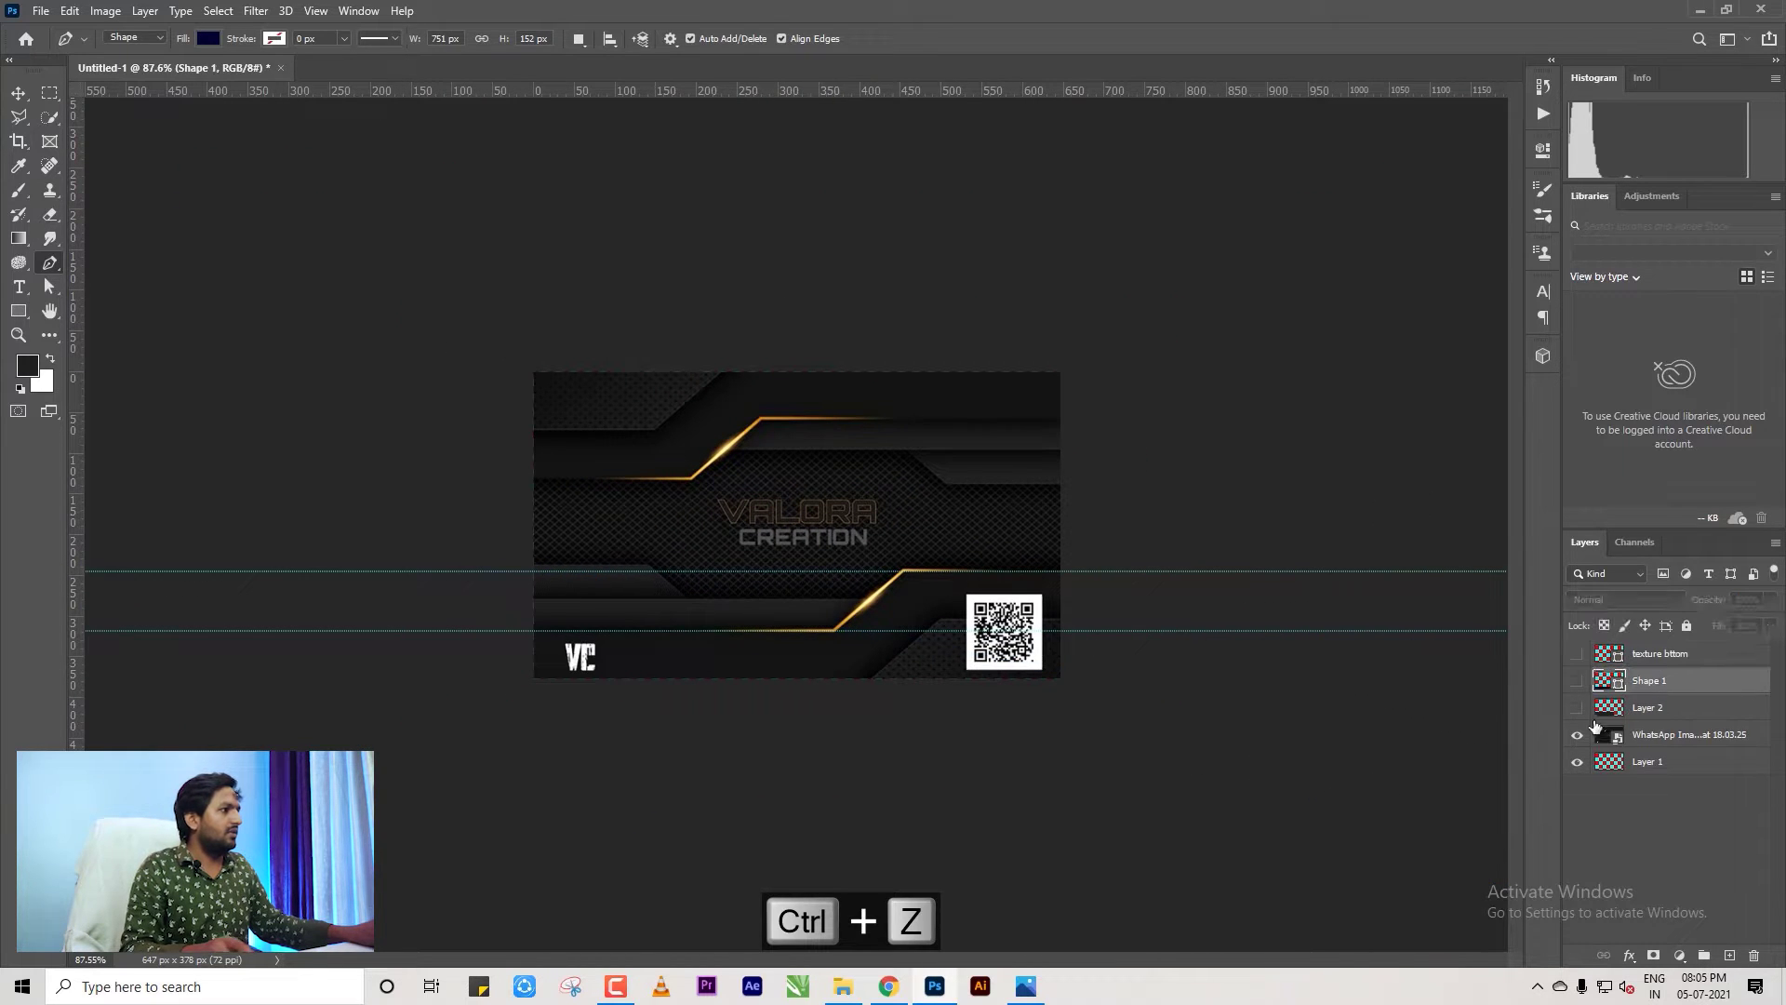
click(1659, 653)
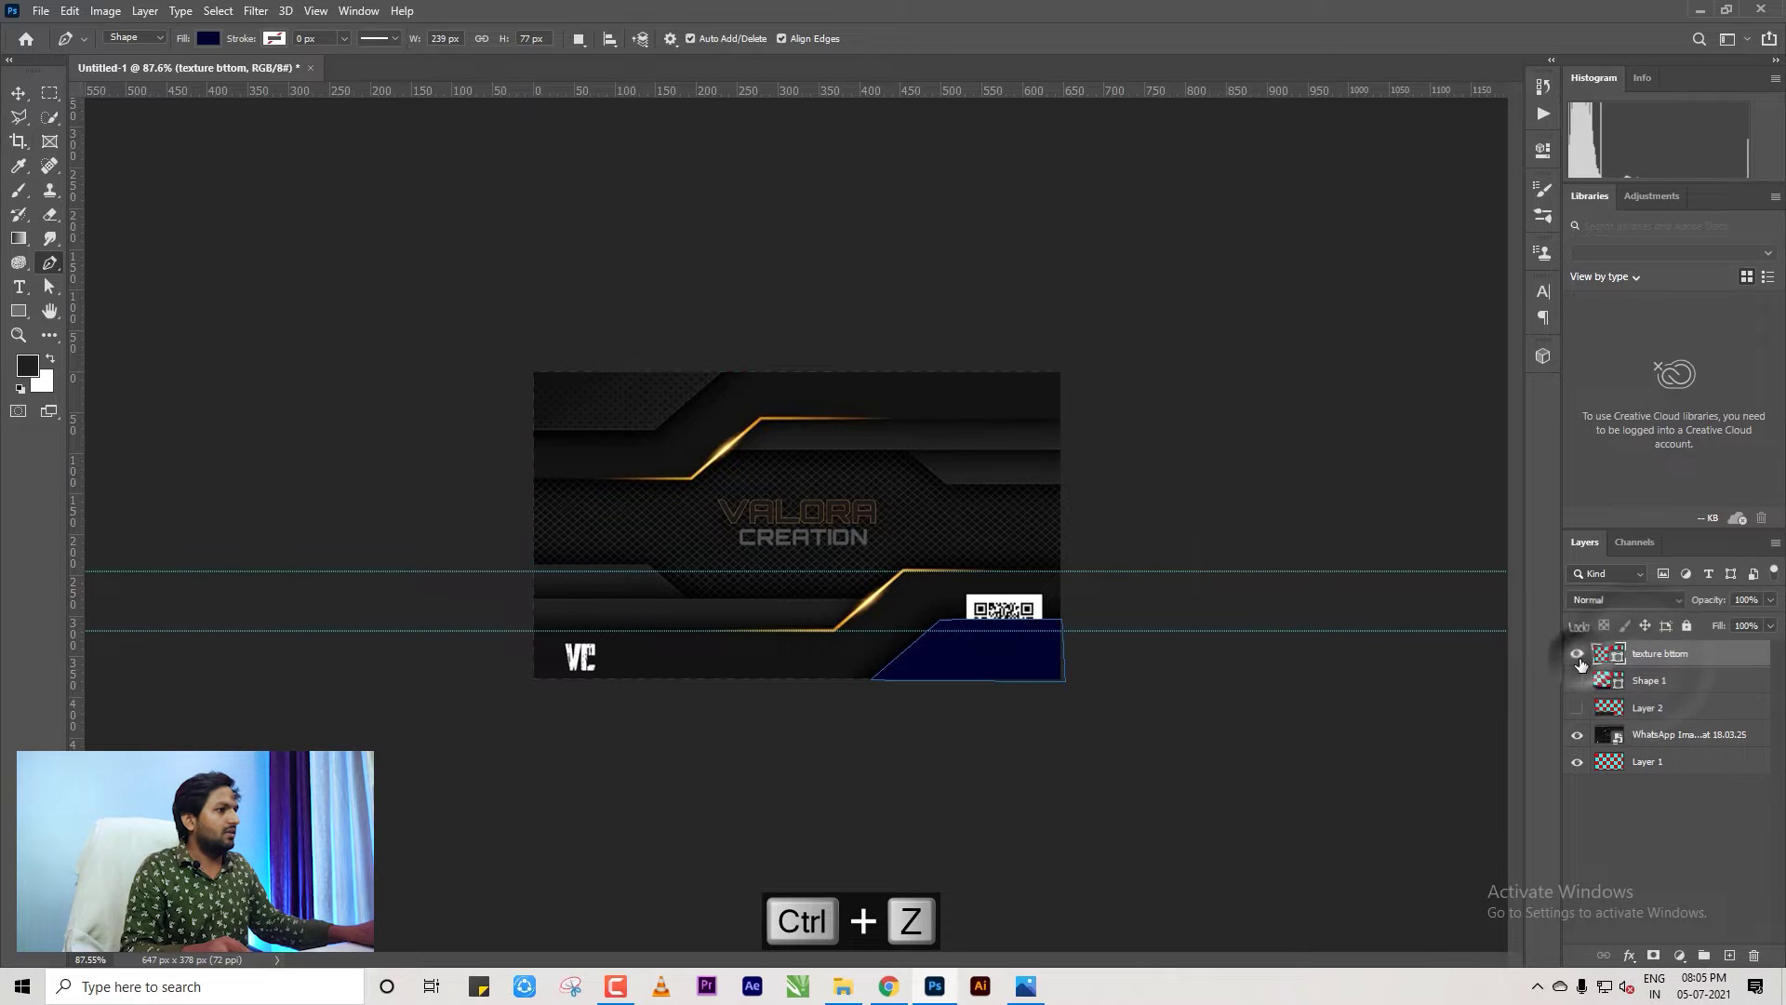
Draw a small four-point navy angled shape along the card's left edge below the CREATION text.
scroll(714, 676, up, 6)
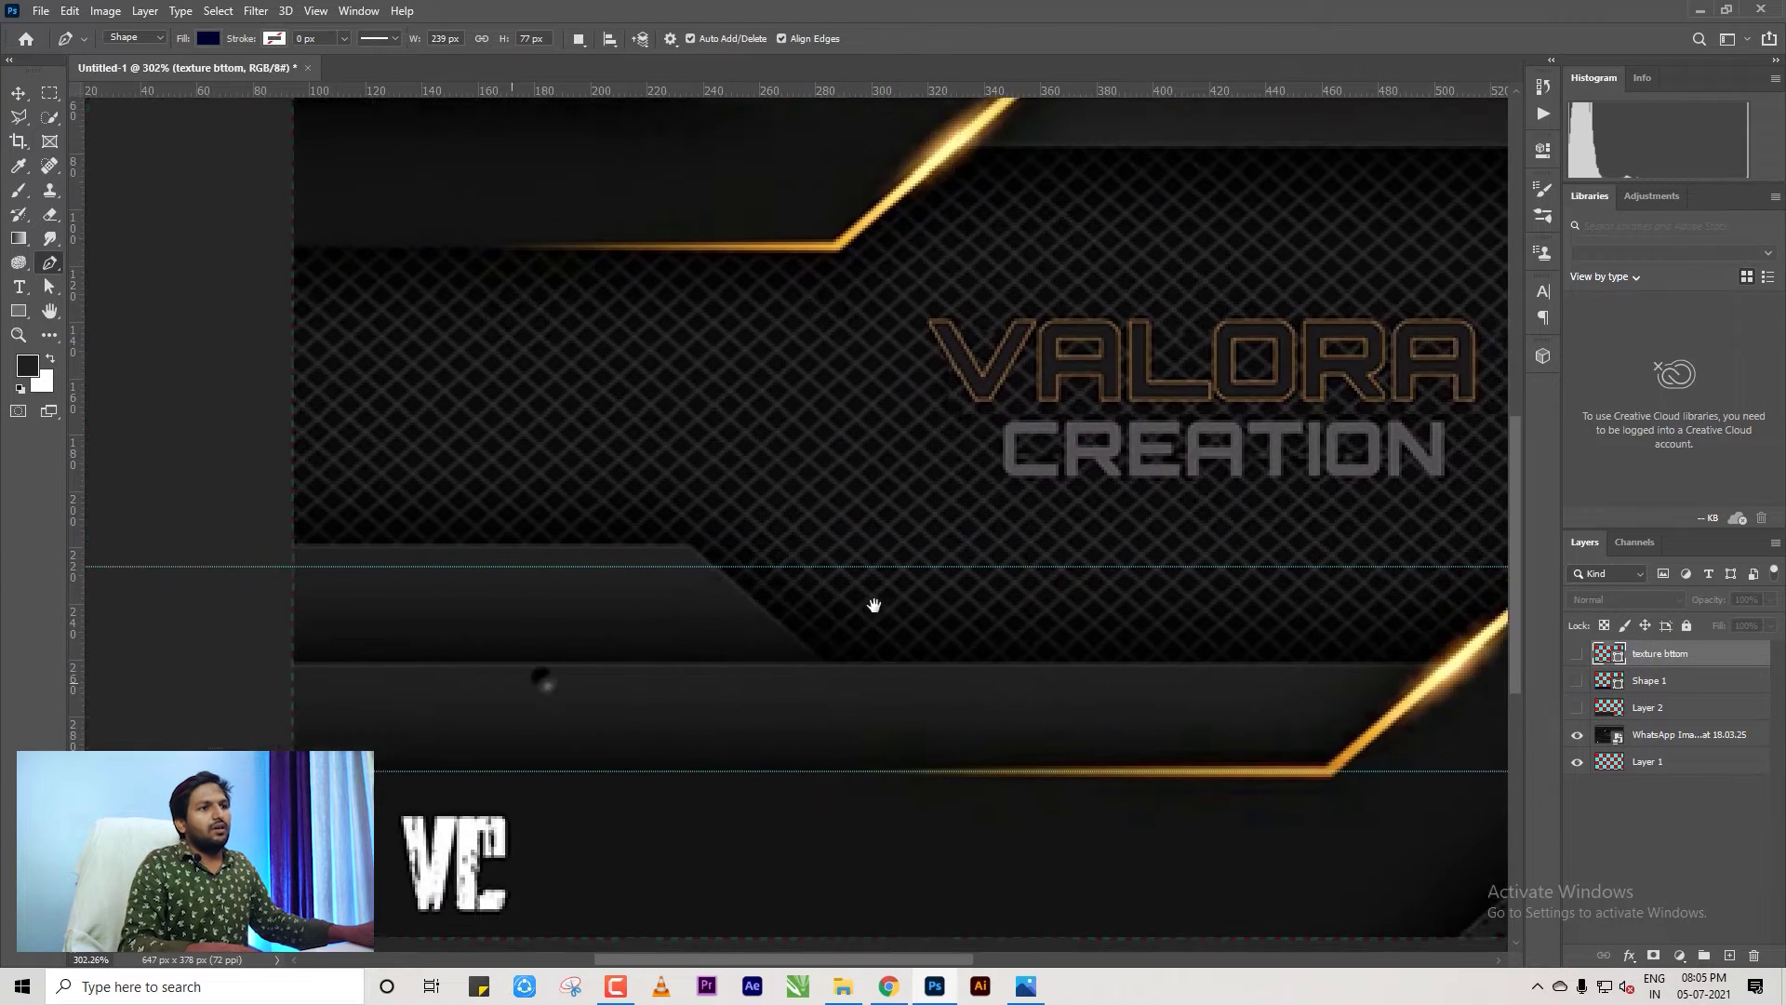
scroll(644, 594, down, 2)
scroll(713, 655, up, 1)
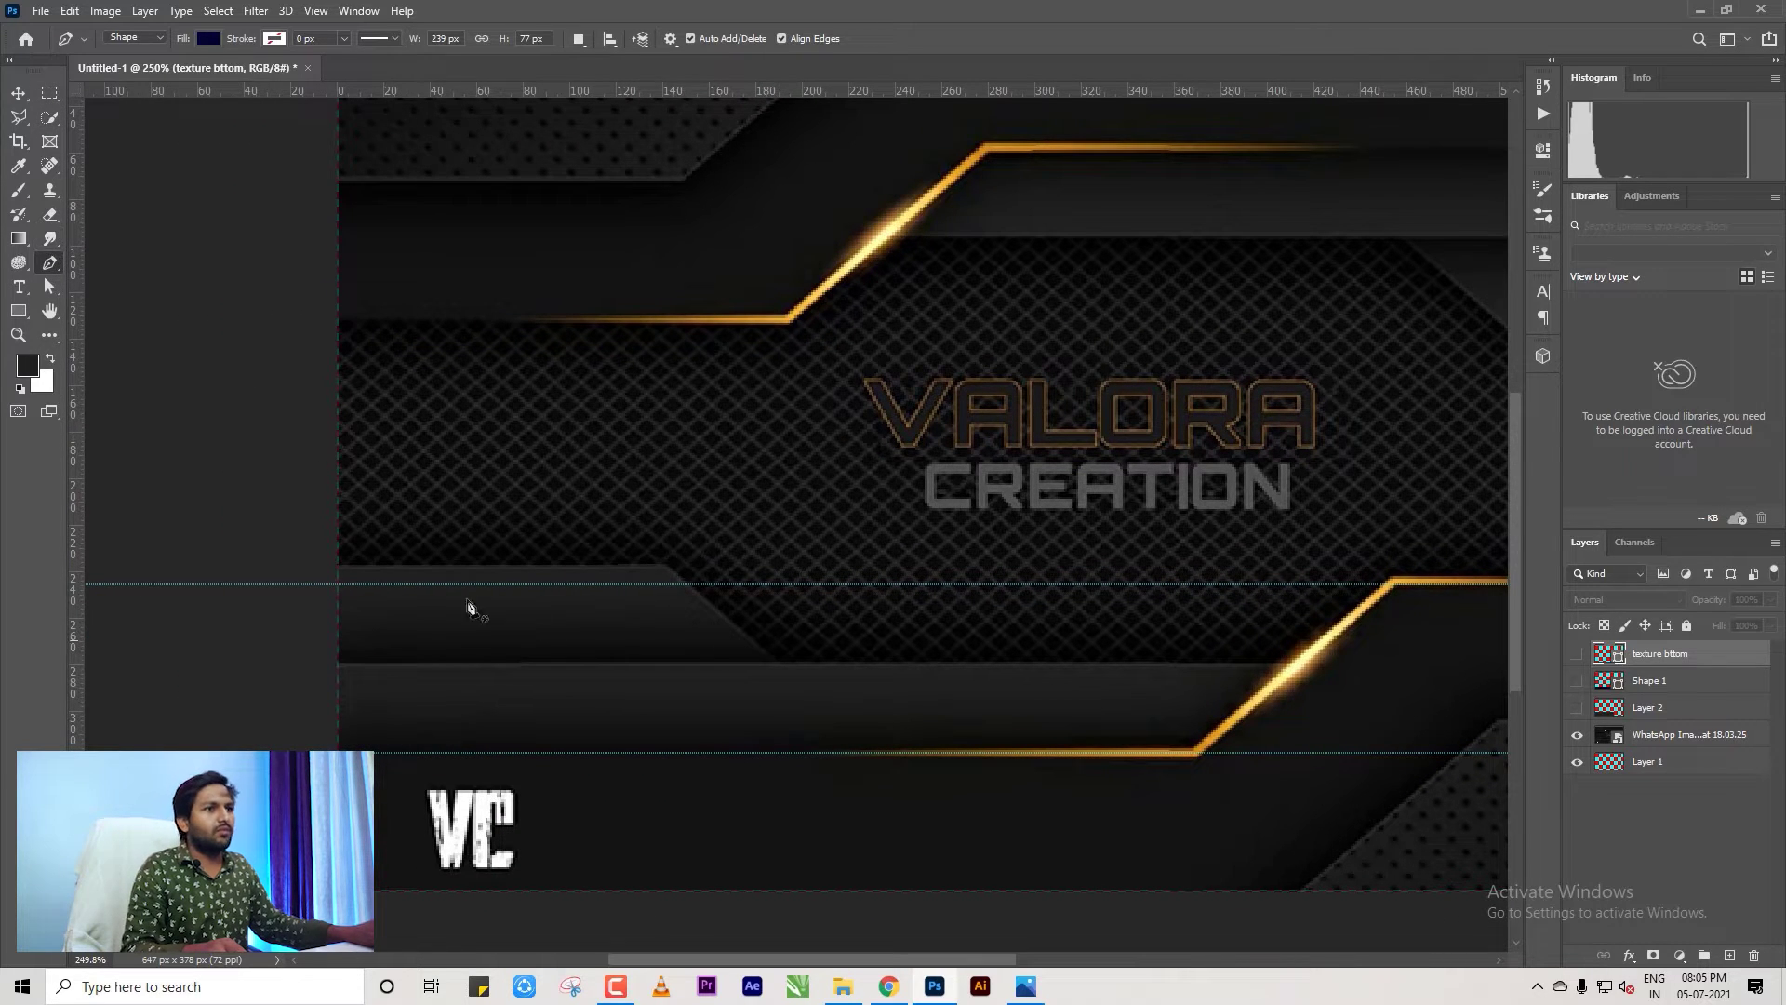
click(332, 568)
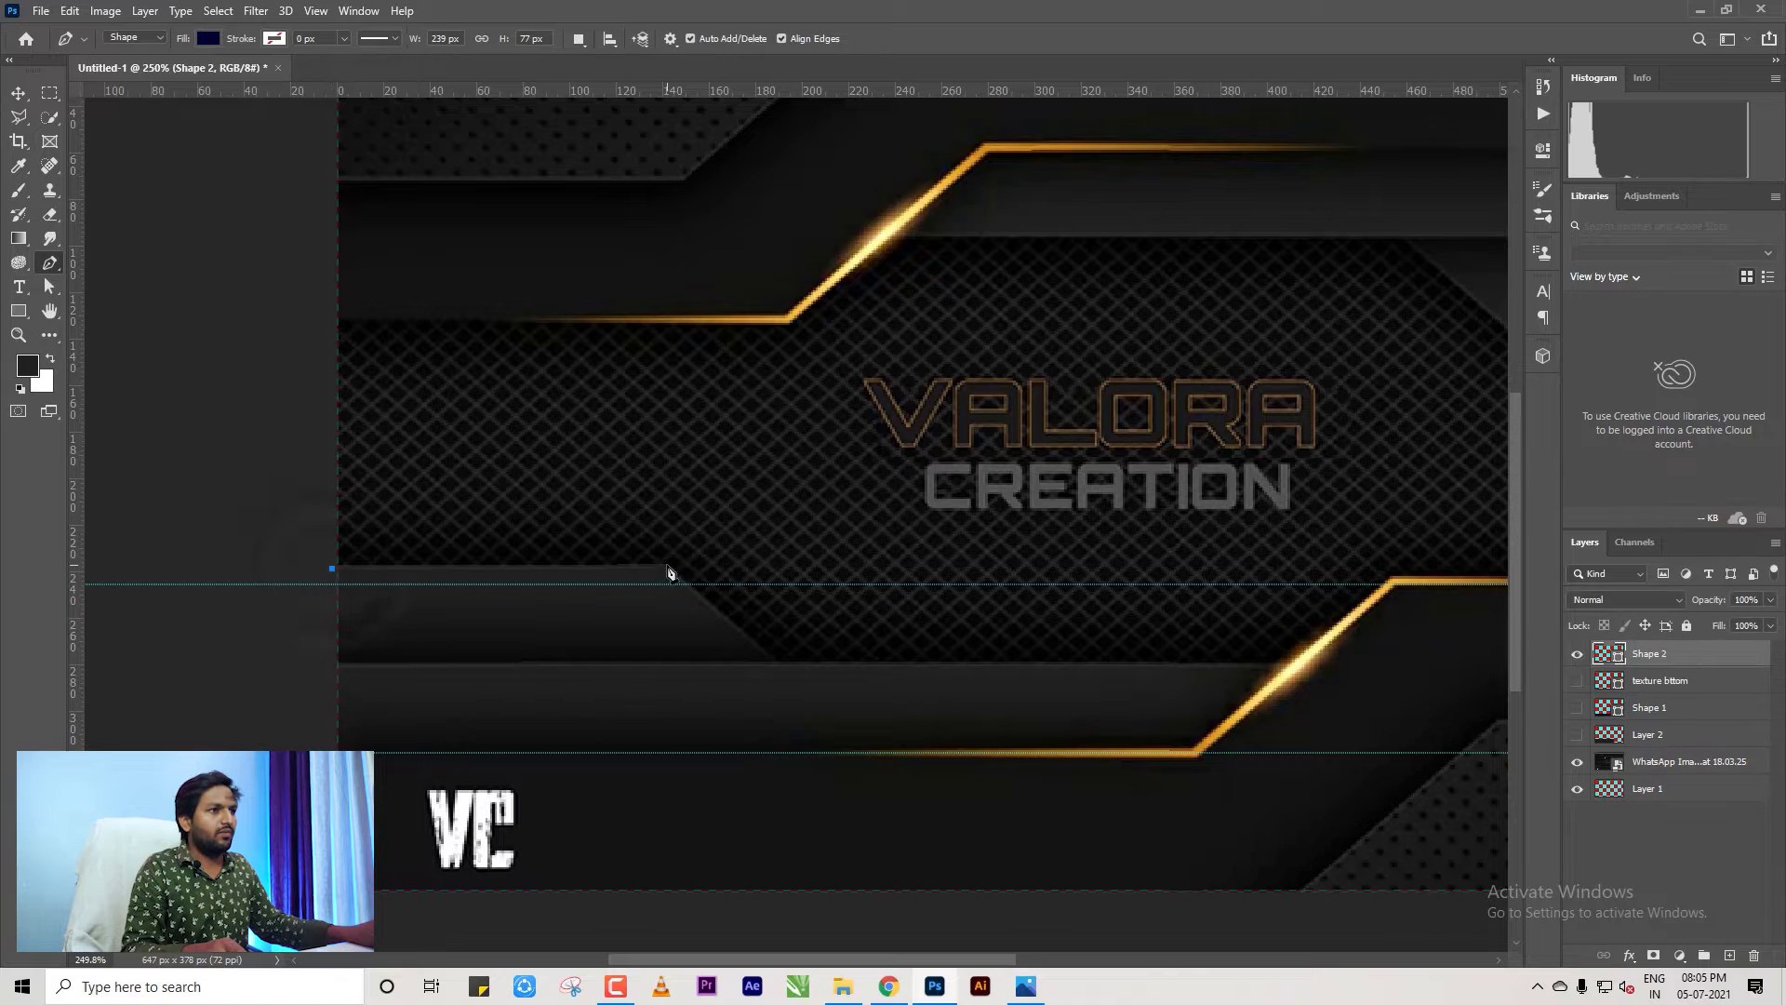
click(783, 668)
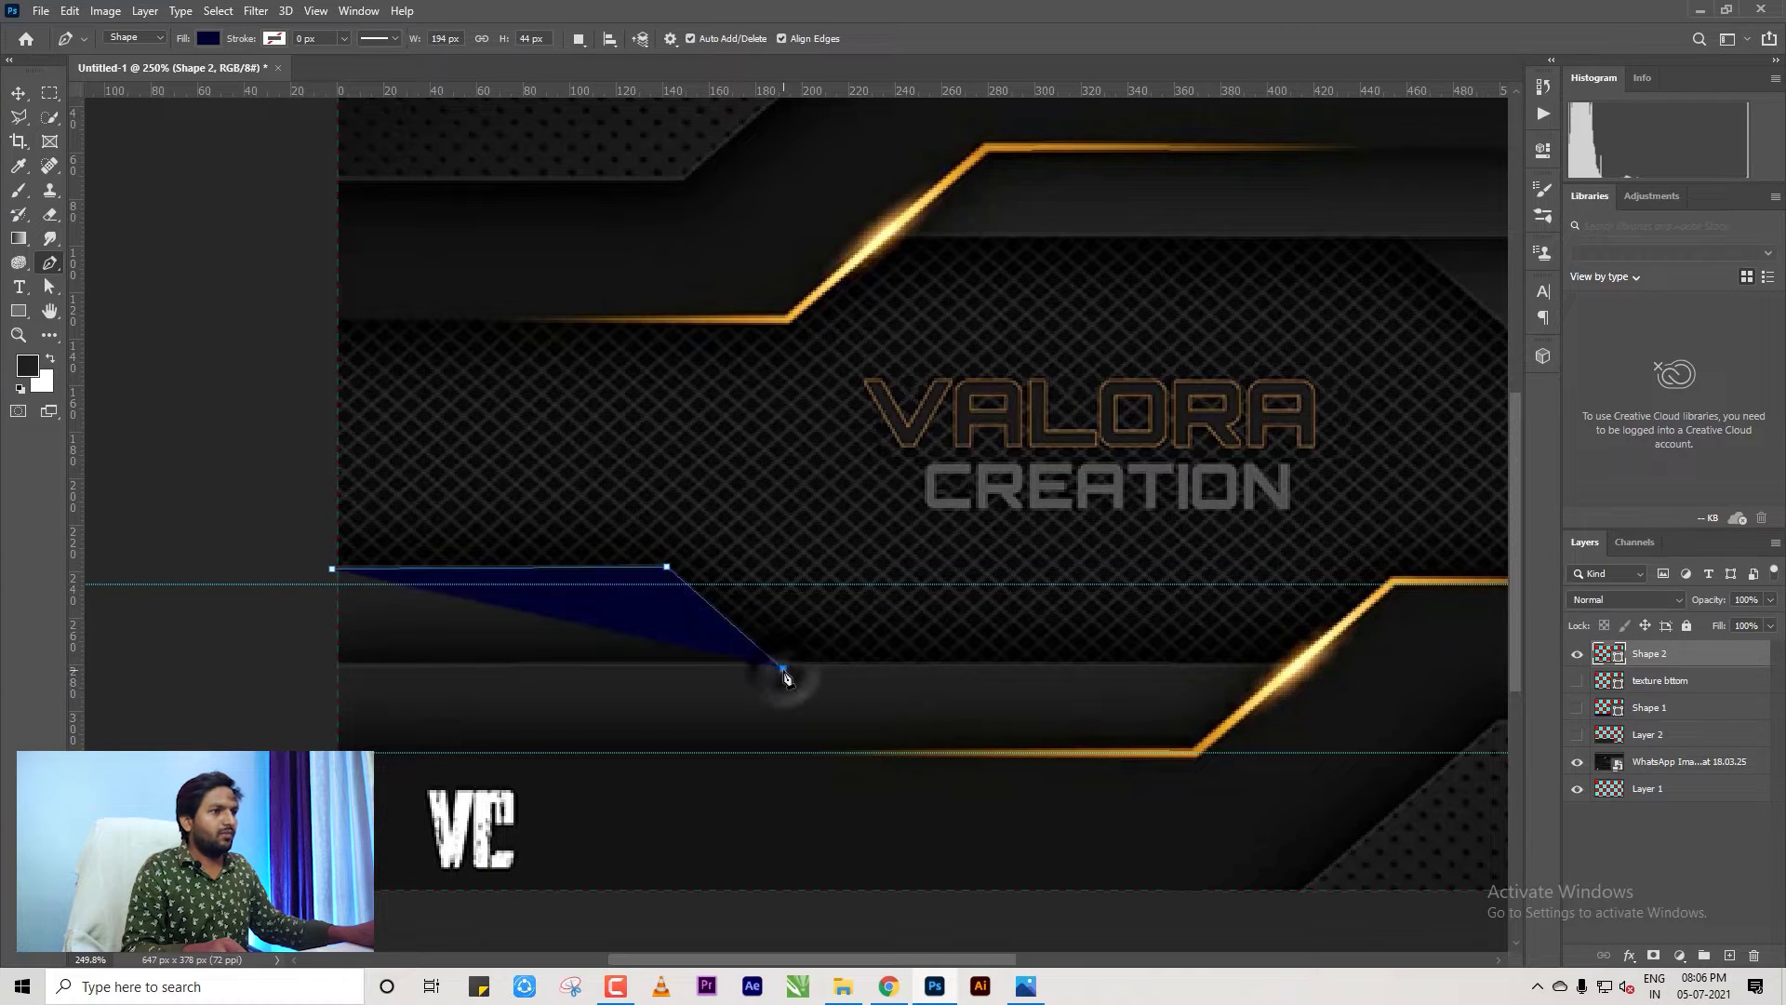
click(325, 668)
click(332, 568)
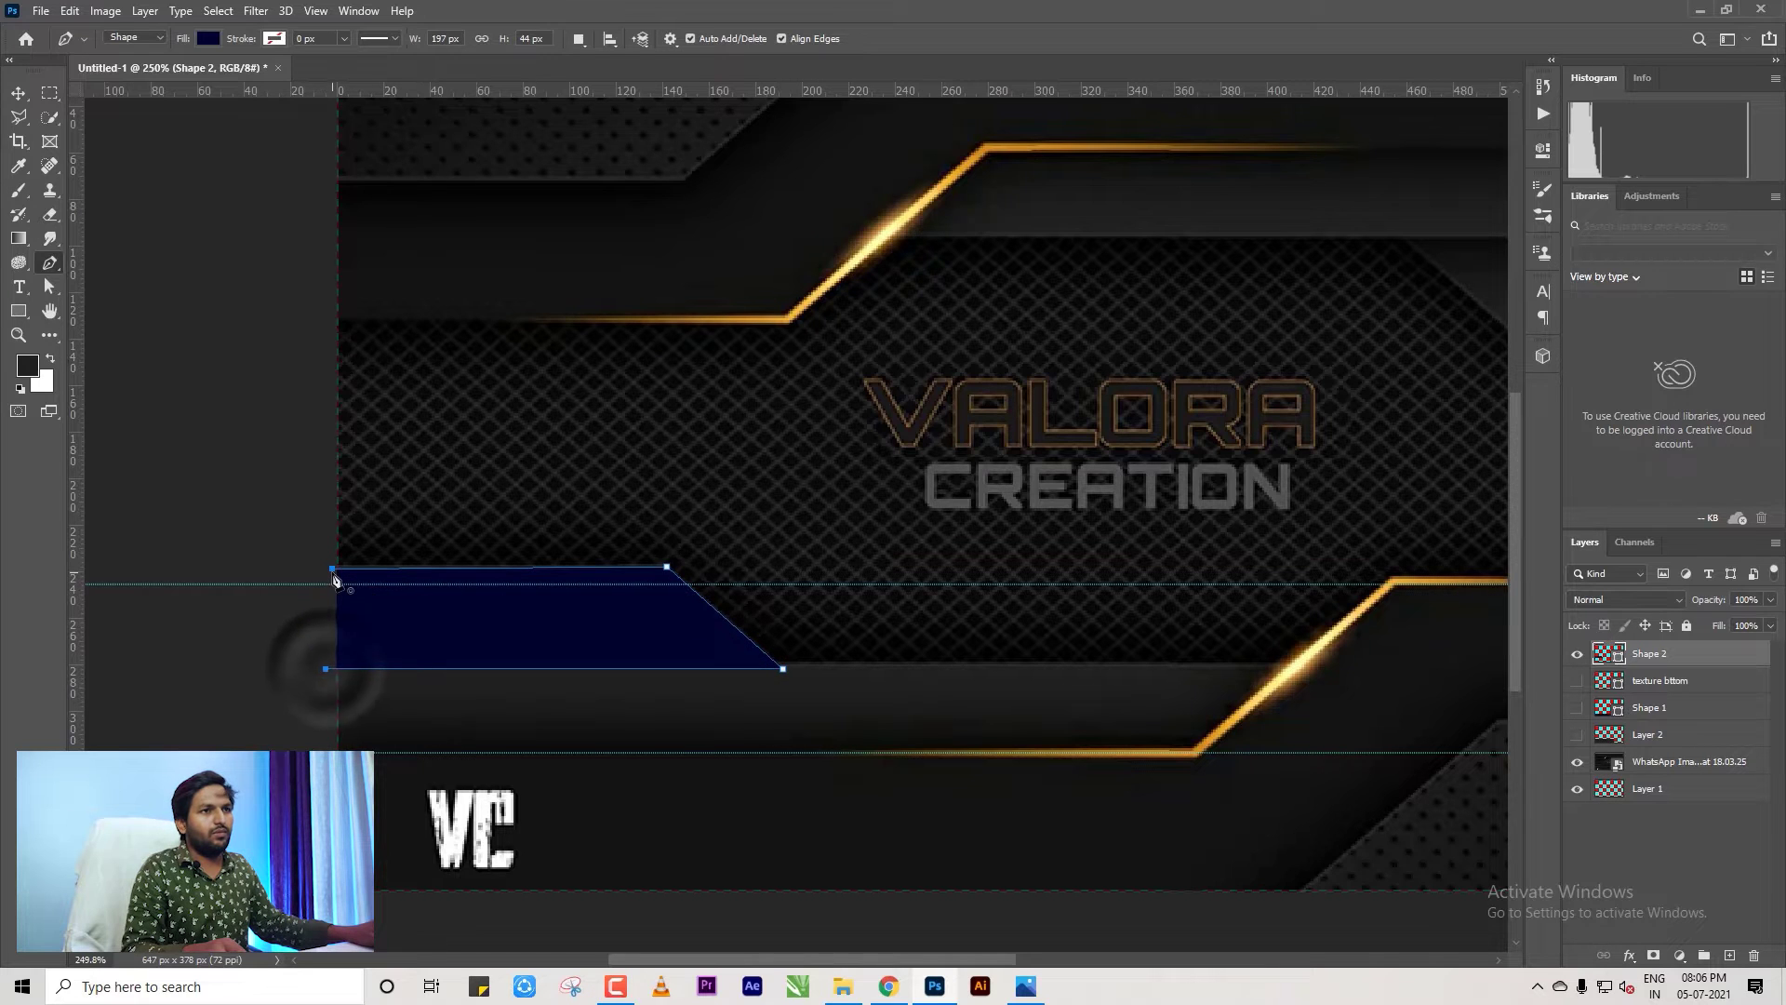
scroll(275, 539, down, 3)
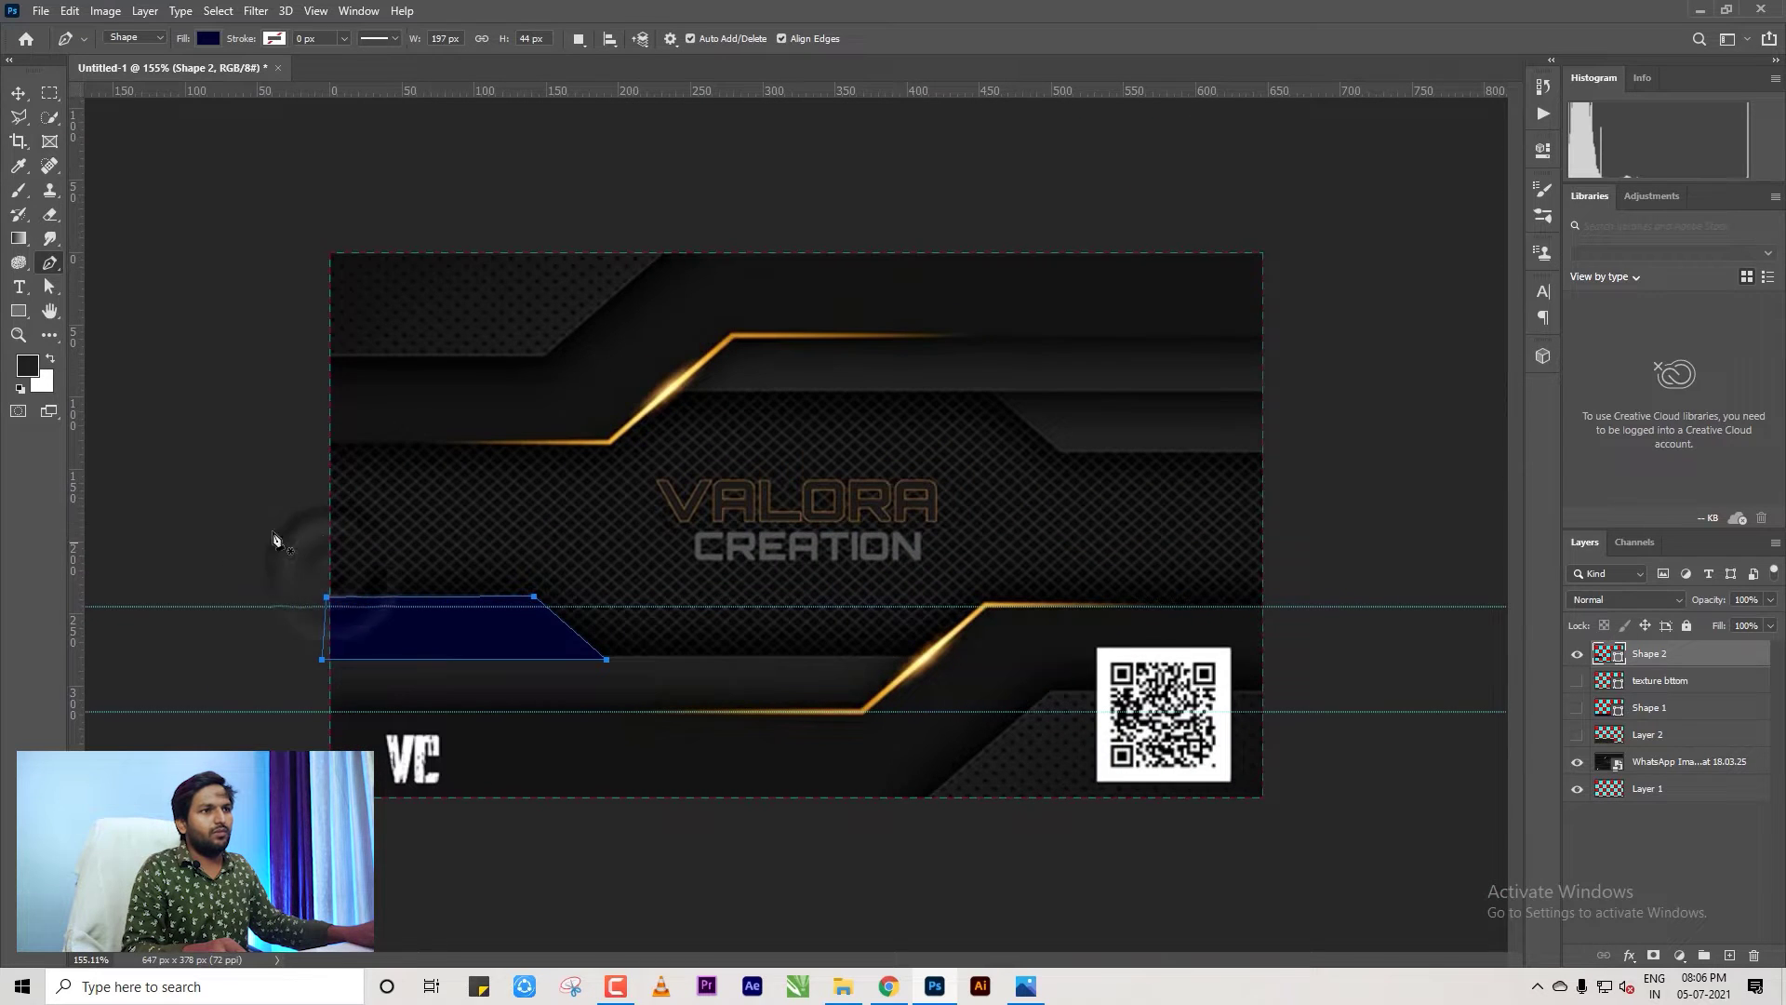
click(18, 93)
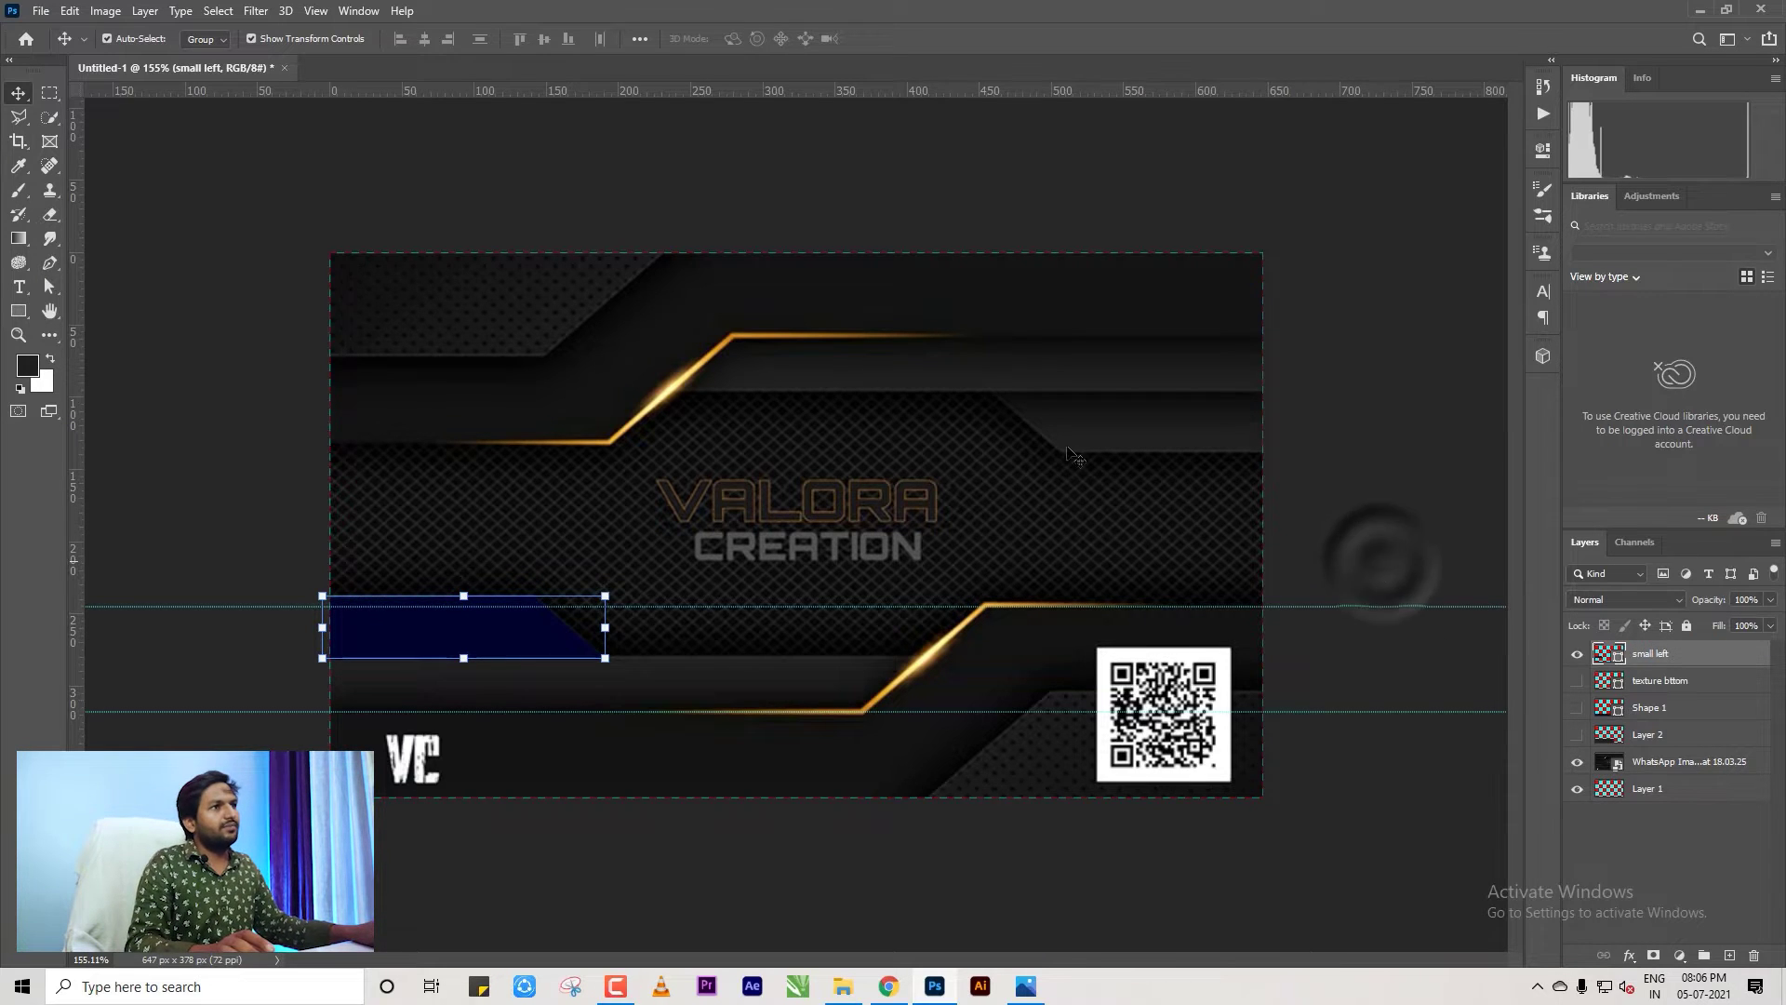
Hide the WhatsApp reference image layer.
scroll(777, 535, down, 2)
scroll(749, 539, up, 1)
click(1395, 503)
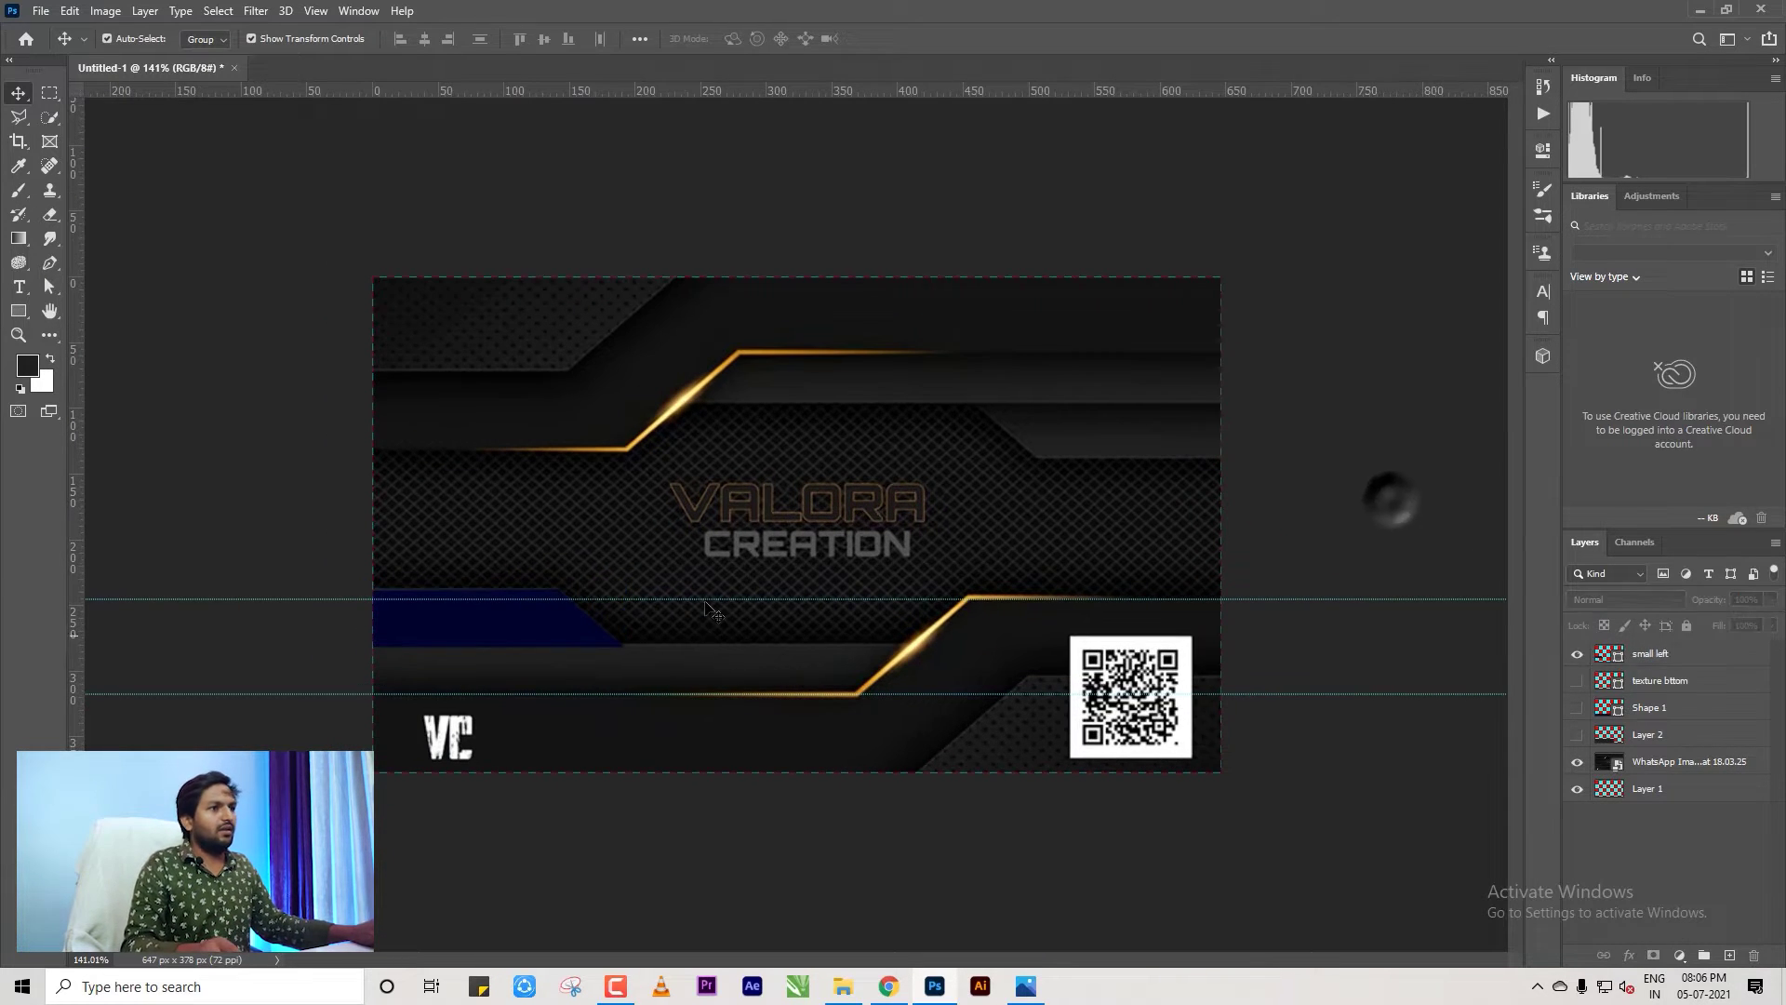
scroll(1386, 507, up, 1)
click(1023, 539)
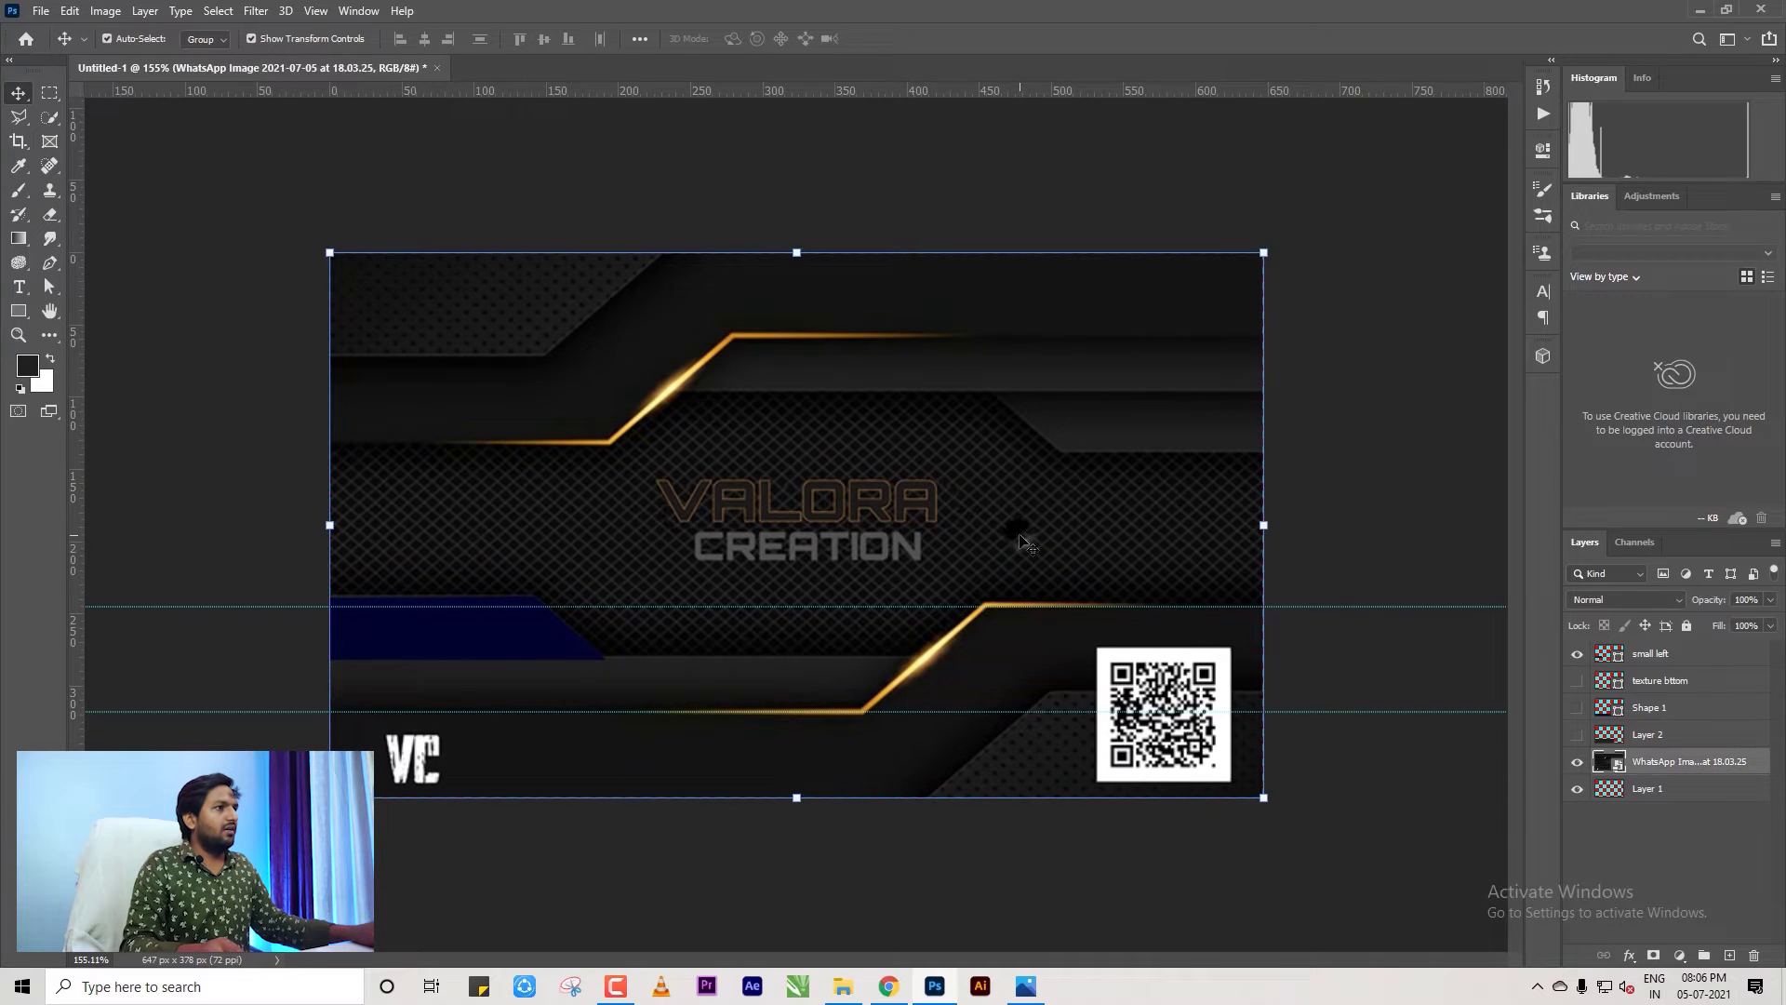
click(1395, 499)
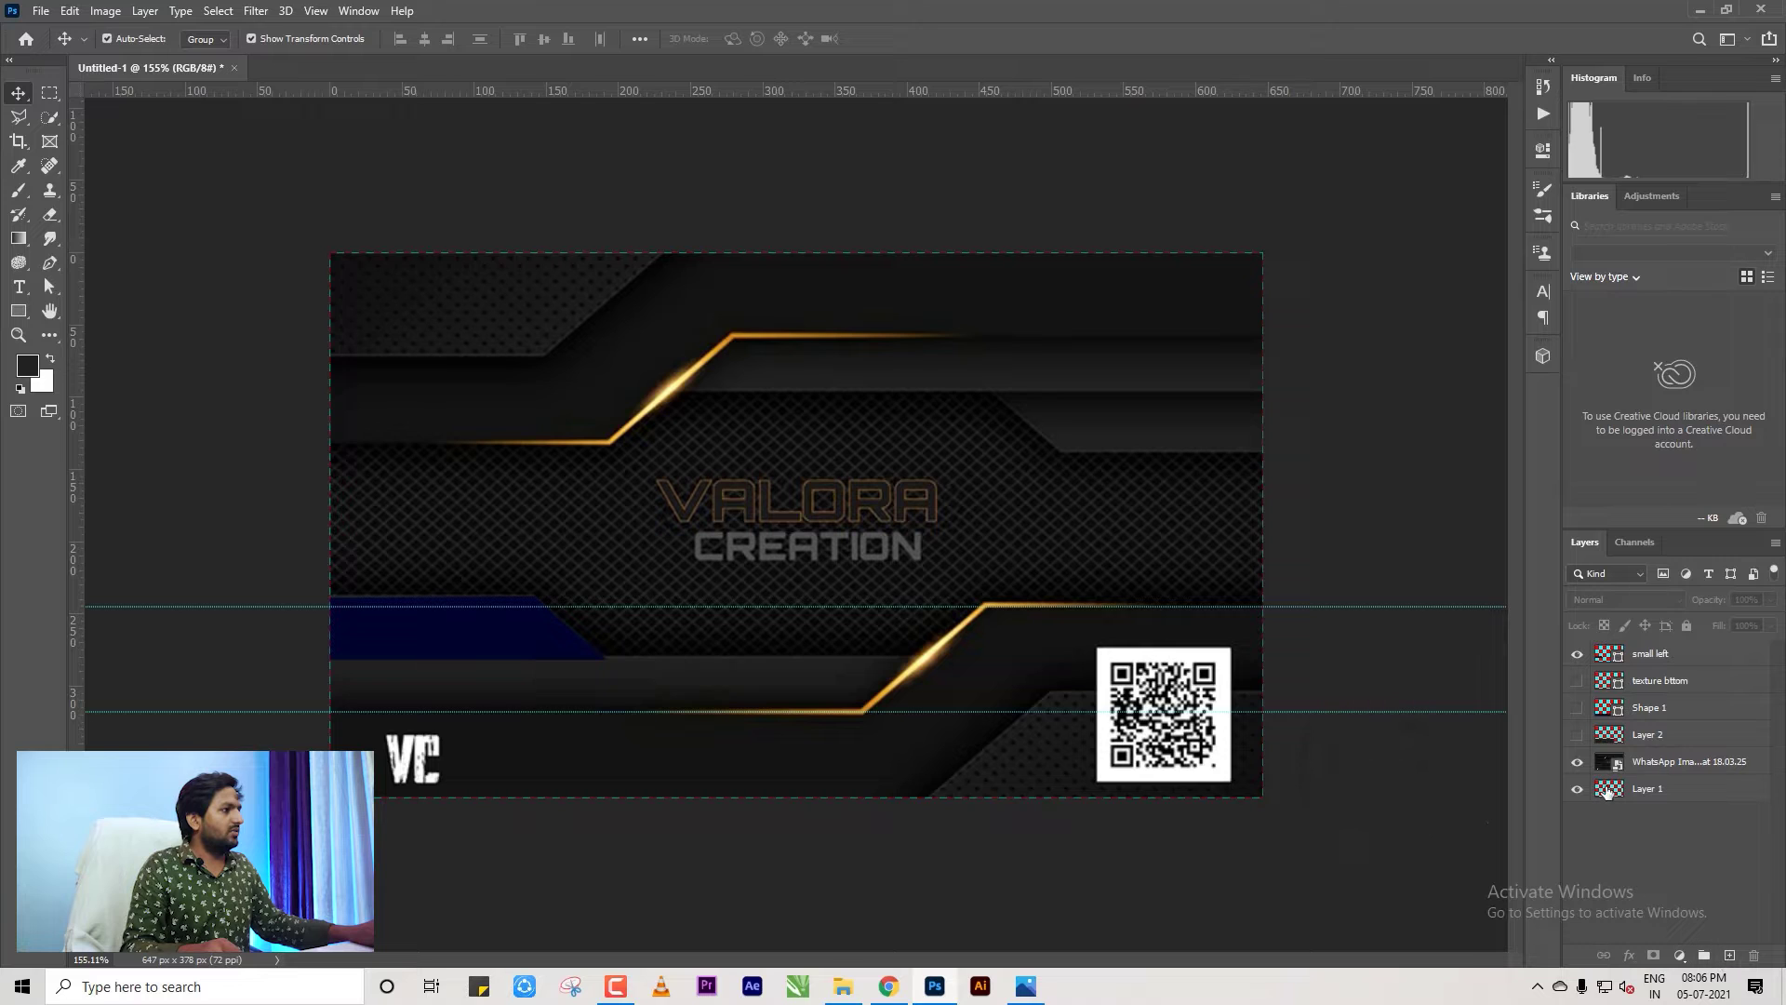
click(1576, 761)
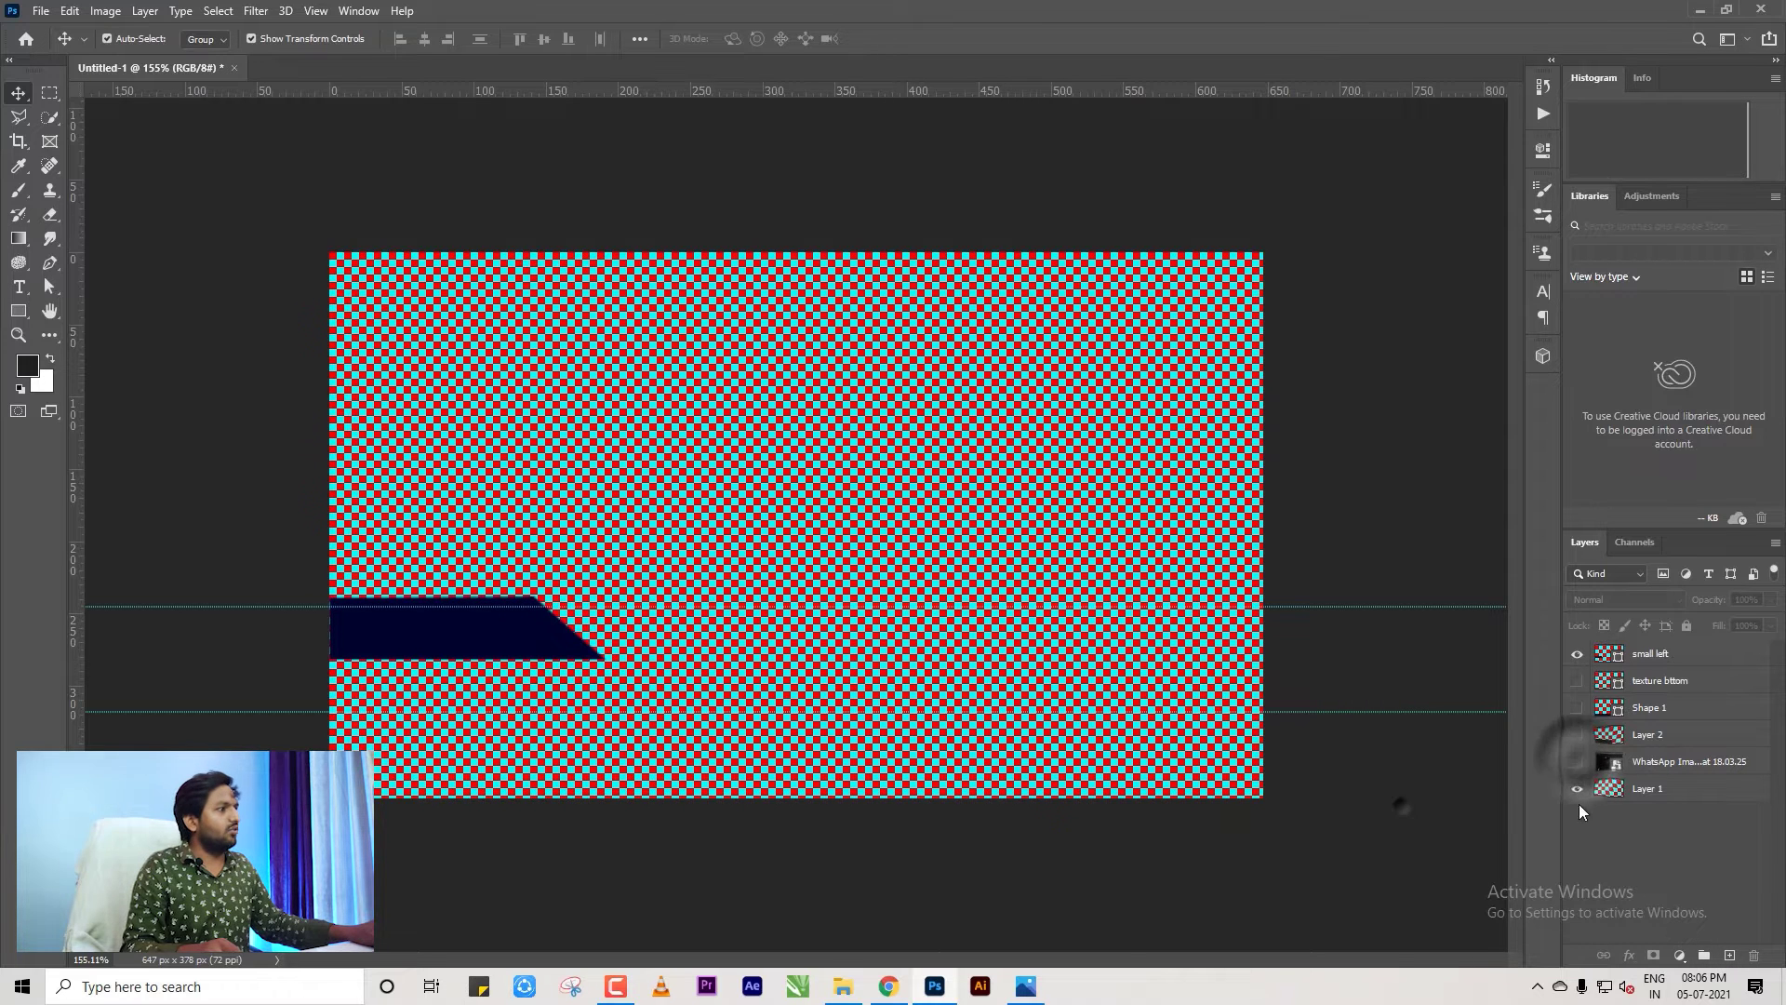
Fill Layer 1 with foreground colour #3c3535, clear the selection, and show Layer 2's dark band.
click(1646, 788)
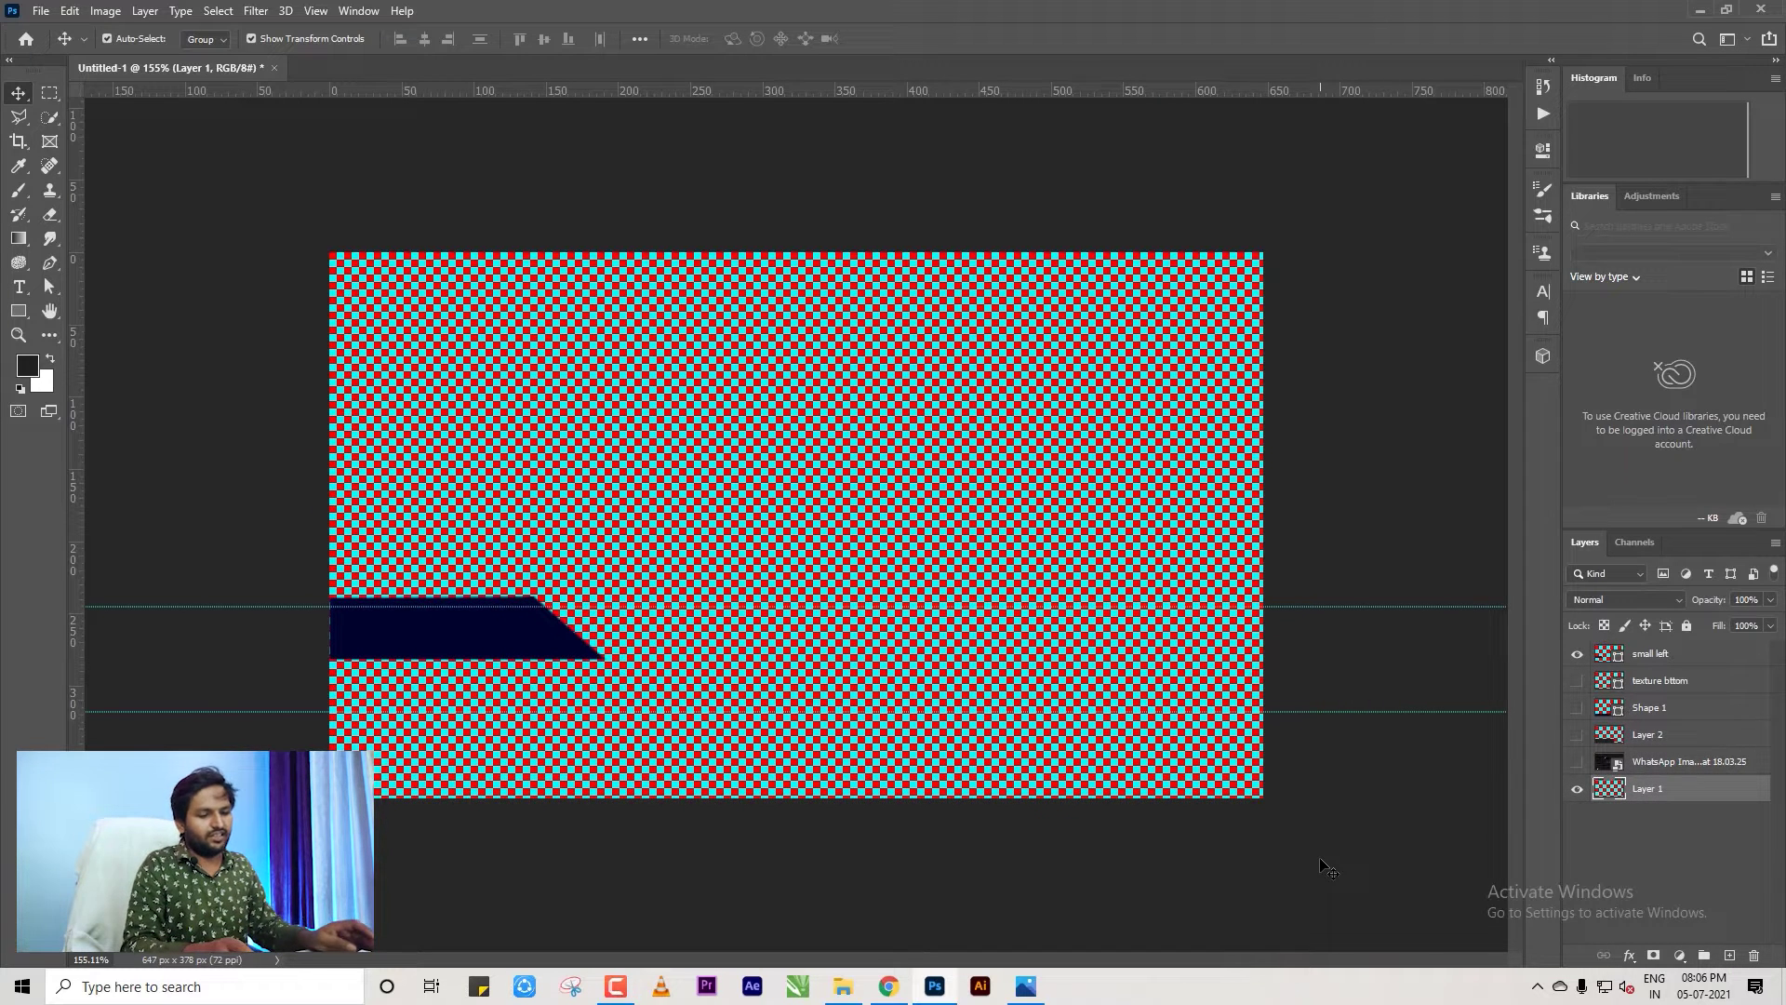
key(alt+BackSpace)
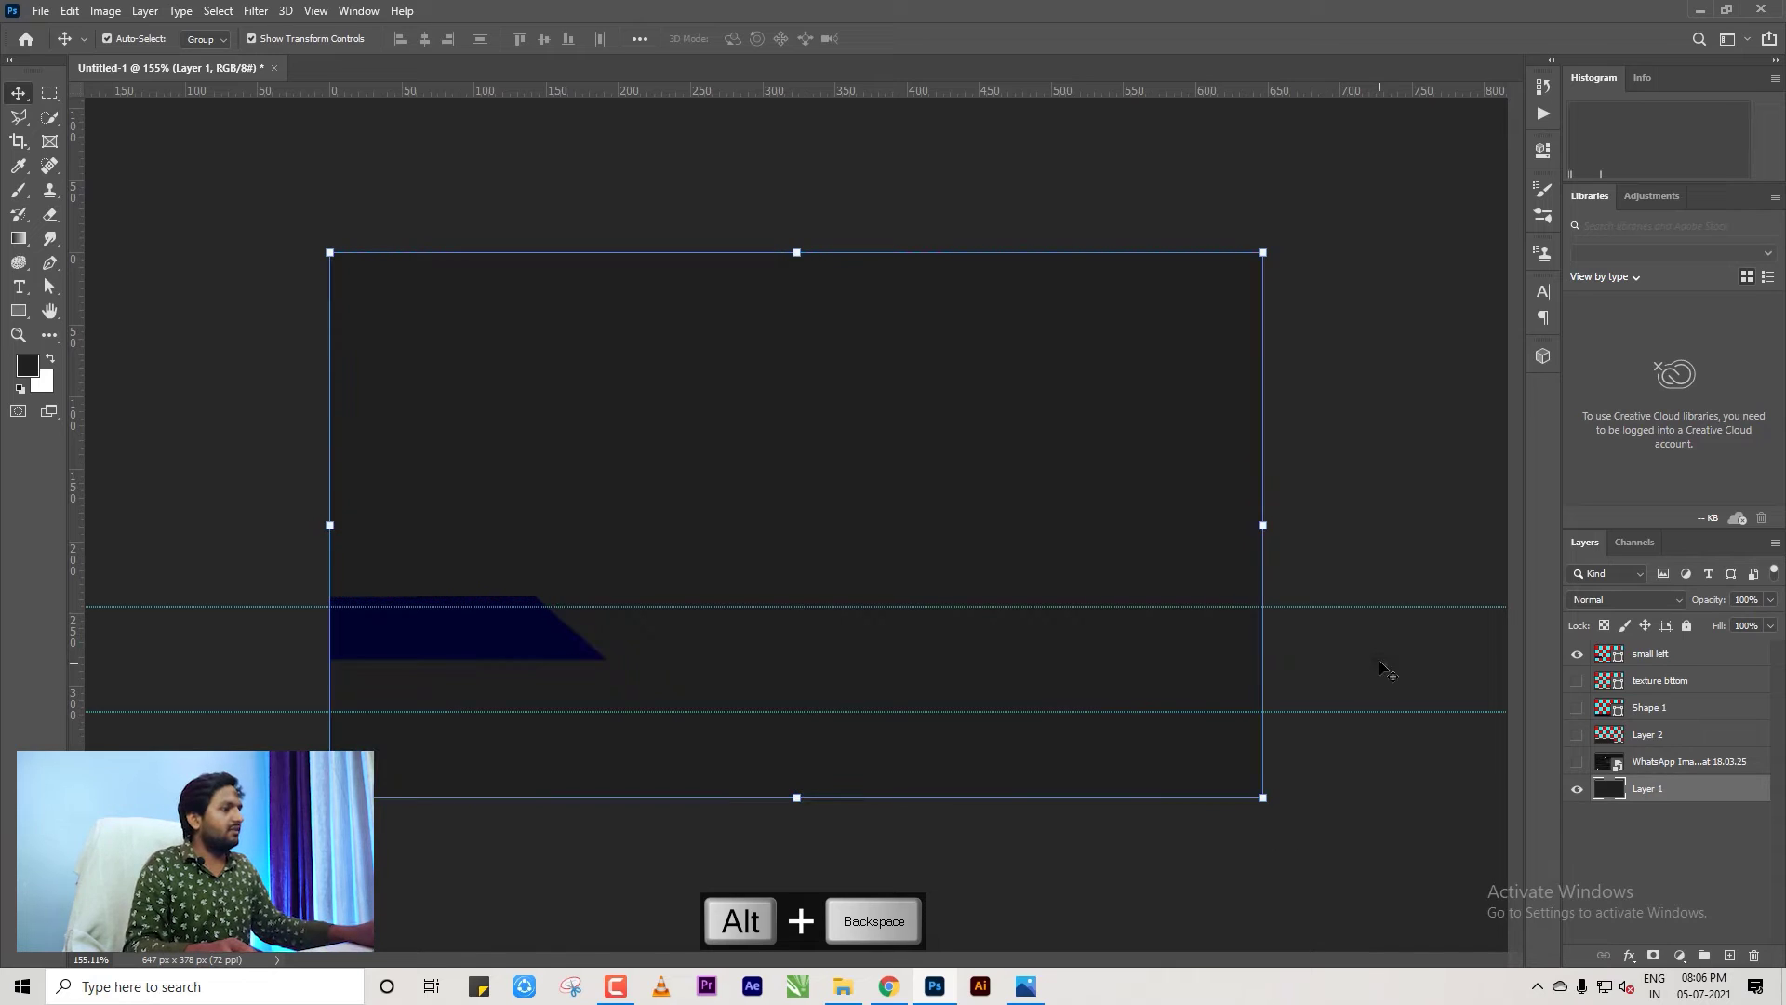
click(1375, 658)
click(1186, 682)
click(28, 365)
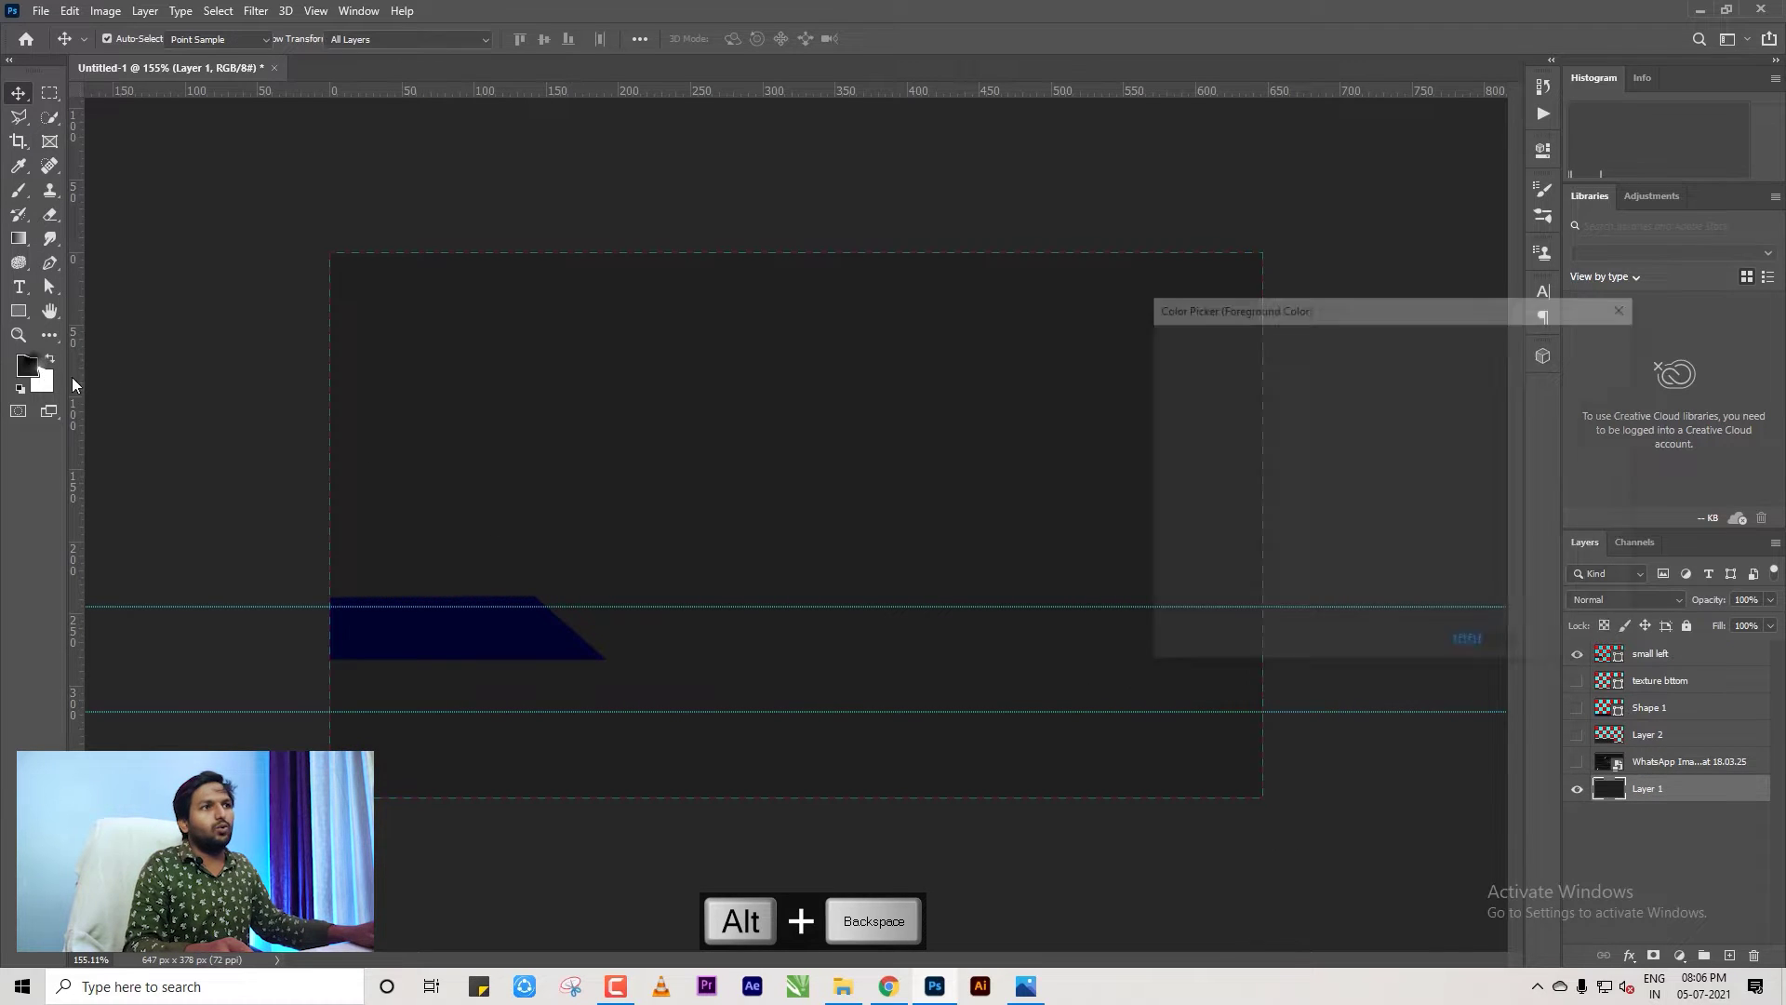
click(1182, 530)
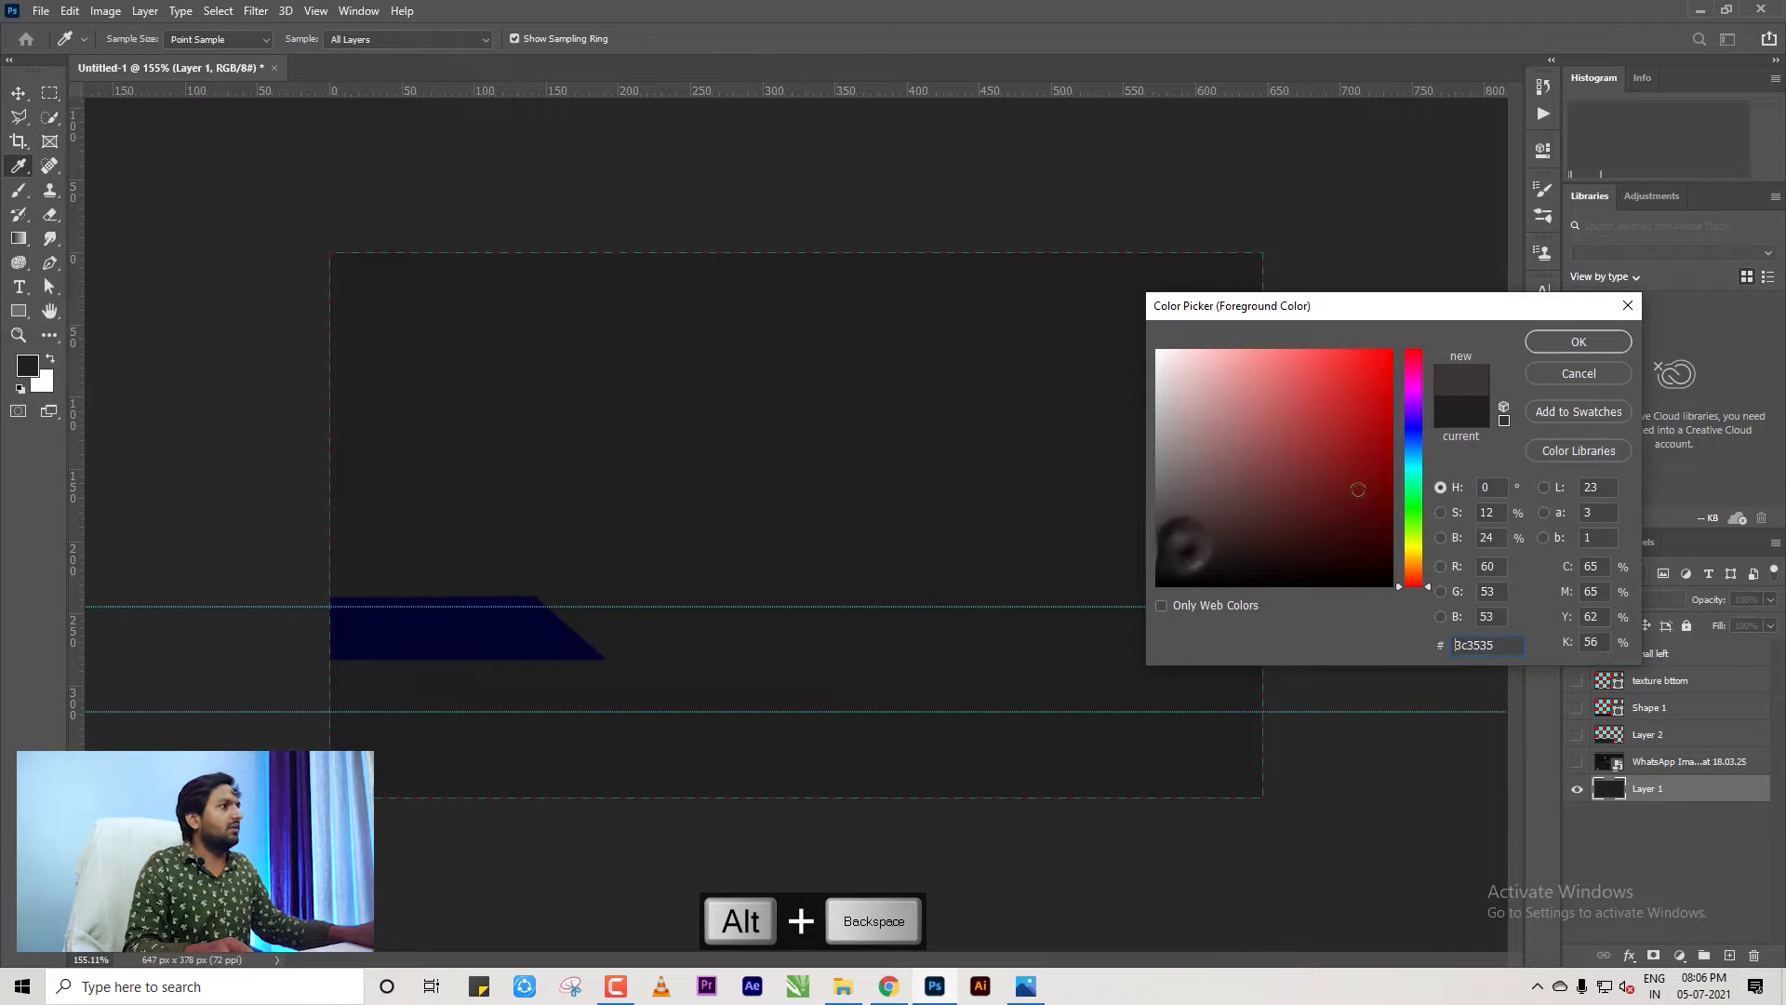
click(1550, 344)
key(alt+BackSpace)
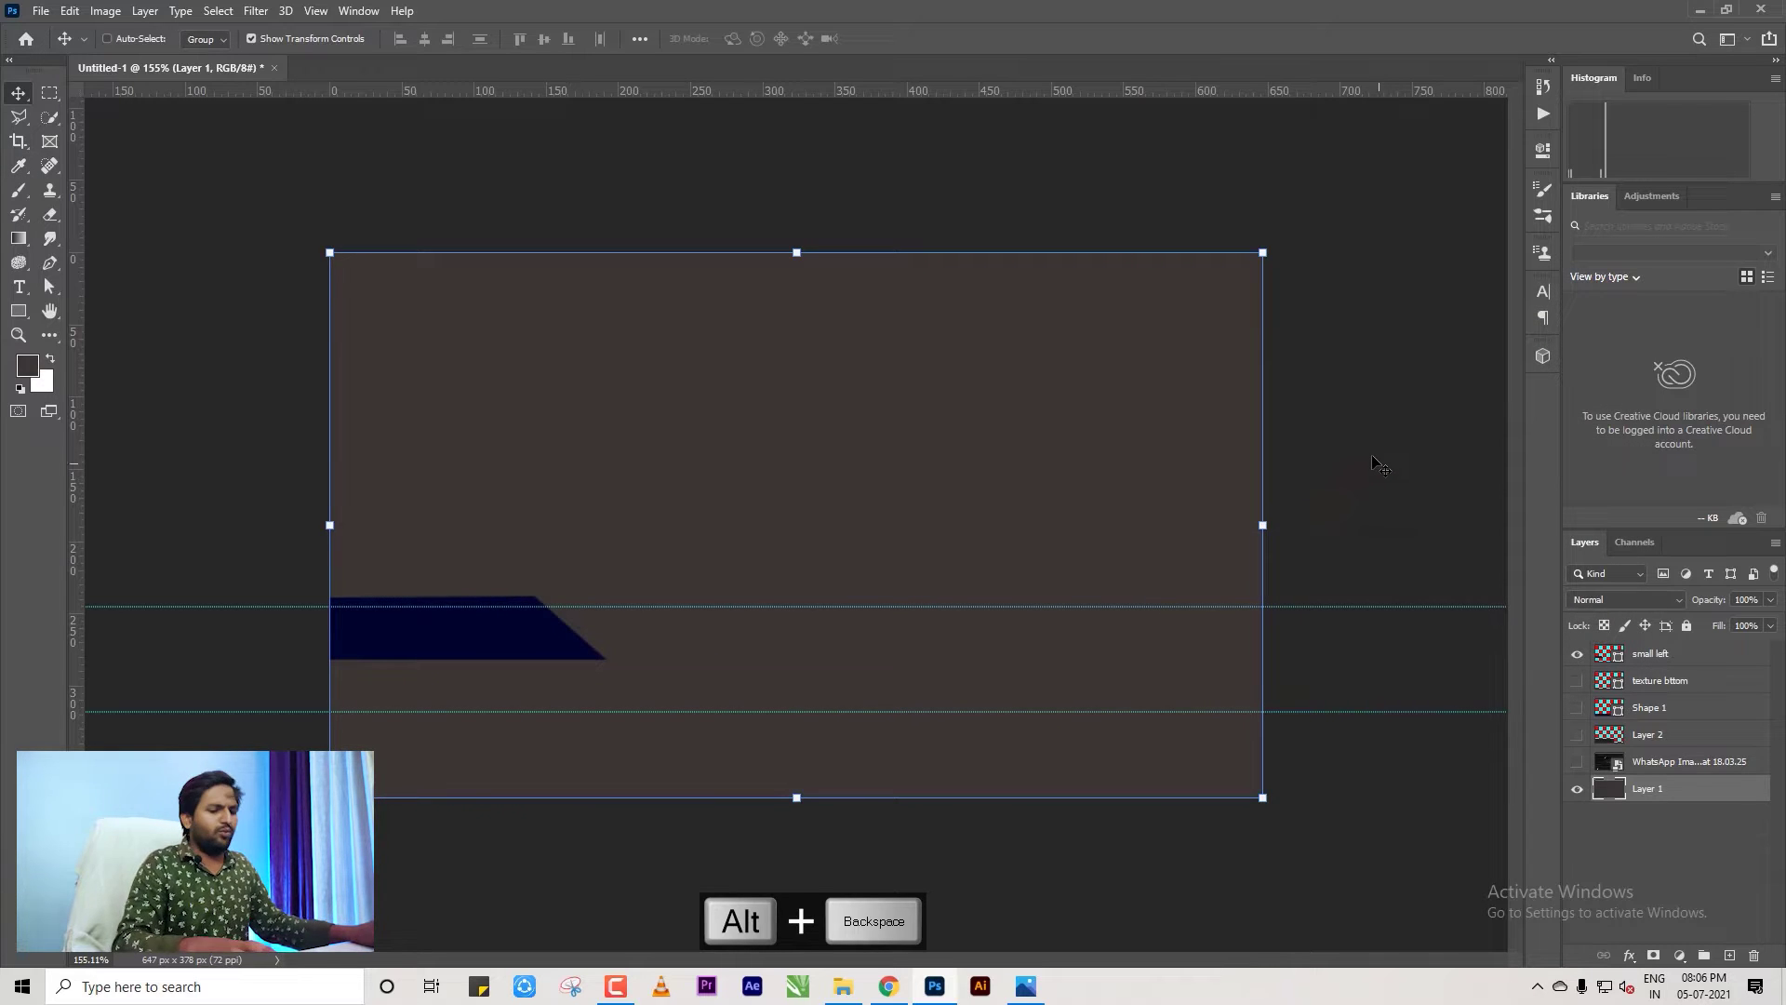
key(ctrl+d)
ctrl+click(1380, 465)
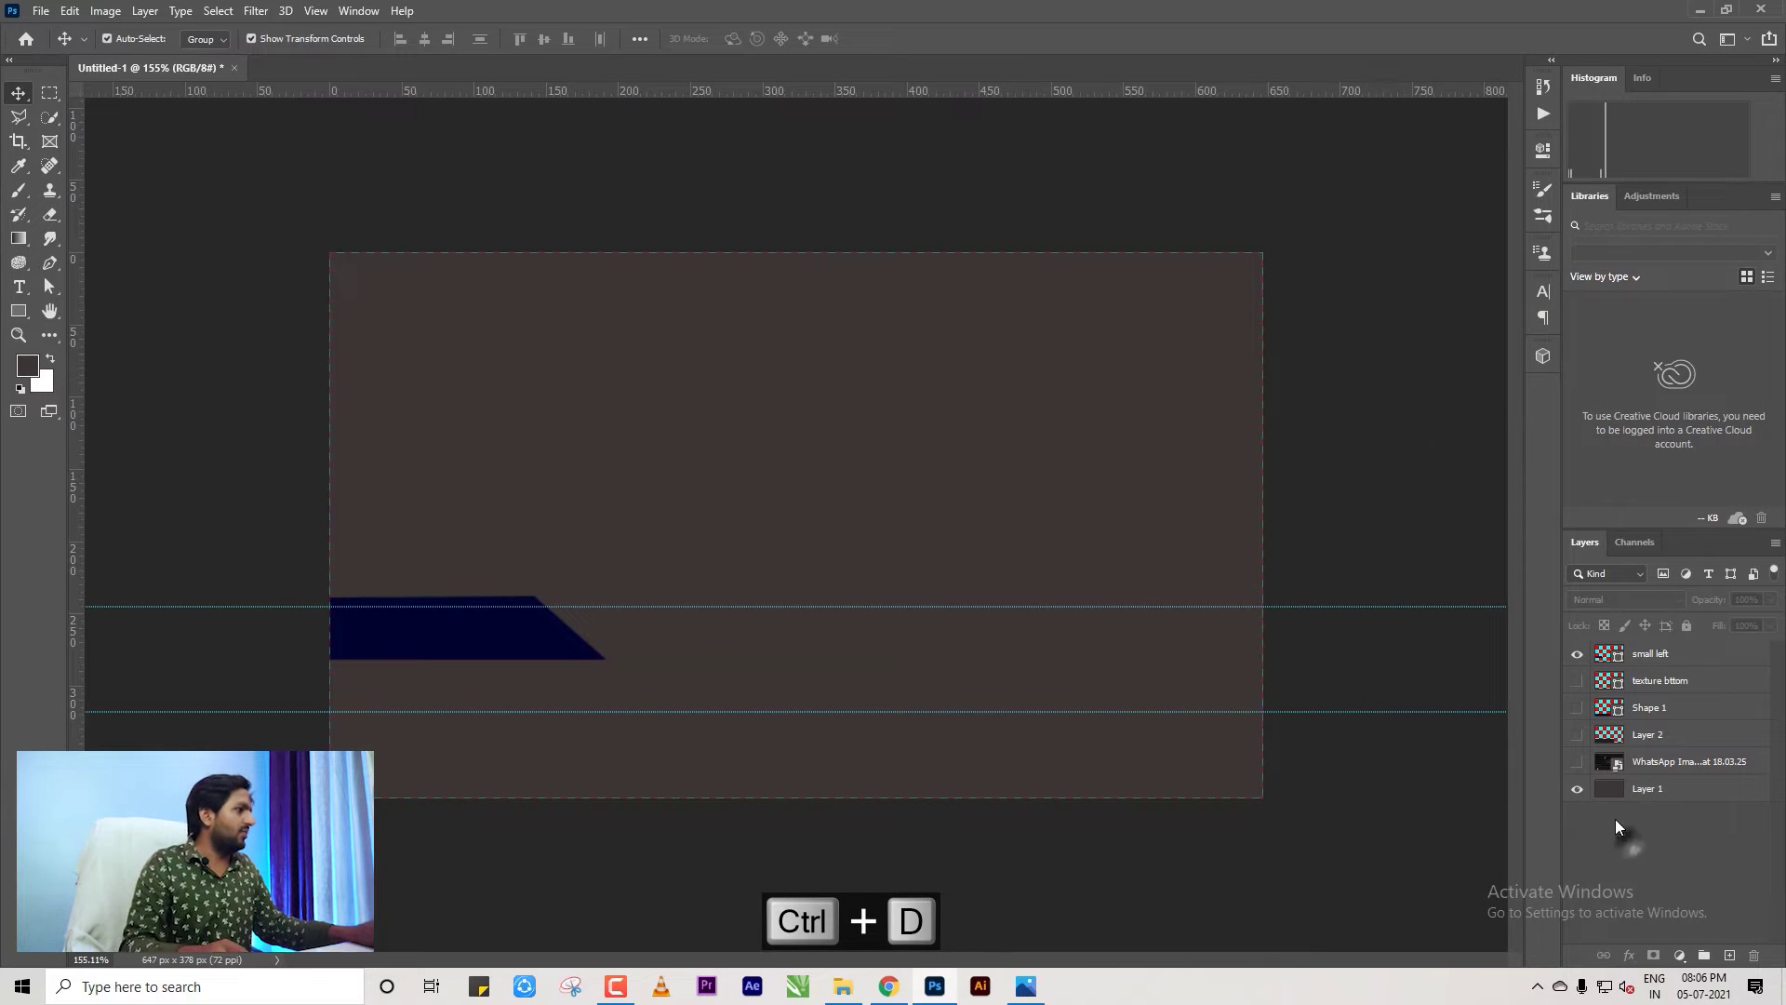
click(1576, 734)
Show Shape 1 and texture bttom, and select the texture bttom layer.
click(1576, 707)
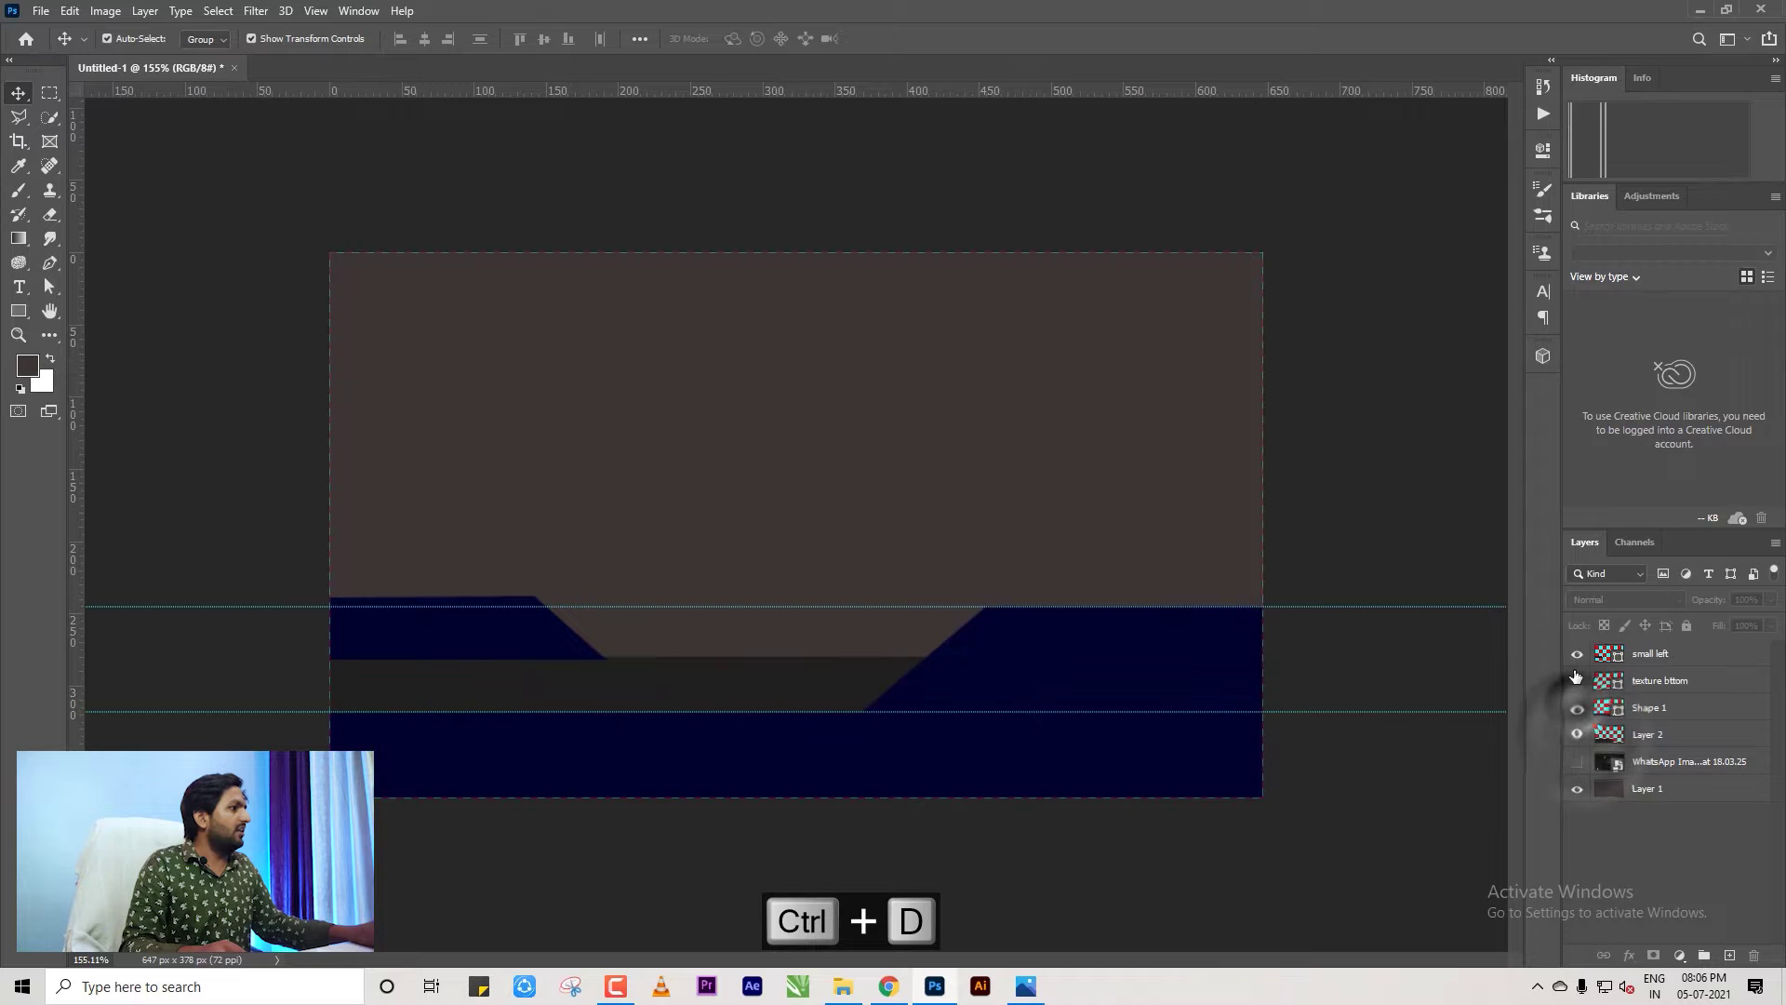
click(1577, 680)
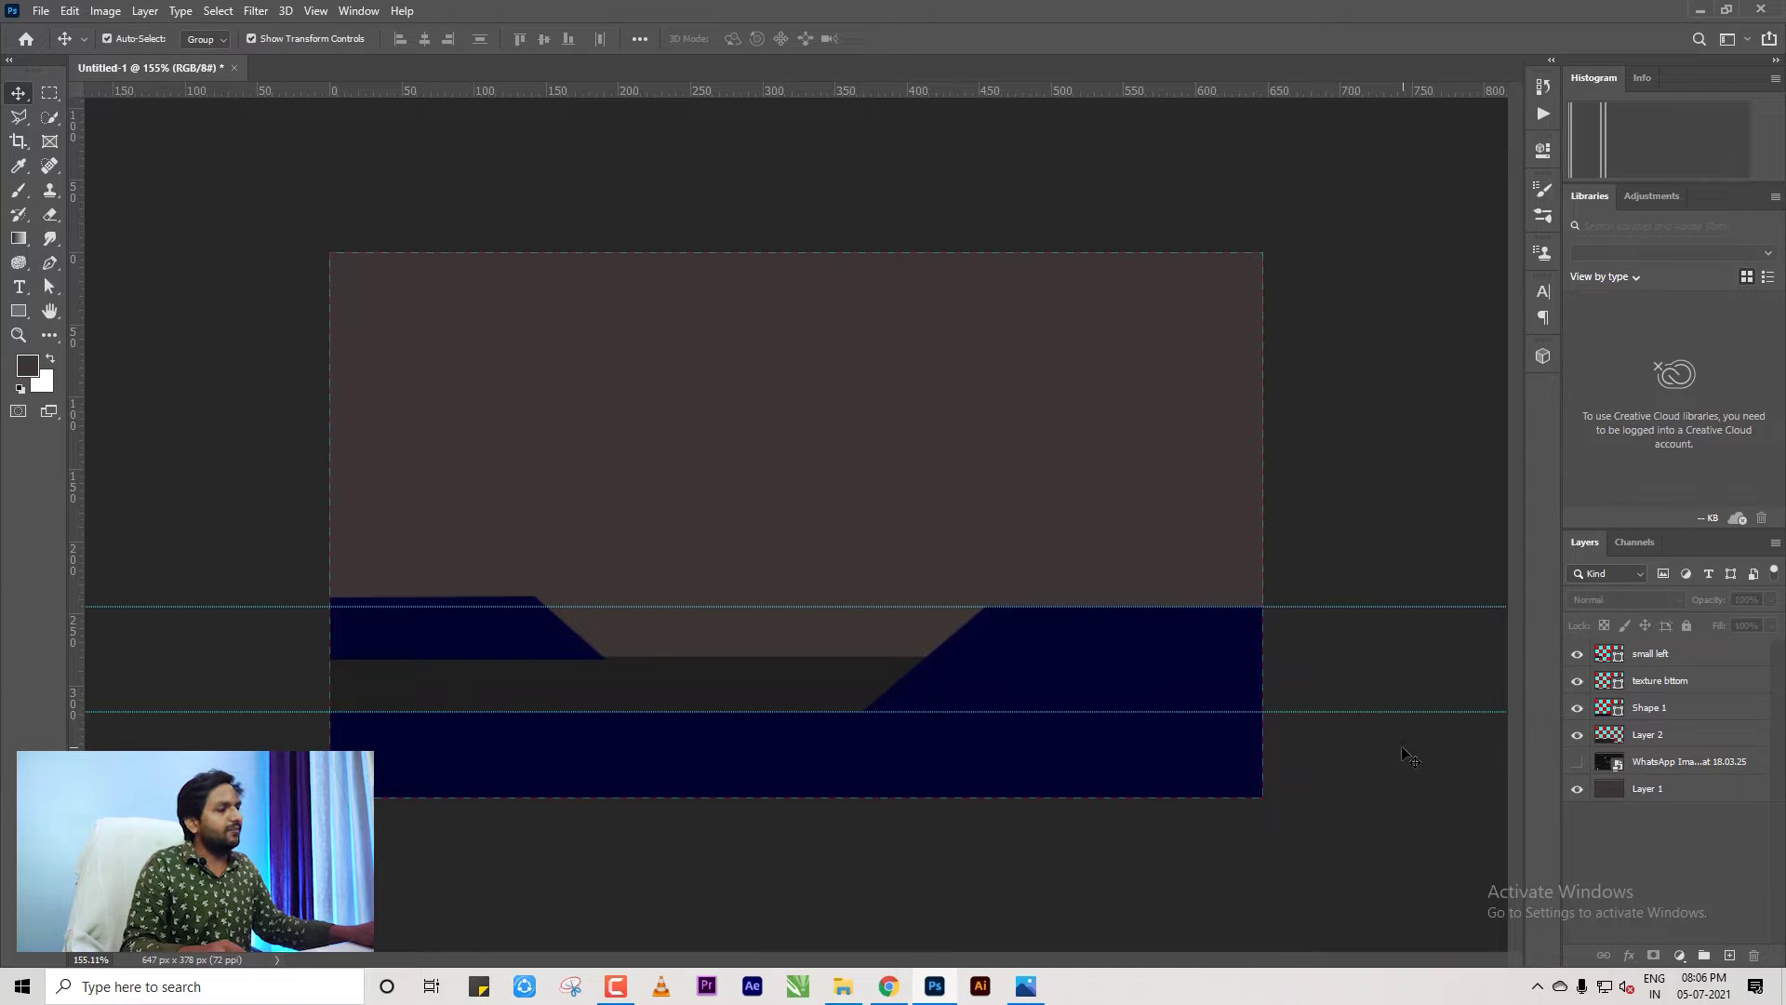
click(1062, 685)
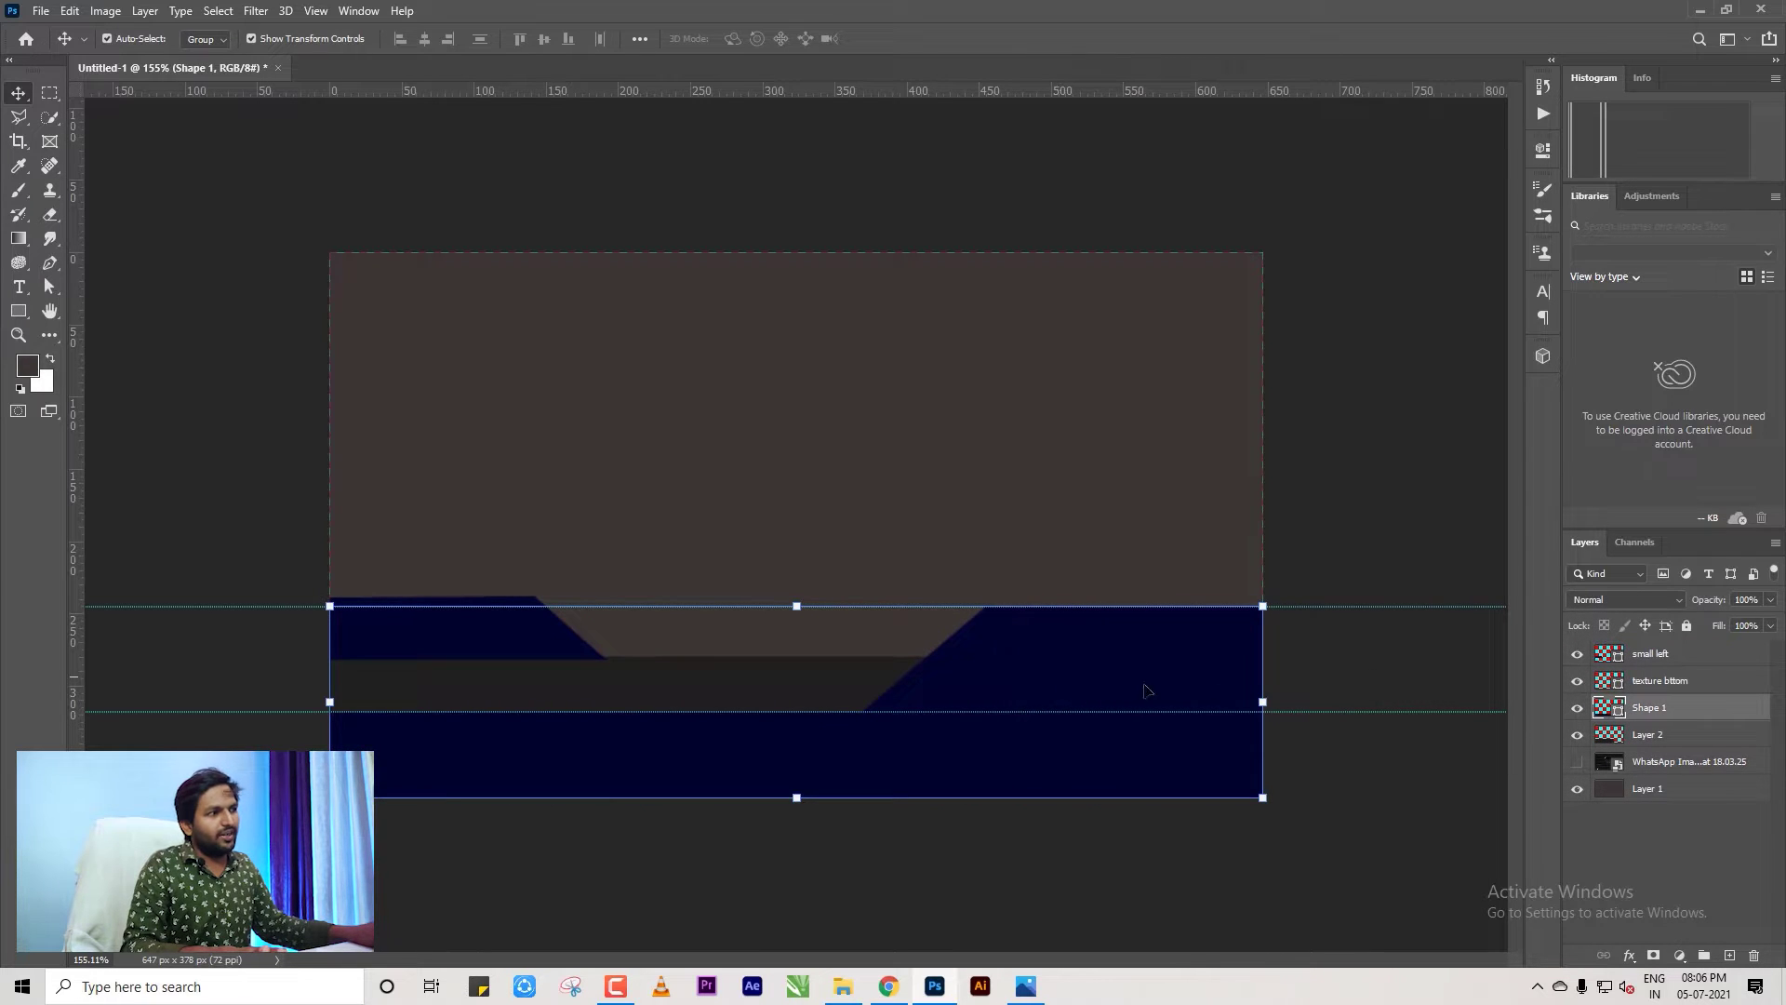
click(1375, 659)
click(1147, 687)
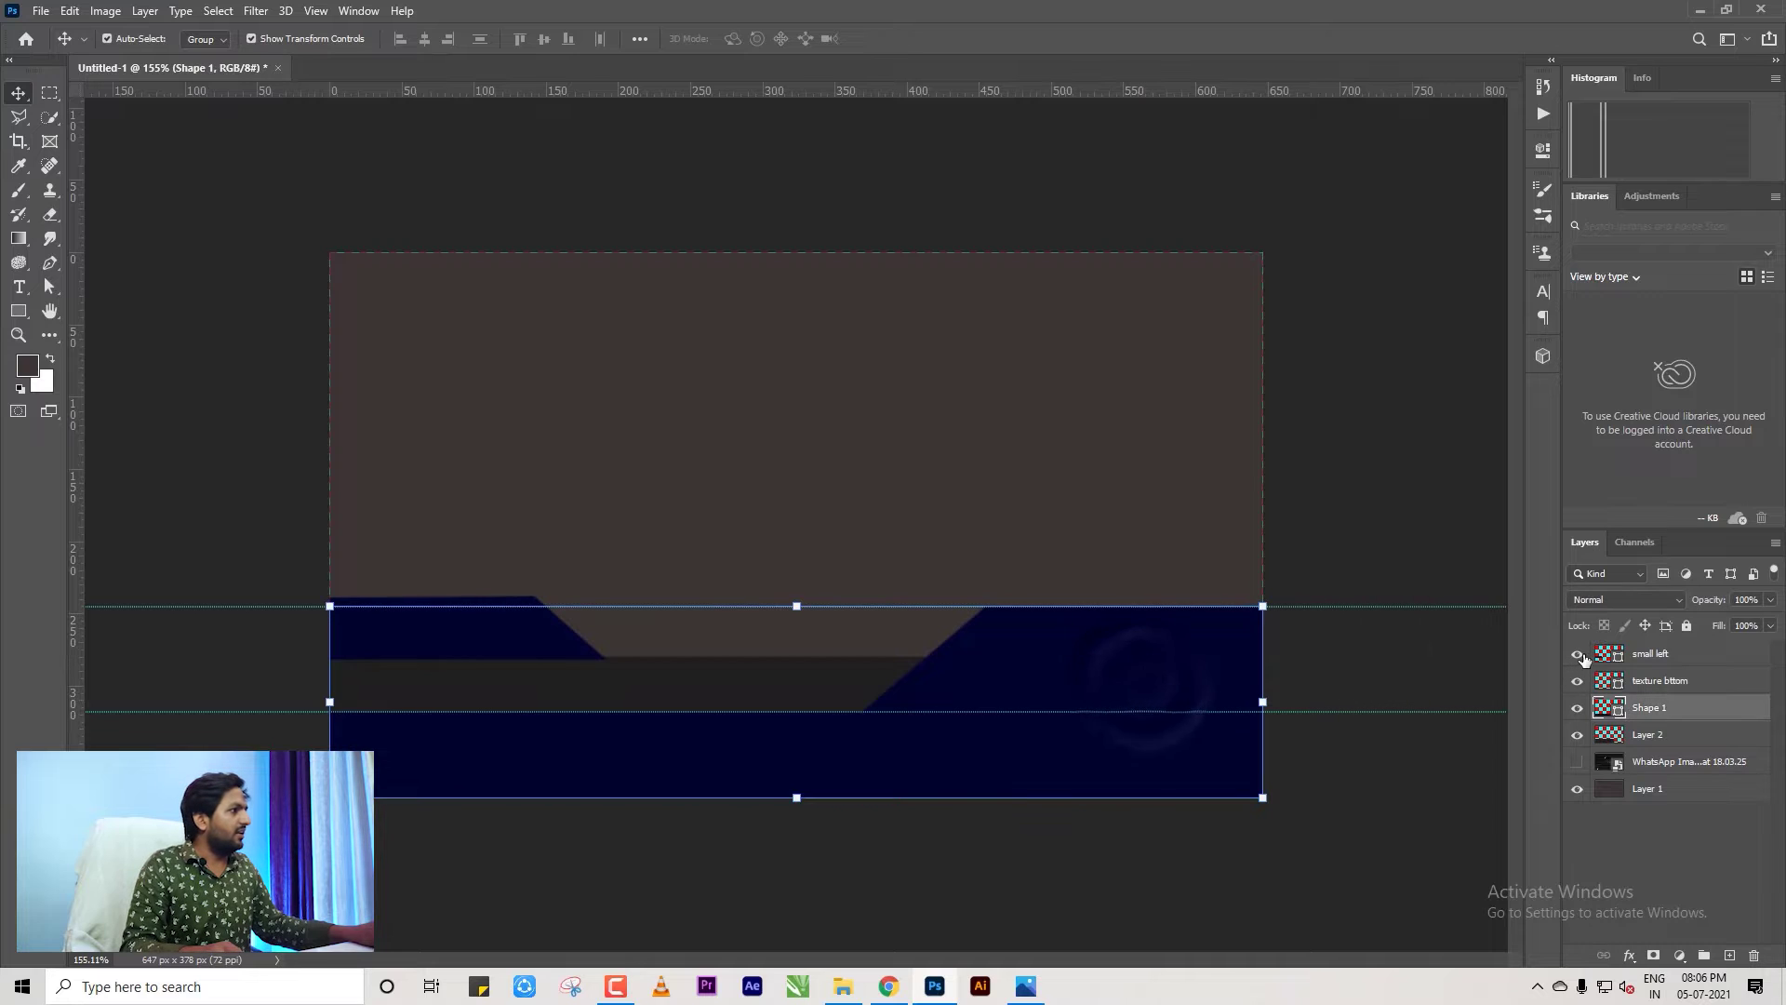
click(1651, 734)
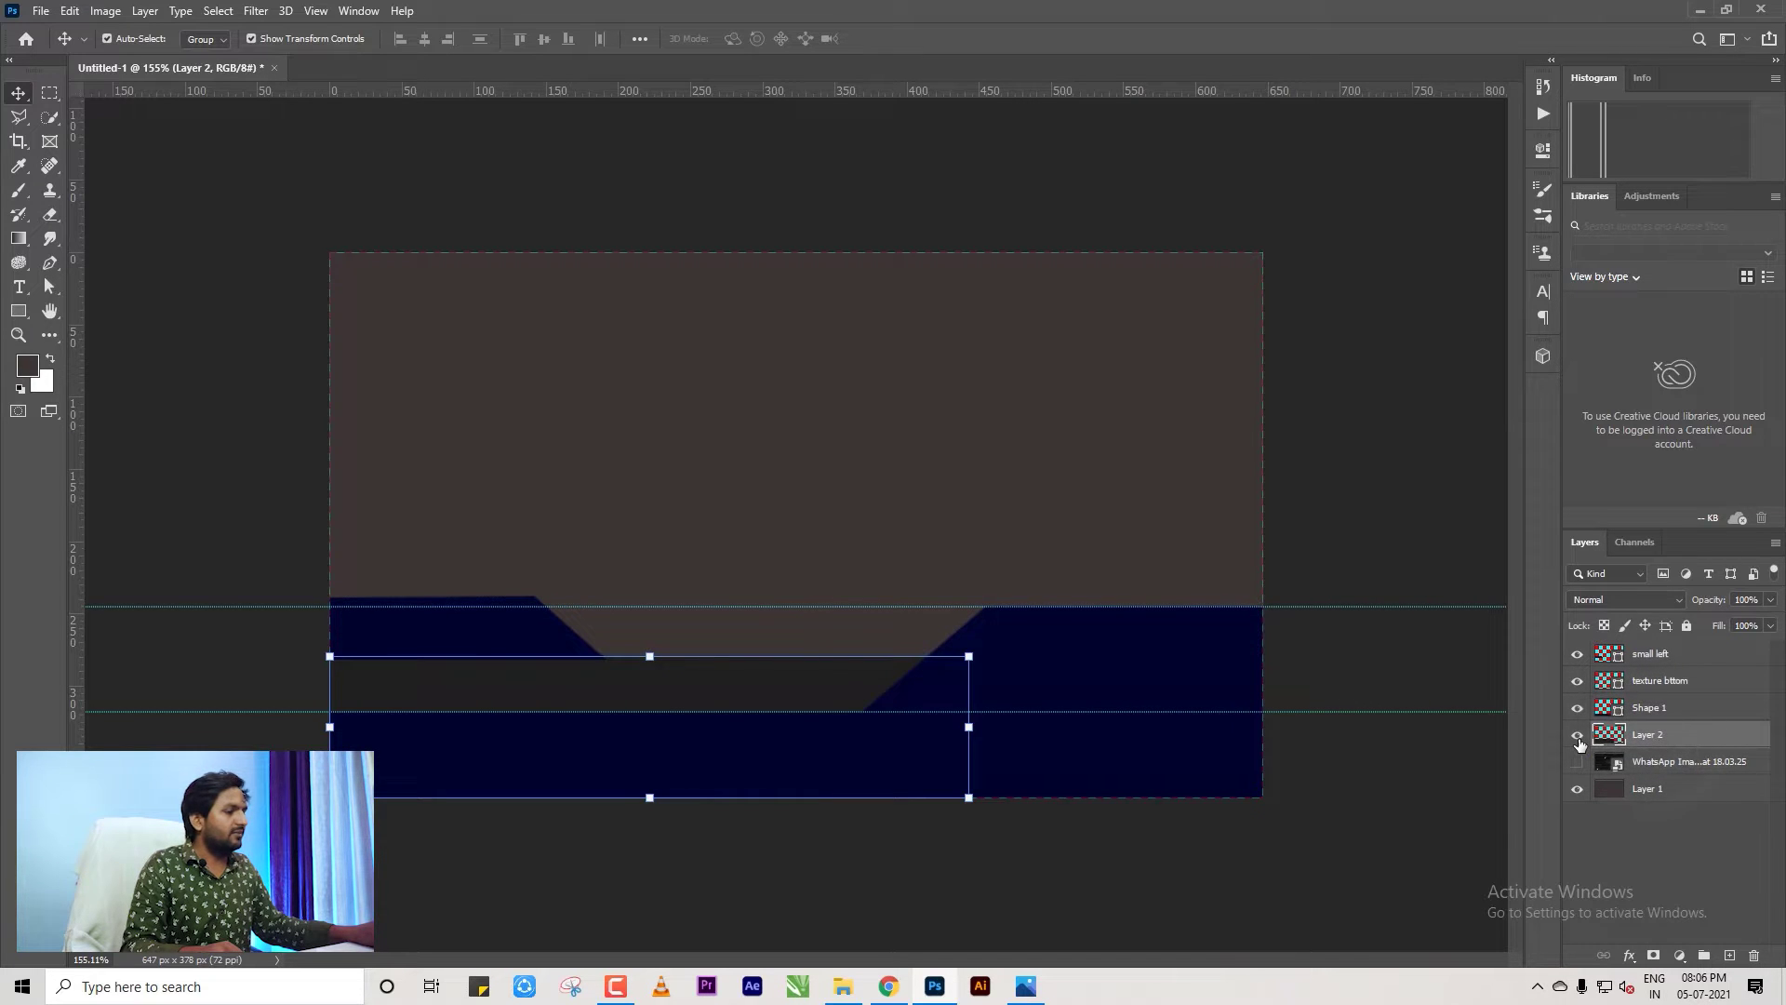
click(1455, 775)
click(1645, 685)
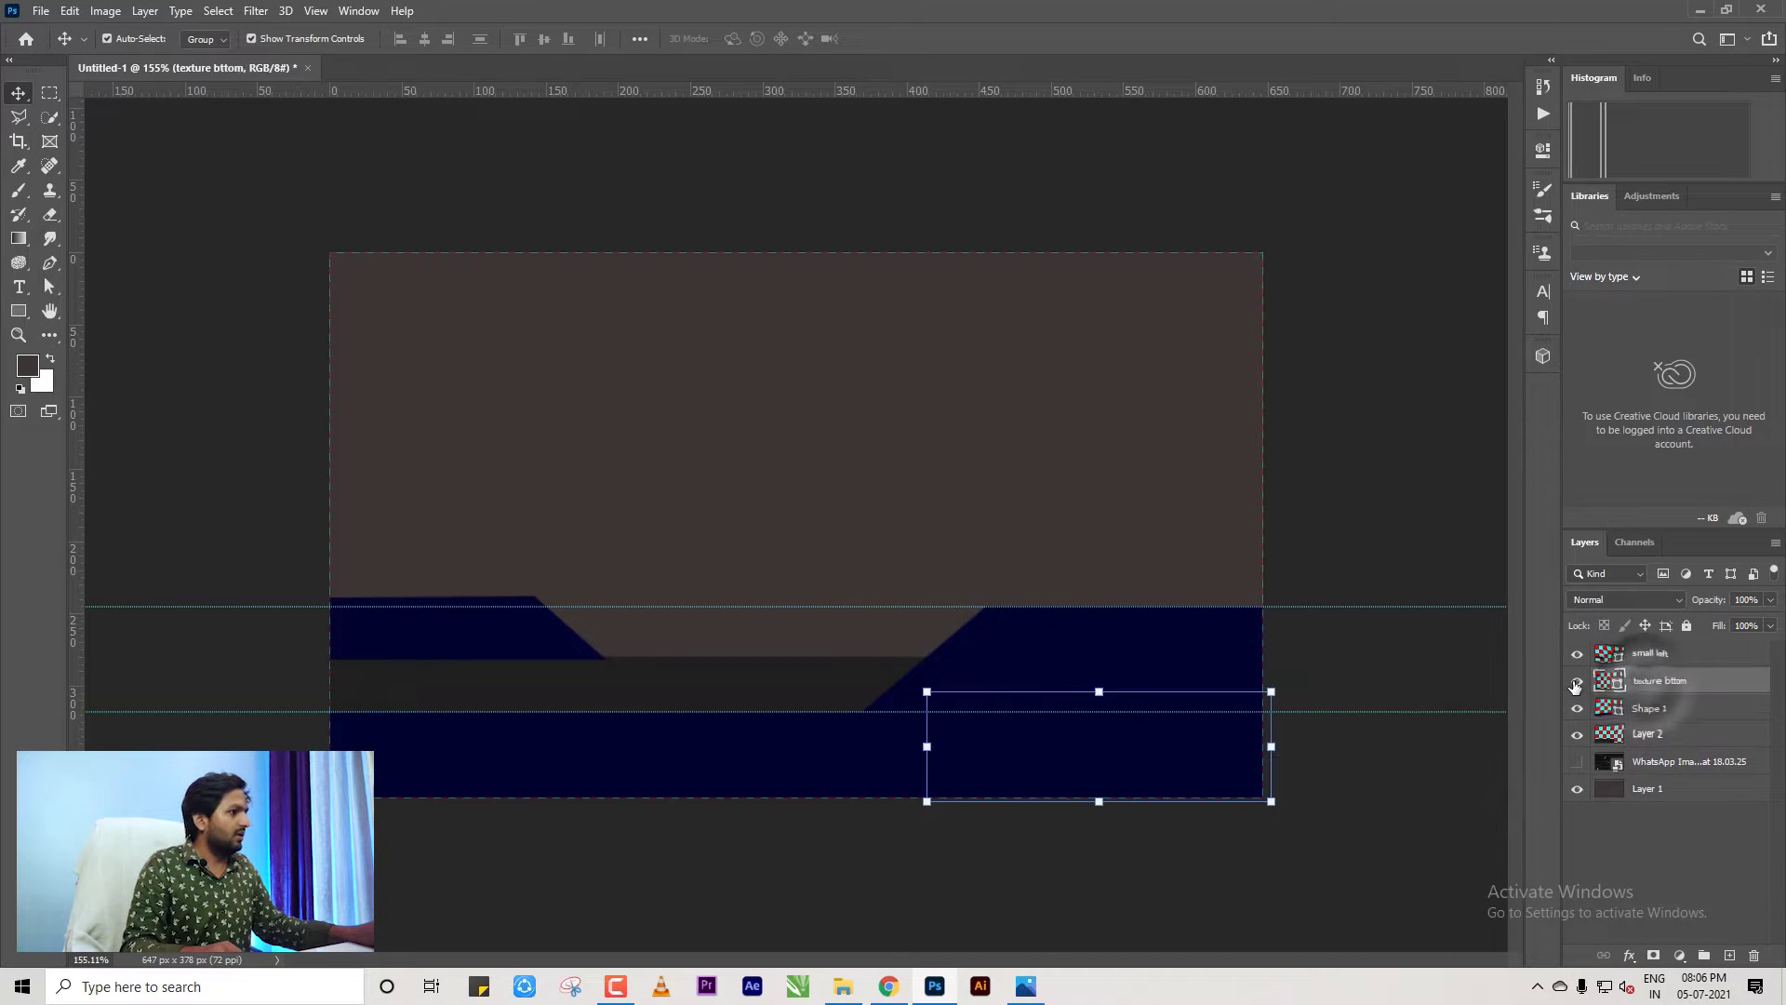
click(1576, 682)
click(1576, 682)
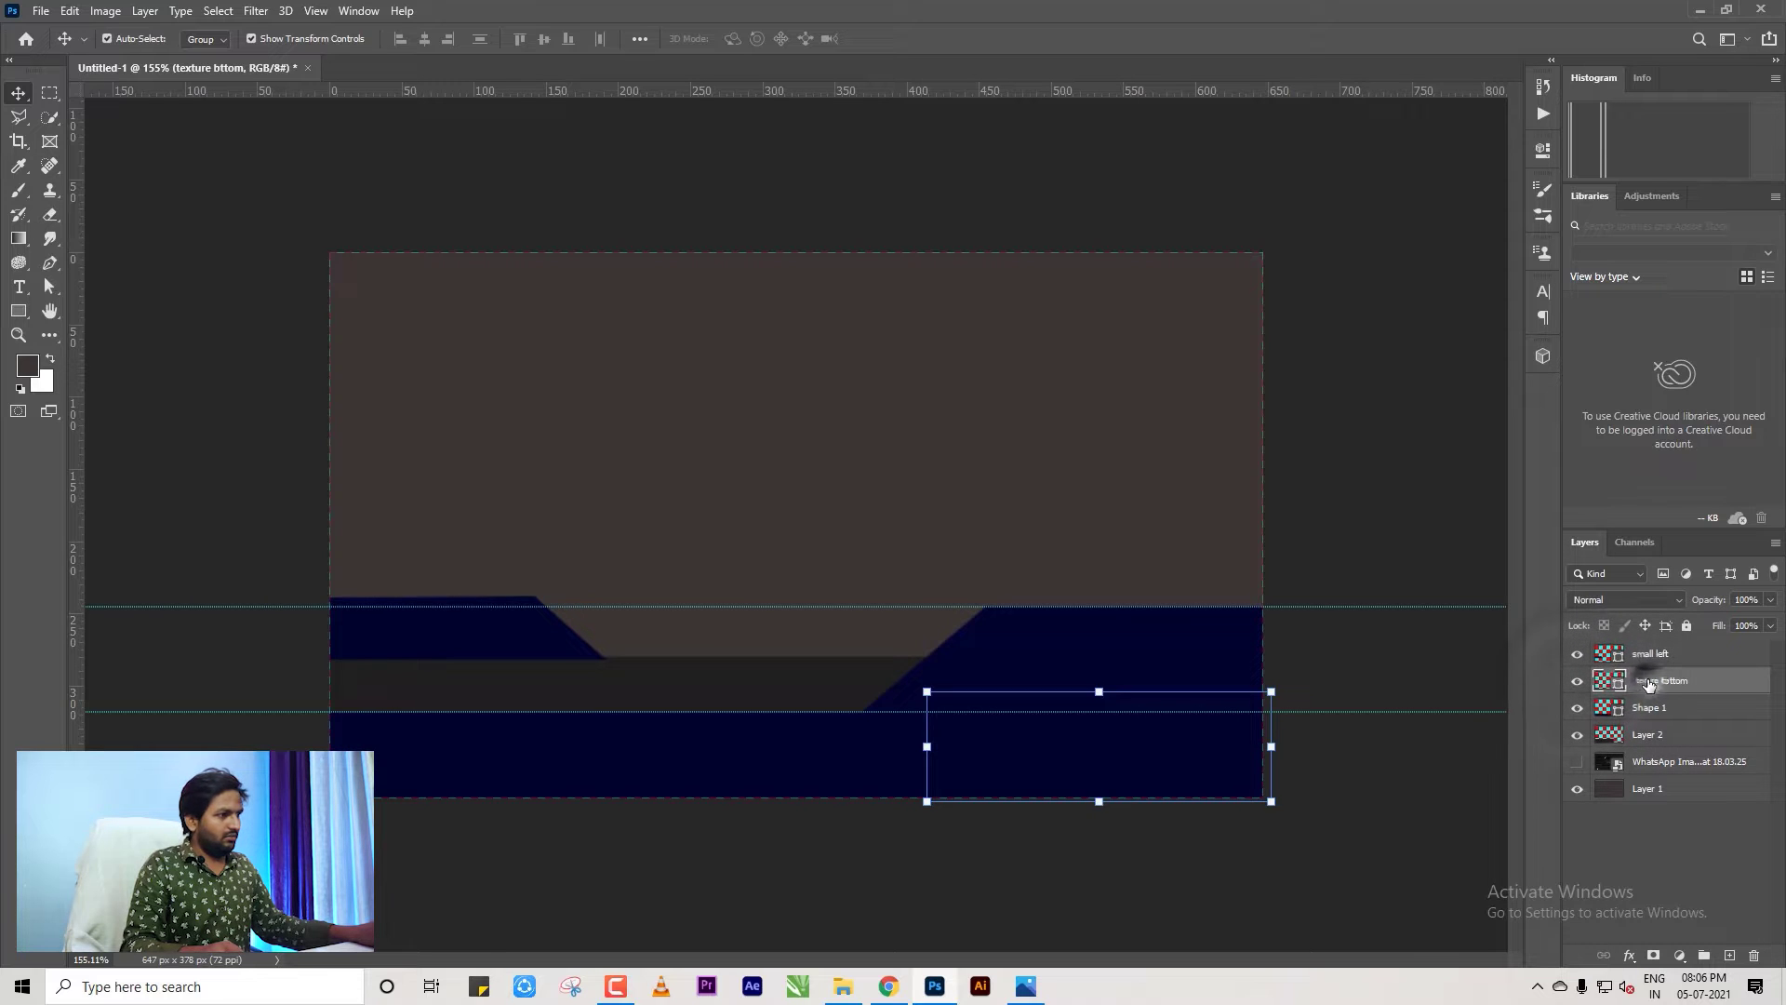
click(1437, 789)
click(1645, 682)
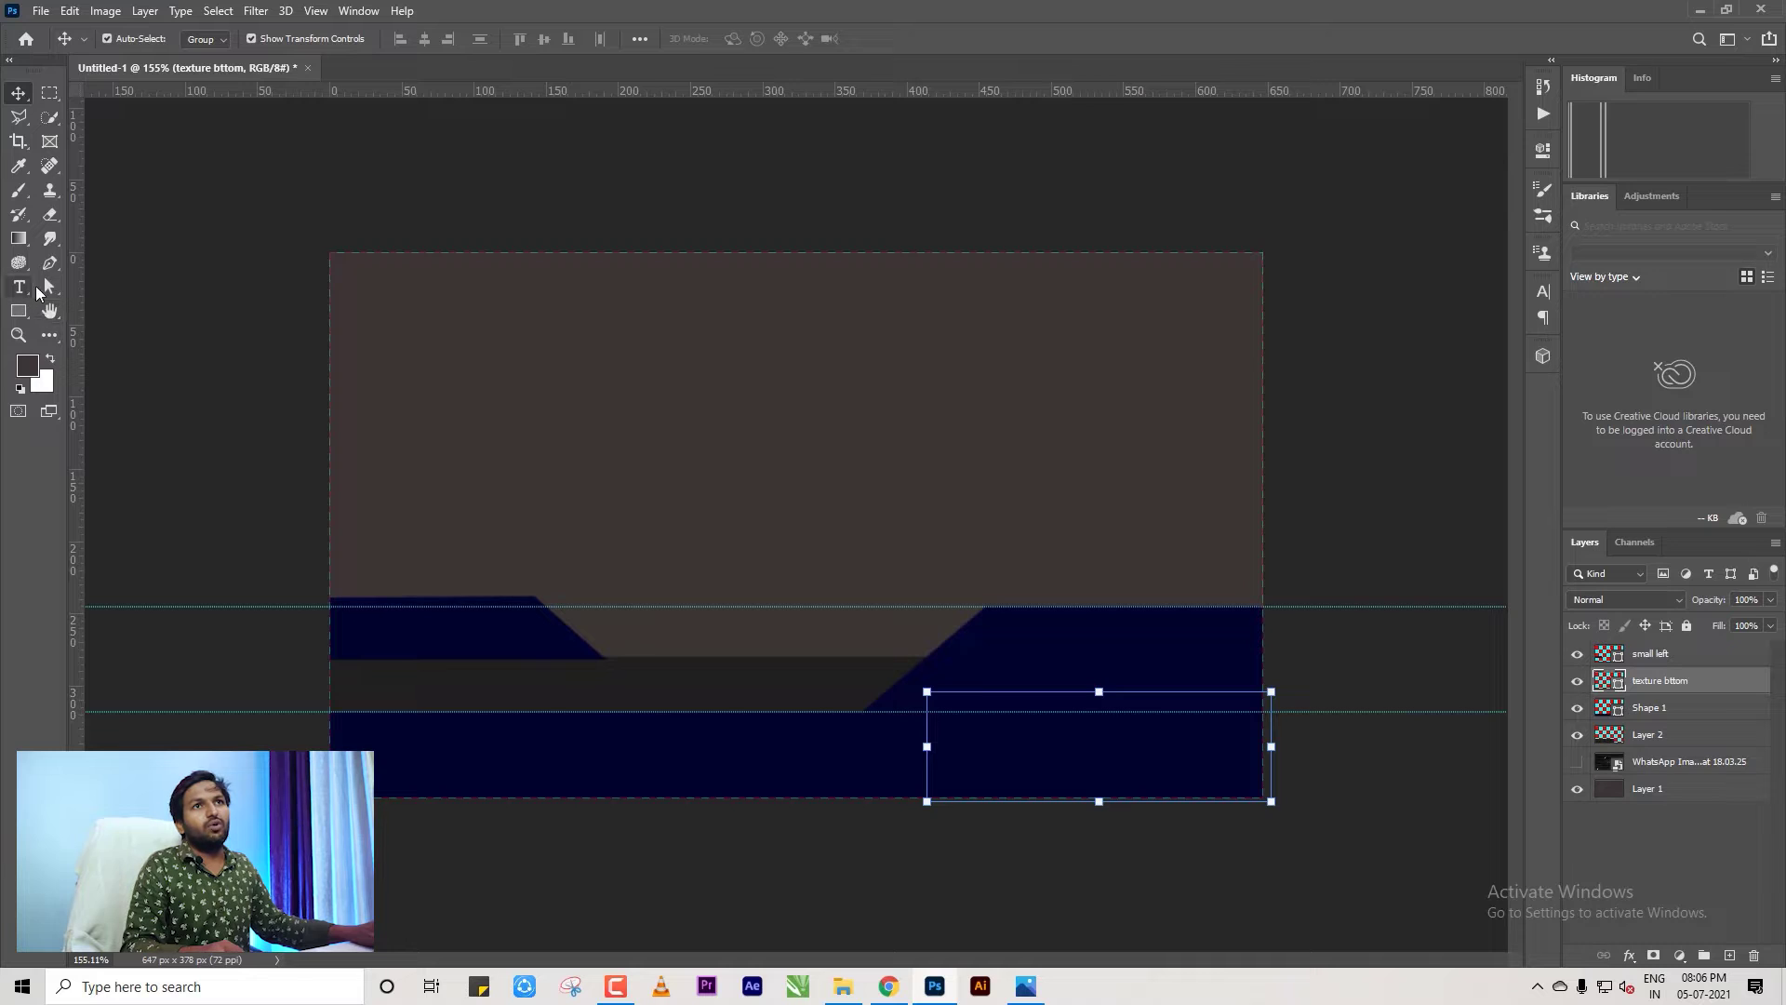
Give the texture bttom shape a dark grey fill from the options bar swatches.
click(49, 292)
click(282, 38)
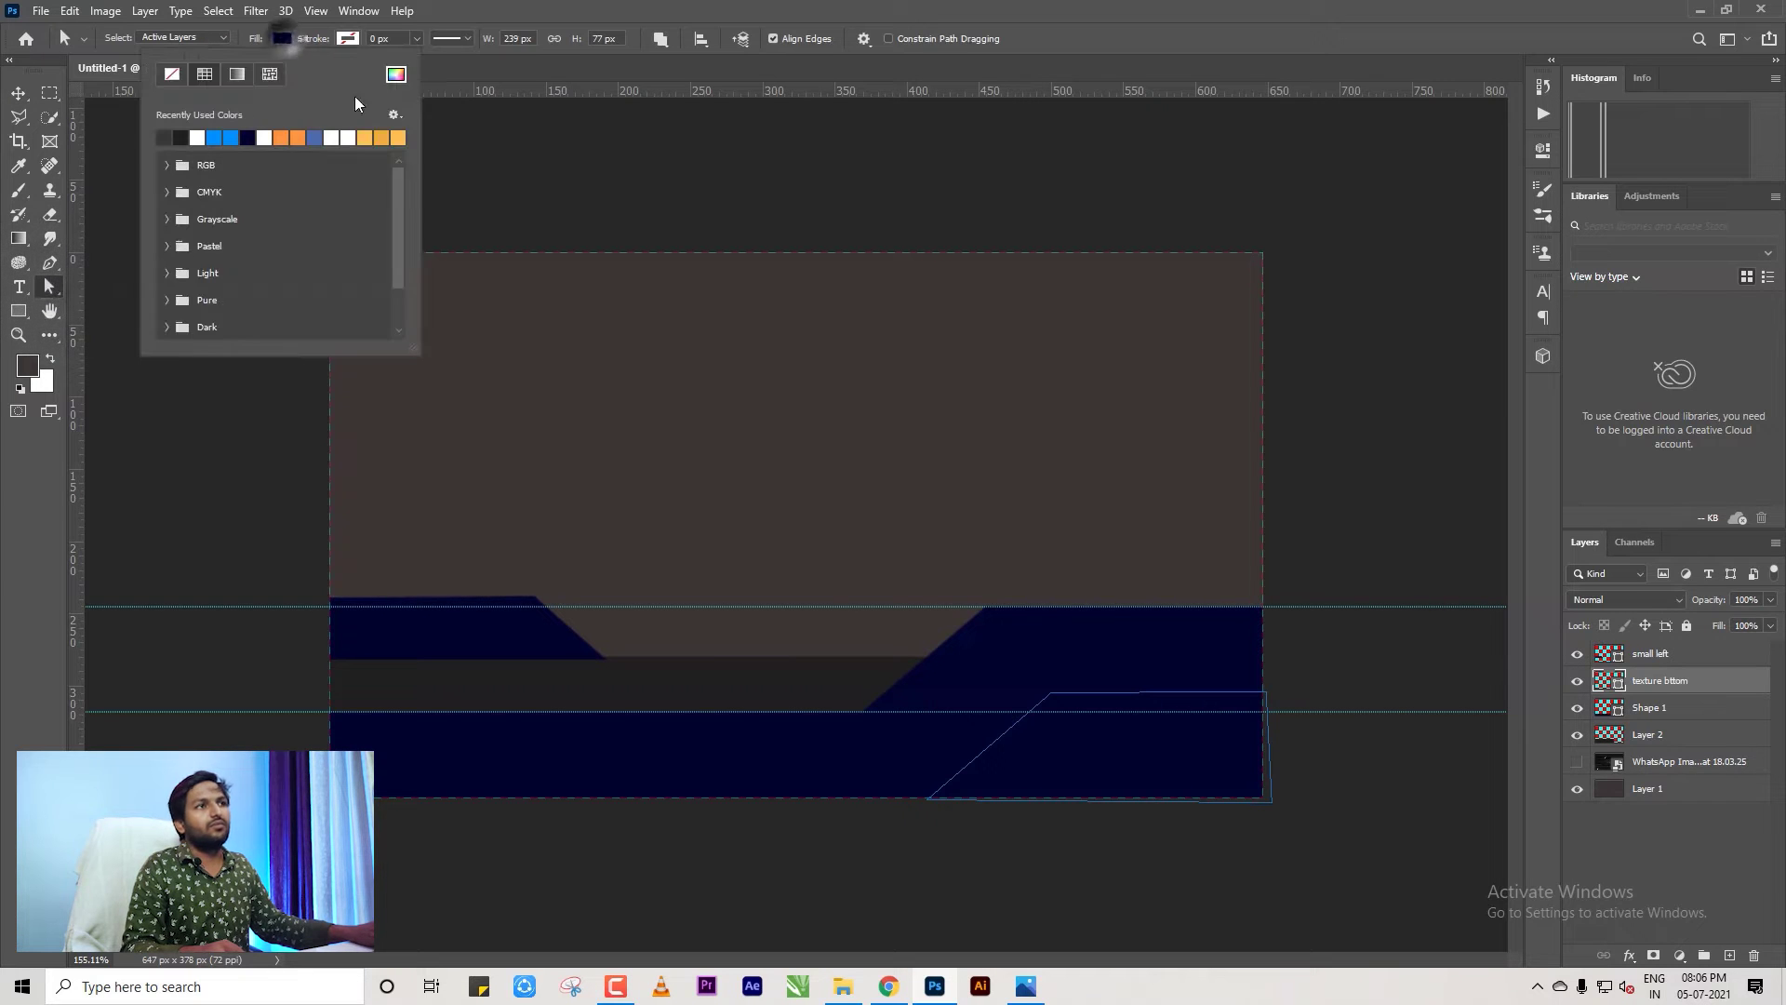
click(180, 138)
click(1345, 504)
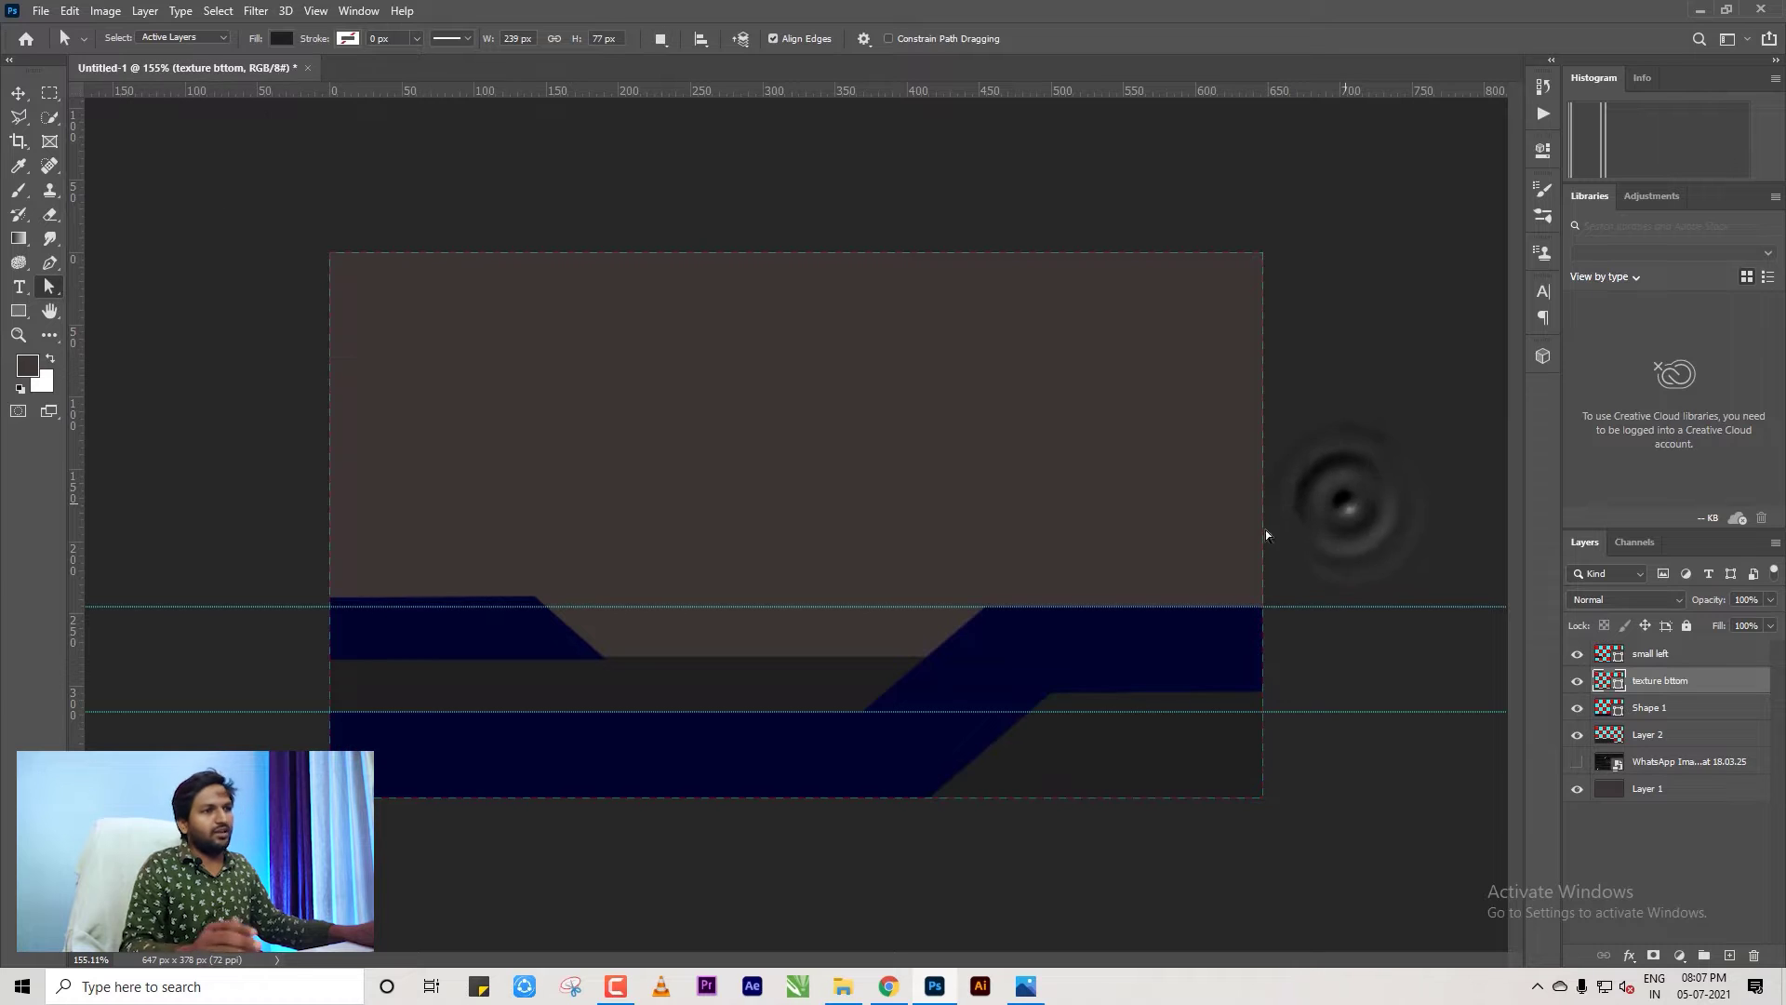
click(544, 628)
scroll(550, 707, up, 9)
Zoom into the lower-left band shapes and select the small left shape.
click(376, 657)
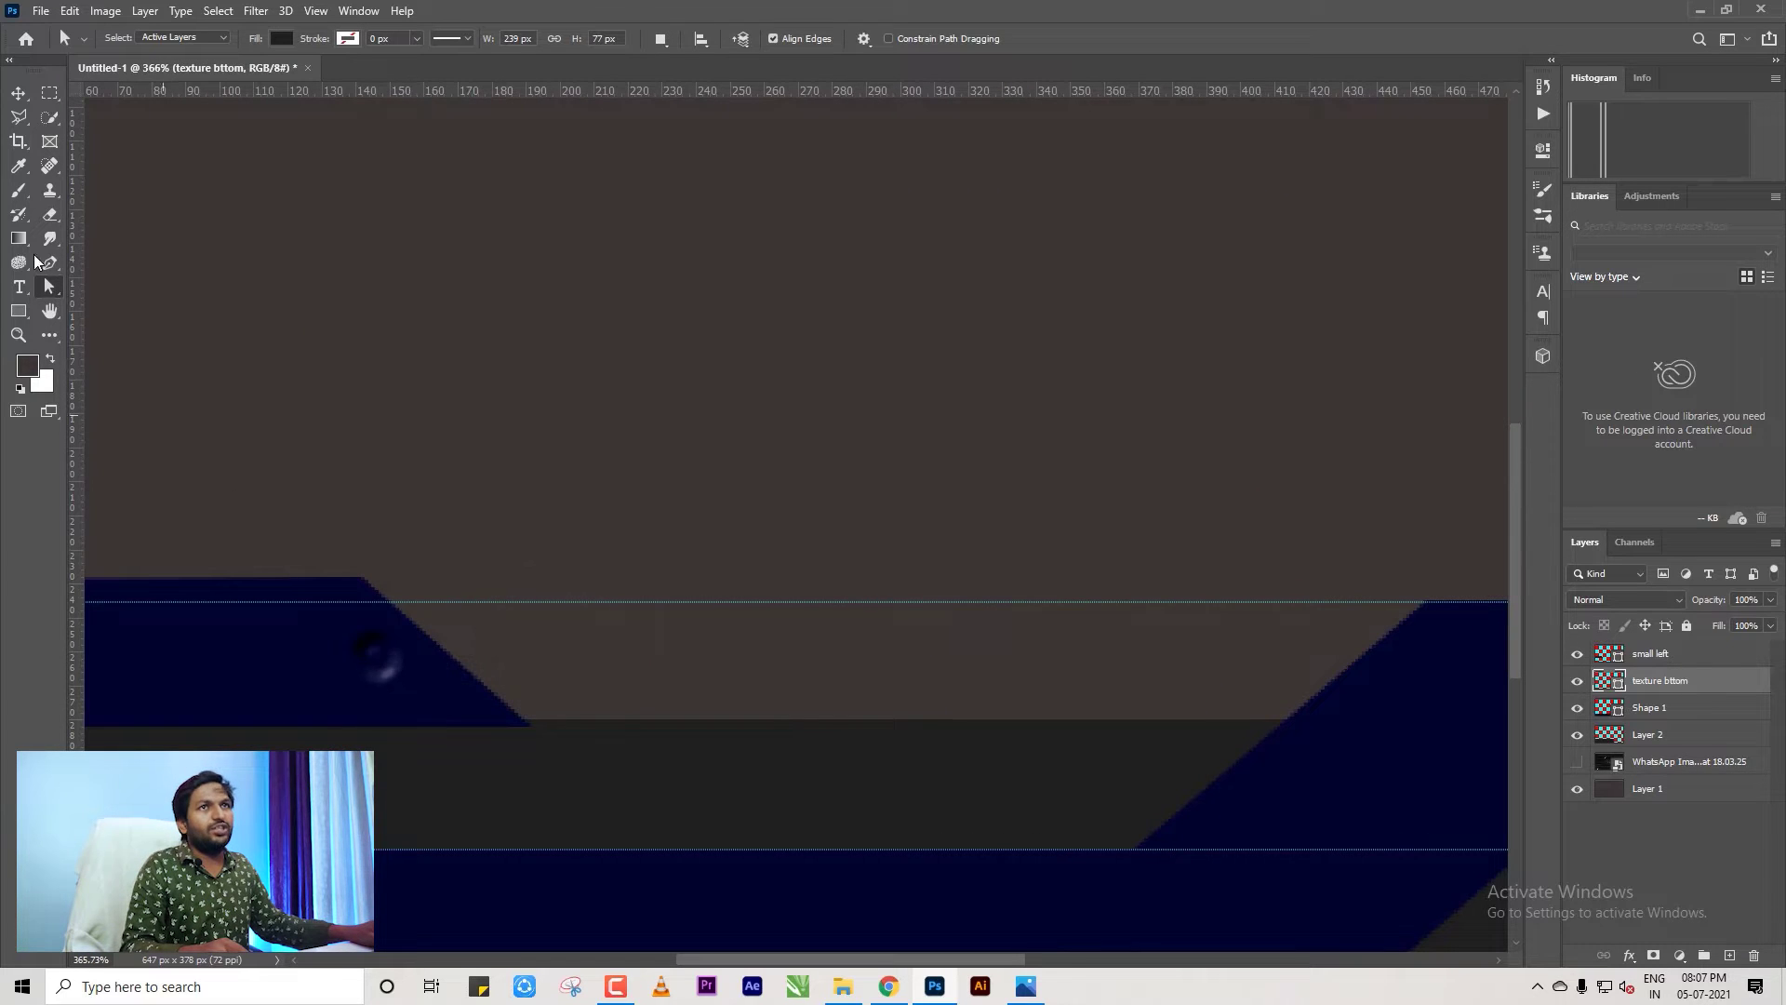
click(18, 93)
click(372, 676)
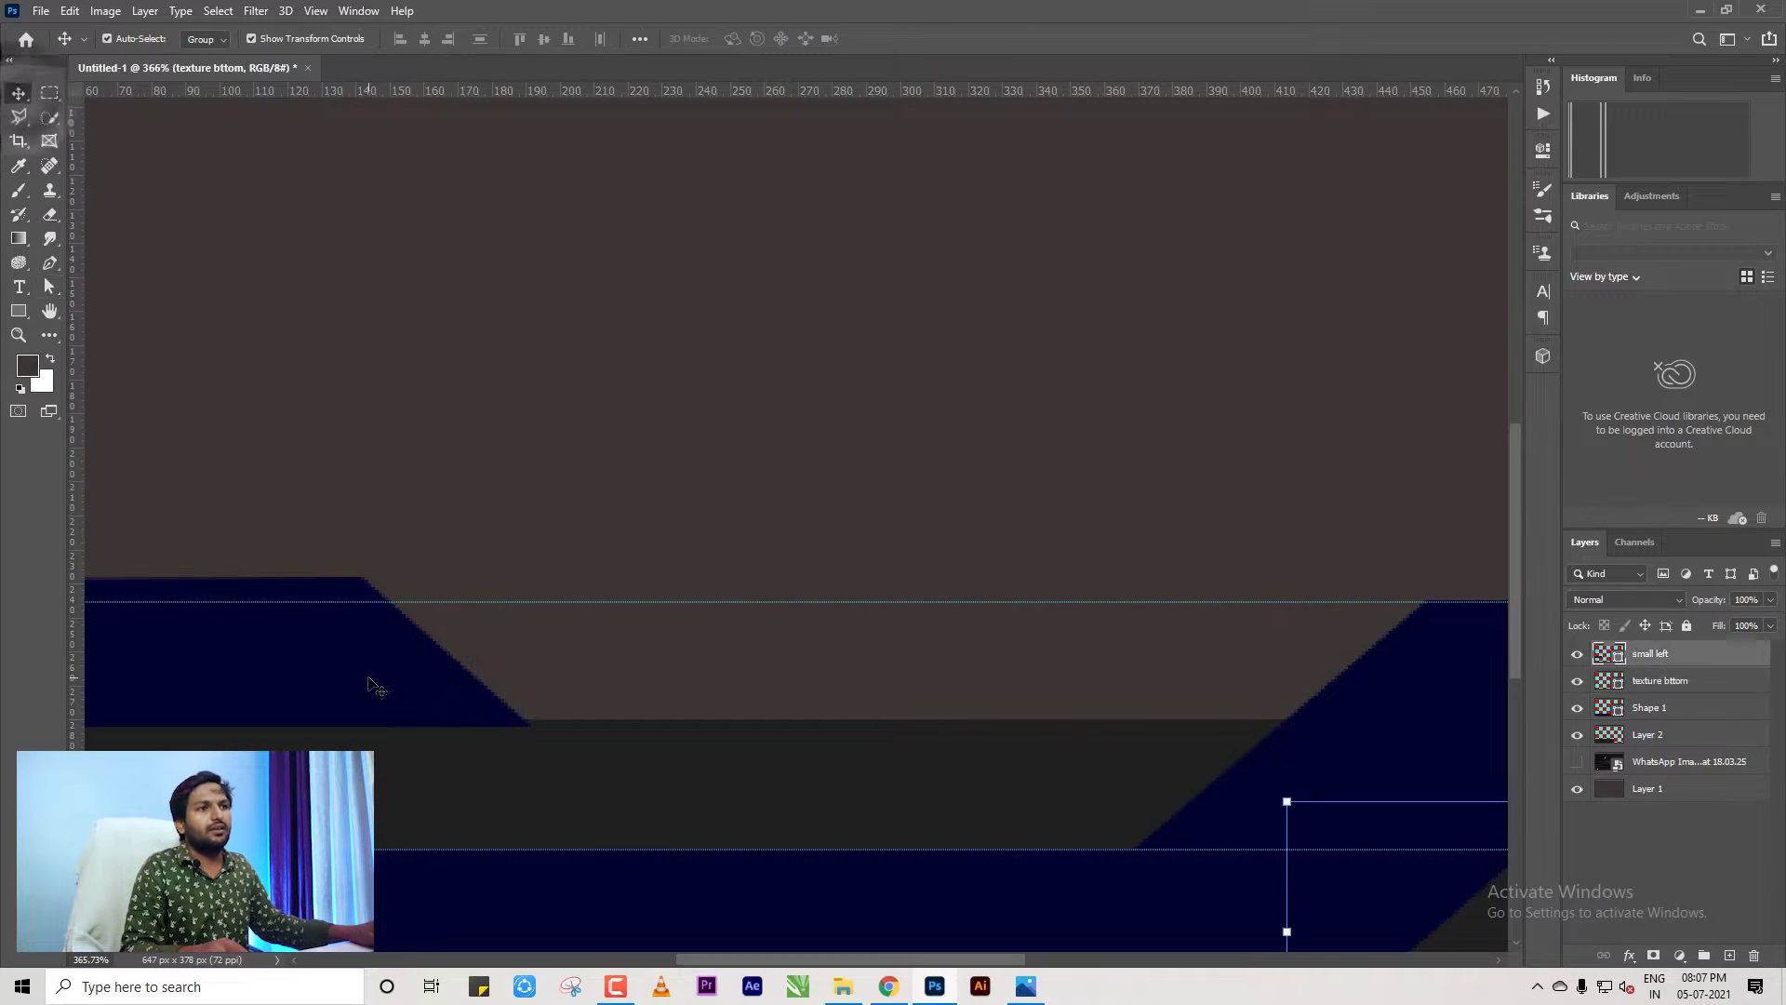
scroll(372, 674, down, 3)
scroll(735, 735, down, 5)
scroll(791, 744, up, 5)
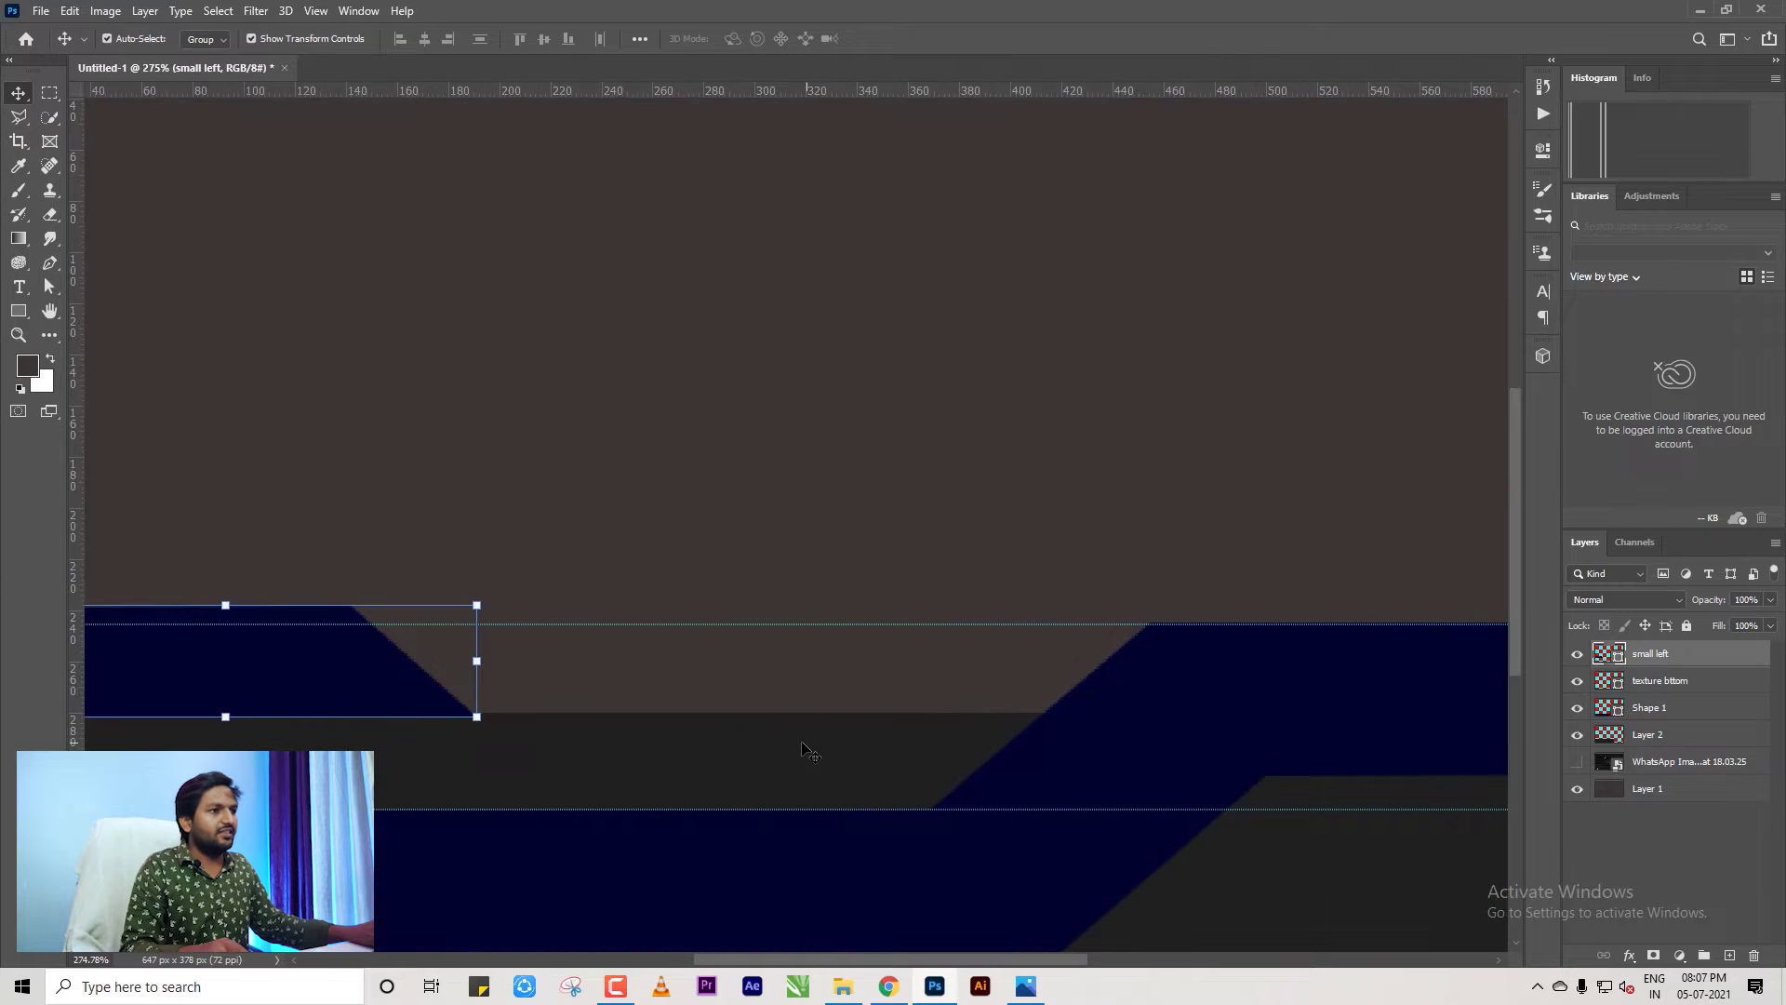
click(792, 744)
scroll(874, 710, down, 5)
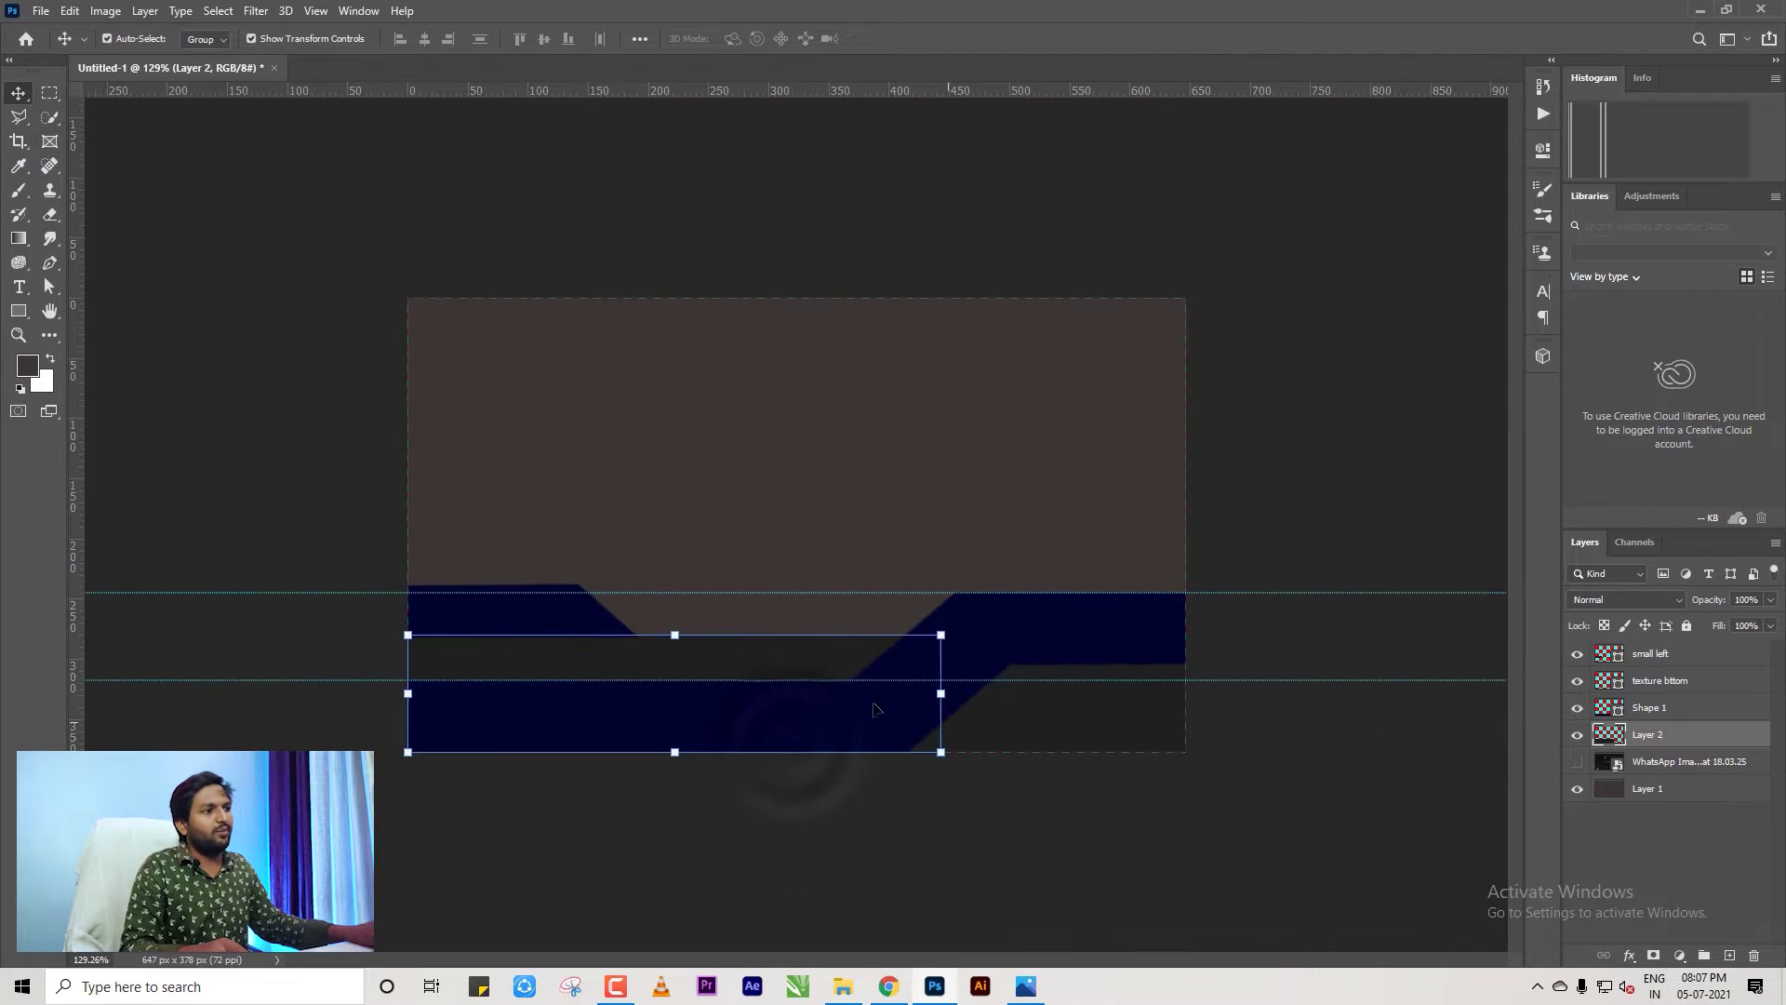
scroll(902, 732, up, 3)
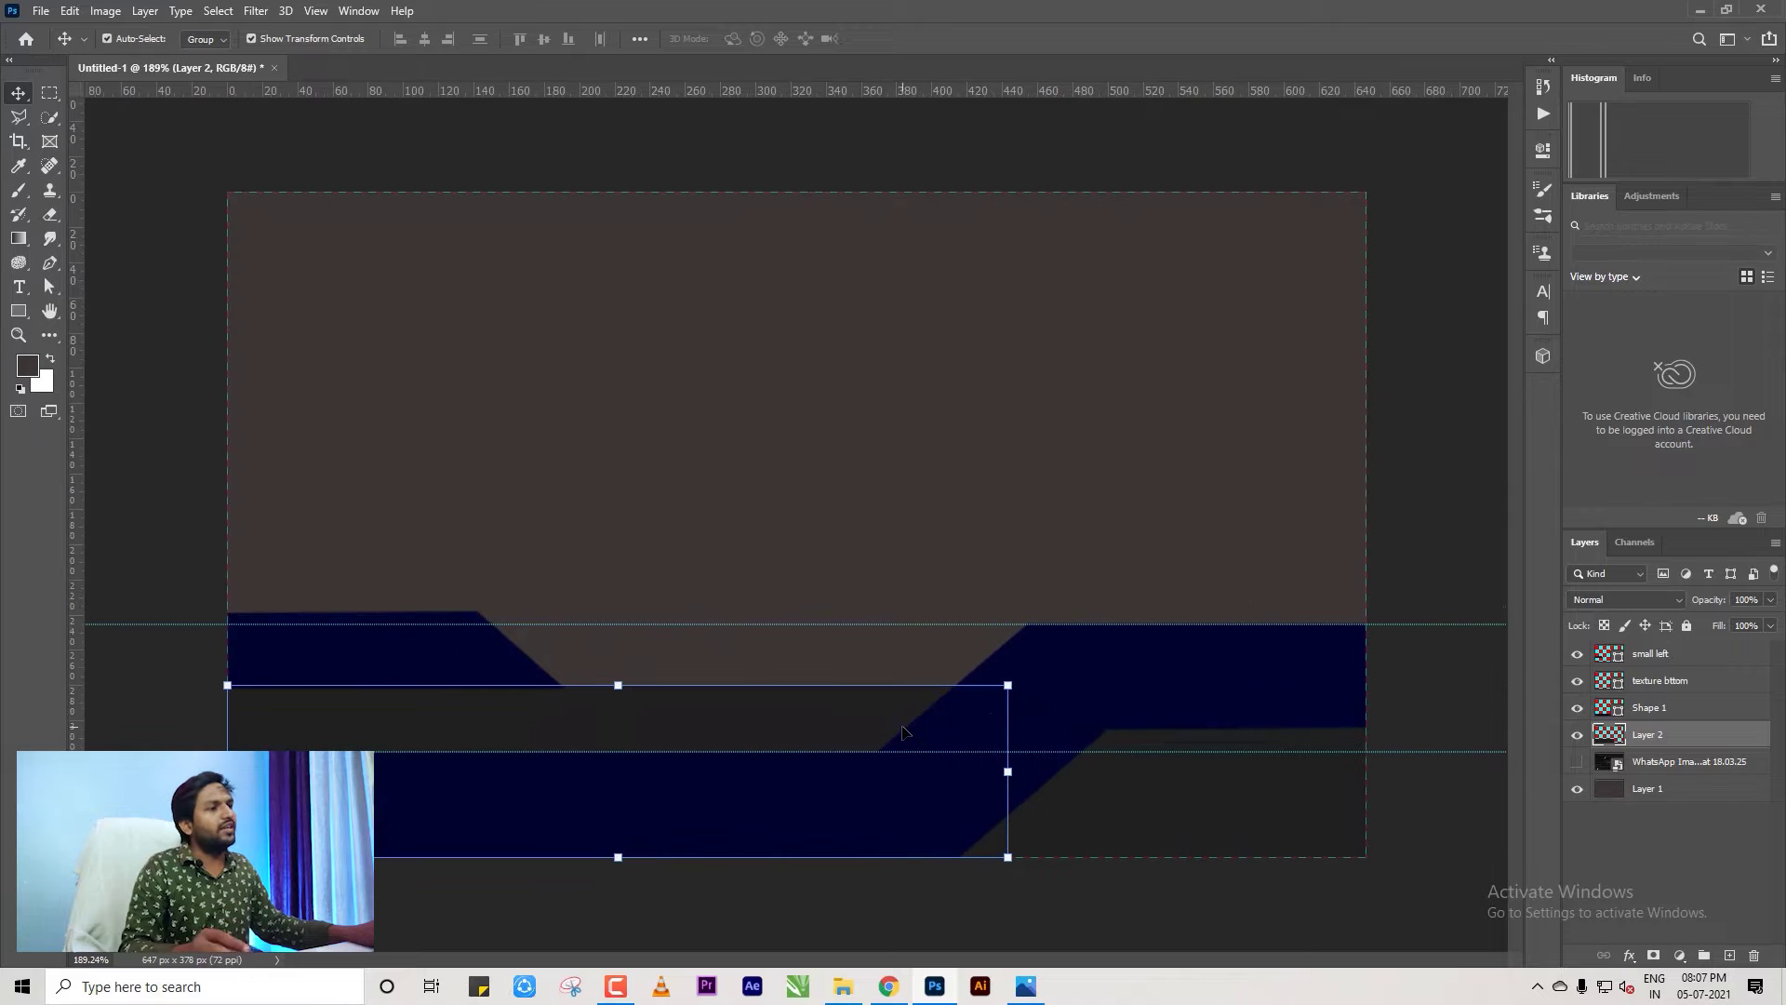
click(1116, 684)
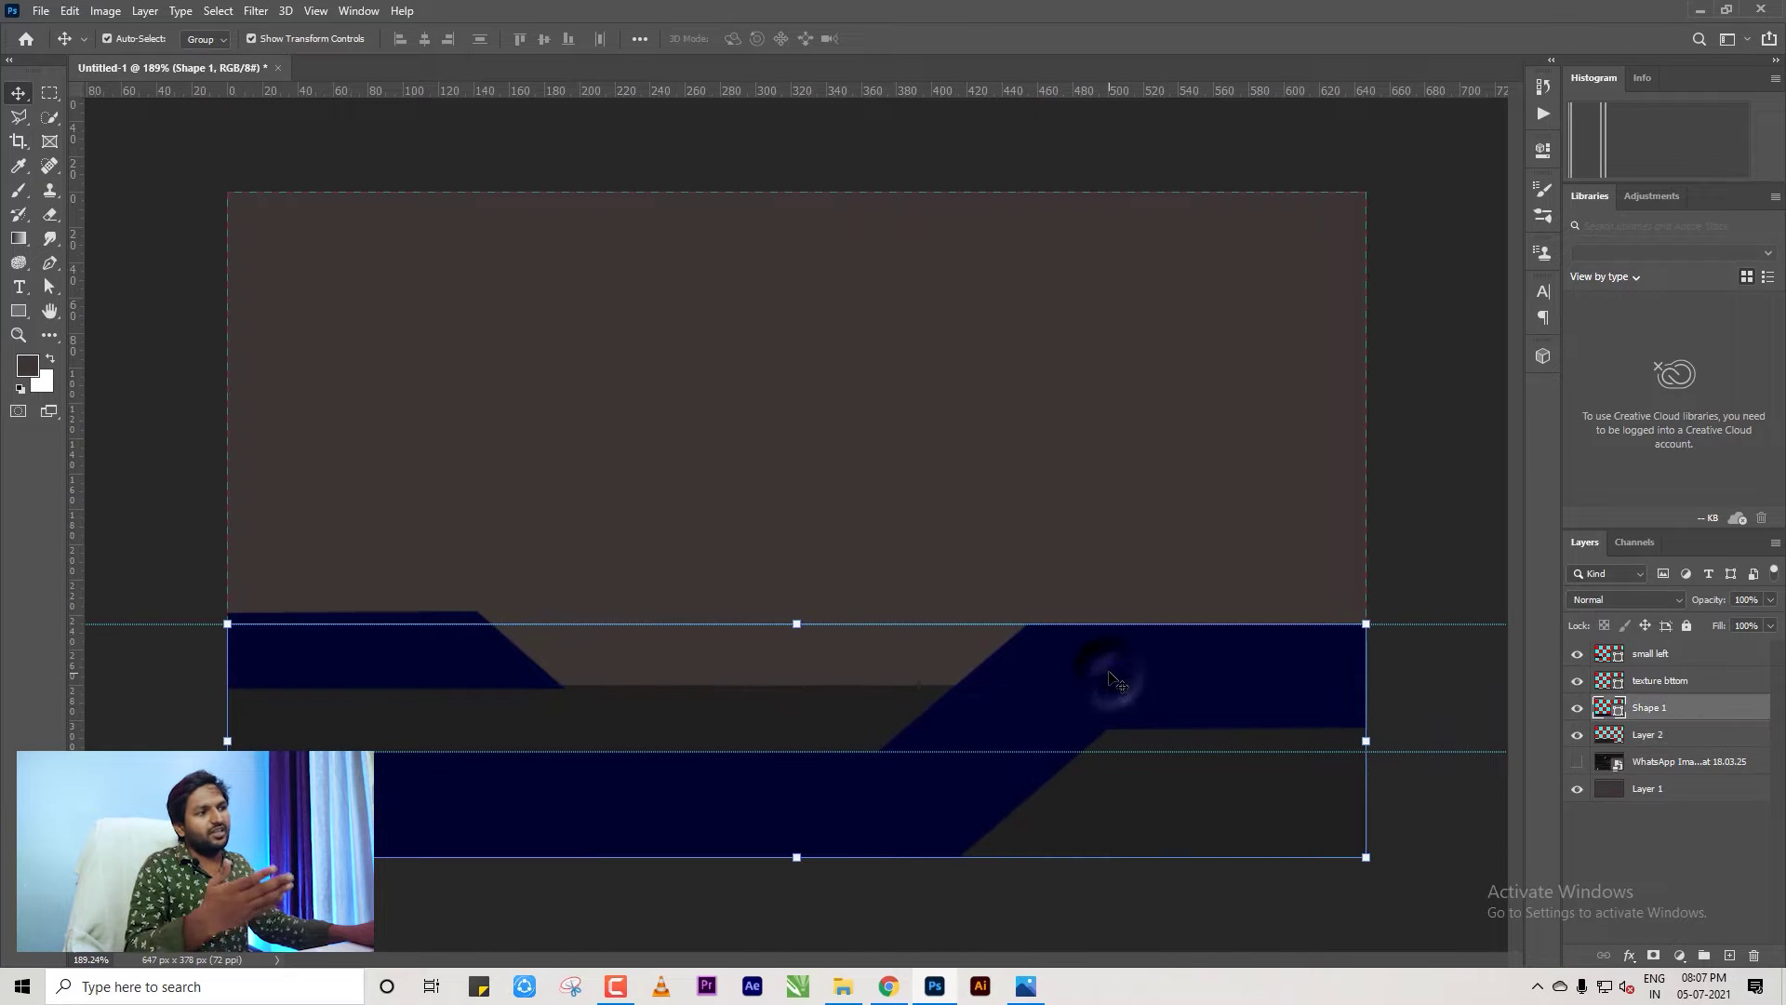
click(754, 715)
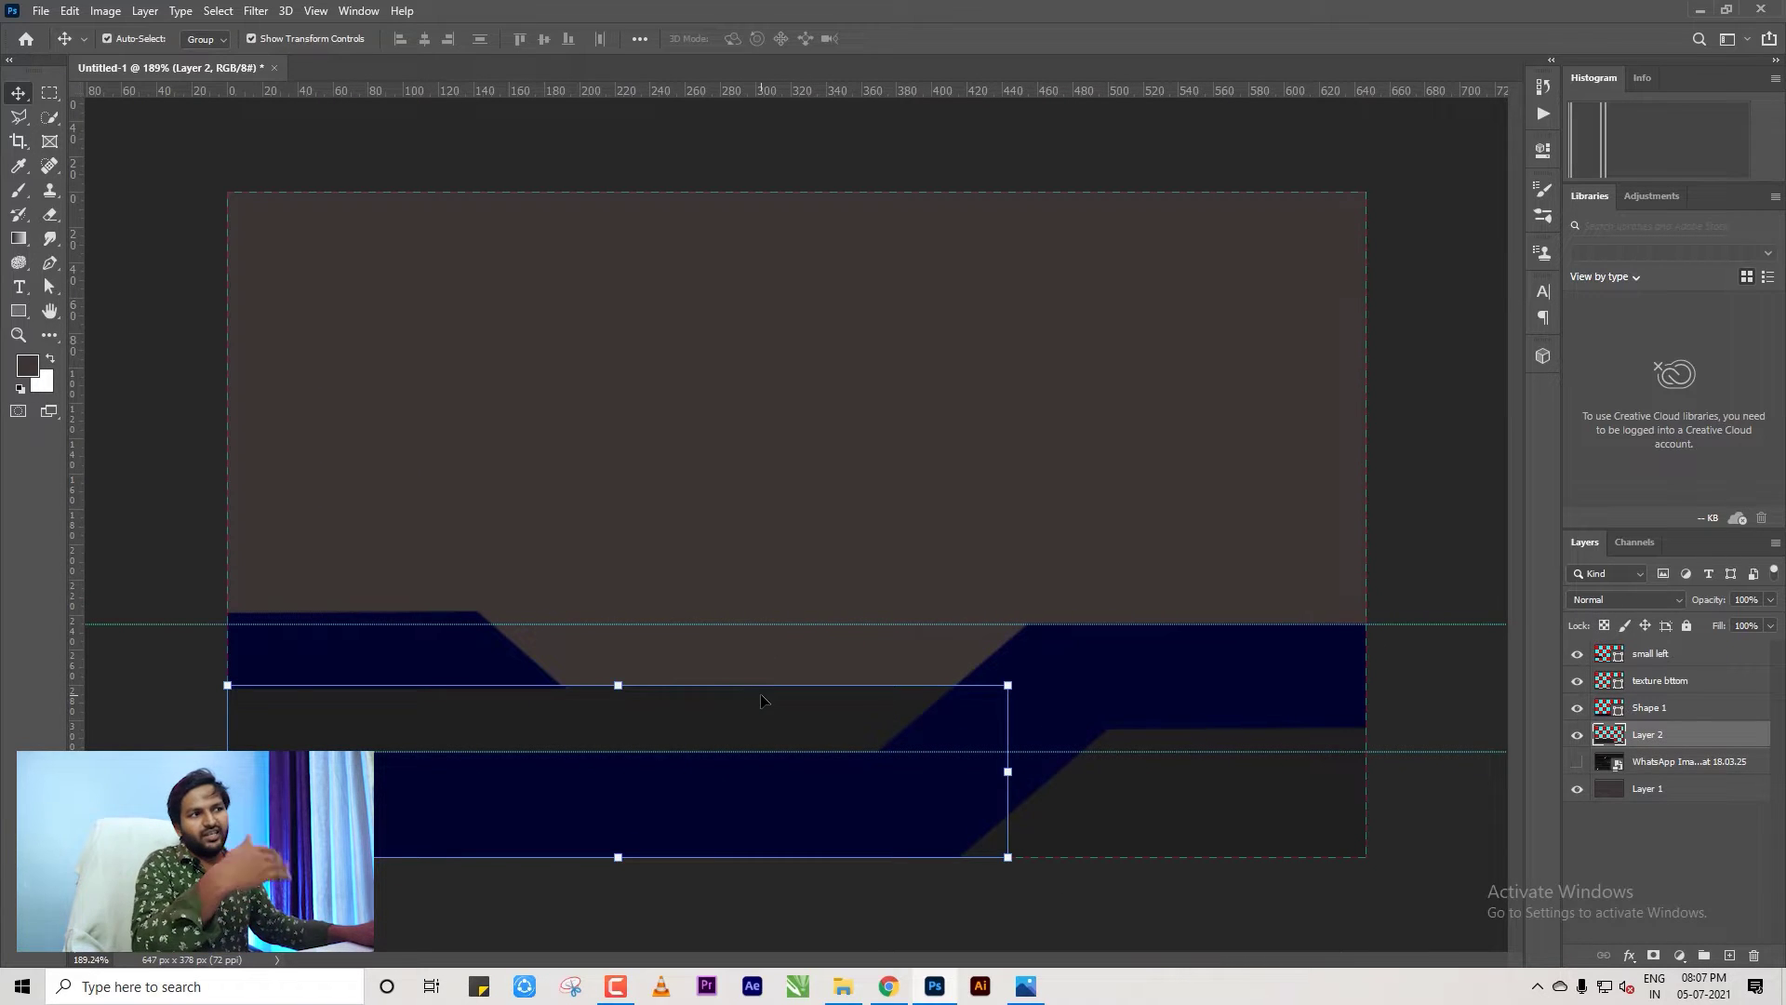
click(437, 656)
scroll(590, 607, up, 2)
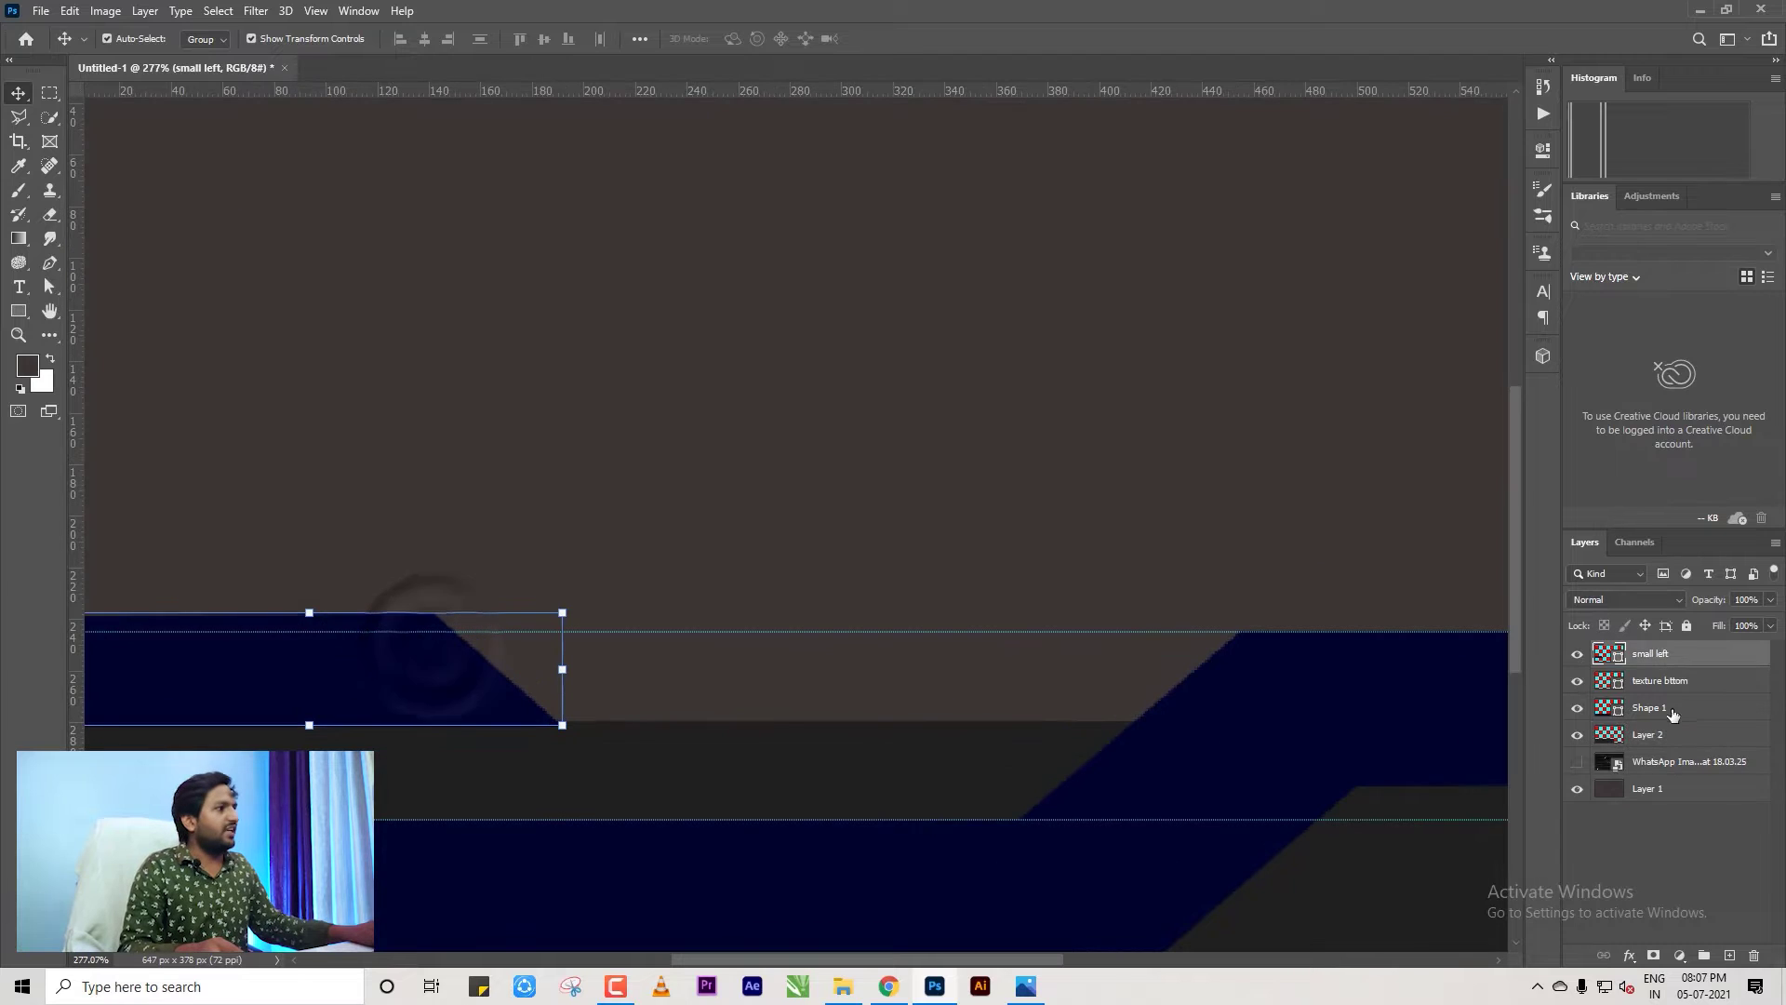
Move the small left layer below Shape 1, then below Layer 2.
drag(1660, 661, 1665, 720)
scroll(889, 684, down, 3)
click(499, 706)
scroll(498, 706, up, 5)
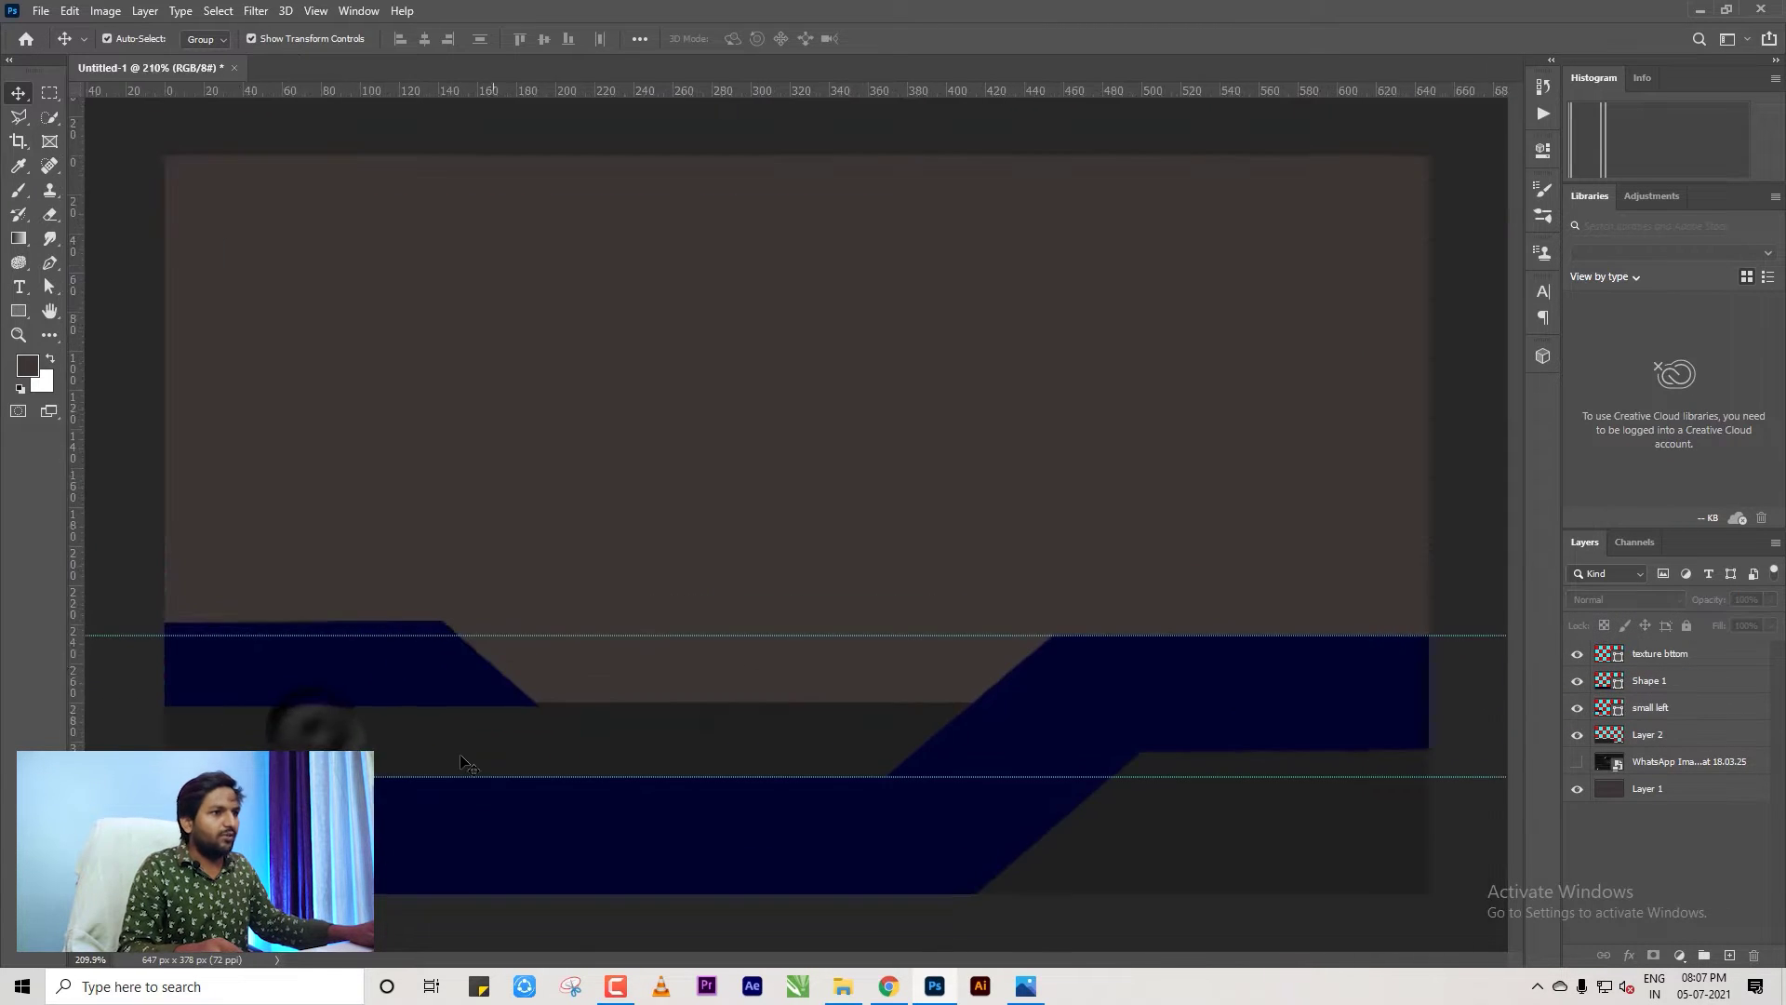
scroll(540, 671, down, 2)
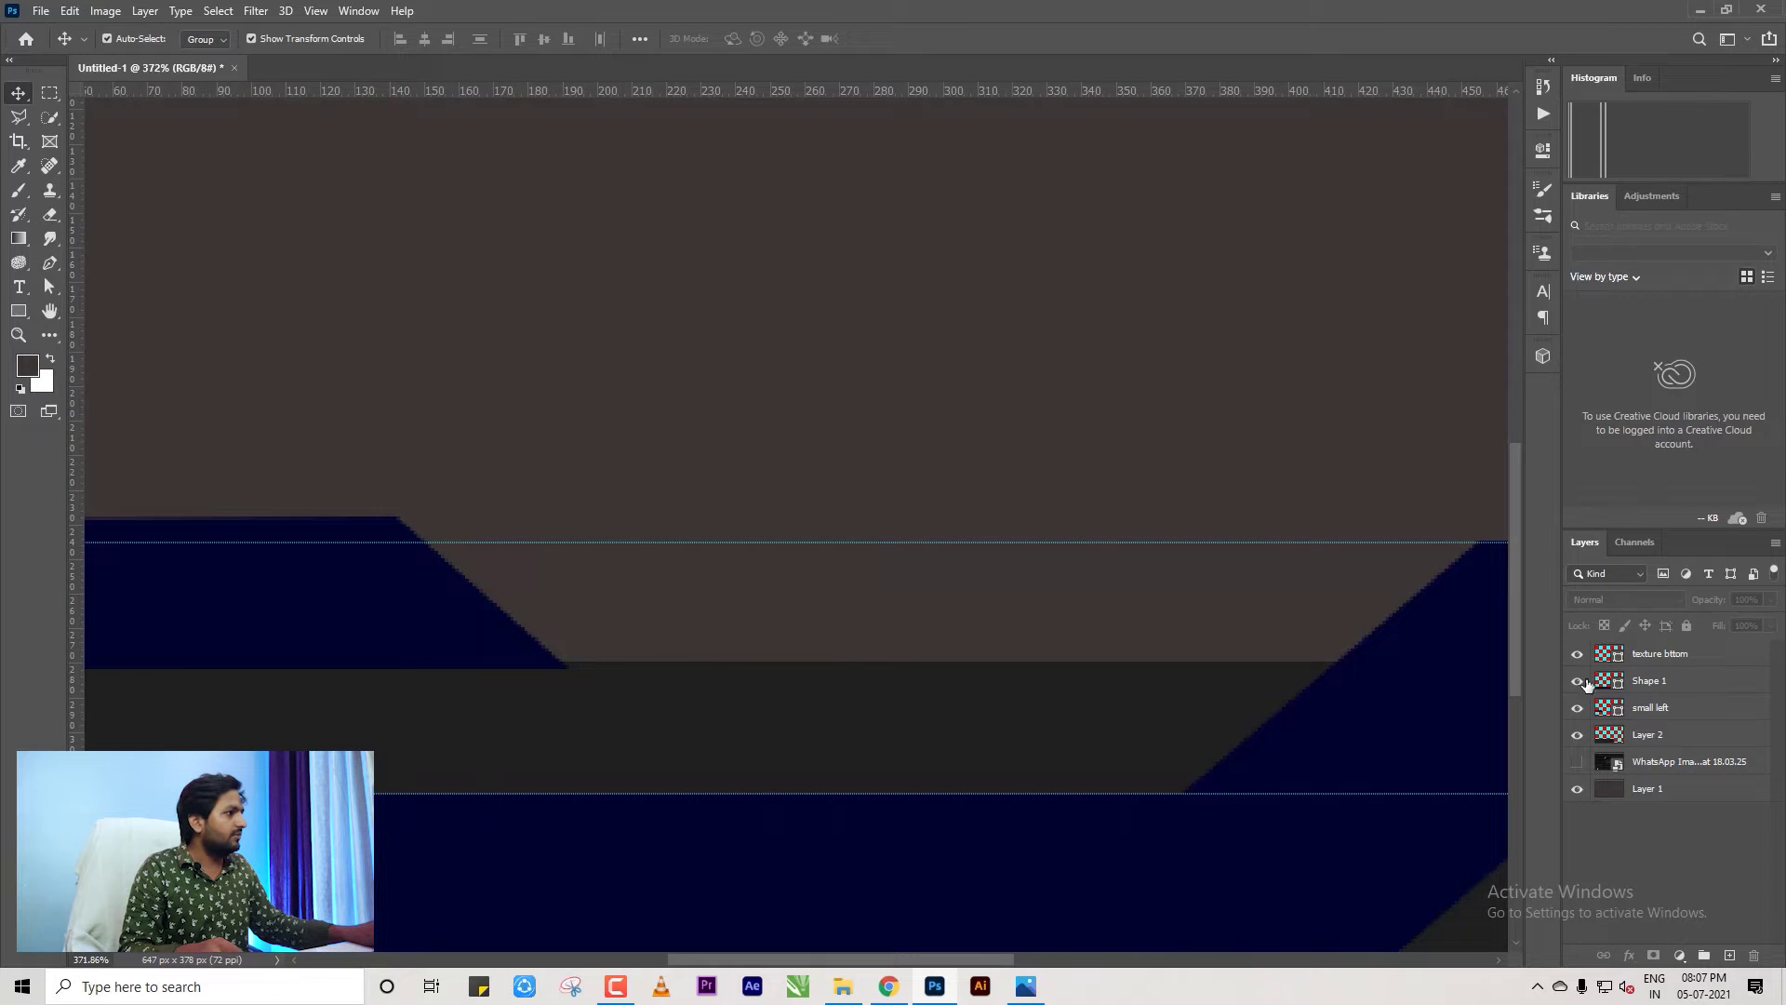
drag(1651, 709, 1650, 736)
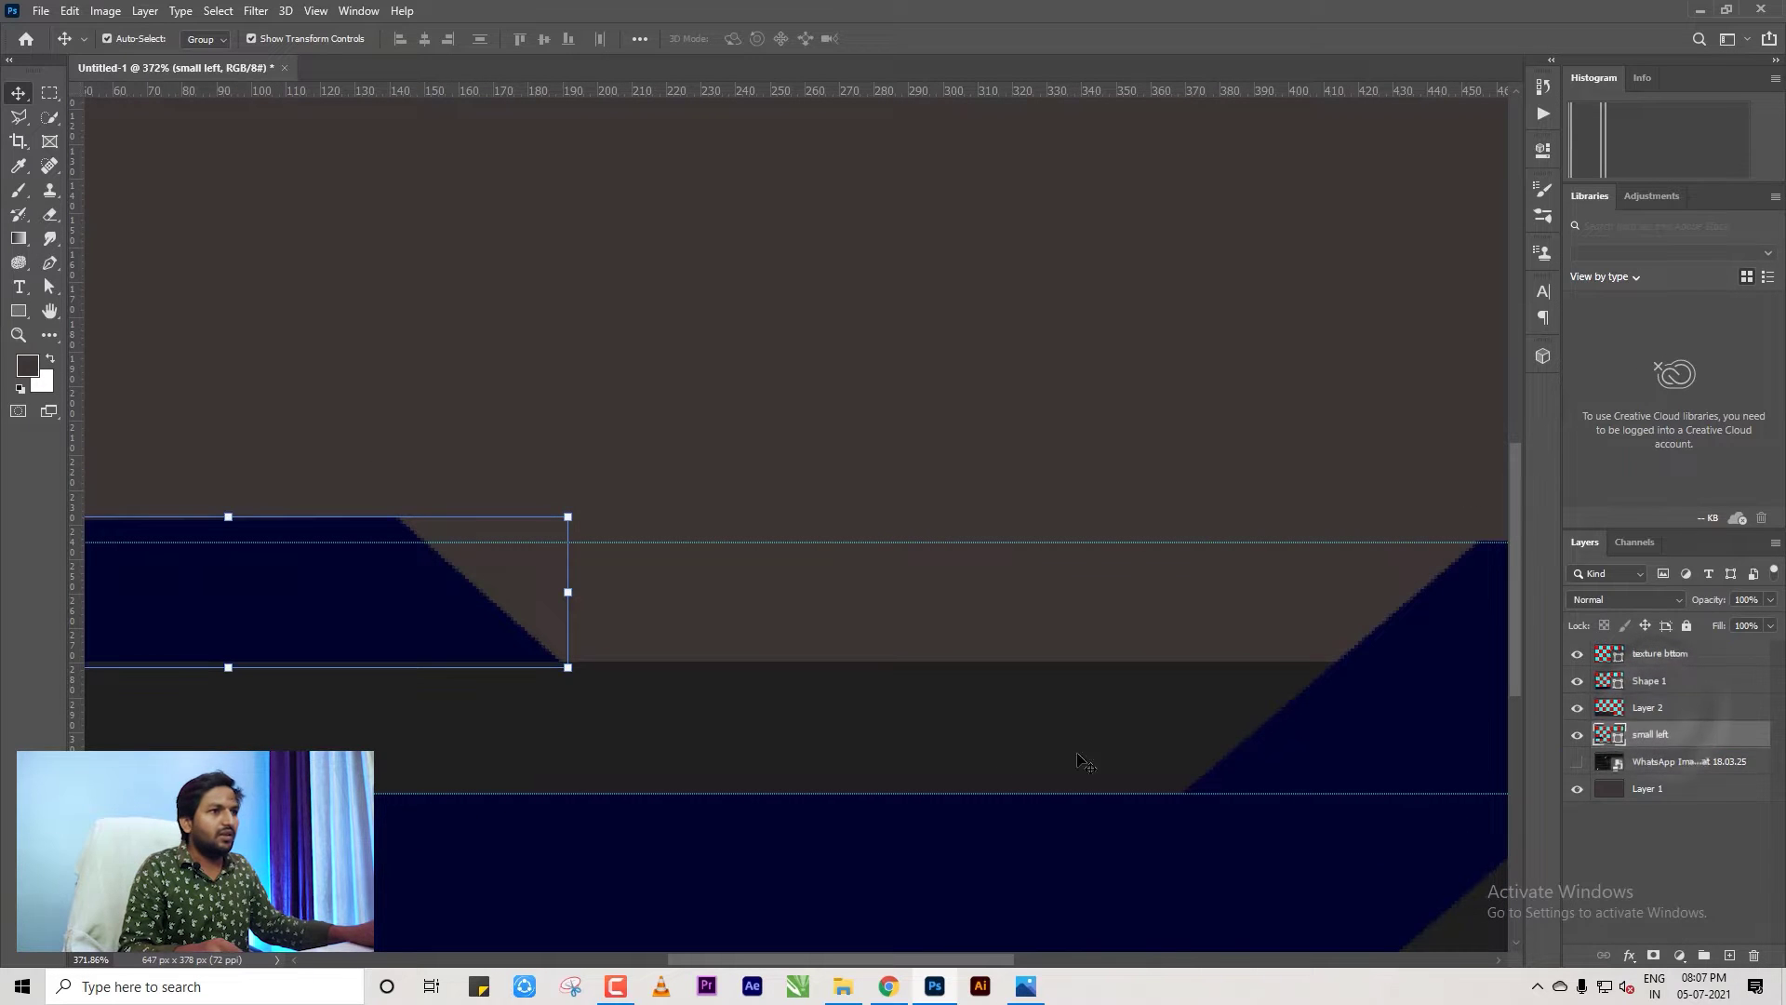
scroll(944, 635, down, 2)
scroll(540, 704, up, 3)
scroll(540, 704, down, 2)
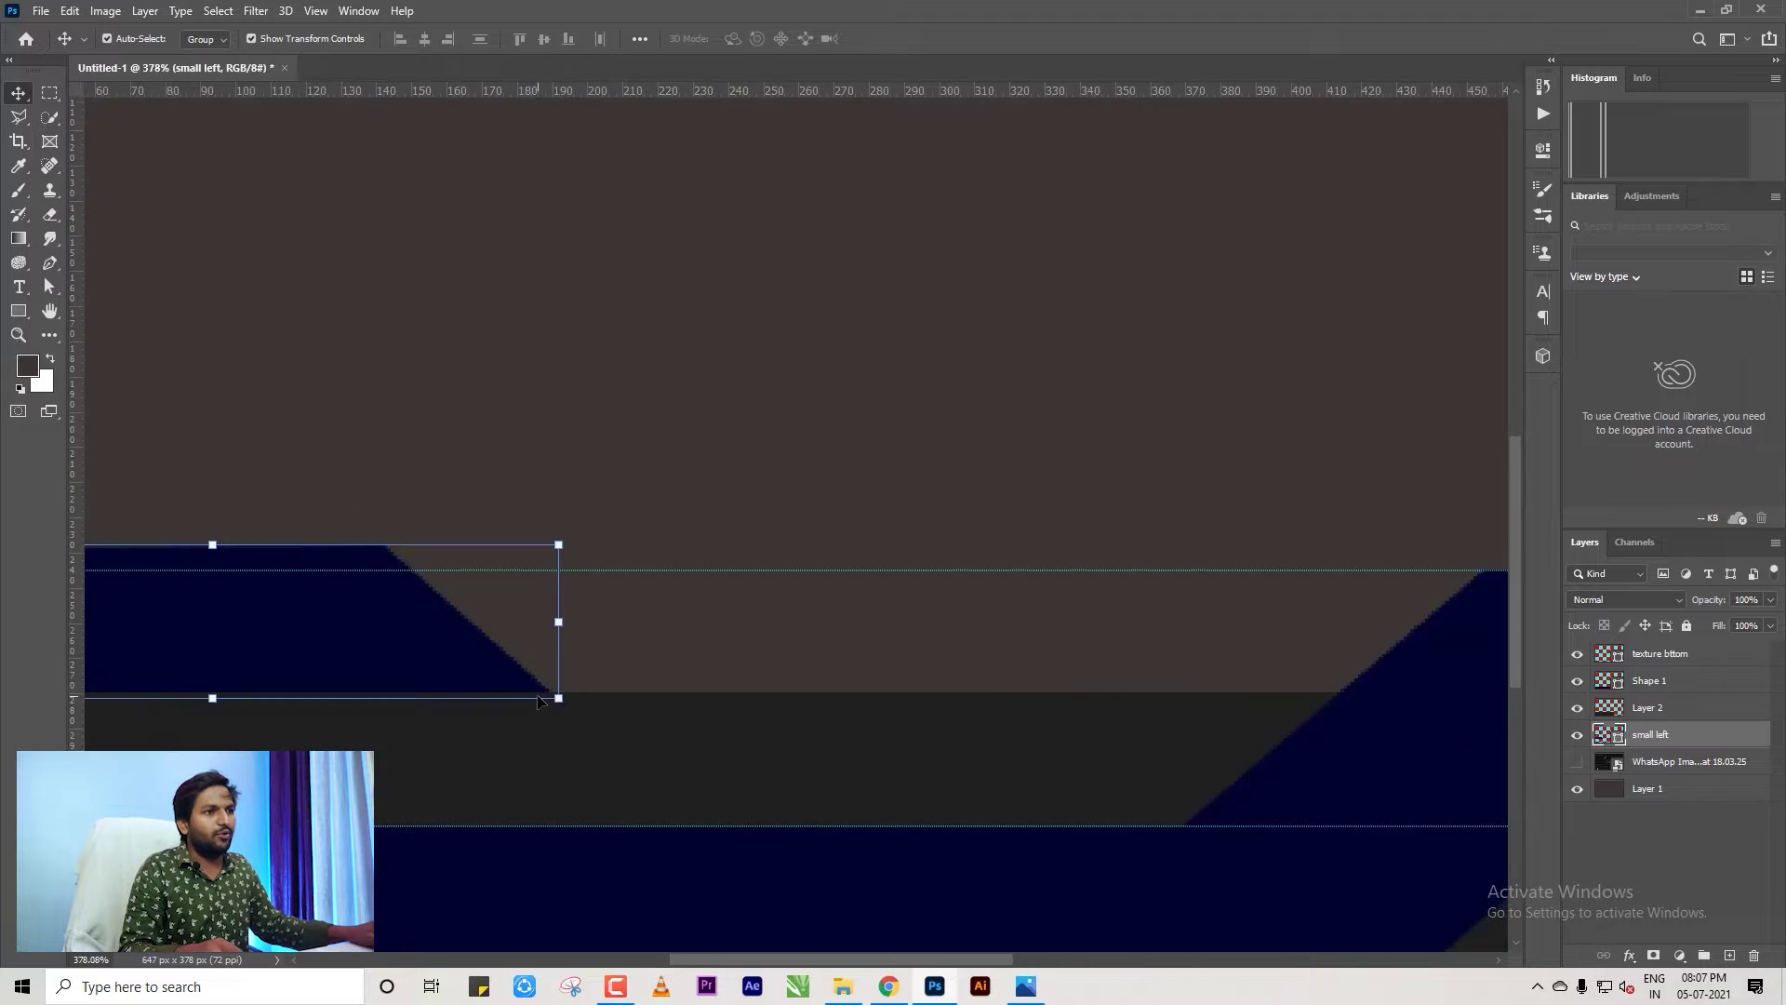
scroll(596, 697, down, 4)
click(272, 427)
scroll(272, 427, up, 1)
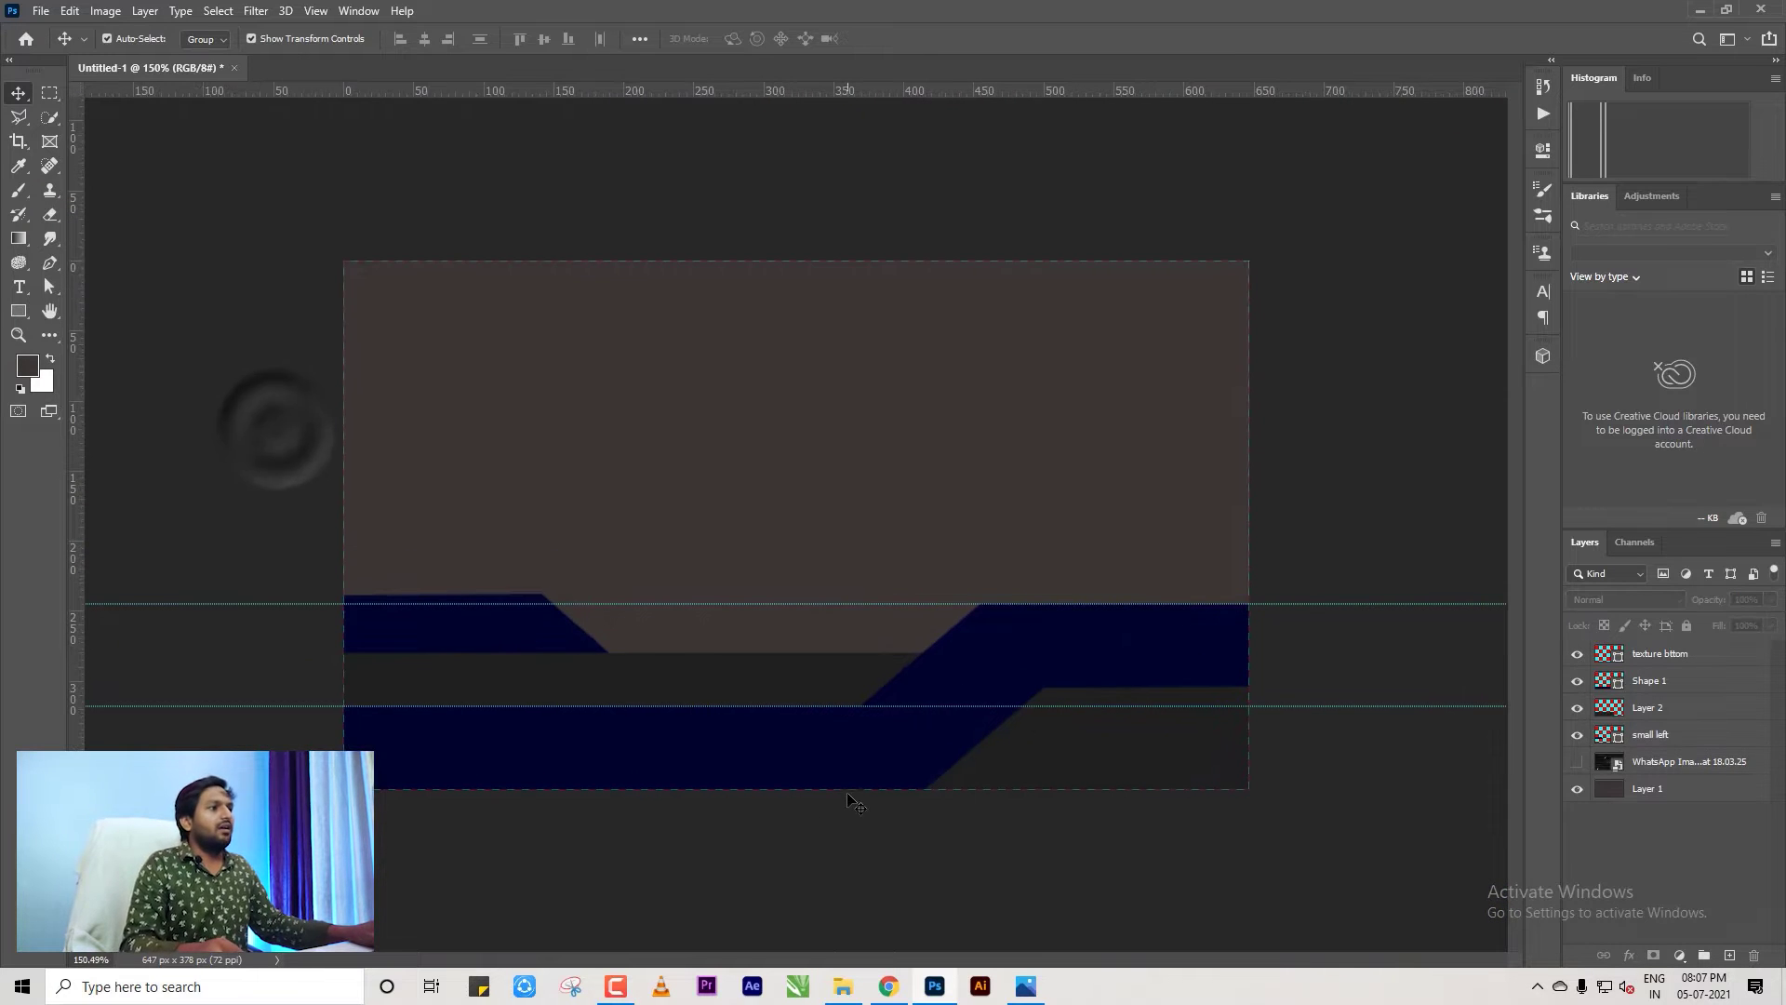
Toggle the reference card design on and off to compare, then switch to the browser.
click(1241, 490)
click(1388, 524)
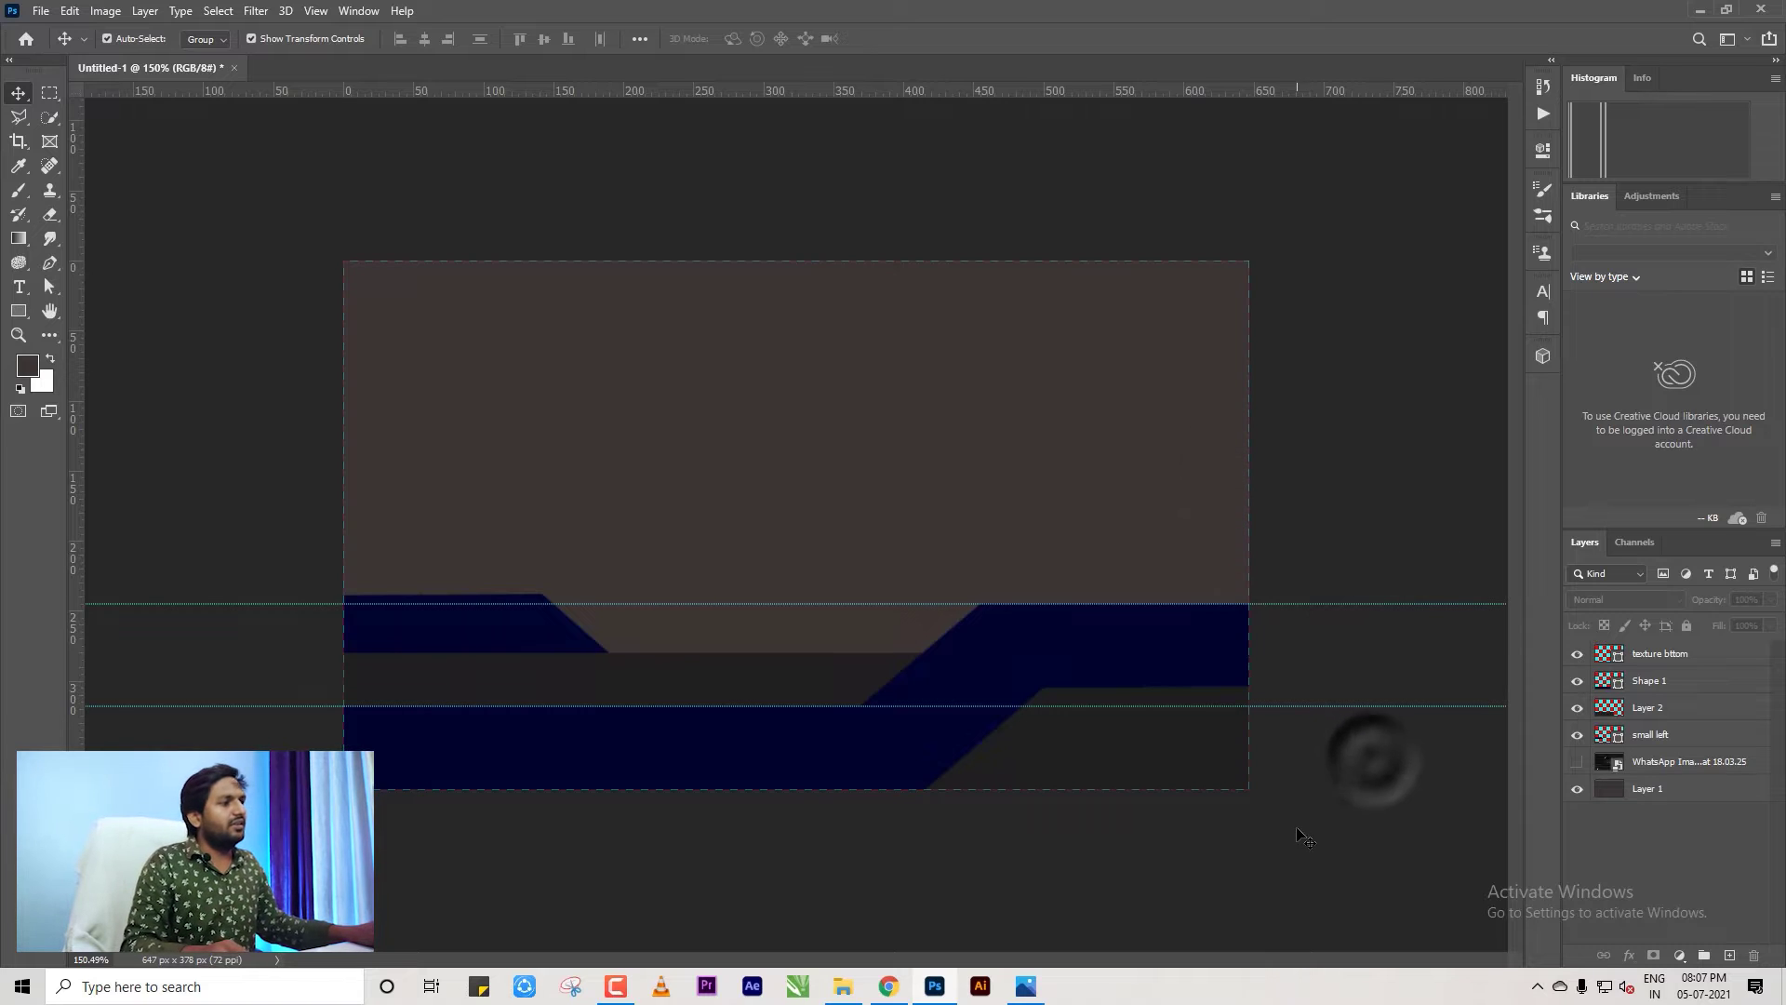
click(1576, 762)
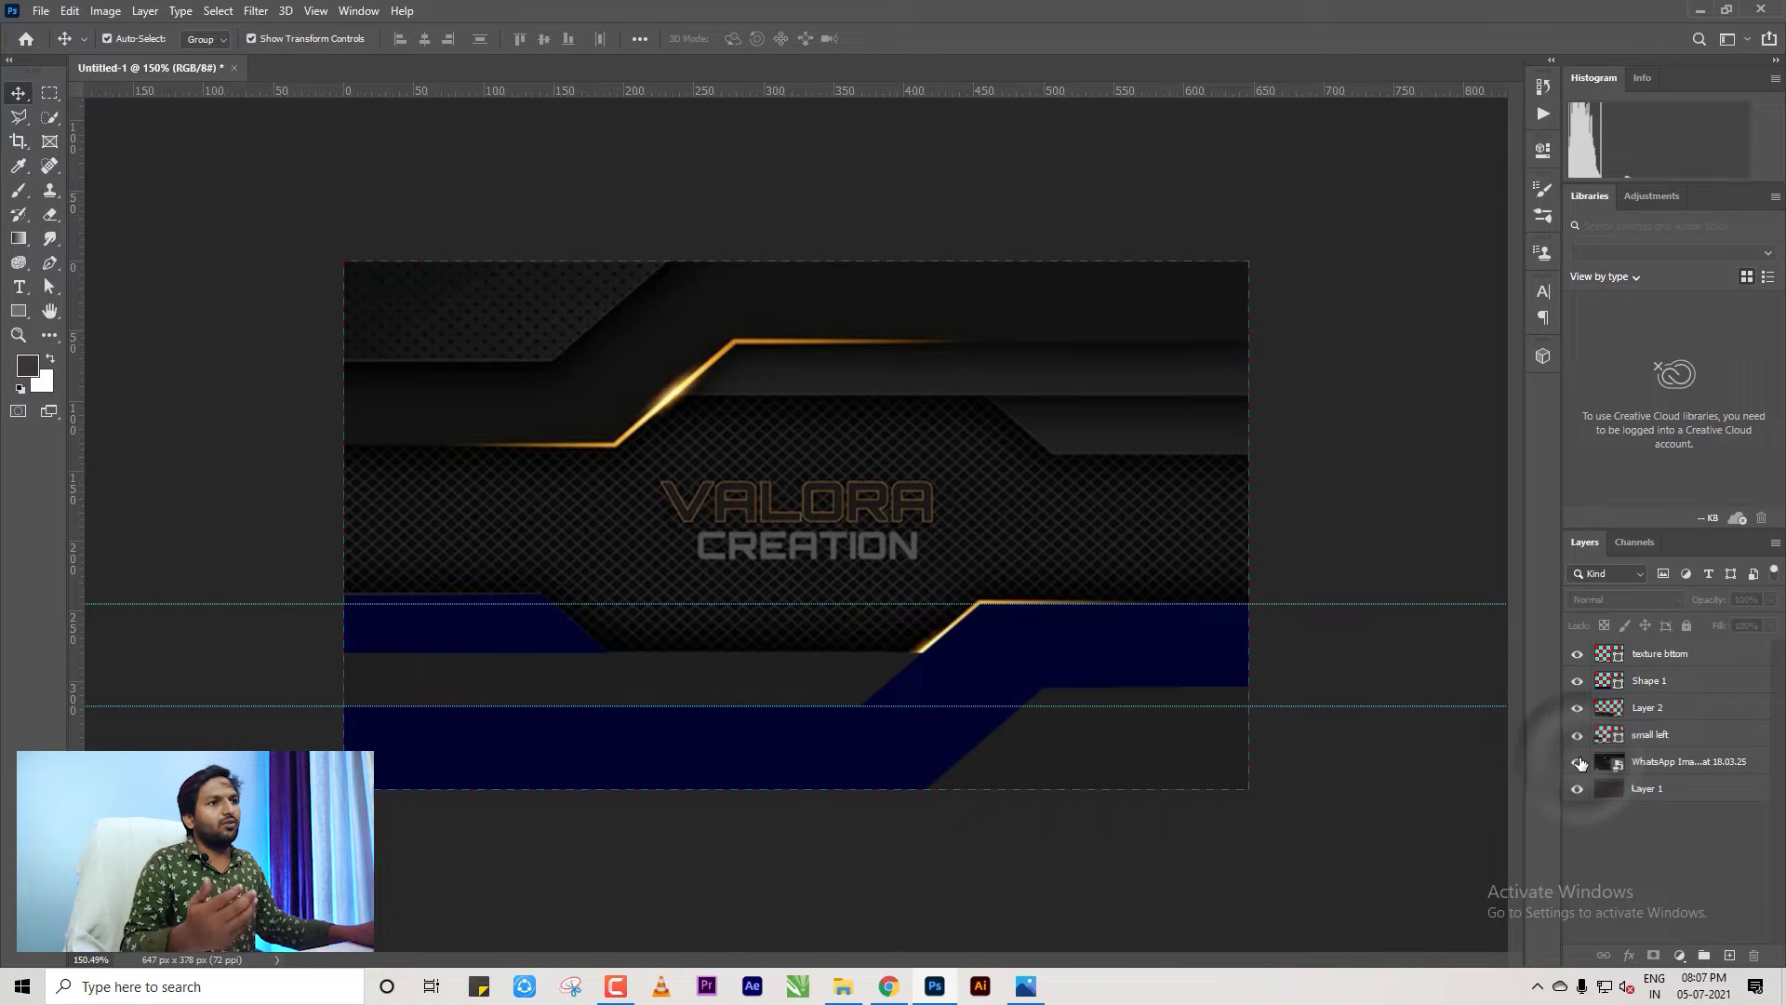
click(1574, 763)
click(1339, 787)
Search Google Images for 'texture', then for 'pattern'.
key(alt+Tab)
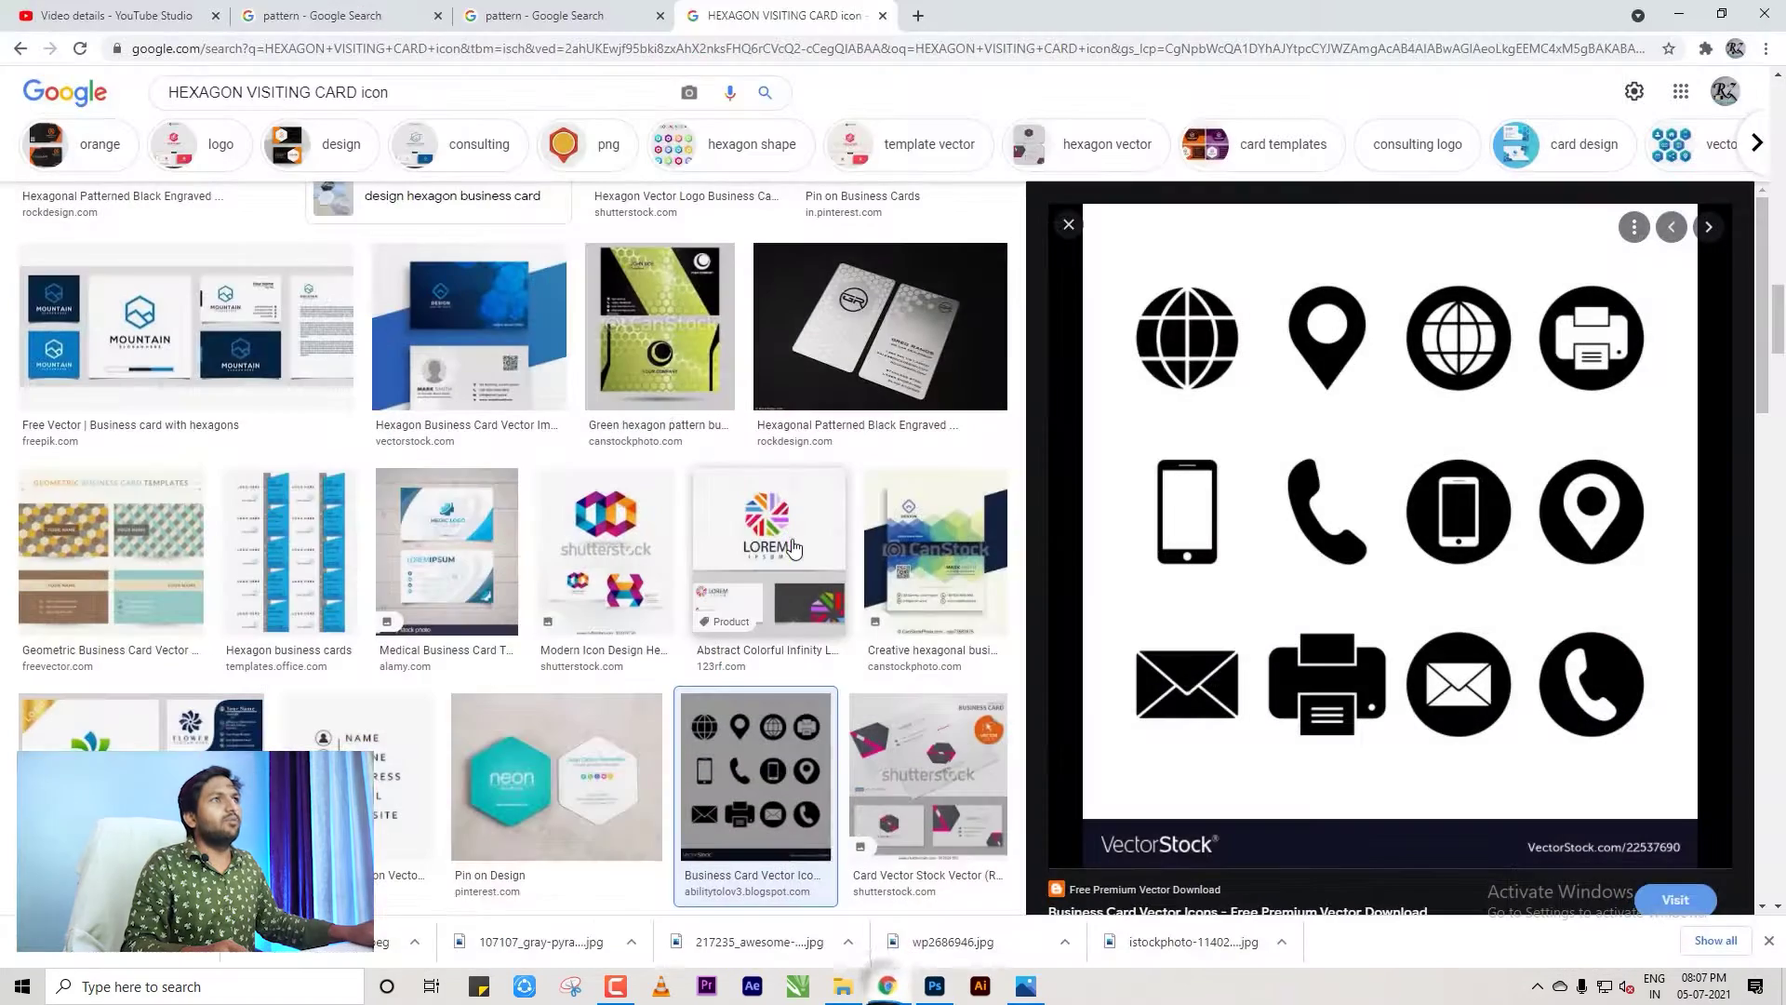
click(918, 15)
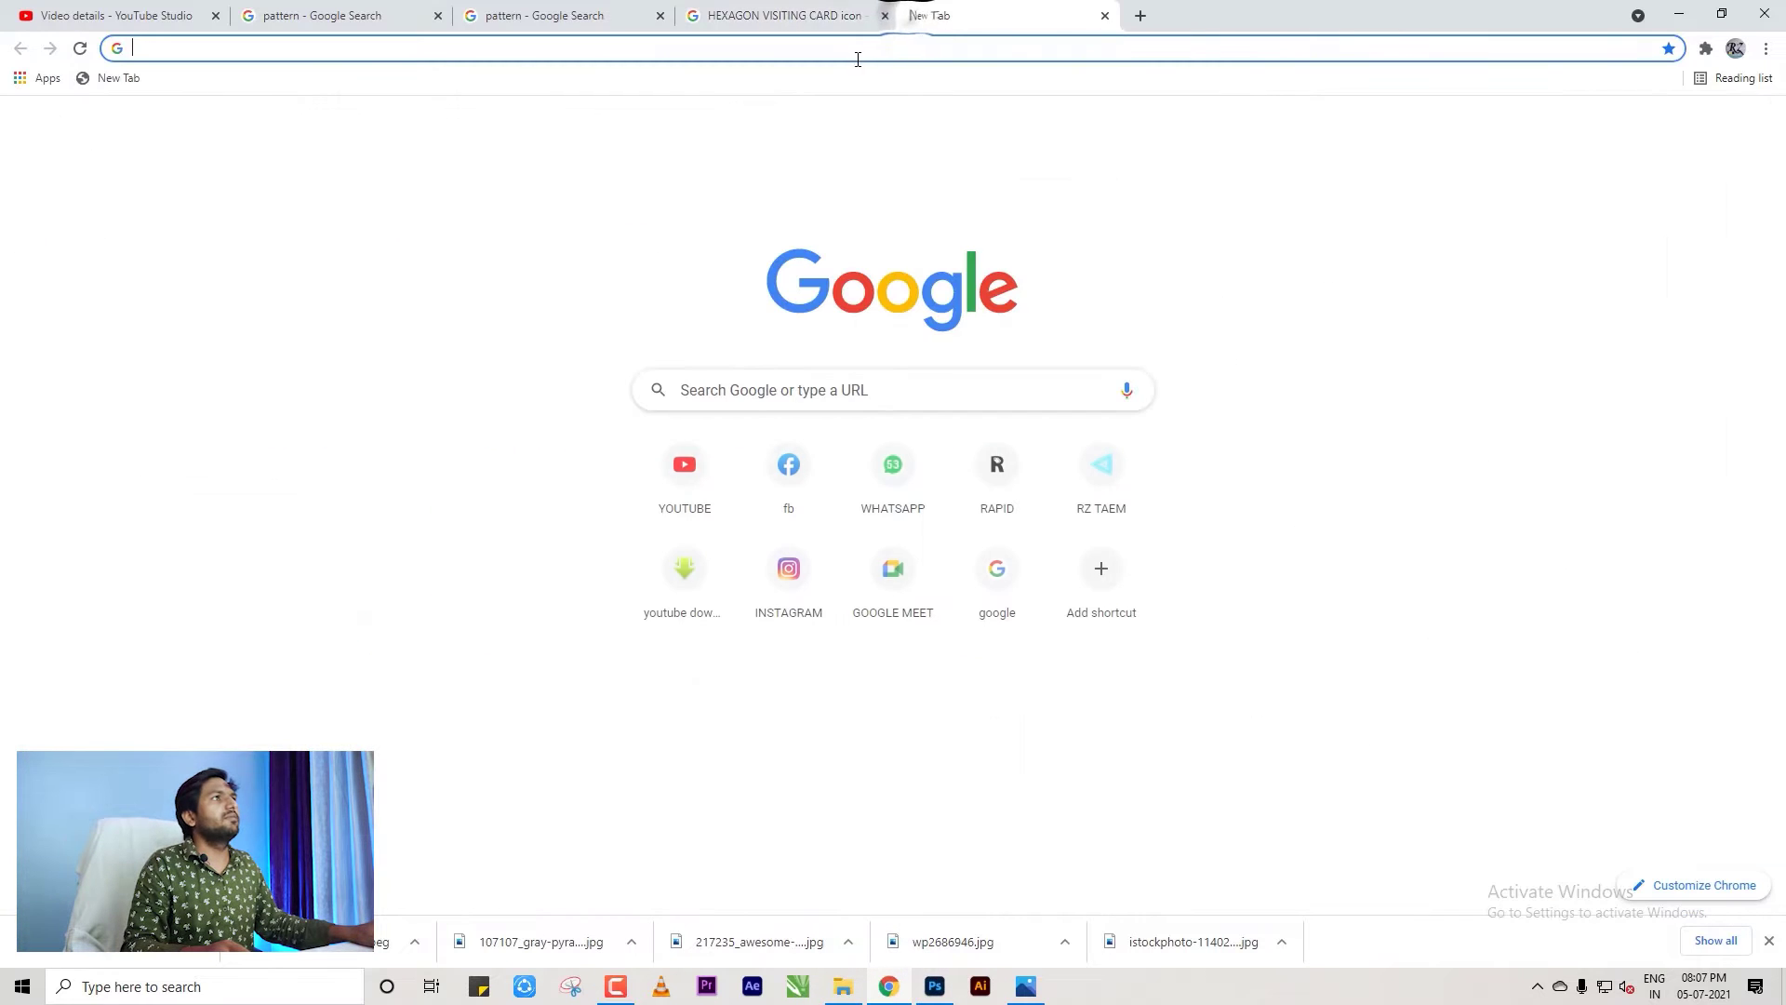
text(texture)
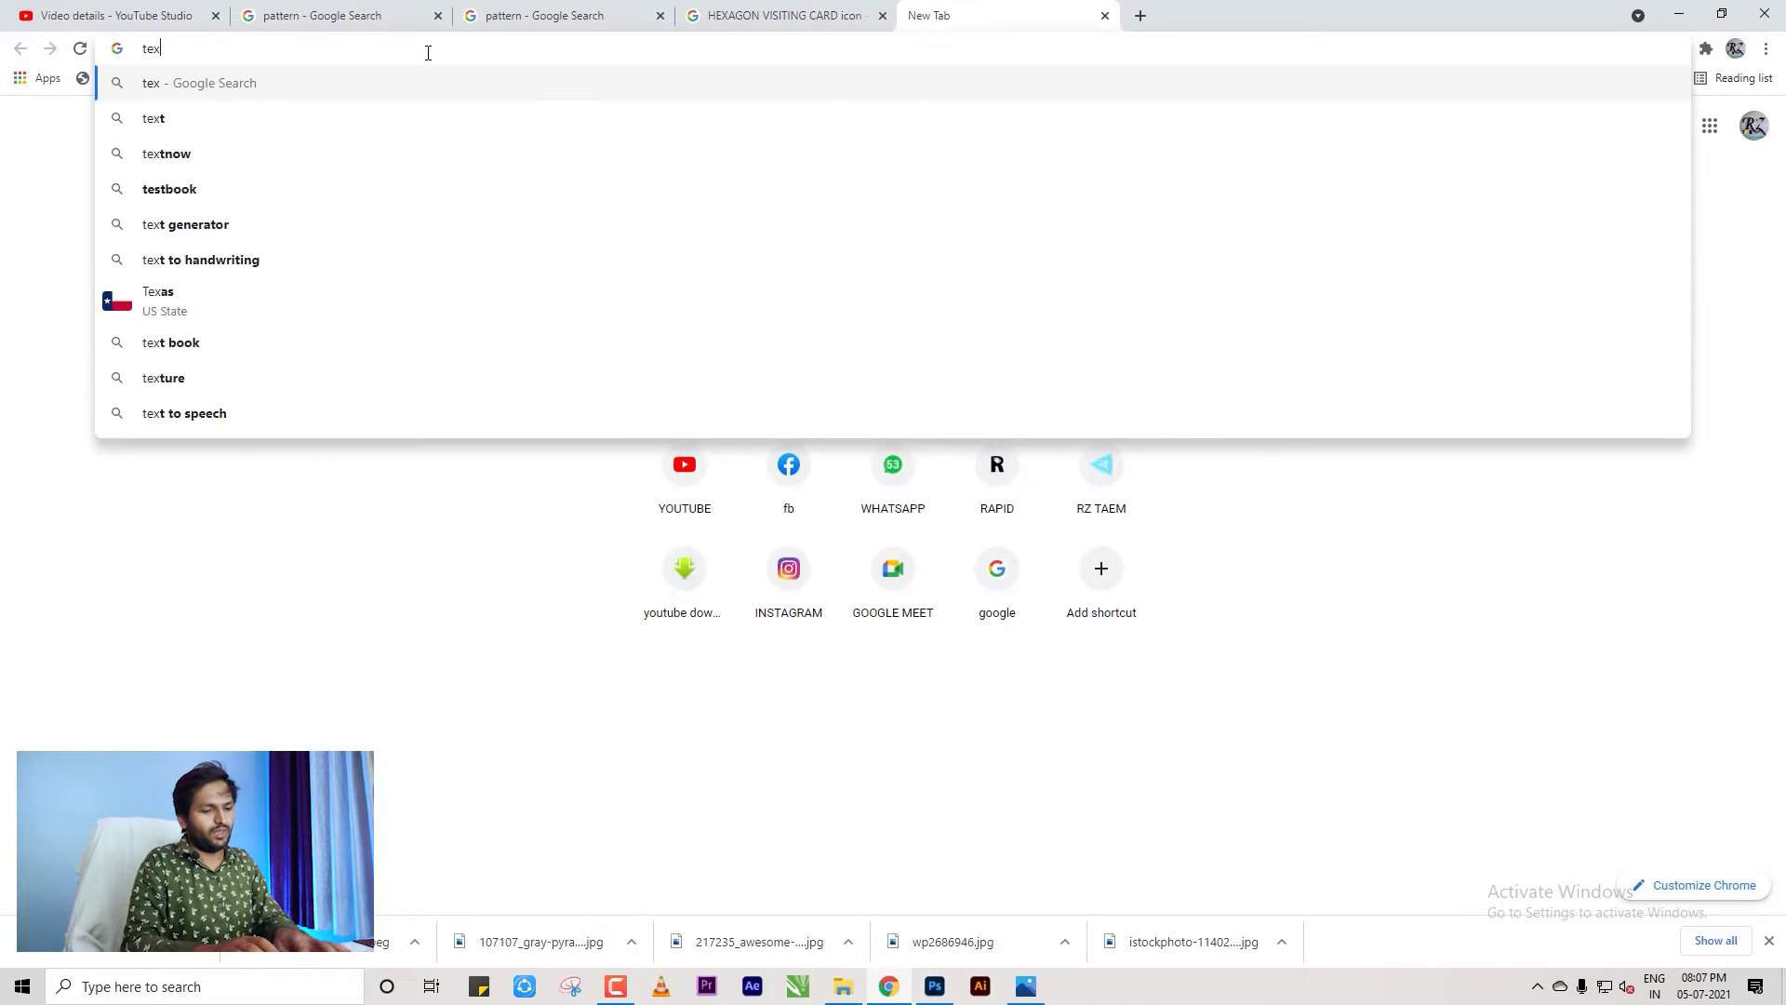
key(Return)
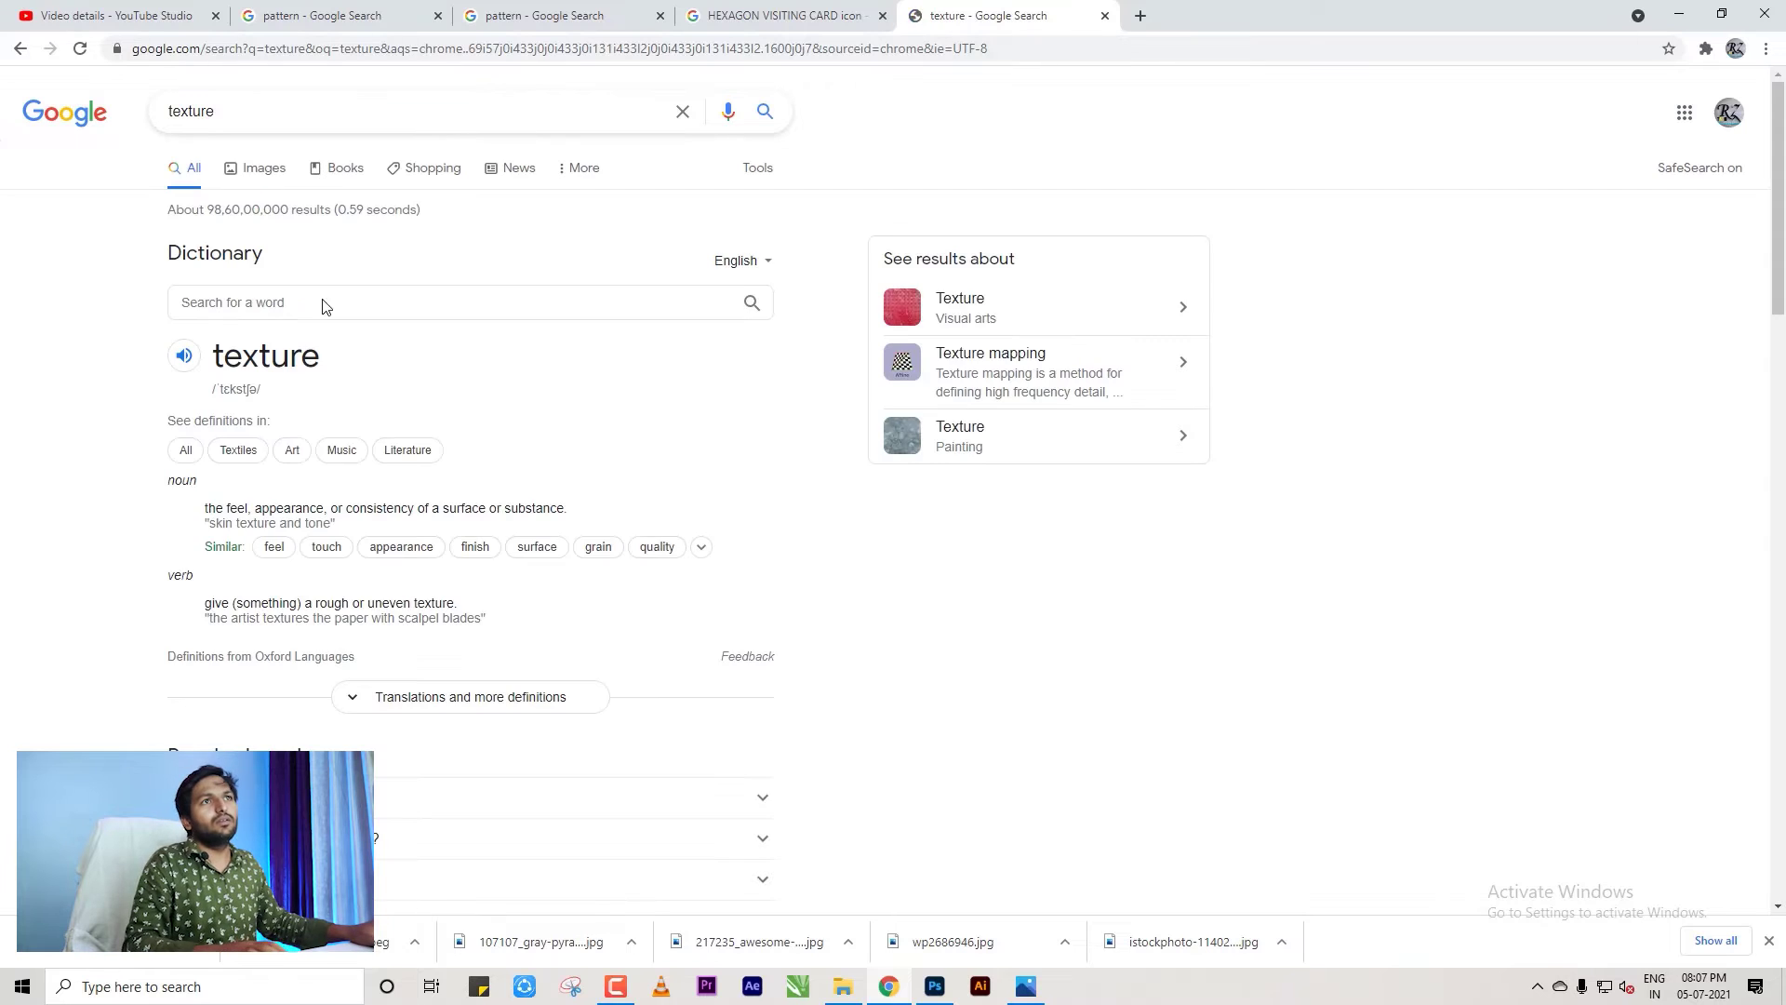
click(260, 169)
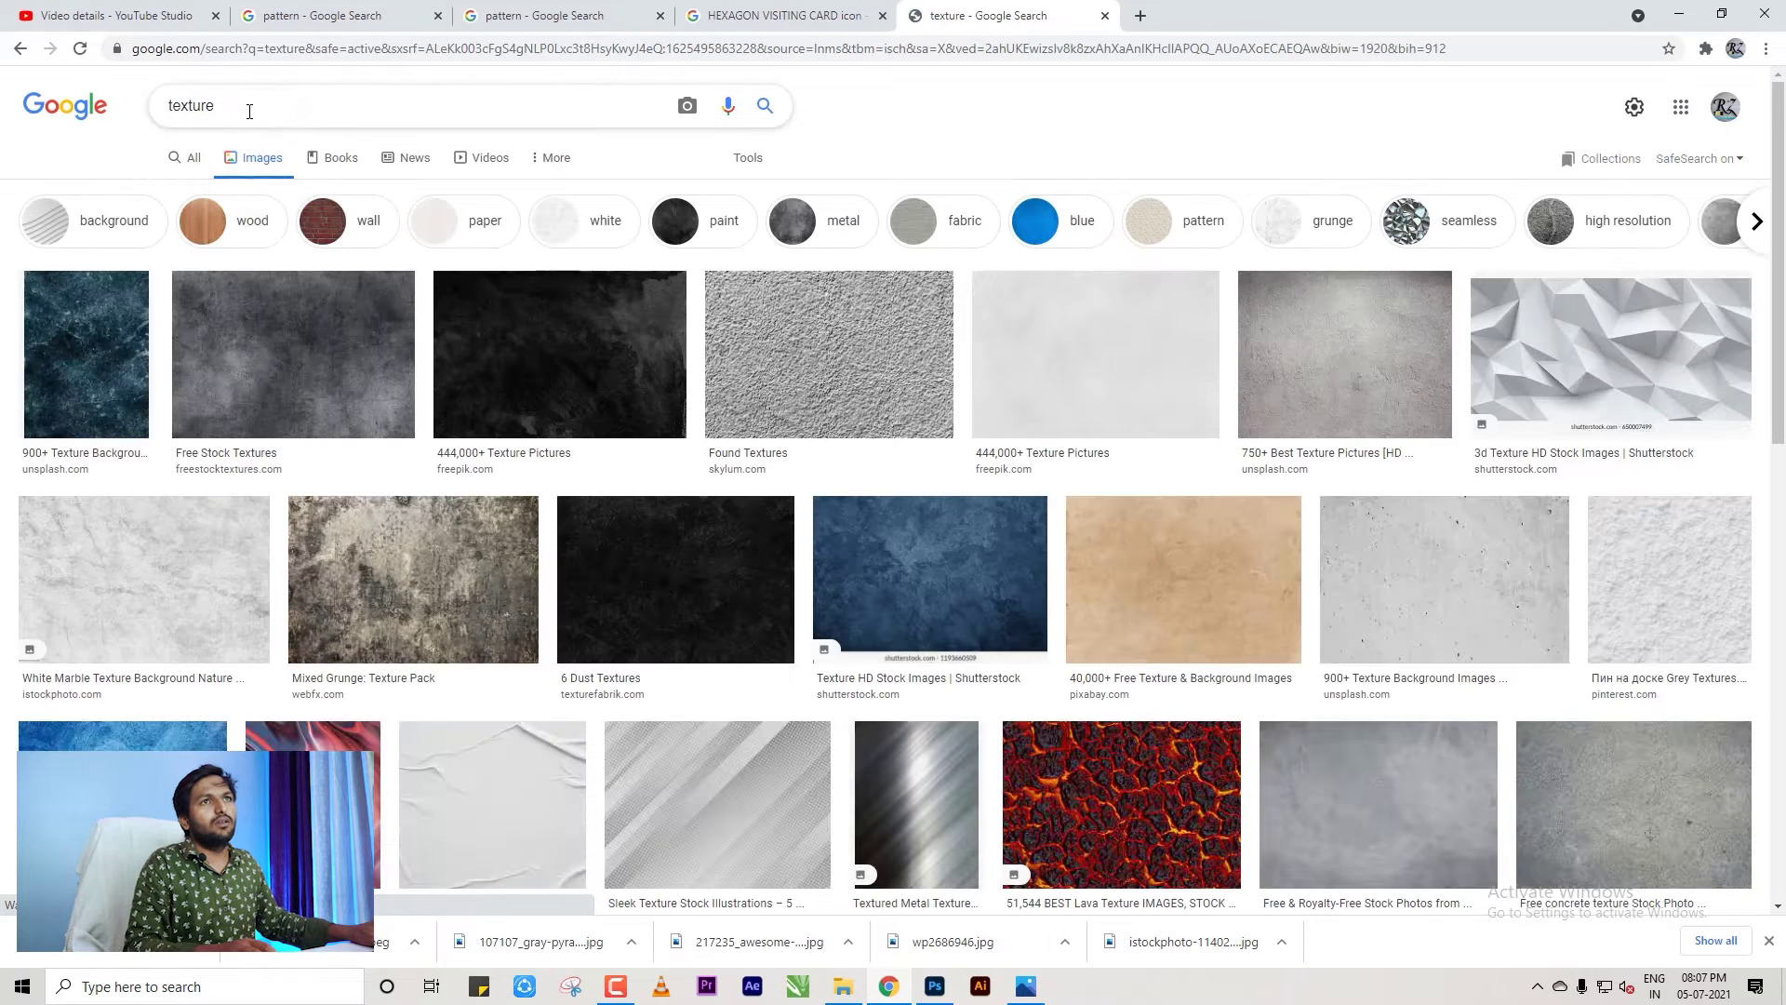
text(pattern)
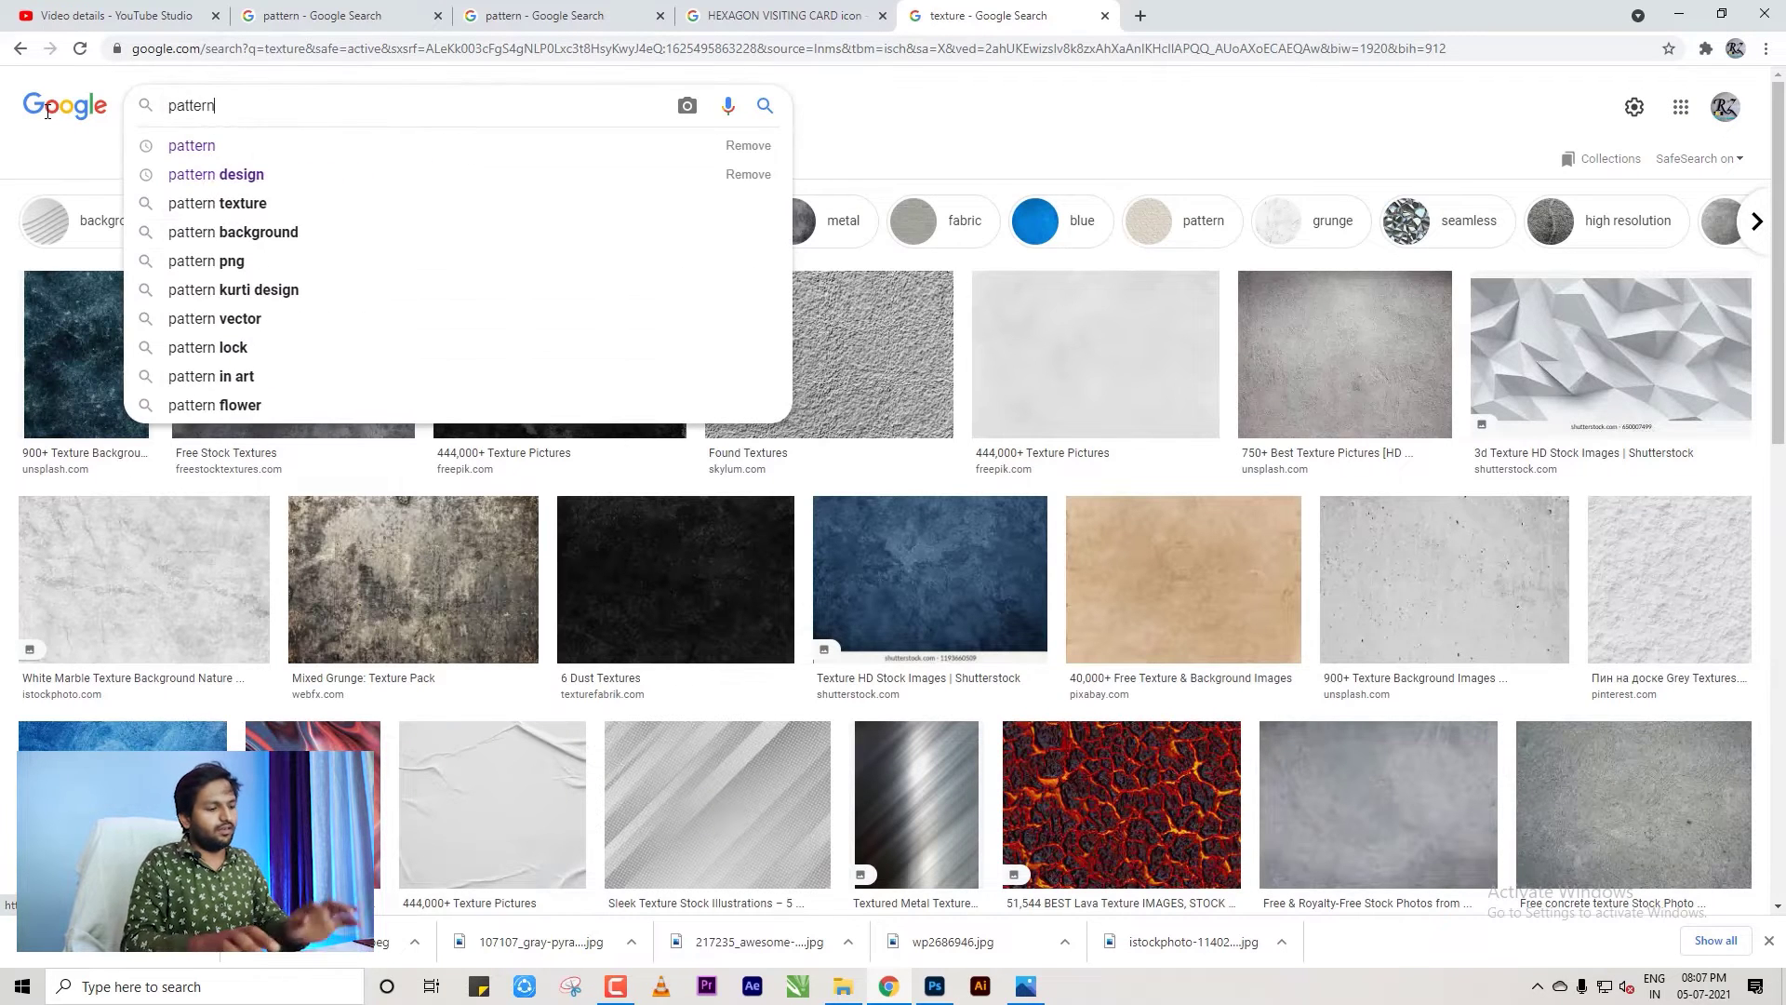
key(Return)
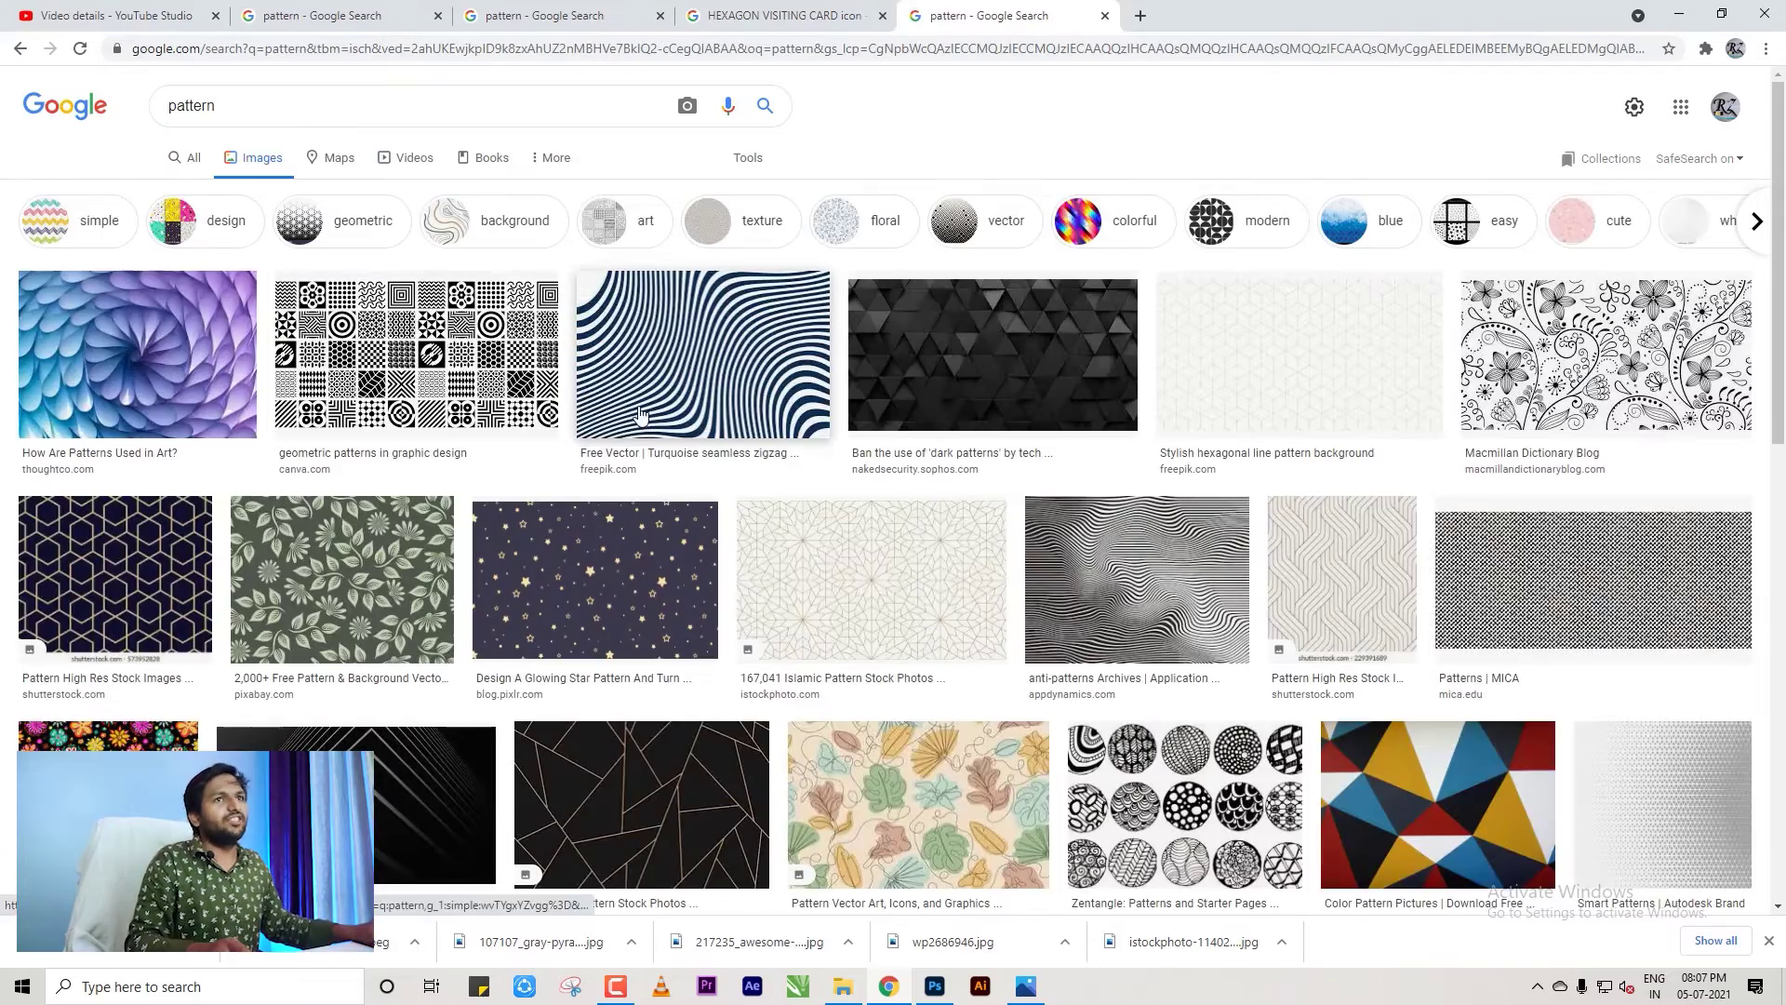
Save the carbon polygon dark pattern background image to Downloads.
scroll(805, 409, down, 2)
scroll(805, 409, down, 10)
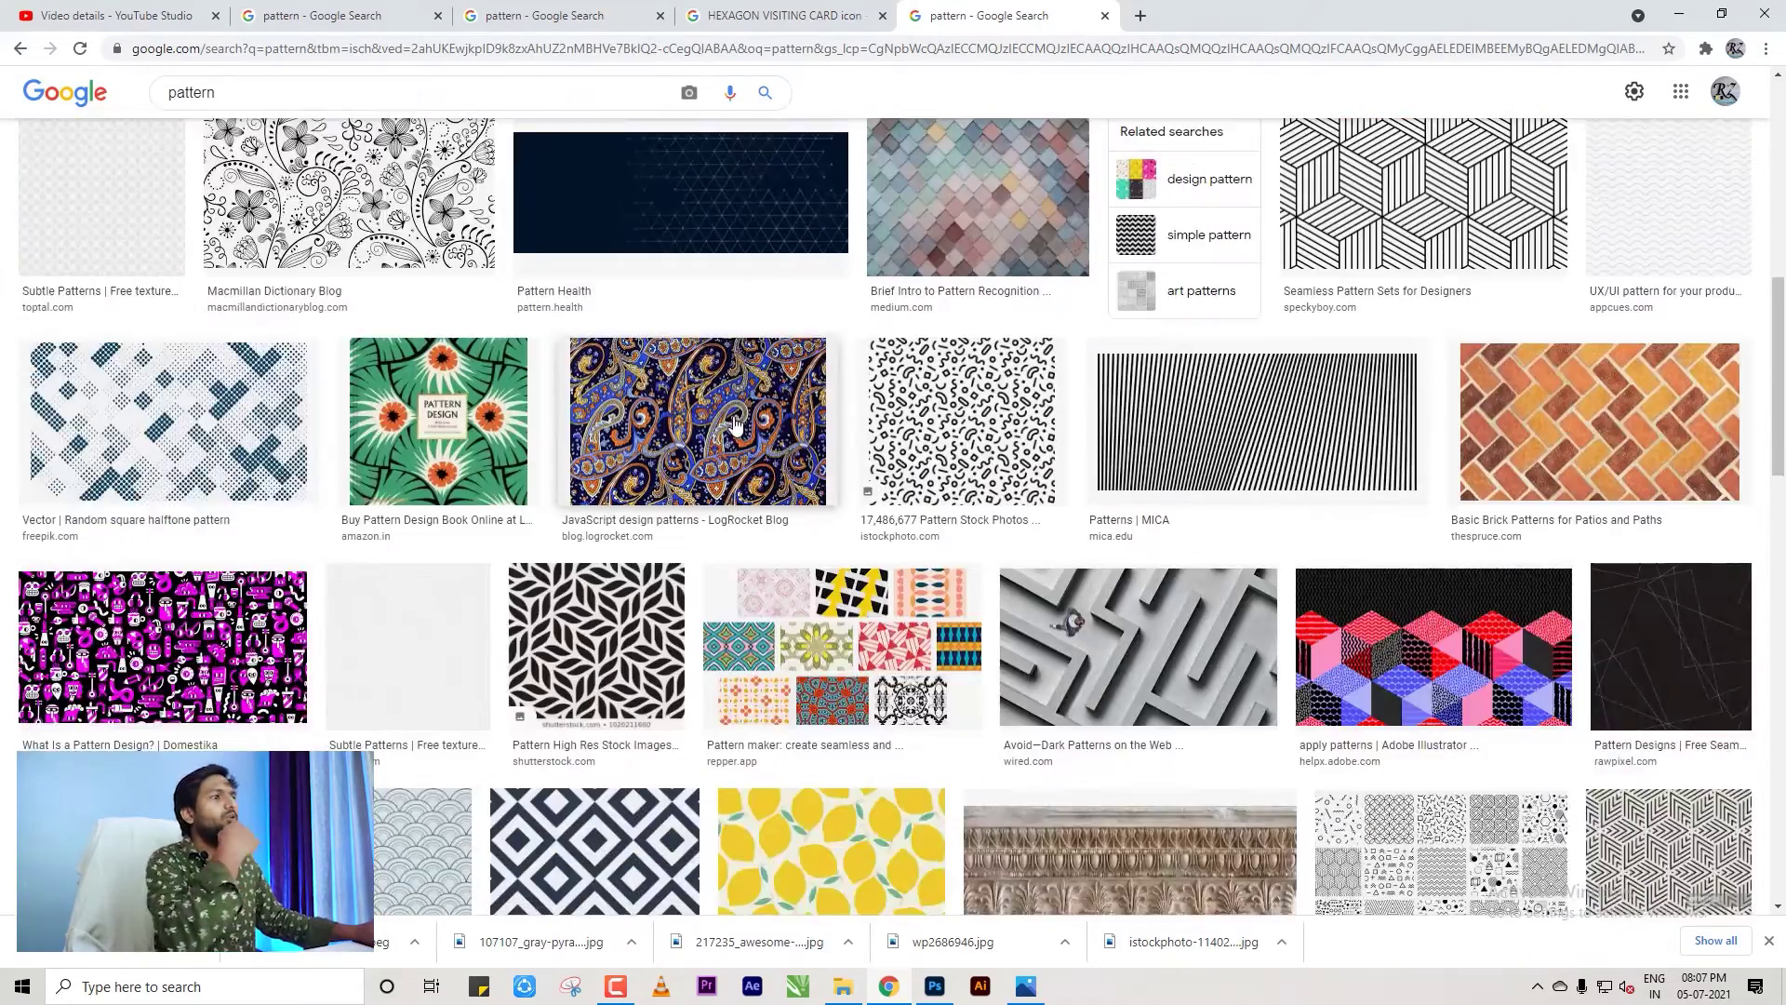
scroll(1476, 537, down, 11)
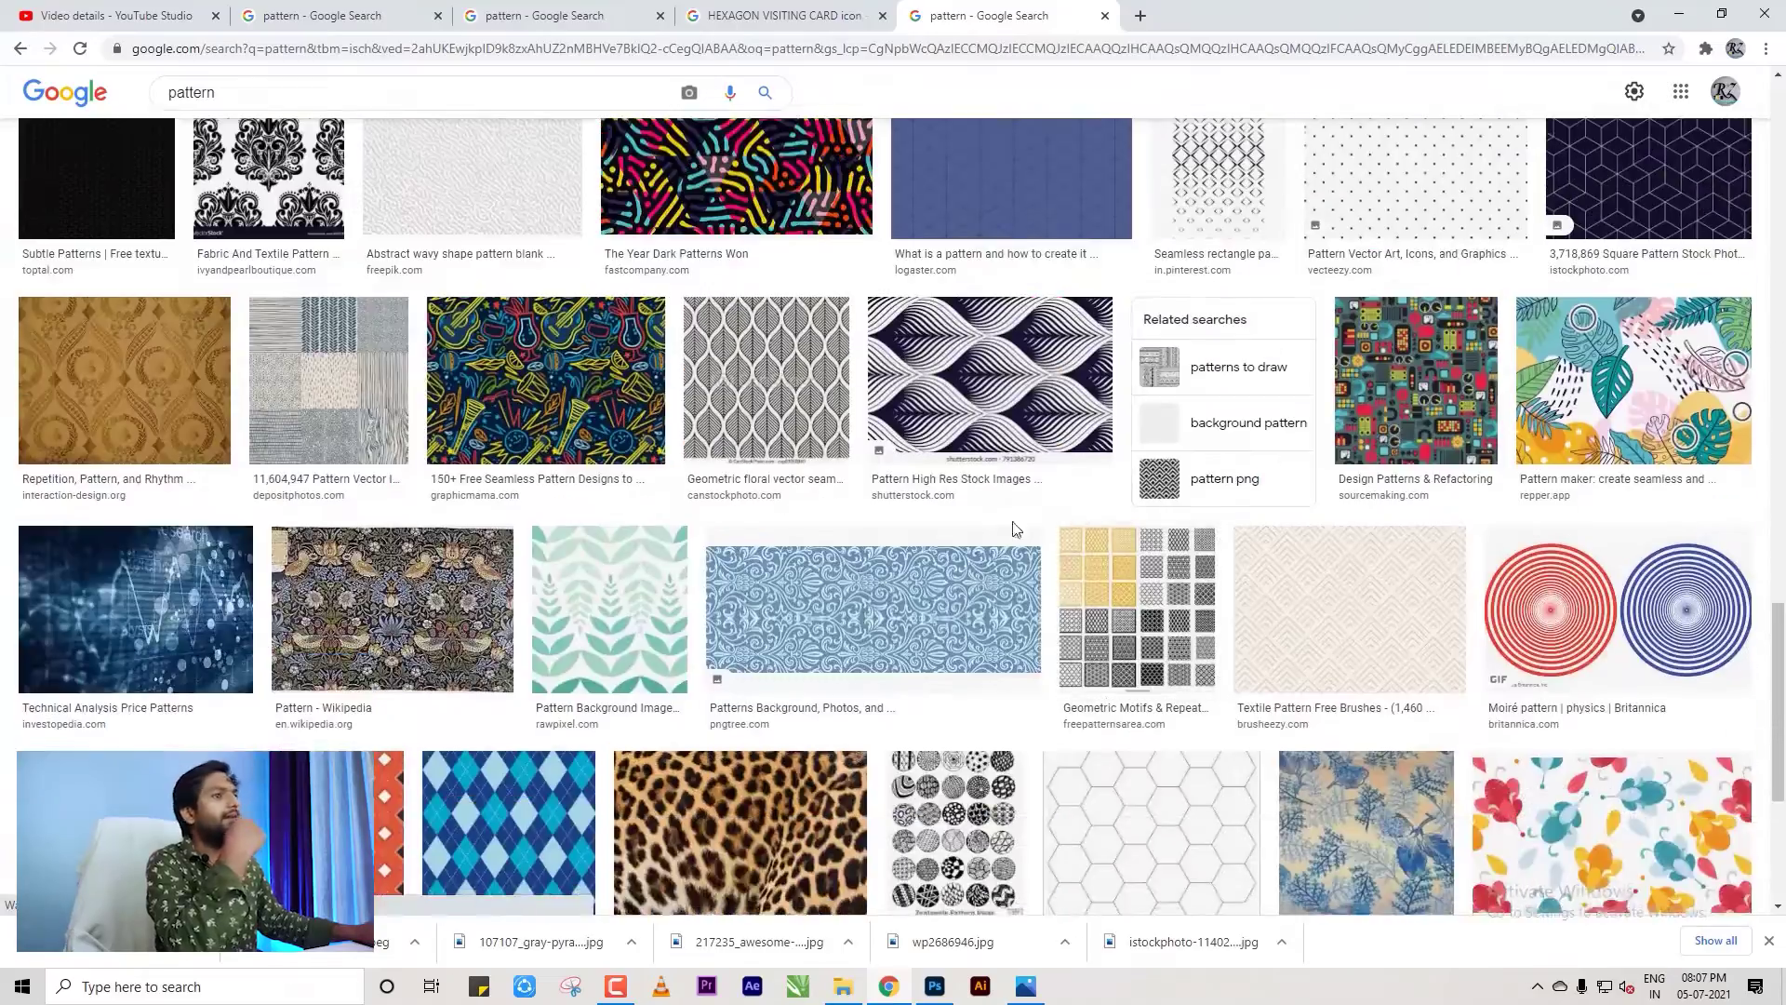
scroll(1014, 526, up, 5)
click(88, 505)
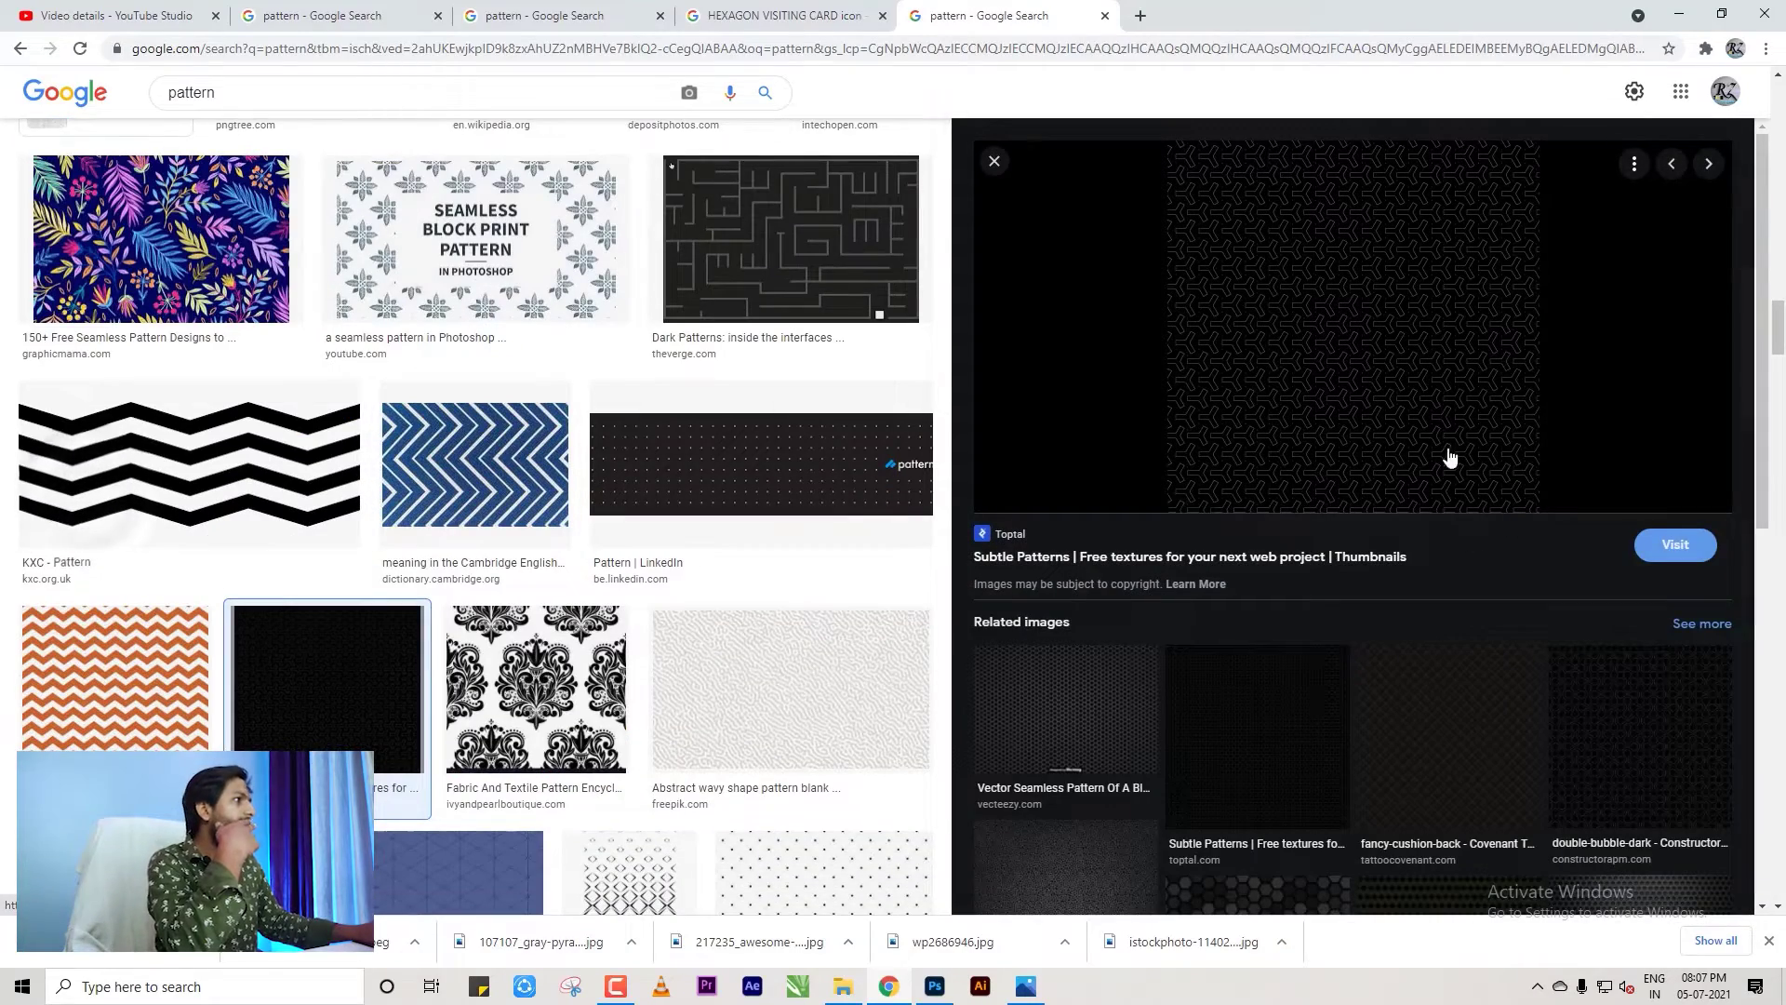
scroll(1420, 686, down, 3)
scroll(1432, 683, down, 4)
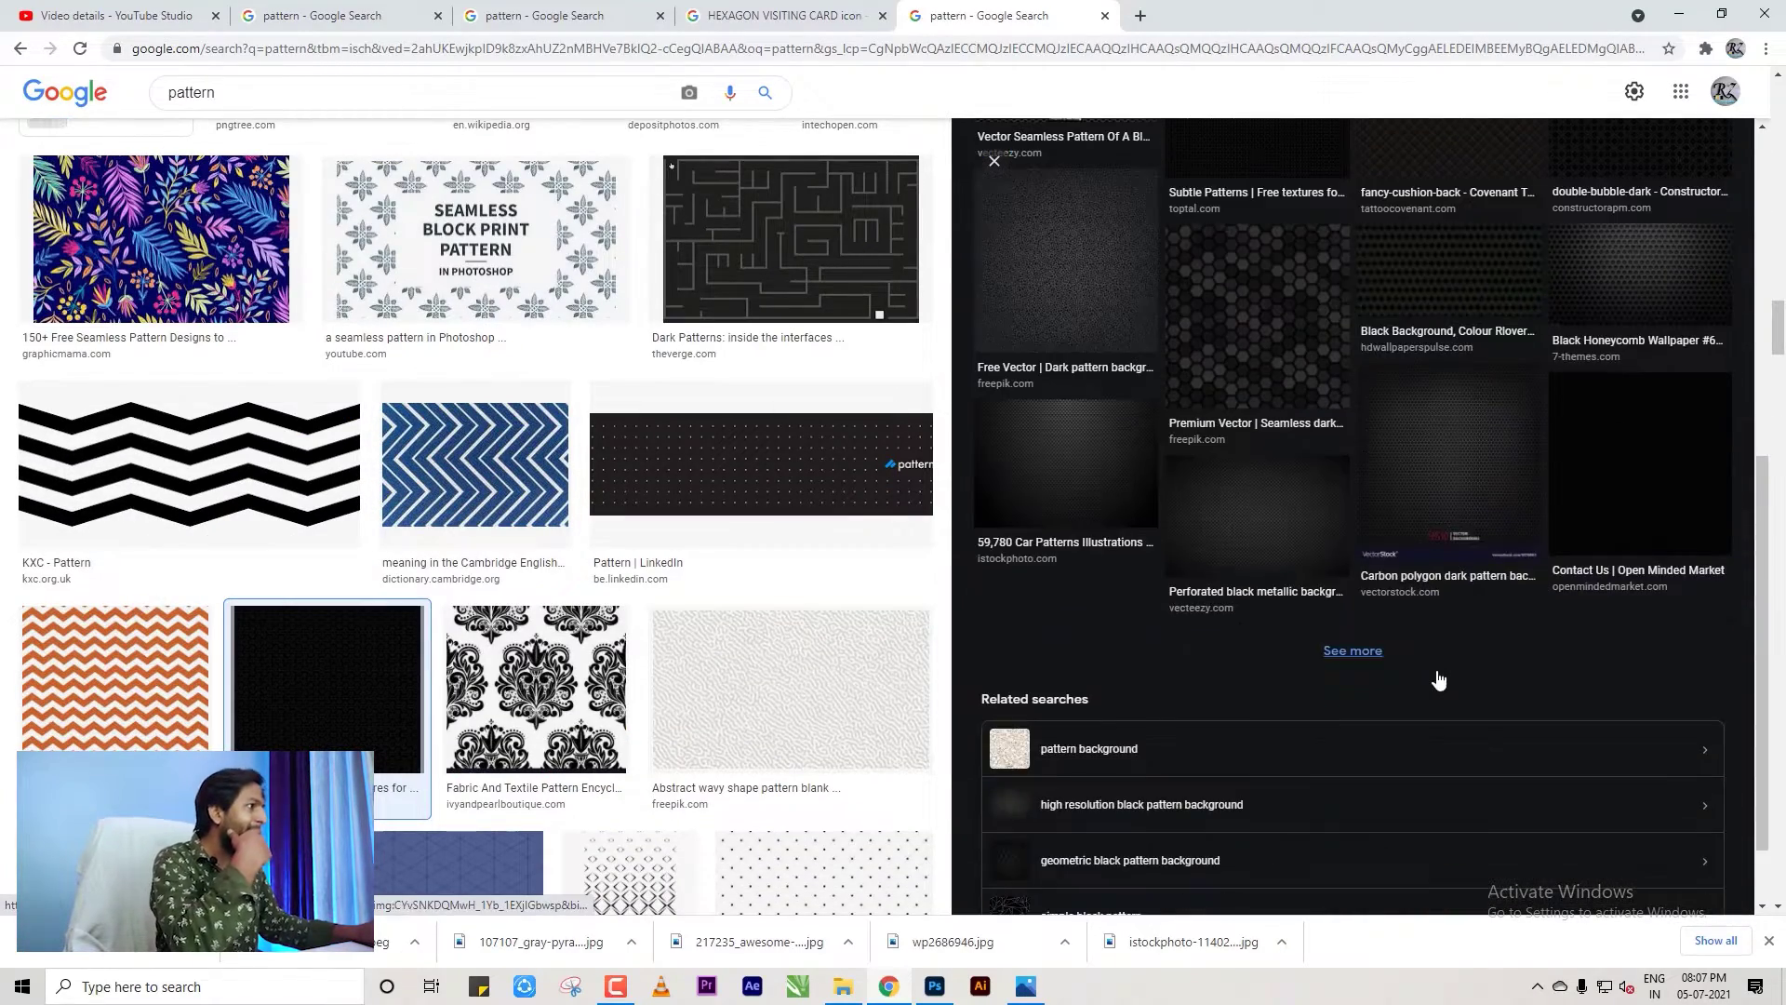
click(1462, 456)
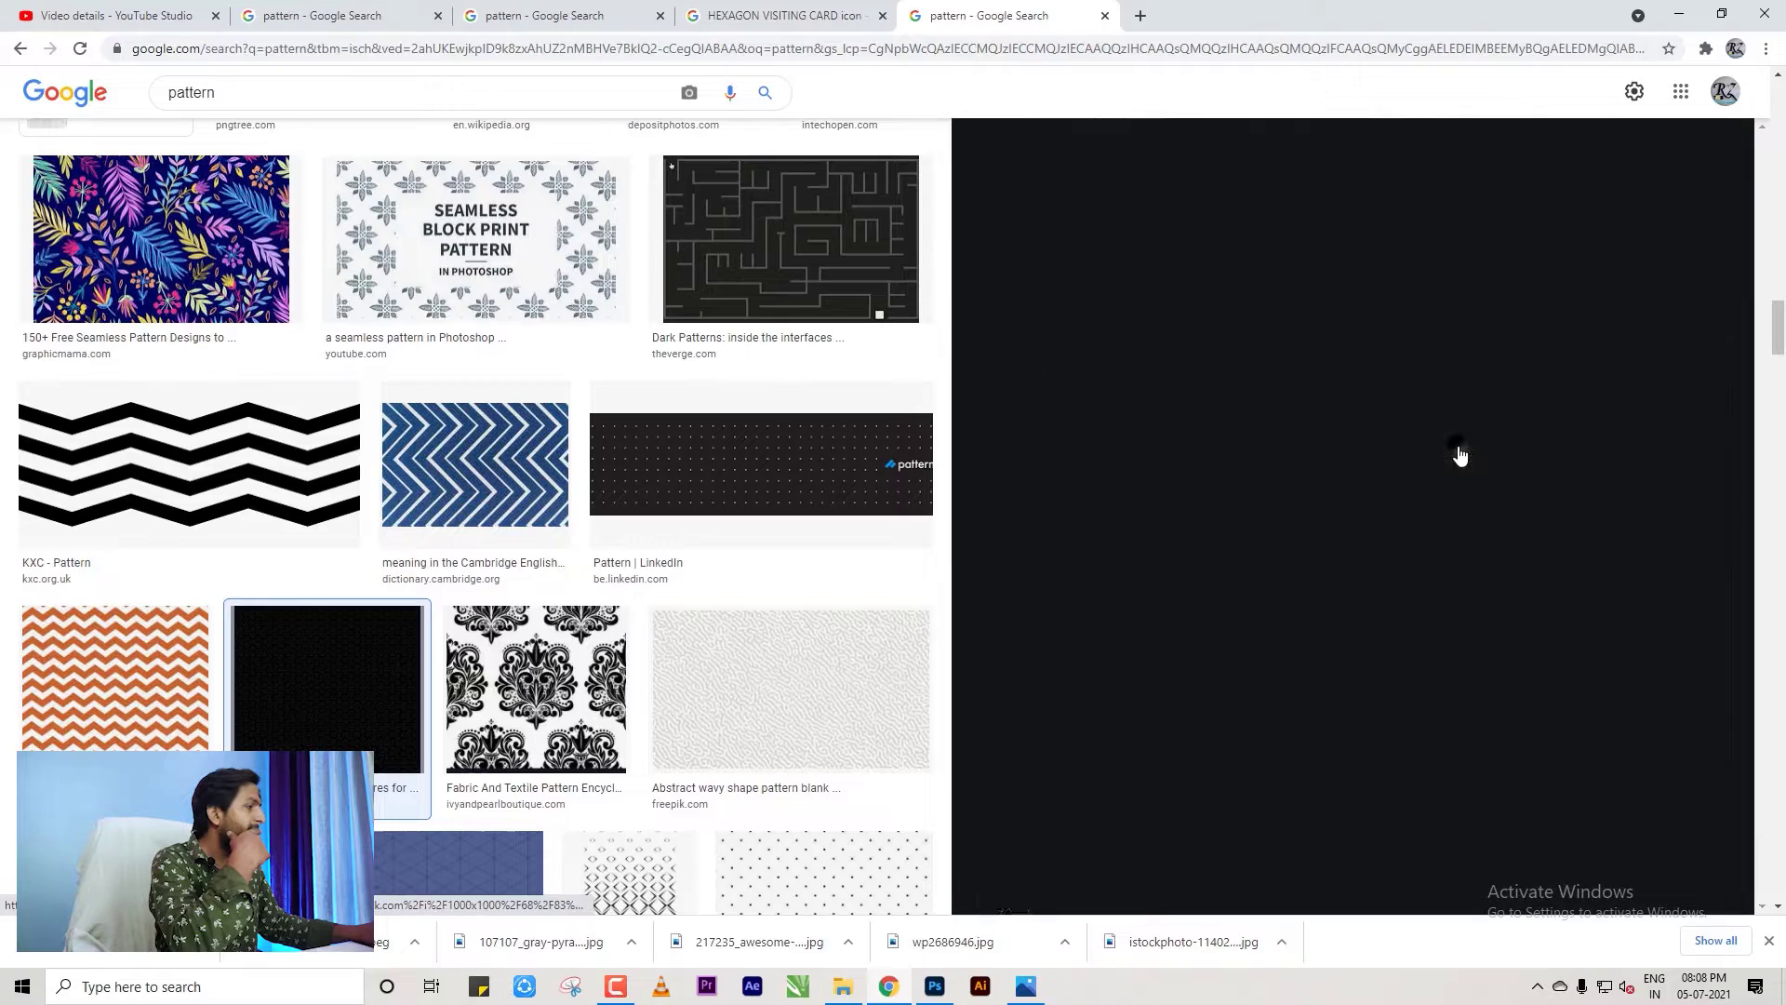
right_click(1352, 371)
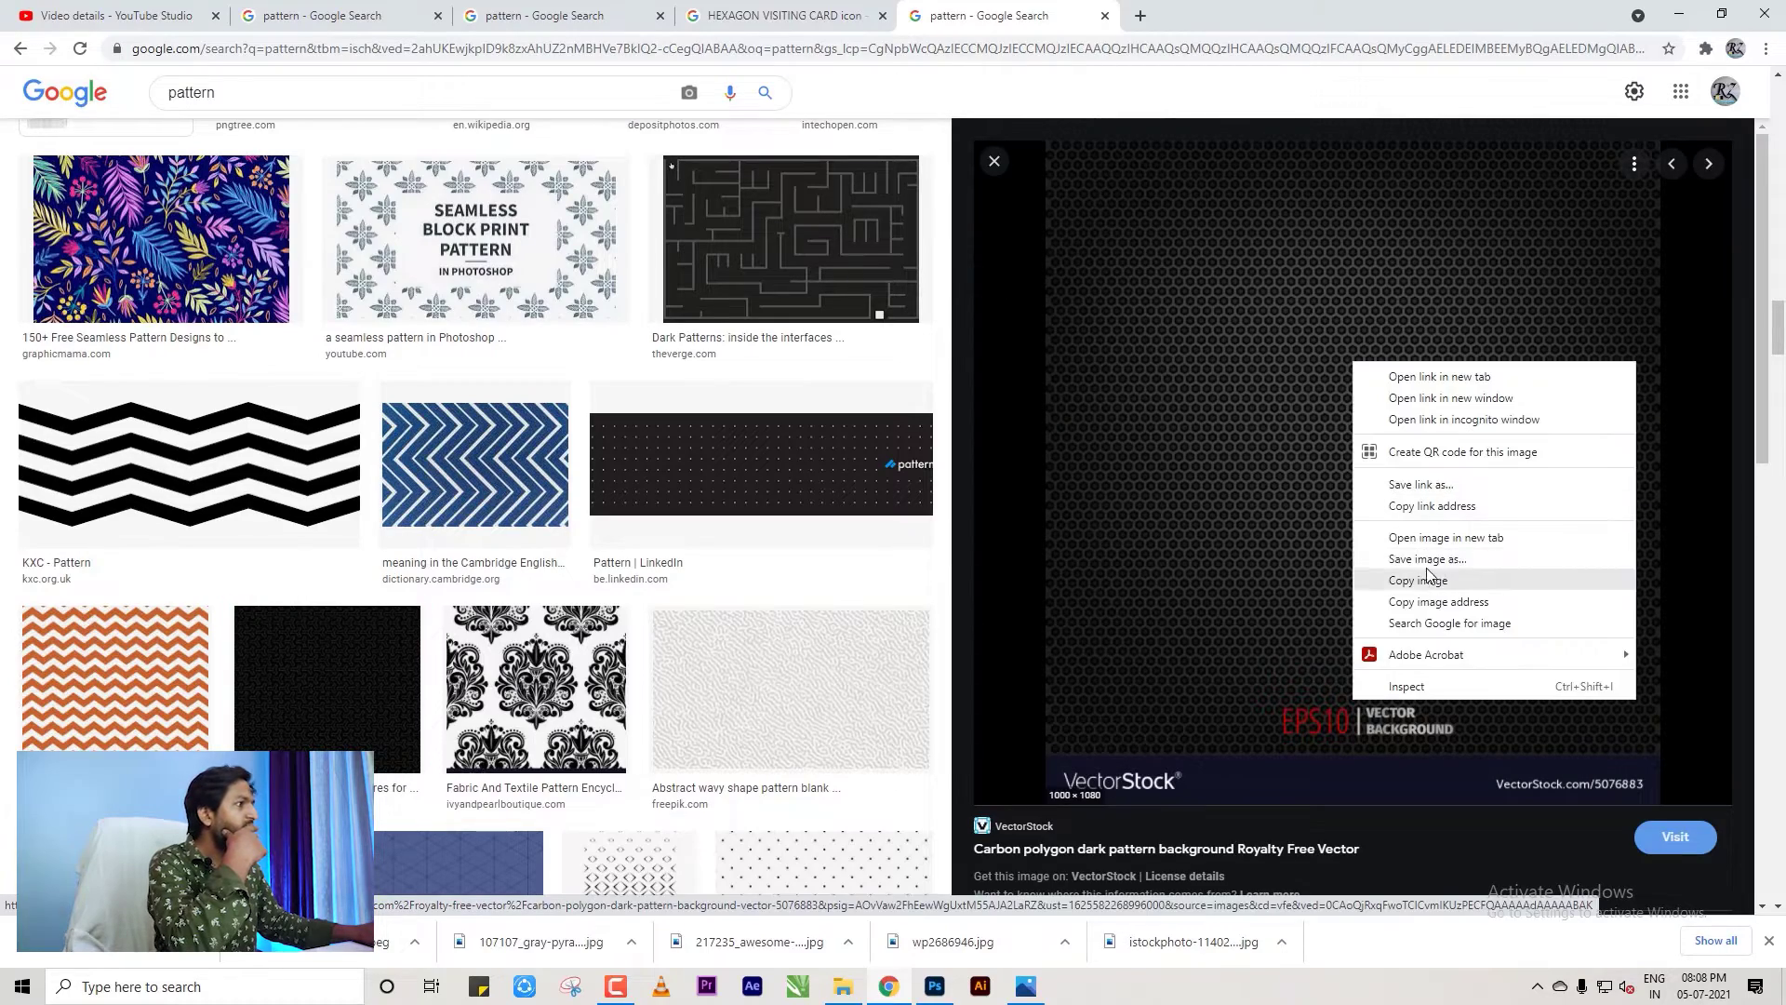
click(1465, 583)
click(954, 887)
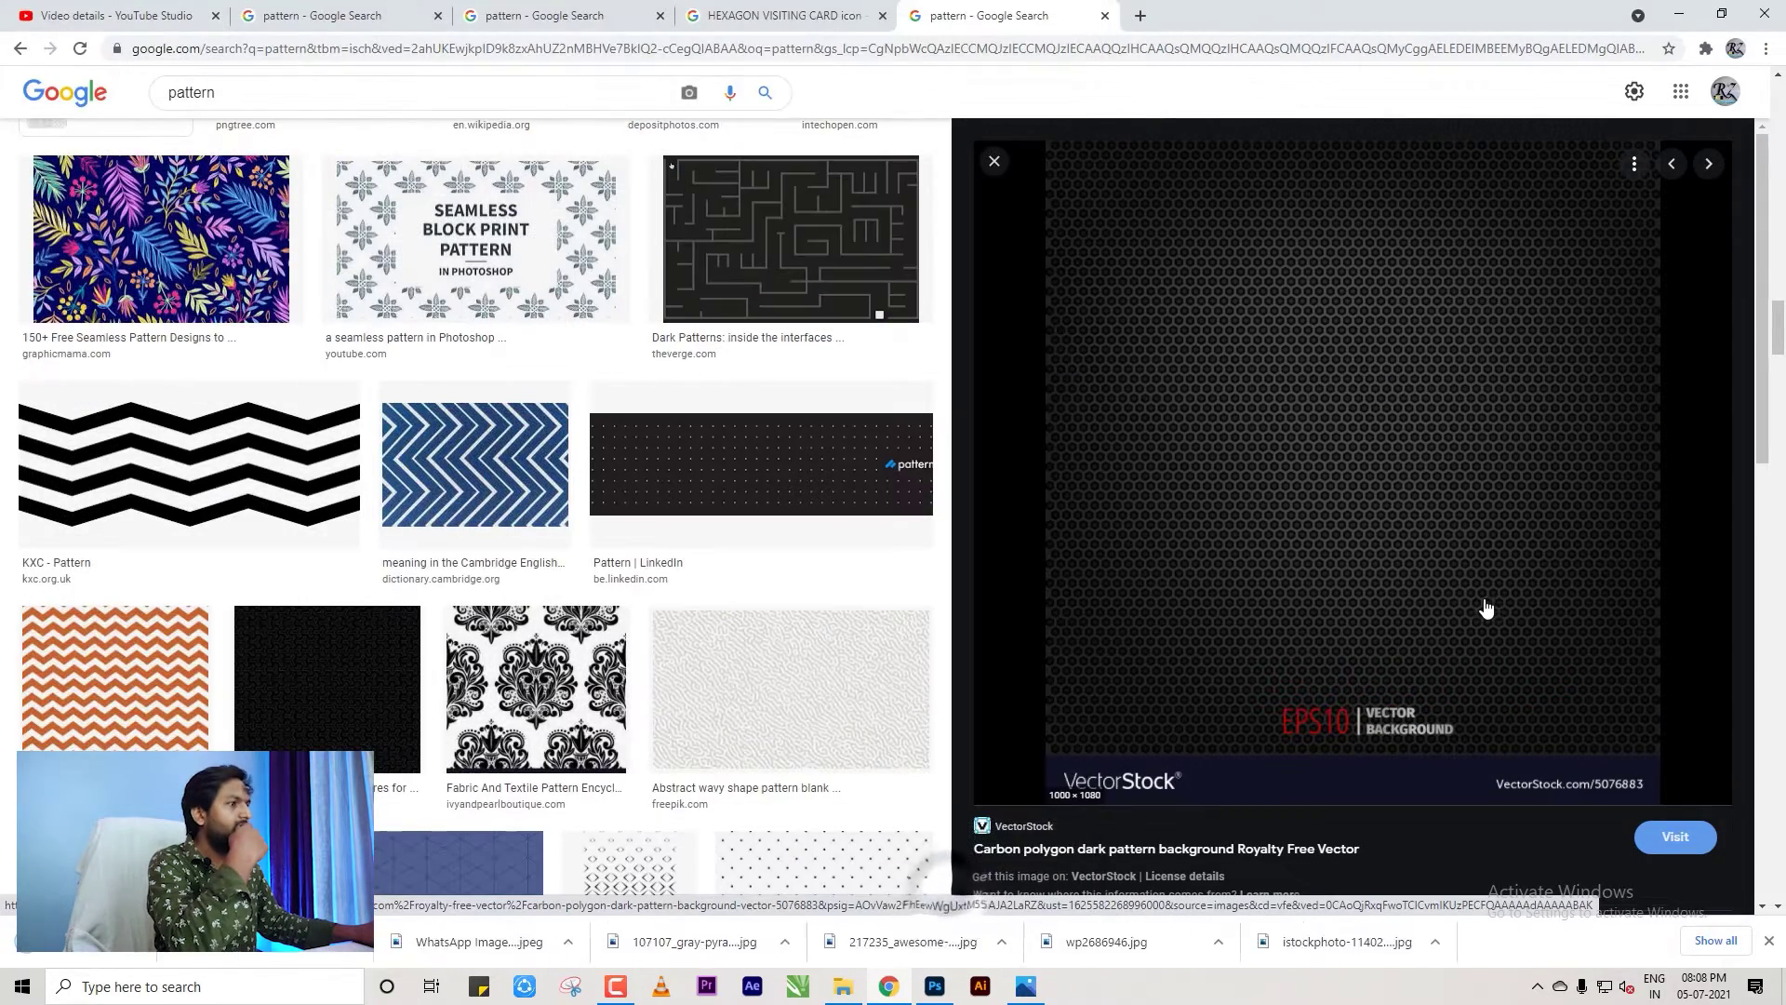
Drag the downloaded carbon pattern file into the Photoshop card document.
scroll(1486, 608, down, 10)
key(alt+Tab)
click(582, 711)
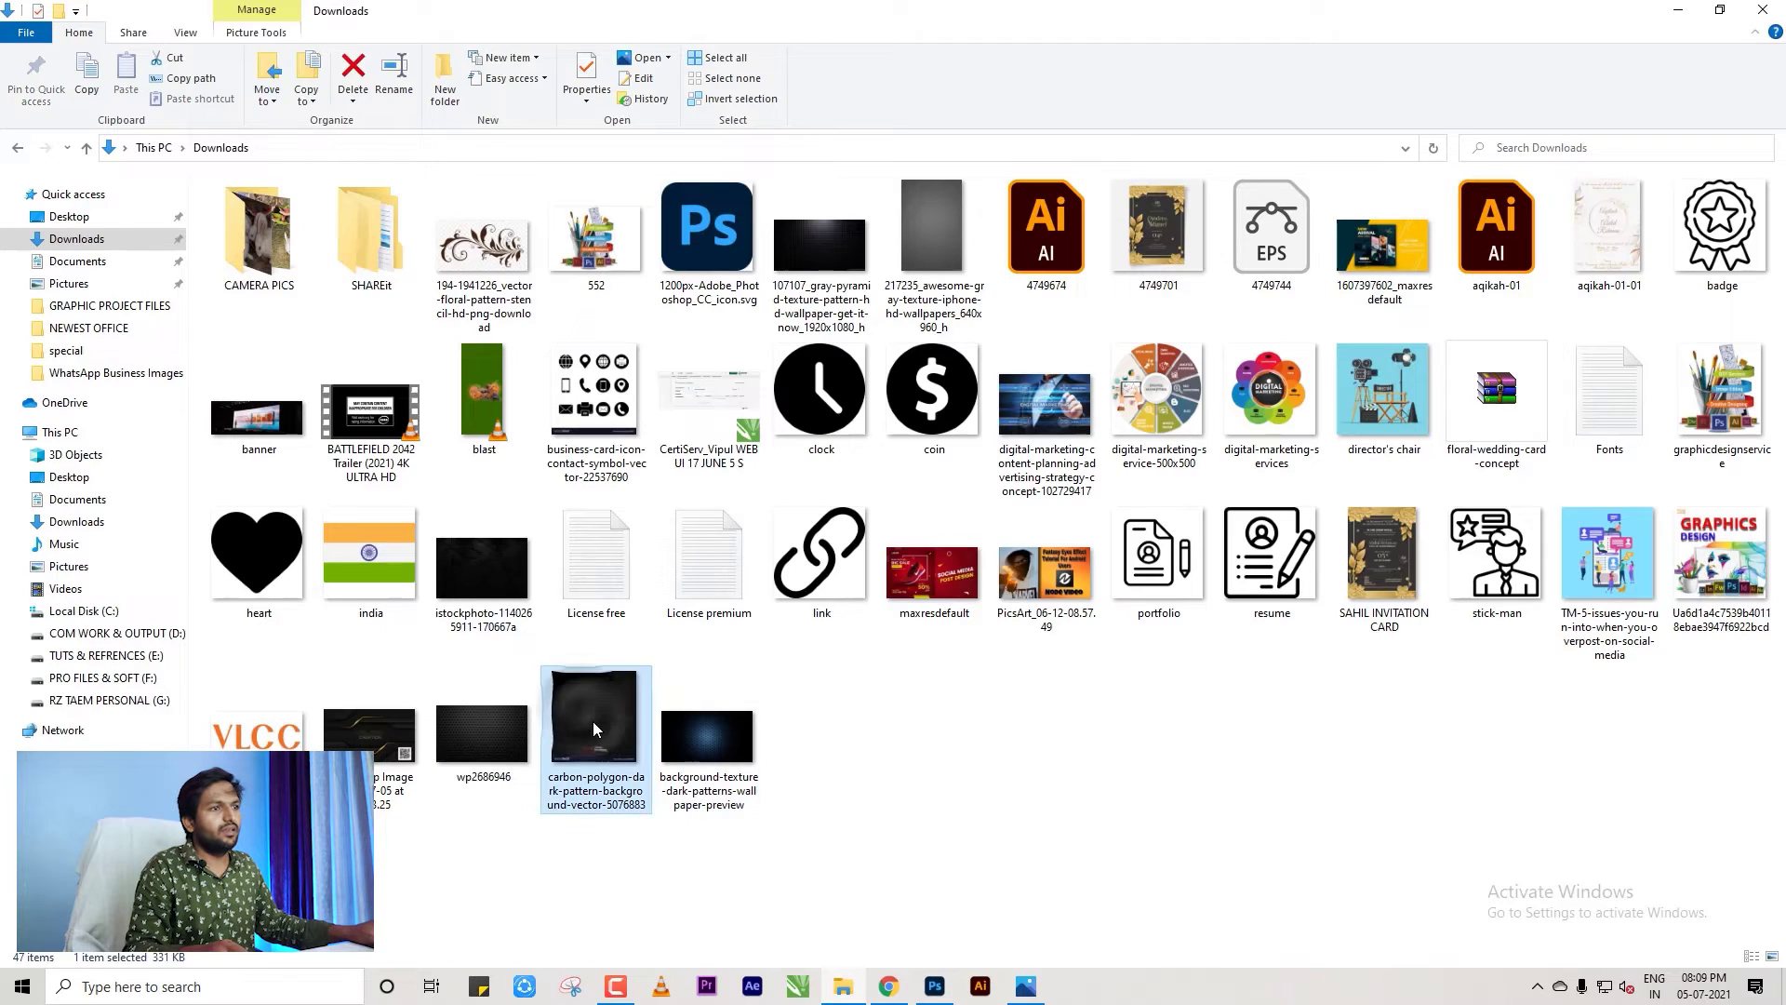
drag(1123, 827, 858, 578)
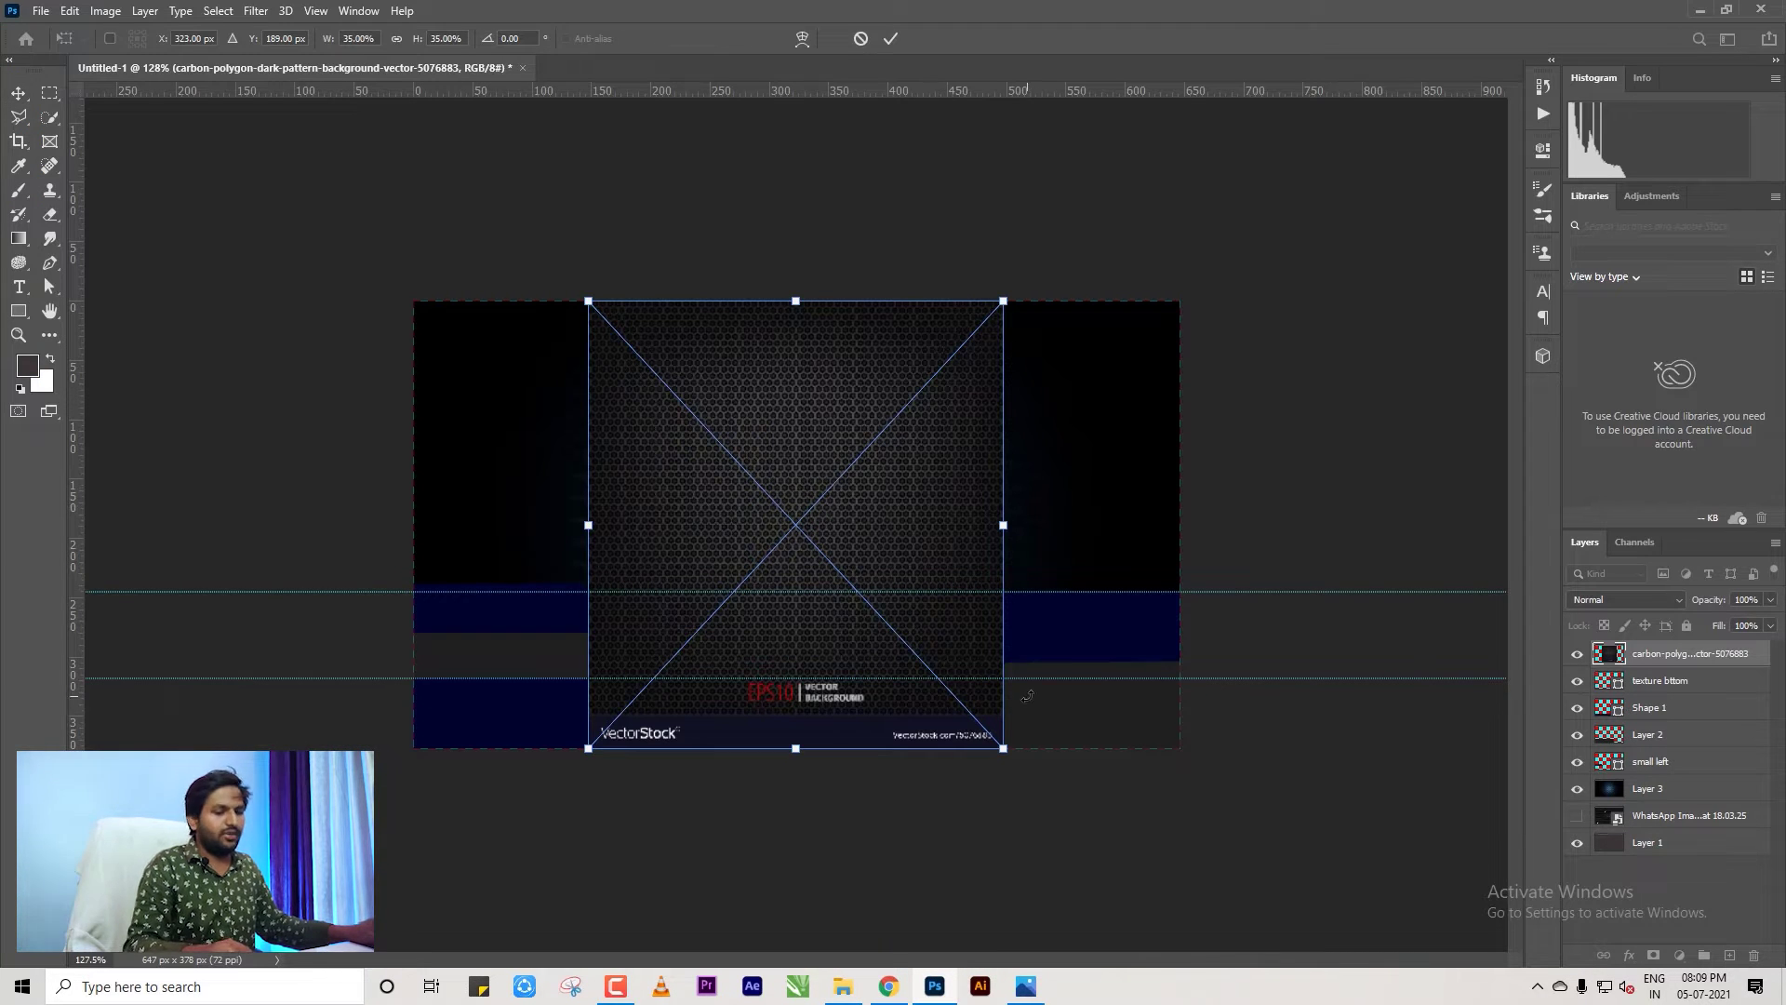
Scale the hex texture to about 66%, stack it below small left, and move it down.
drag(1002, 747, 1274, 851)
key(Return)
drag(1668, 702, 1665, 776)
click(1206, 734)
drag(961, 498, 958, 676)
click(1295, 763)
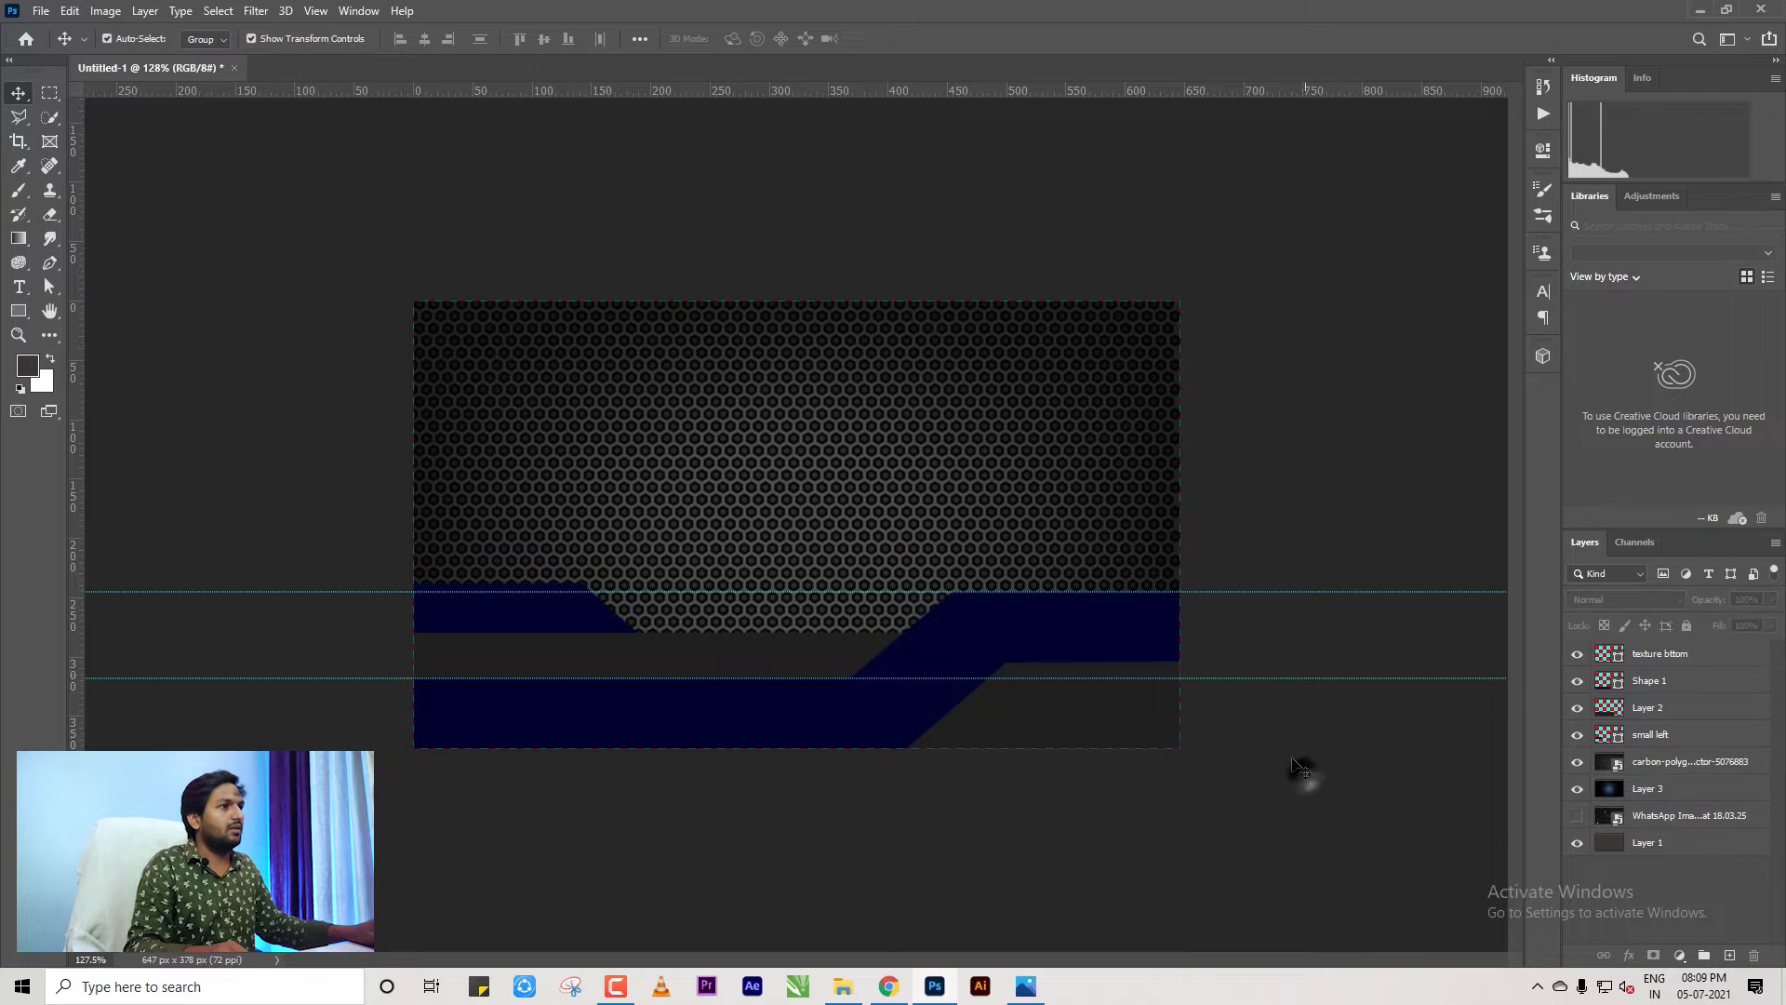
click(997, 502)
key(ctrl+m)
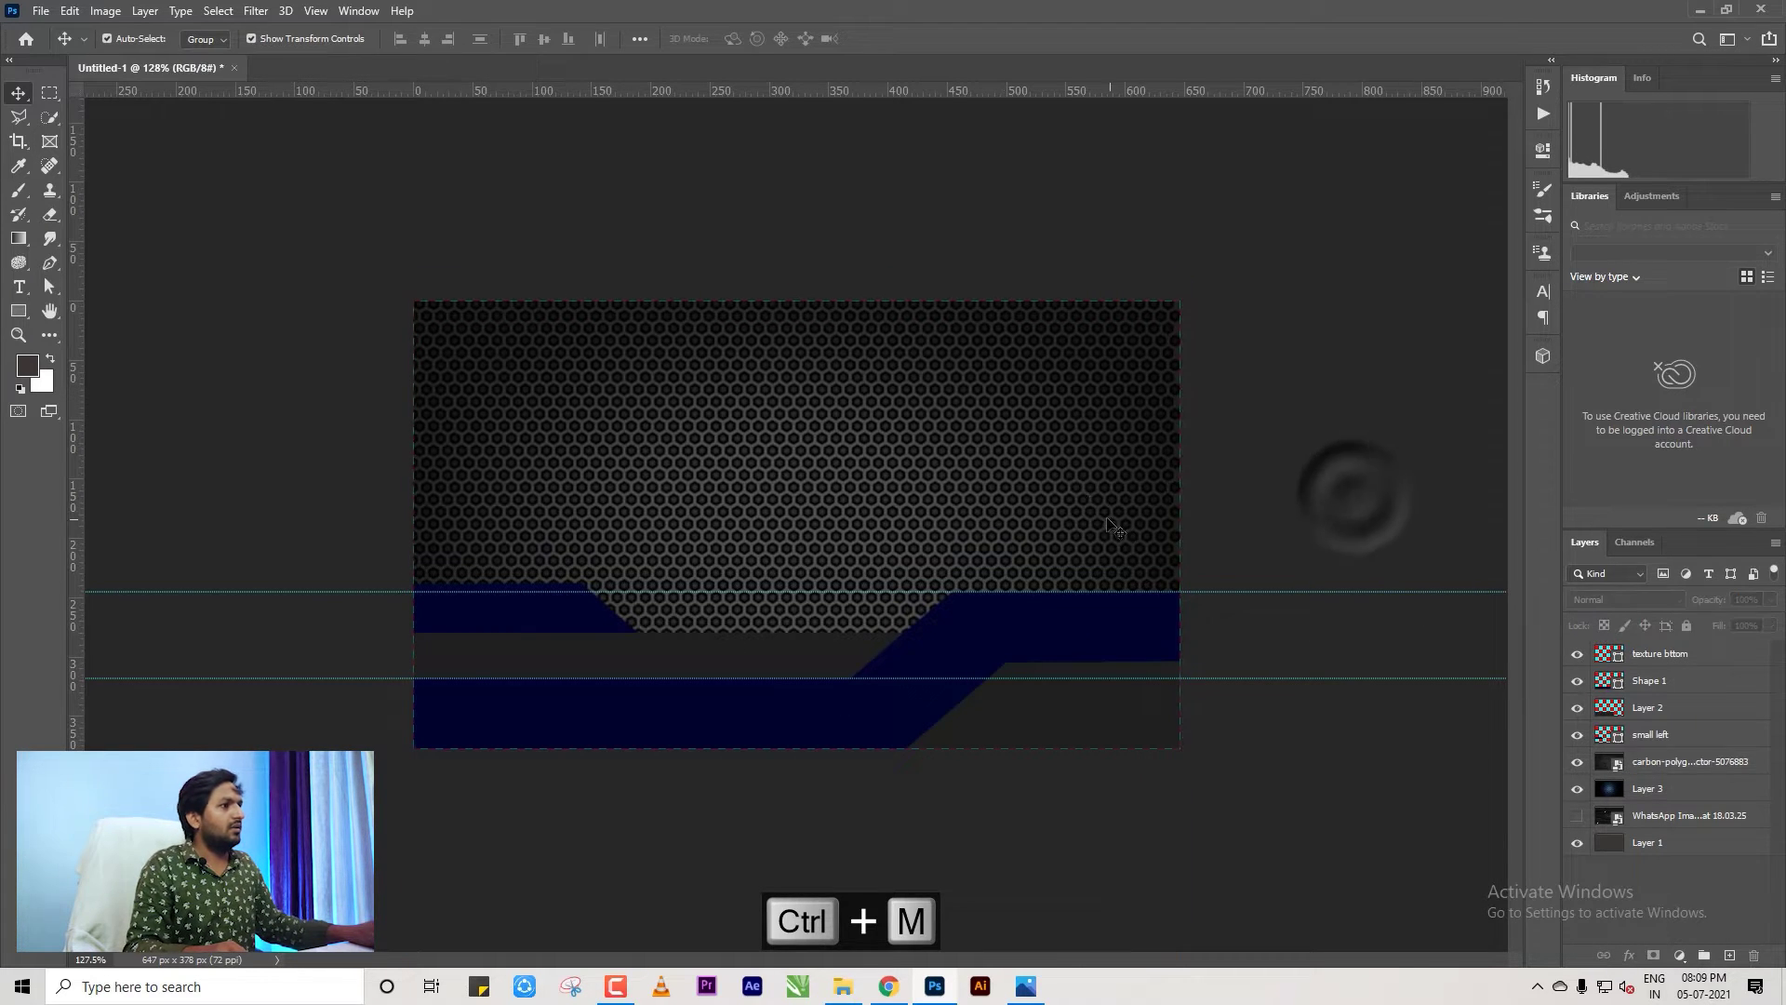
Apply Levels to the hex texture with the output white level lowered to 110.
key(Escape)
key(ctrl+l)
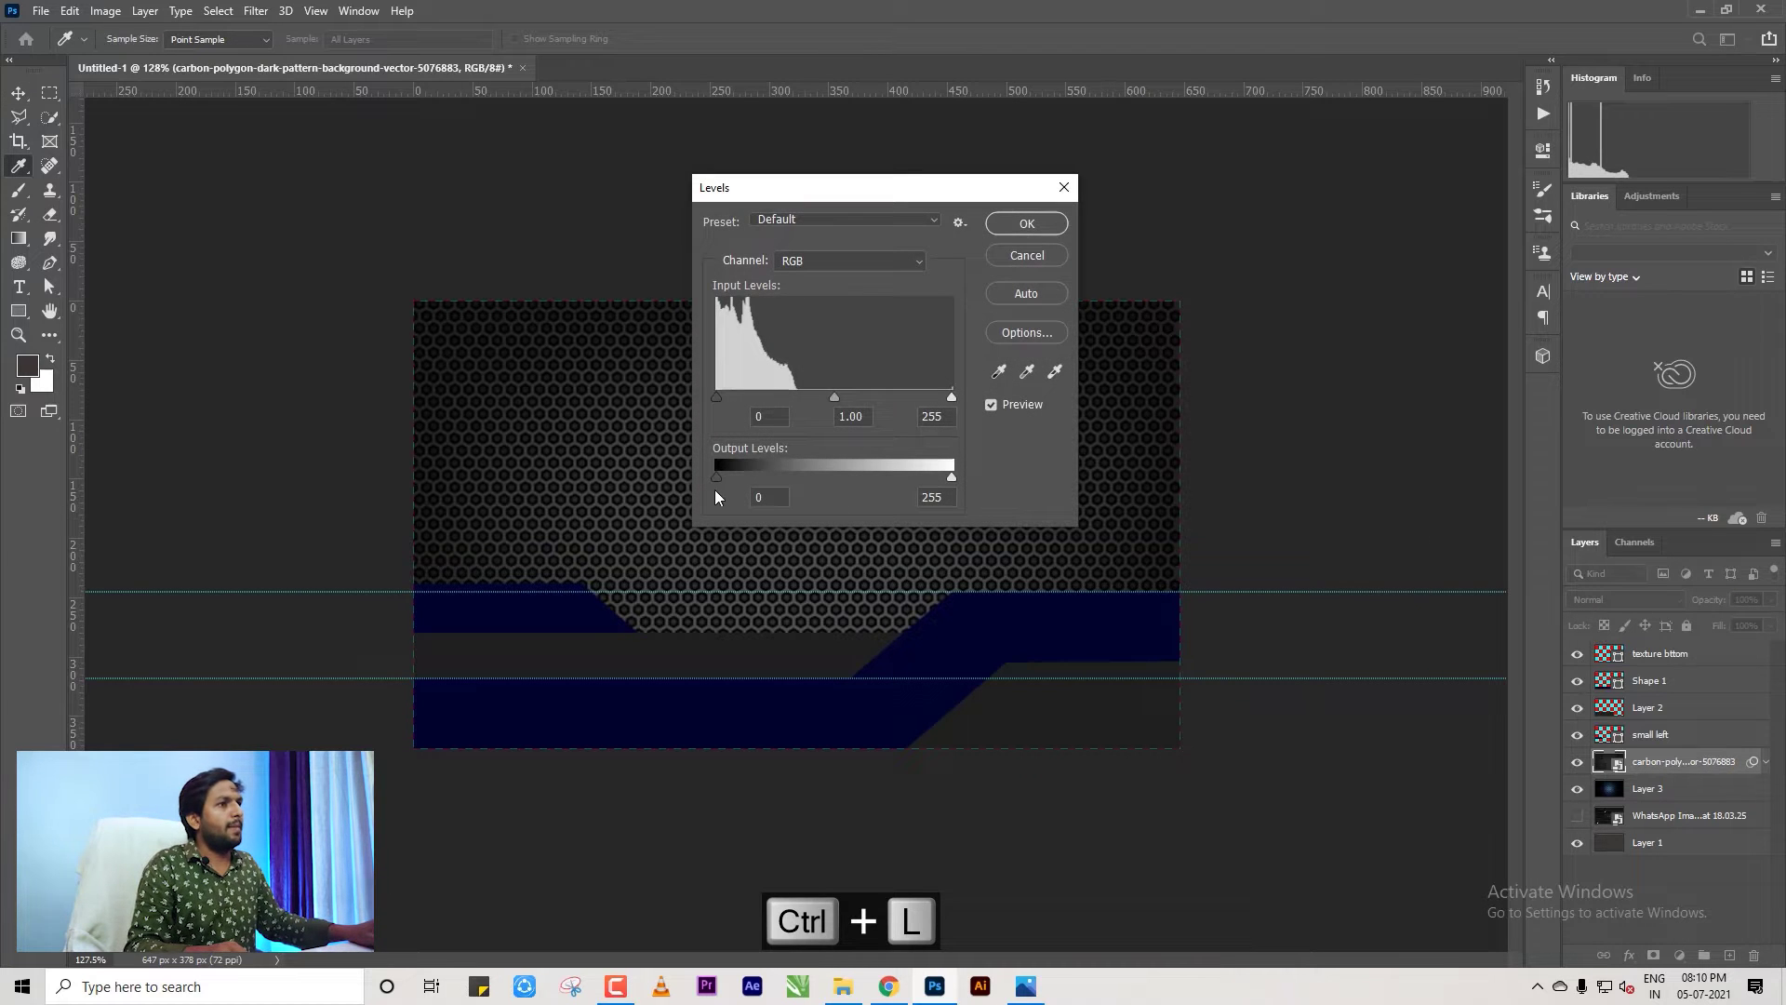
drag(715, 479, 668, 484)
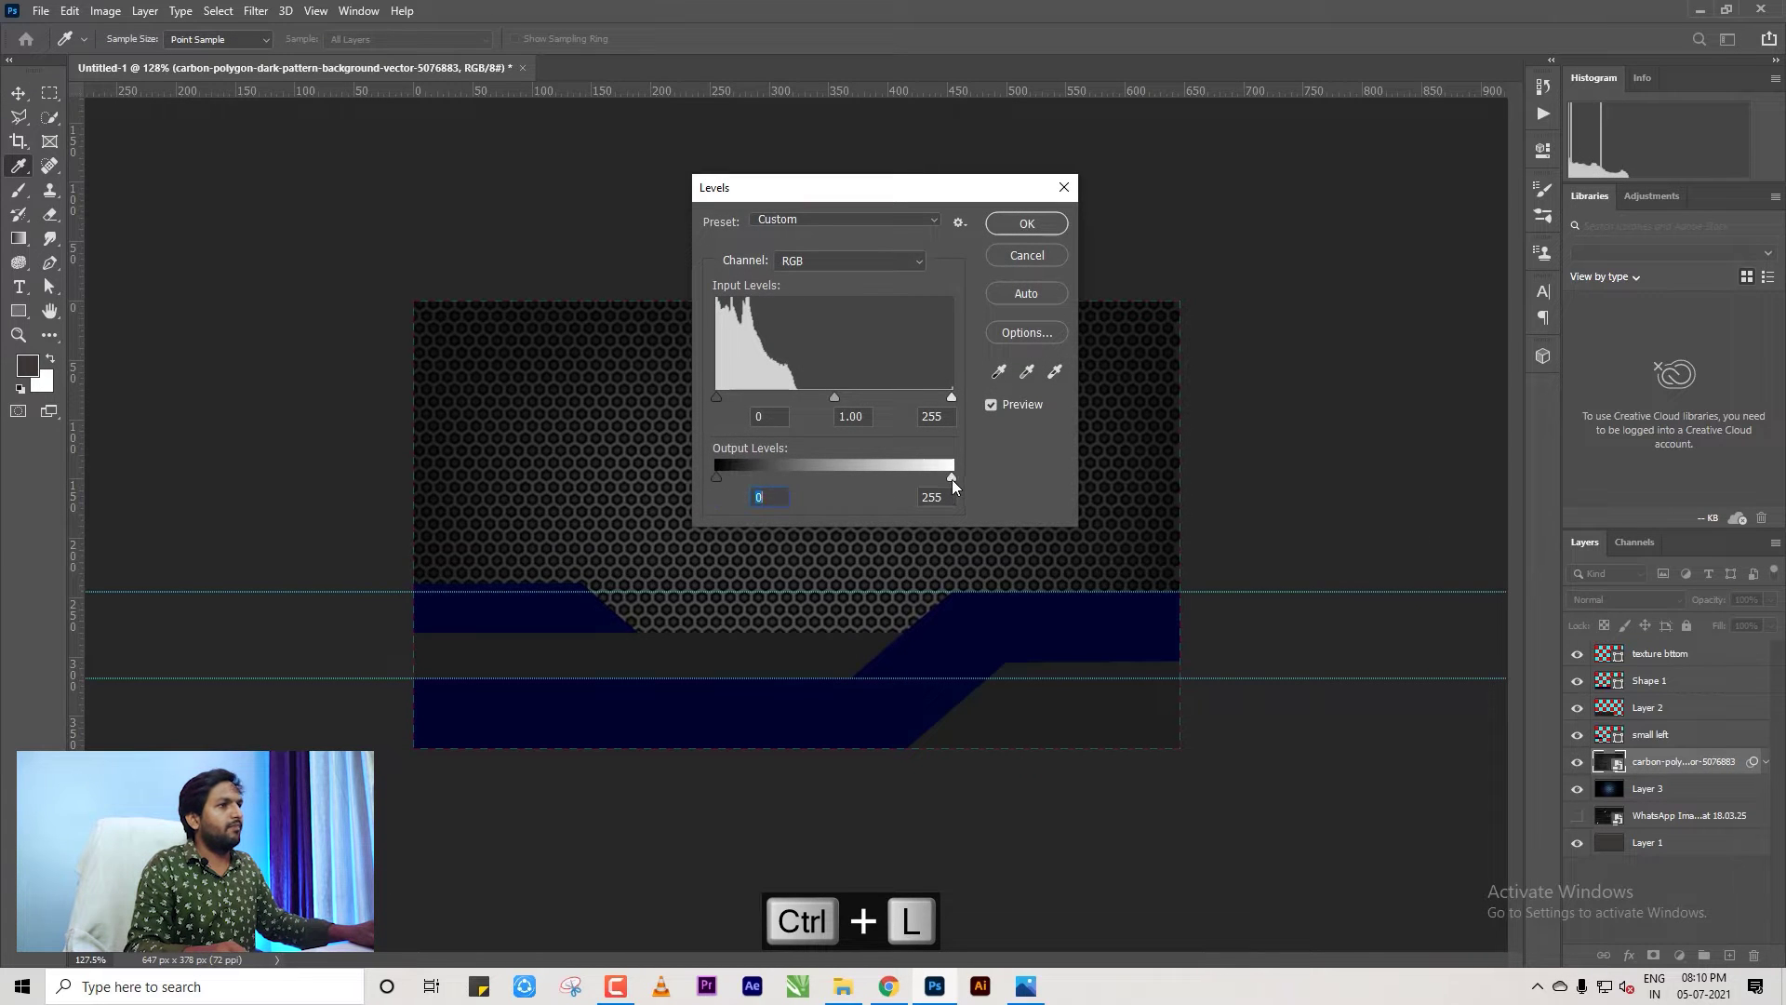
drag(952, 478, 819, 488)
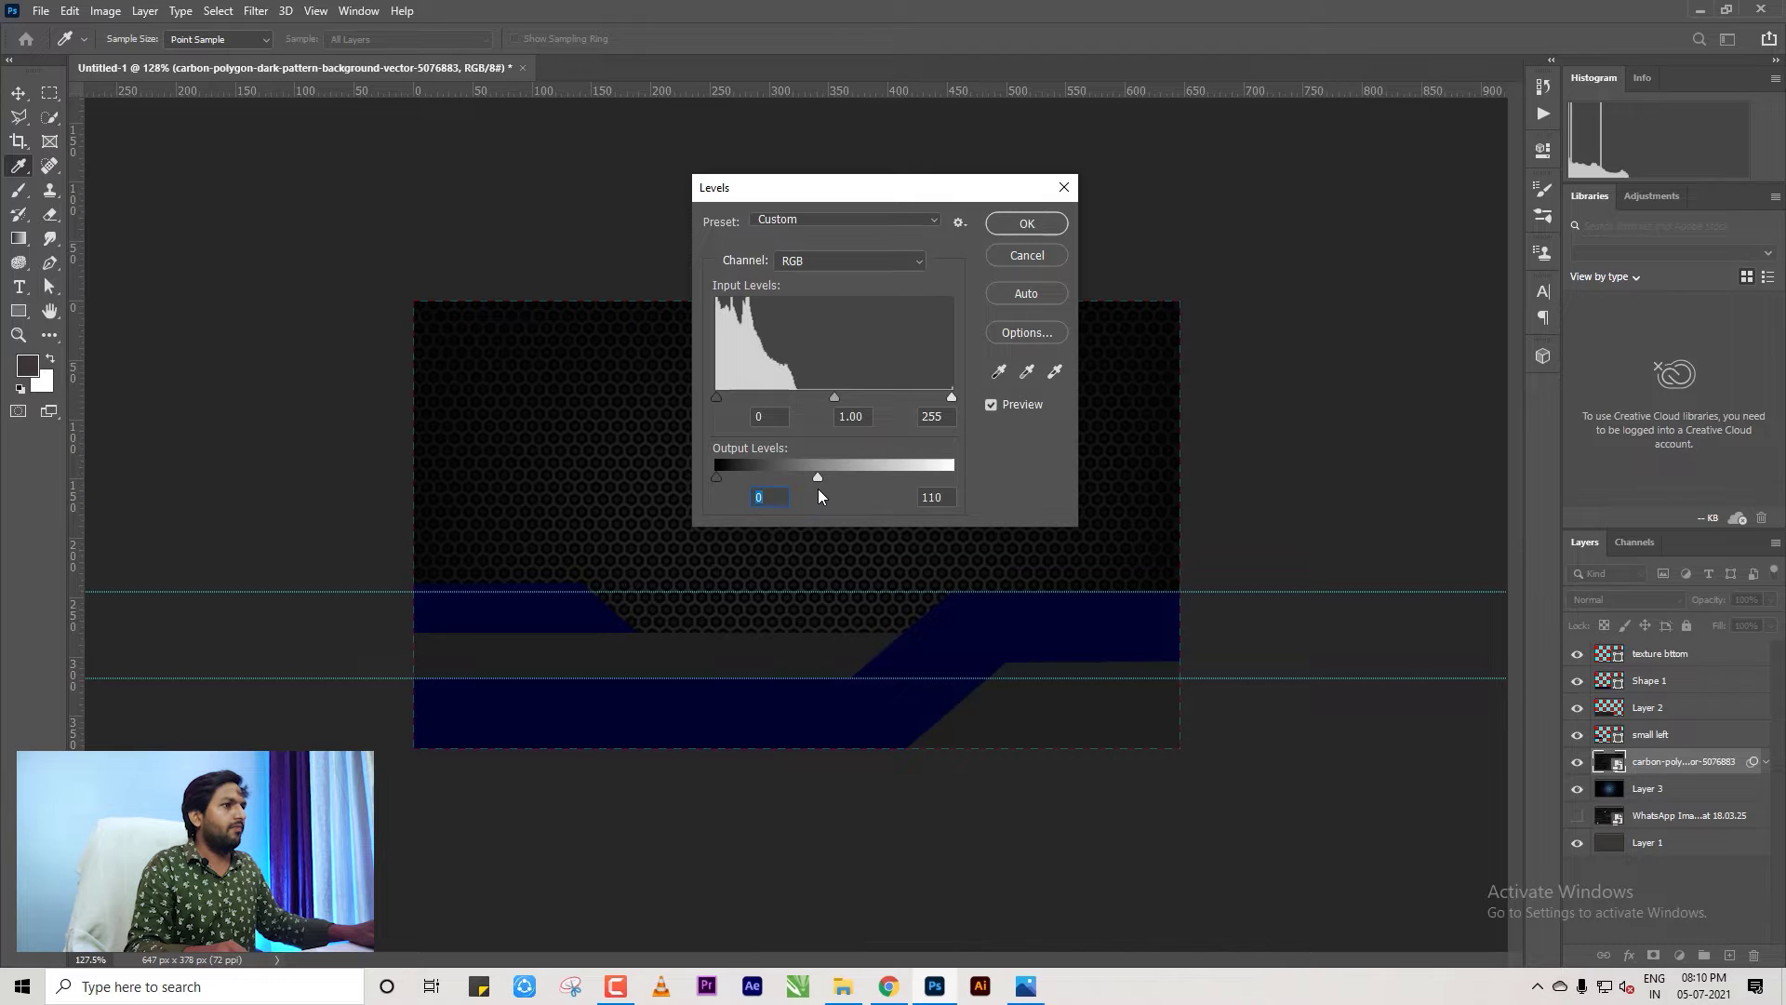
click(1026, 226)
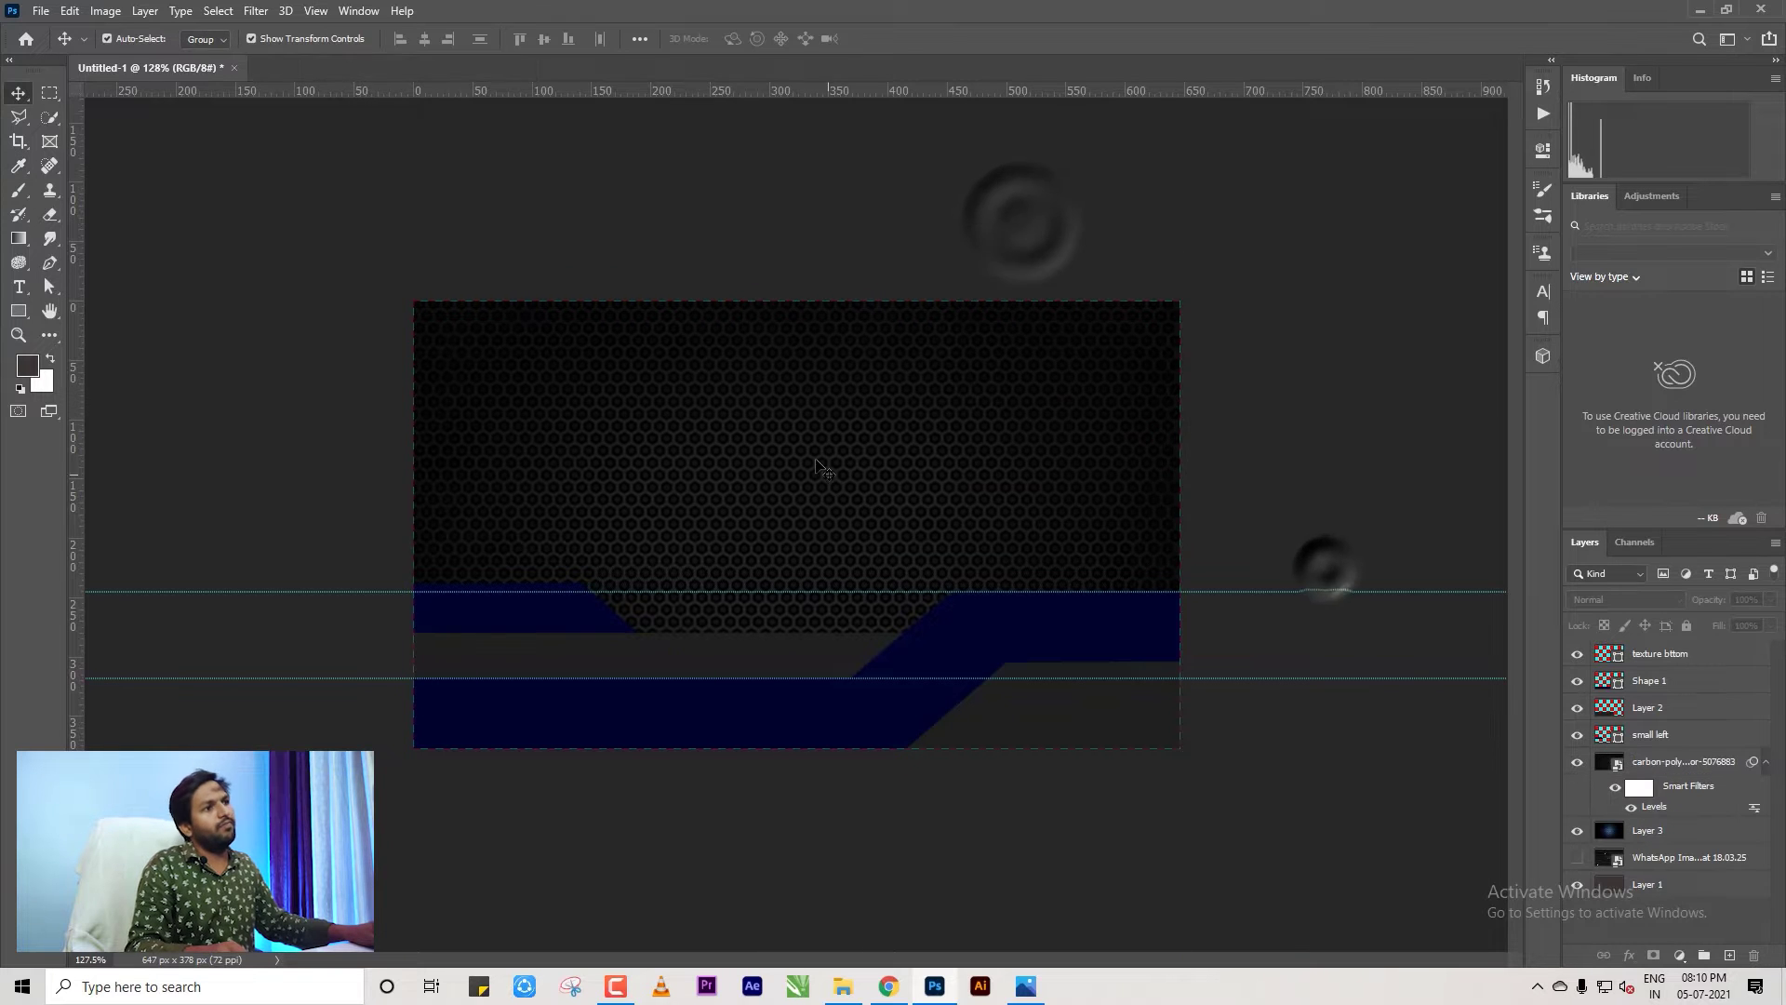
Move the reference card image layer to the top of the Layers panel.
scroll(819, 465, up, 3)
scroll(1154, 488, down, 4)
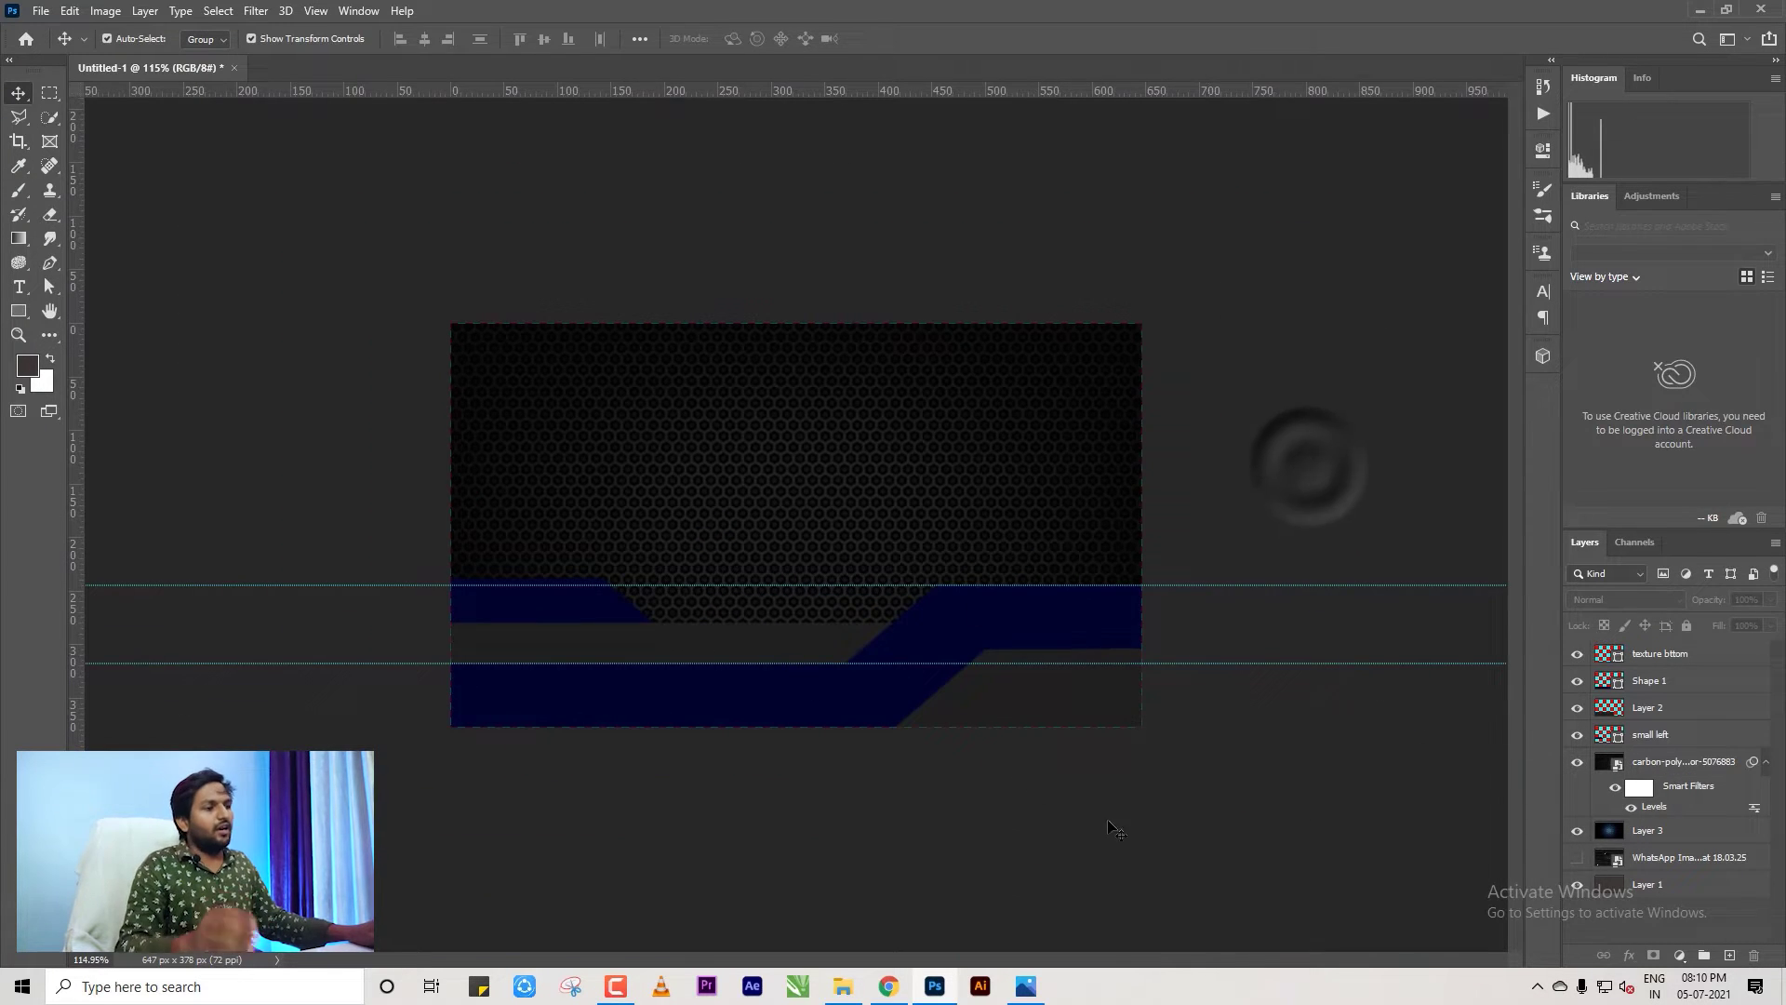
drag(1684, 868, 1585, 668)
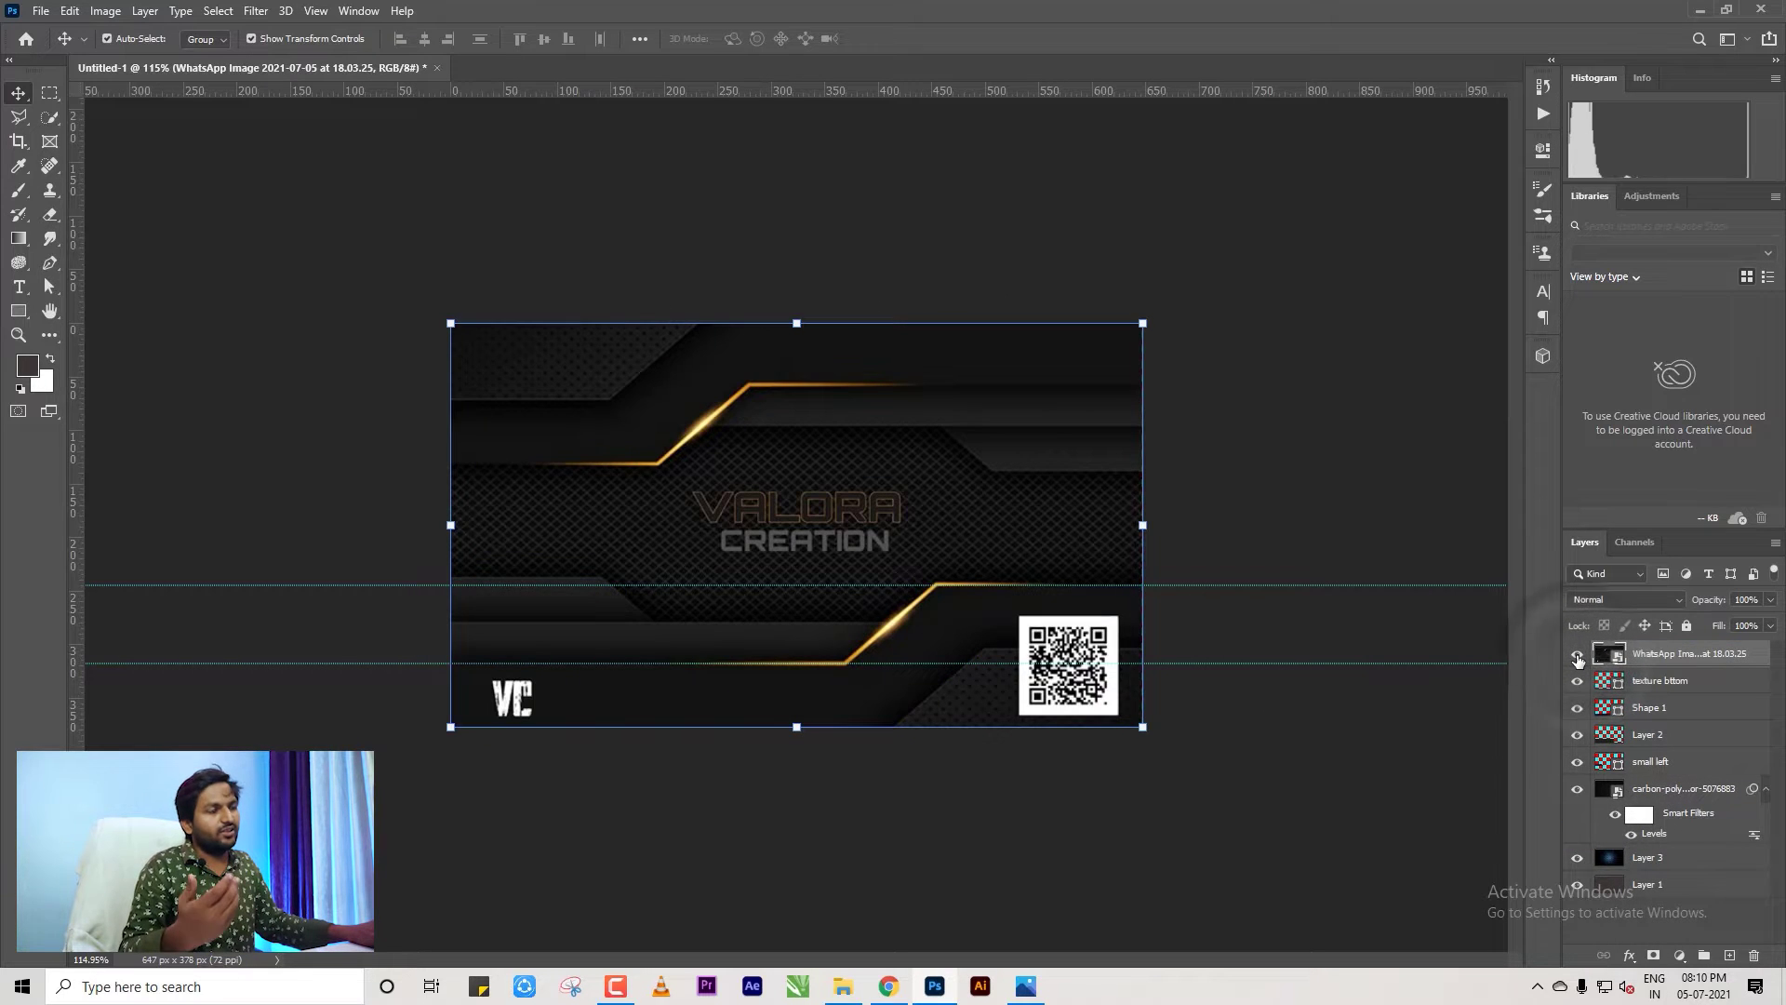
Hide the reference card and rasterize the small left shape layer.
click(1577, 655)
click(570, 606)
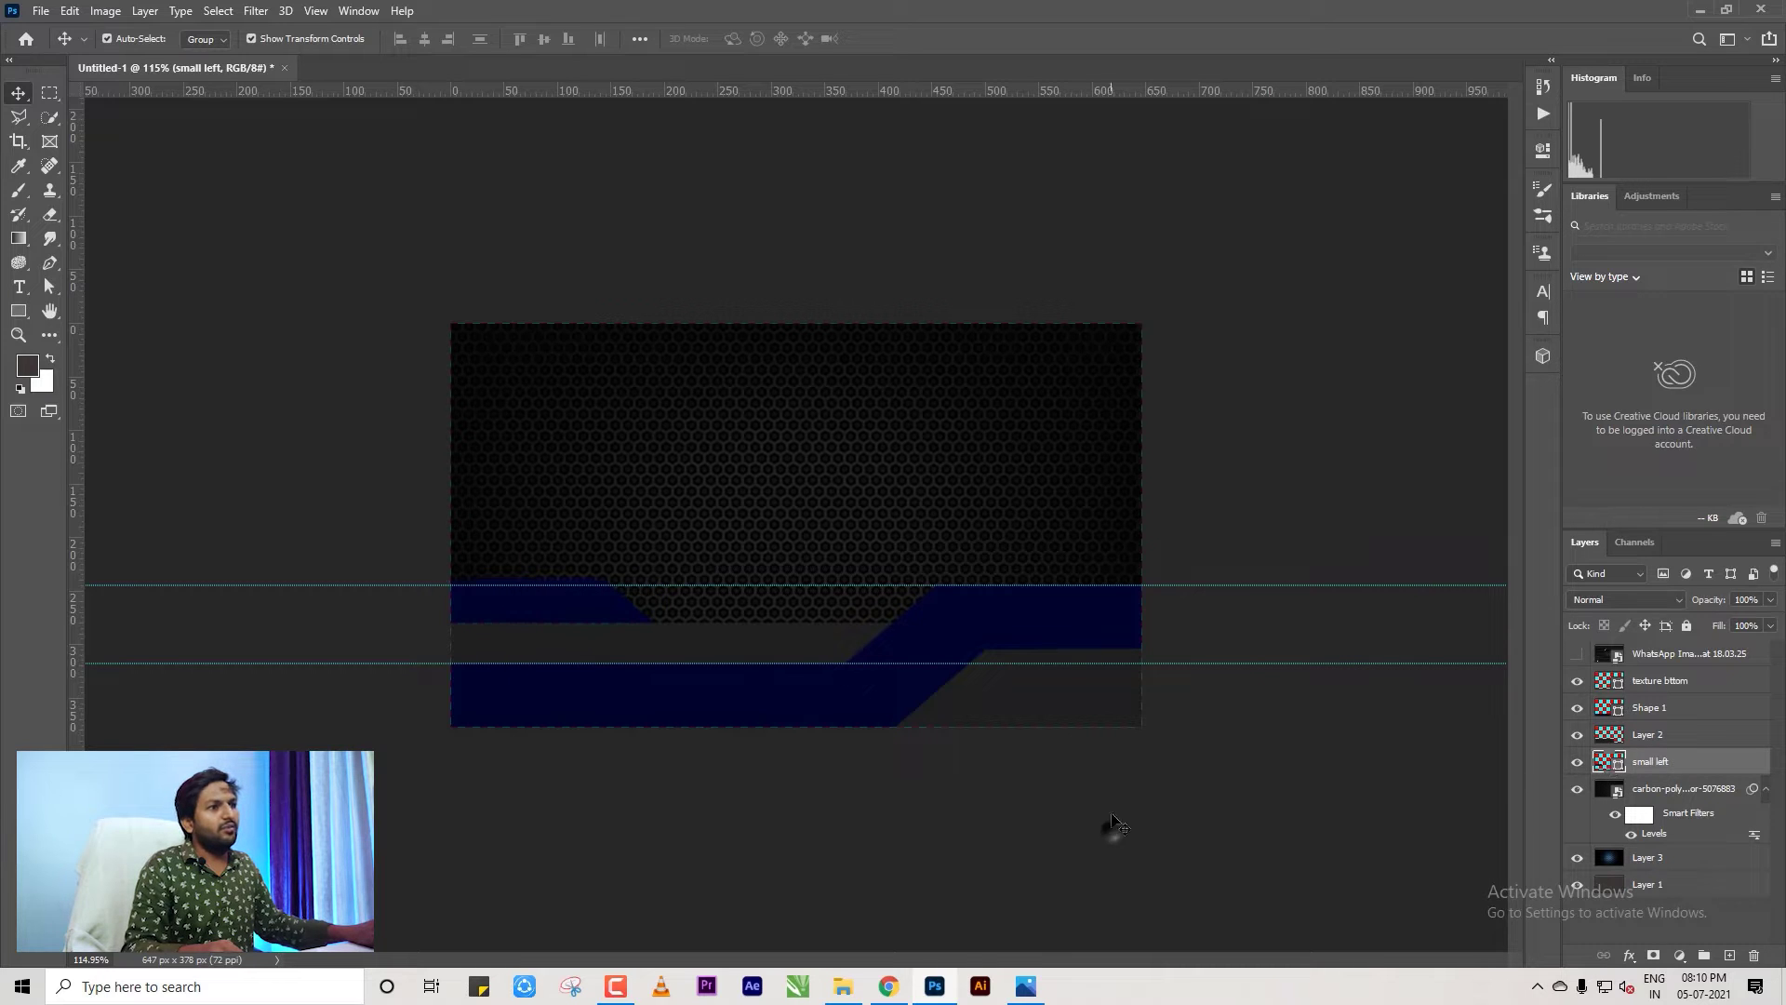
right_click(1691, 770)
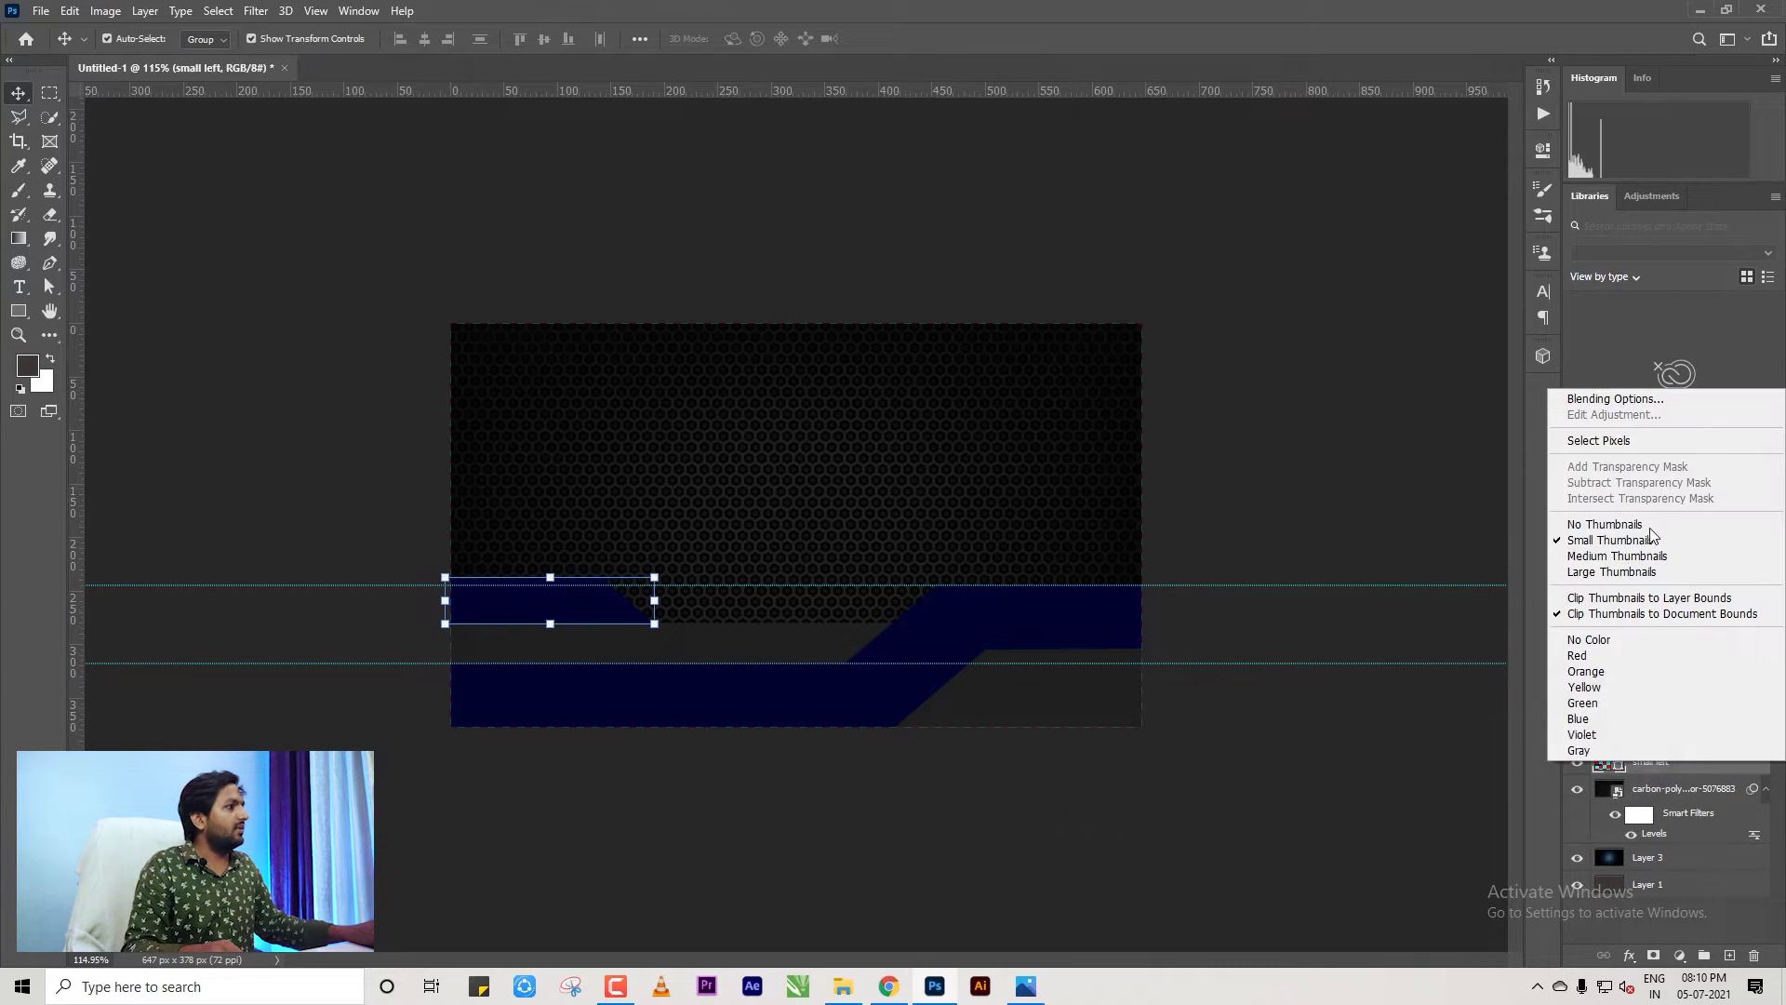
click(1655, 761)
right_click(1655, 761)
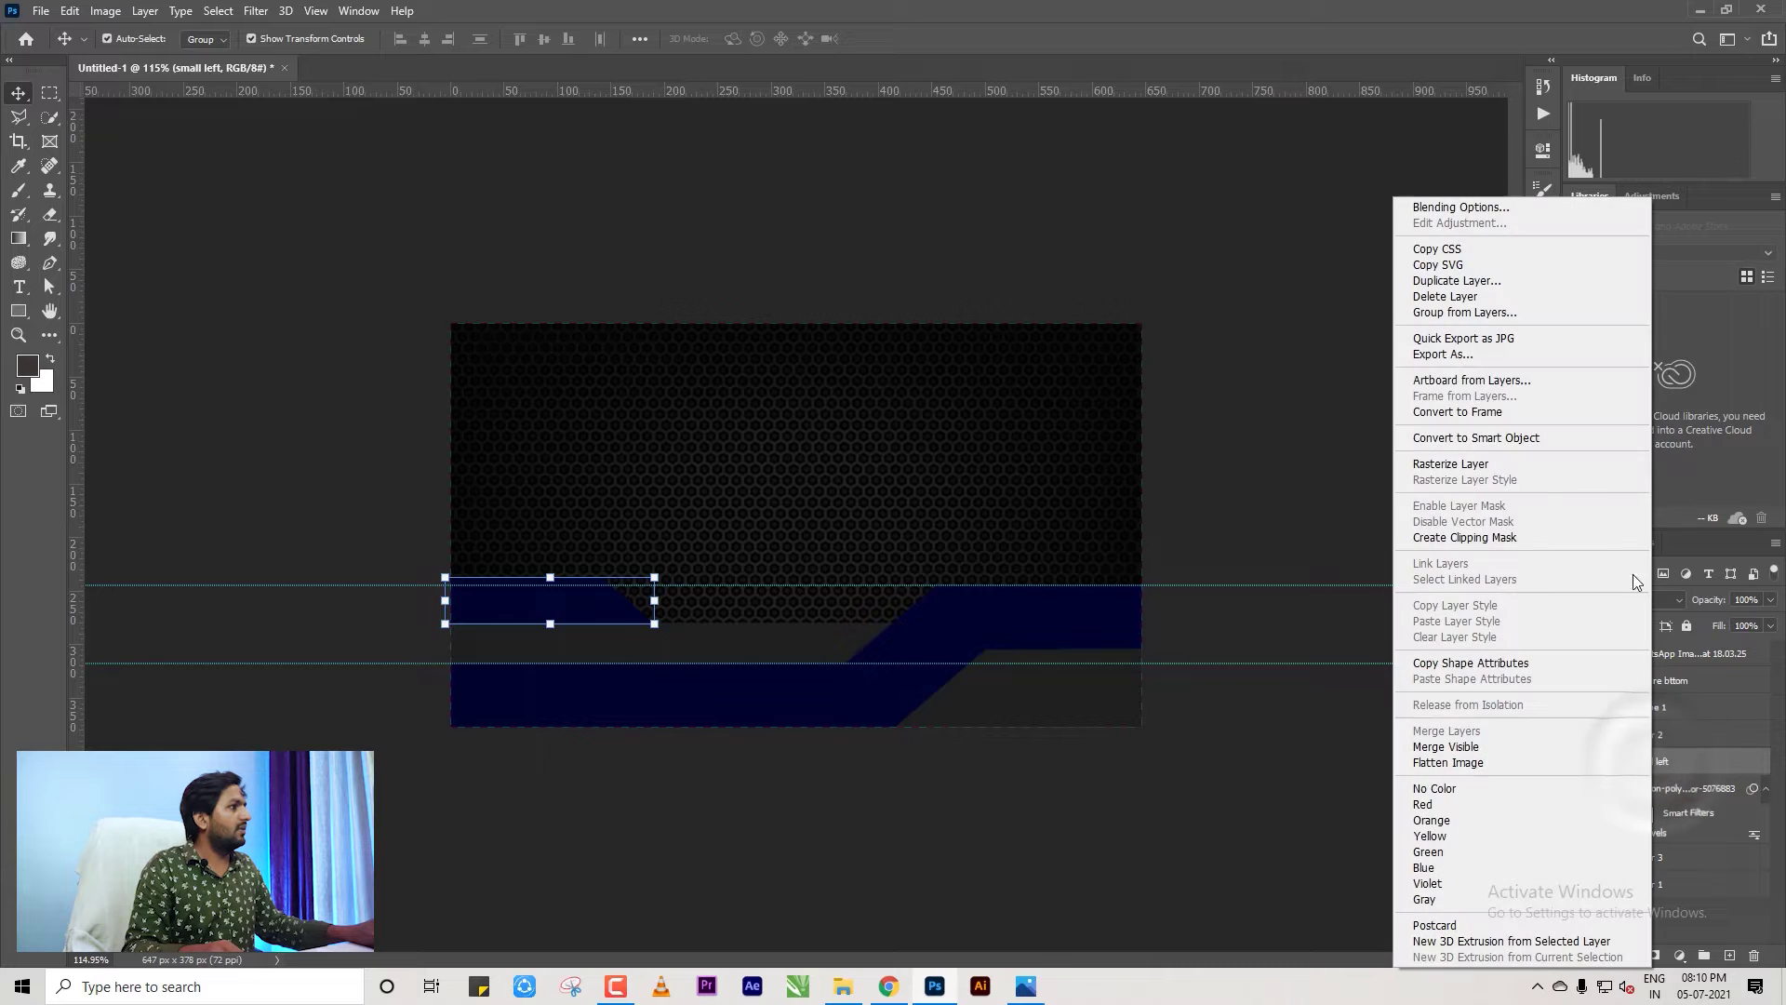
click(1453, 463)
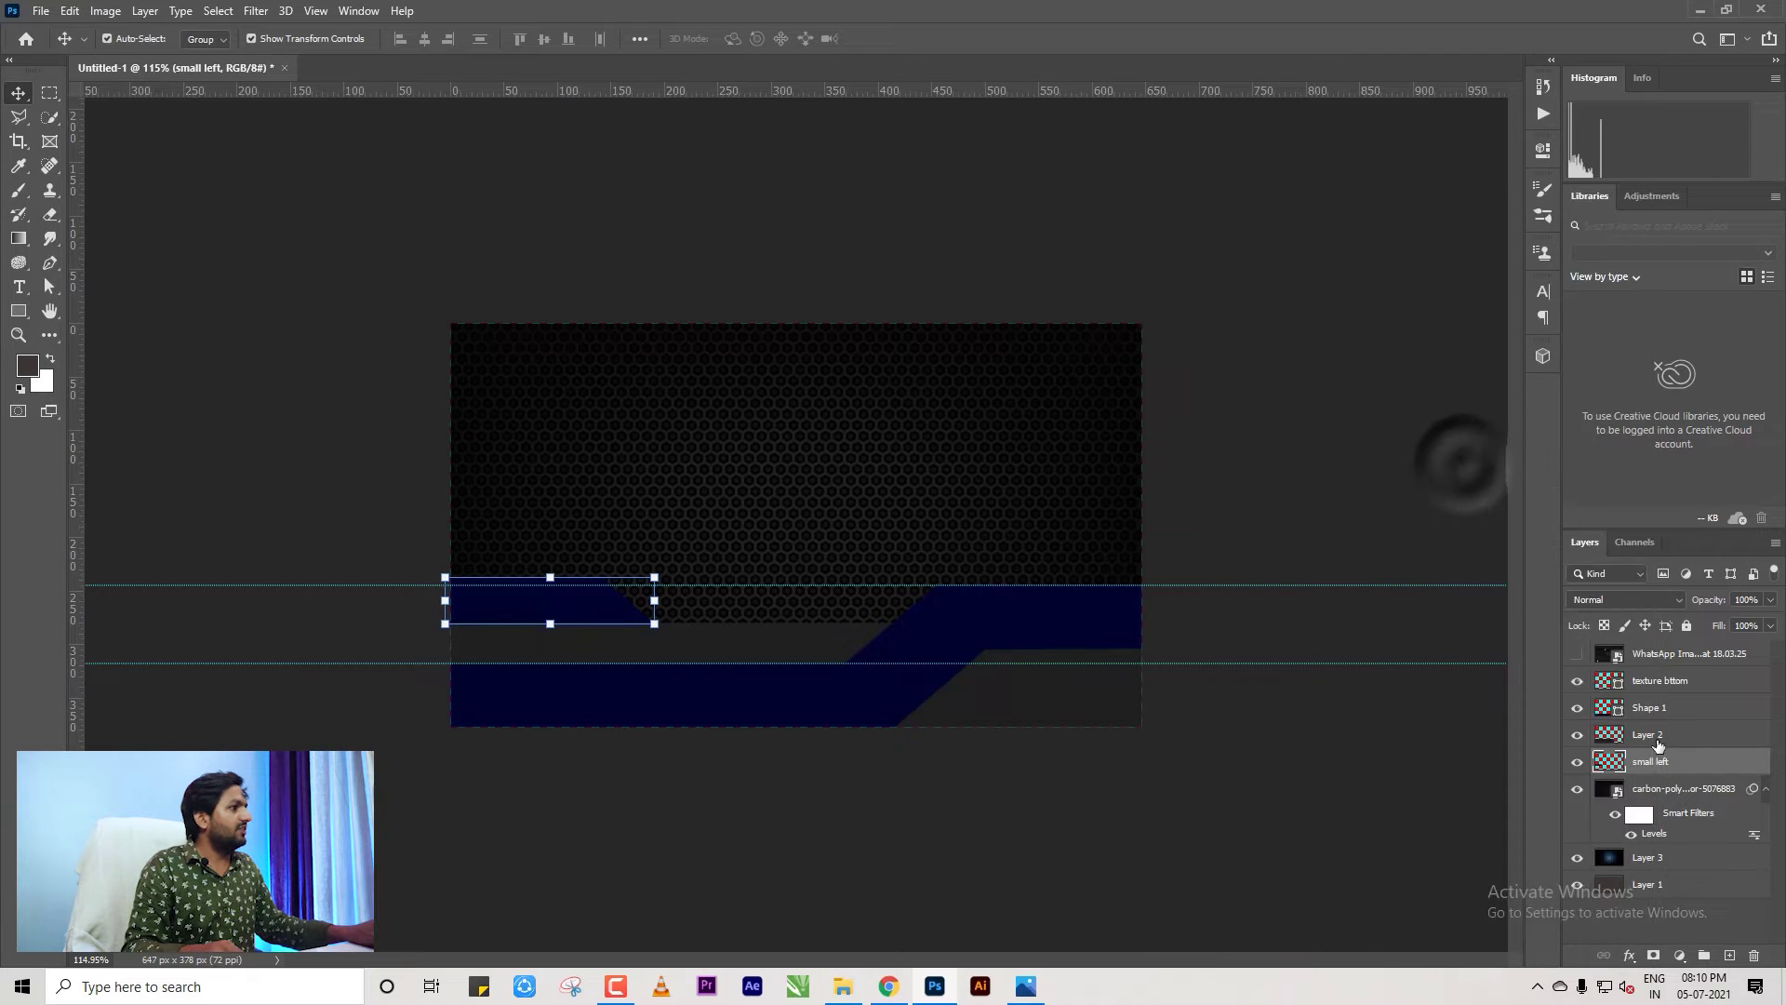
Rasterize the Shape 1 and texture bttom band layers together.
click(1655, 710)
ctrl+click(1660, 680)
right_click(1661, 680)
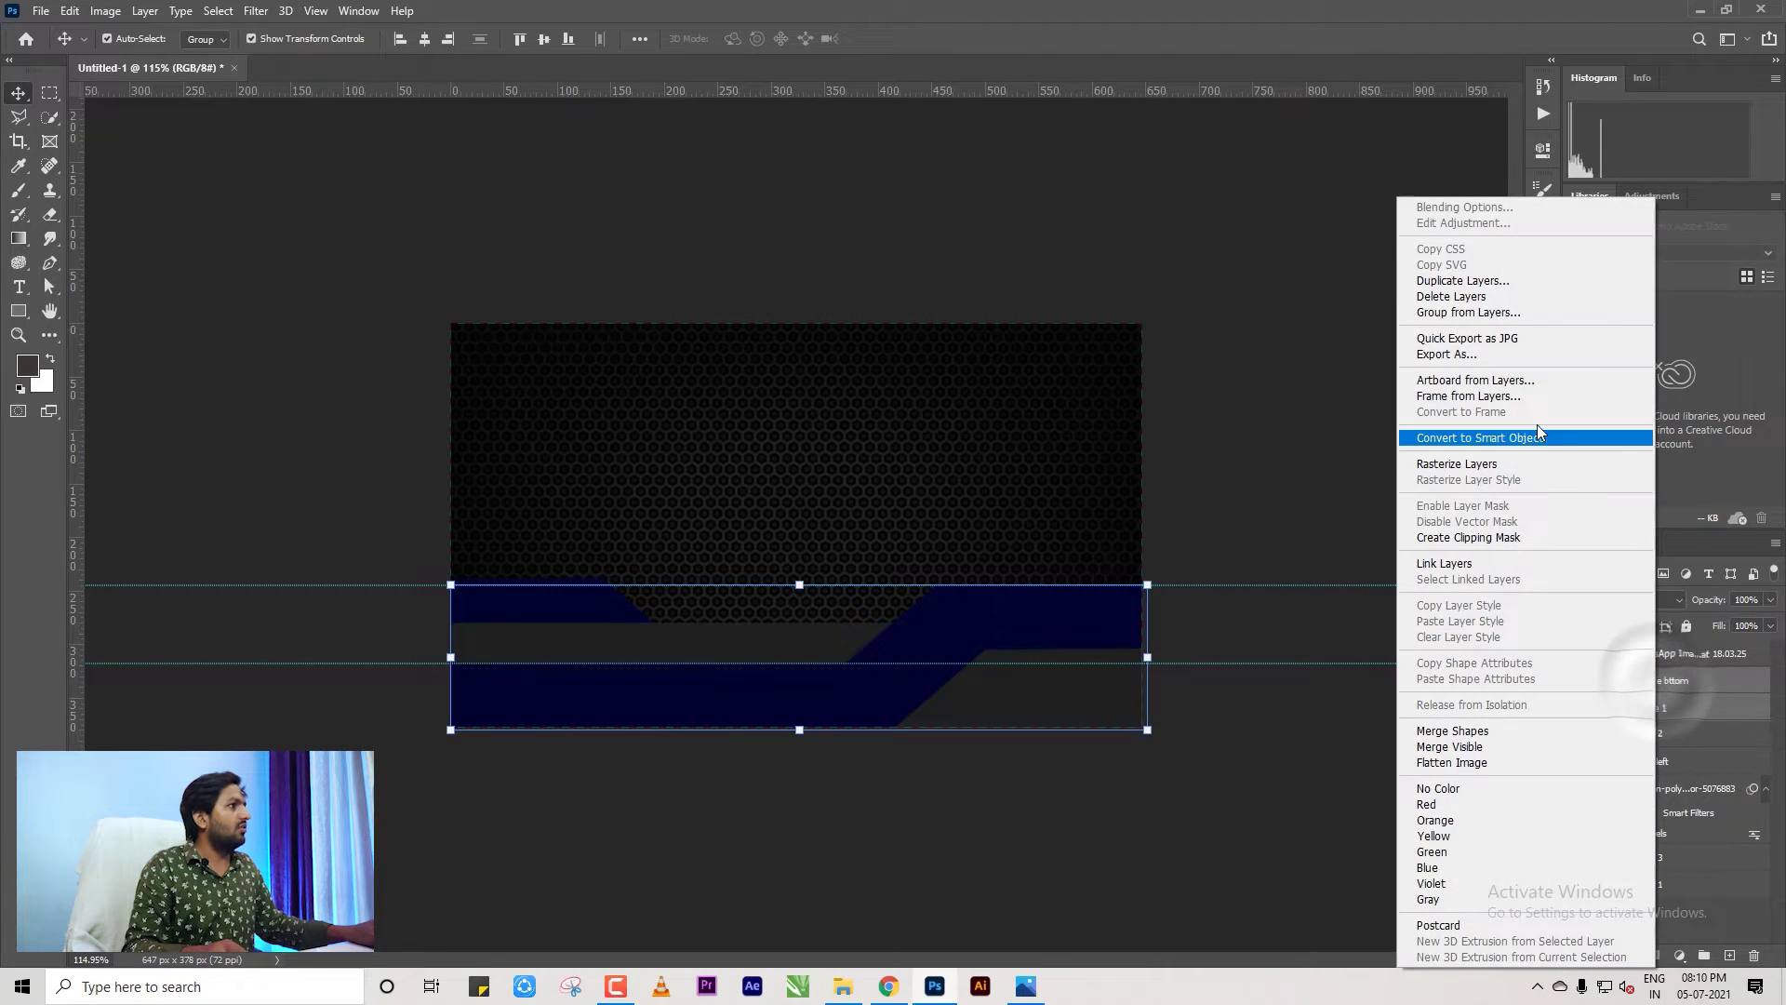
click(1479, 463)
Check Layer 2, select Shape 1, show the reference design and switch to the Eyedropper.
click(1648, 735)
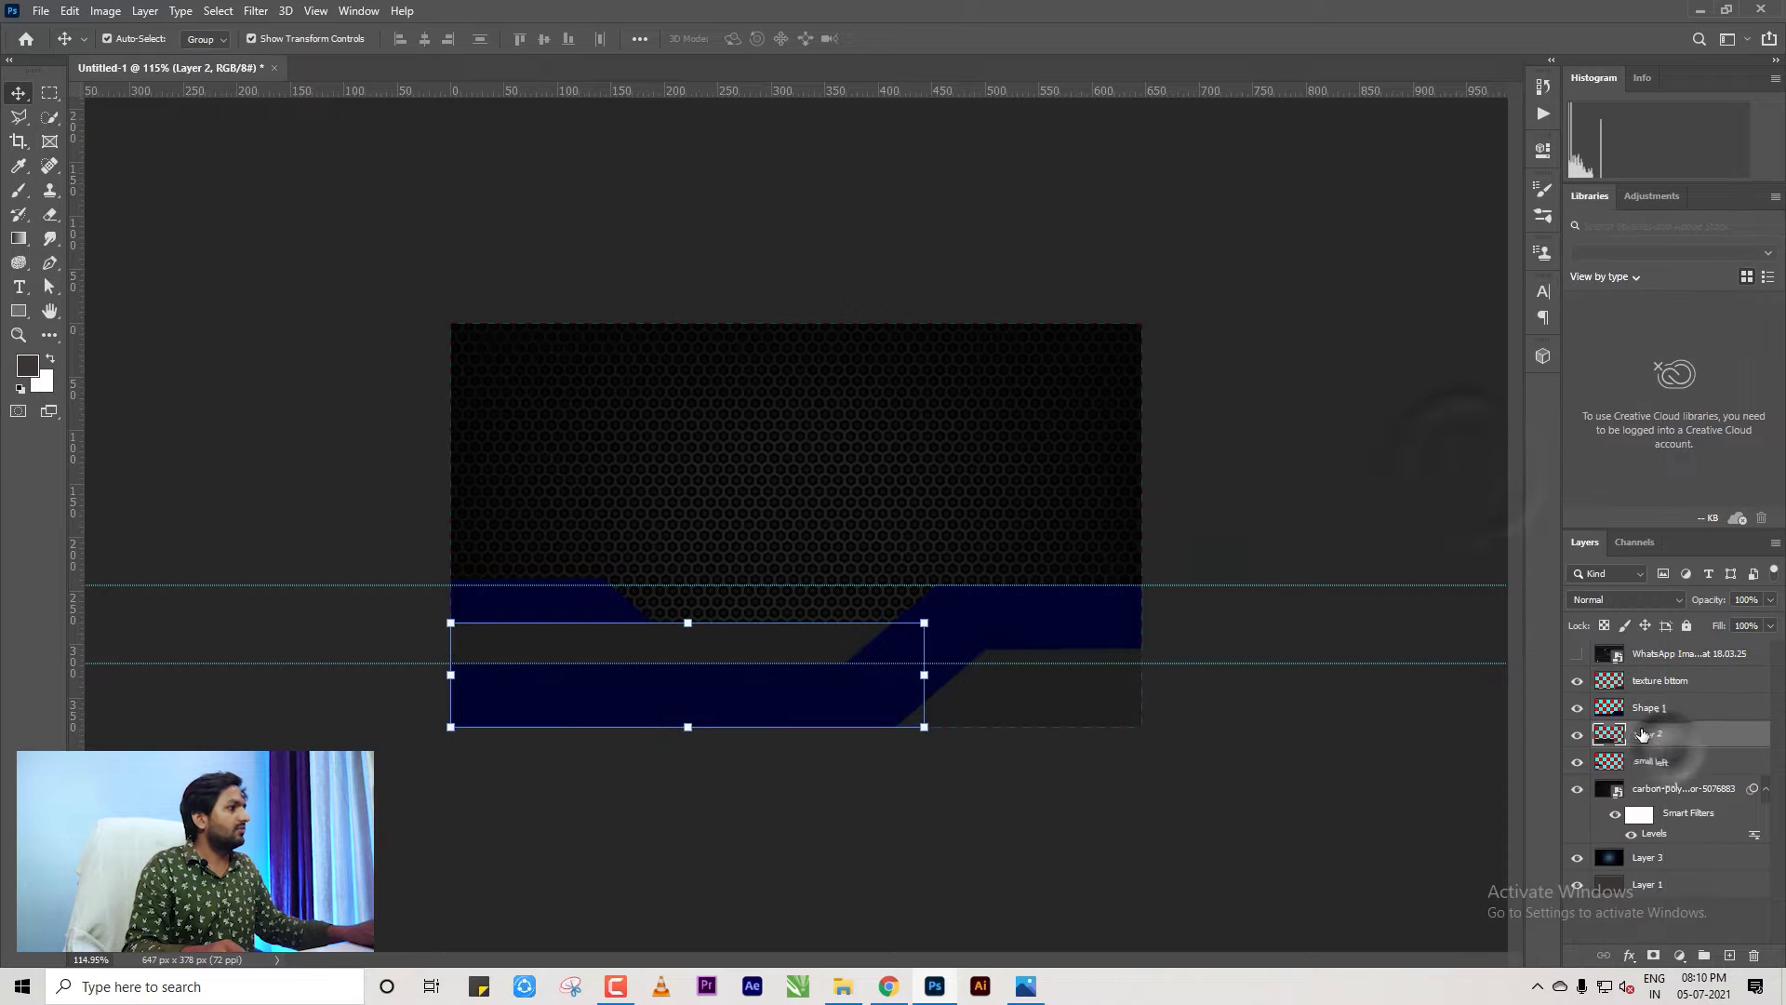
click(1577, 735)
click(1577, 735)
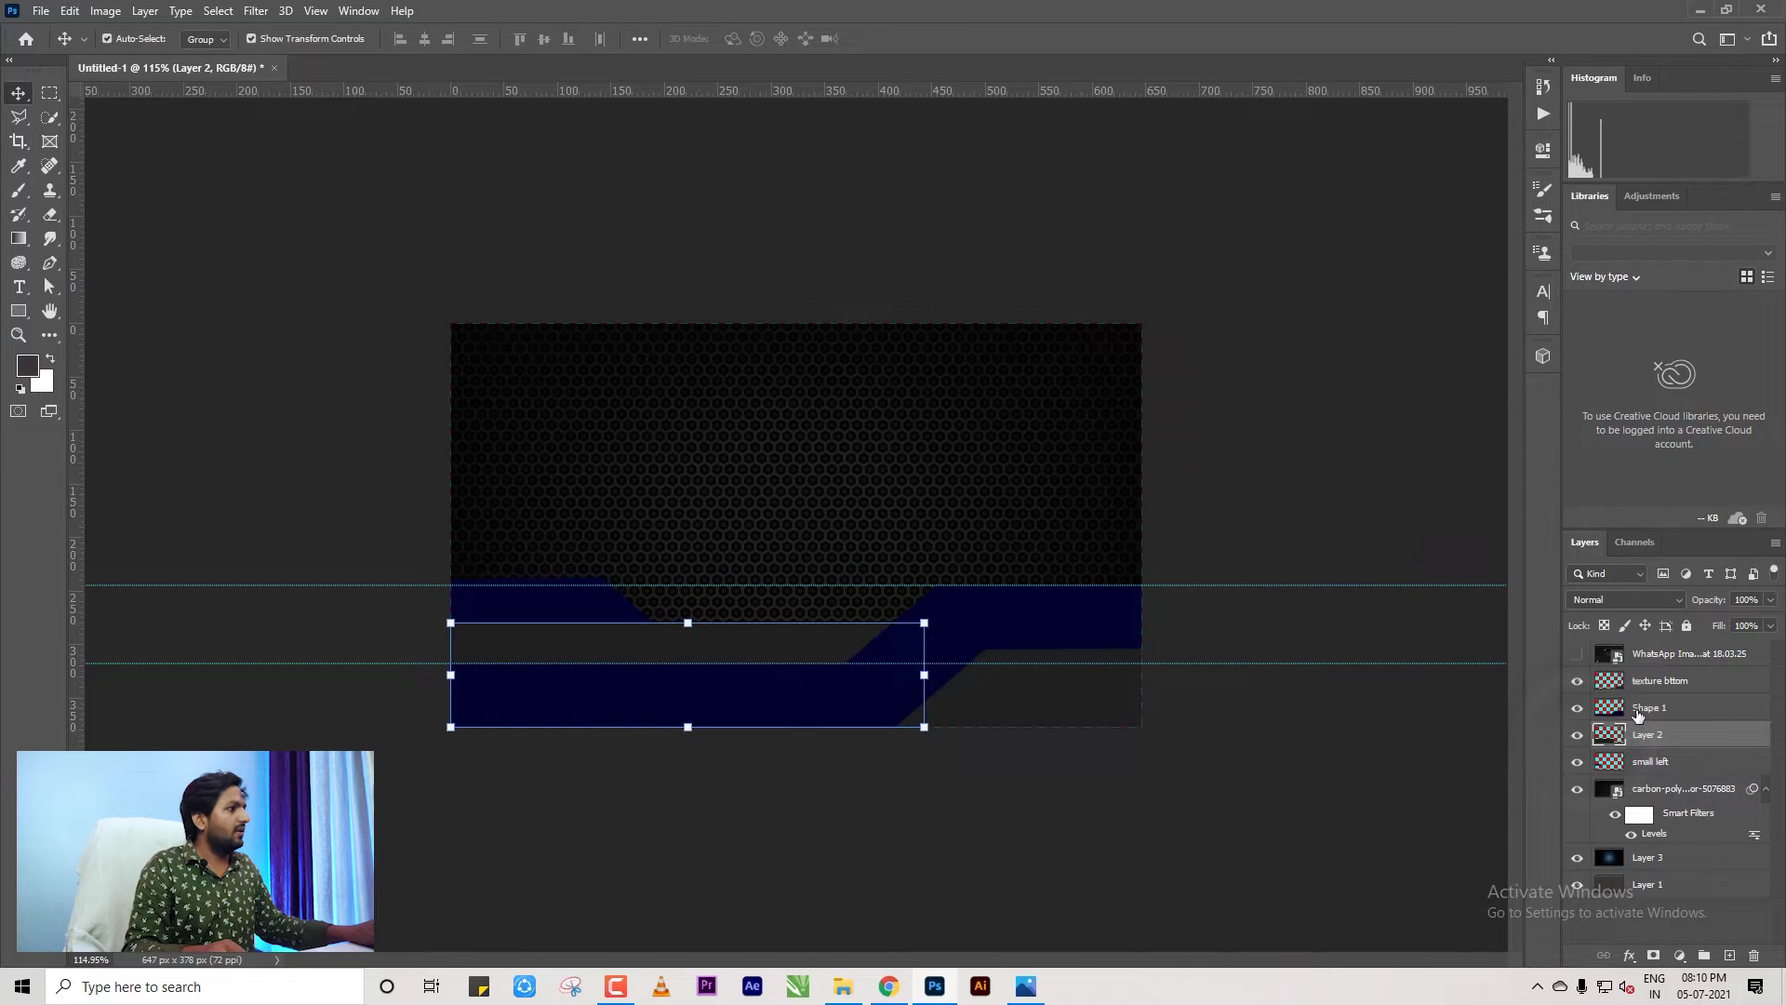
click(1579, 710)
click(1577, 656)
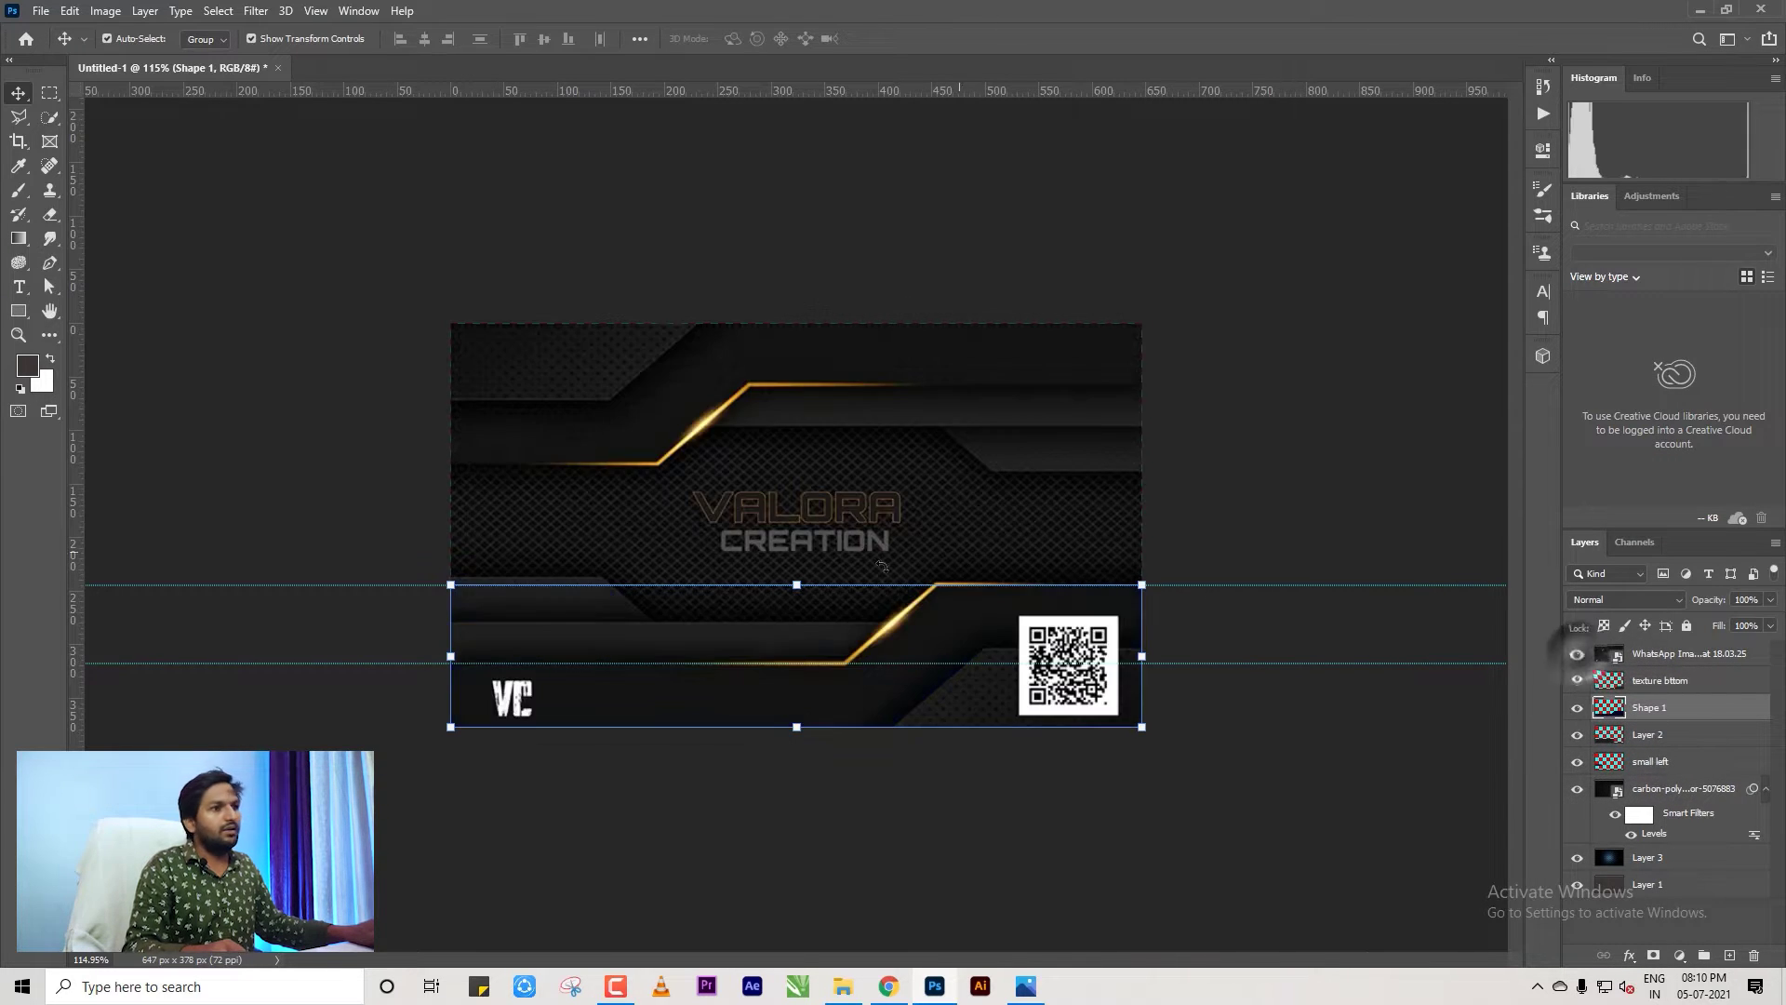
key(i)
scroll(661, 544, up, 4)
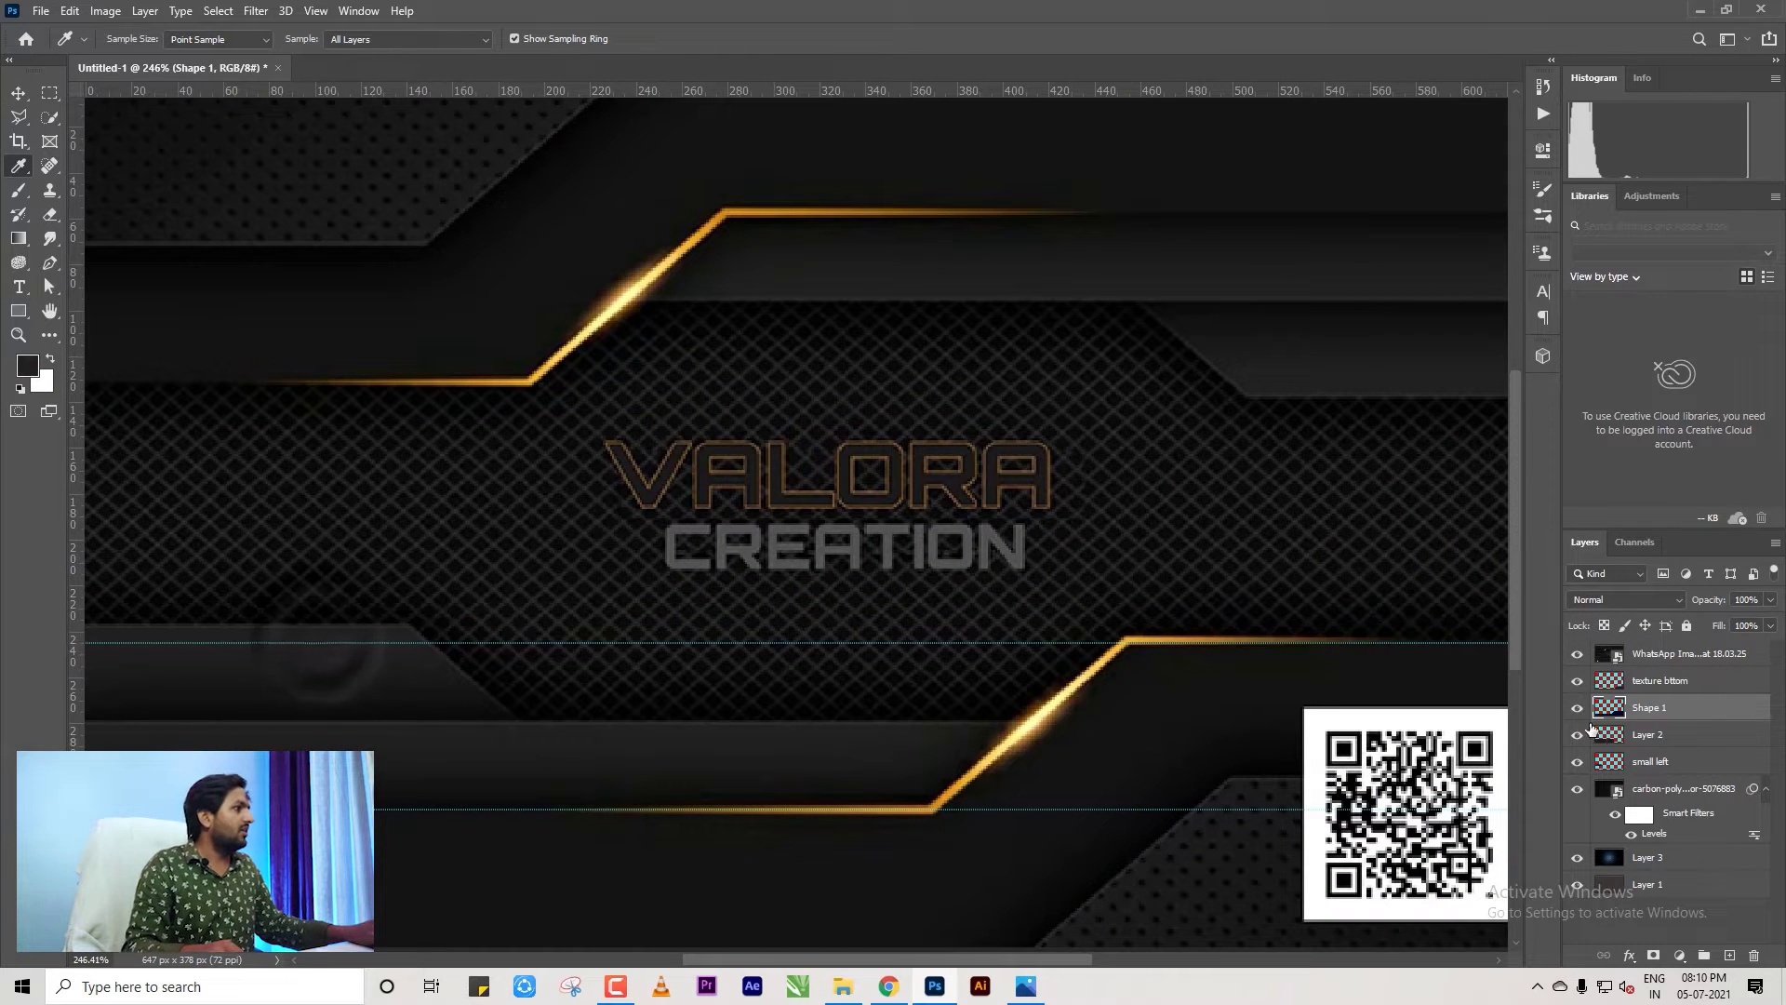
Load the small left shape's outline as a selection, fit the card, and make small left active.
ctrl+click(1608, 761)
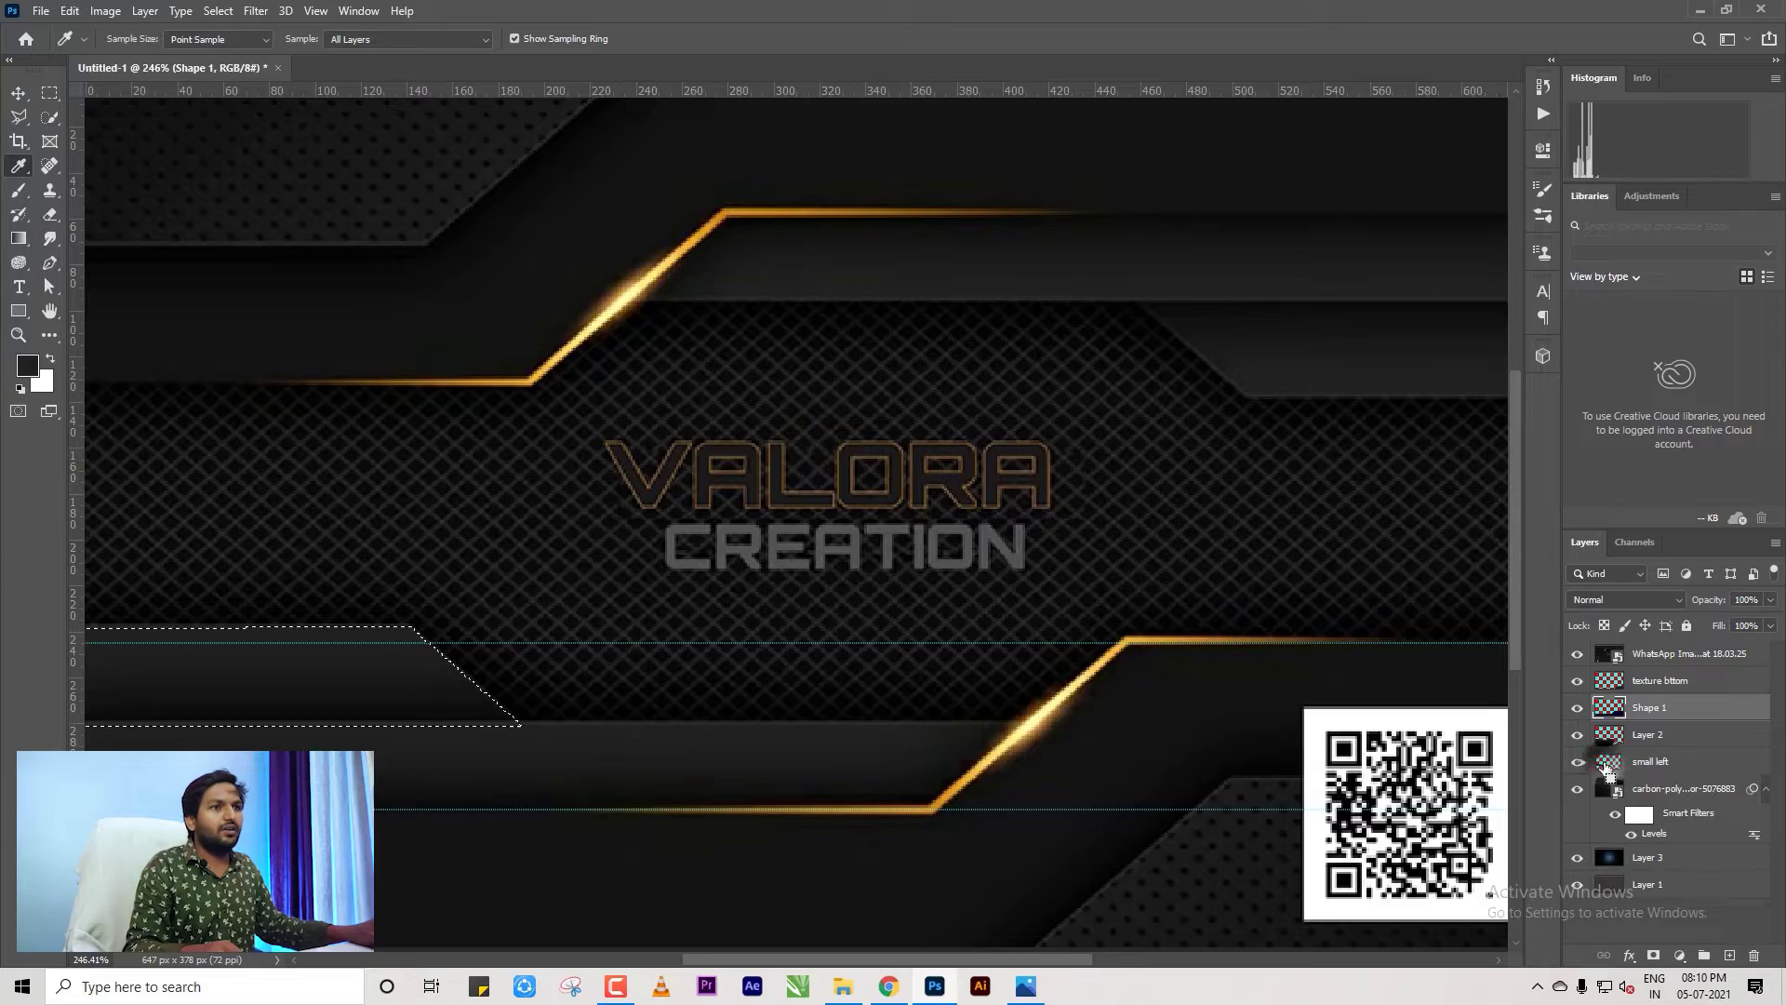
scroll(1516, 674, down, 2)
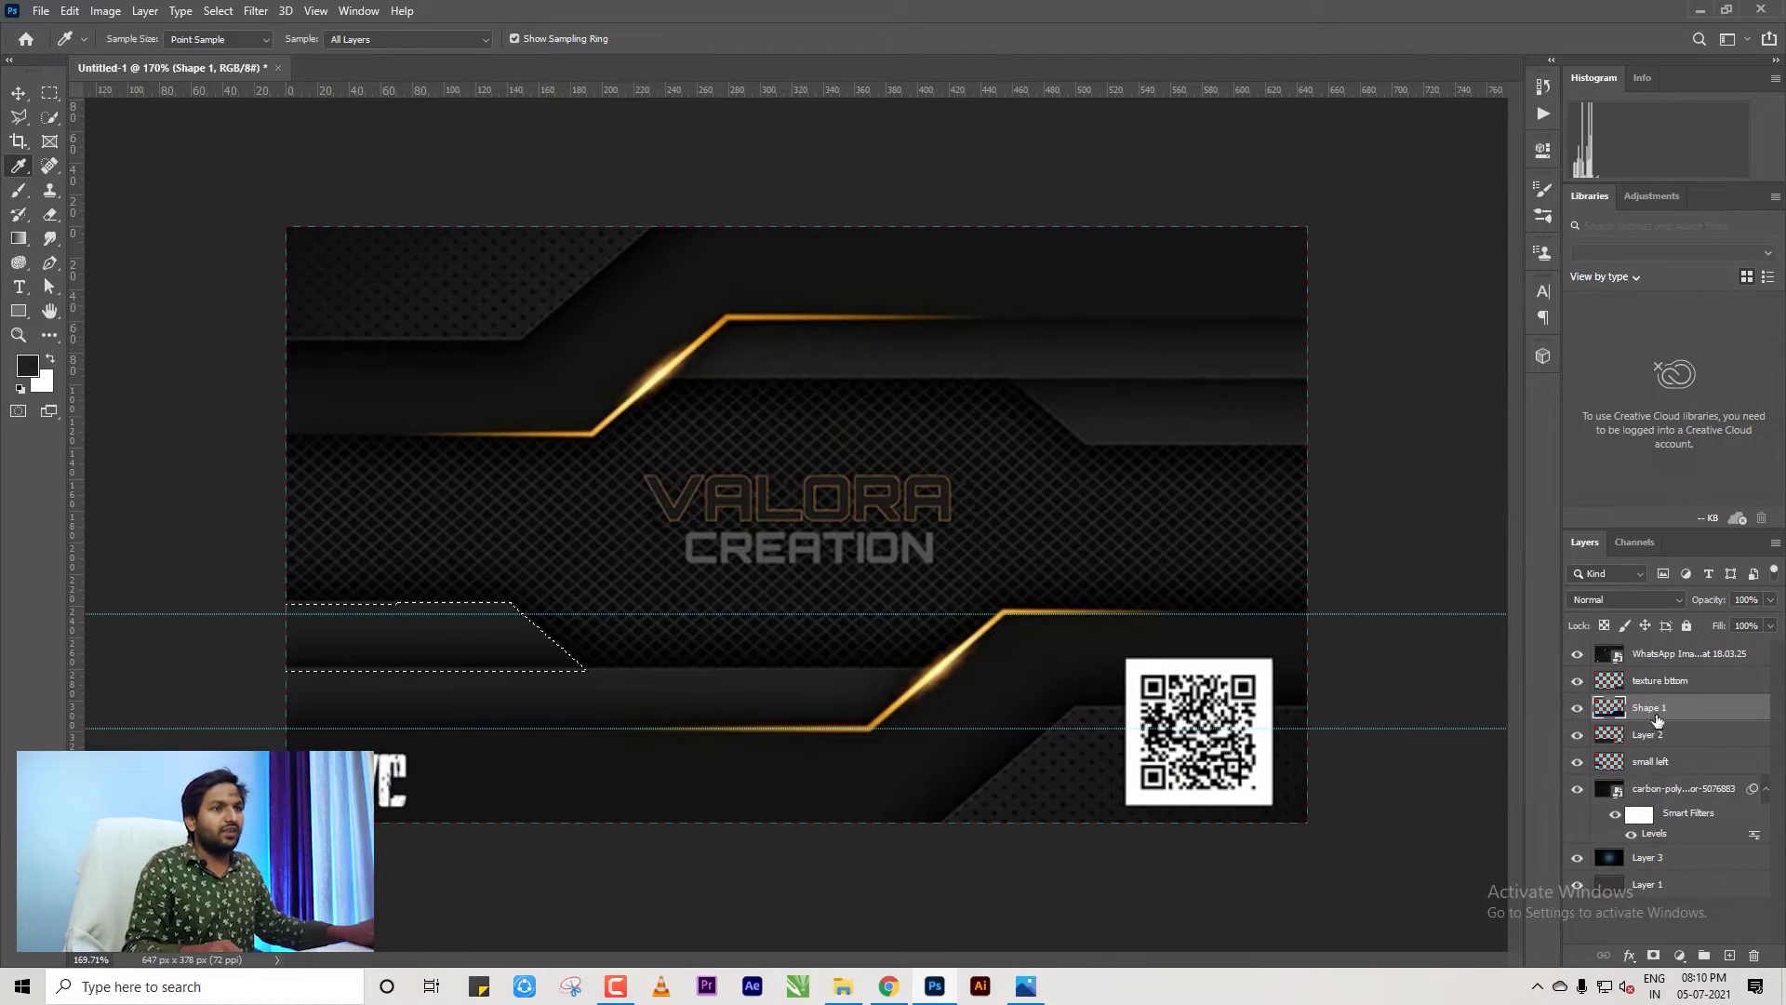
scroll(554, 605, up, 5)
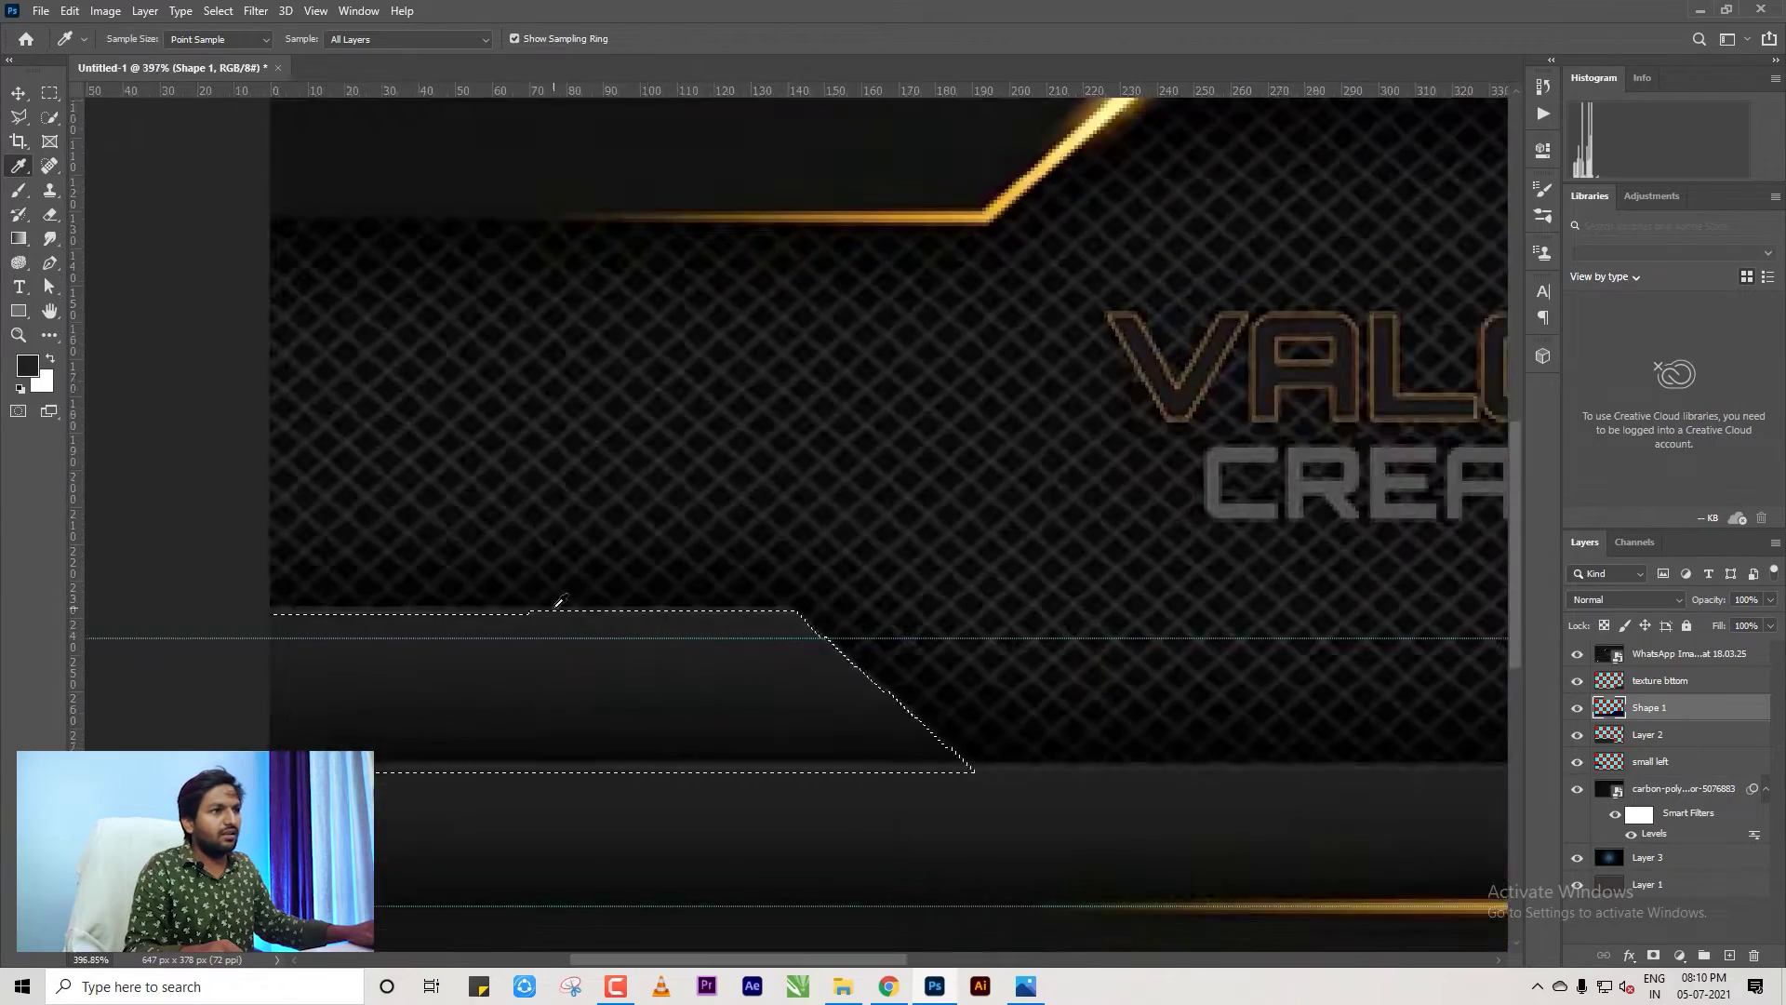
key(ctrl+0)
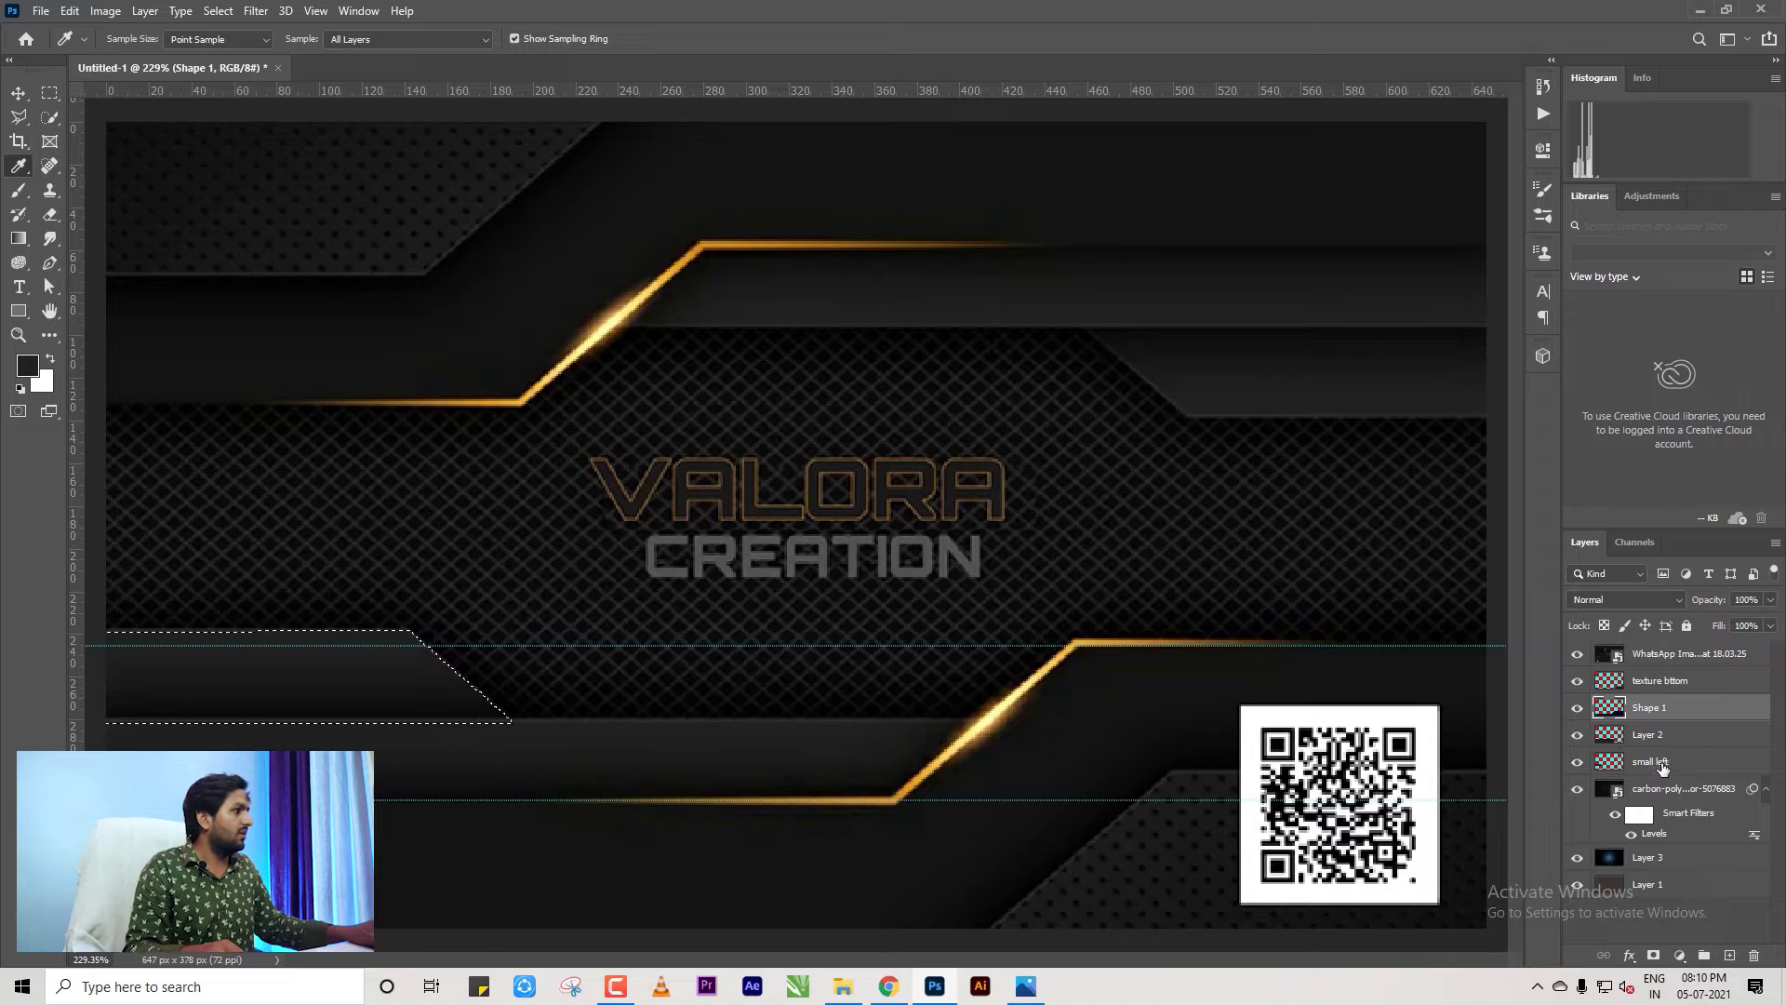
click(1662, 762)
Fill the small left selection with the sampled colour and deselect.
key(alt+BackSpace)
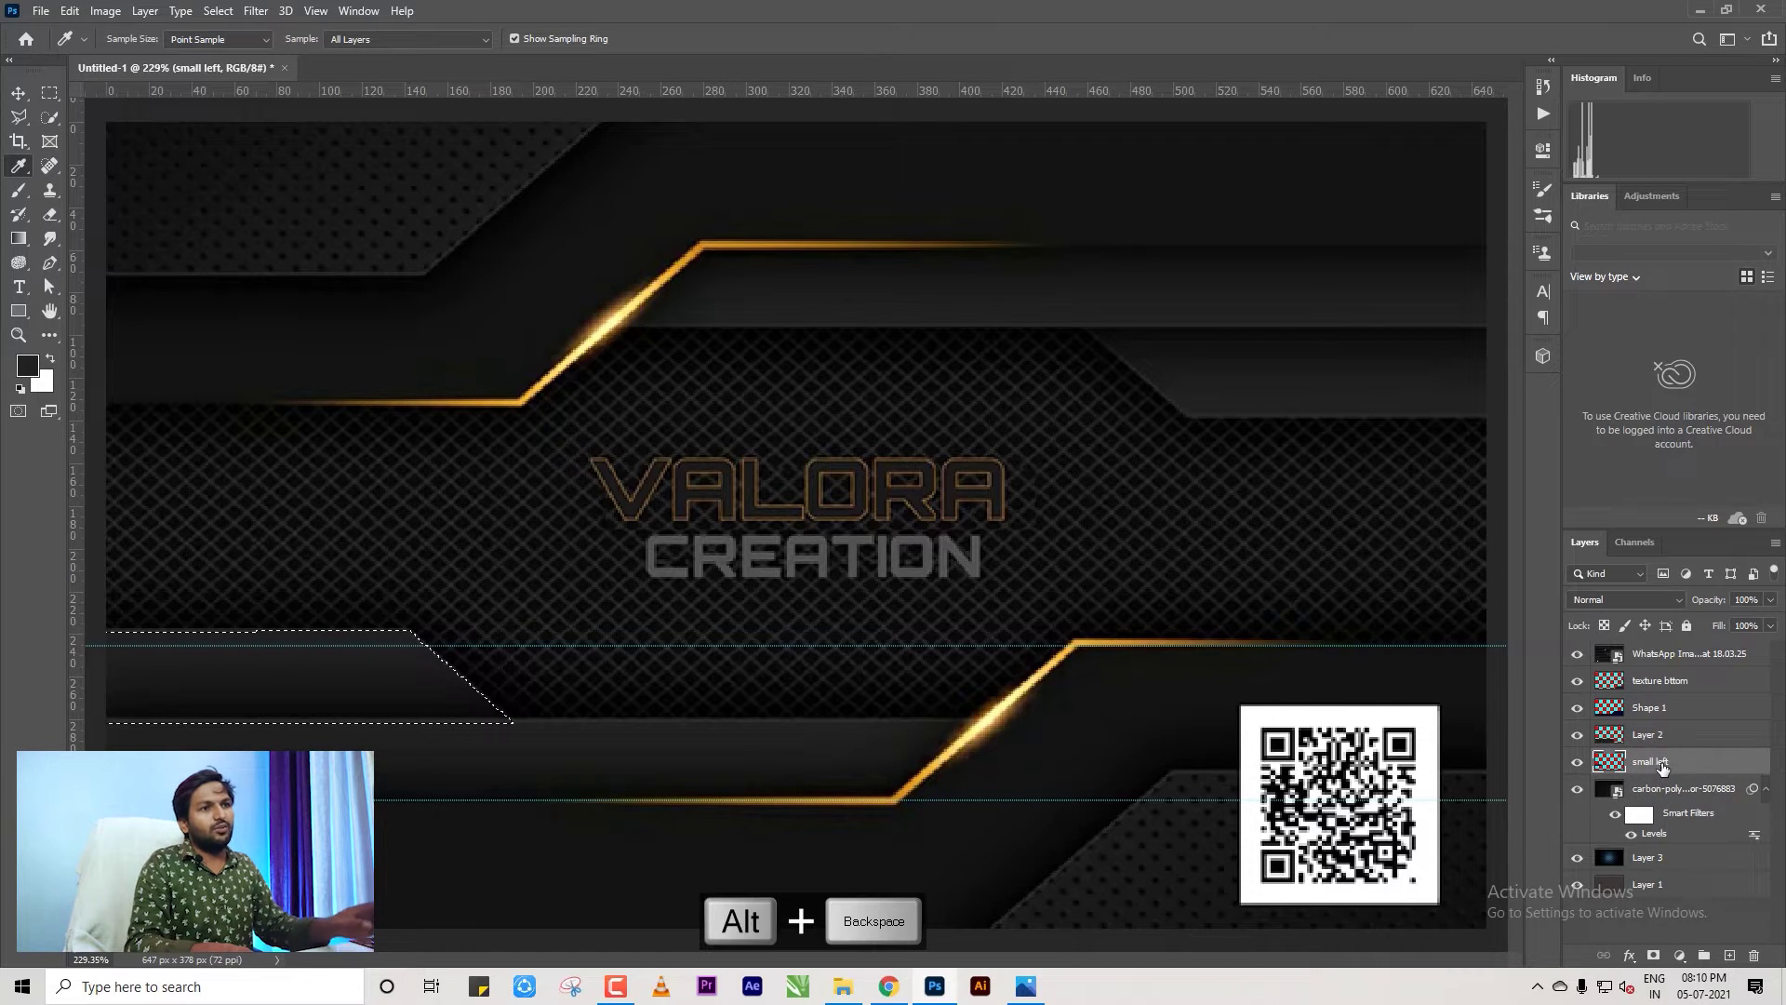
click(1577, 656)
scroll(786, 633, down, 2)
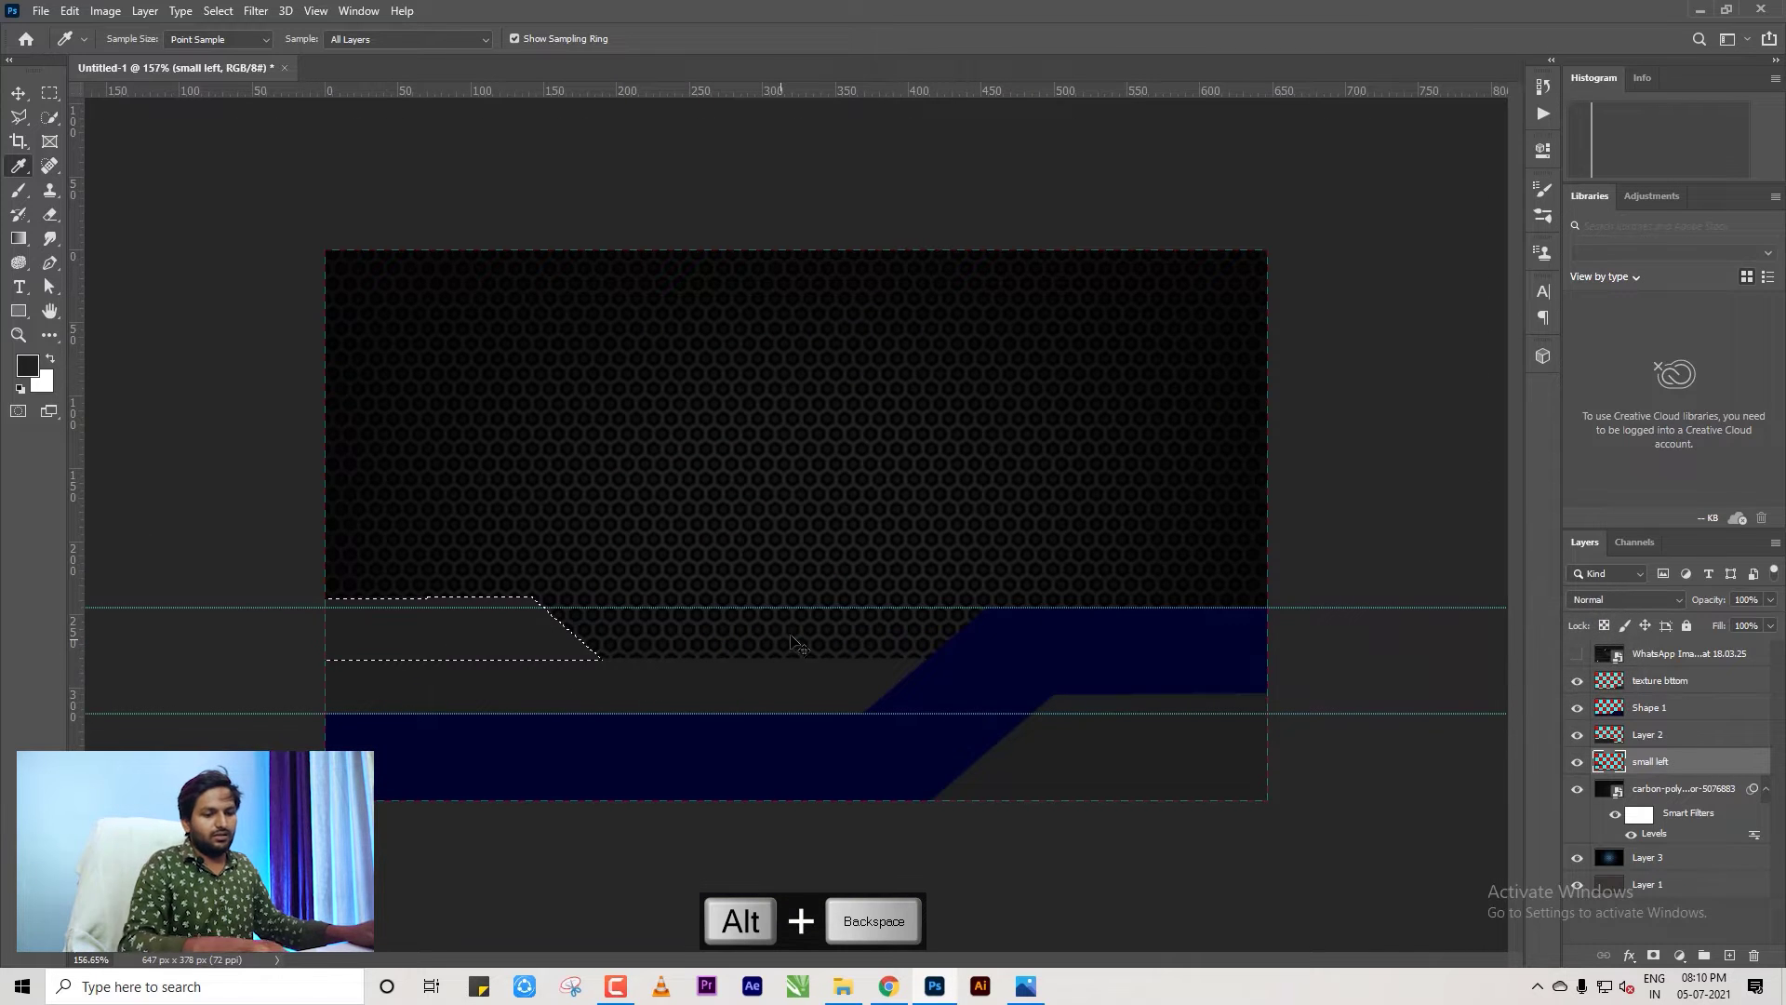
key(ctrl+d)
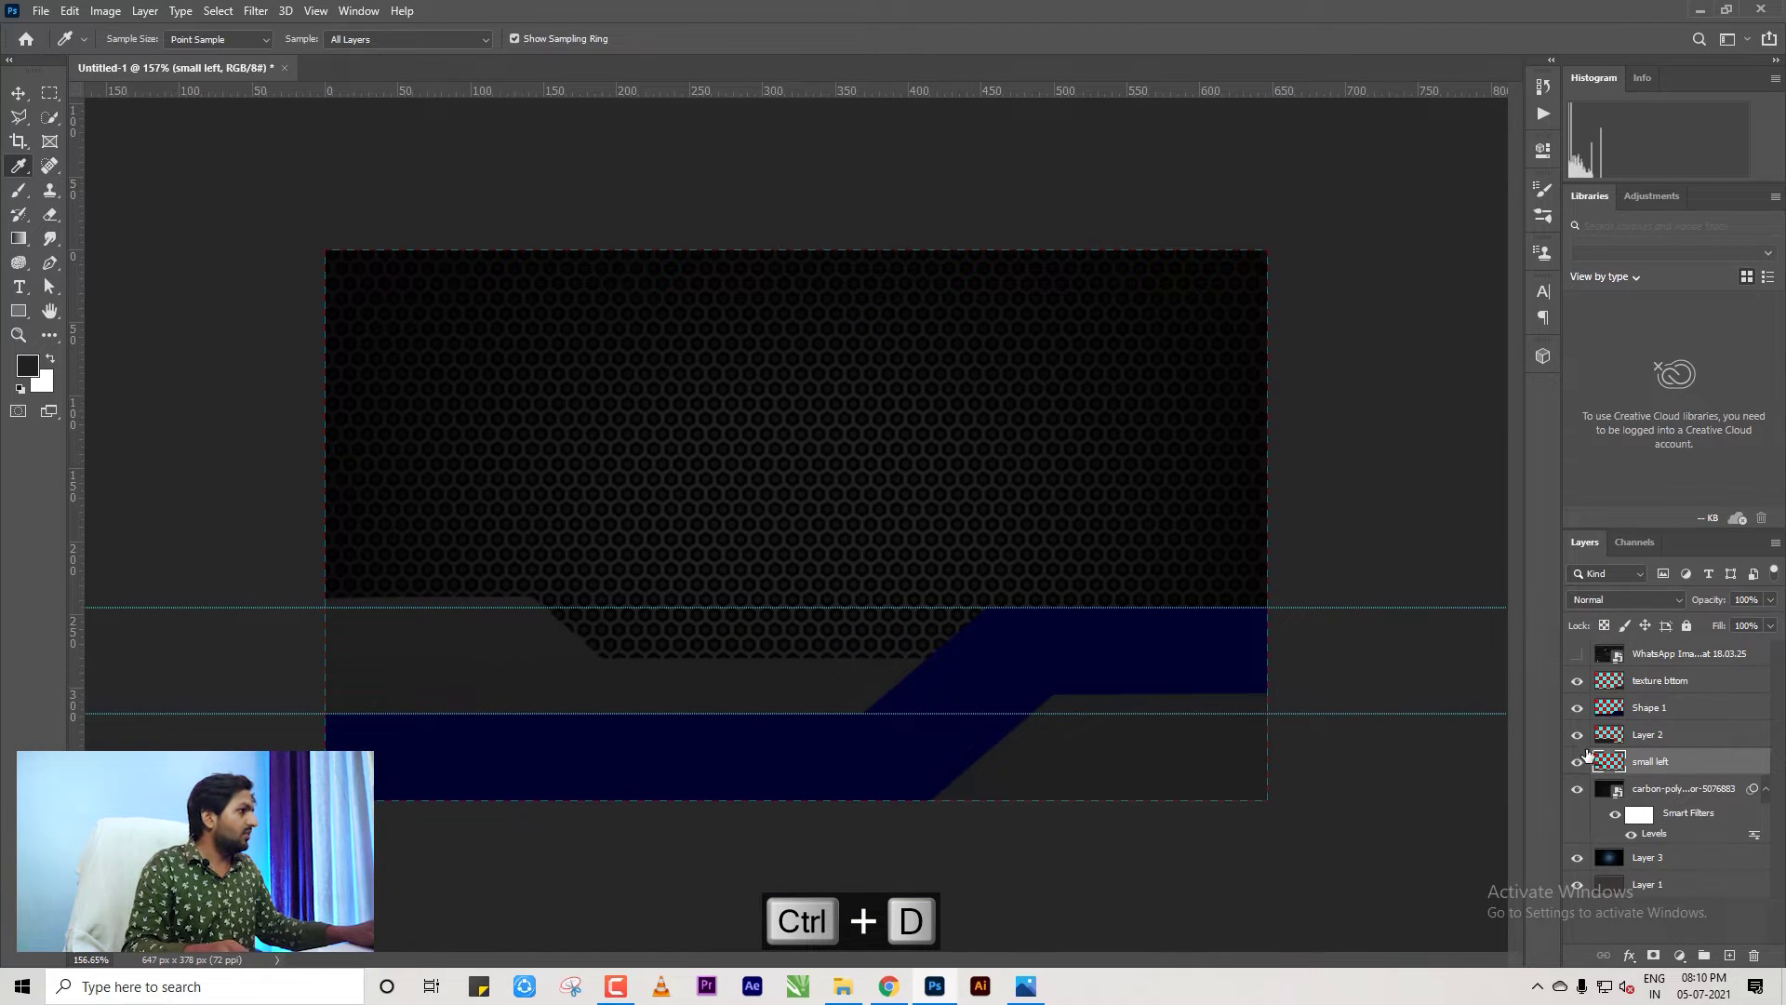
click(1577, 735)
click(1577, 735)
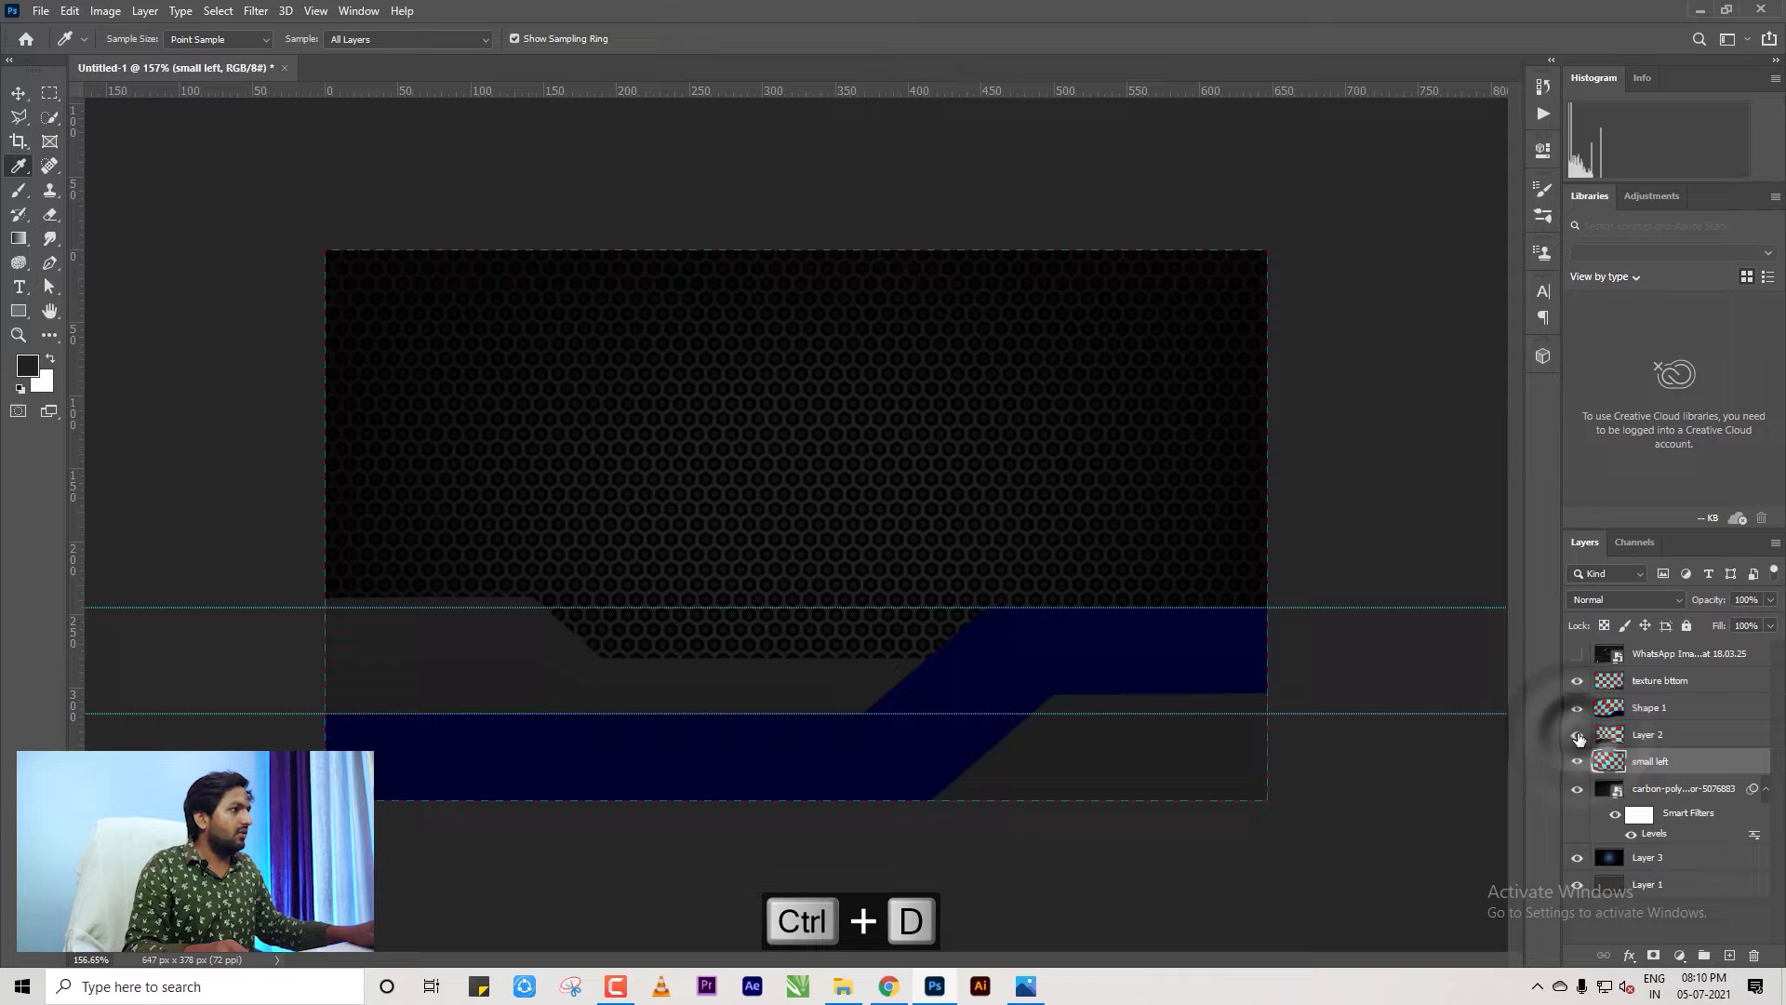
Sample a dark colour from the reference's lower band and fill Shape 1 with it.
click(1577, 656)
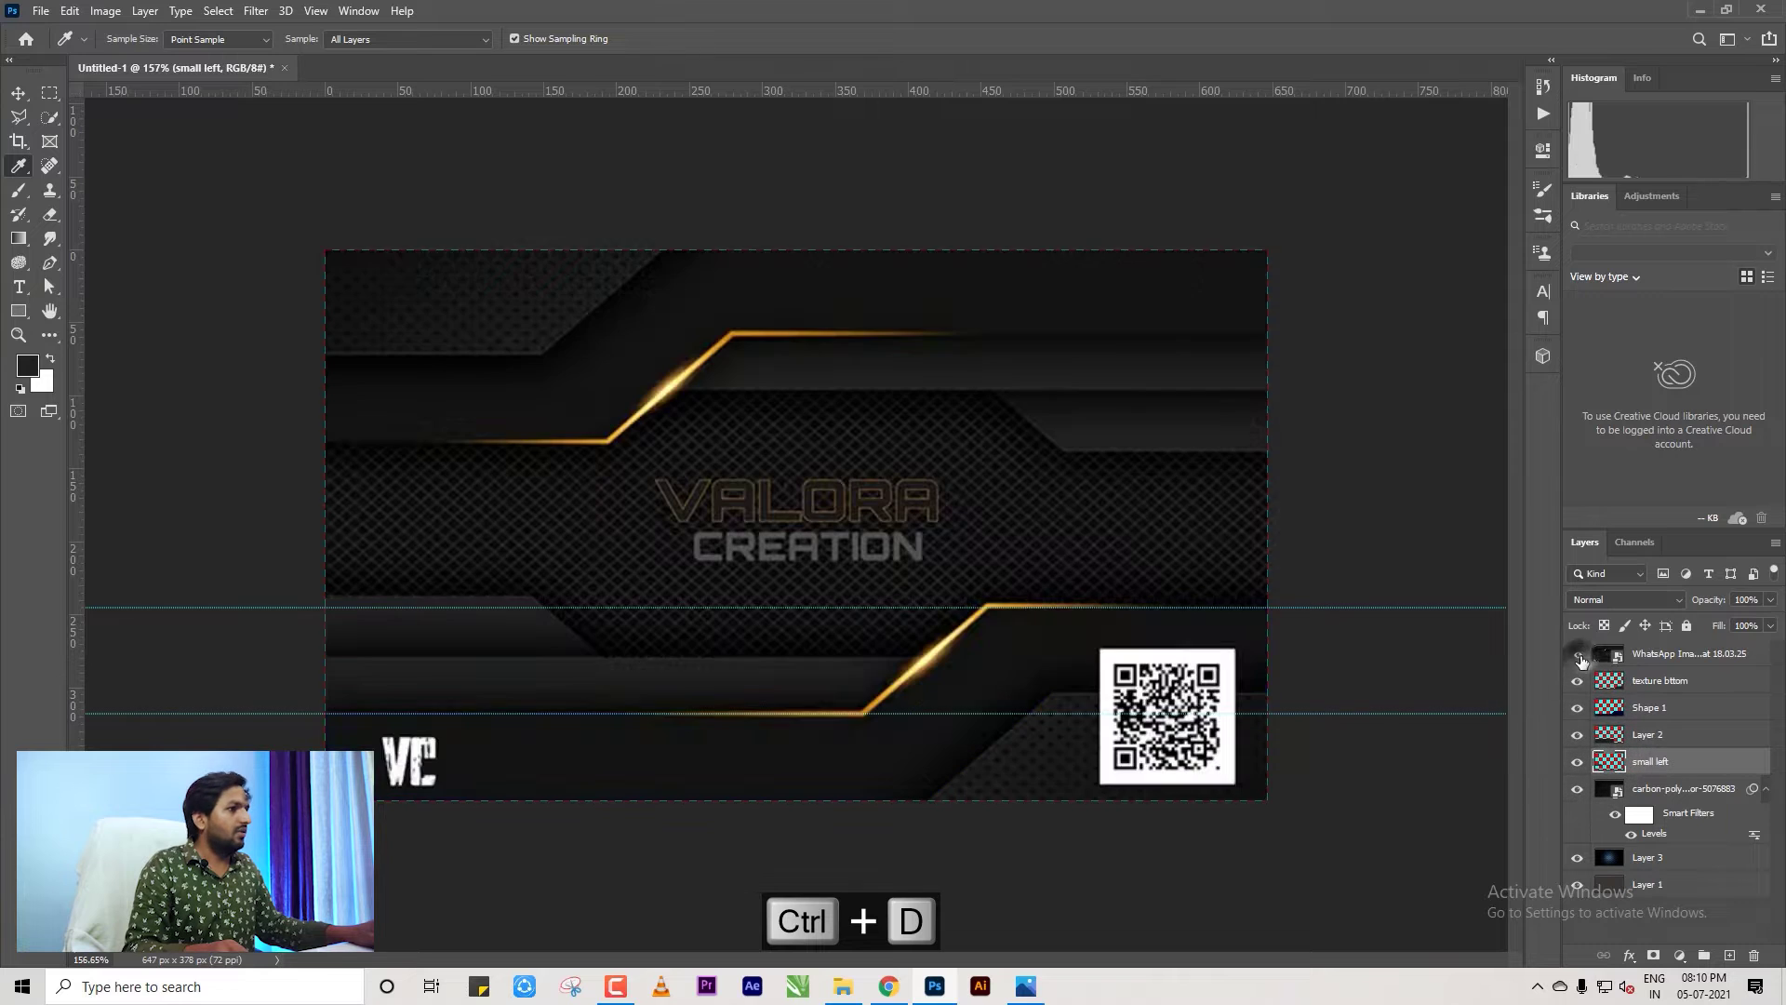
click(642, 740)
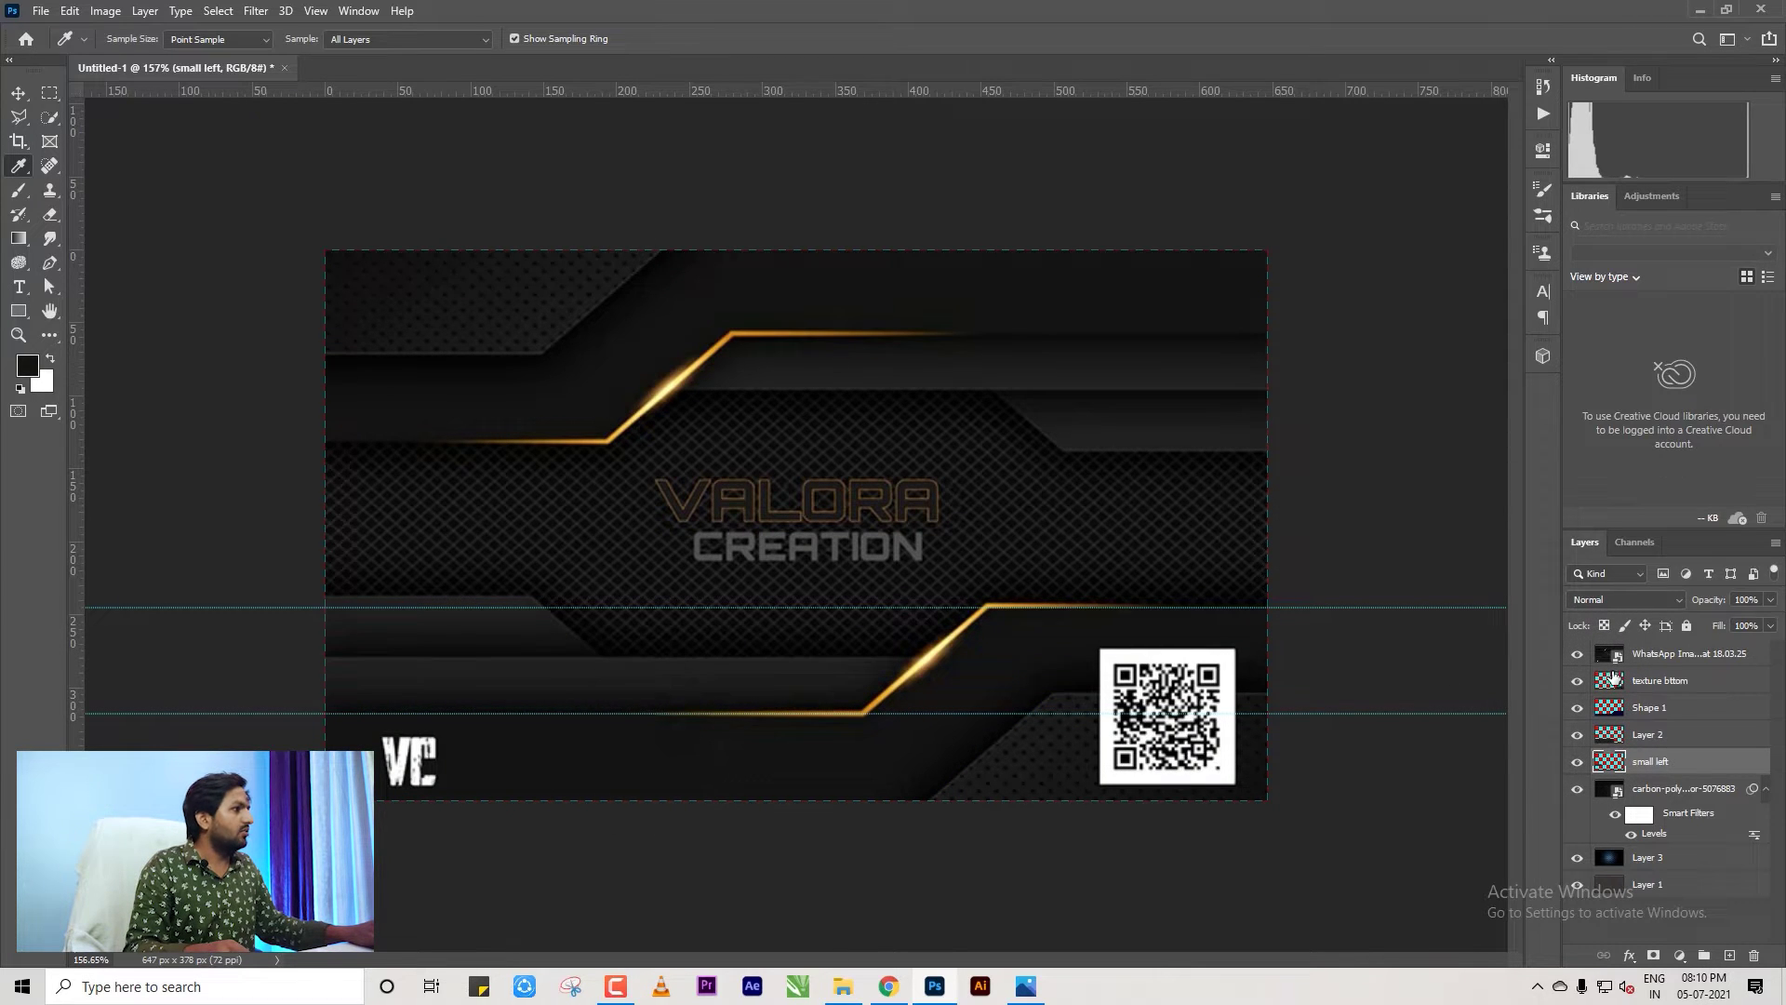
ctrl+click(1609, 710)
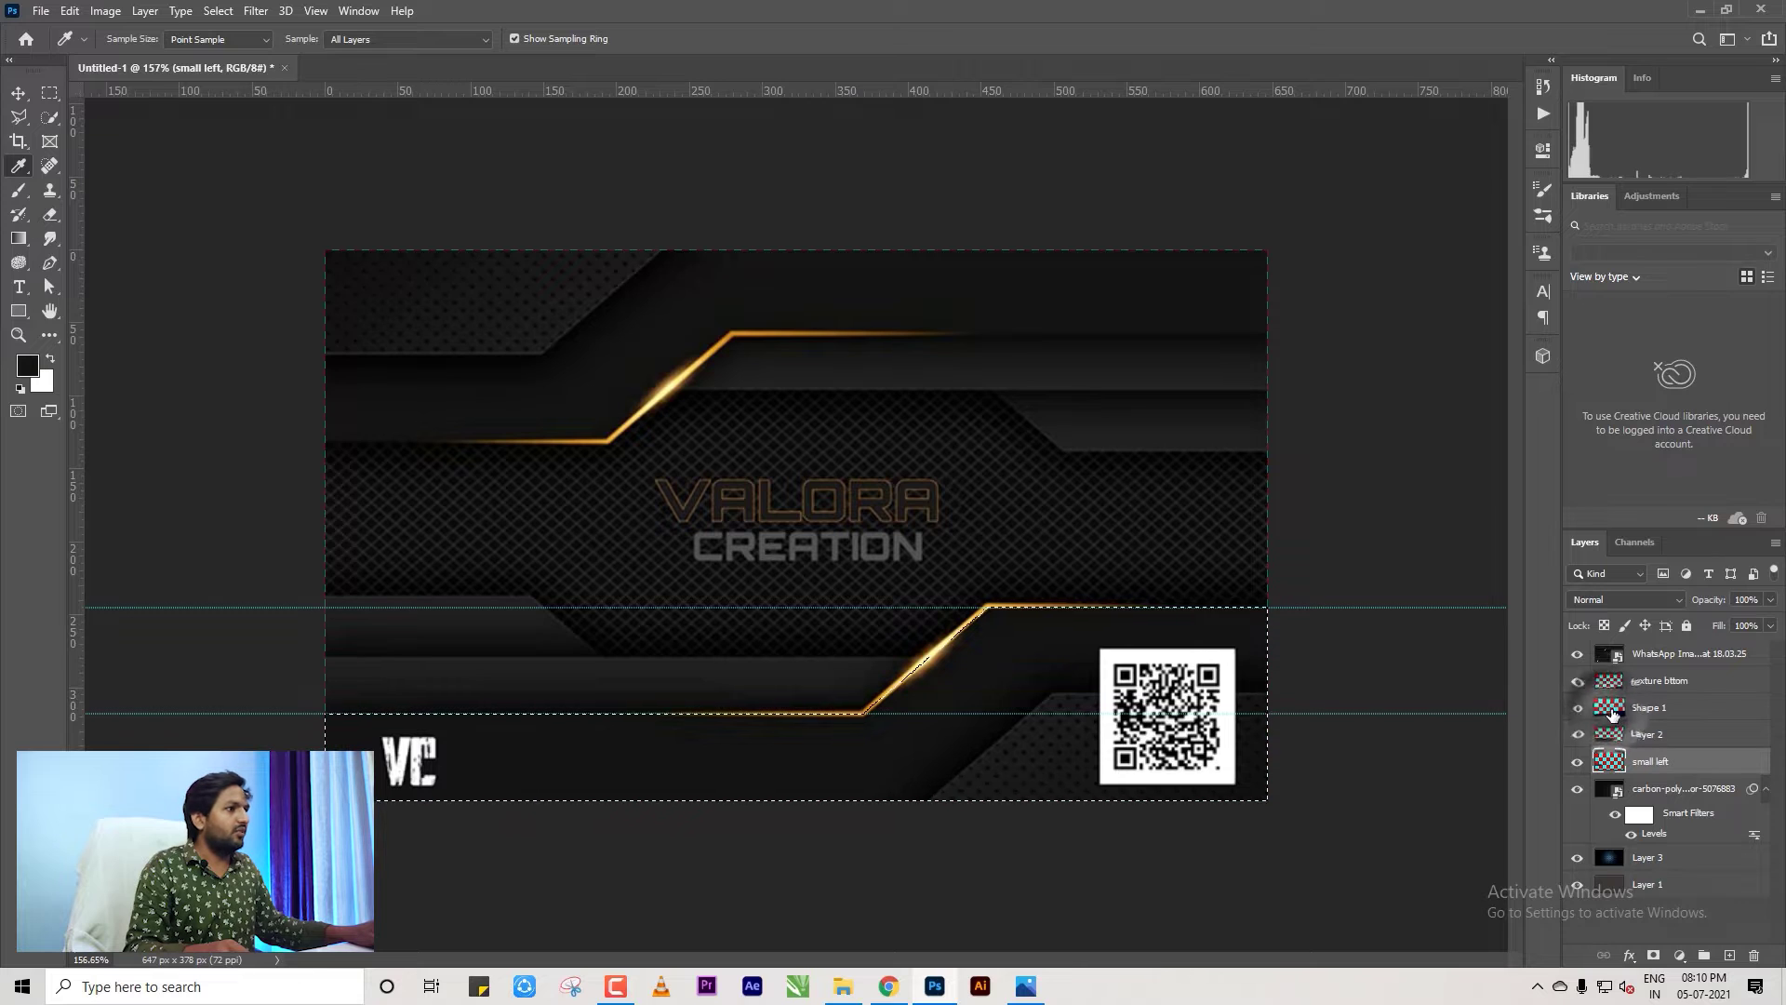
click(1665, 707)
key(alt+BackSpace)
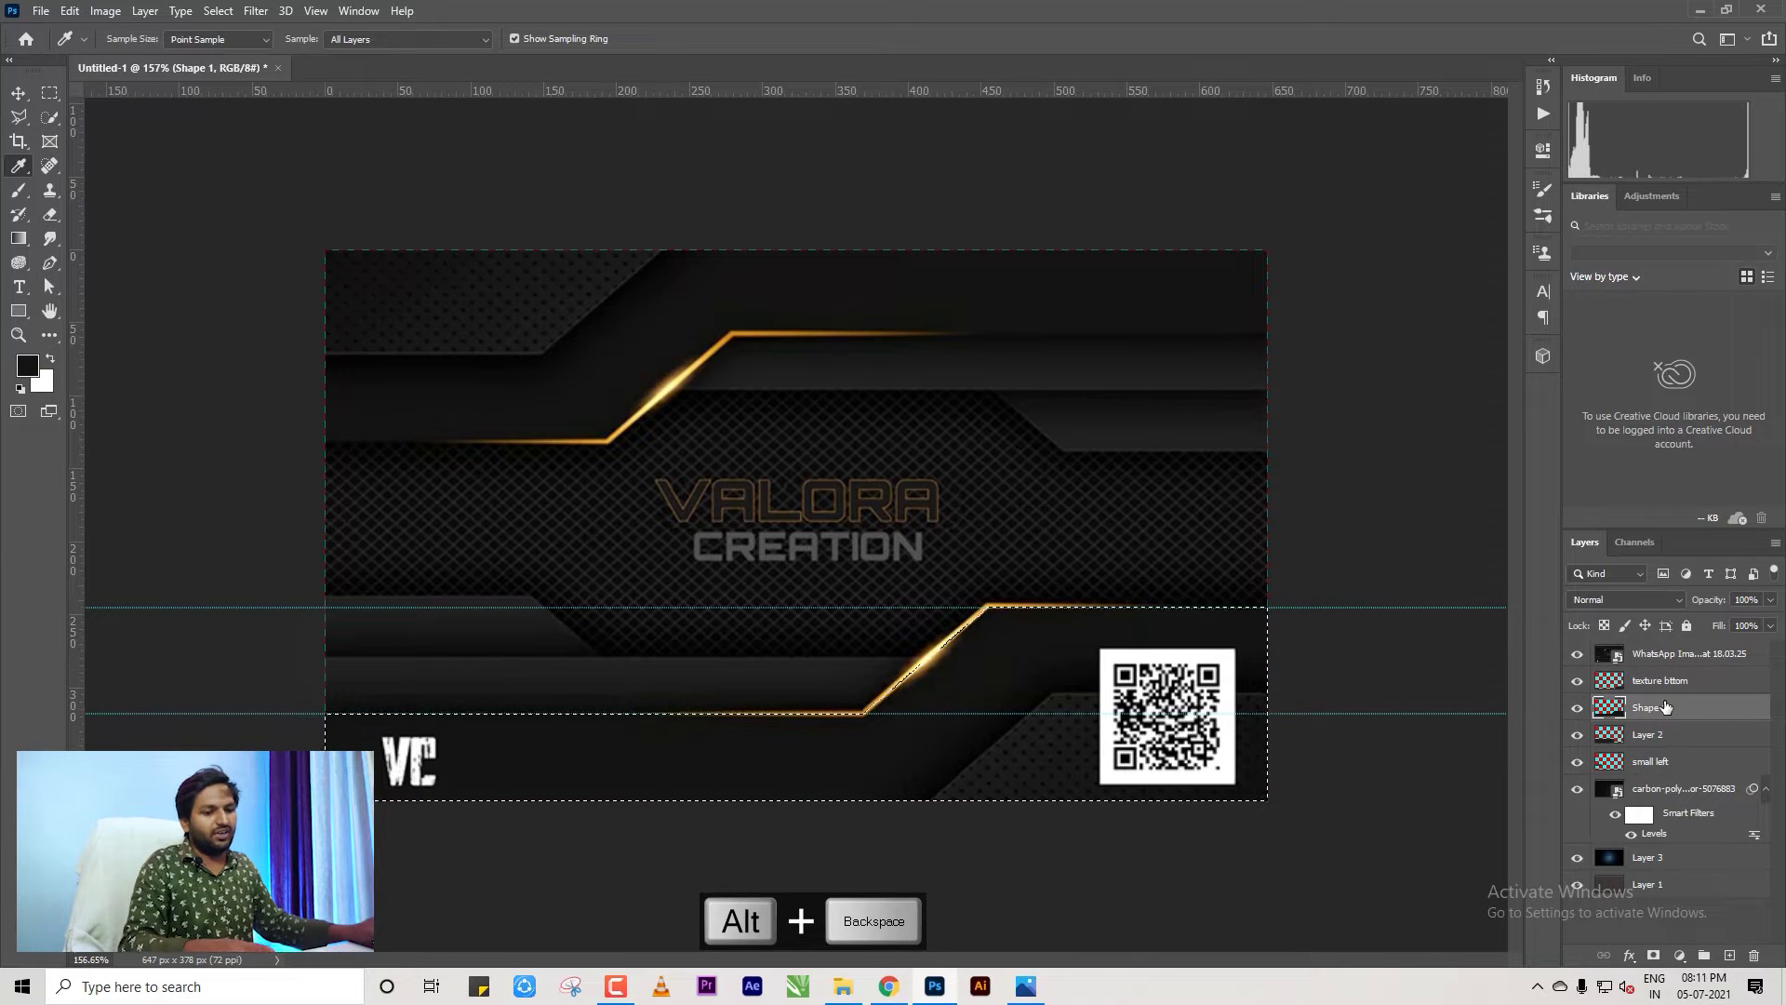
key(ctrl+d)
Fit the card, switch to the Move tool, and compare the result against the reference.
click(1578, 656)
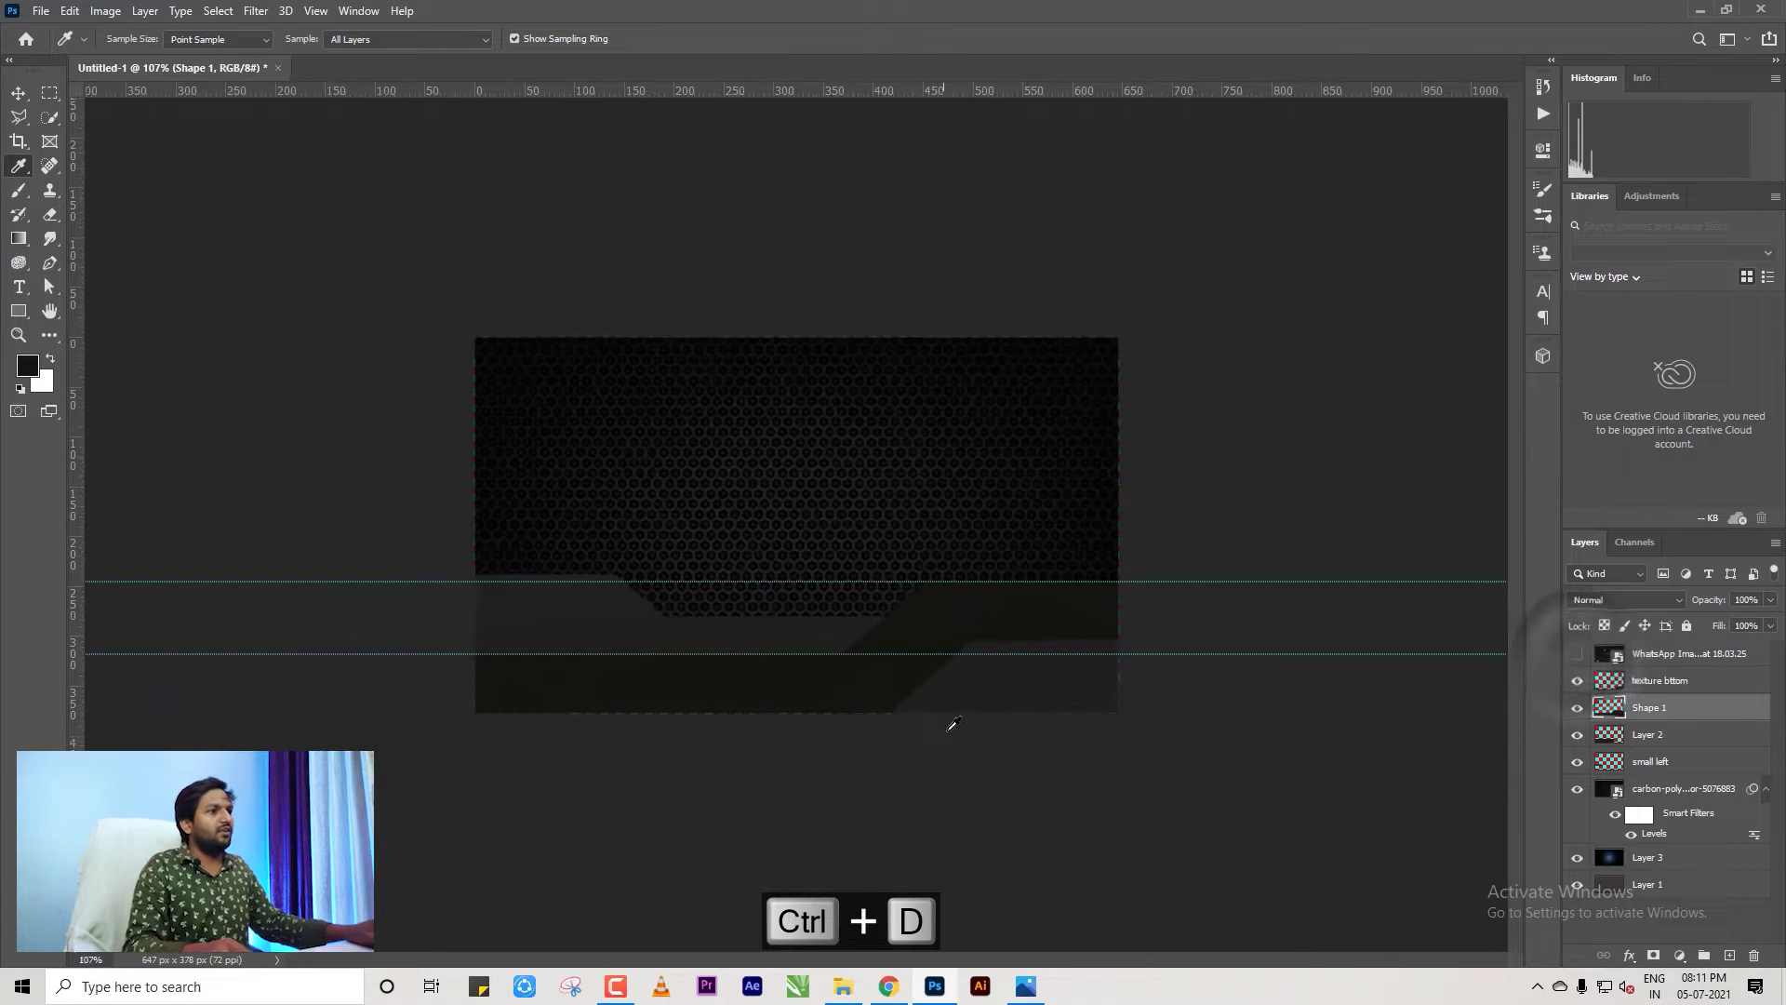
key(ctrl+0)
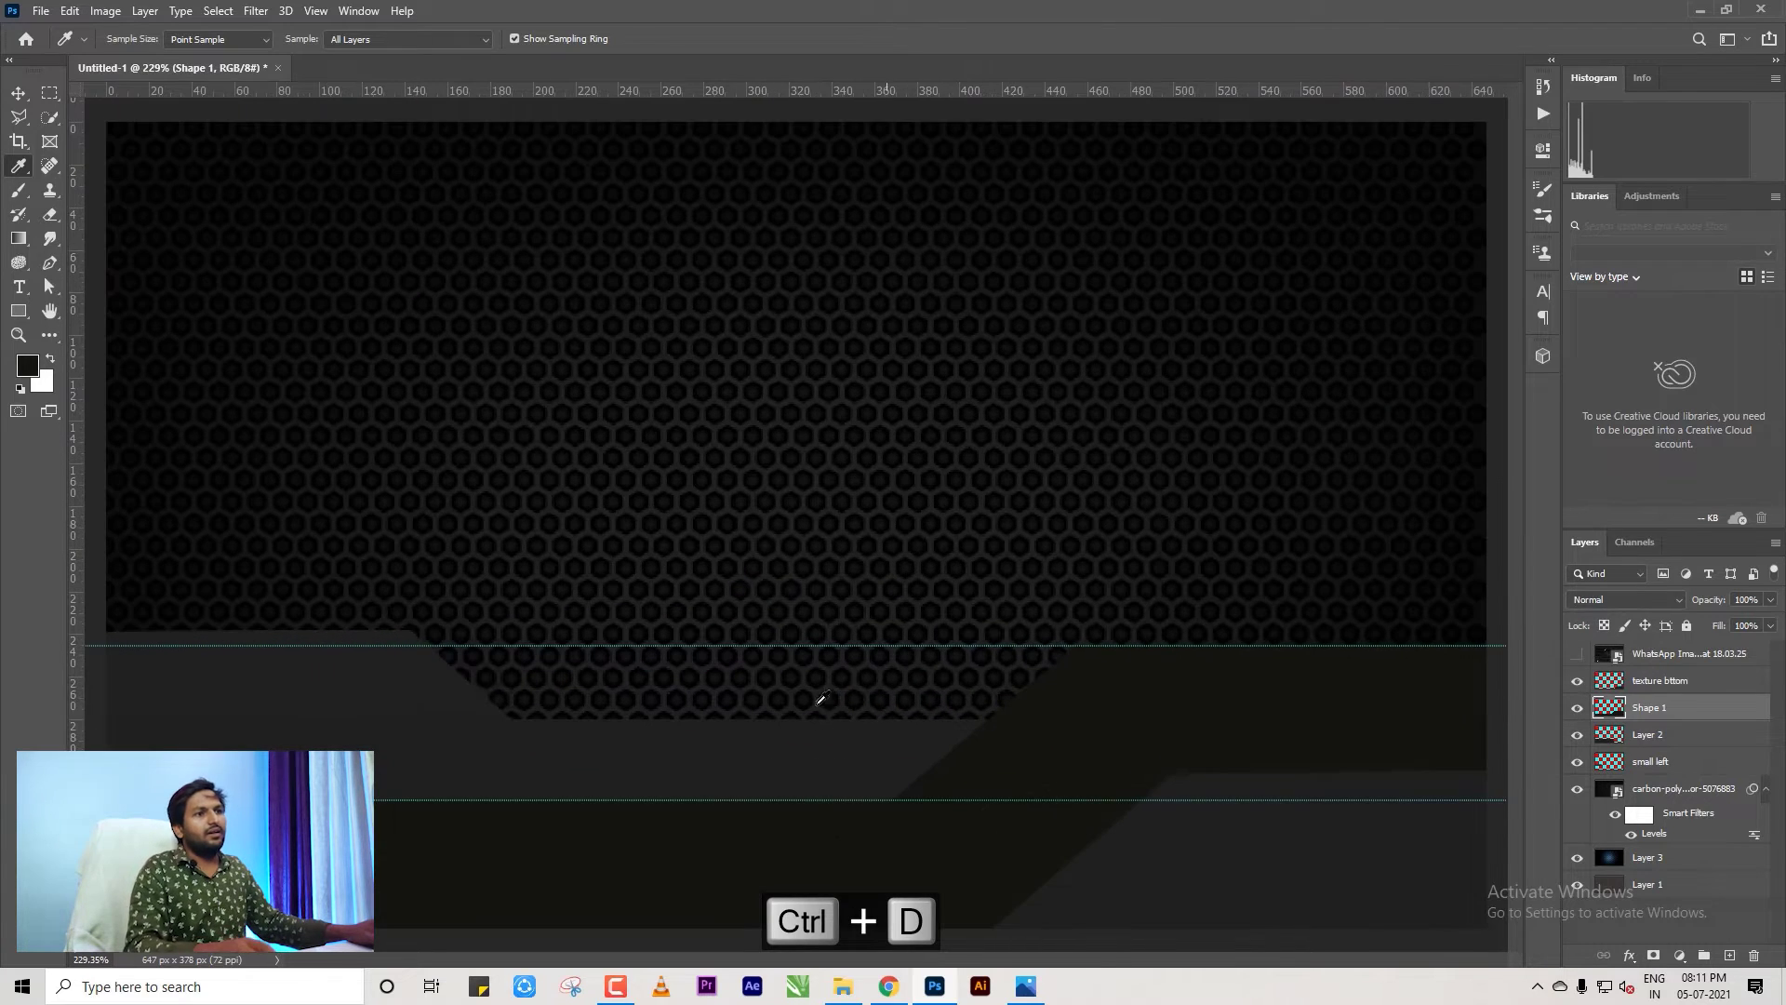
click(18, 94)
scroll(472, 406, down, 8)
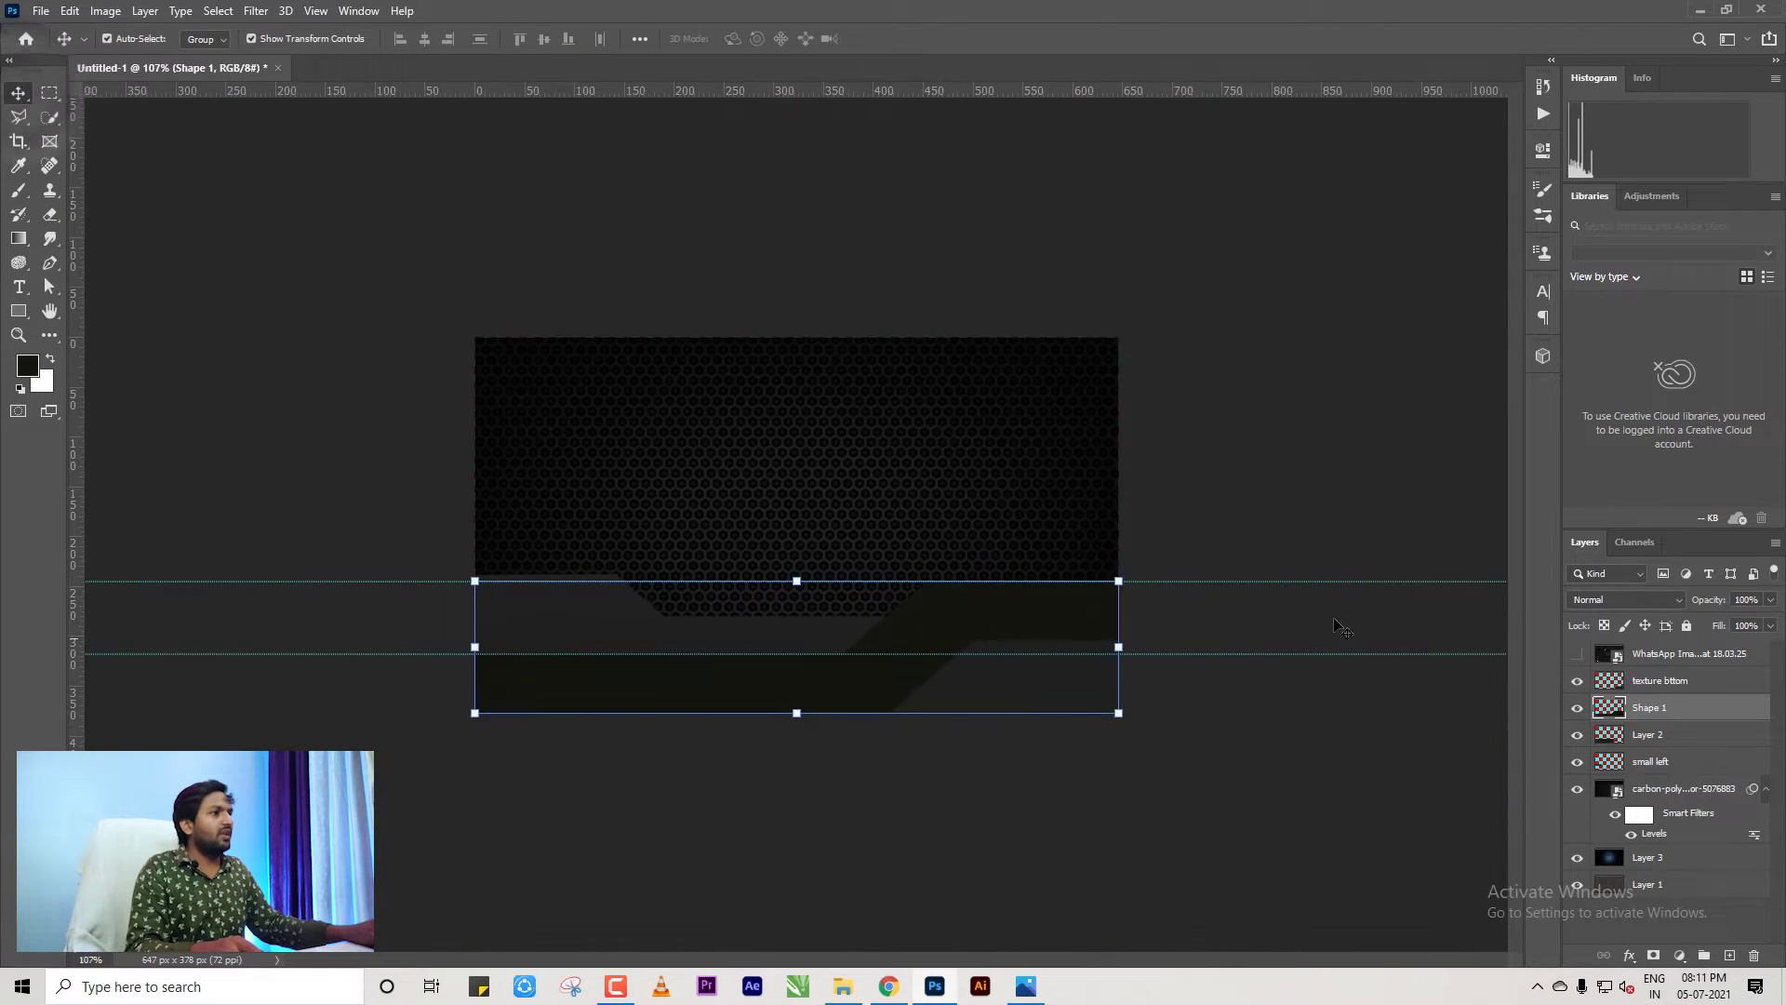
click(1311, 586)
click(1575, 654)
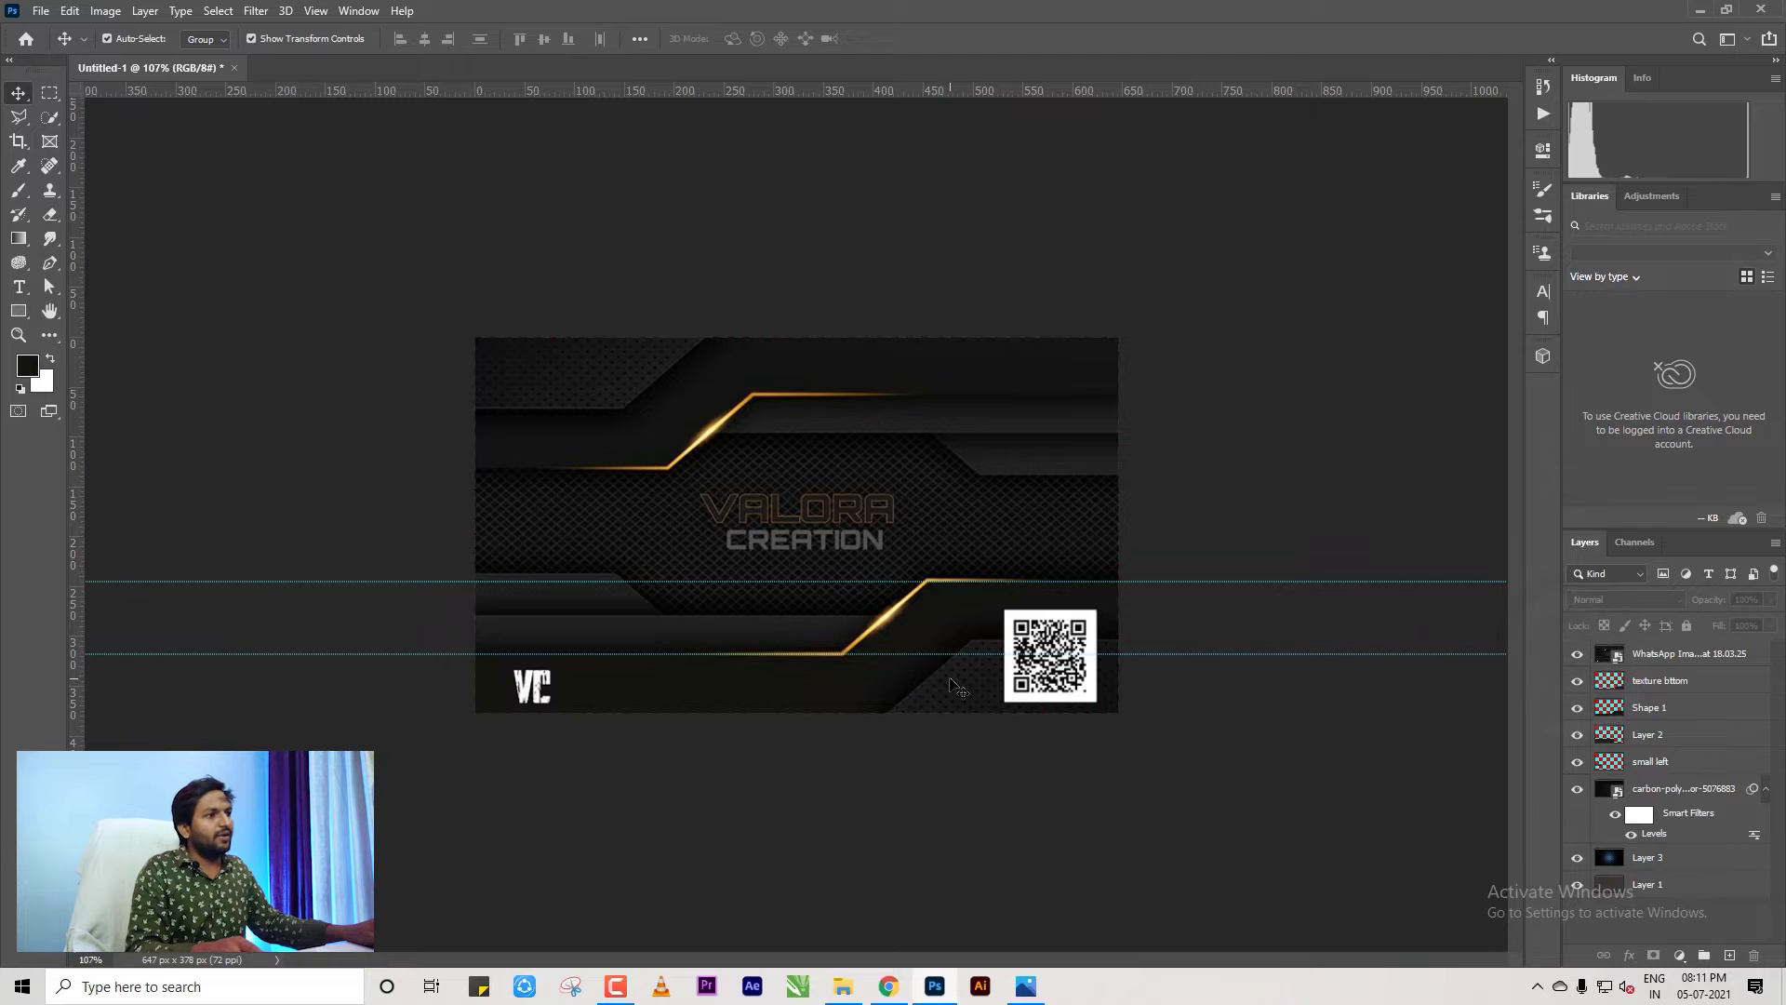
click(1119, 762)
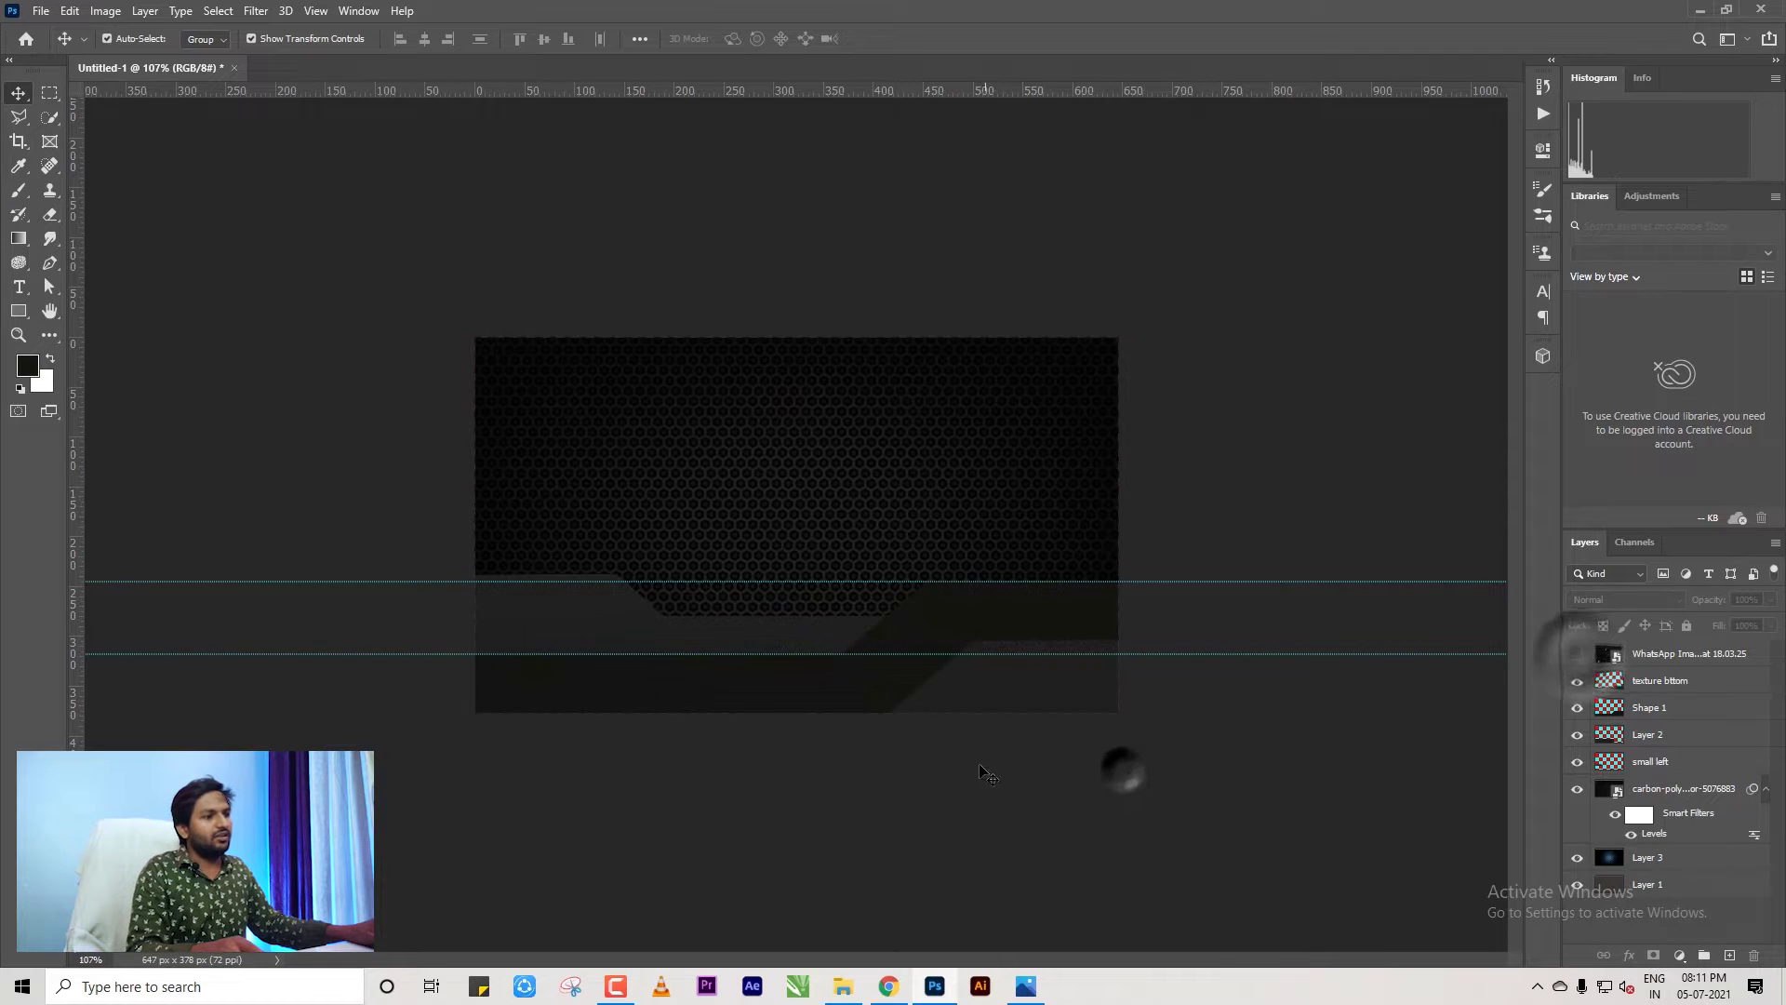
Preview the gray pyramid texture from Downloads and drag the file over to Photoshop.
click(843, 984)
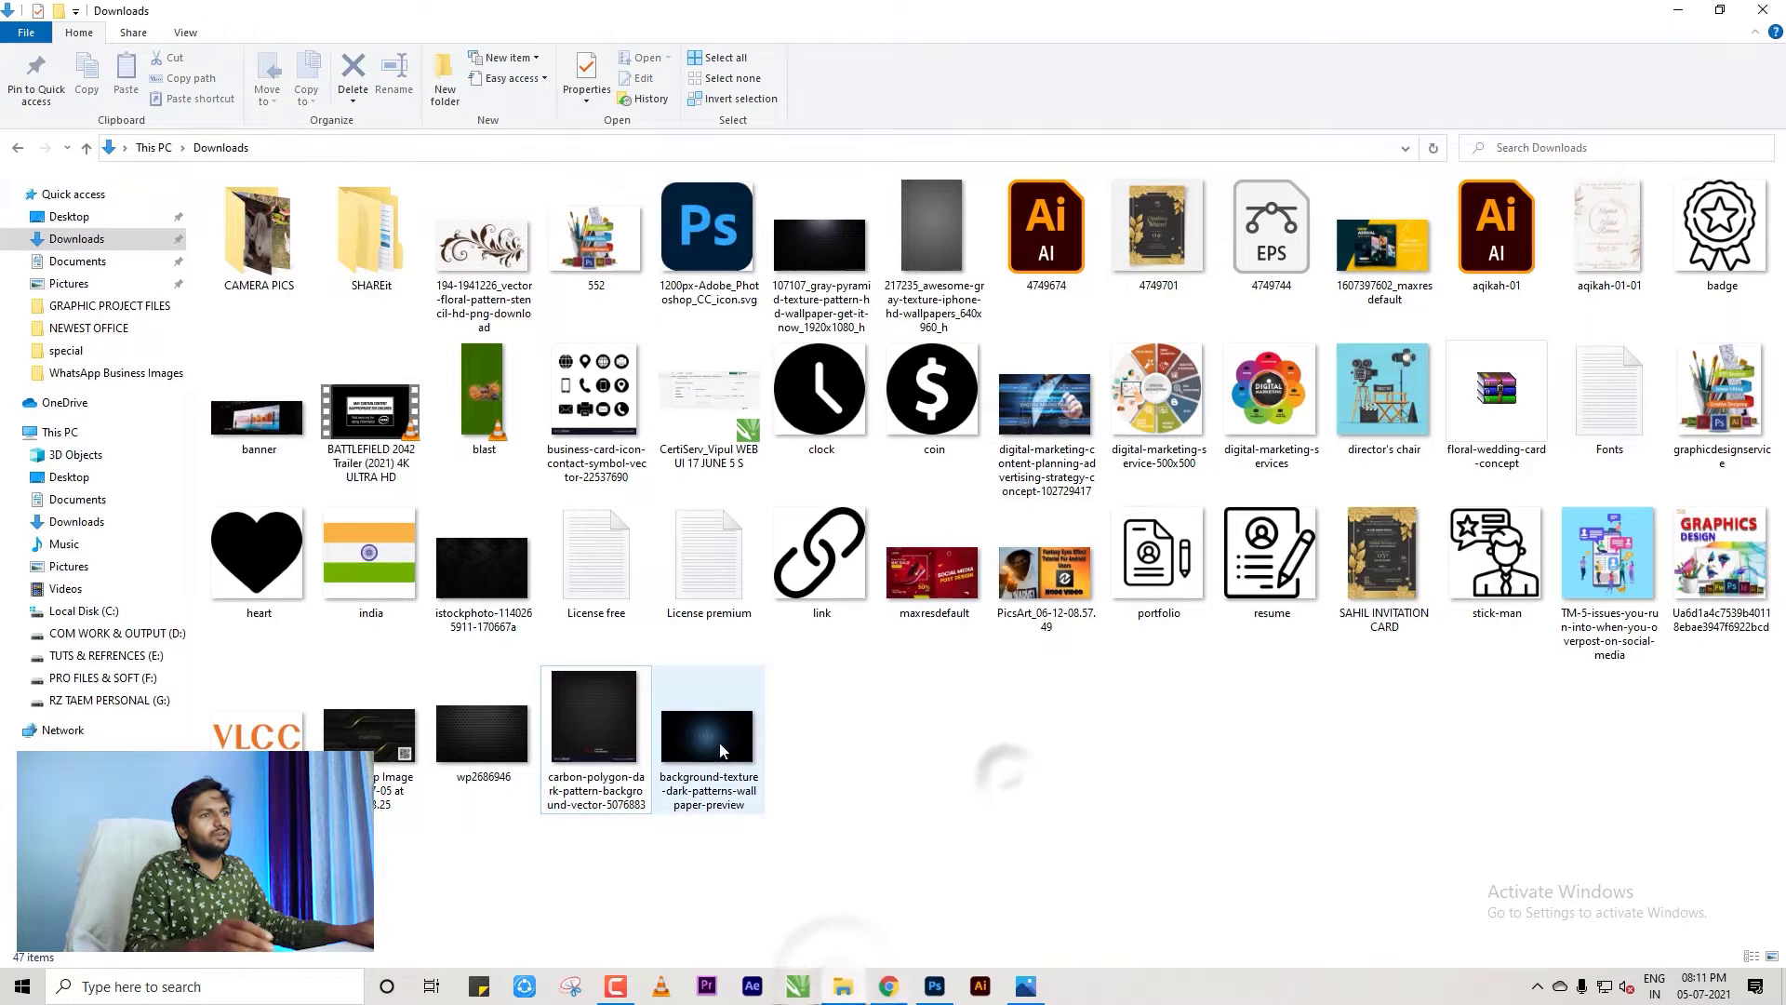
click(472, 561)
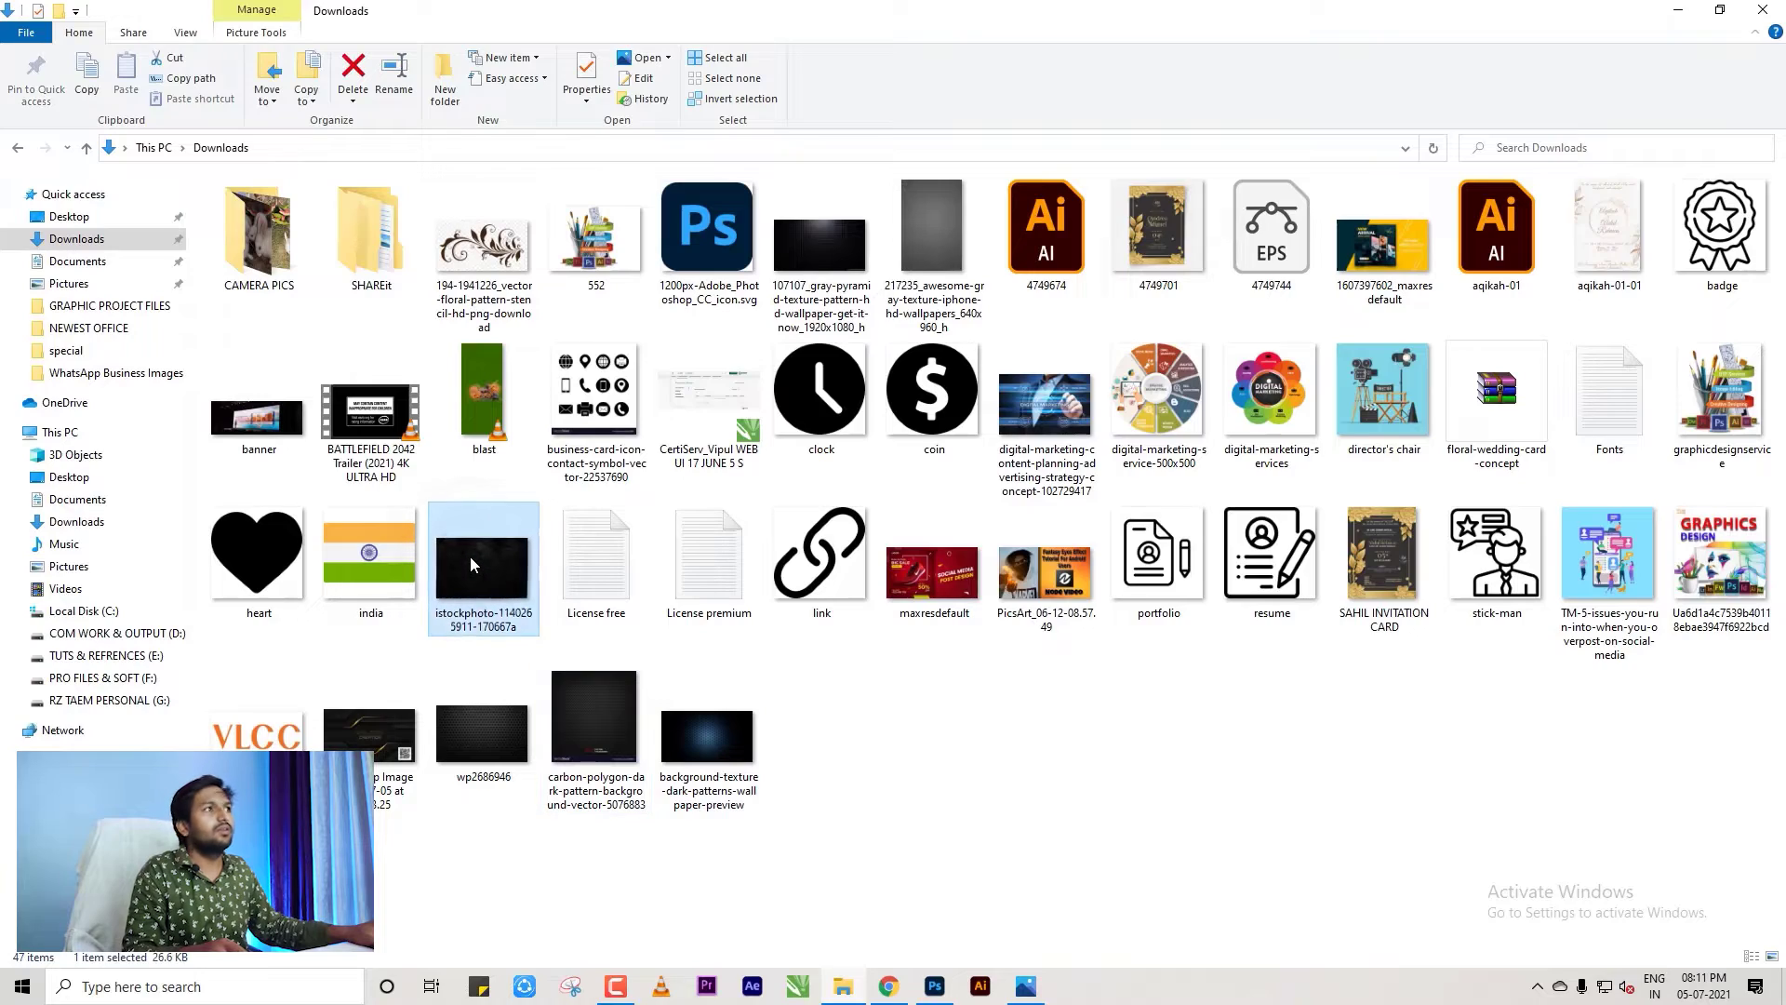
click(766, 328)
double_click(766, 328)
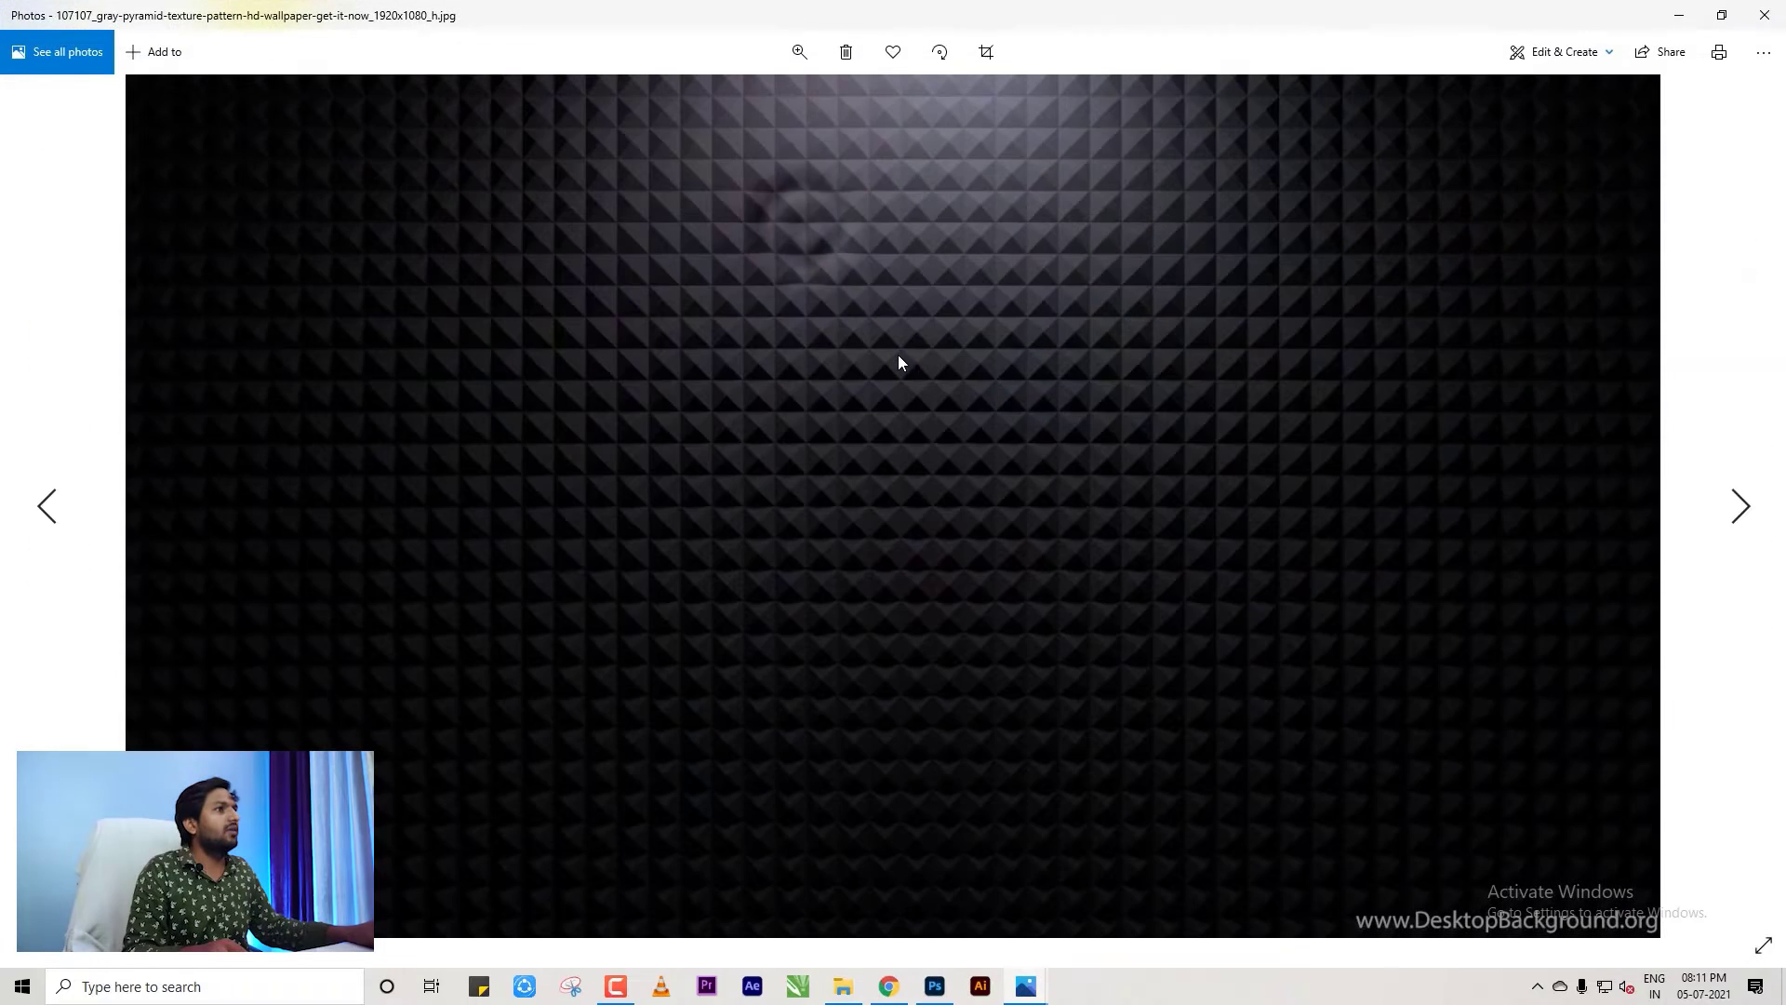
click(1762, 20)
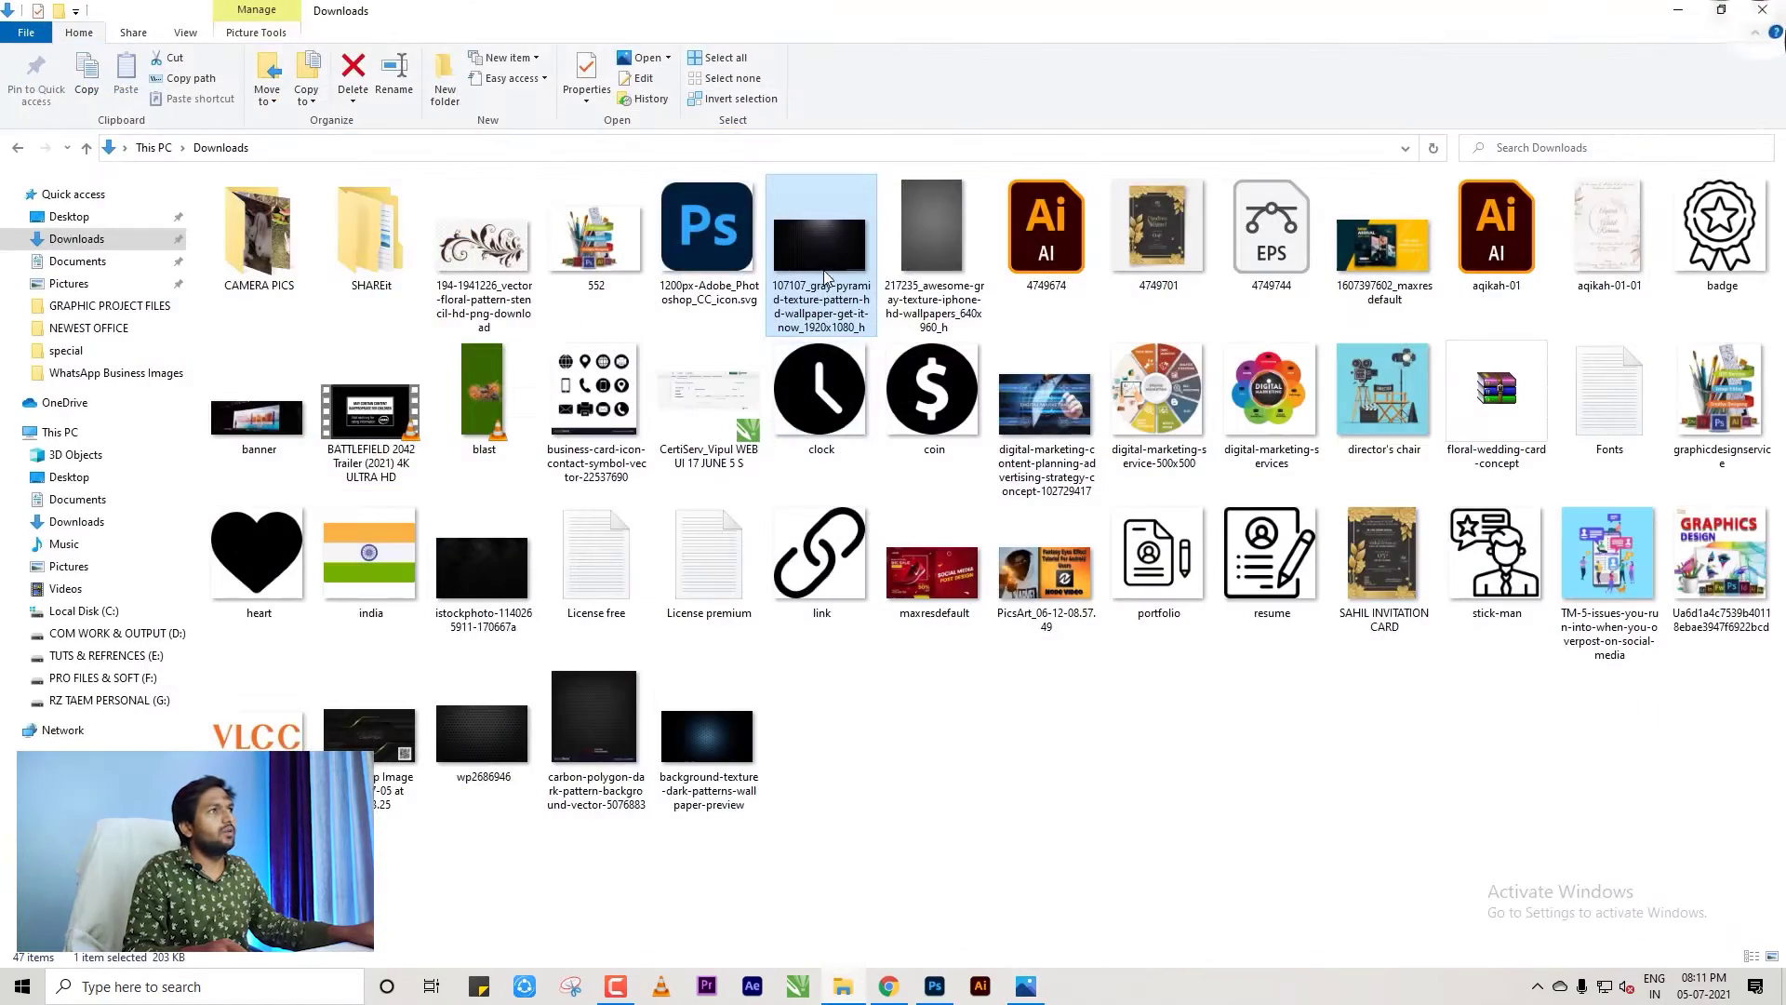
drag(828, 250, 690, 296)
Place the pyramid texture into the card as Layer 4, scaled down to the lower right.
drag(629, 75, 630, 74)
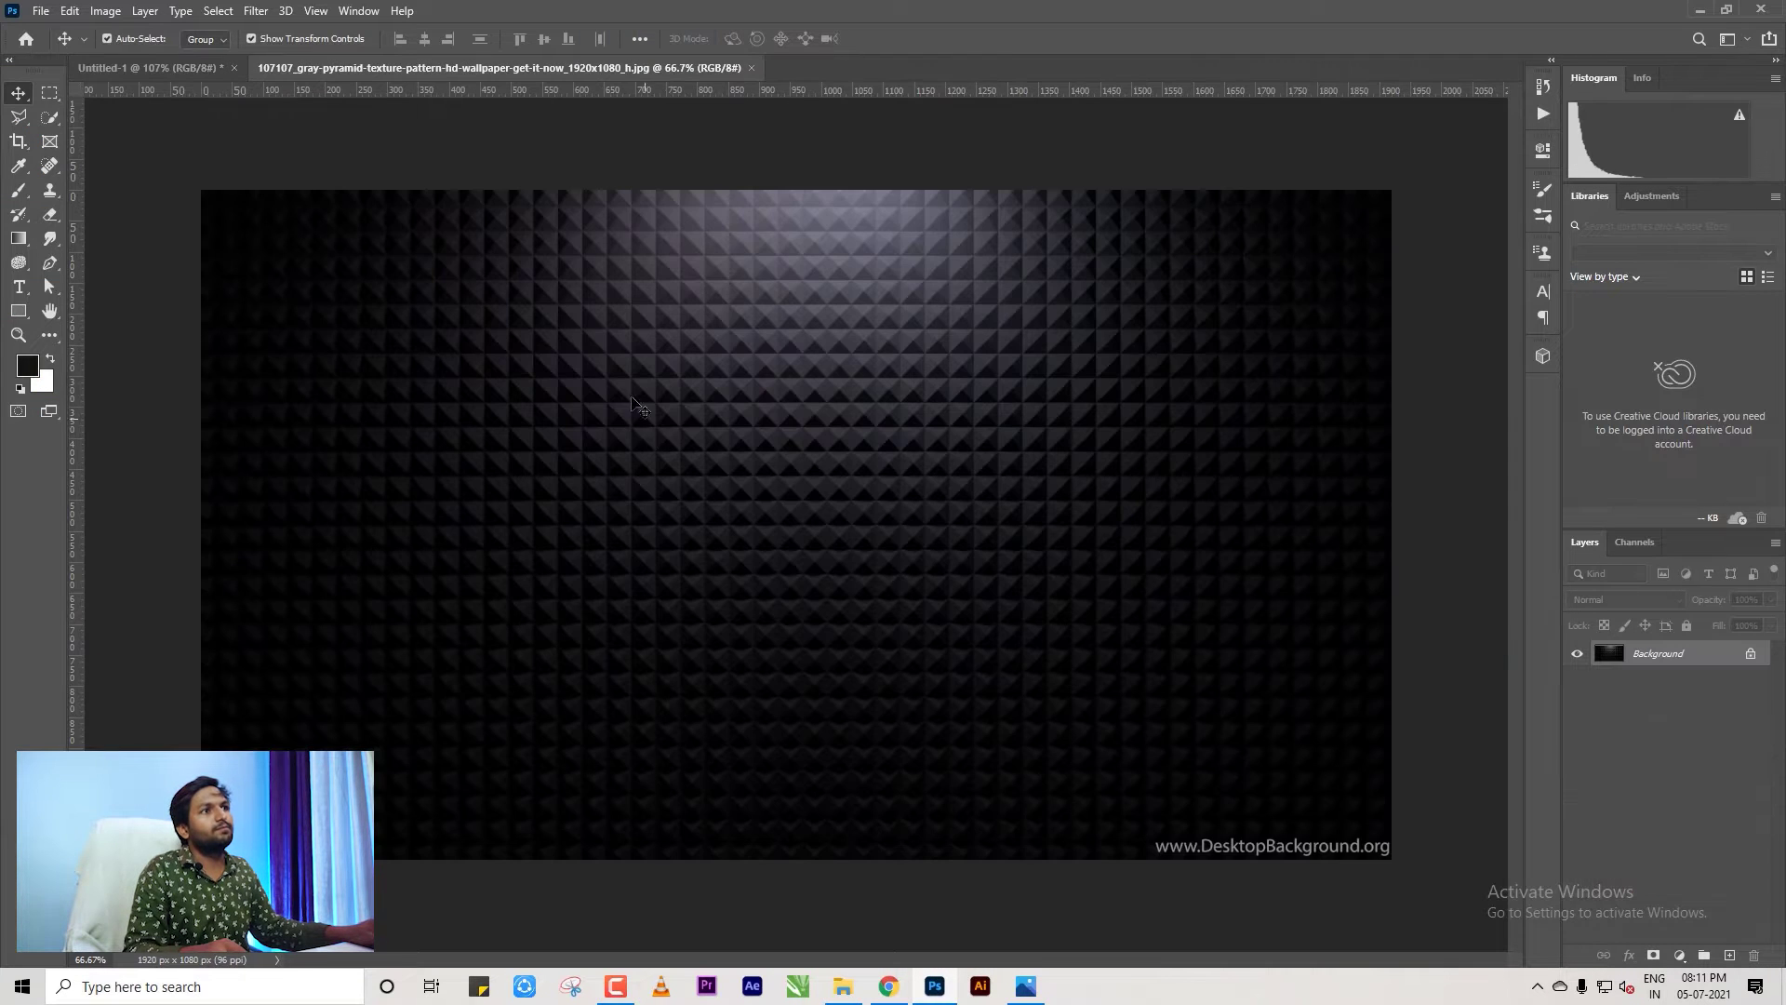
drag(657, 461, 971, 658)
scroll(971, 657, down, 5)
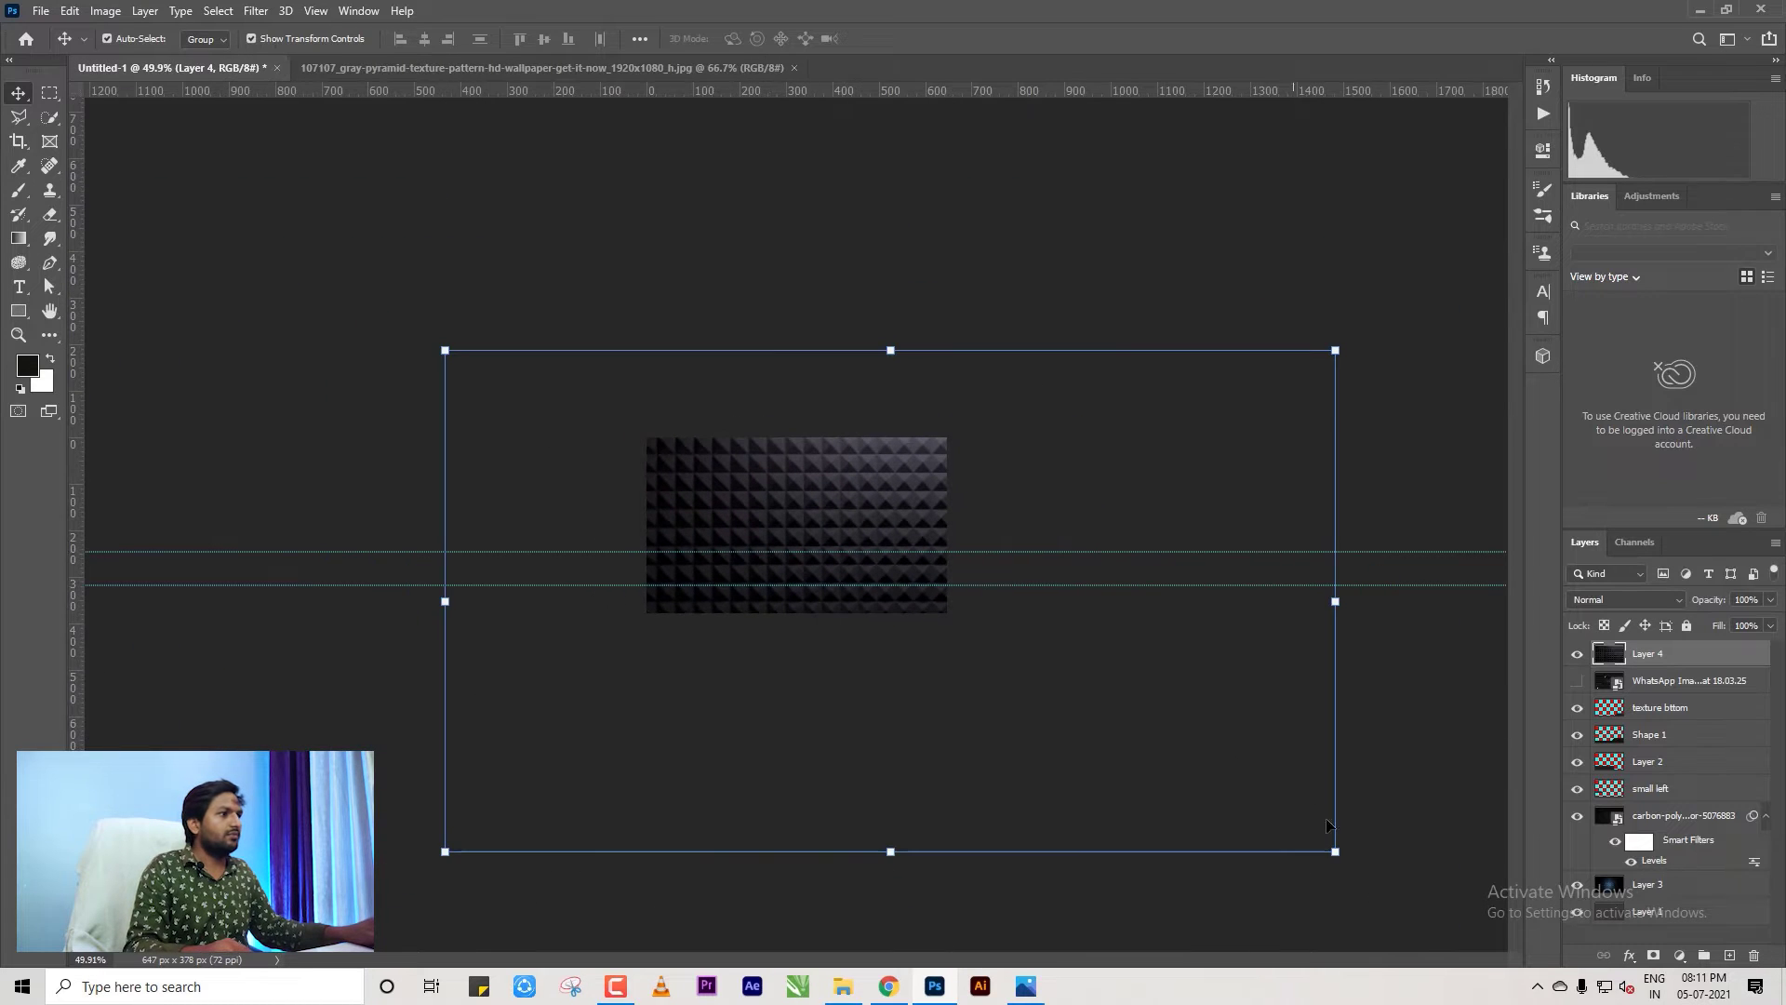
drag(1336, 854, 942, 599)
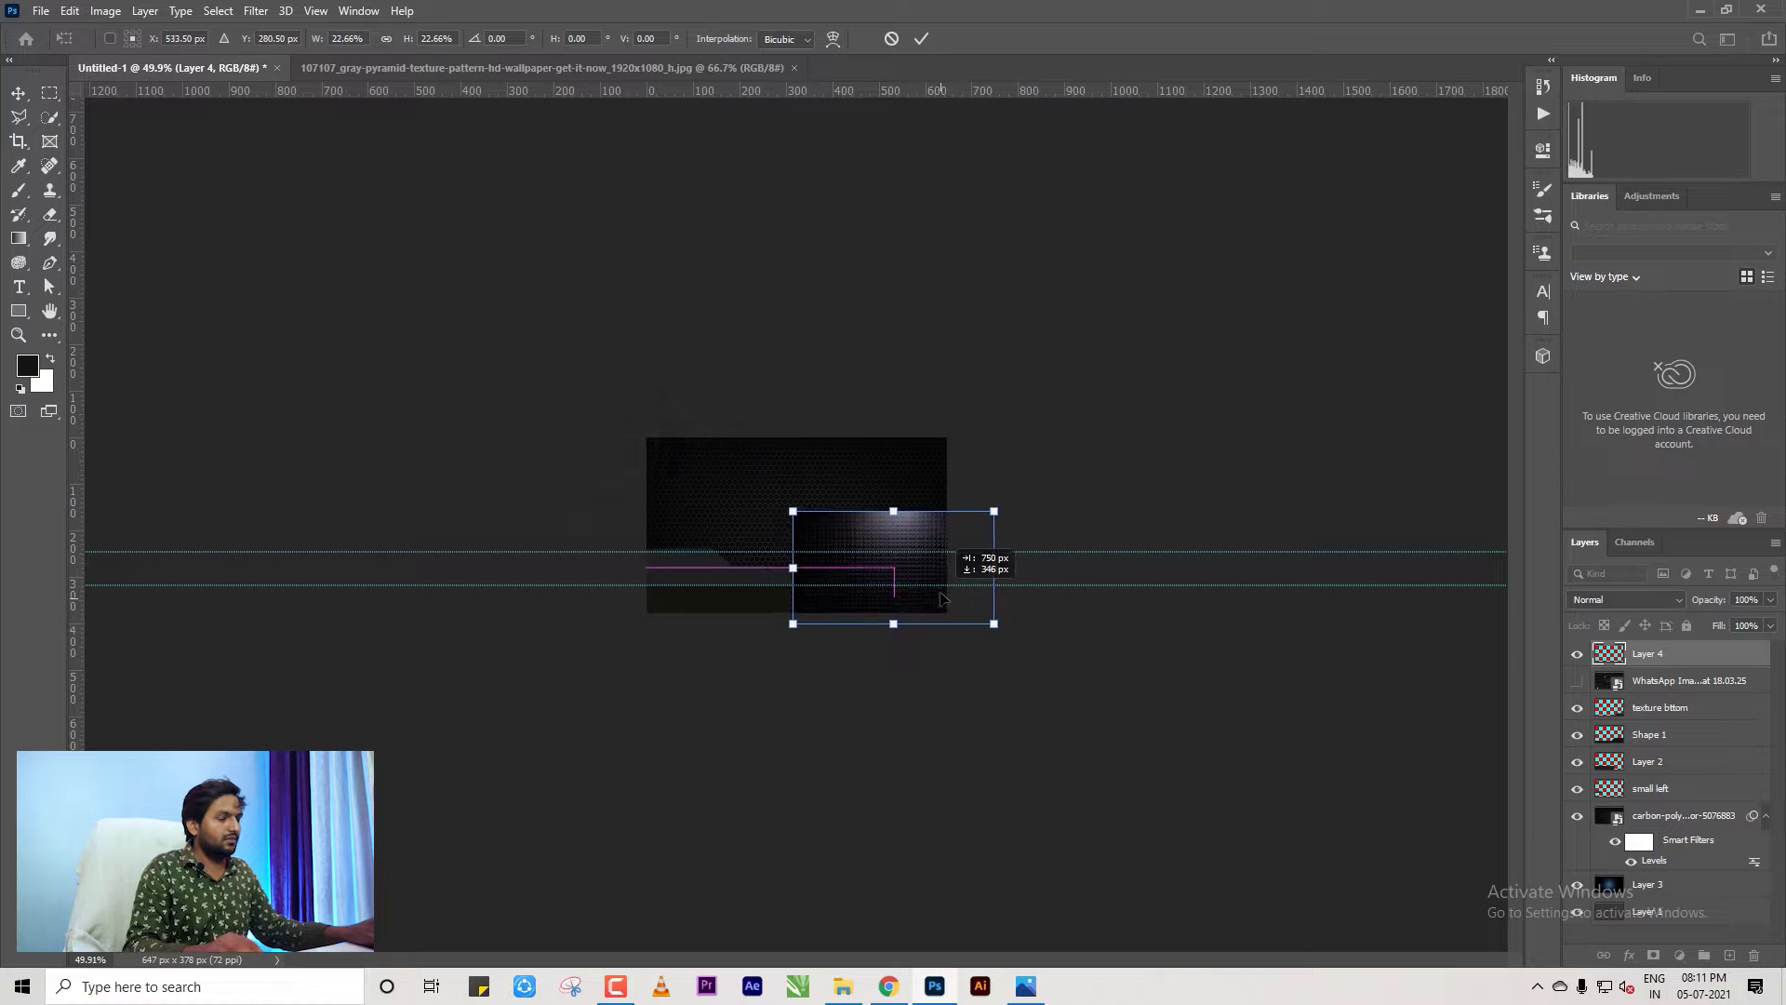
key(Return)
scroll(950, 626, up, 5)
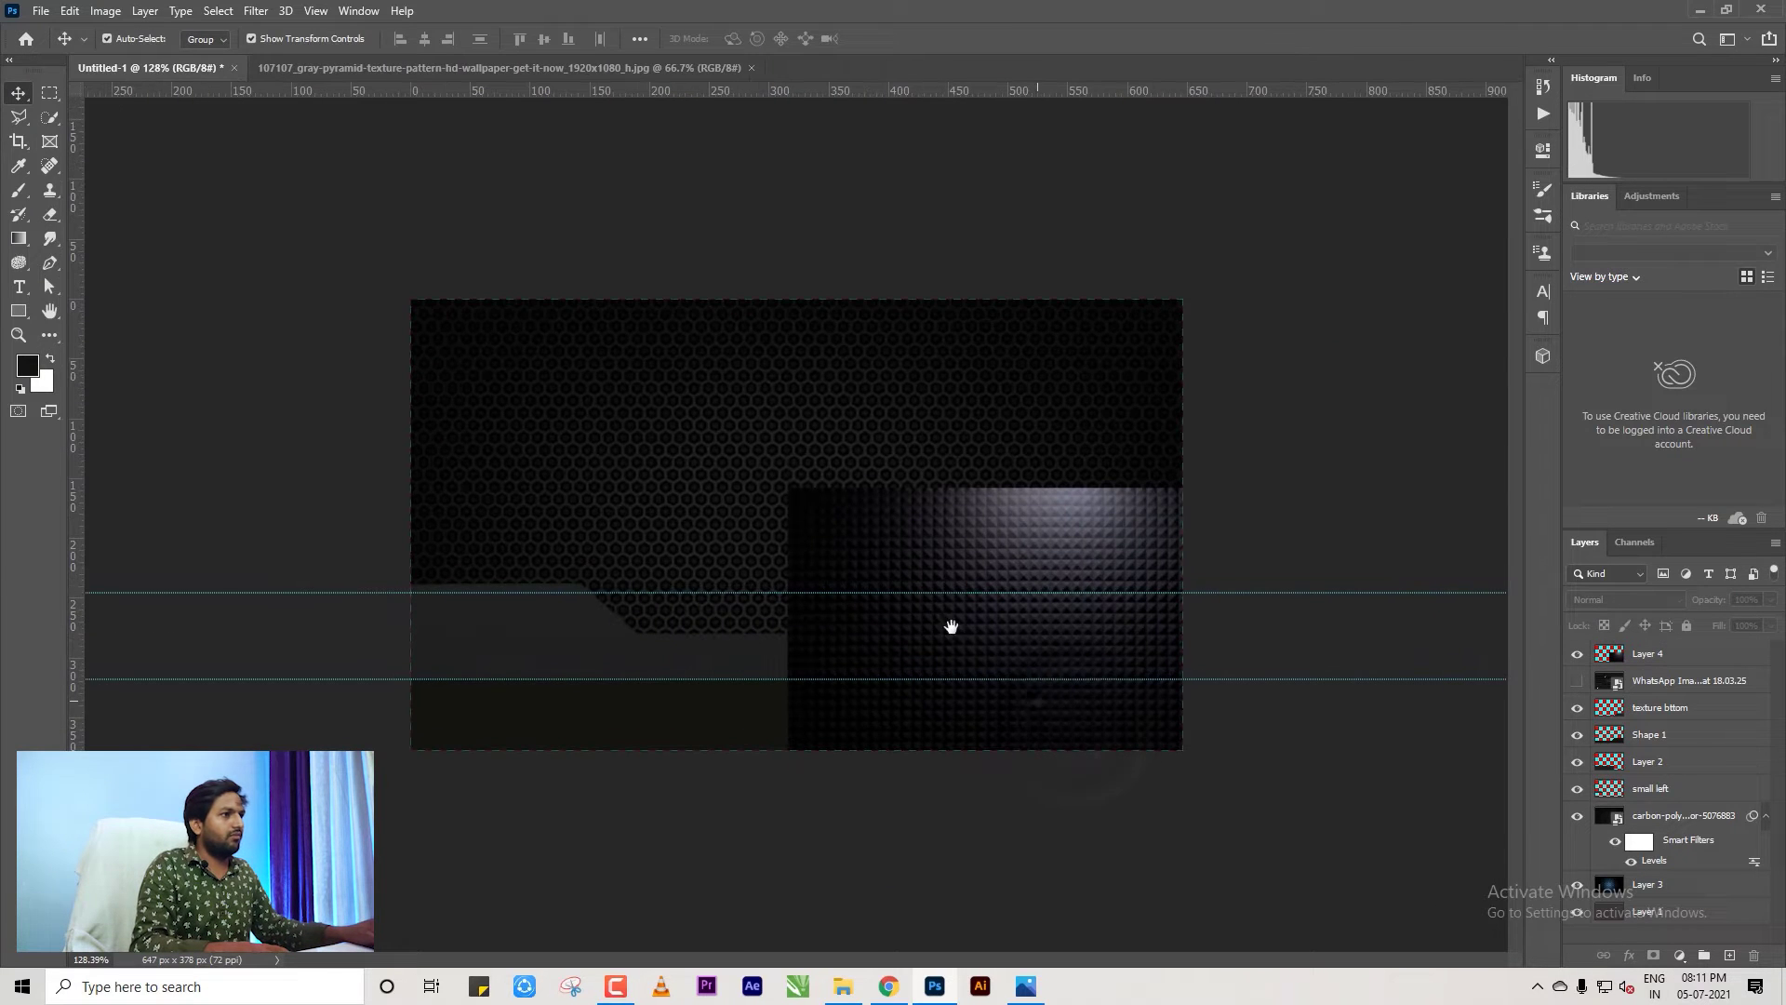
Move Layer 4 beneath Layer 2 and toggle layers to compare.
click(1647, 654)
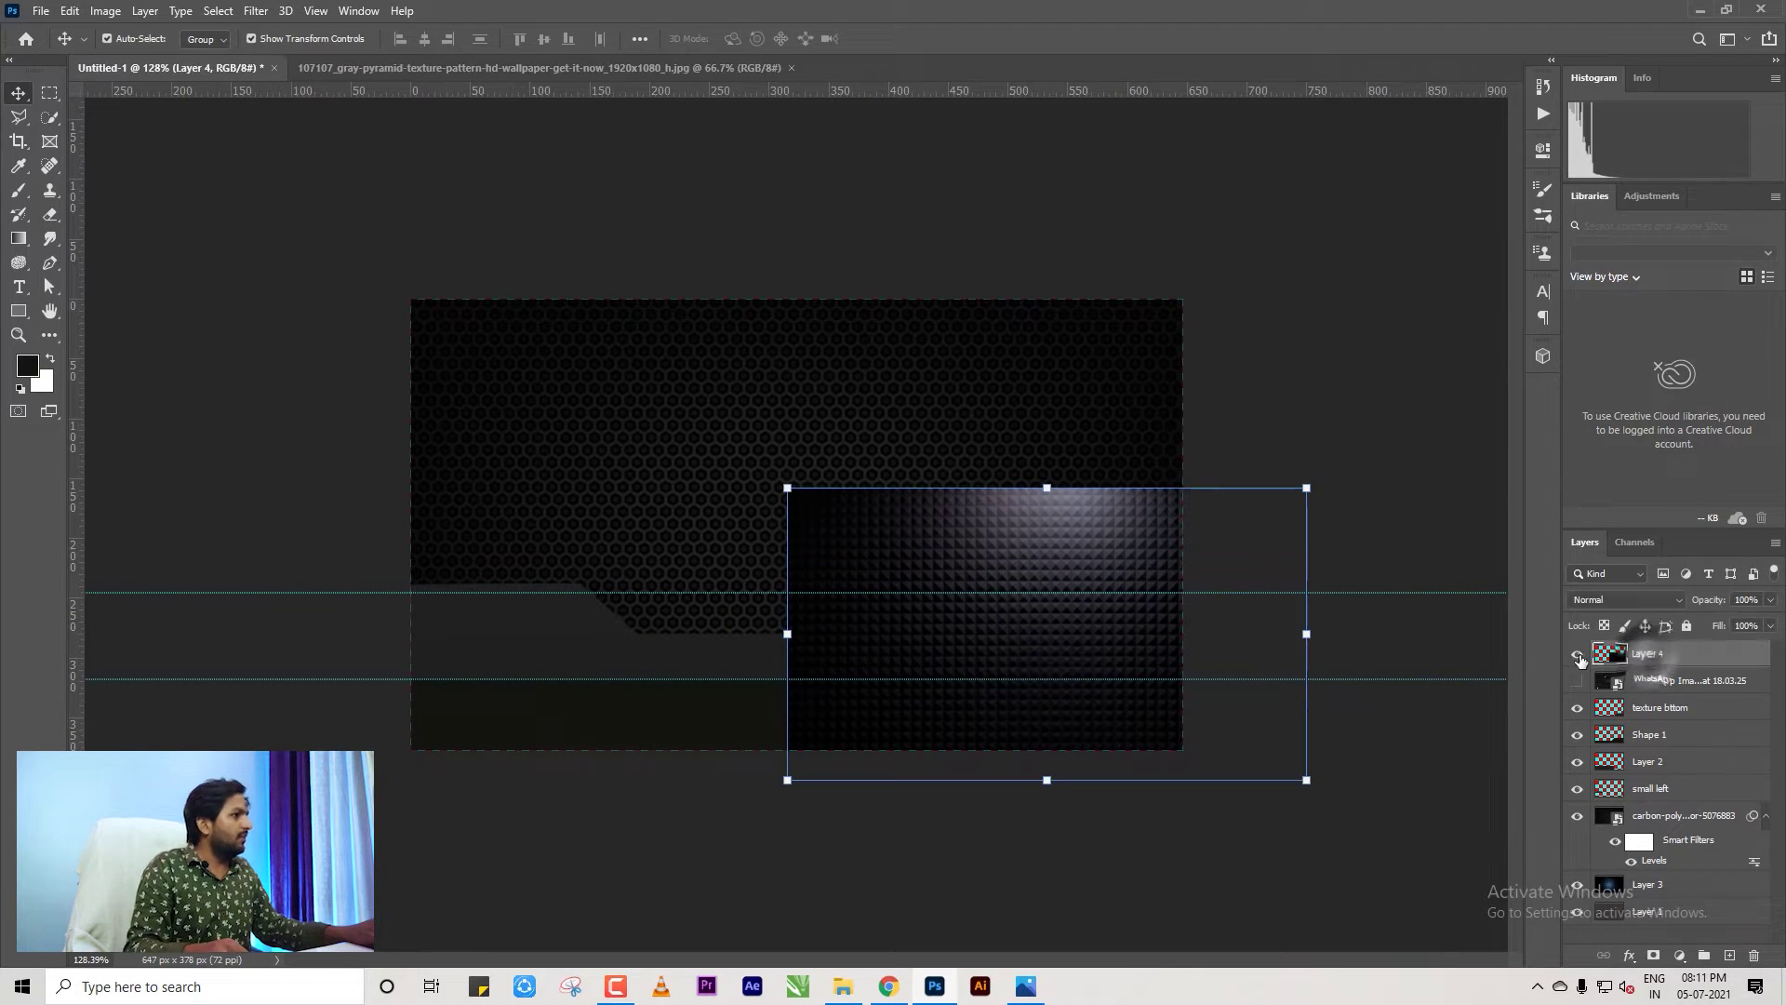
click(1577, 653)
click(1576, 653)
drag(1637, 655, 1639, 768)
click(1577, 735)
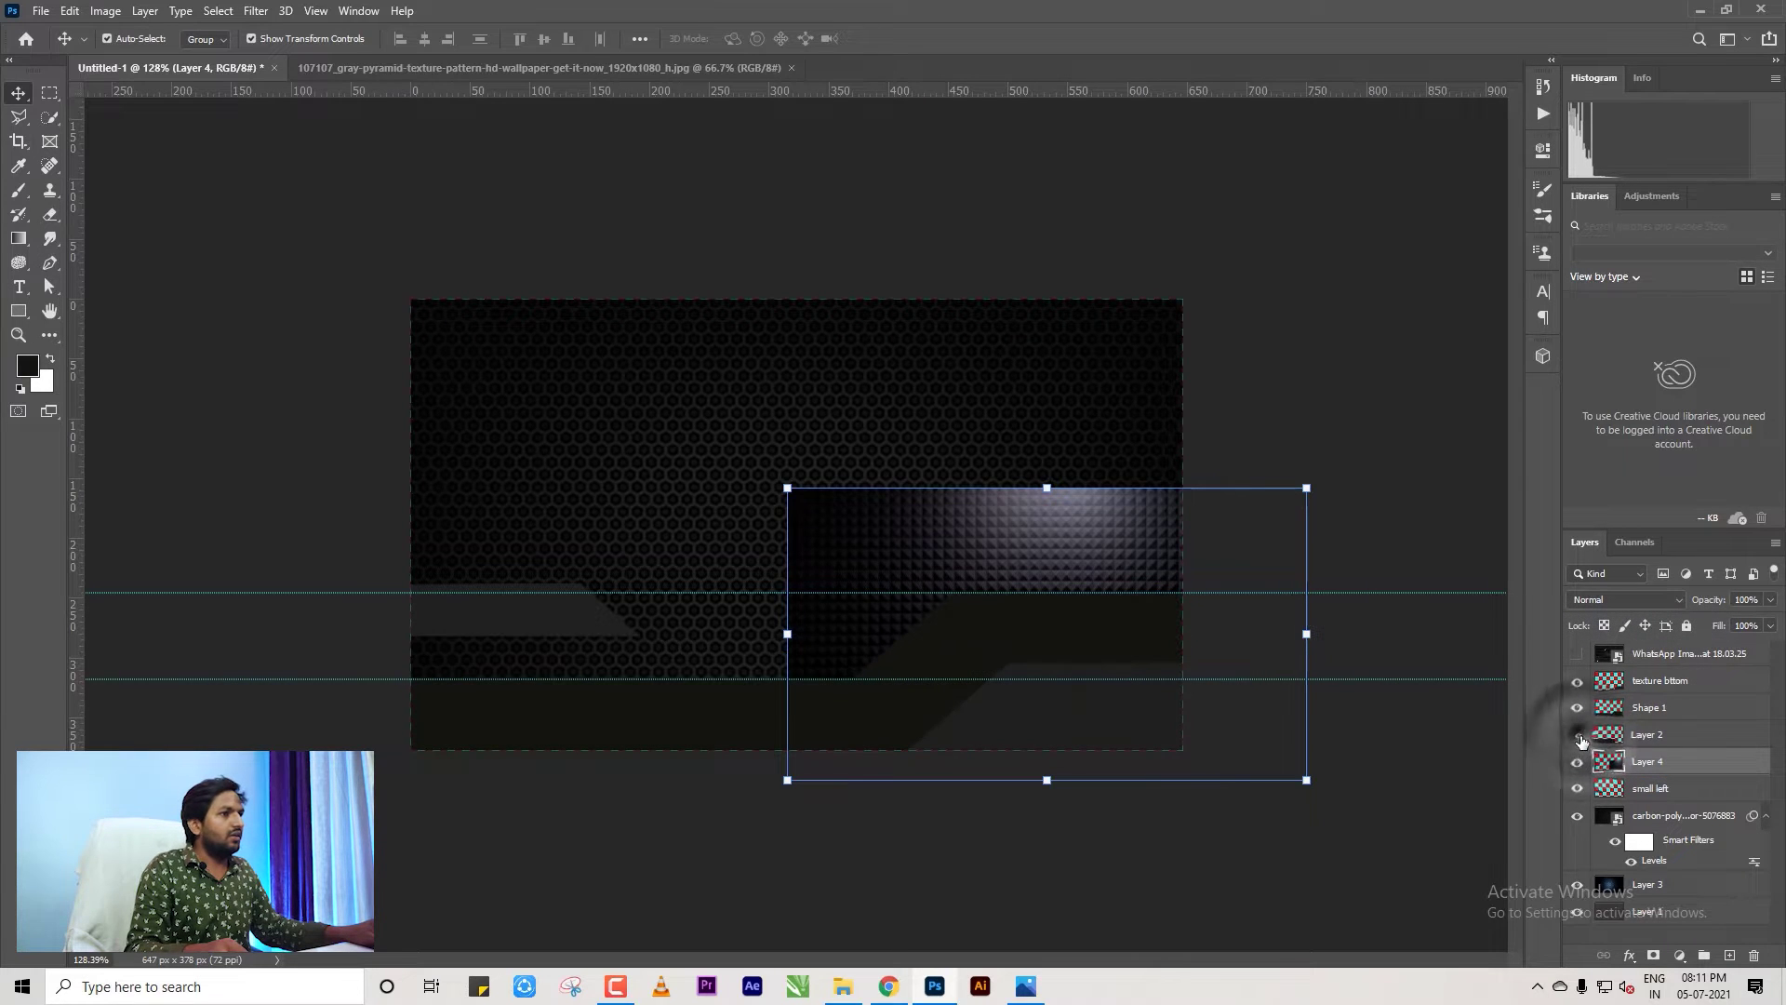
click(1577, 734)
click(1577, 762)
click(1576, 763)
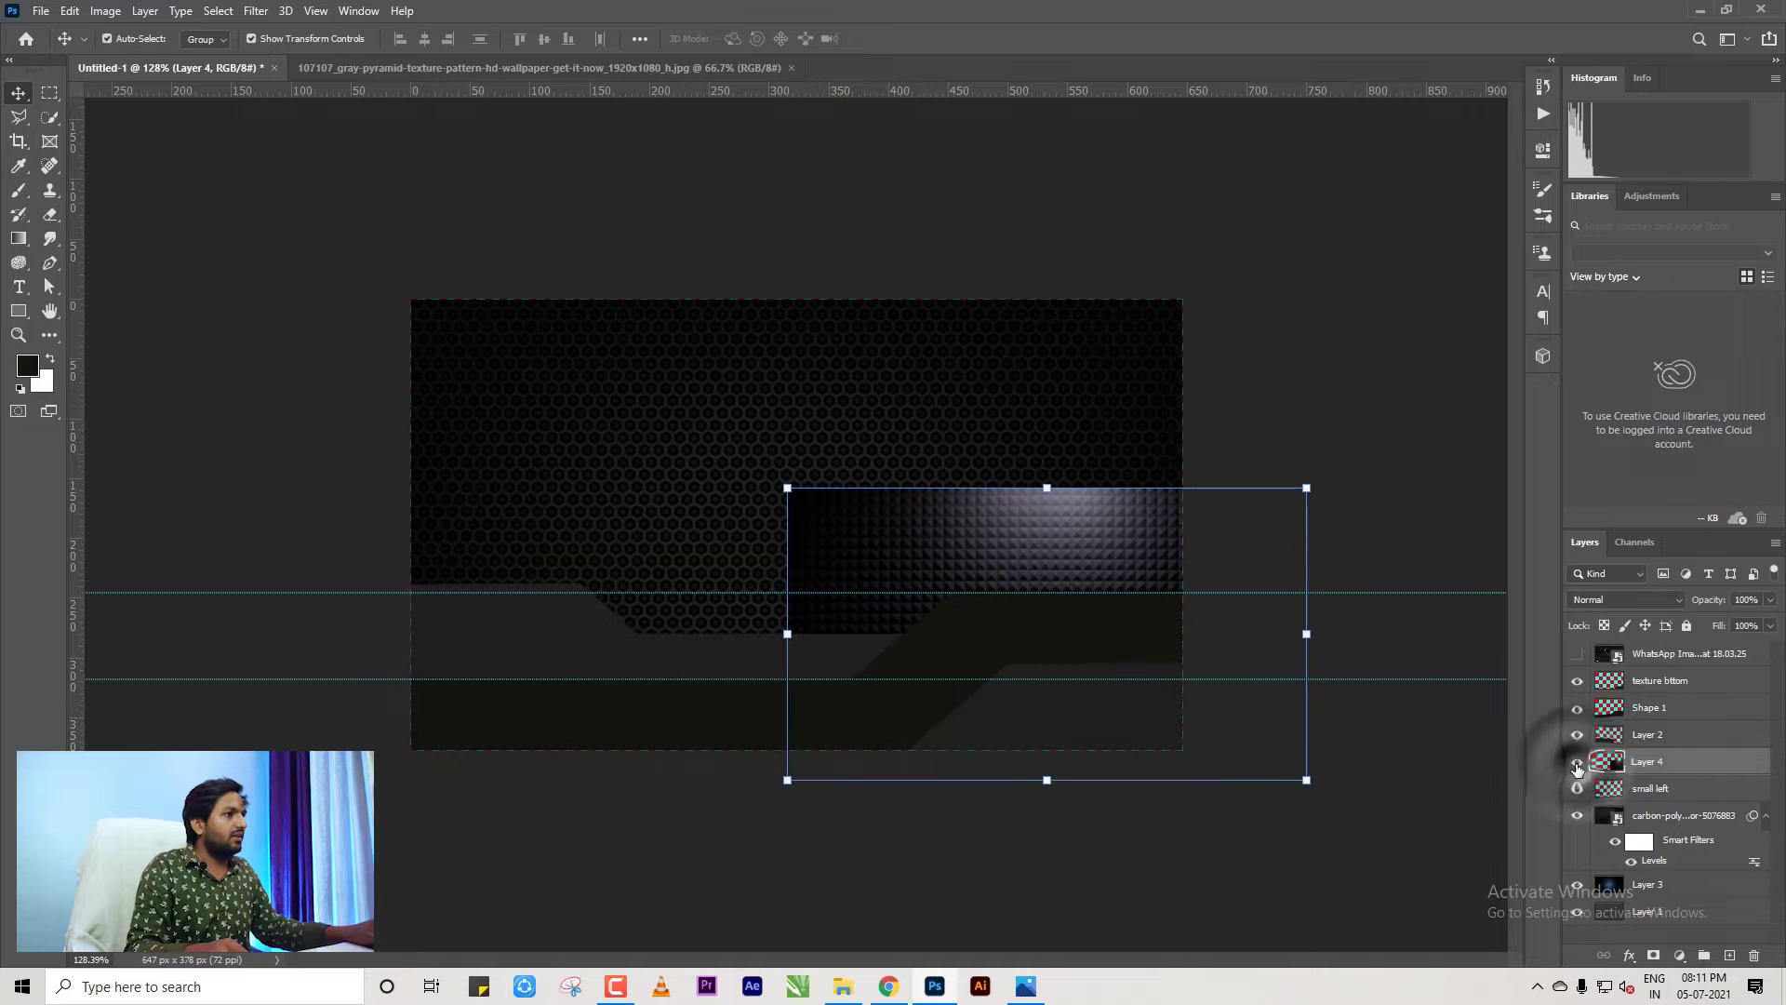
Restack Layer 4 directly above the texture bttom layer.
click(1576, 680)
click(1658, 682)
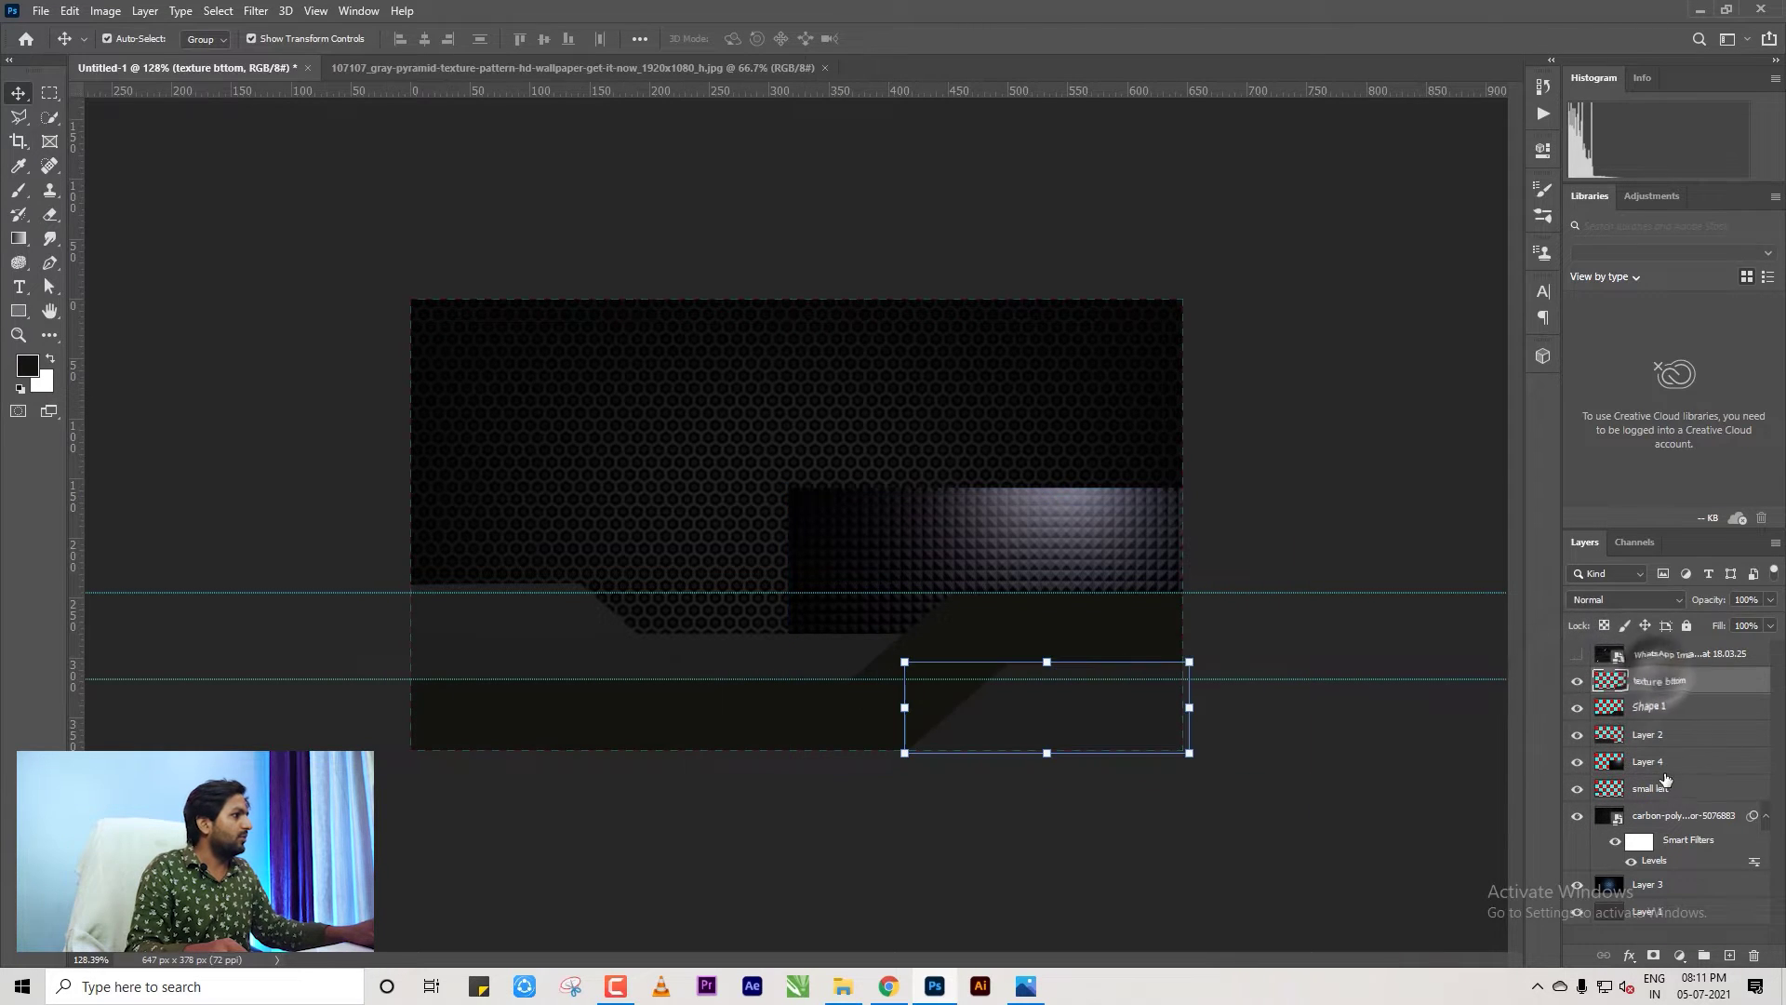
click(1659, 791)
click(1656, 761)
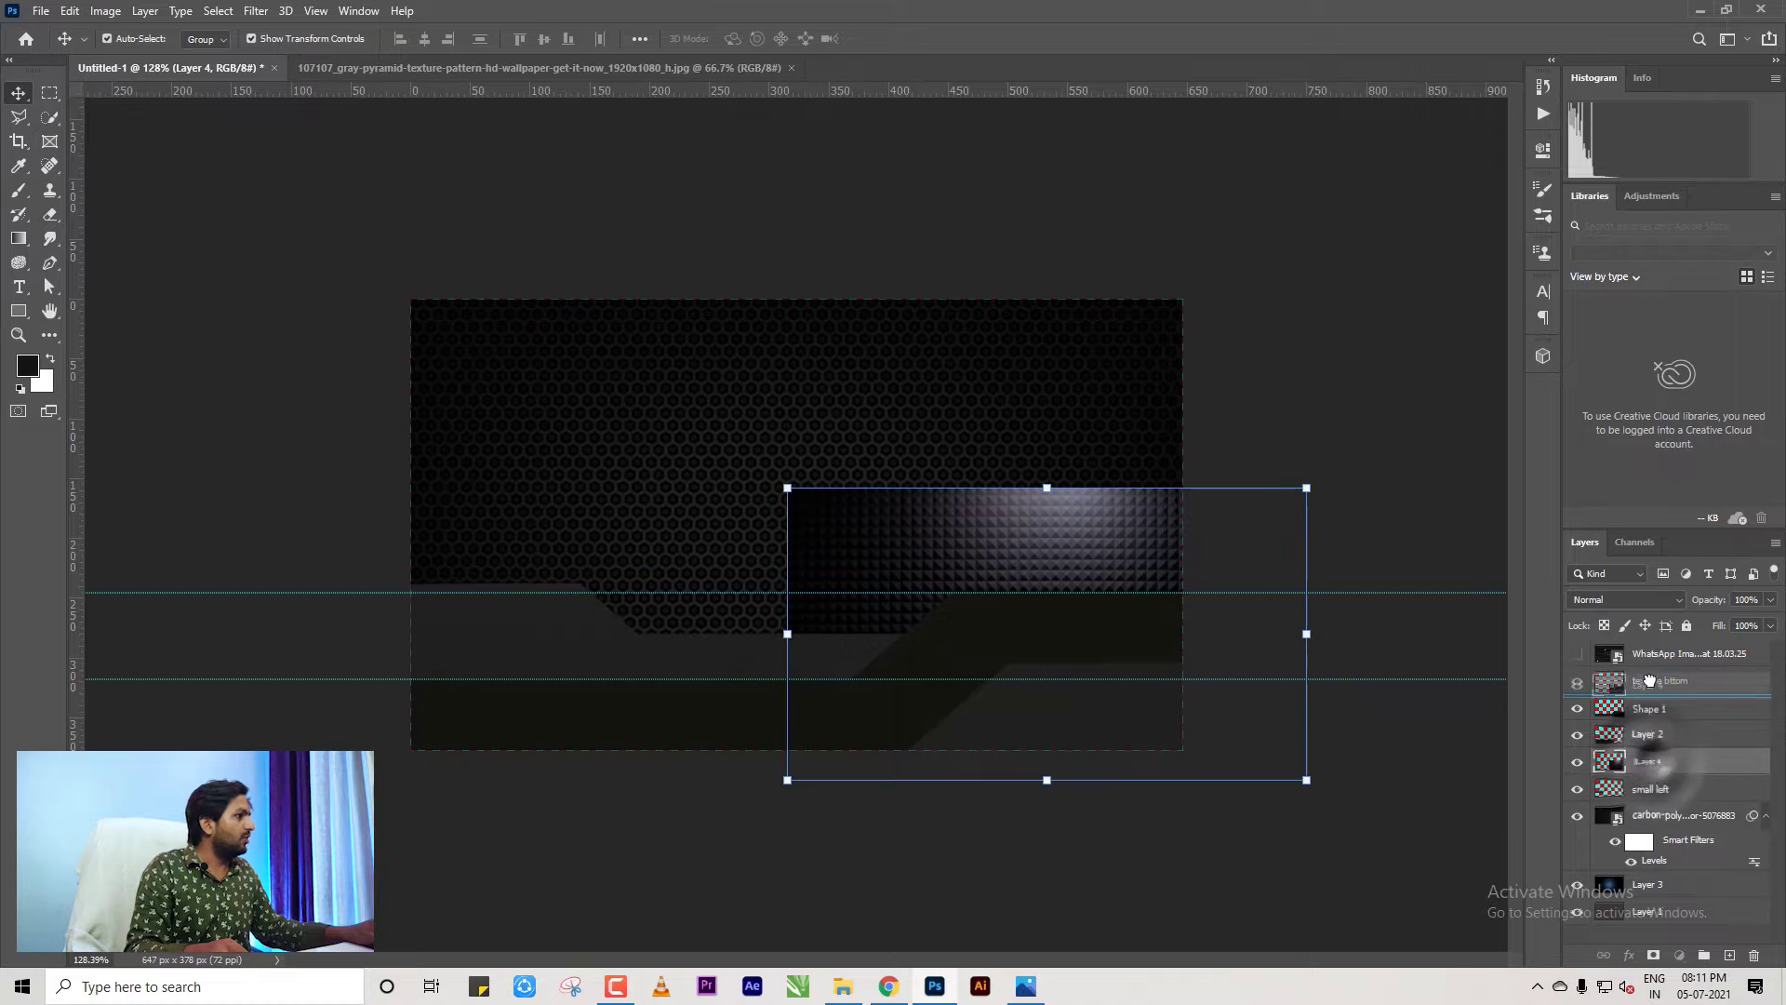
drag(1659, 691, 1647, 689)
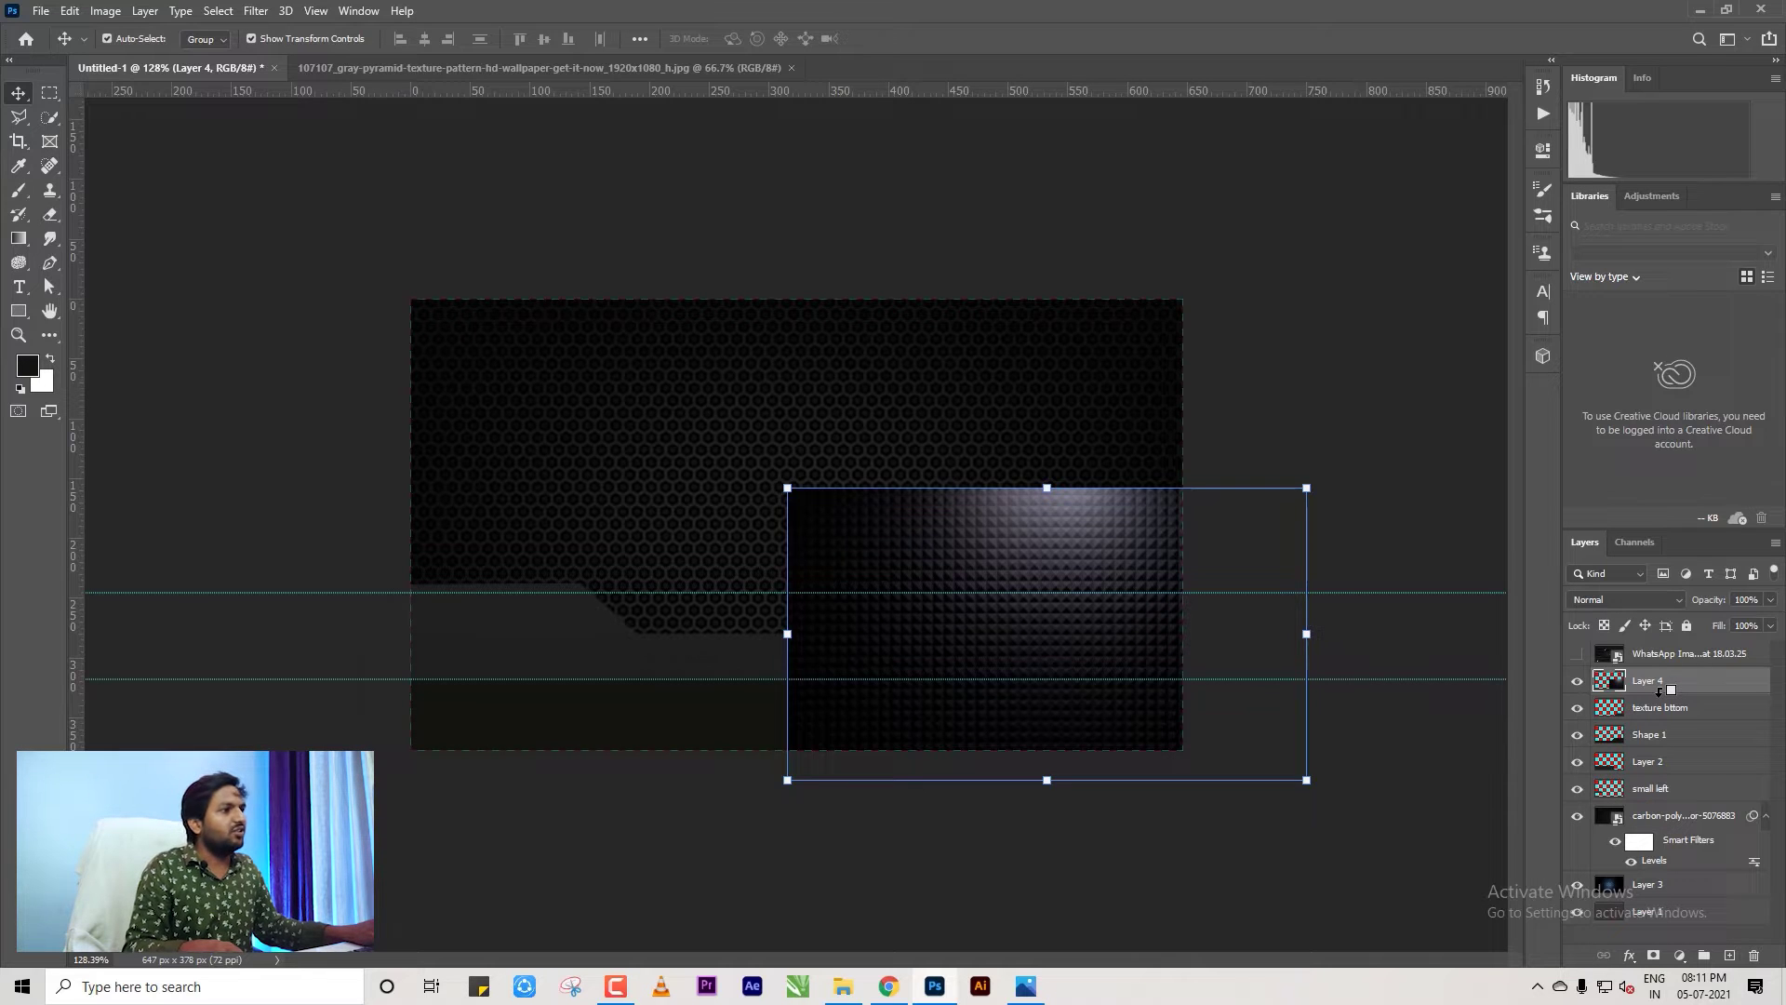
Clip the pyramid texture to texture bttom and nudge it right and down.
alt+click(1658, 693)
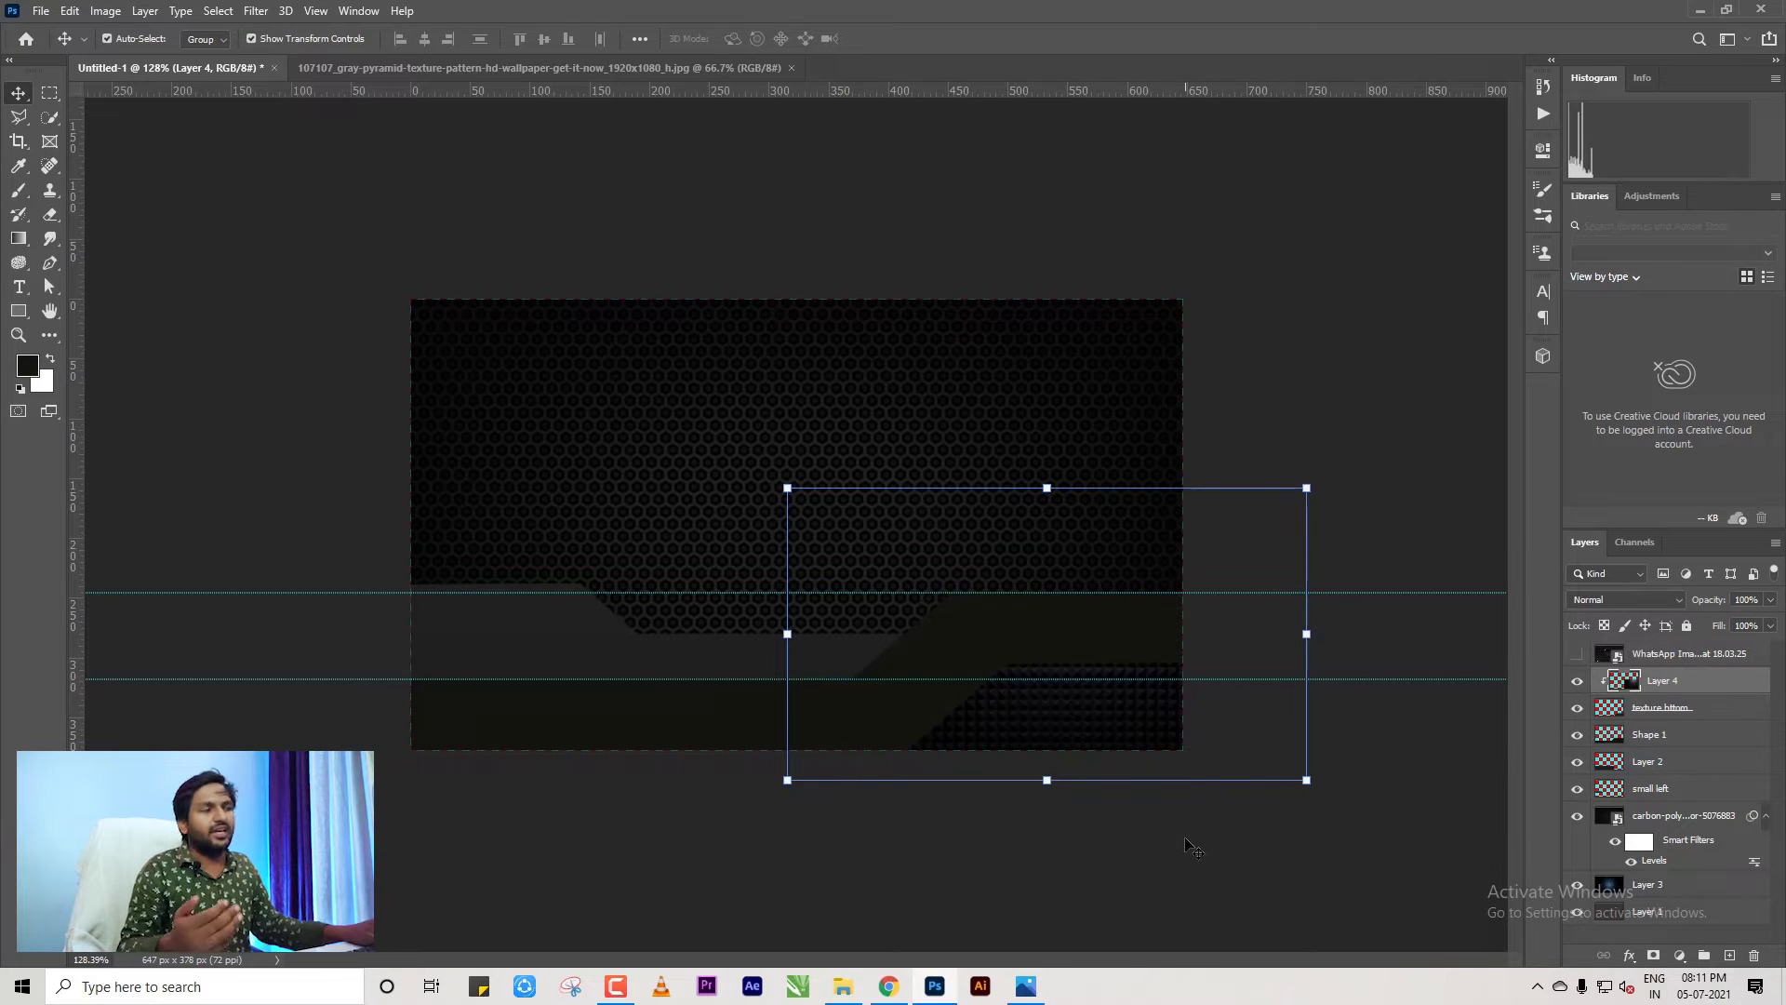
scroll(1053, 694, up, 4)
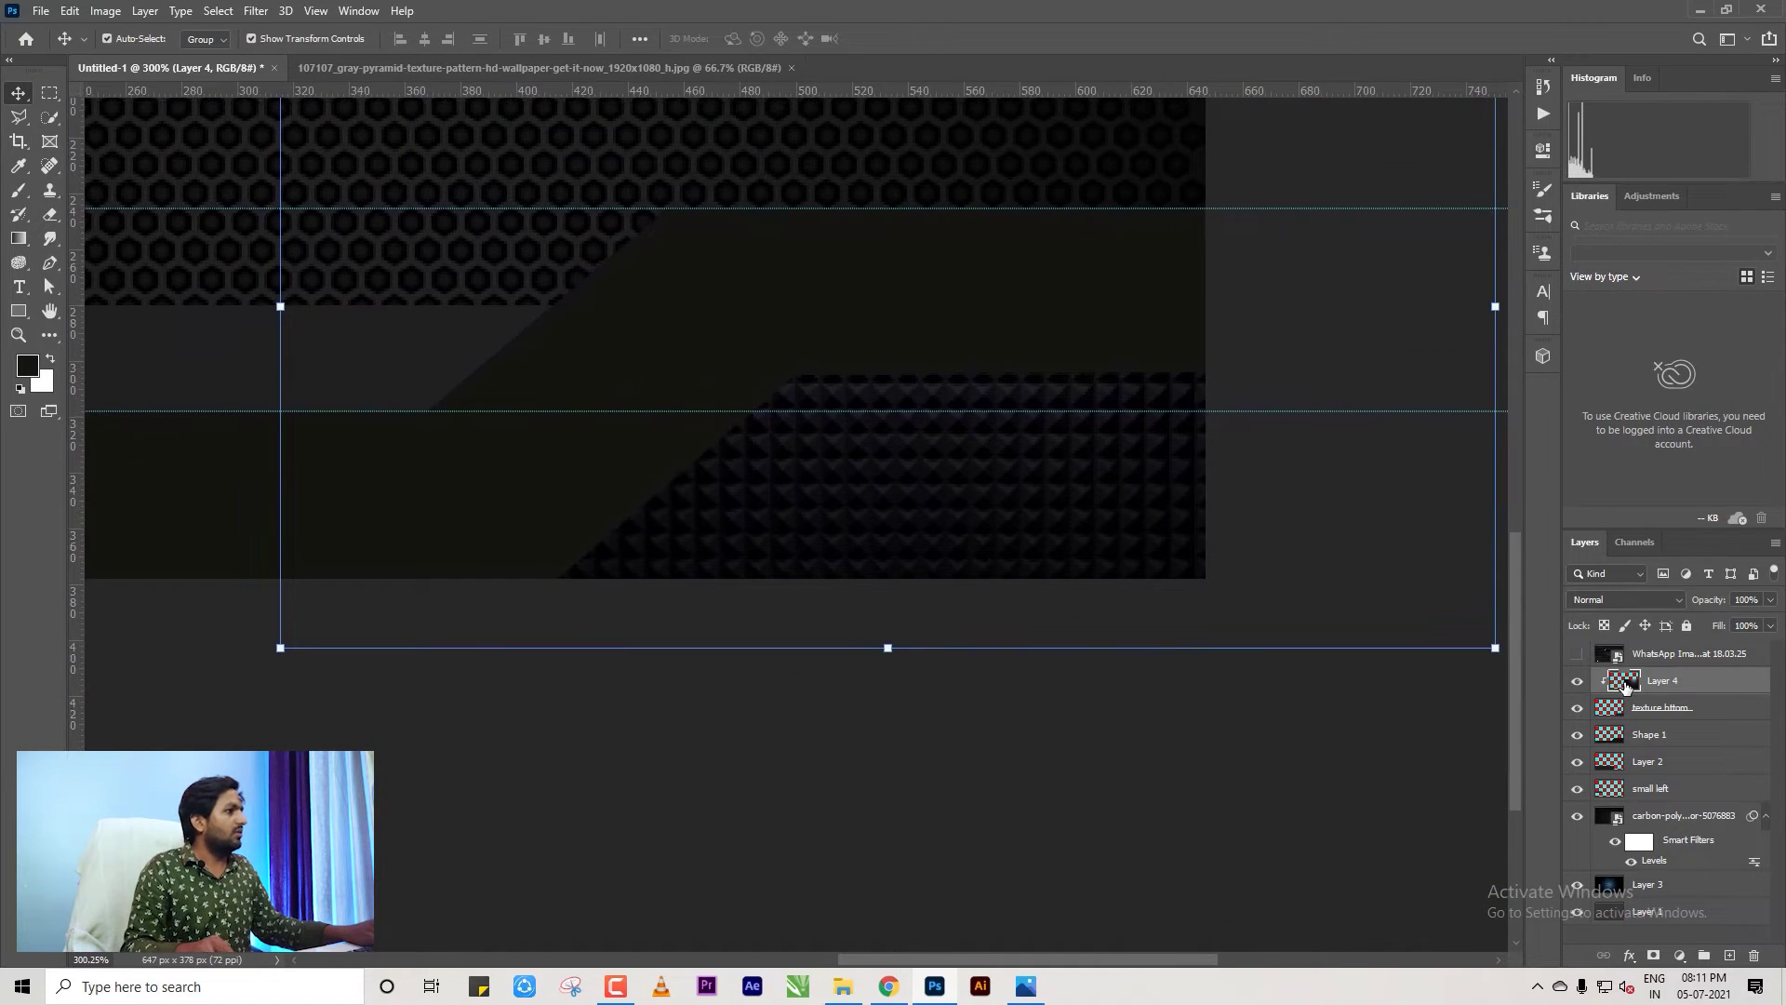
scroll(1121, 756, down, 4)
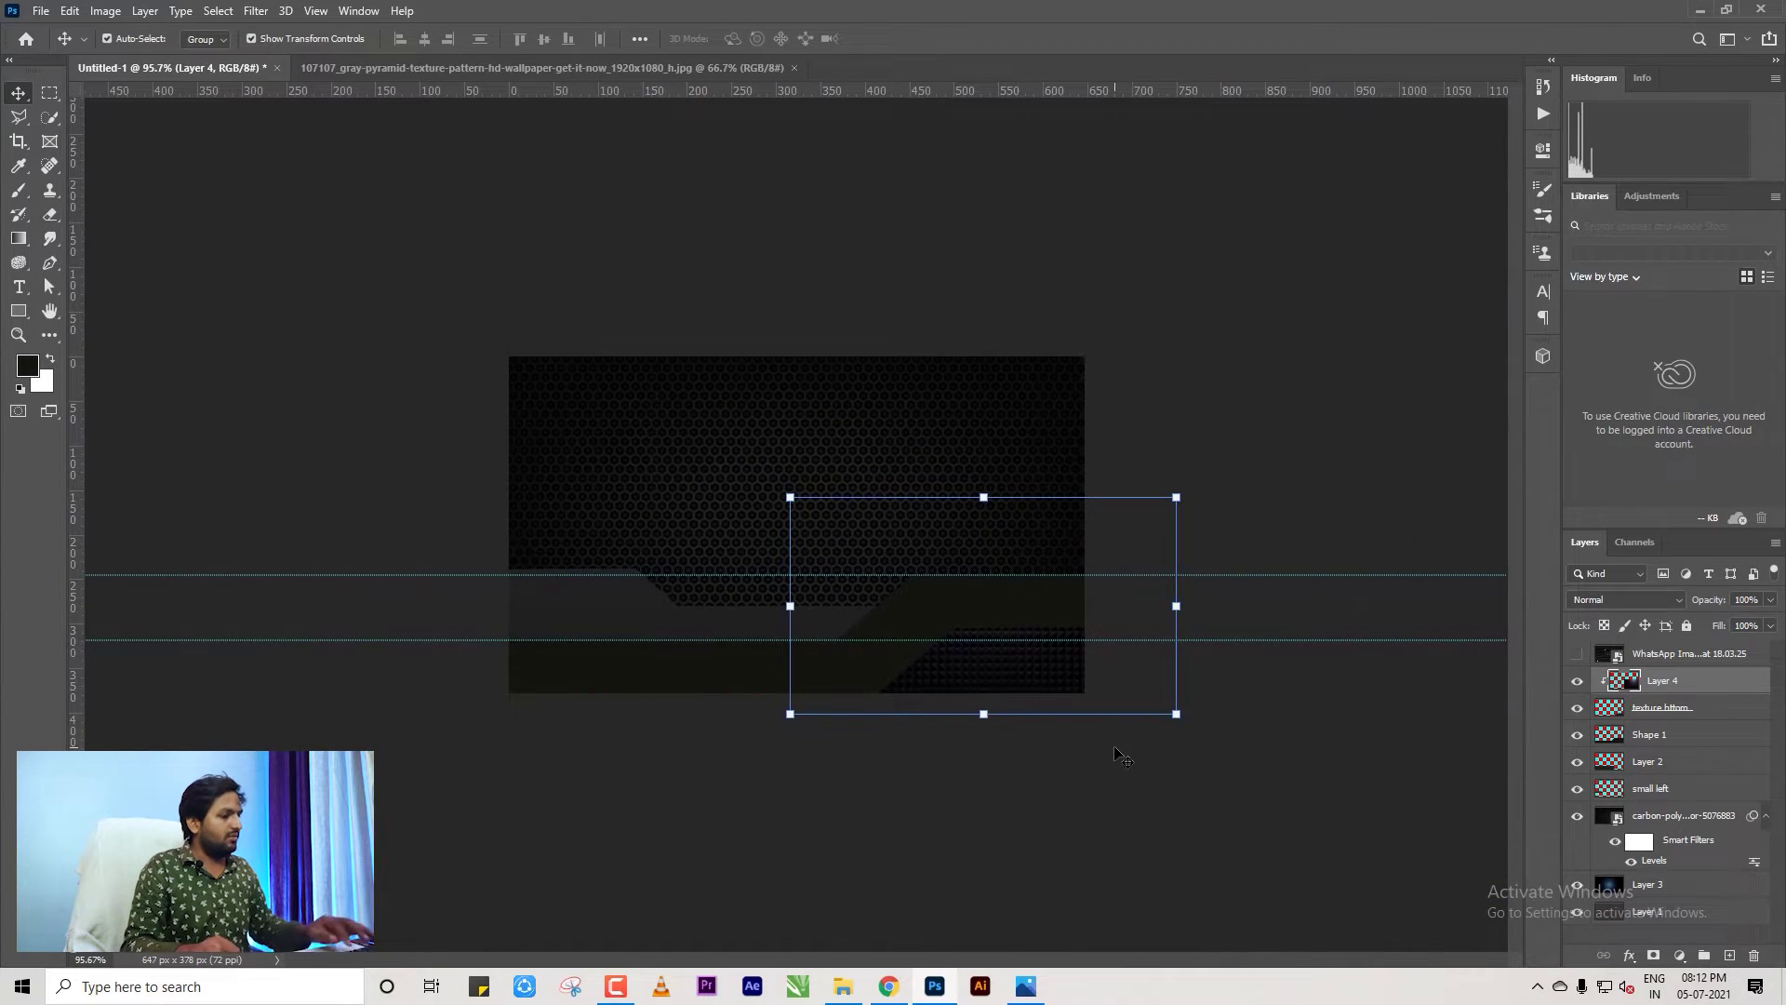
key(shift+Down)
key(shift+Down)
key(shift+Down)
key(shift+Down)
key(shift+Down)
key(shift+Down)
key(shift+Down)
key(shift+Down)
key(shift+Down)
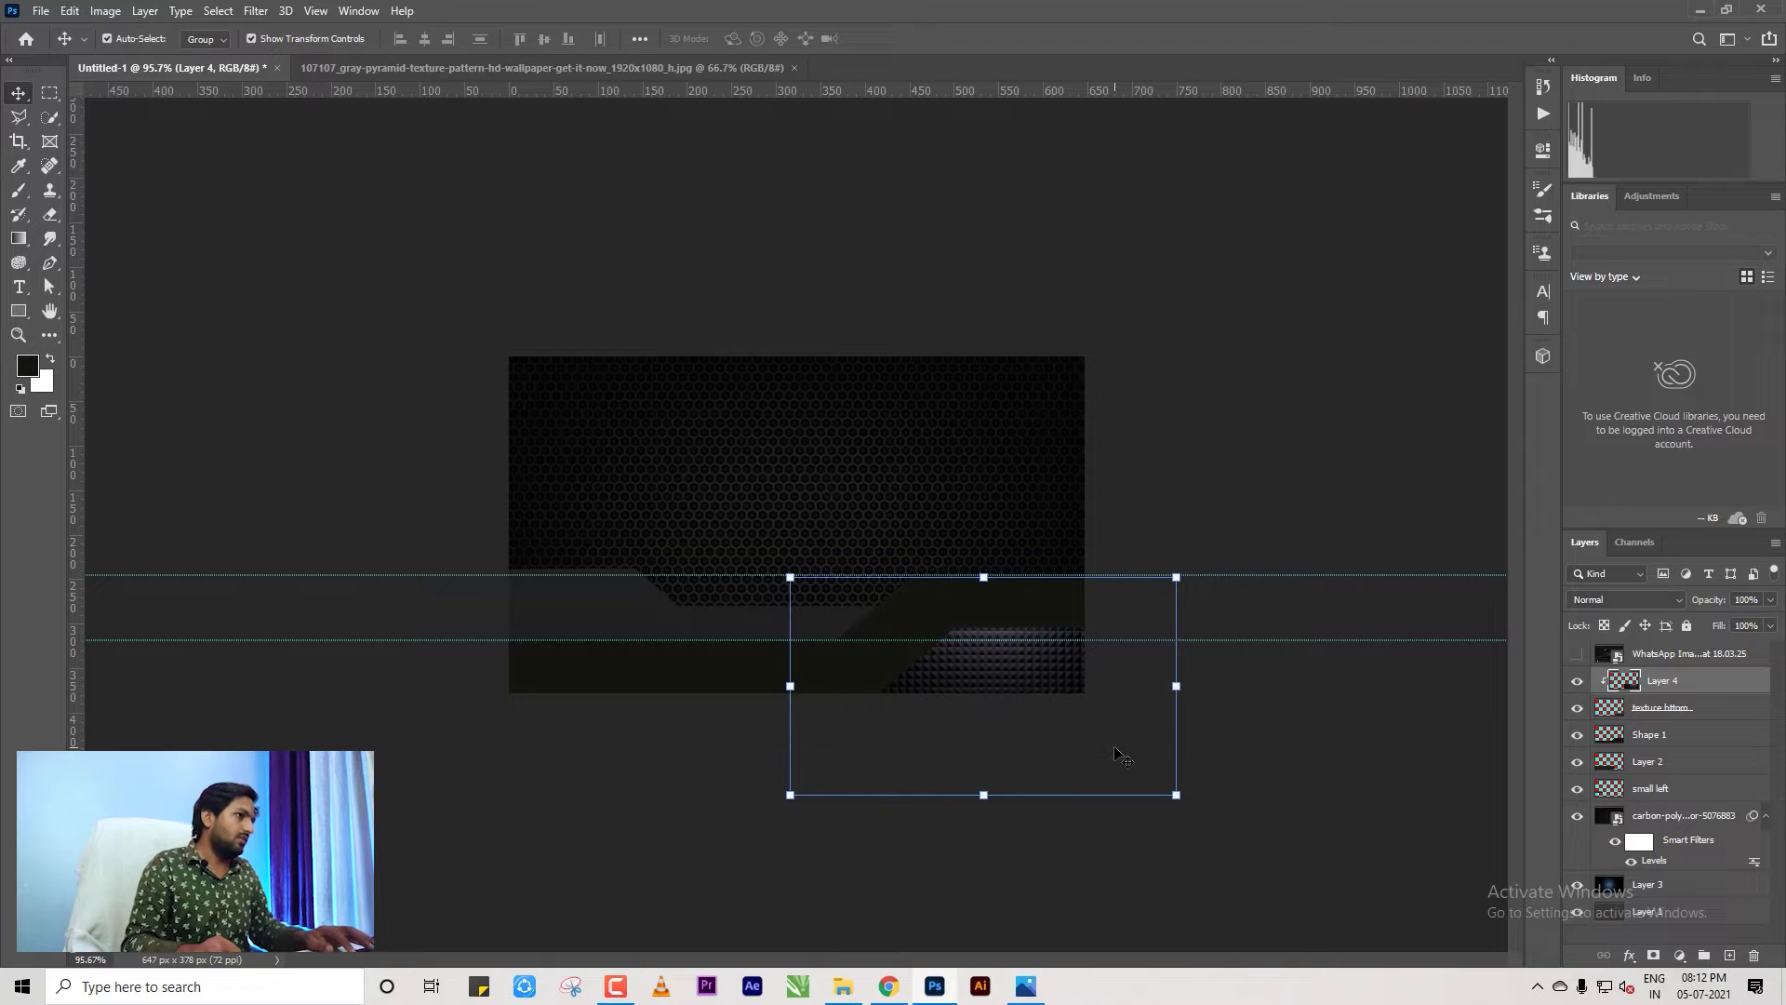
key(shift+Up)
key(shift+Up)
key(shift+Up)
key(shift+Up)
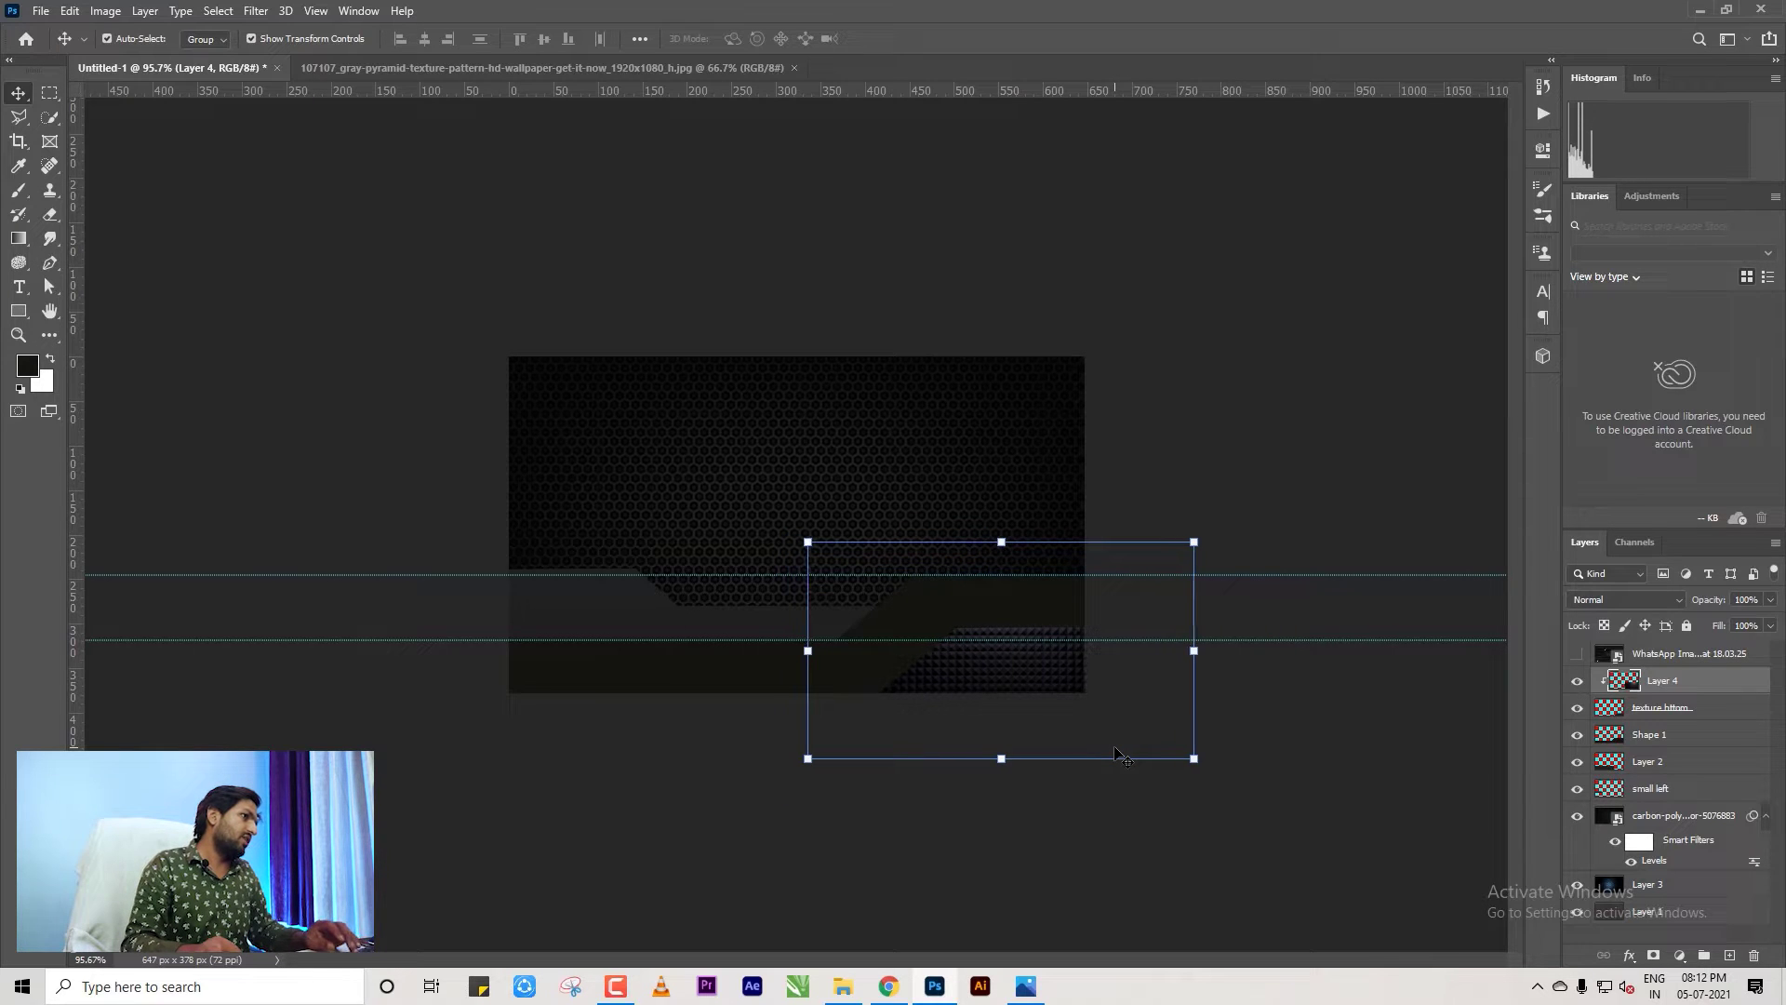
key(shift+Right)
key(shift+Right)
key(shift+Right)
key(shift+Right)
key(shift+Down)
key(shift+Down)
key(shift+Down)
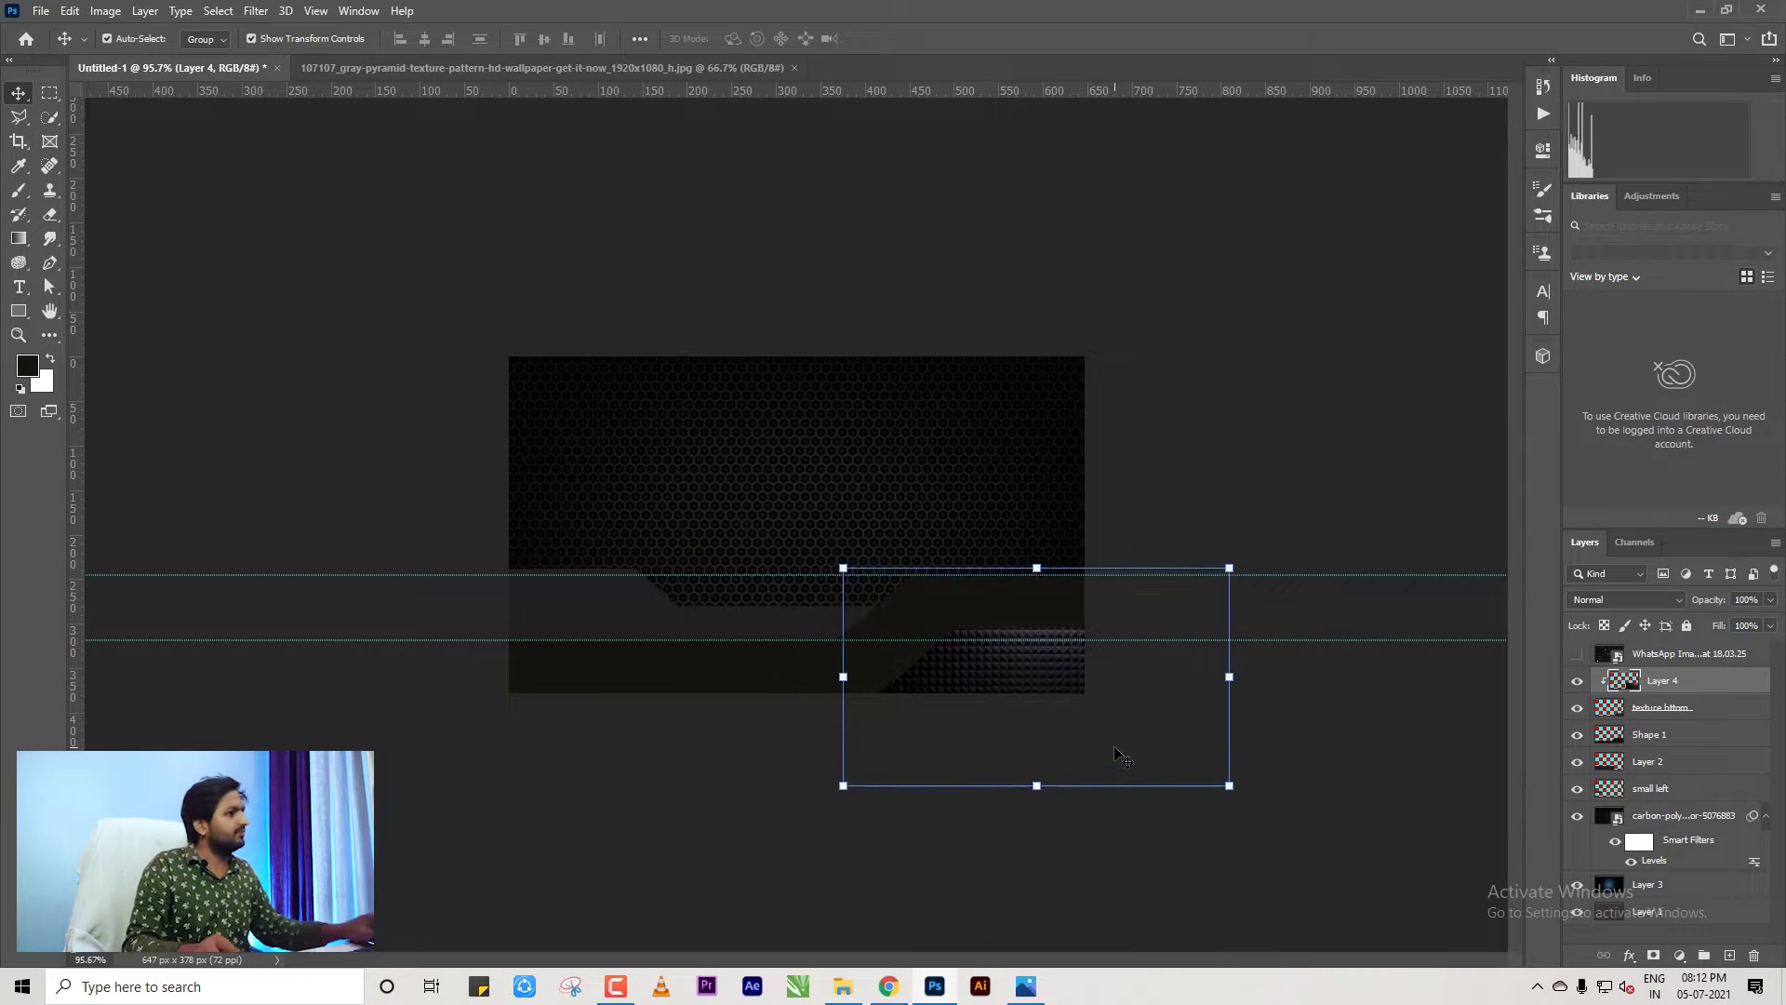
Compare against the reference design, then select the texture bttom layer.
click(1359, 743)
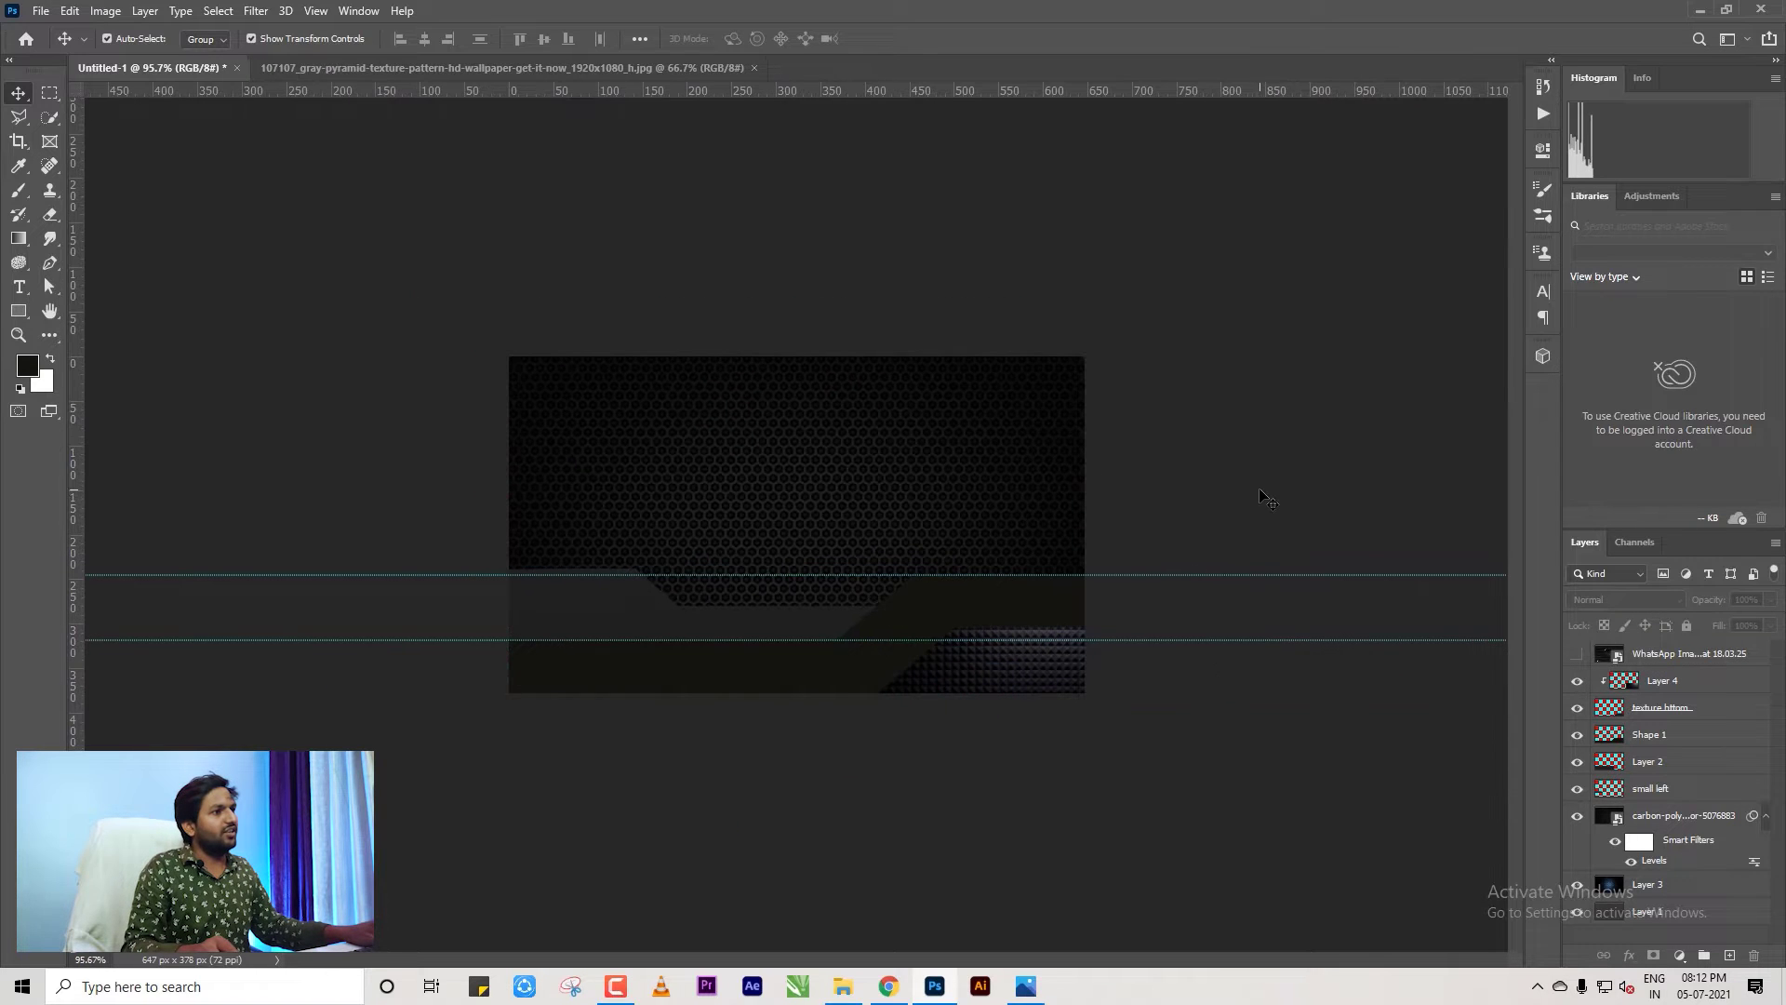
scroll(1014, 774, up, 3)
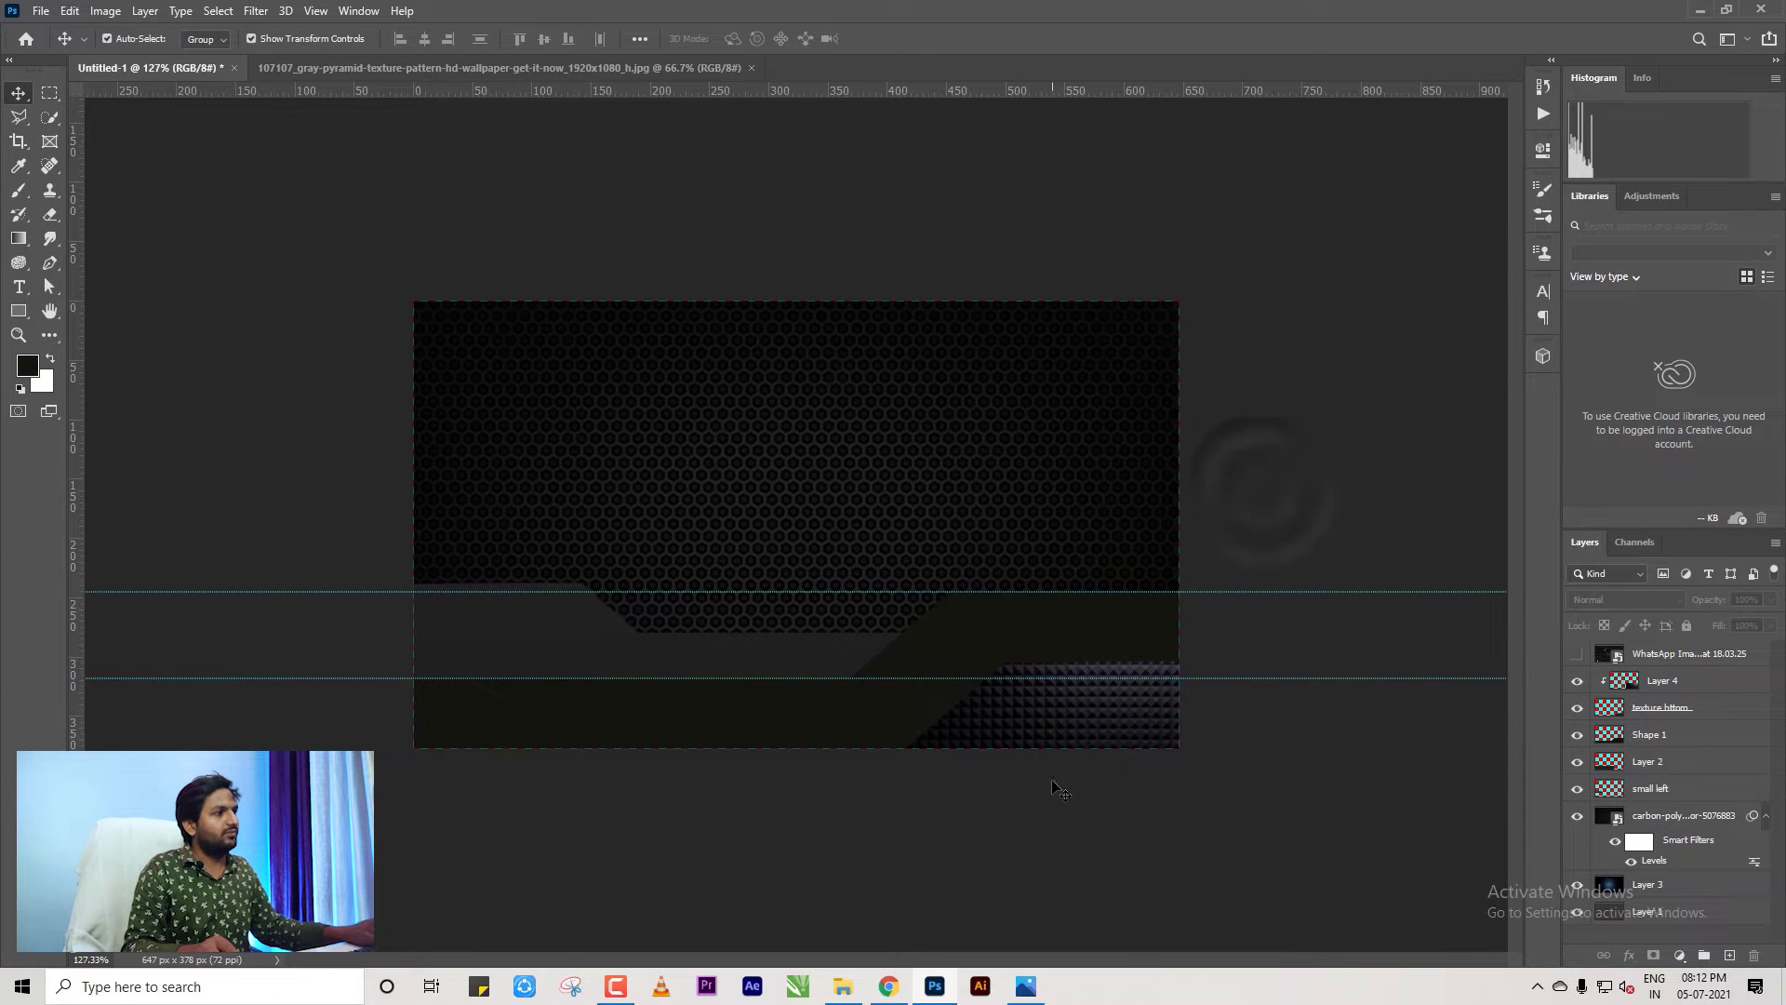
click(1578, 657)
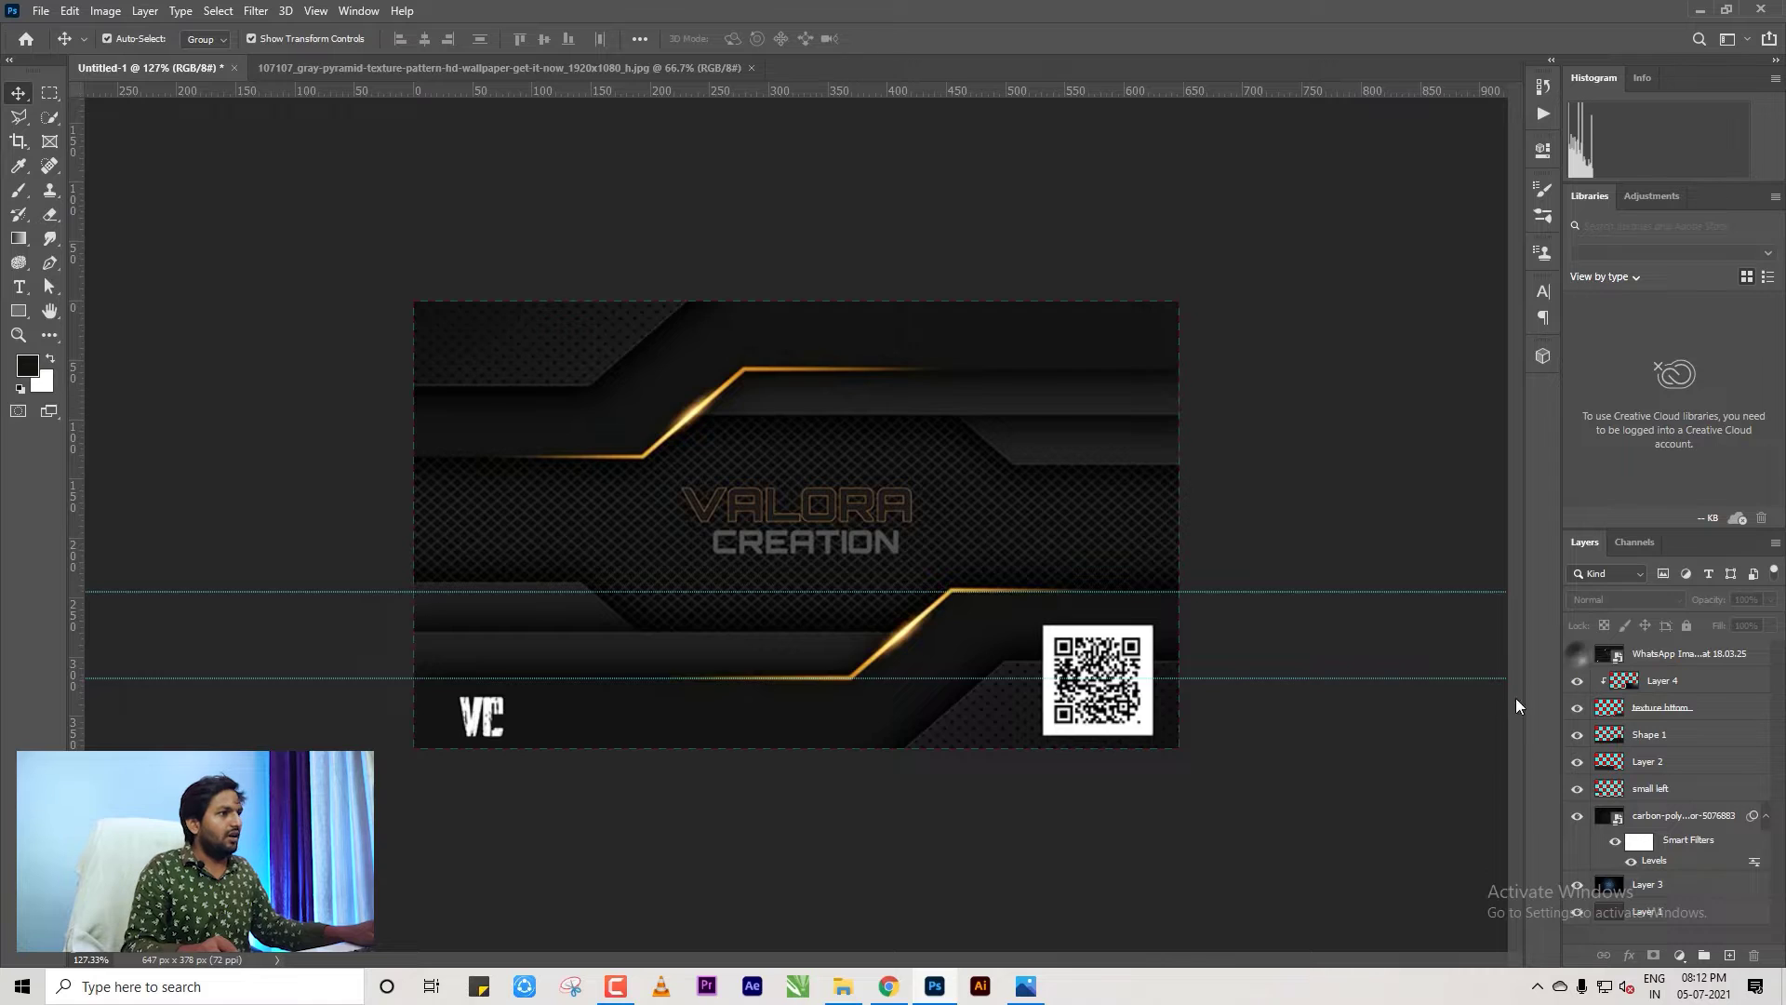
click(1578, 657)
drag(1651, 680, 1645, 713)
click(1646, 709)
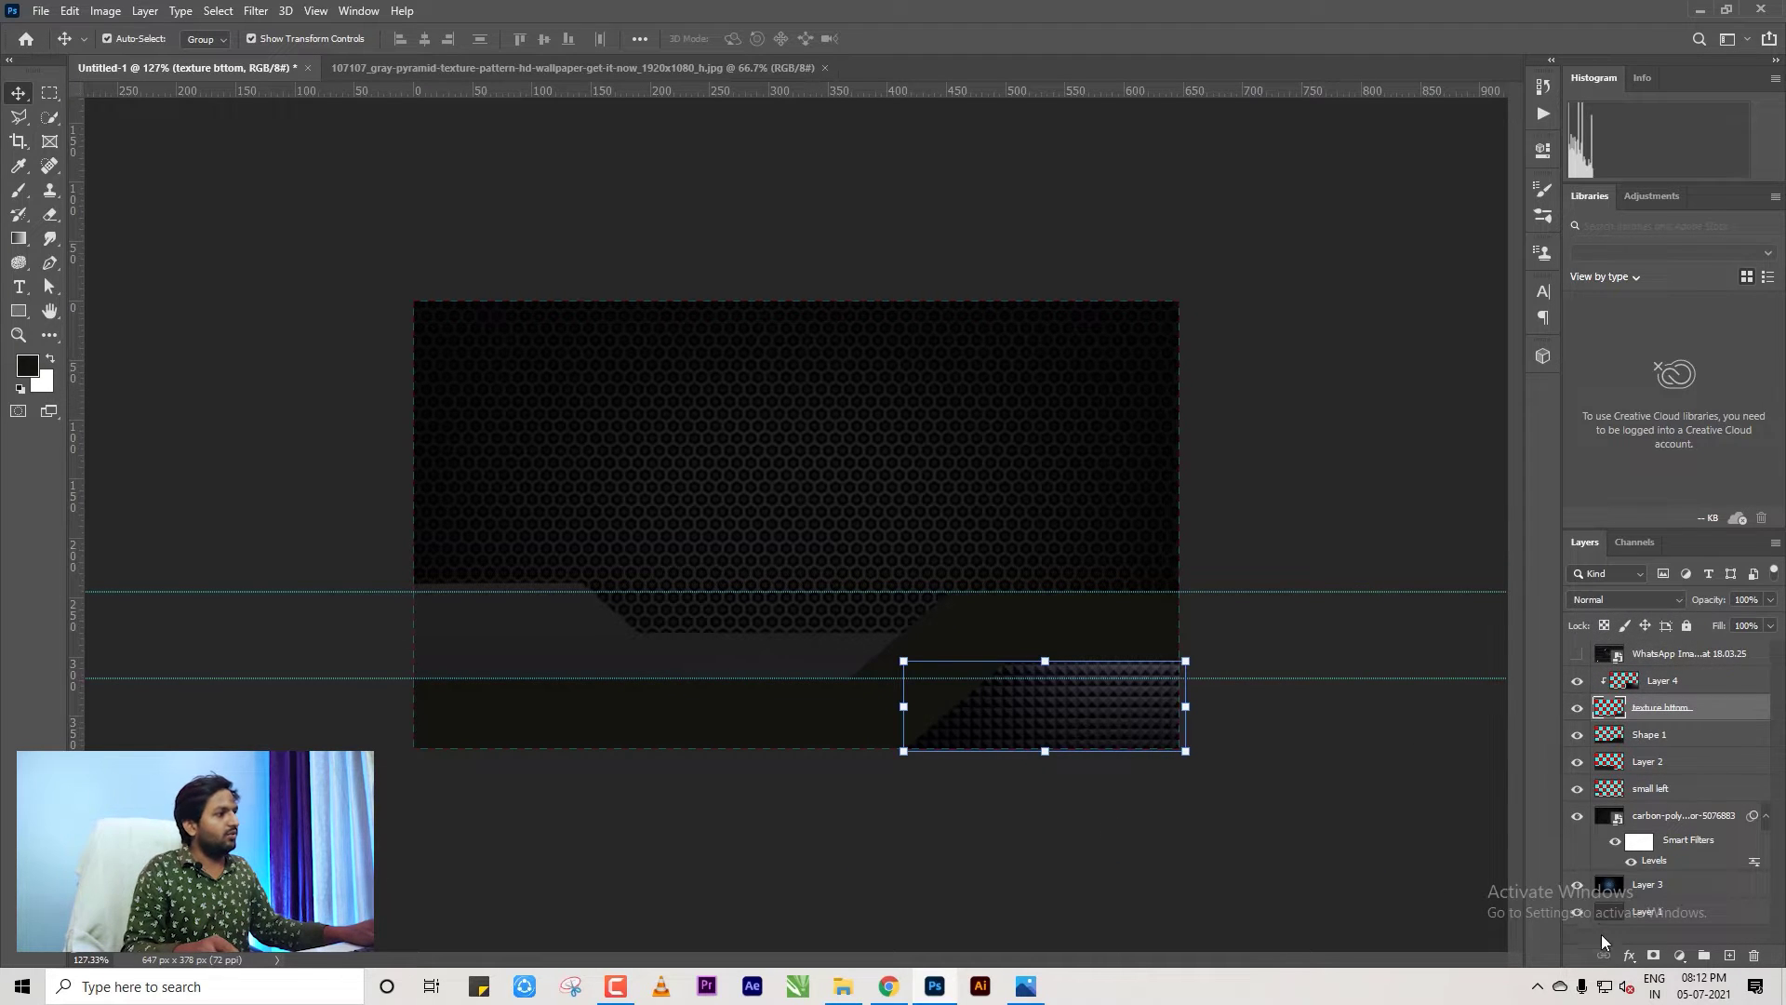
Add a drop shadow to texture bttom with a -56° angle and larger distance.
click(1629, 955)
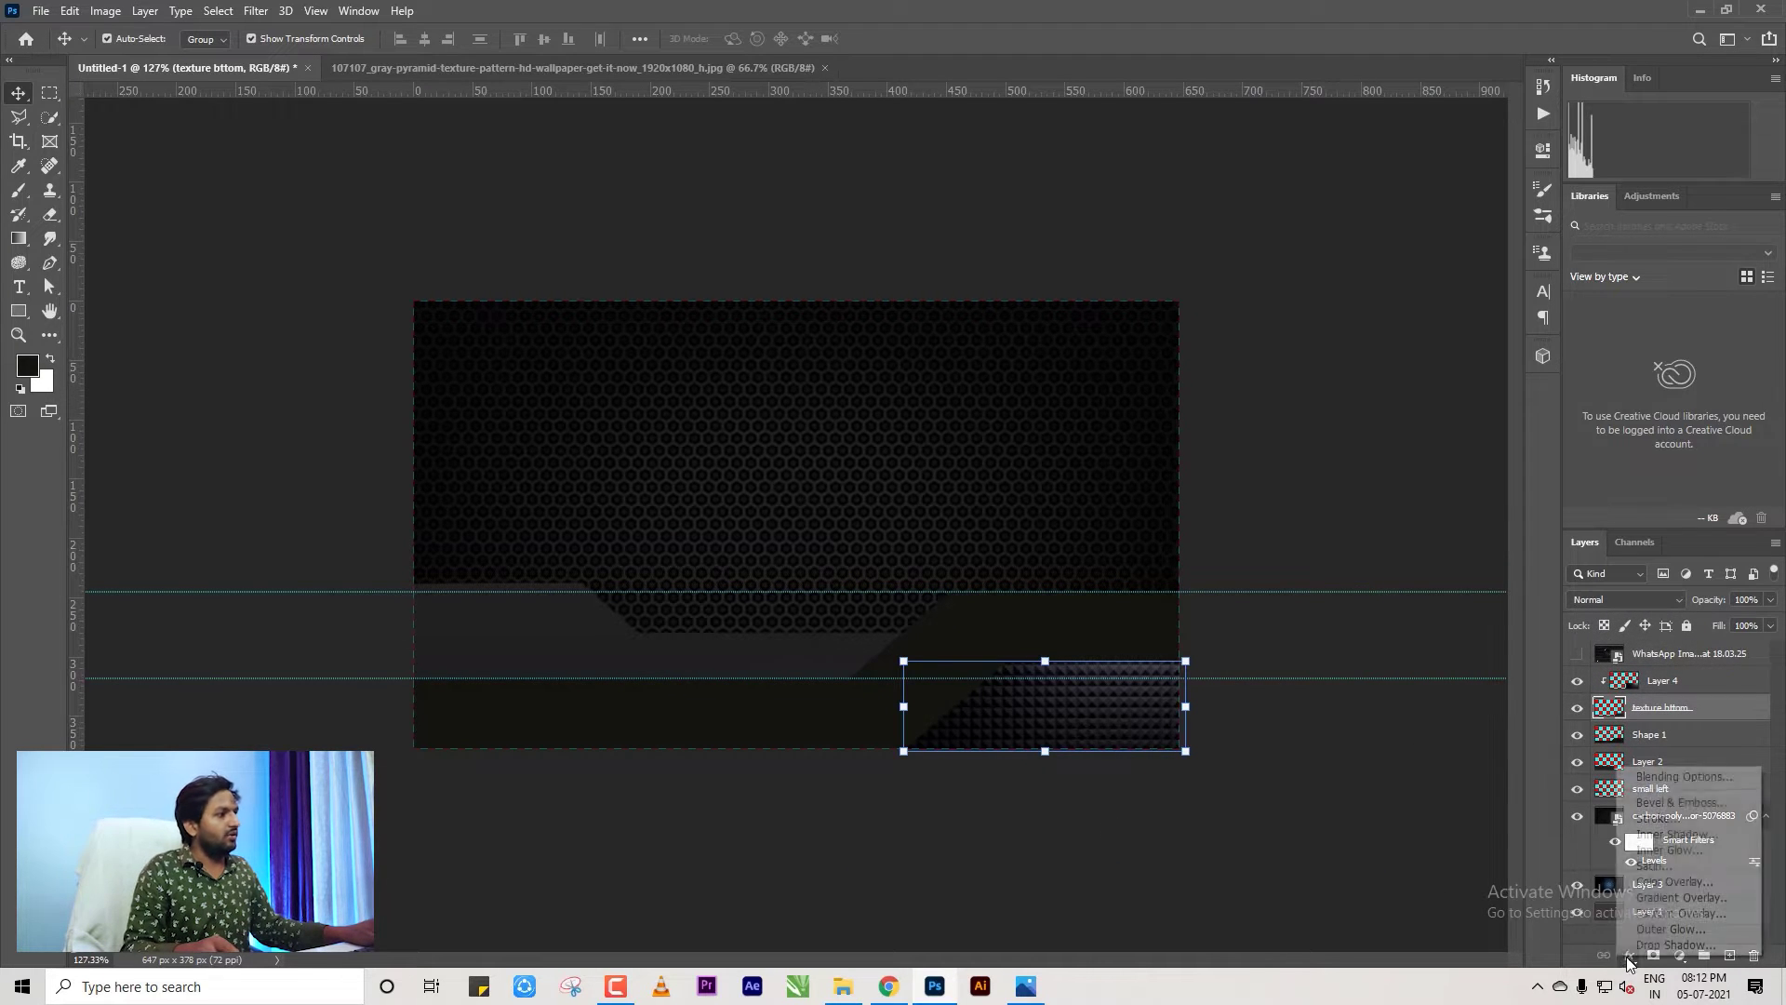
click(1674, 946)
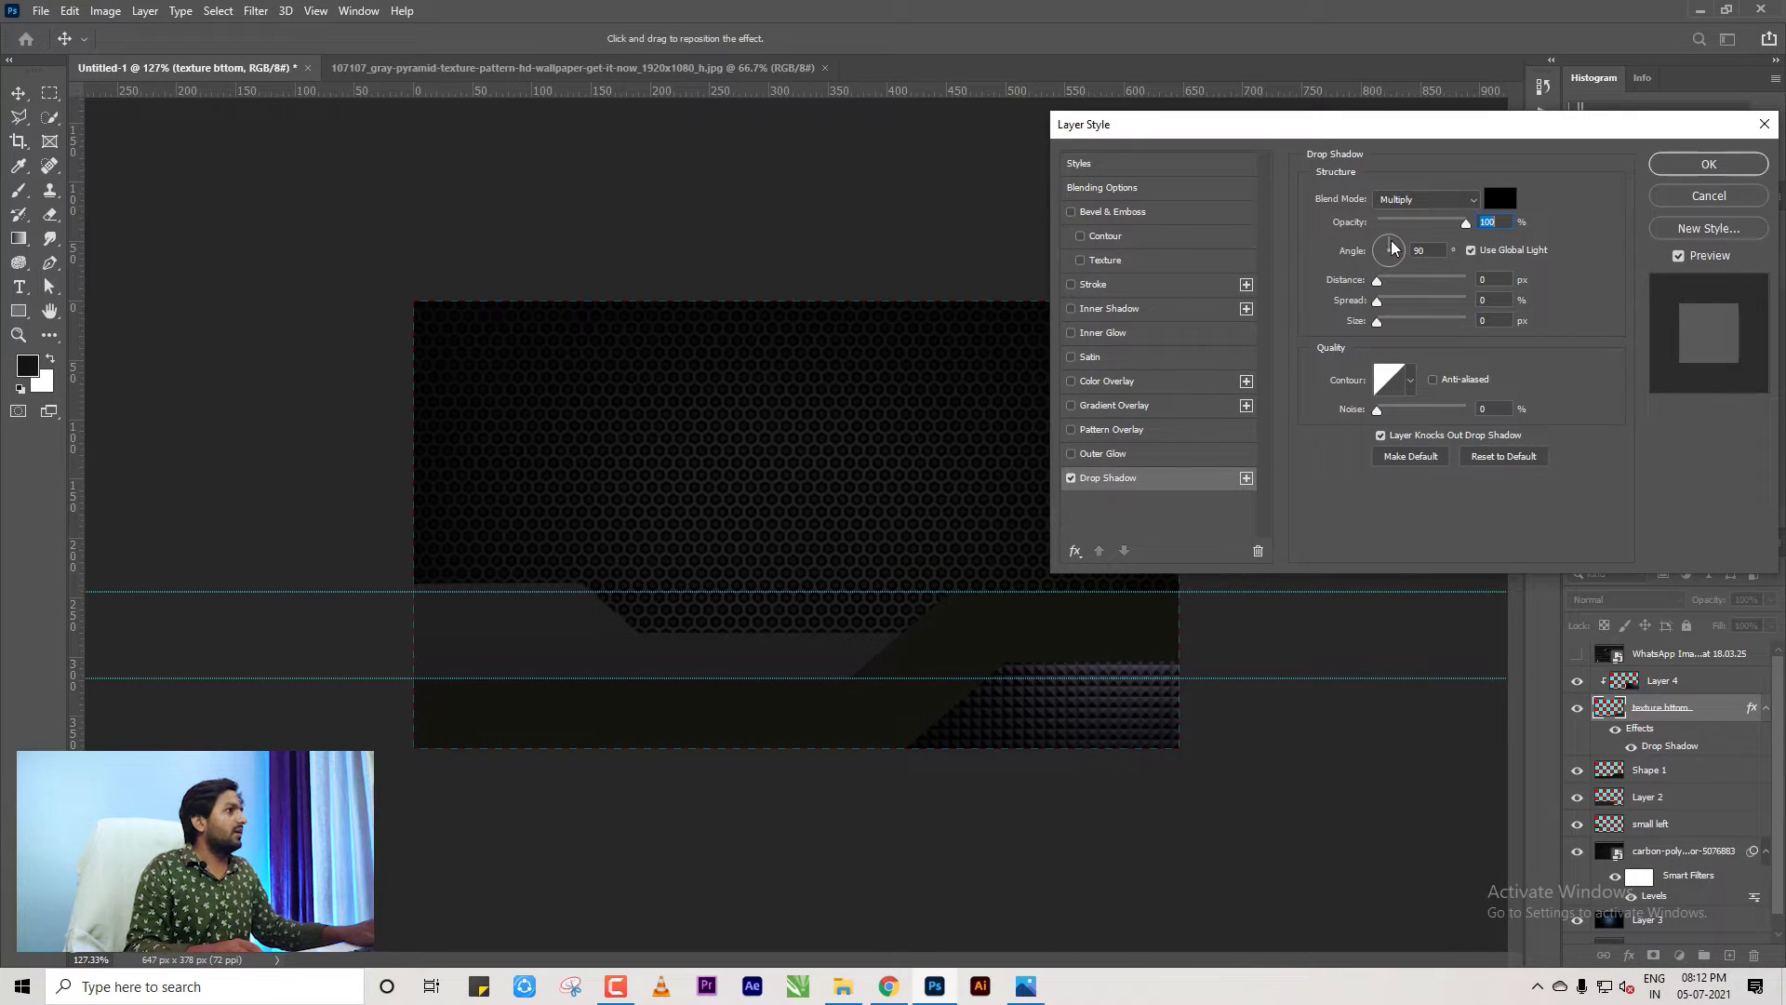
drag(1413, 284, 1392, 326)
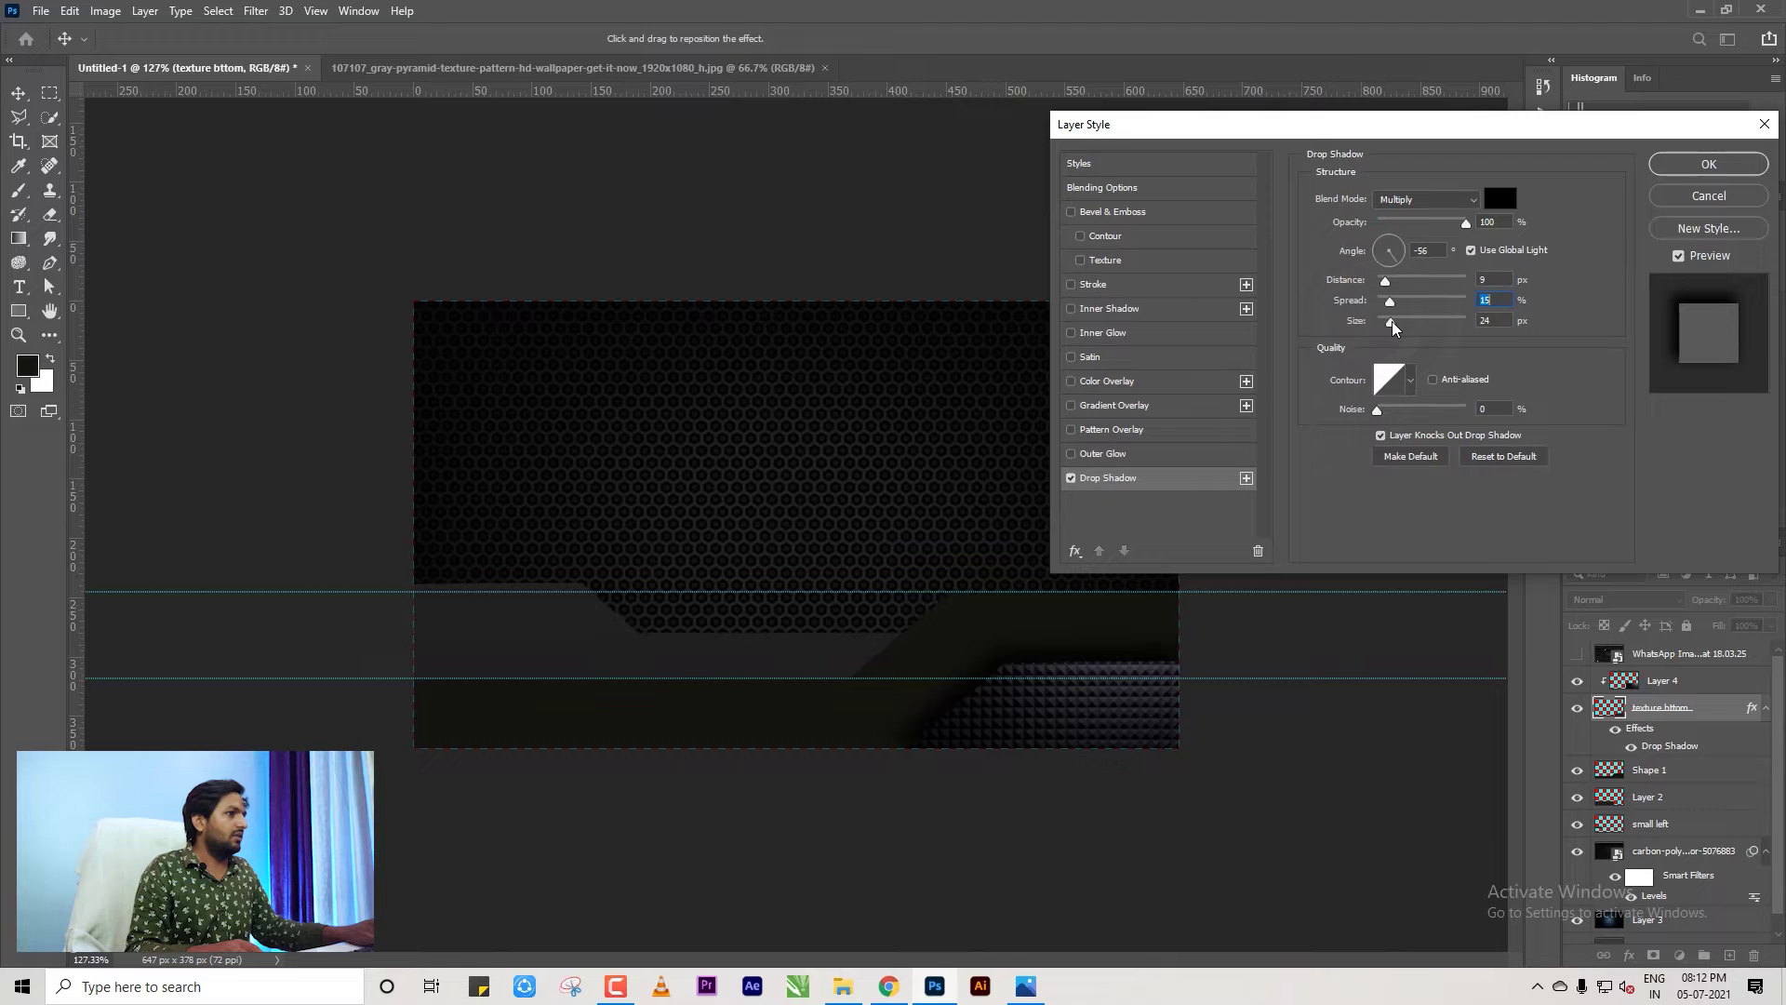
click(1379, 282)
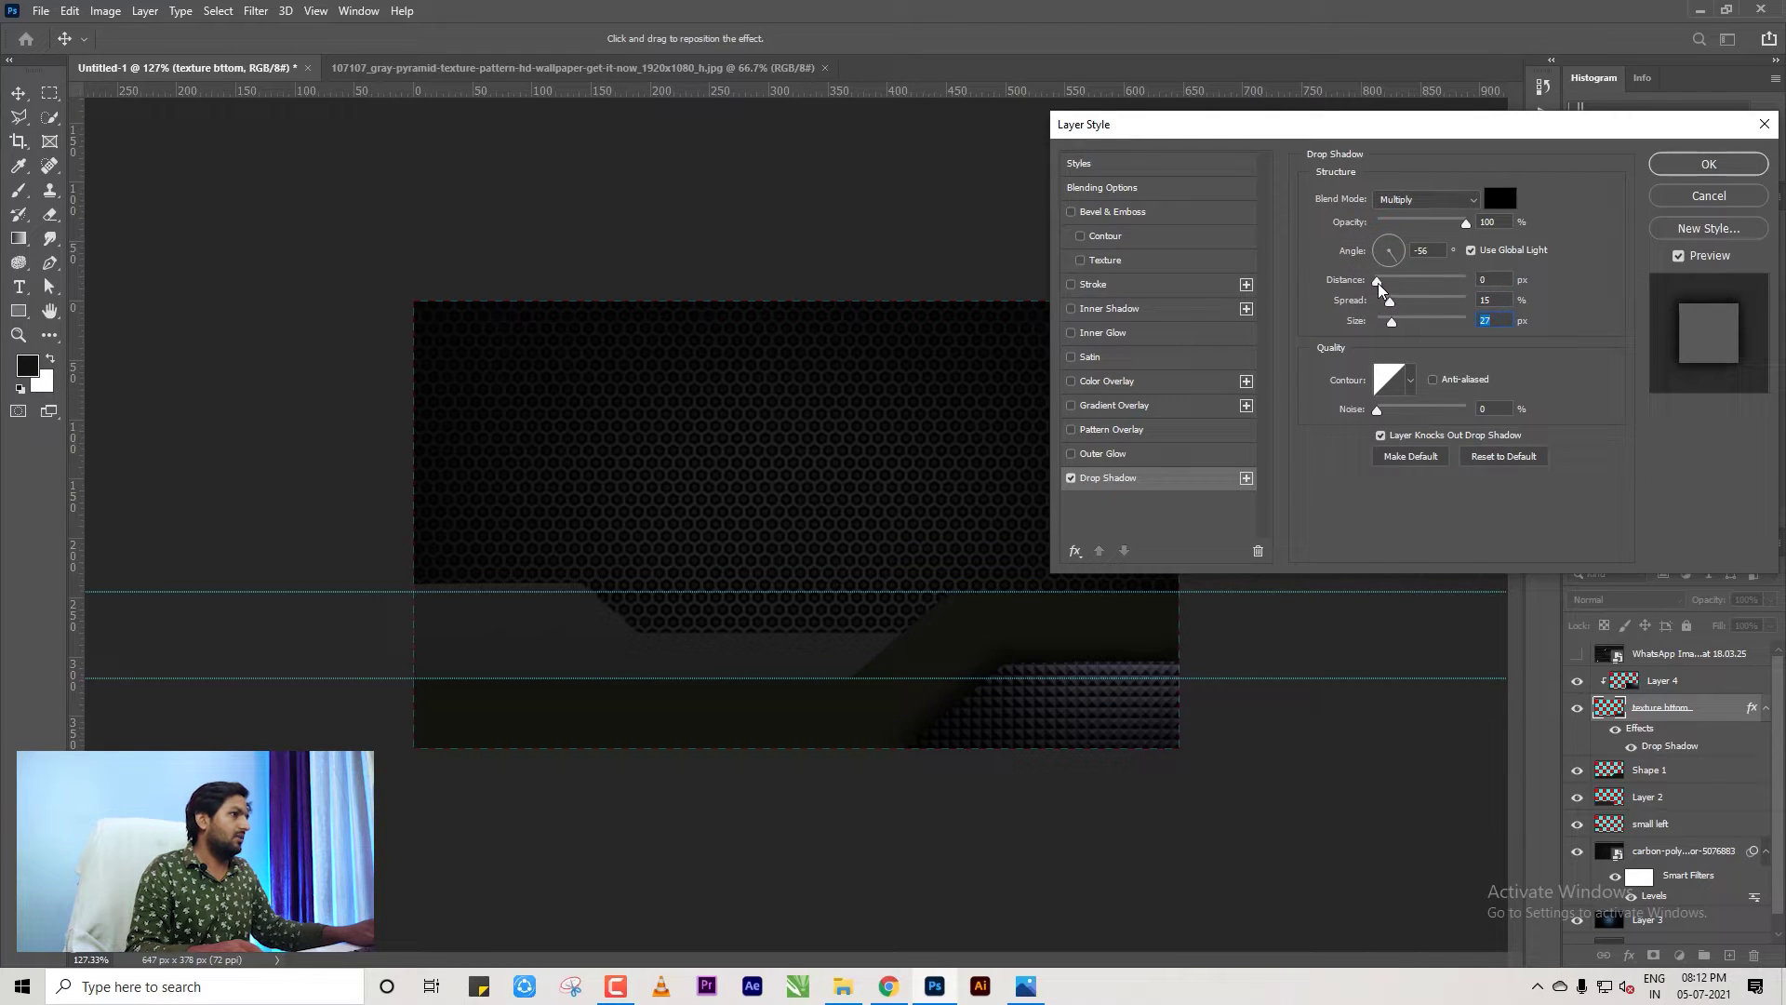
Add an Inner Bevel with 1000% depth, Down direction and 0 px size.
click(1105, 216)
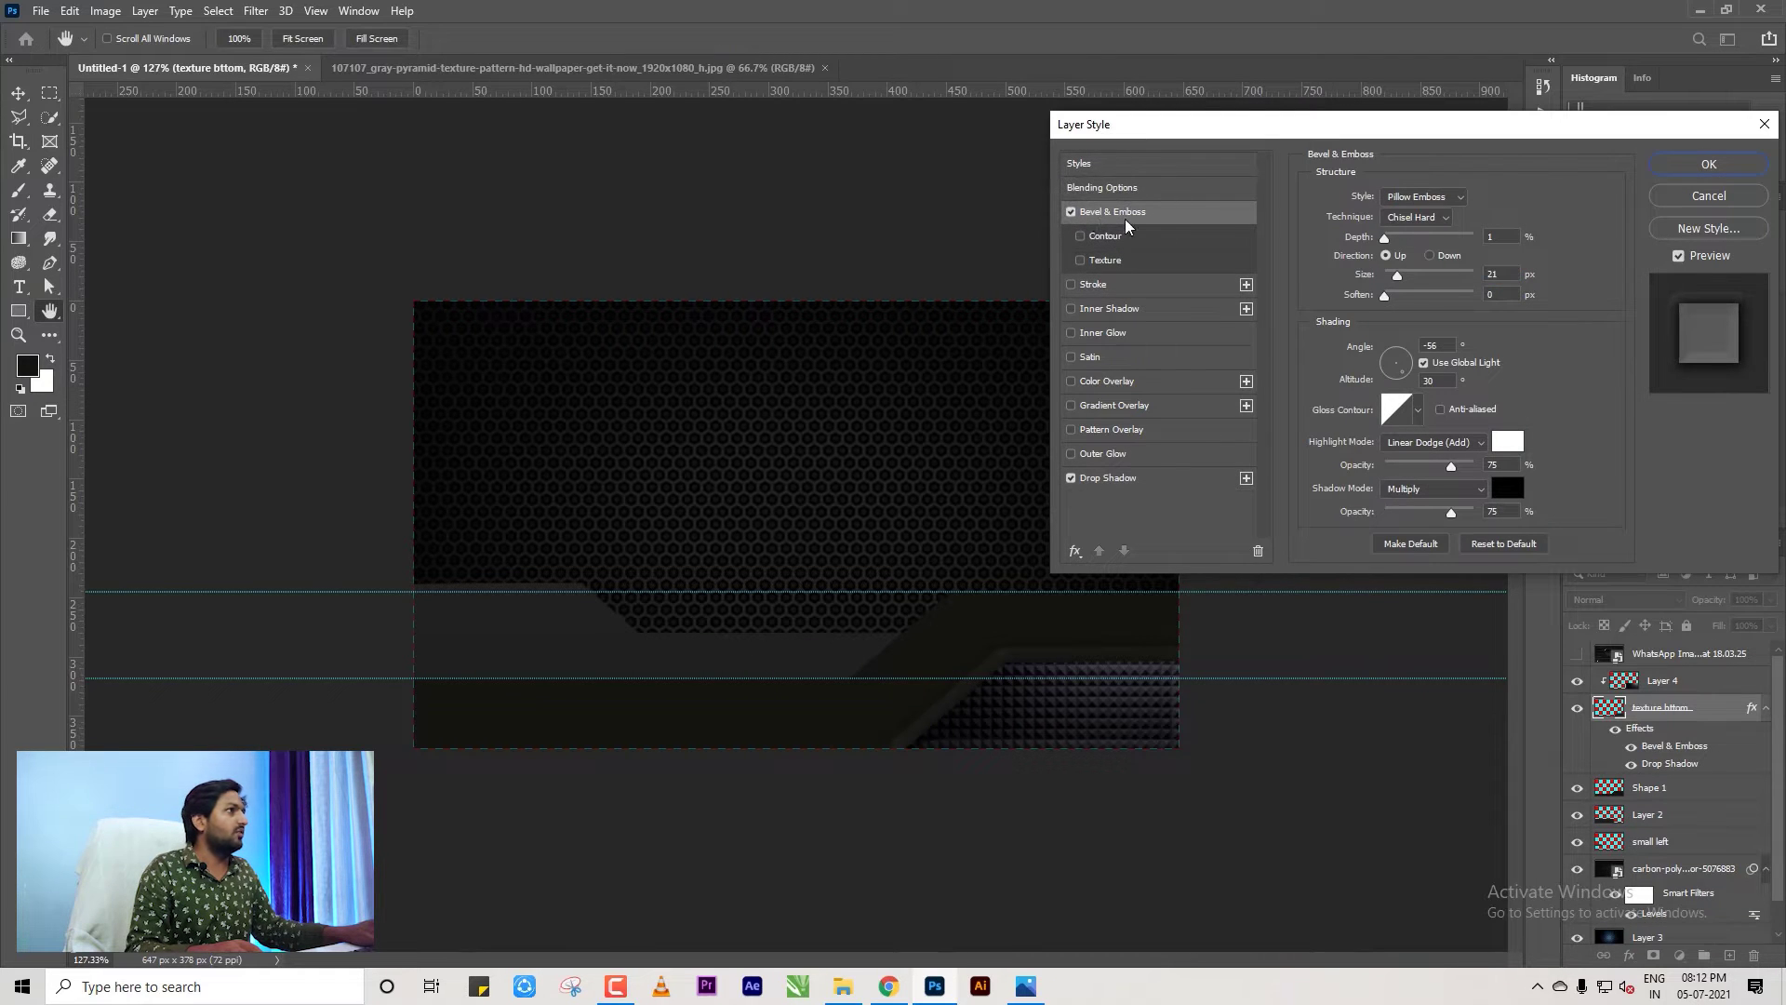
click(1414, 199)
click(1412, 199)
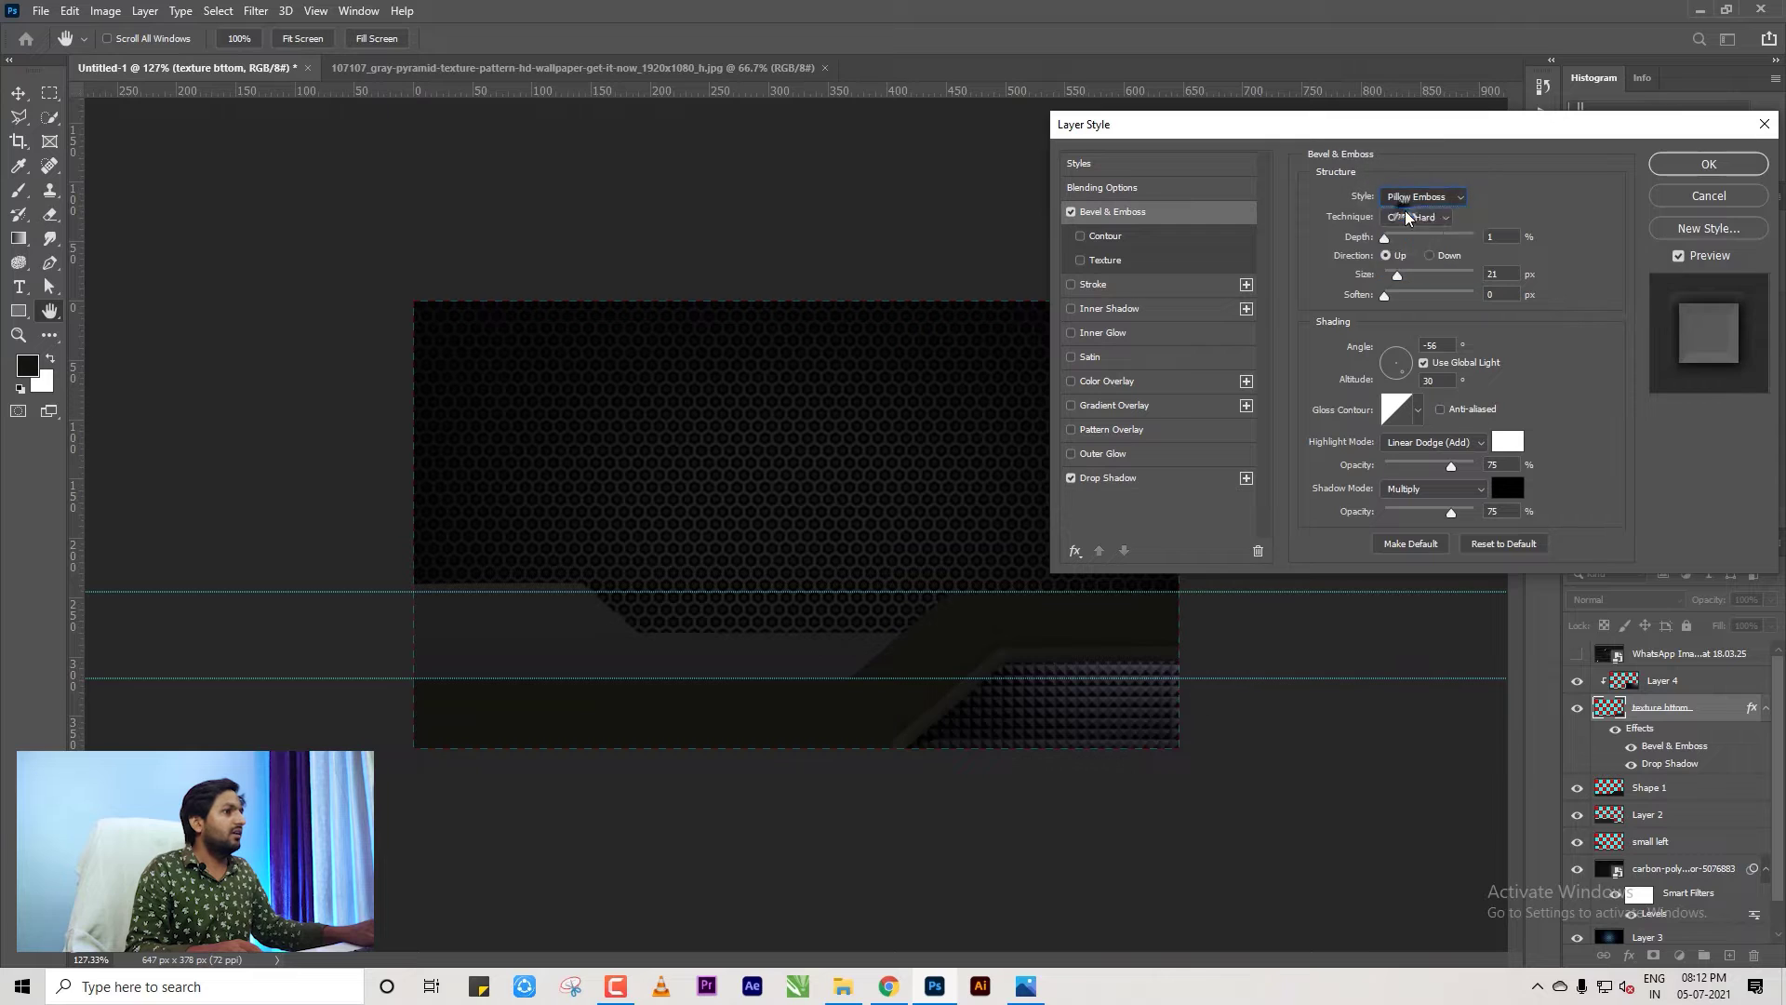
click(1412, 199)
click(1404, 219)
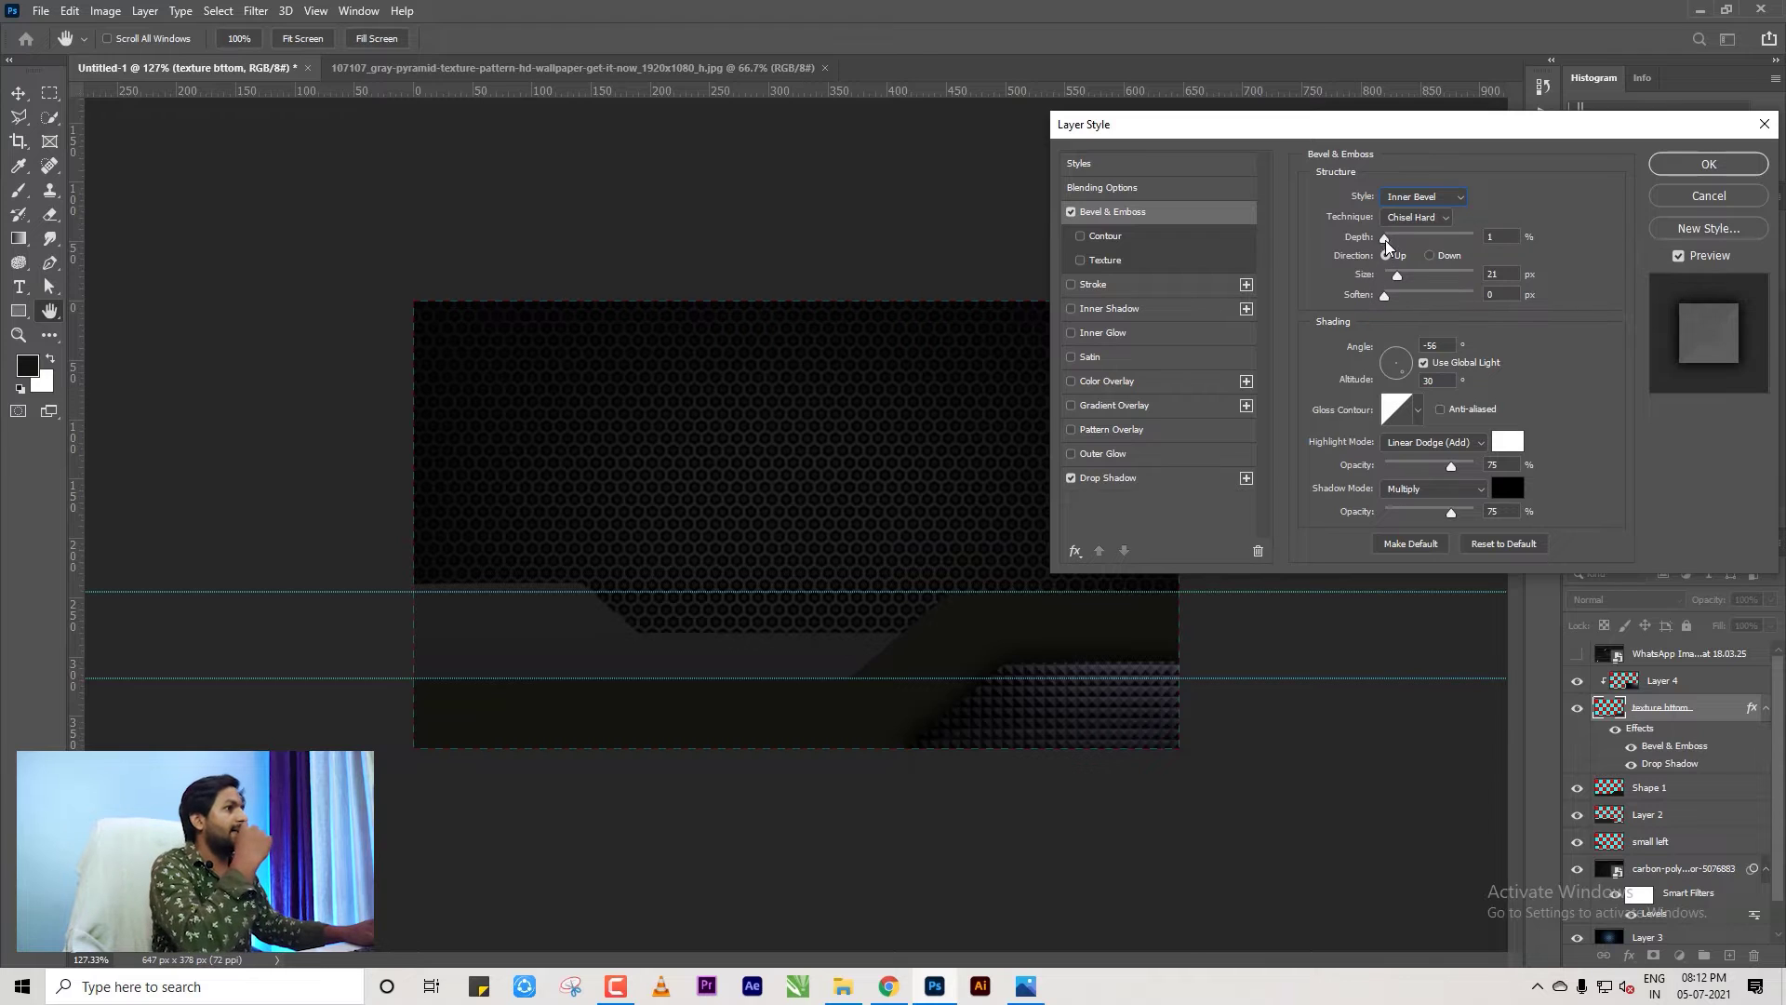
drag(1386, 240, 1386, 277)
click(1428, 255)
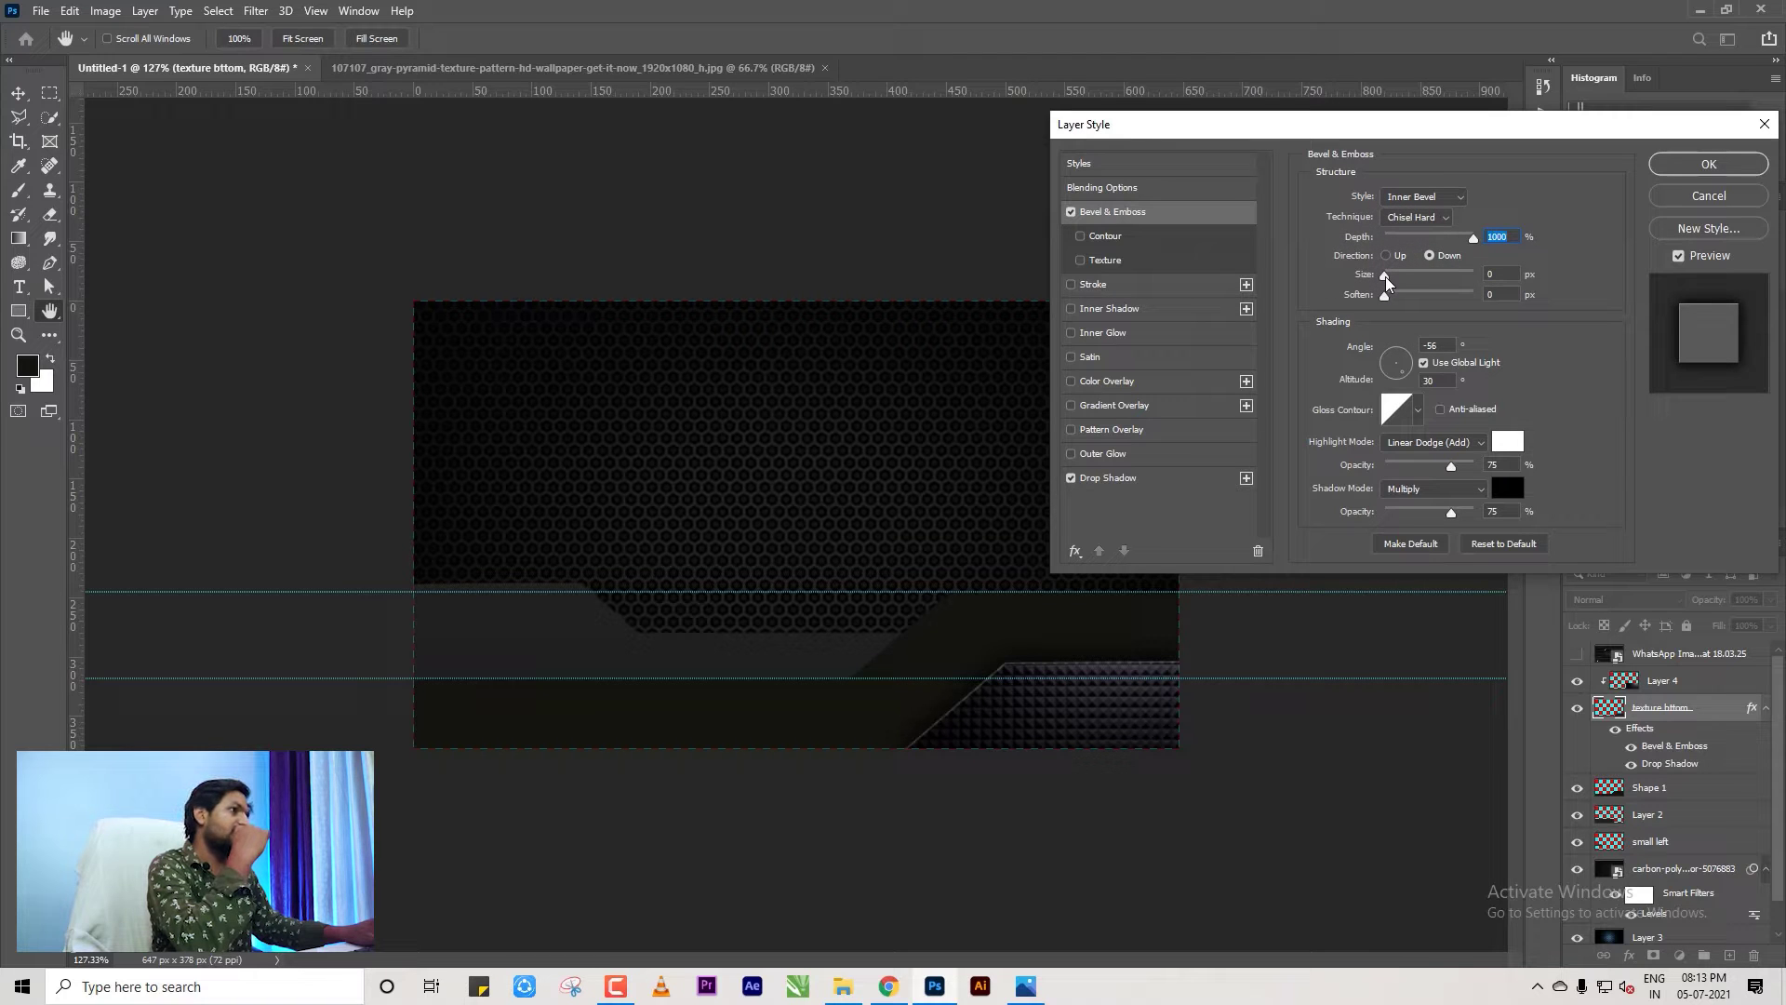
click(1382, 277)
Apply the effects, then copy the drop shadow onto Shape 1, Layer 2 and small left.
click(1695, 165)
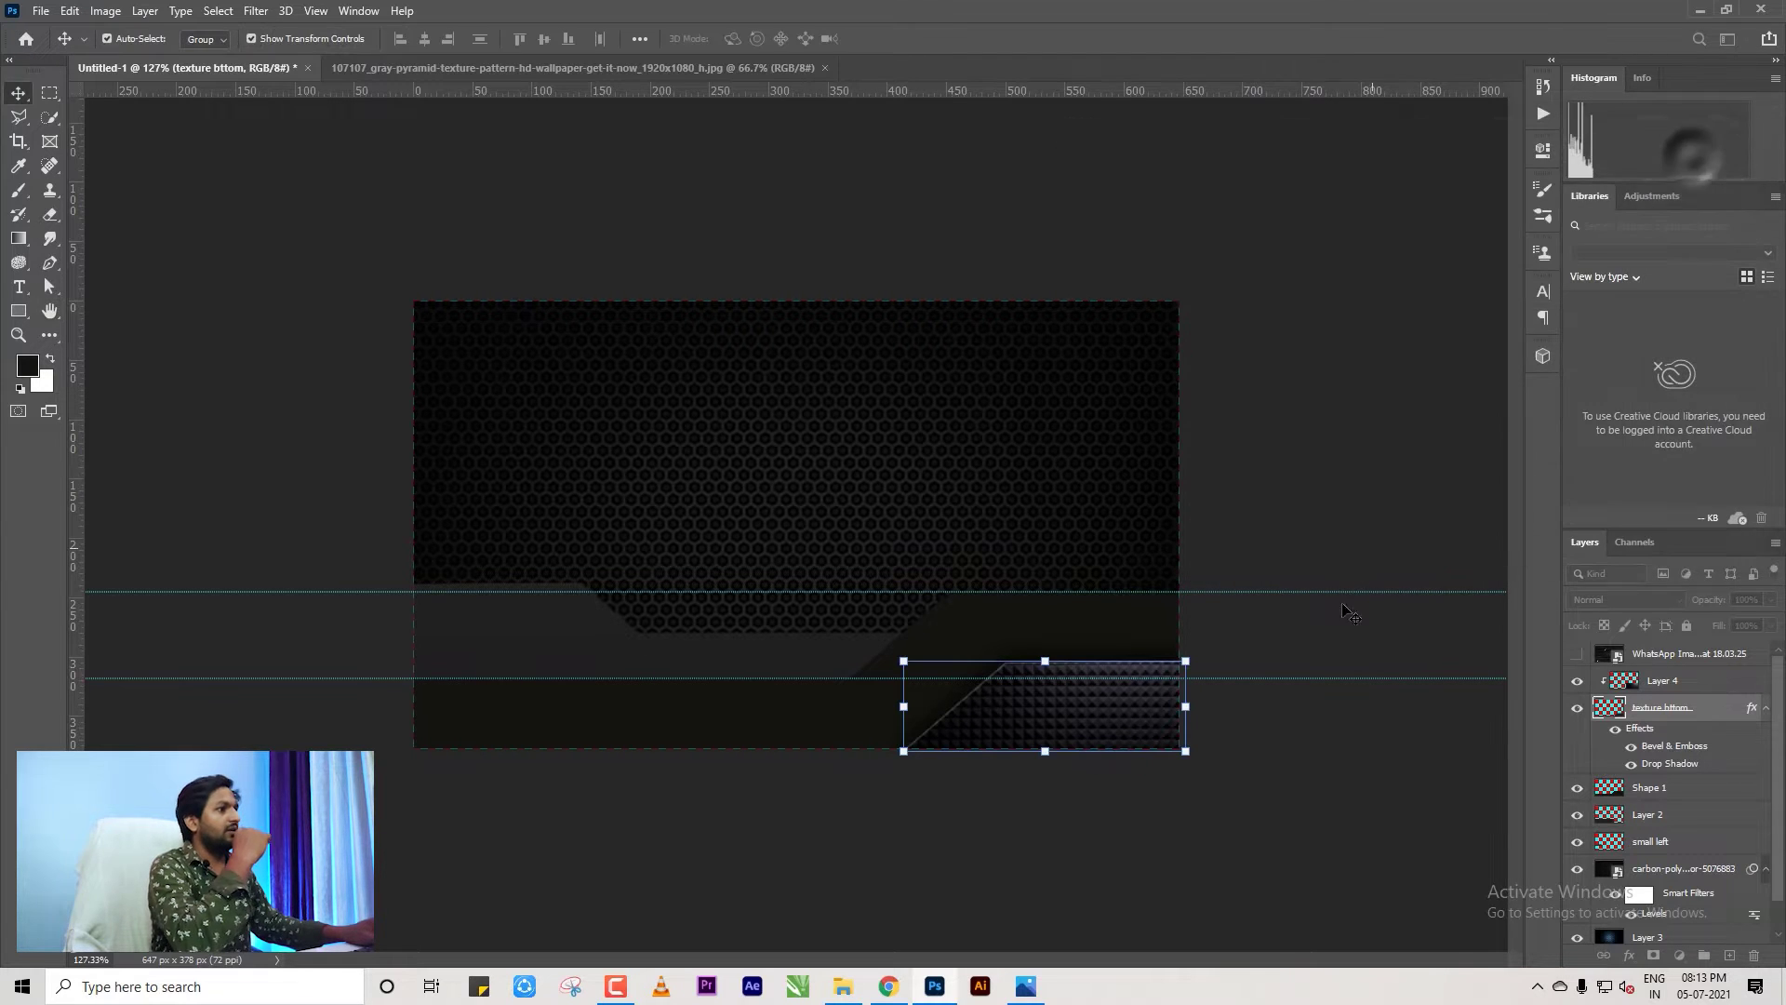
scroll(904, 601, up, 5)
scroll(1205, 740, down, 5)
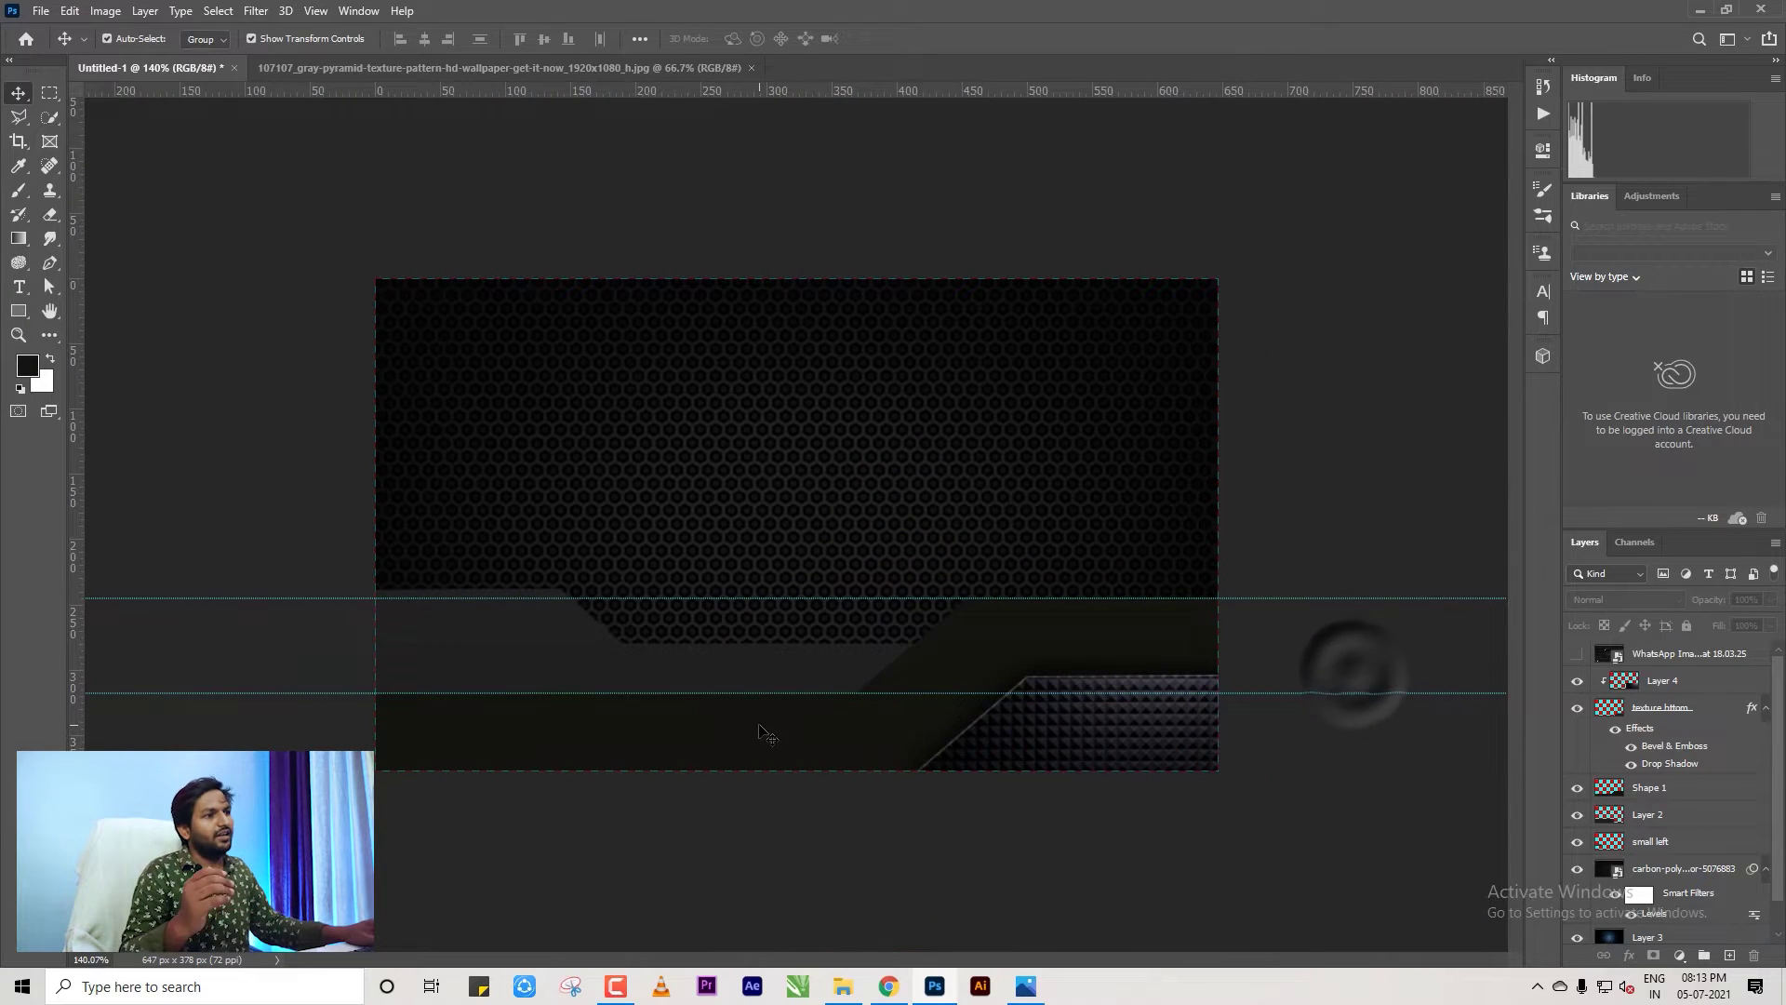
click(757, 718)
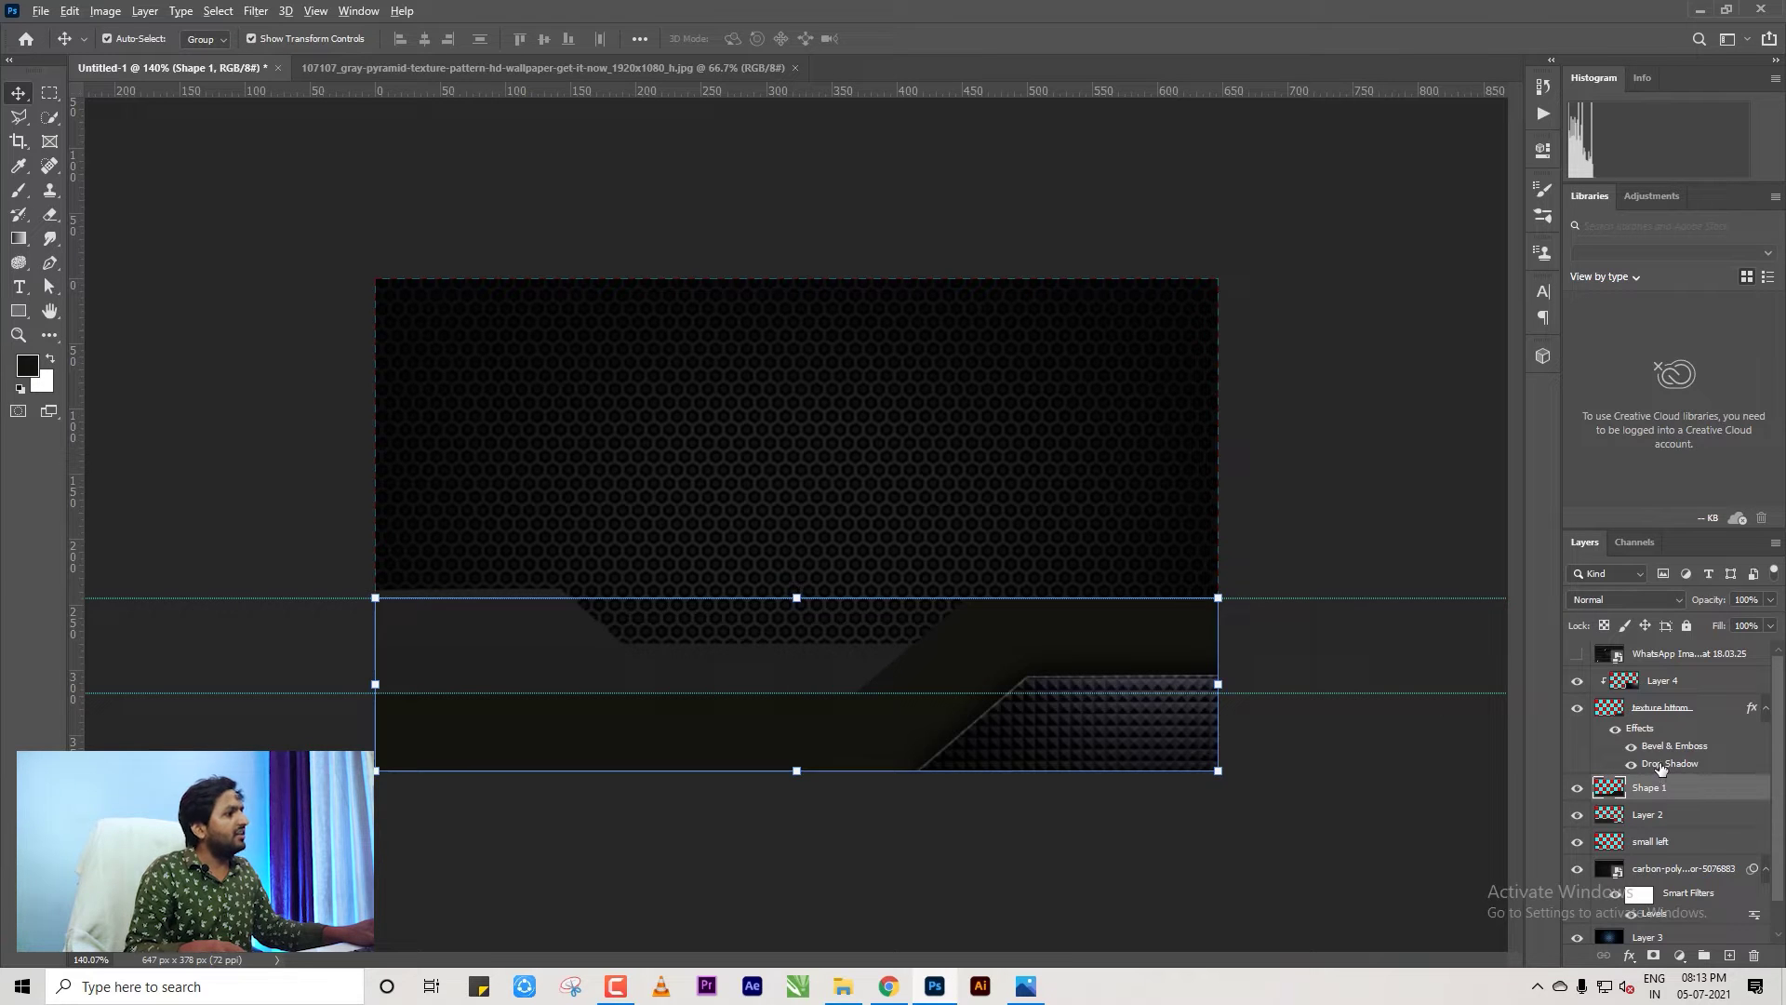
drag(1661, 768, 1657, 863)
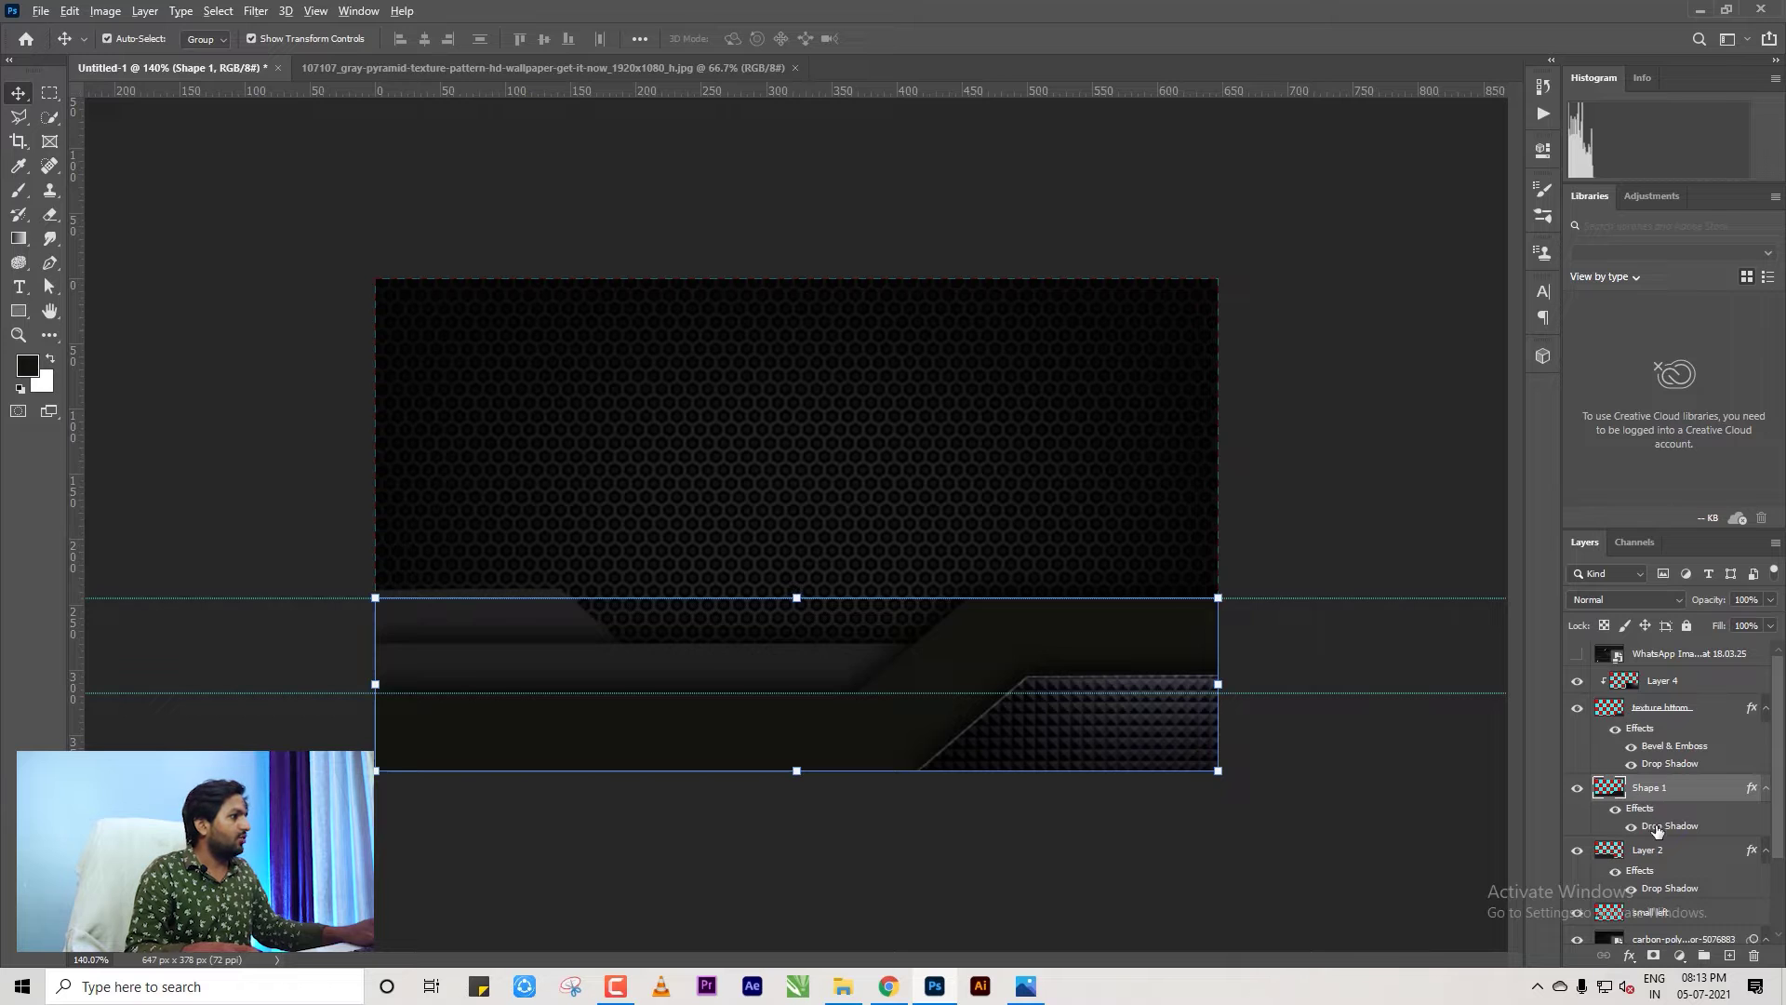
drag(1657, 830, 1659, 863)
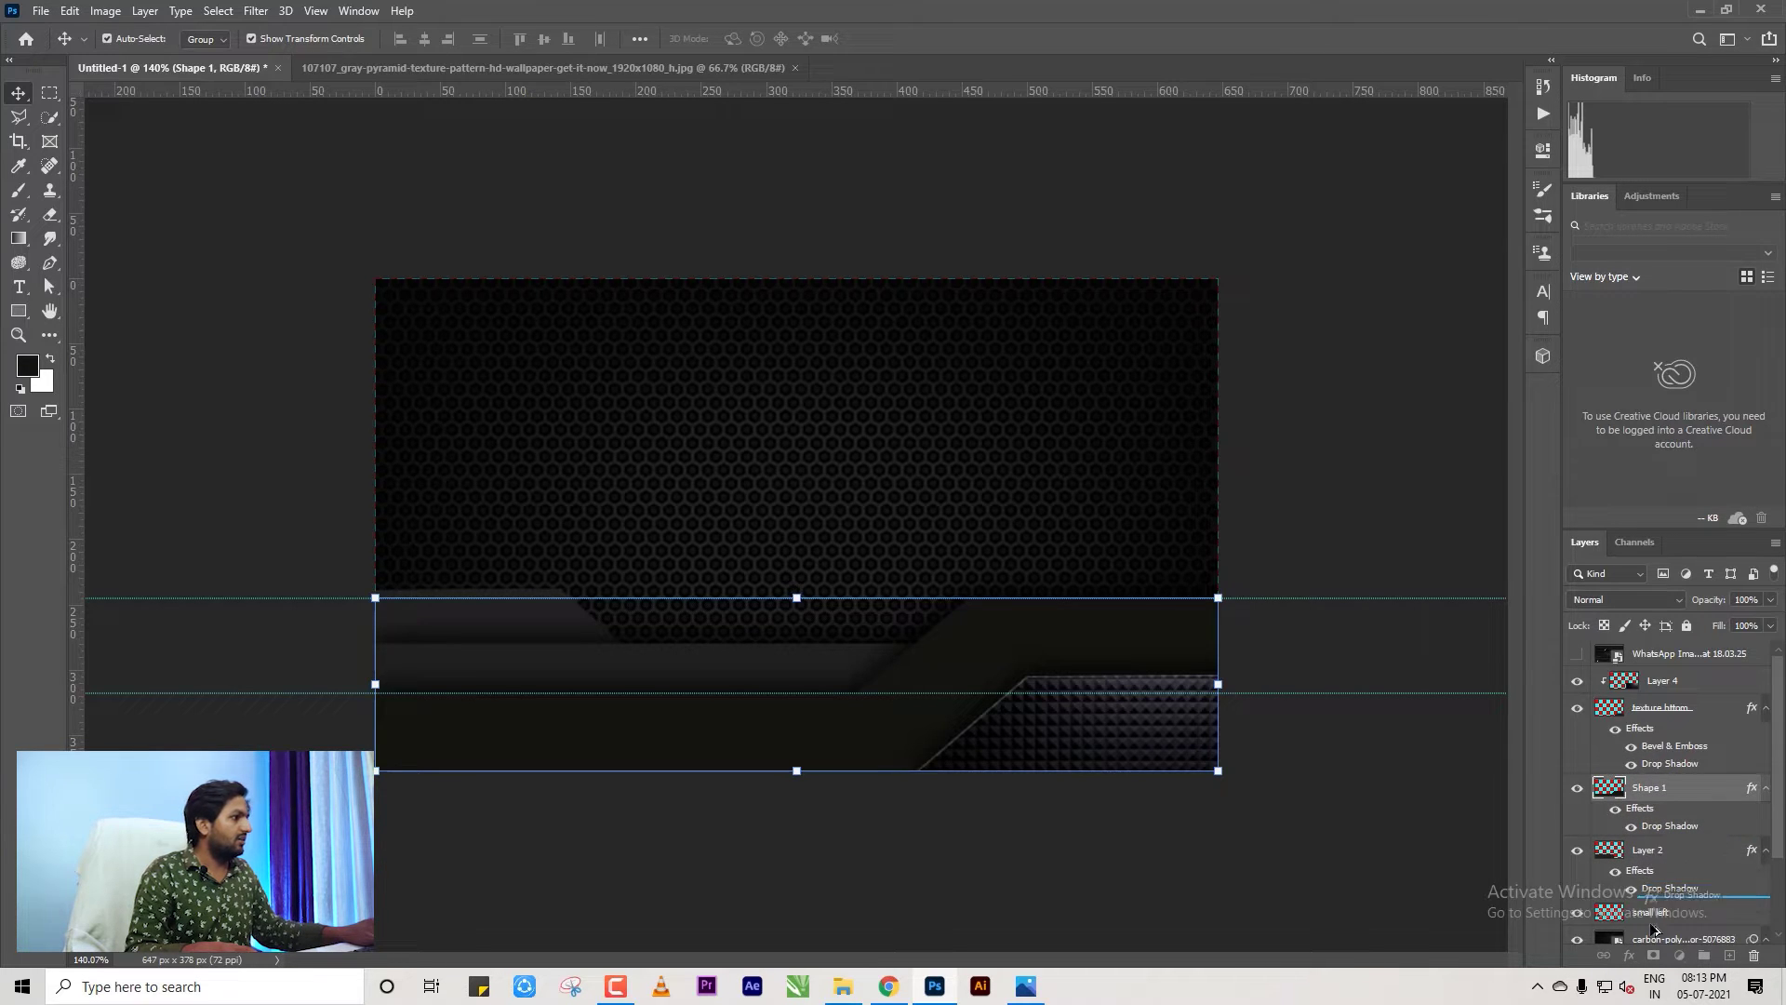
drag(1651, 921, 1651, 921)
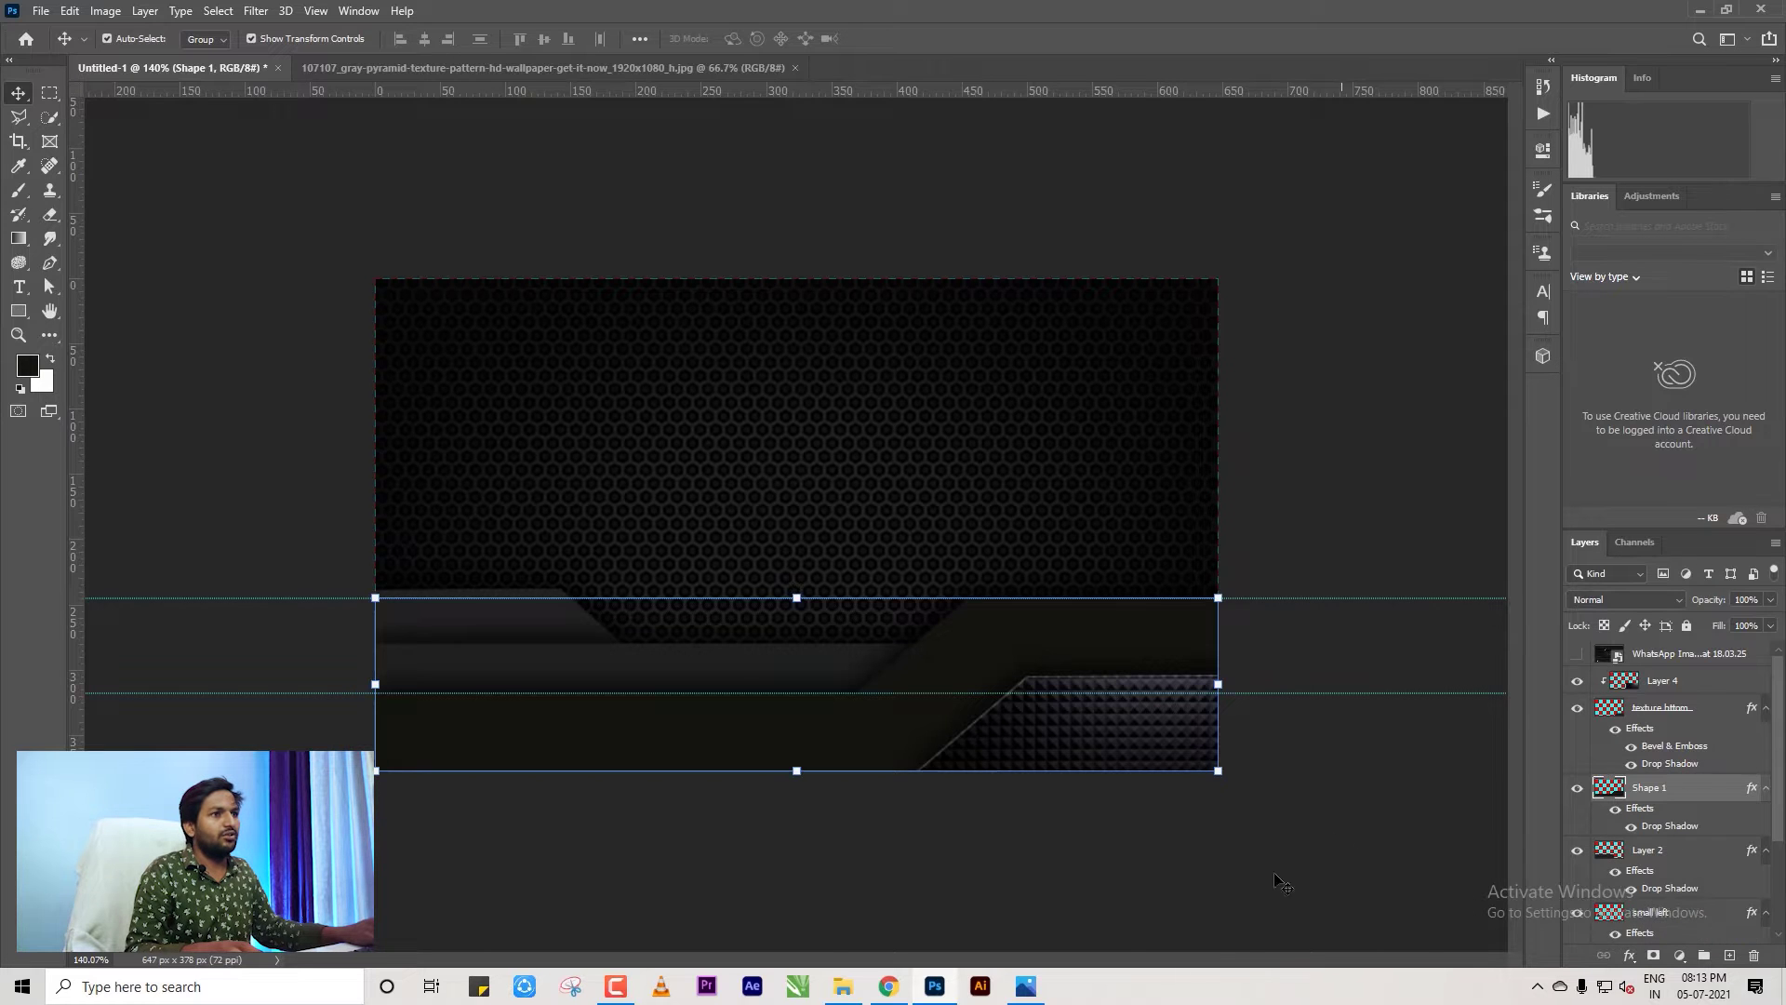
Select Layer 4 through small left together.
click(1280, 882)
scroll(1096, 858, up, 3)
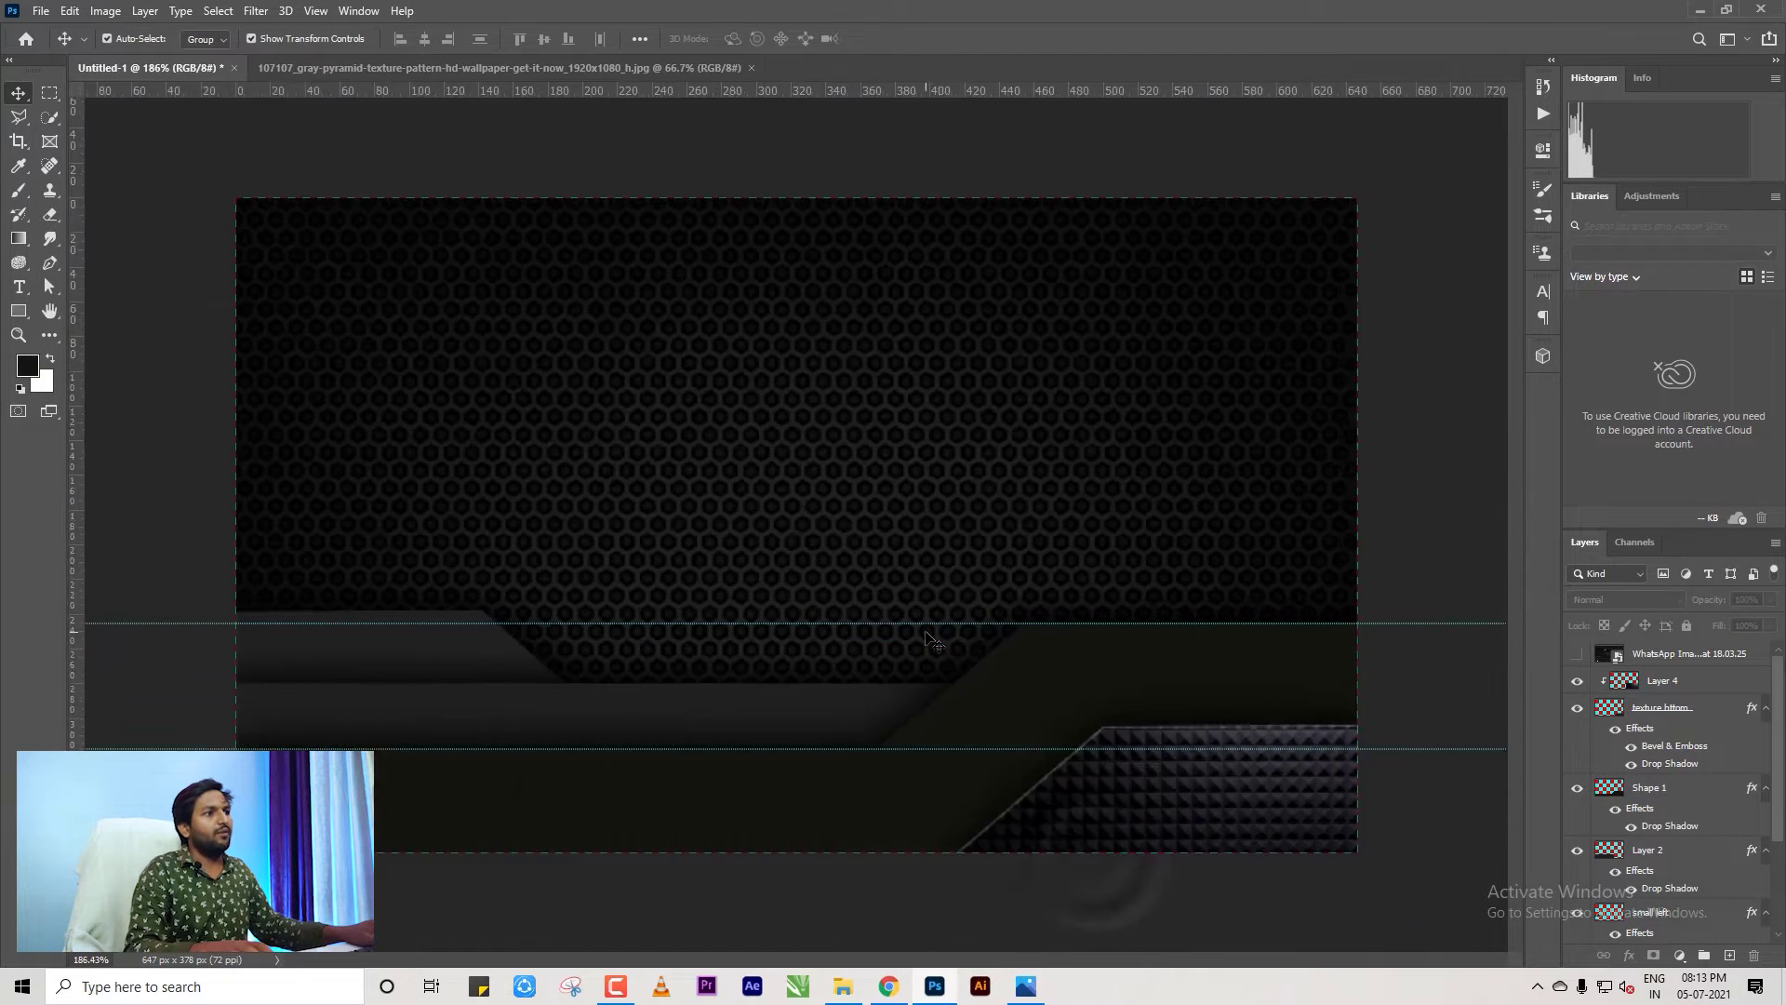
scroll(1238, 856, down, 1)
scroll(1609, 819, down, 3)
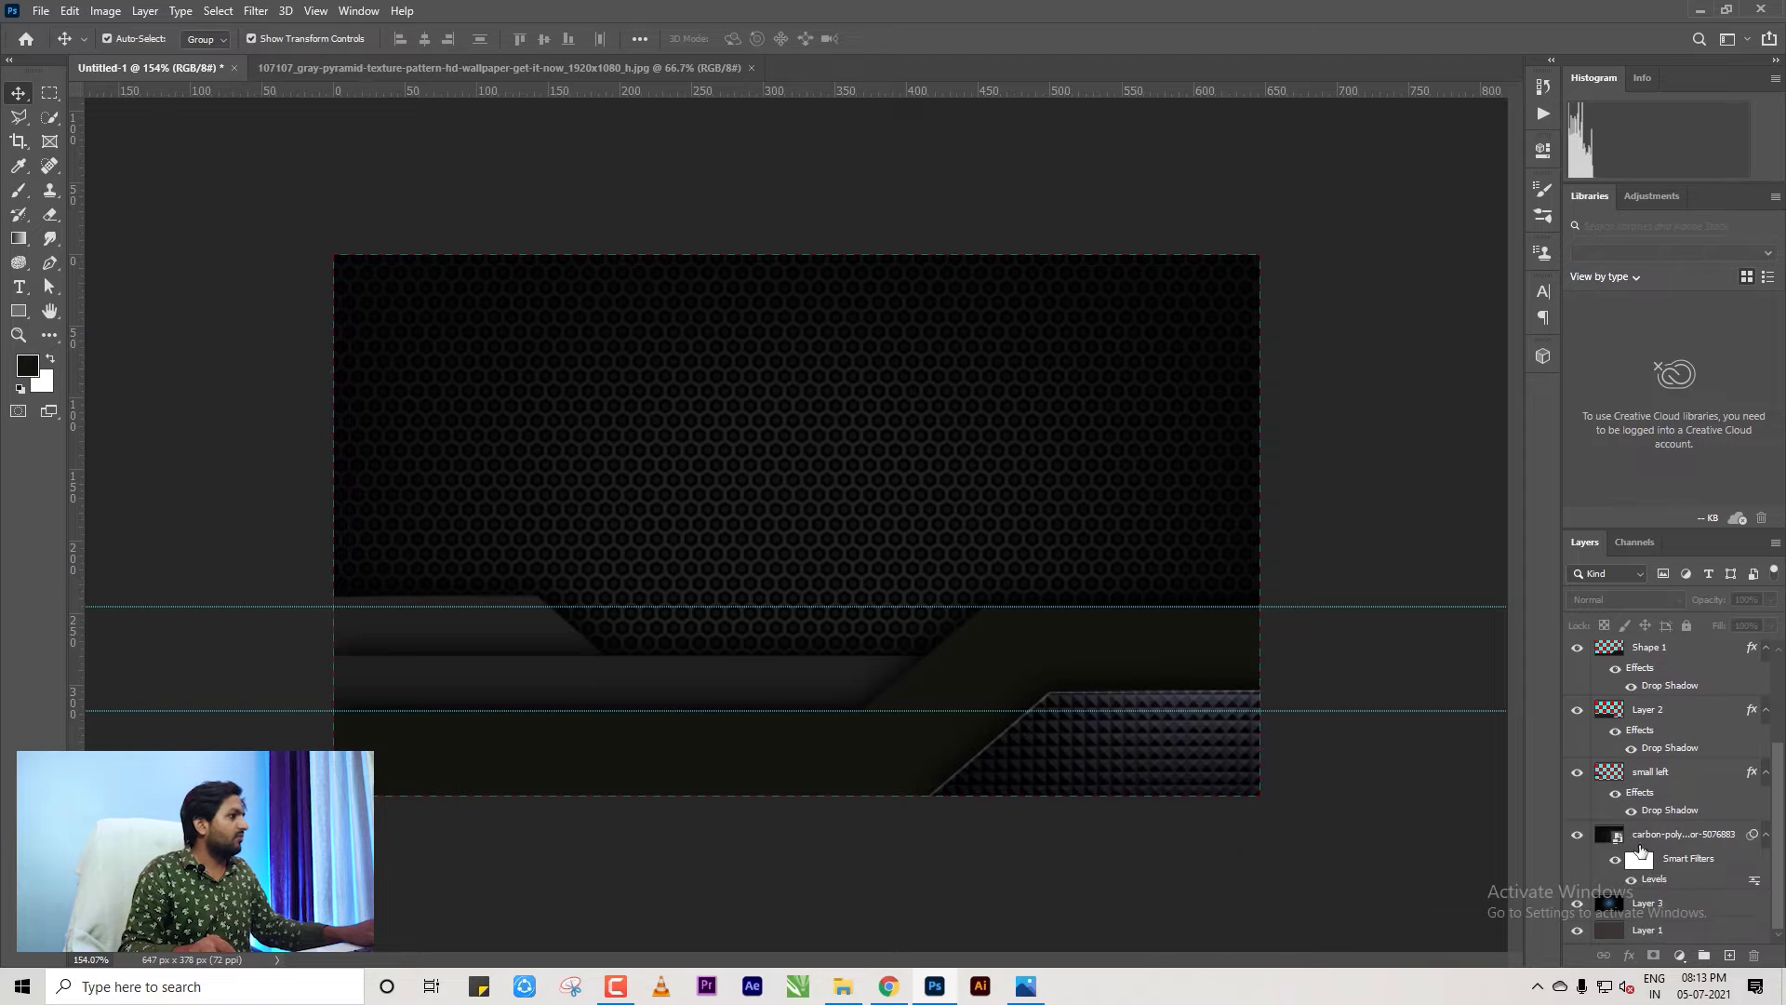
click(1658, 772)
scroll(1656, 758, up, 3)
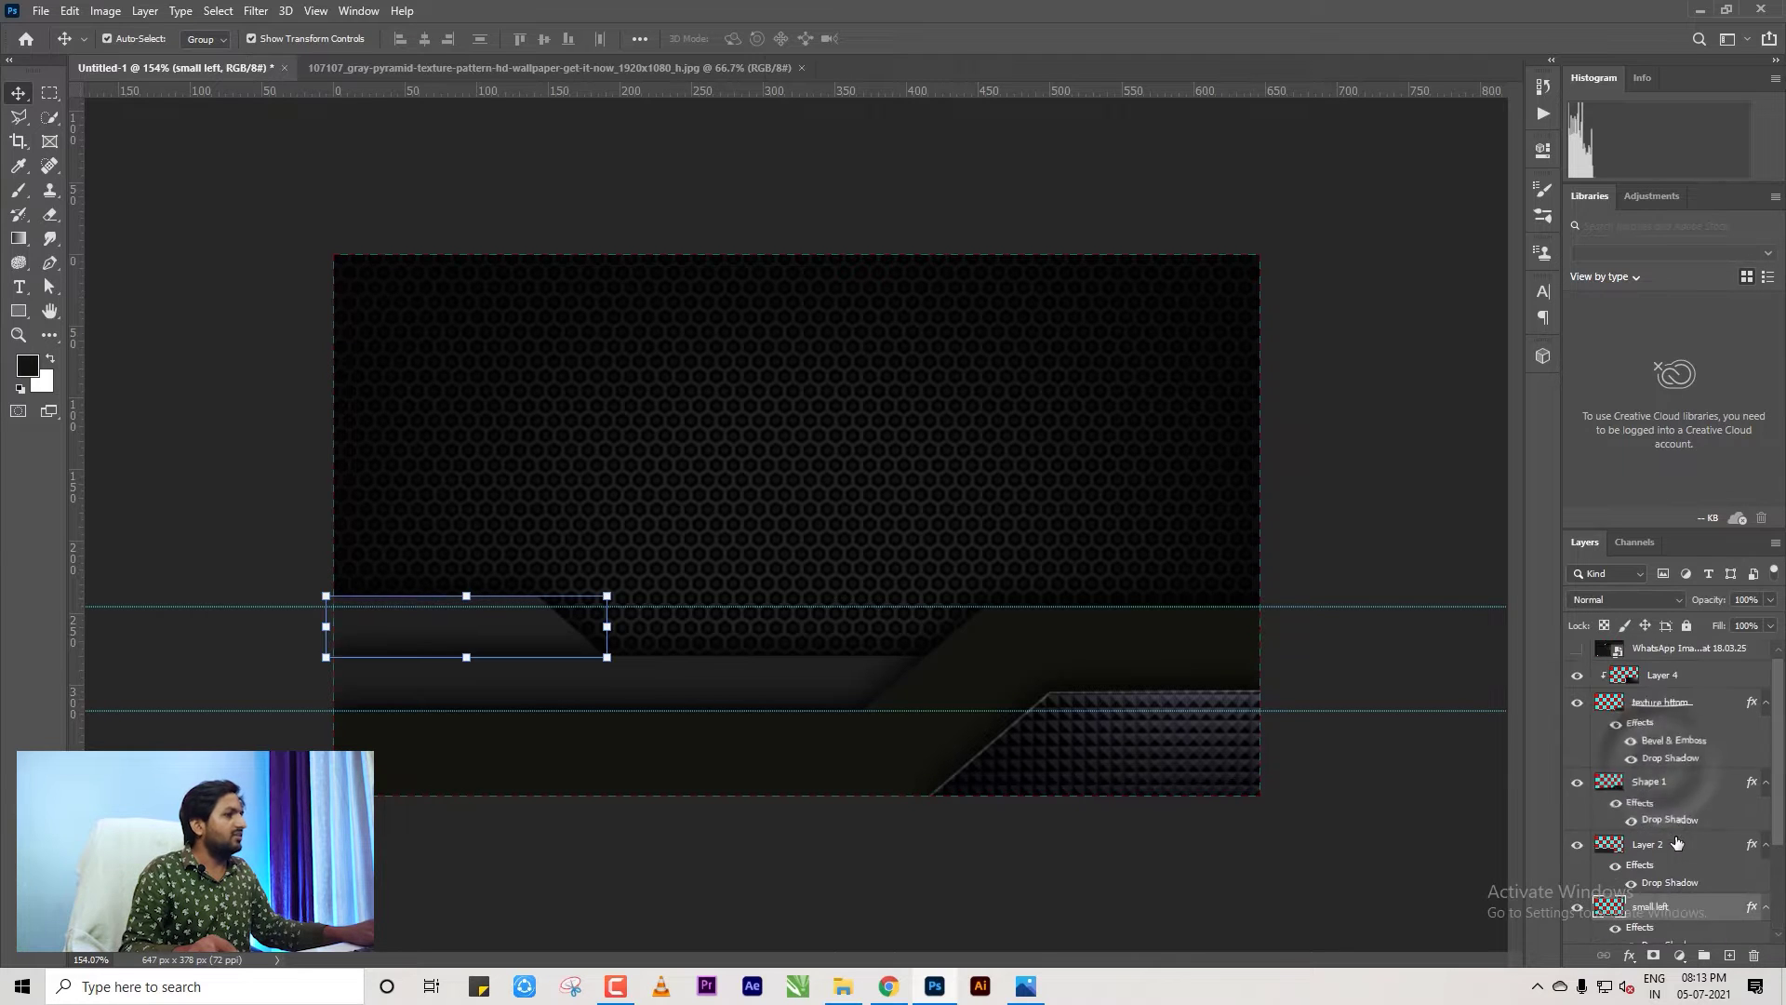
shift+click(1662, 684)
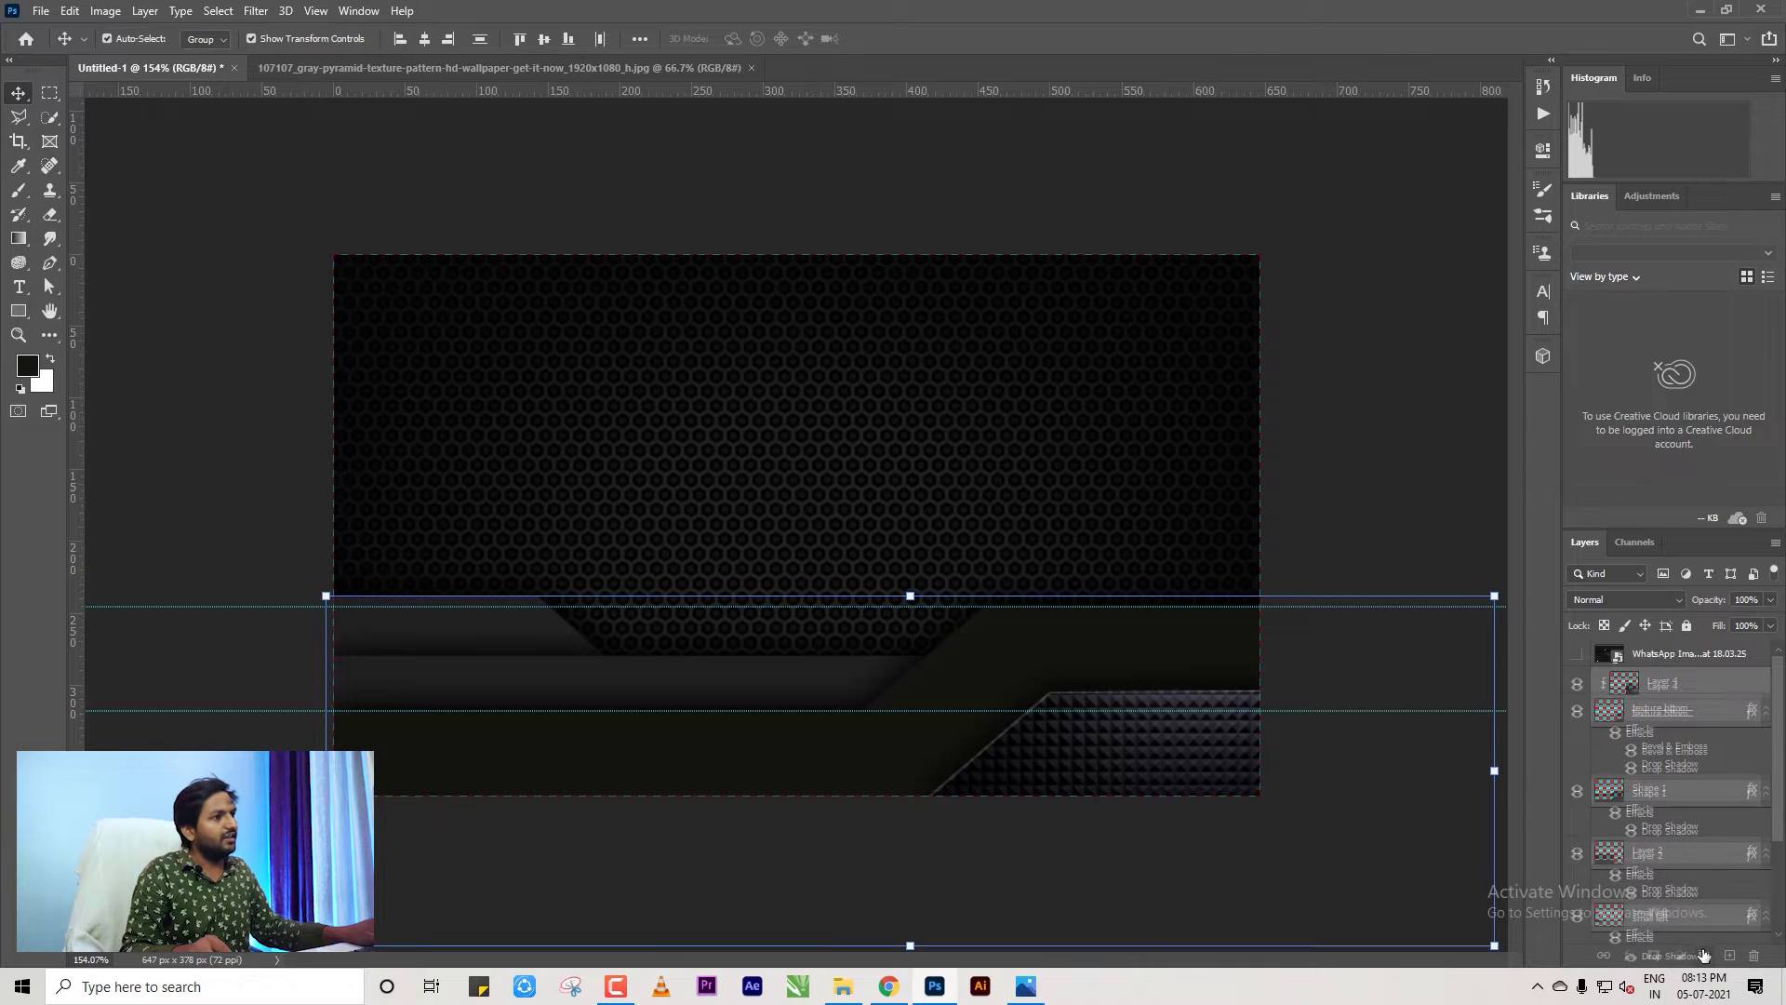
Group the selected band and texture layers into Group 1 and check its contents.
click(1703, 955)
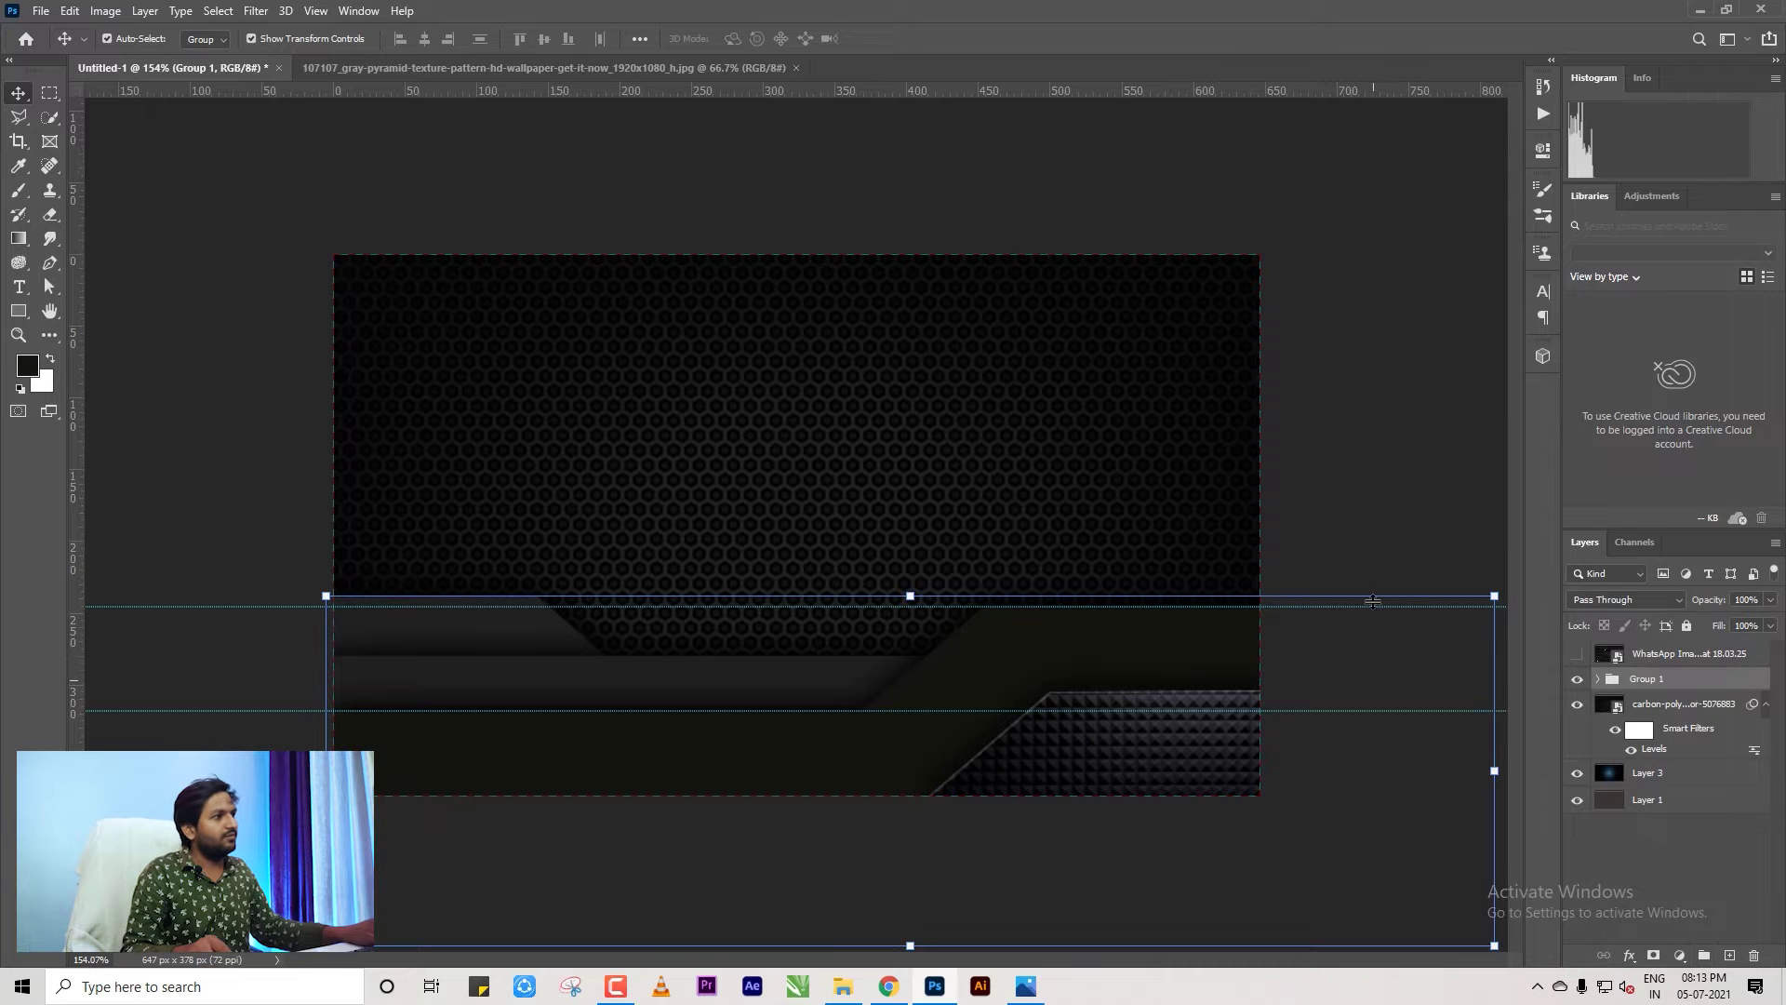
click(1577, 680)
click(1577, 680)
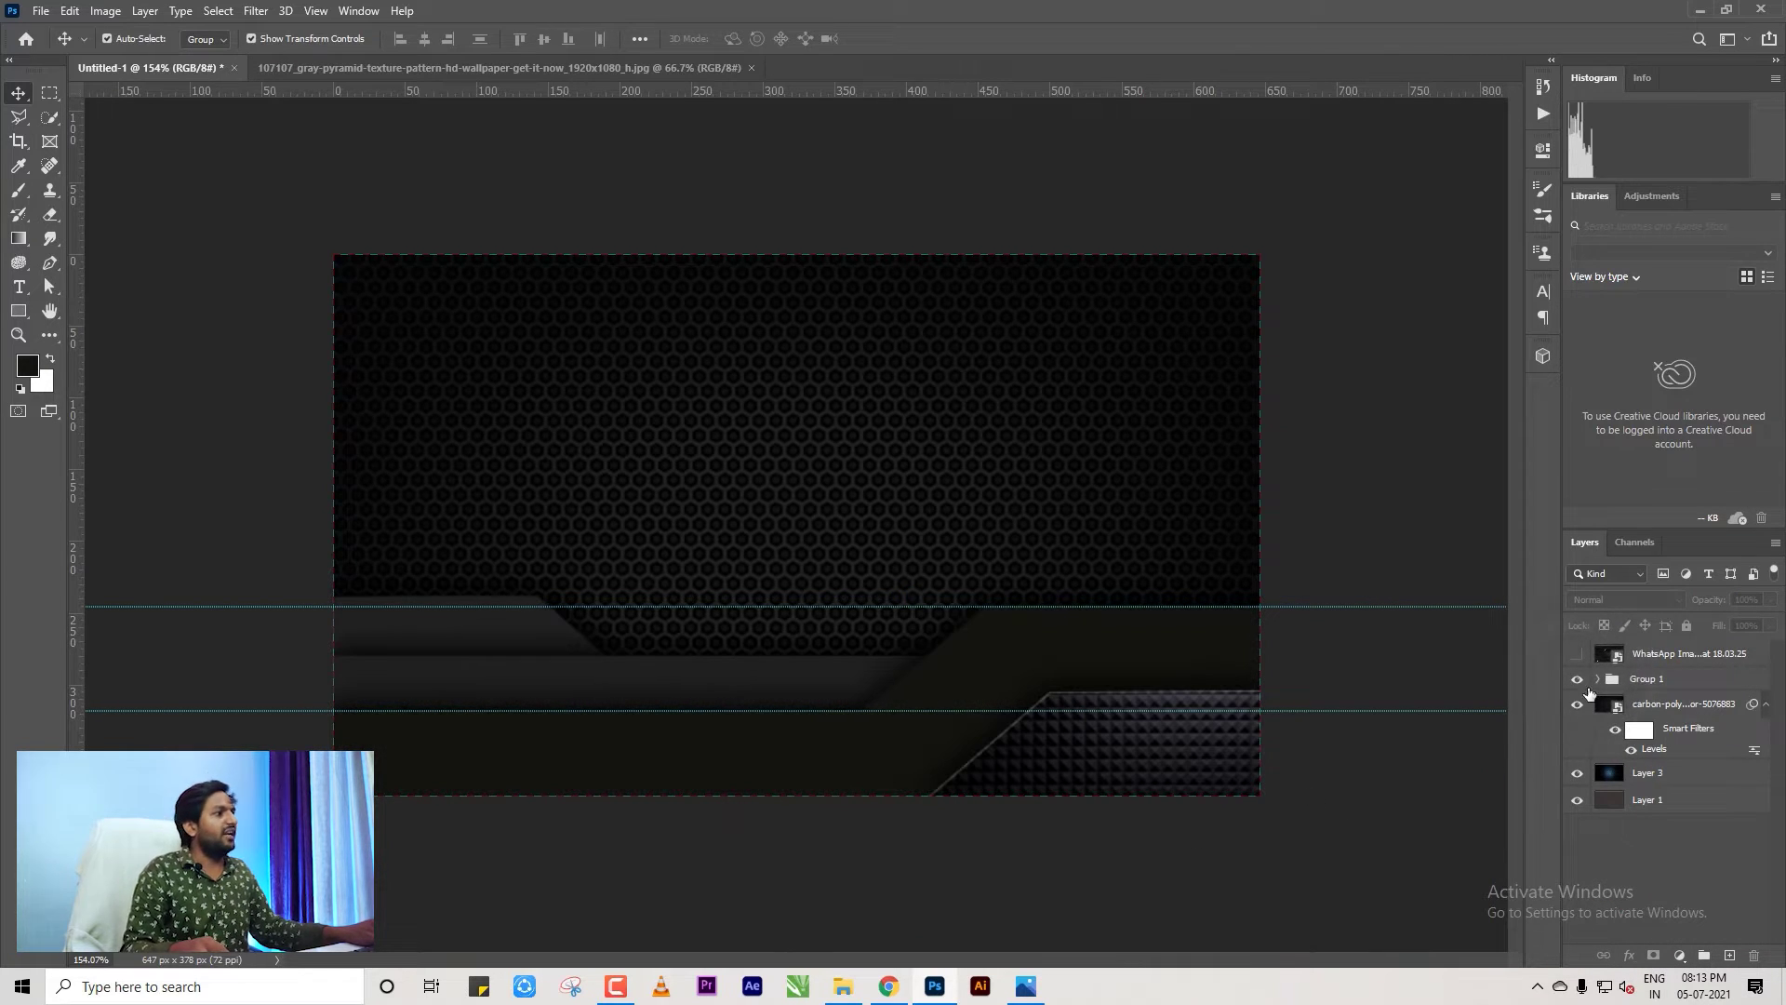
click(1627, 679)
click(1473, 479)
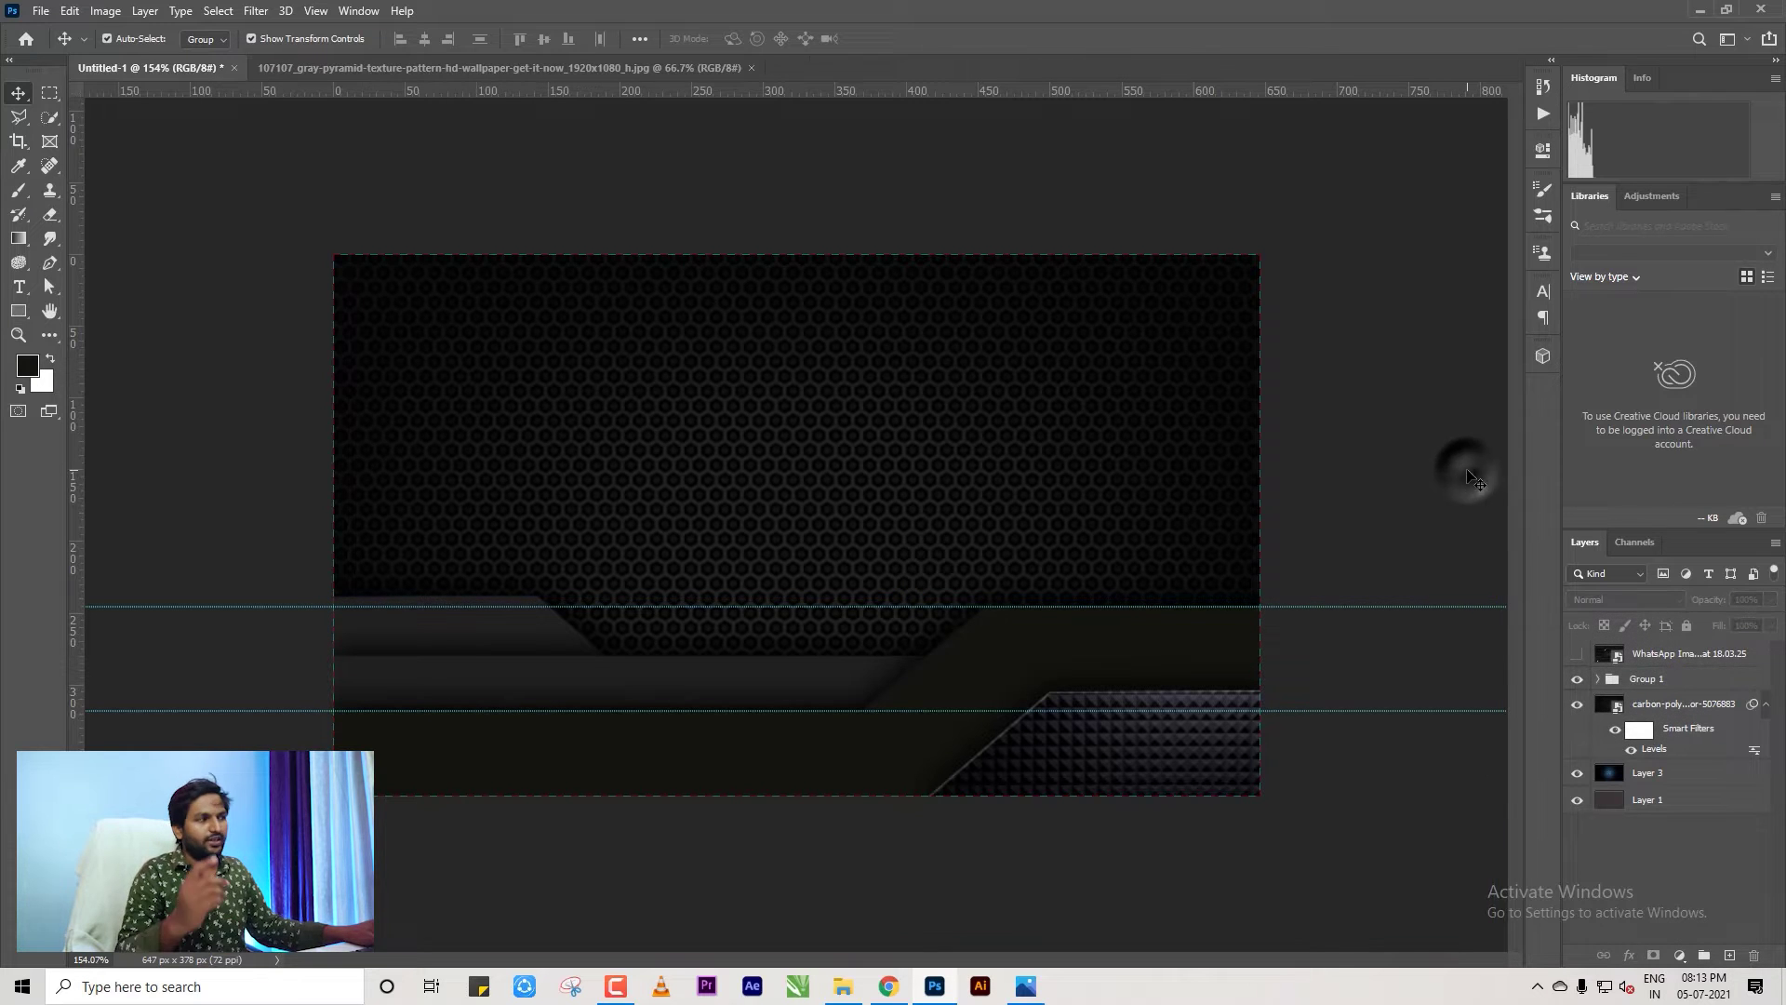
Show the reference design, frame its gold lines, and switch to the Pen tool in Shape mode.
click(1576, 653)
key(ctrl+0)
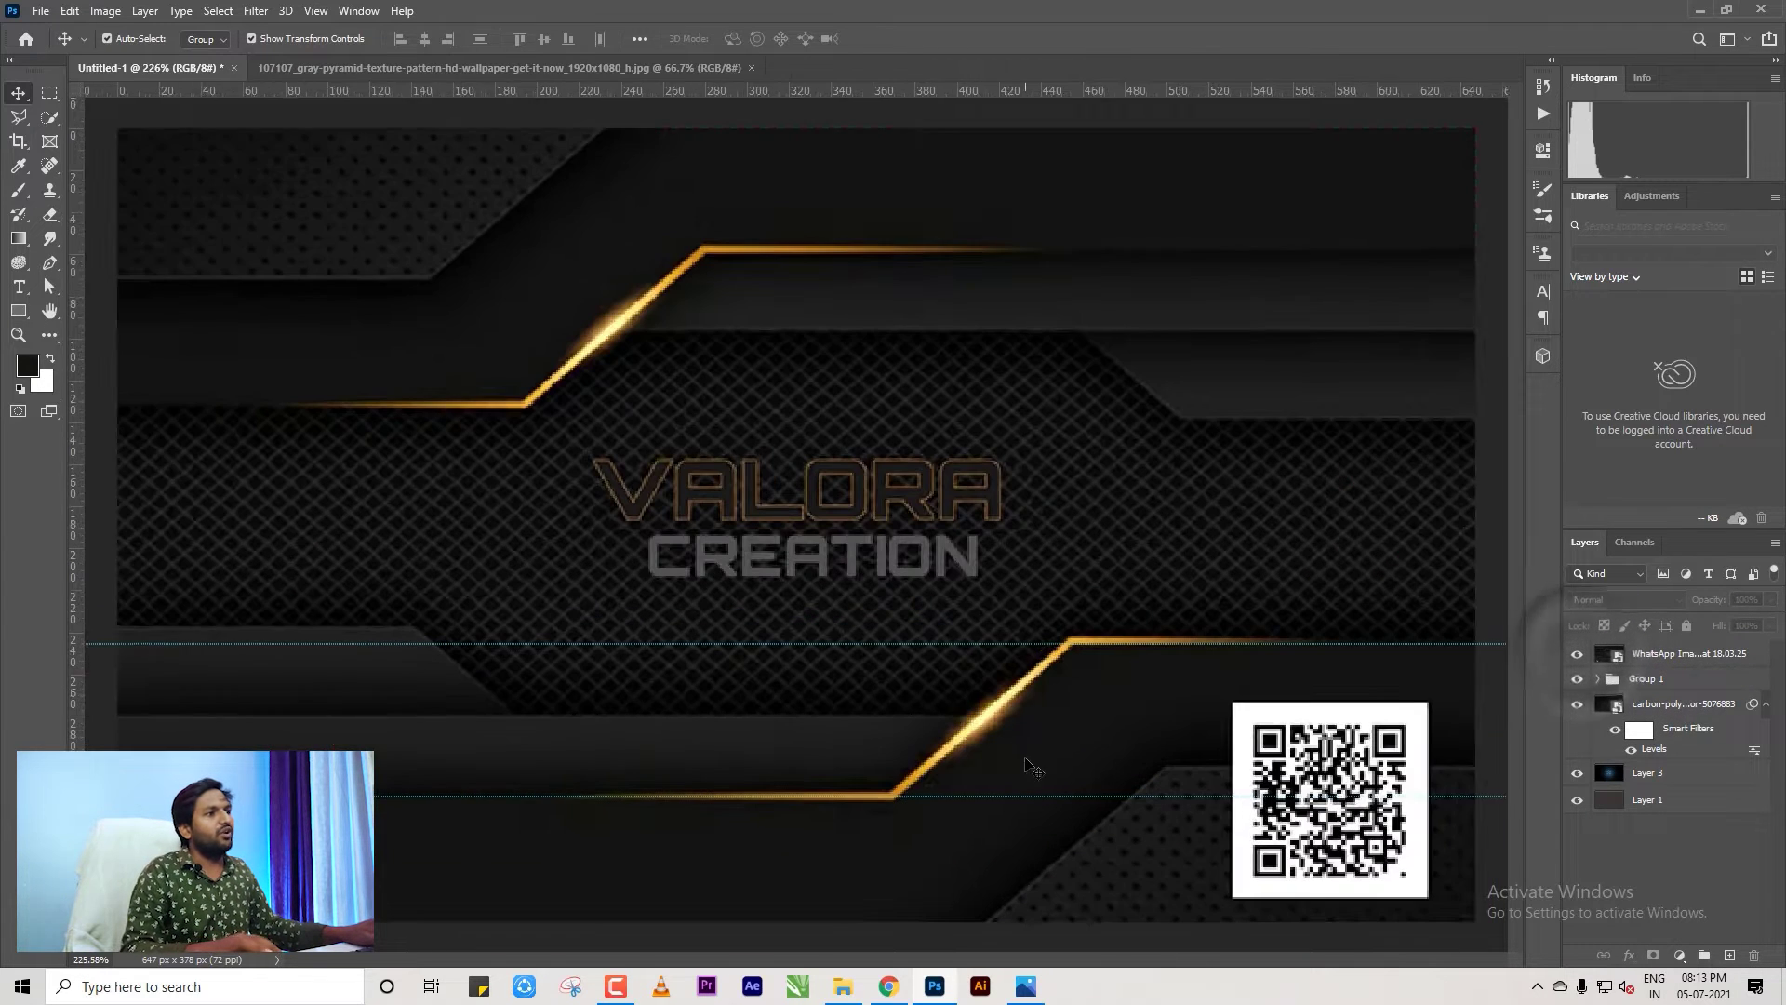
scroll(1033, 766, up, 1)
scroll(967, 735, down, 2)
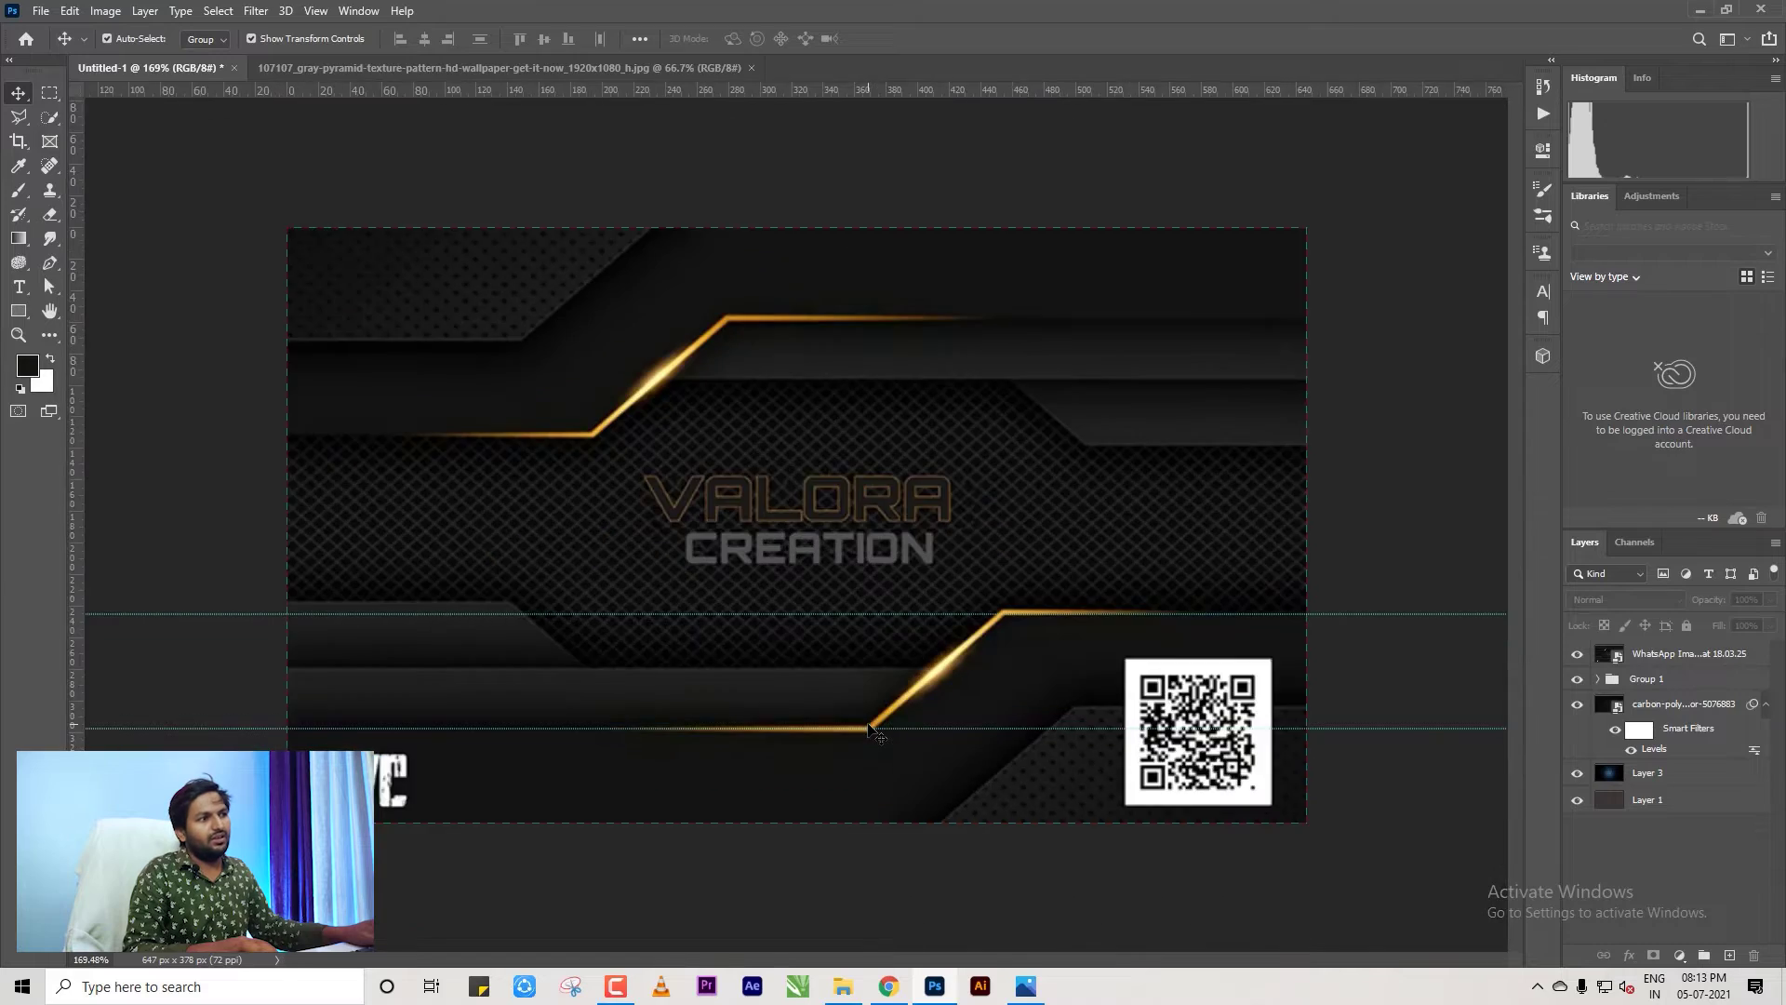
scroll(967, 734, up, 3)
drag(996, 738, 847, 665)
scroll(848, 665, down, 3)
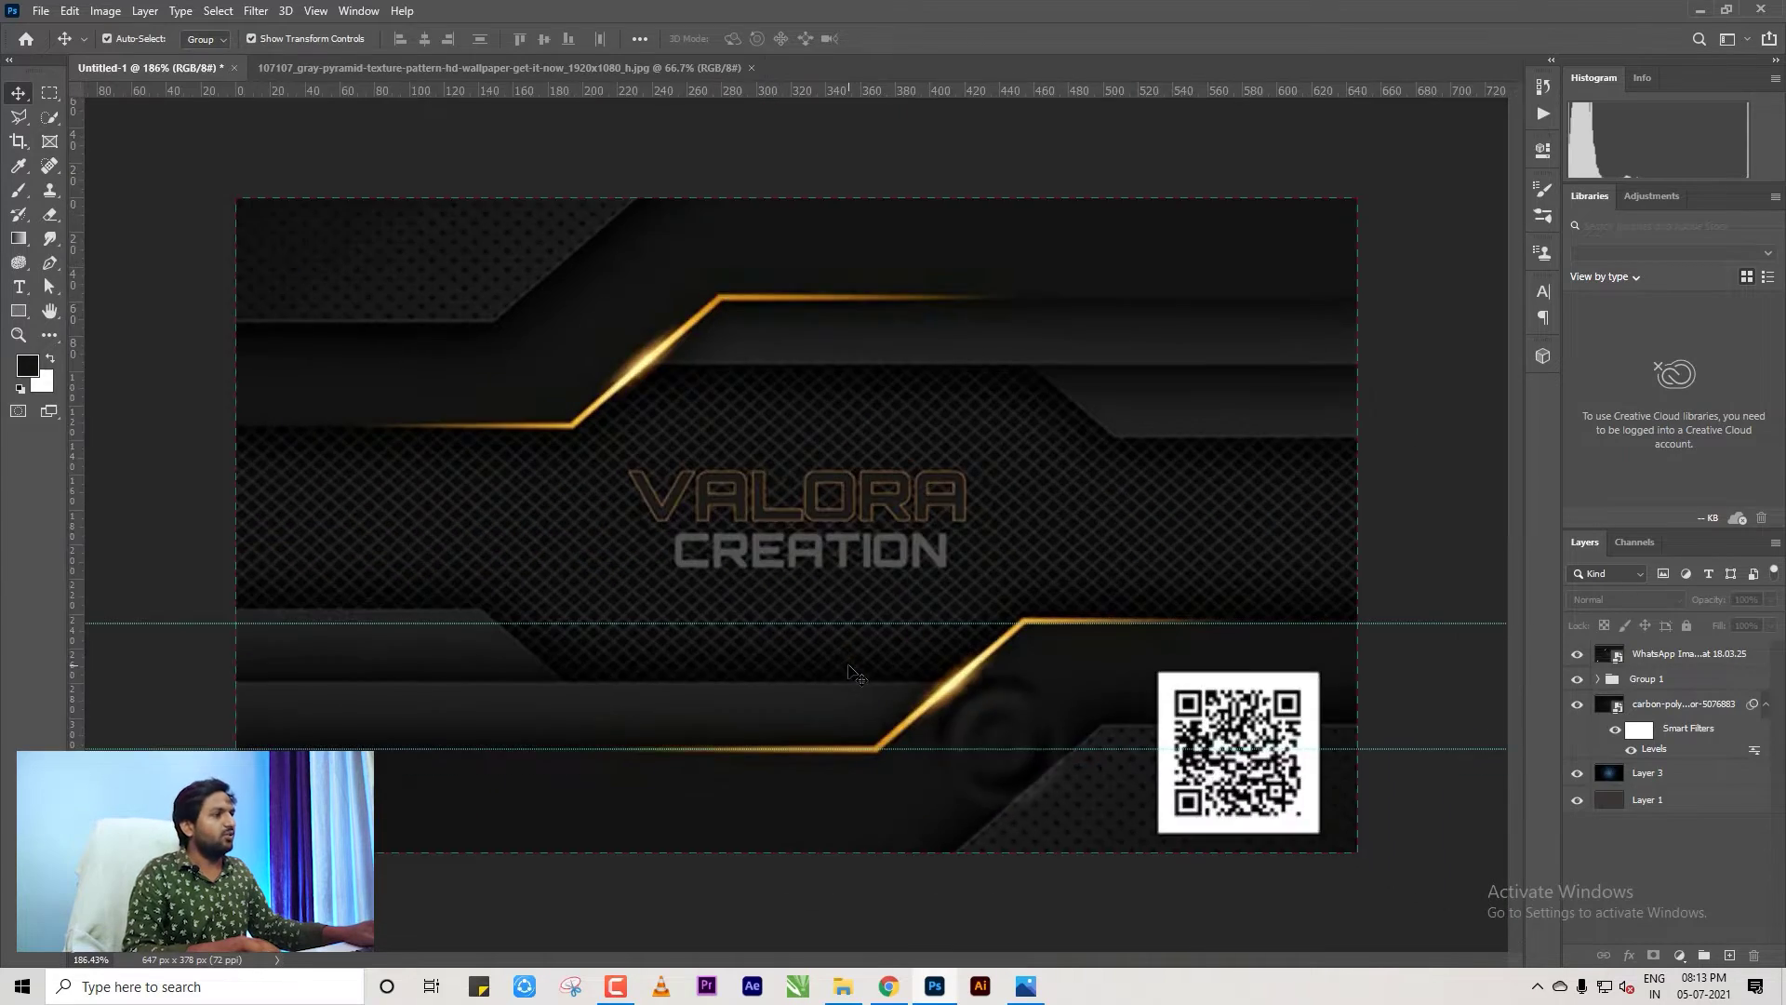
scroll(1047, 730, up, 3)
drag(1048, 730, 936, 587)
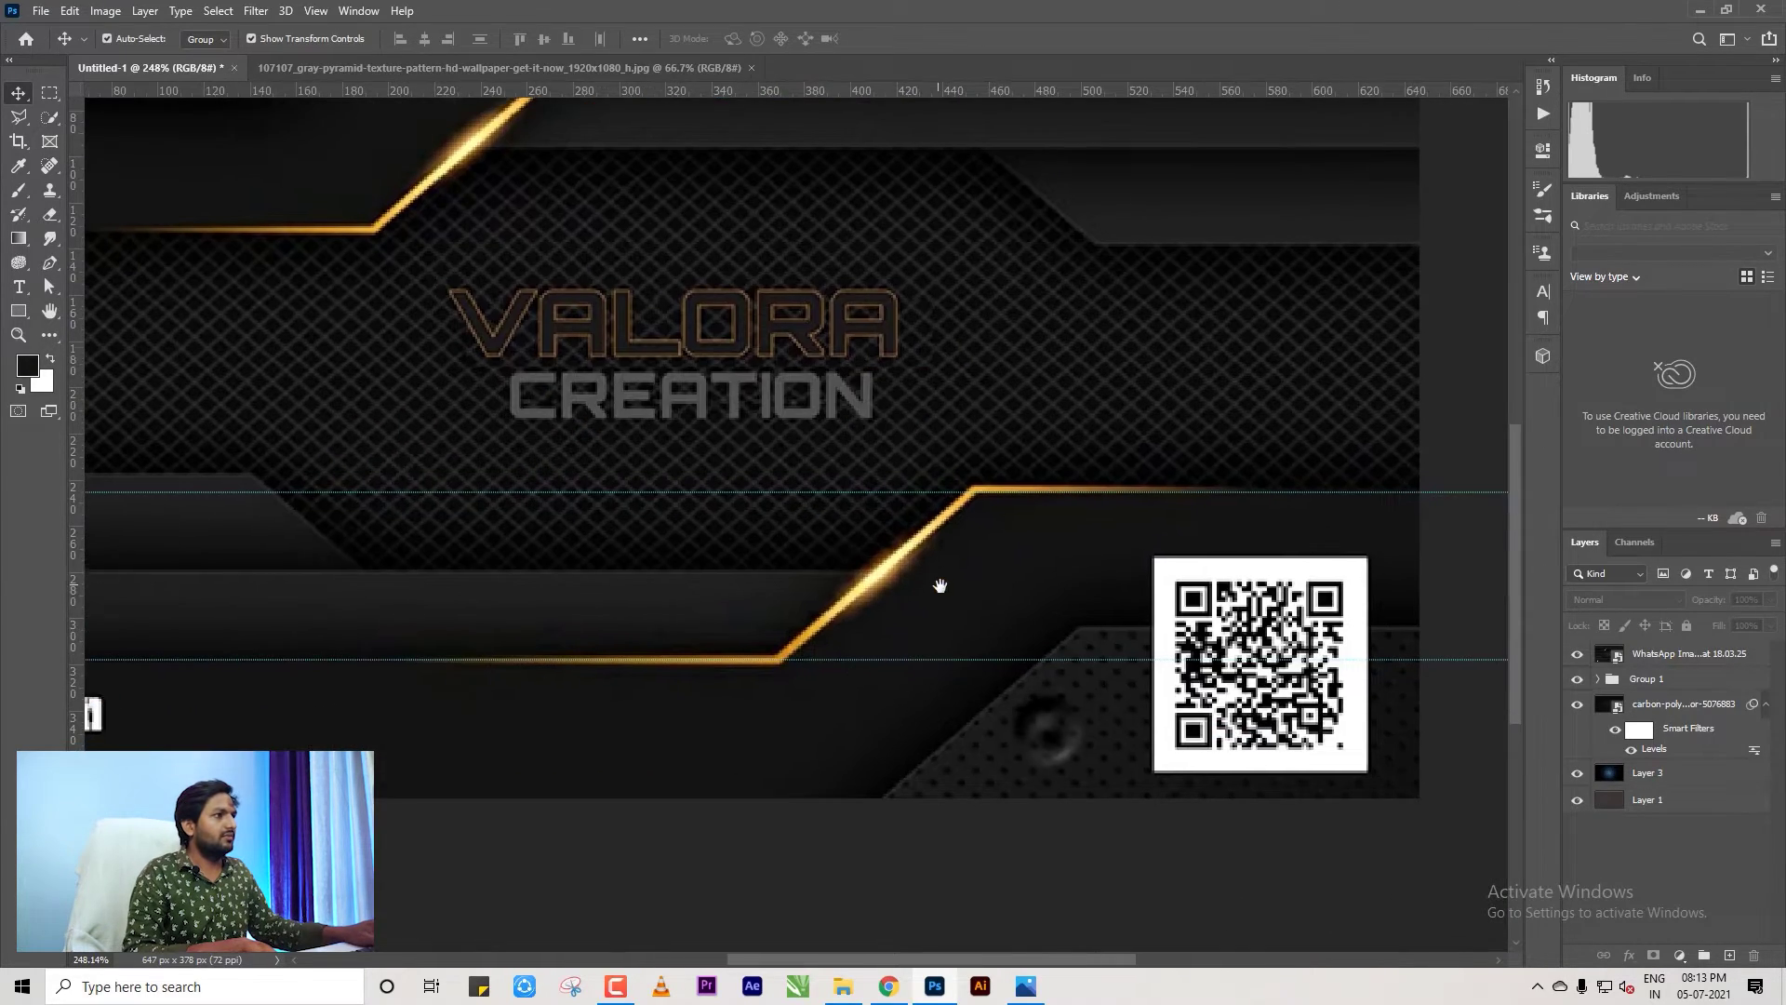
click(1098, 891)
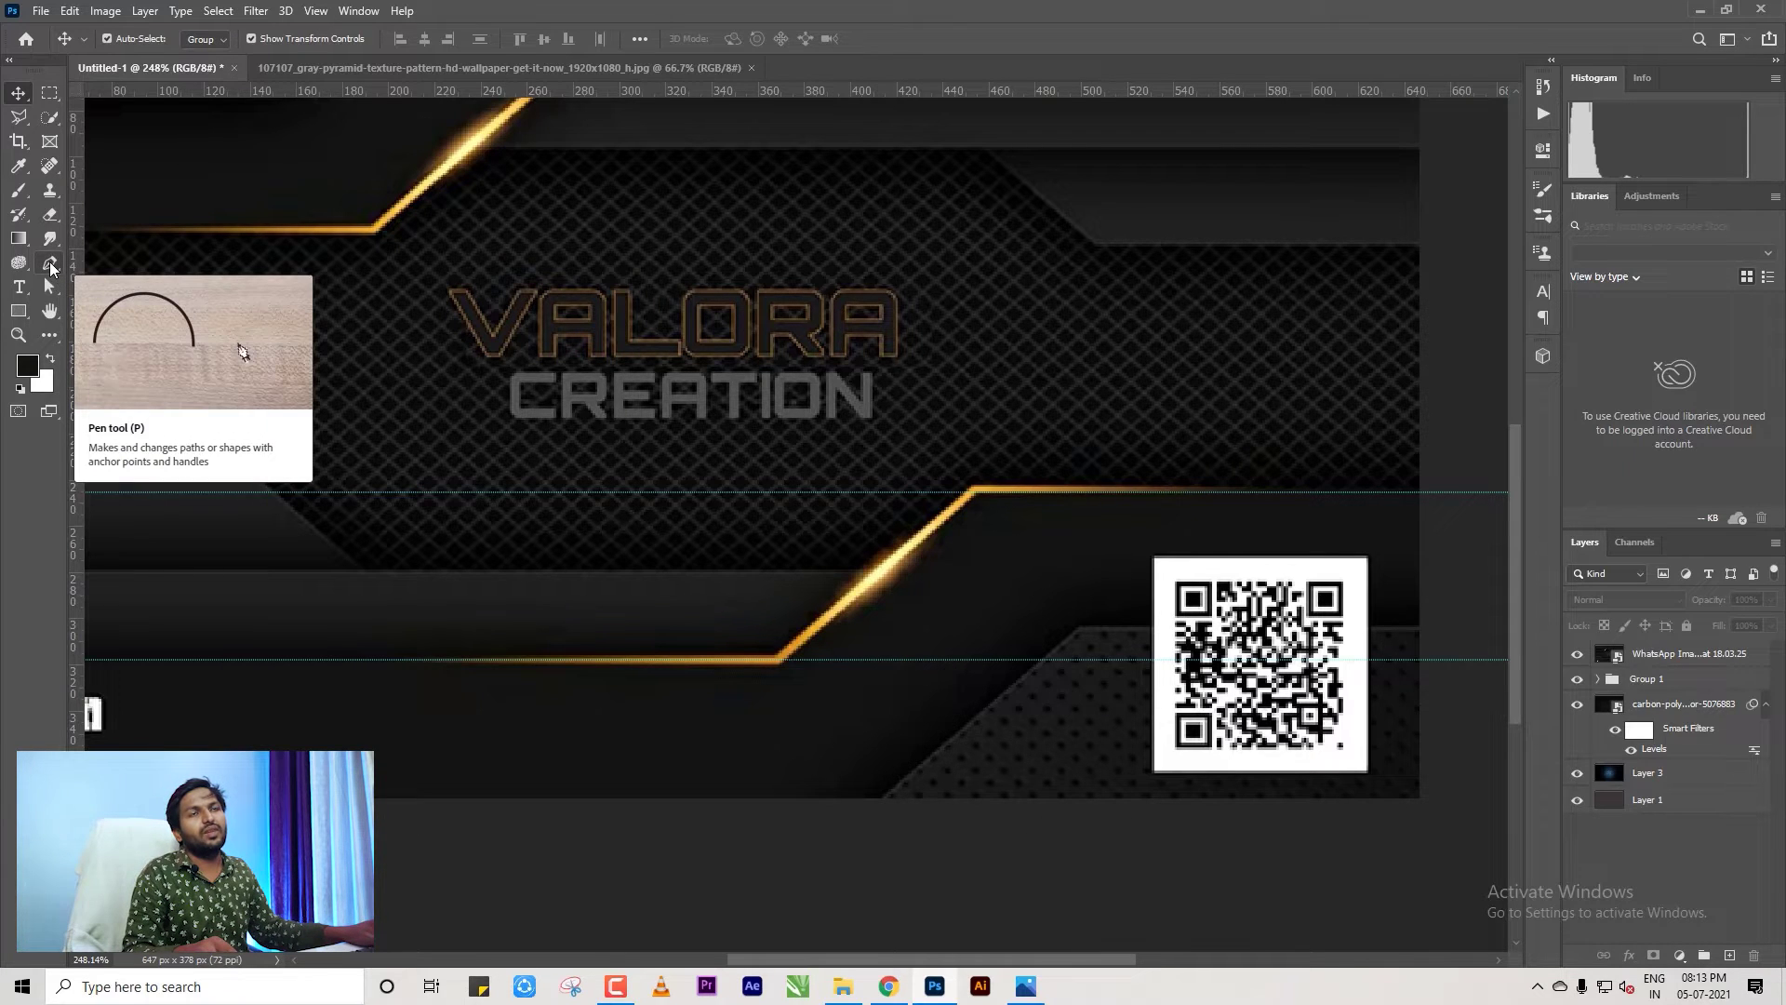
click(50, 265)
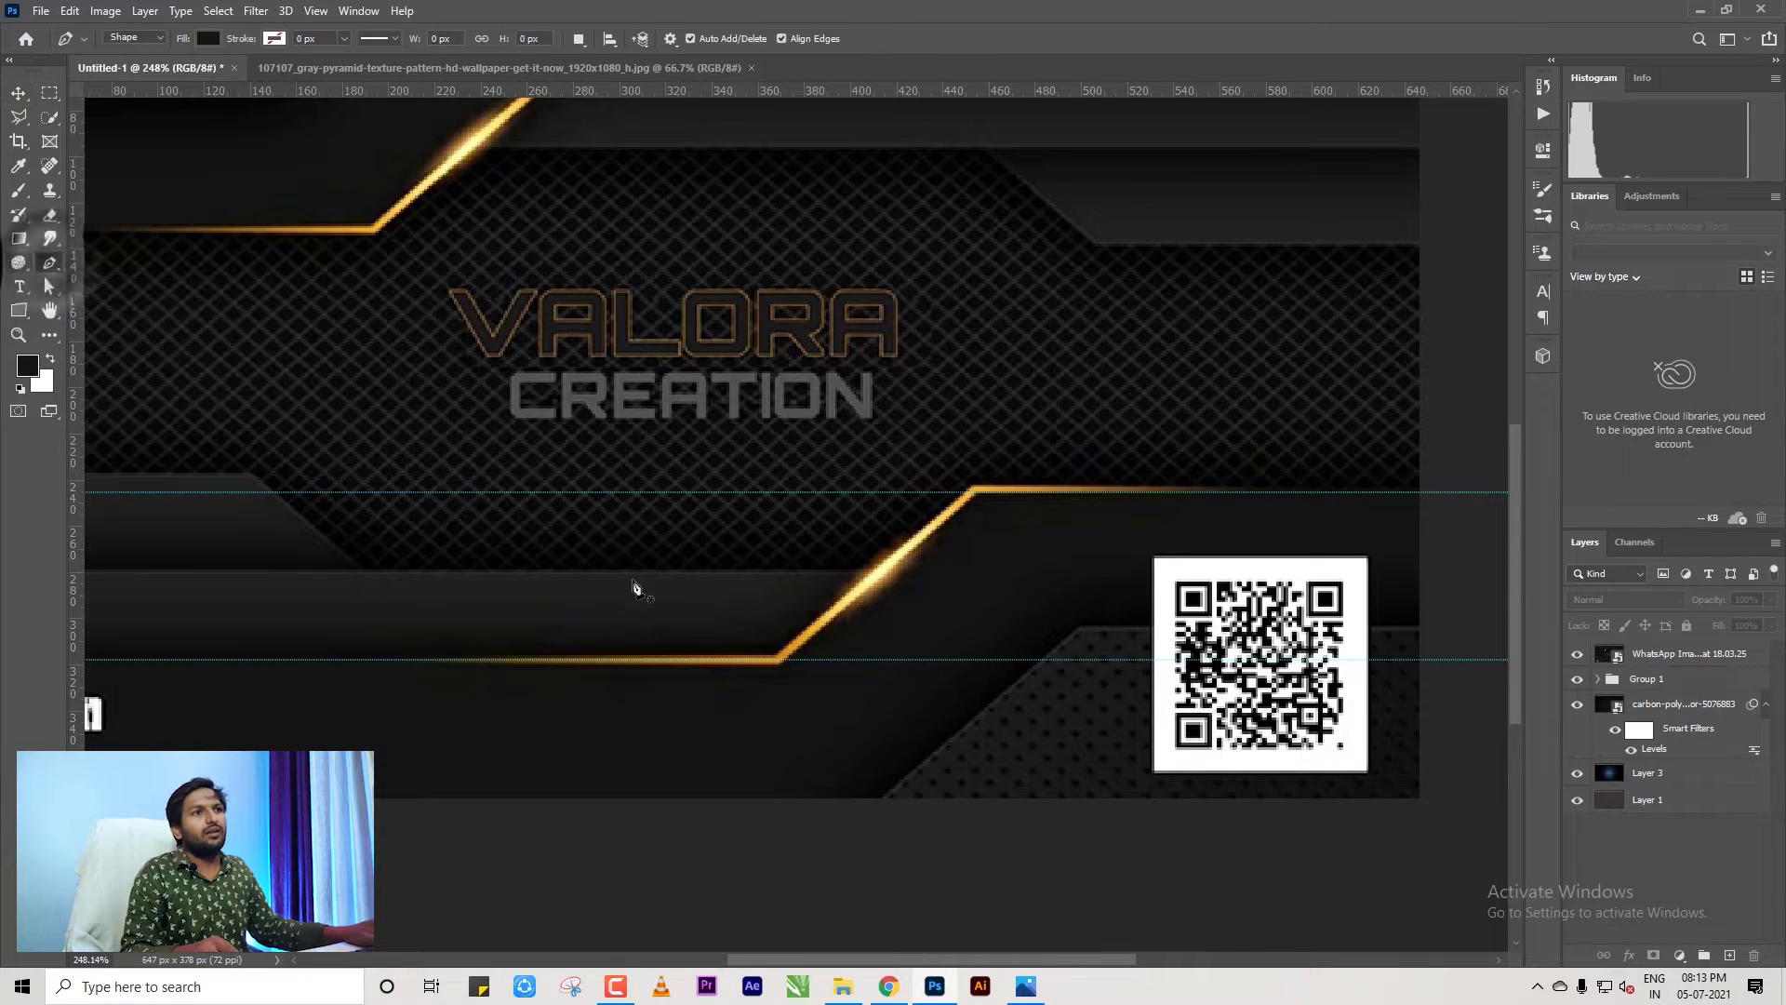
Trace the lower gold line's bends with Pen anchors, undoing one stray point.
scroll(619, 592, down, 2)
scroll(572, 802, up, 4)
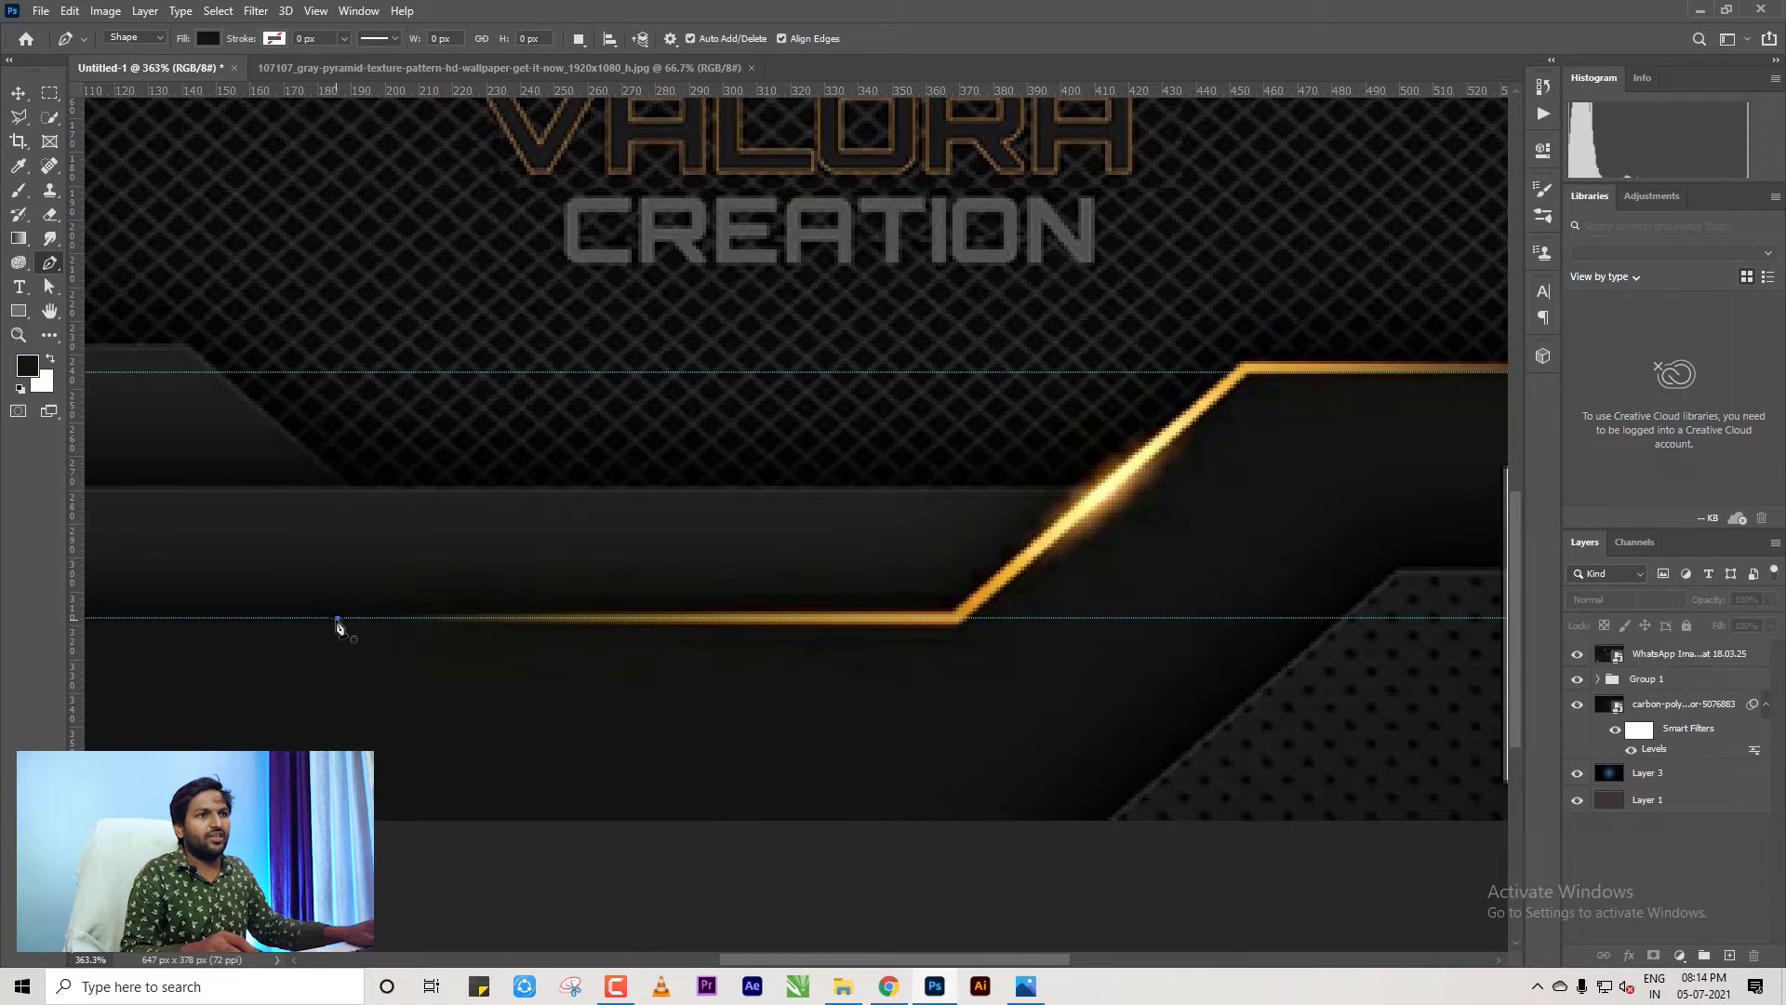
click(337, 619)
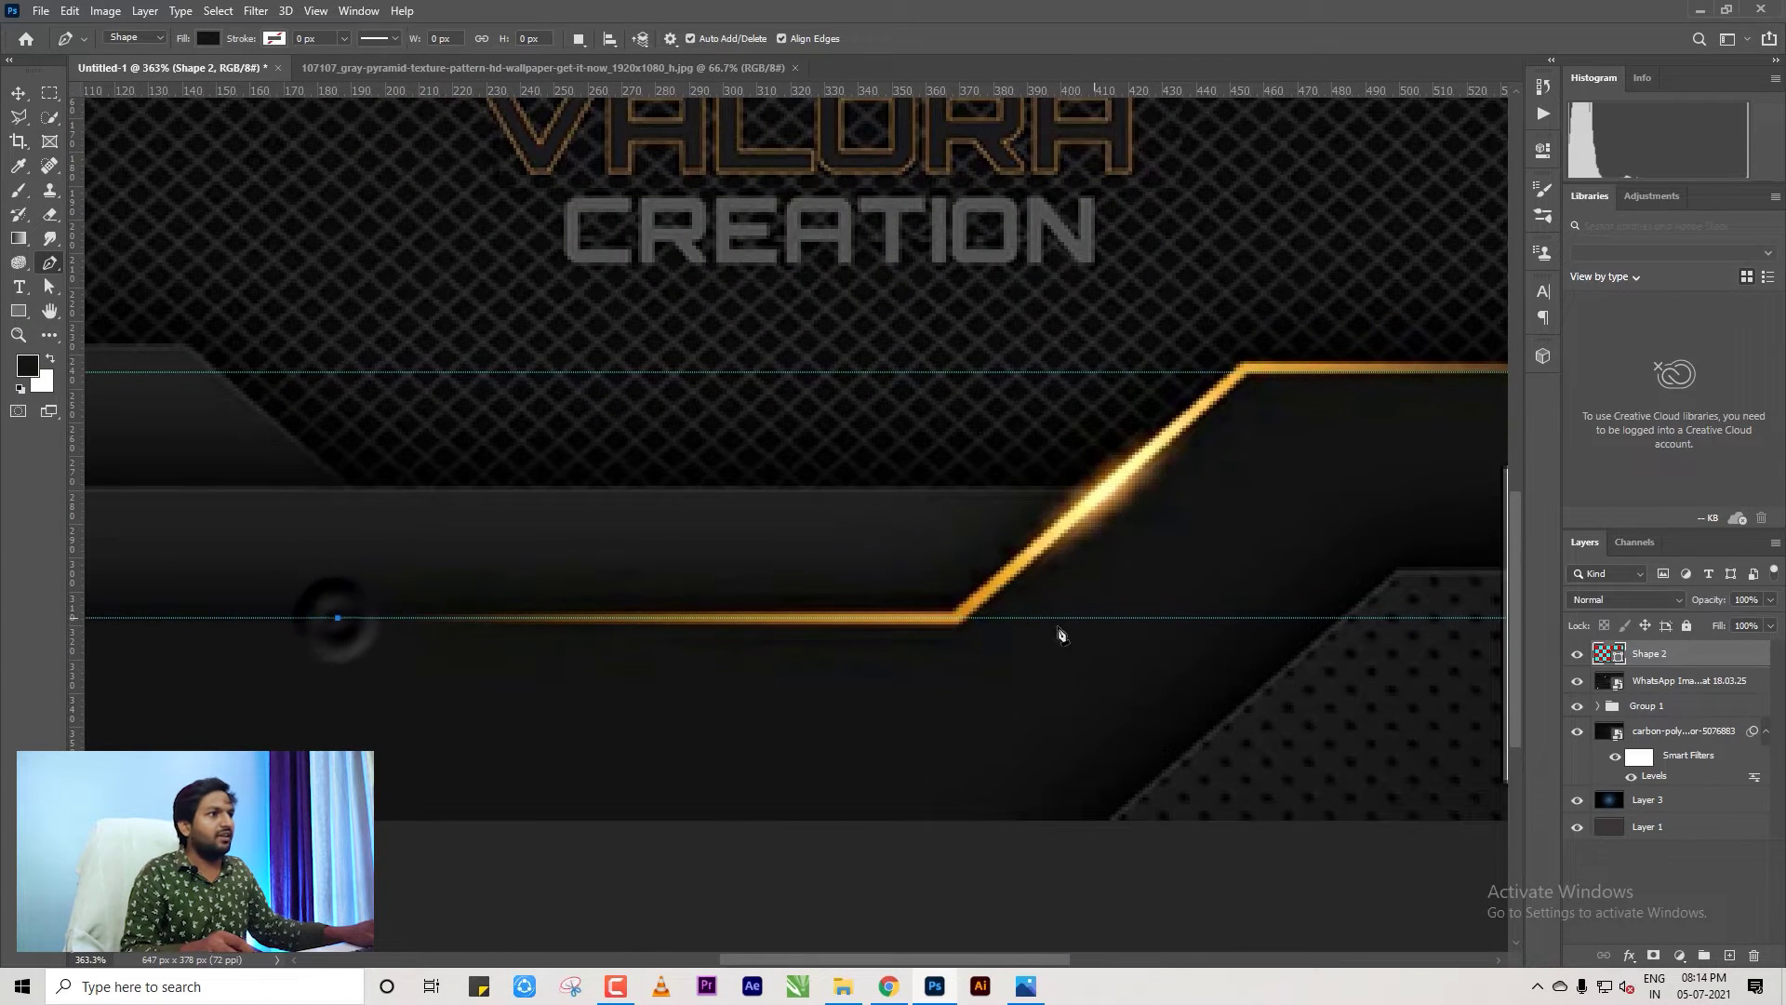
click(952, 621)
scroll(952, 621, up, 2)
key(ctrl+z)
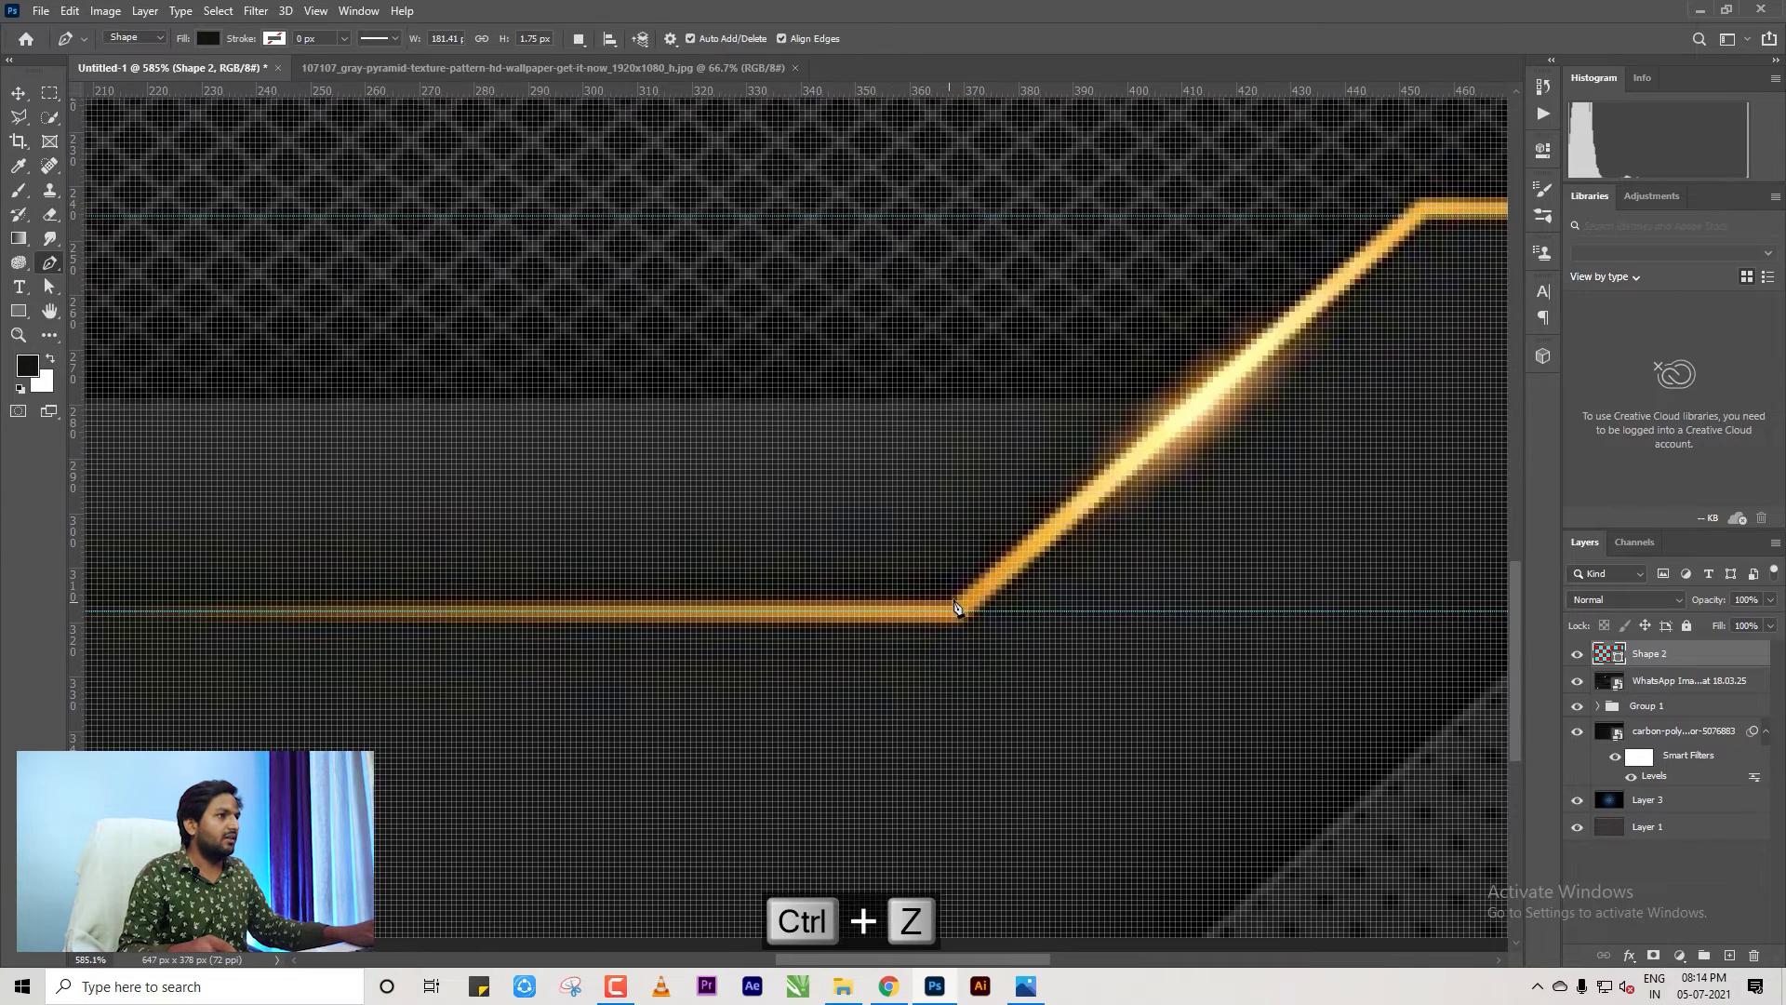
scroll(956, 605, down, 3)
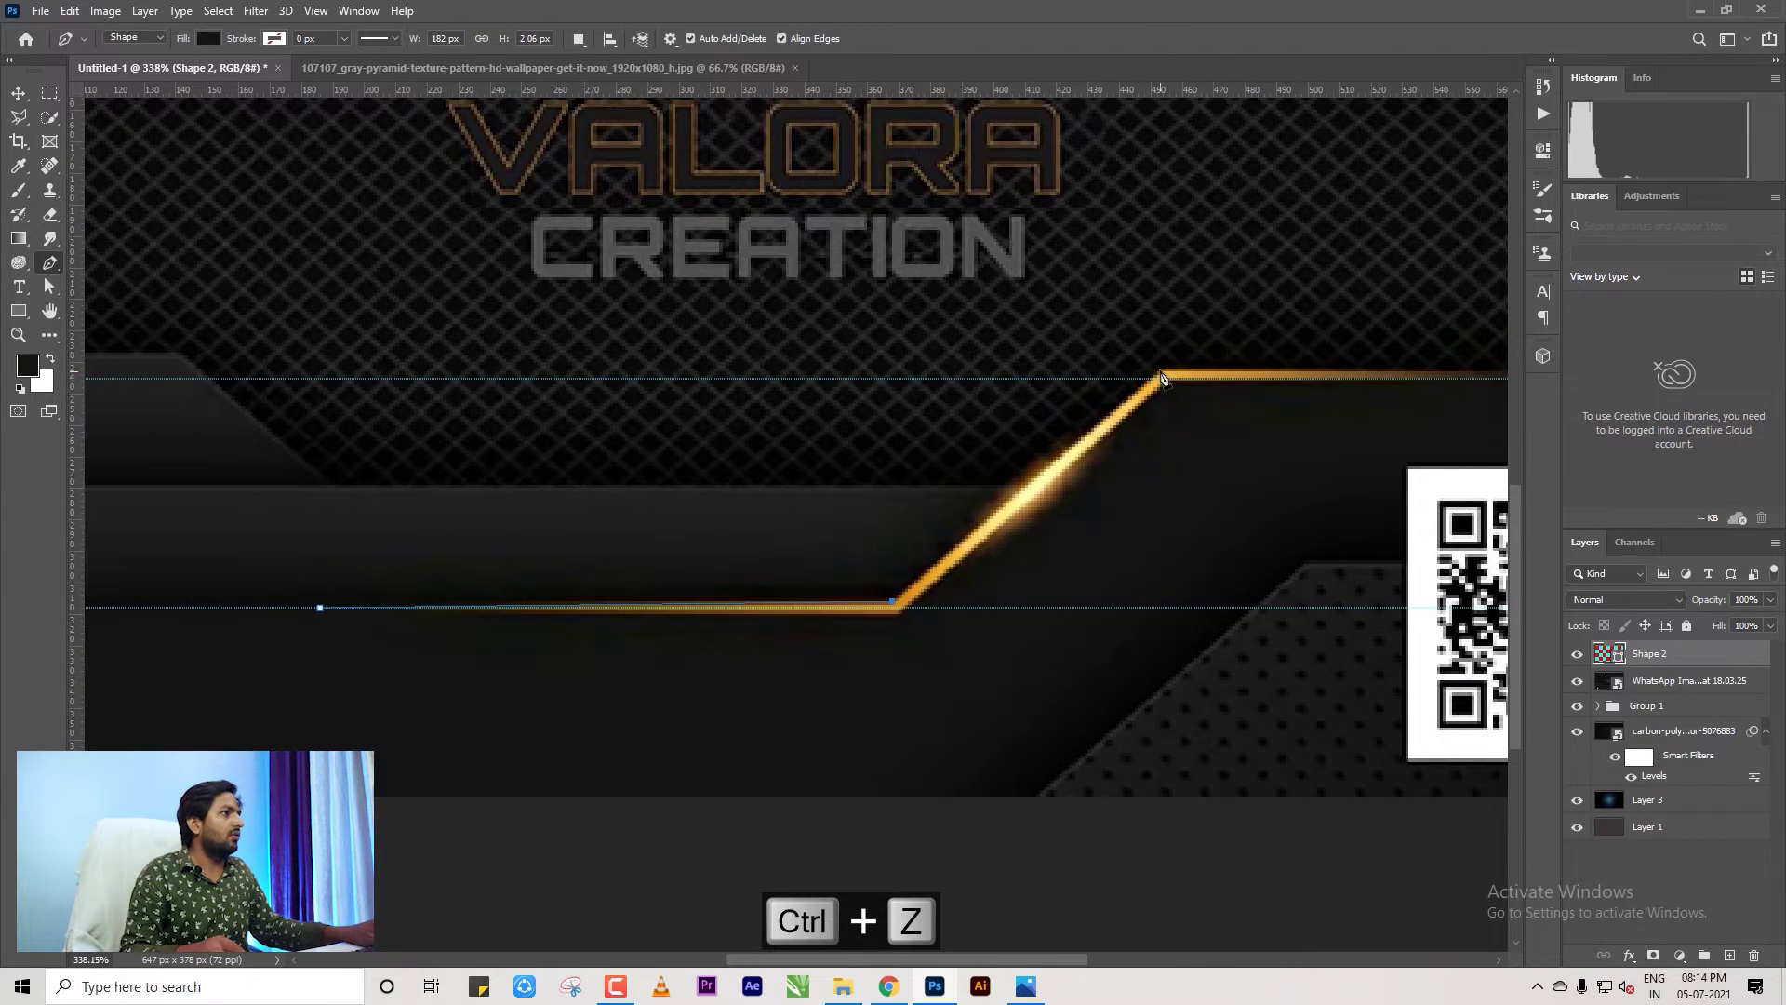
click(1161, 374)
scroll(1154, 447, right, 5)
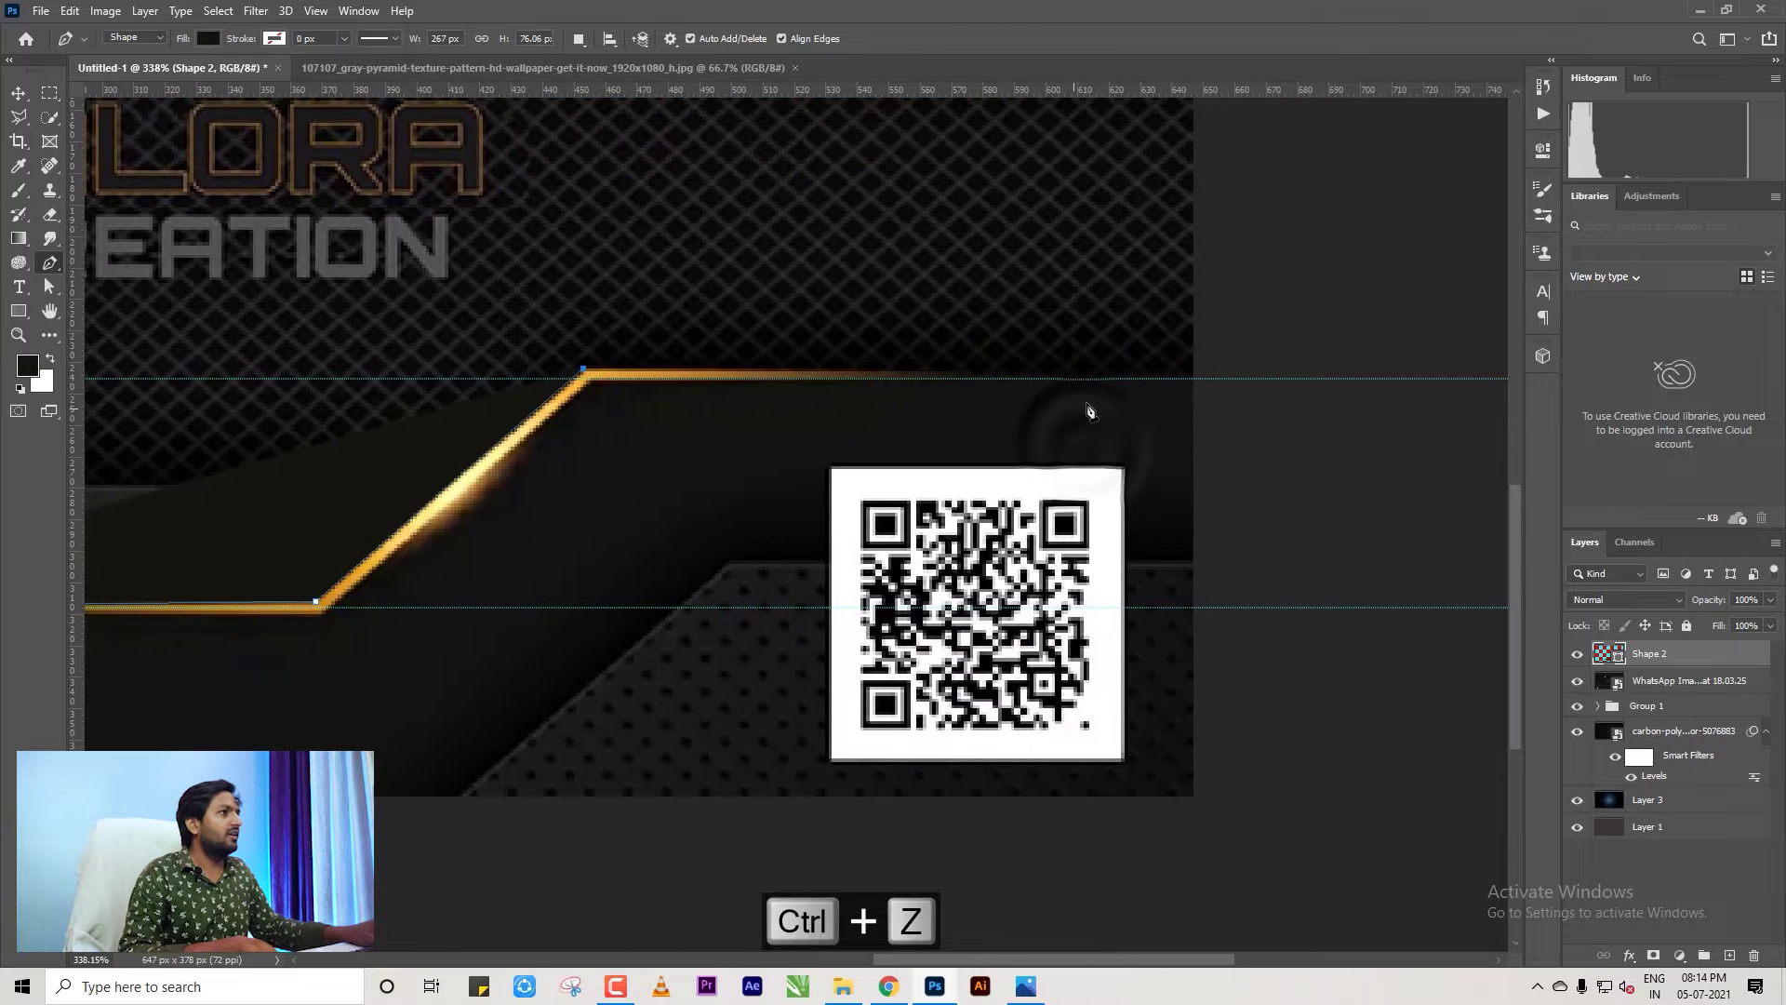
click(1096, 380)
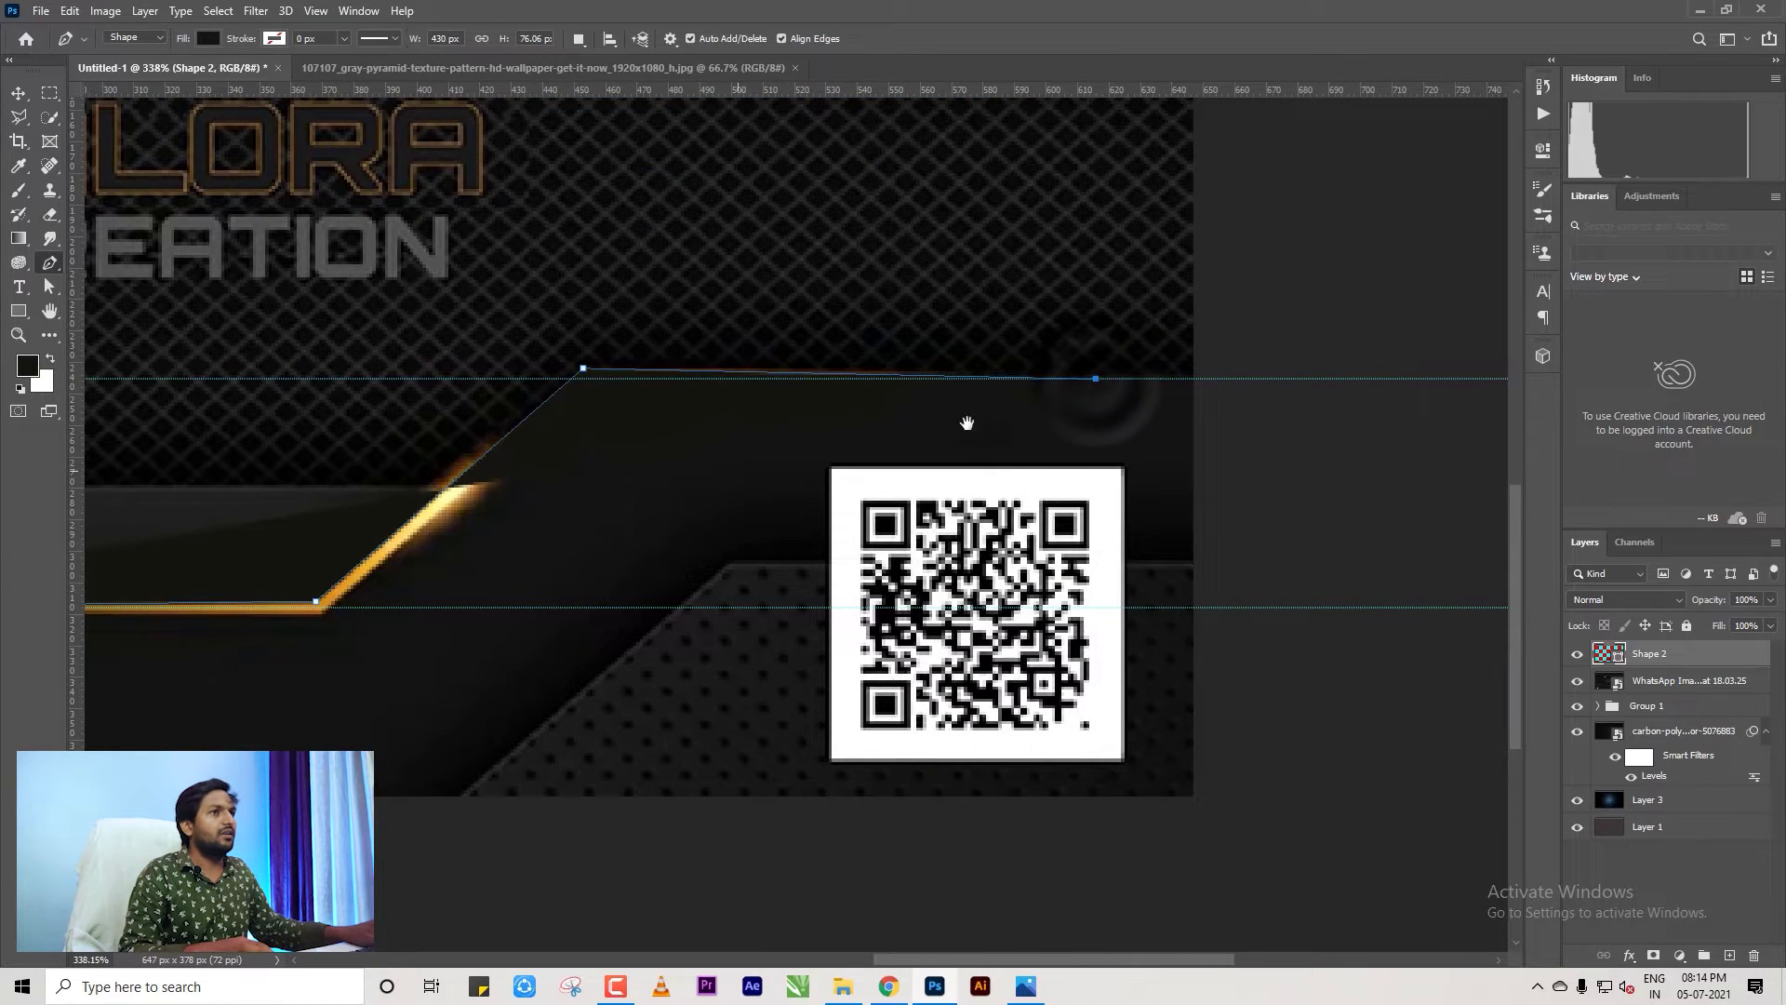
Finish the path below the lower bend, convert it to a selection, and add Layer 5.
scroll(969, 419, left, 3)
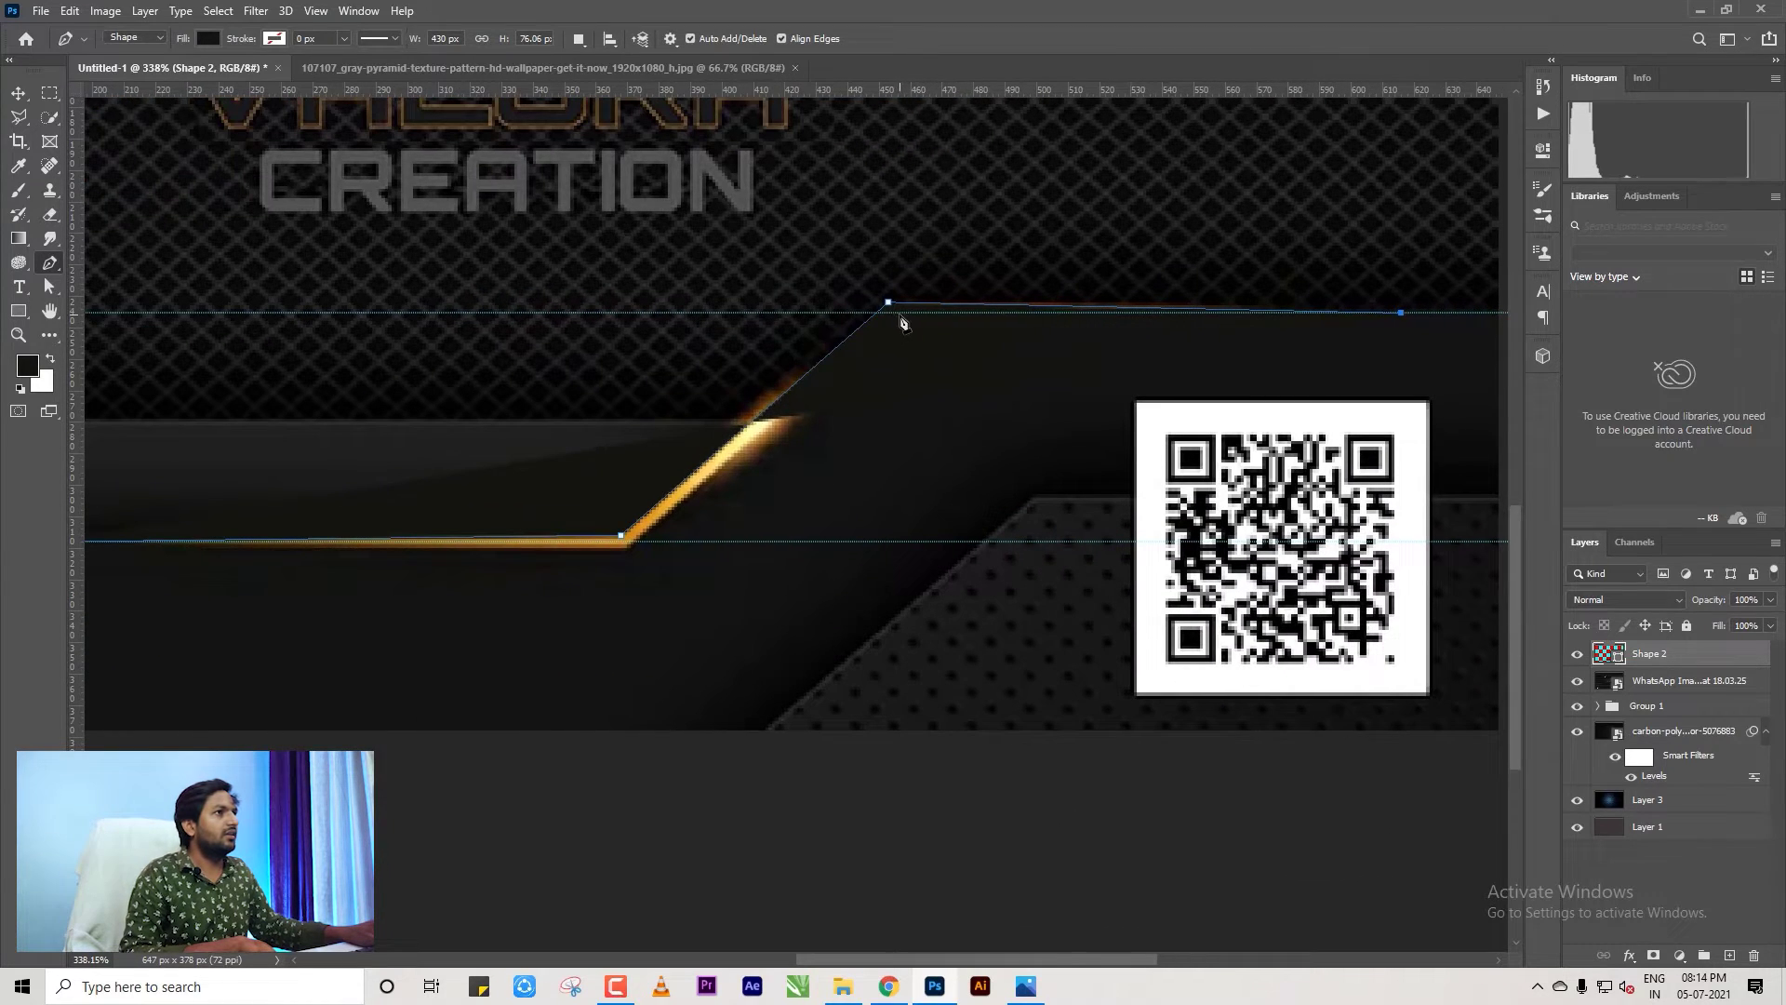
click(631, 552)
scroll(841, 539, left, 5)
scroll(502, 493, down, 1)
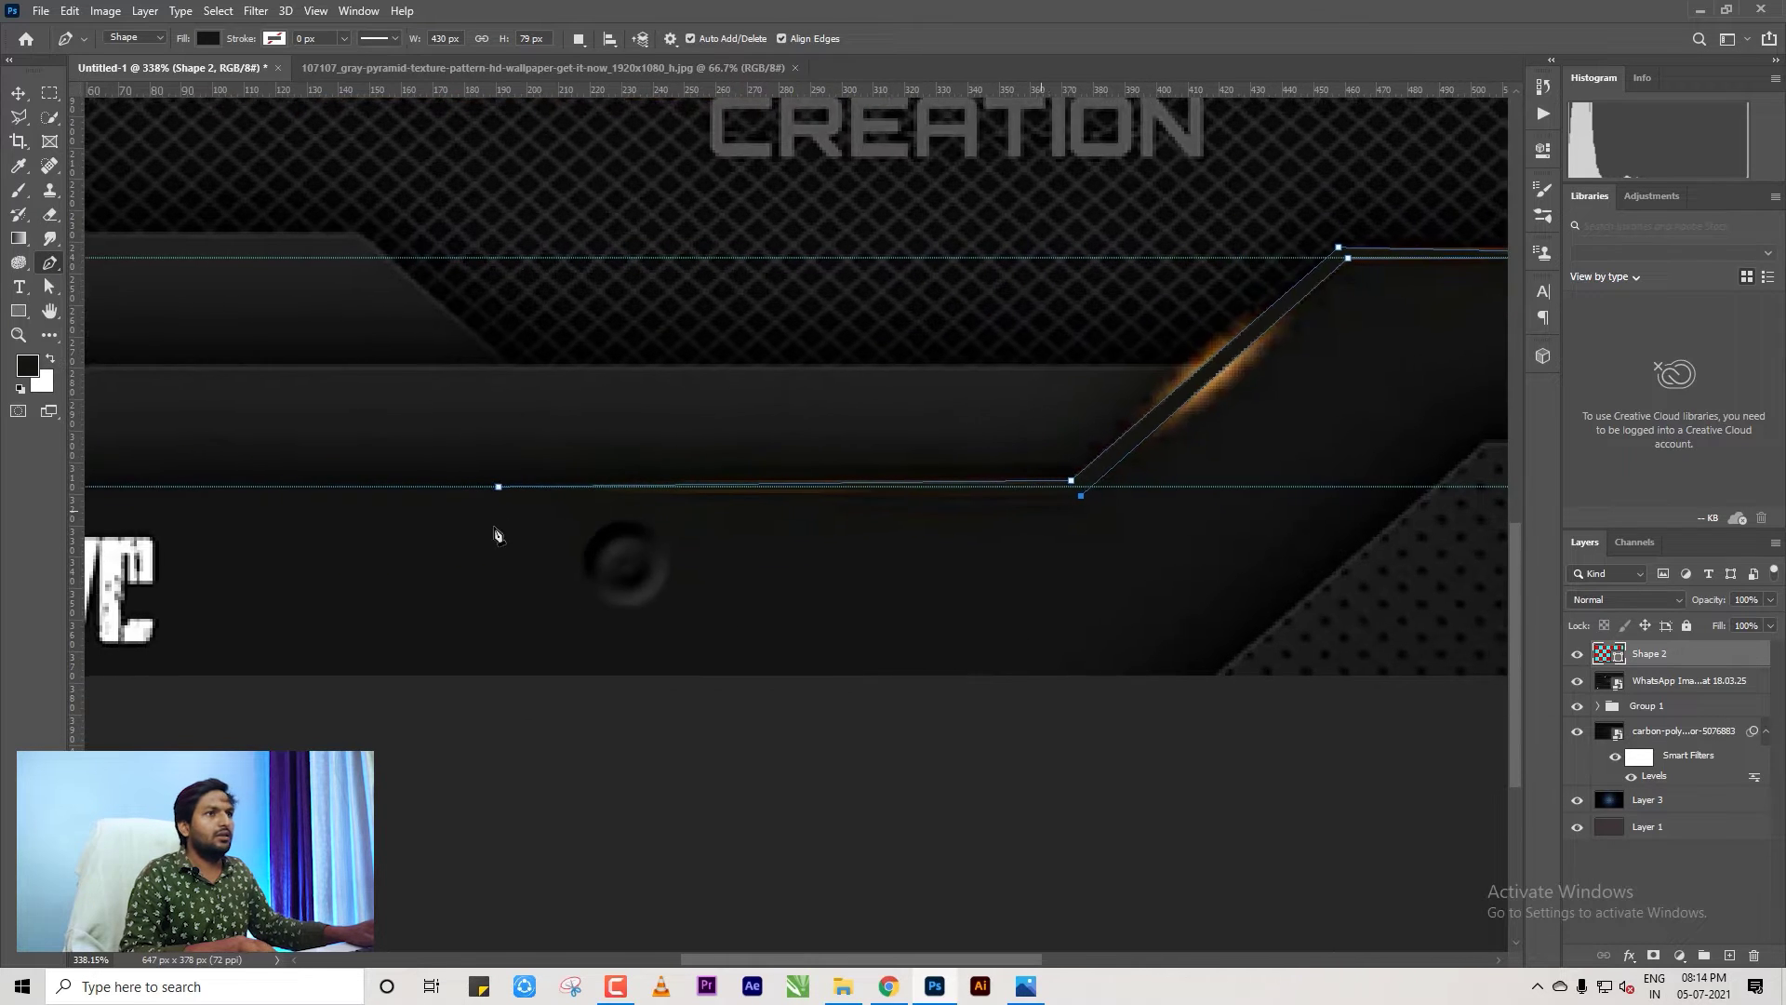
scroll(502, 493, down, 4)
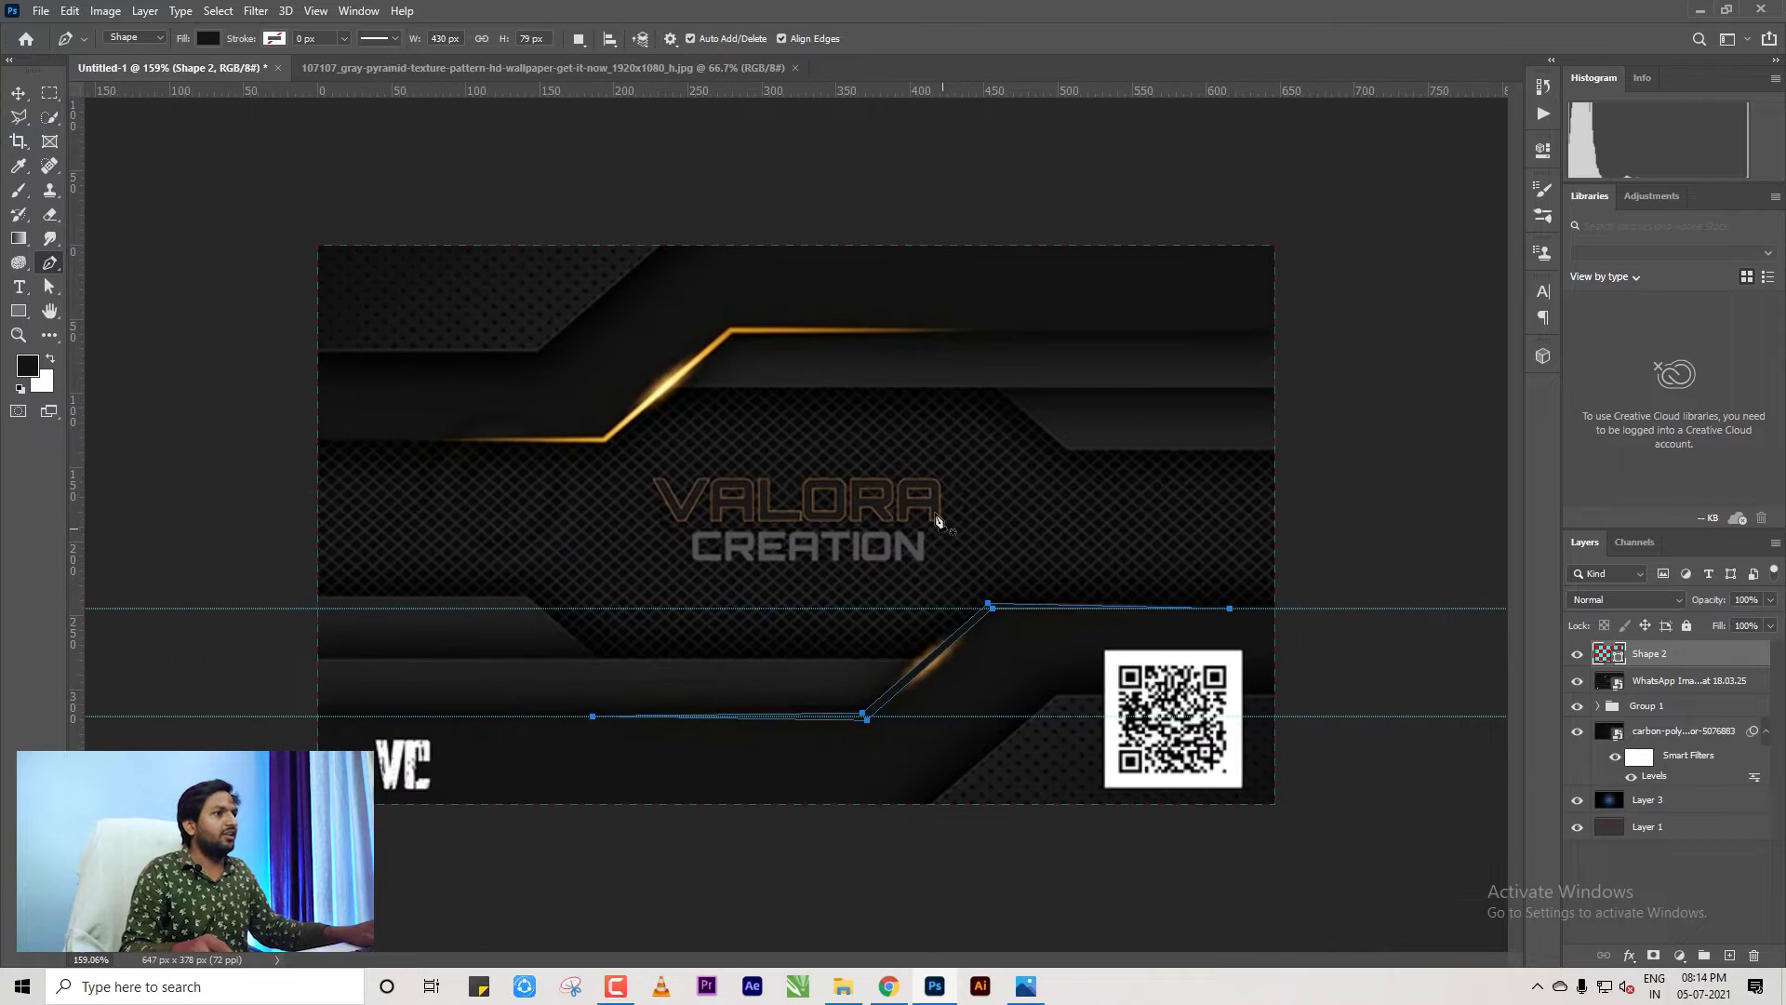
key(ctrl+Return)
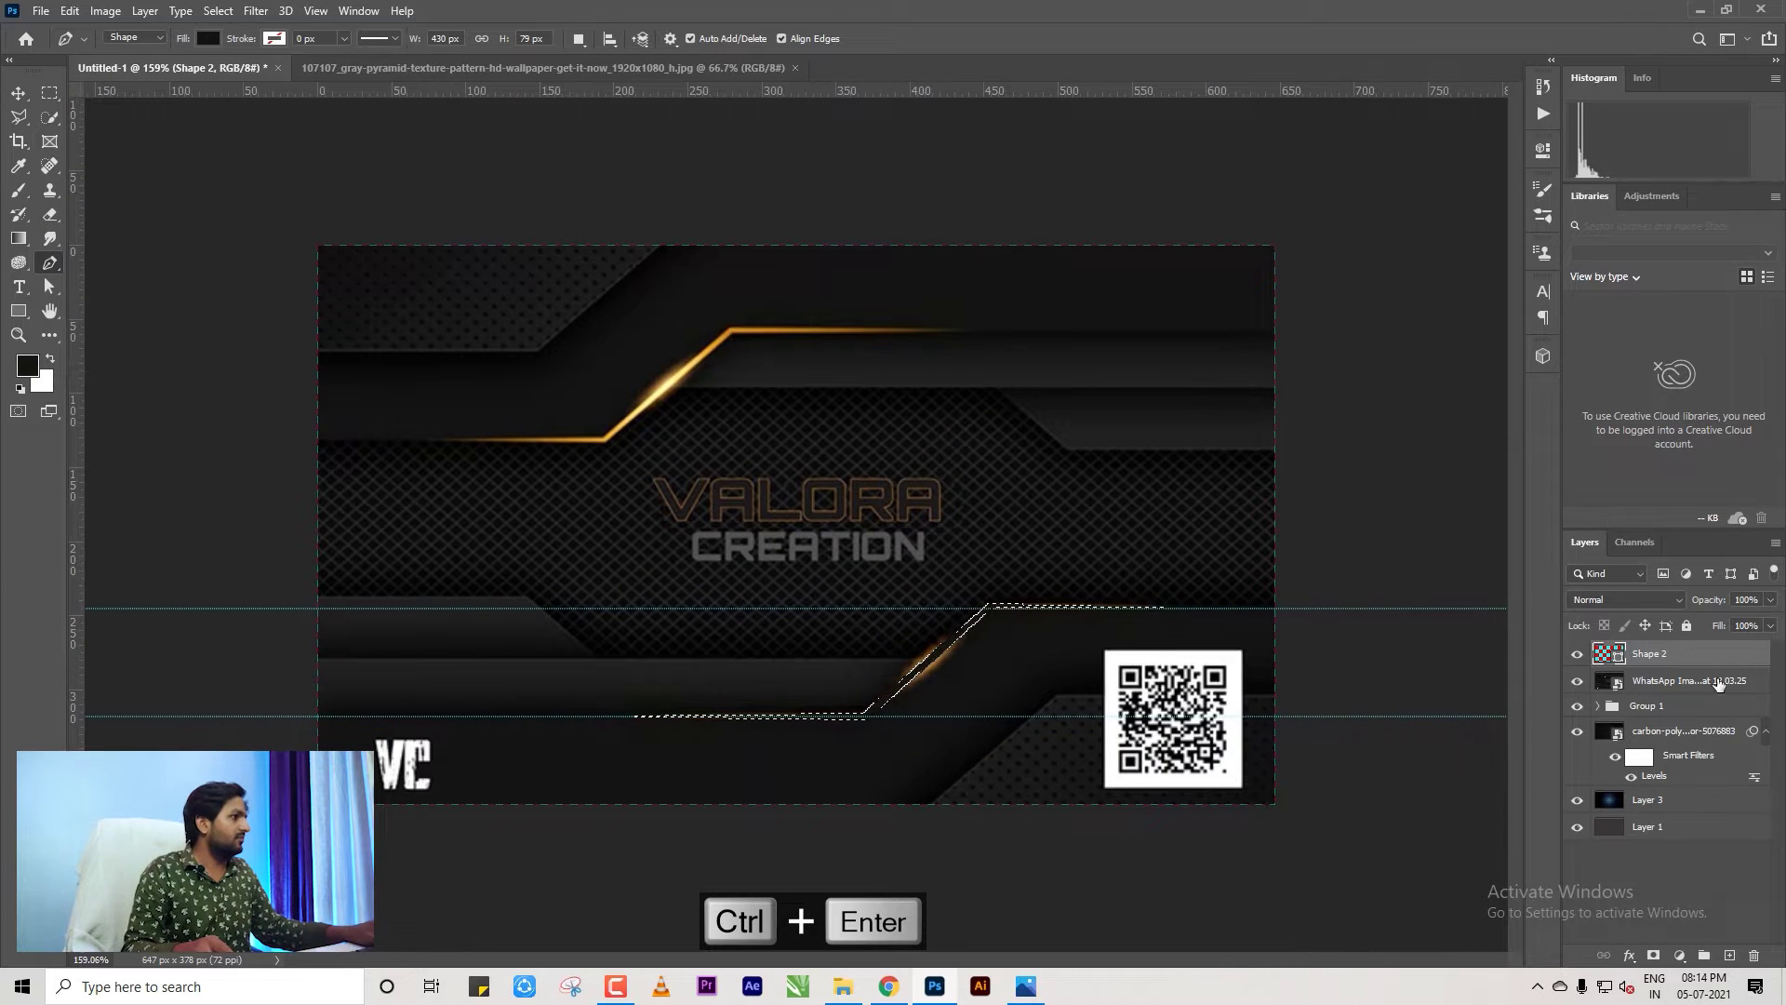
click(1729, 956)
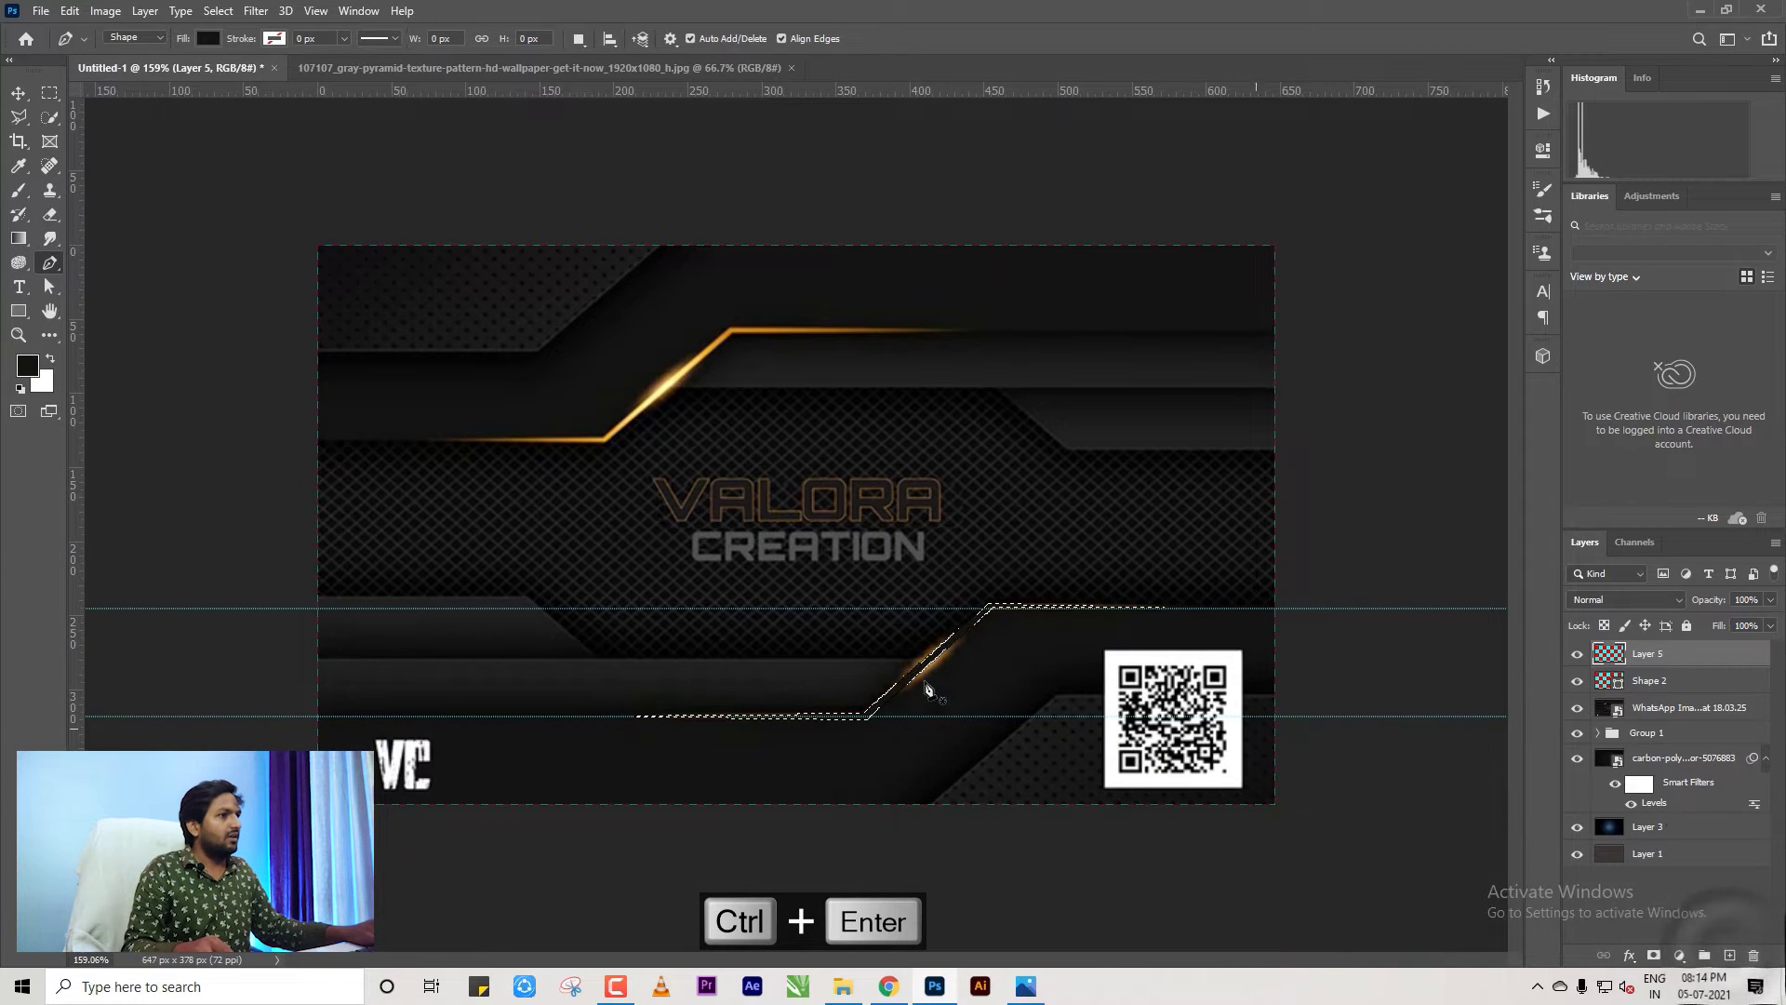
Fill the lower line selection on Layer 5 with the light yellow sampled from the glowing gold line.
scroll(962, 707, up, 2)
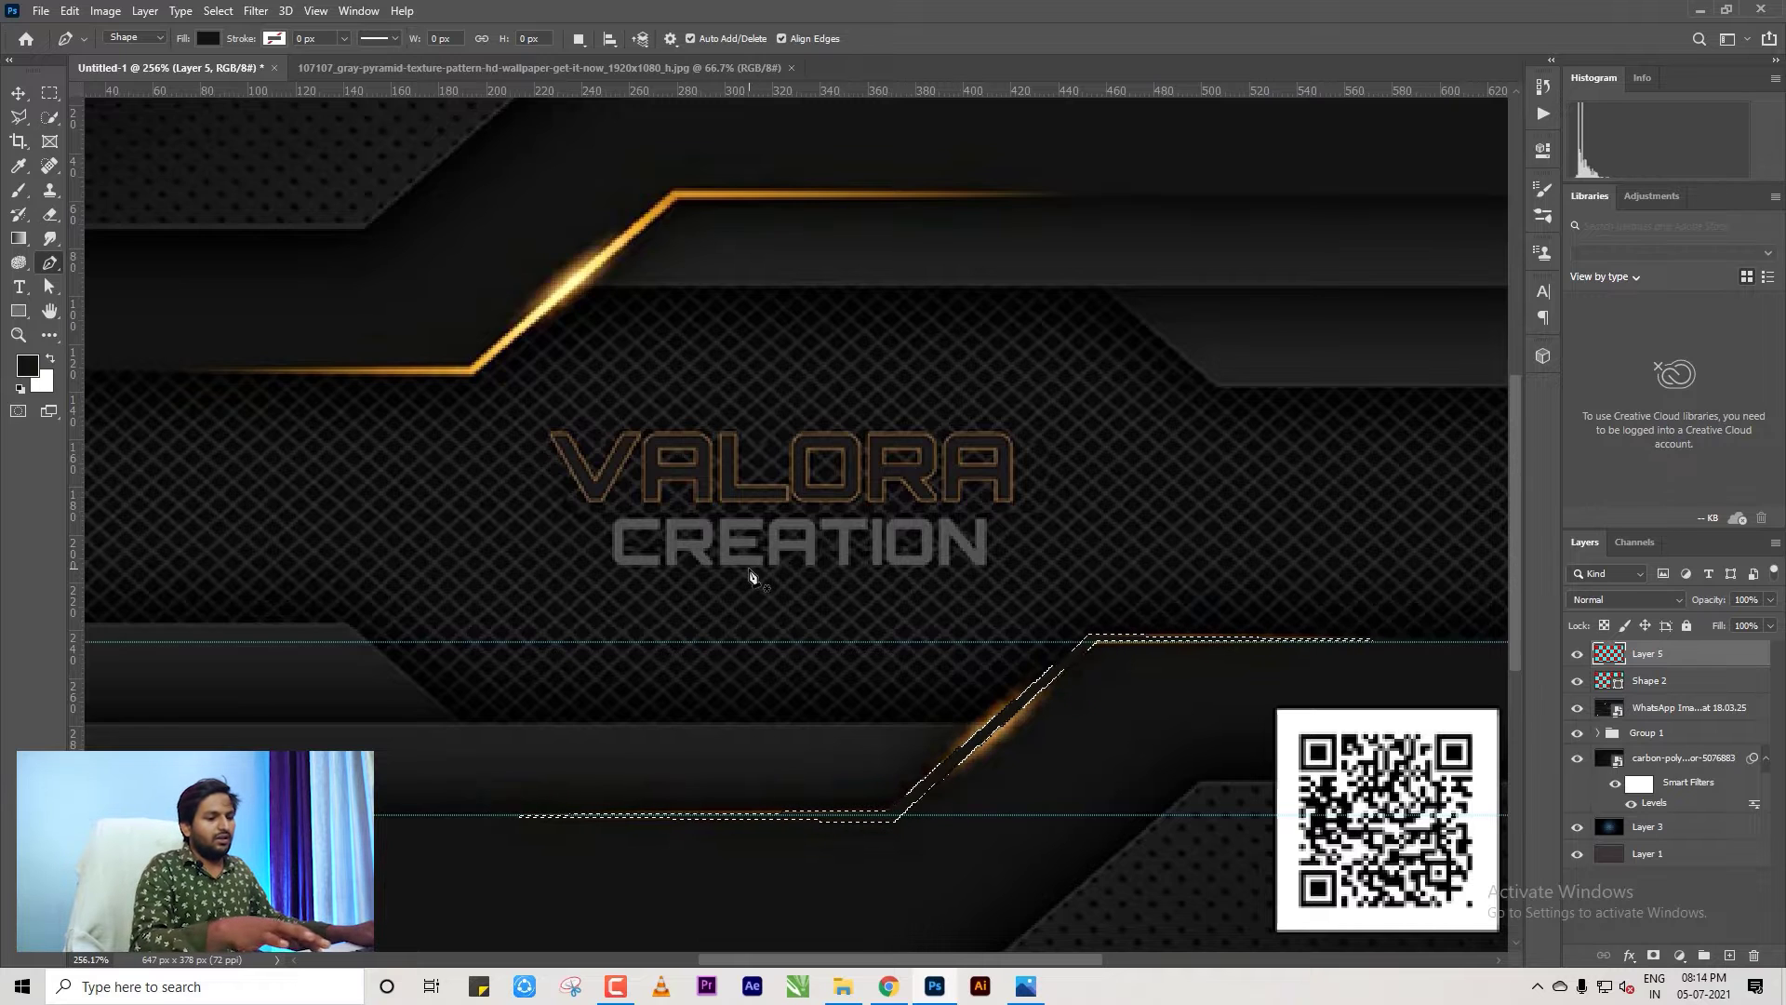
key(i)
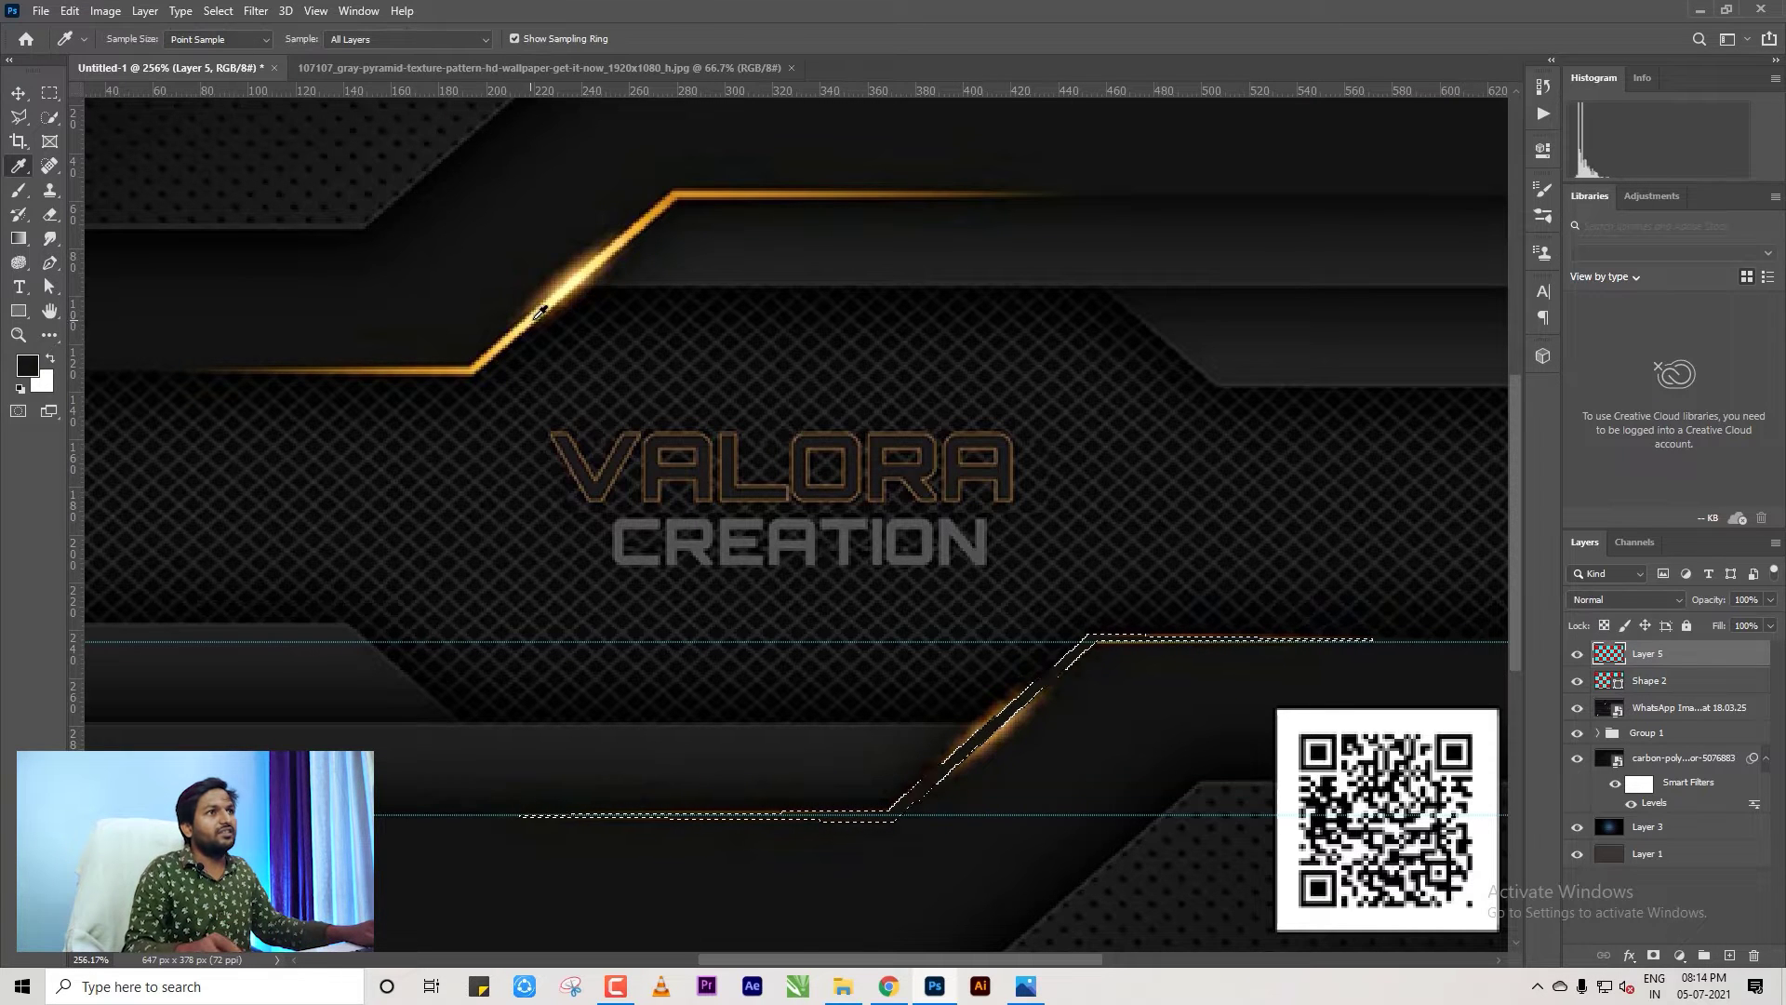
click(532, 320)
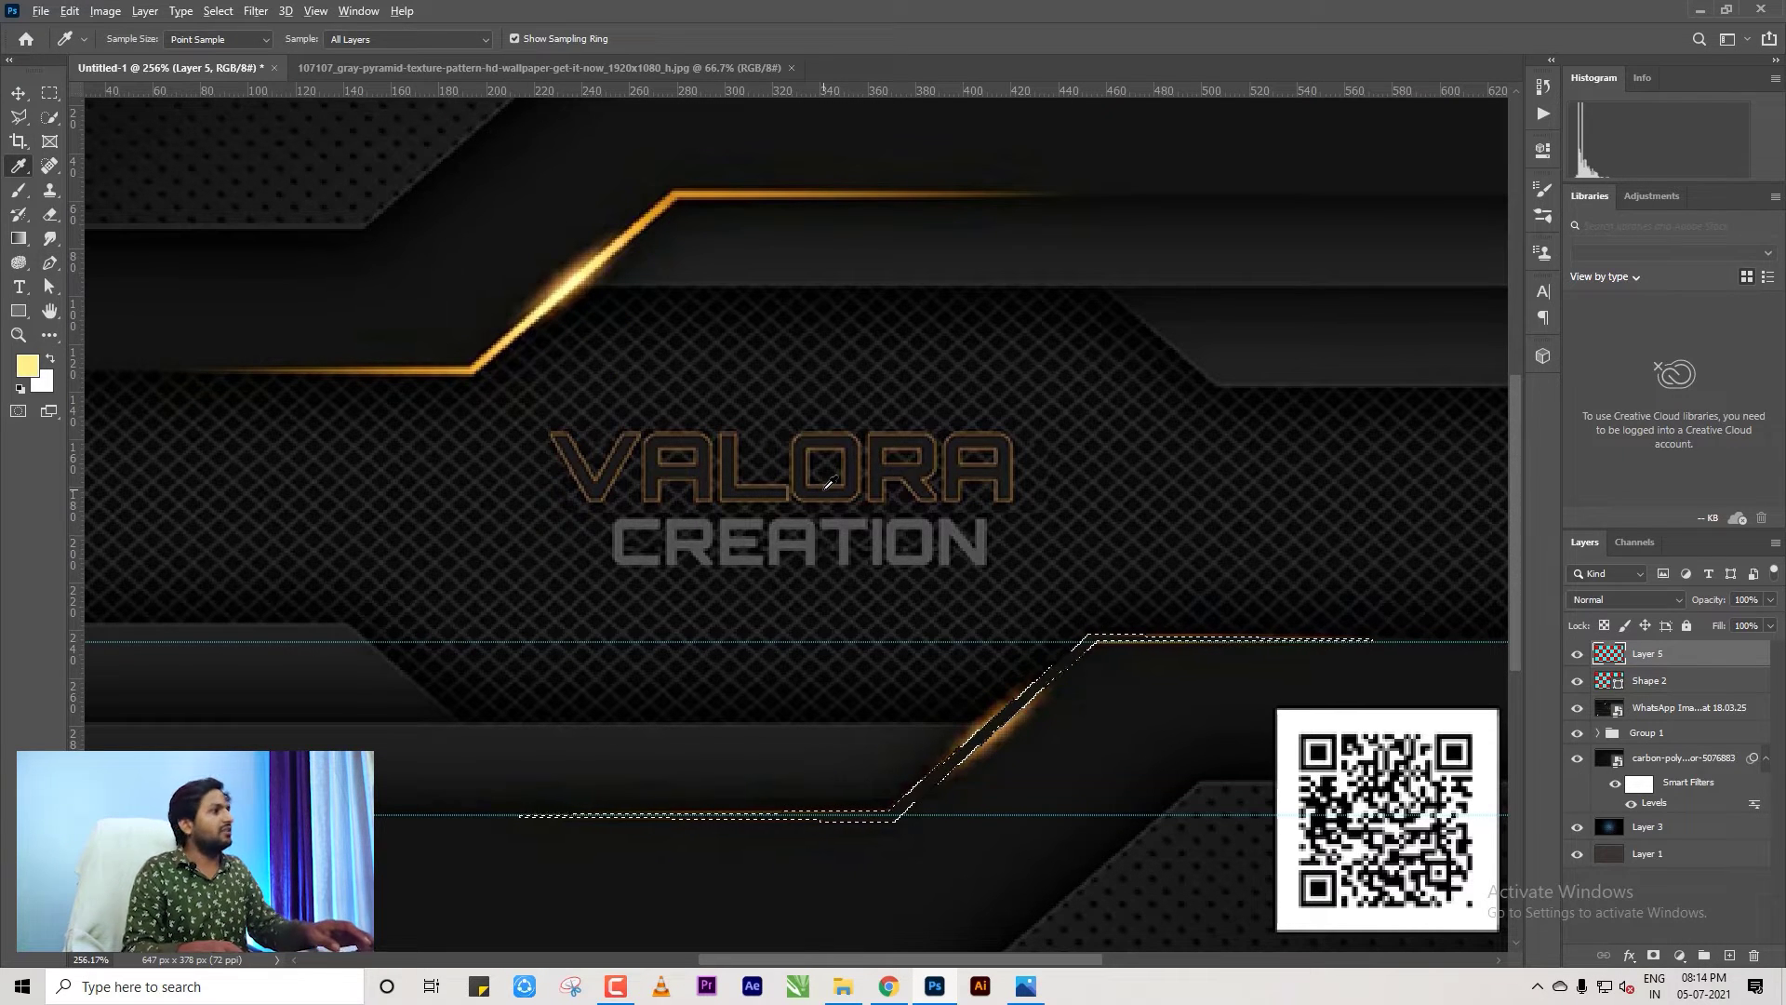
key(alt+BackSpace)
key(ctrl+d)
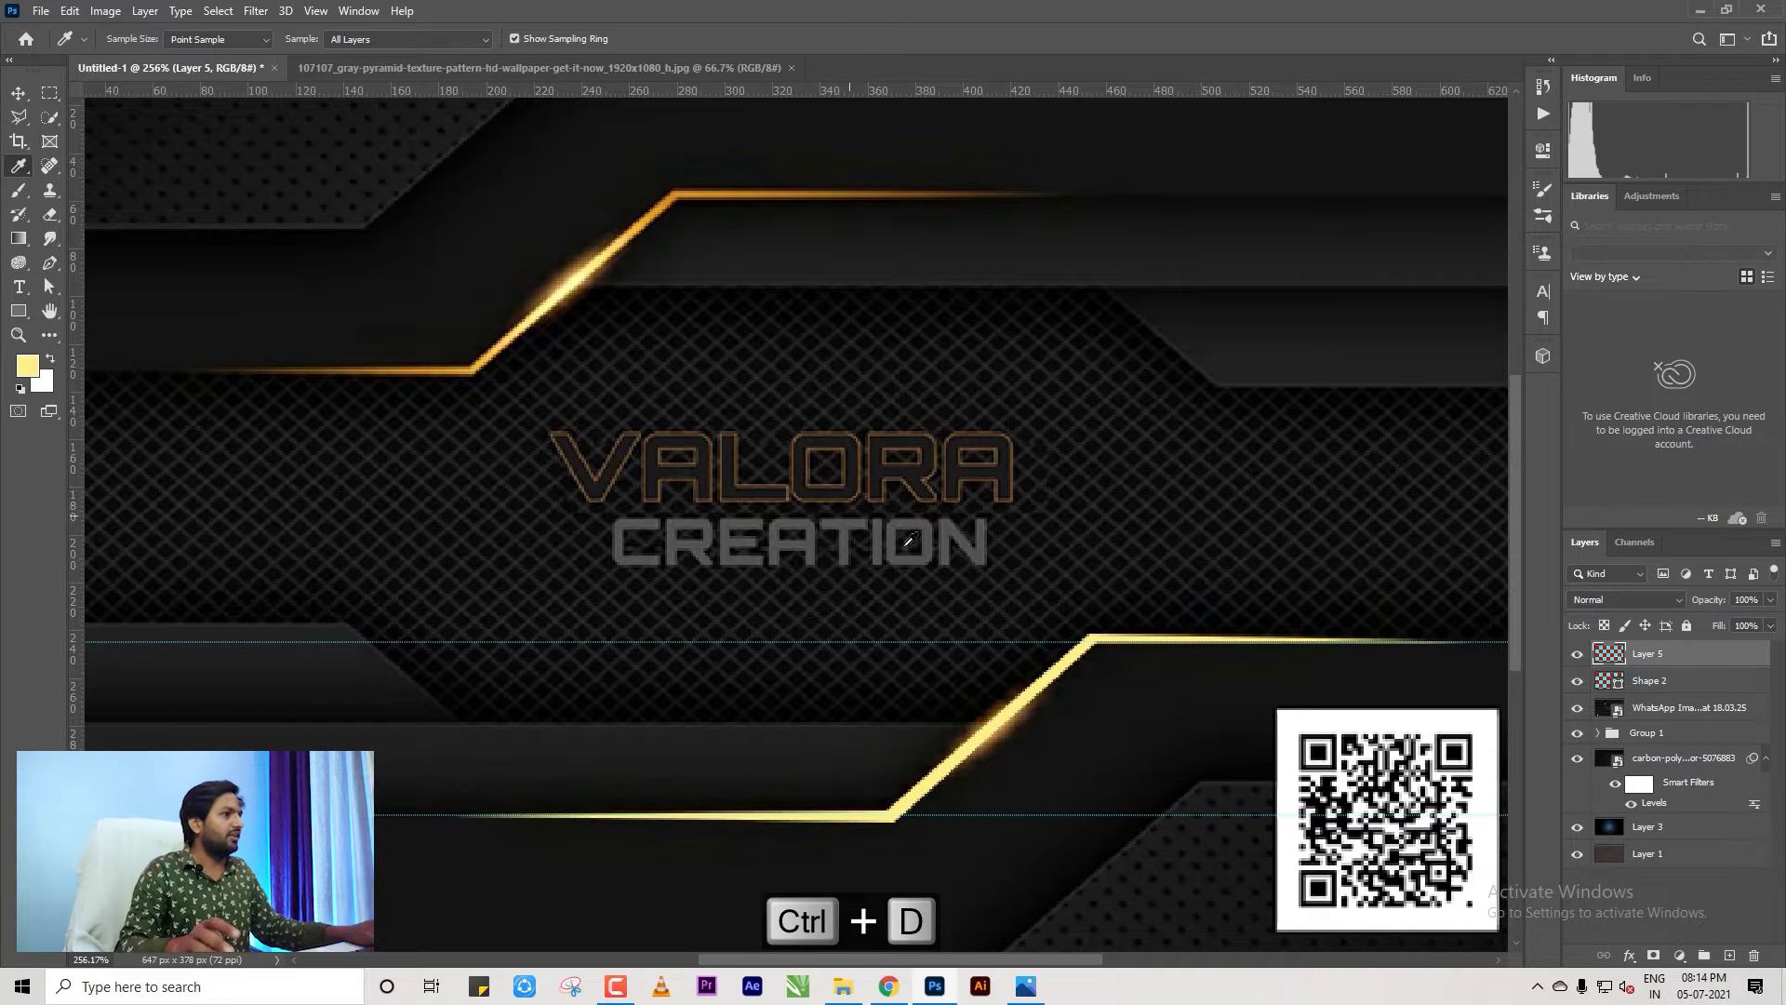
key(ctrl+0)
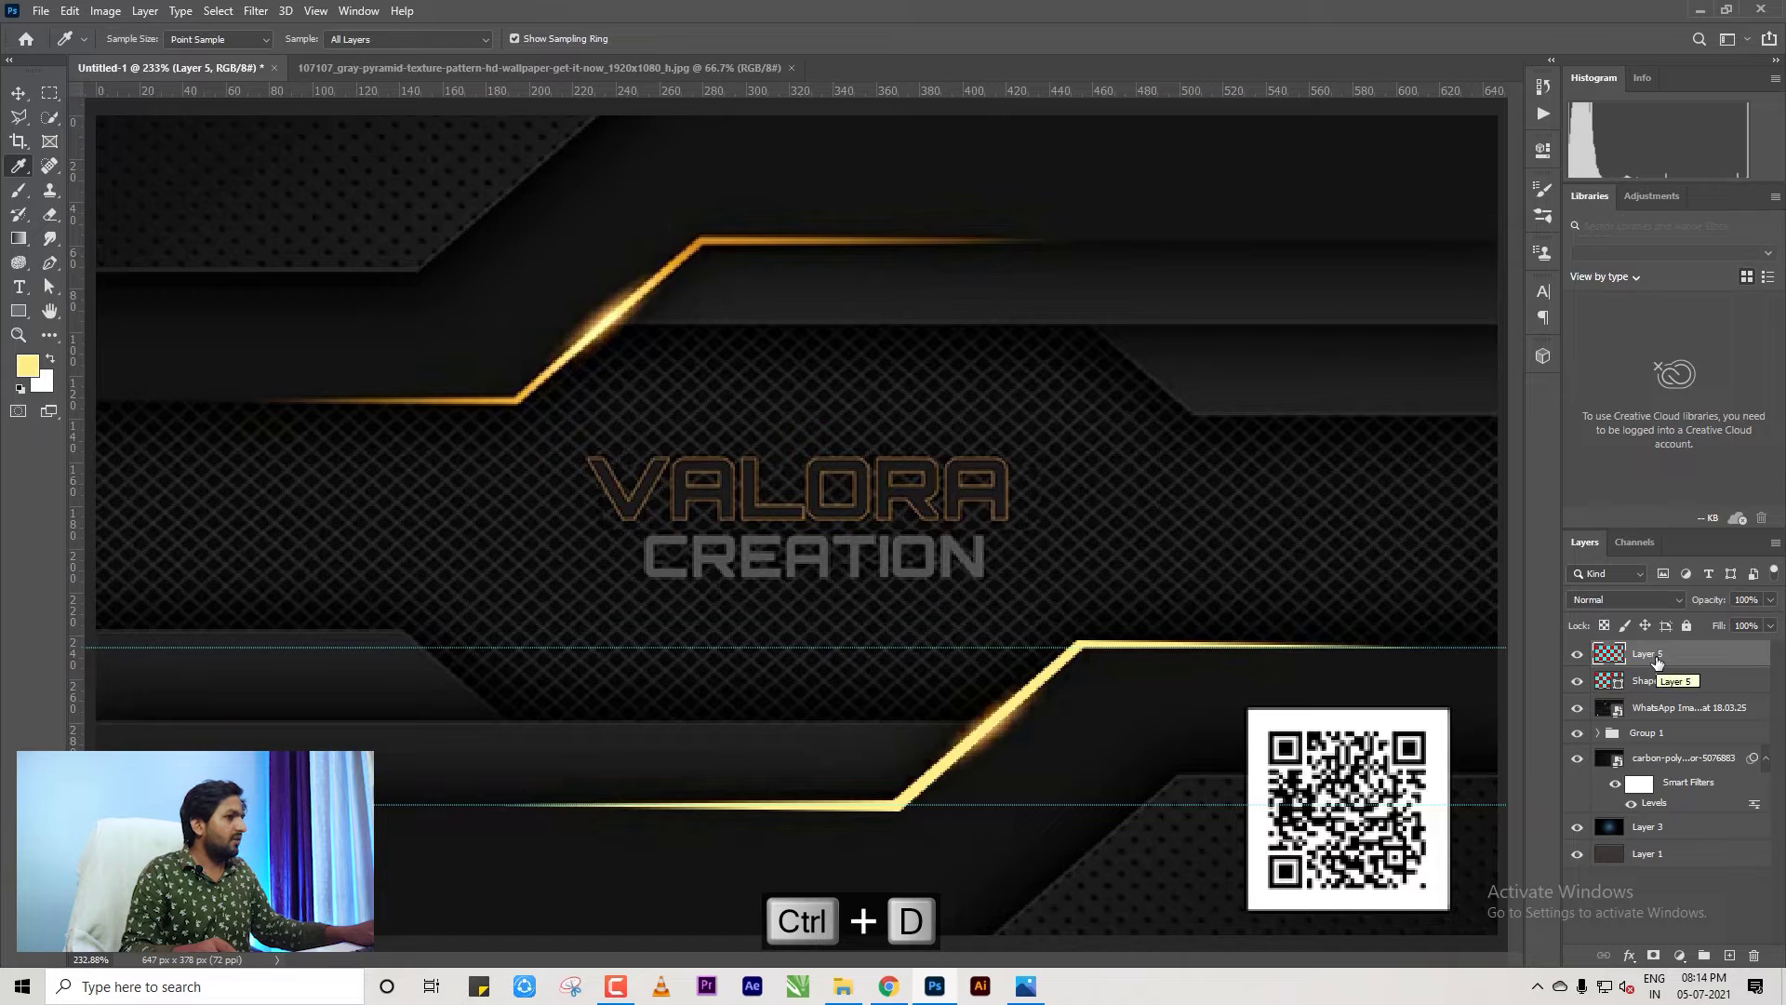
Ungroup Group 1 so its texture, band and shape layers become separate layers.
right_click(1642, 733)
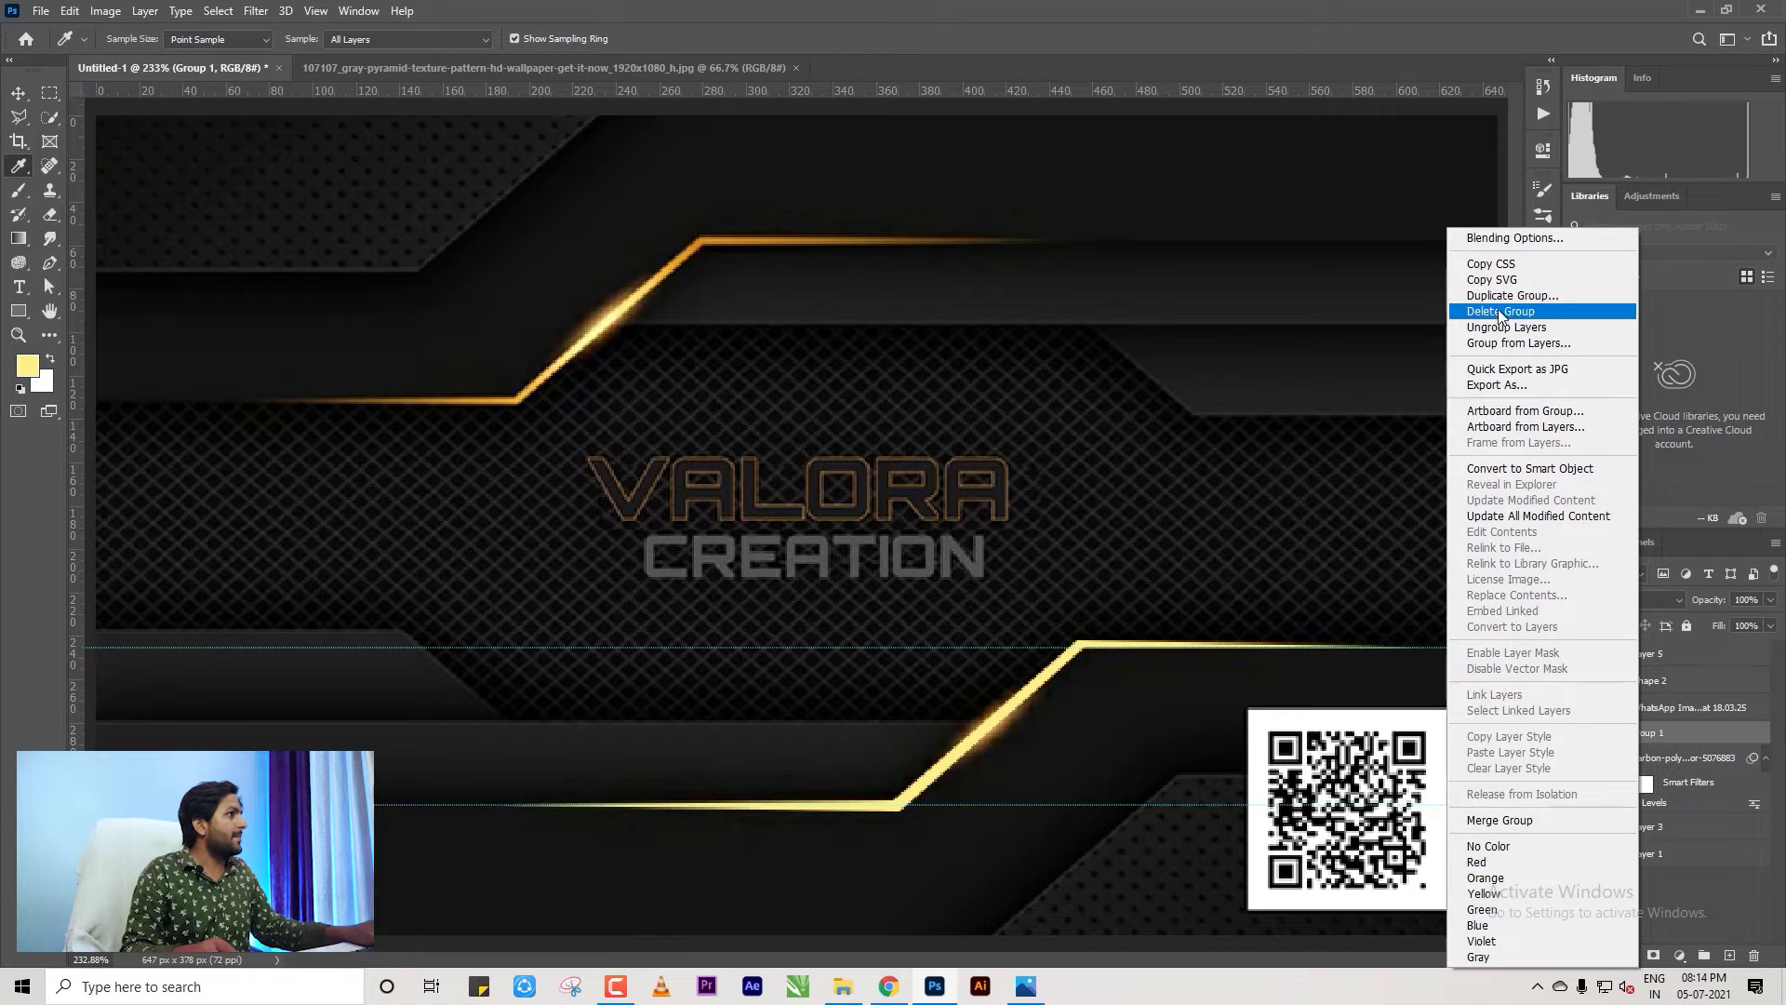
click(1506, 328)
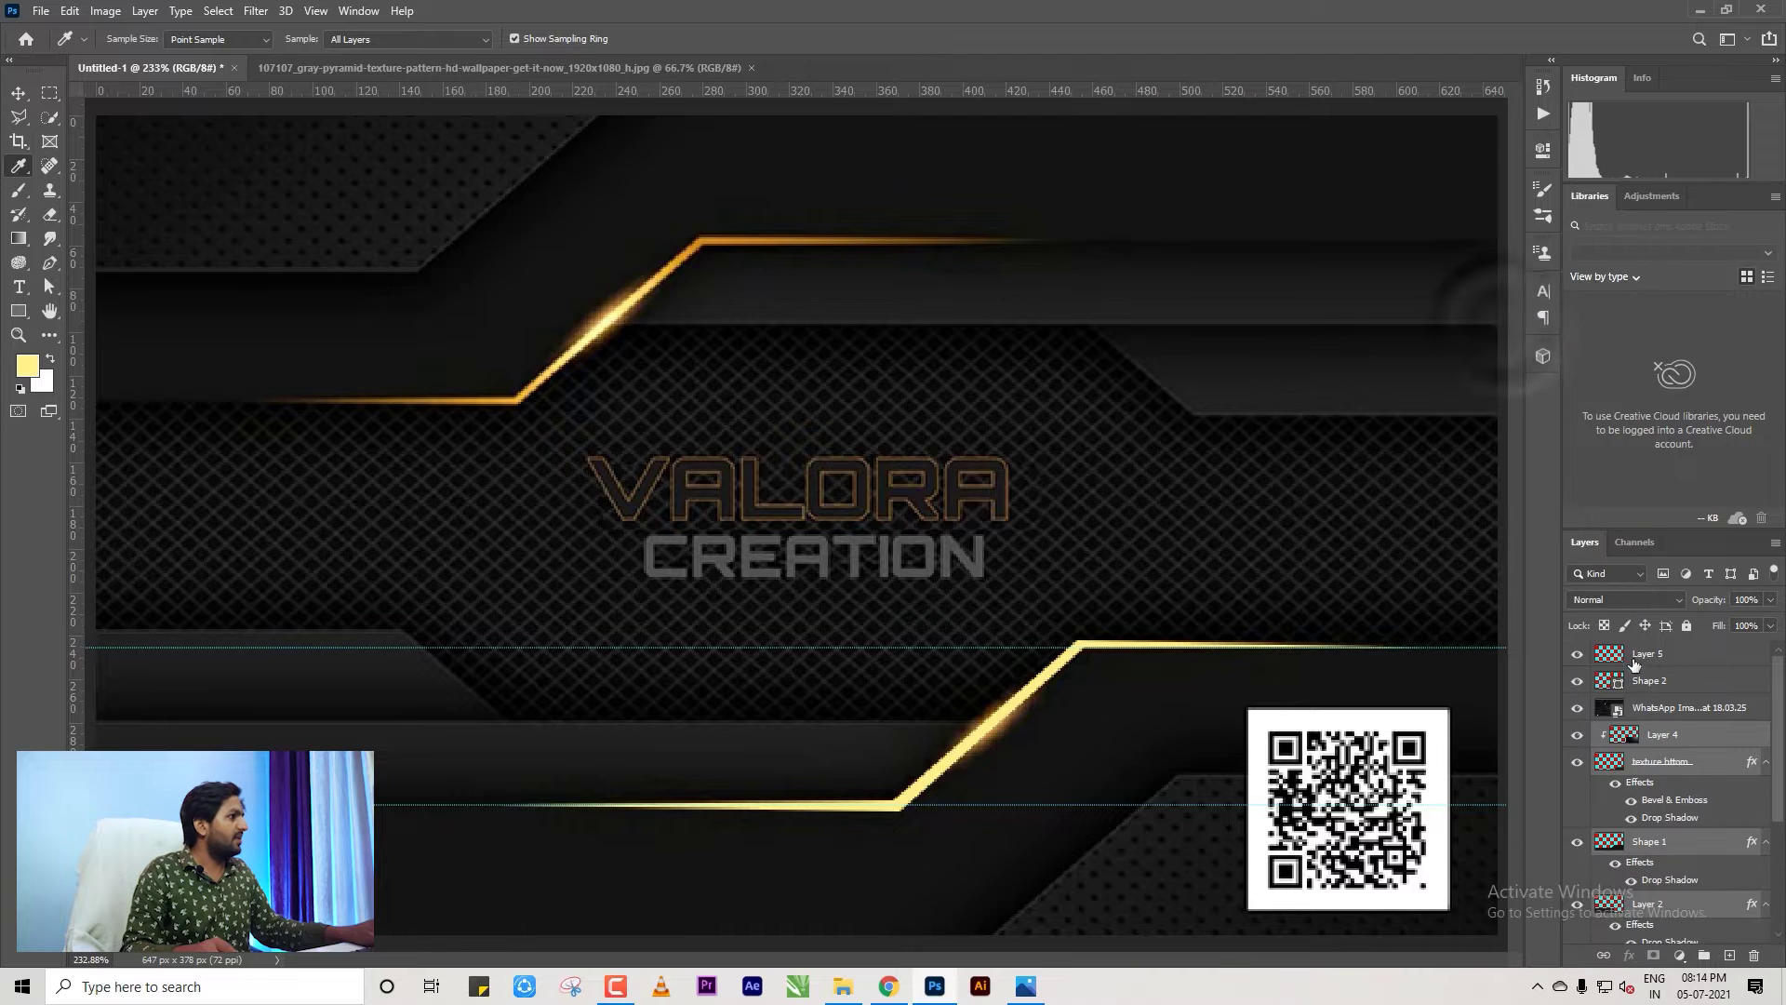
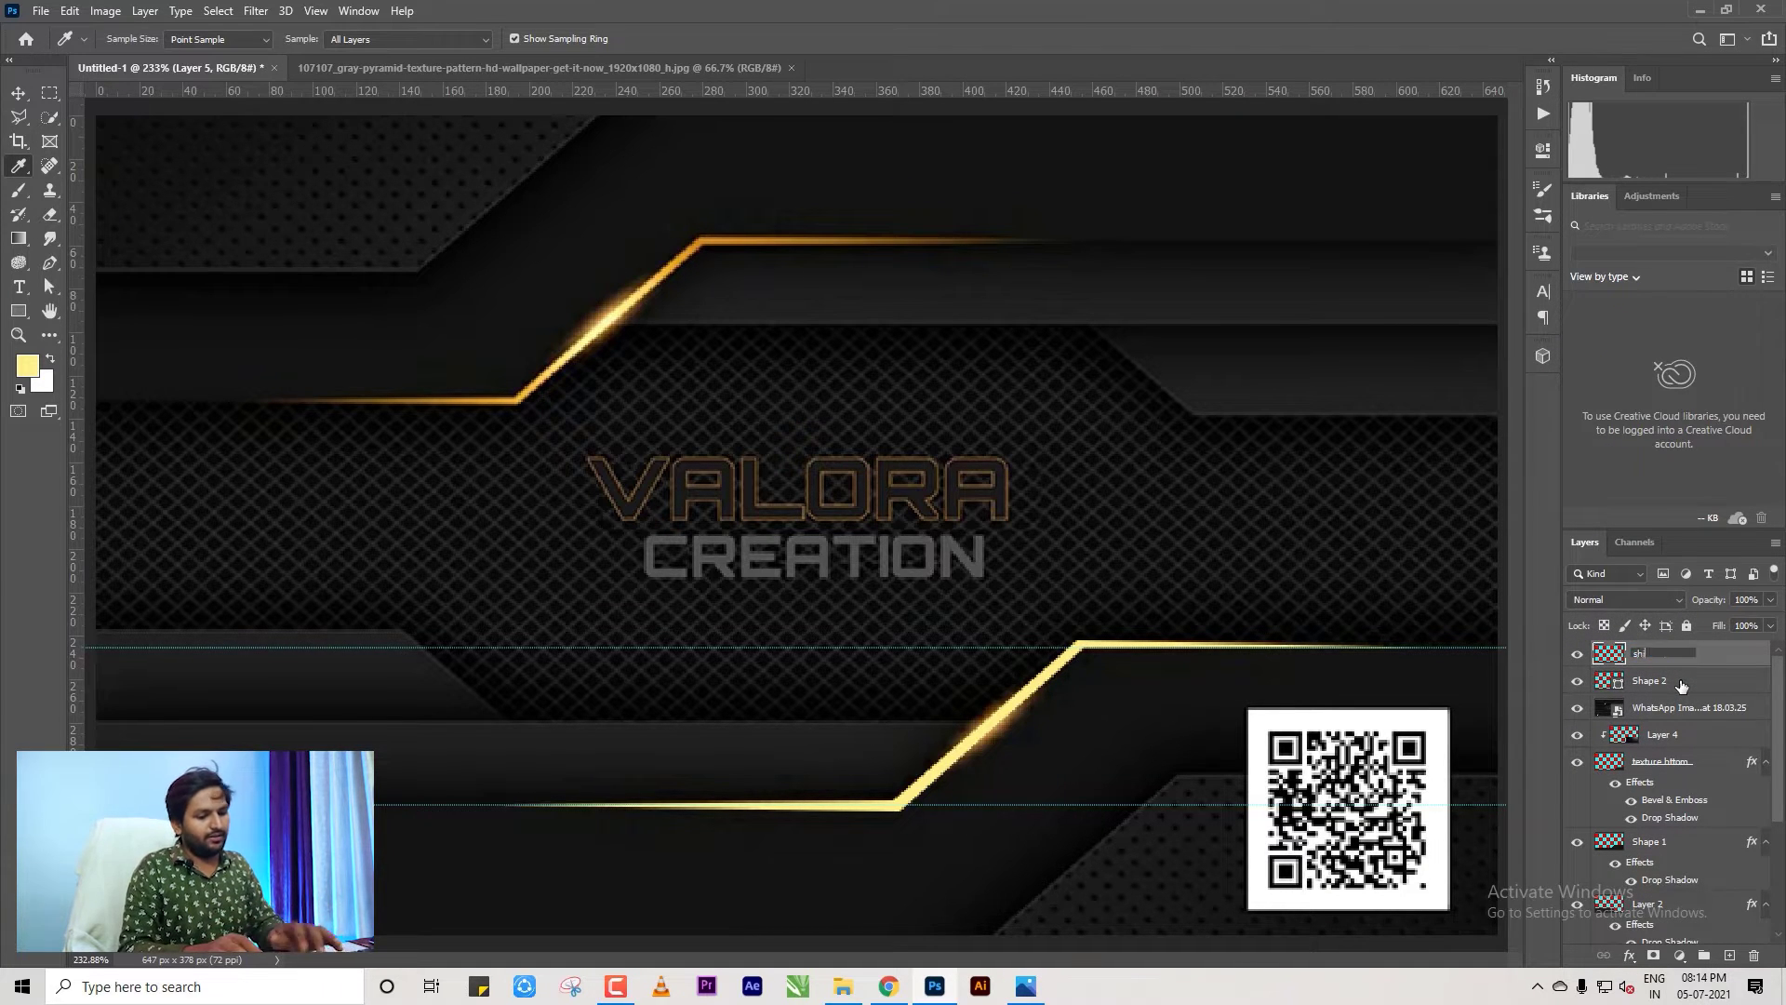
Name the glow layer 'shining' and move it below Shape 2.
text(ng)
key(Return)
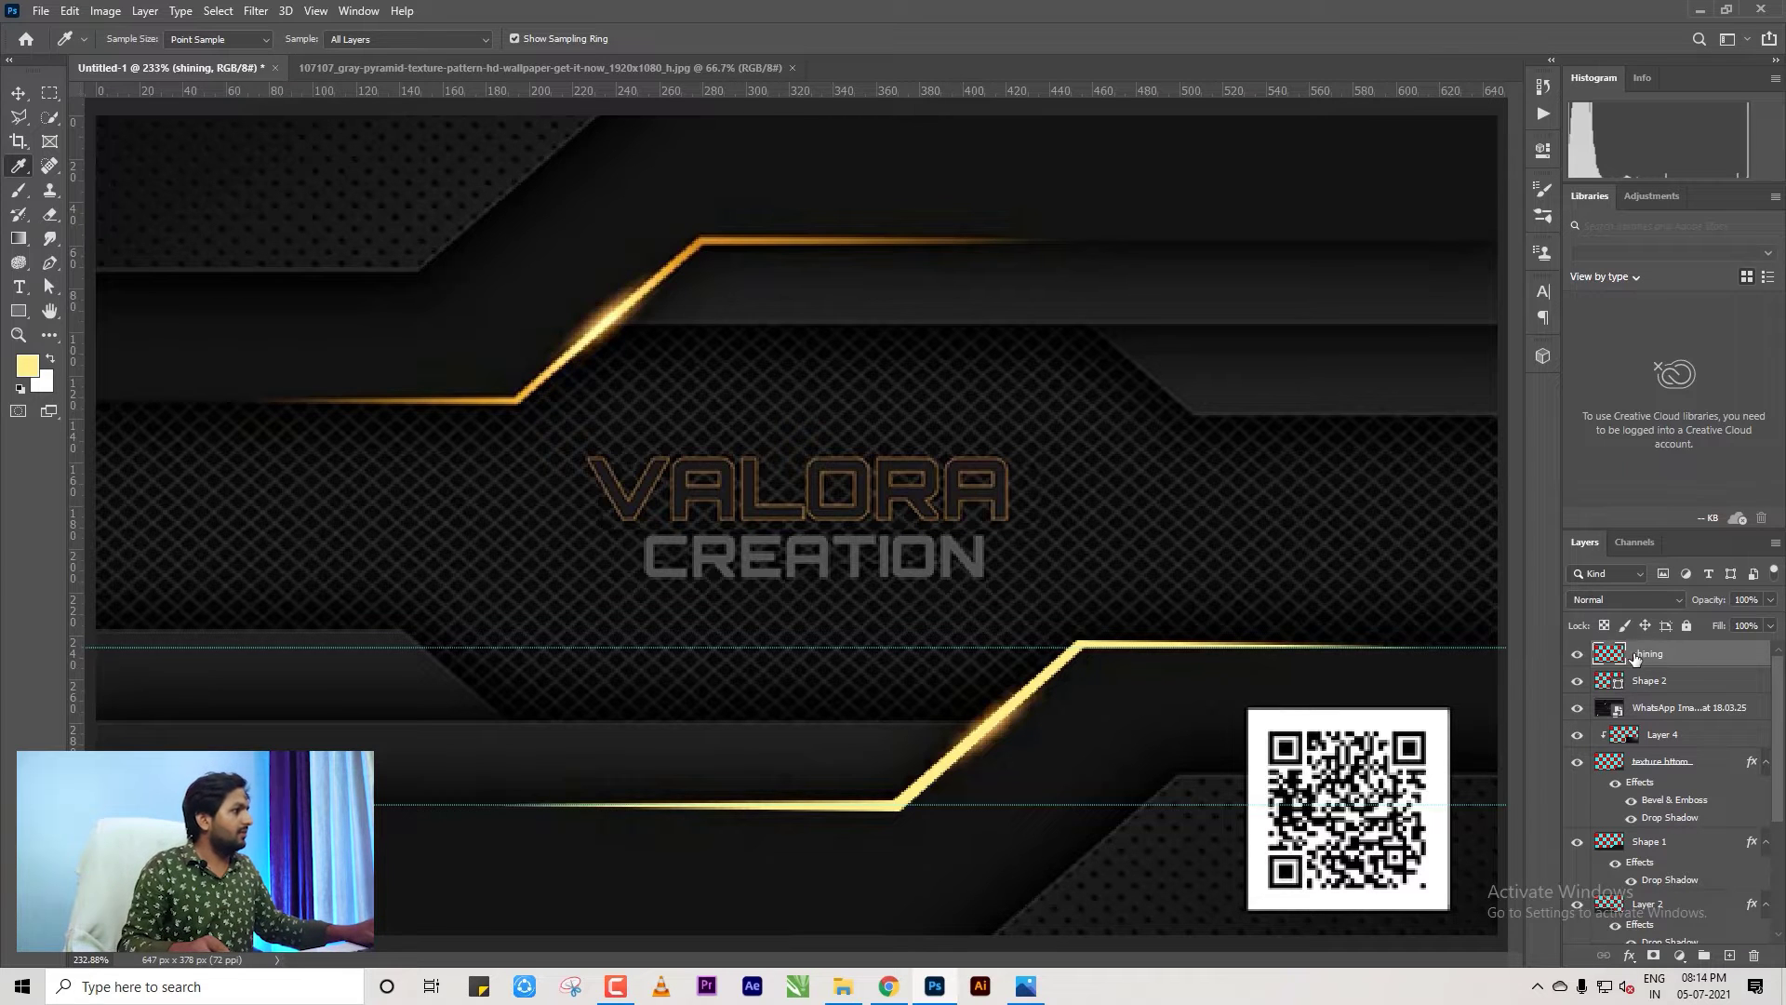
drag(1640, 660, 1637, 719)
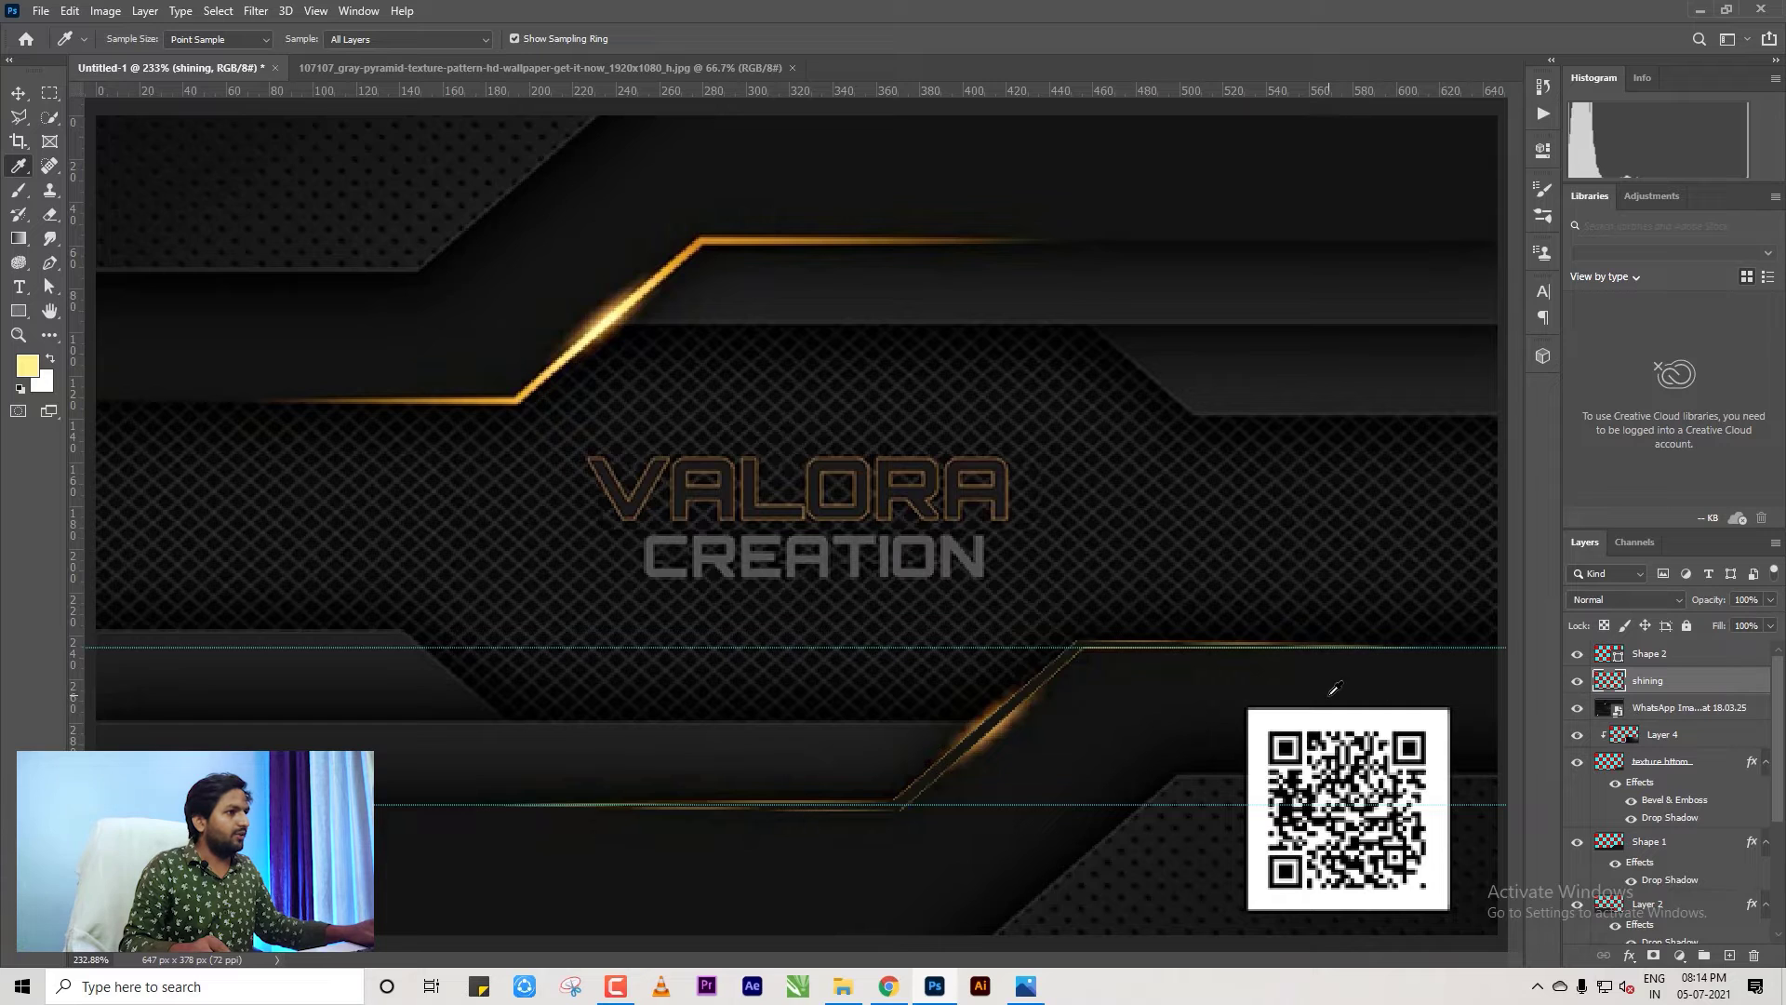
Delete the Shape 2 layer, then deselect the layers with the Move tool.
click(1637, 654)
key(Delete)
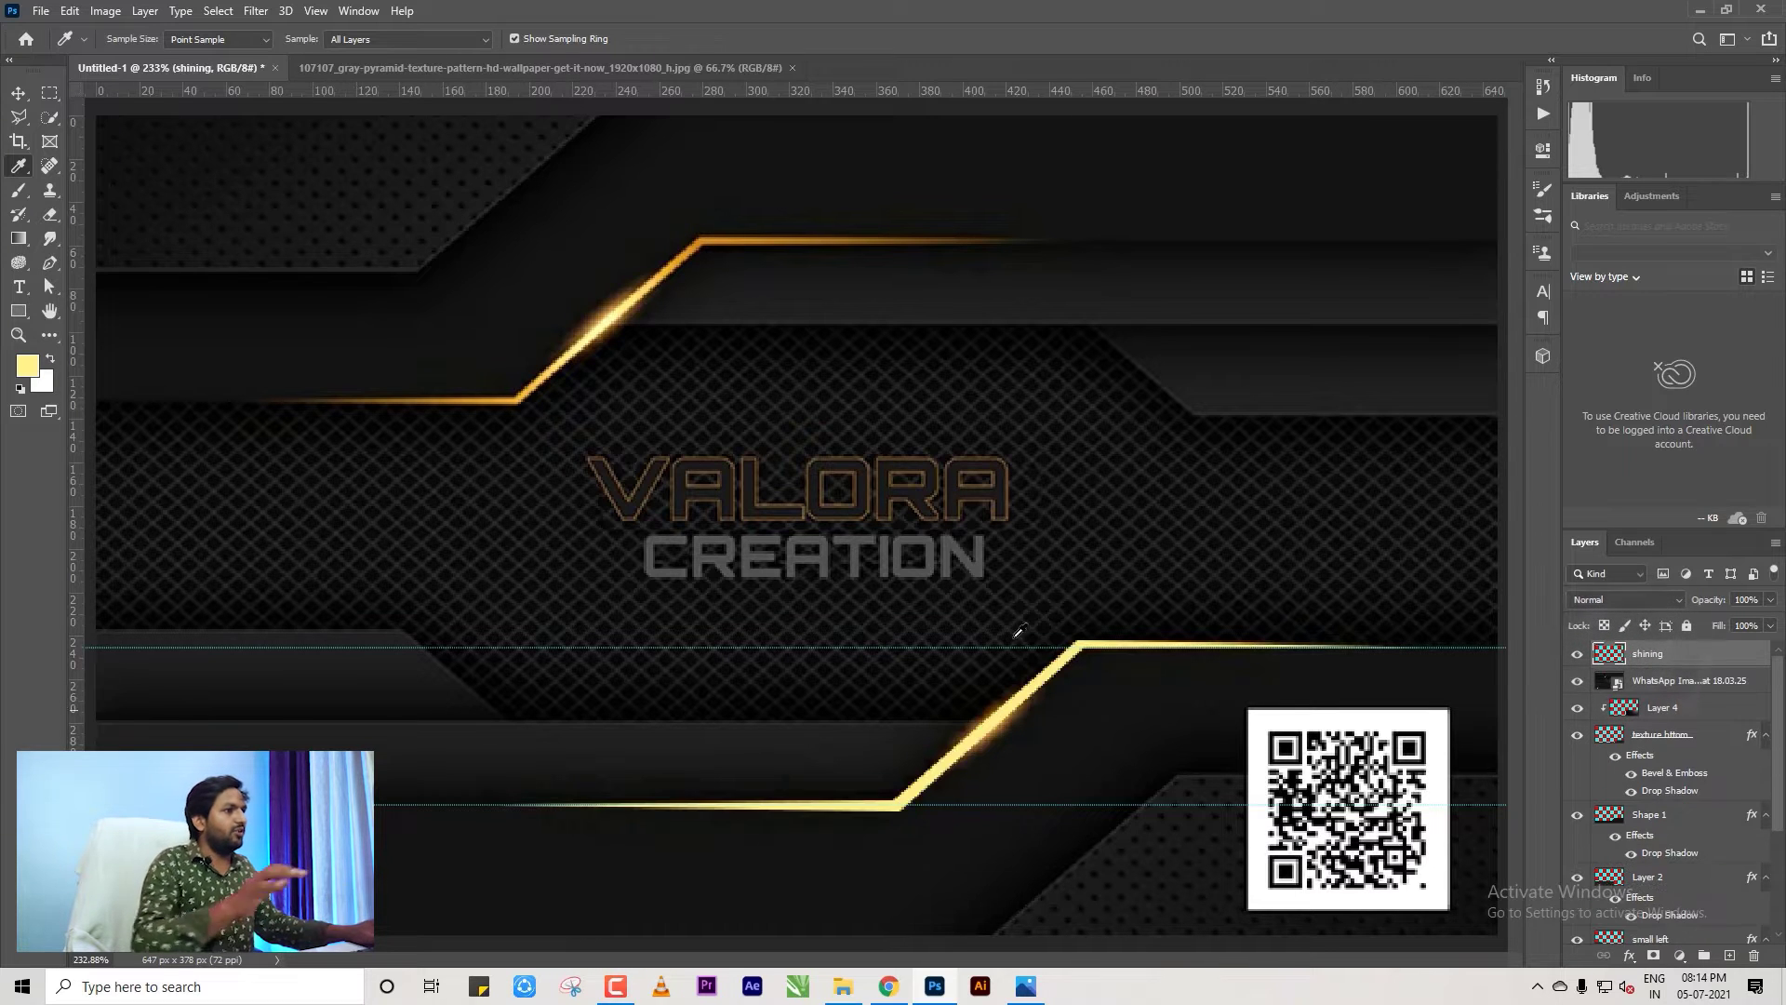
scroll(962, 603, down, 2)
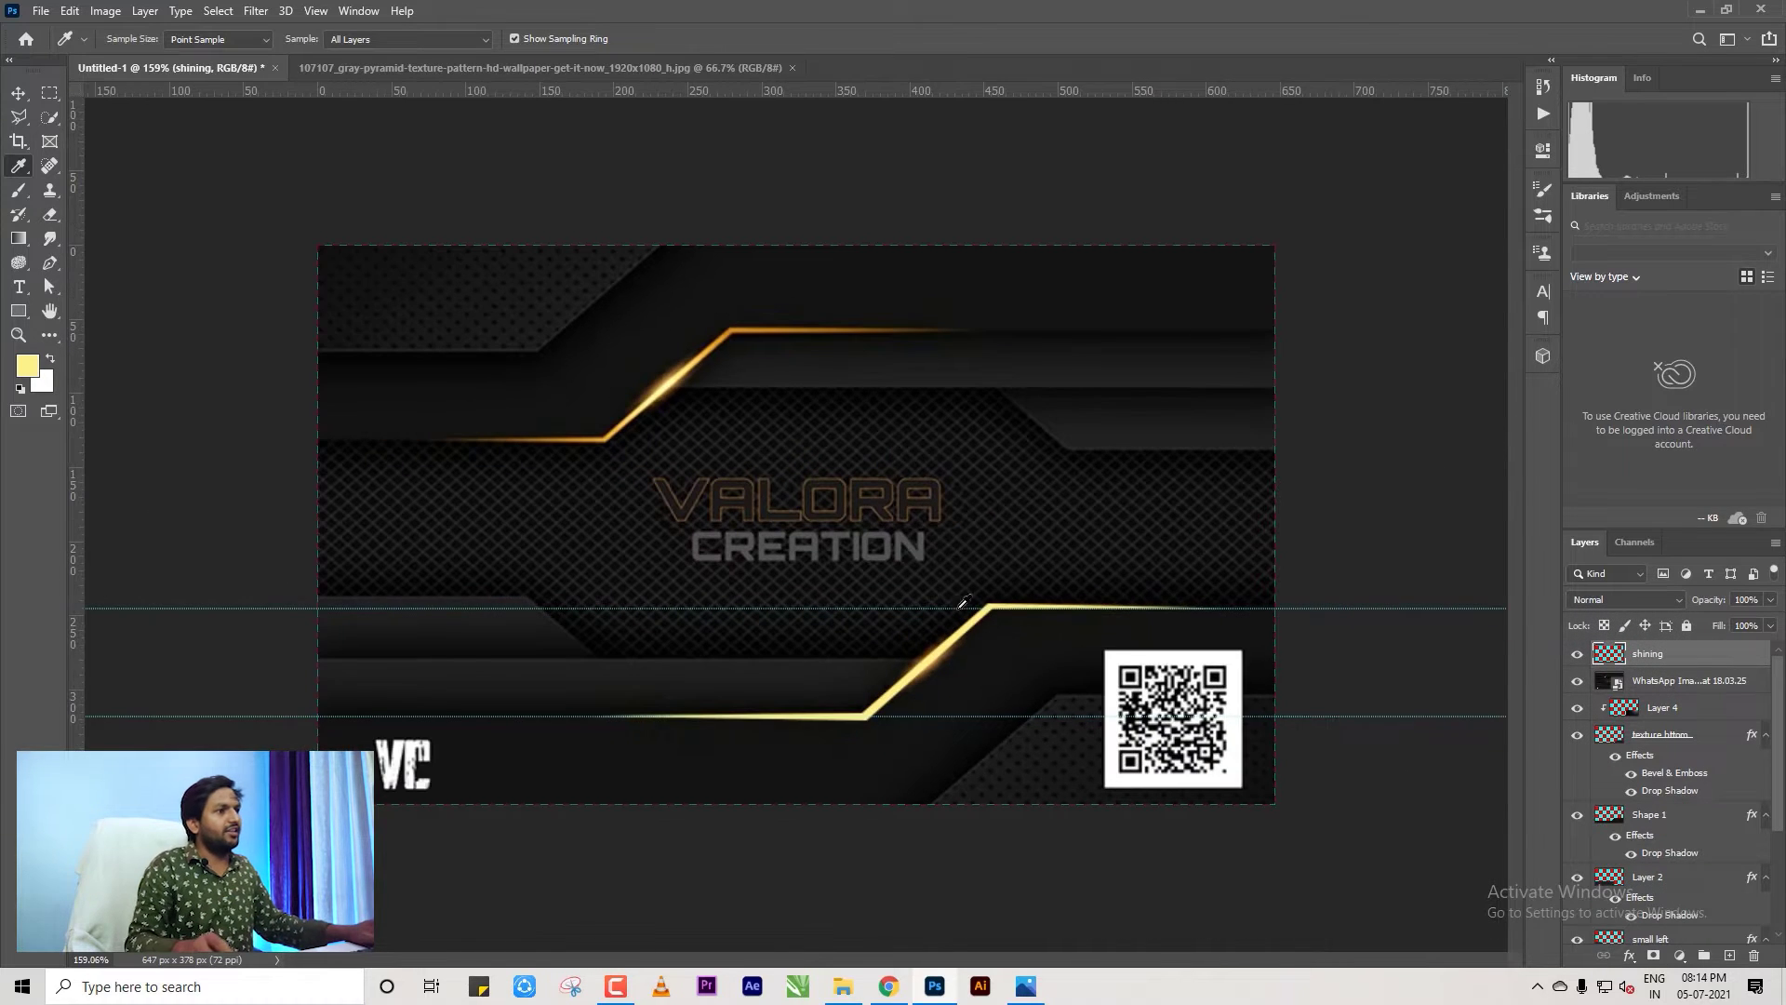
click(18, 94)
click(1355, 510)
scroll(1056, 755, up, 2)
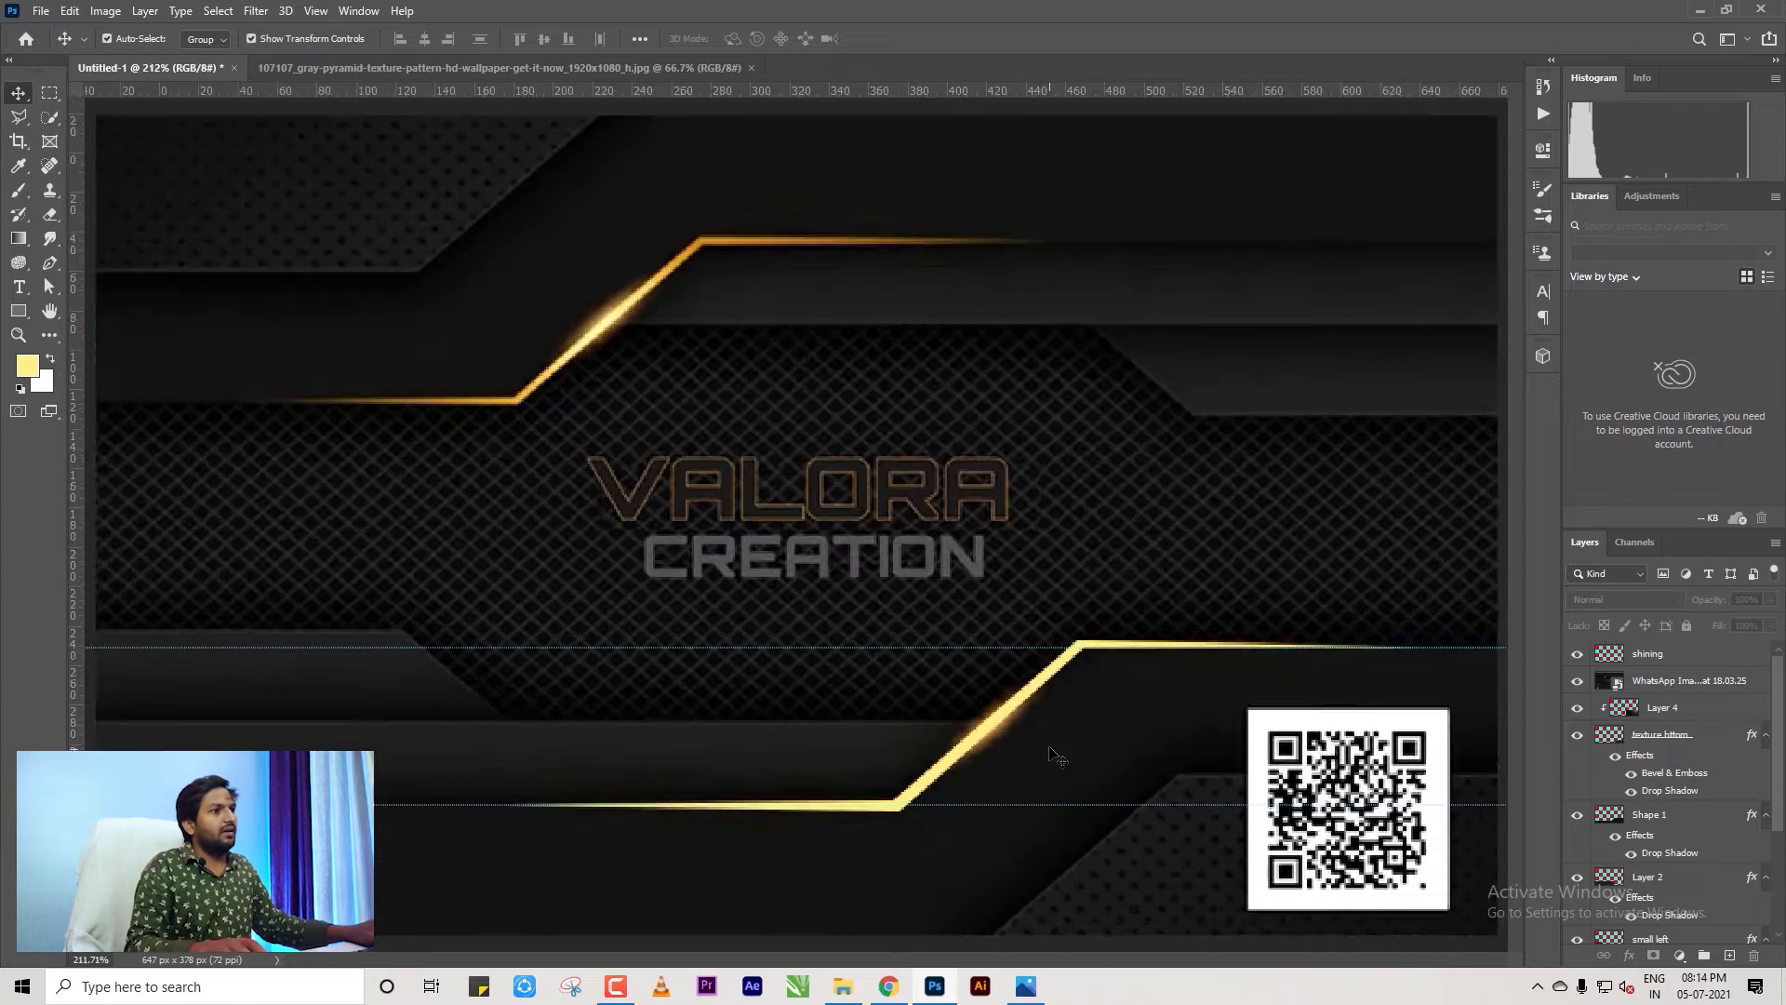
scroll(1056, 755, down, 3)
In Chrome, replace the 'pattern' image search with 'optical flare'.
click(888, 986)
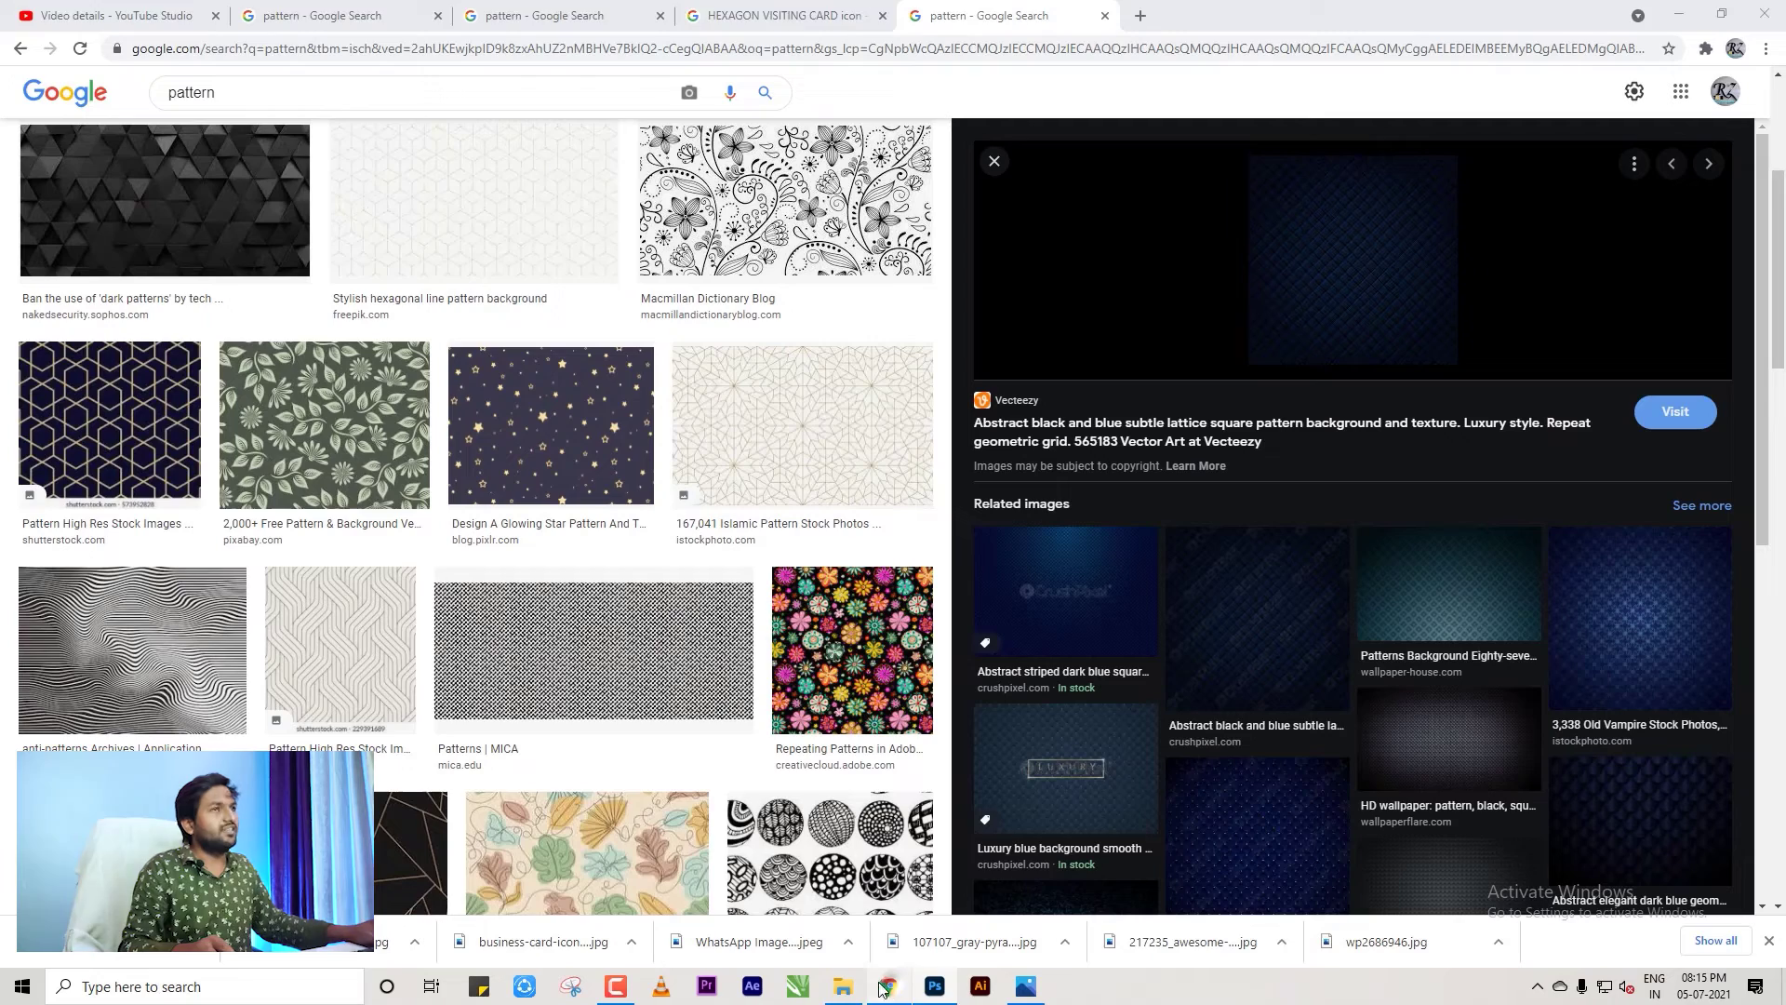
double_click(469, 89)
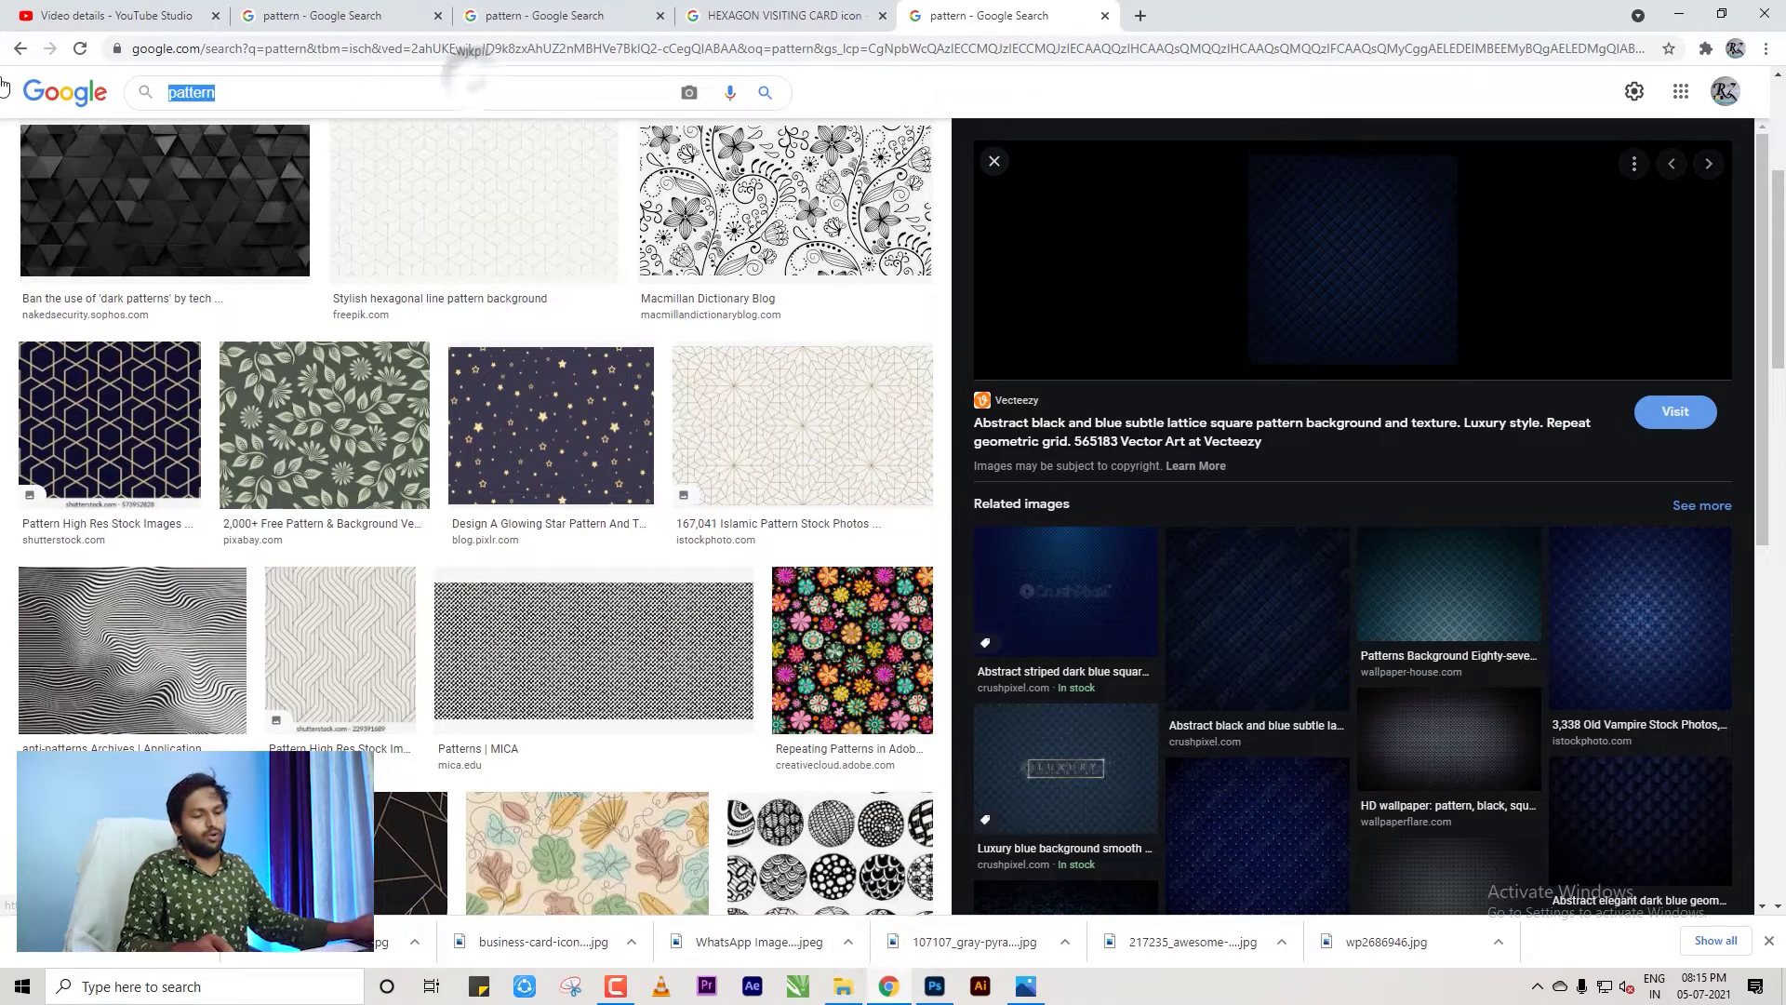
text(optical)
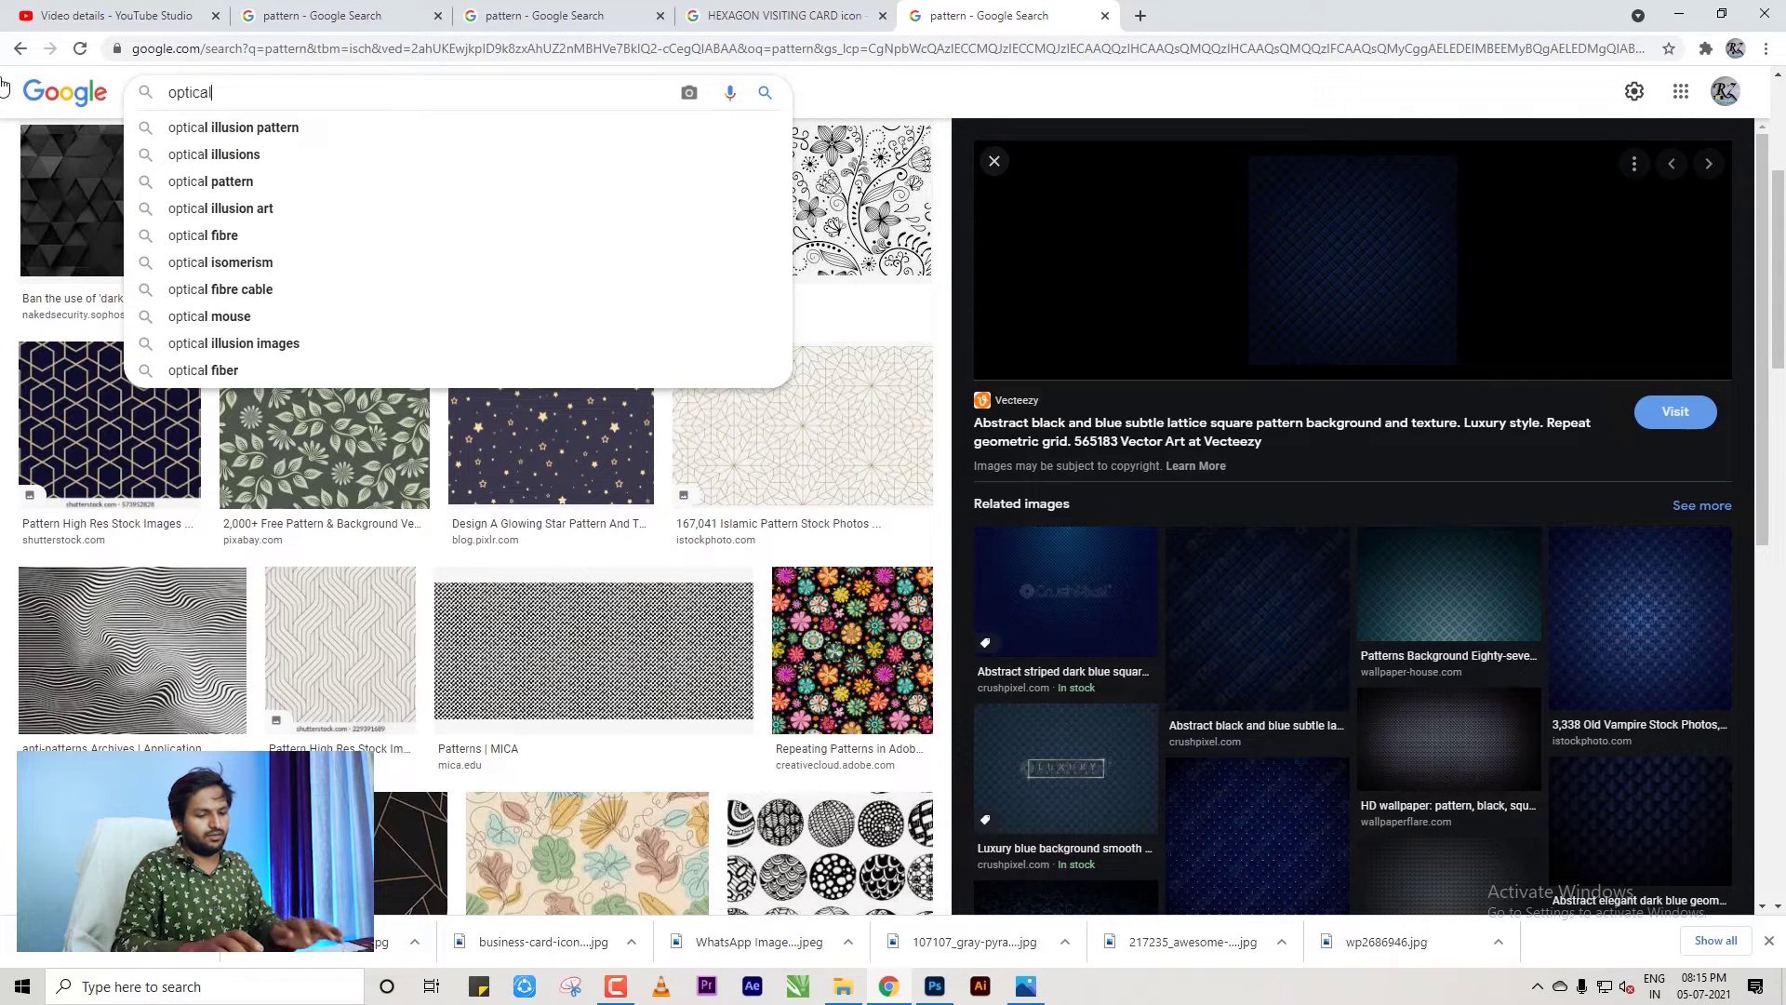
text( flare)
key(Return)
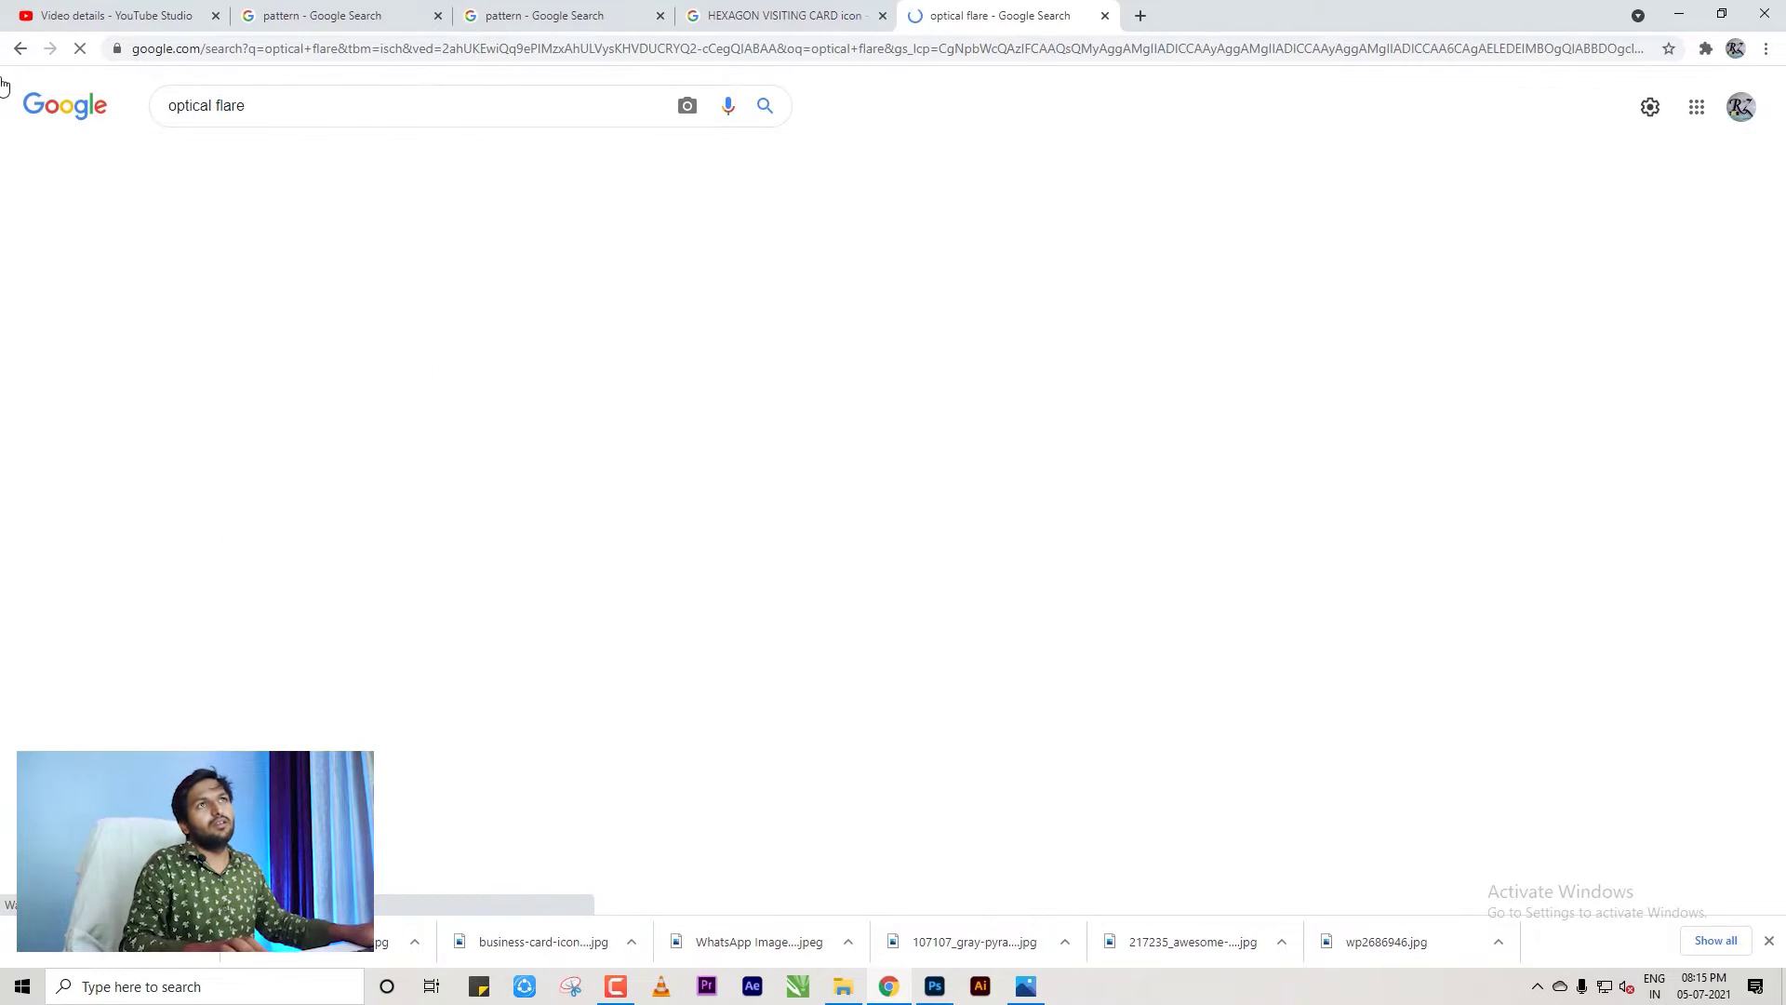
Browse the optical flare results, previewing the CanStock and Flare Stock Video images.
scroll(710, 370, down, 2)
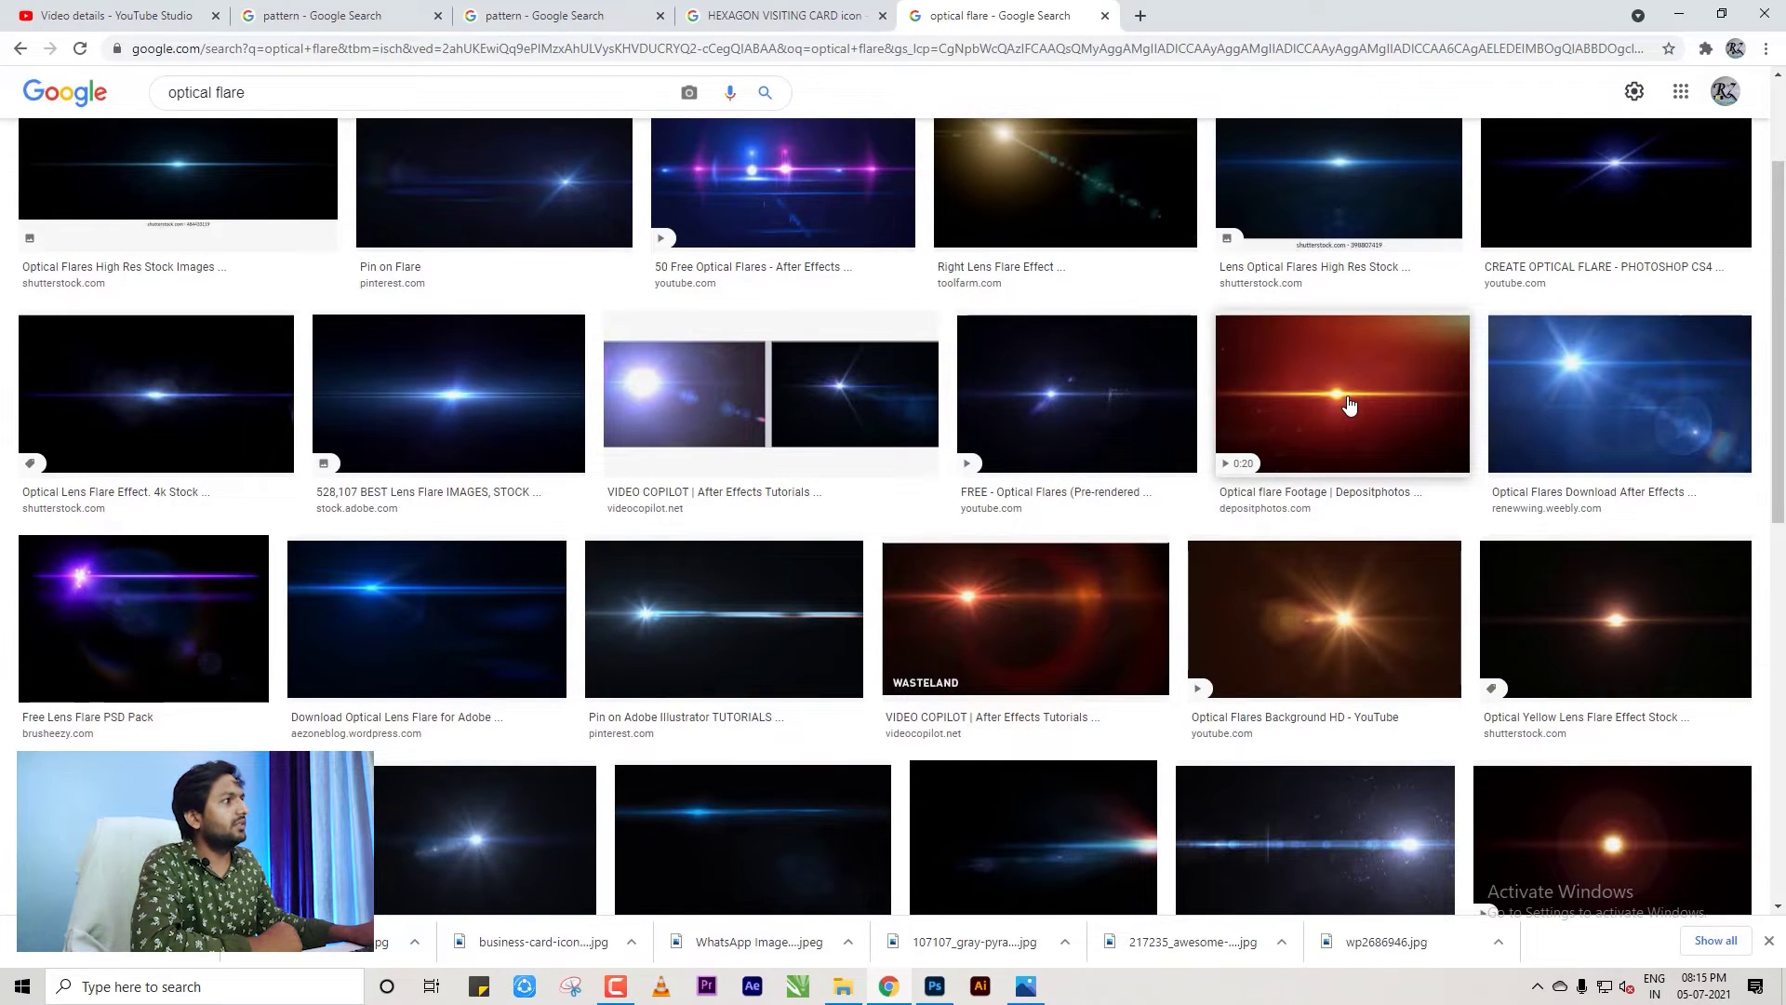
scroll(1340, 400, down, 12)
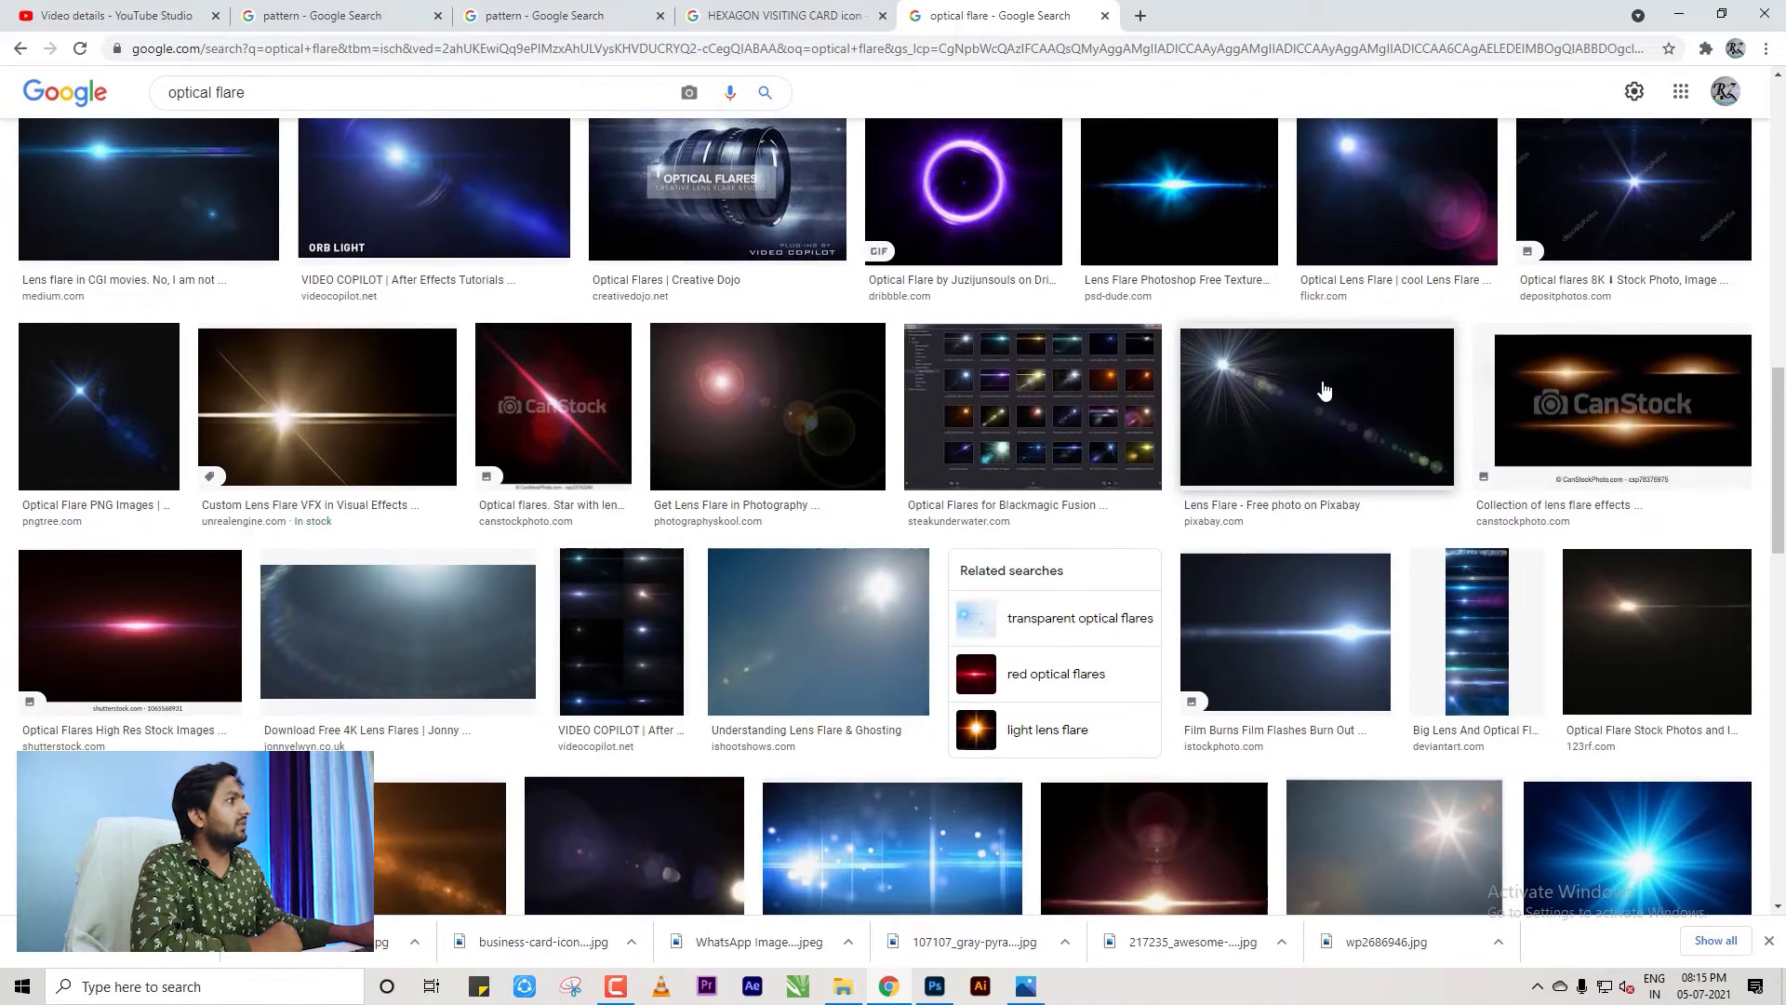
click(1626, 437)
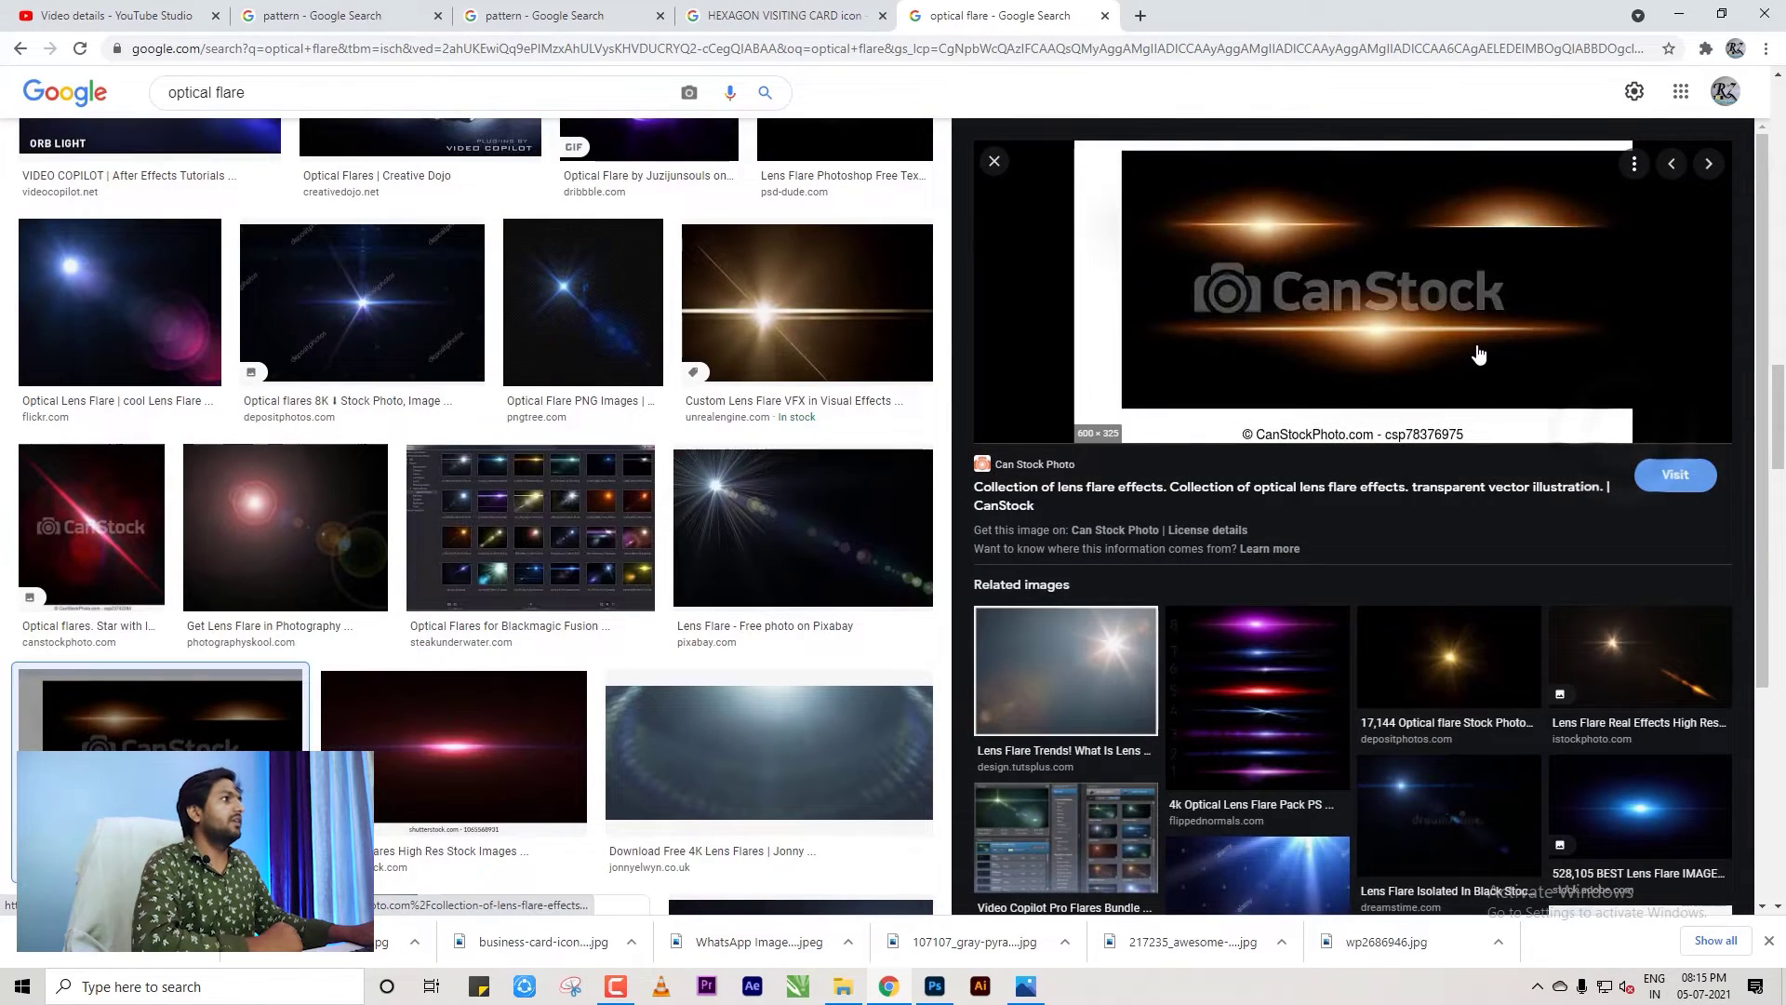
scroll(1353, 560, down, 3)
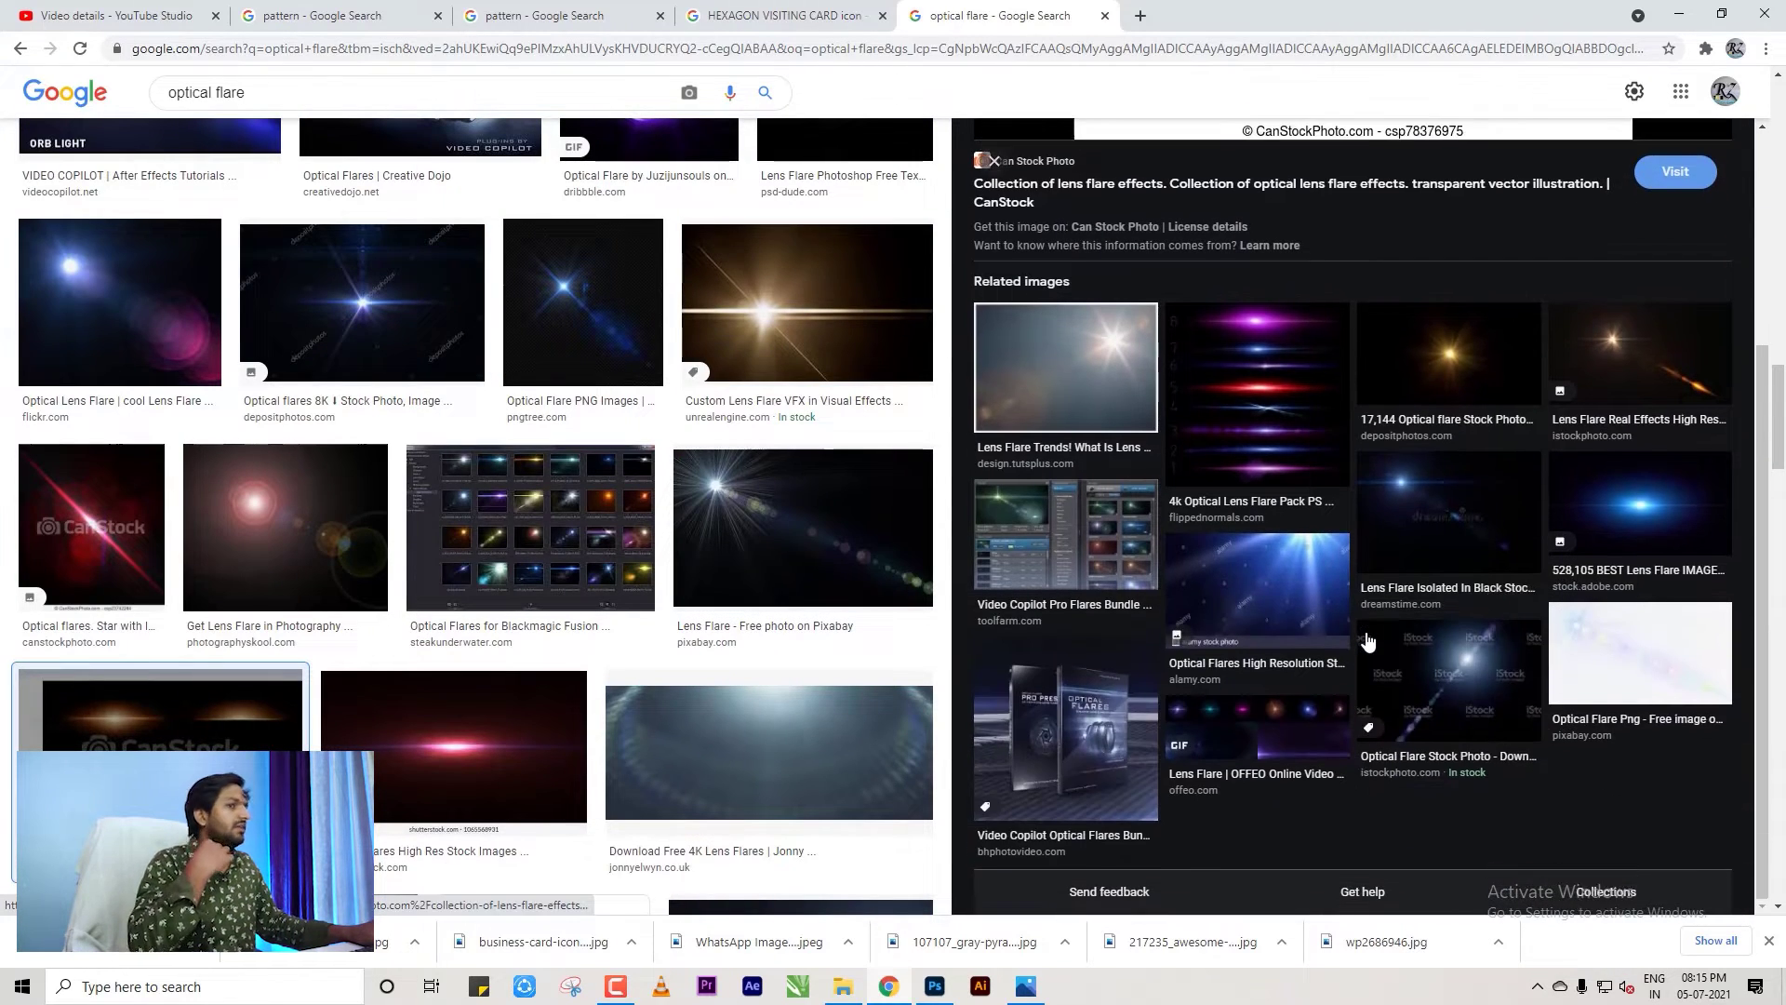
scroll(719, 648, down, 10)
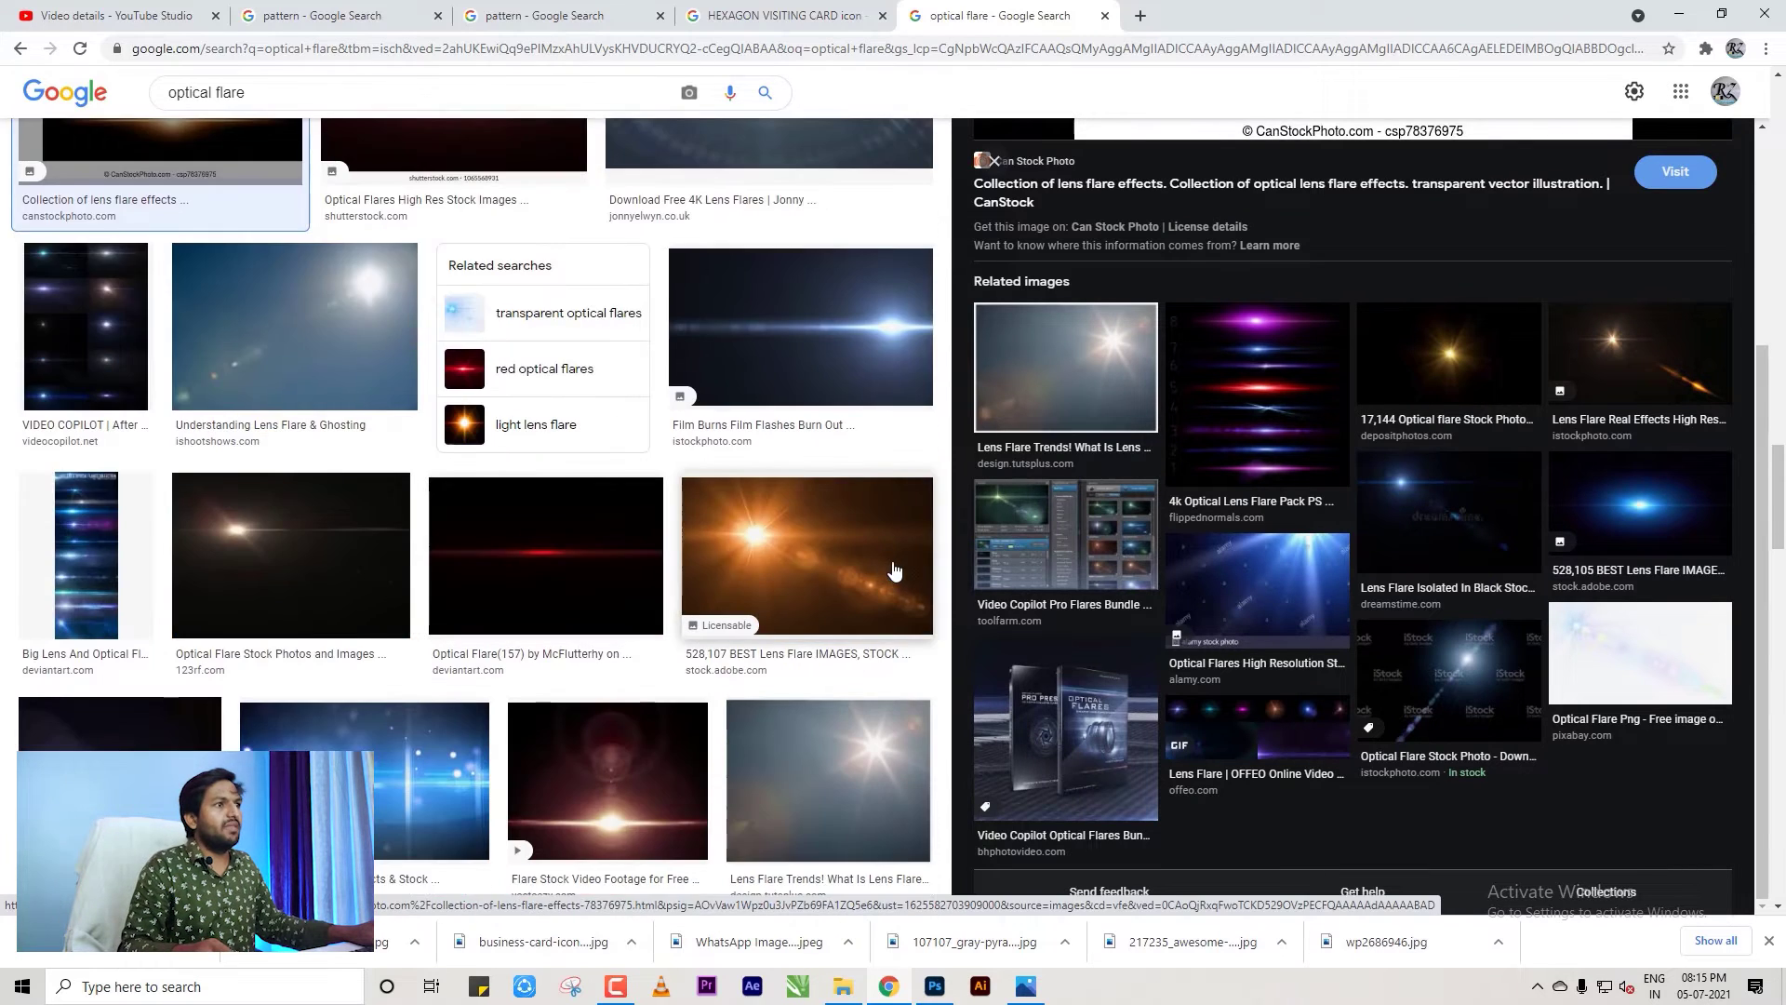
scroll(623, 386, down, 8)
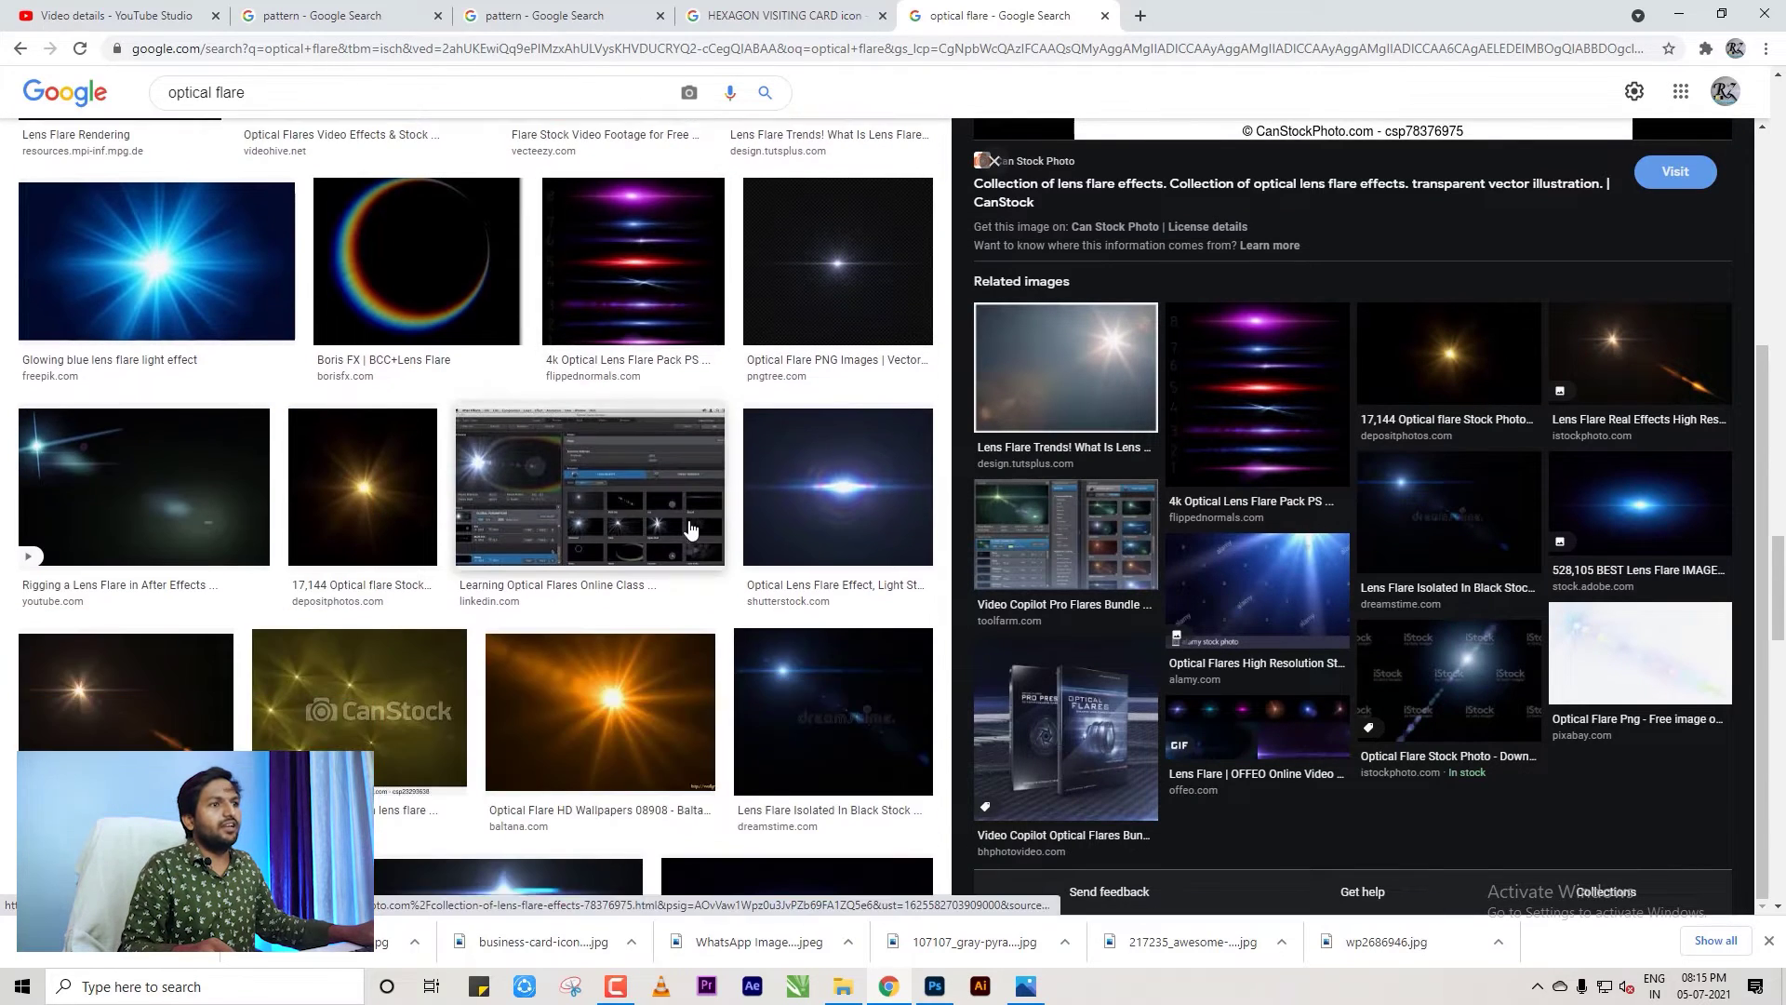
scroll(704, 552, down, 10)
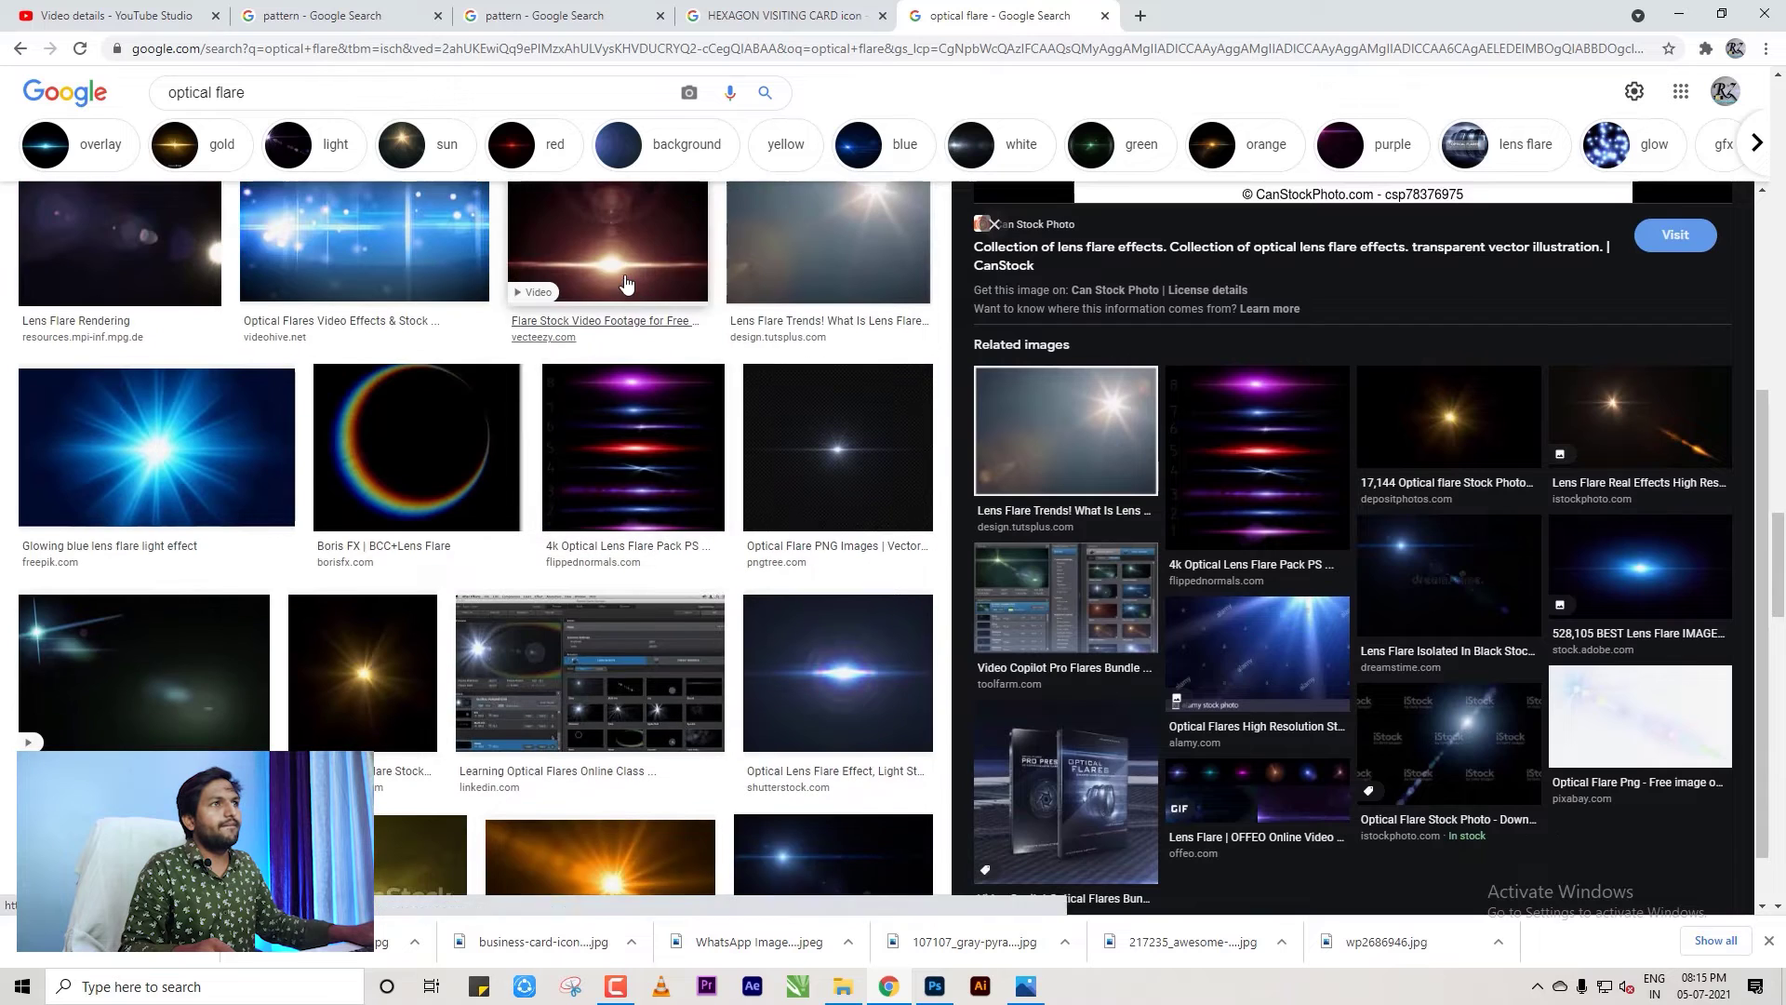
click(549, 269)
scroll(1395, 606, down, 4)
scroll(1349, 558, up, 2)
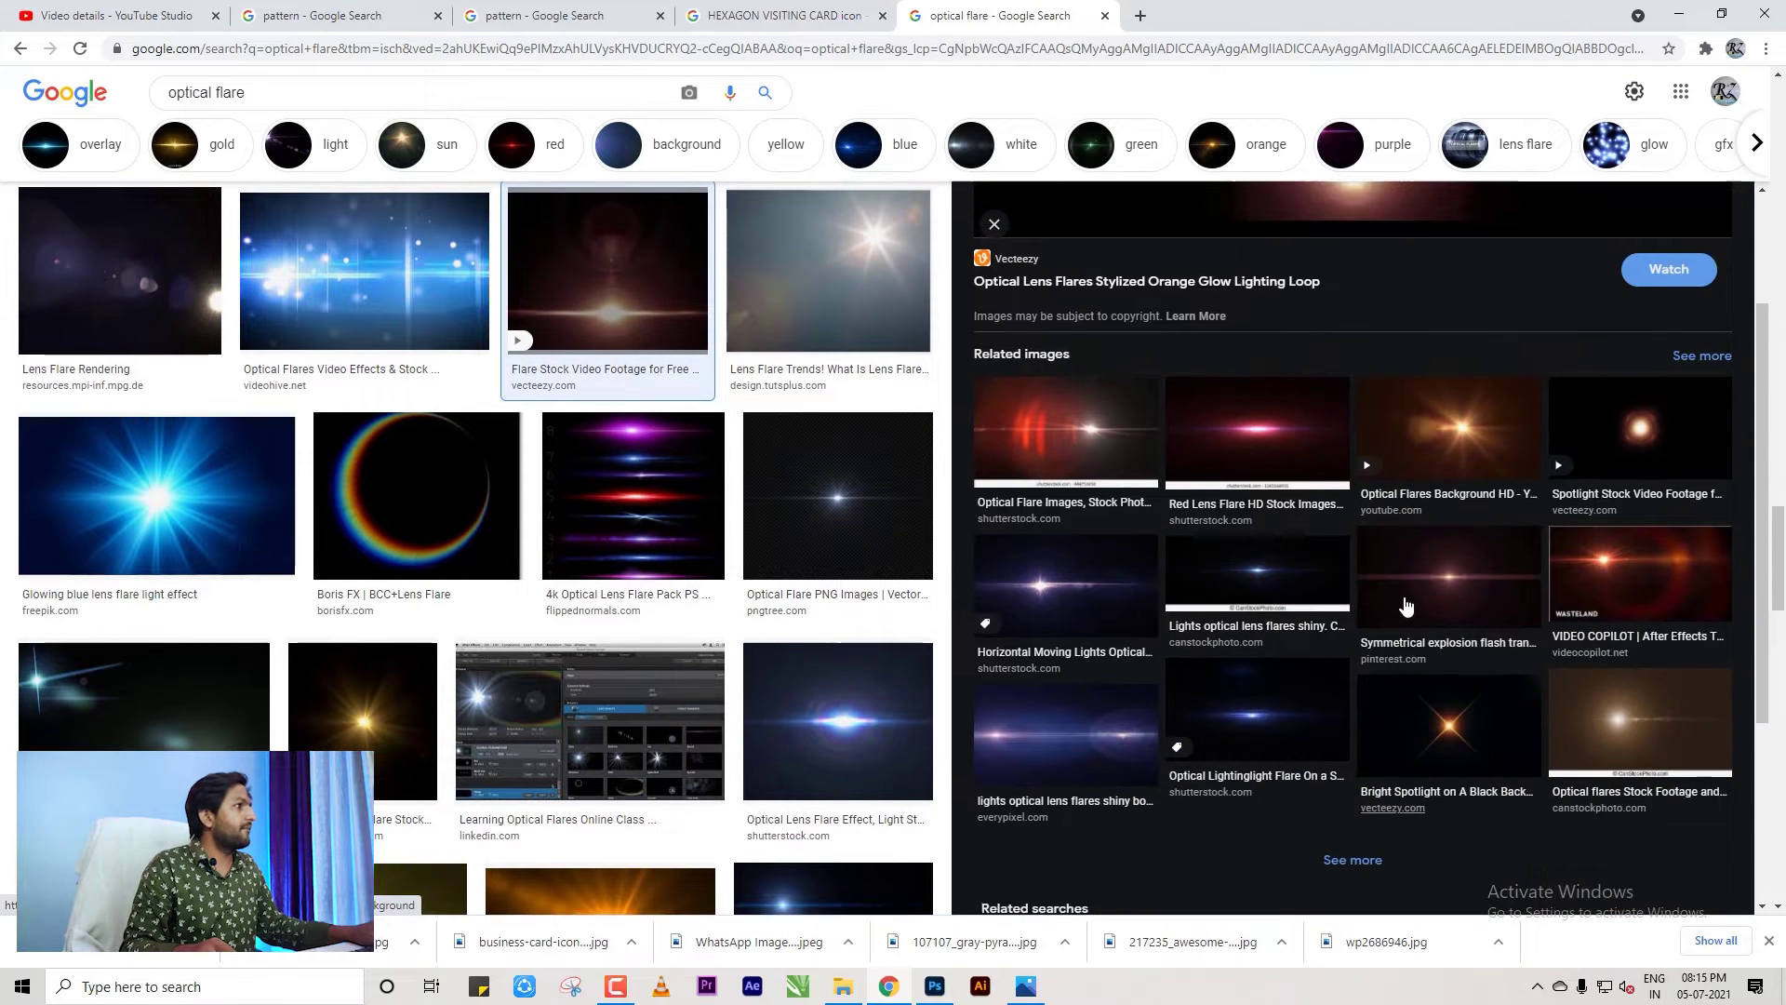
Open the Red Lens Flare HD image and save it to disk.
click(1296, 493)
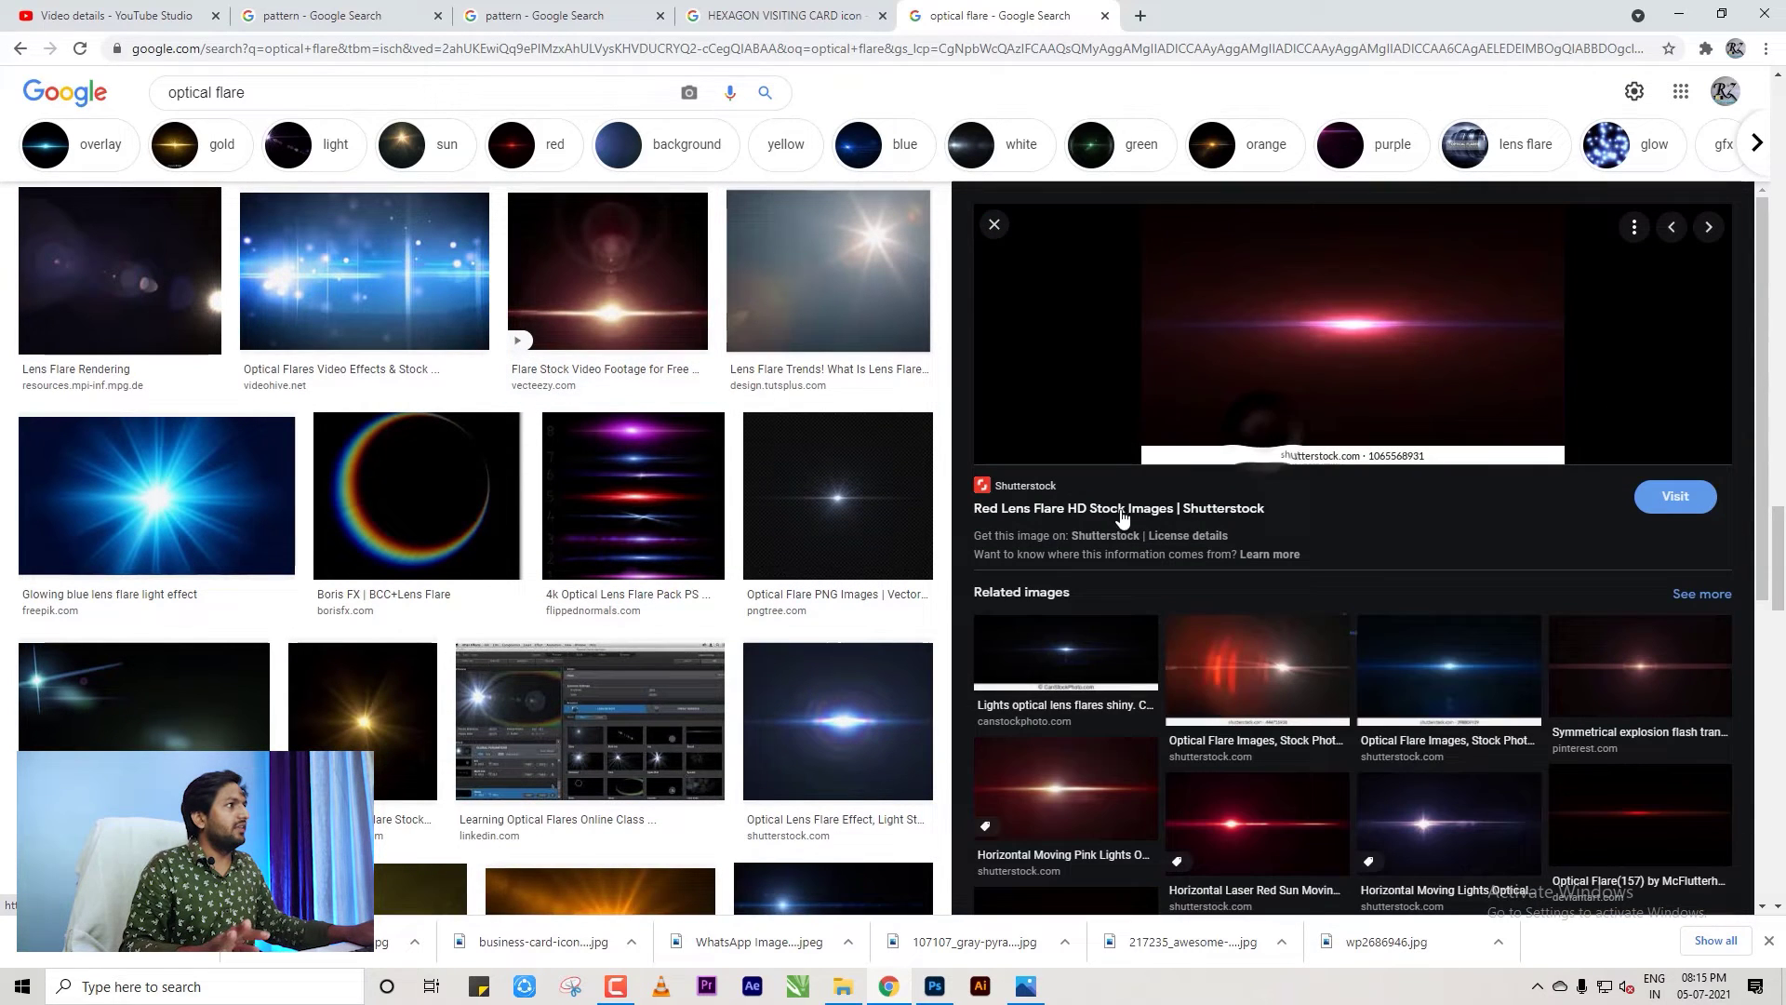
right_click(1332, 354)
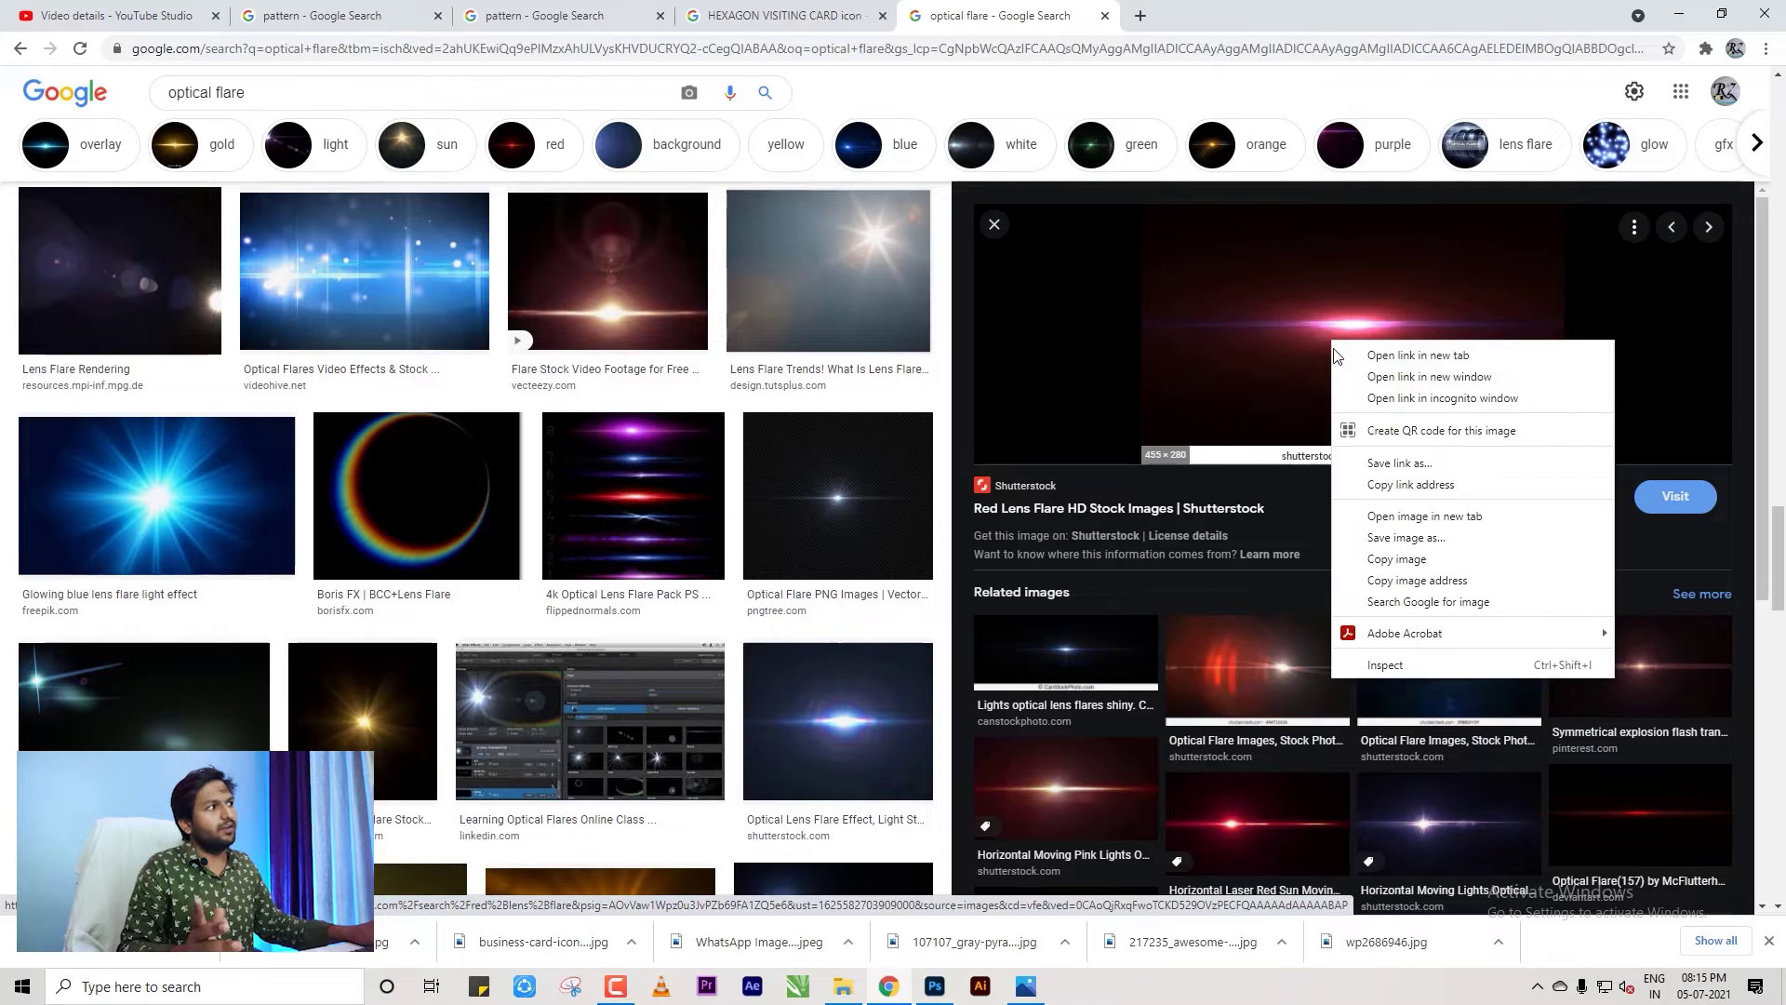
click(1412, 539)
click(945, 888)
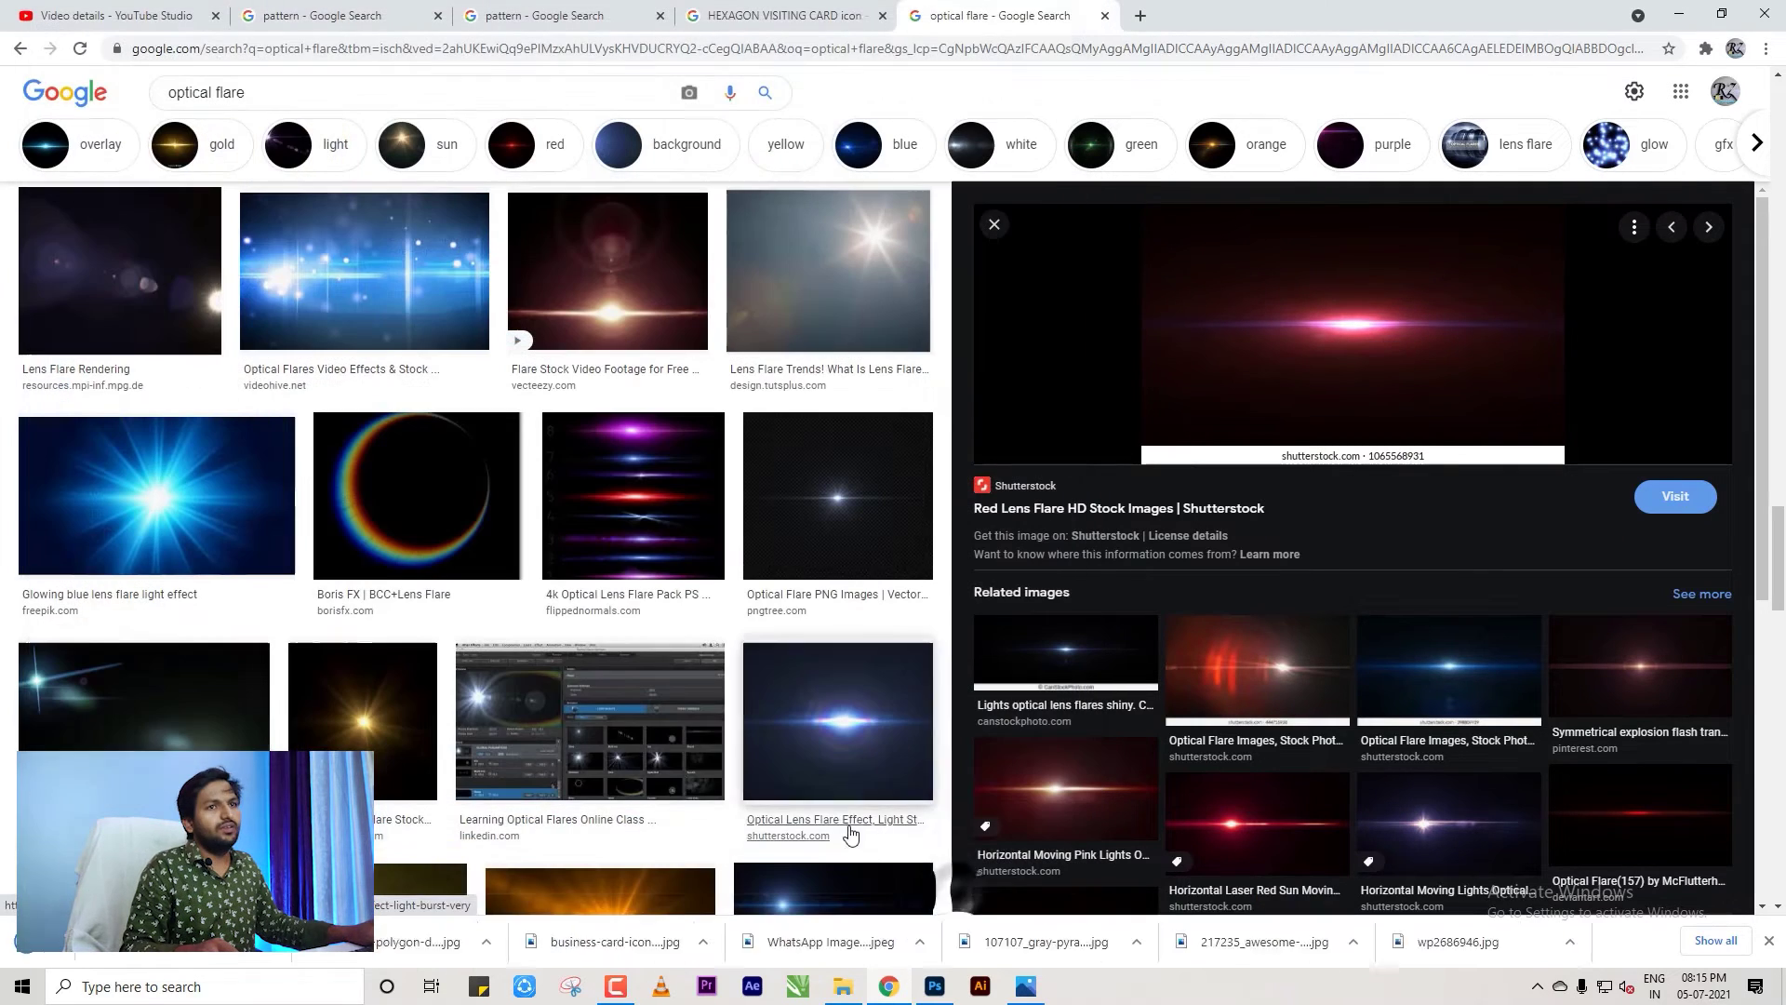
Open the downloaded lens flare in Photoshop and copy it into Untitled-1 as a layer.
drag(531, 941, 626, 170)
drag(851, 74, 852, 73)
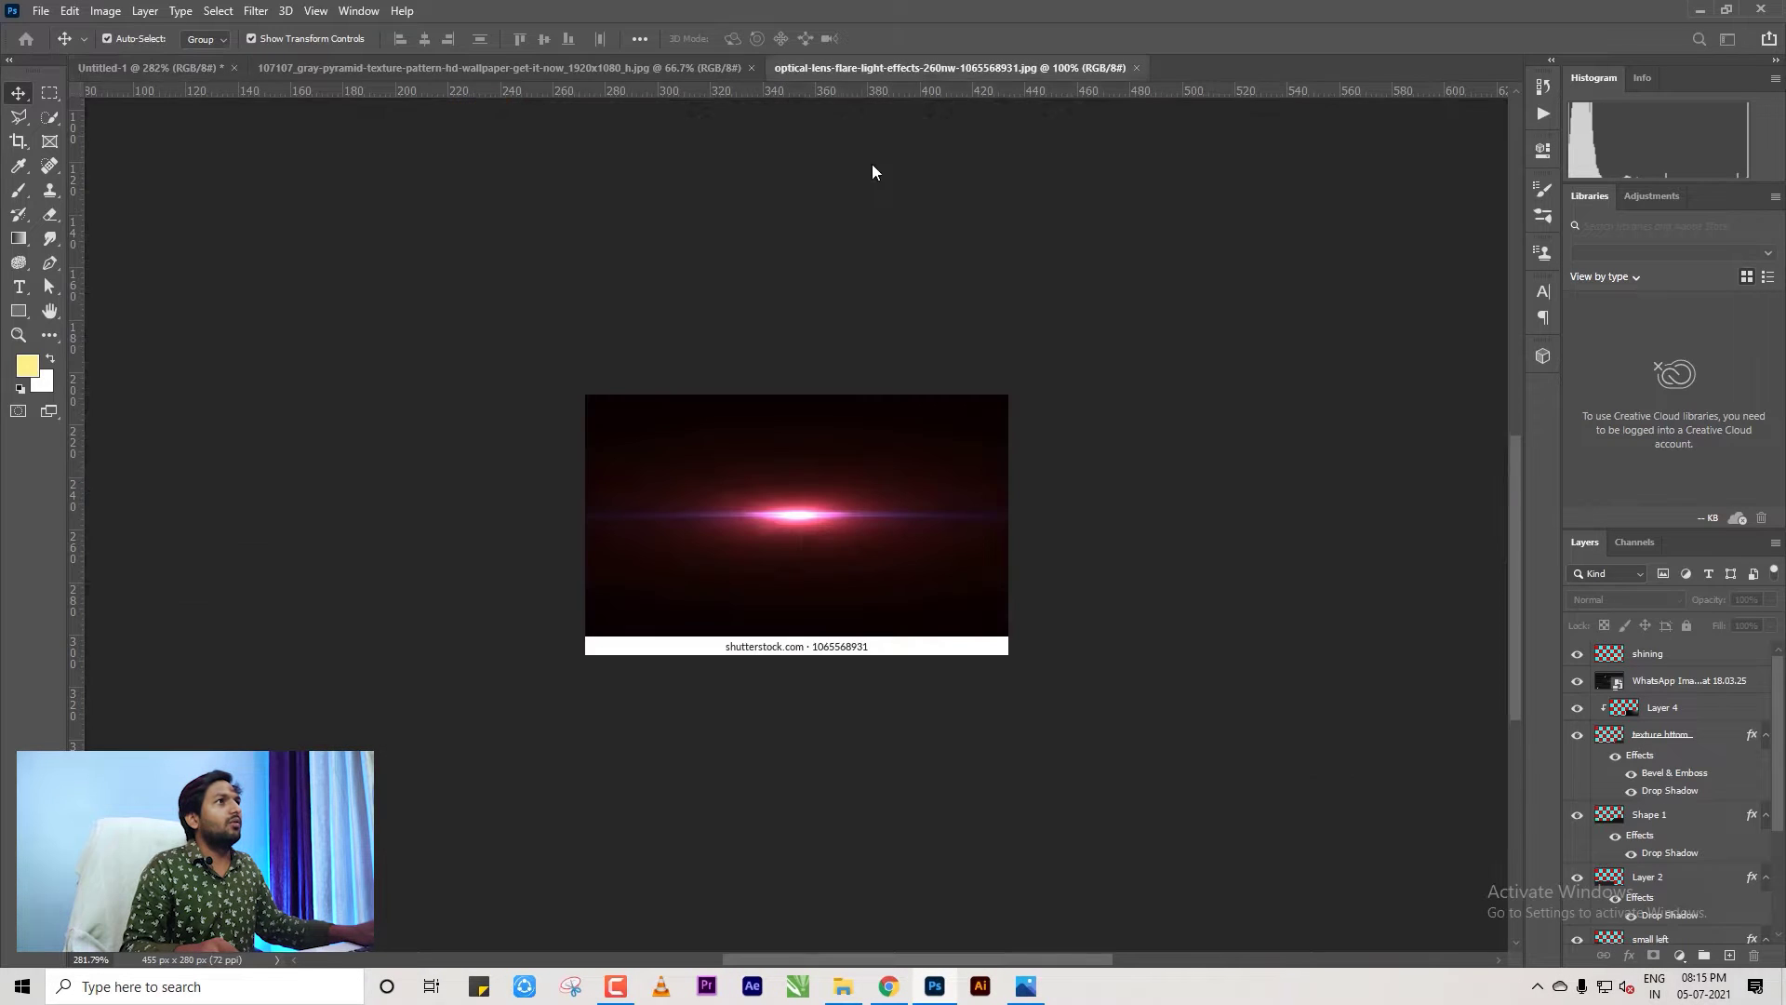
drag(510, 60, 875, 523)
scroll(875, 523, down, 3)
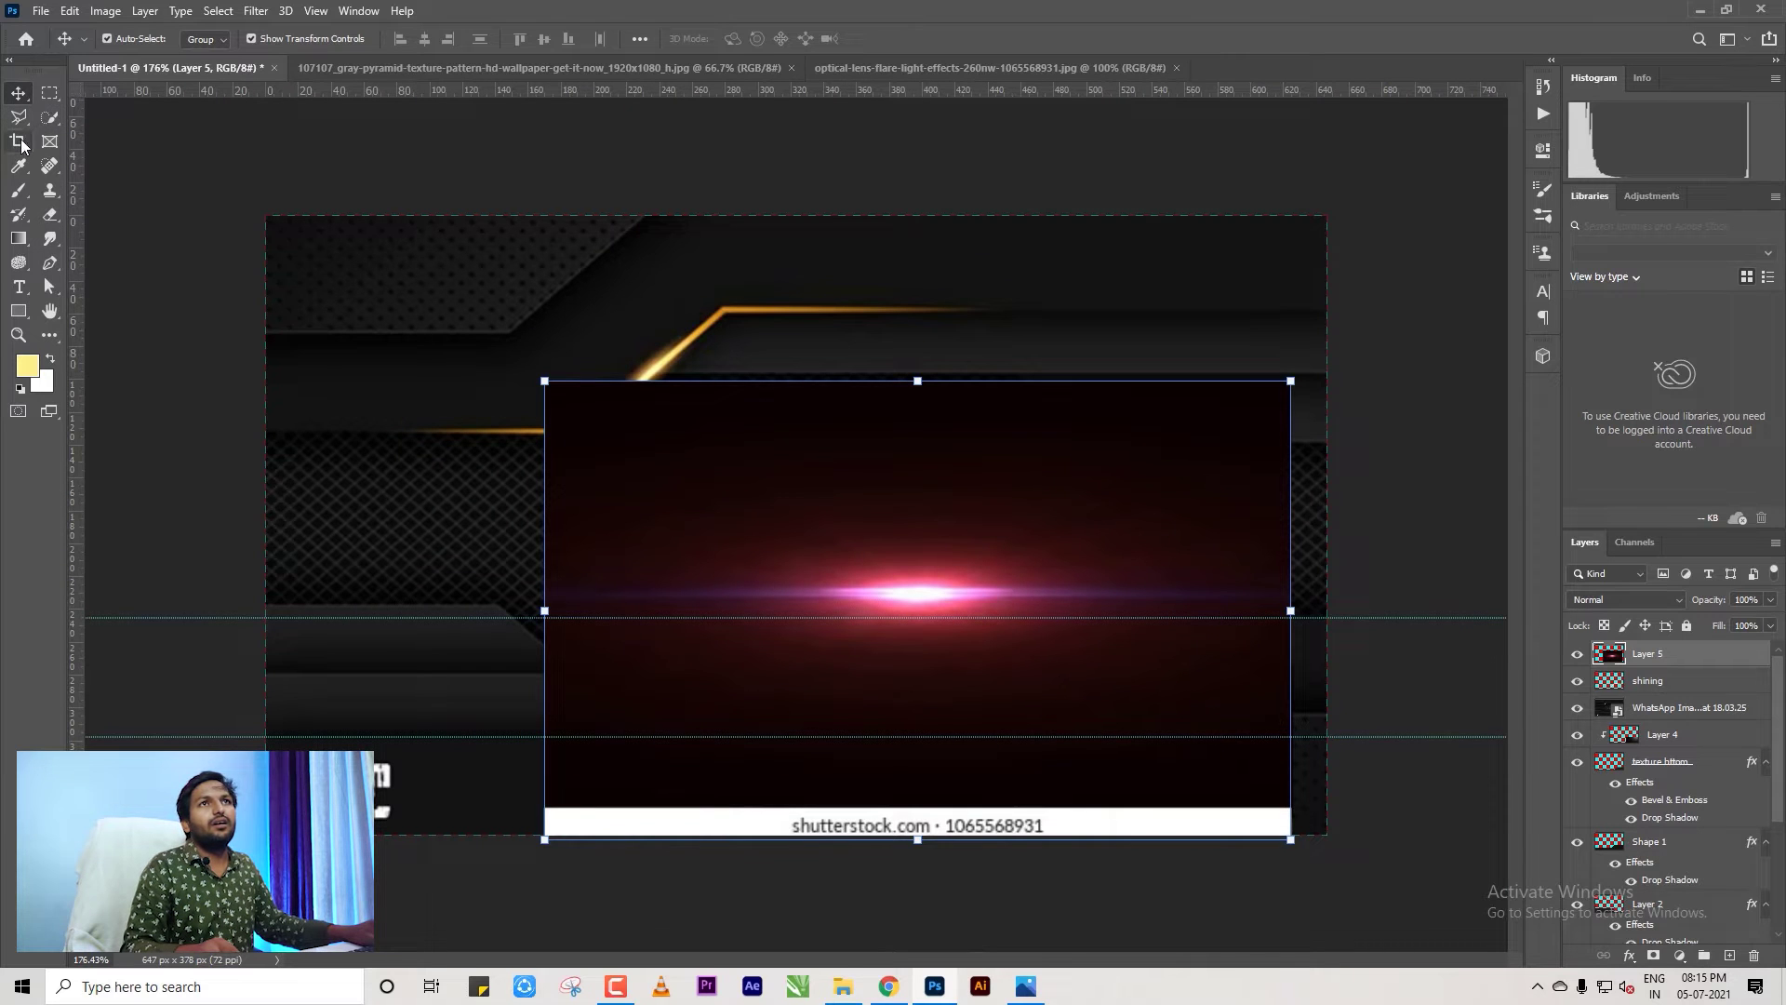
Trim the watermark strip by deleting everything outside a rectangle around the flare.
click(49, 92)
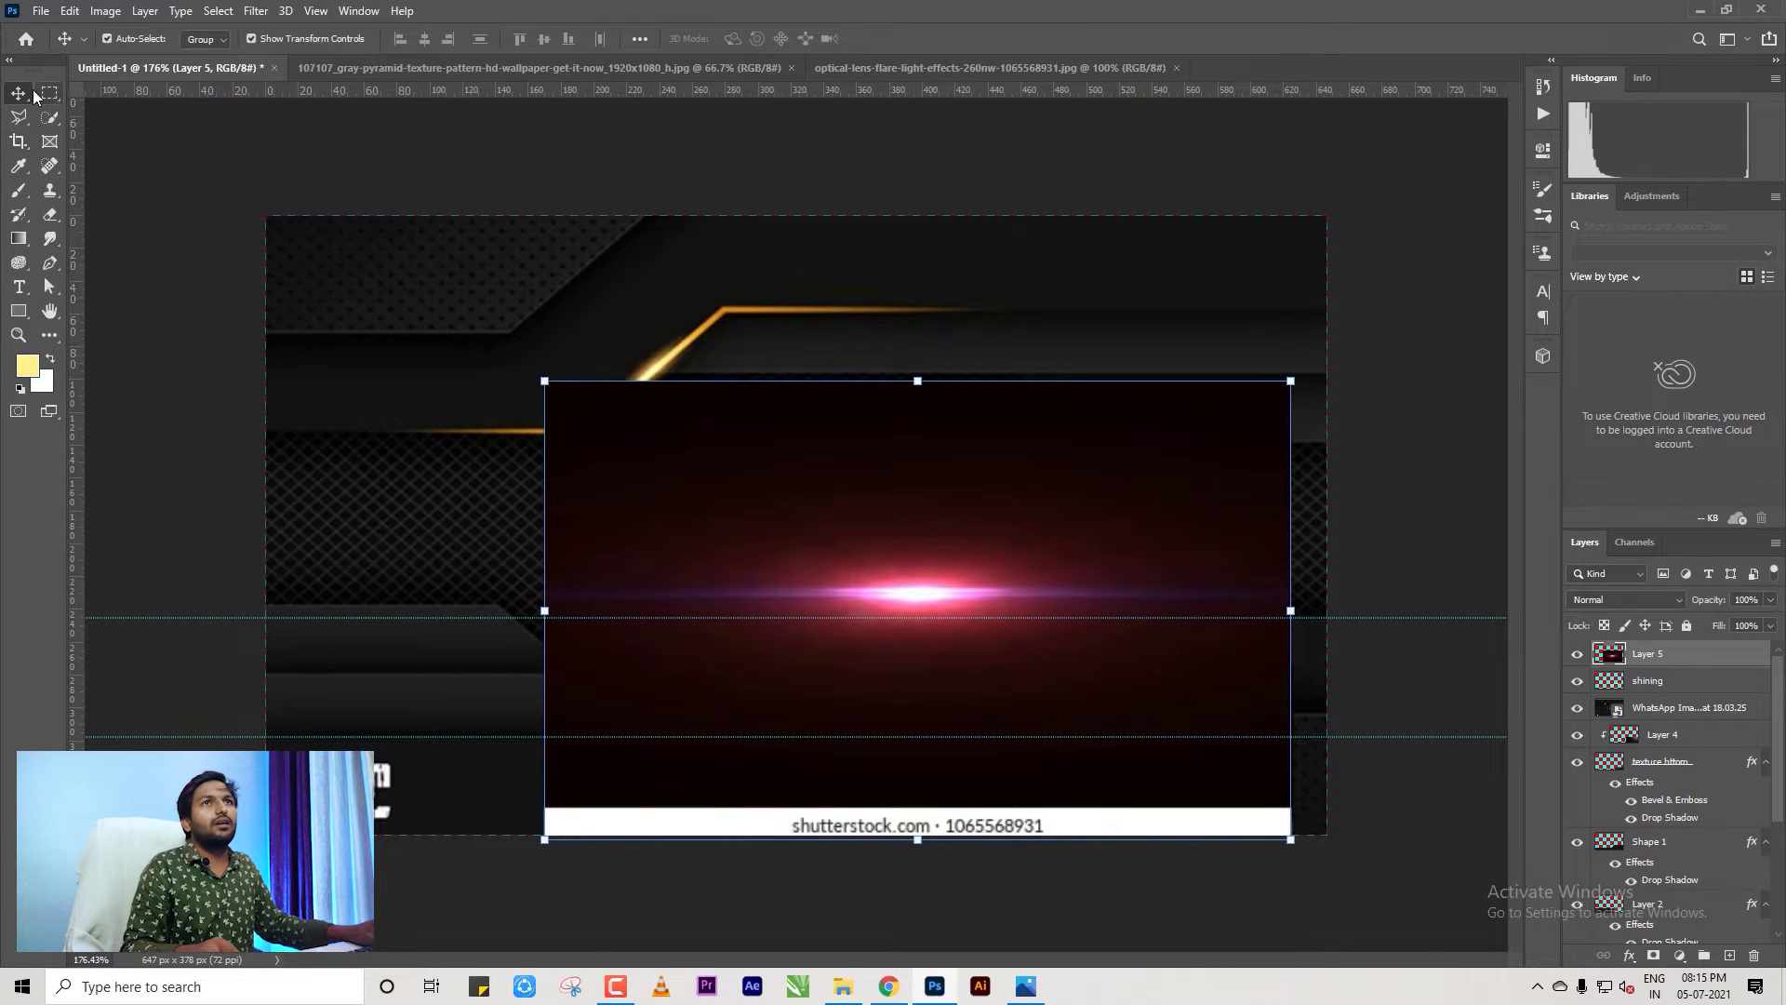
drag(574, 399, 1242, 763)
key(ctrl+shift+i)
key(Delete)
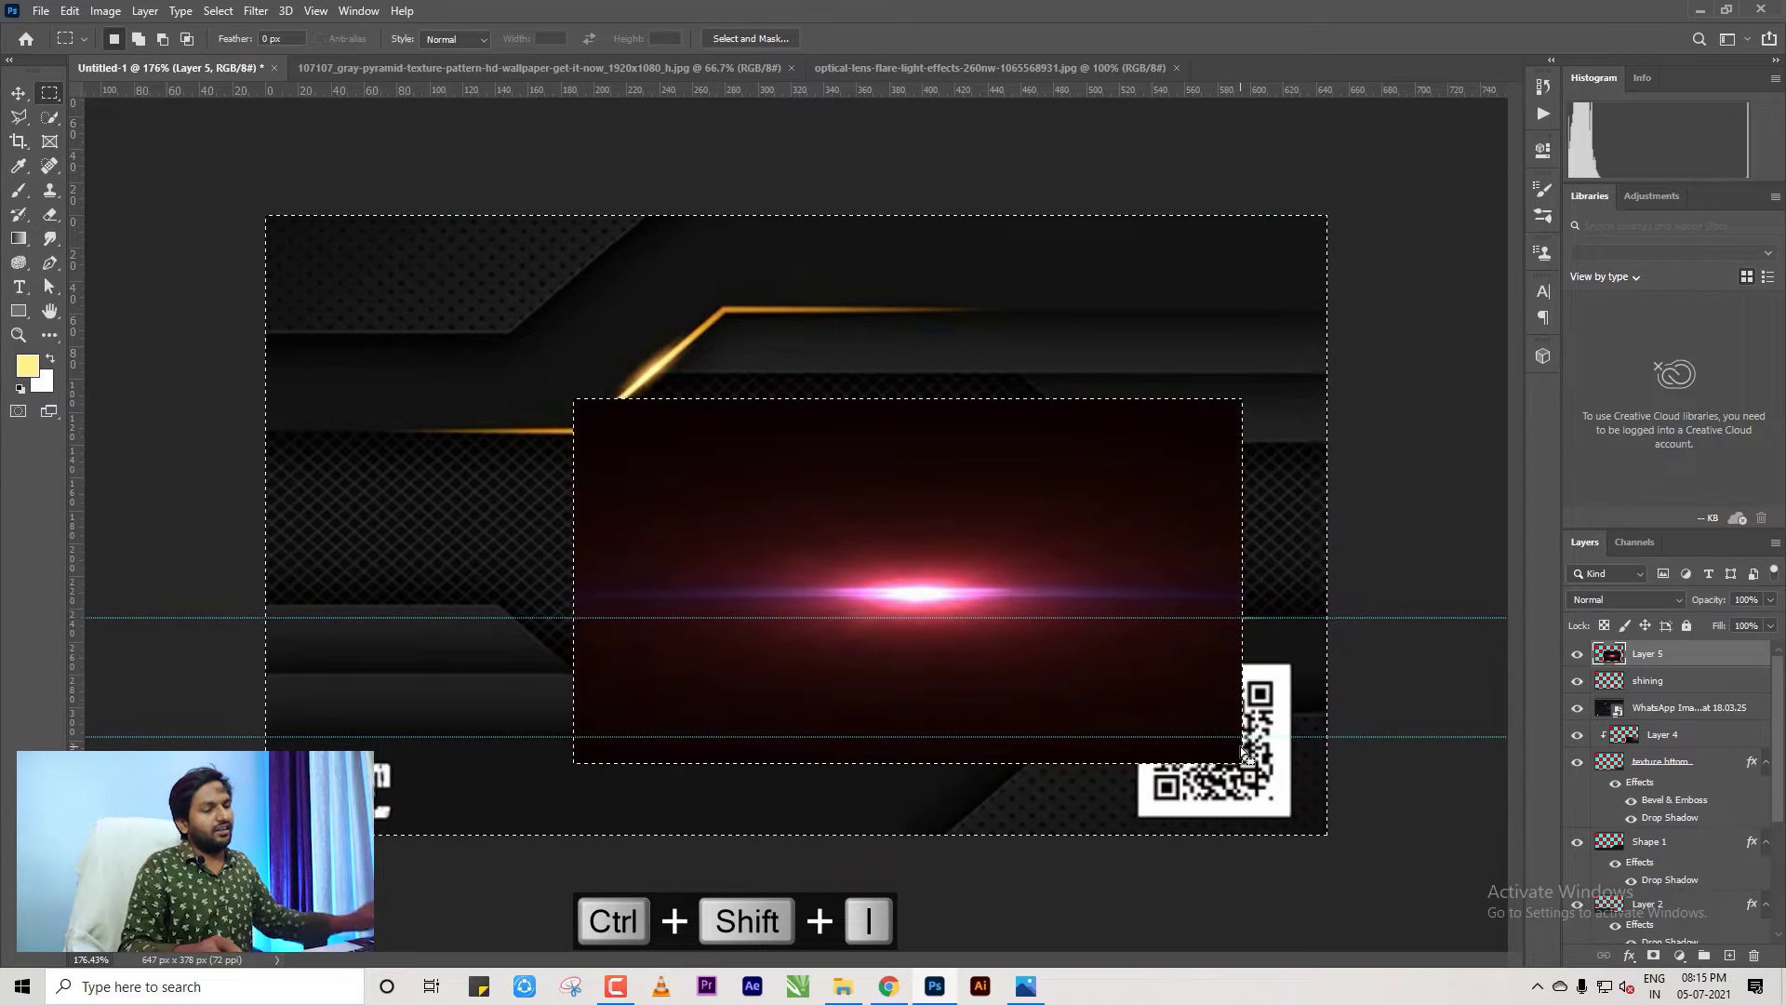
key(ctrl+d)
Reposition the flare toward the card's centre.
click(19, 95)
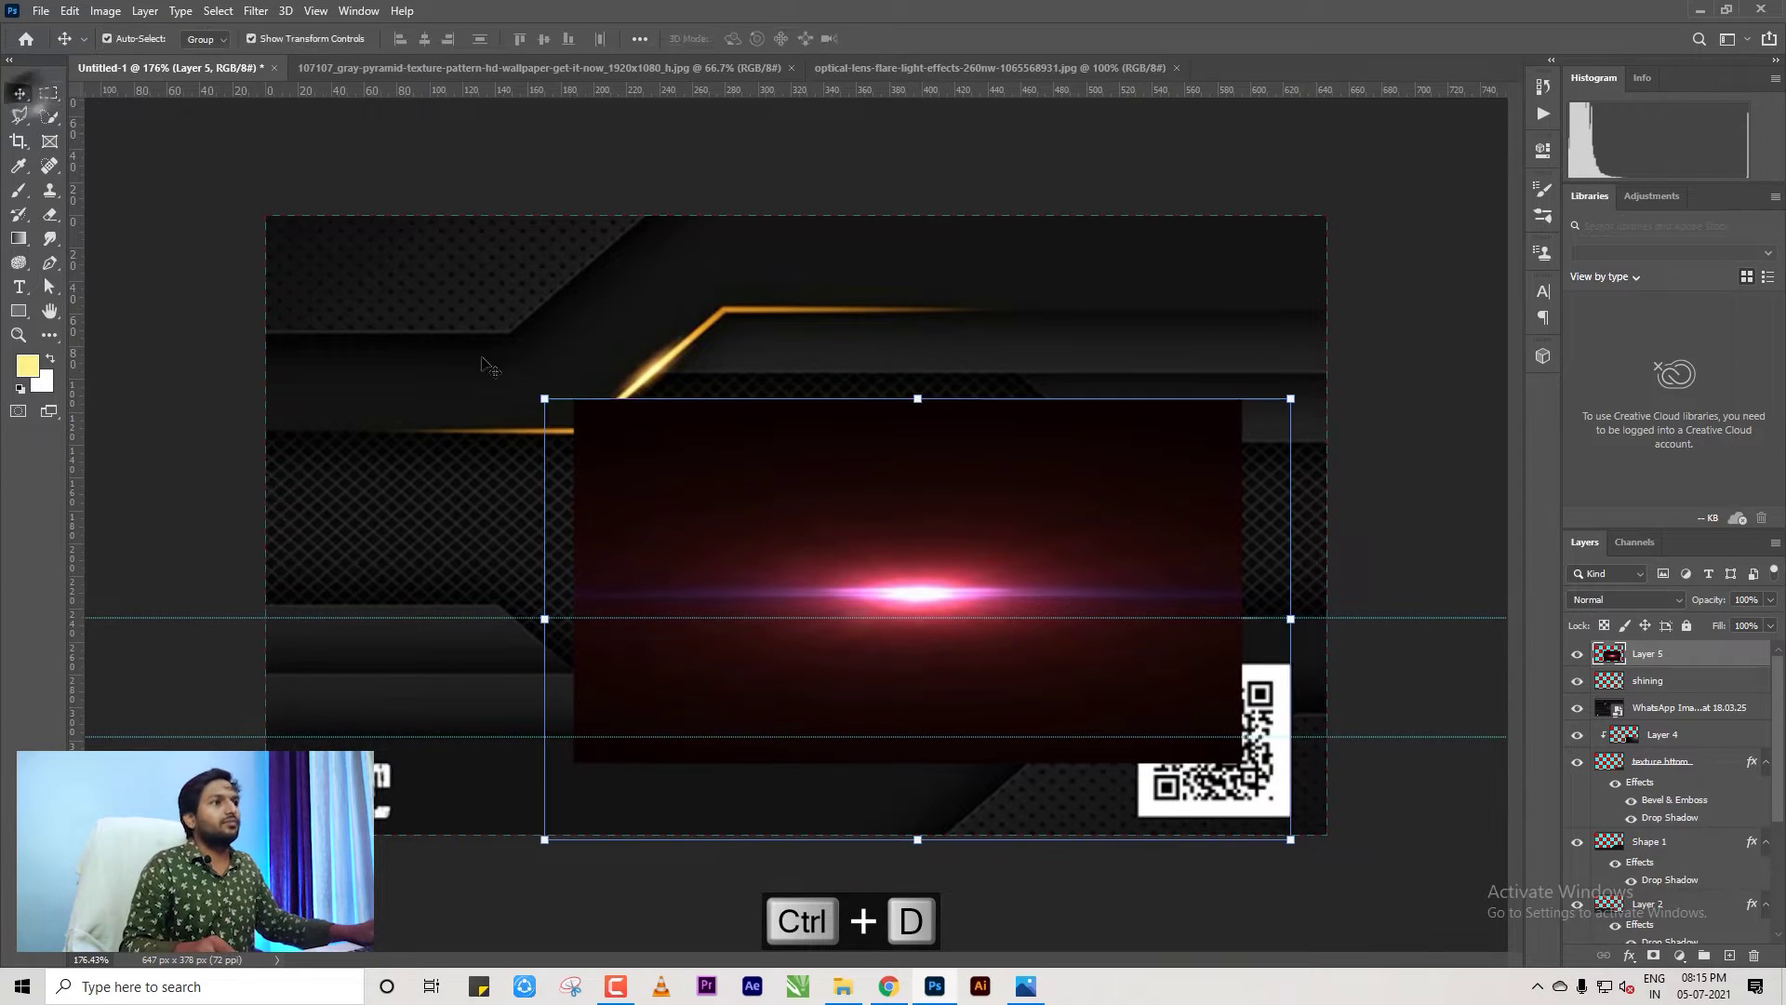
drag(1074, 684, 1040, 586)
key(m)
drag(438, 710, 1319, 796)
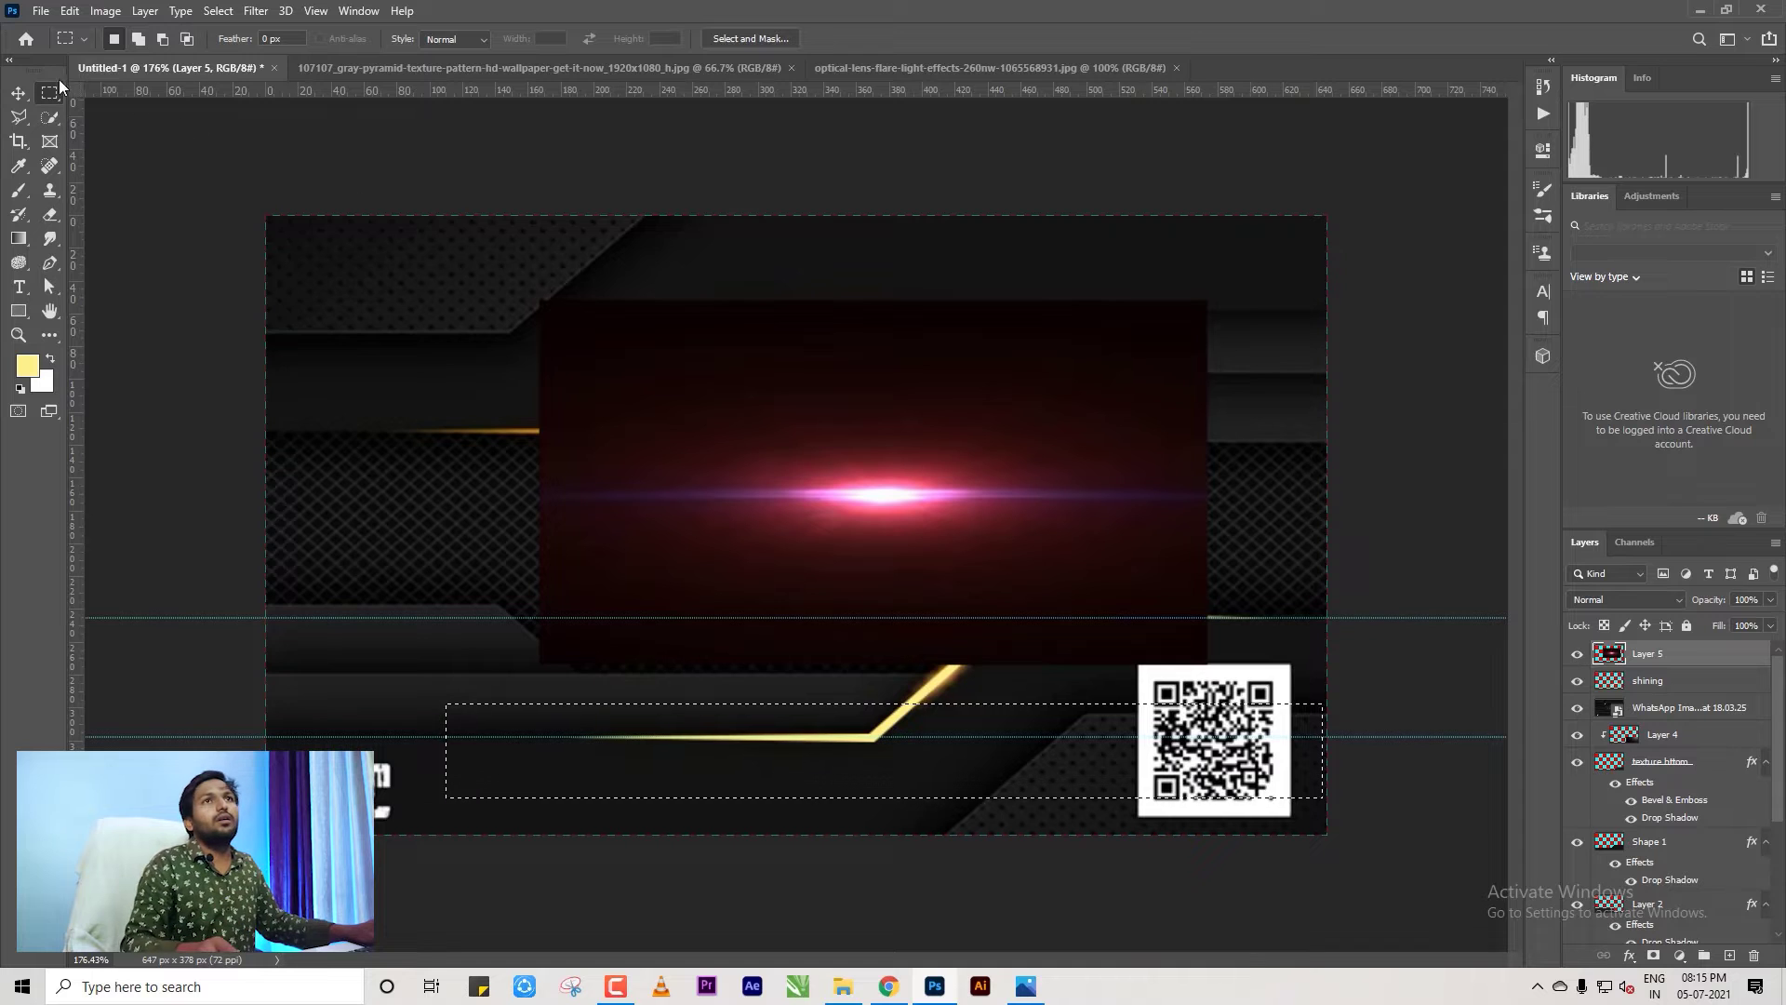
click(19, 93)
key(ctrl+d)
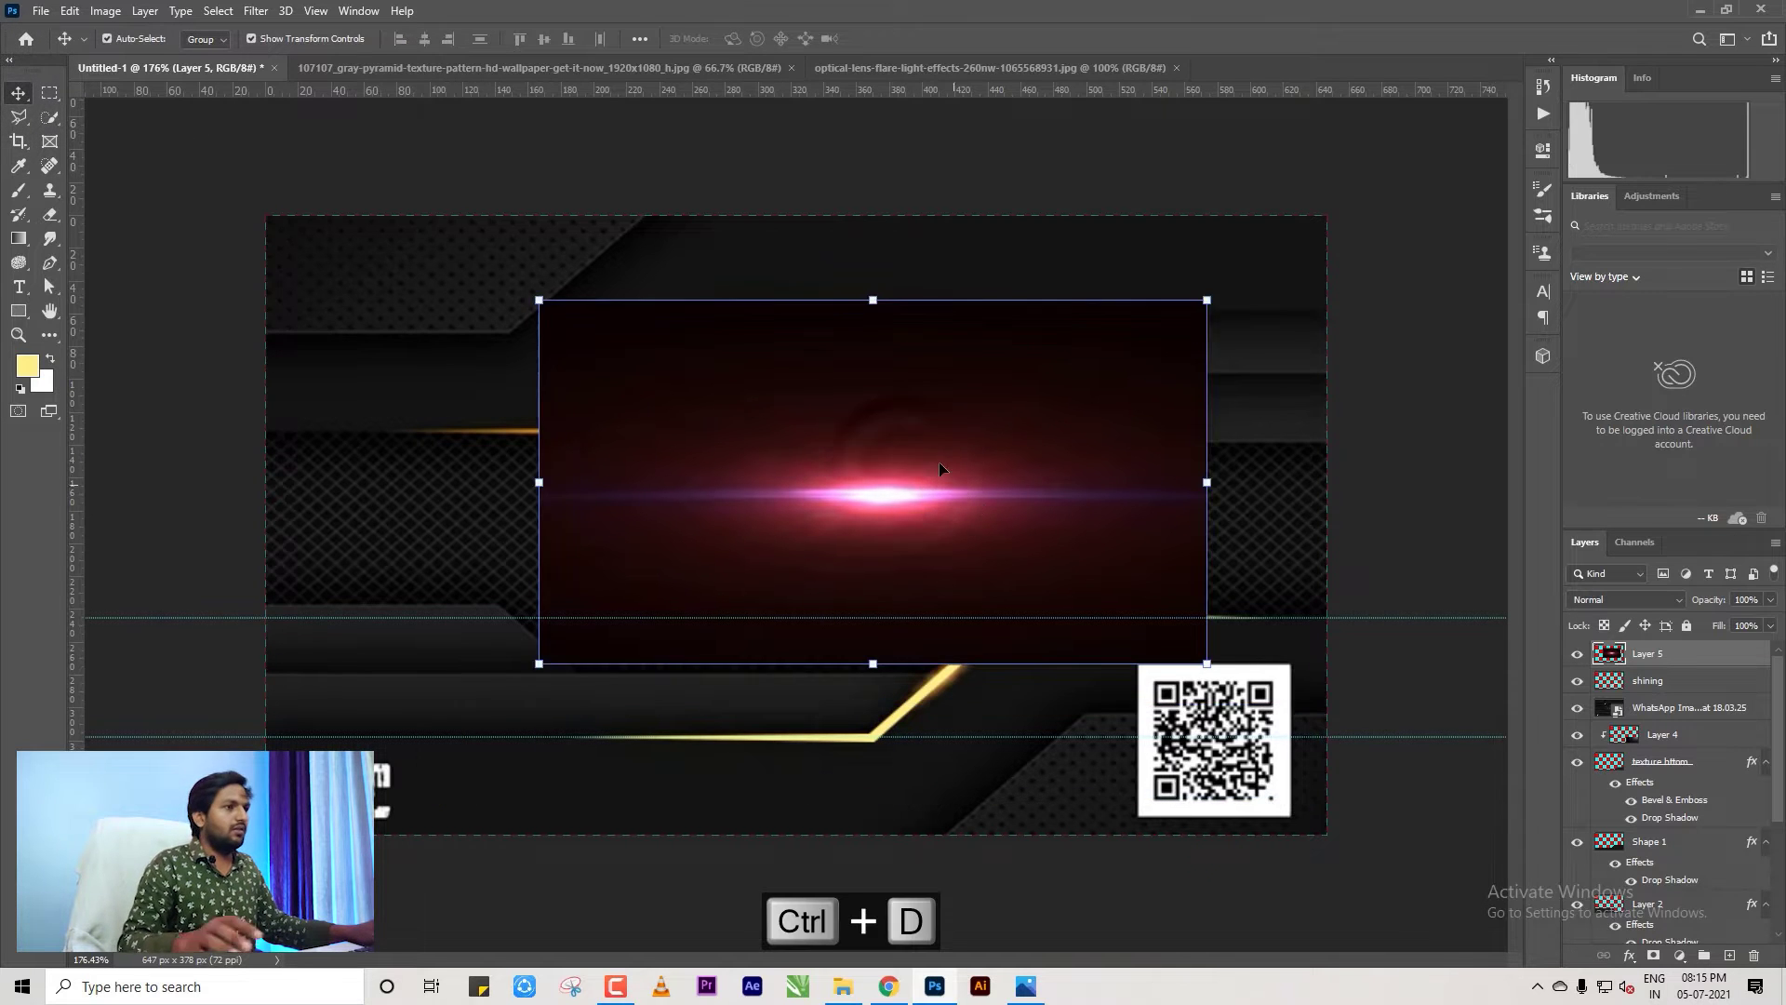
drag(939, 461, 807, 475)
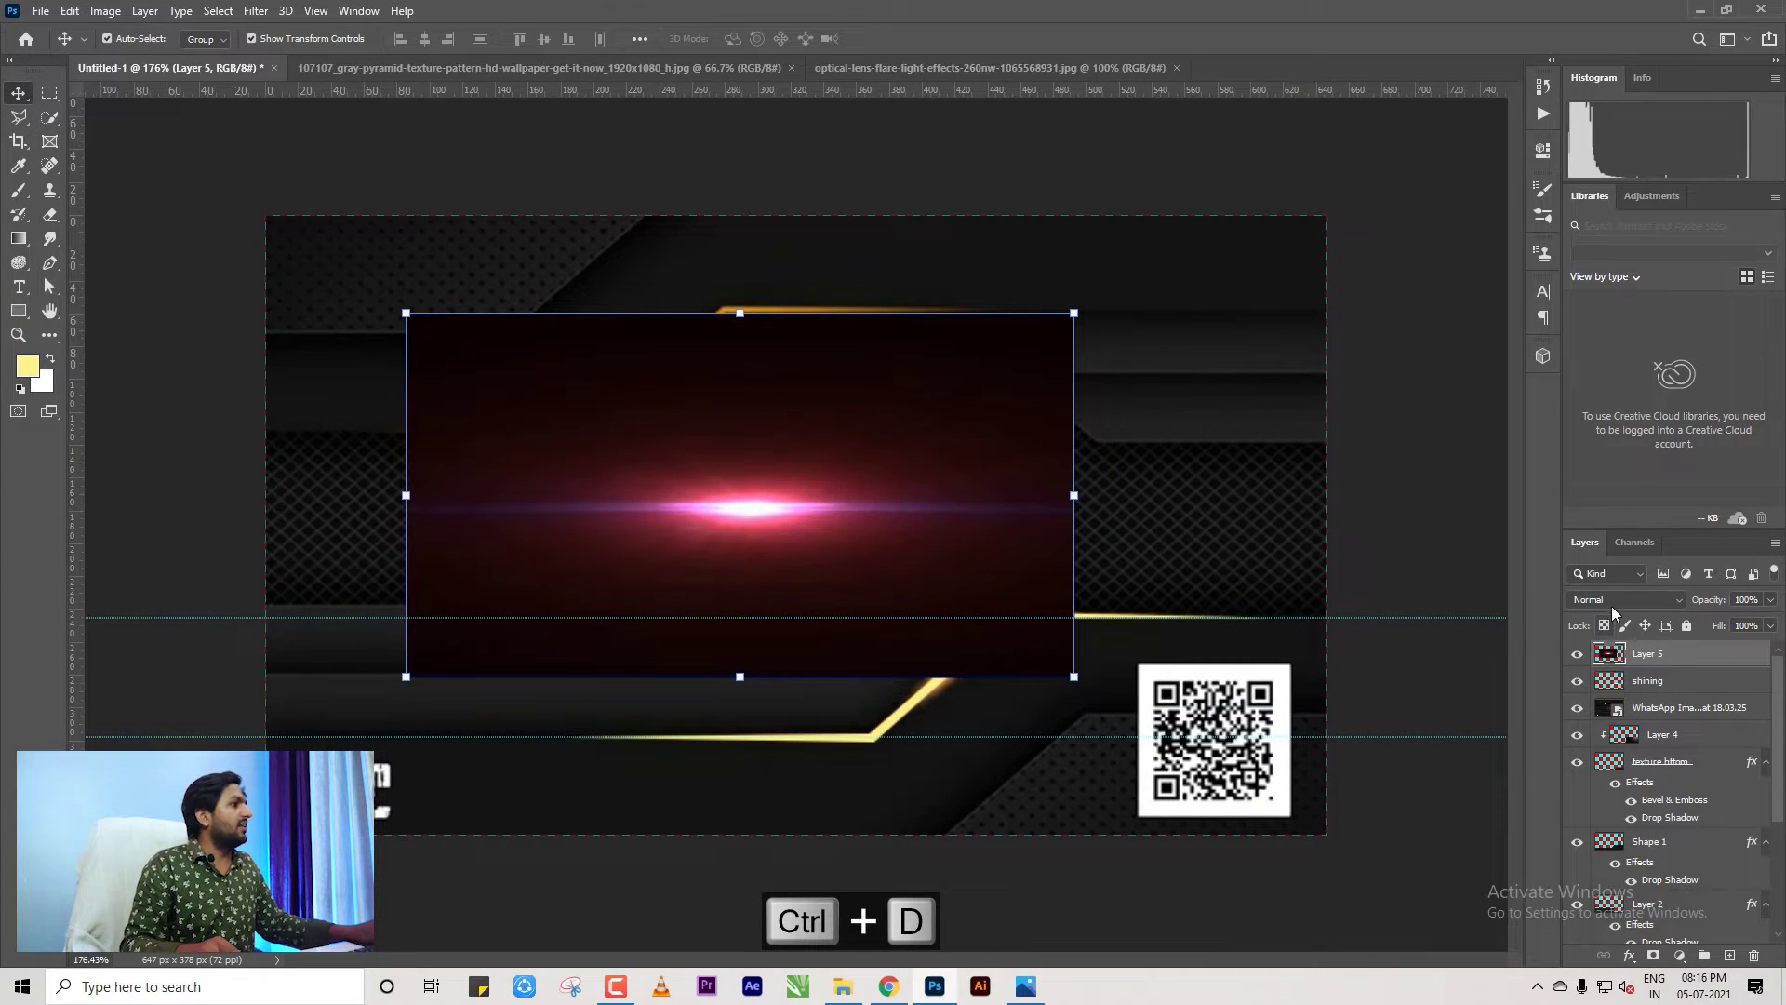
Set the flare layer to Screen blending, then move it and scale it to about 62.65%.
click(1613, 605)
click(1584, 660)
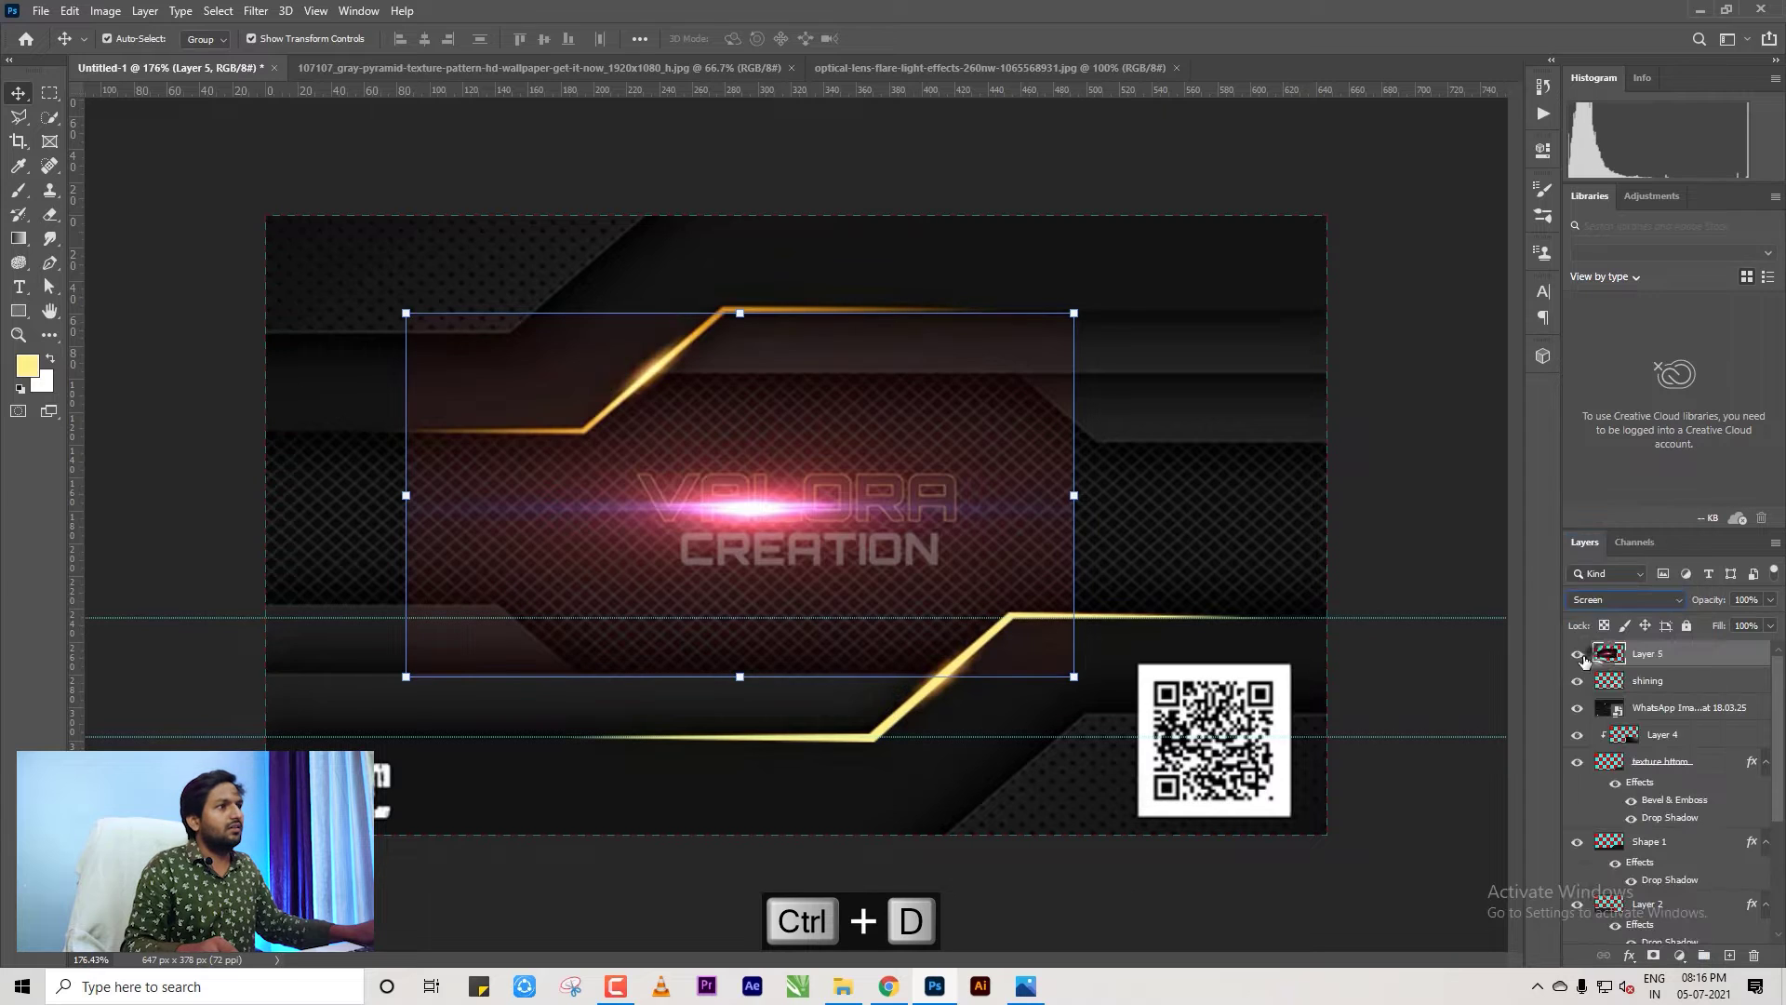
drag(956, 576, 1110, 735)
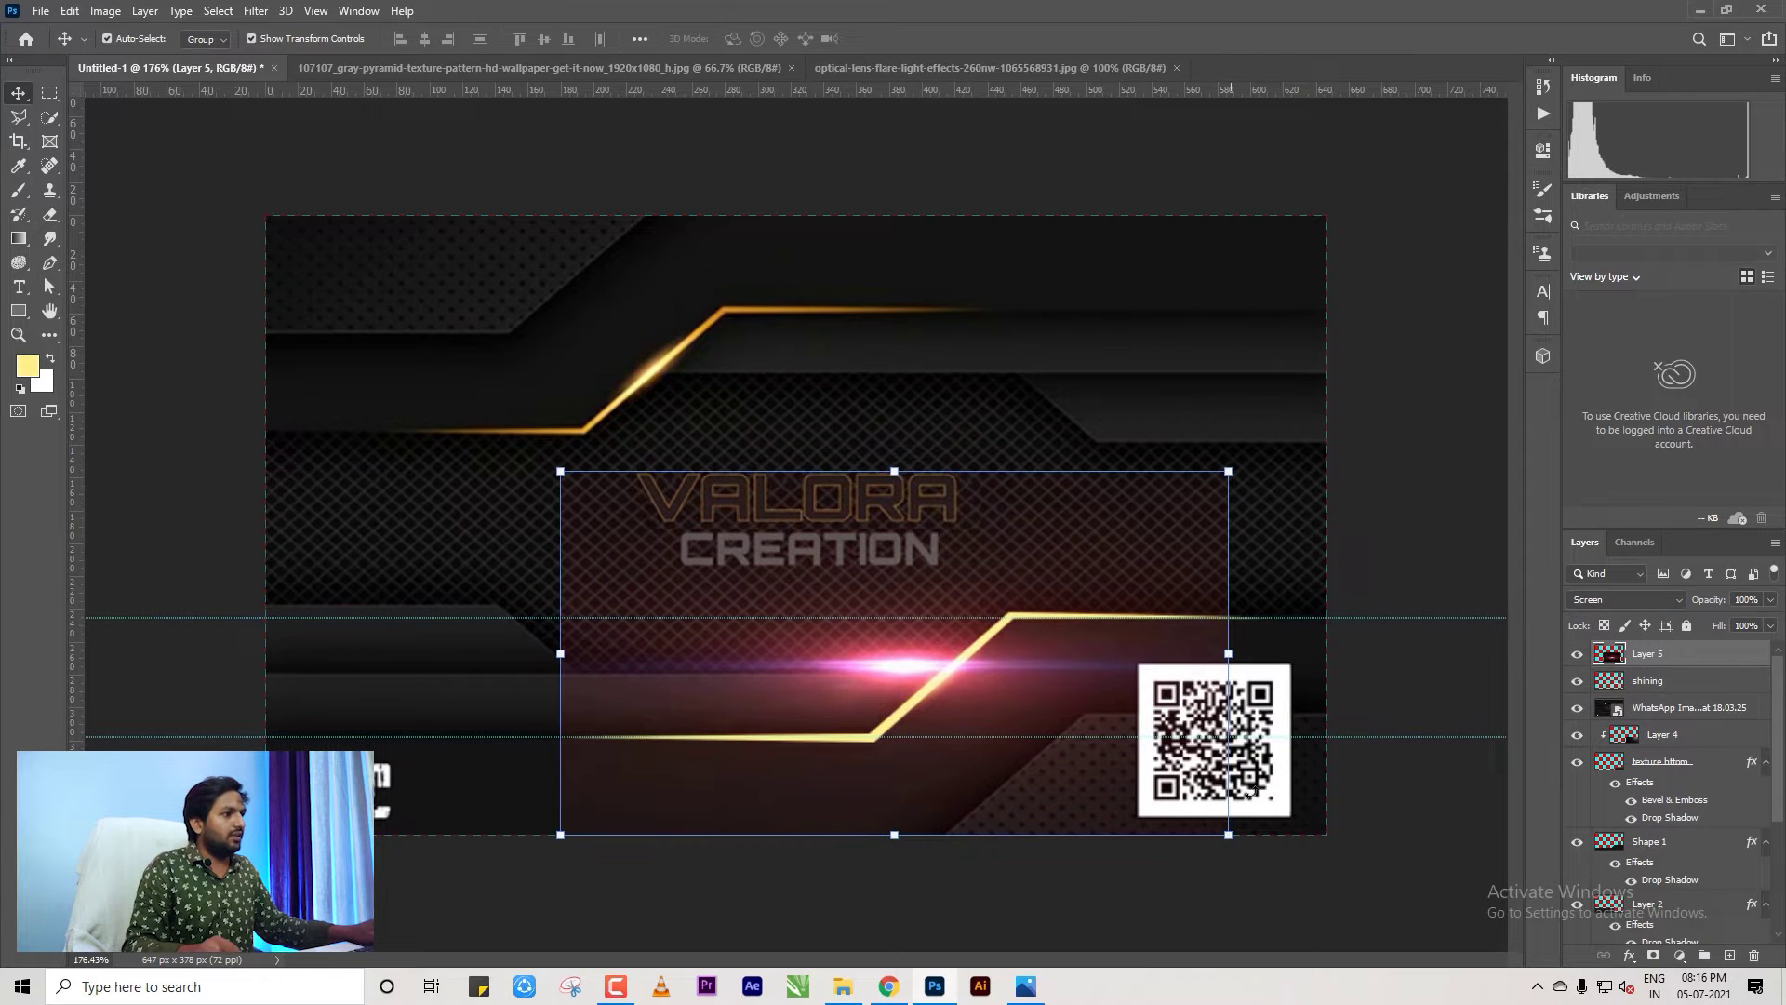
drag(1214, 823, 1009, 638)
drag(869, 678, 940, 732)
Rotate the flare about -41.6° onto the lower gold band's diagonal and commit the transform.
drag(1063, 773, 1095, 583)
drag(877, 656, 983, 671)
scroll(858, 584, up, 3)
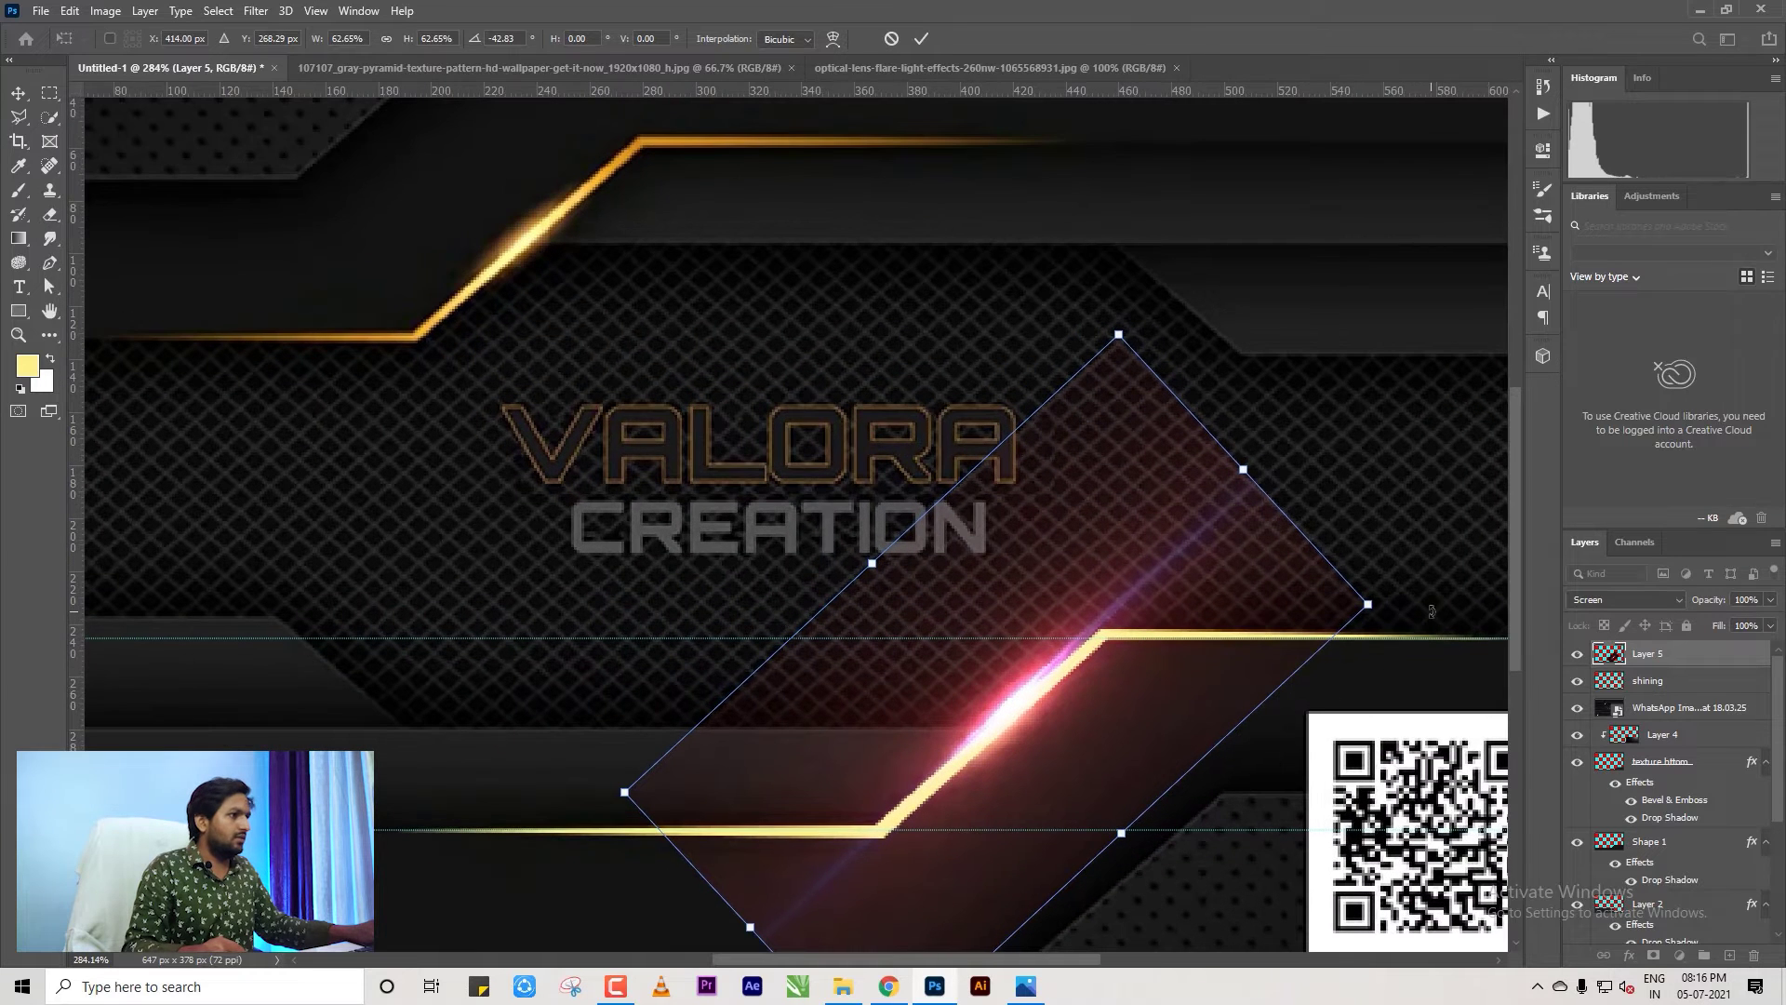
mouse_move(1430, 611)
mouse_down()
mouse_move(1444, 630)
mouse_move(1439, 616)
mouse_up()
scroll(988, 672, up, 3)
drag(988, 672, 982, 692)
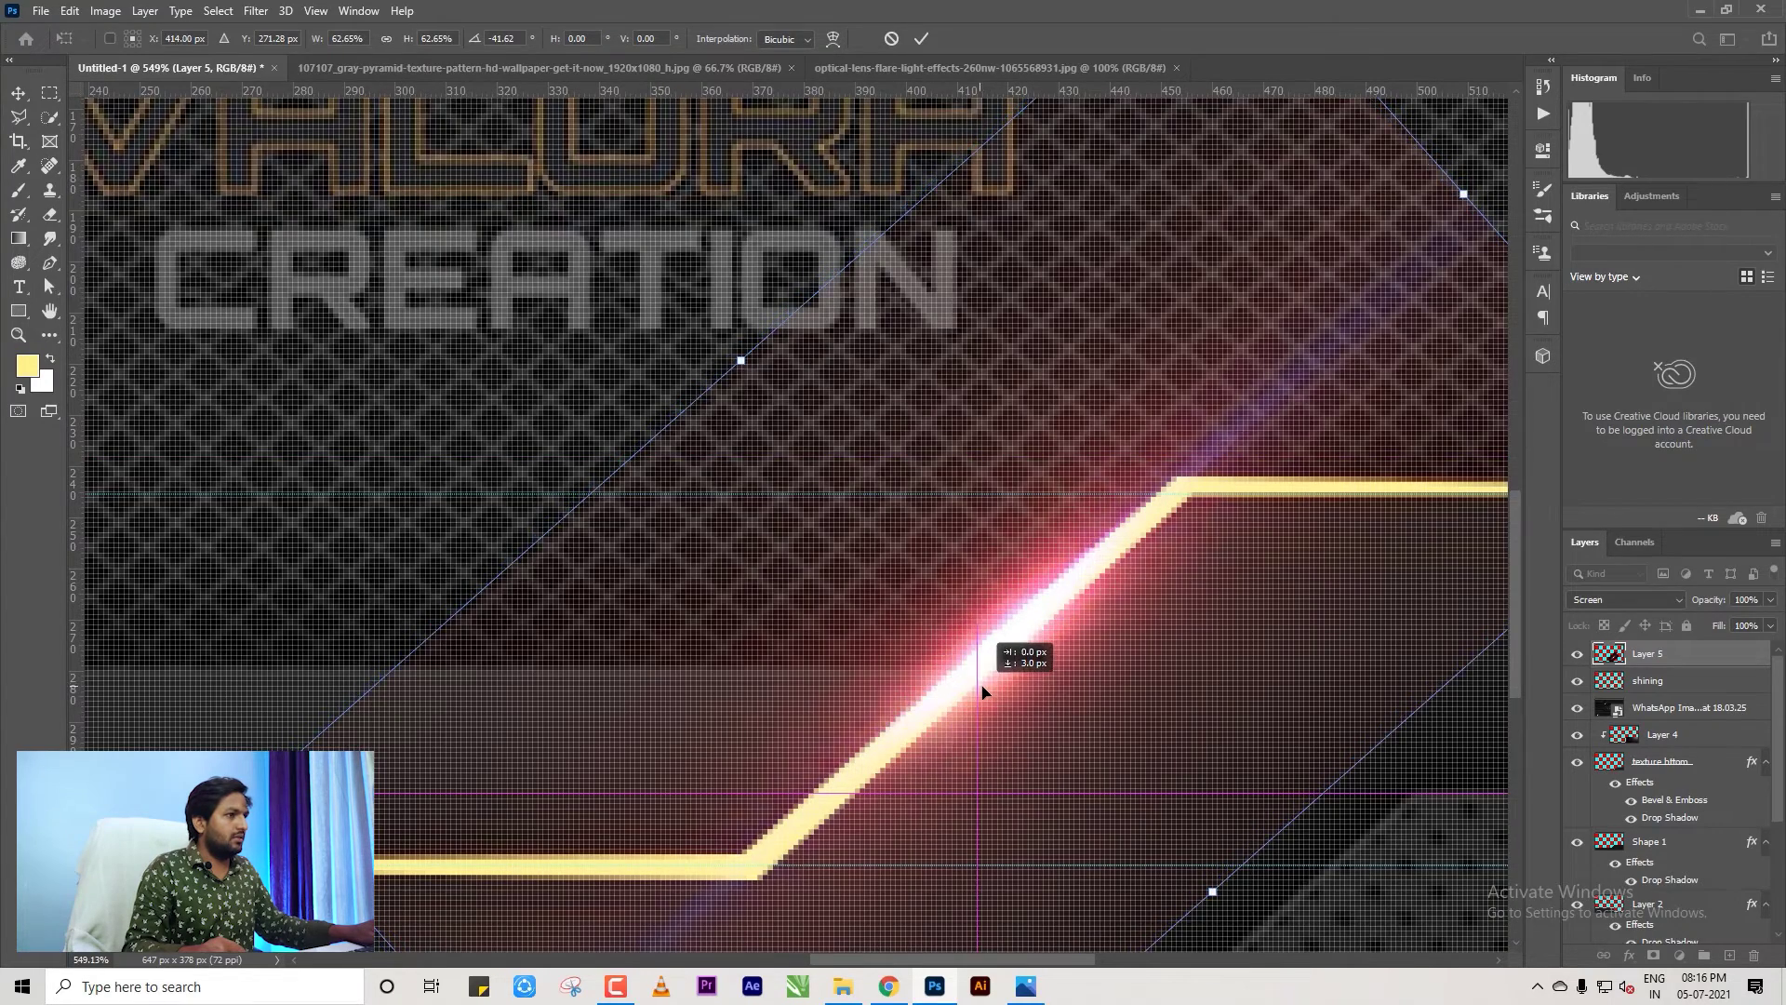
scroll(974, 690, down, 4)
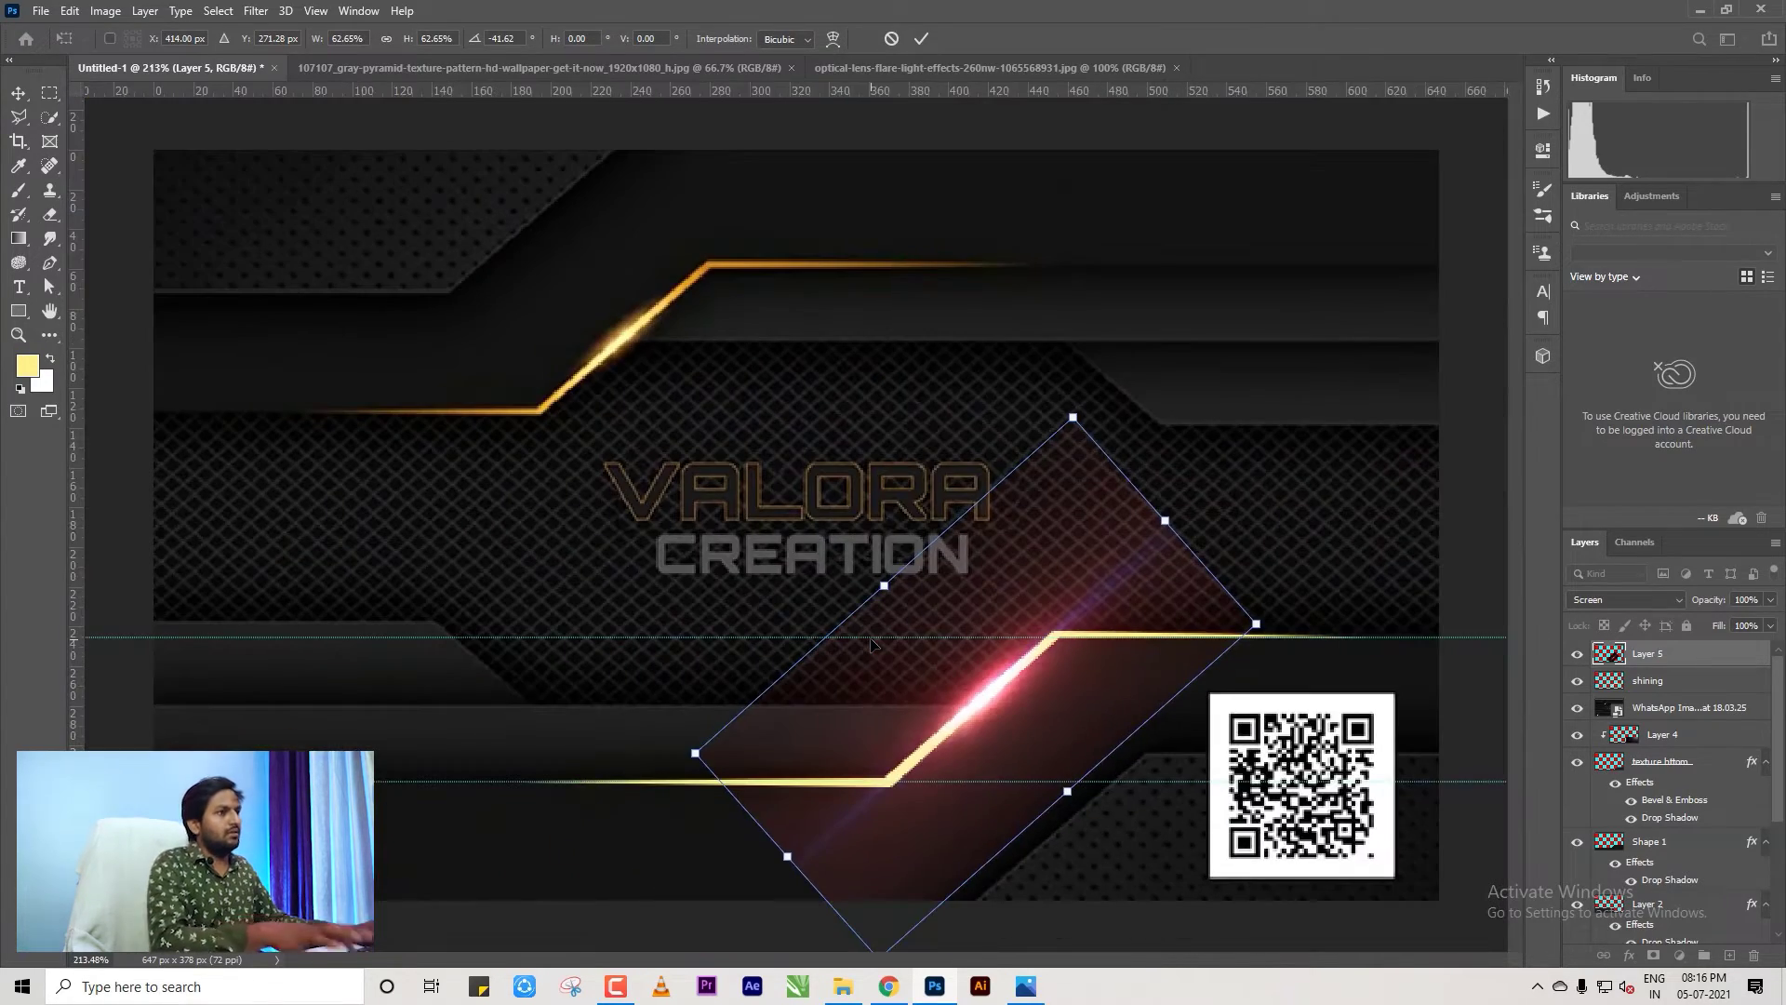
key(Return)
click(930, 614)
scroll(1017, 593, down, 3)
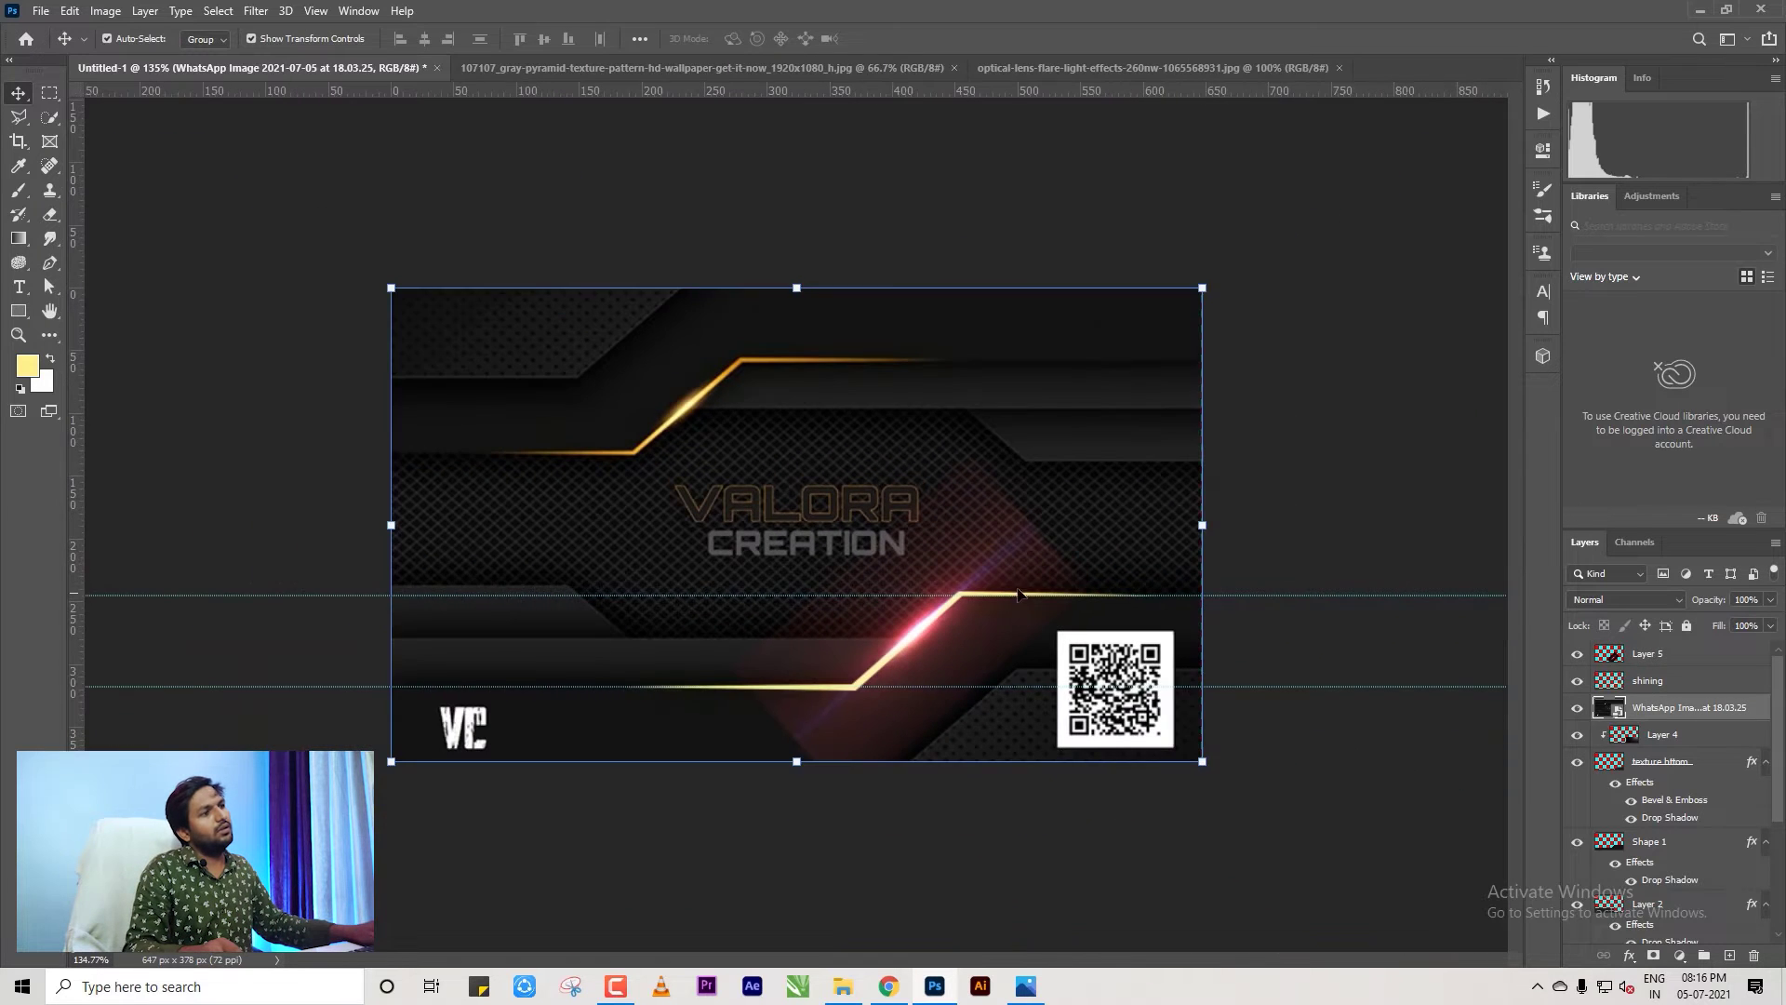
Recolour the Layer 5 flare from red to gold with a Hue/Saturation hue shift of +35.
click(1018, 593)
scroll(1015, 544, up, 1)
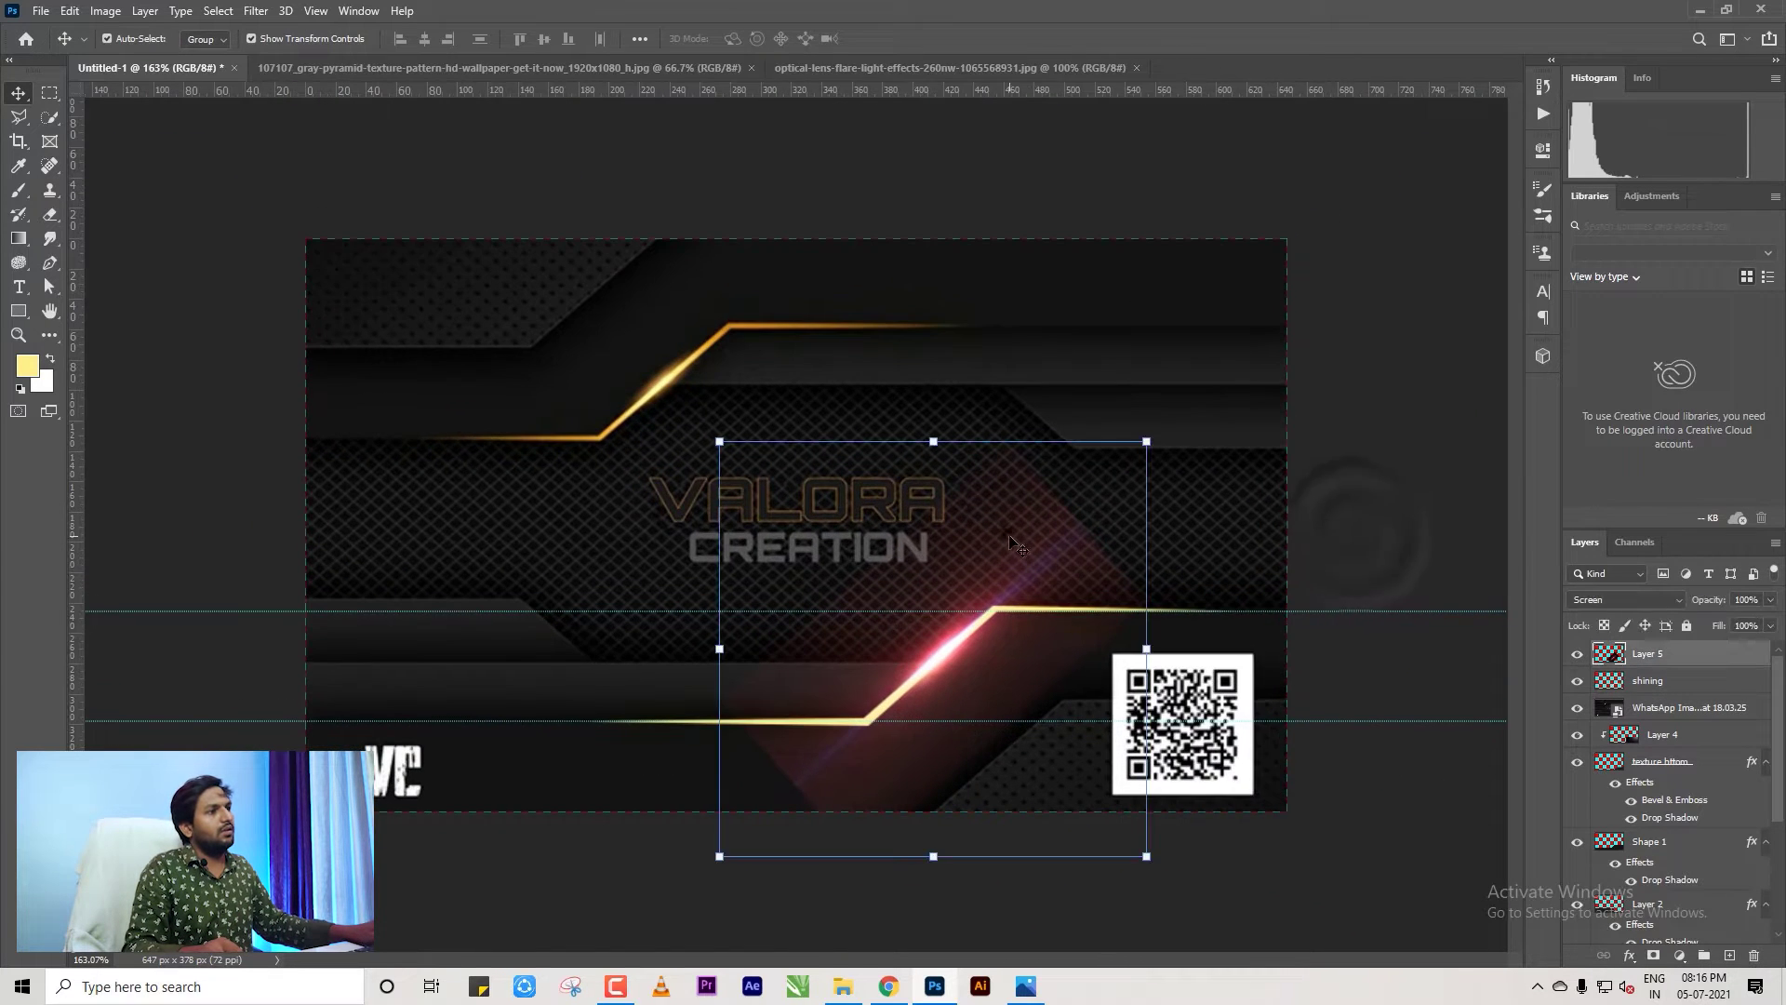
click(116, 14)
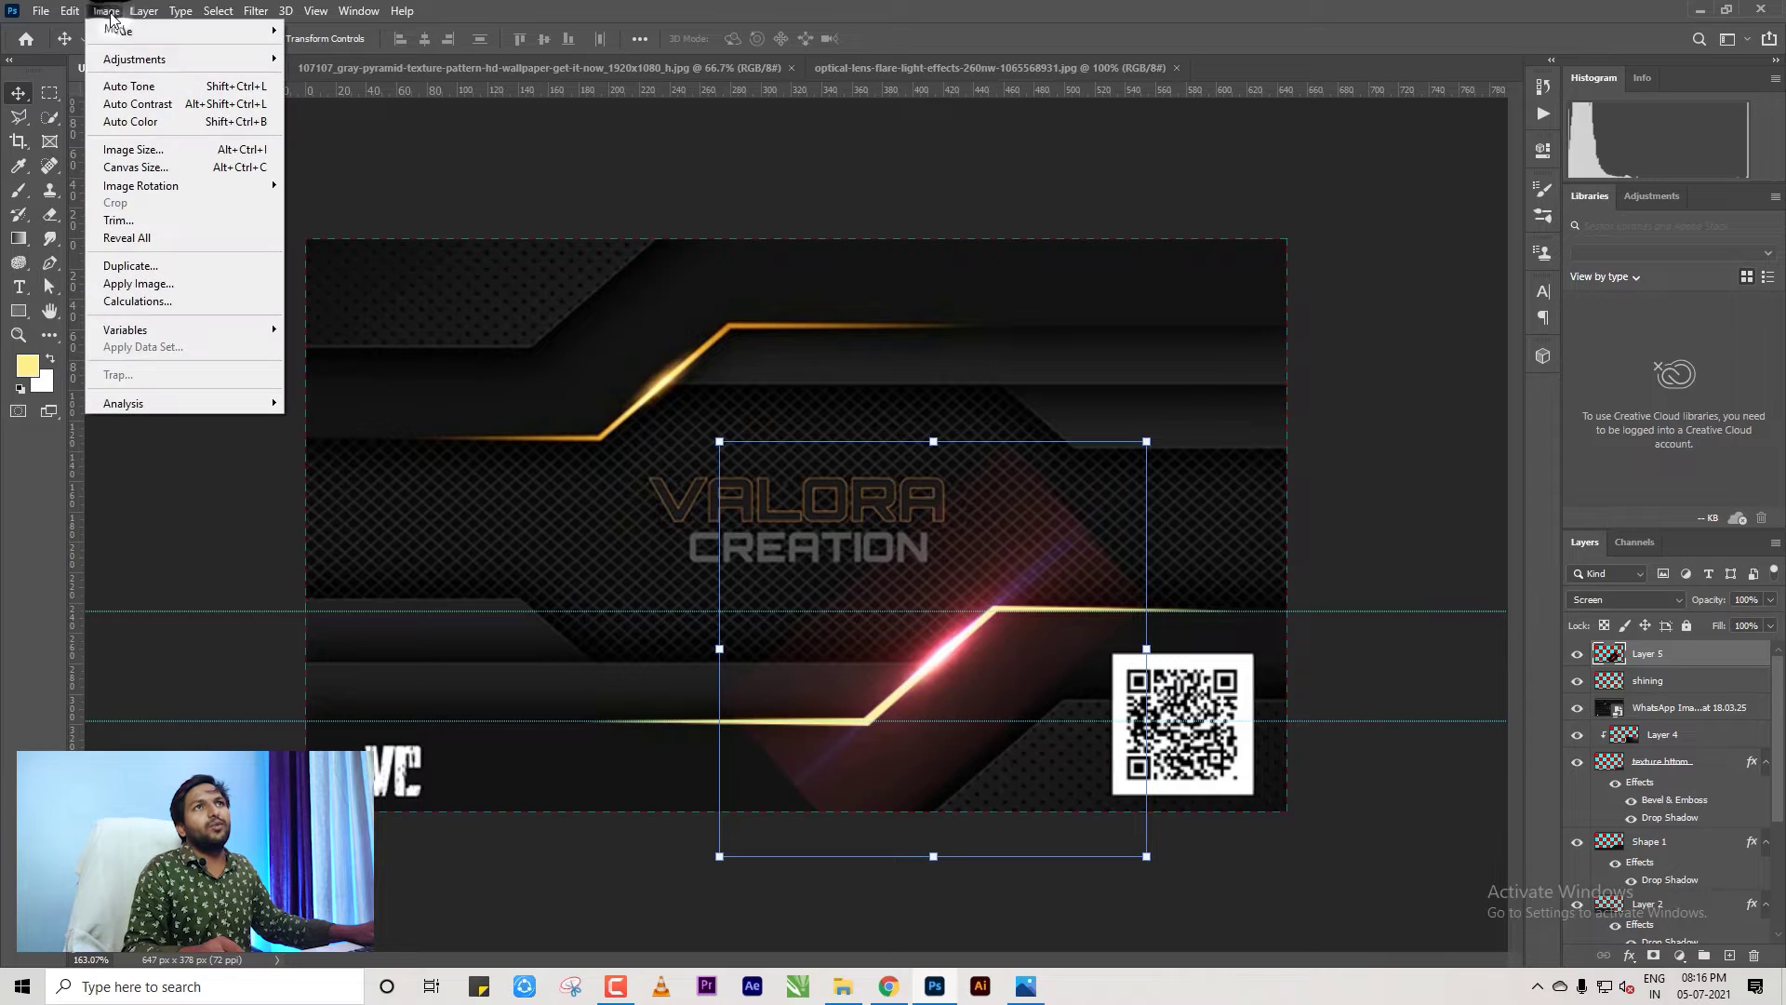
mouse_move(205, 59)
click(358, 158)
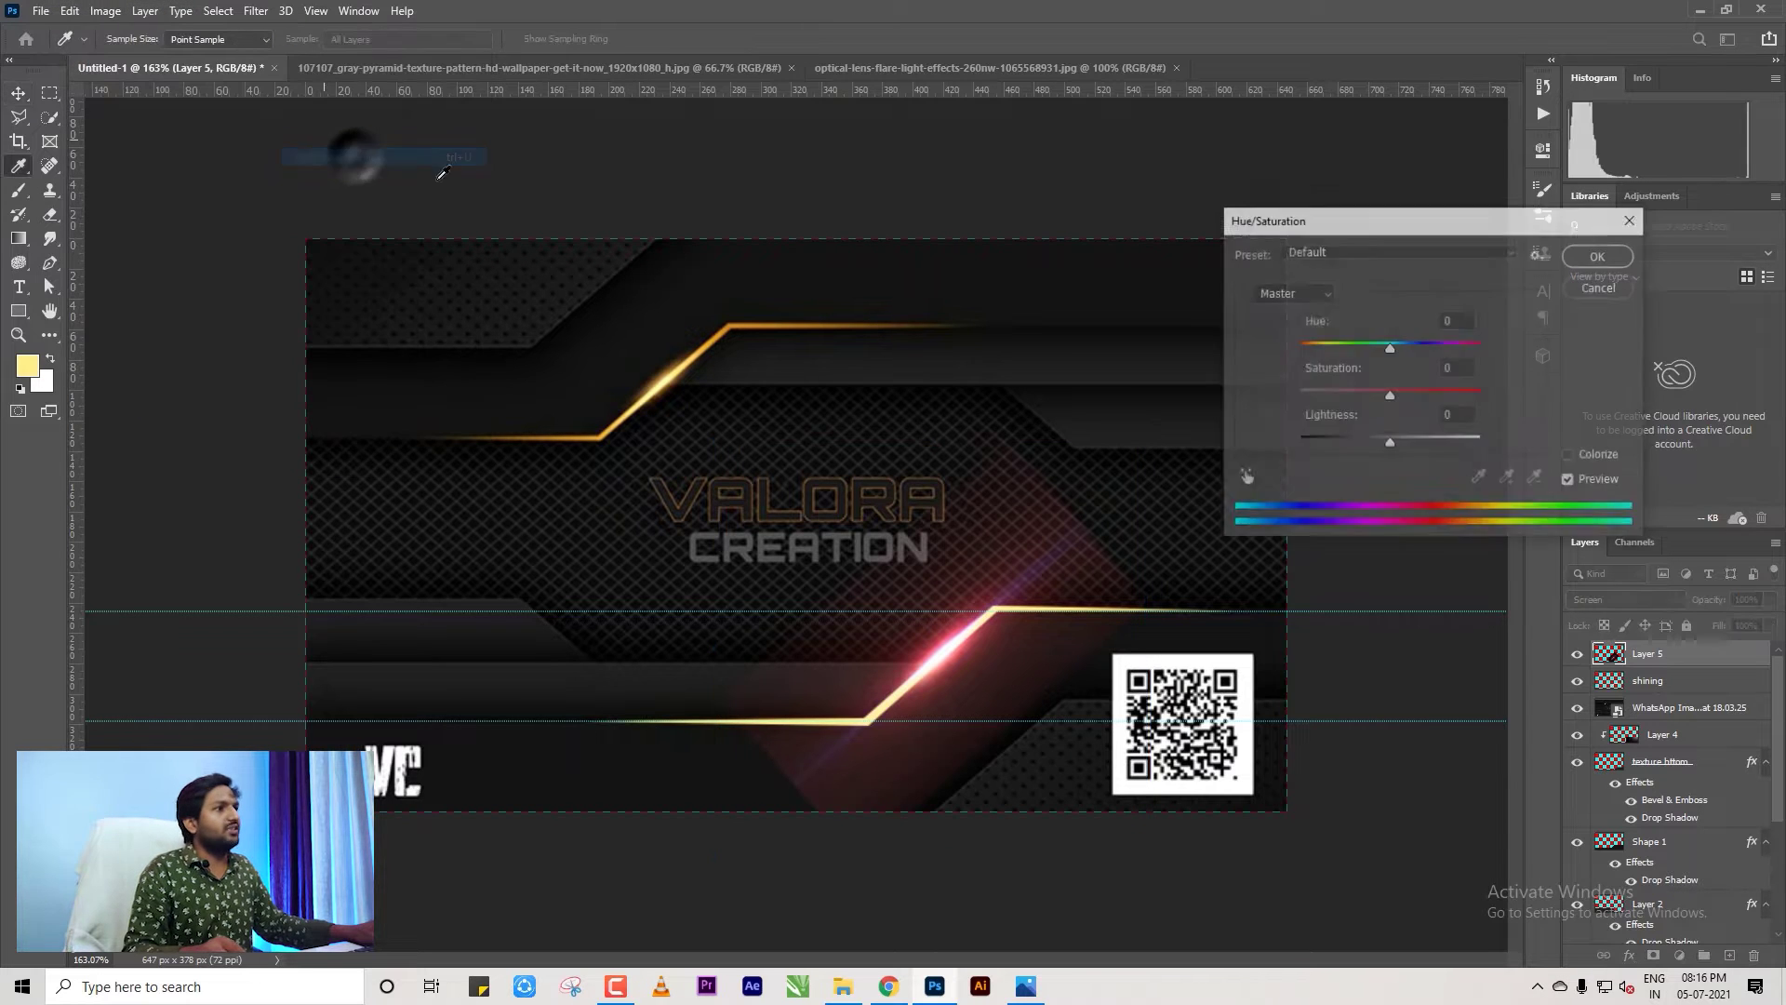
drag(1388, 350, 1423, 371)
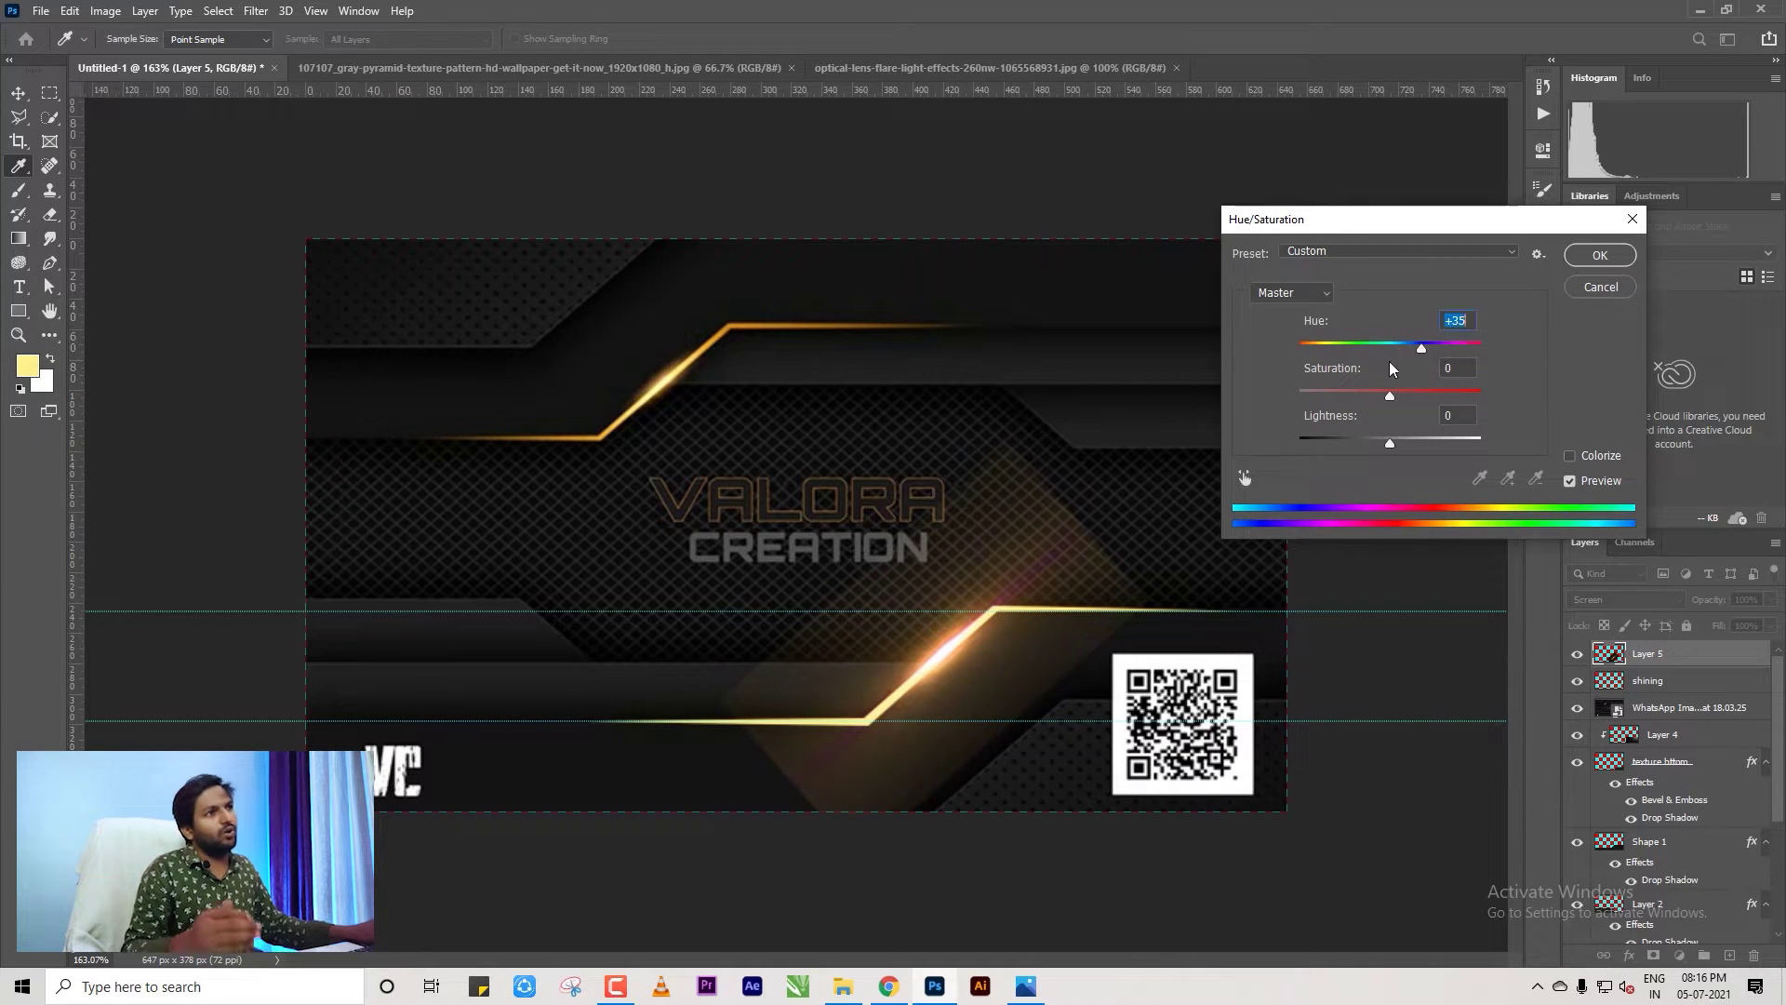
click(1586, 263)
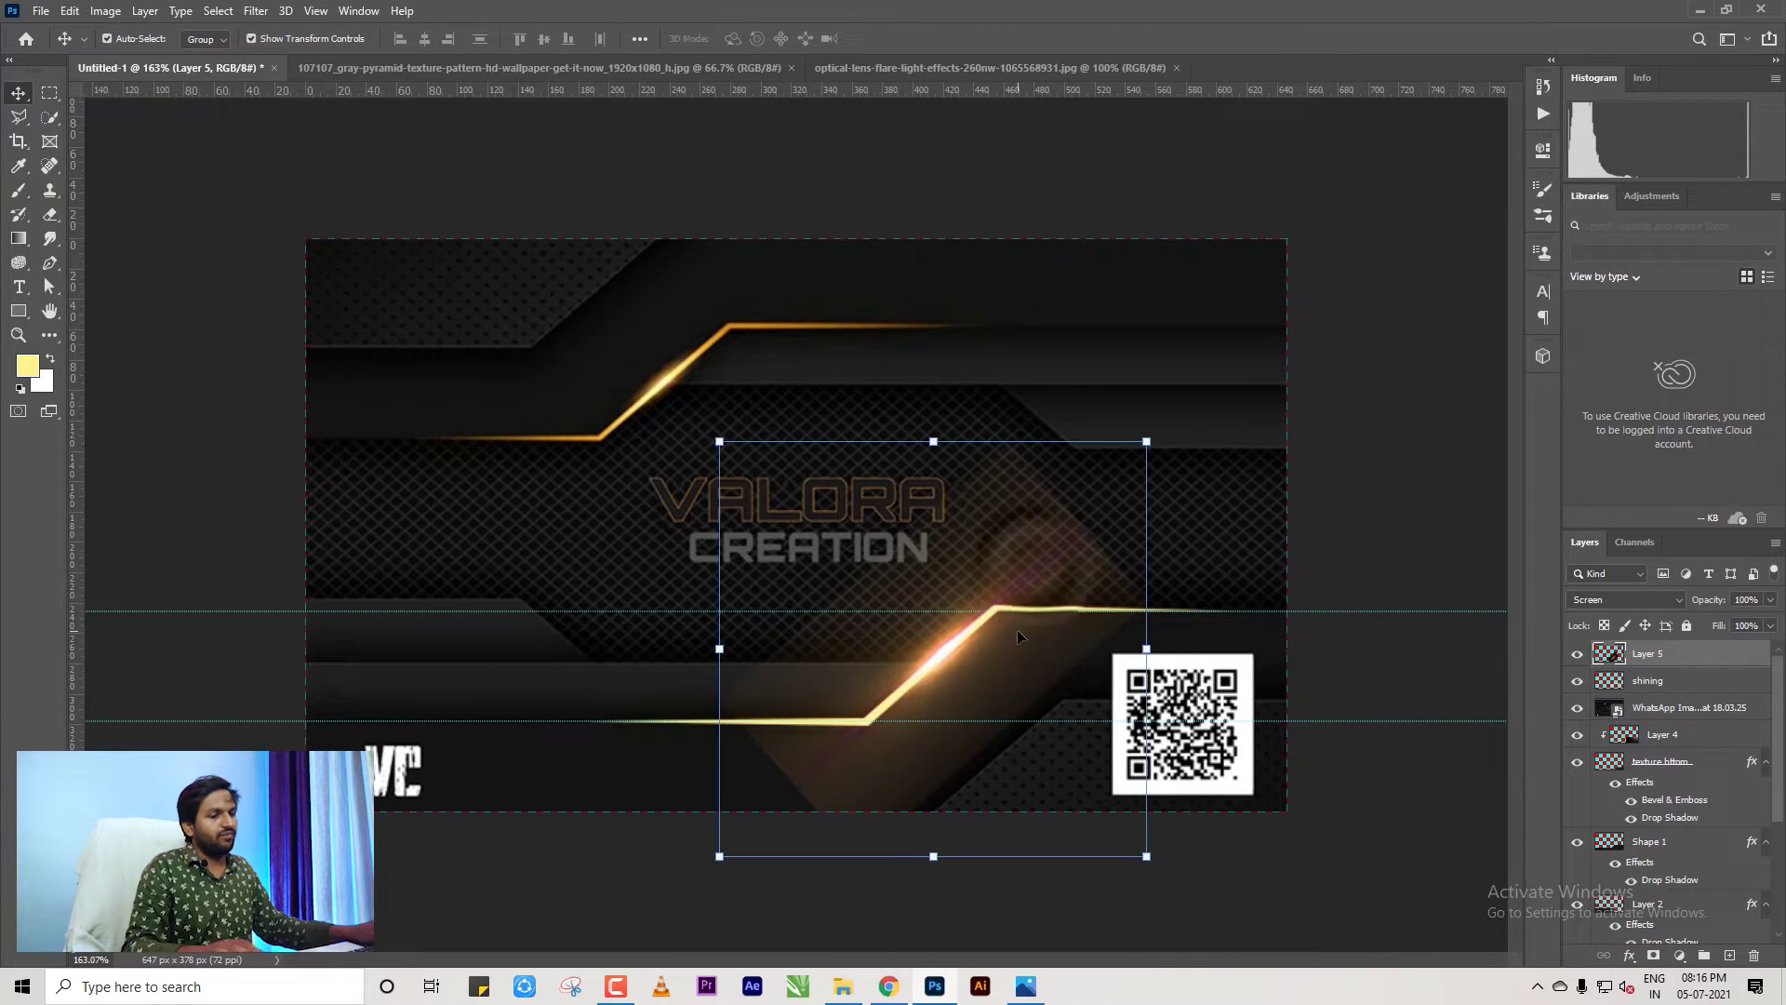
Erase the faint emblem above the title and a stray flare glow patch on Layer 5.
key(e)
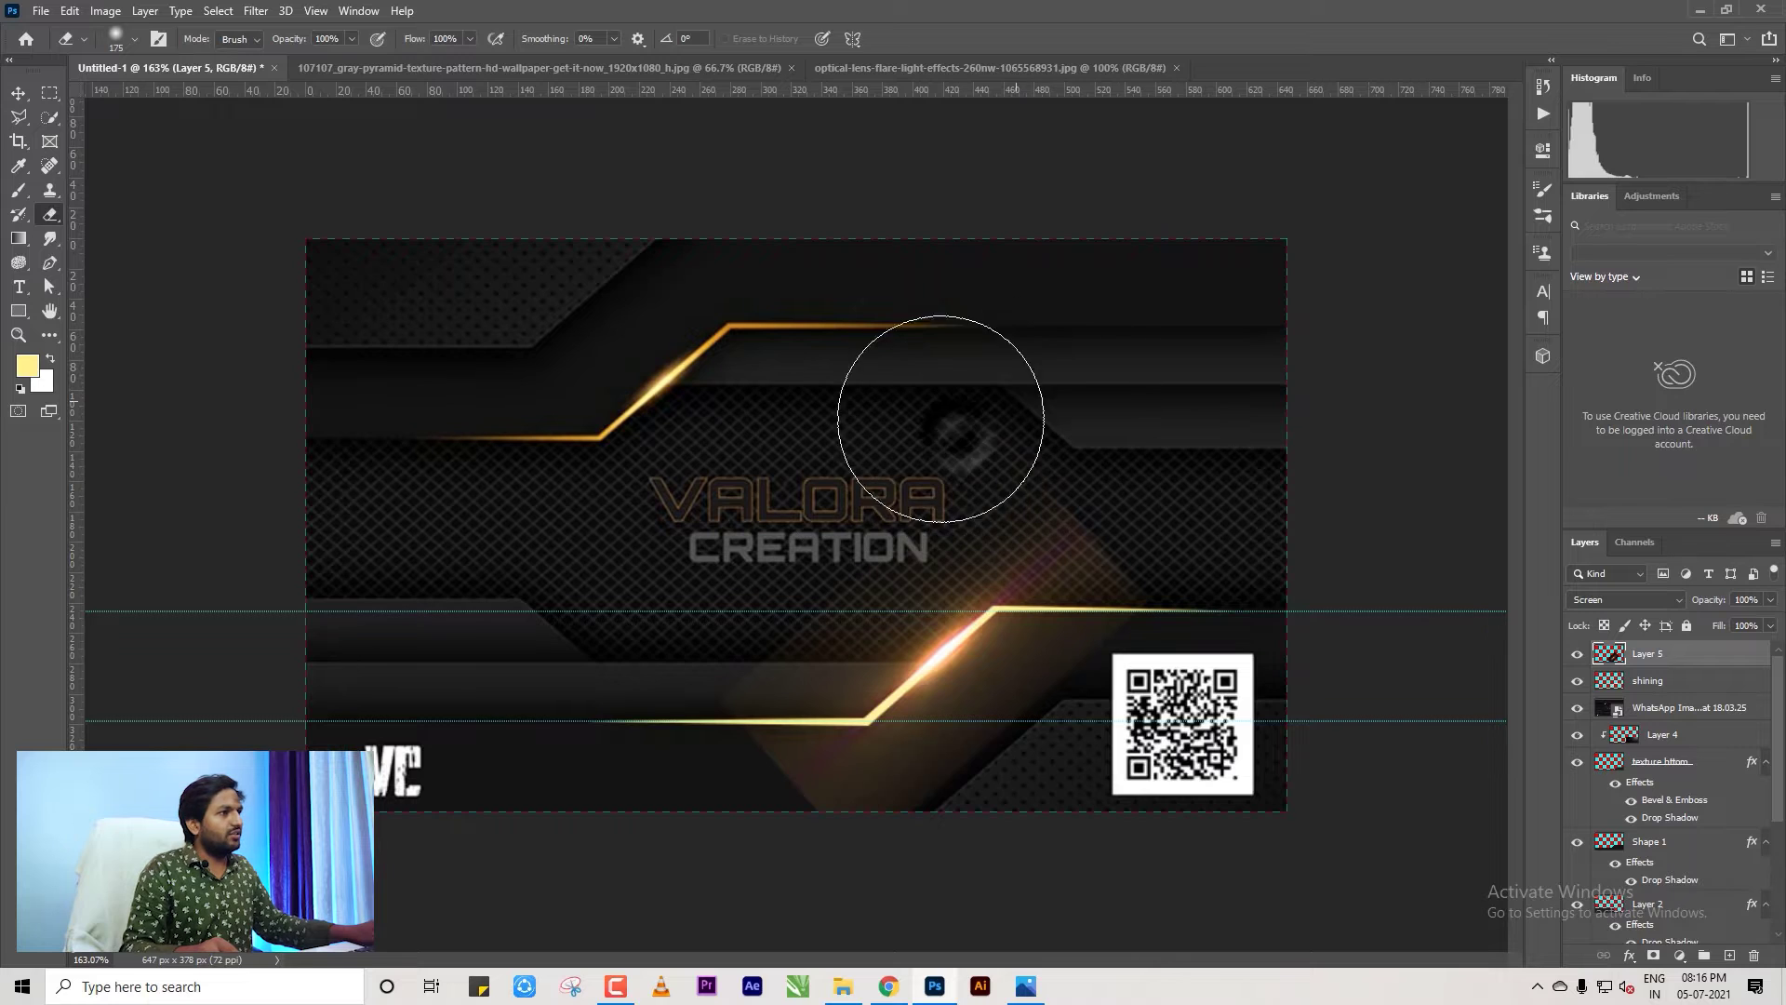
click(941, 421)
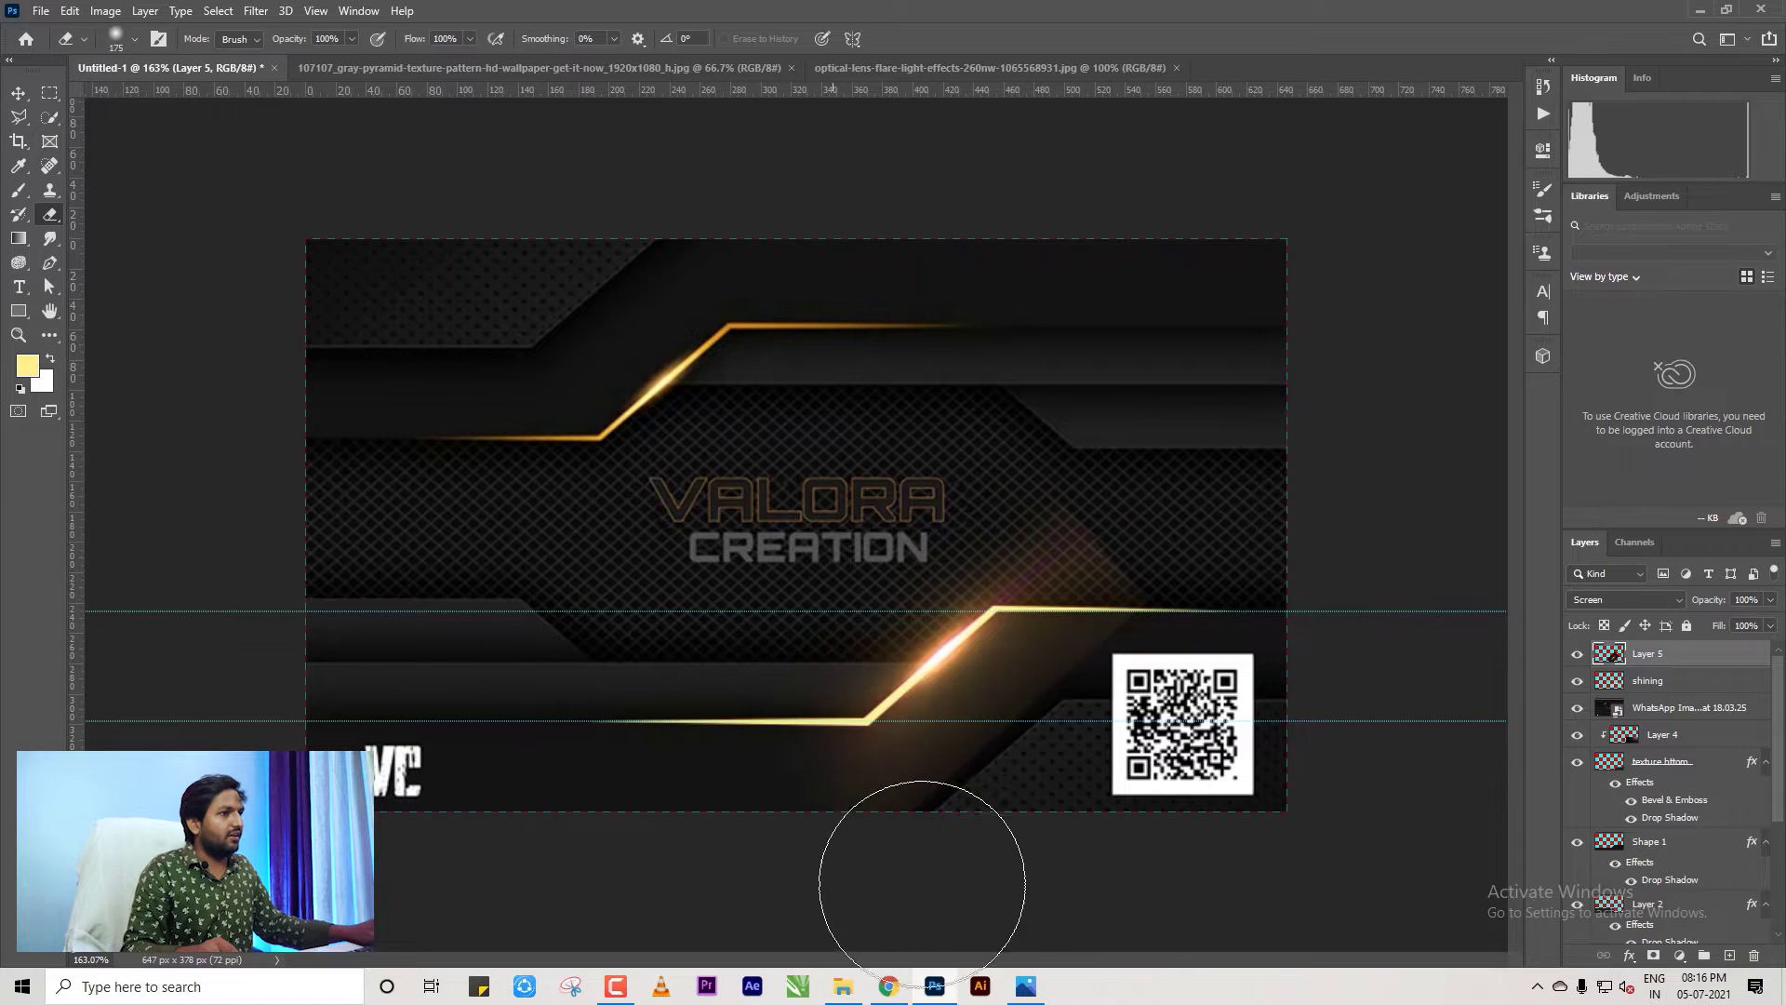
click(1204, 469)
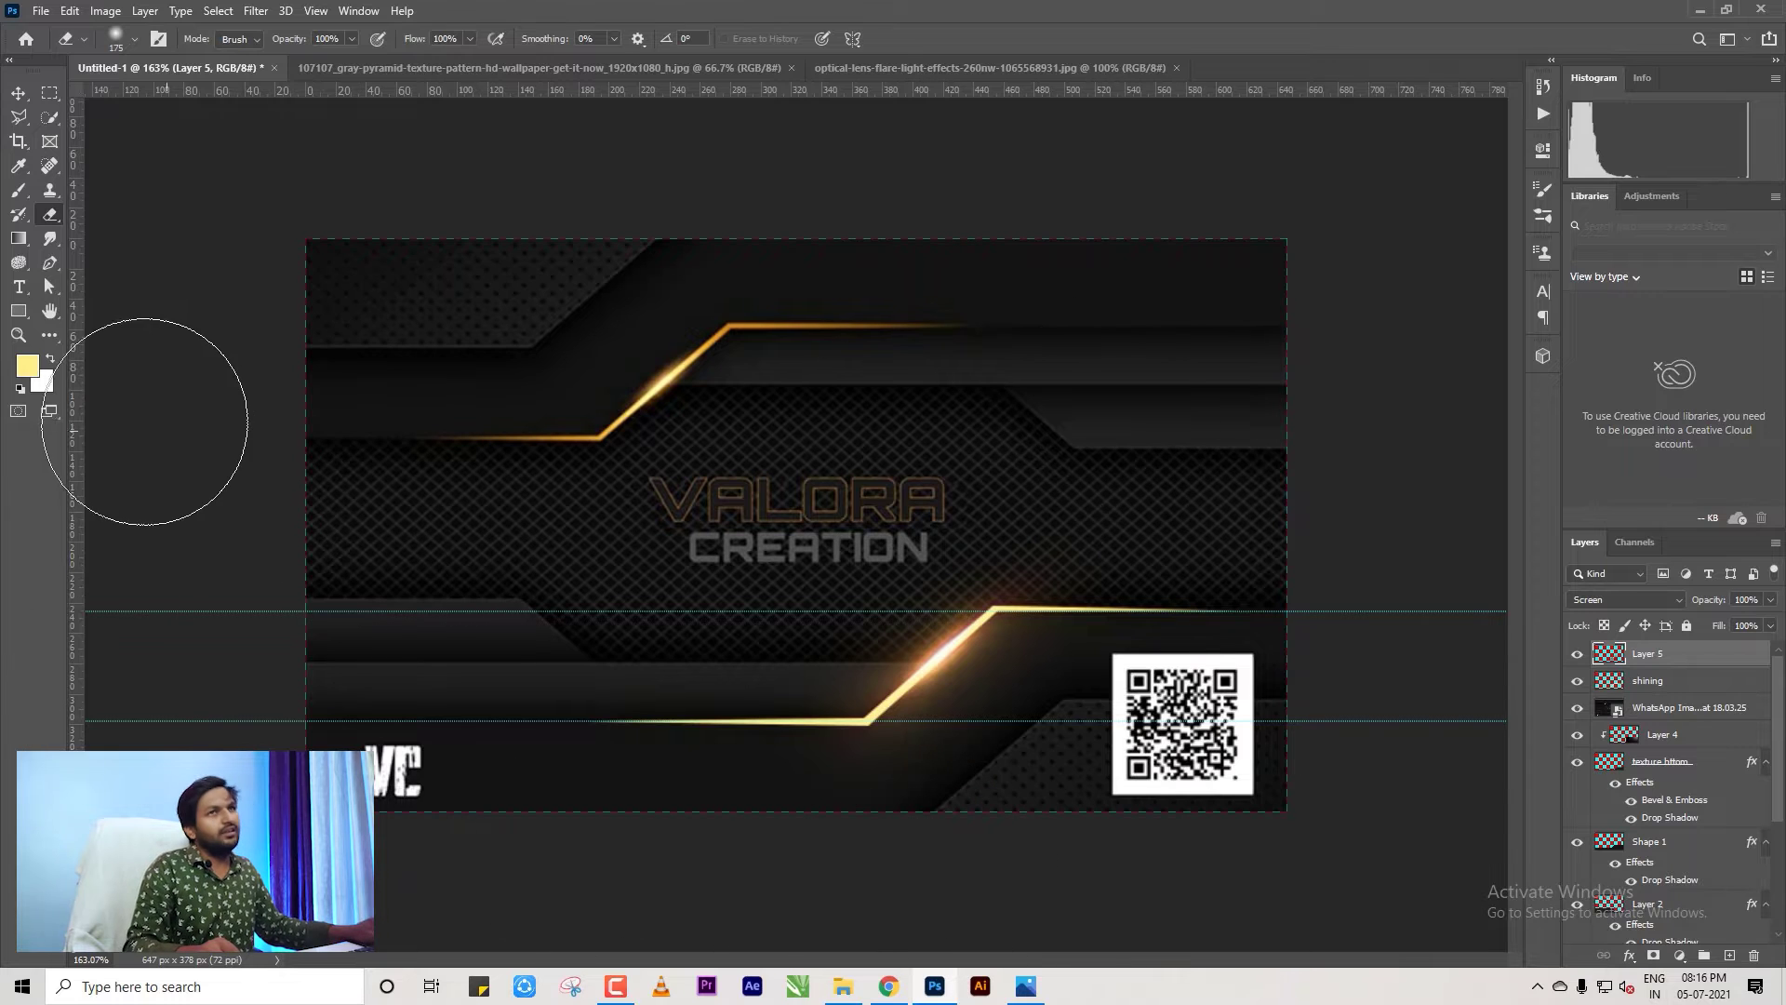
click(19, 93)
Compare the shining layer on and off, then hide the WhatsApp reference image.
click(1348, 506)
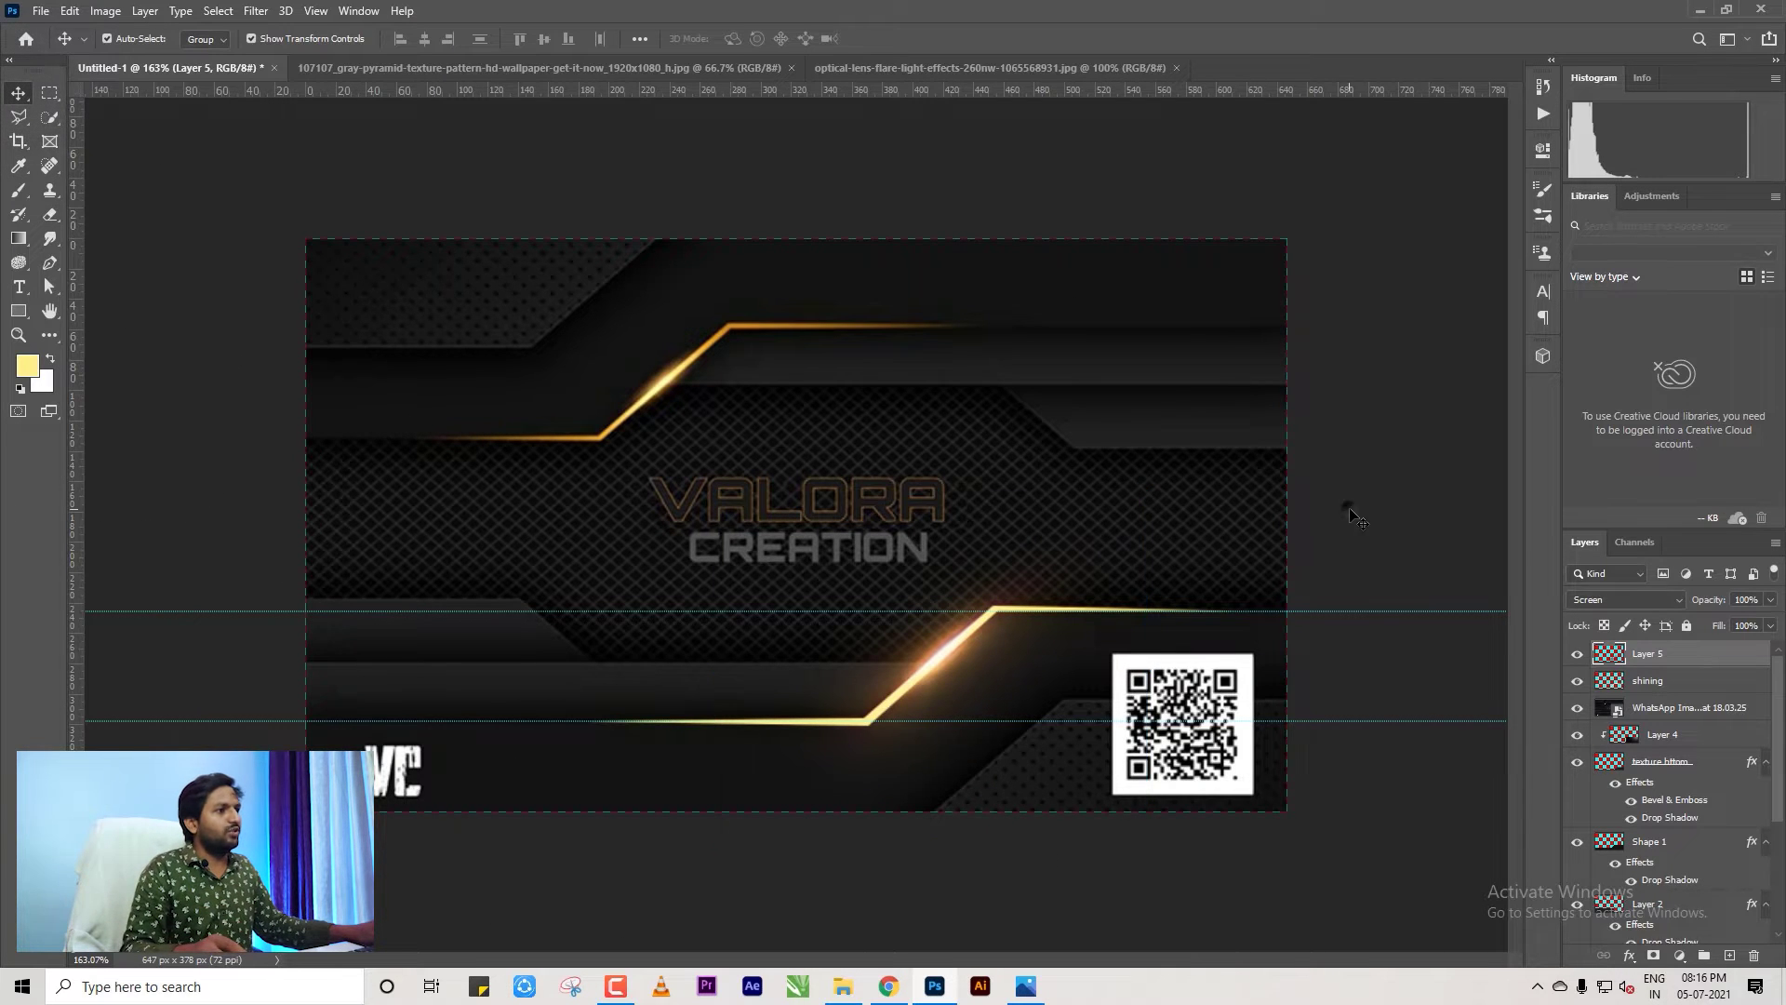
scroll(976, 686, up, 2)
scroll(977, 685, down, 2)
scroll(772, 800, up, 3)
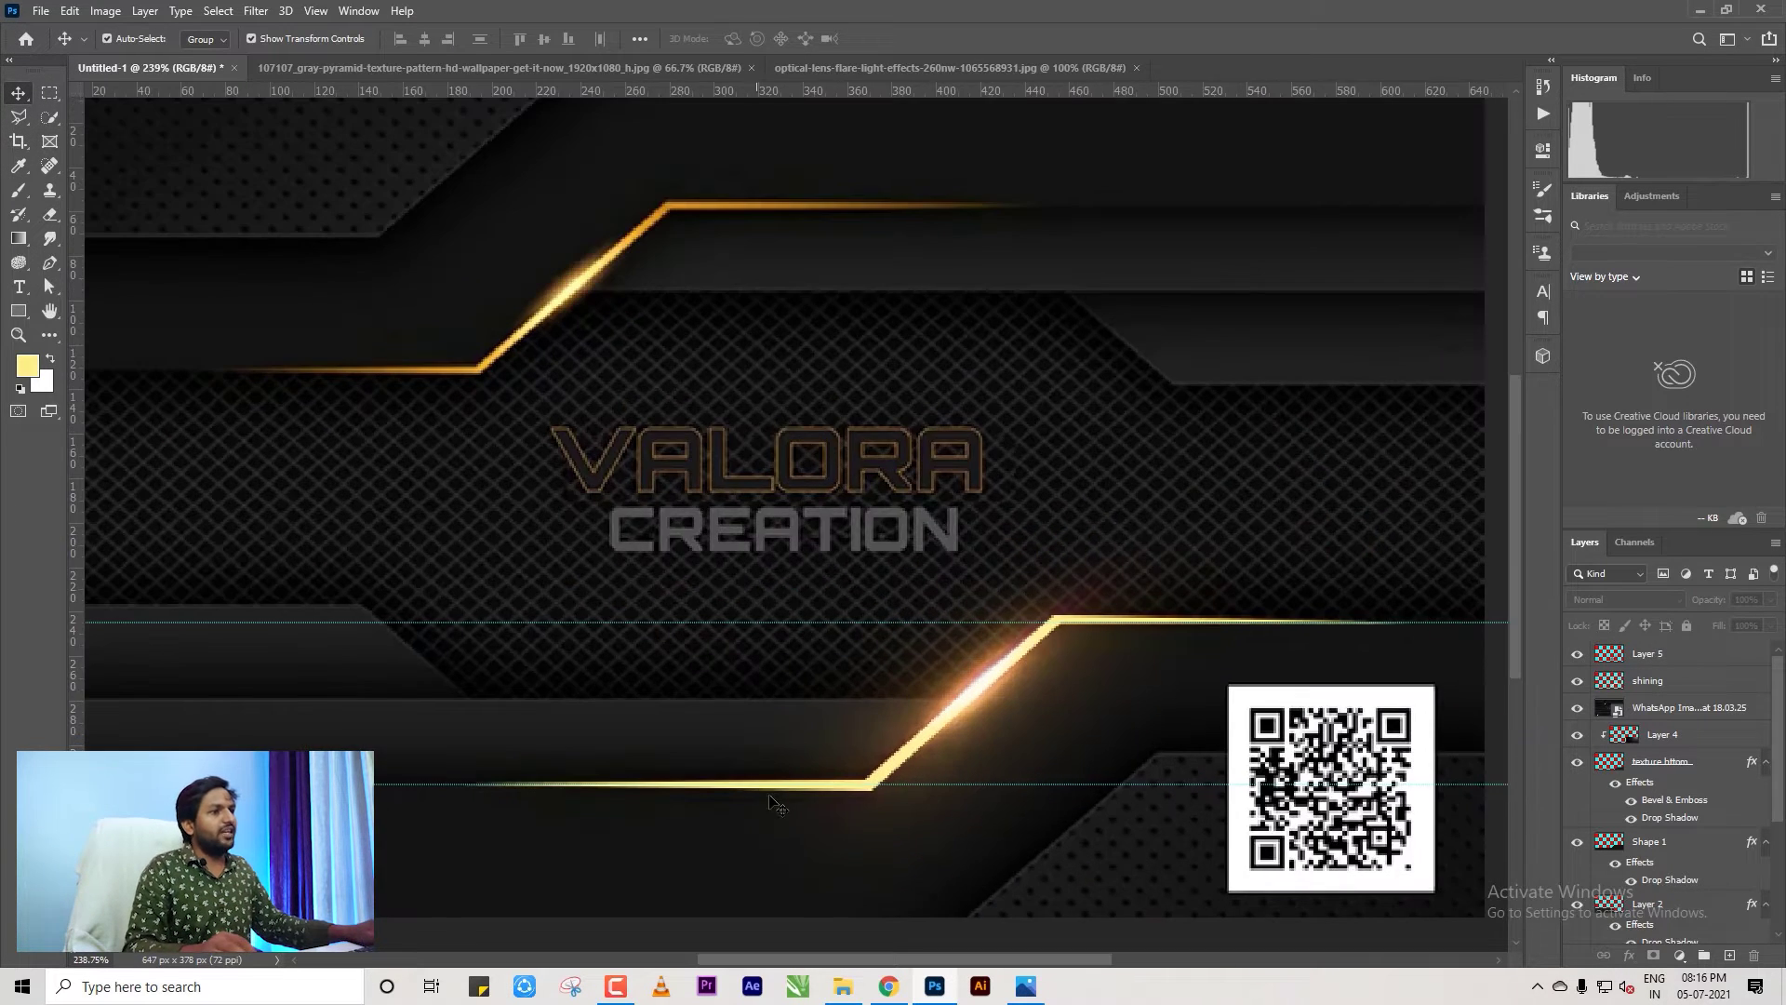
click(1660, 681)
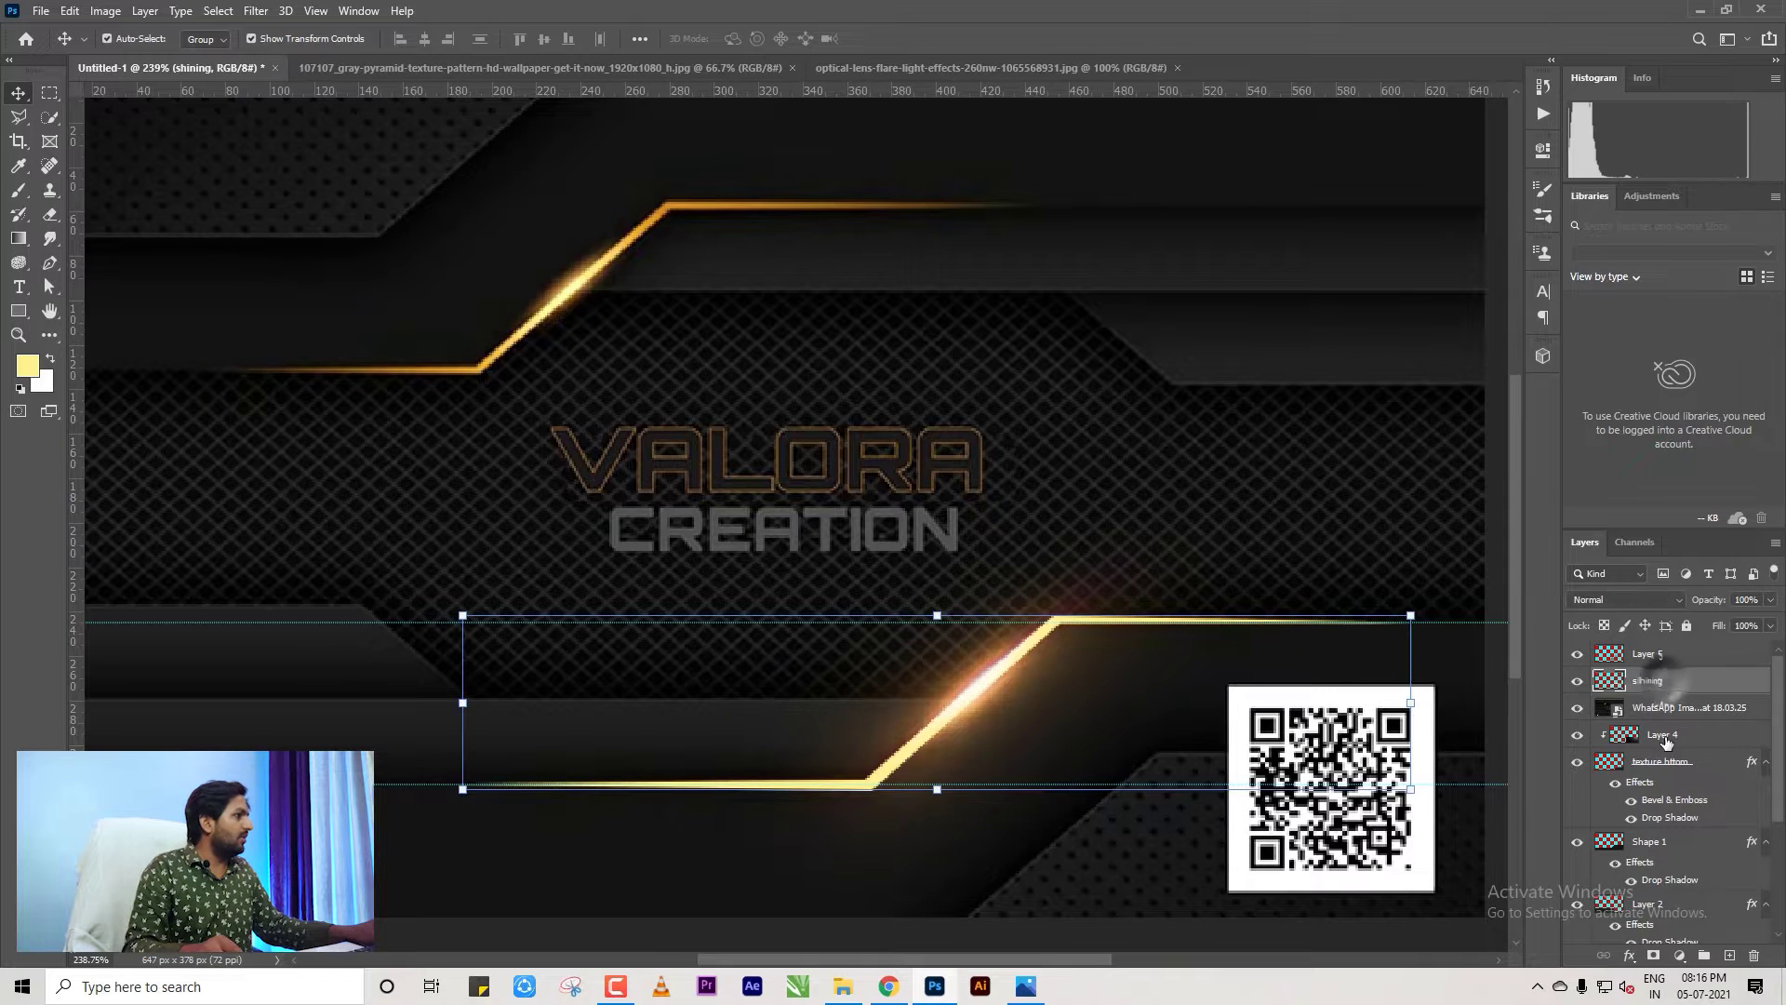
click(1577, 681)
click(1577, 681)
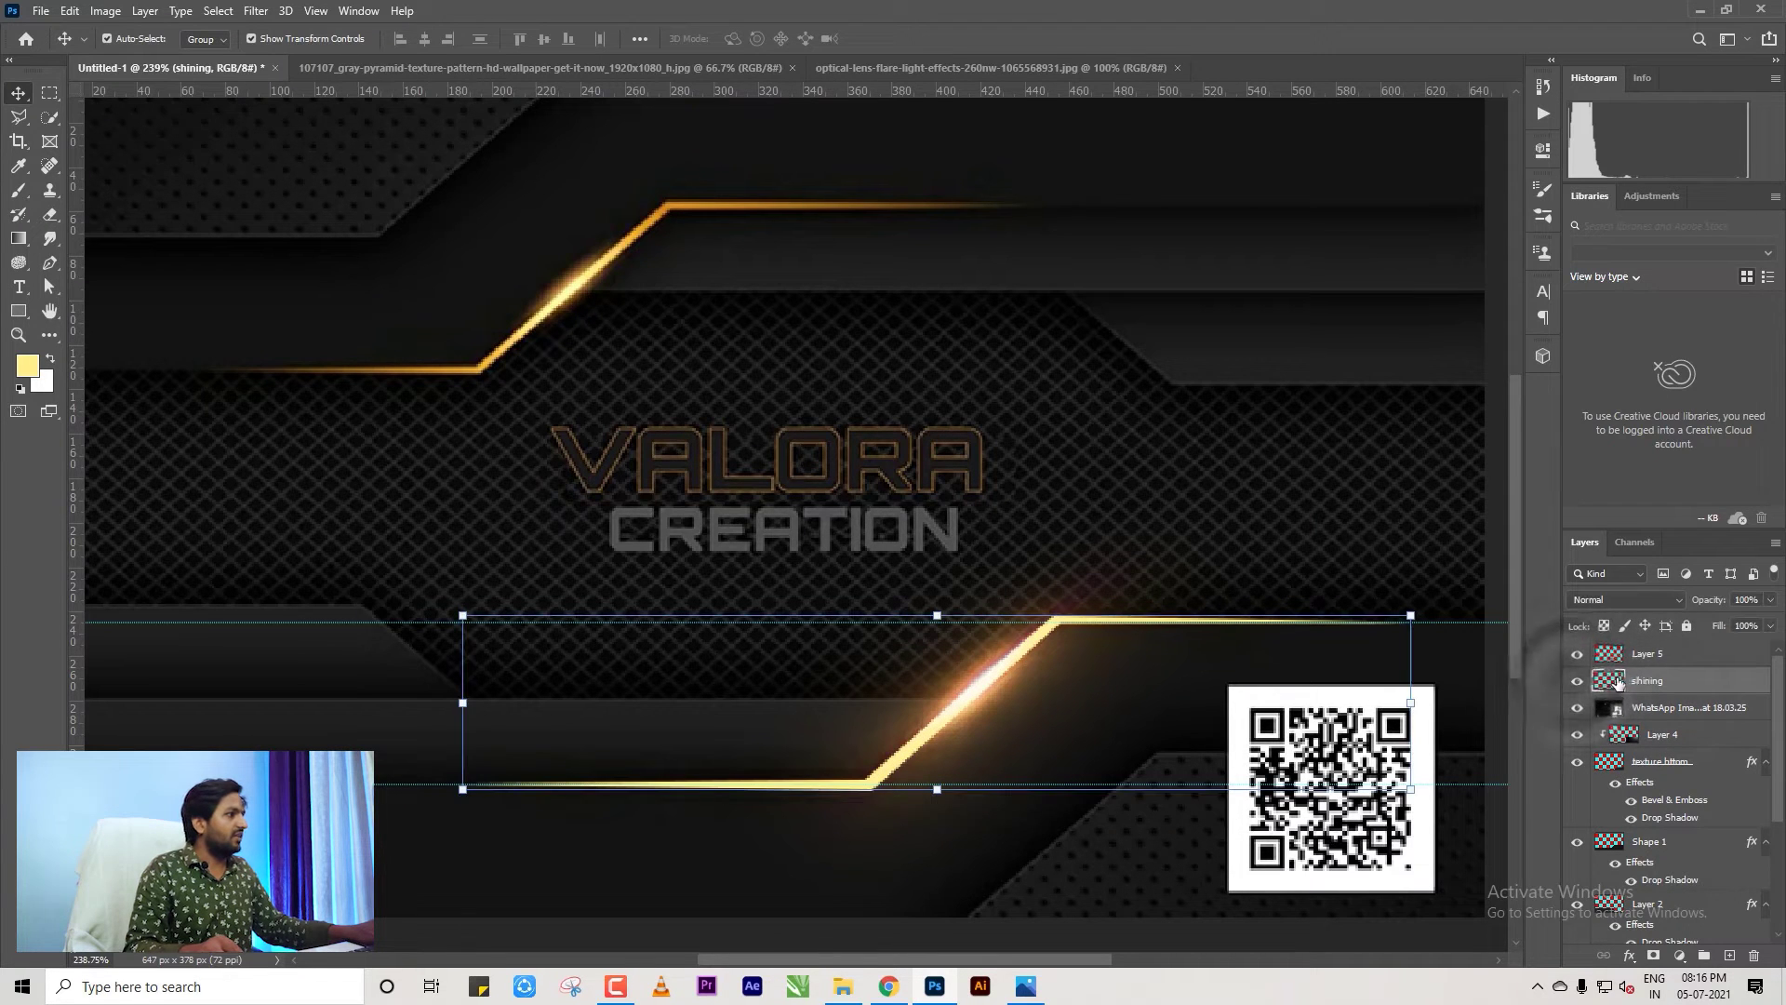
click(1581, 711)
scroll(931, 651, down, 3)
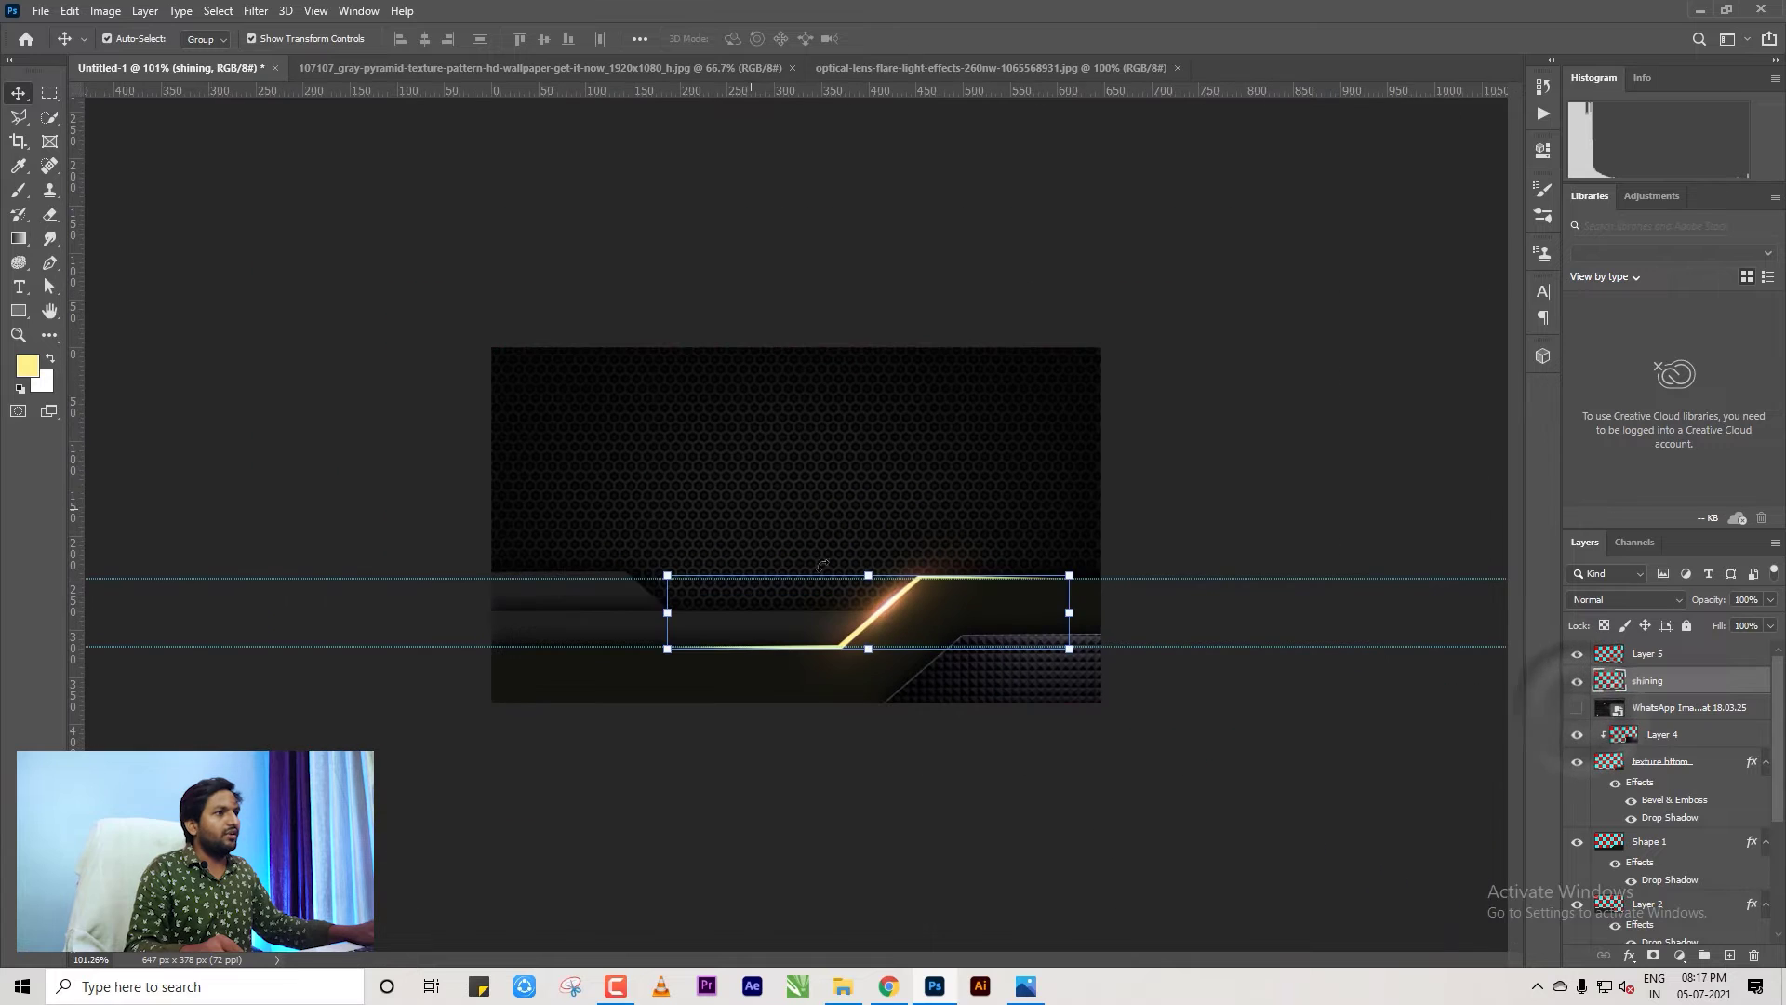
scroll(1134, 741, up, 2)
scroll(1134, 741, up, 1)
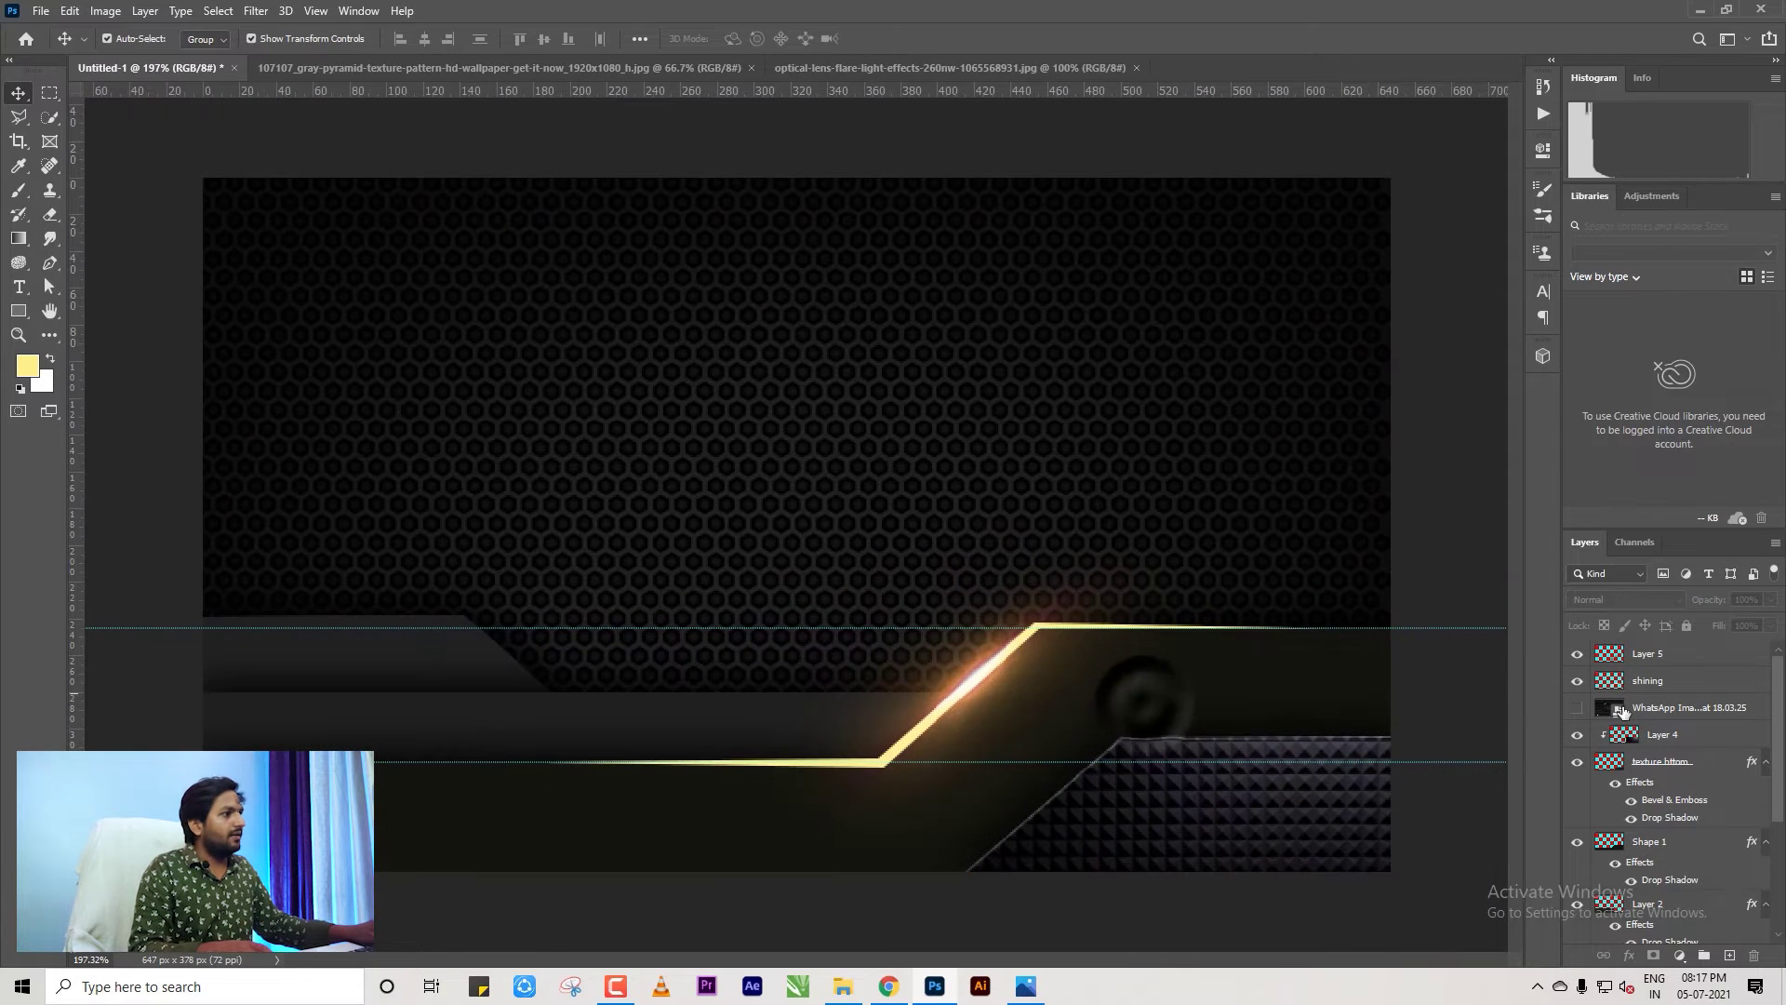
Rename the lens flare layer from Layer 5 to 'flare'.
click(1651, 736)
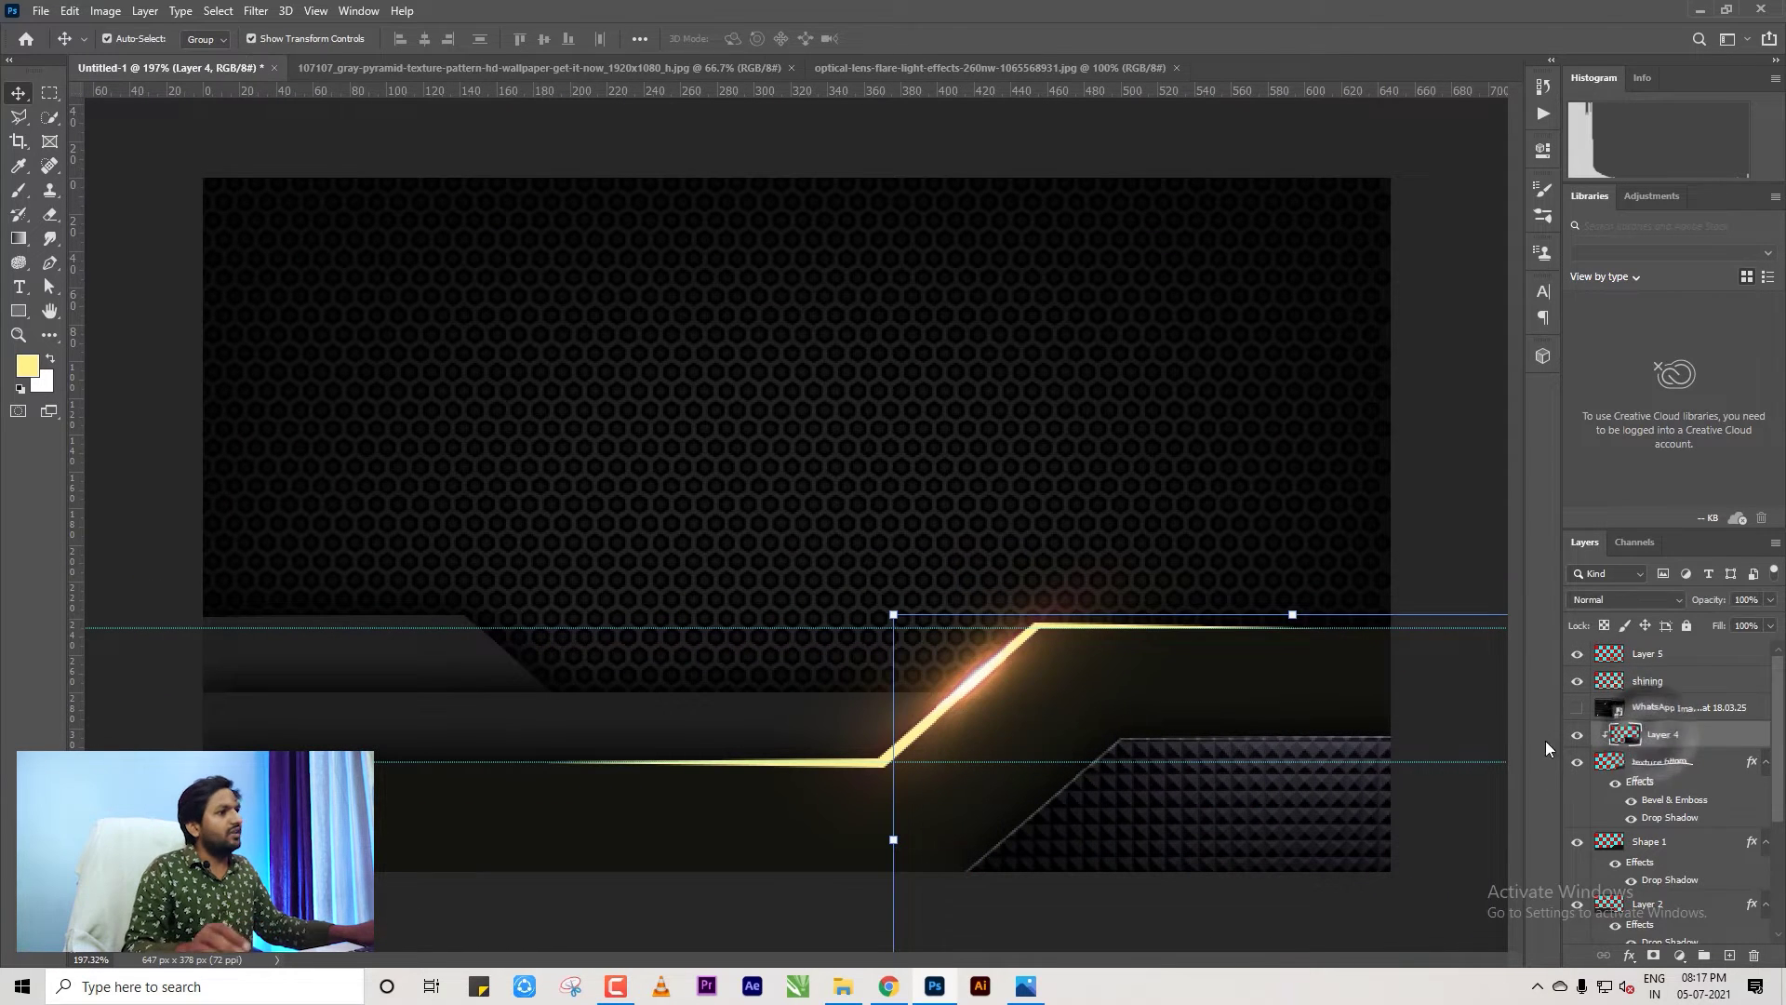
click(1579, 681)
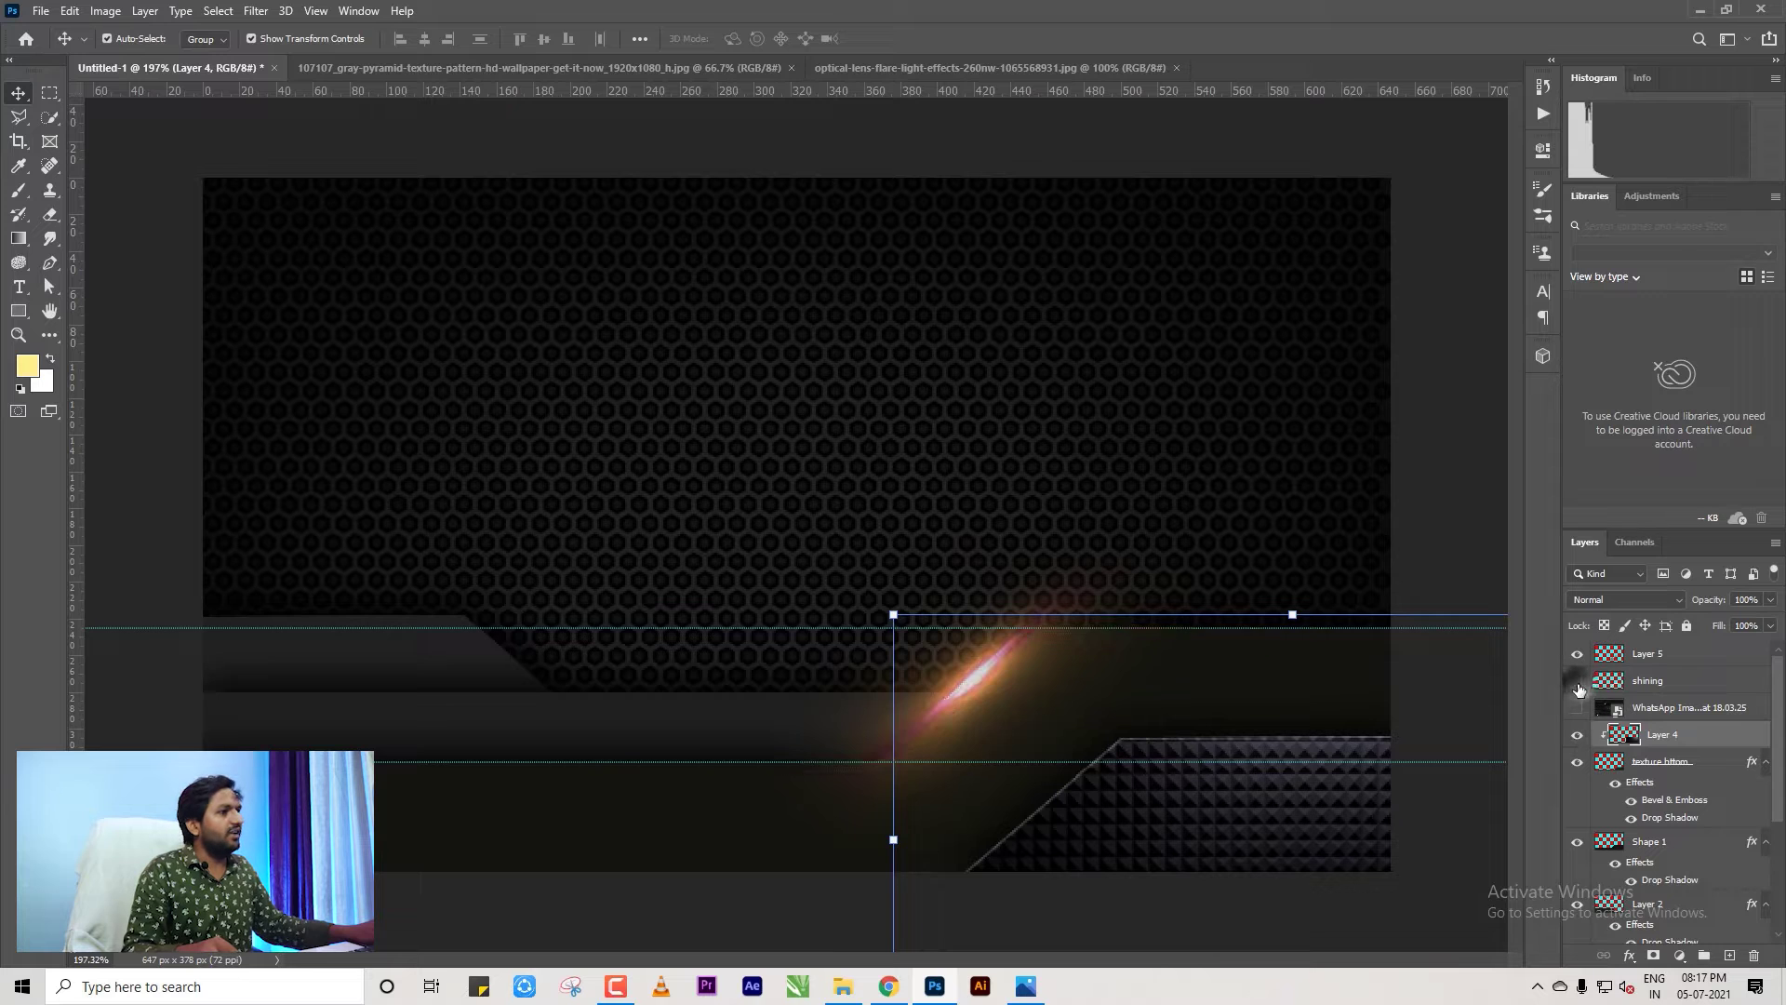
click(1578, 682)
click(1664, 686)
double_click(1642, 654)
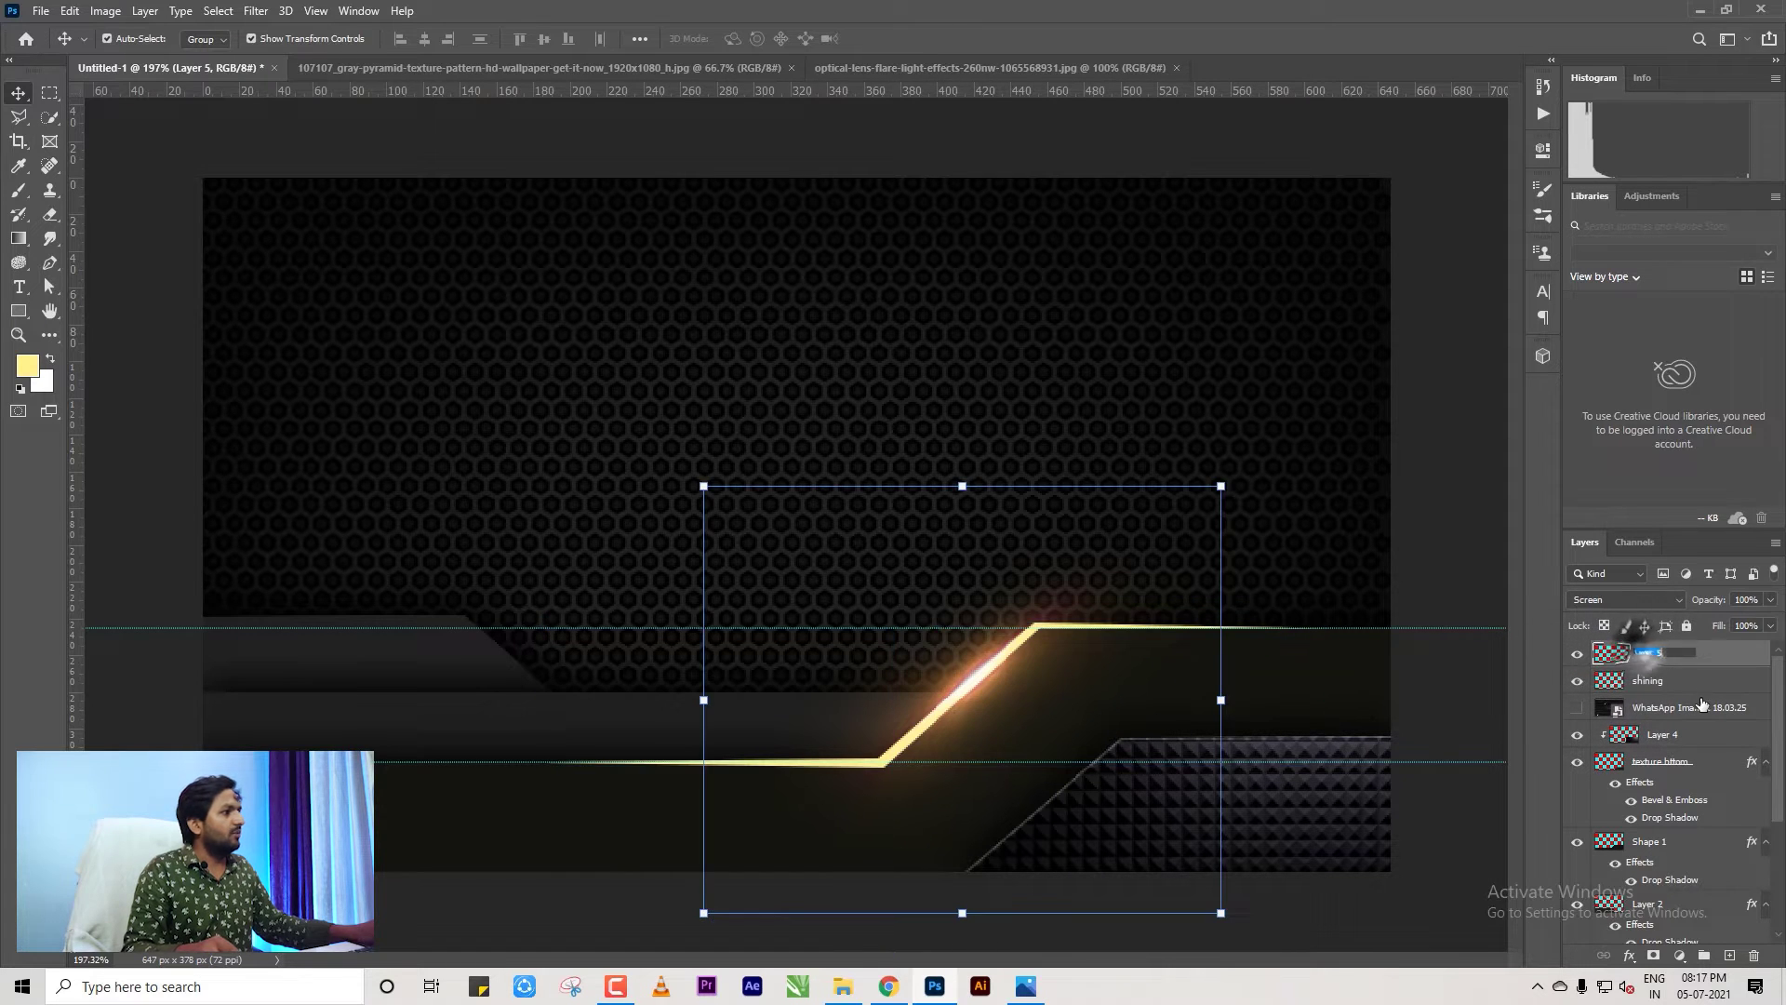
text(flare)
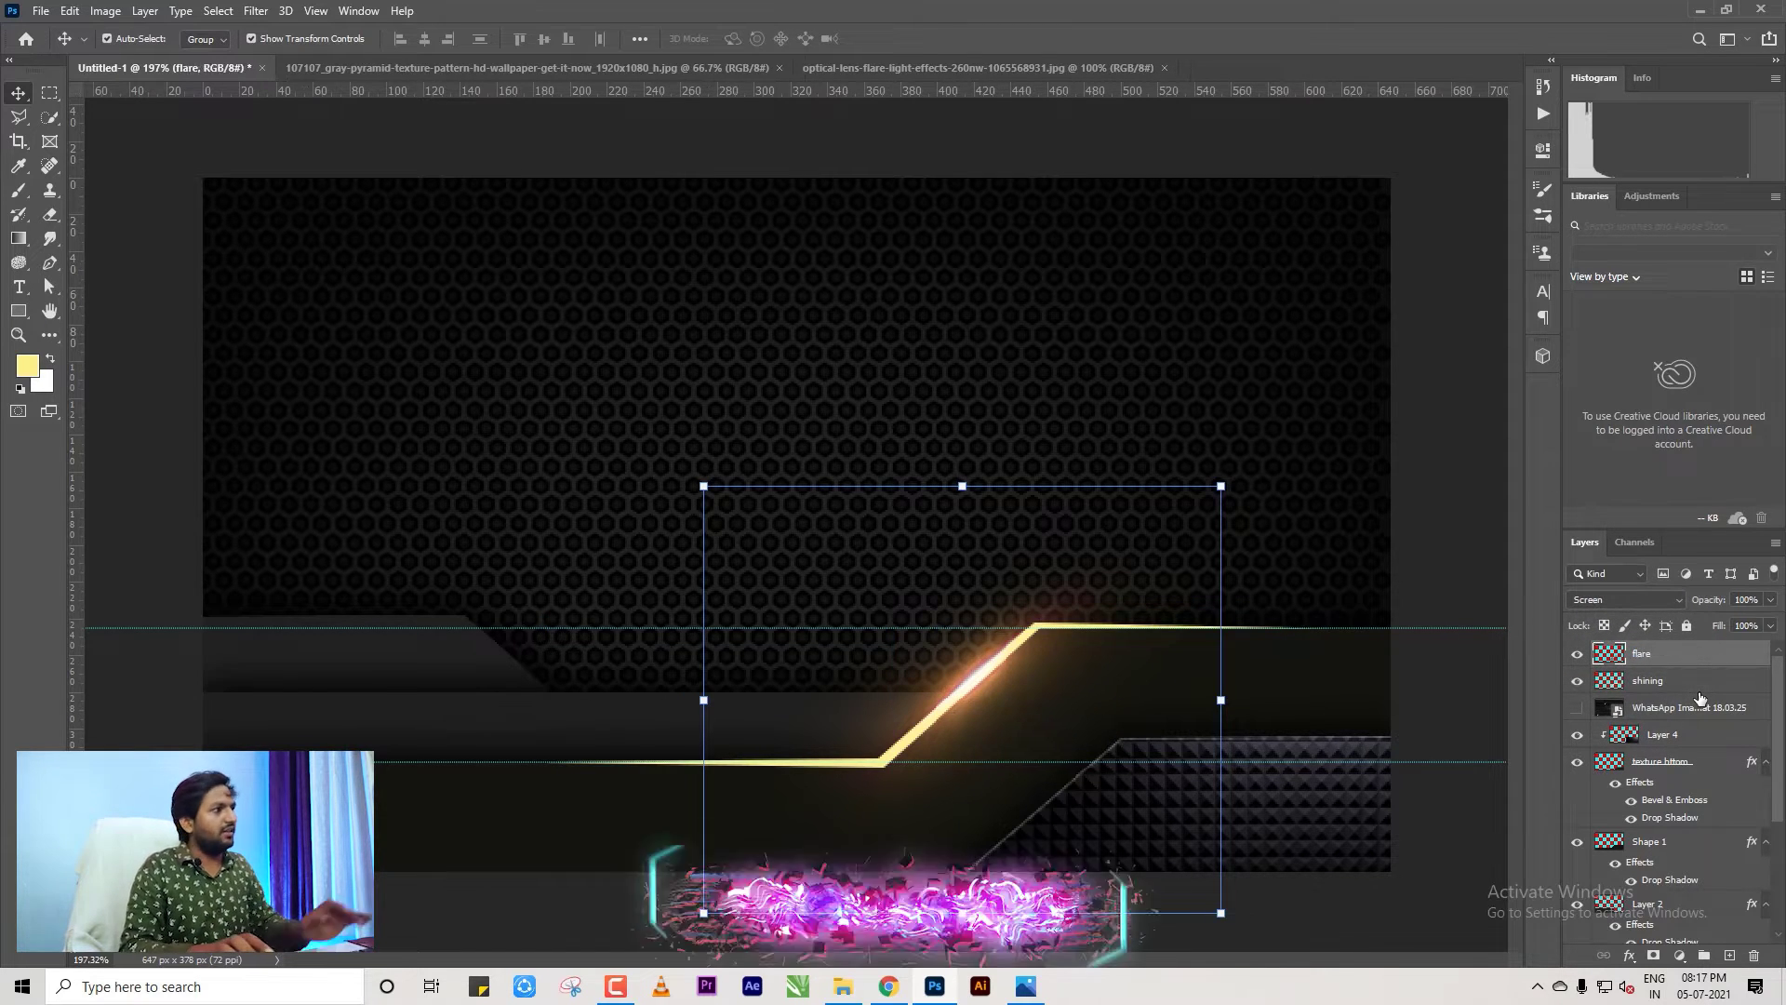
click(1655, 686)
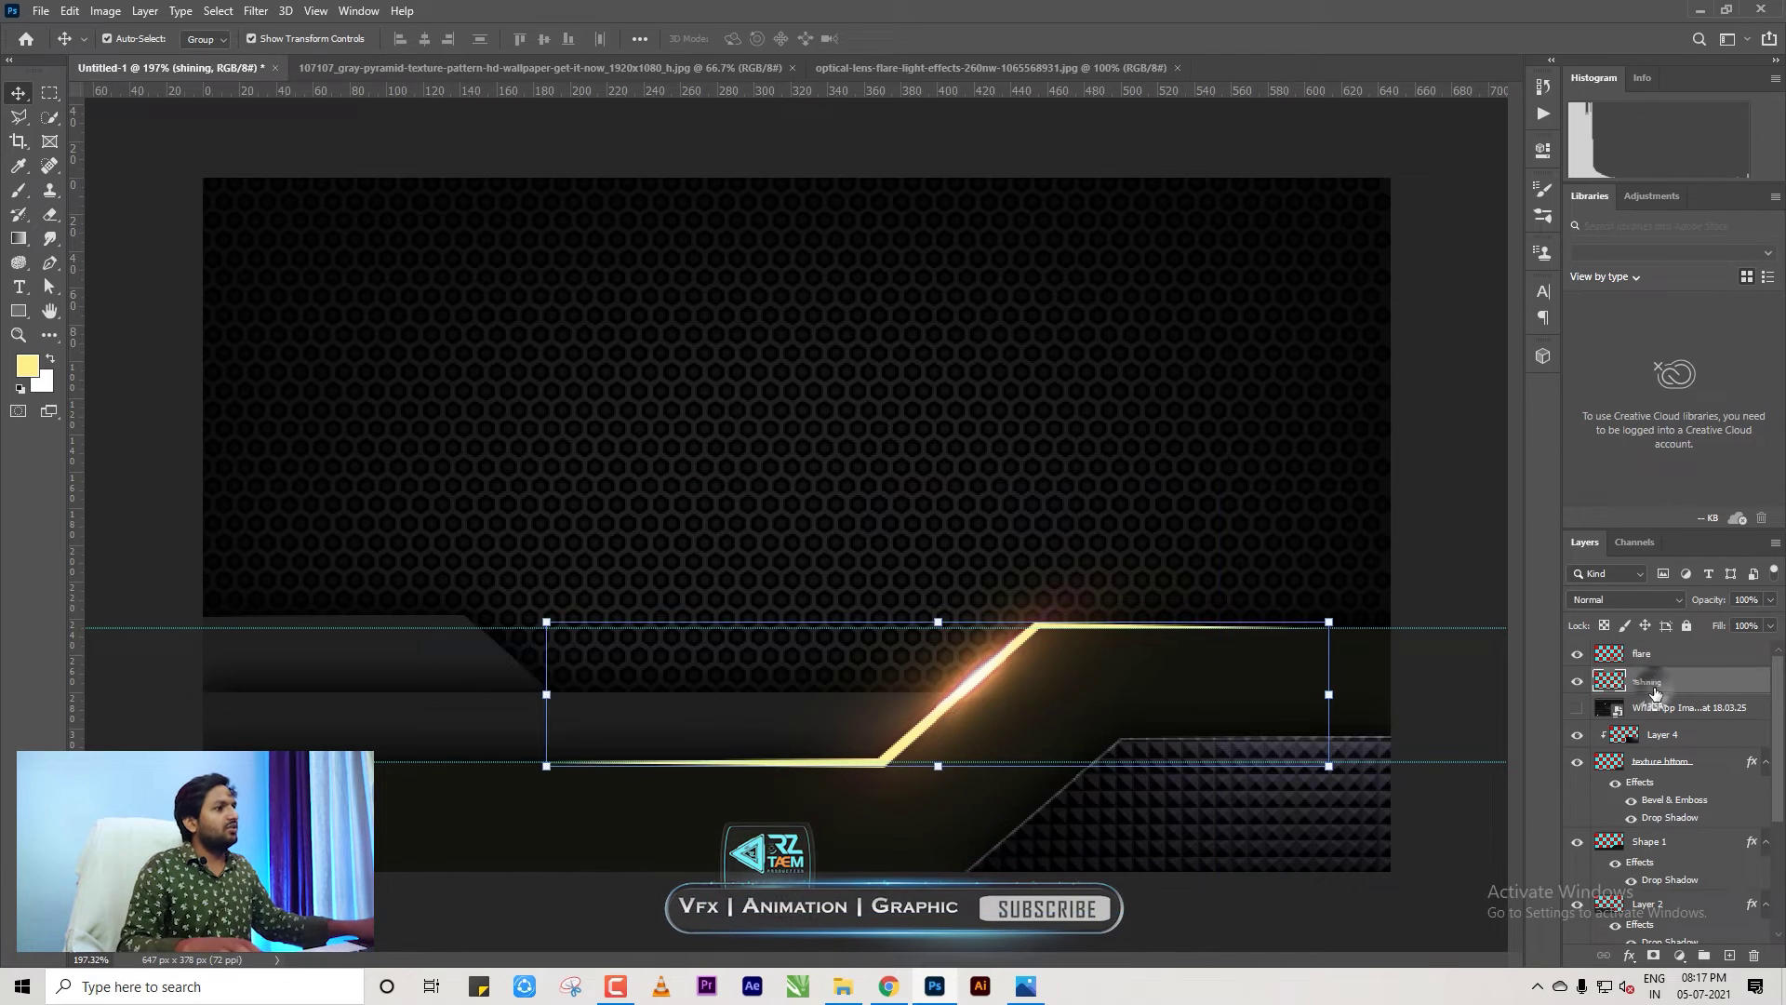
Add a Gradient Overlay effect to the shining layer, moving the Layer Style dialog off the artwork.
click(1577, 654)
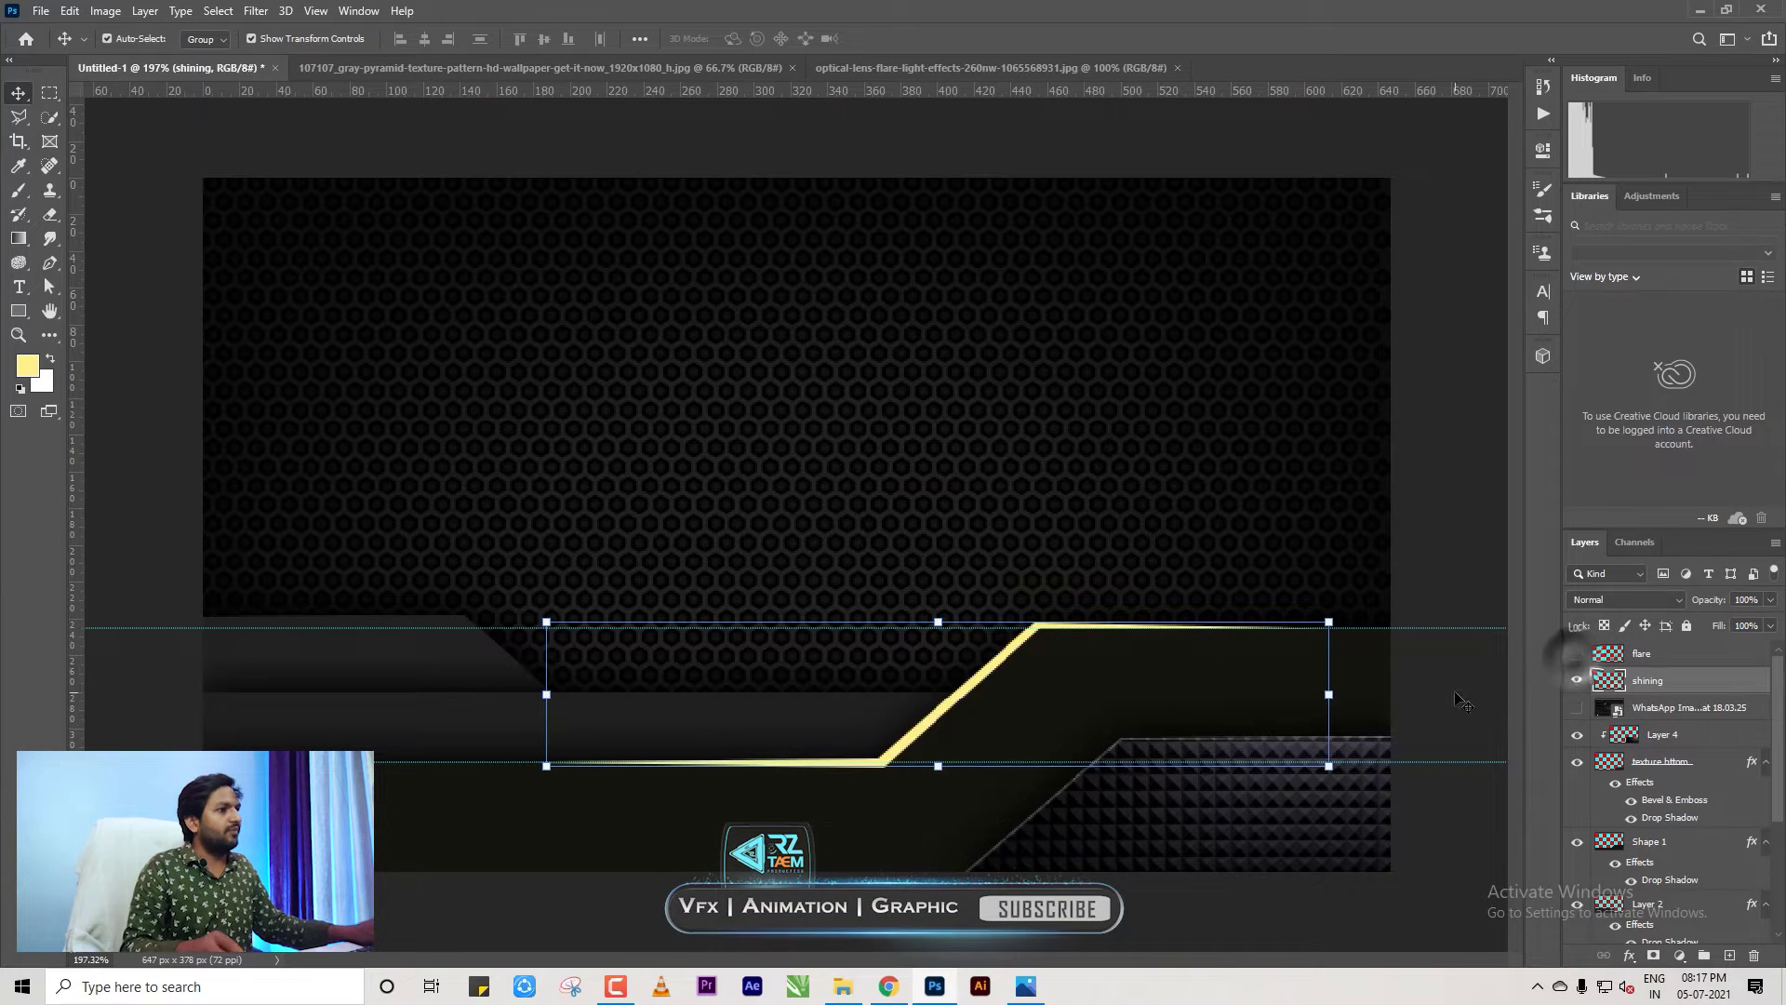
click(1633, 955)
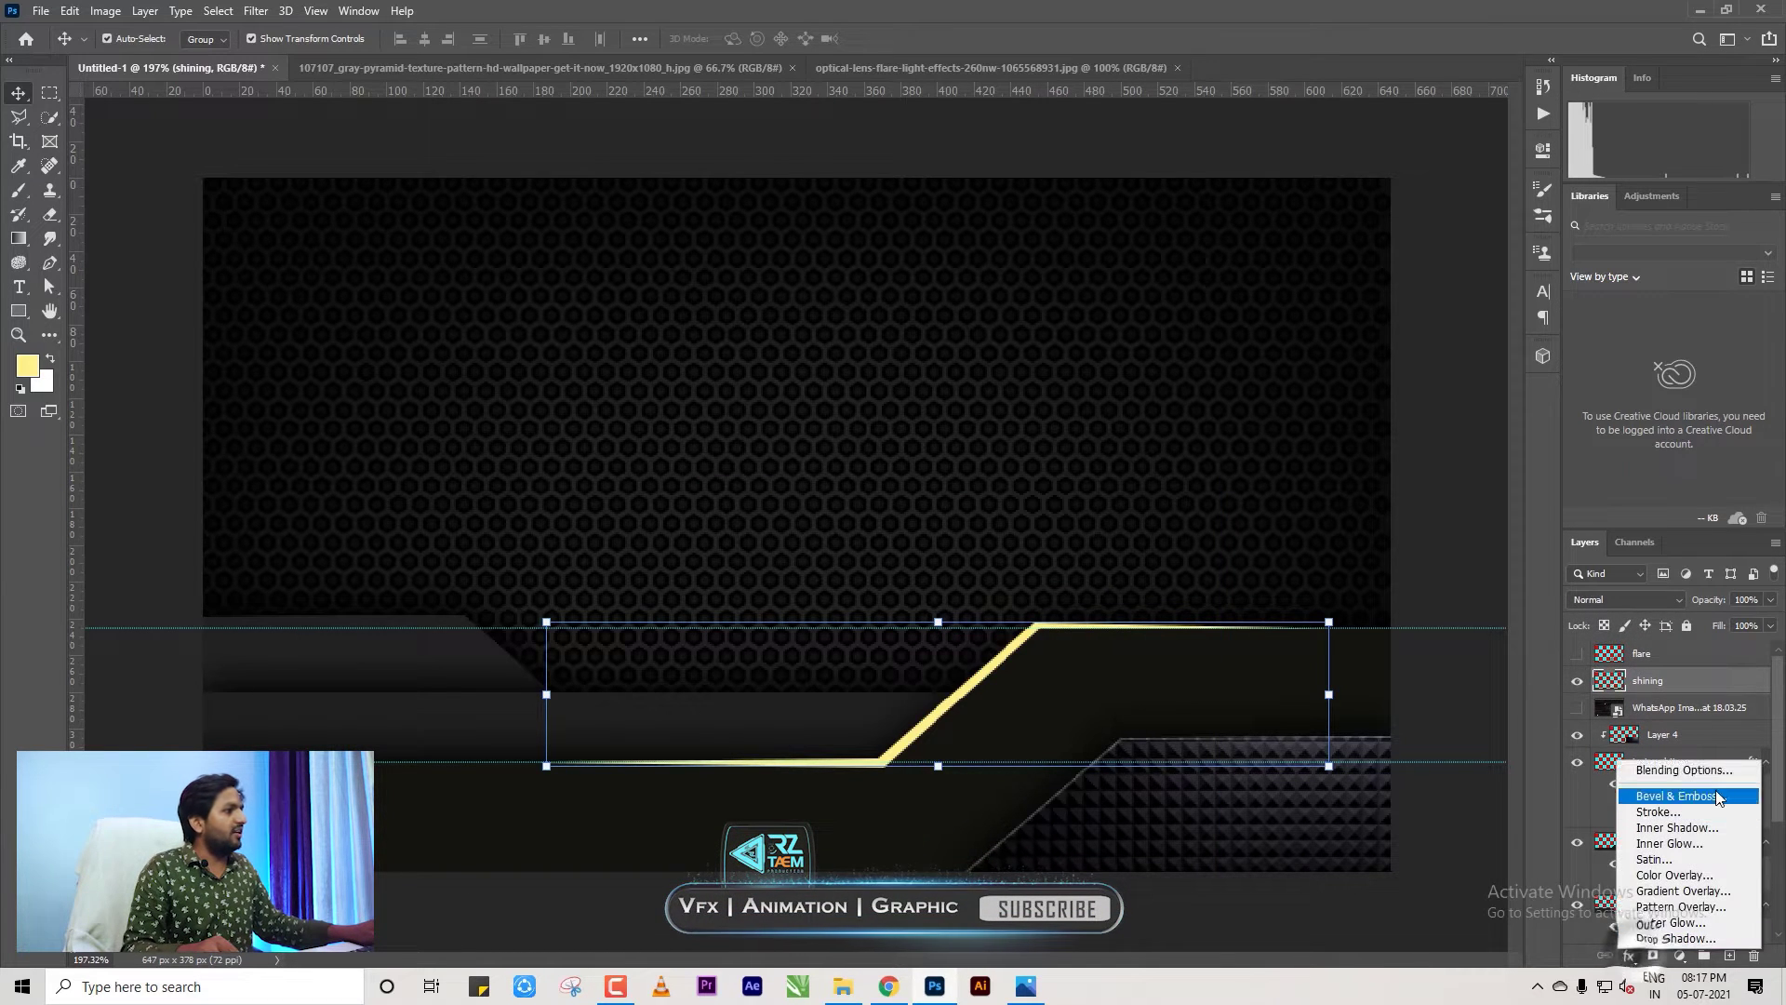
click(1672, 891)
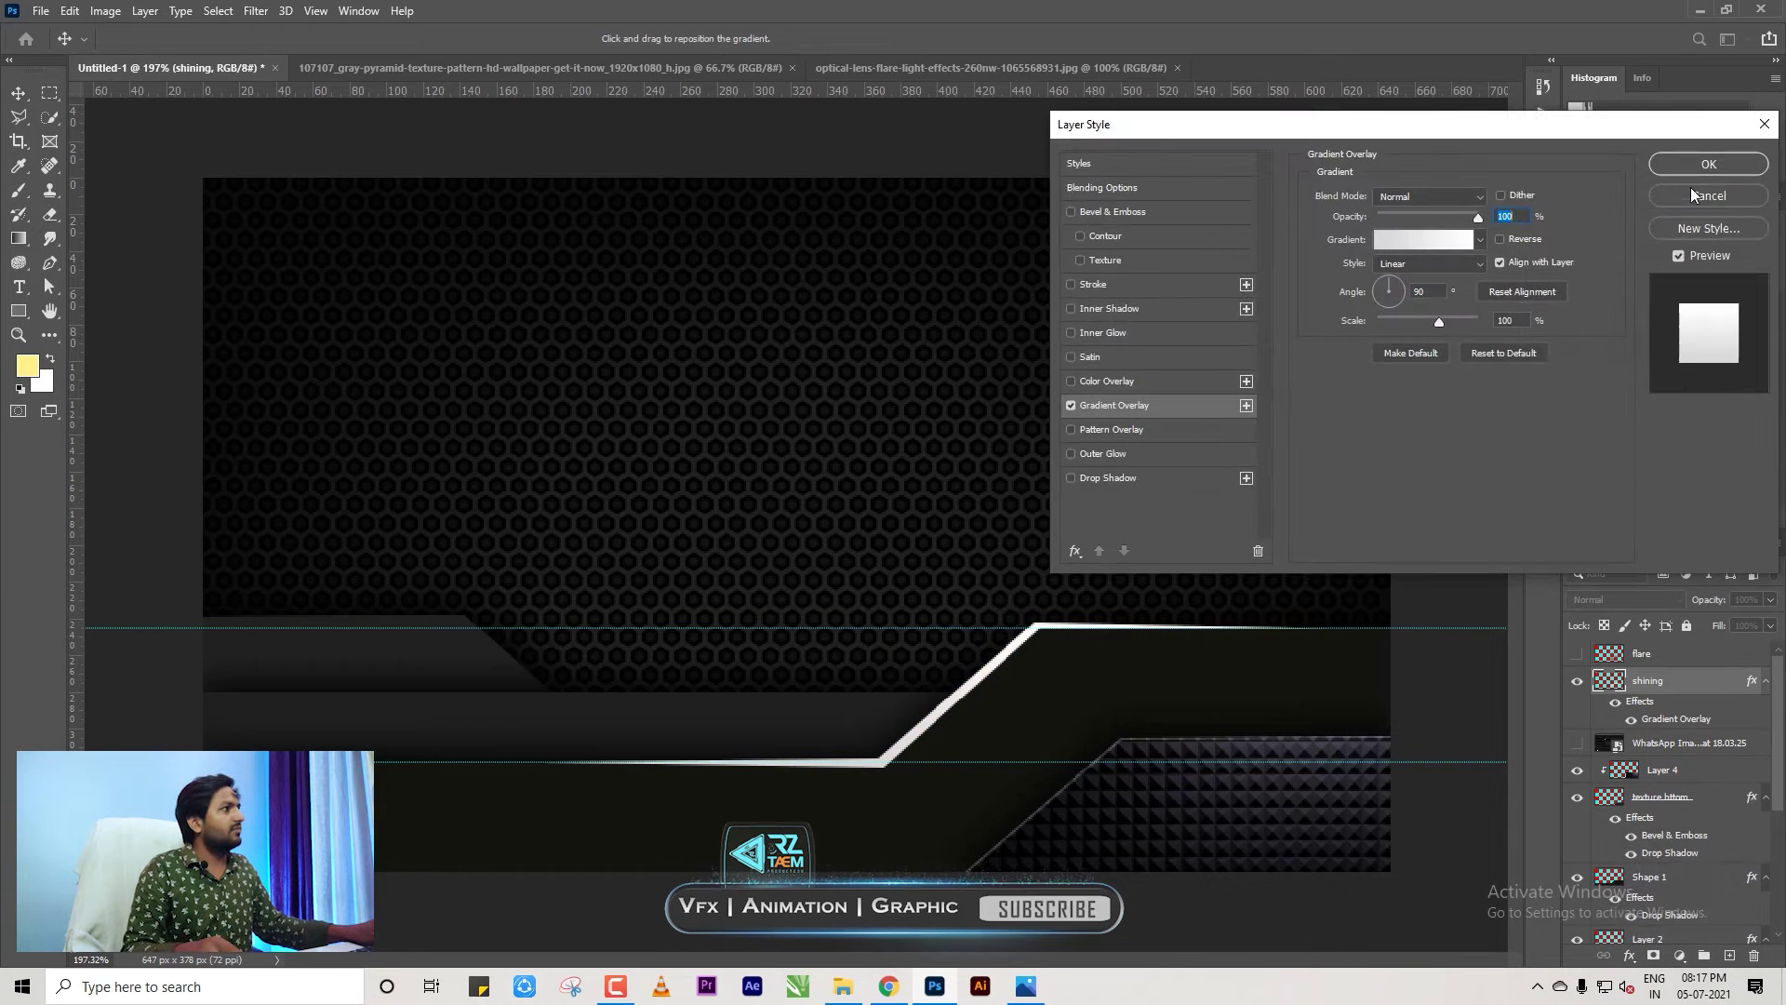
click(1691, 194)
click(1577, 707)
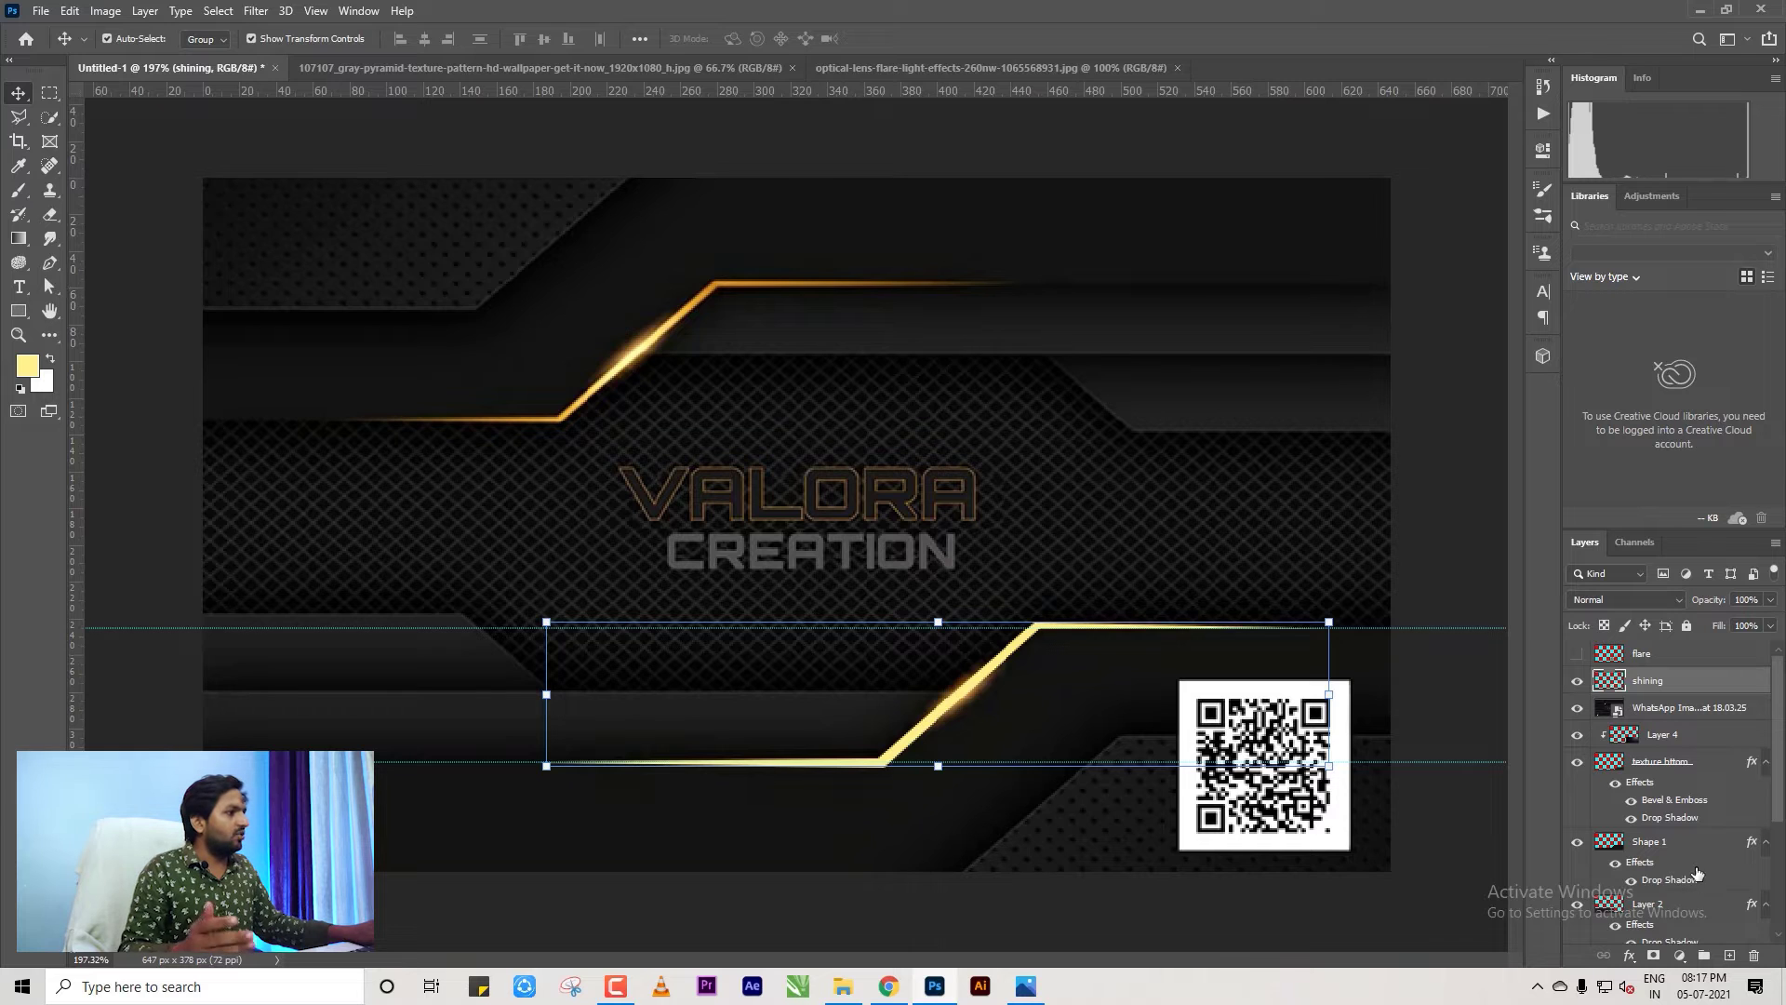
click(1630, 959)
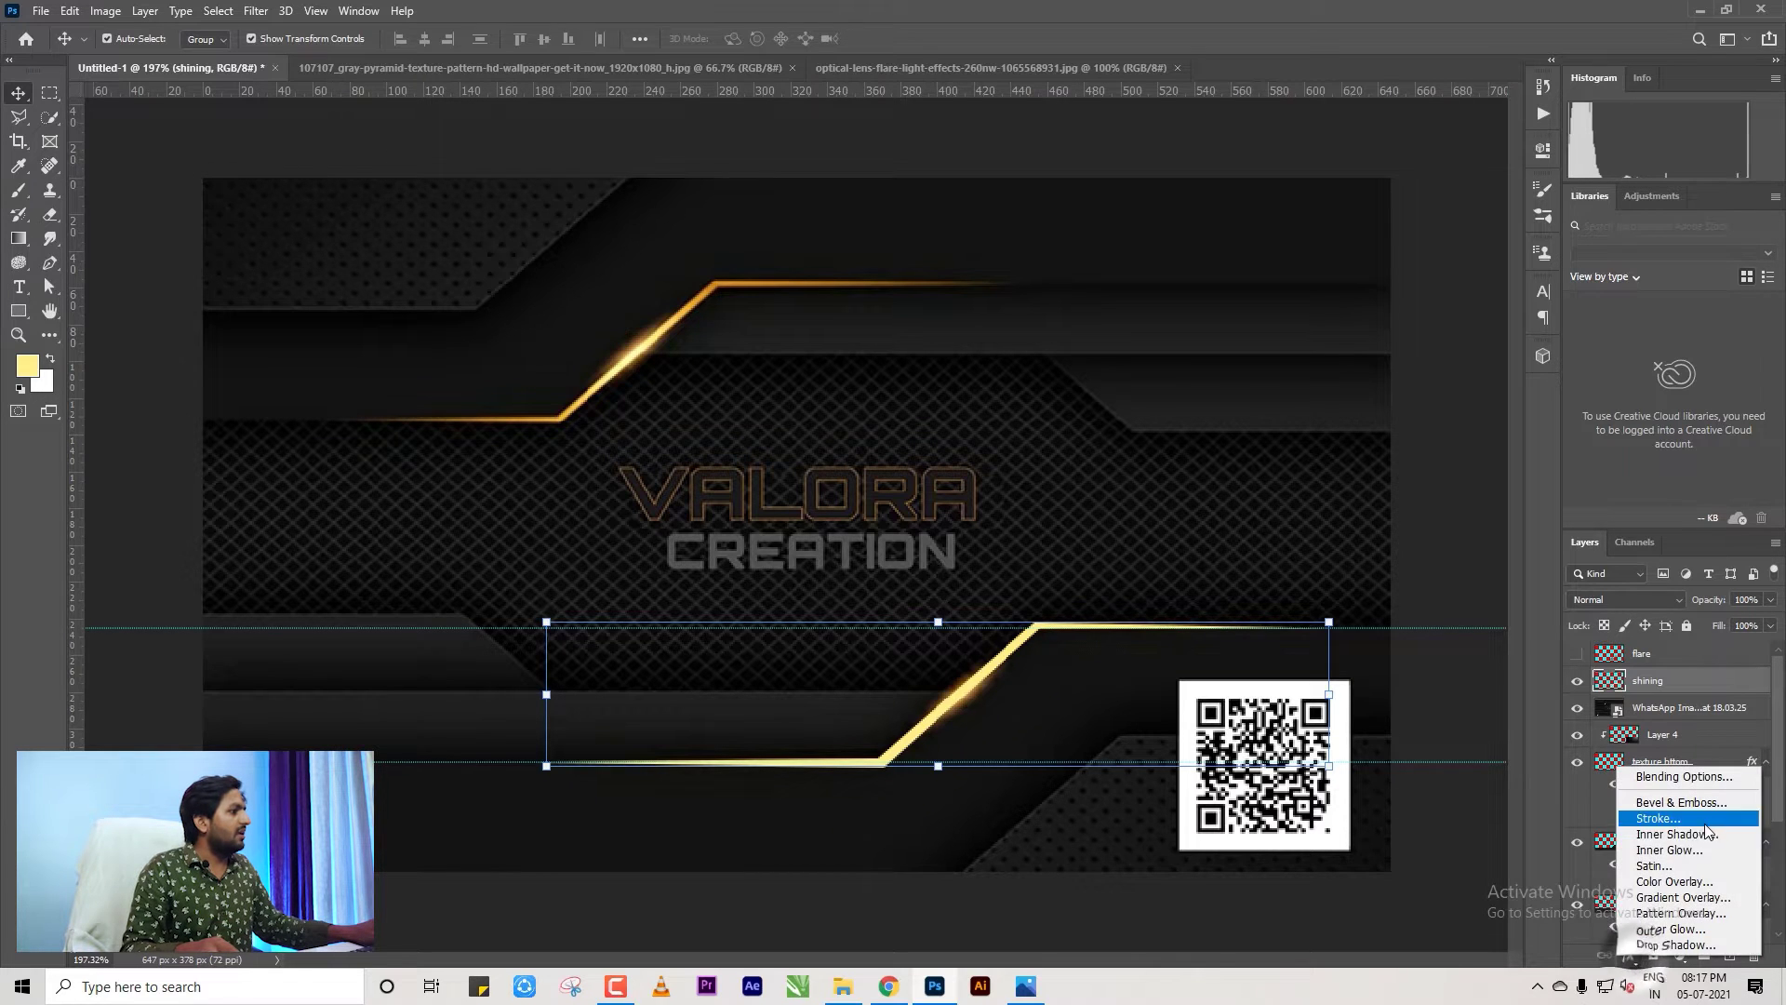
click(1670, 896)
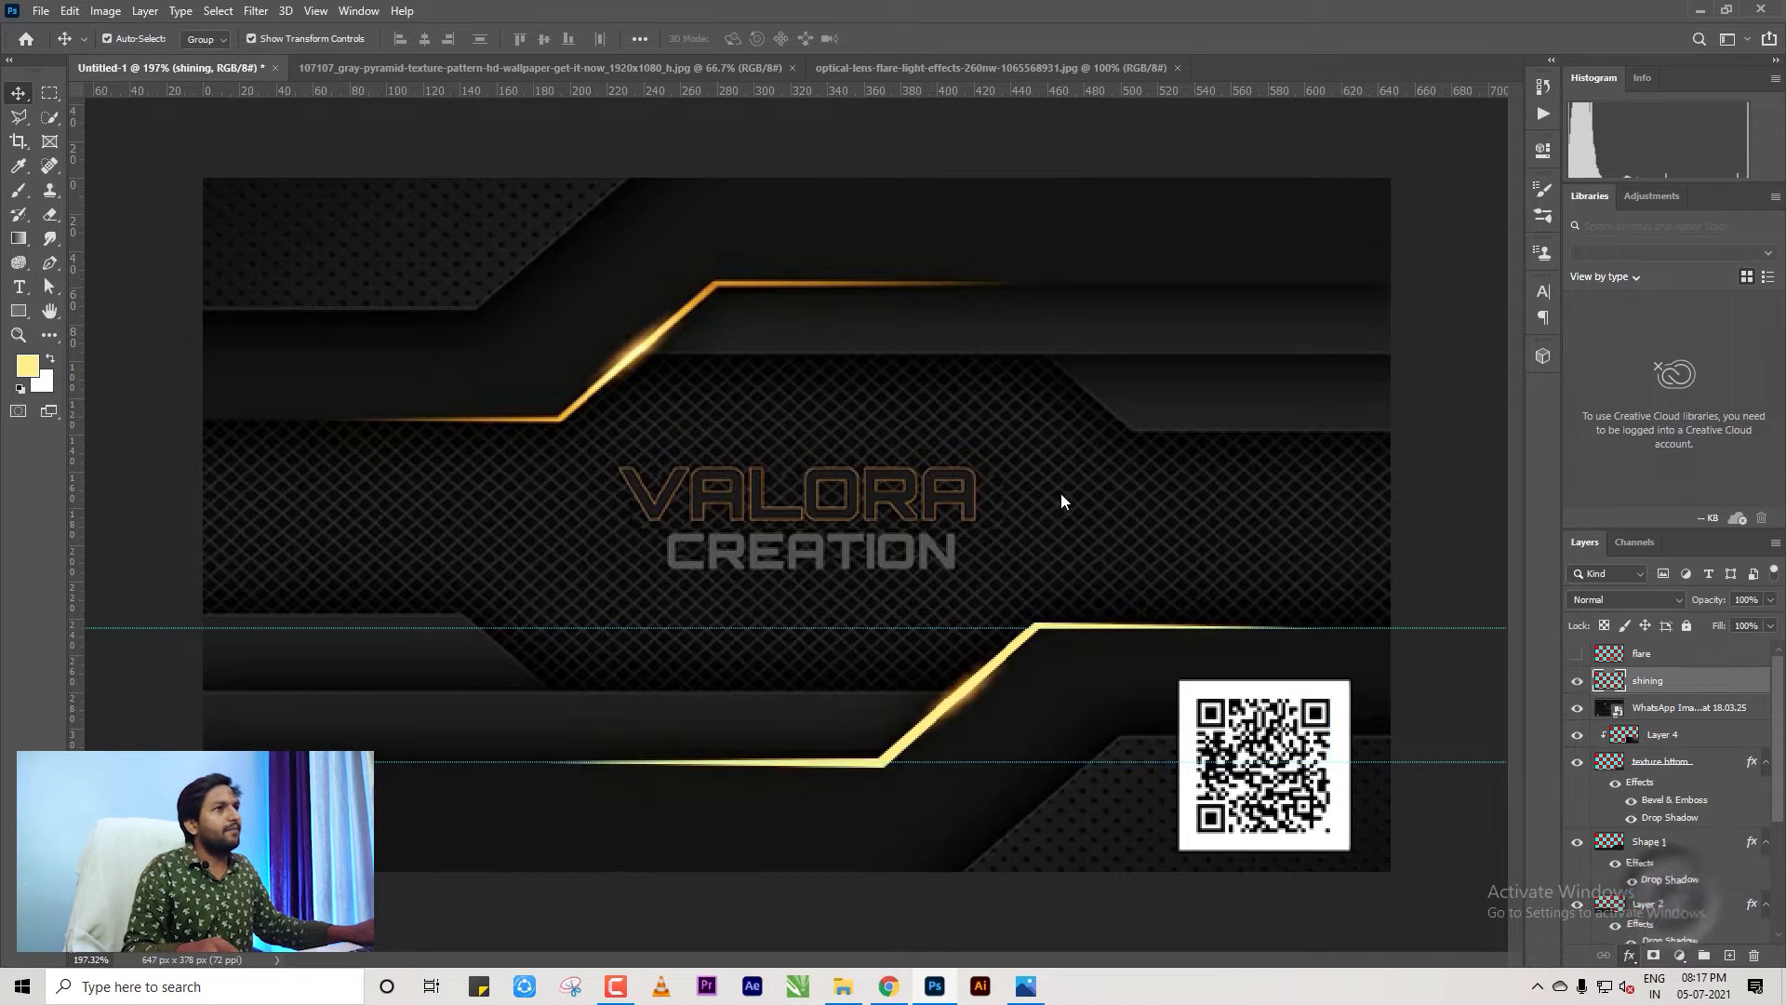
drag(1256, 126, 986, 330)
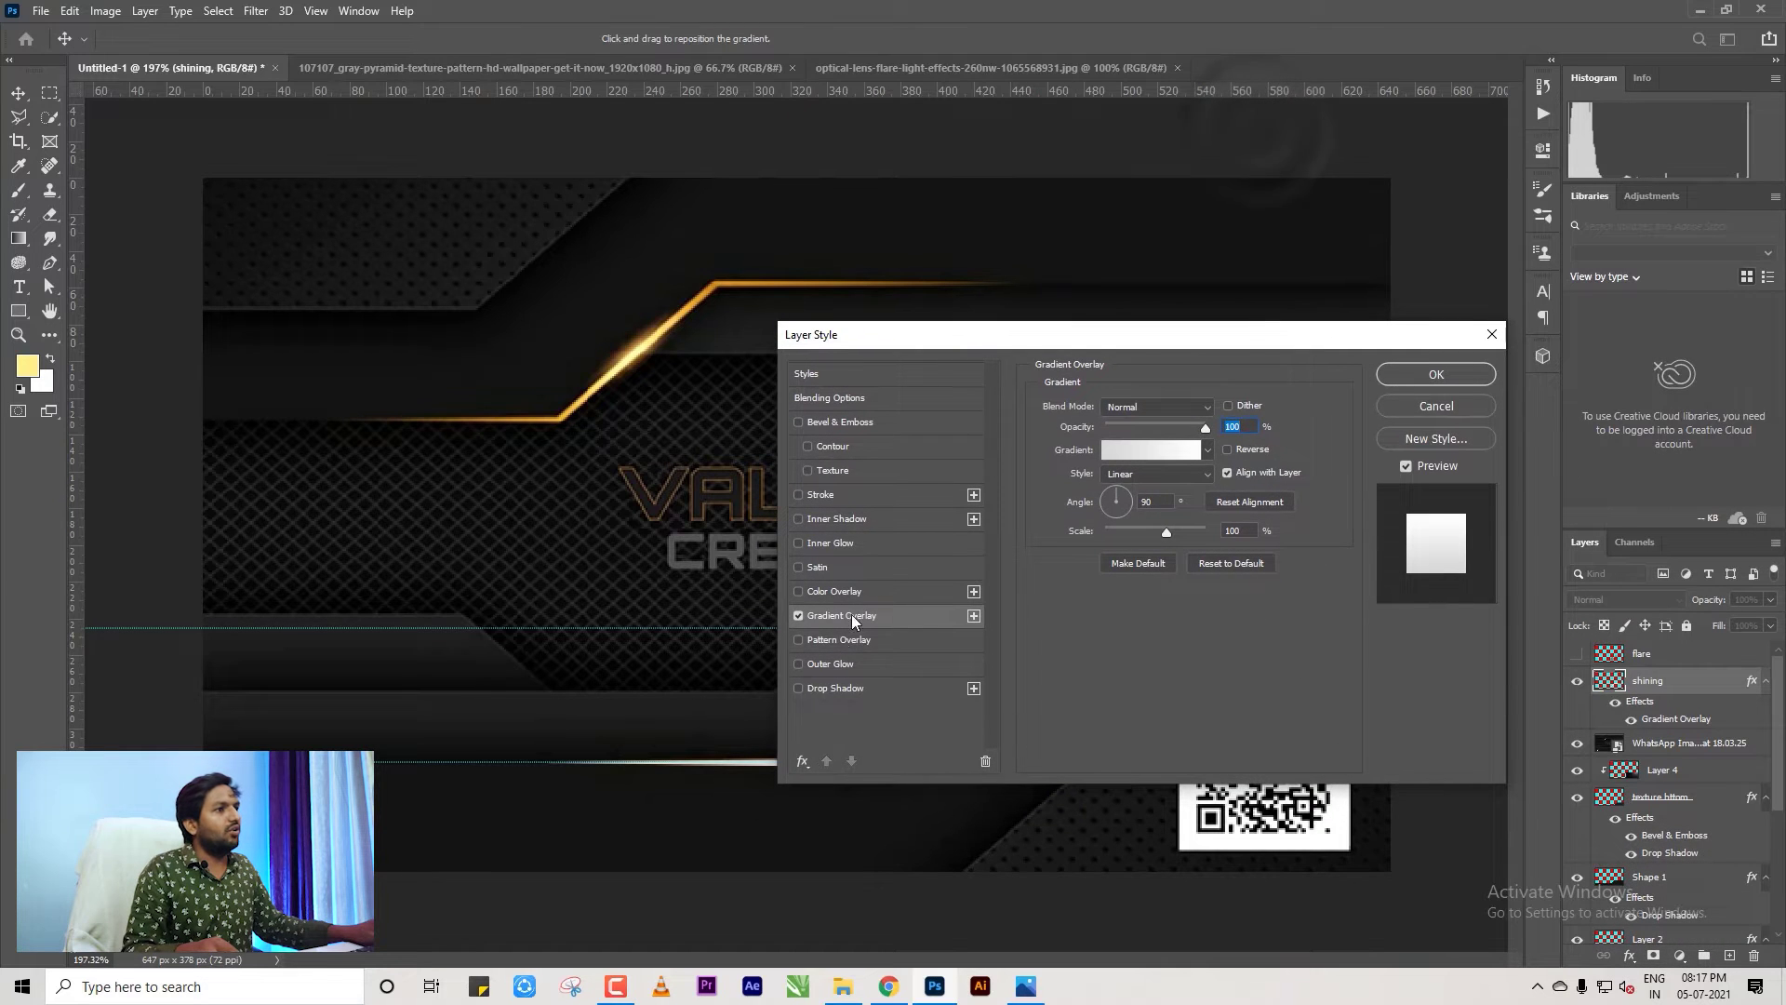
Set the gradient's start stop to orange #dc982b sampled from the glowing line.
click(1174, 451)
click(1097, 528)
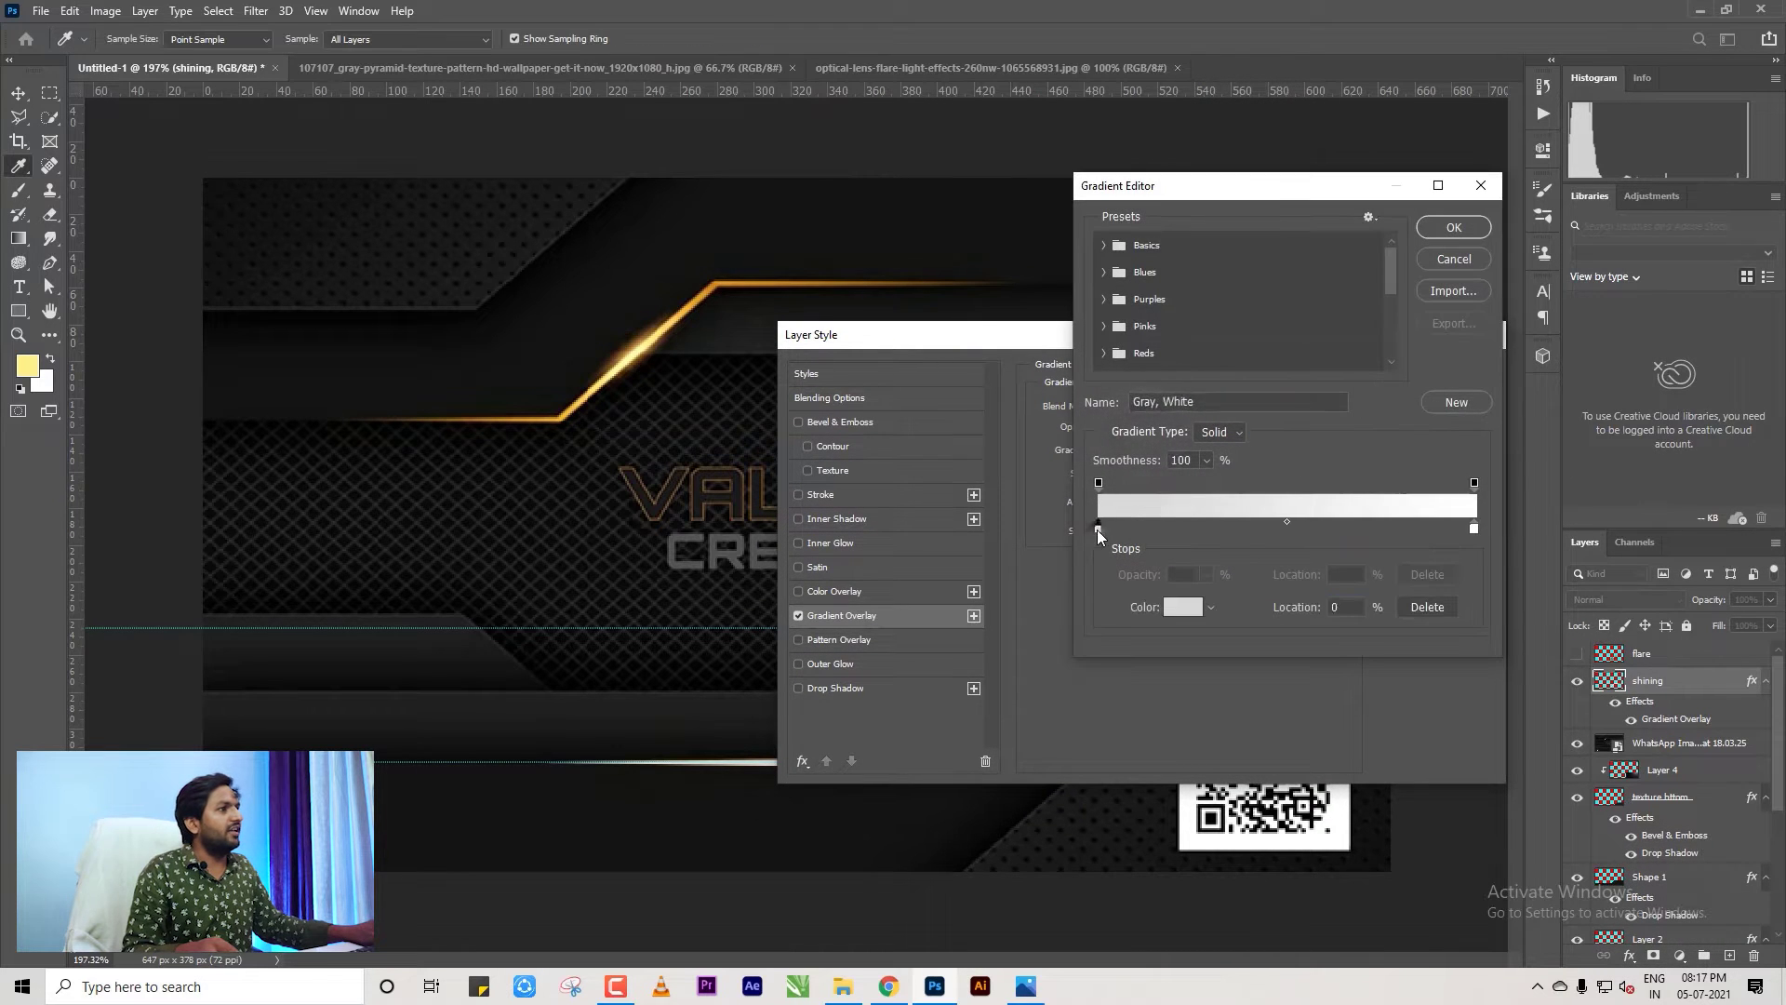
click(1174, 607)
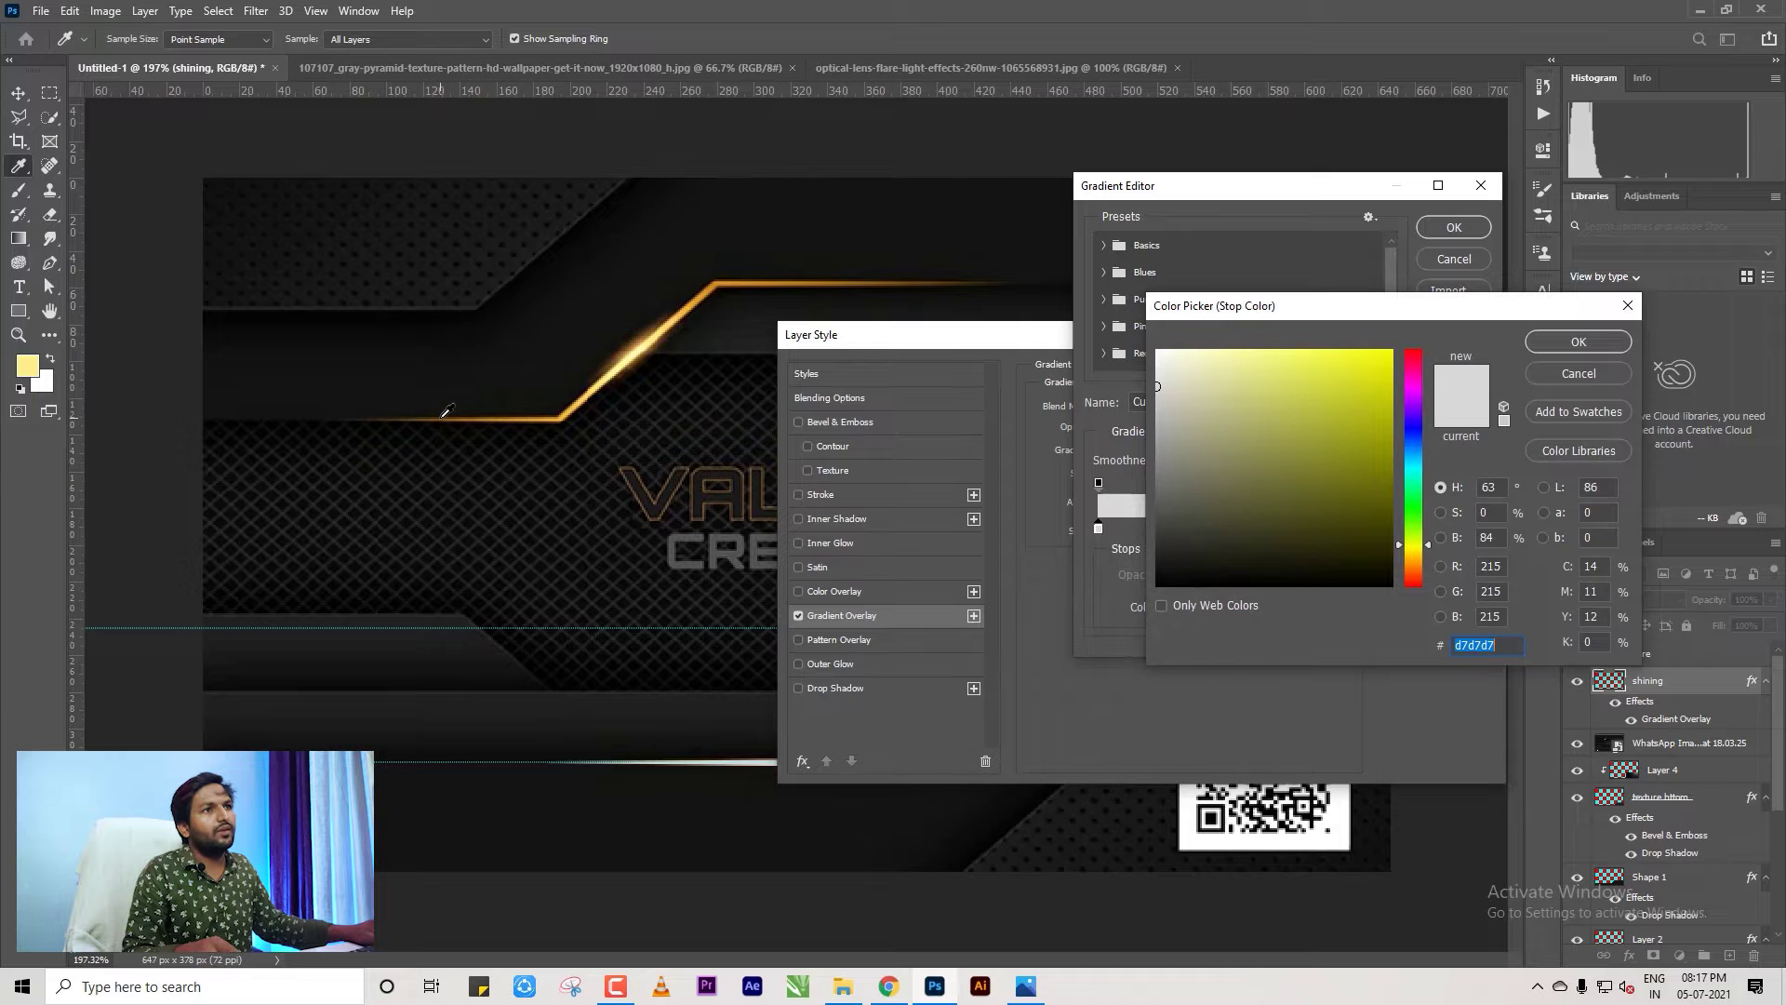
drag(447, 412, 437, 351)
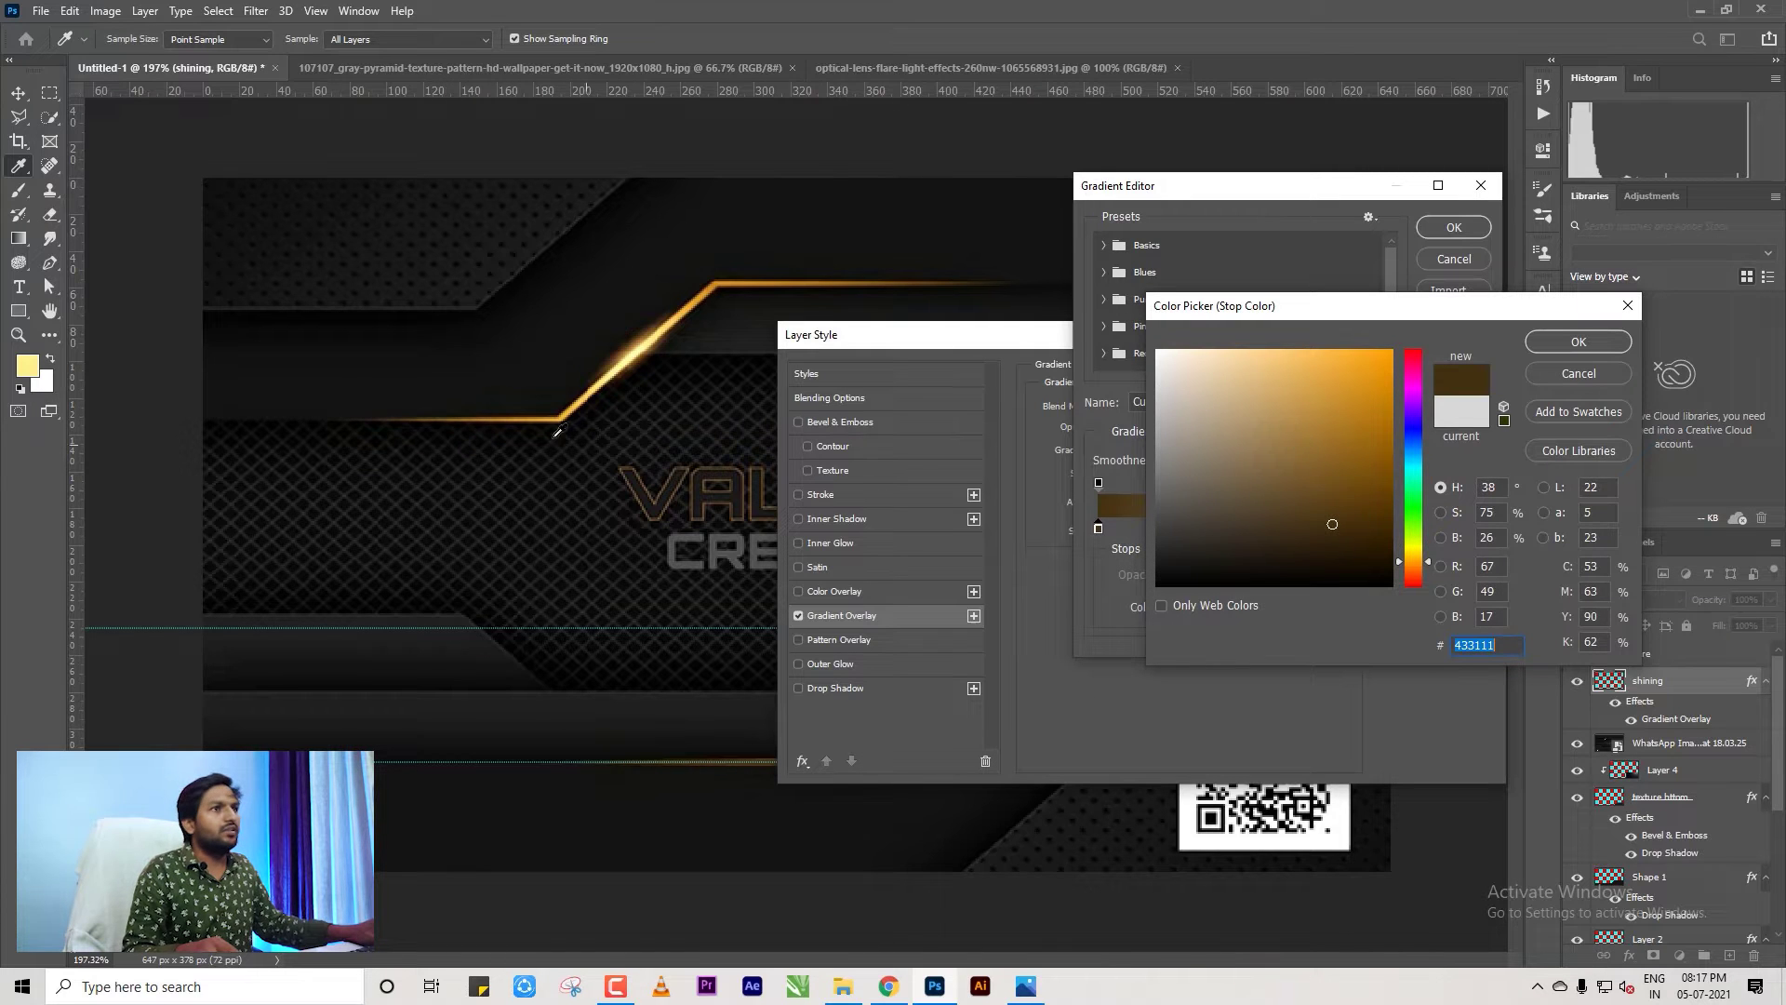
click(529, 415)
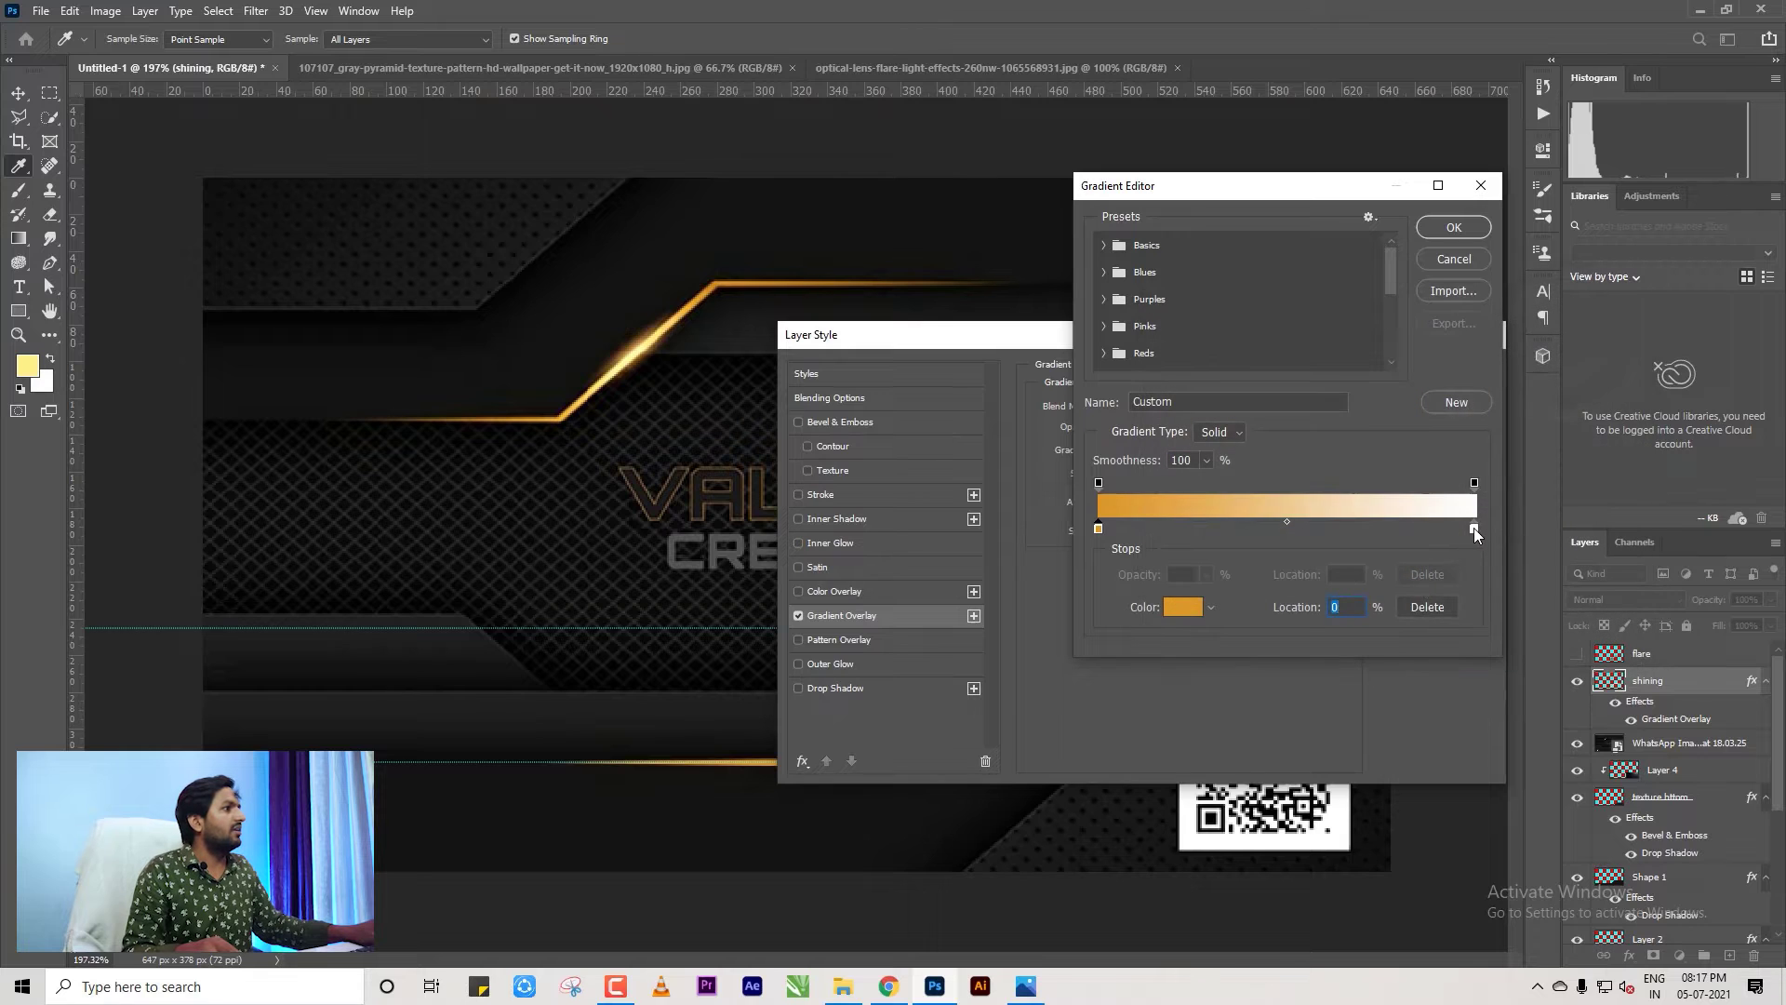
click(1473, 527)
Set the end stop to a lighter gold sampled from the glow and apply the gradient.
click(1175, 607)
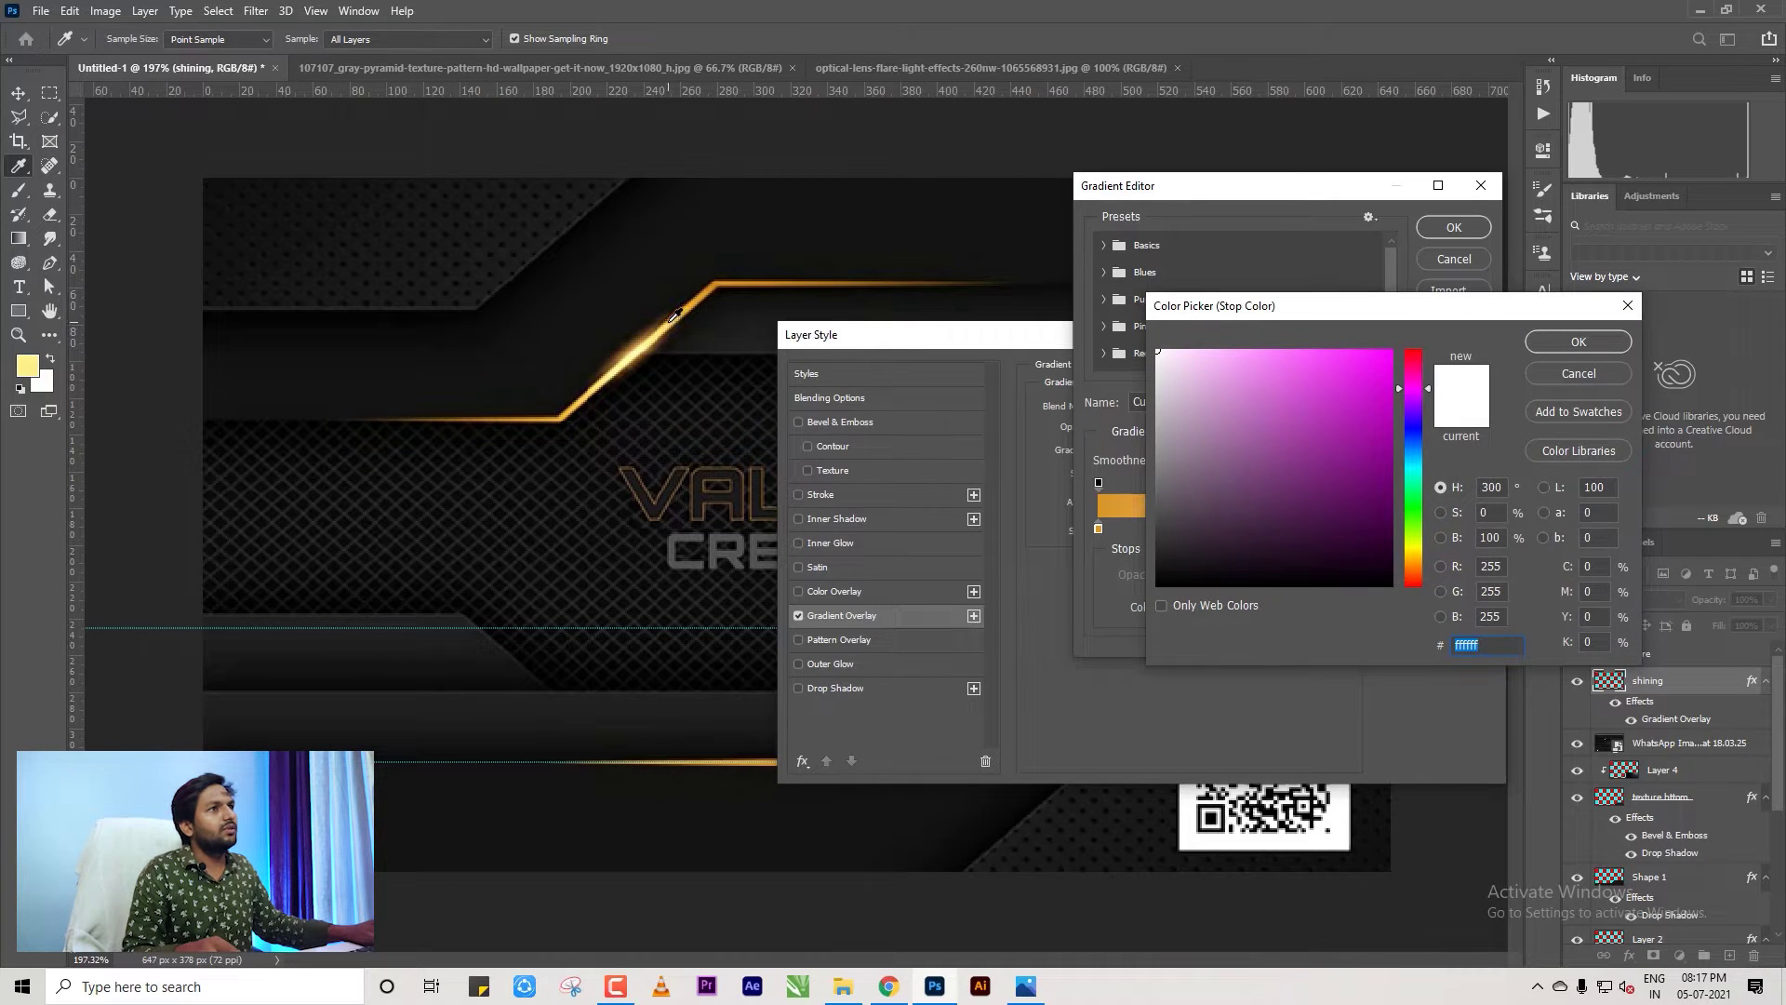
click(673, 320)
click(1579, 341)
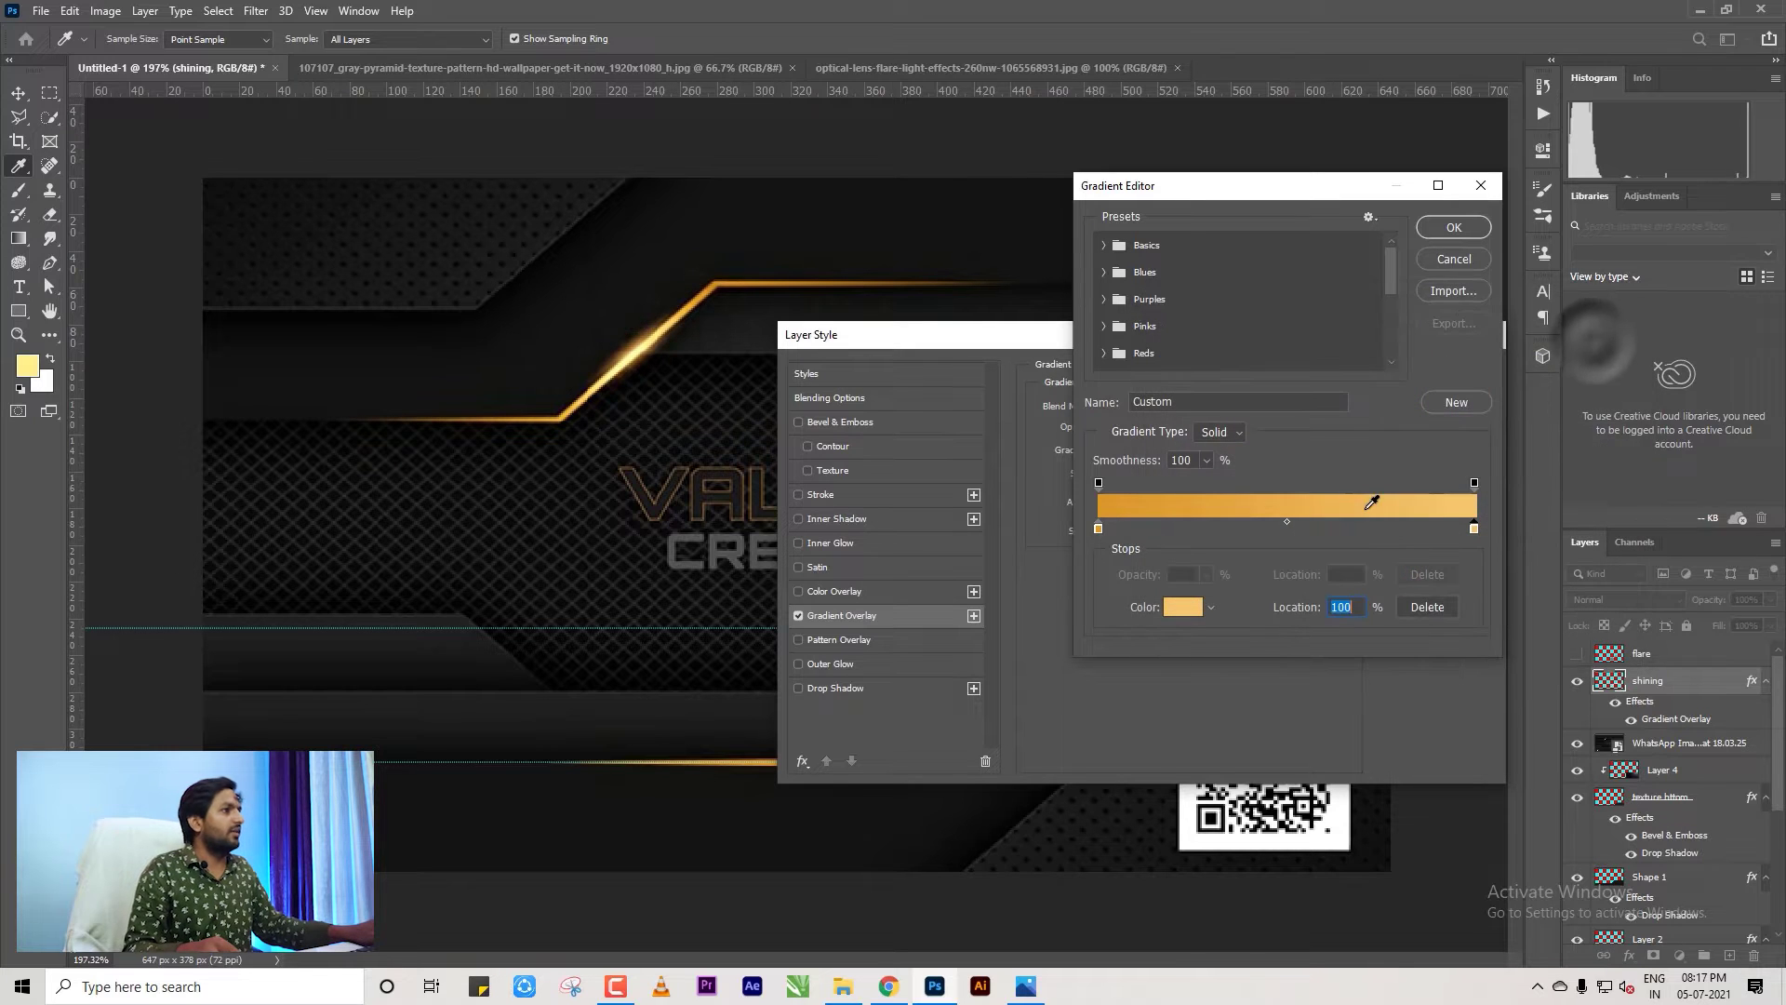
click(1453, 227)
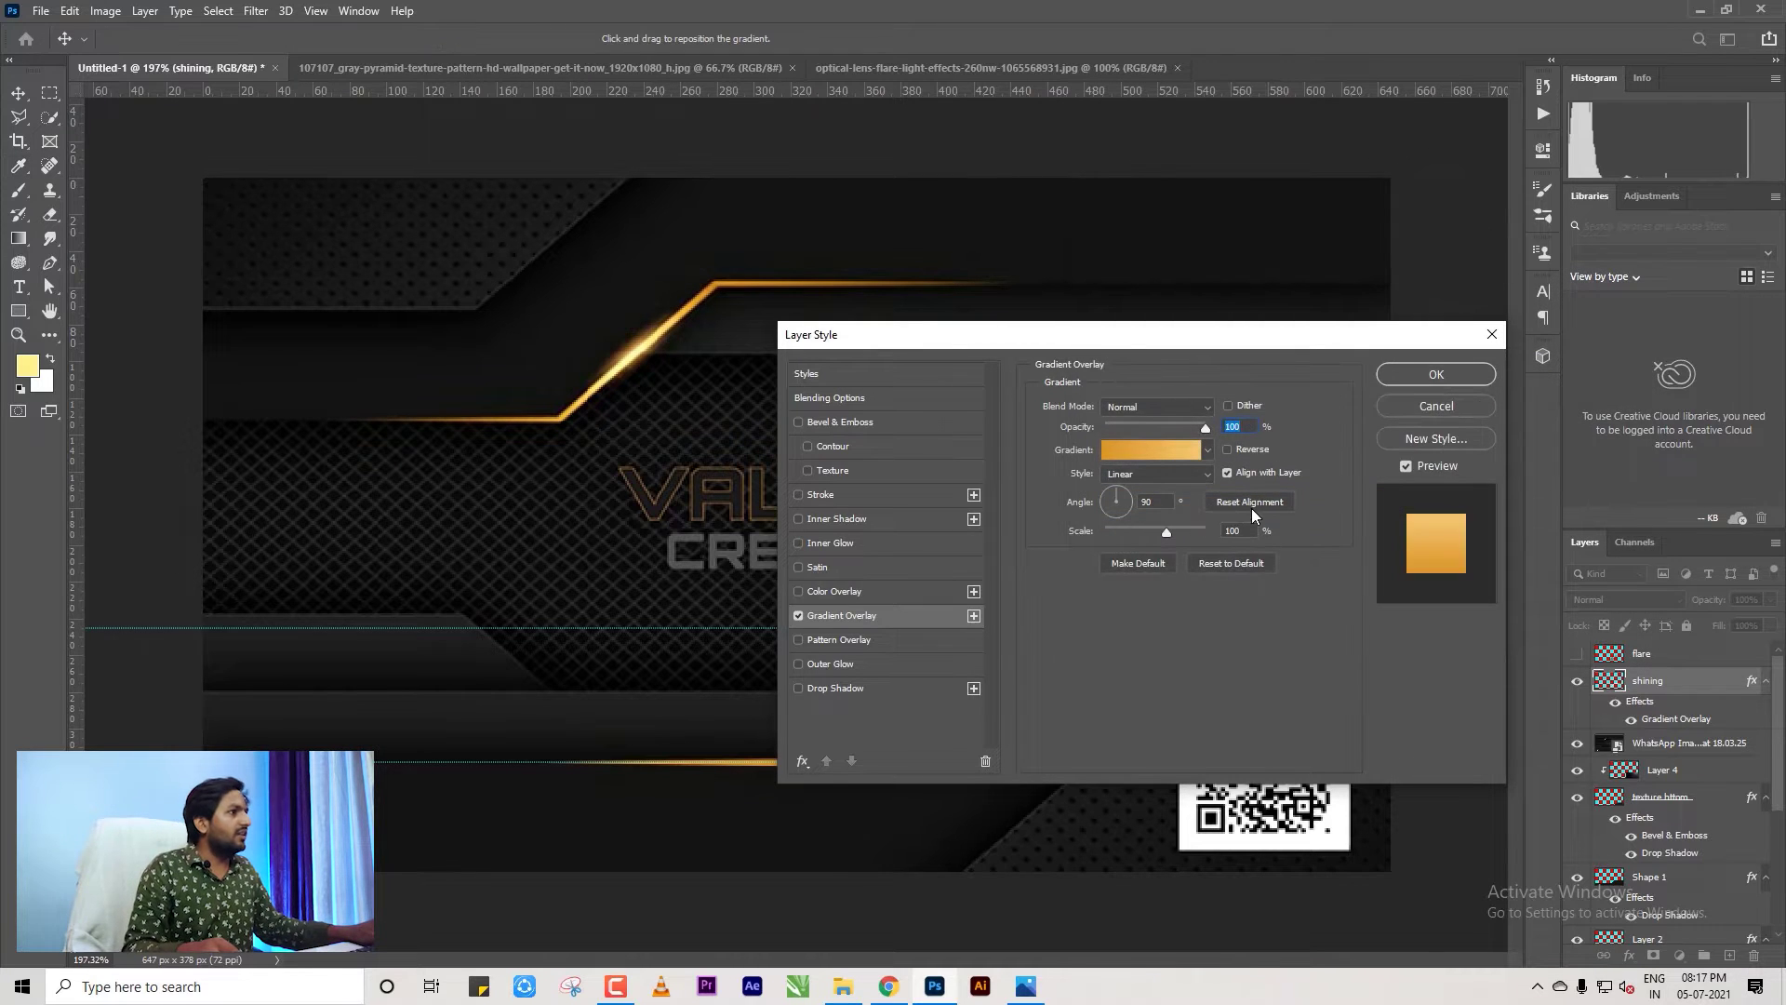
Make the gradient overlay Radial and reverse its direction.
click(1174, 475)
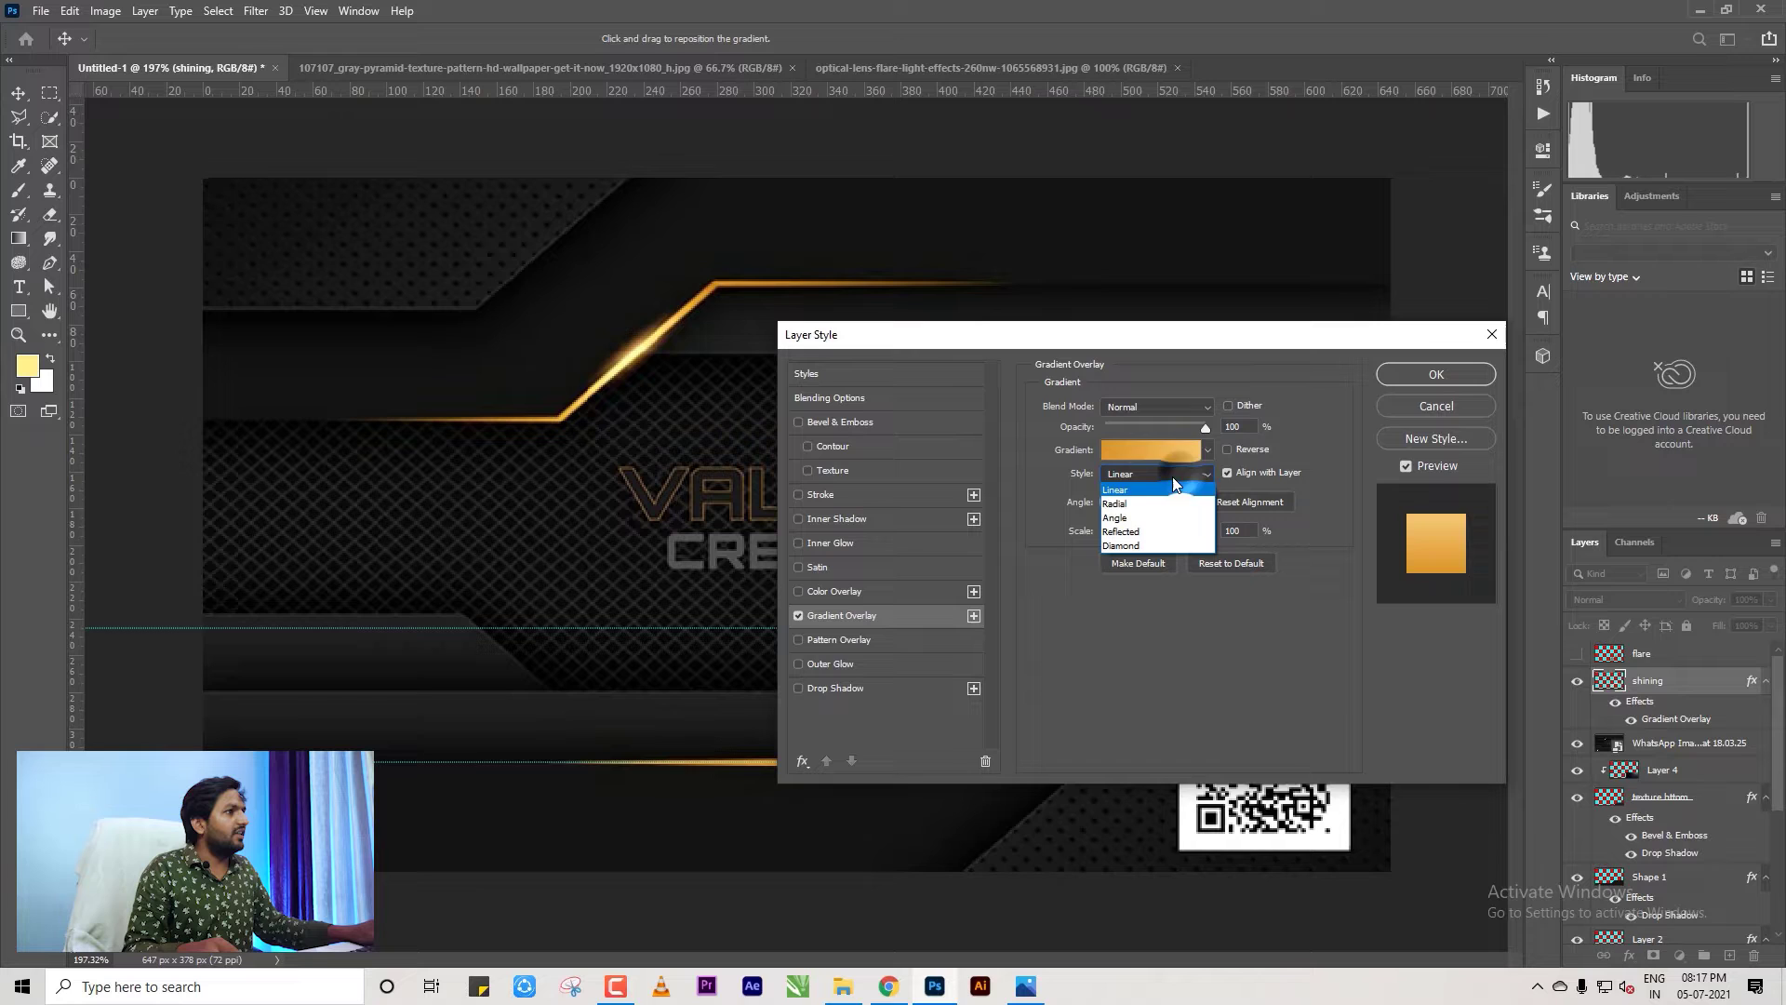
click(1124, 504)
drag(1103, 340, 855, 208)
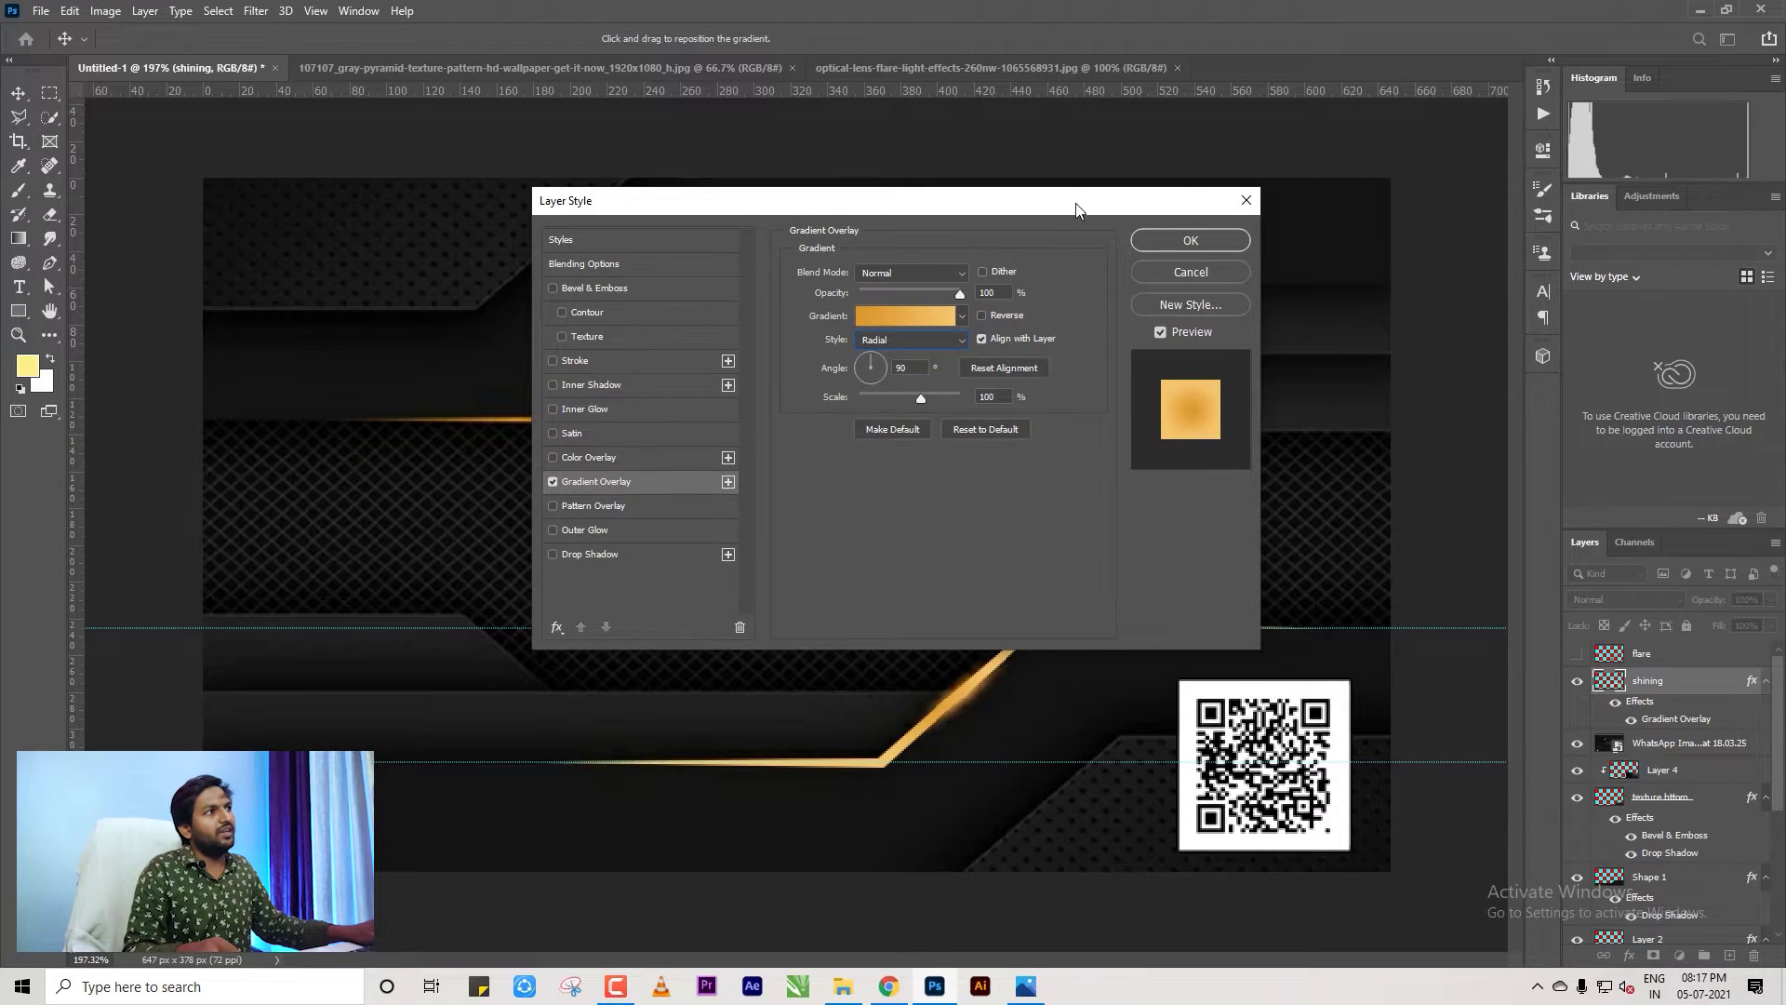
drag(1075, 208, 1383, 197)
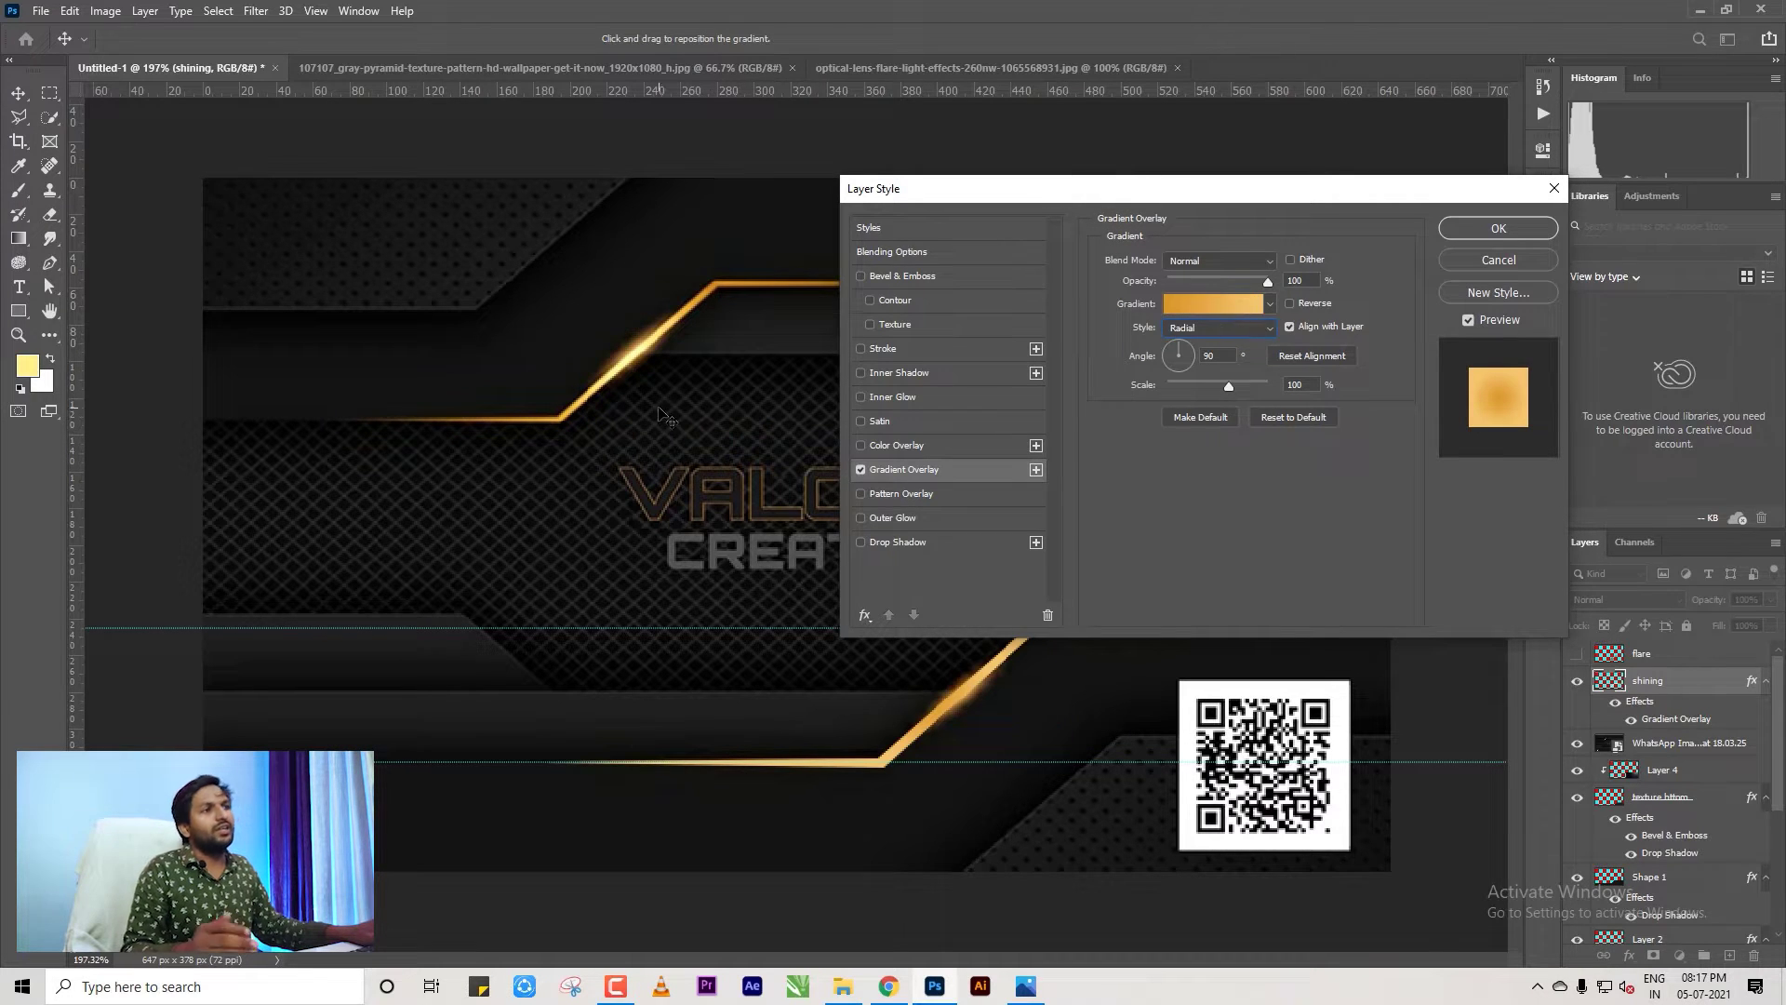
click(1230, 327)
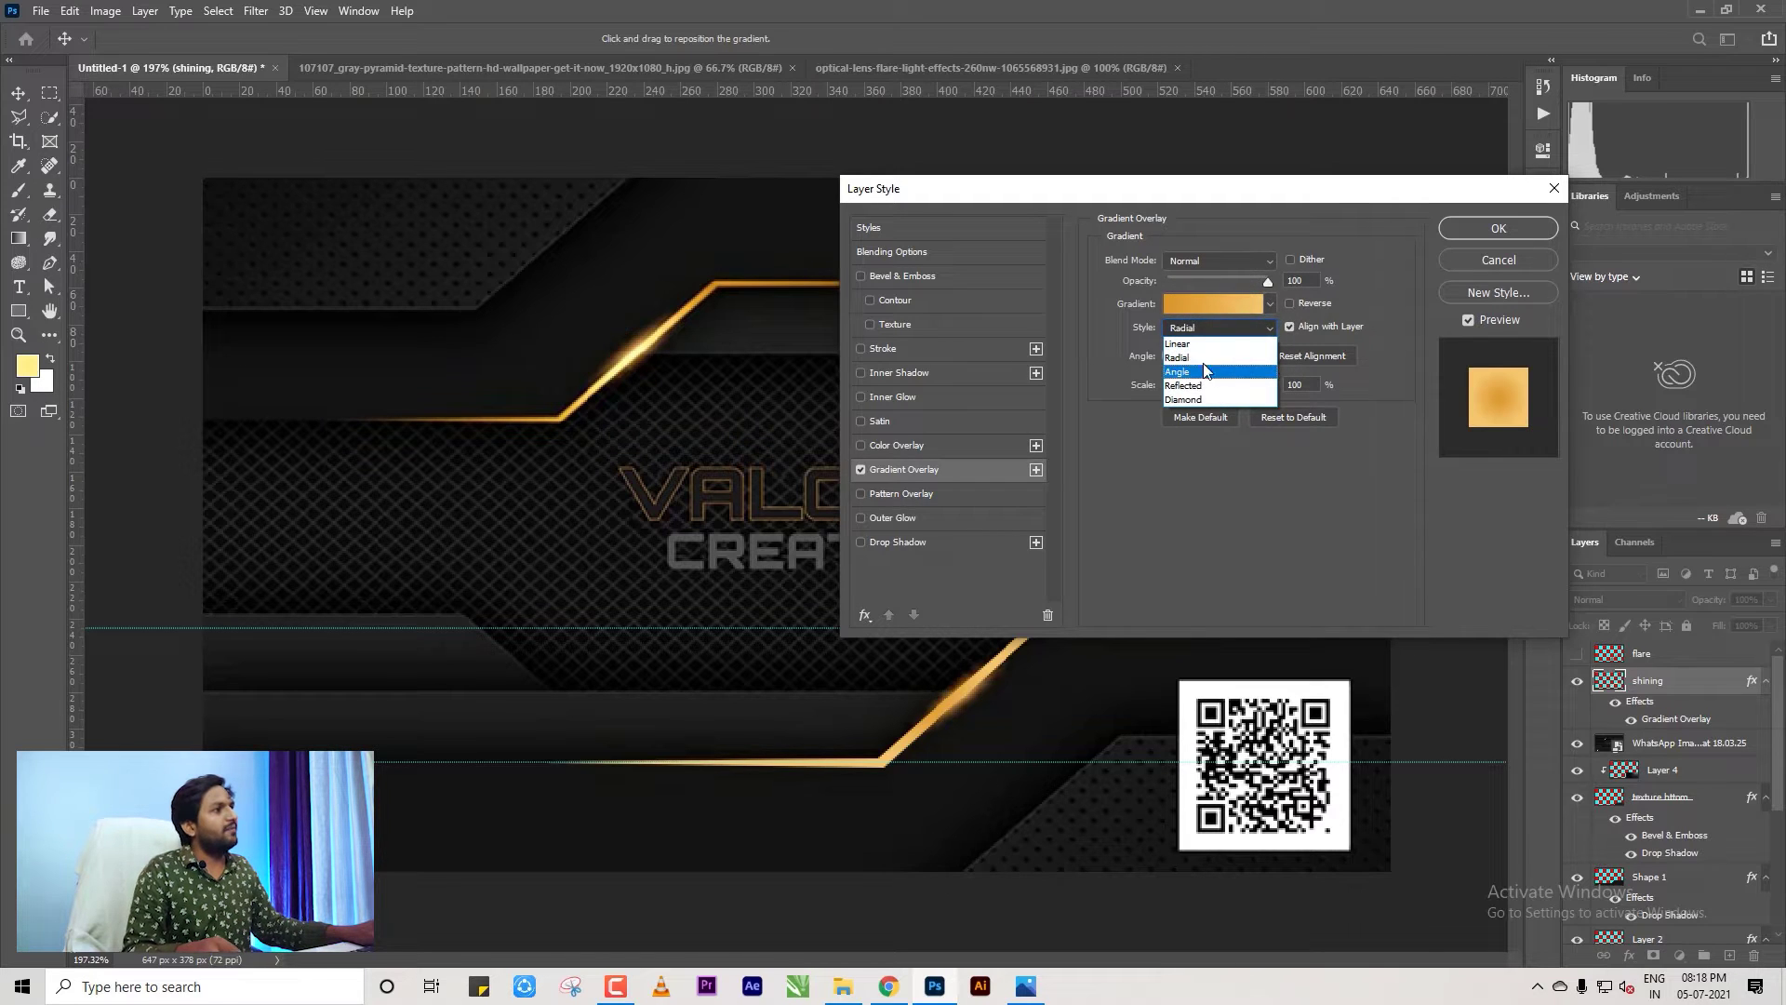
click(1177, 357)
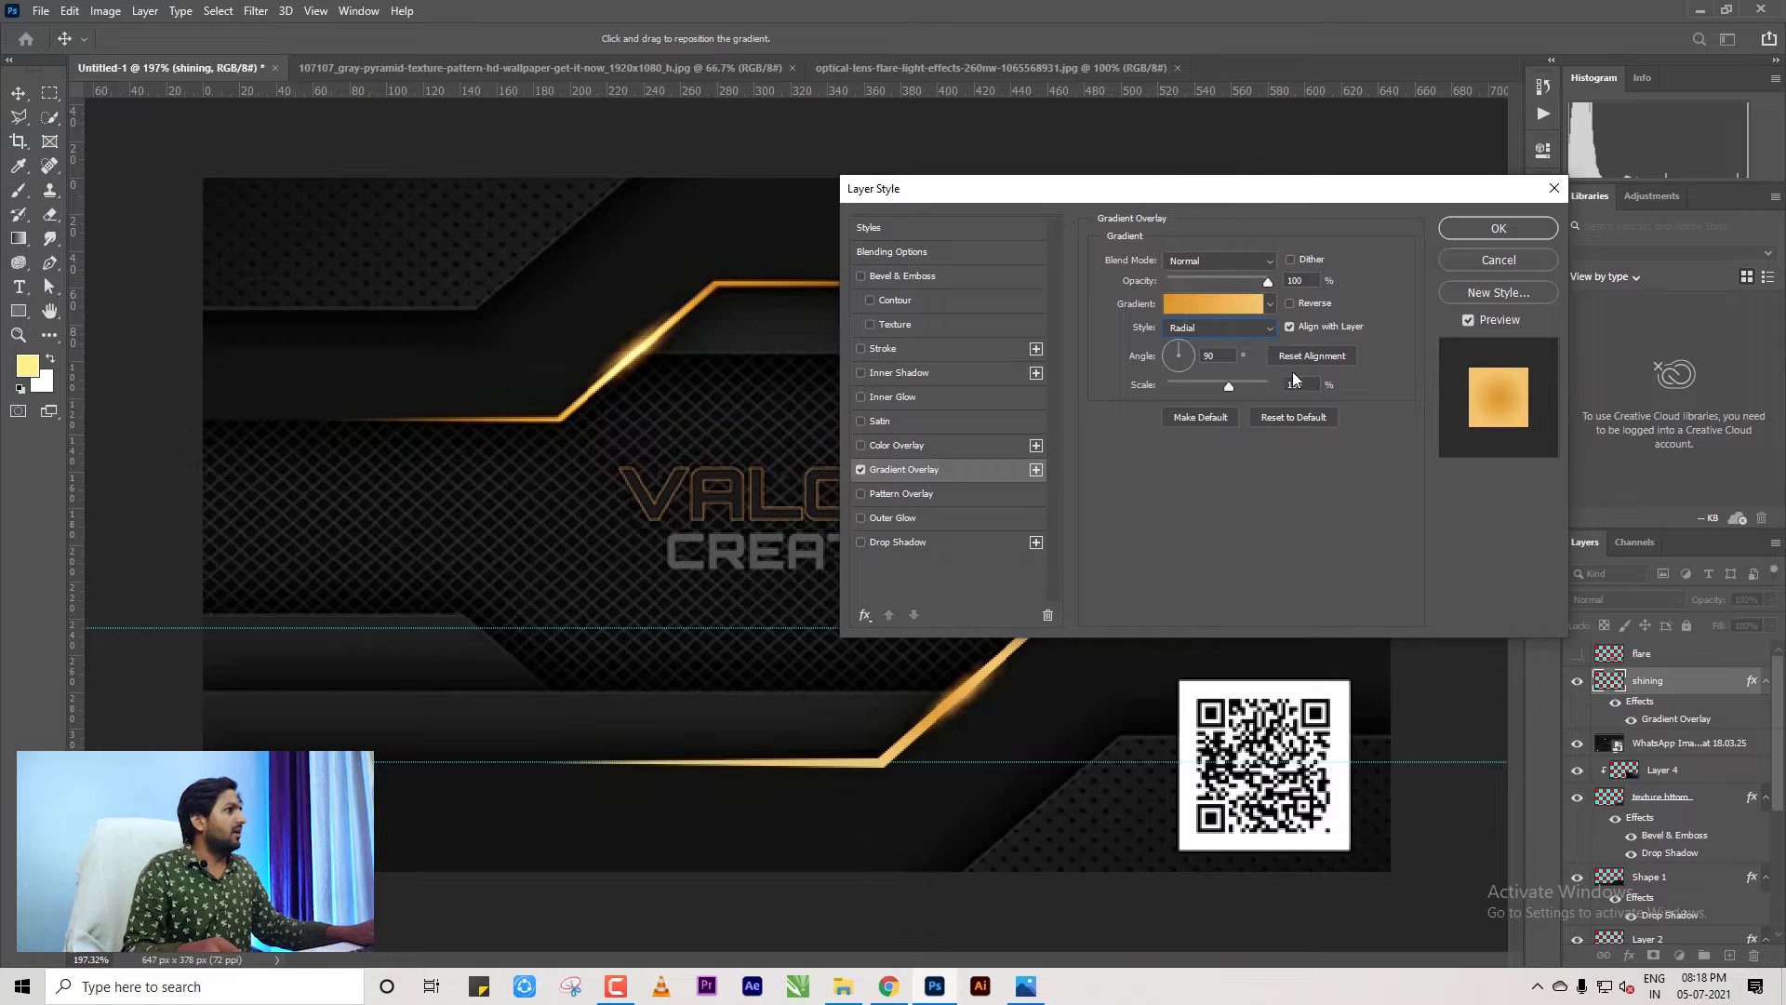
click(1290, 304)
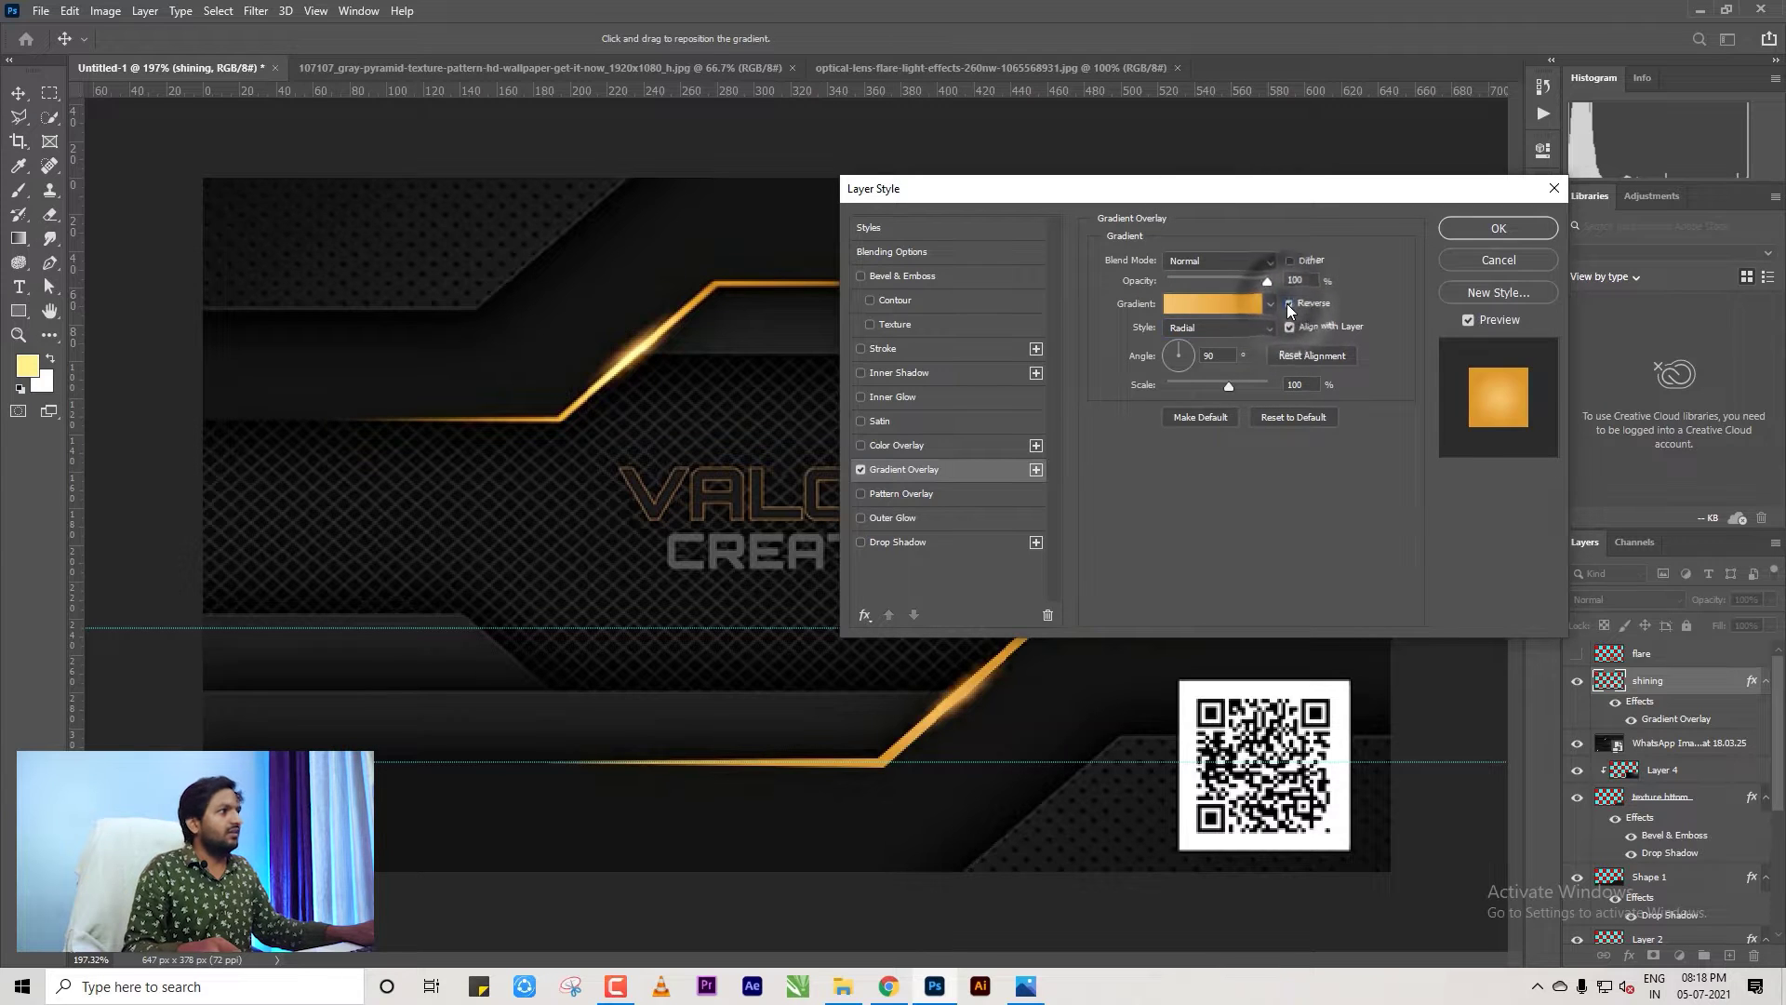
Lighten the gradient's end stop to pale cream #f9dba2.
click(1207, 306)
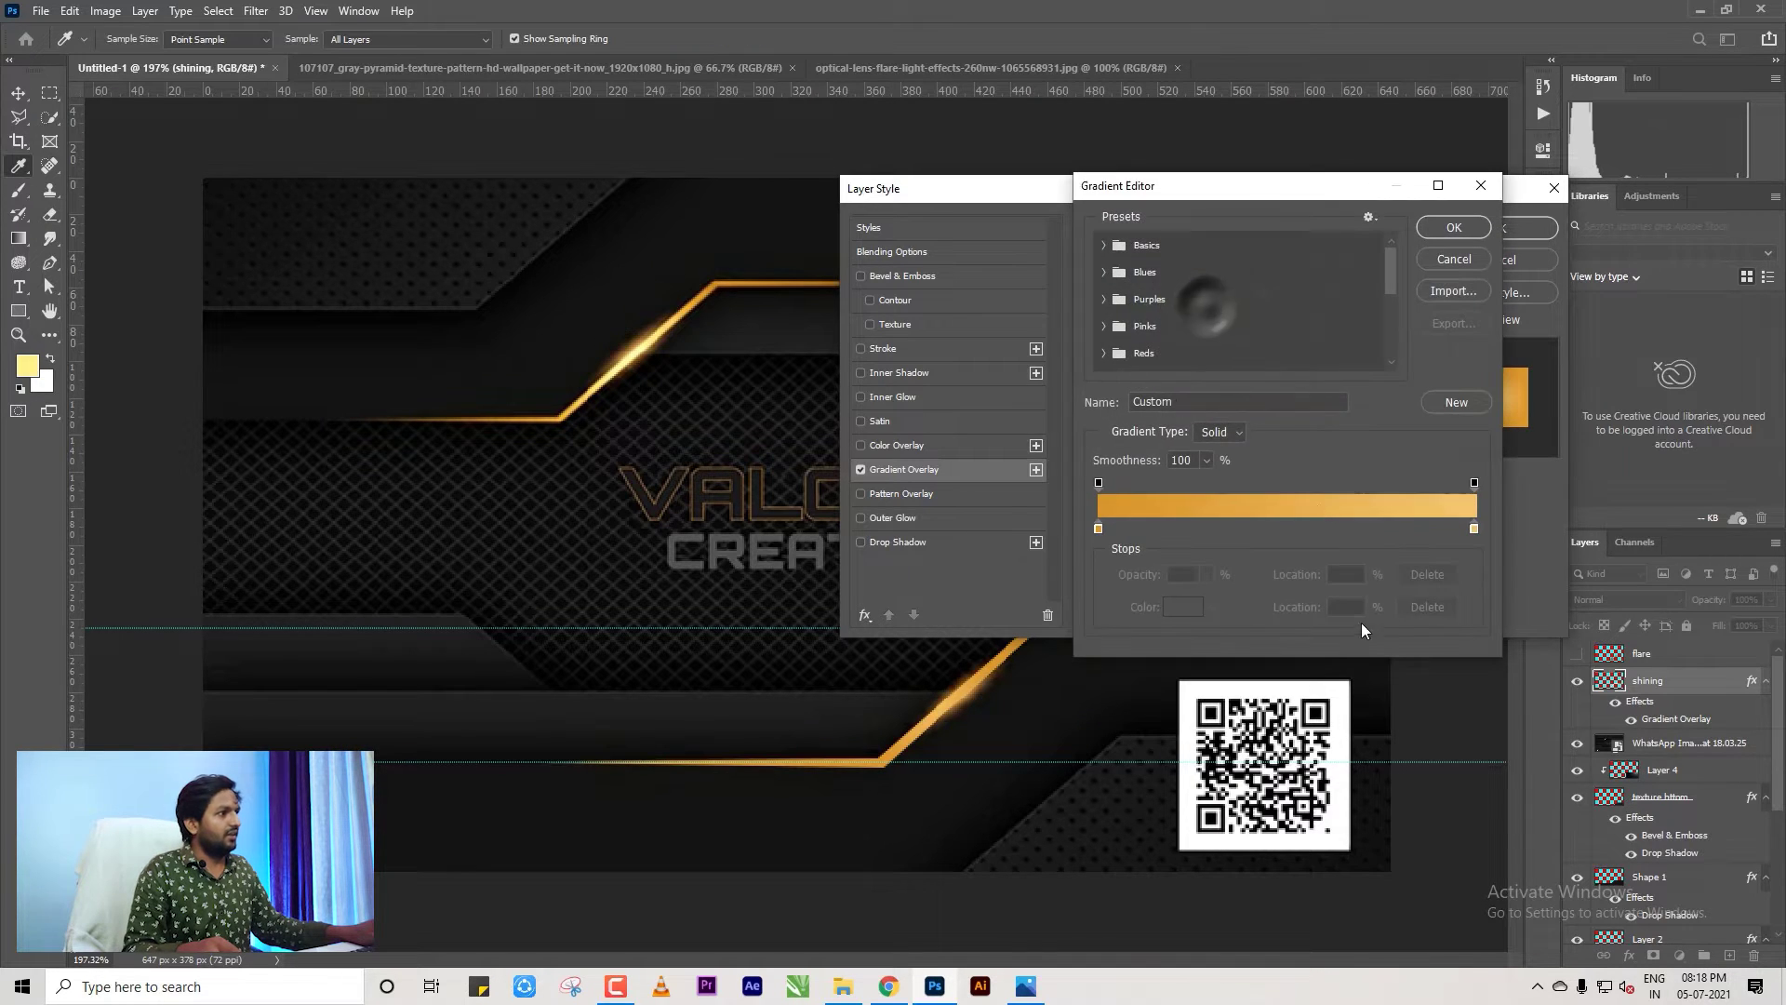
click(1475, 527)
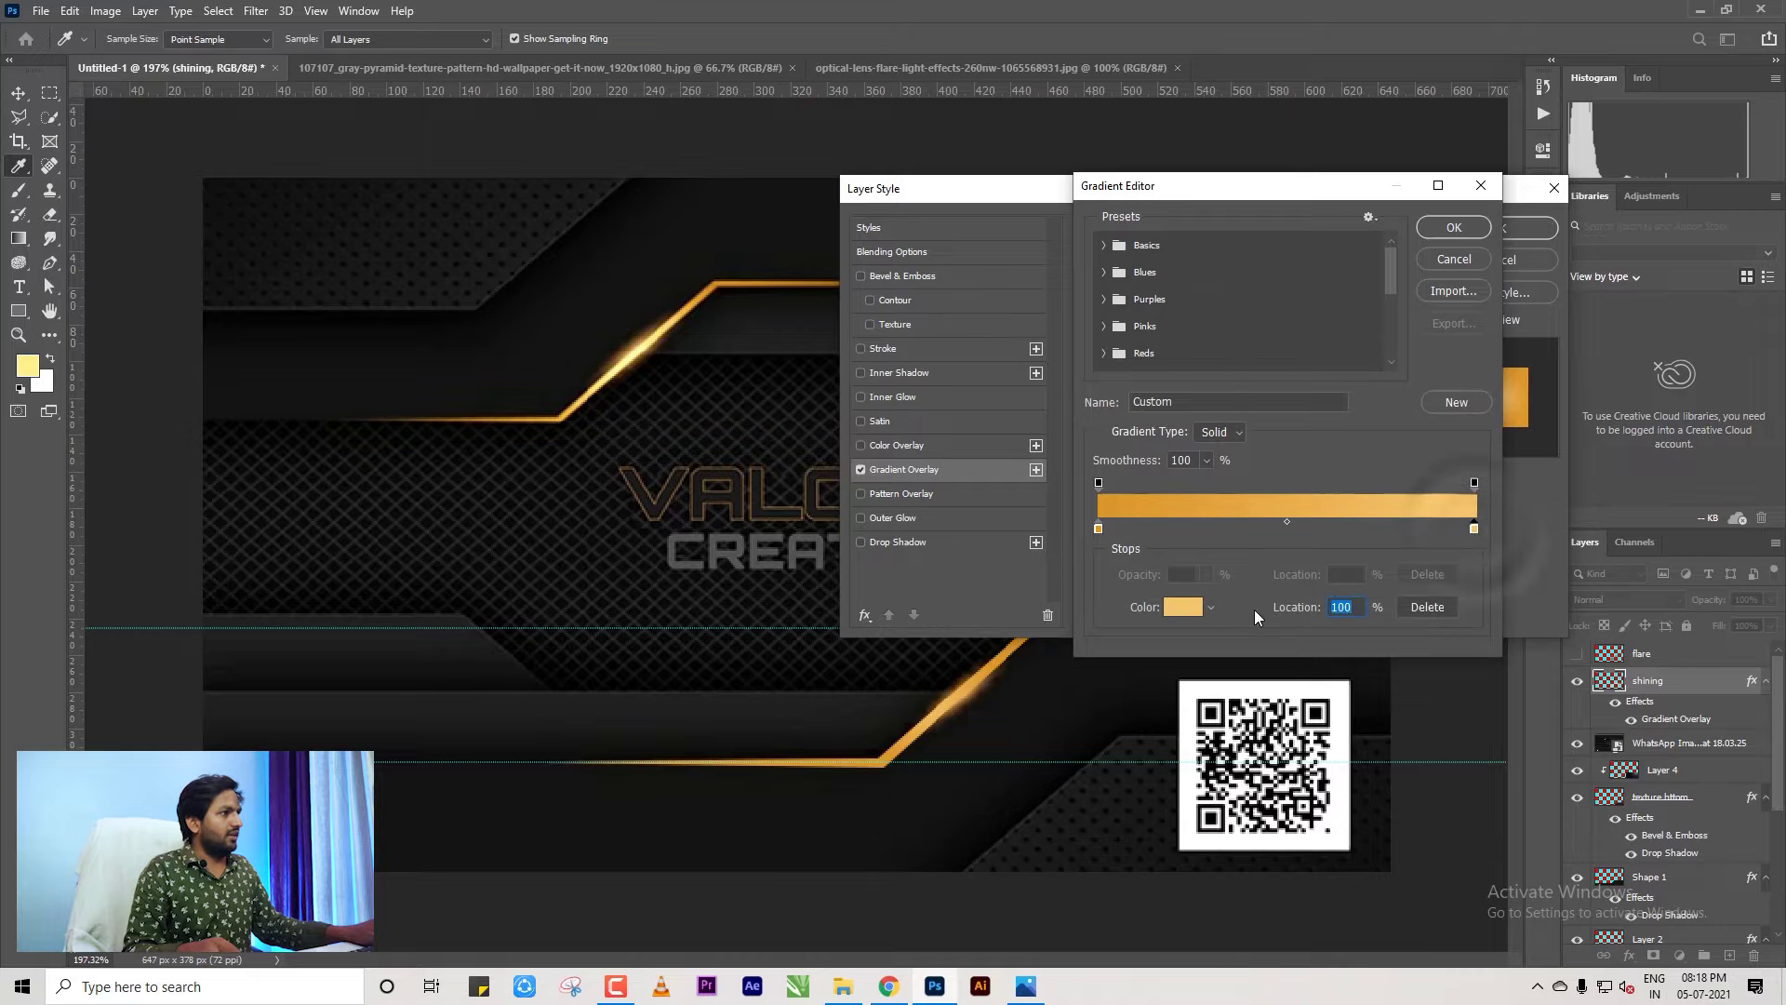
click(1183, 608)
click(1228, 354)
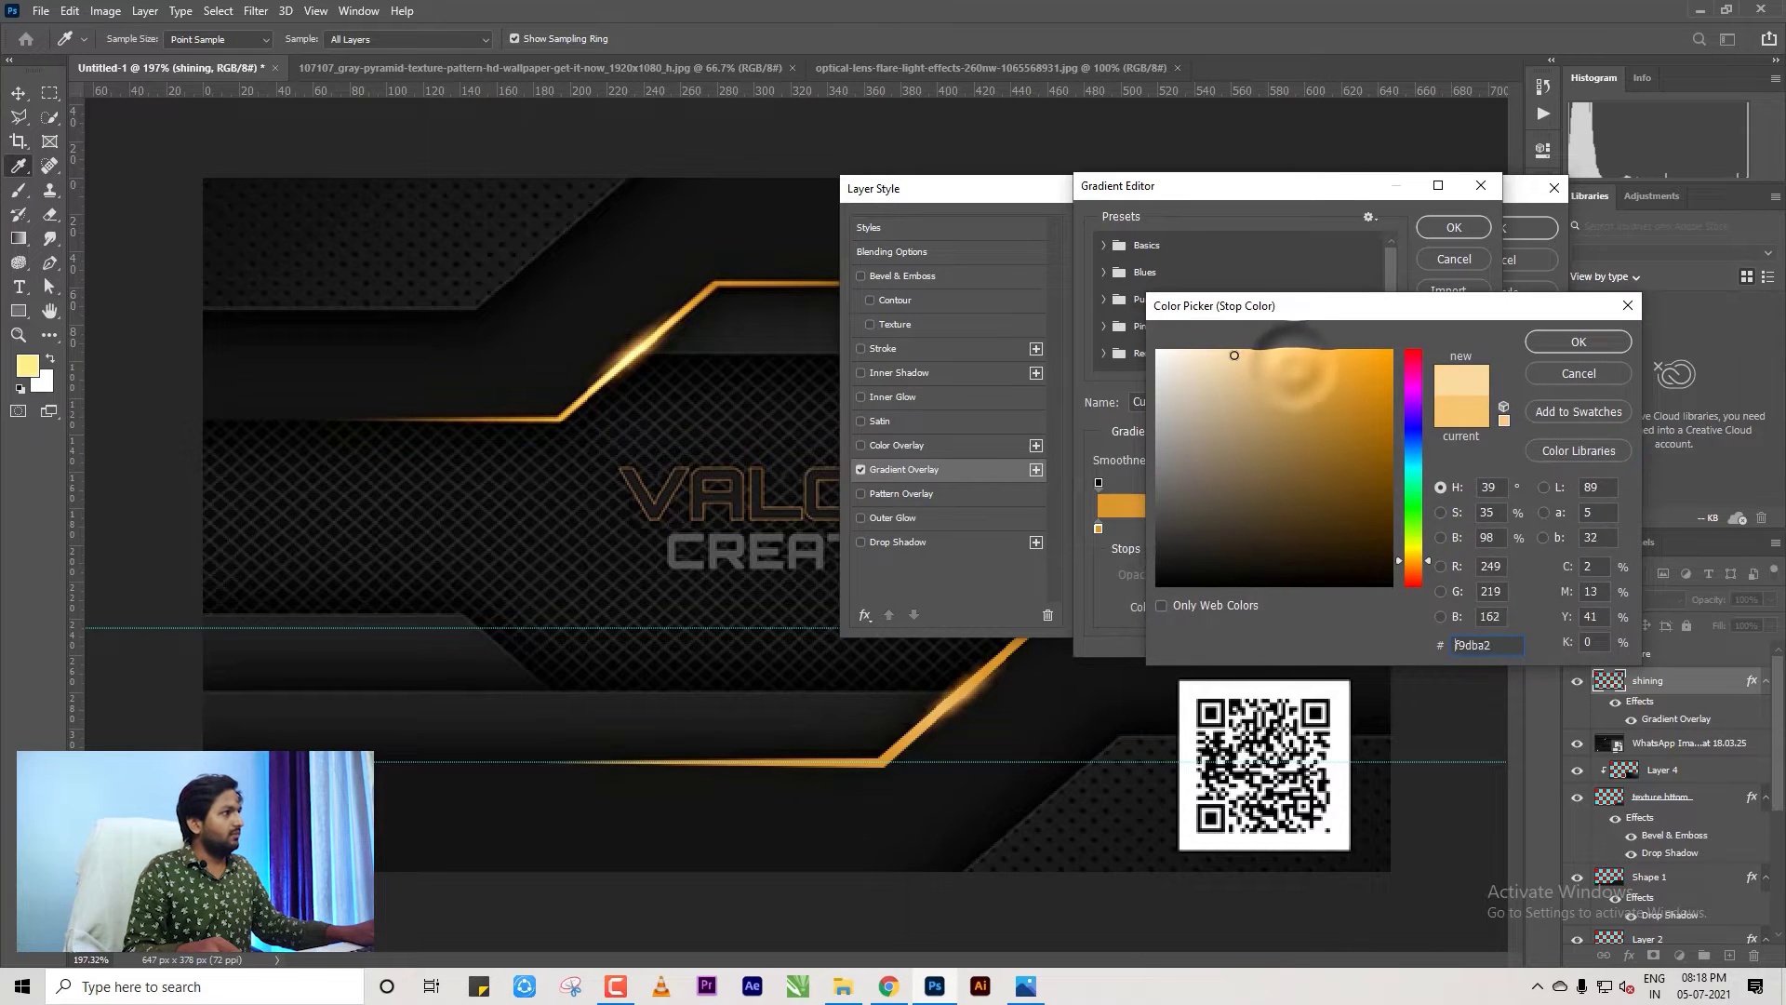
click(1530, 342)
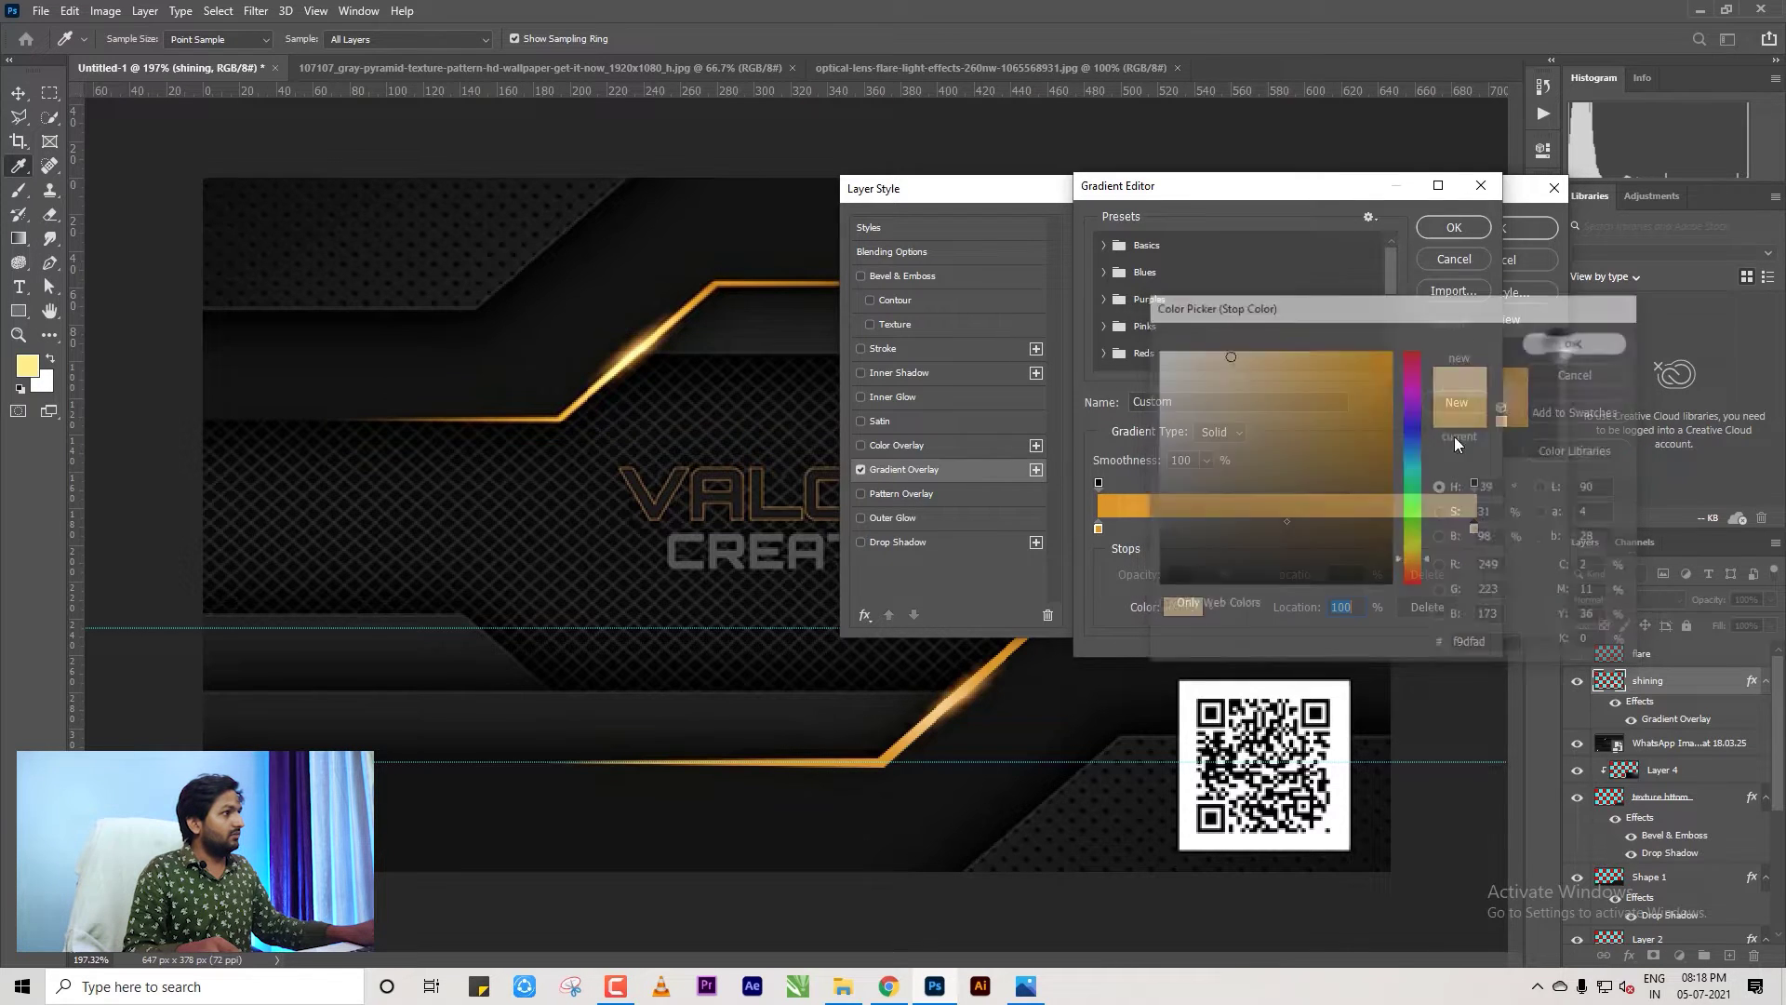
click(1454, 227)
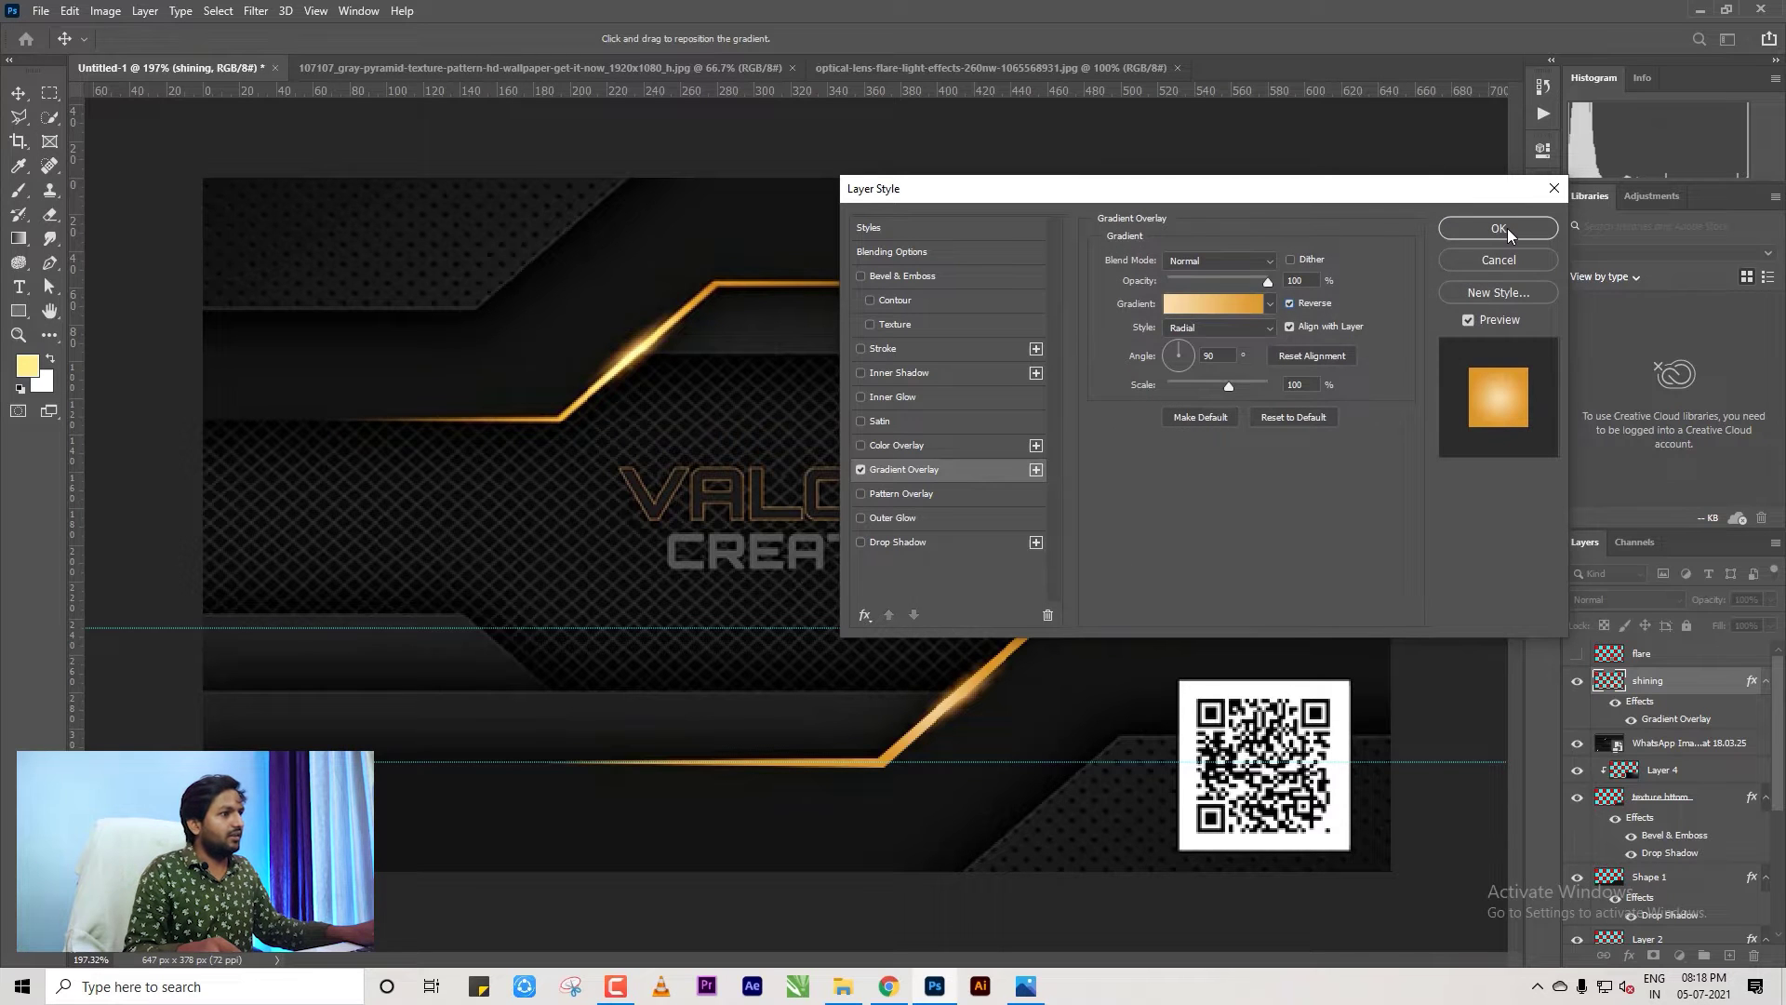
Apply the radial Gradient Overlay to the glow and toggle it off and on to compare.
click(1507, 227)
scroll(934, 749, down, 2)
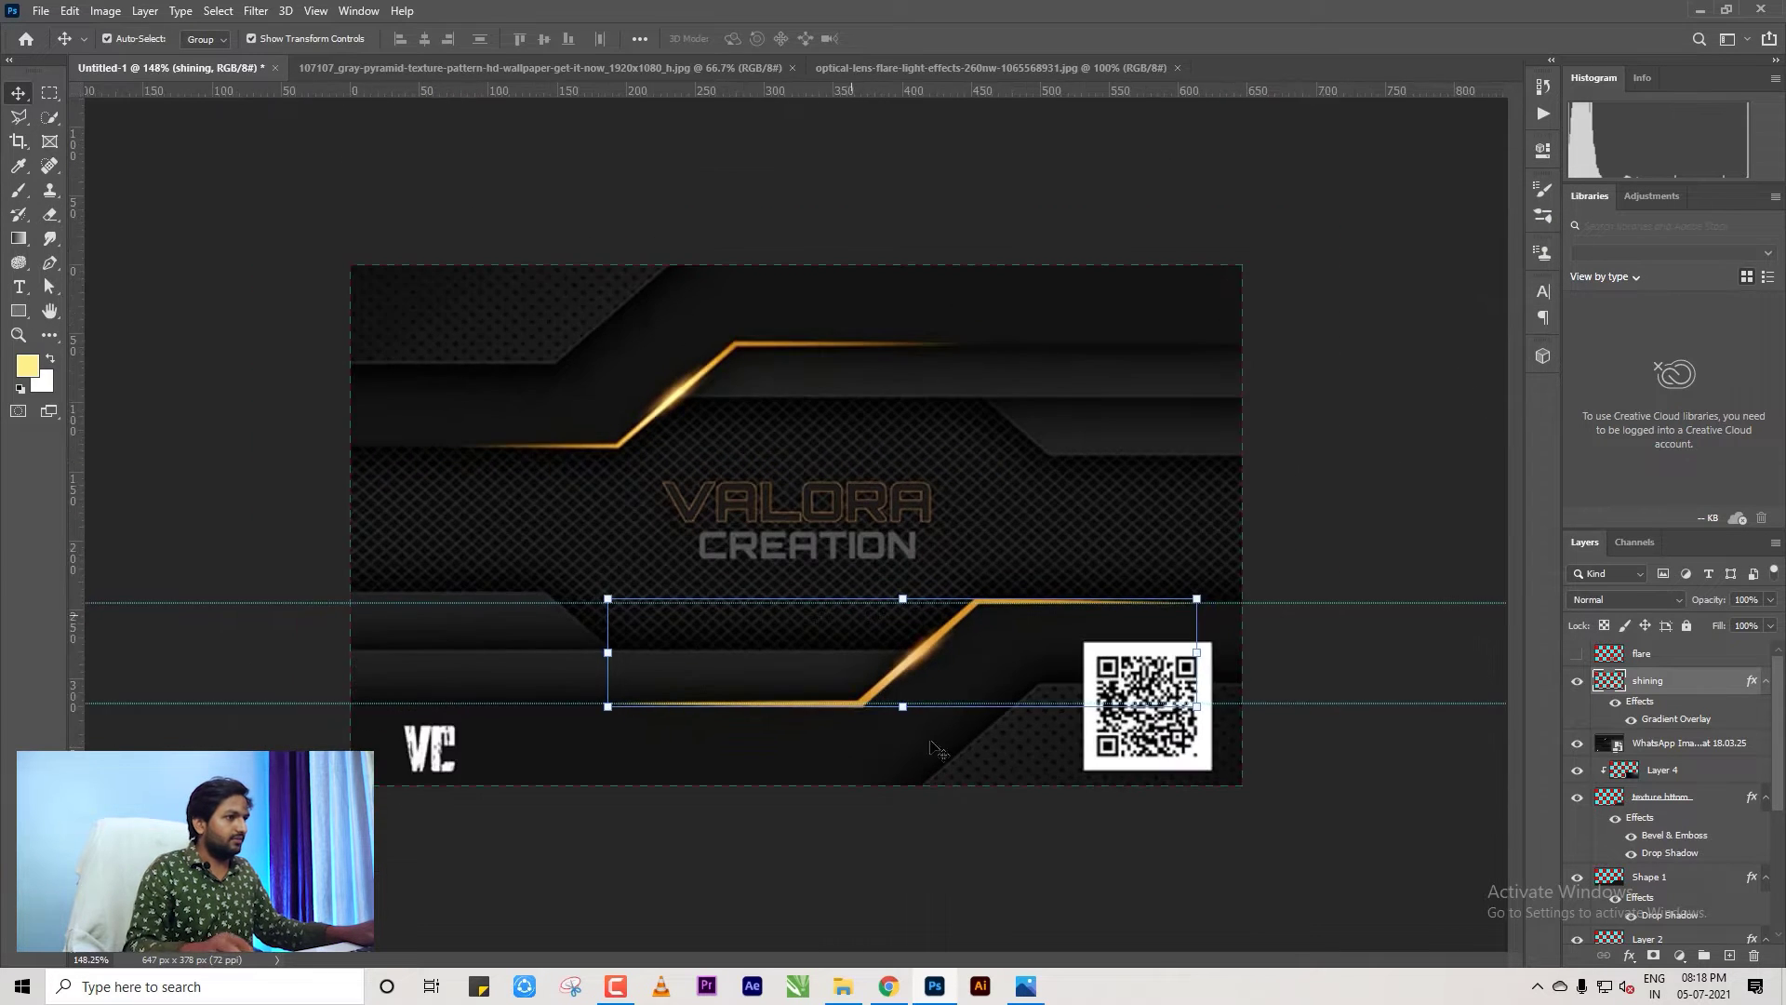
scroll(935, 749, up, 5)
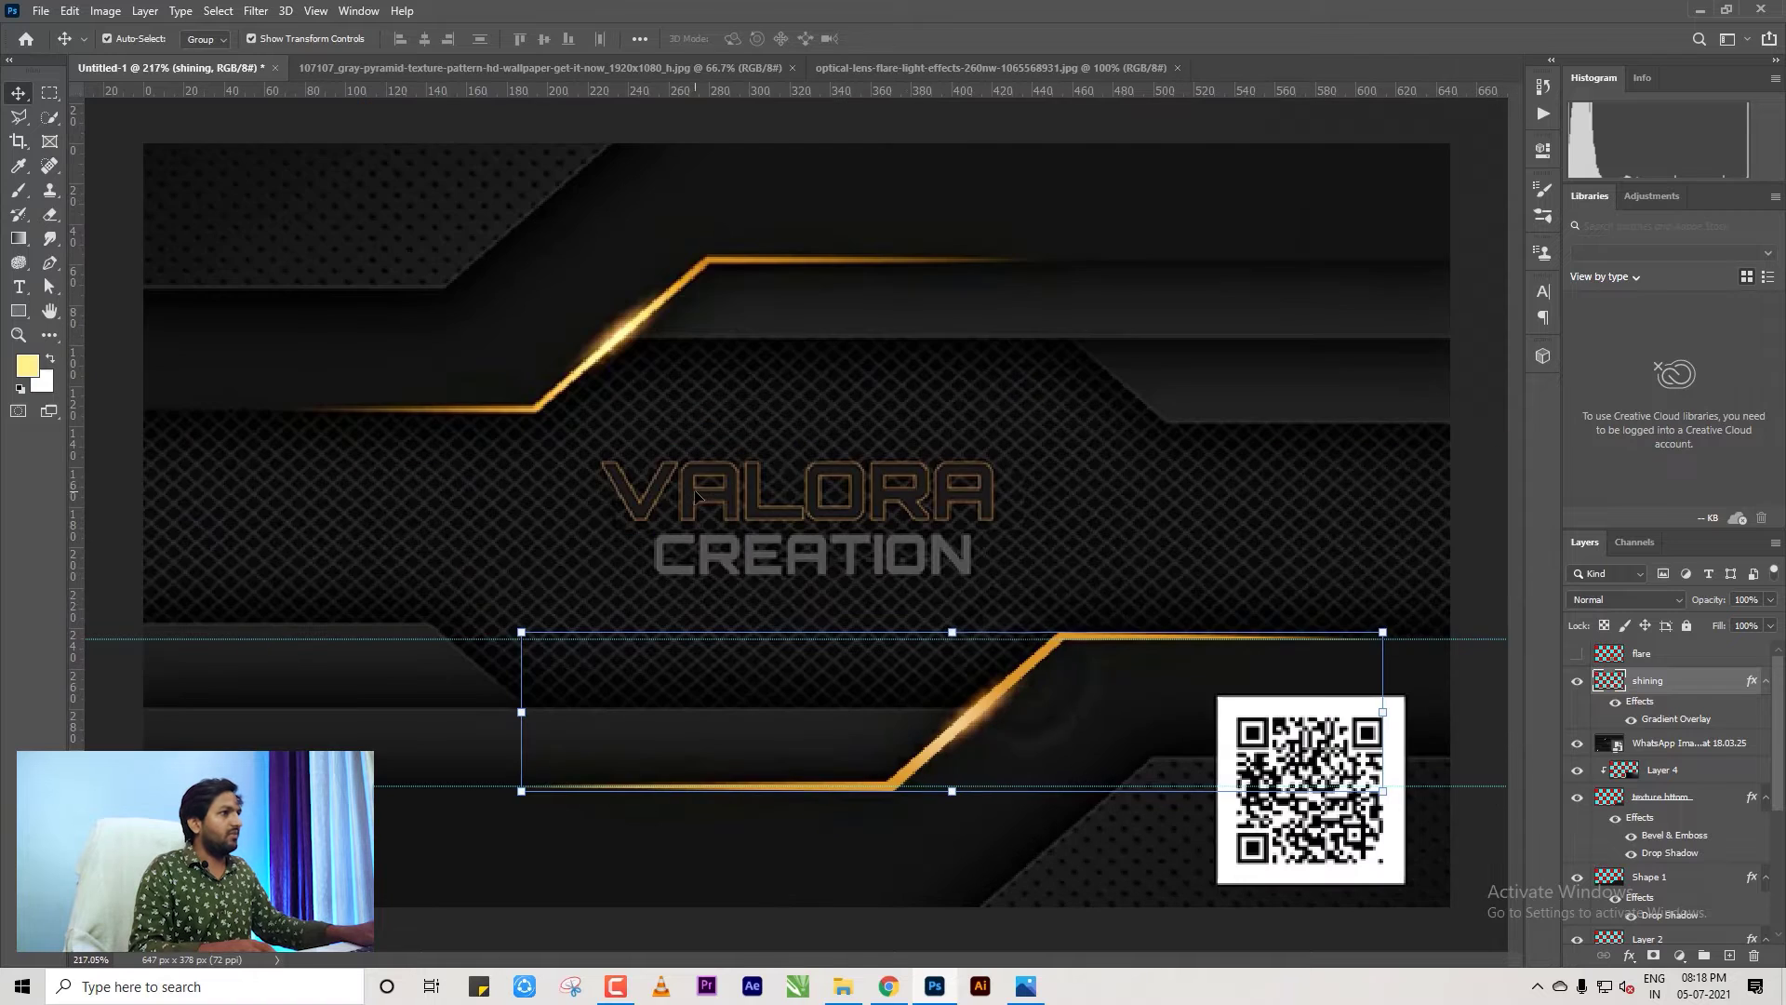
scroll(835, 604, down, 1)
scroll(834, 604, up, 3)
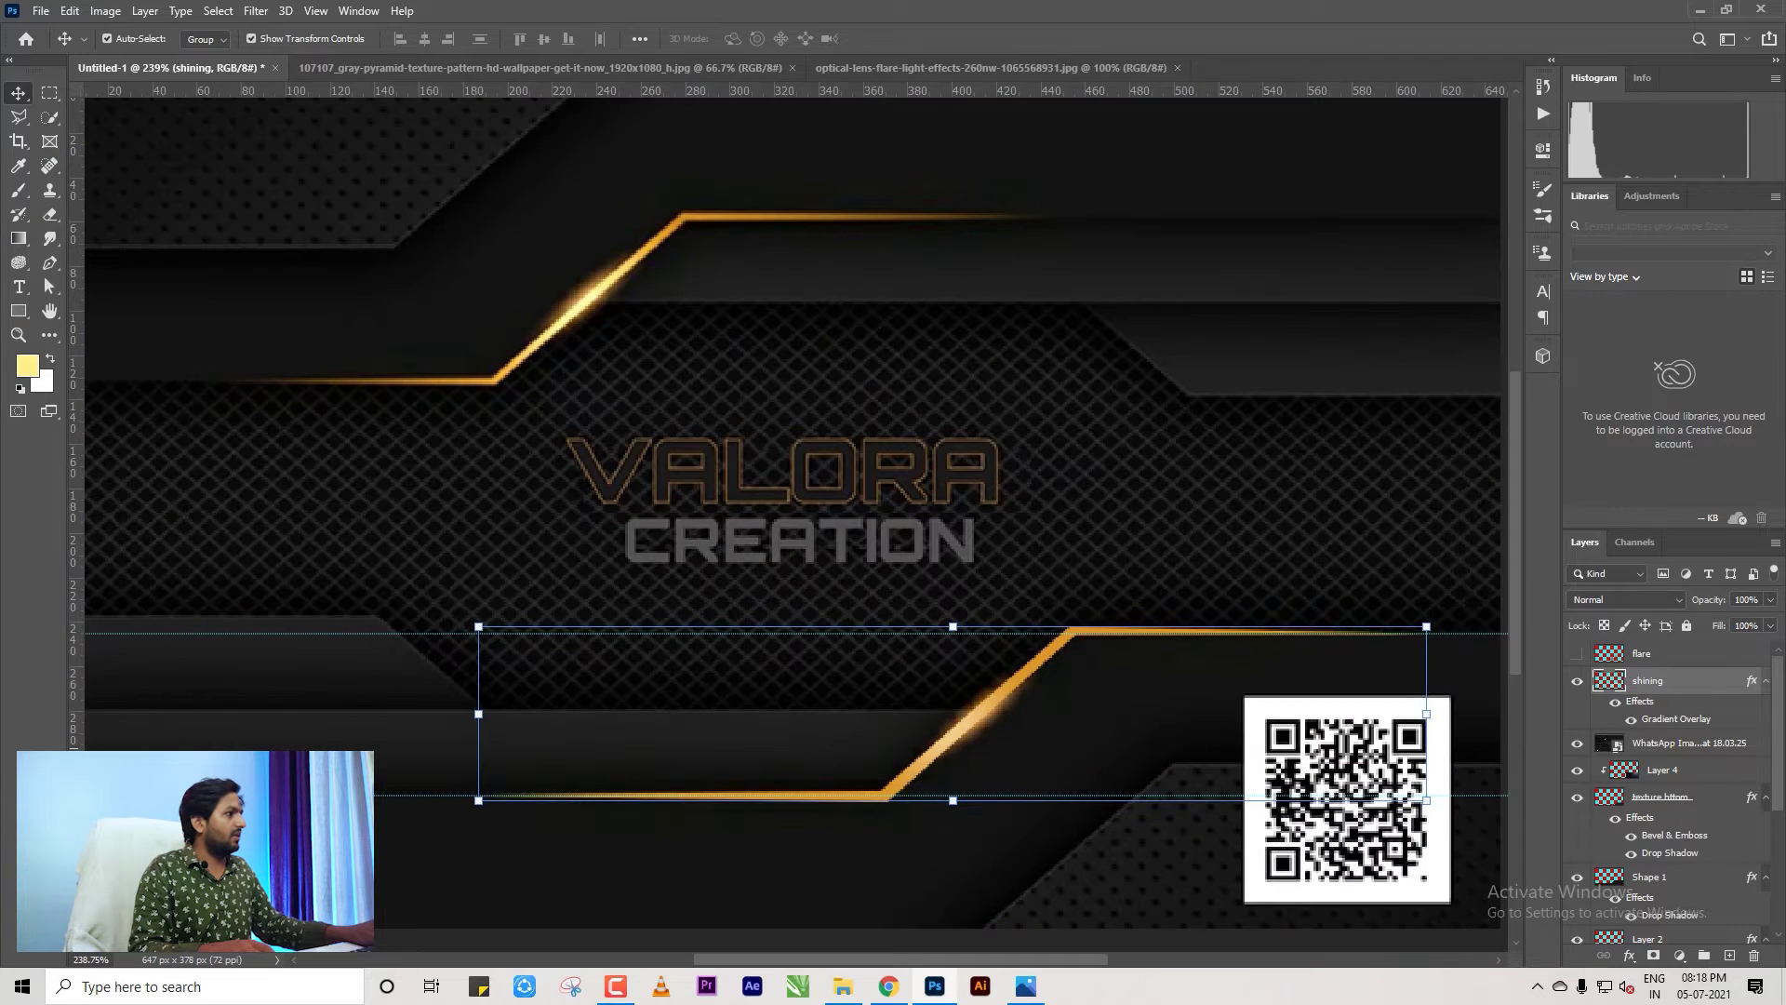
click(1630, 722)
click(1630, 722)
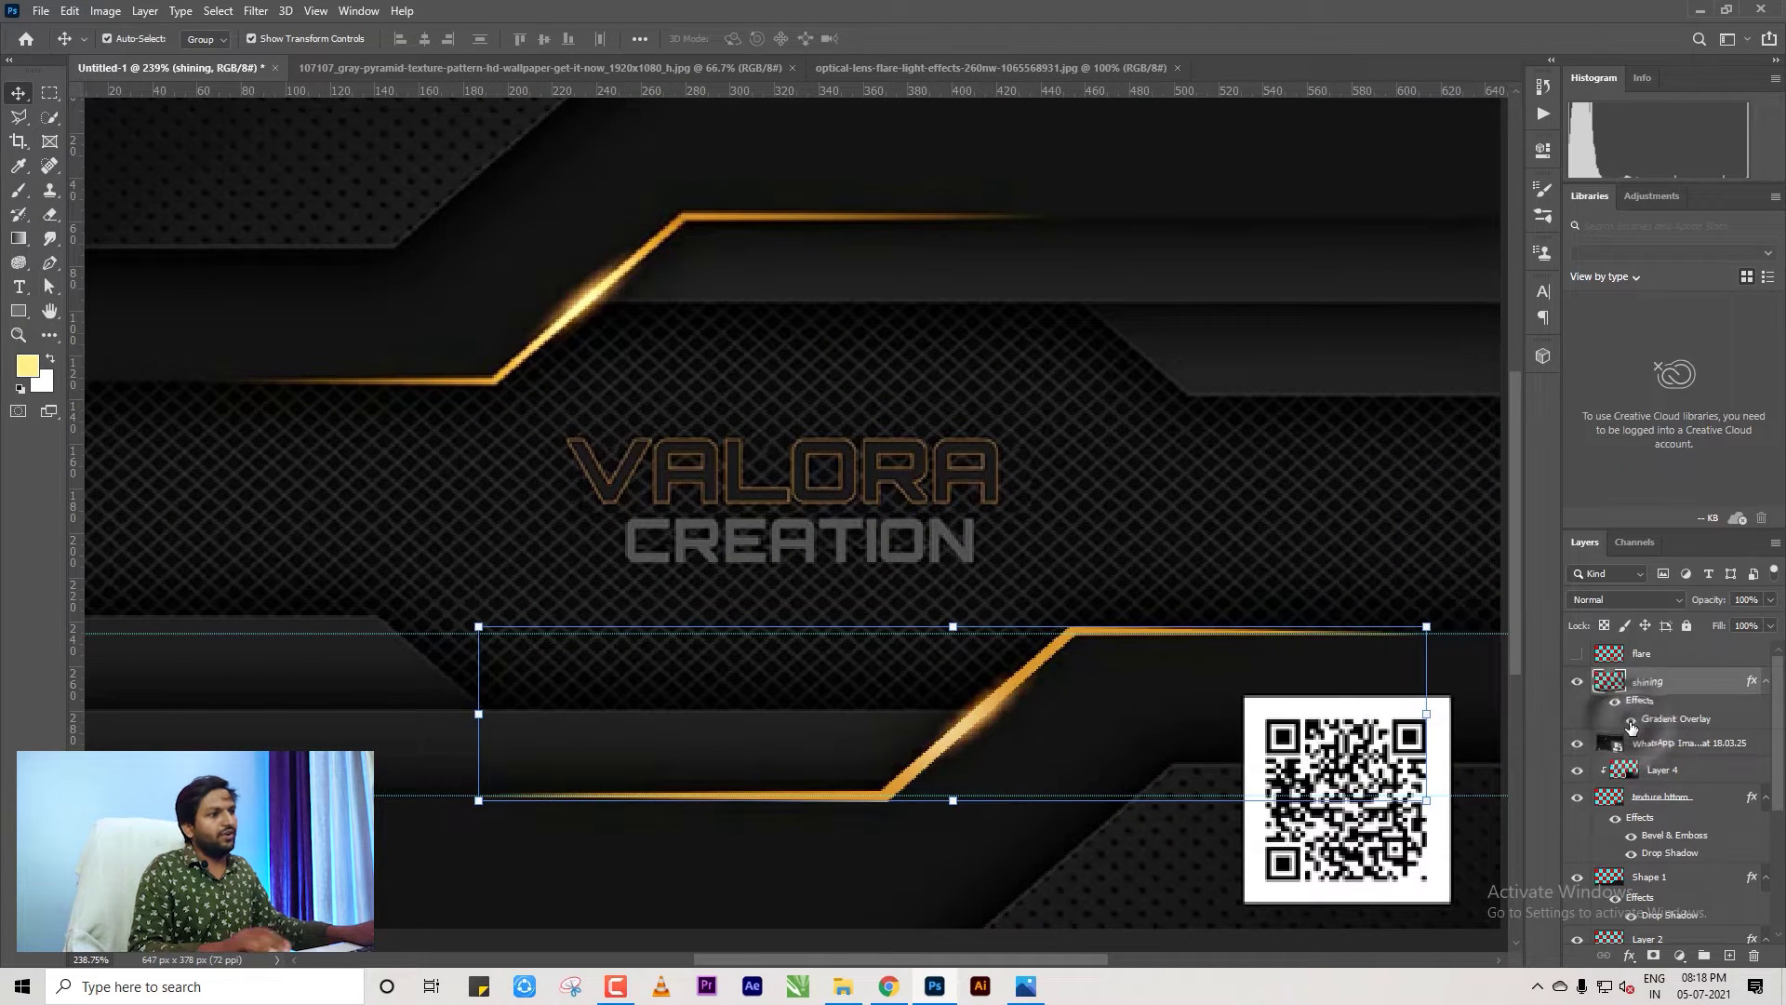
click(1629, 722)
click(1629, 721)
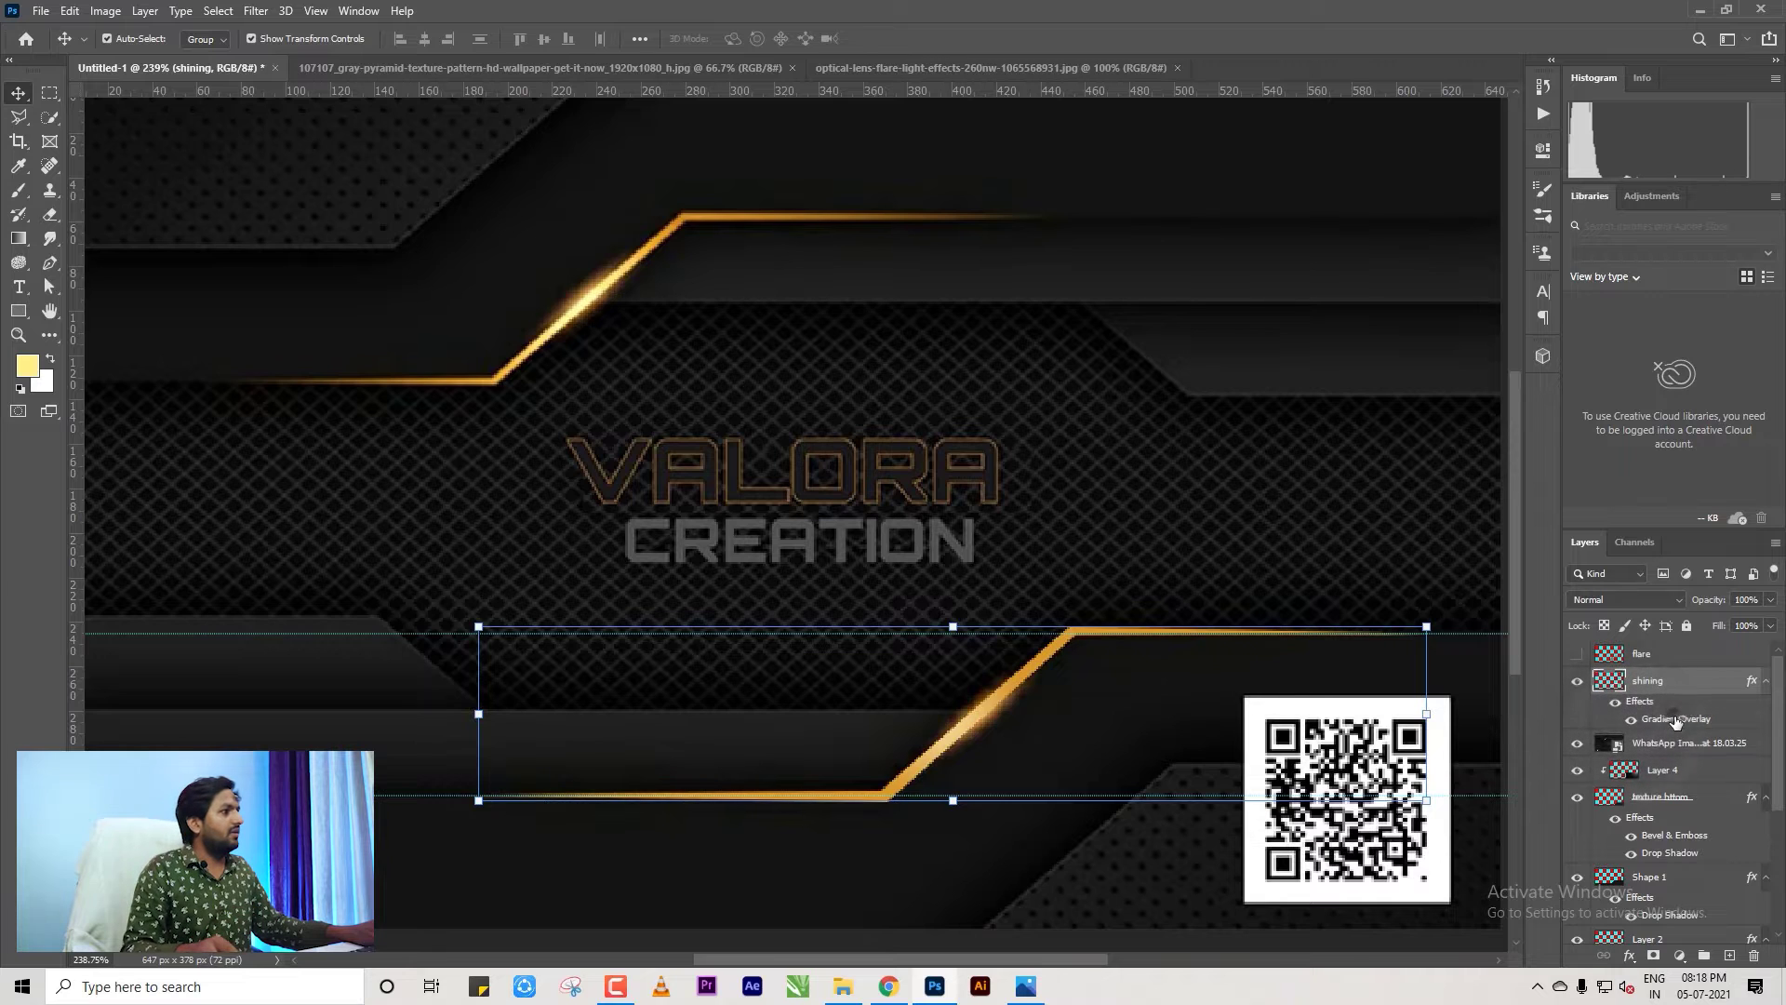
Raise the glow's Gradient Overlay scale from 100% to 150%.
double_click(1587, 701)
drag(1194, 199, 1144, 120)
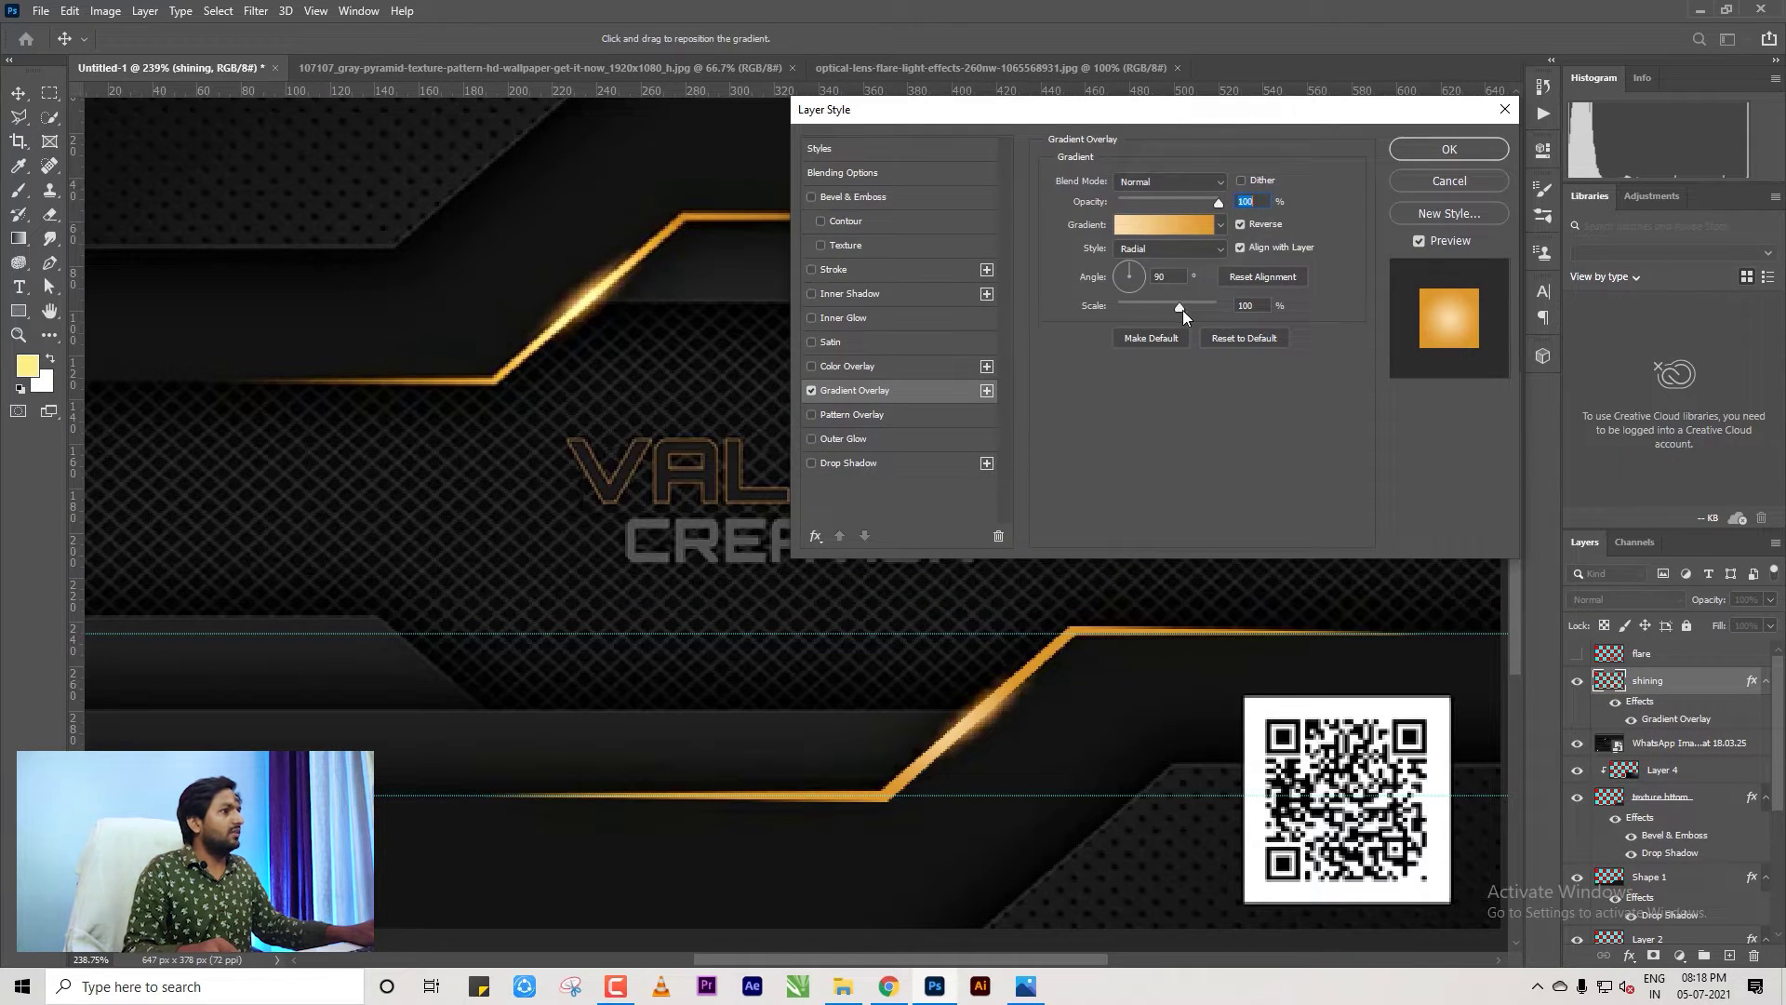
drag(1181, 310, 1225, 310)
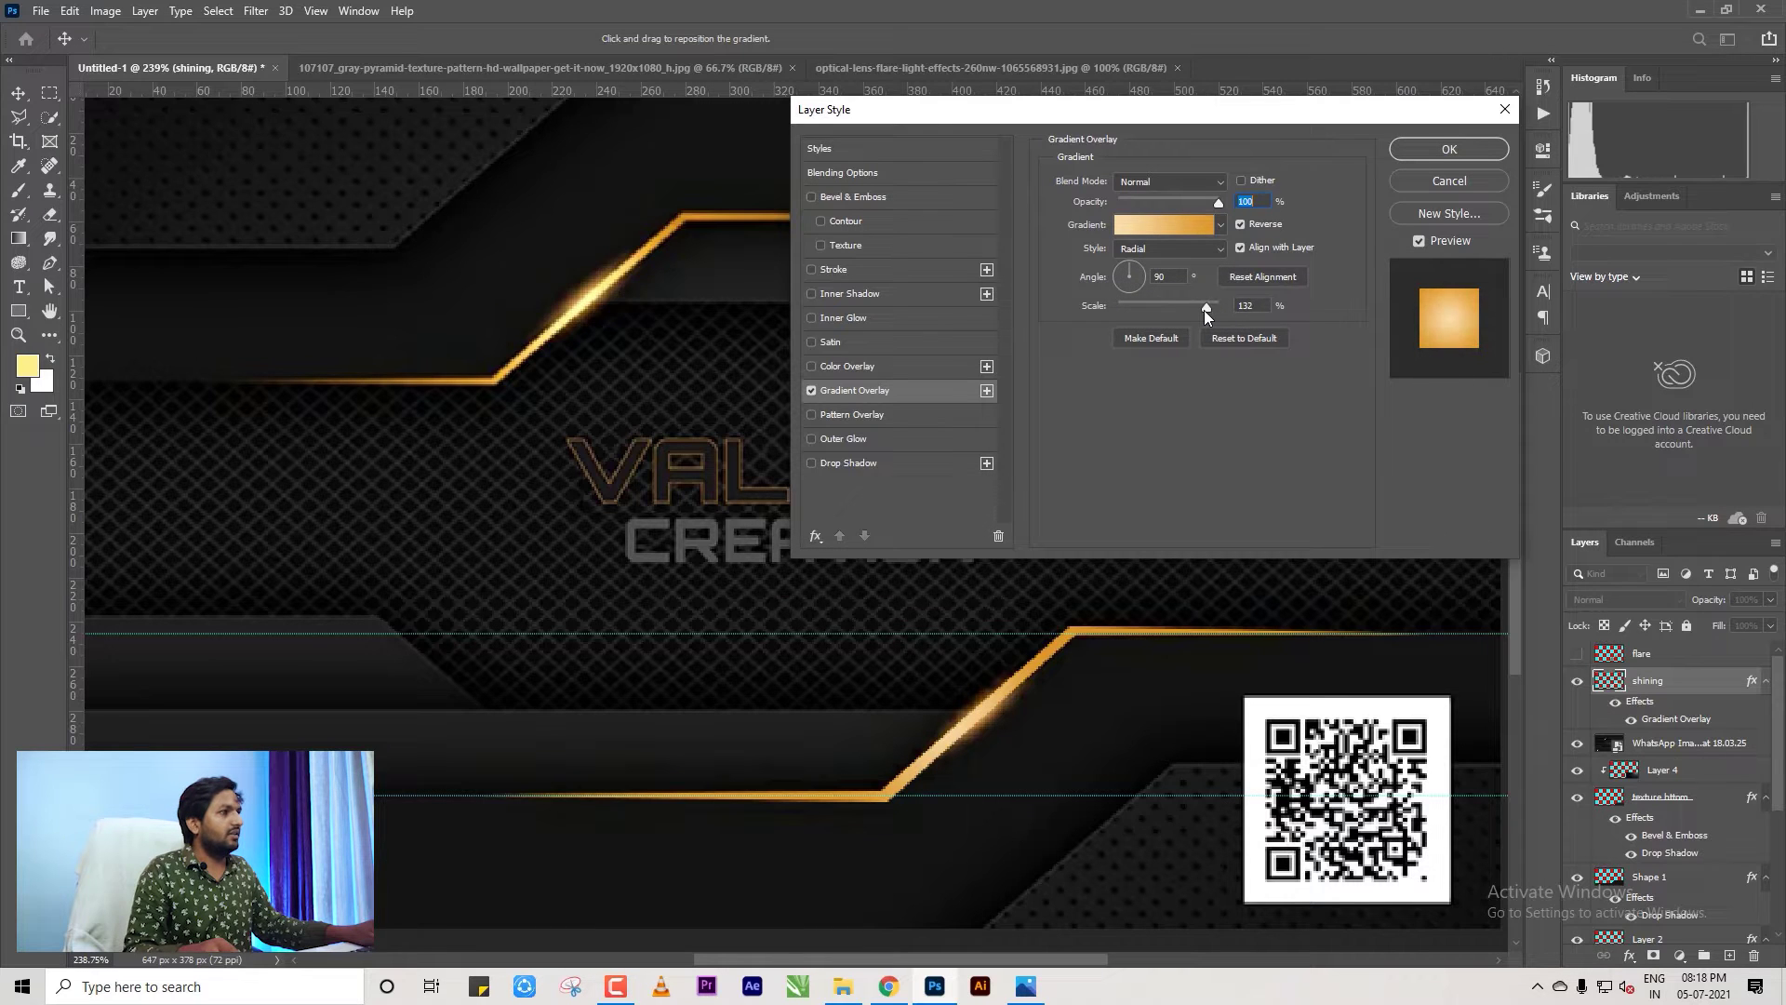
click(1208, 309)
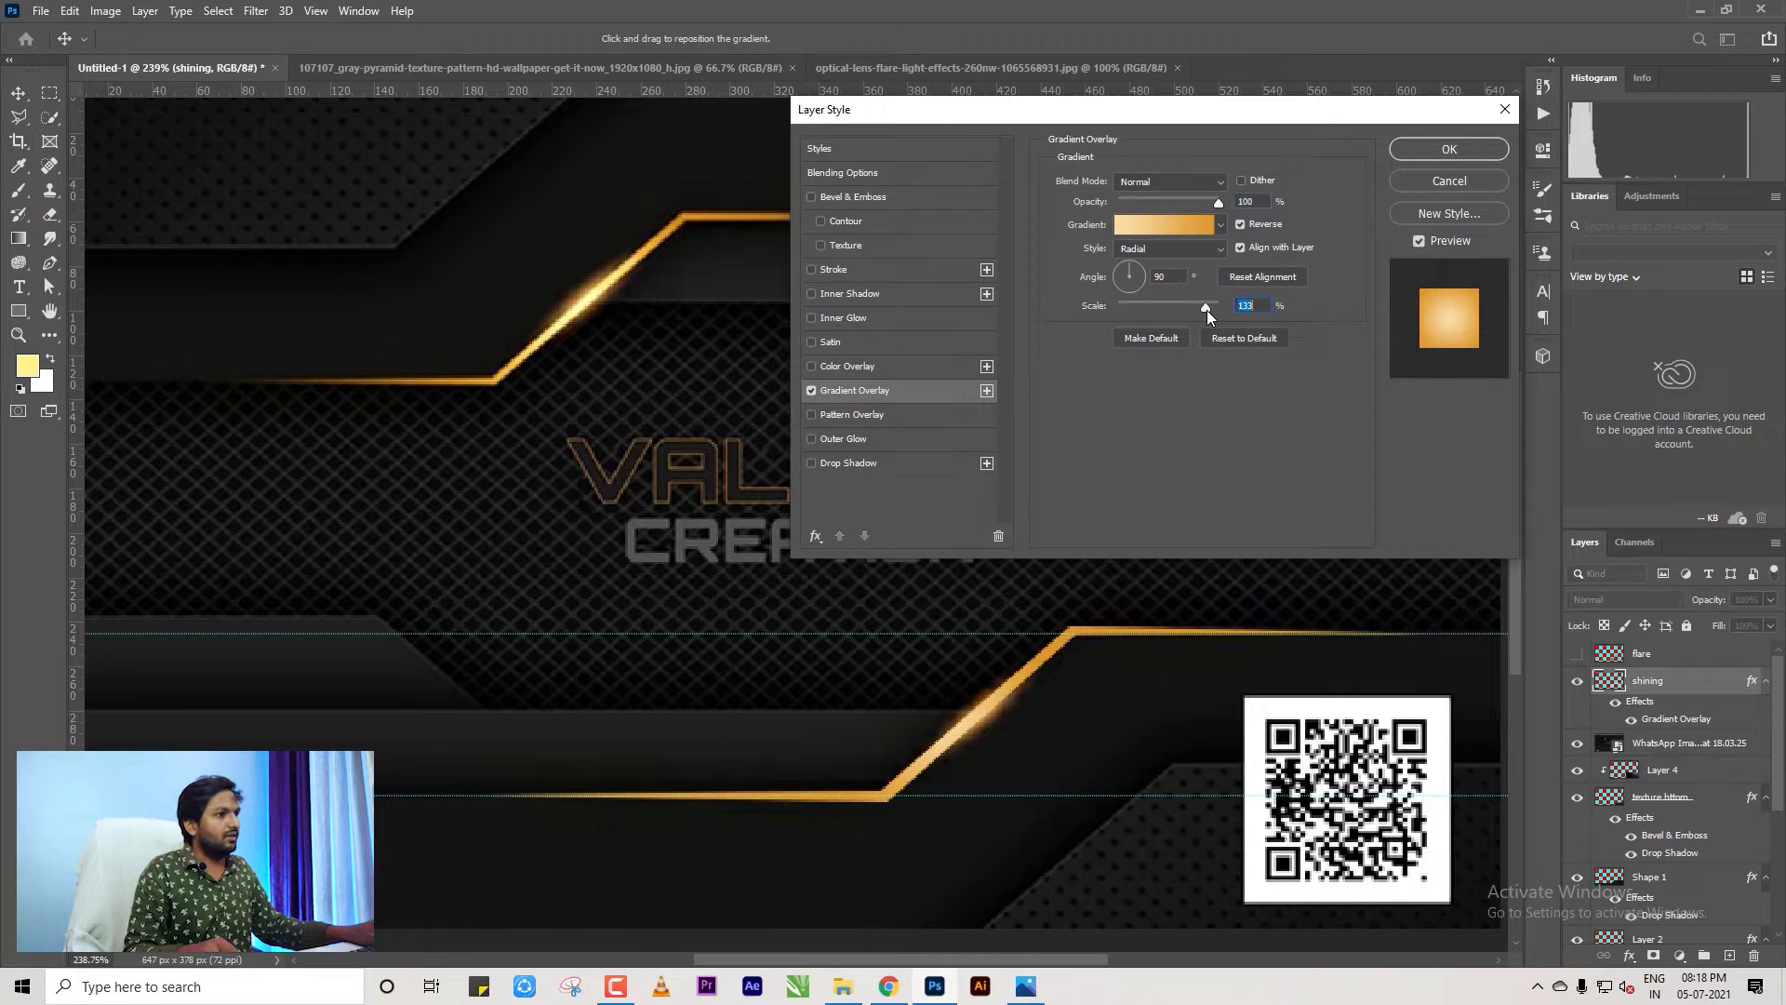
mouse_move(1201, 307)
mouse_down()
mouse_move(1096, 311)
mouse_move(1233, 316)
mouse_up()
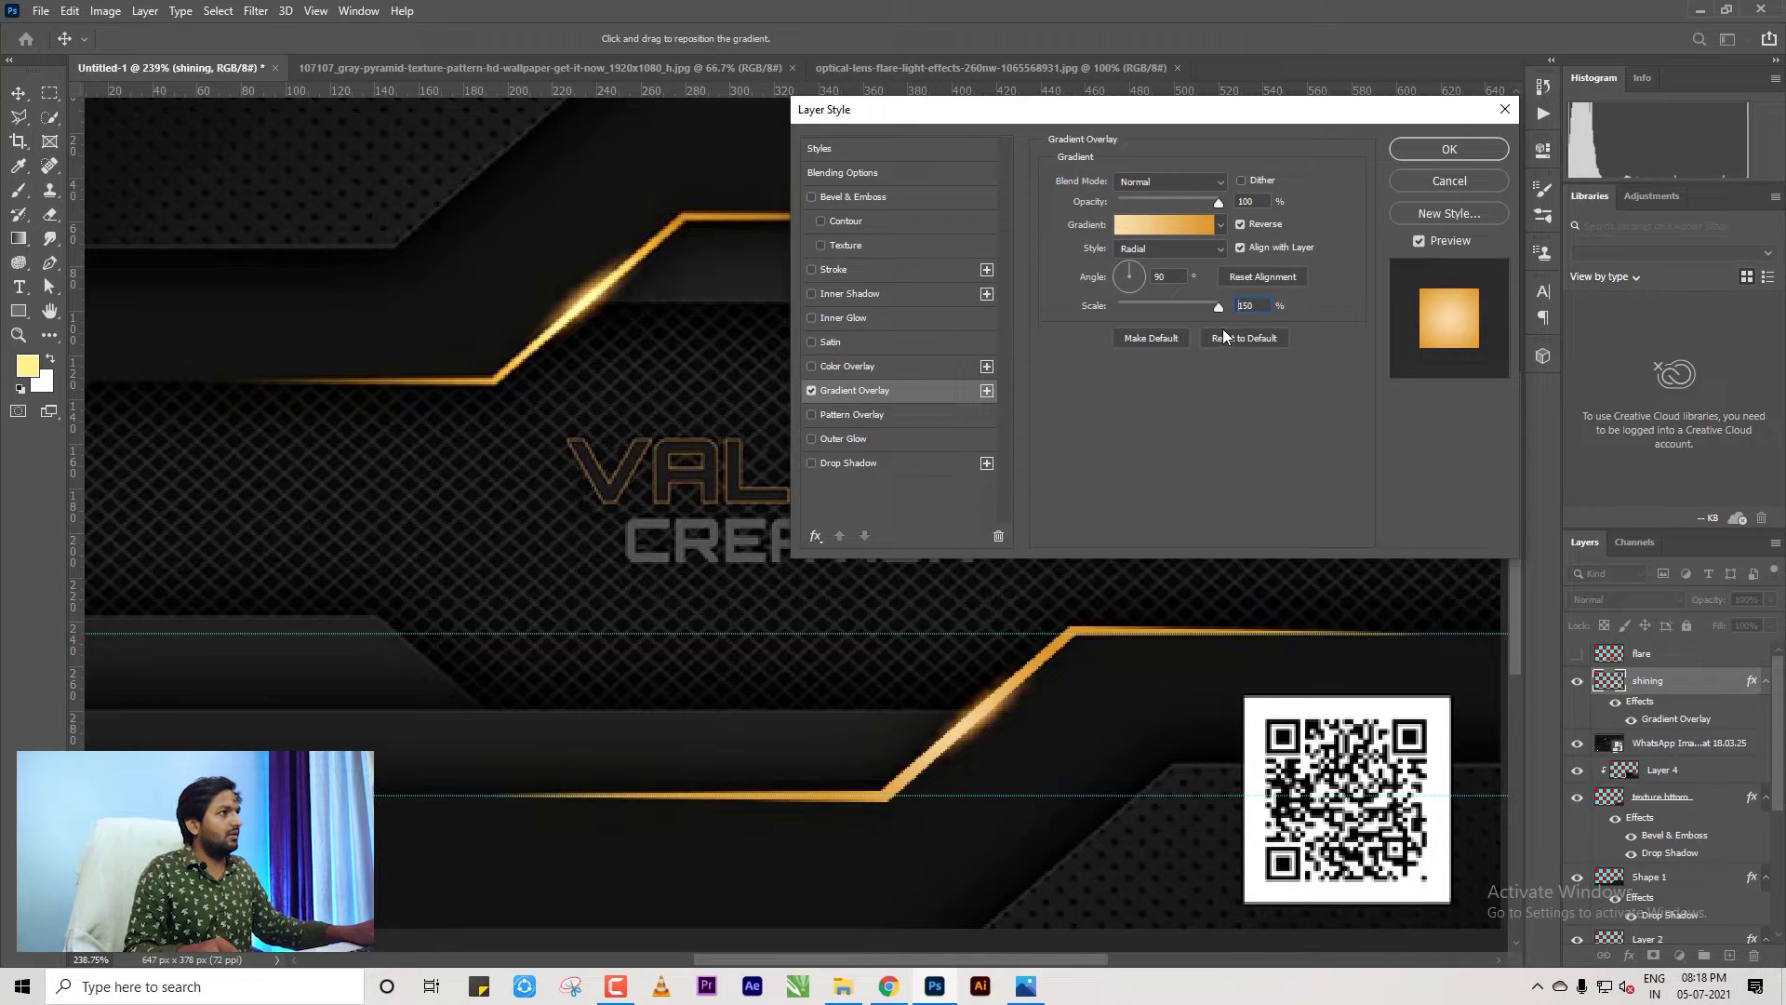
Commit the 150% gradient overlay and turn on the flare layer to brighten the glow.
click(1450, 149)
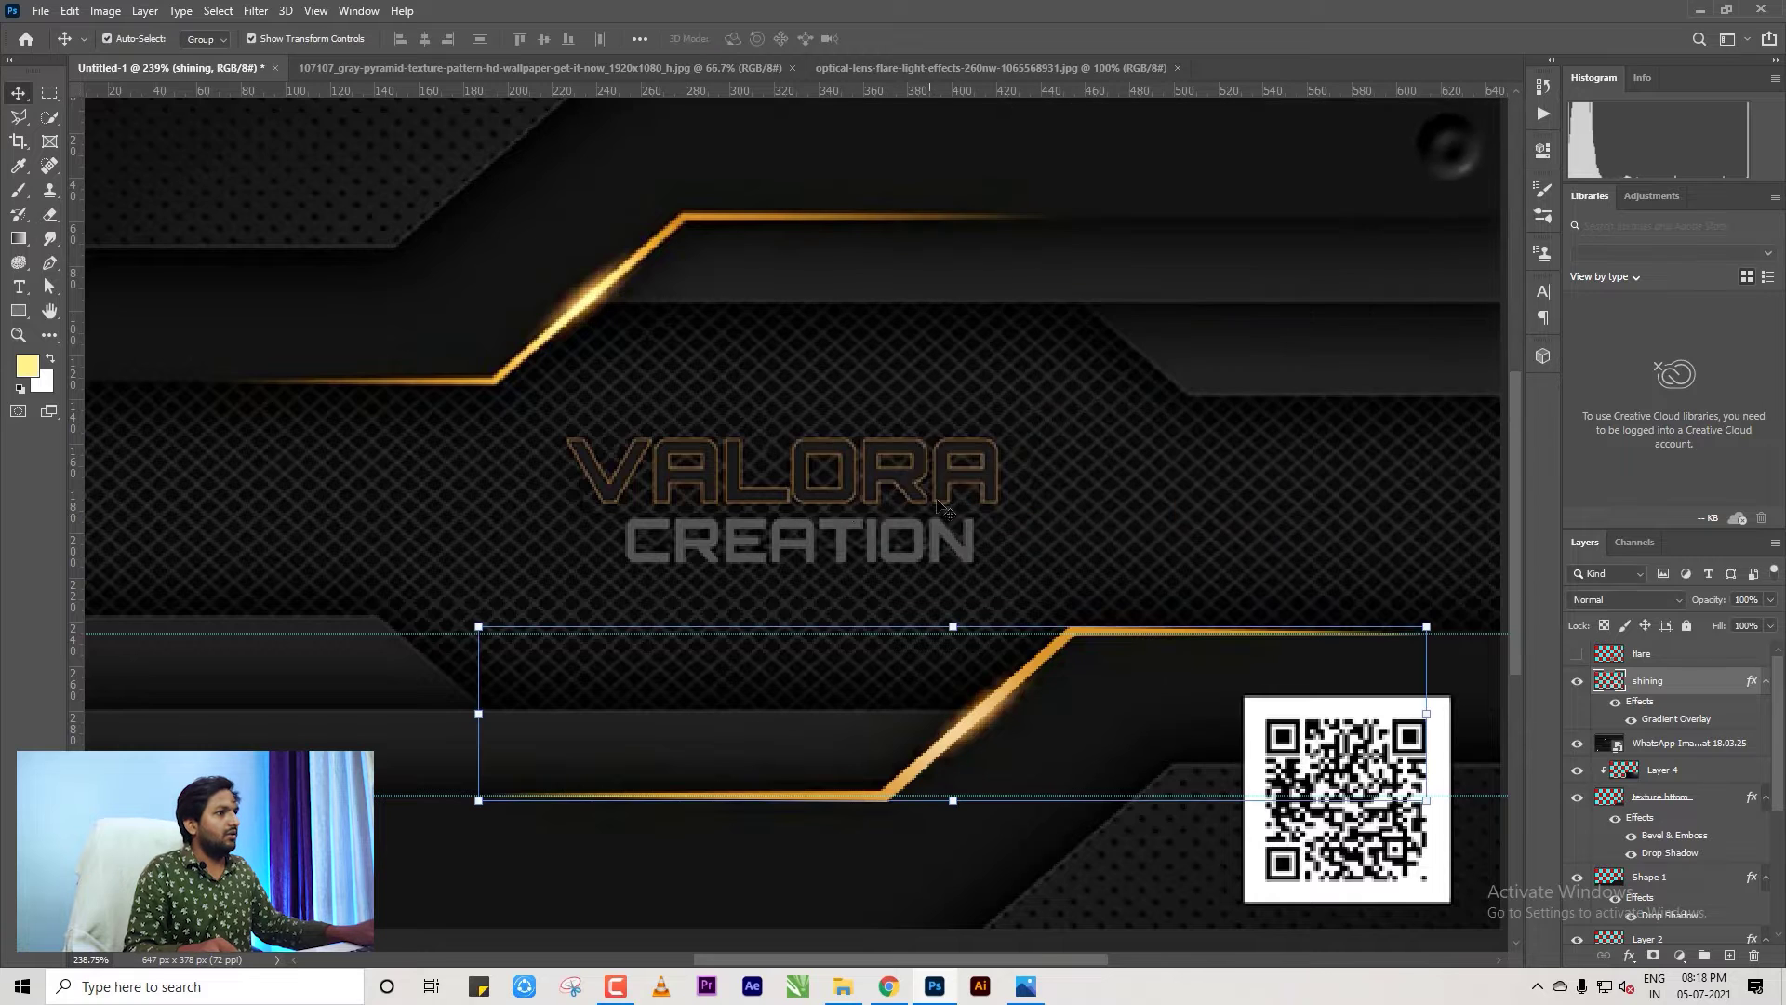
scroll(1360, 603, down, 3)
click(1577, 655)
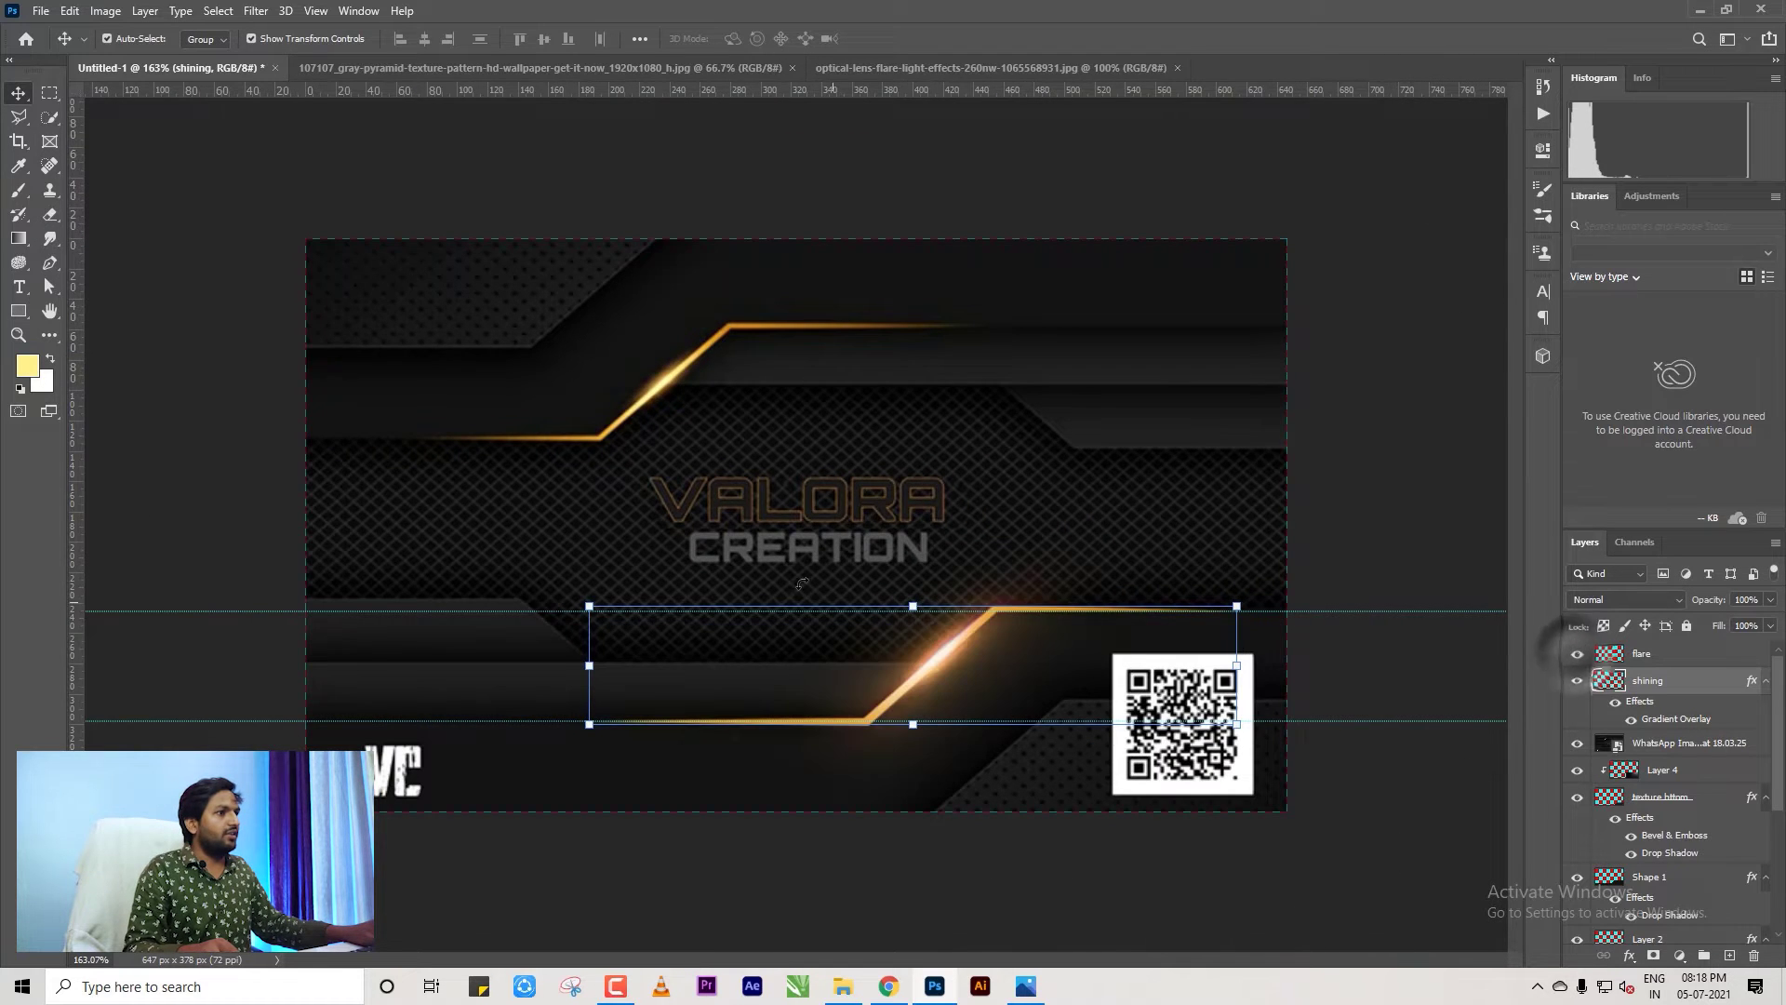
scroll(798, 523, down, 2)
scroll(798, 522, up, 4)
Hide the WhatsApp Image layer holding the VALORA logo.
click(1485, 520)
scroll(1486, 521, down, 2)
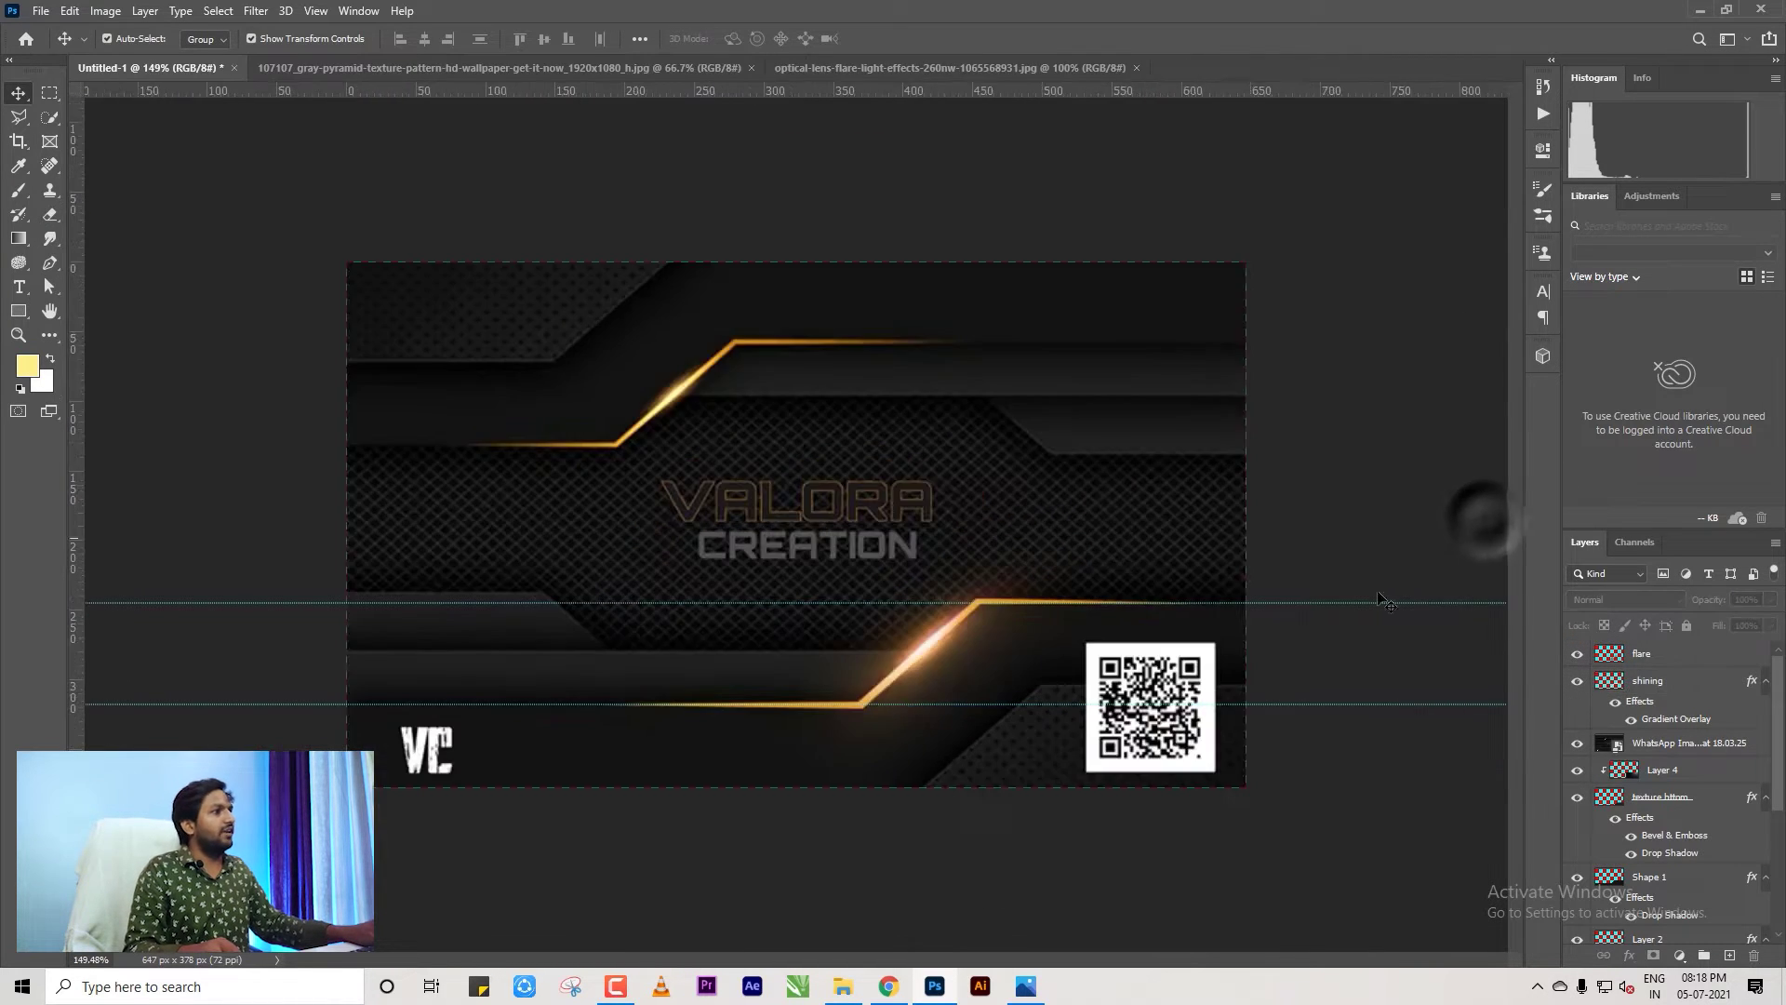
click(1577, 742)
scroll(1017, 660, down, 2)
click(1376, 511)
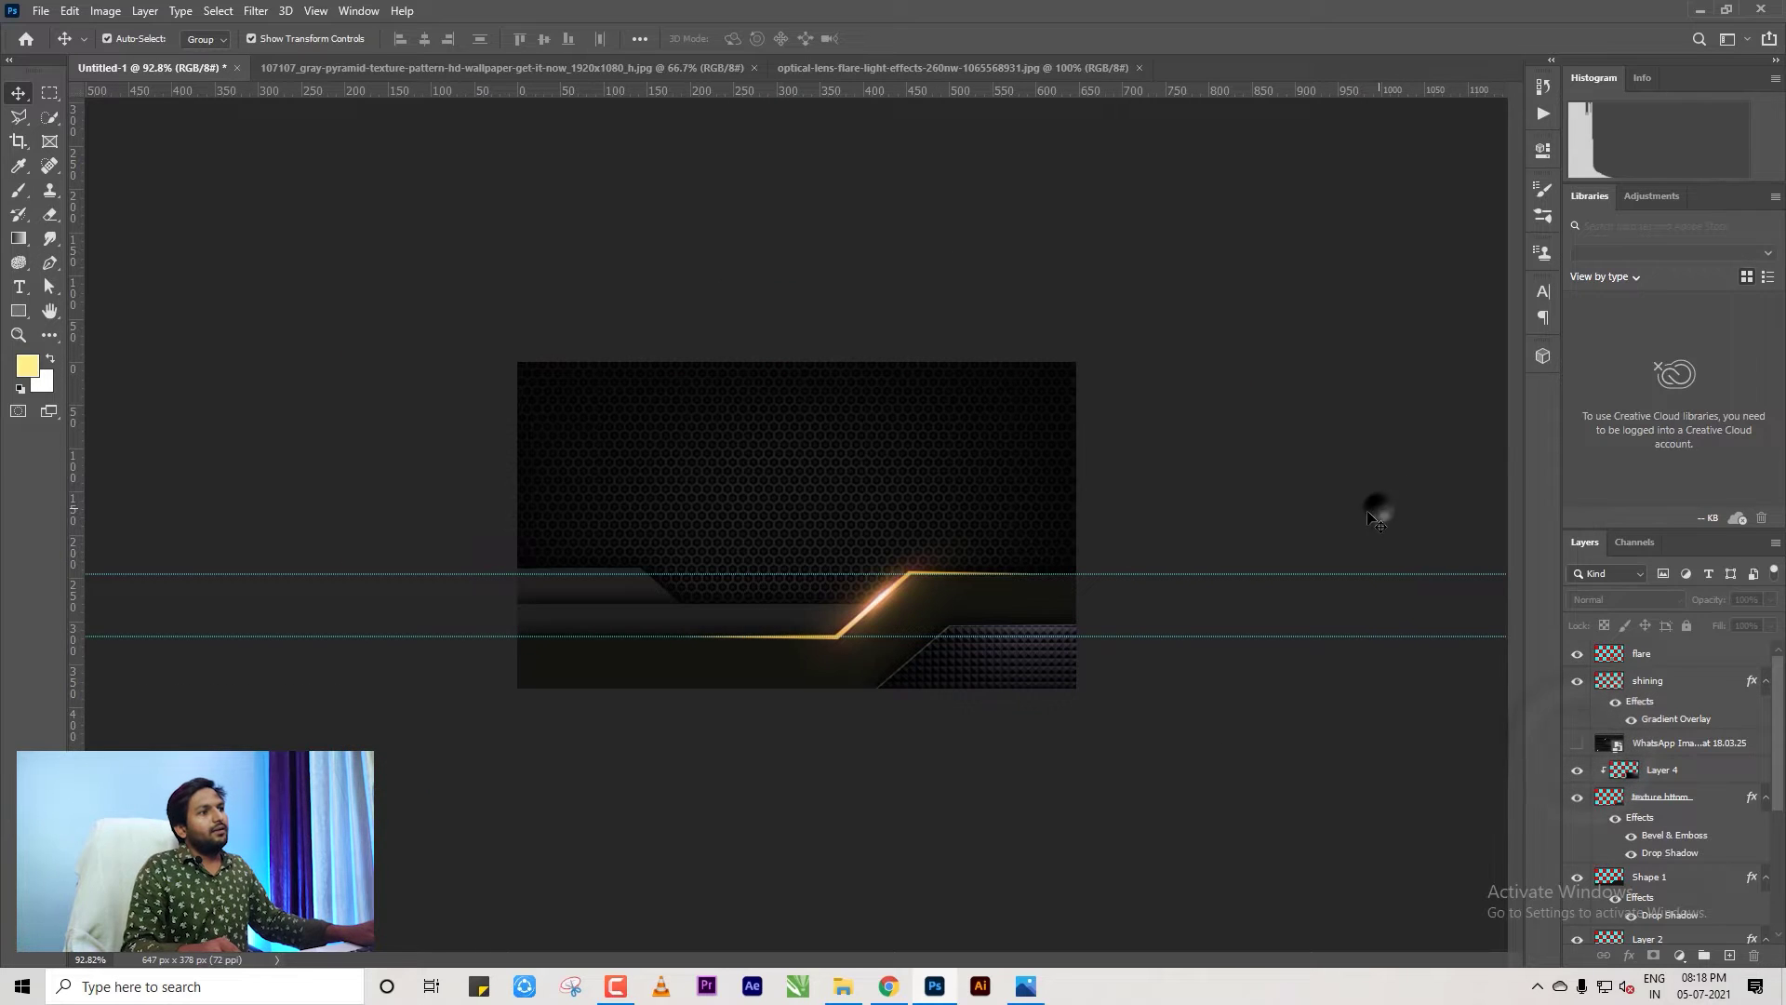
scroll(920, 716, up, 4)
scroll(919, 712, down, 2)
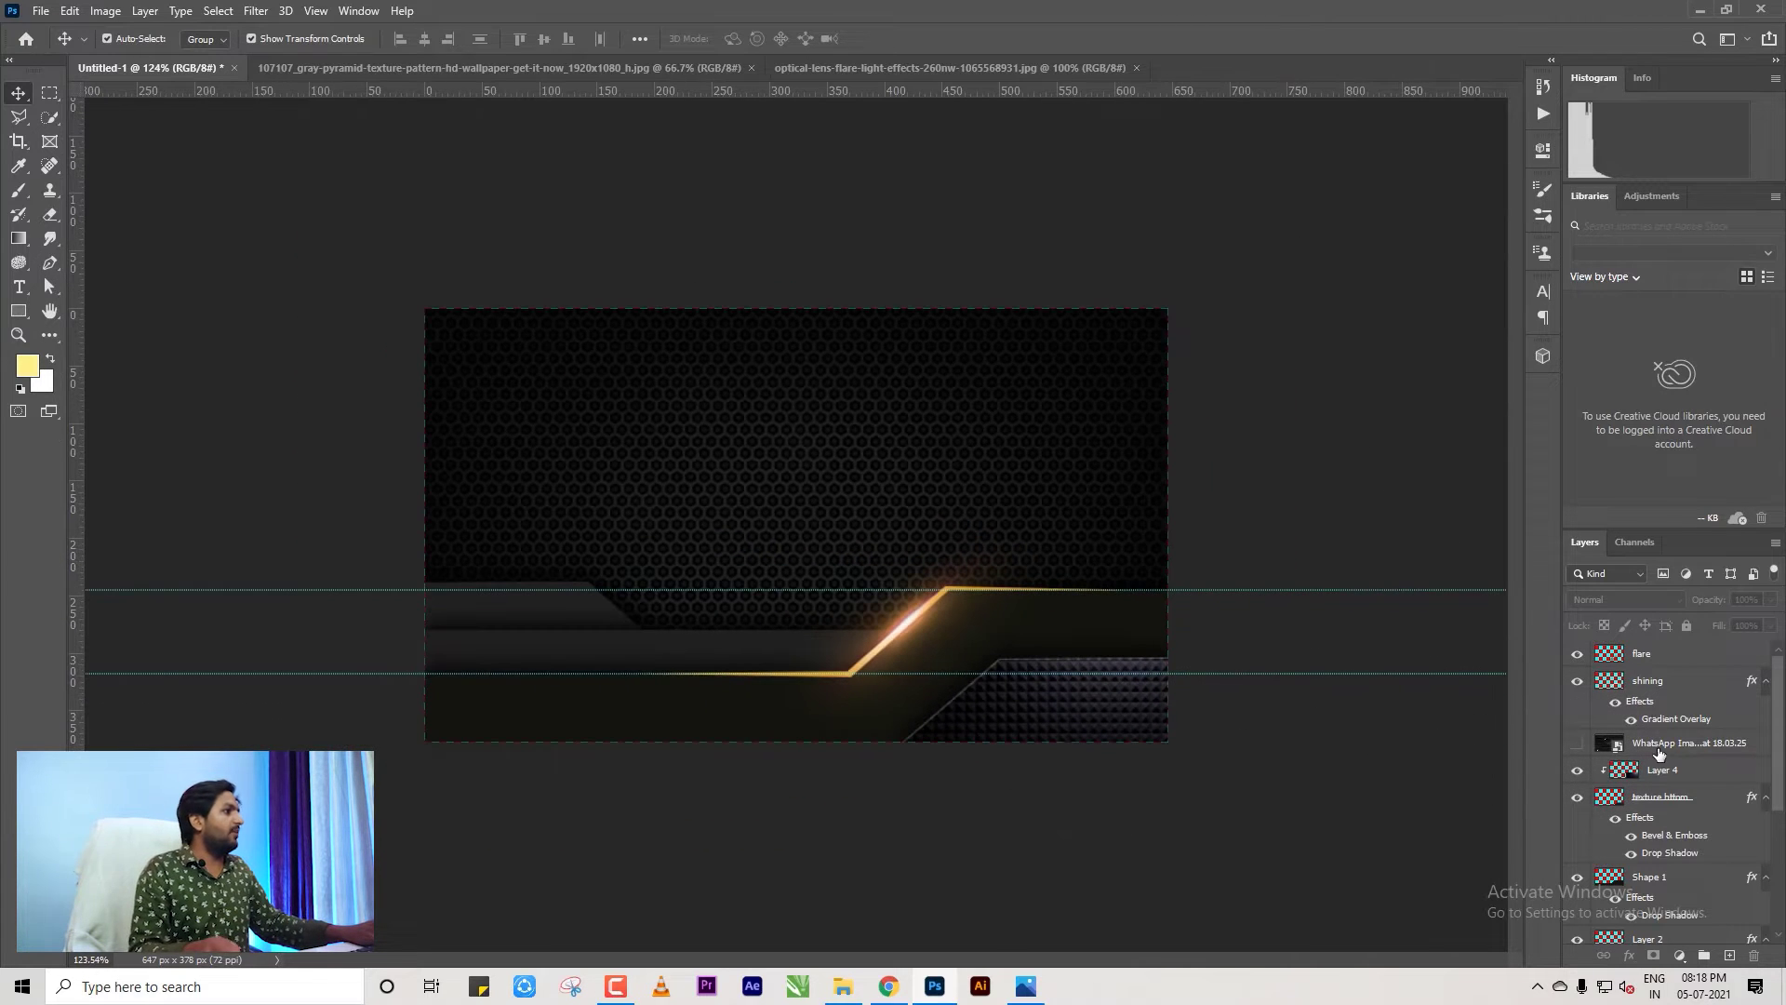
Move the logo layer to the top of the stack, then select flare through small left.
click(1644, 656)
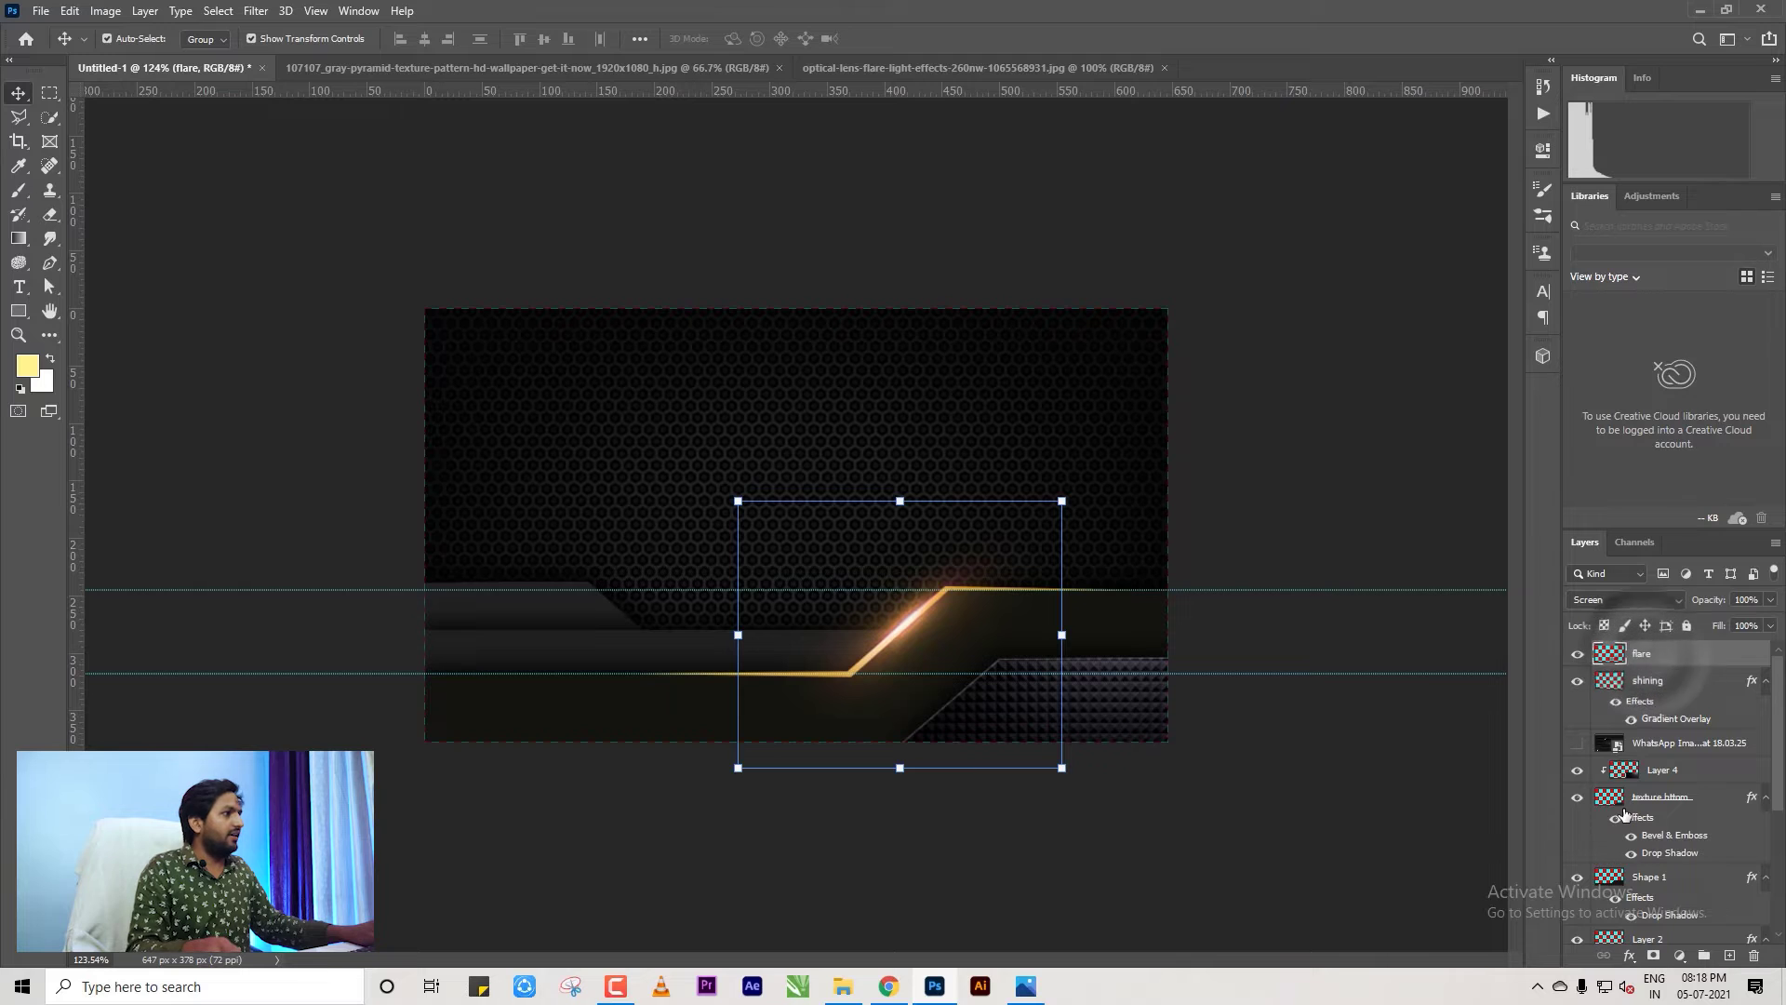
click(1653, 735)
drag(1653, 733, 1639, 680)
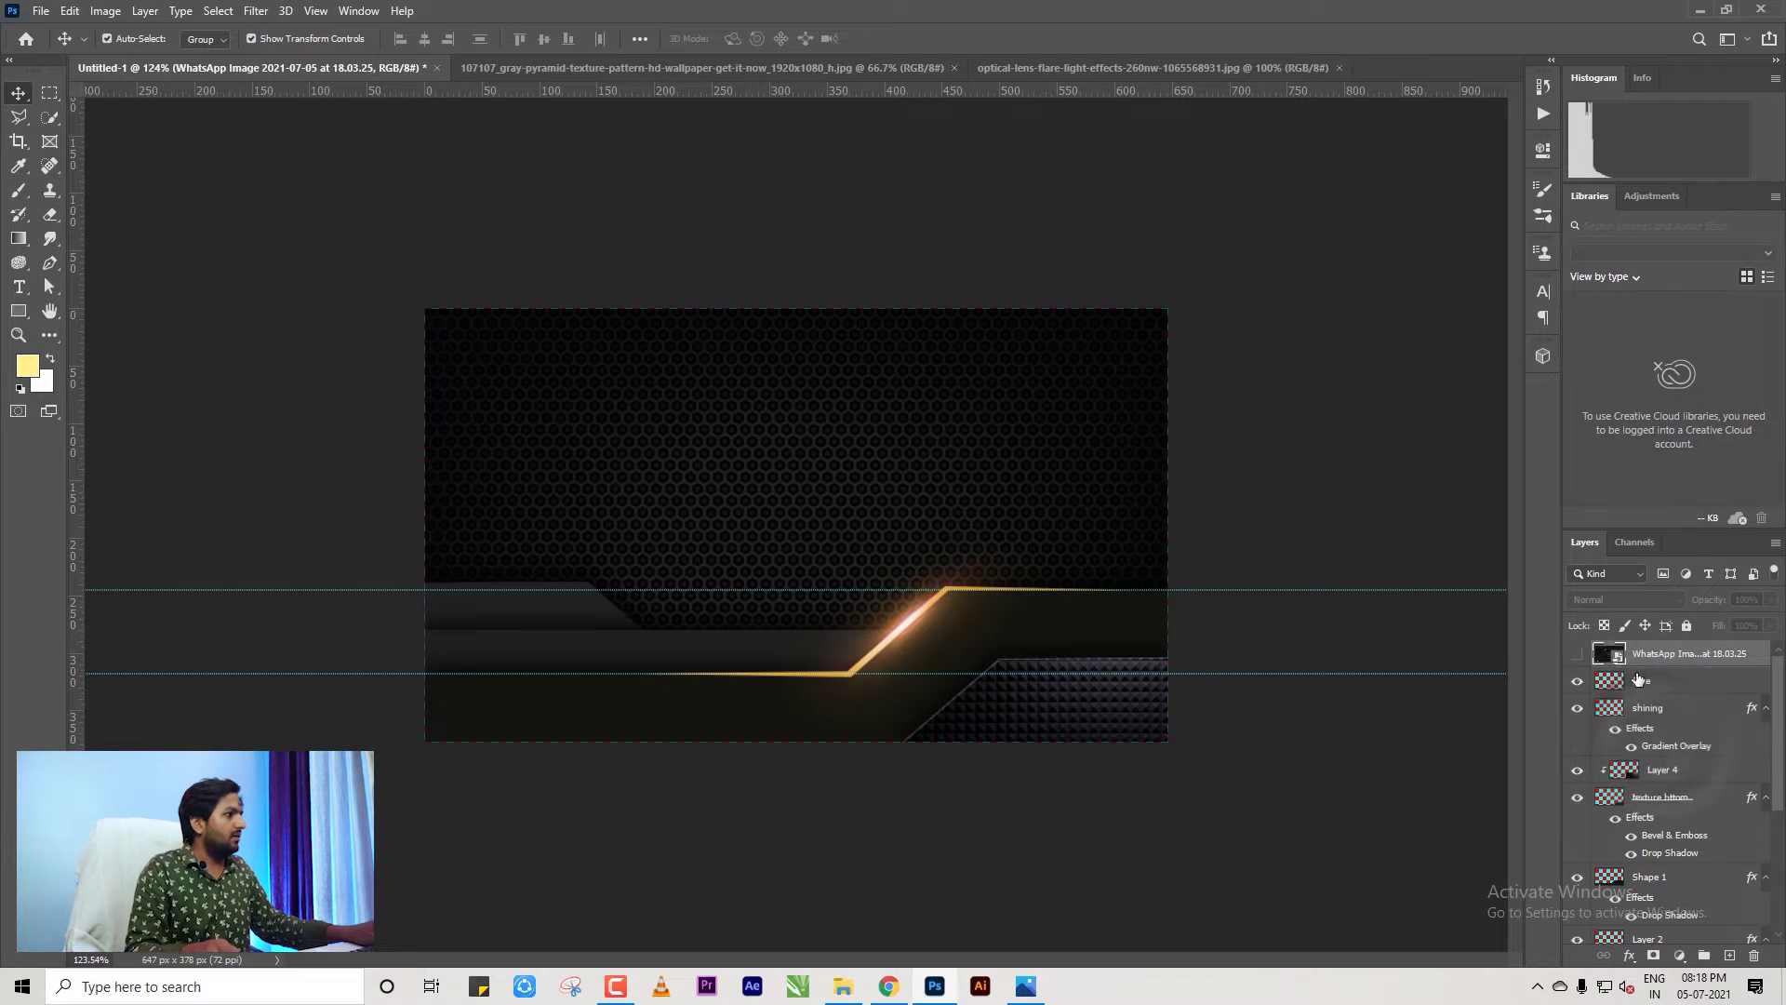
click(1634, 686)
scroll(1660, 744, down, 5)
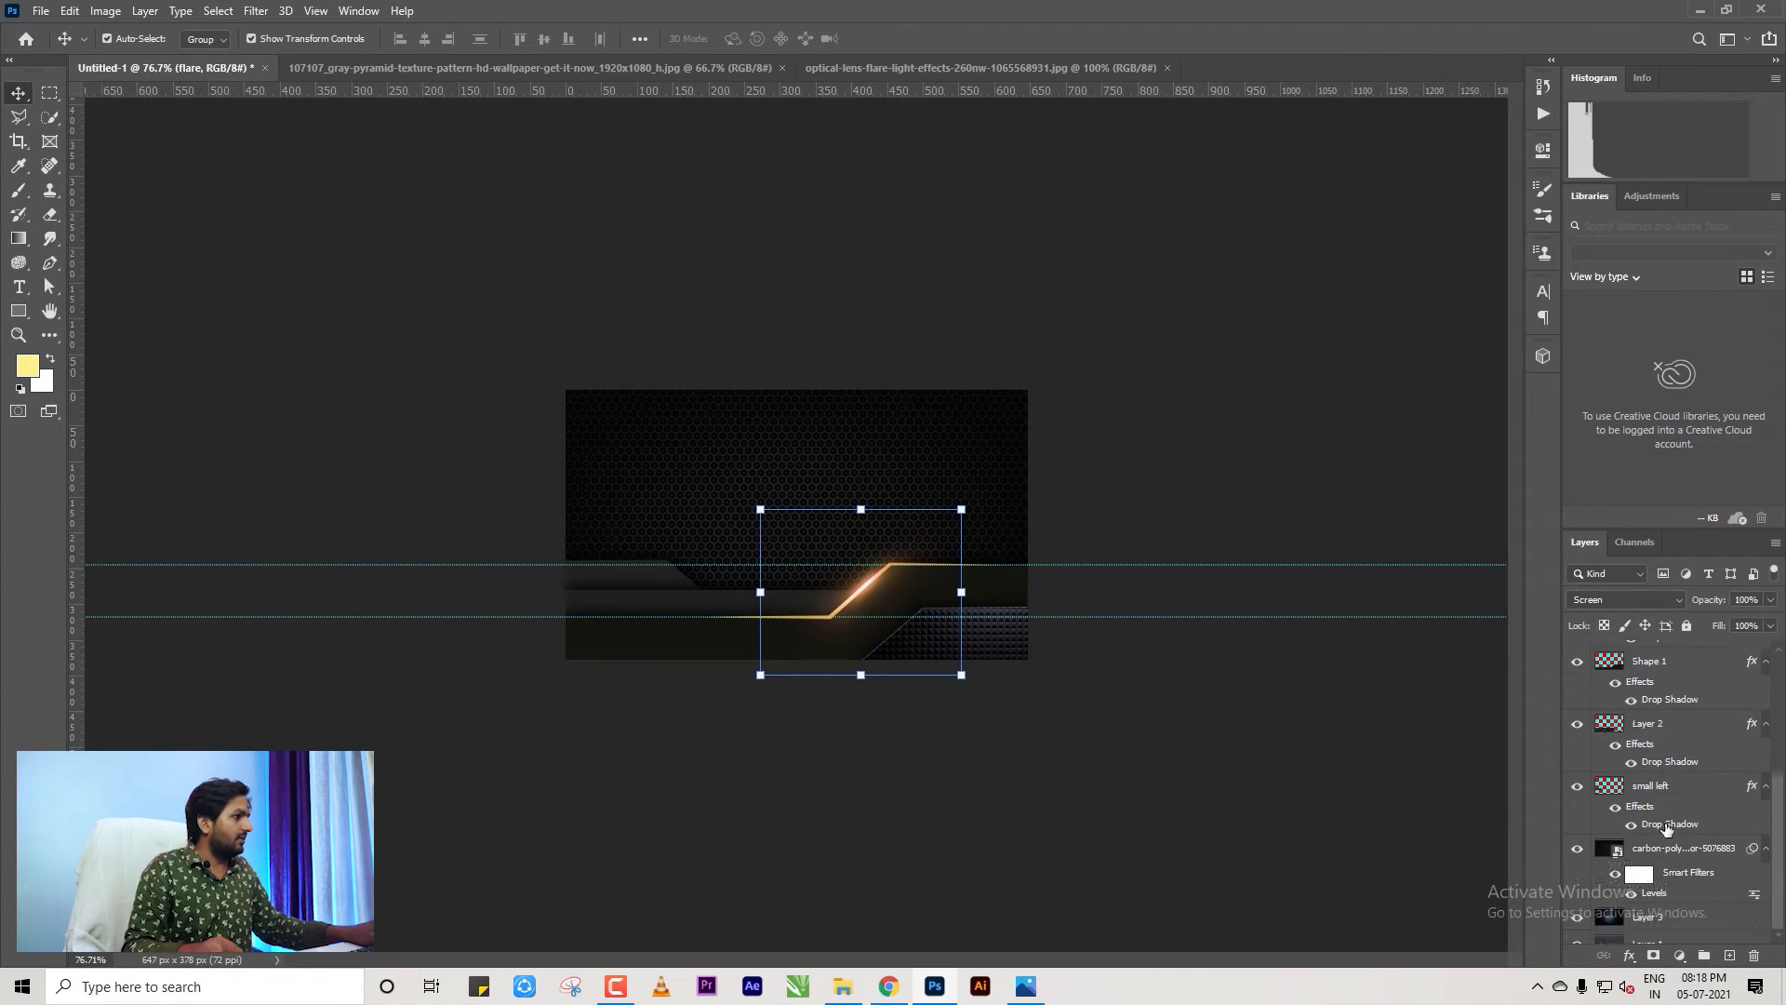
shift+click(1665, 784)
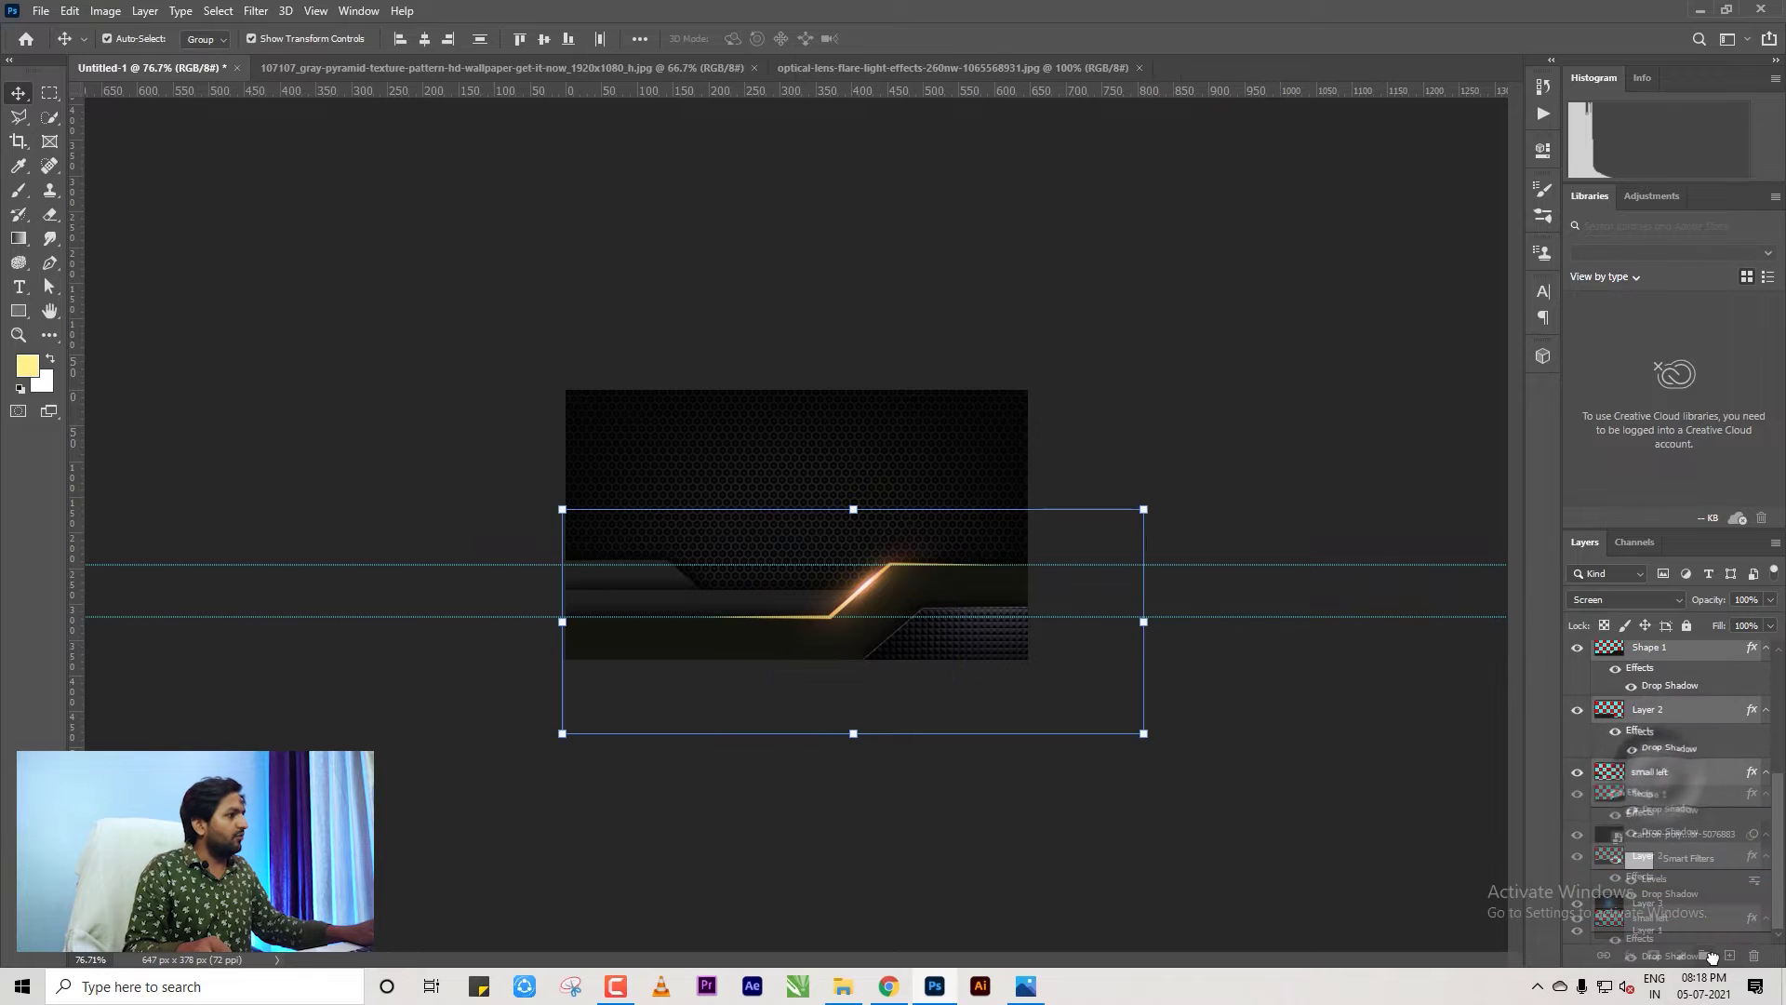
Group the band layers as 'bottom design' and duplicate it as 'bottom design copy'.
key(ctrl+g)
double_click(1647, 678)
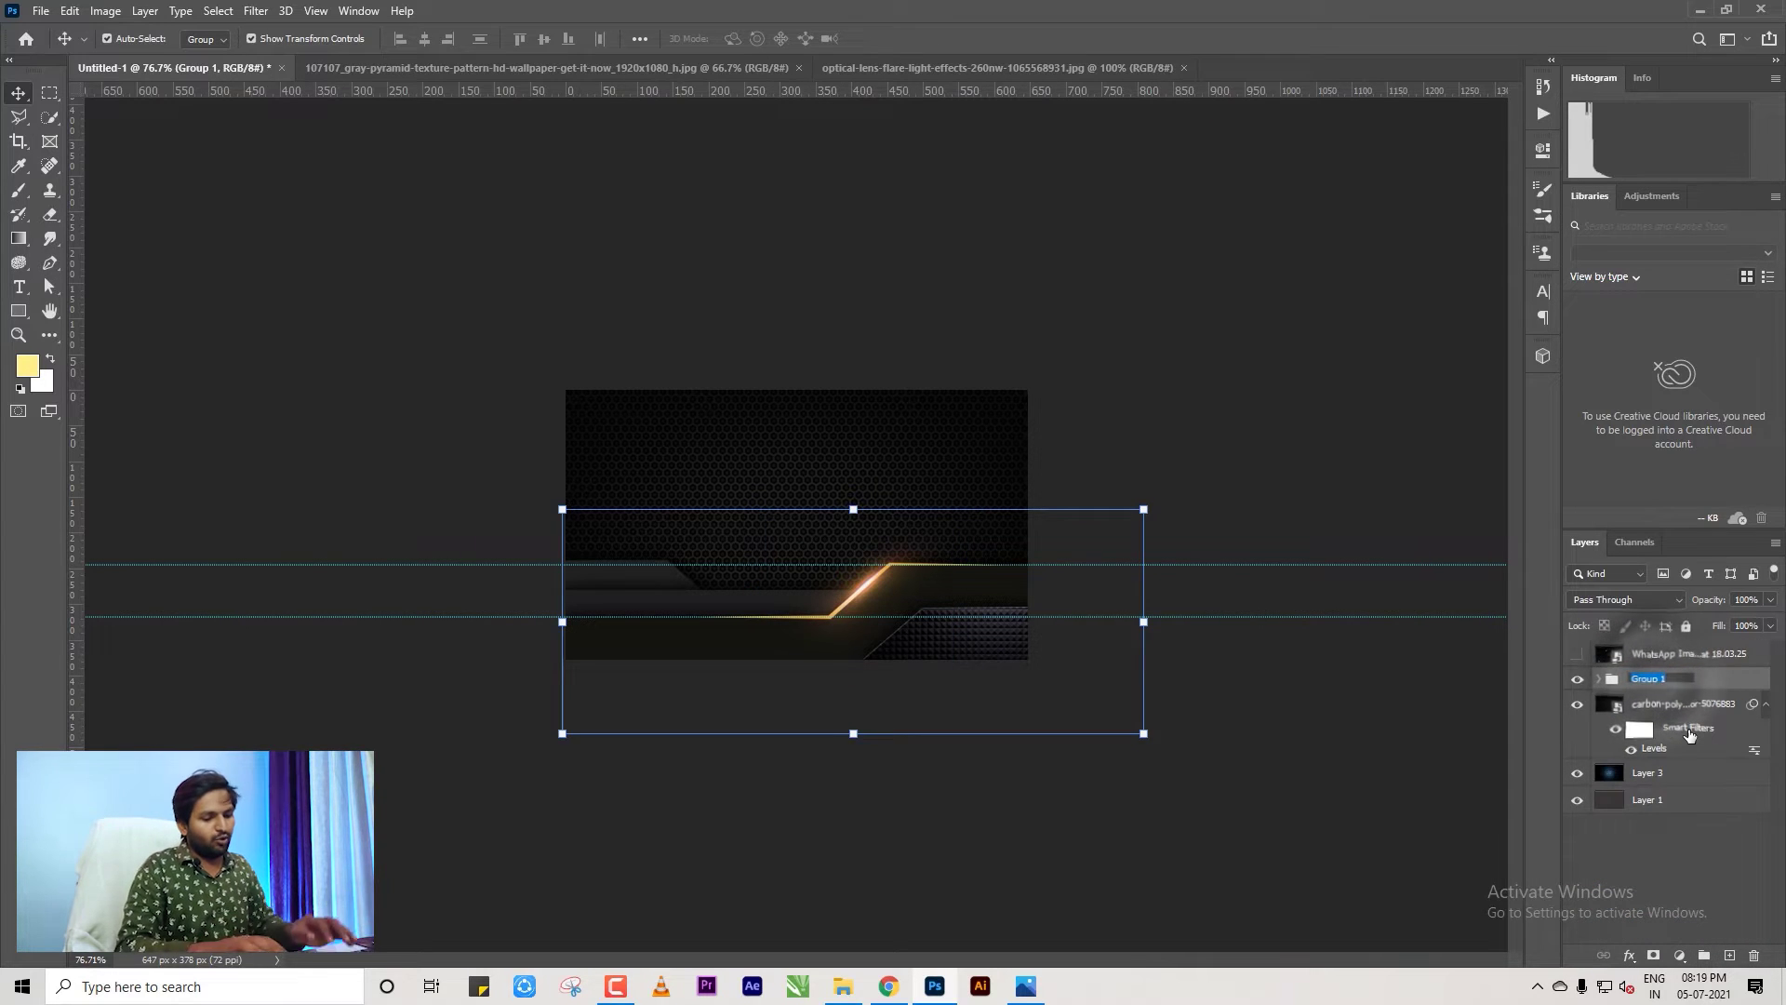
text(bottom d)
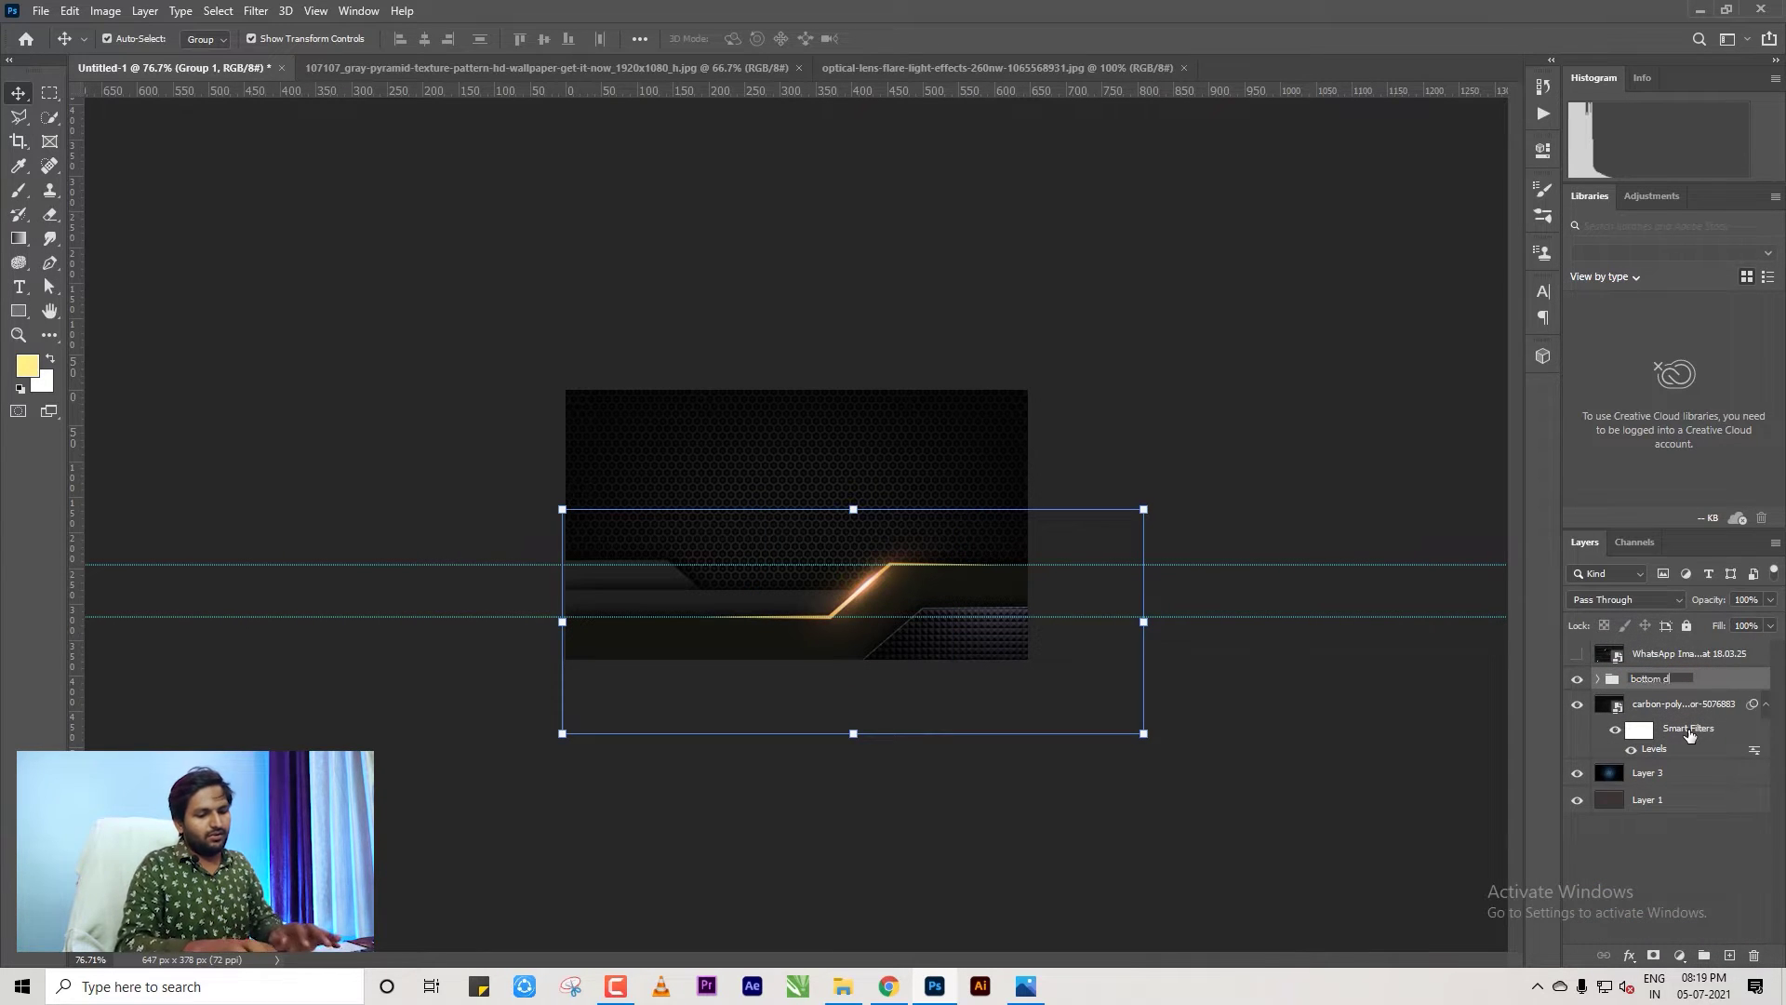
text(esign)
click(1671, 835)
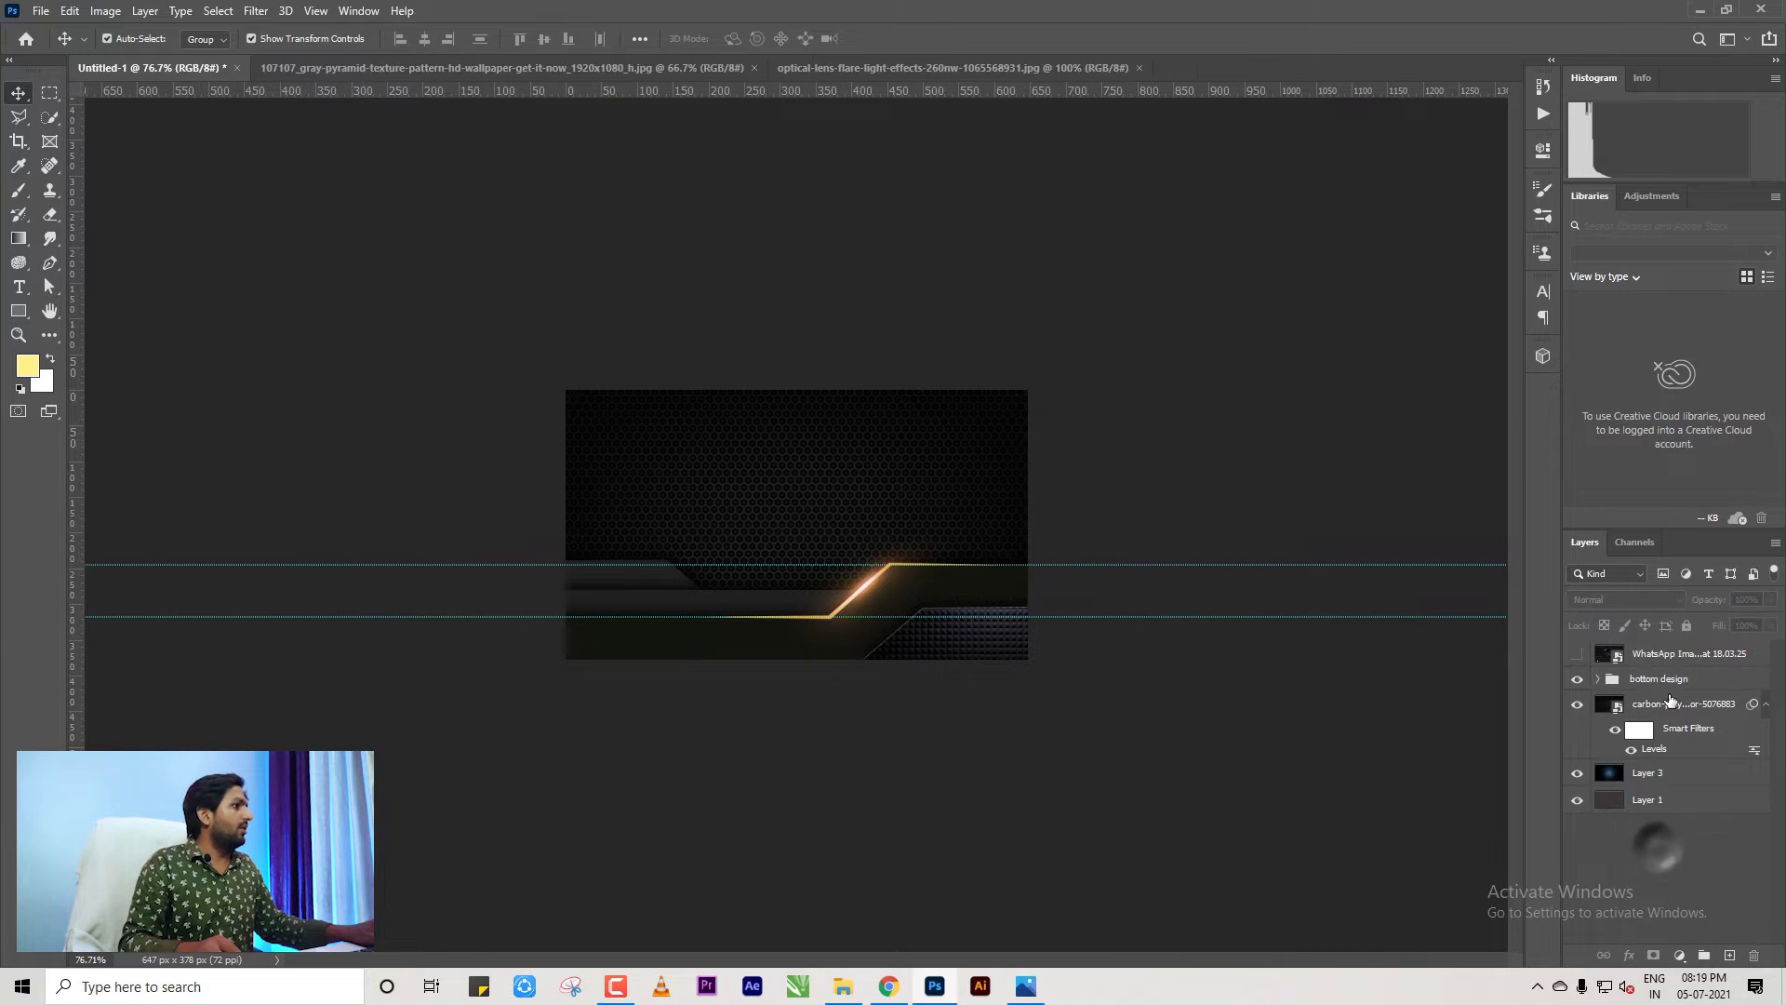
click(1665, 682)
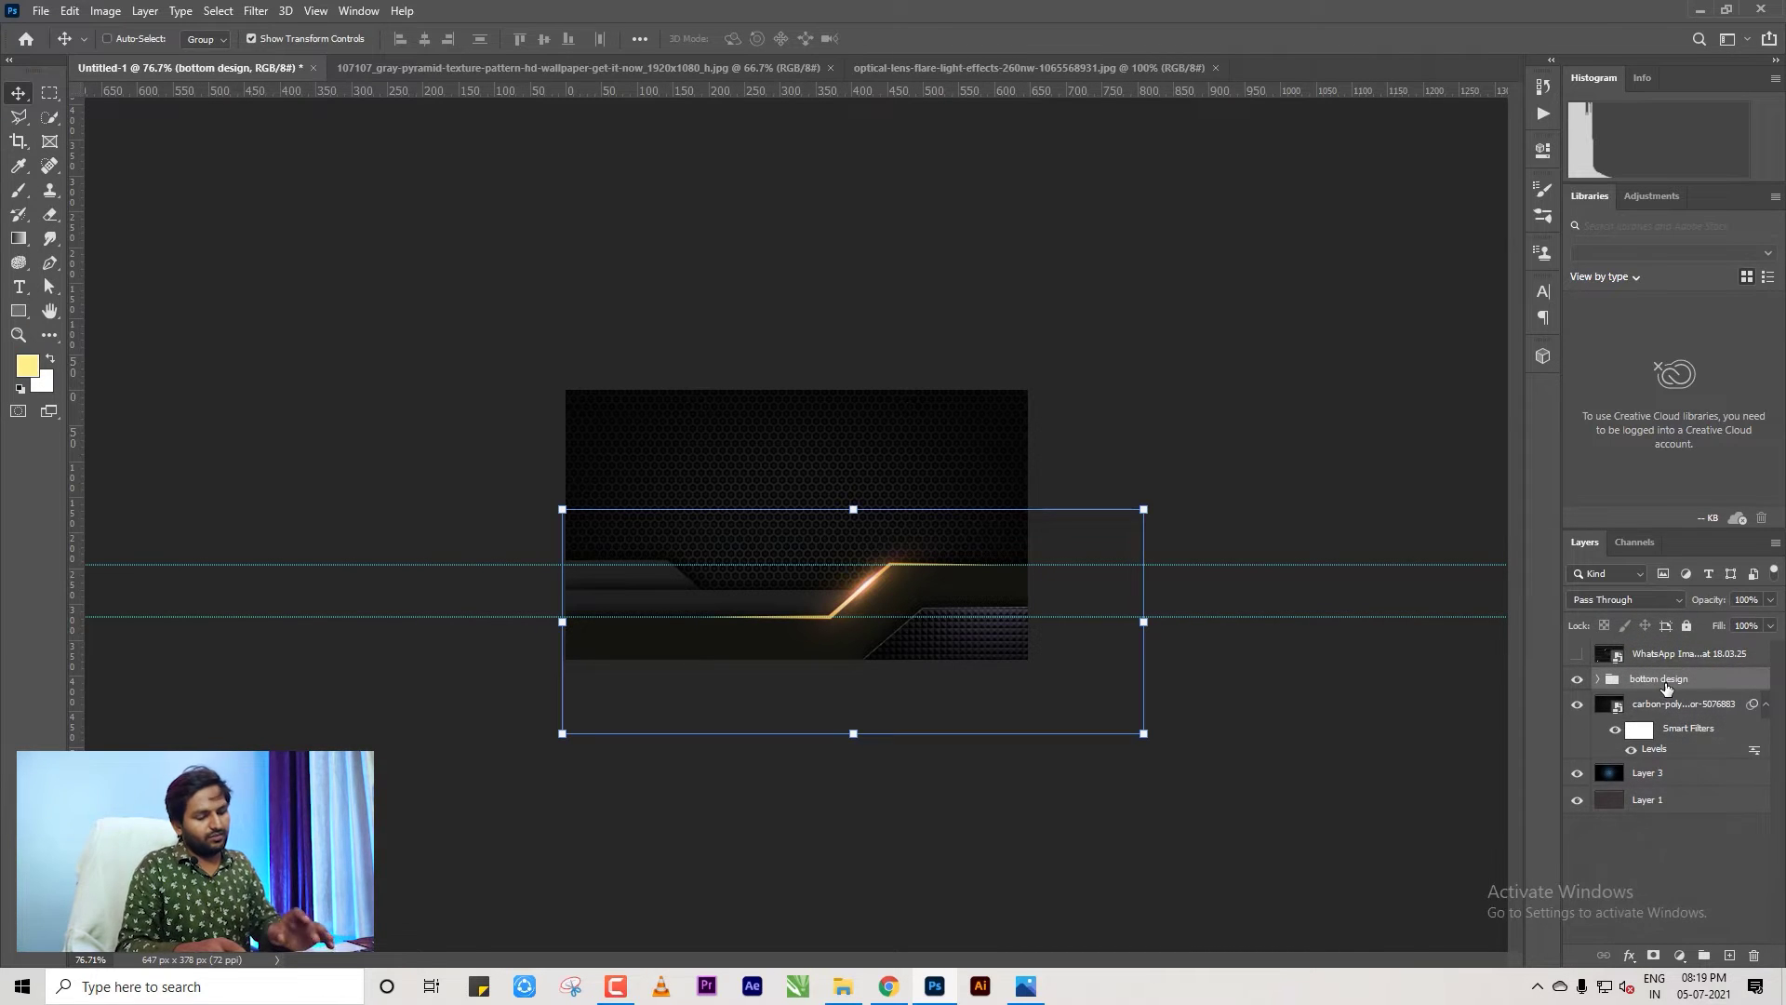
key(ctrl+j)
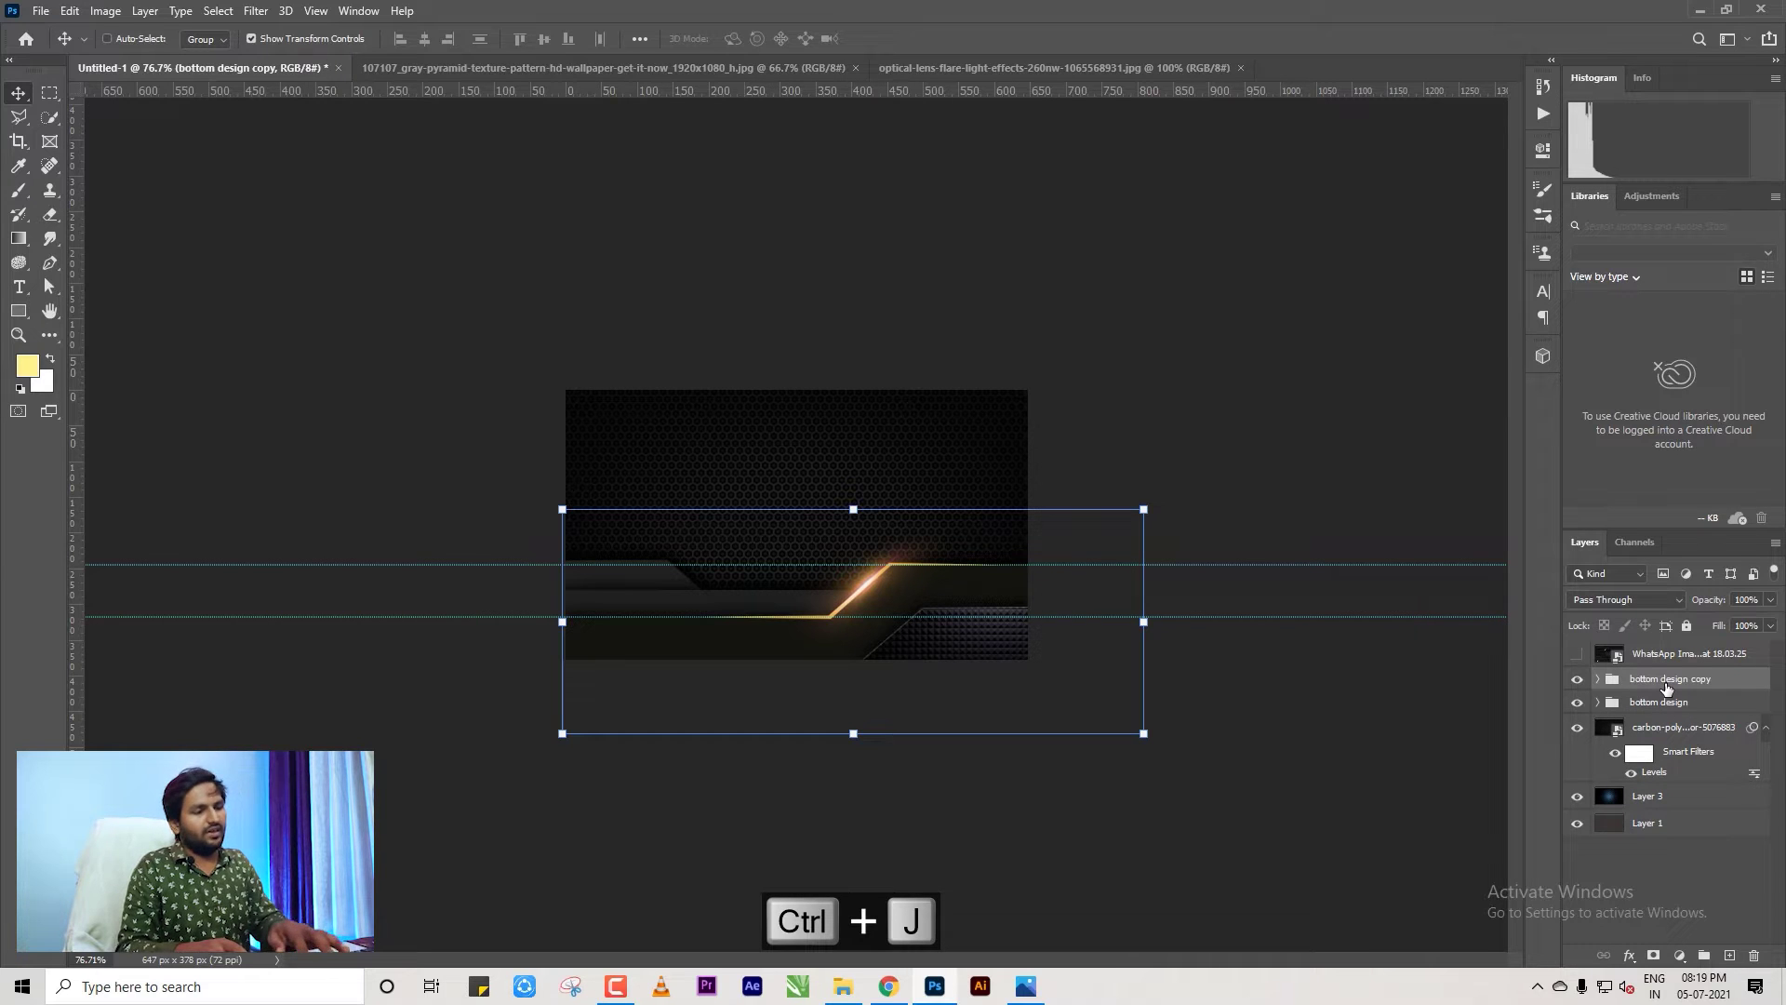
Flip the copied band vertically and move it up to the card's top edge.
key(ctrl+t)
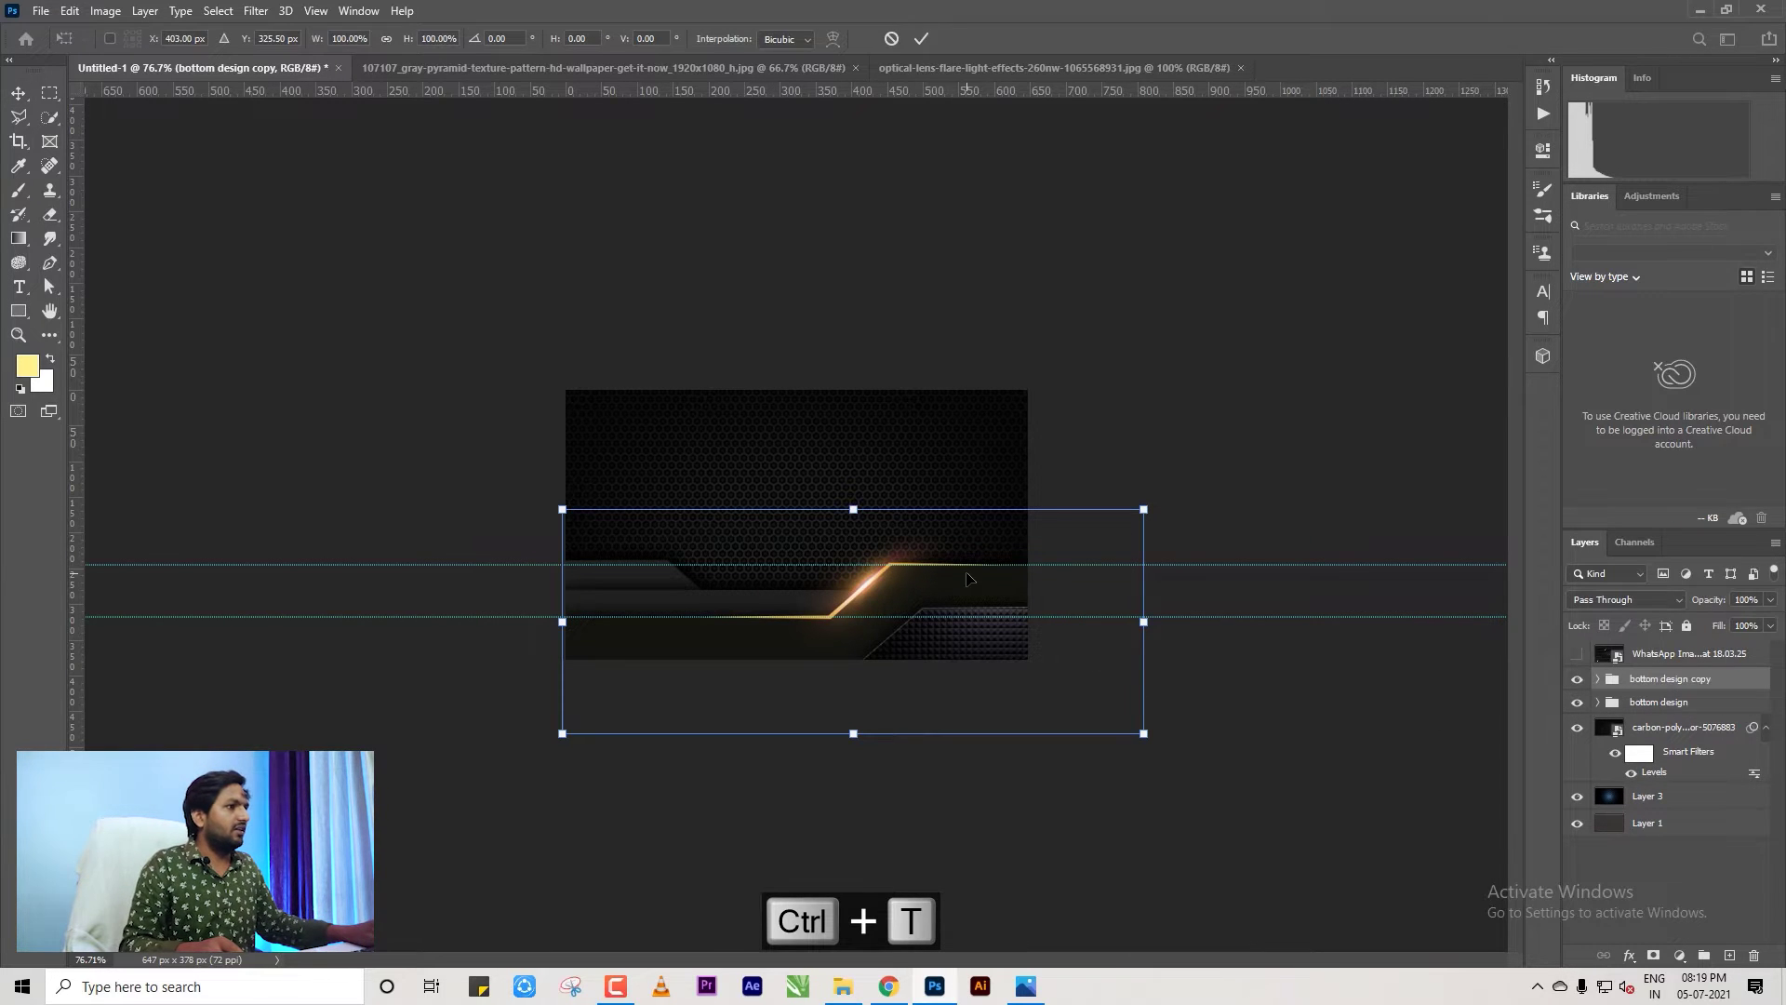
right_click(968, 578)
click(1029, 904)
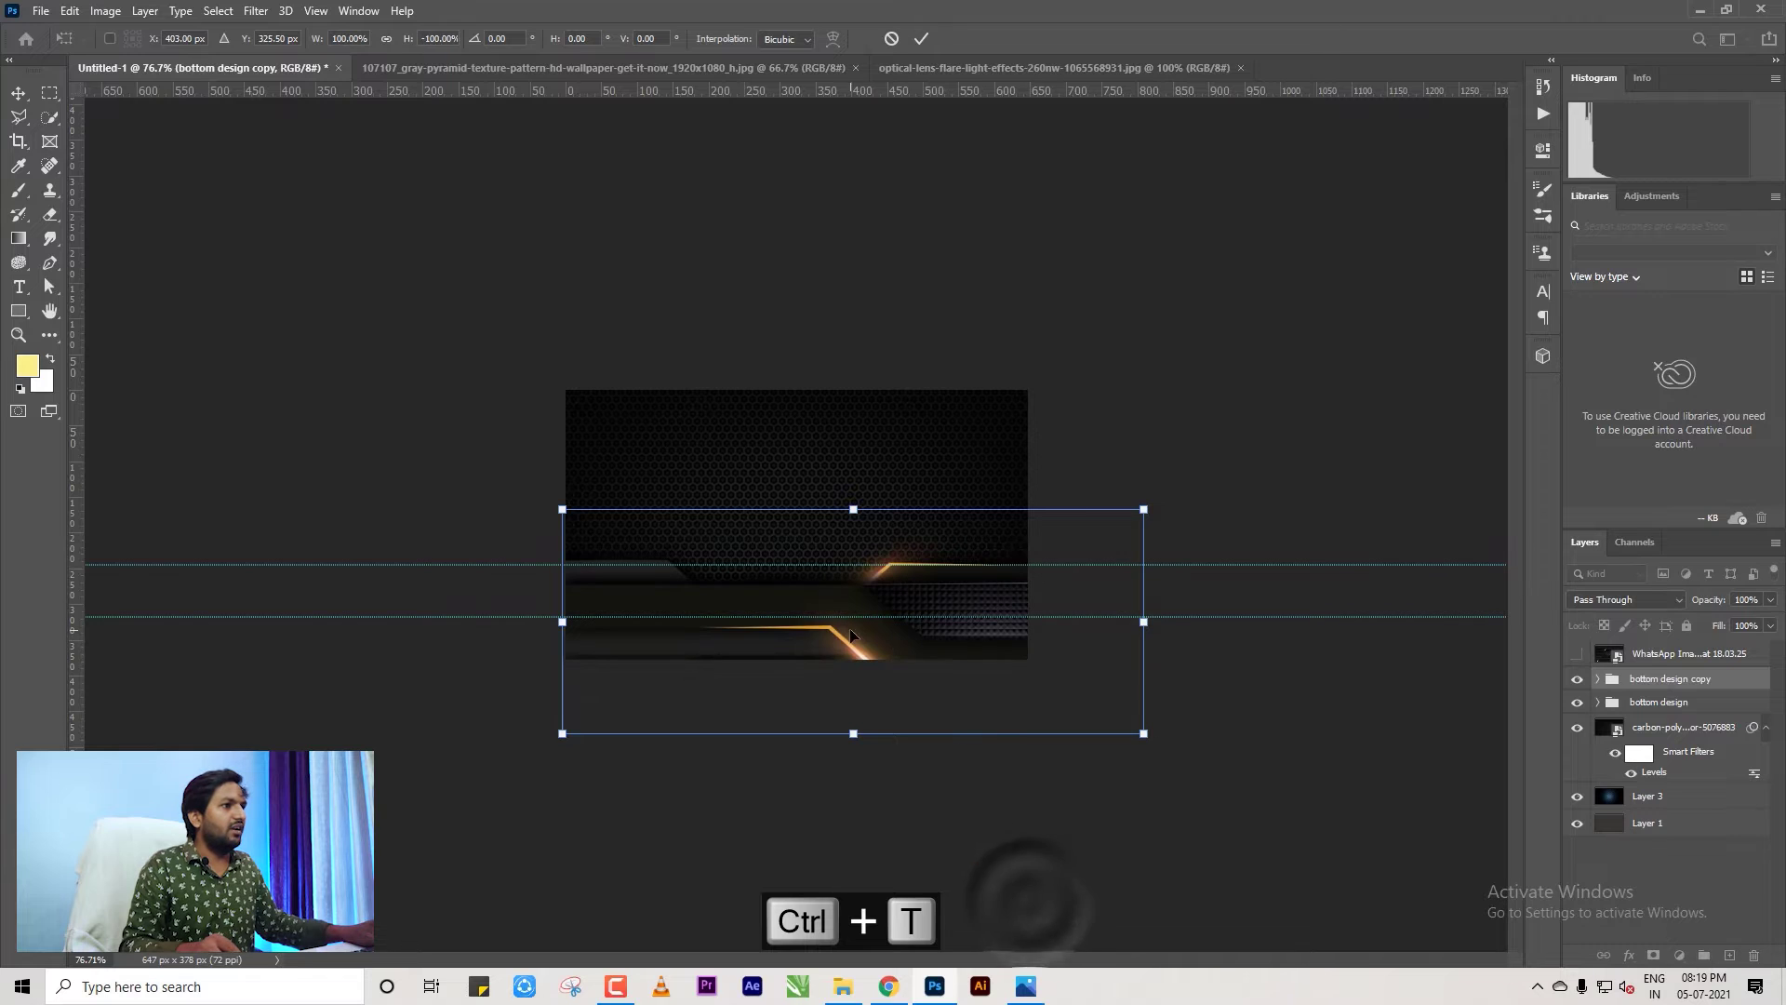
drag(850, 635, 843, 470)
drag(840, 442, 840, 431)
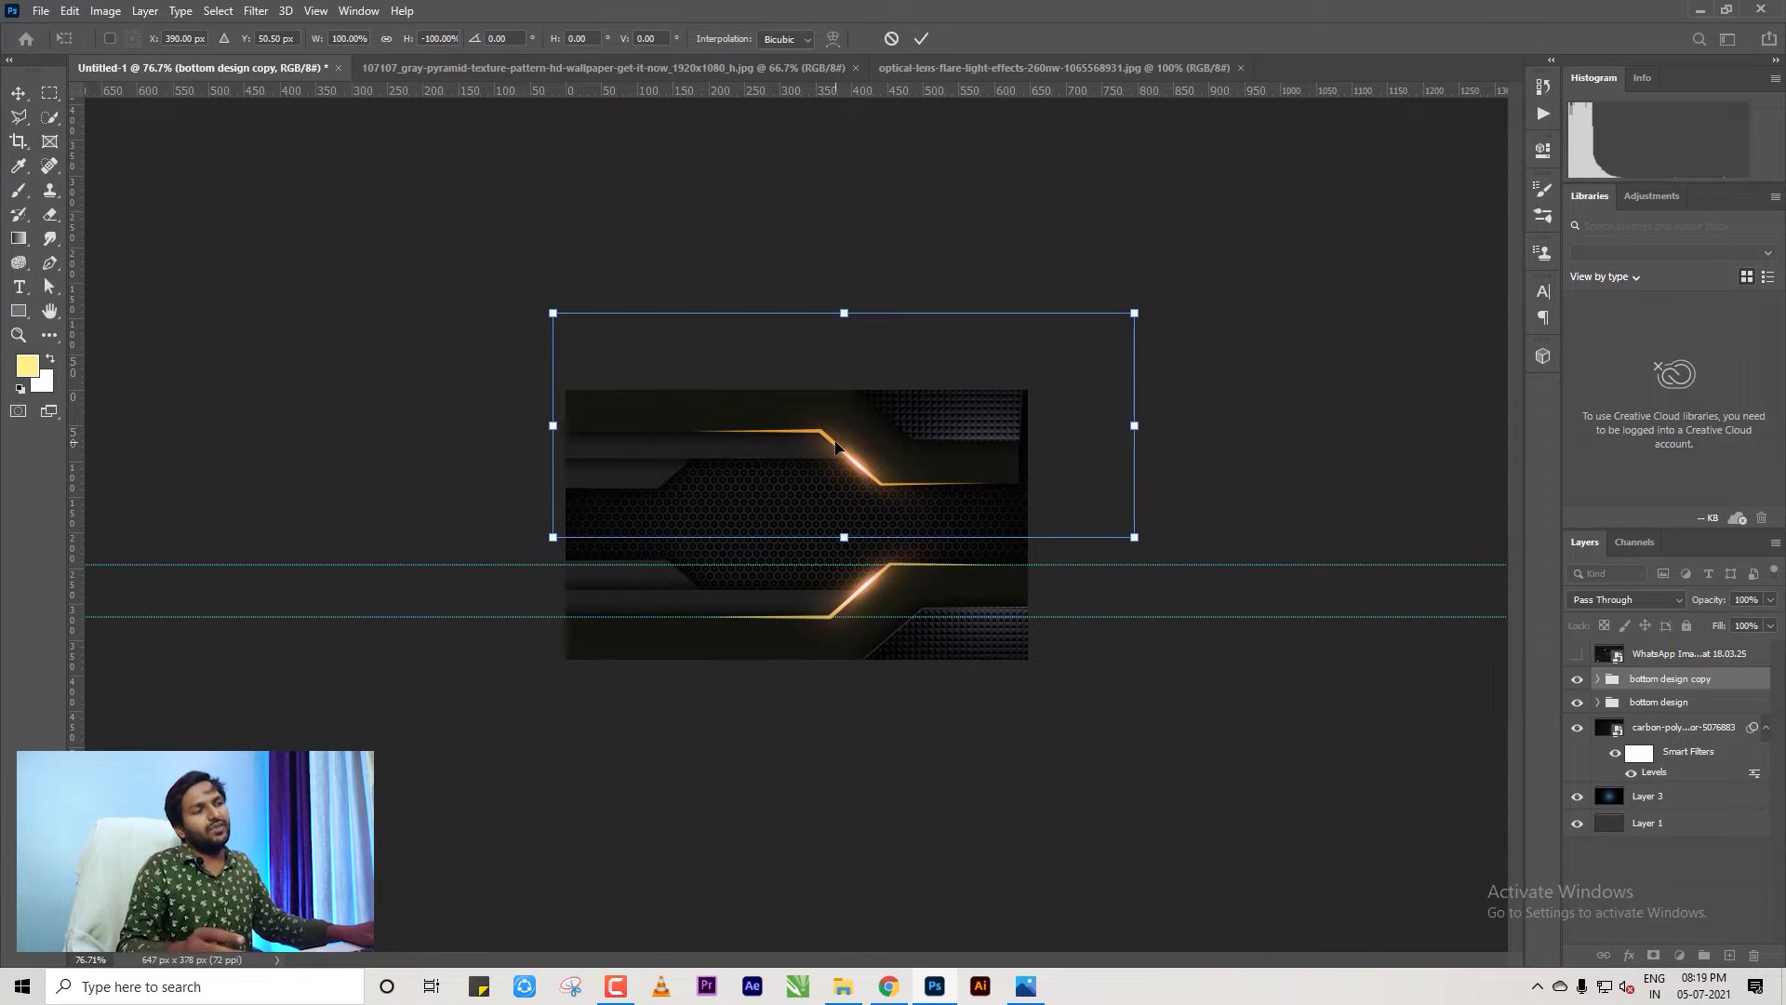
Flip the top band horizontally, shift it left into place and commit the transform.
right_click(836, 447)
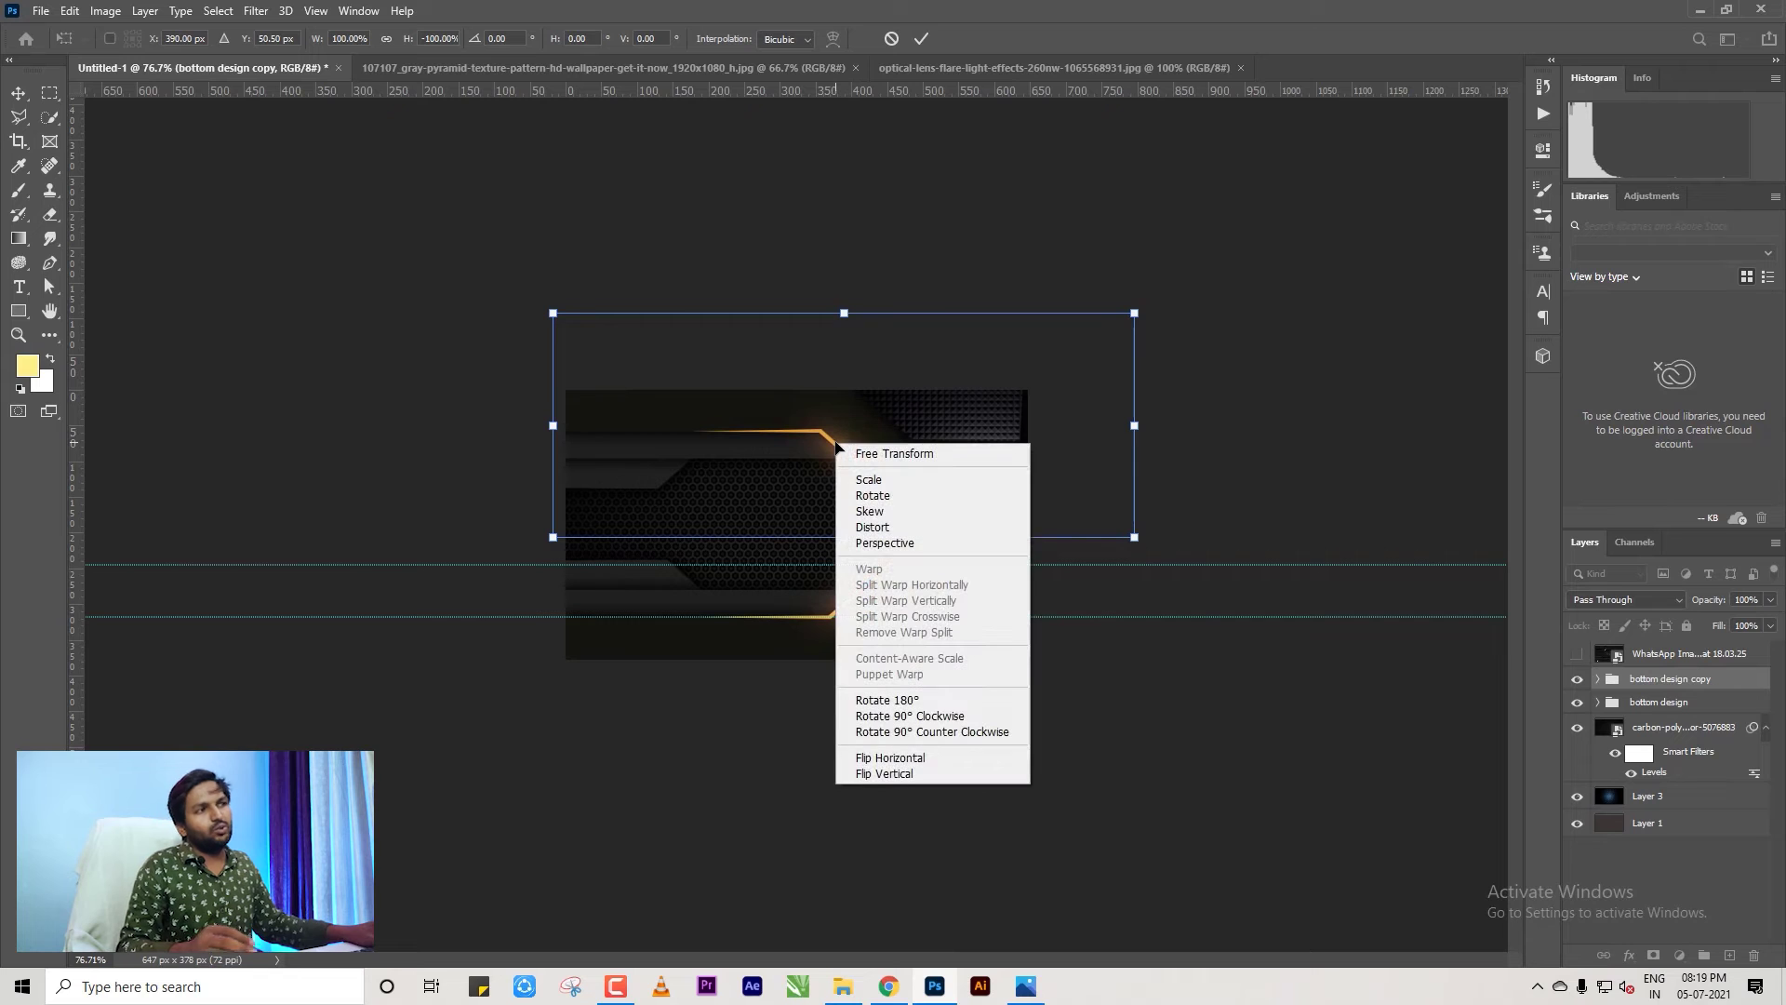
click(889, 757)
drag(849, 437, 744, 443)
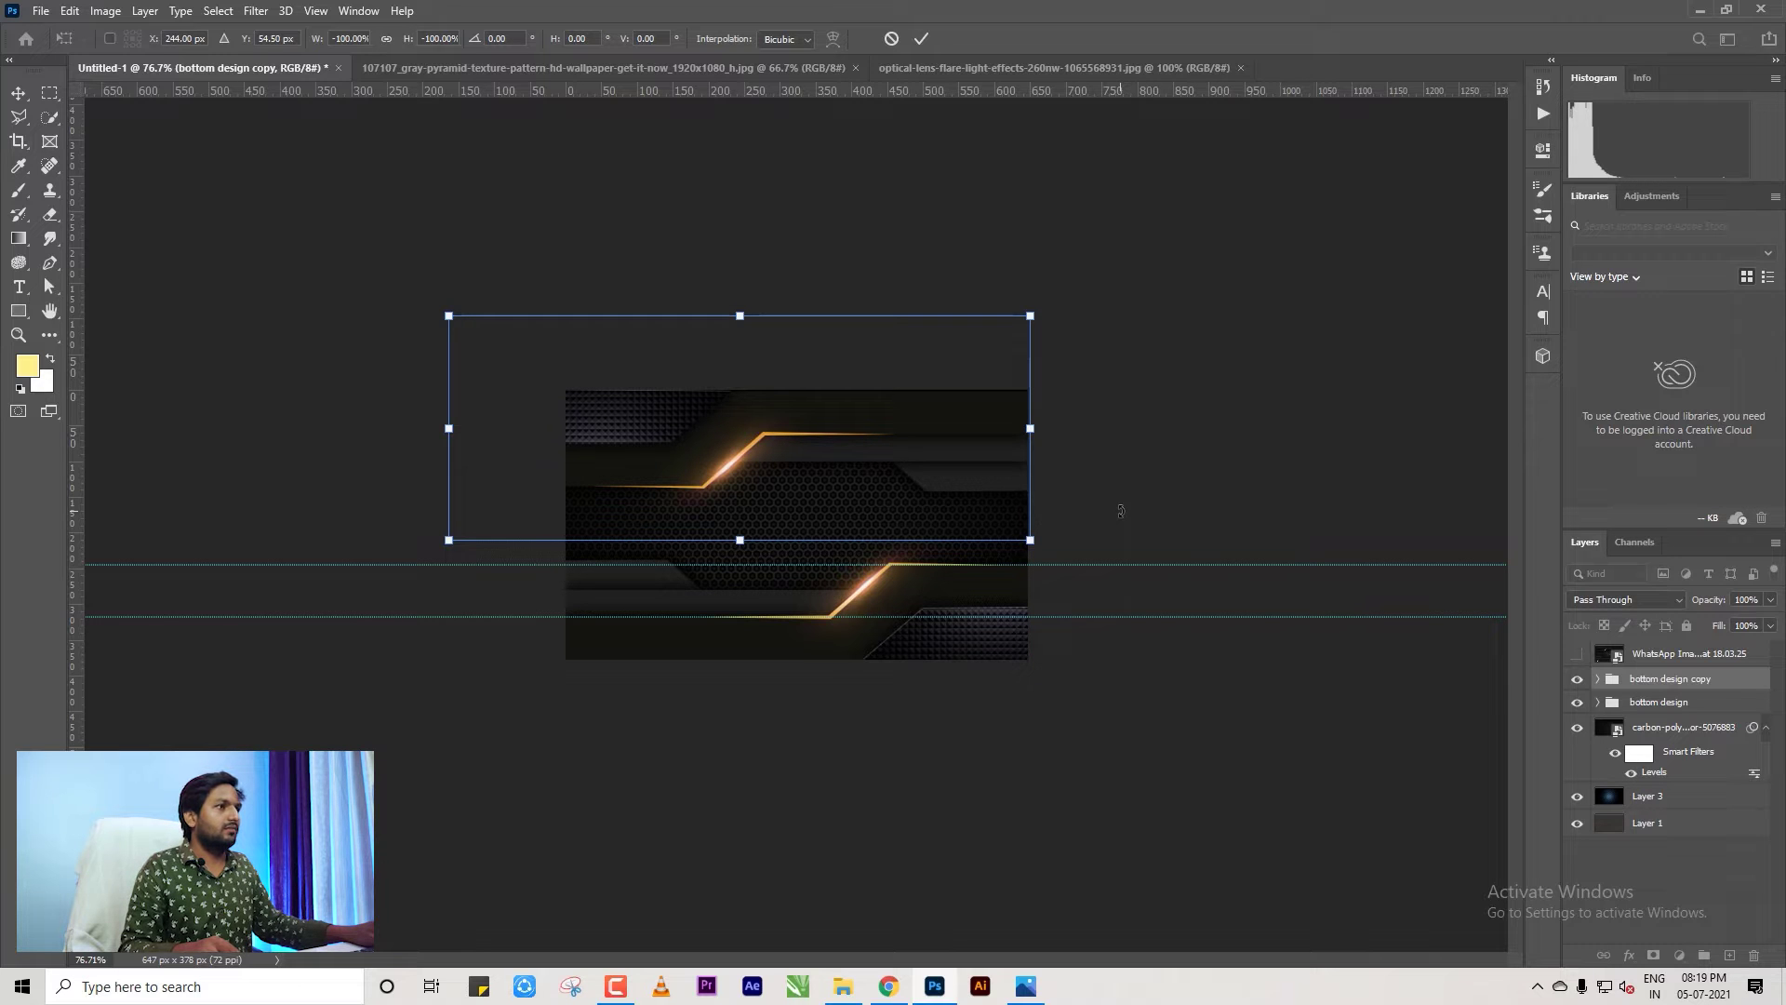
scroll(1034, 500, up, 8)
drag(1221, 380, 1219, 377)
scroll(1136, 518, down, 4)
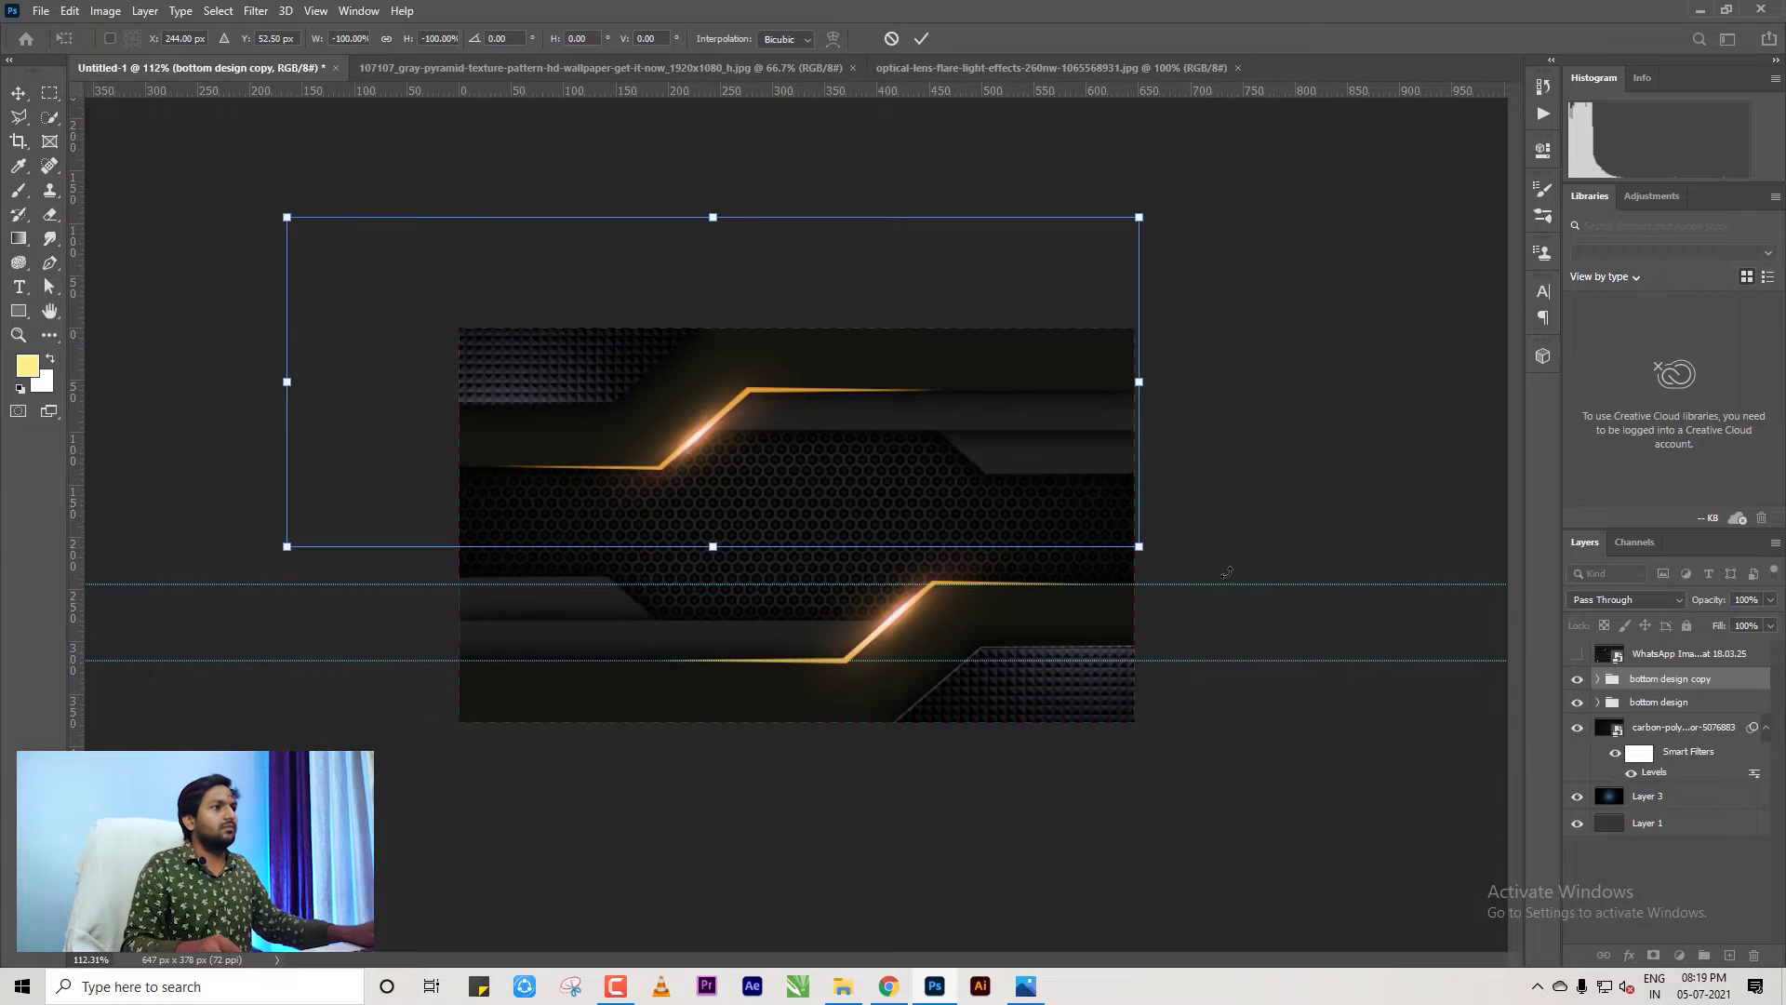
key(Return)
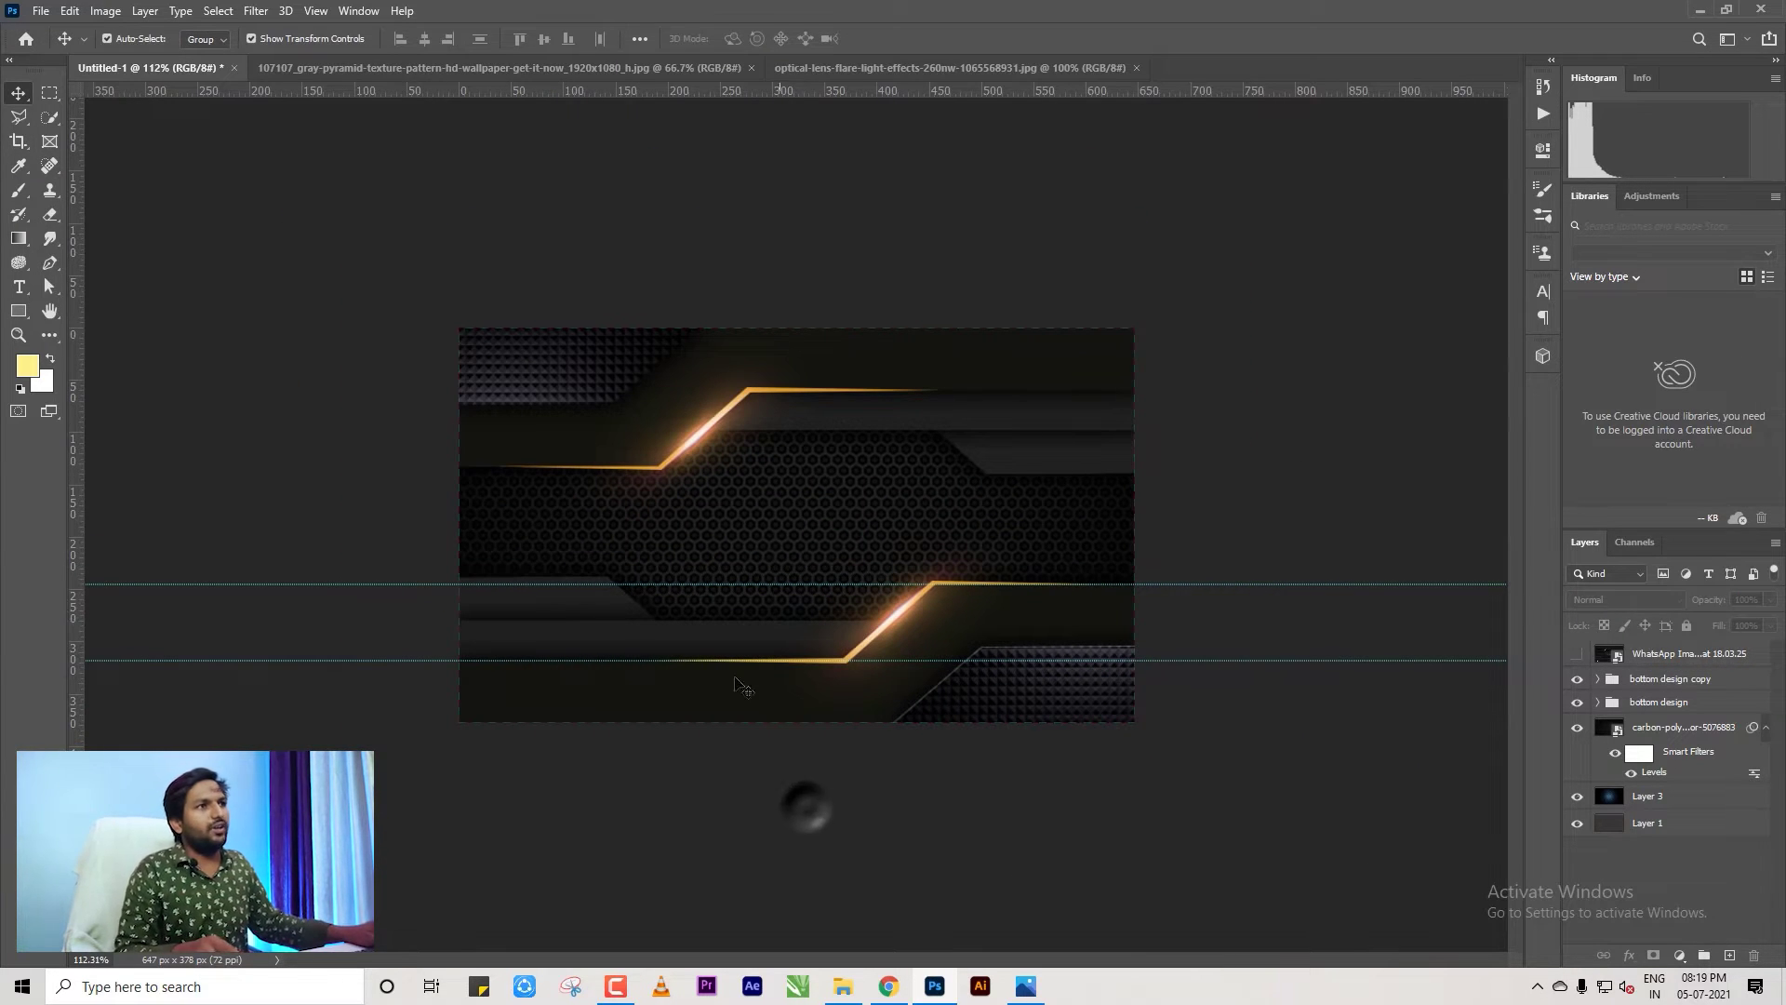
Expand the bottom design group and inspect which layers make up the band.
scroll(743, 686, up, 4)
click(1129, 771)
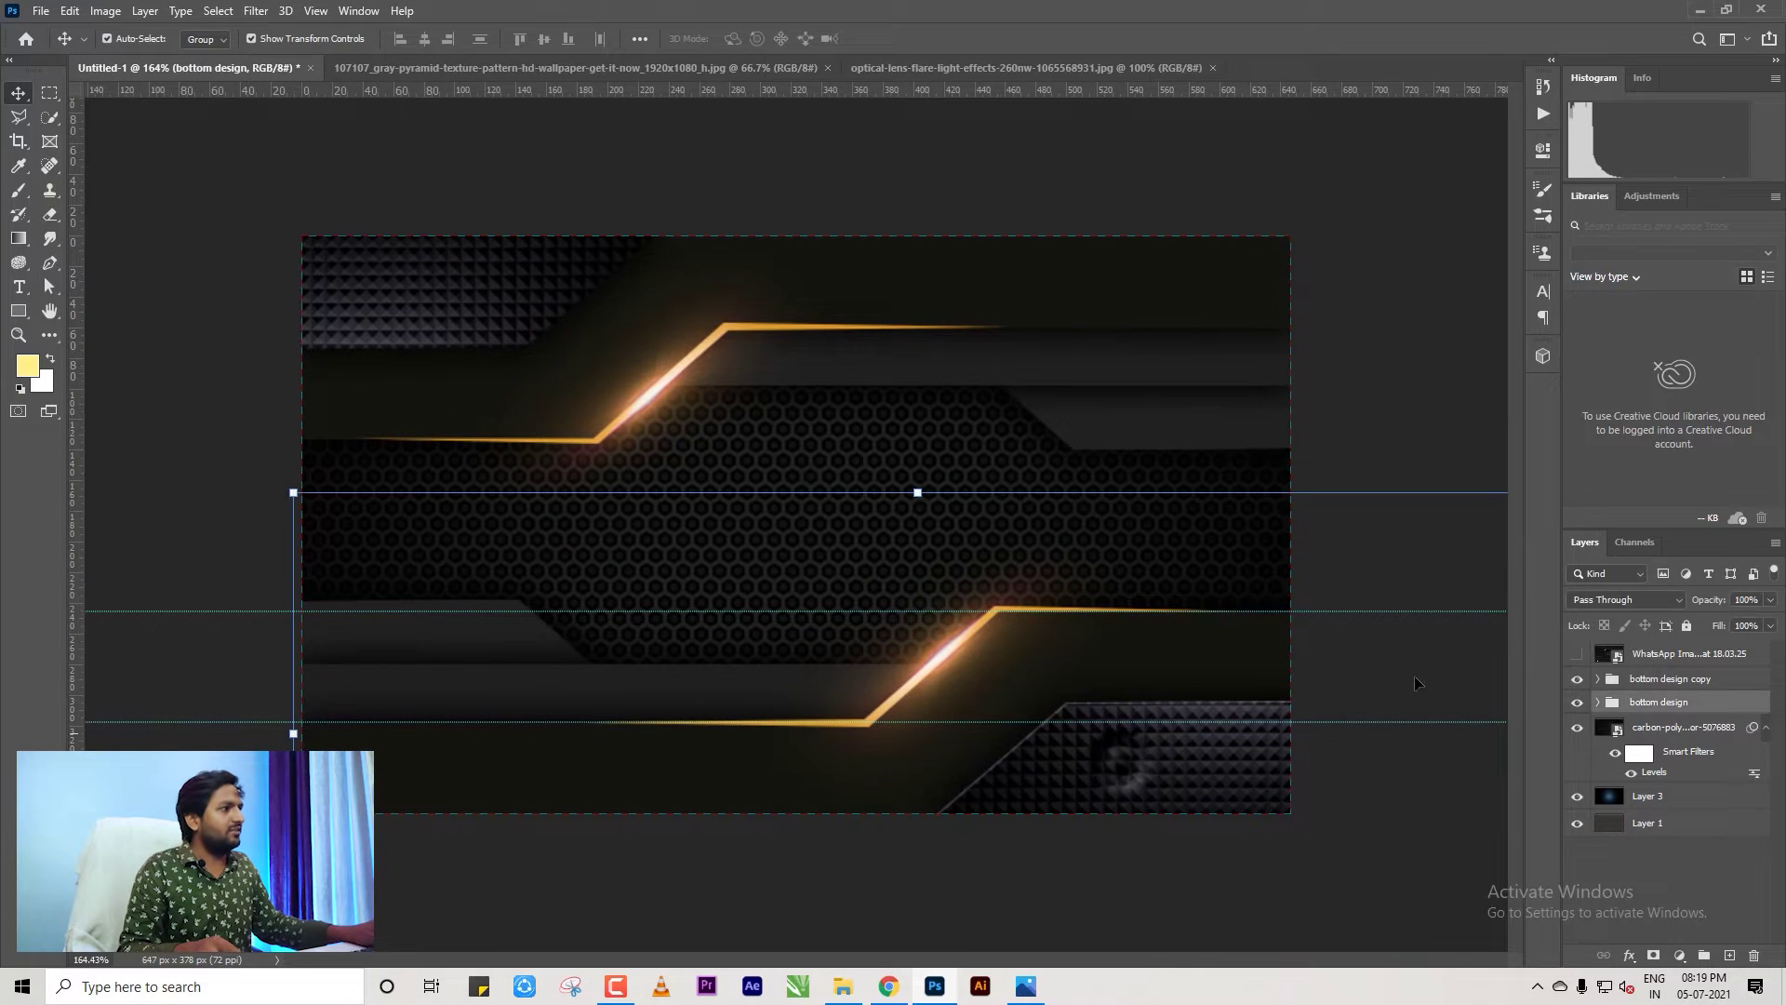
click(1597, 702)
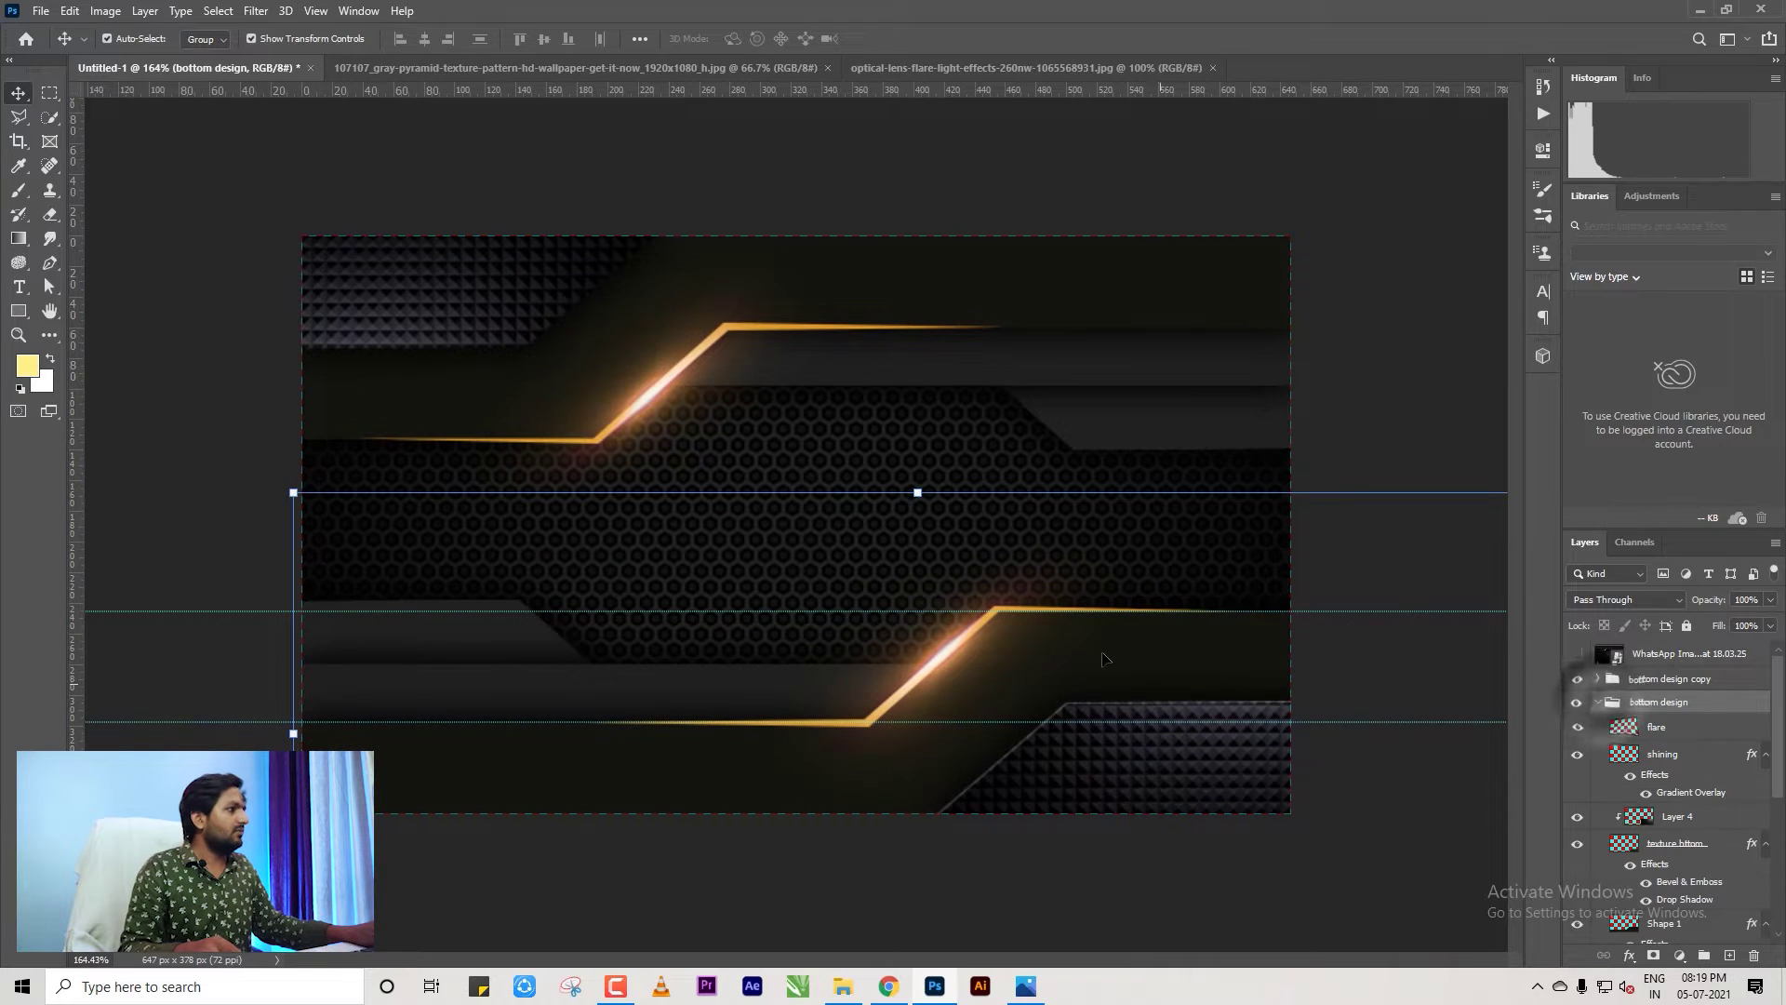
scroll(795, 418, down, 2)
scroll(796, 419, up, 1)
click(1386, 381)
scroll(1302, 465, down, 4)
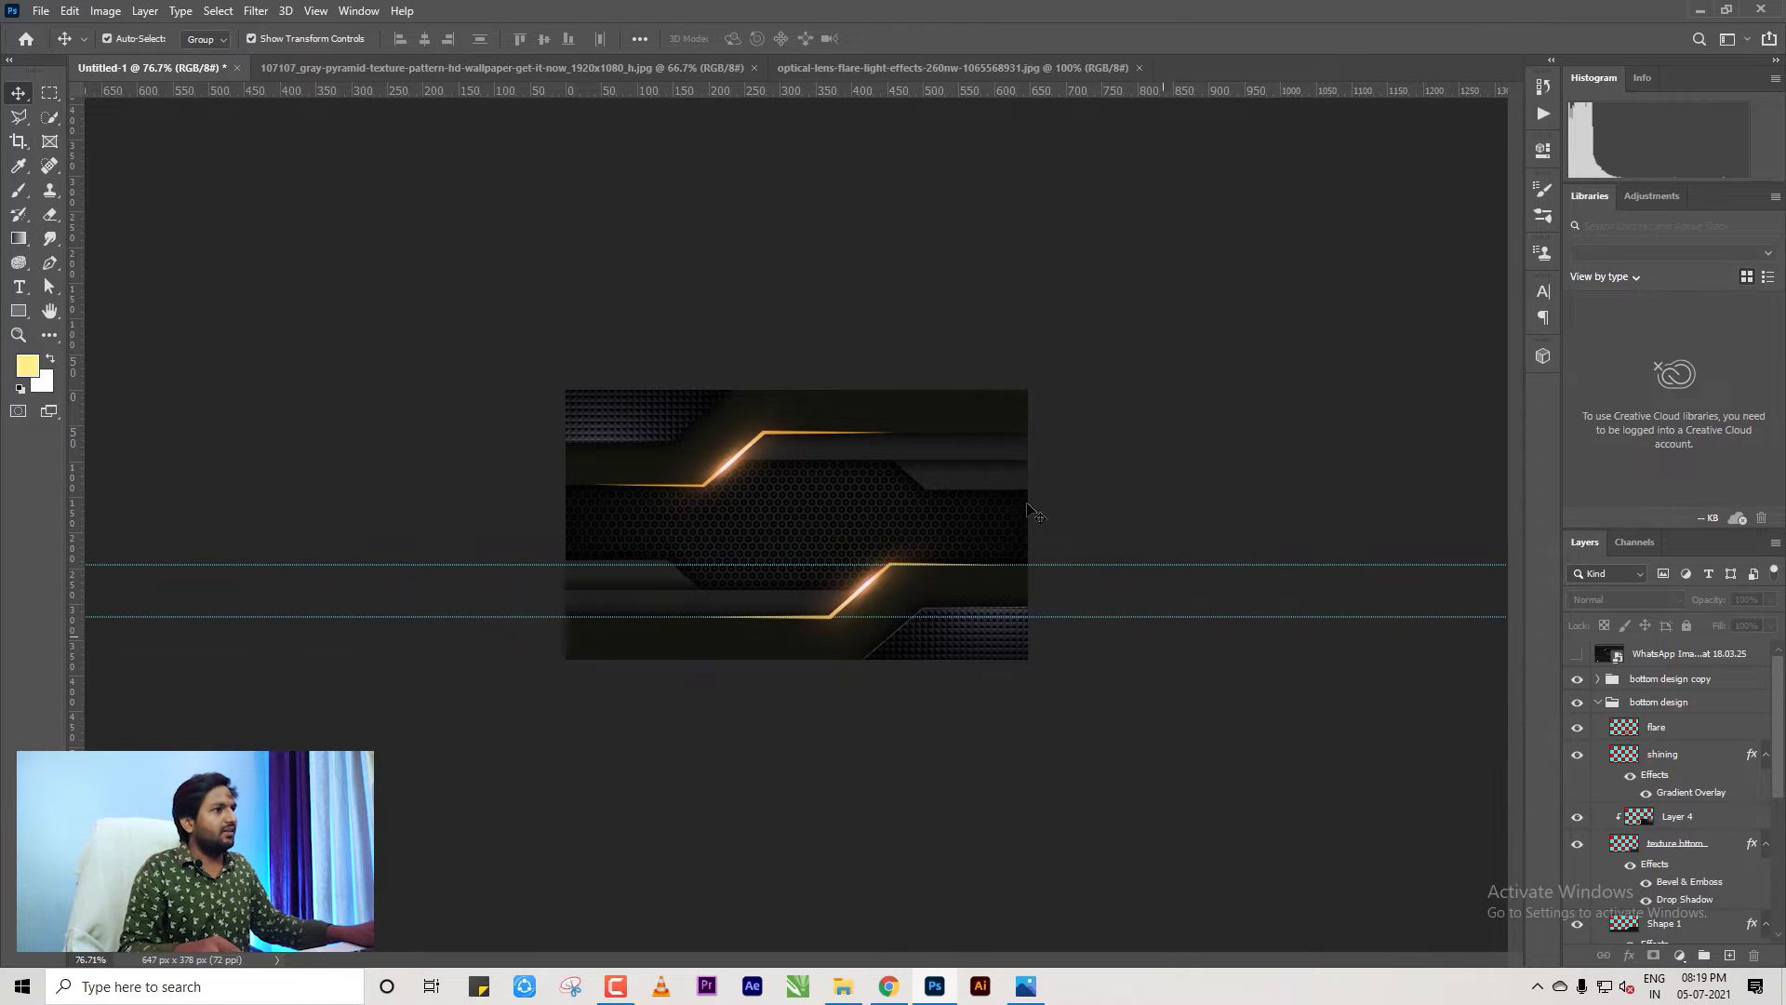
scroll(798, 523, up, 3)
click(545, 349)
click(1105, 850)
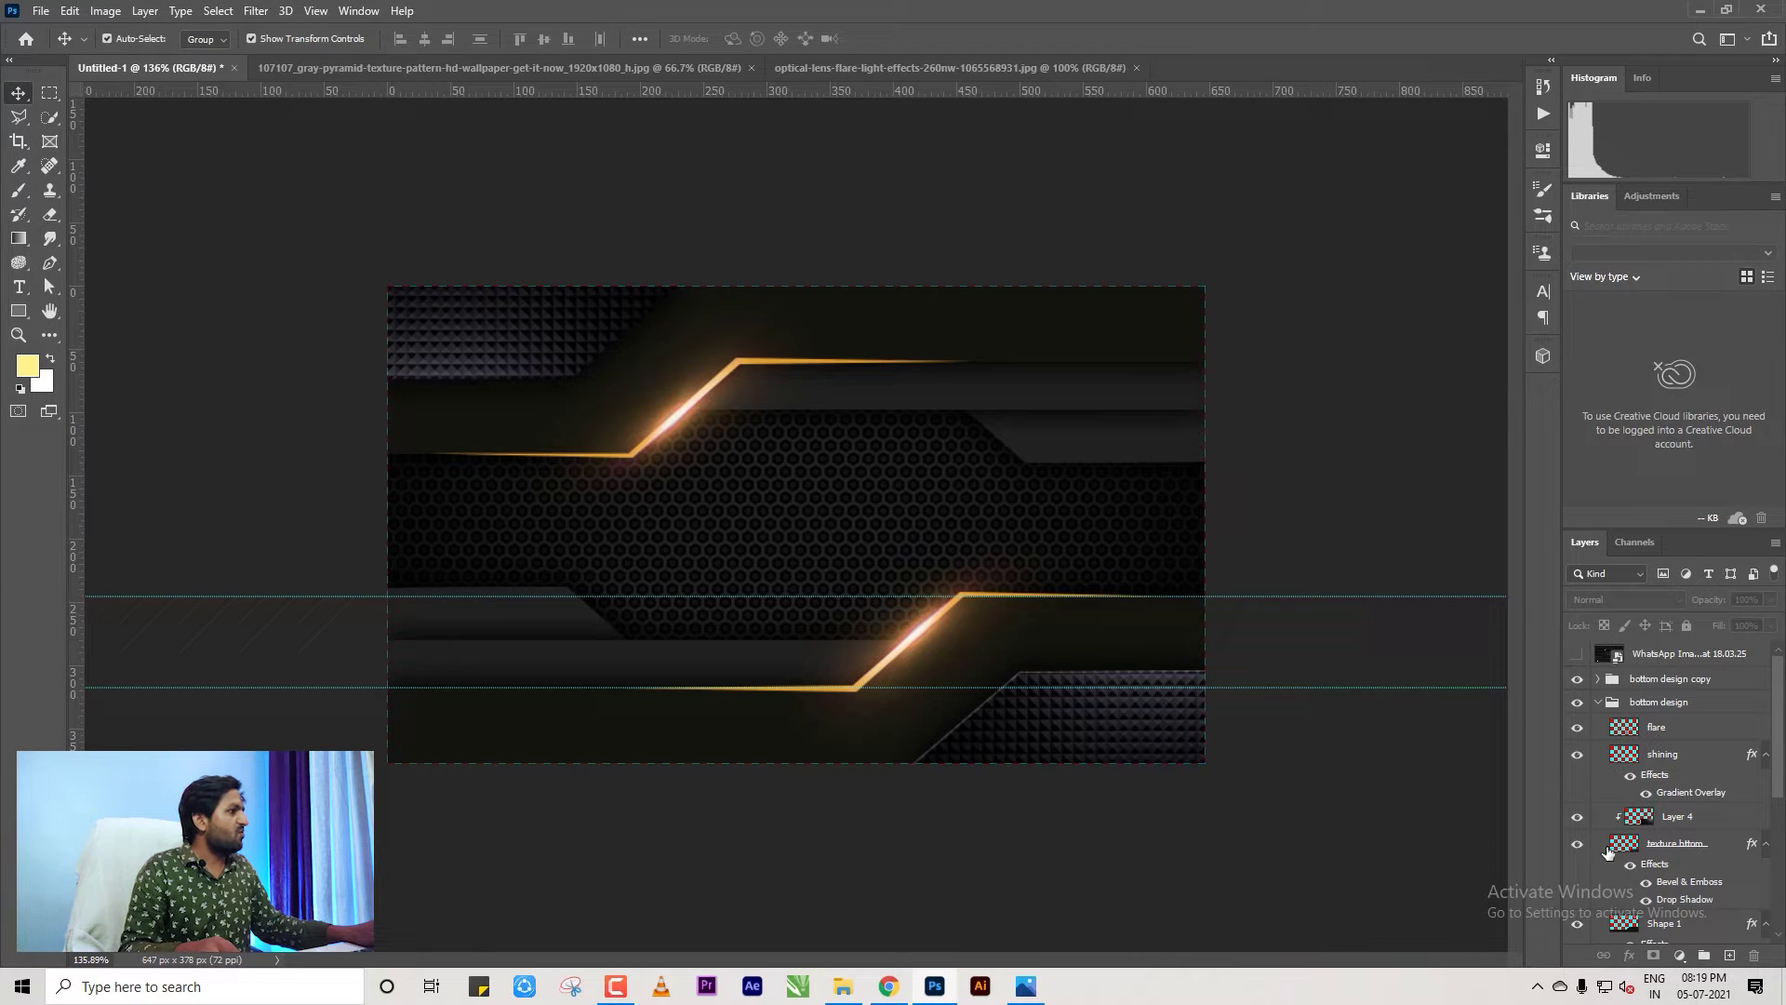
scroll(1660, 806, down, 2)
Shrink Layer 4 of the bottom band and apply the resize.
click(1661, 737)
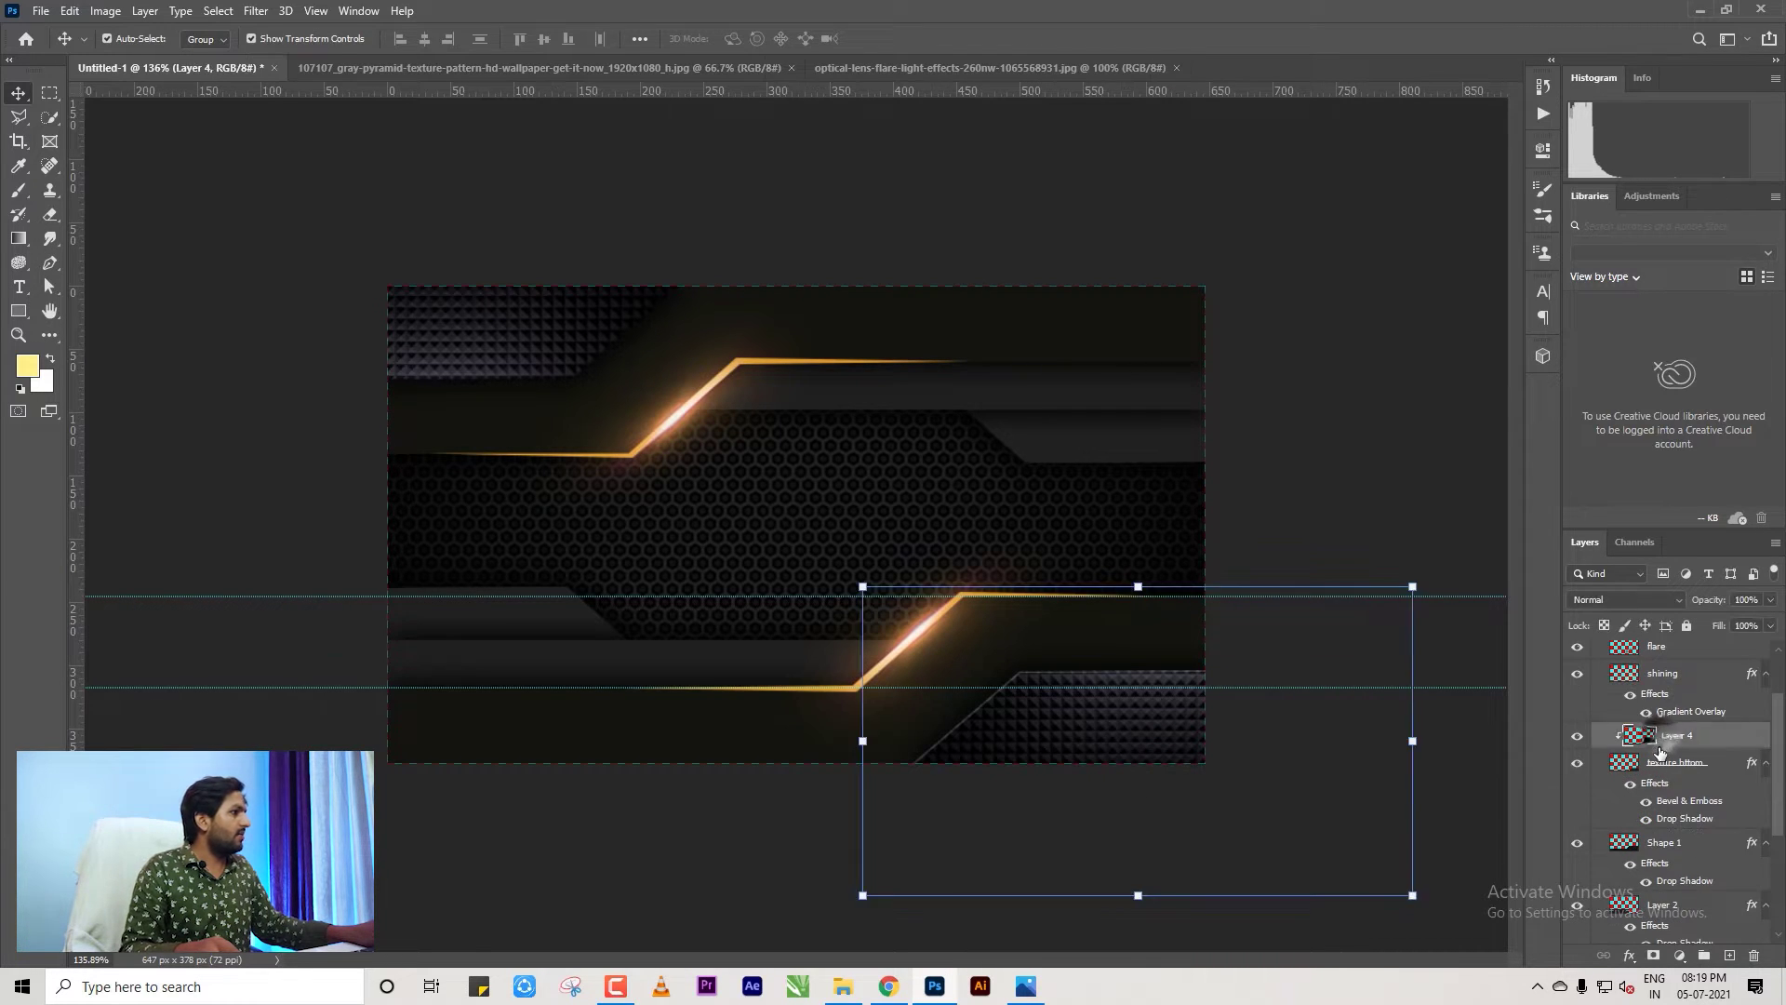
drag(1413, 895, 1184, 760)
key(Return)
click(1246, 768)
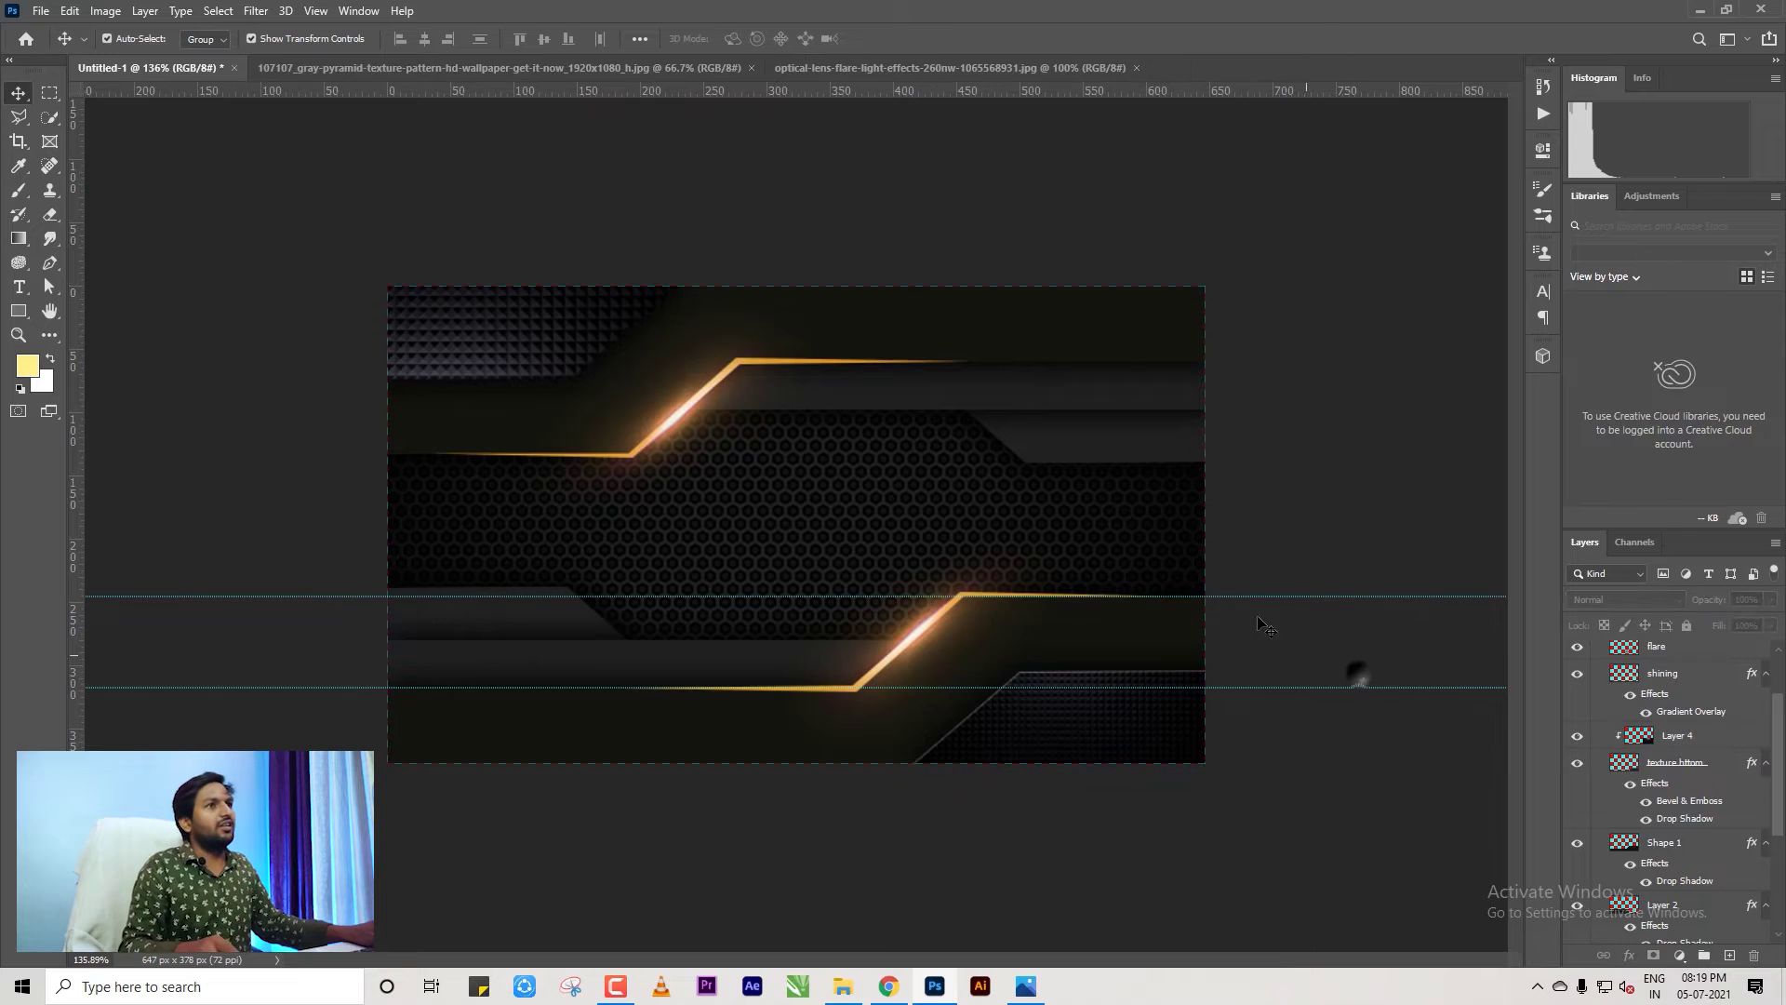
Shrink Layer 4 in the bottom design copy group to fit the card's top-left corner.
scroll(1655, 744, up, 2)
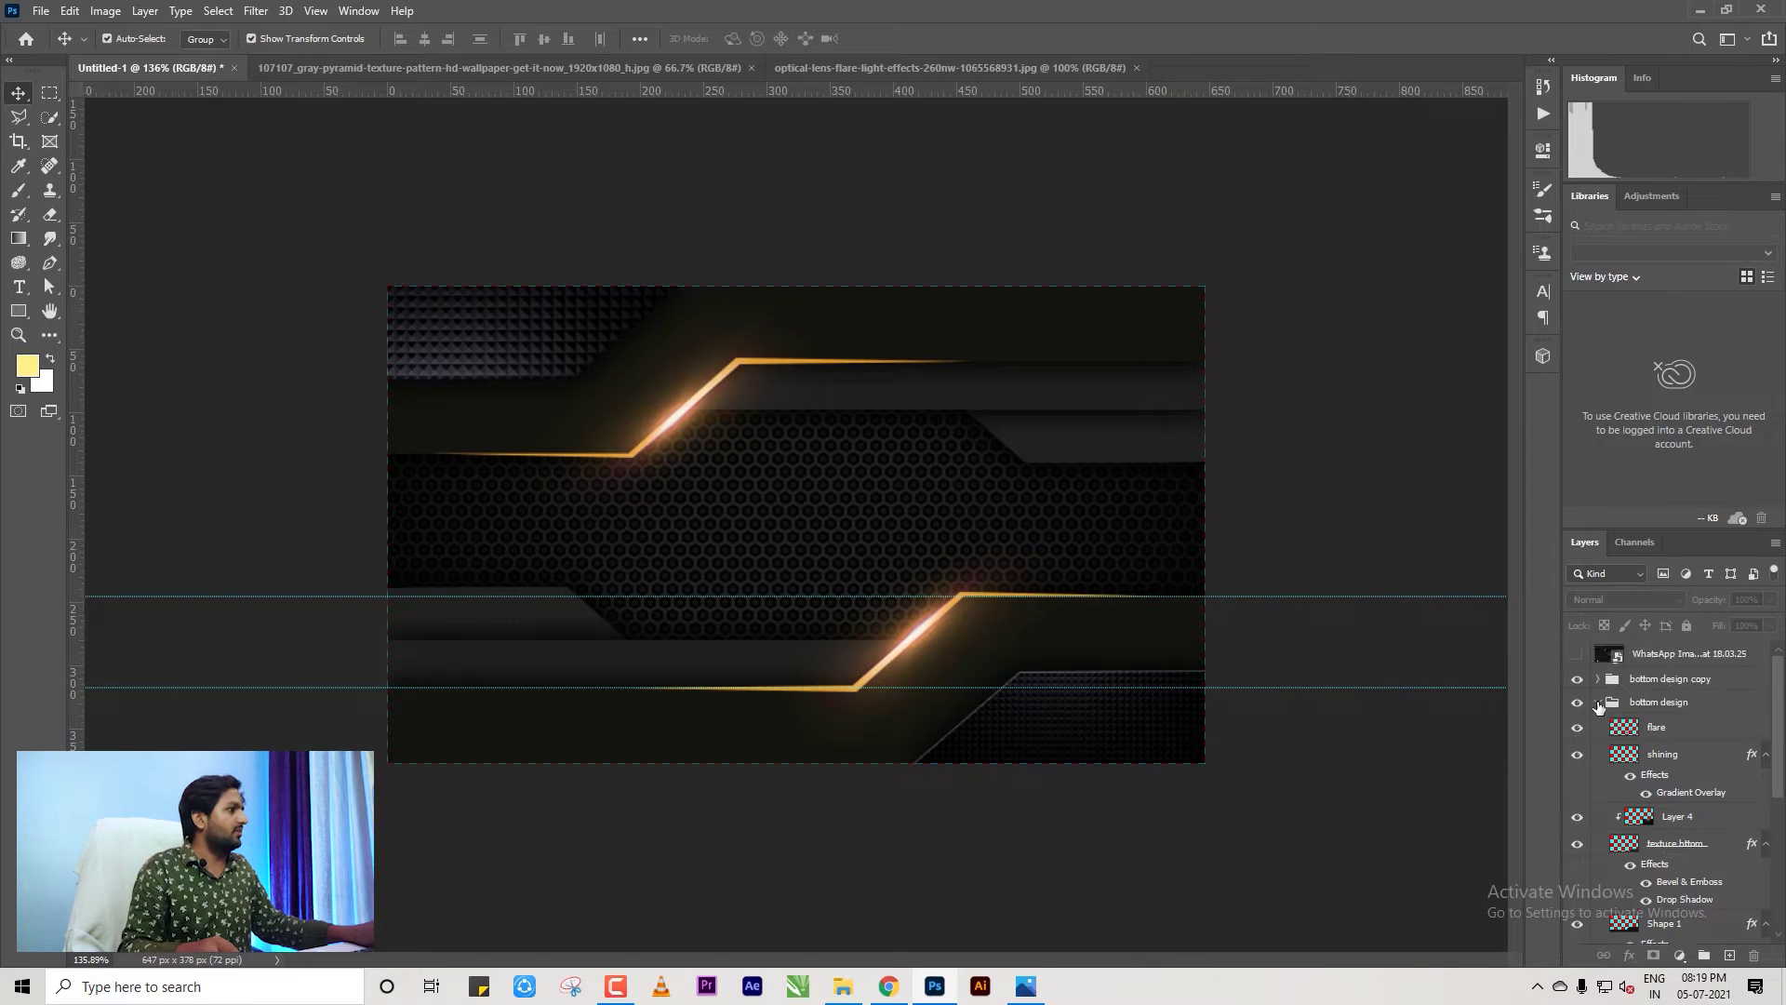
click(1597, 702)
click(1597, 678)
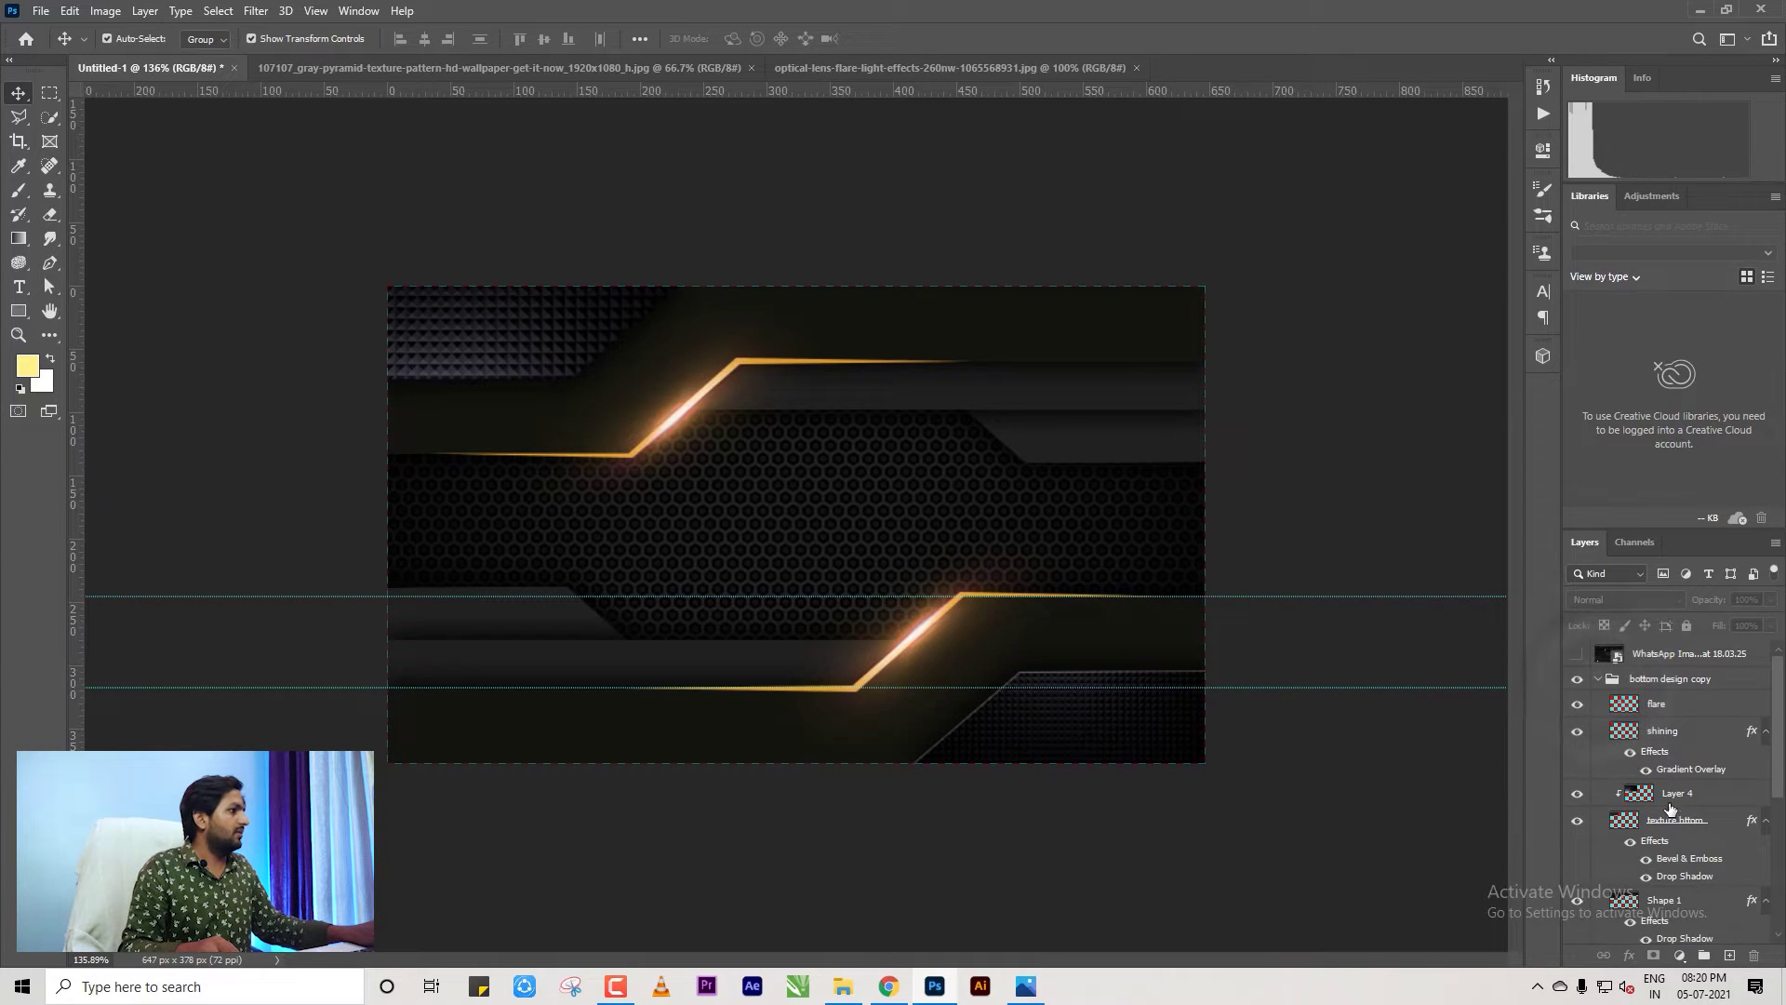
click(1672, 794)
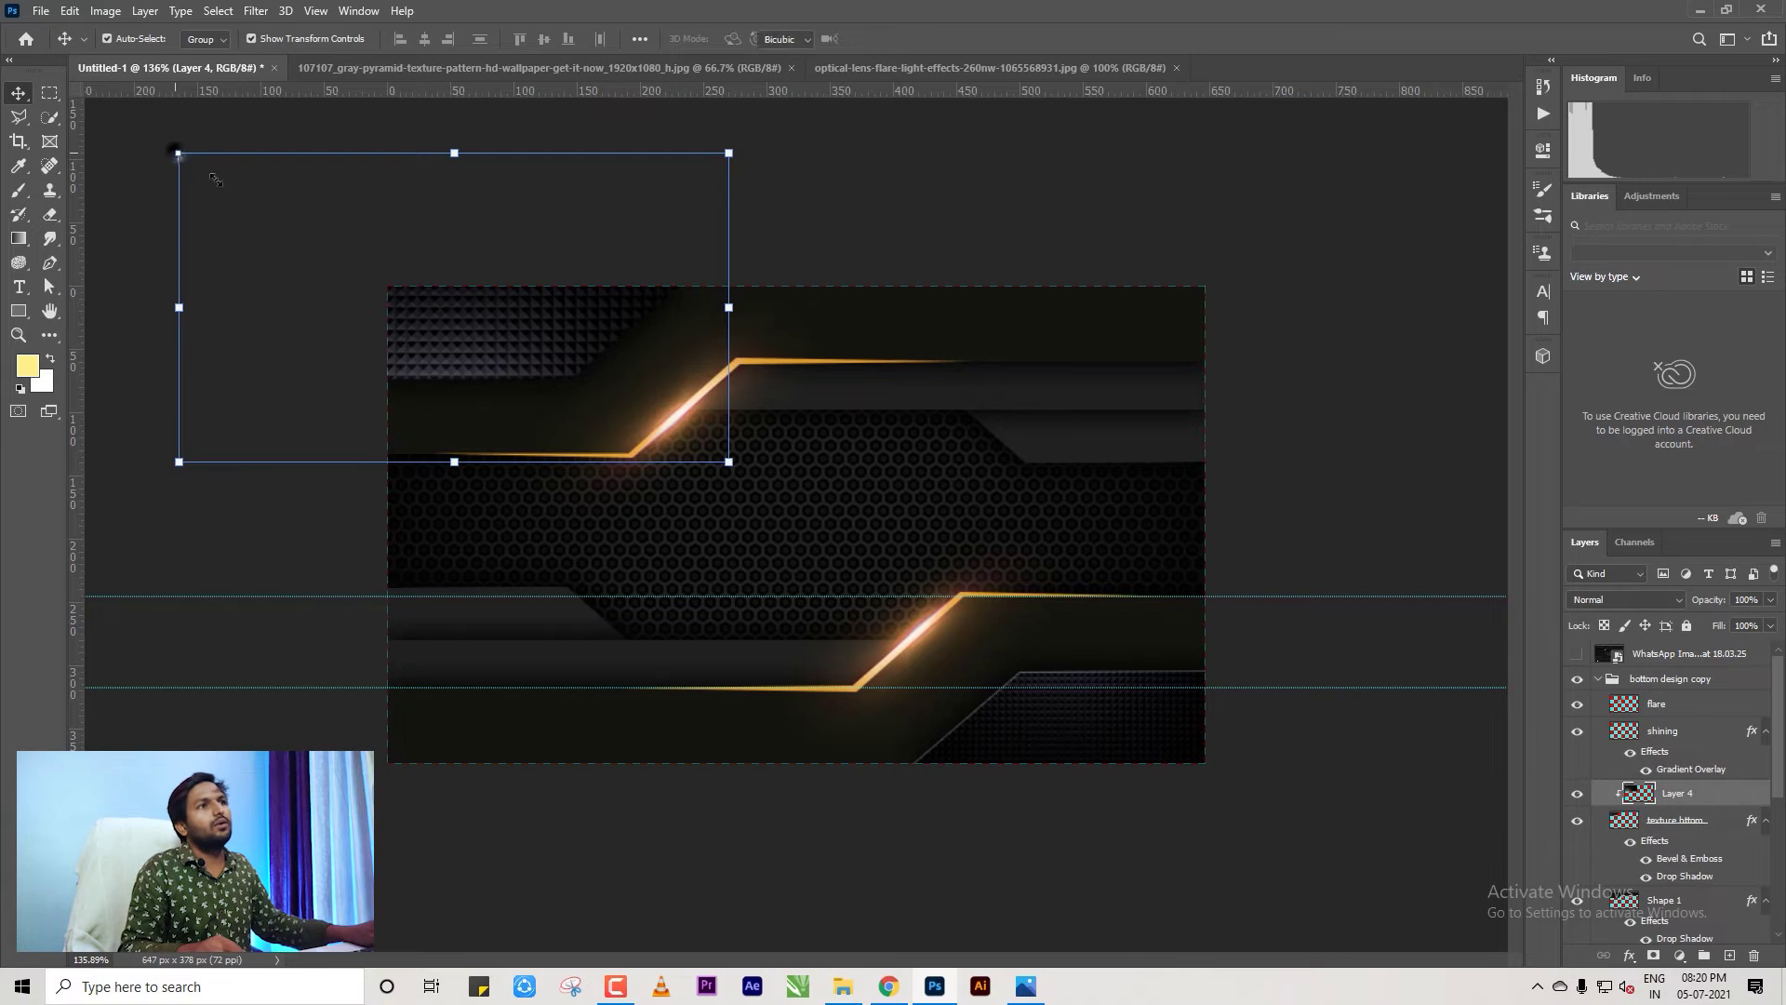
drag(178, 152, 380, 259)
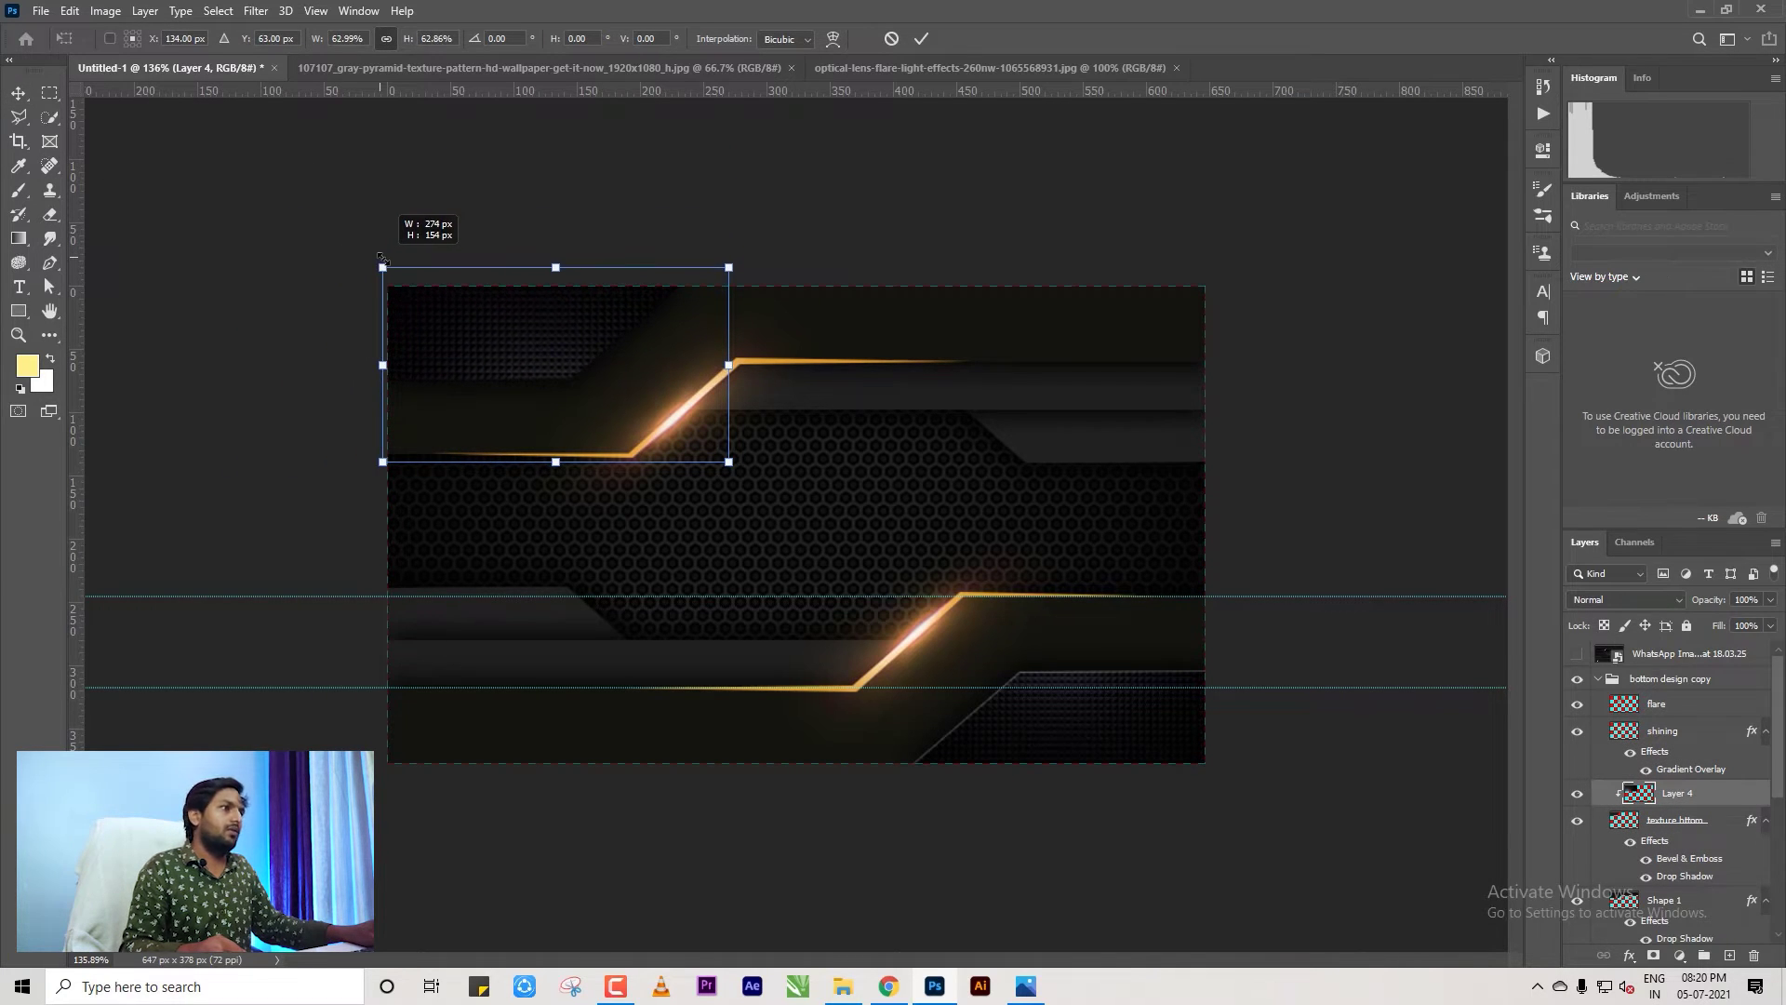
drag(522, 321, 519, 344)
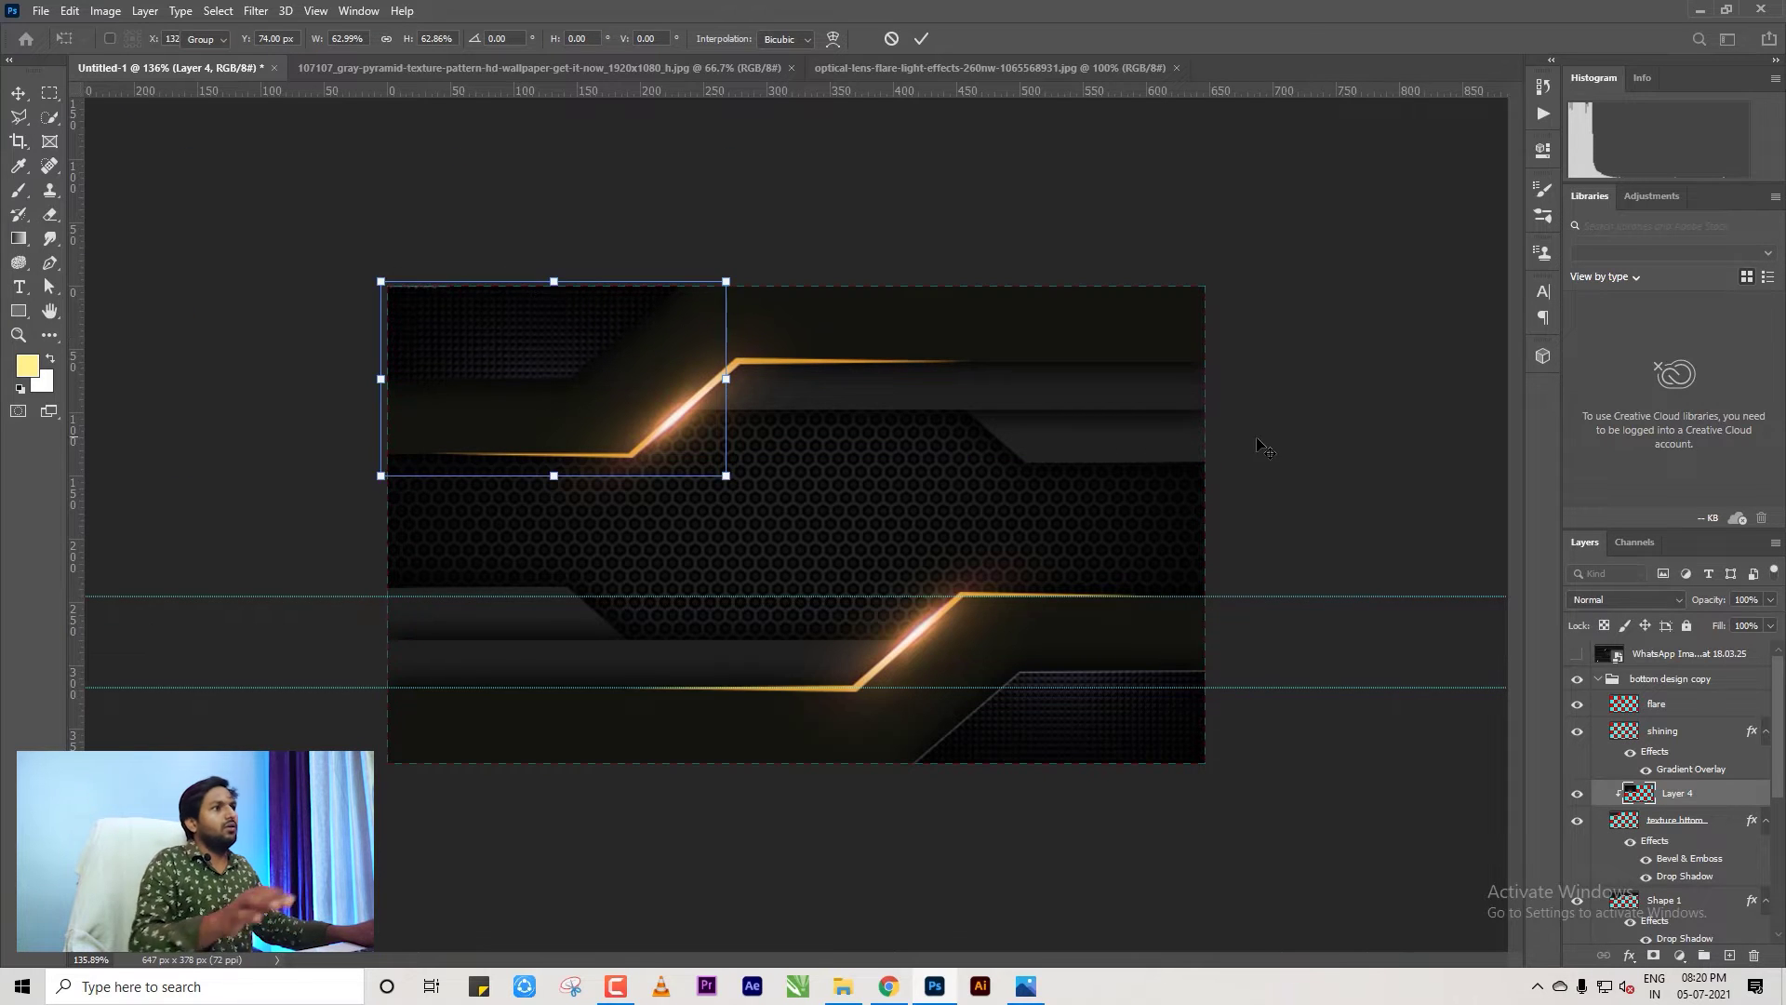
key(Return)
Drag the horizontal guide off the card to remove it.
scroll(1302, 446, down, 2)
scroll(1154, 651, up, 4)
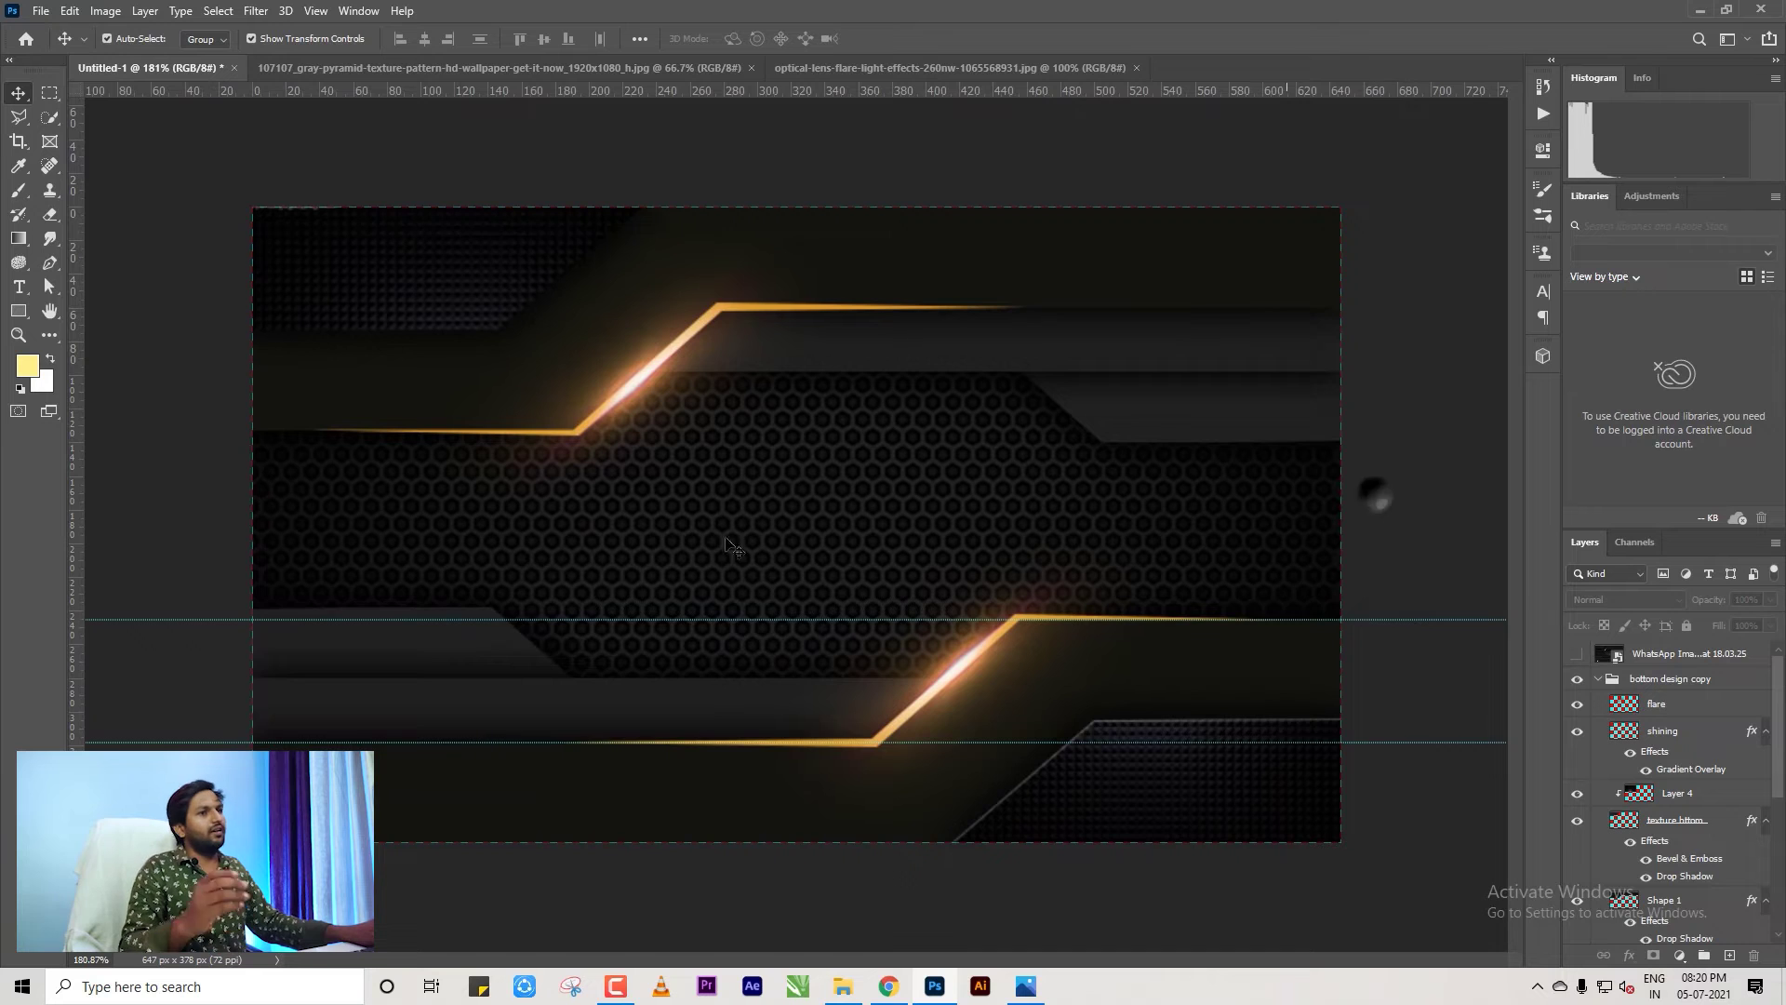
scroll(731, 547, down, 1)
scroll(1105, 777, up, 2)
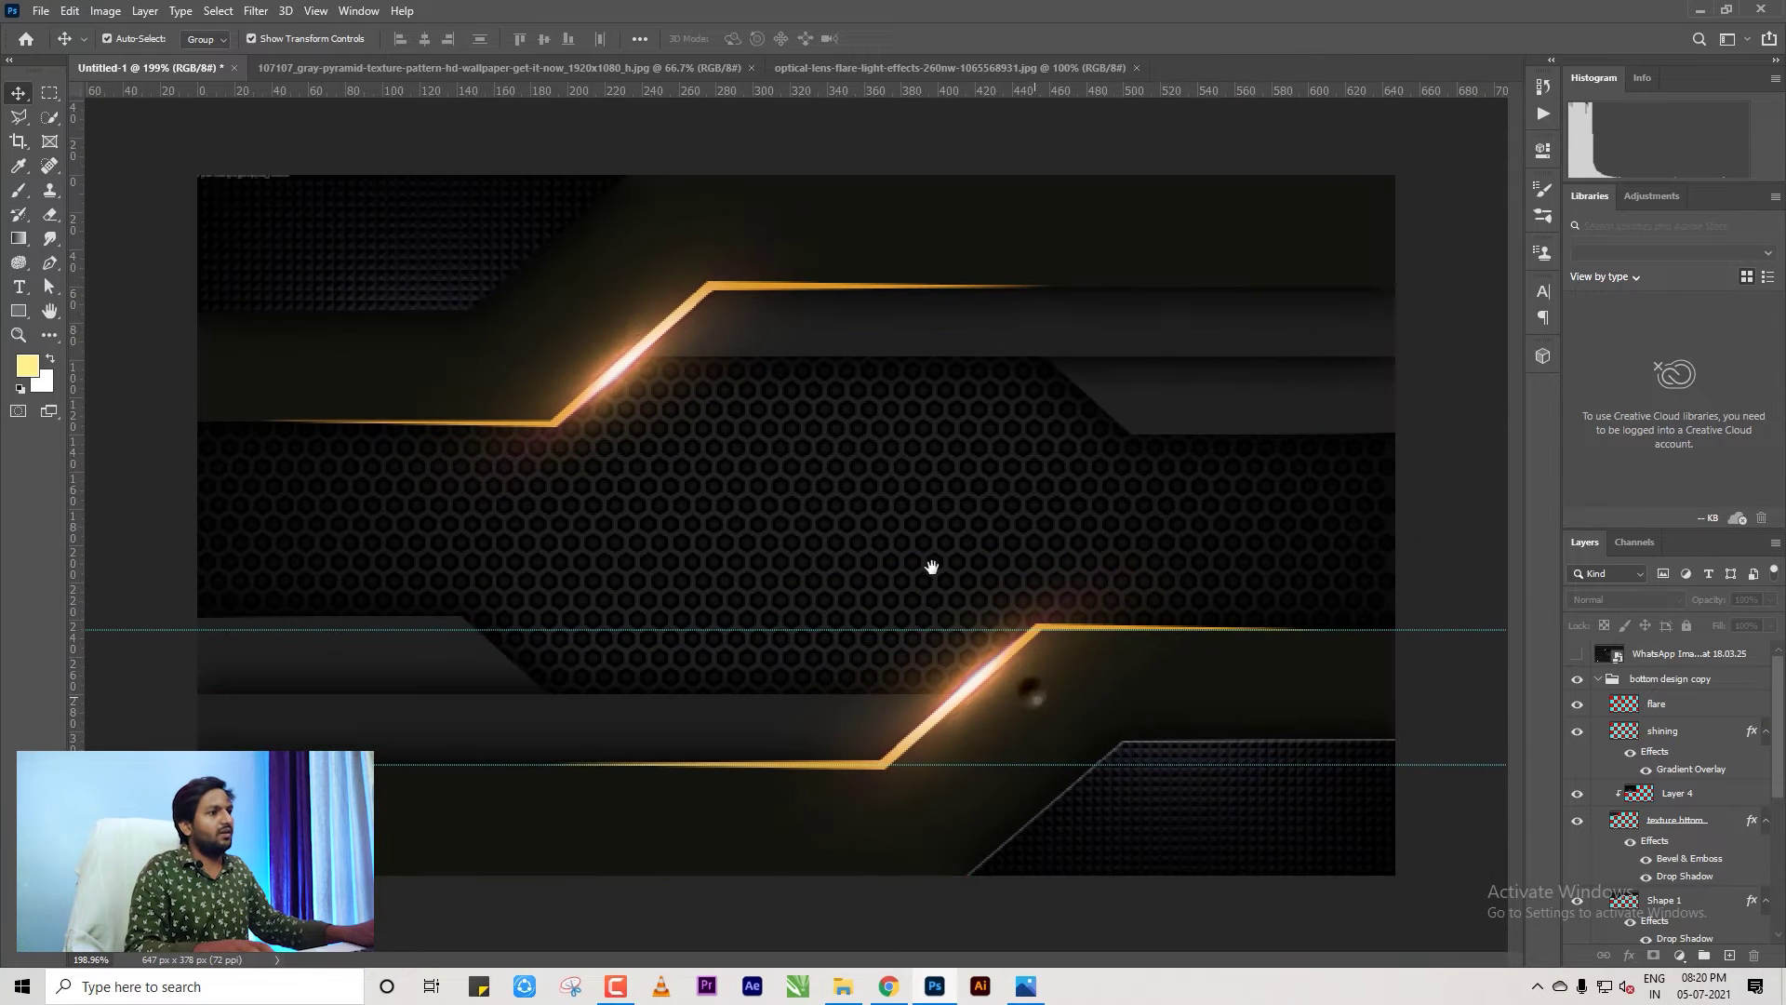
scroll(1330, 523, down, 1)
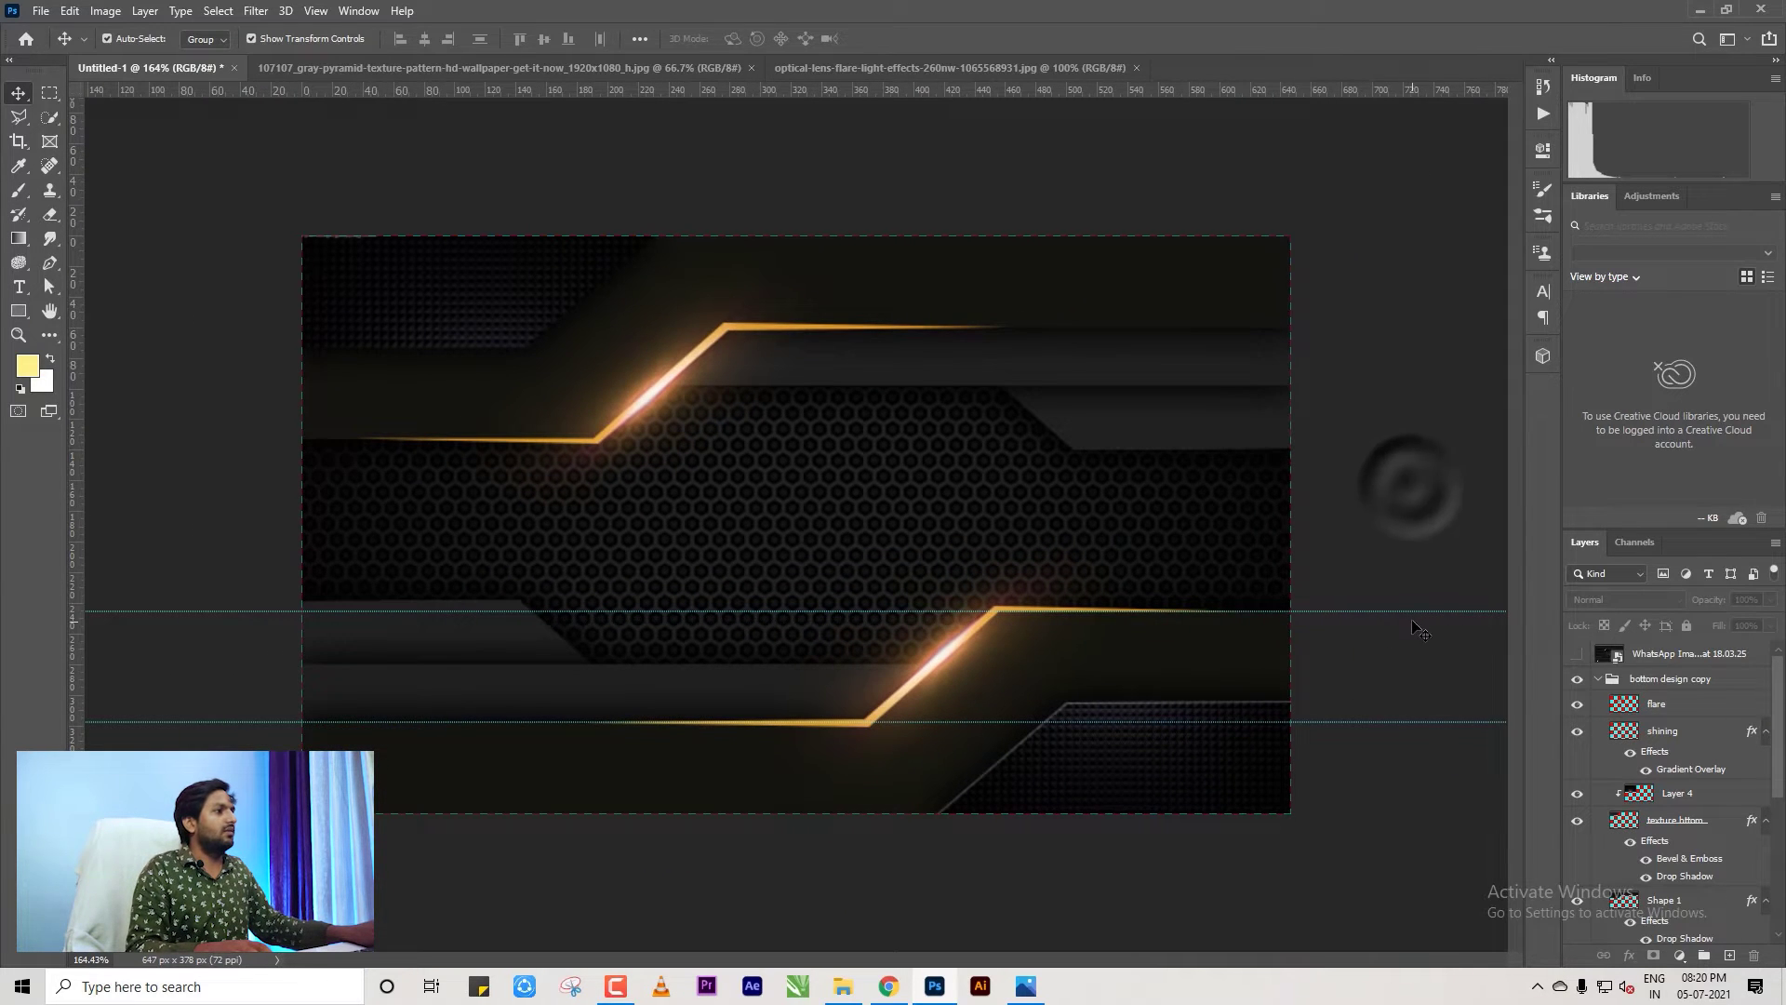
drag(1409, 611, 1332, 1000)
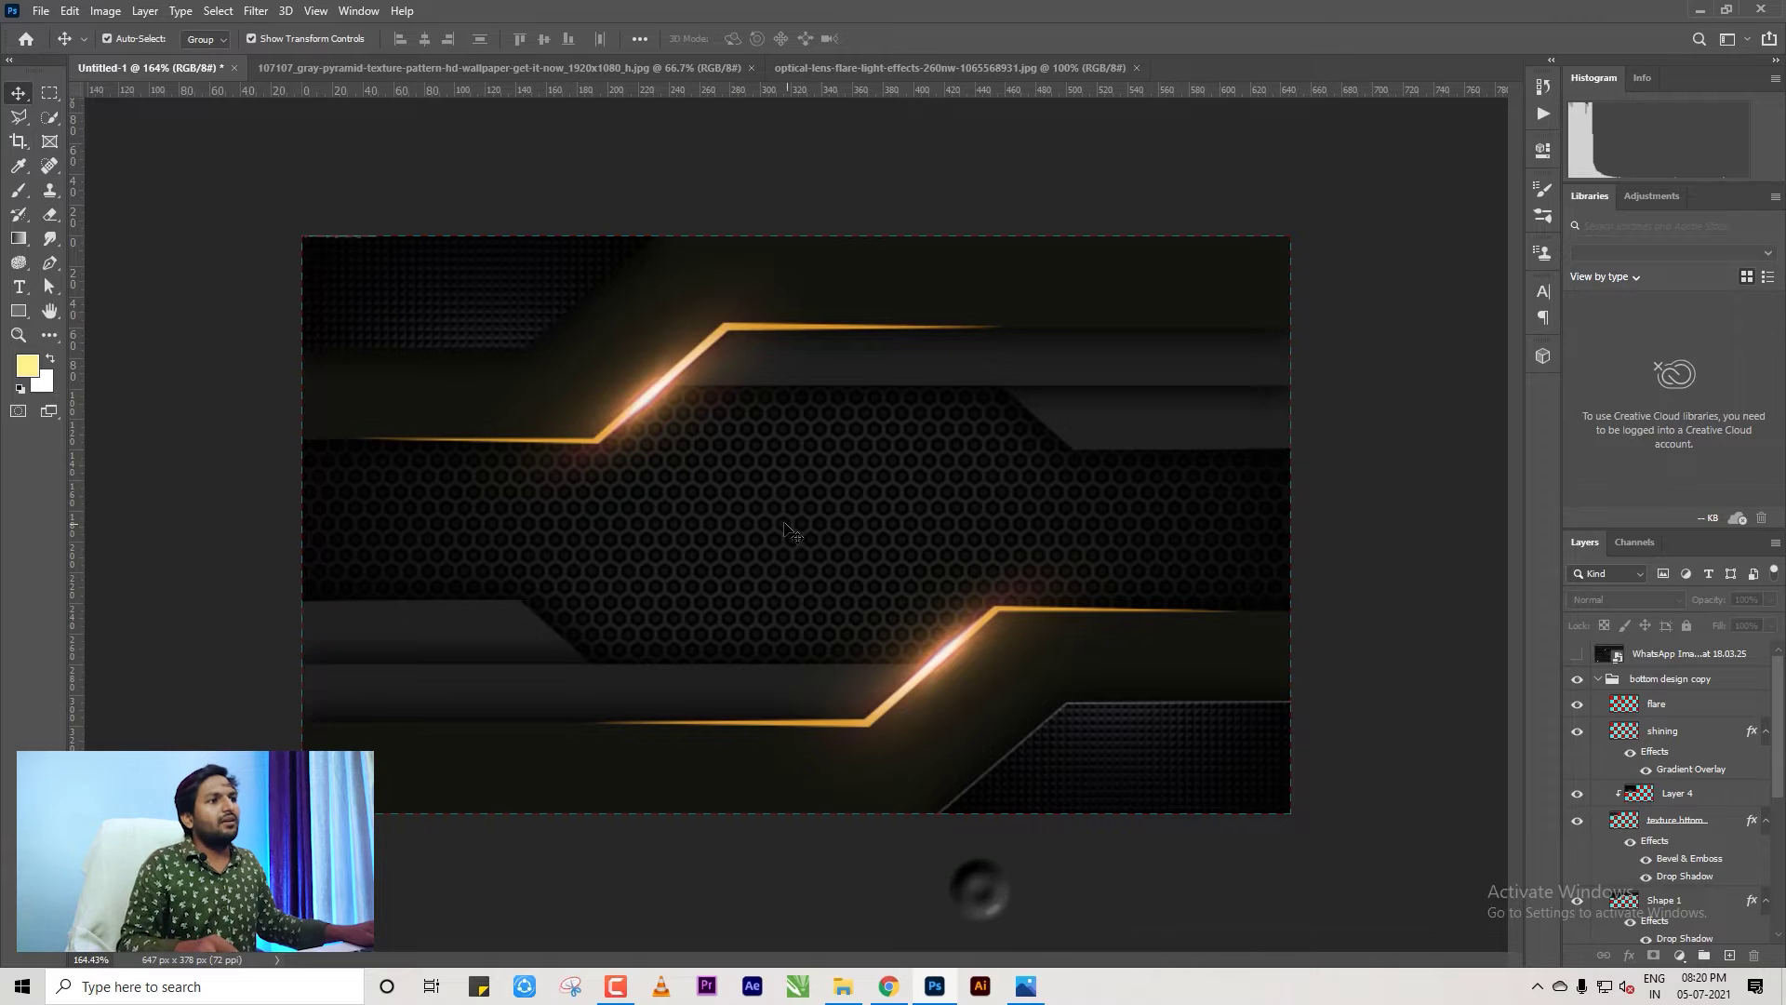
scroll(786, 531, down, 2)
Scale the carbon-hex pattern to 31.10% over the card's left half and duplicate the layer.
click(838, 538)
scroll(837, 537, down, 2)
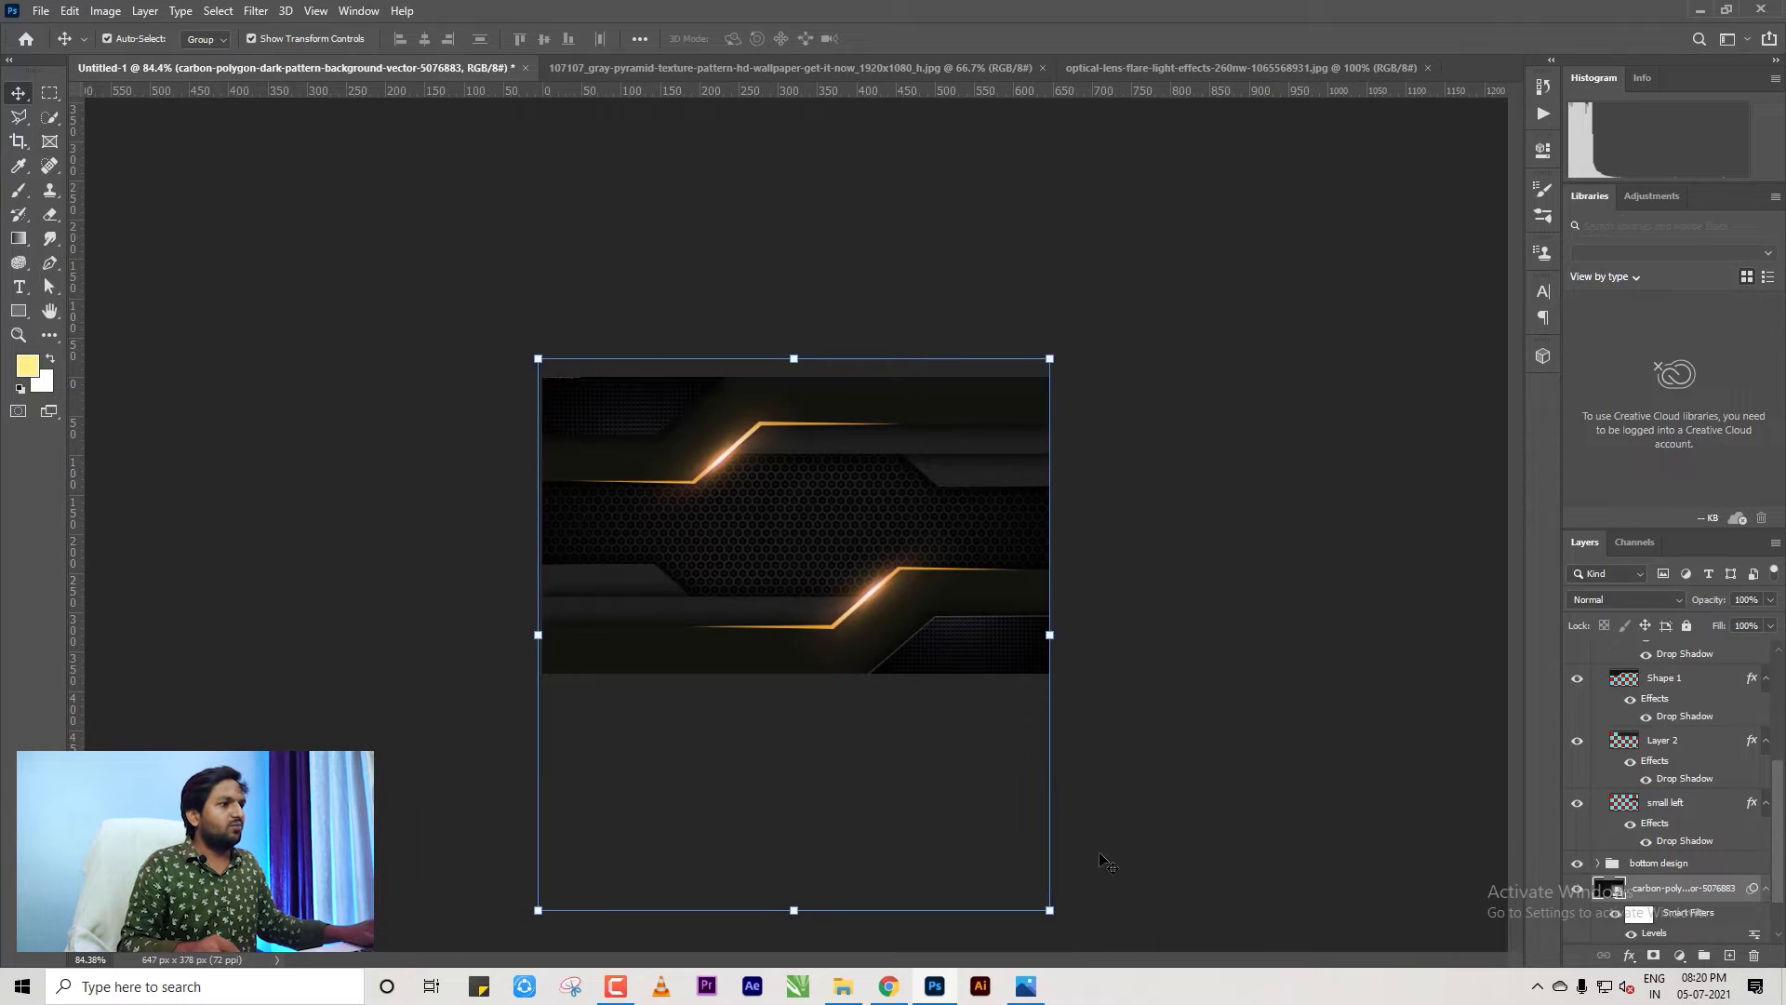
drag(1049, 911, 814, 591)
scroll(797, 527, up, 5)
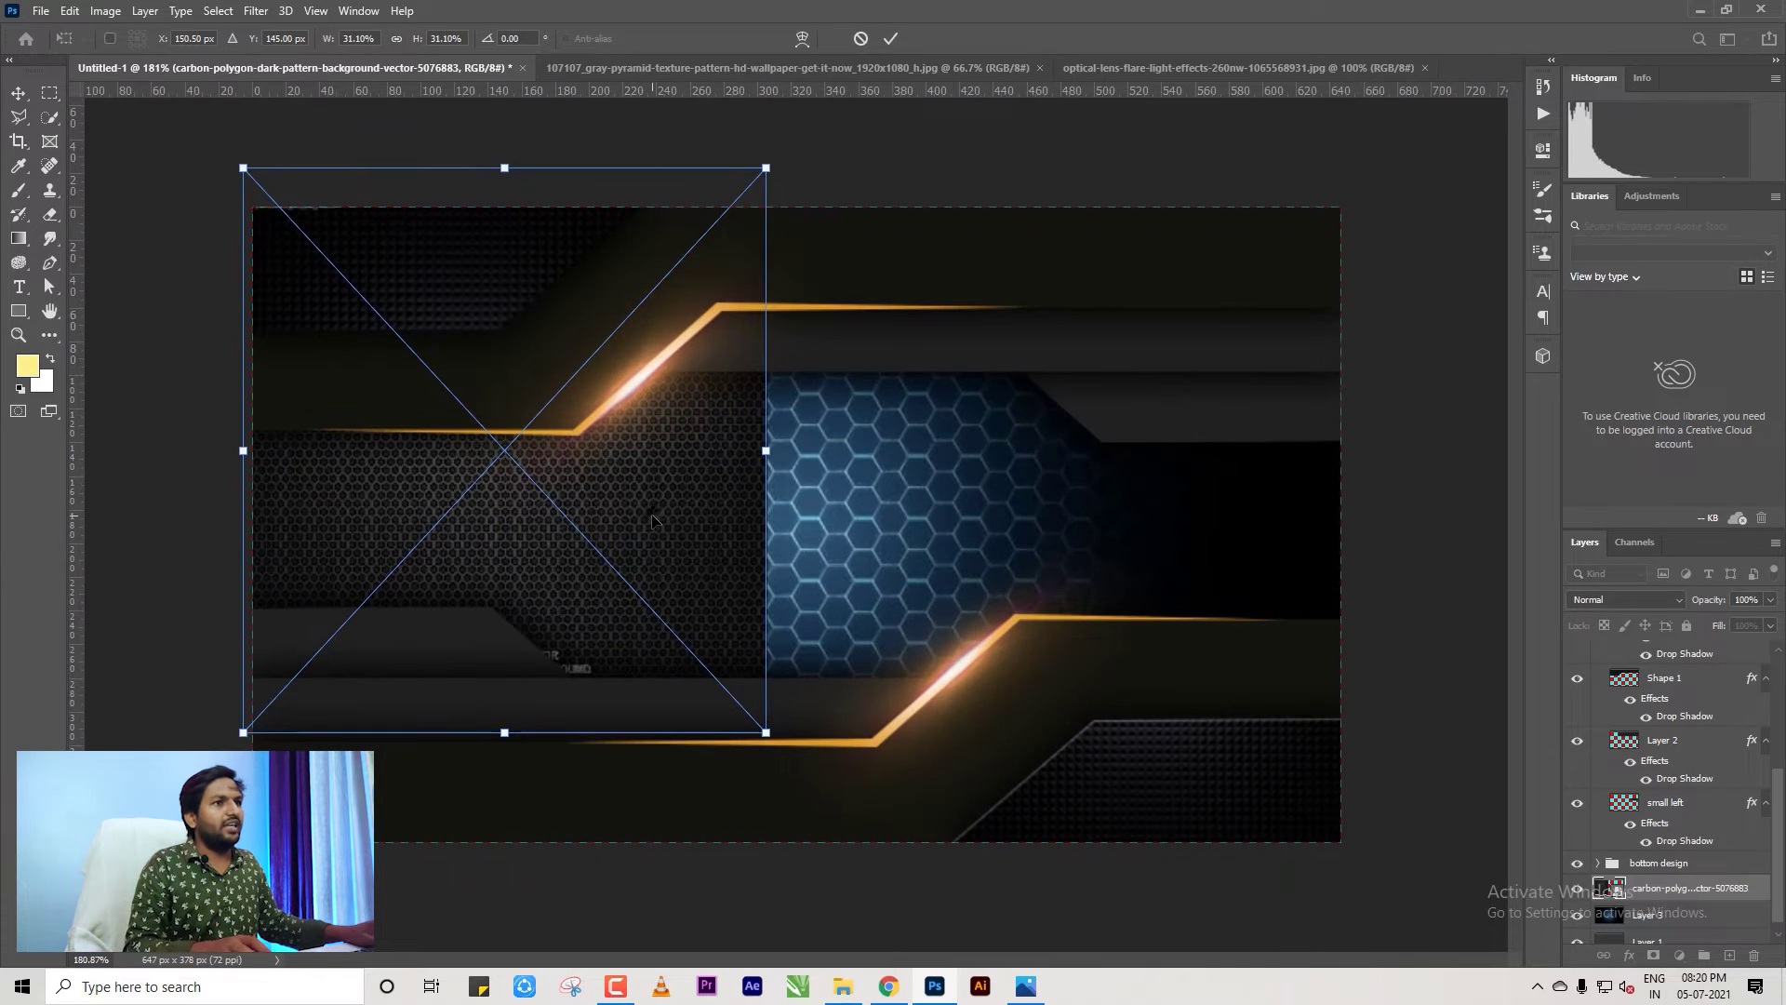
drag(677, 552, 687, 631)
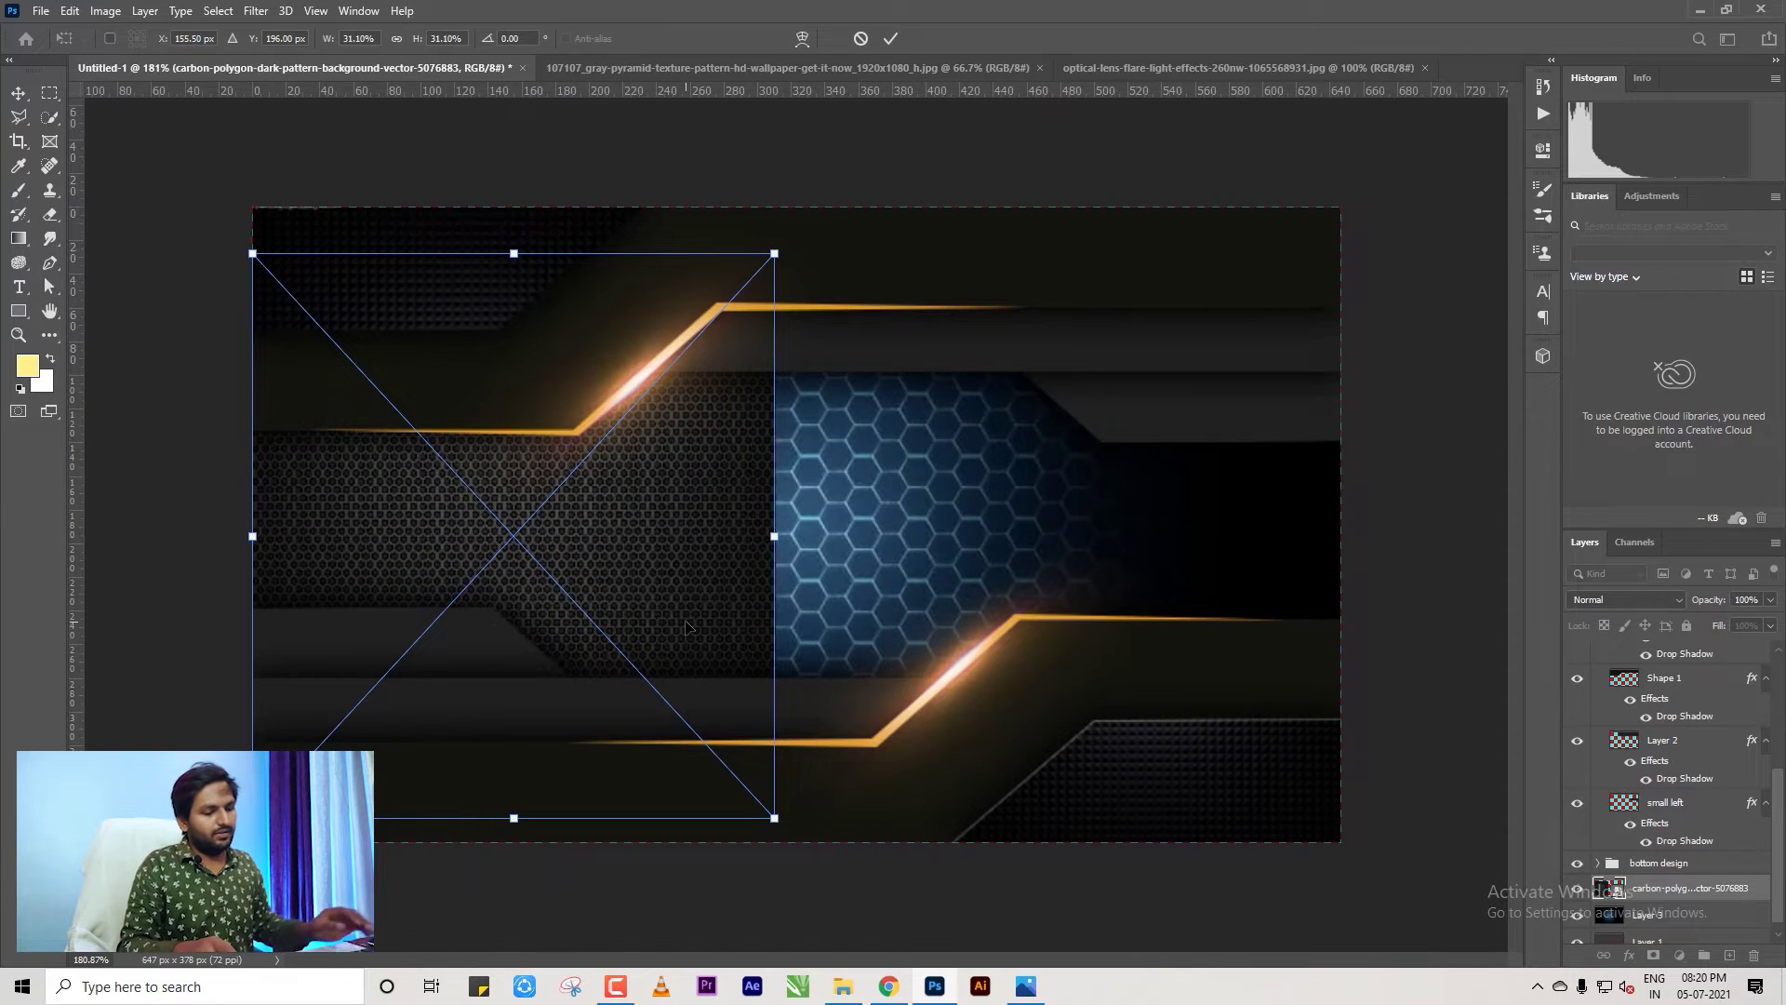
key(Return)
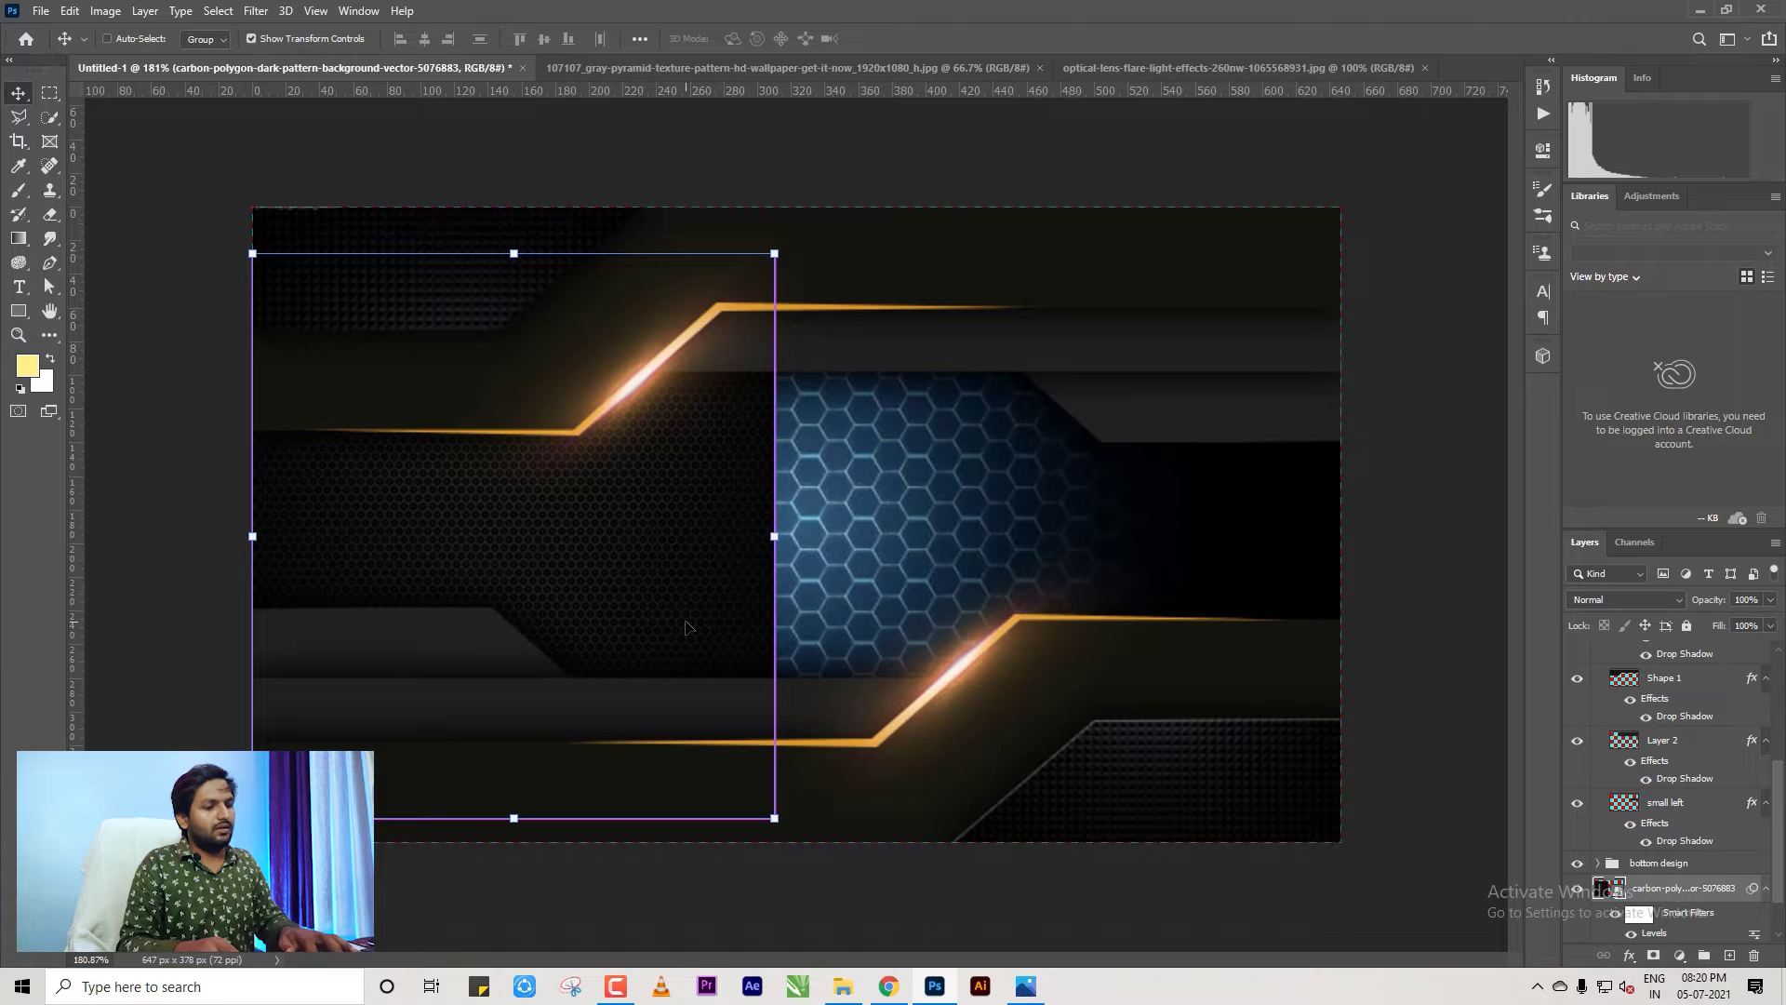
key(ctrl+j)
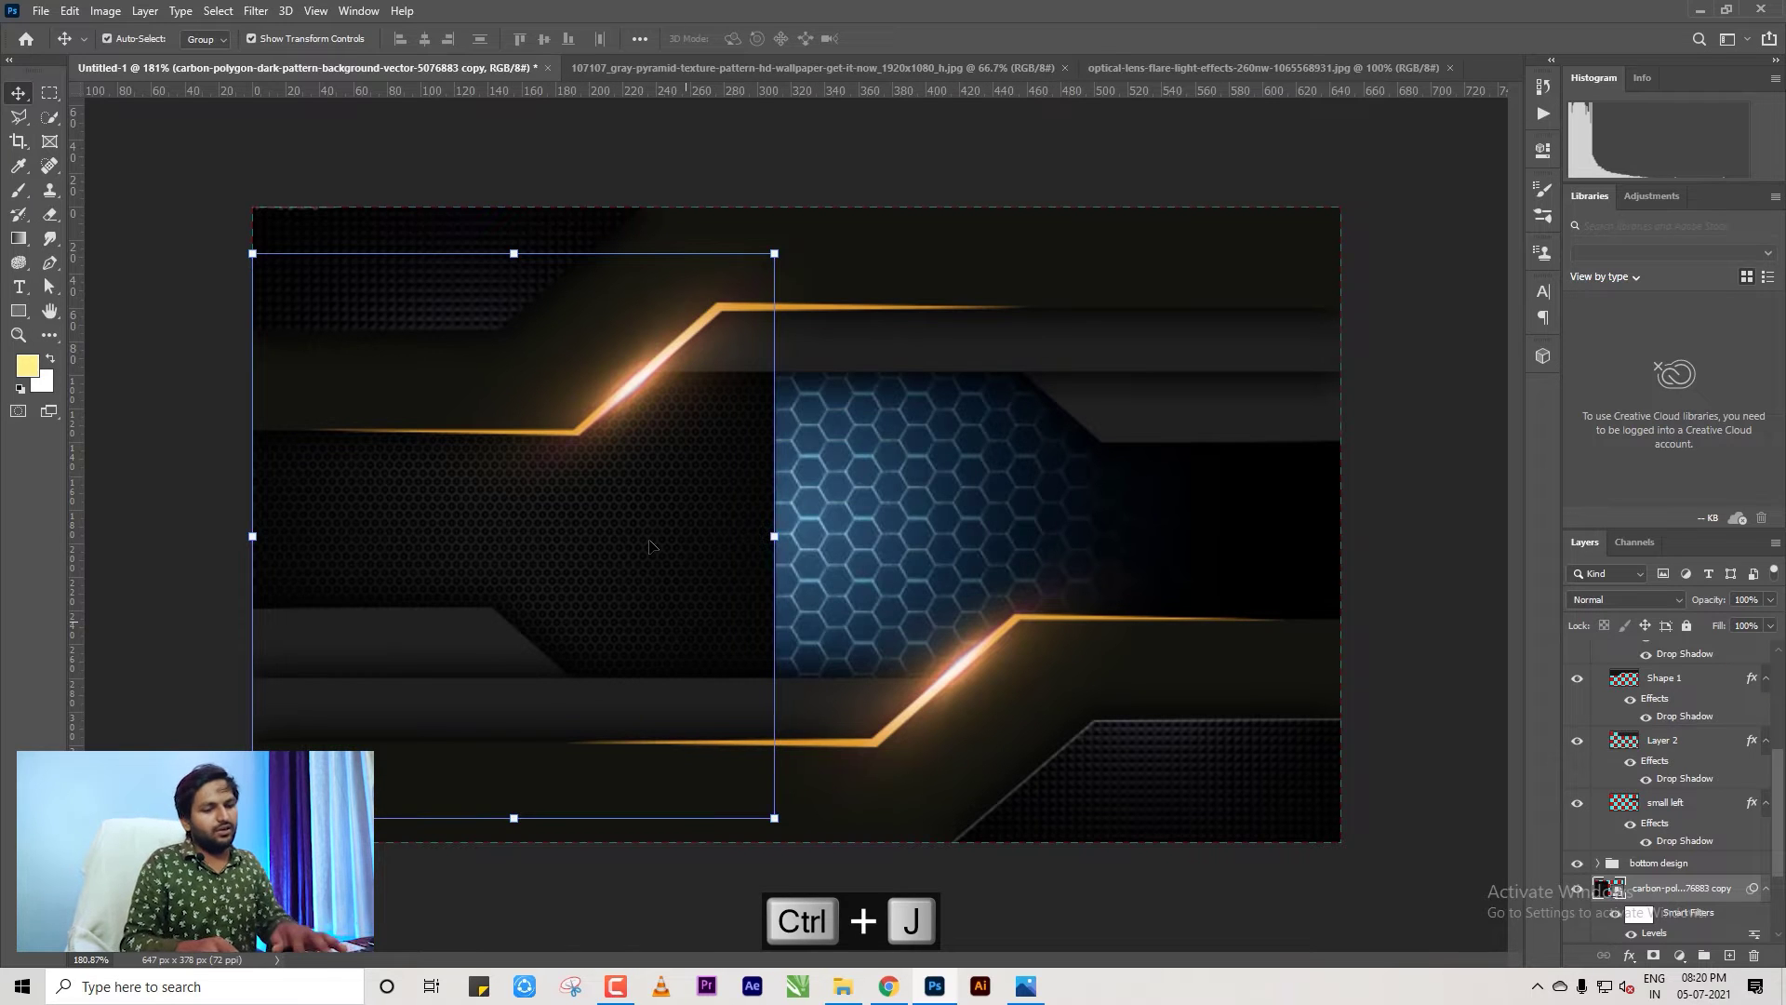
key(ctrl+t)
Move the pattern copy over the card's right half and flip it horizontally.
drag(535, 555, 1096, 559)
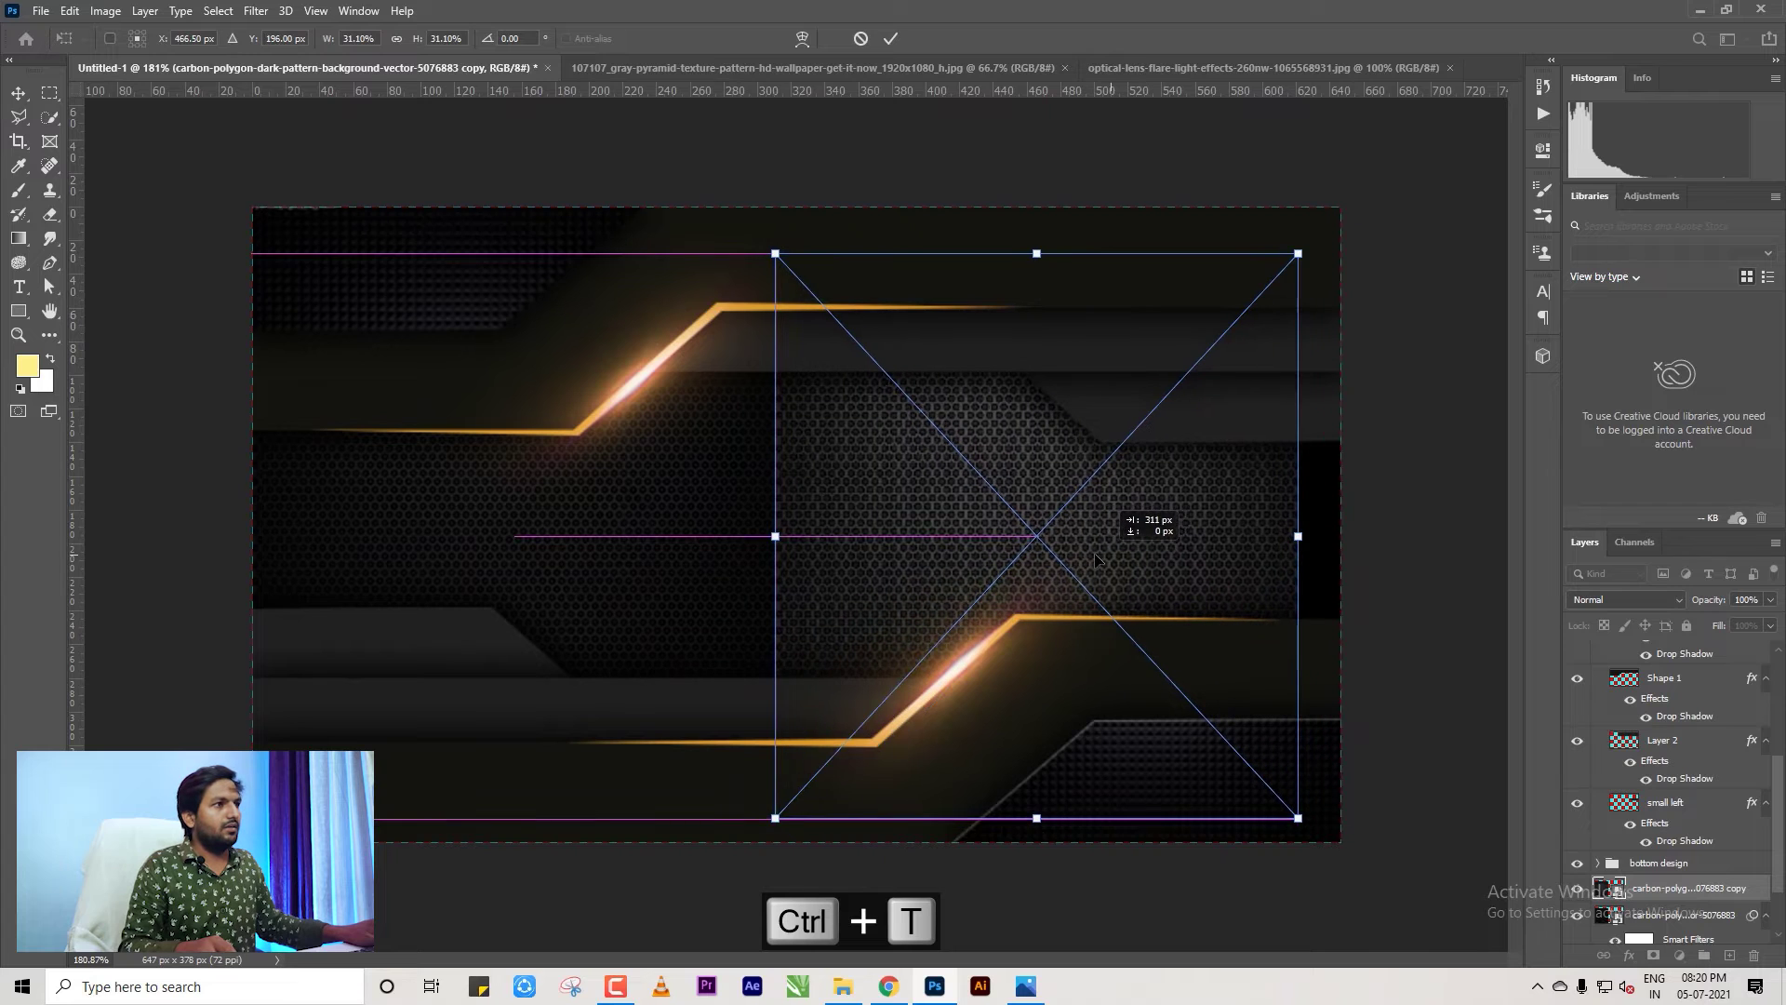
right_click(935, 546)
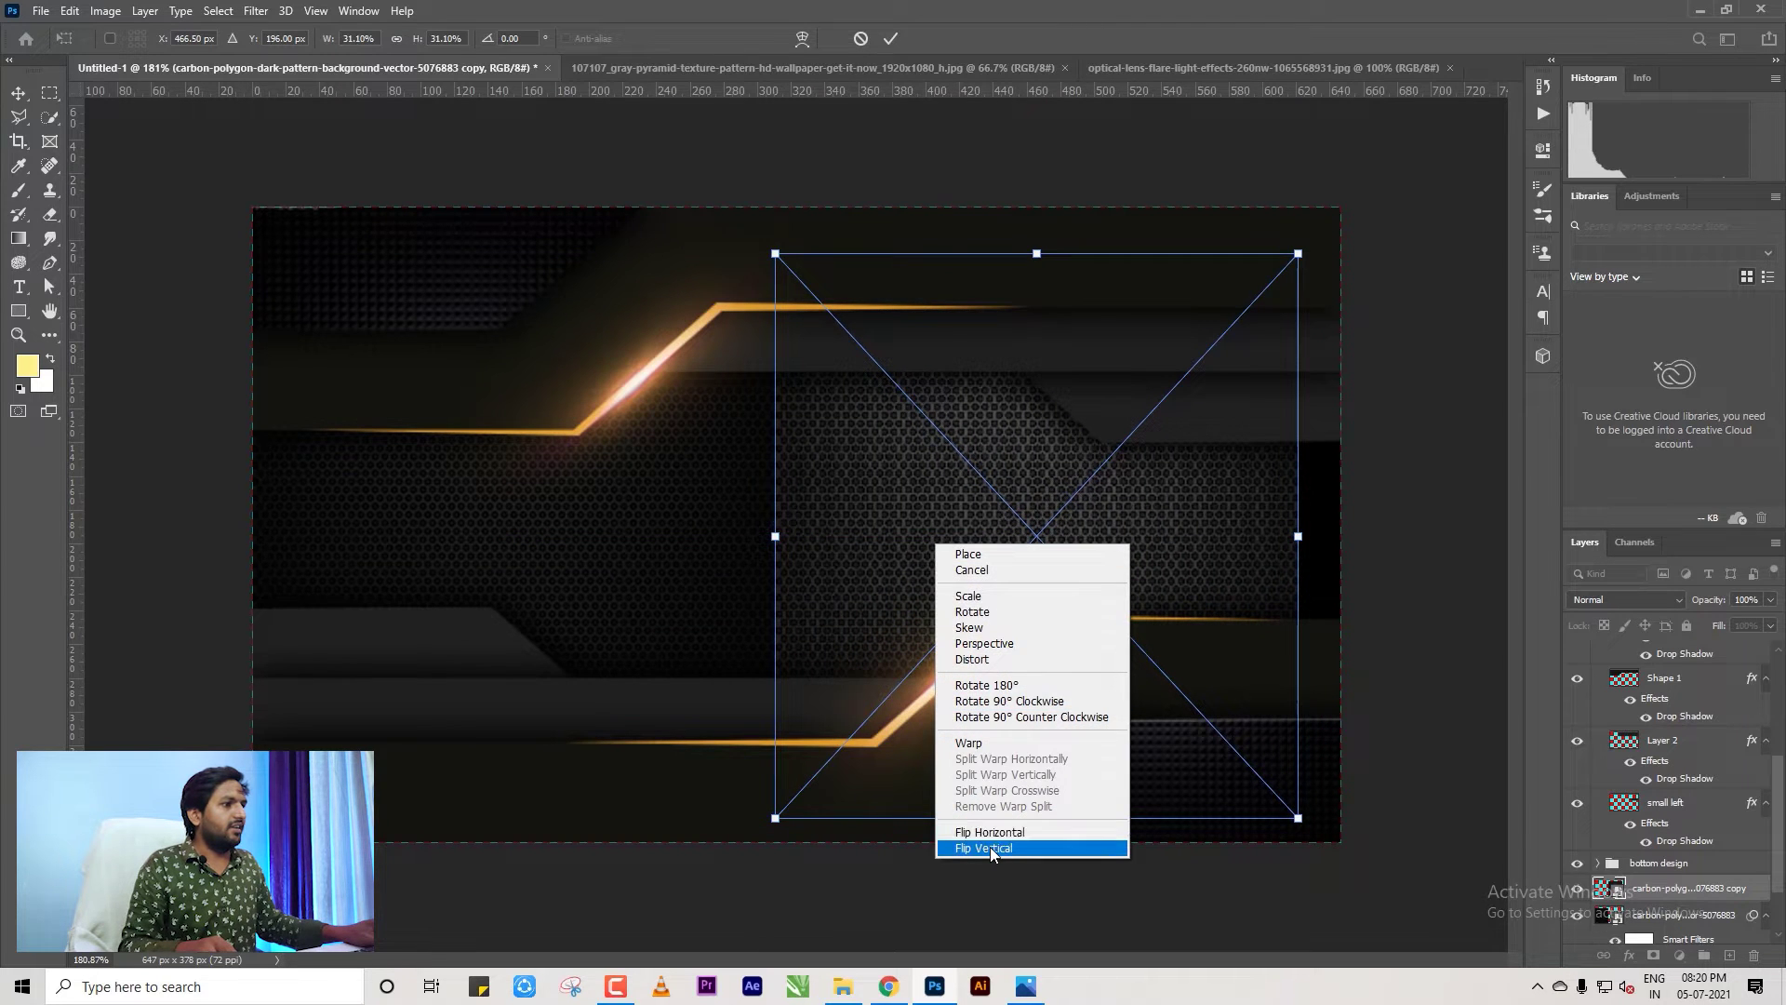
click(990, 847)
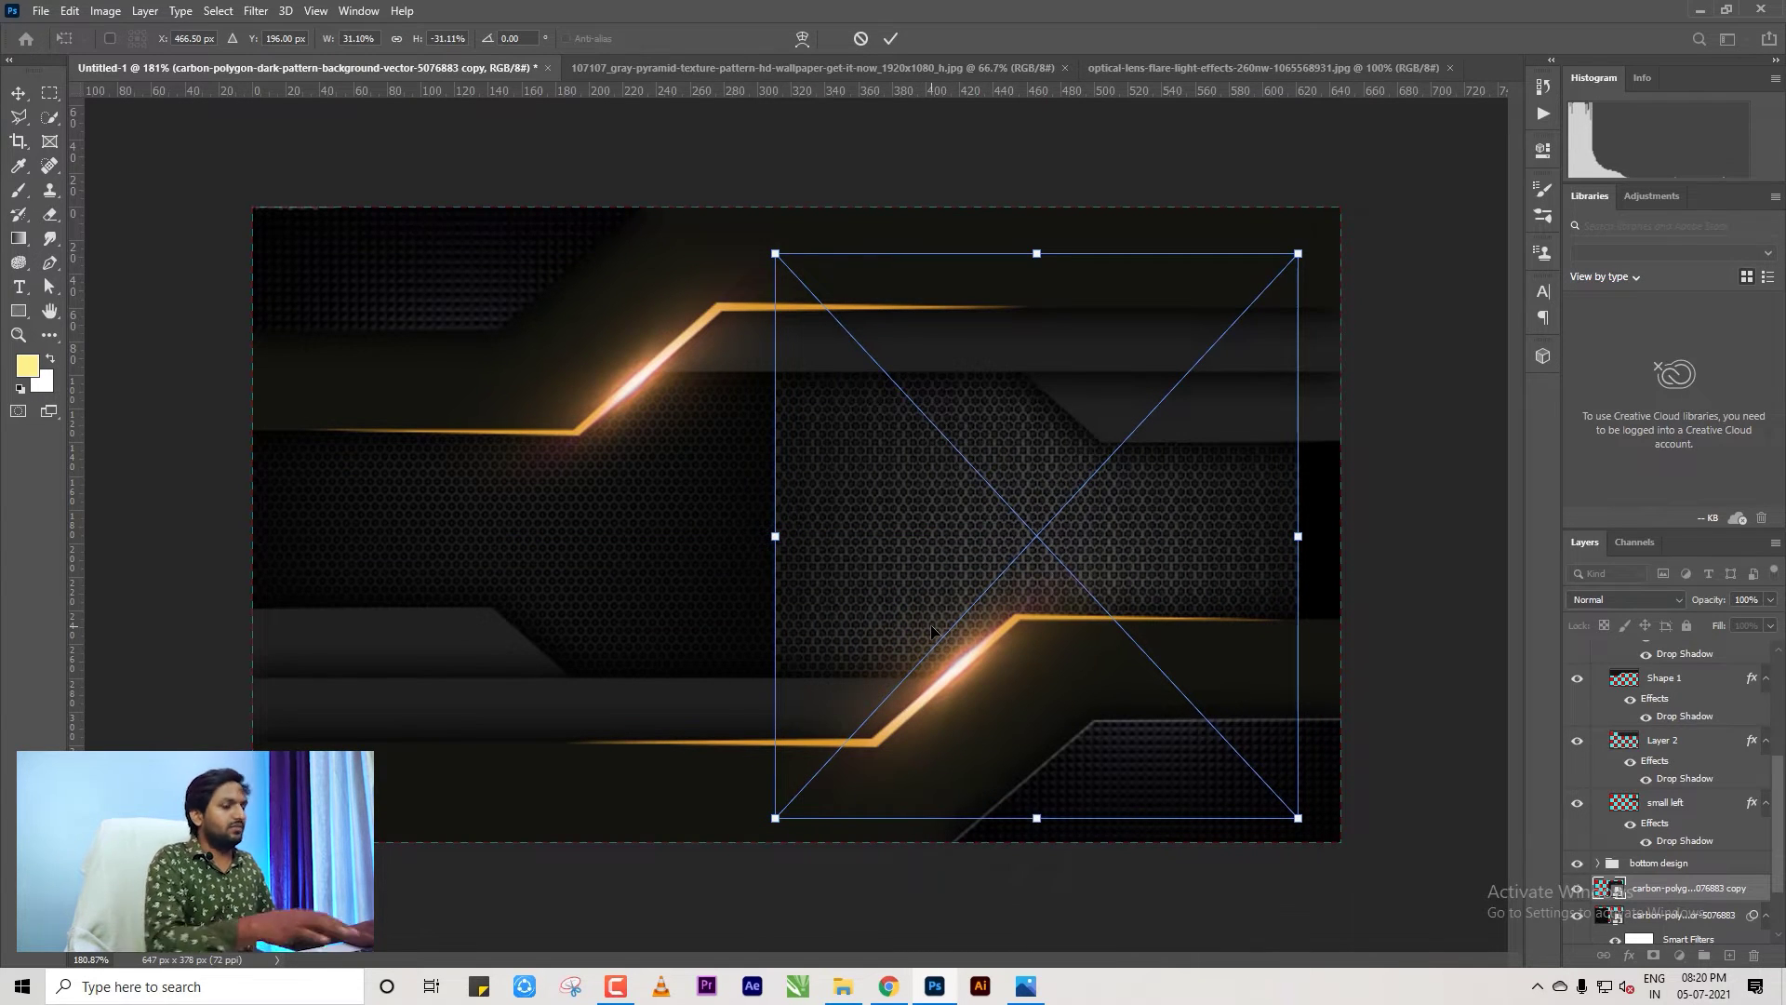
key(ctrl+z)
right_click(919, 561)
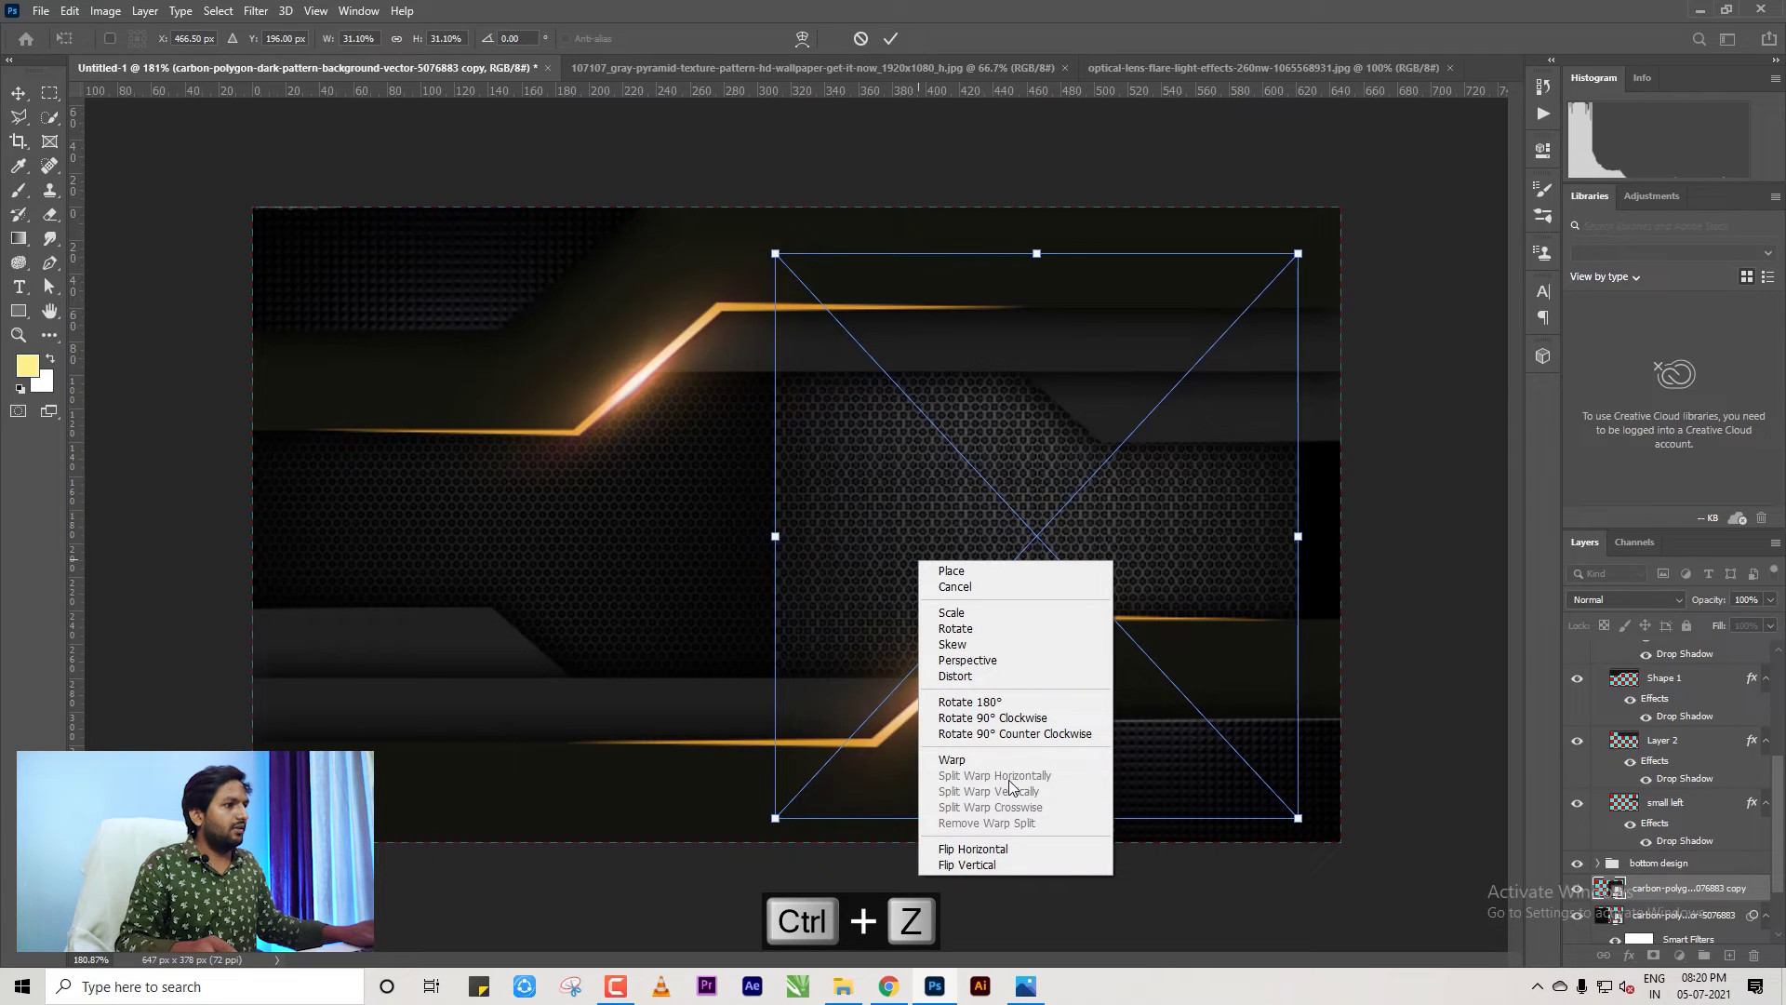
click(977, 848)
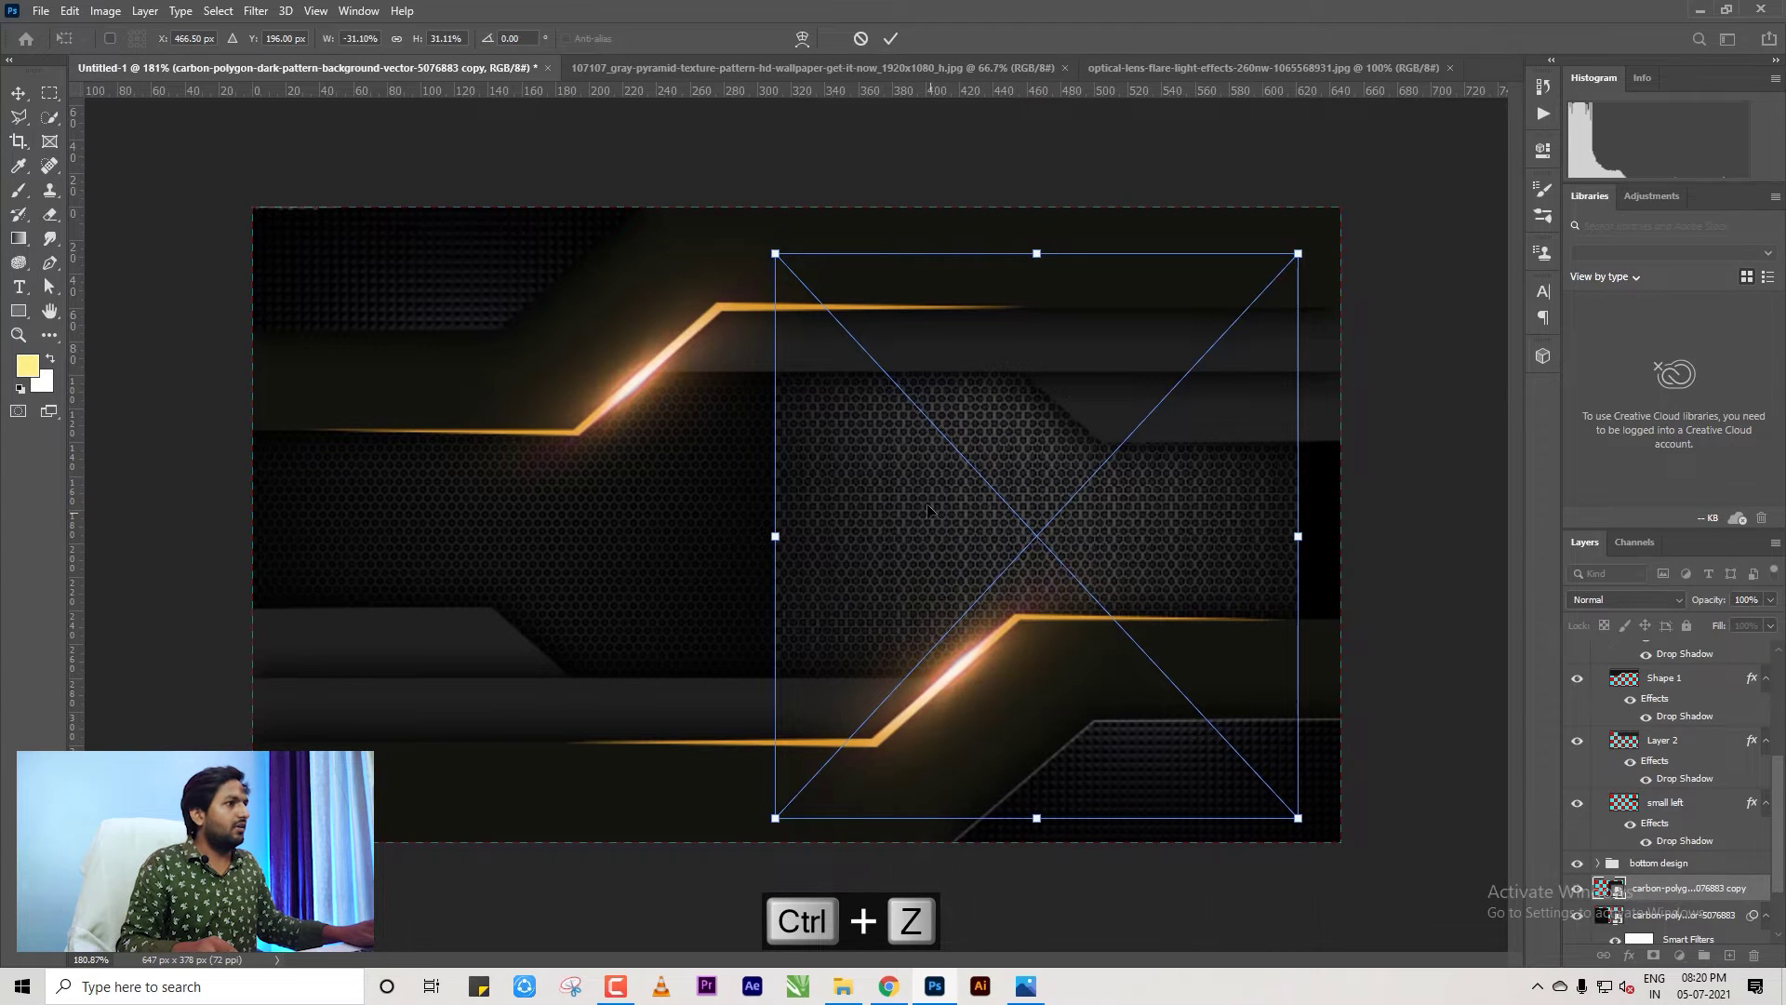
mouse_move(966, 538)
mouse_down()
mouse_move(1071, 521)
mouse_move(933, 525)
mouse_up()
Commit the mirrored copy and nudge both pattern halves to close the seam.
key(Return)
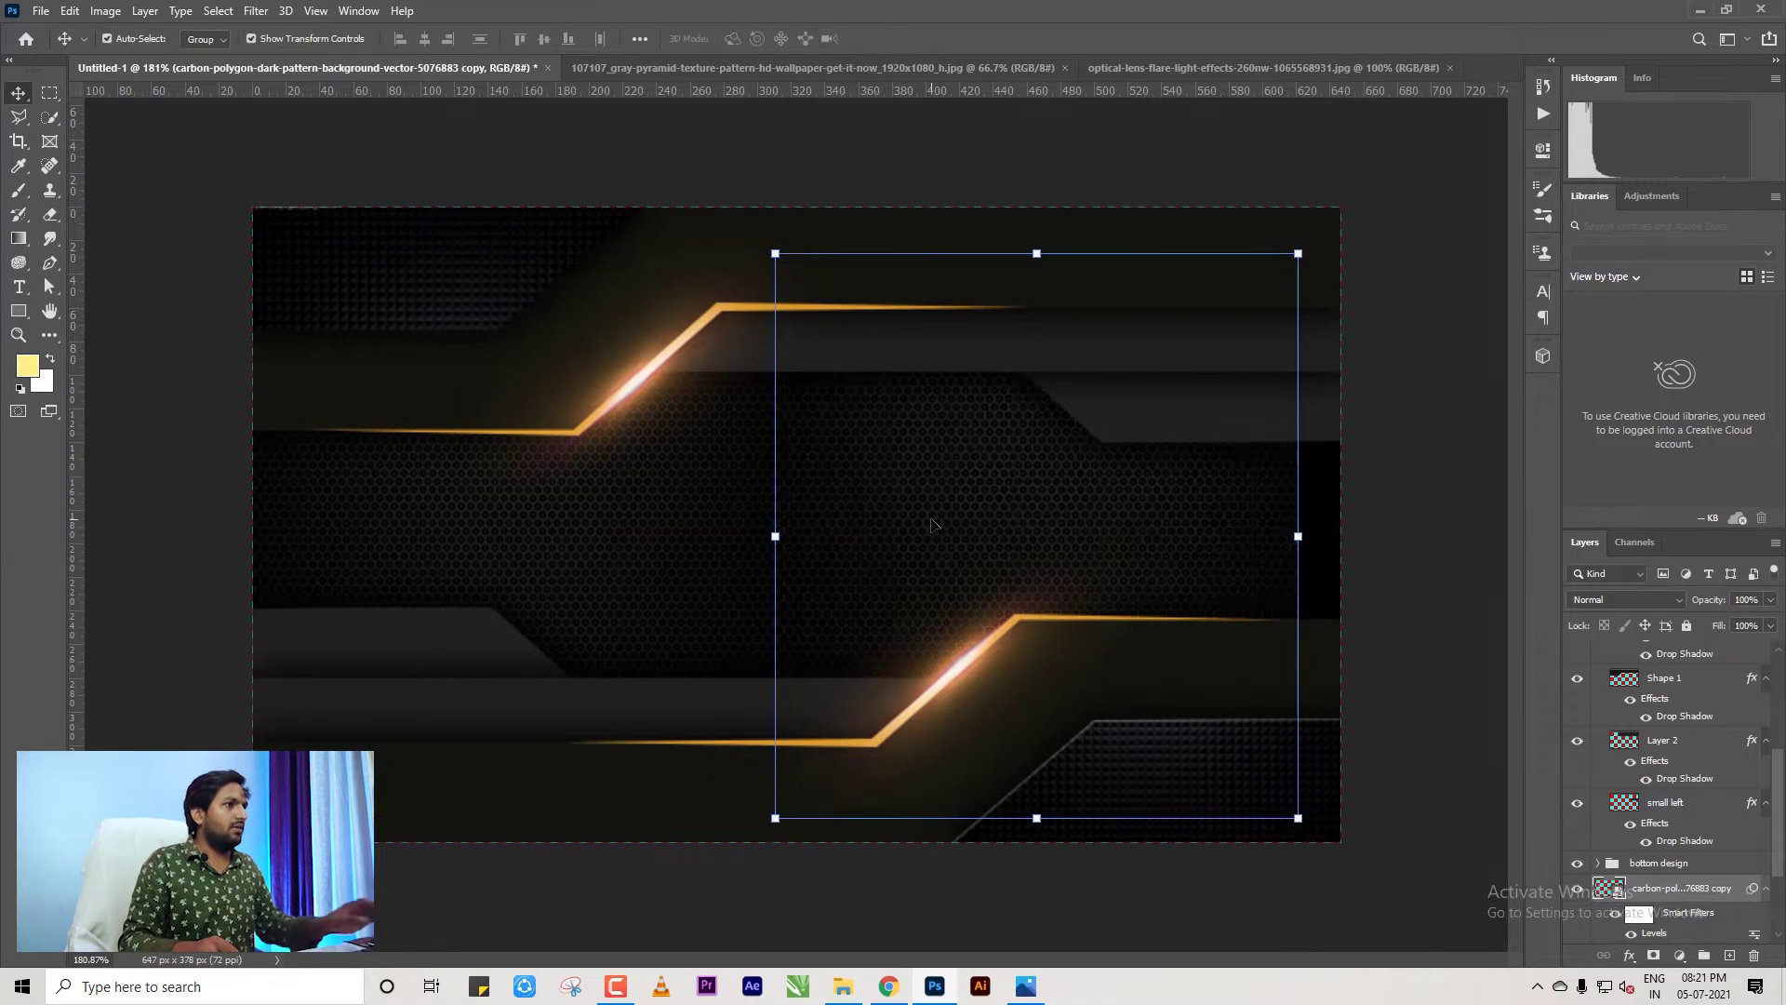
click(1428, 581)
click(871, 513)
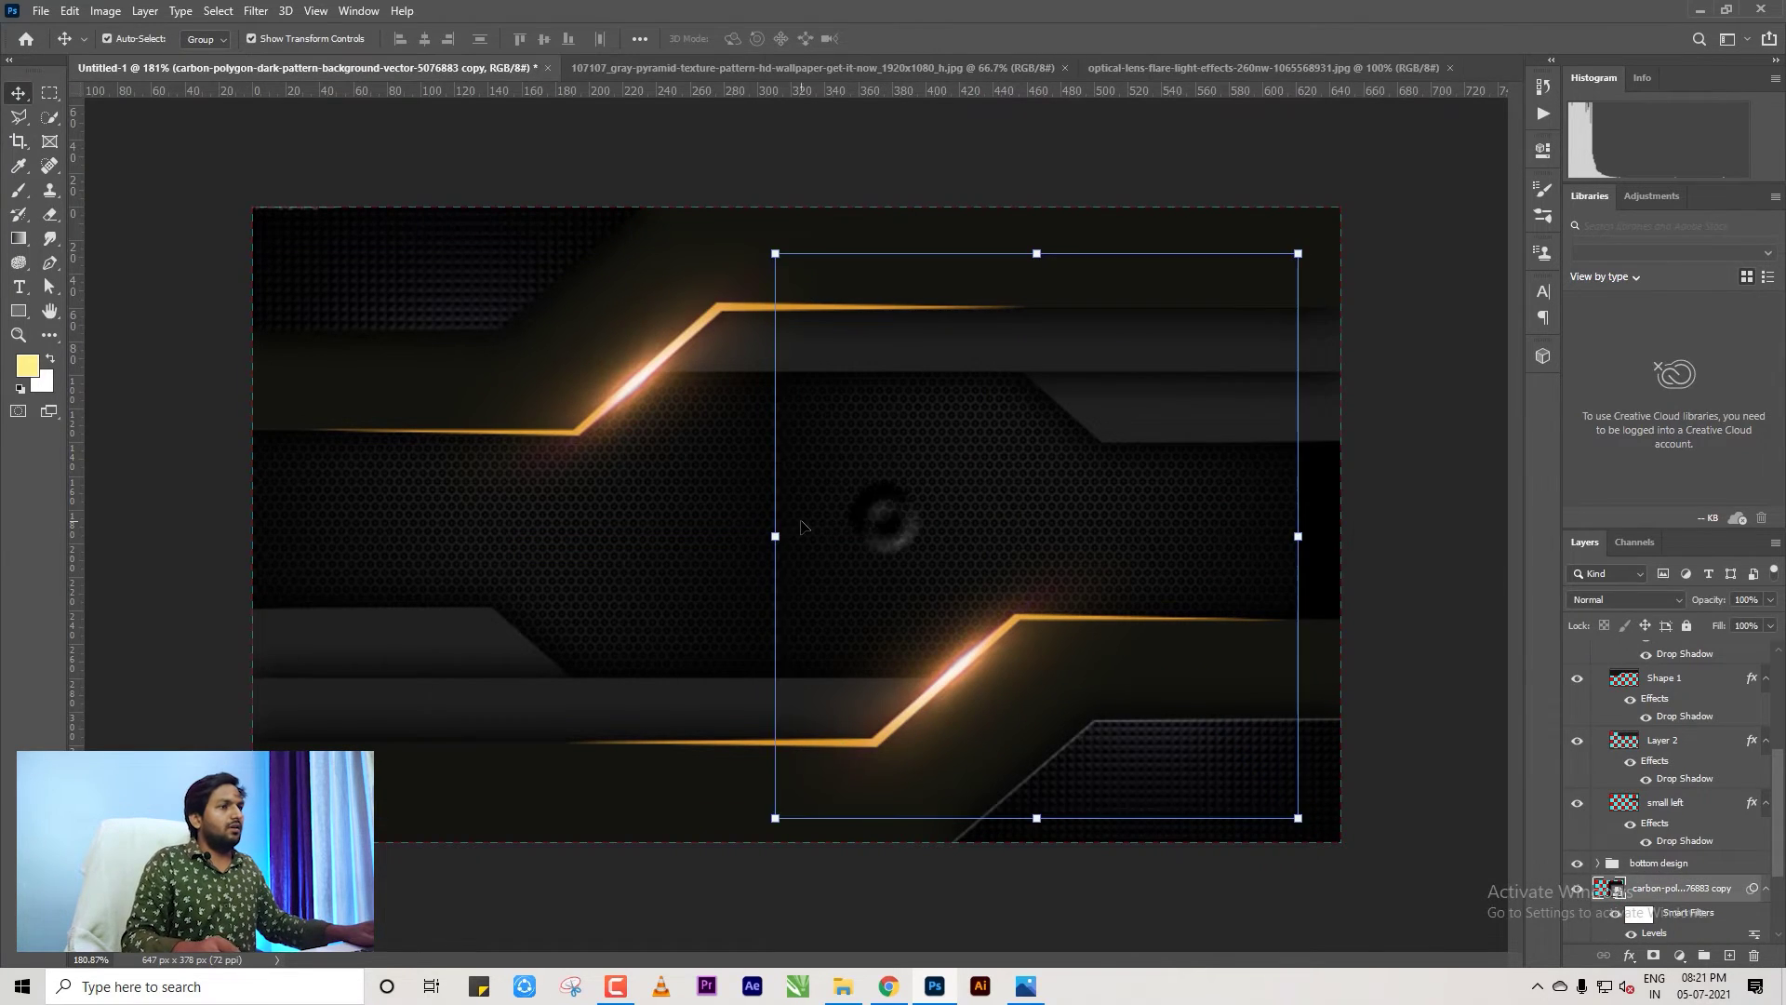
scroll(777, 648, up, 3)
scroll(770, 642, up, 4)
click(674, 600)
scroll(770, 546, down, 3)
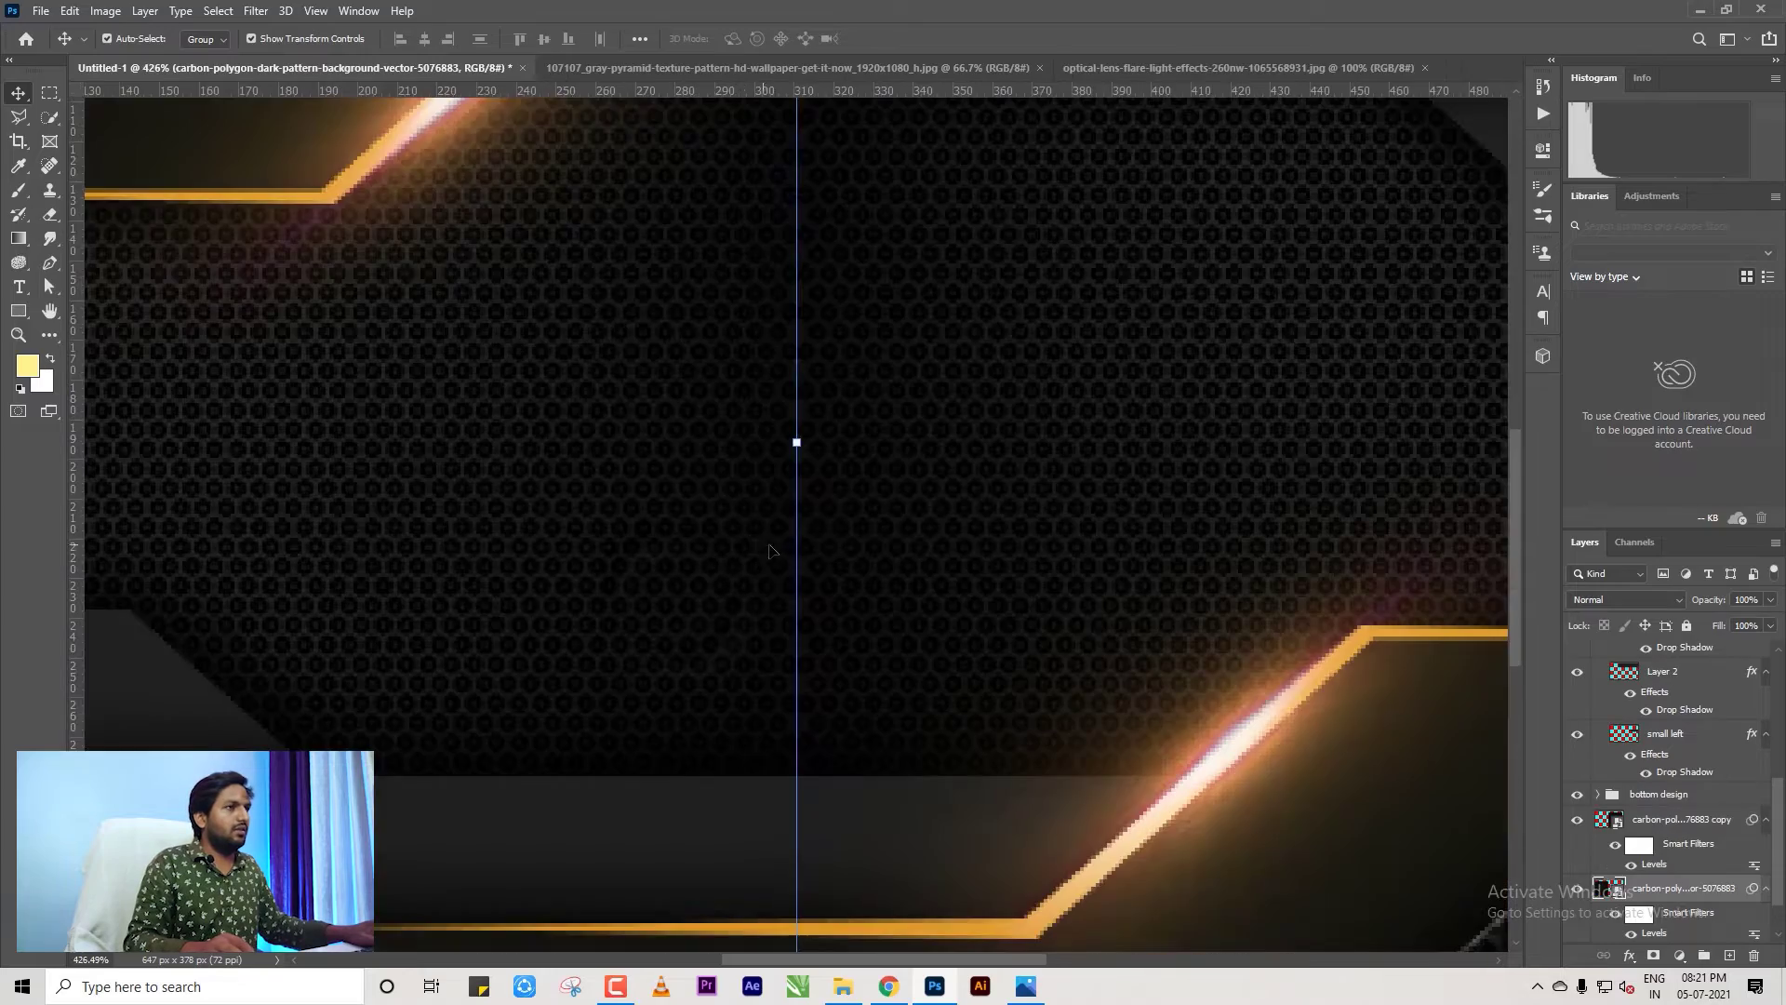
scroll(870, 534, up, 2)
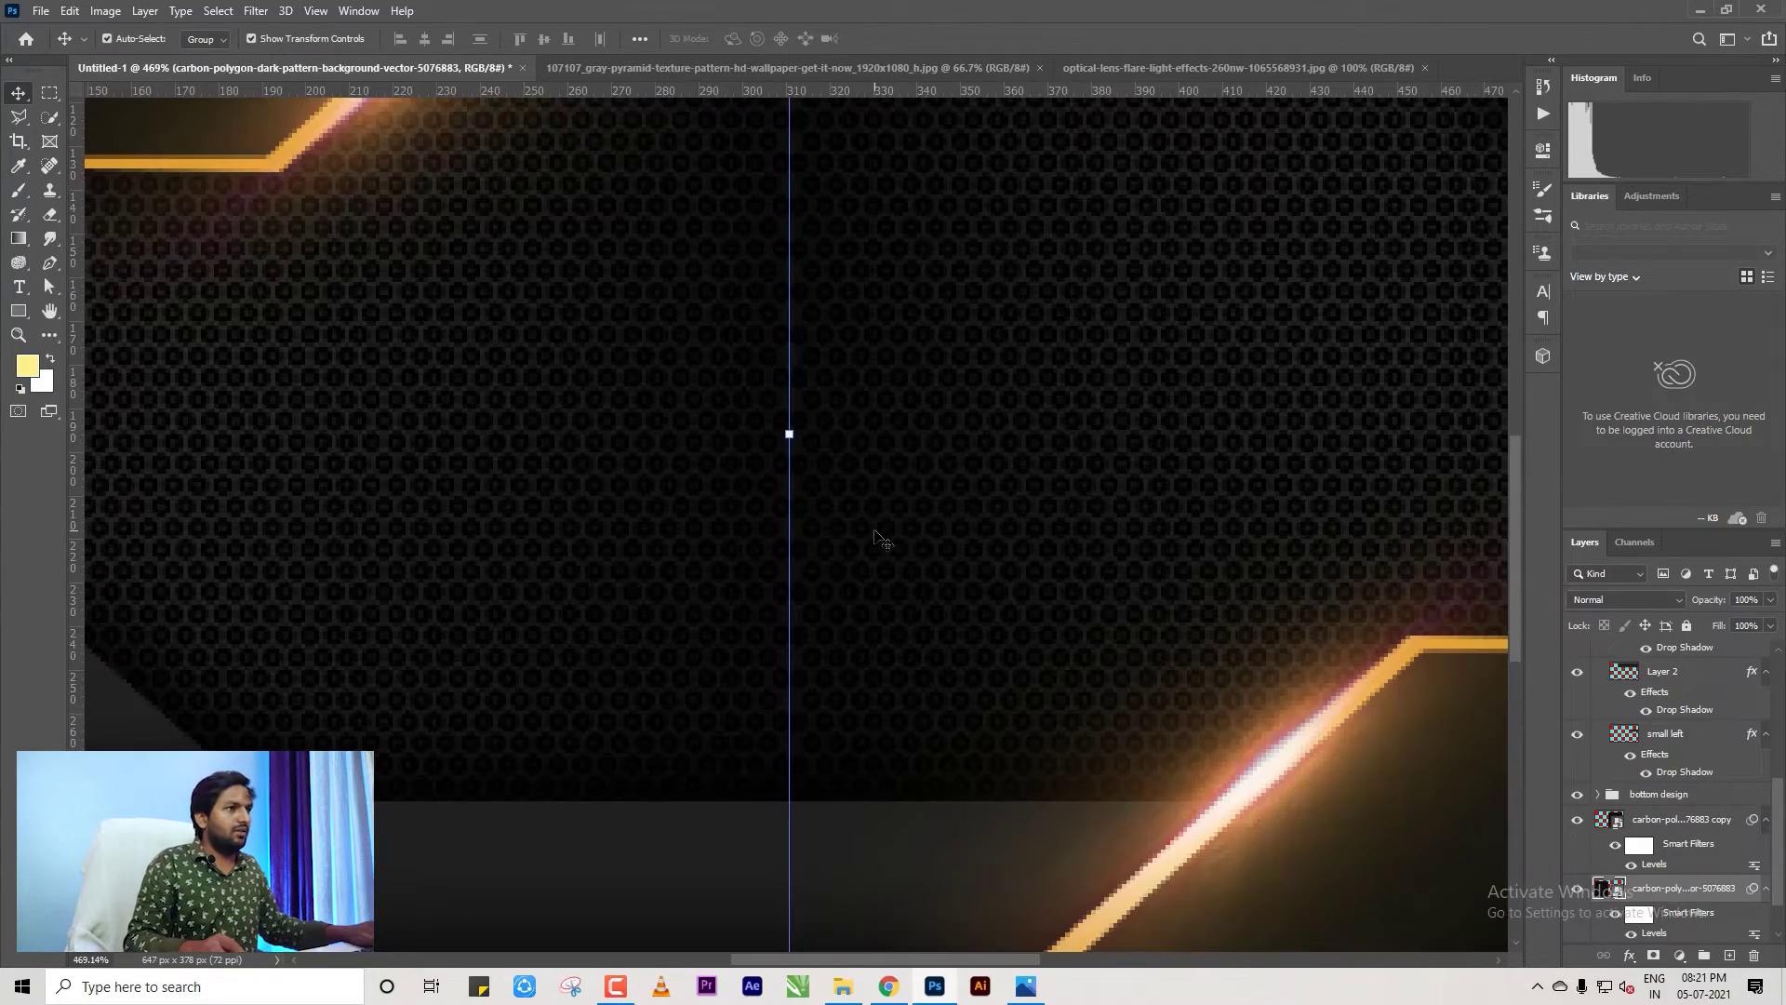
key(Left)
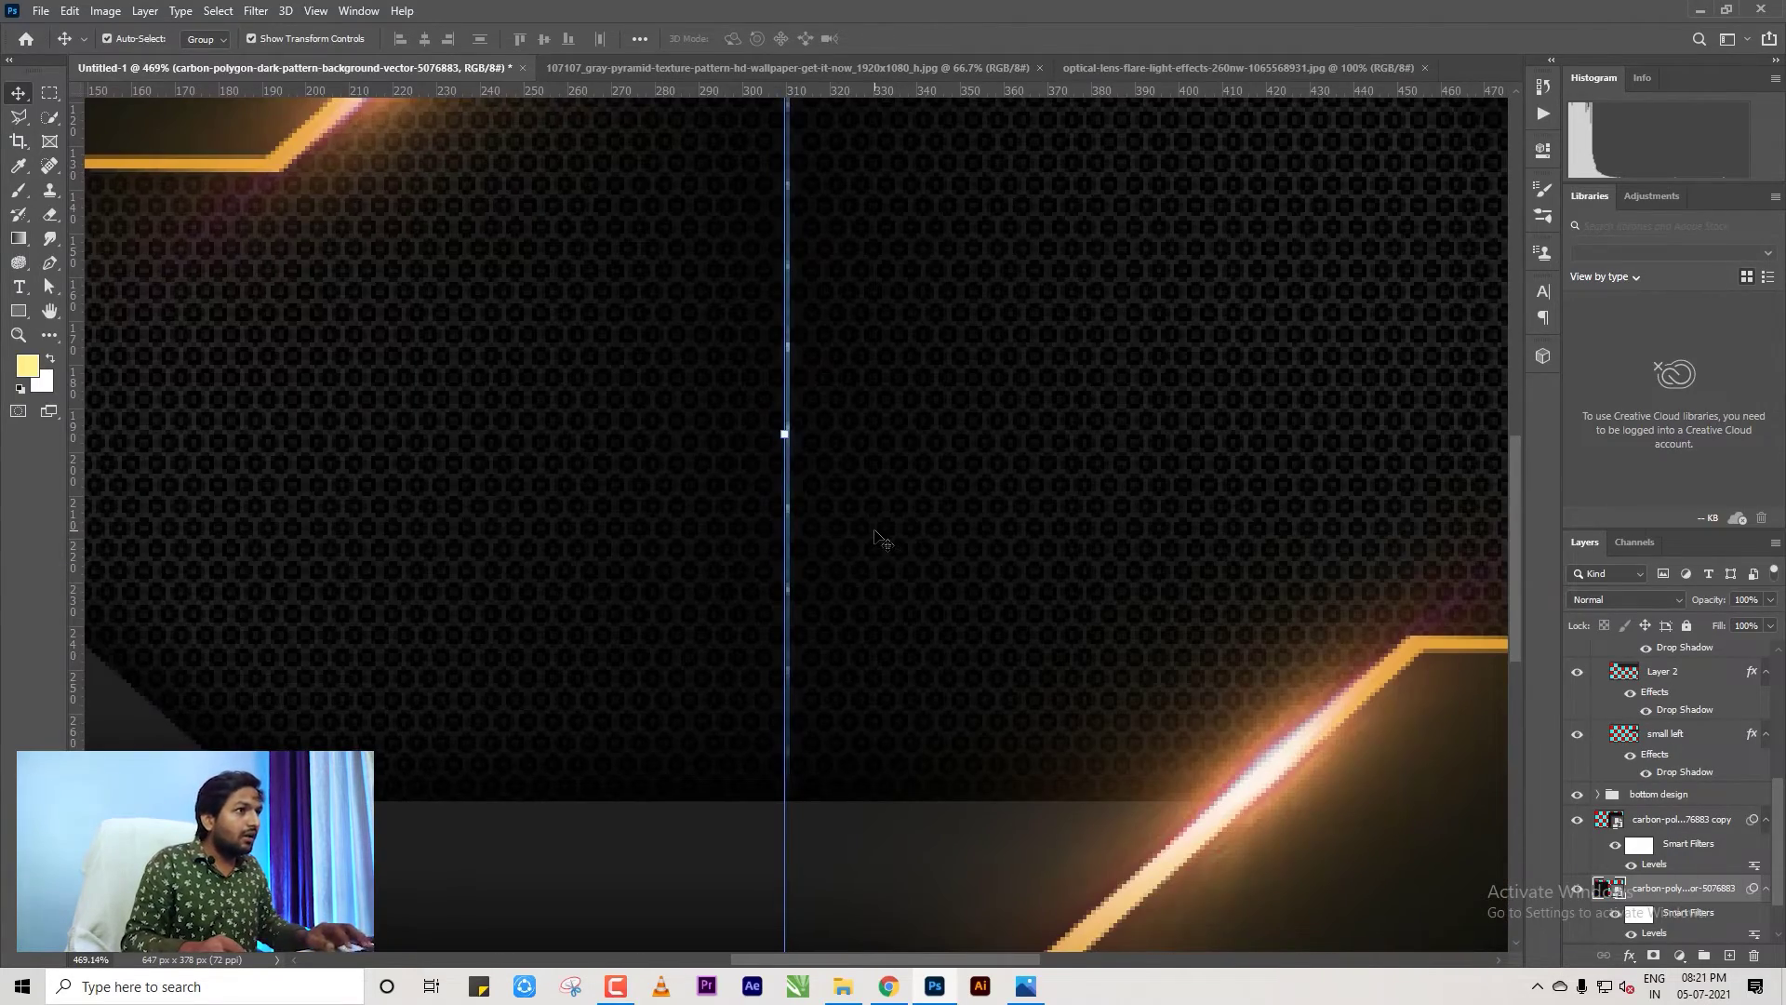
key(Right)
click(959, 473)
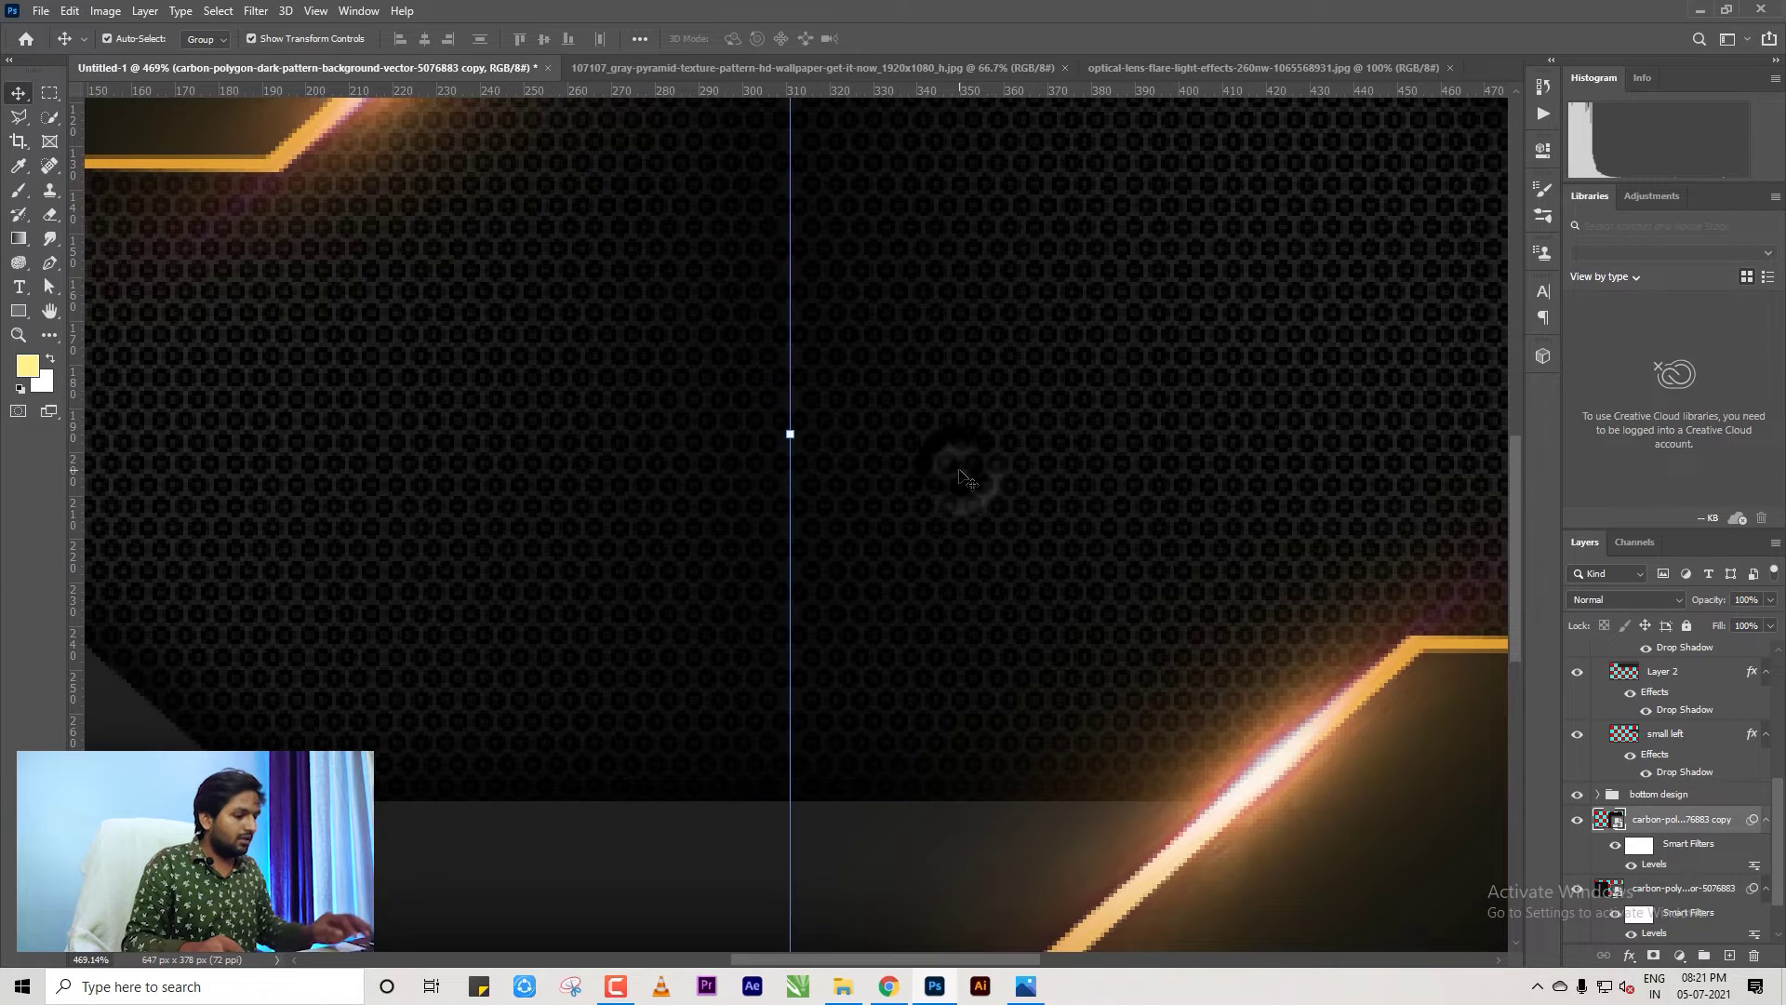
key(Left)
key(Left)
key(Left)
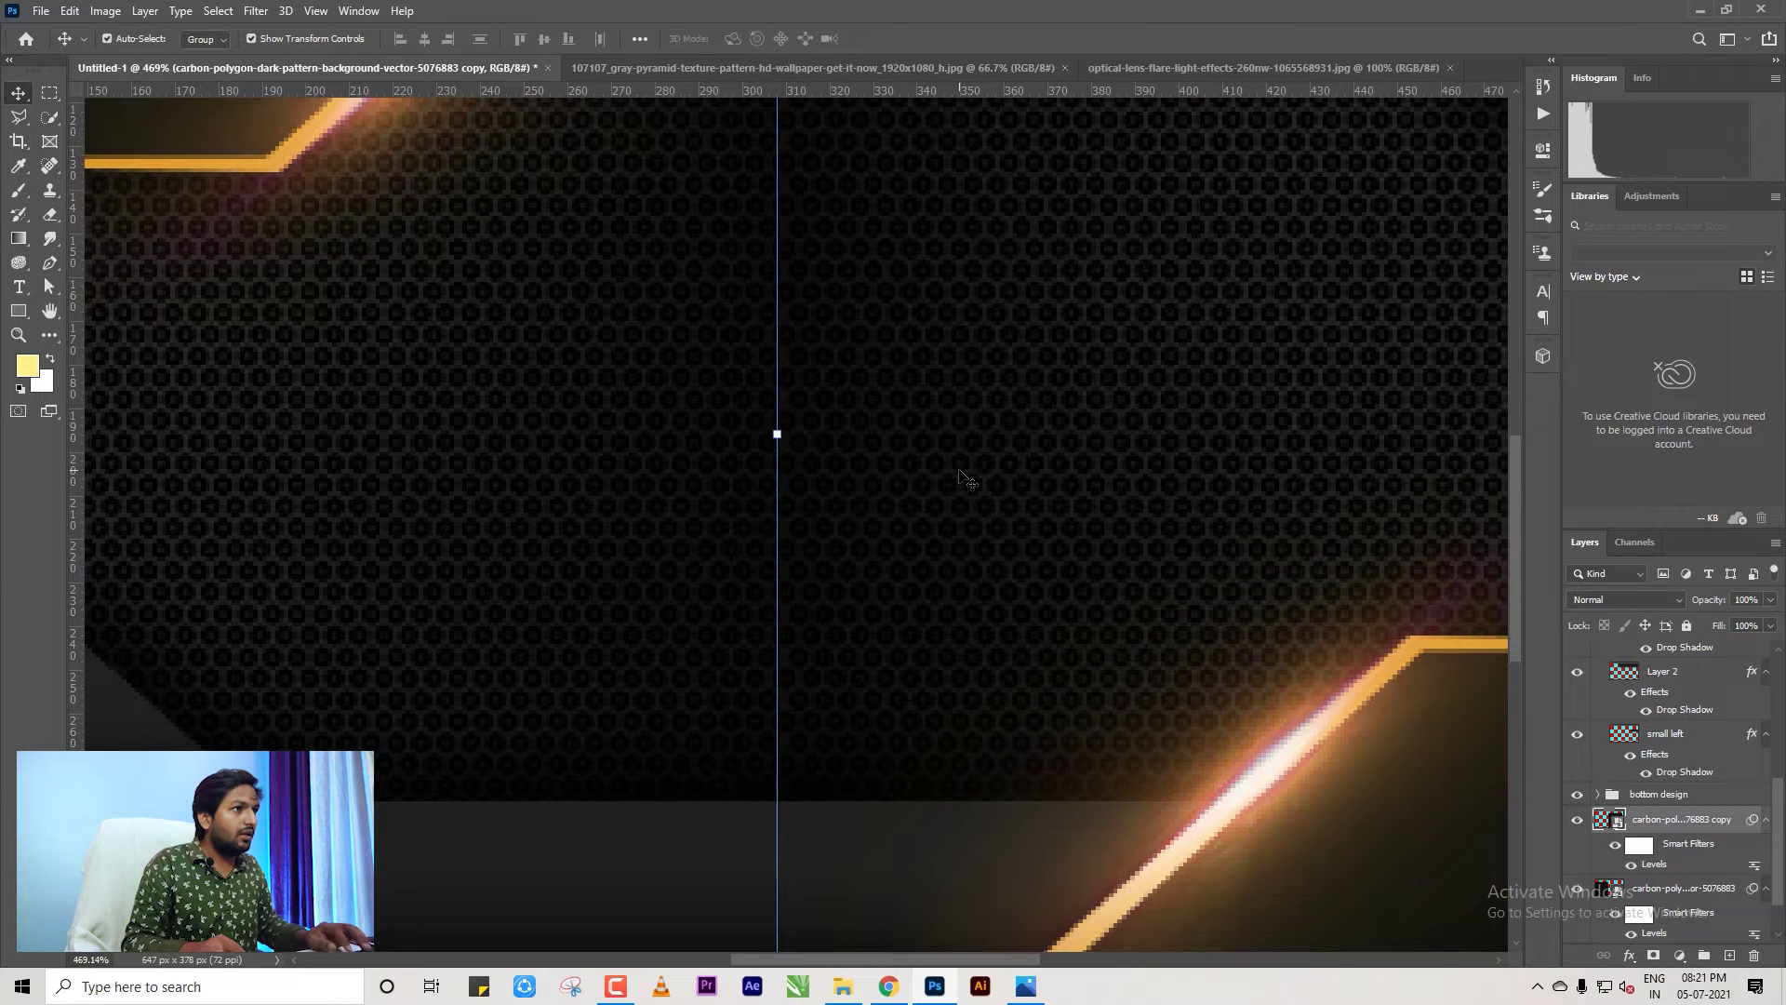
scroll(968, 469, down, 6)
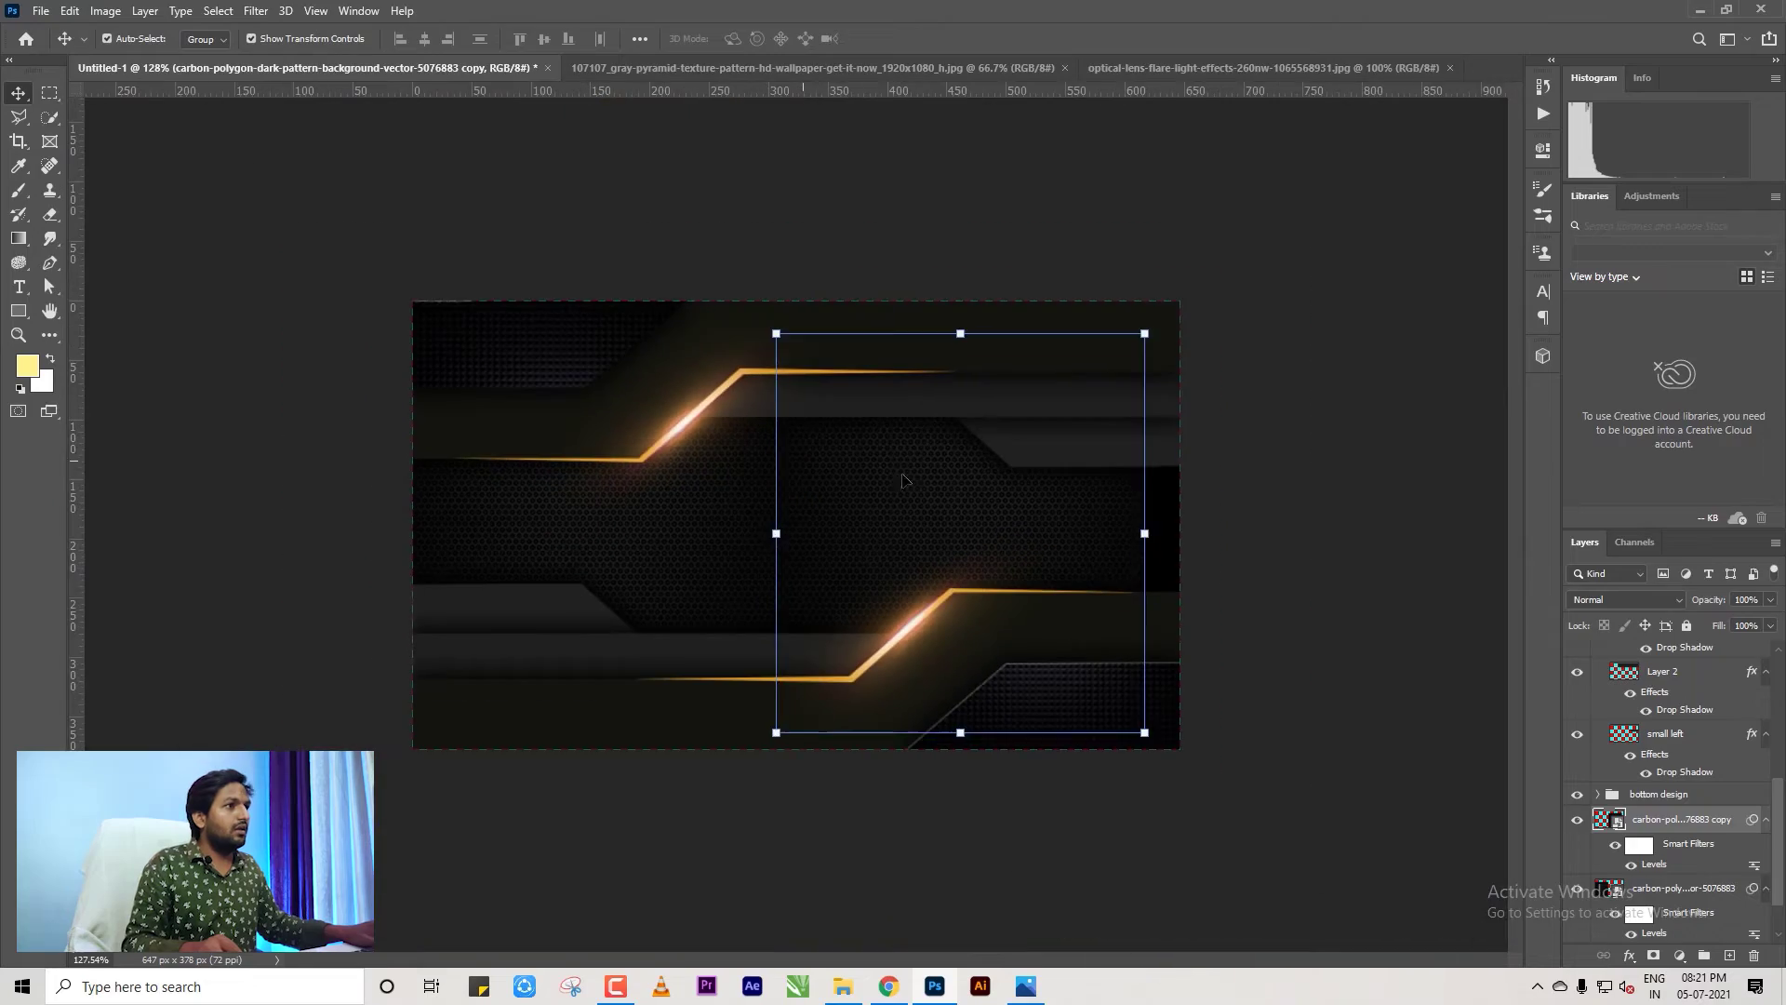
click(1348, 526)
Nudge the mirrored copy down and left so the hexagons line up, then check the card.
scroll(801, 558, up, 5)
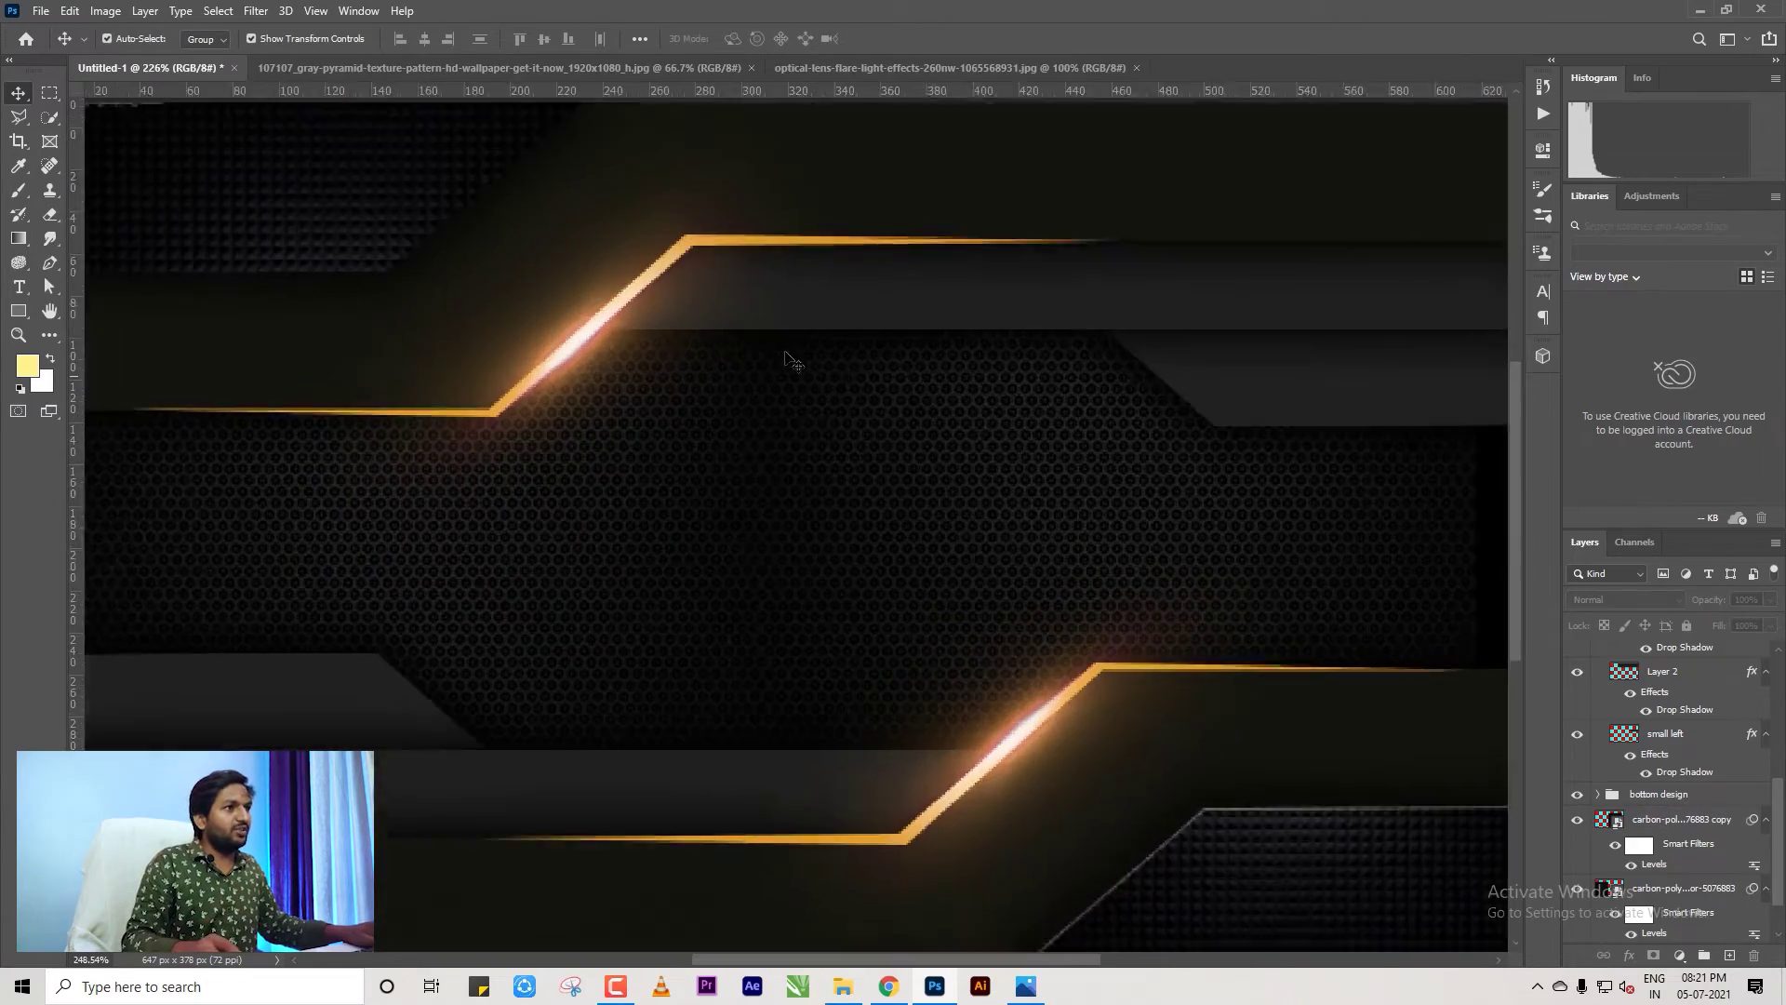
scroll(763, 791, up, 2)
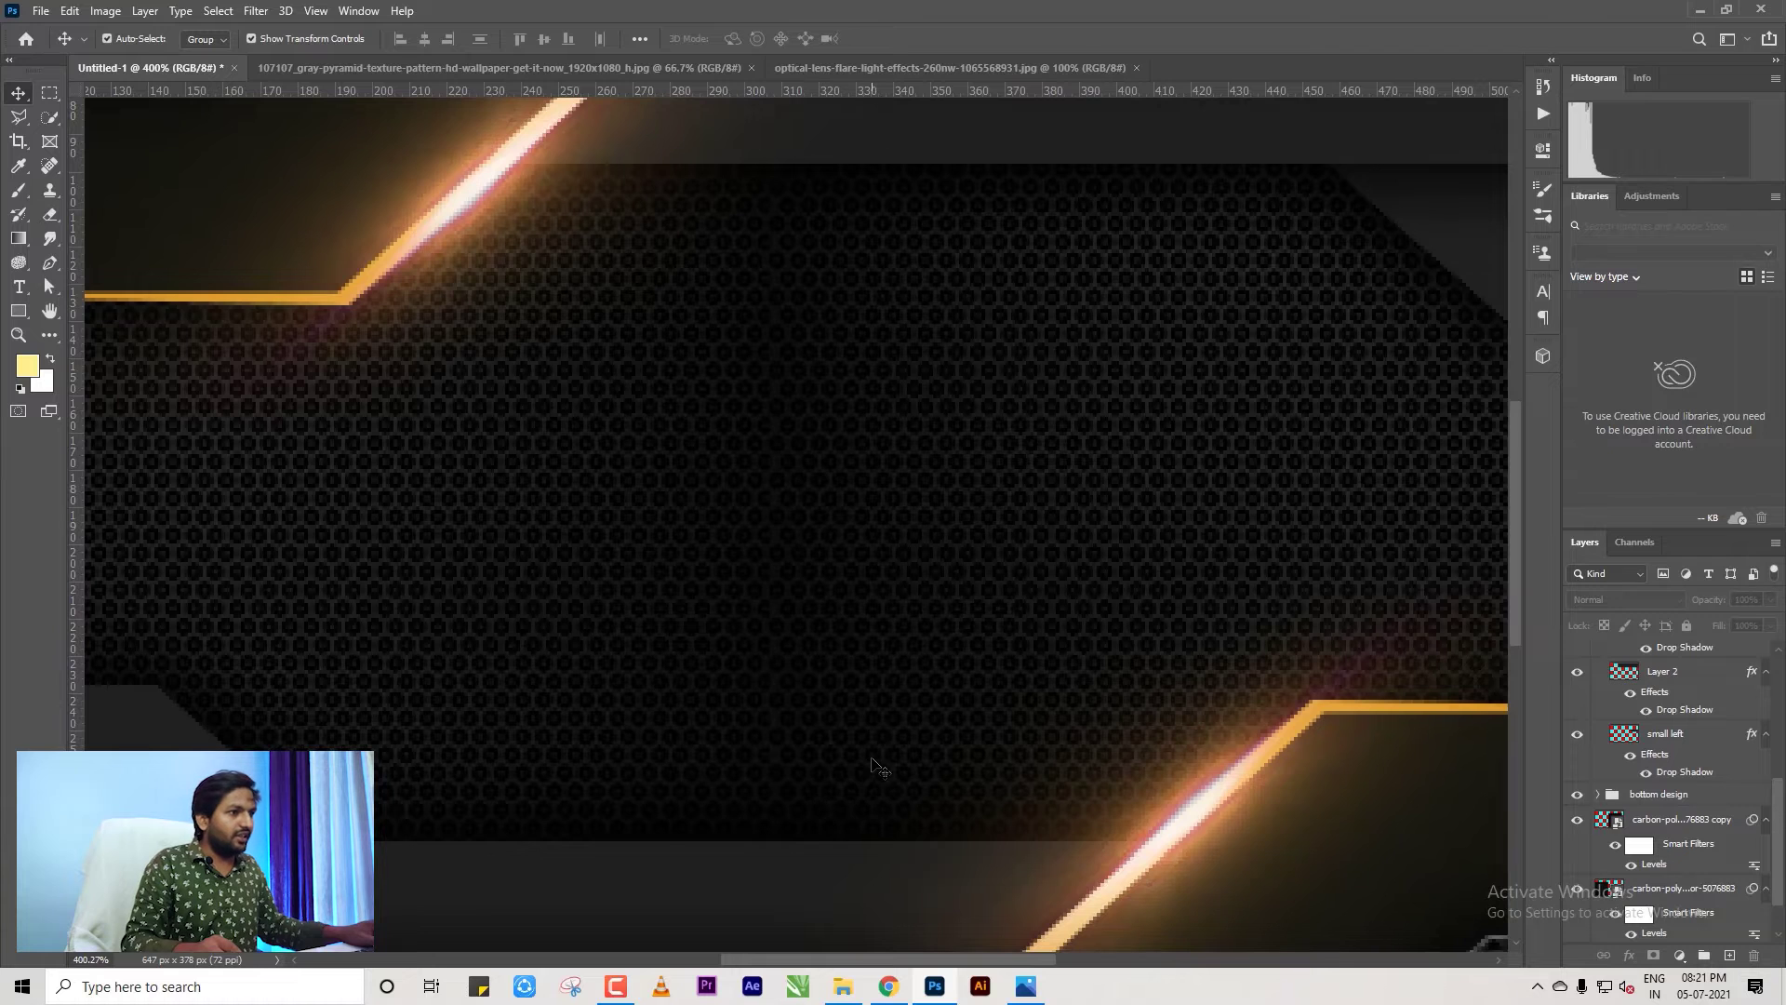
click(875, 764)
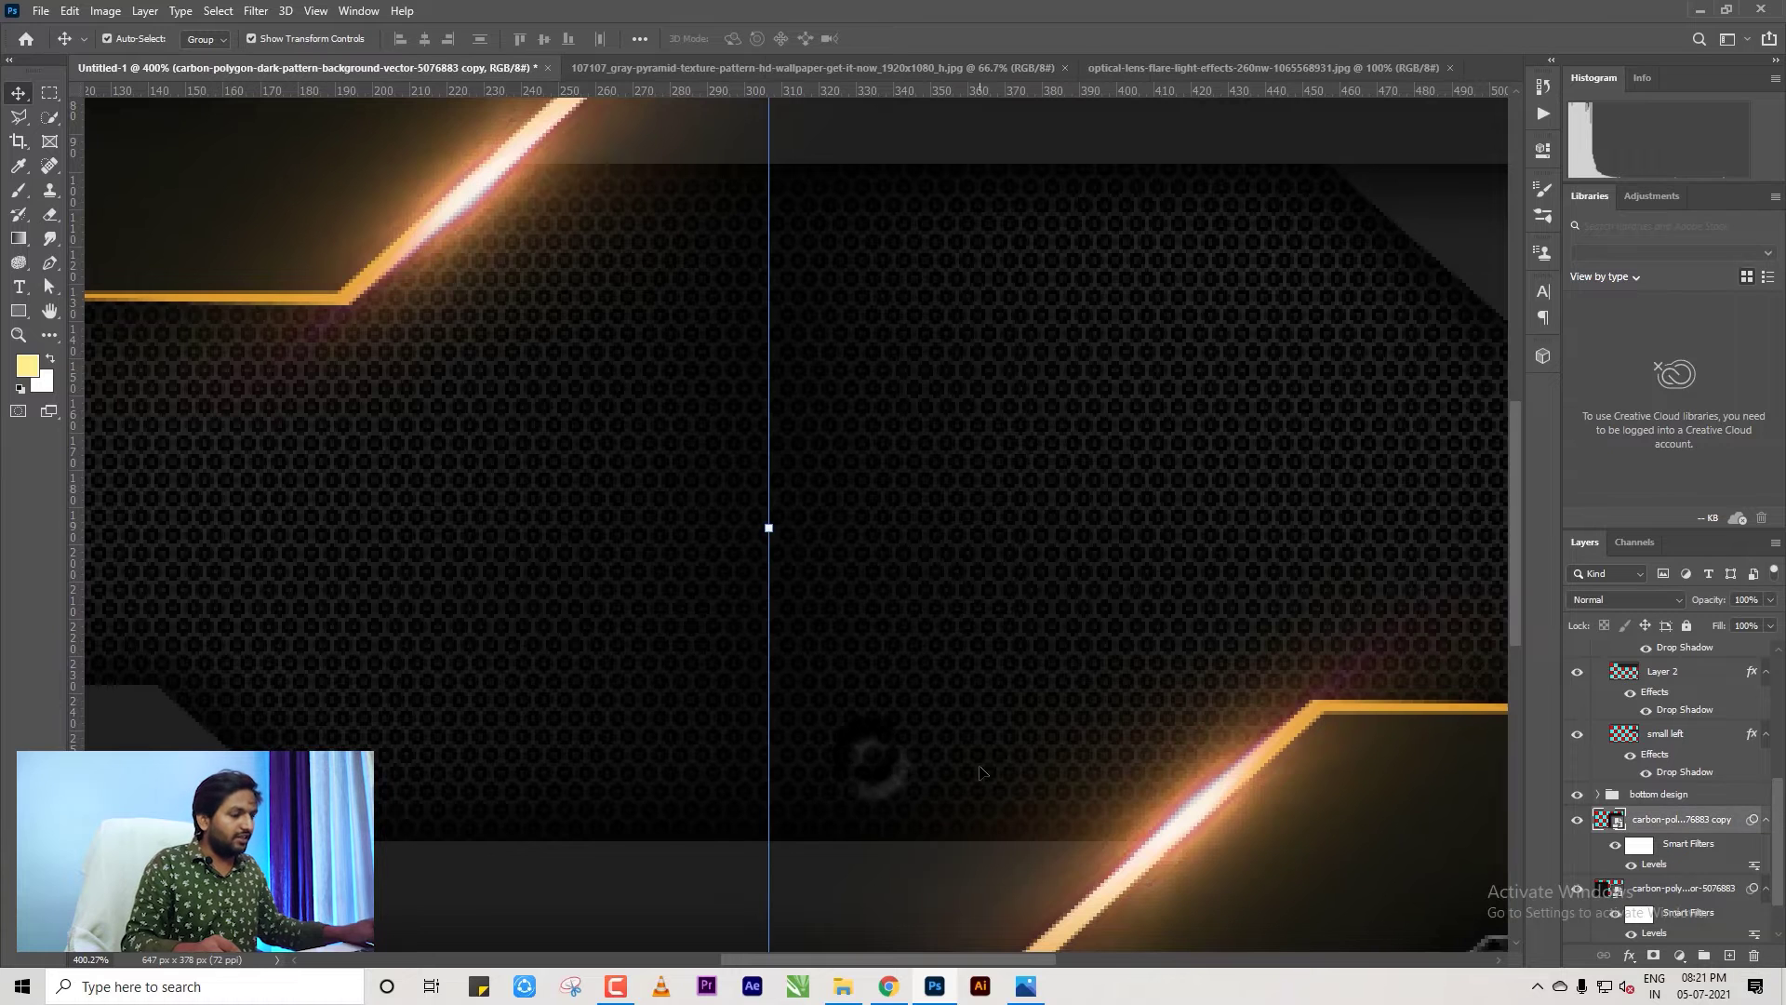
scroll(1007, 798, up, 1)
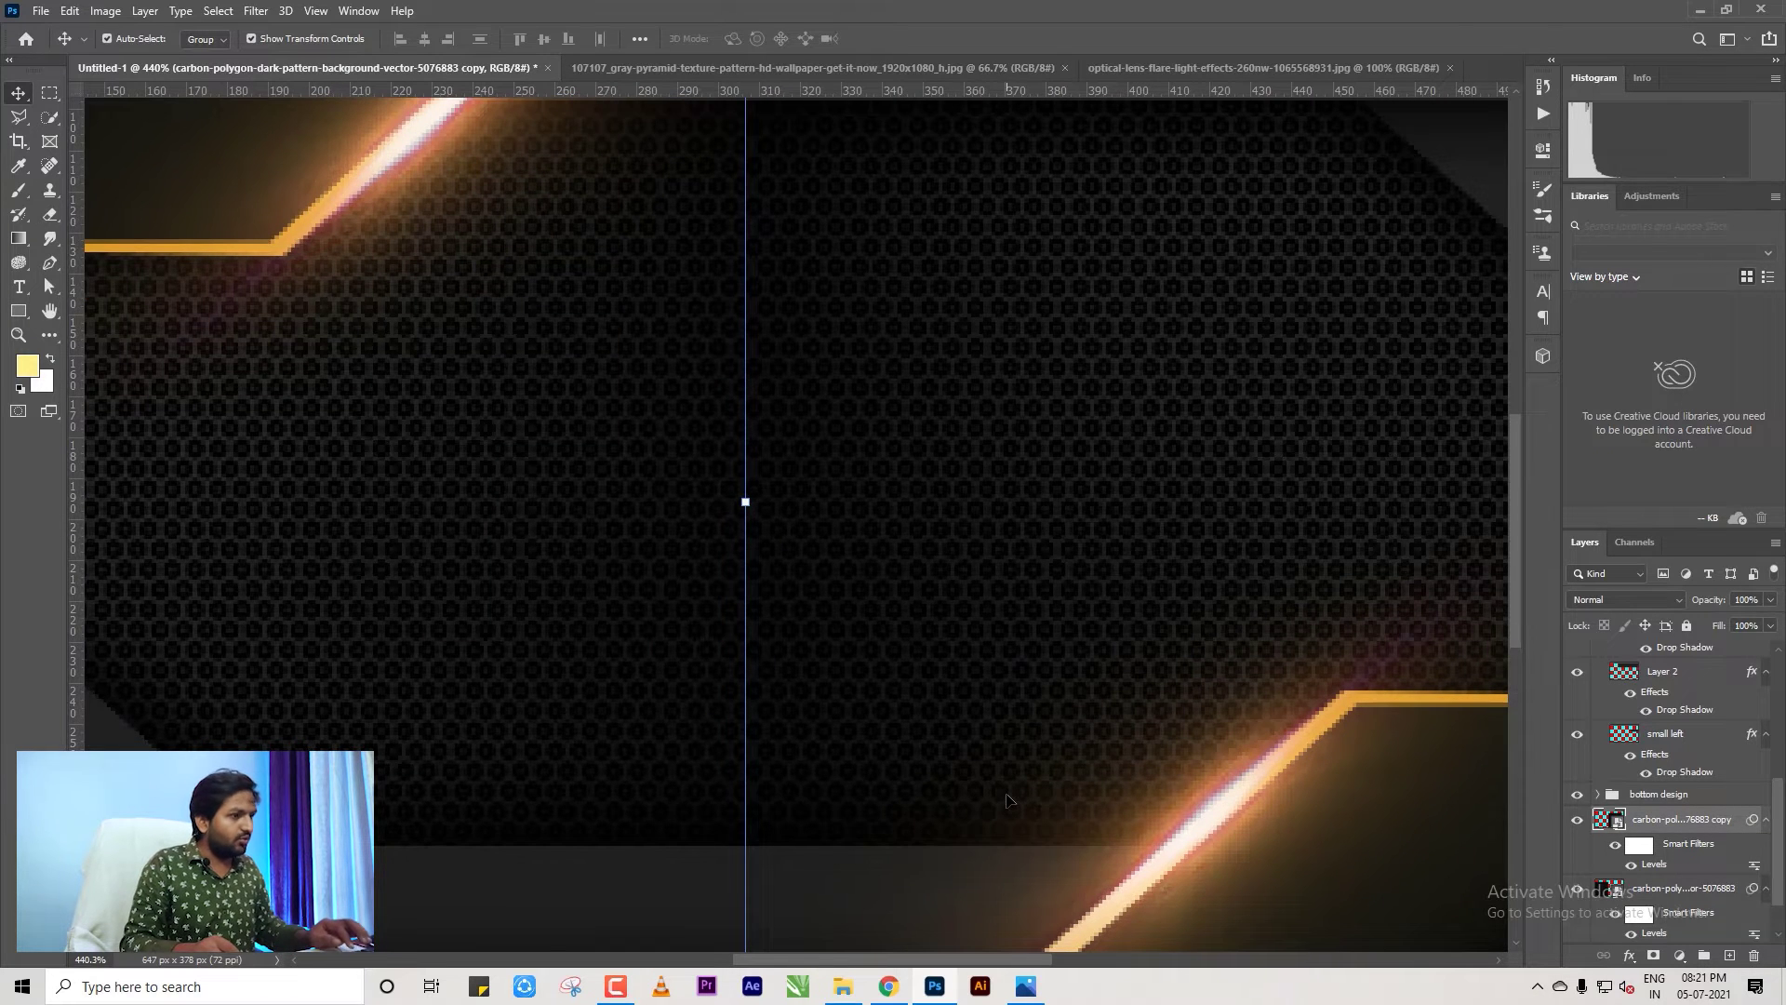
key(Down)
key(Down)
key(Down)
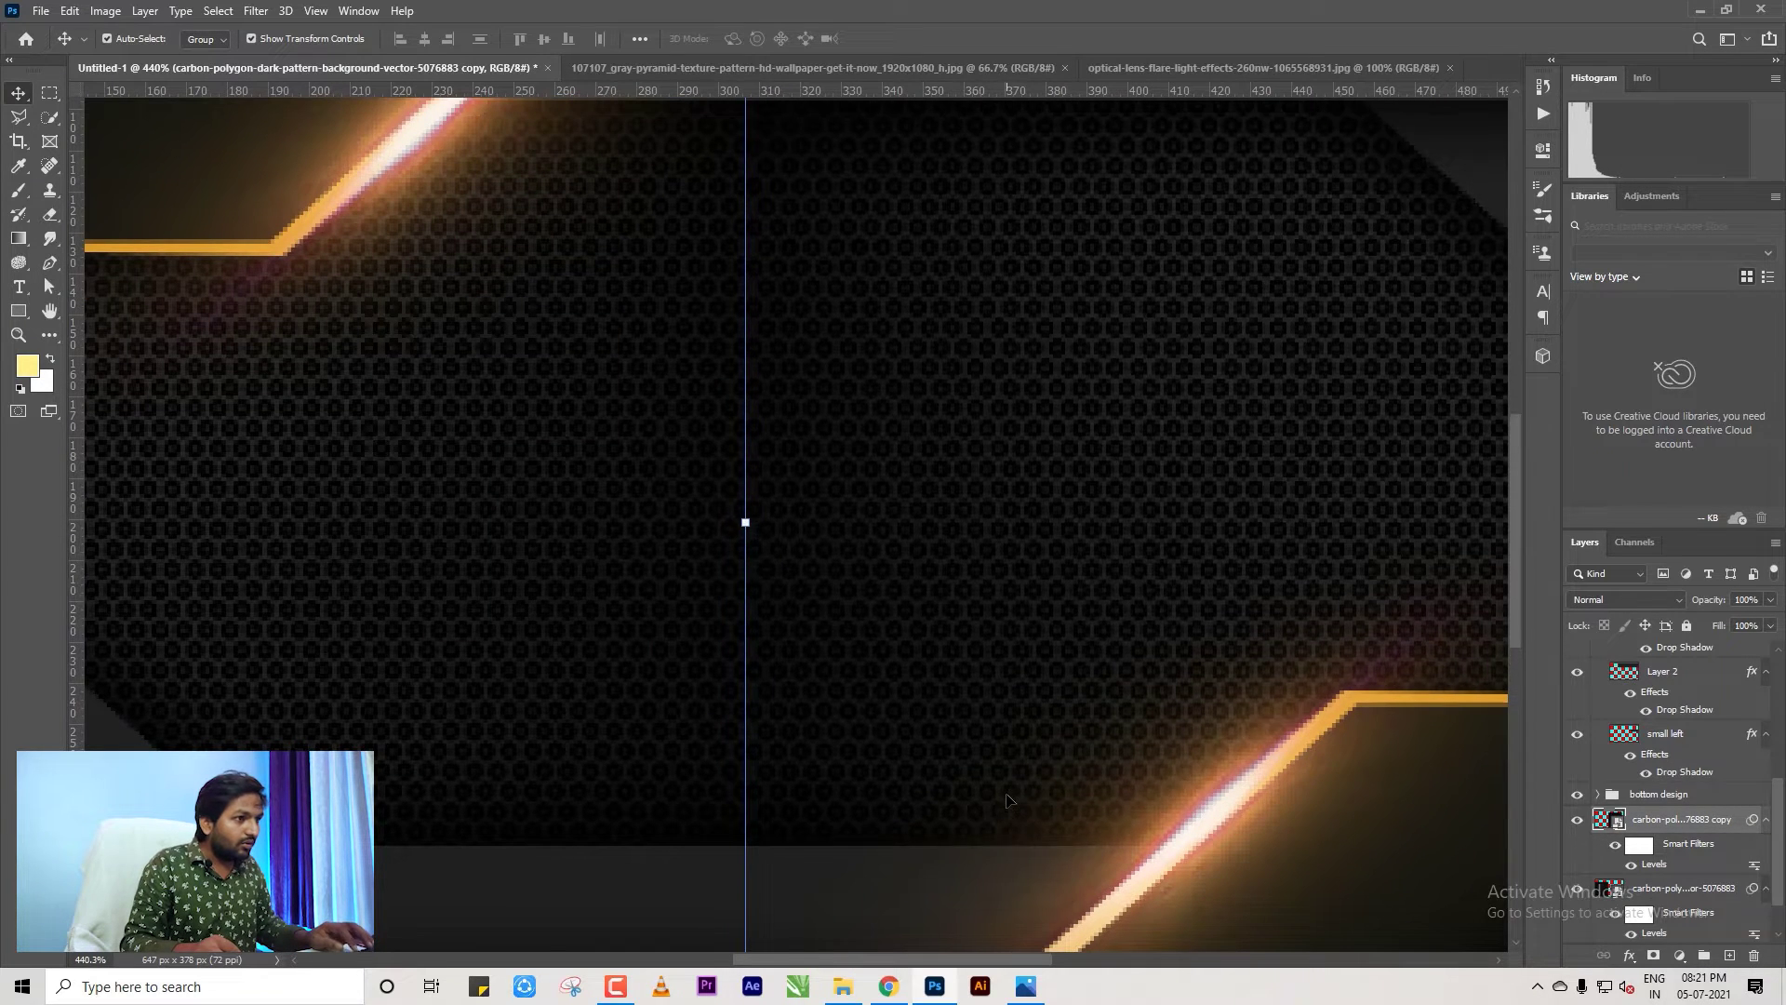
key(Down)
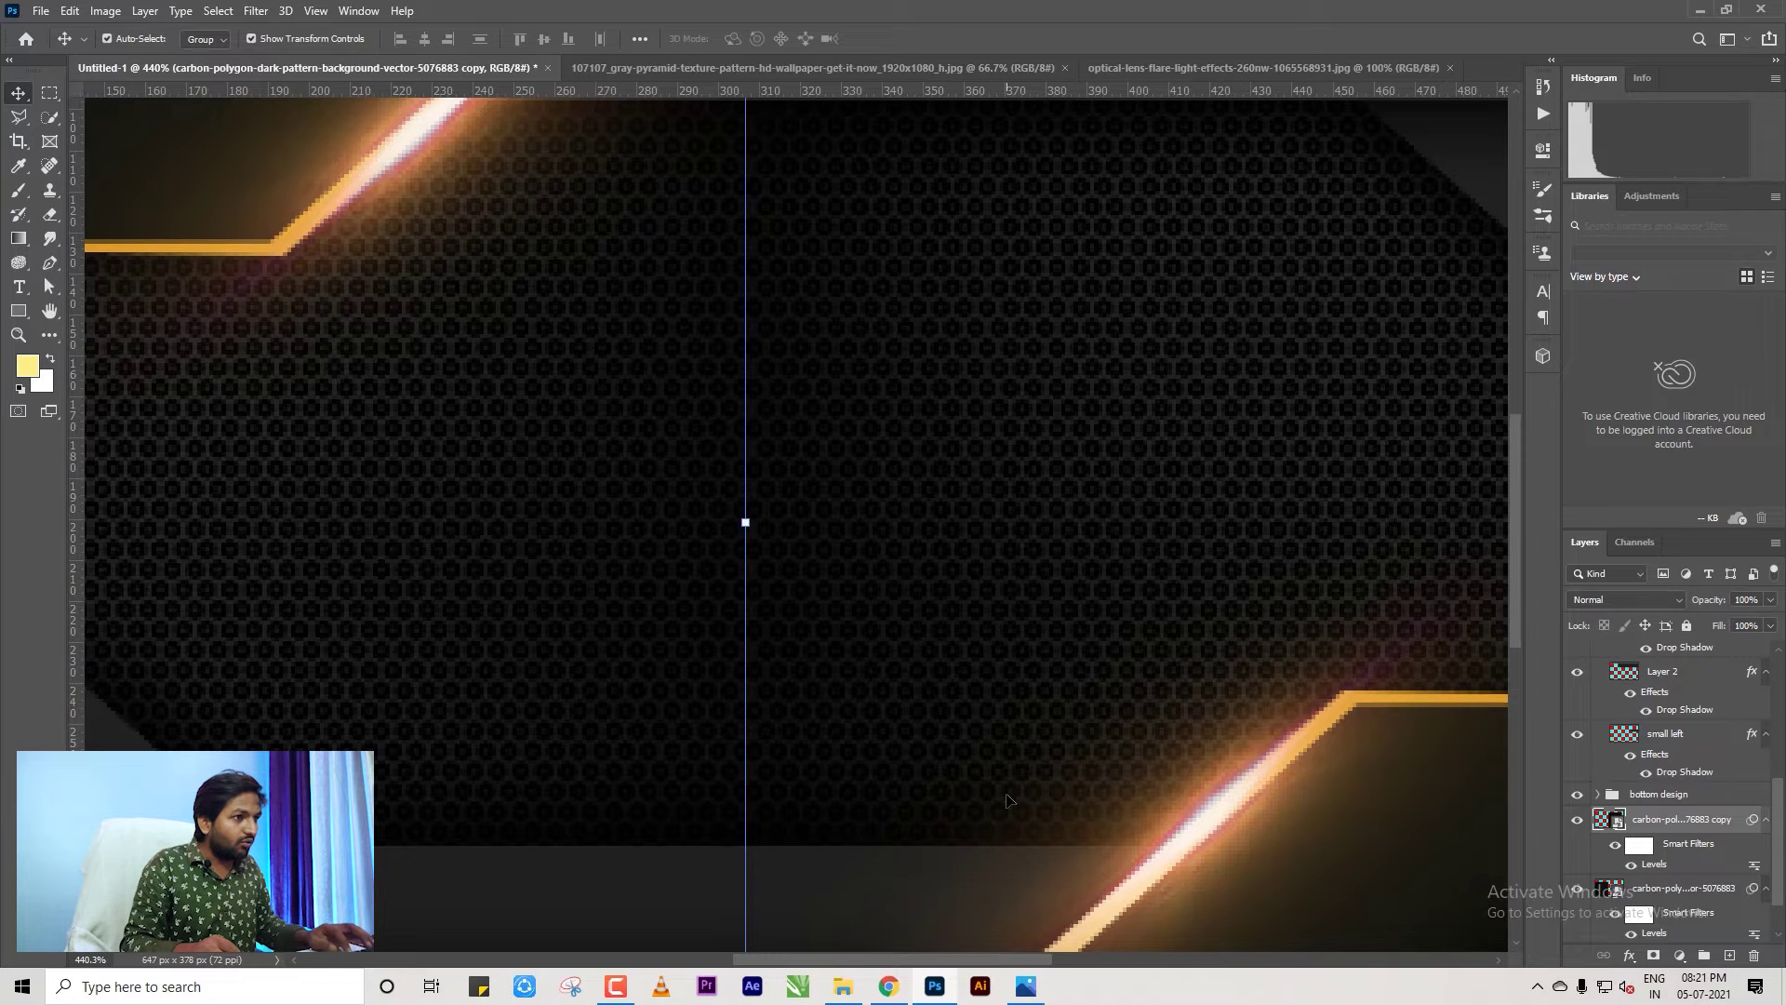
key(Left)
key(Left)
key(Left)
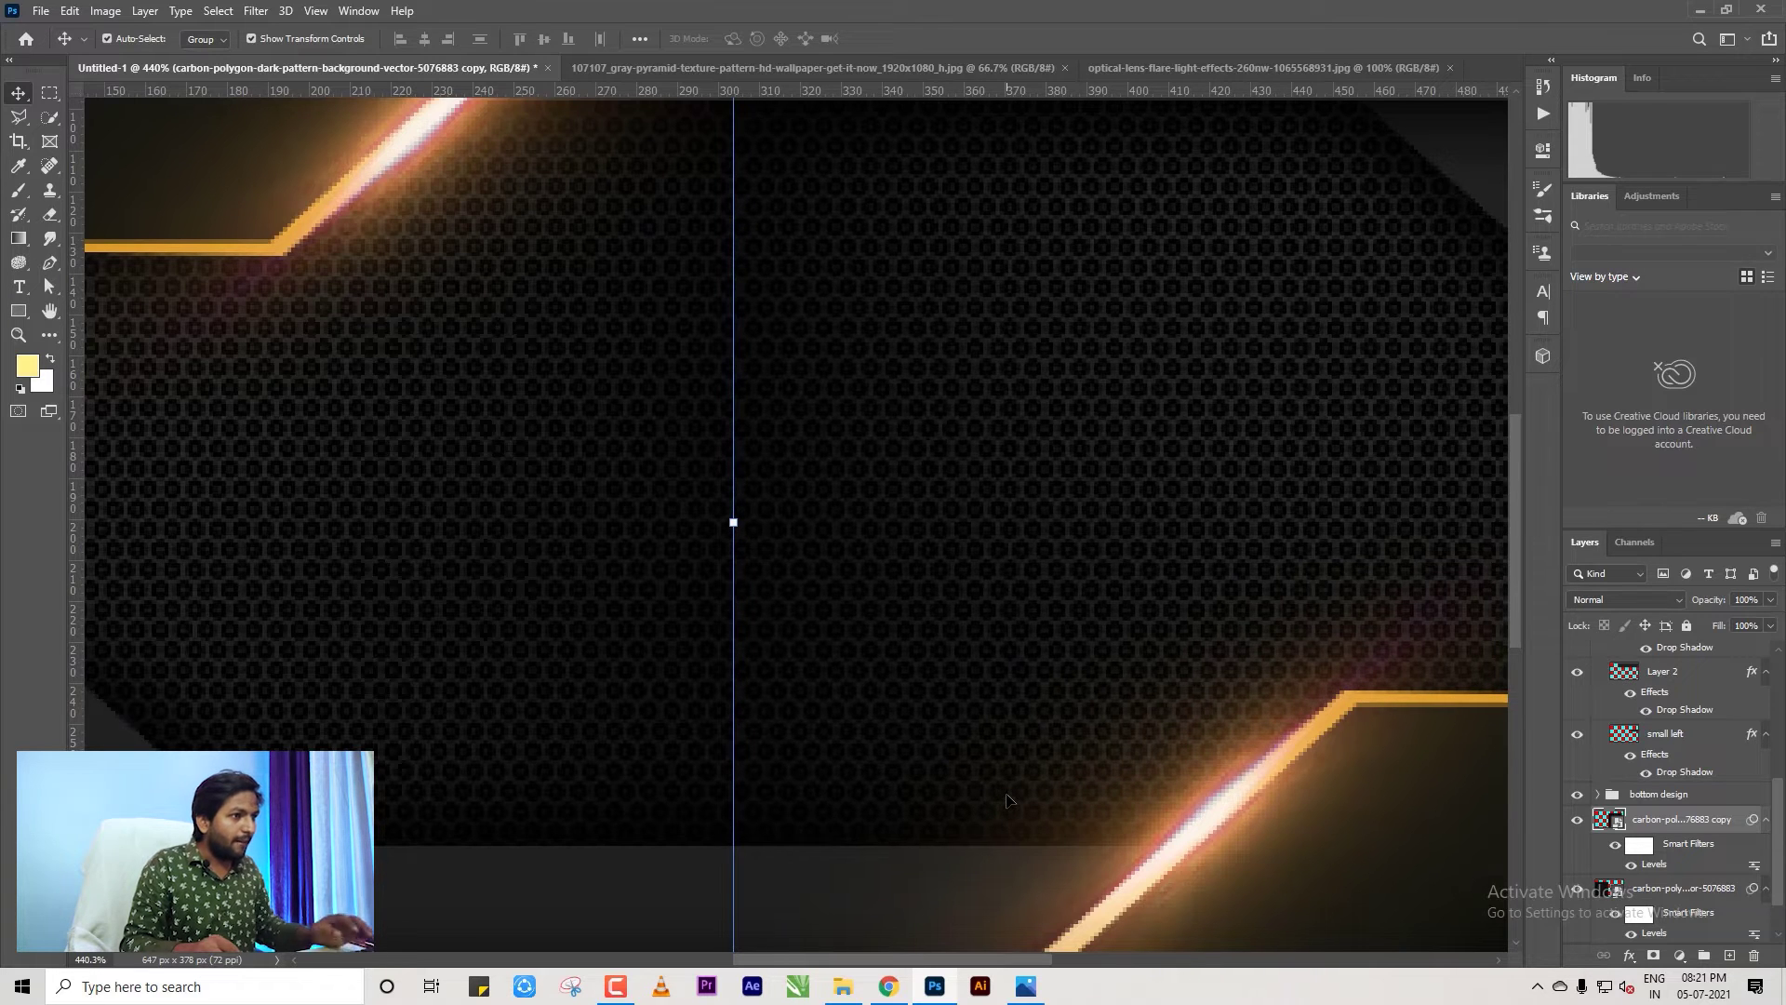
key(ctrl+0)
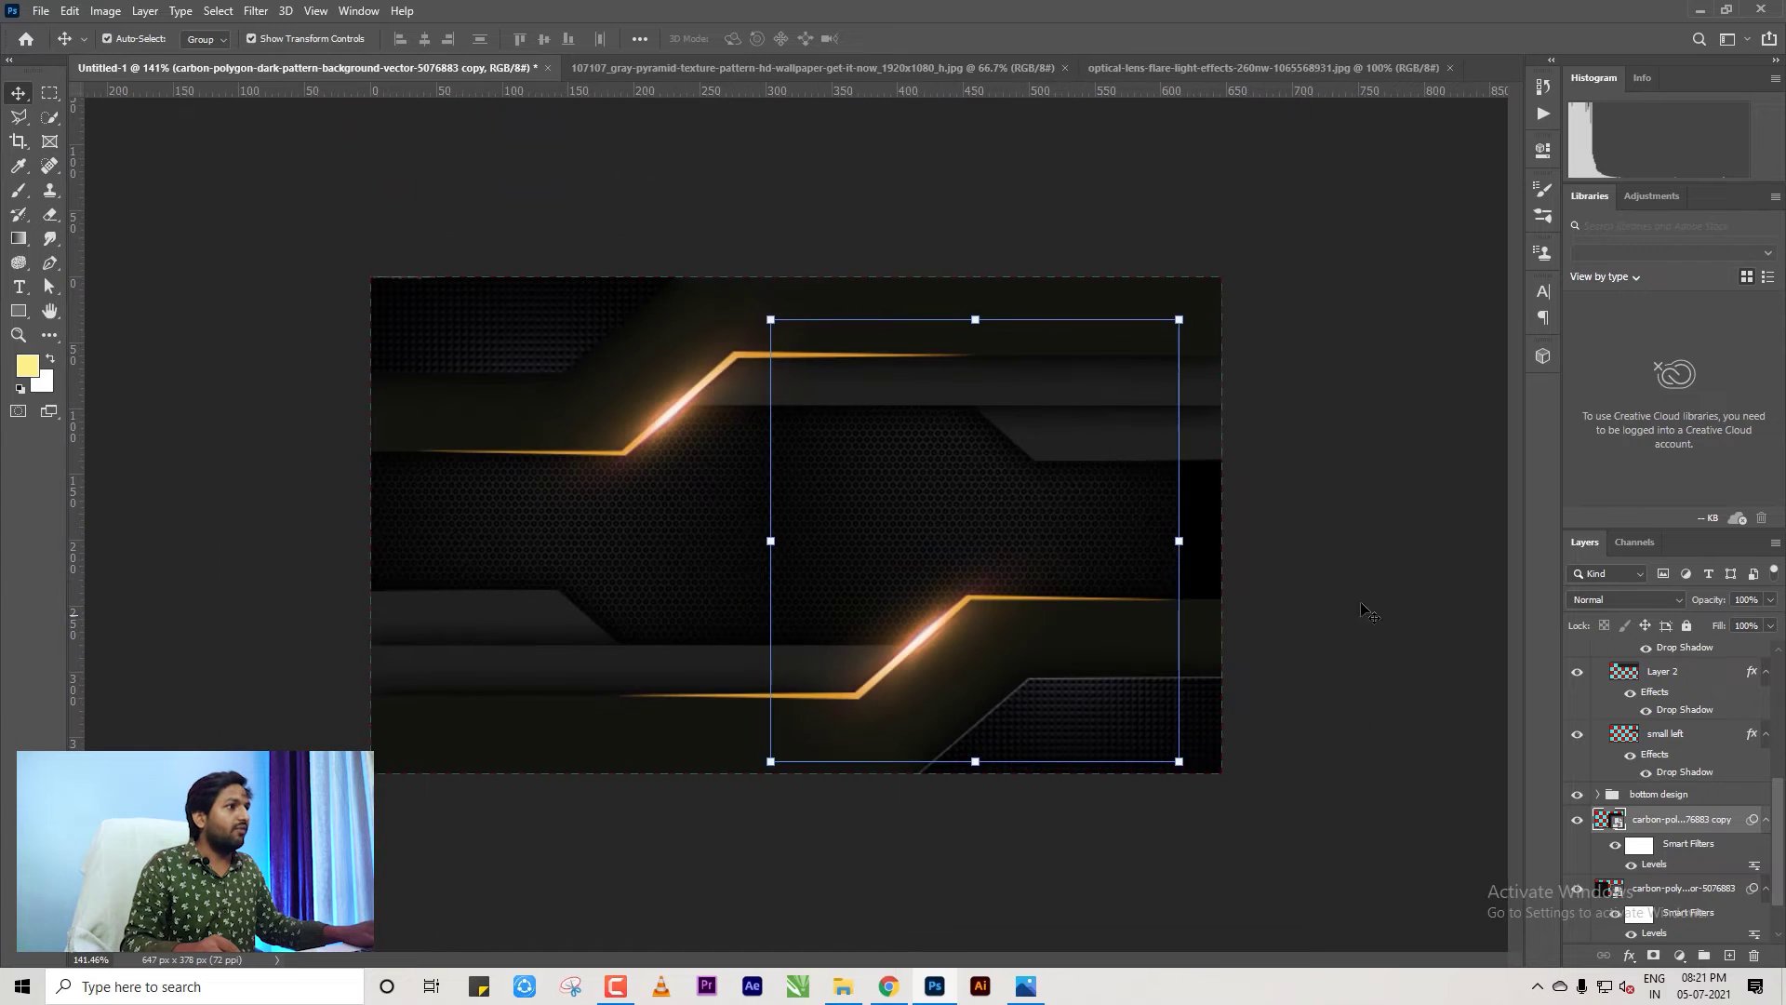
key(Return)
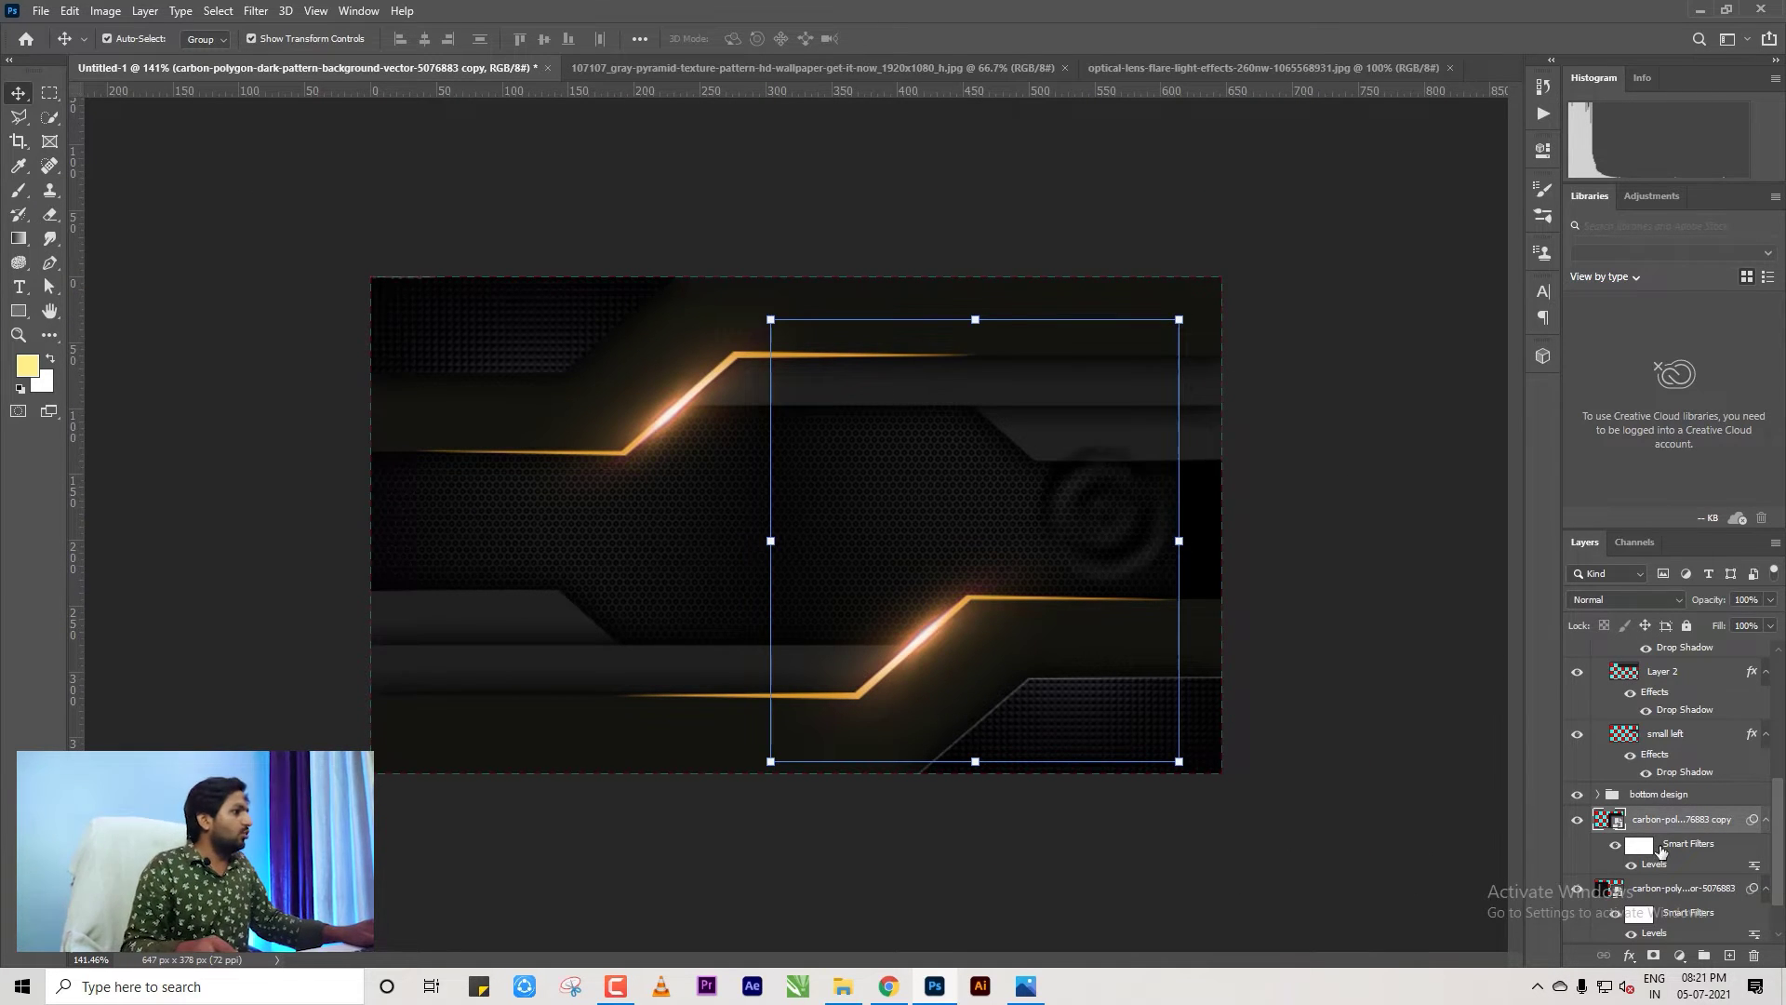
scroll(1693, 793, down, 1)
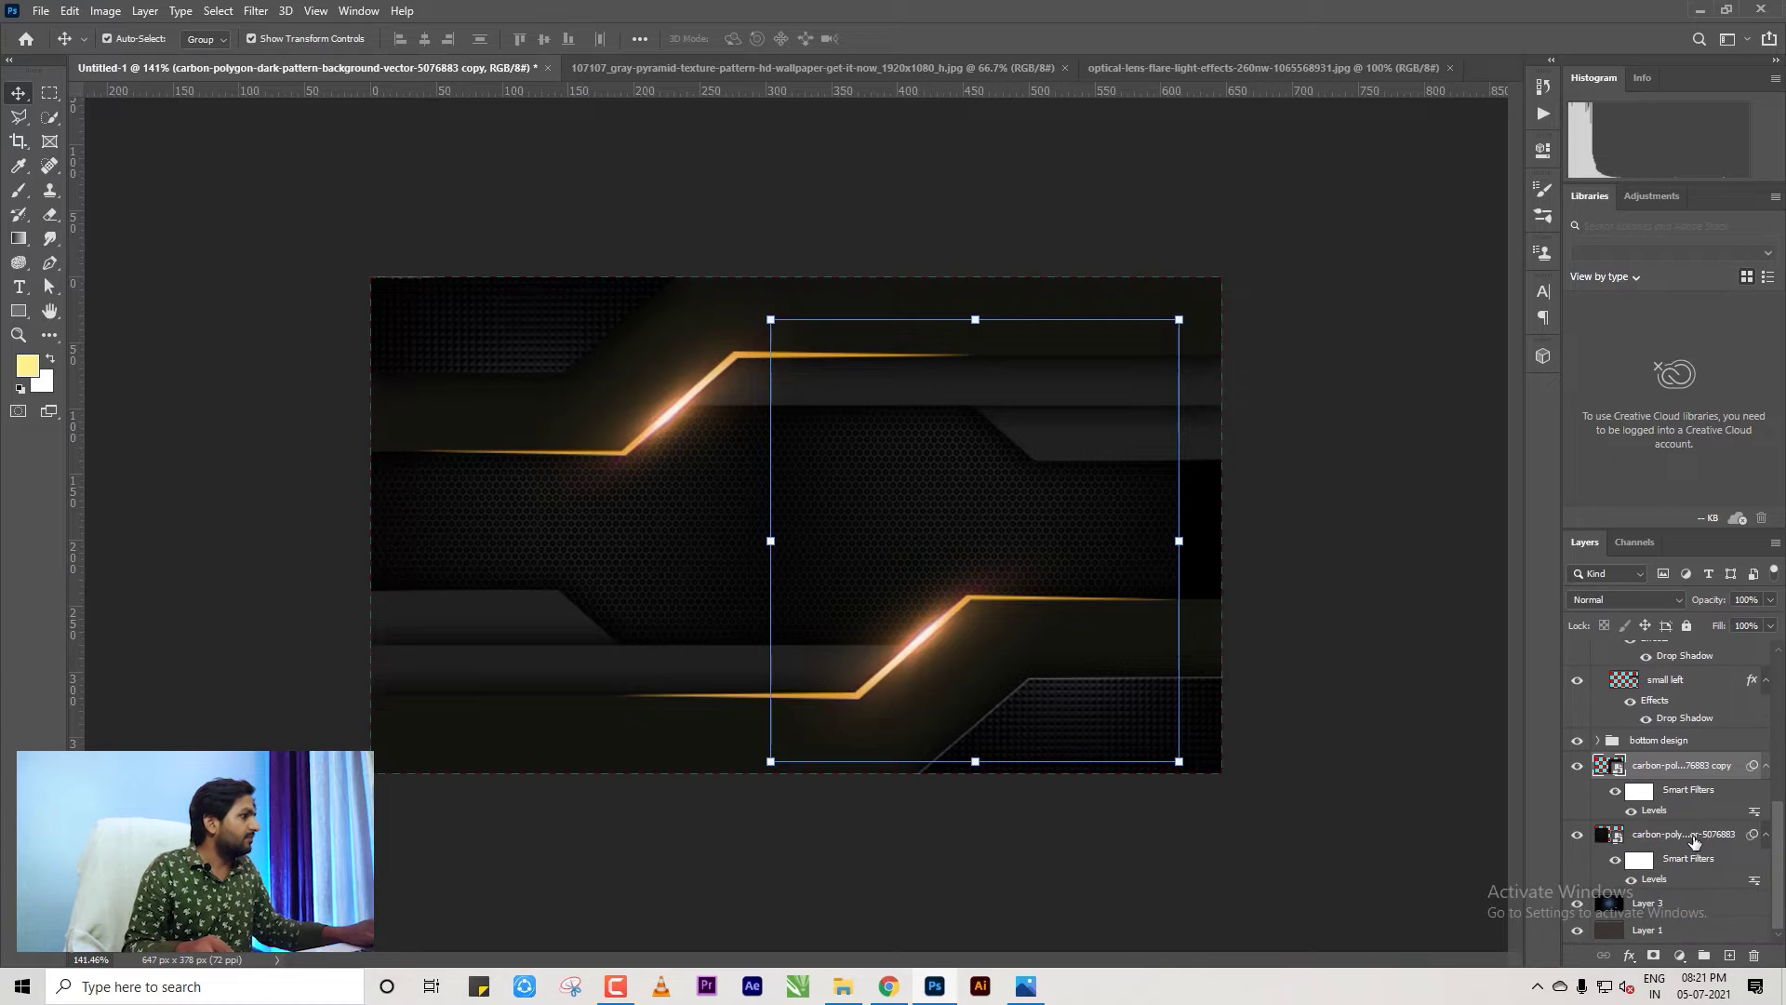
Merge the two carbon layers and stretch the result to cover the whole card.
shift+click(1665, 837)
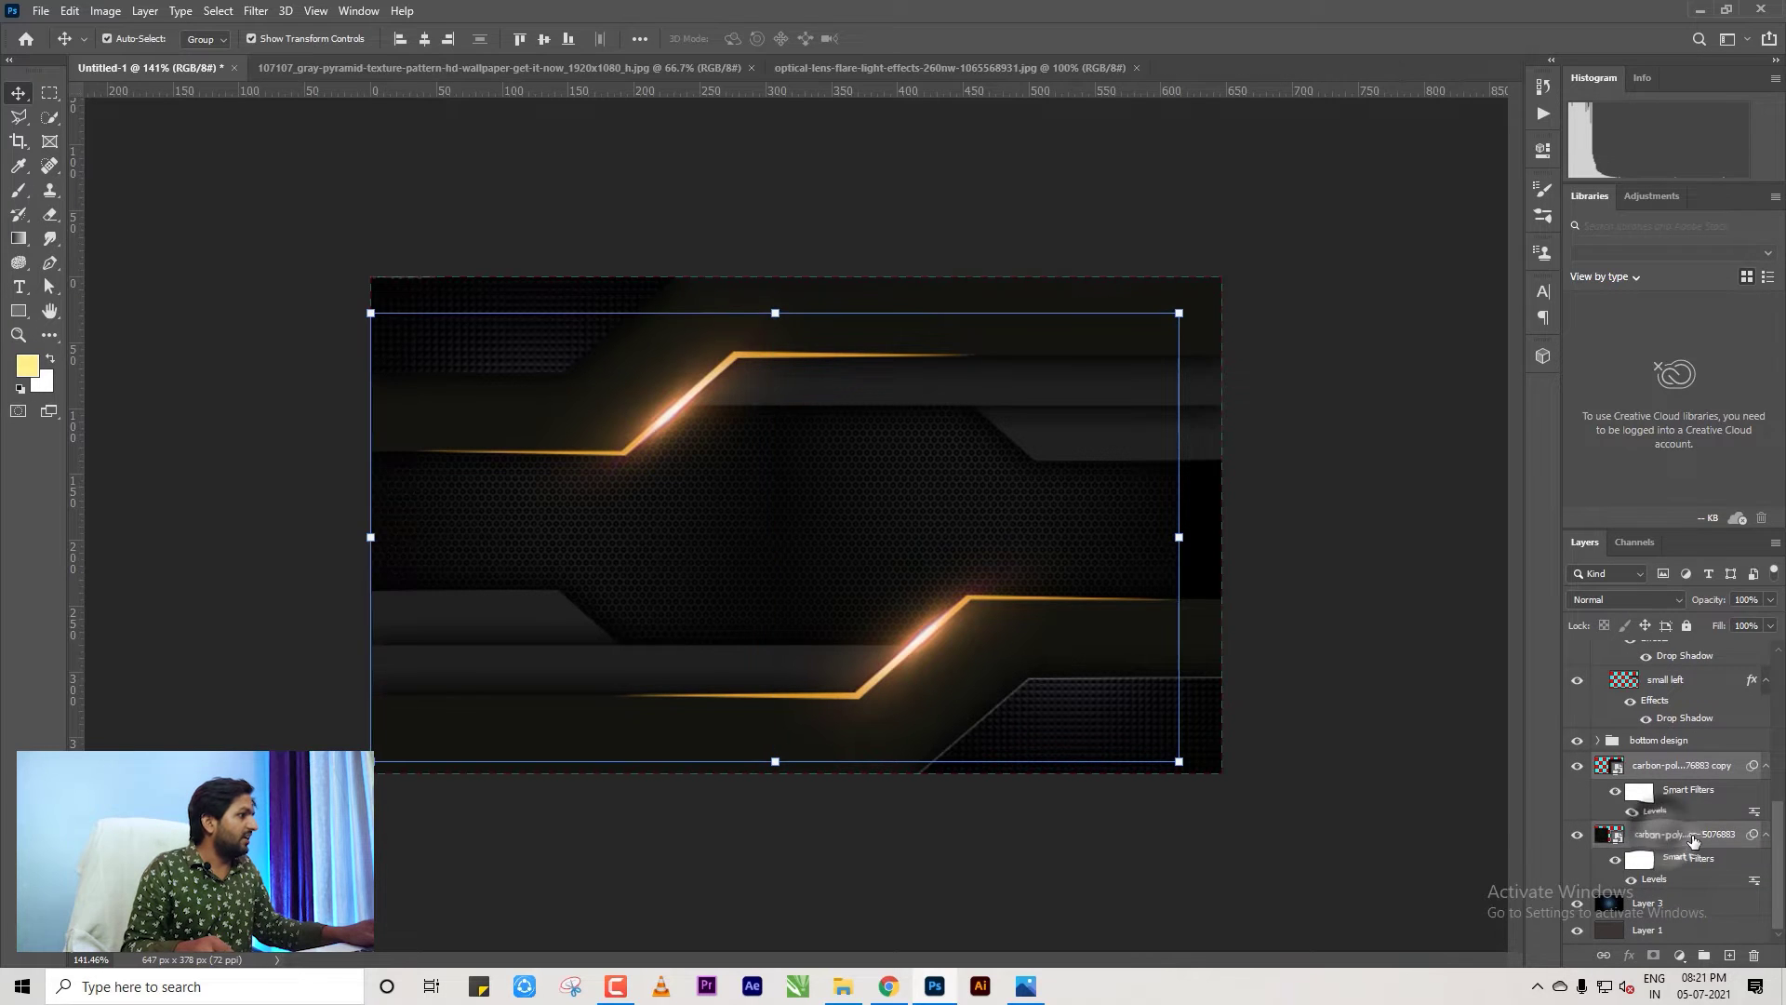
key(ctrl+e)
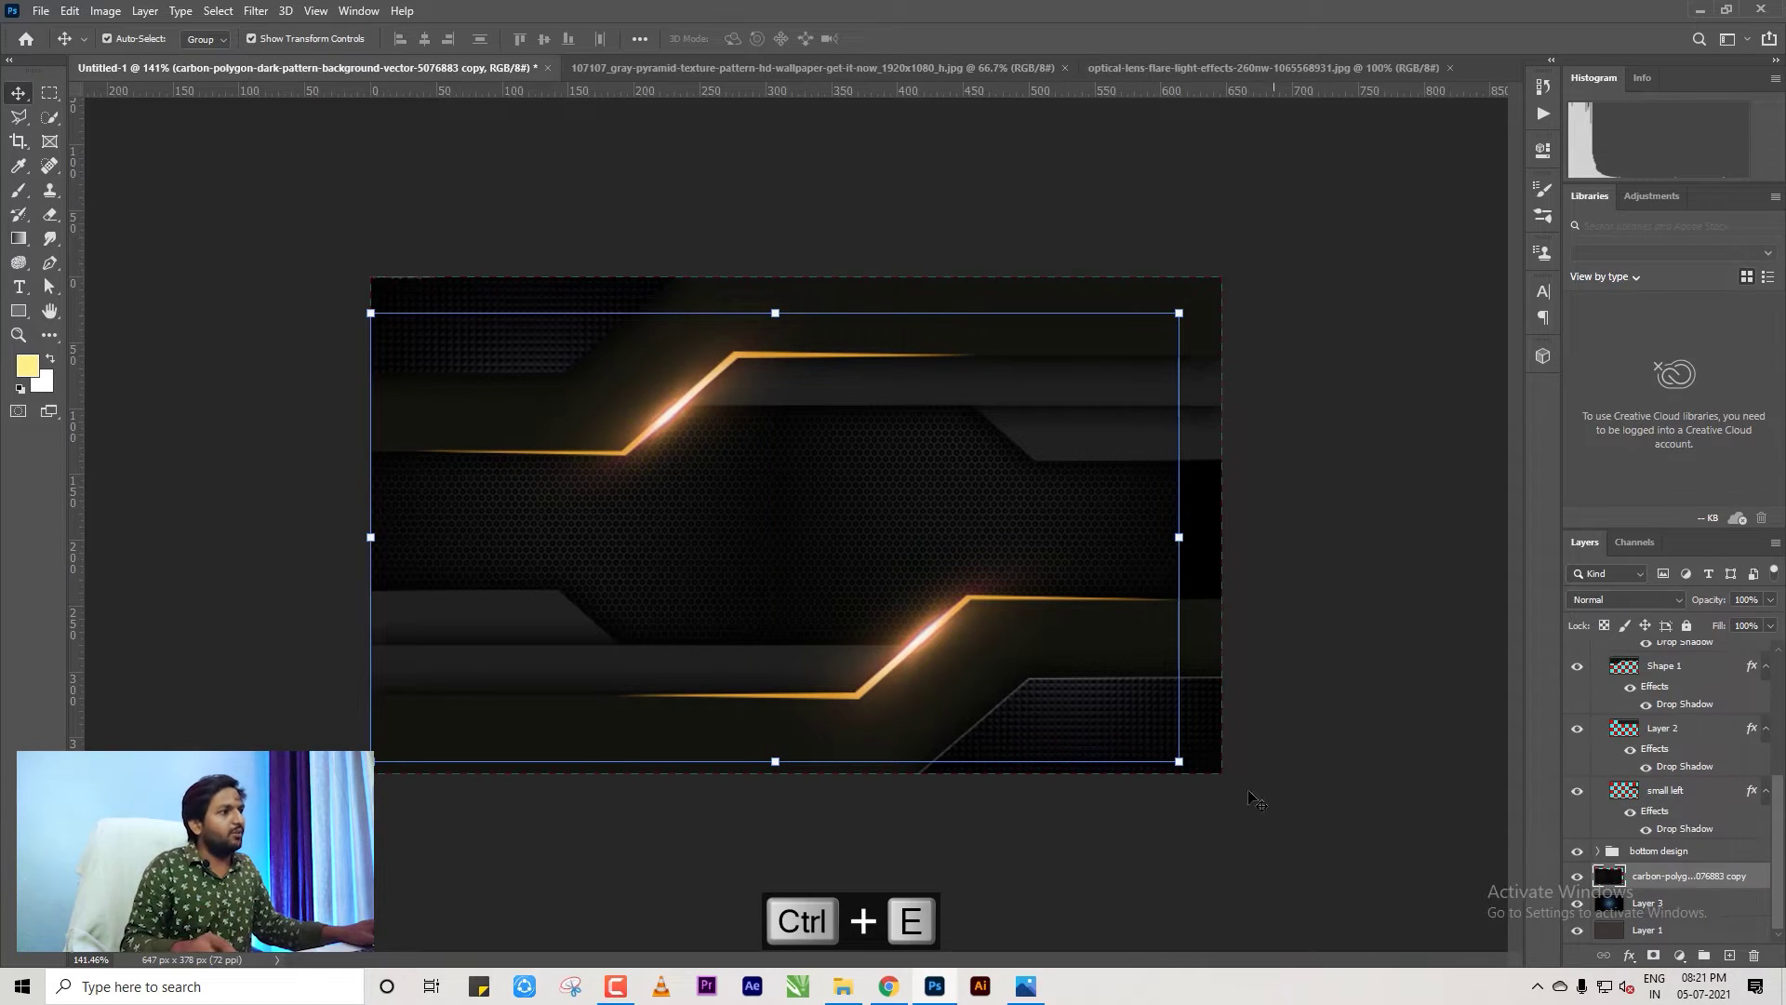
drag(1179, 761, 1228, 787)
key(Return)
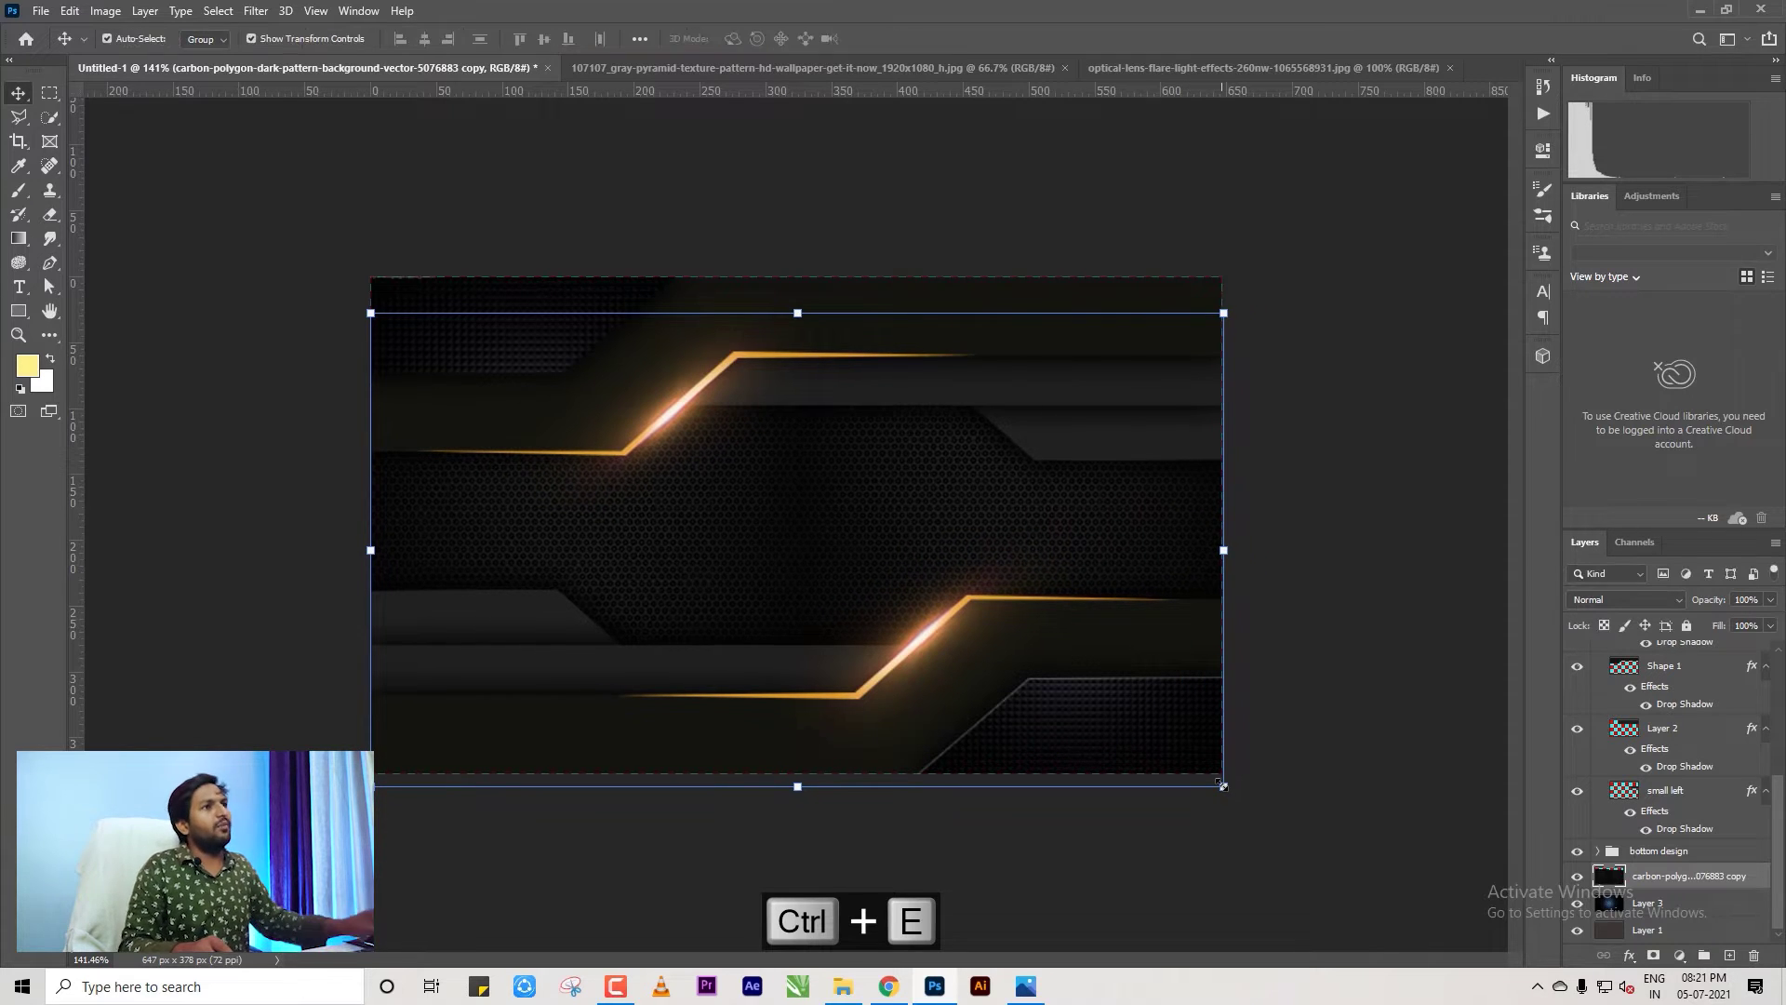
click(1325, 561)
key(ctrl+0)
key(ctrl+plus)
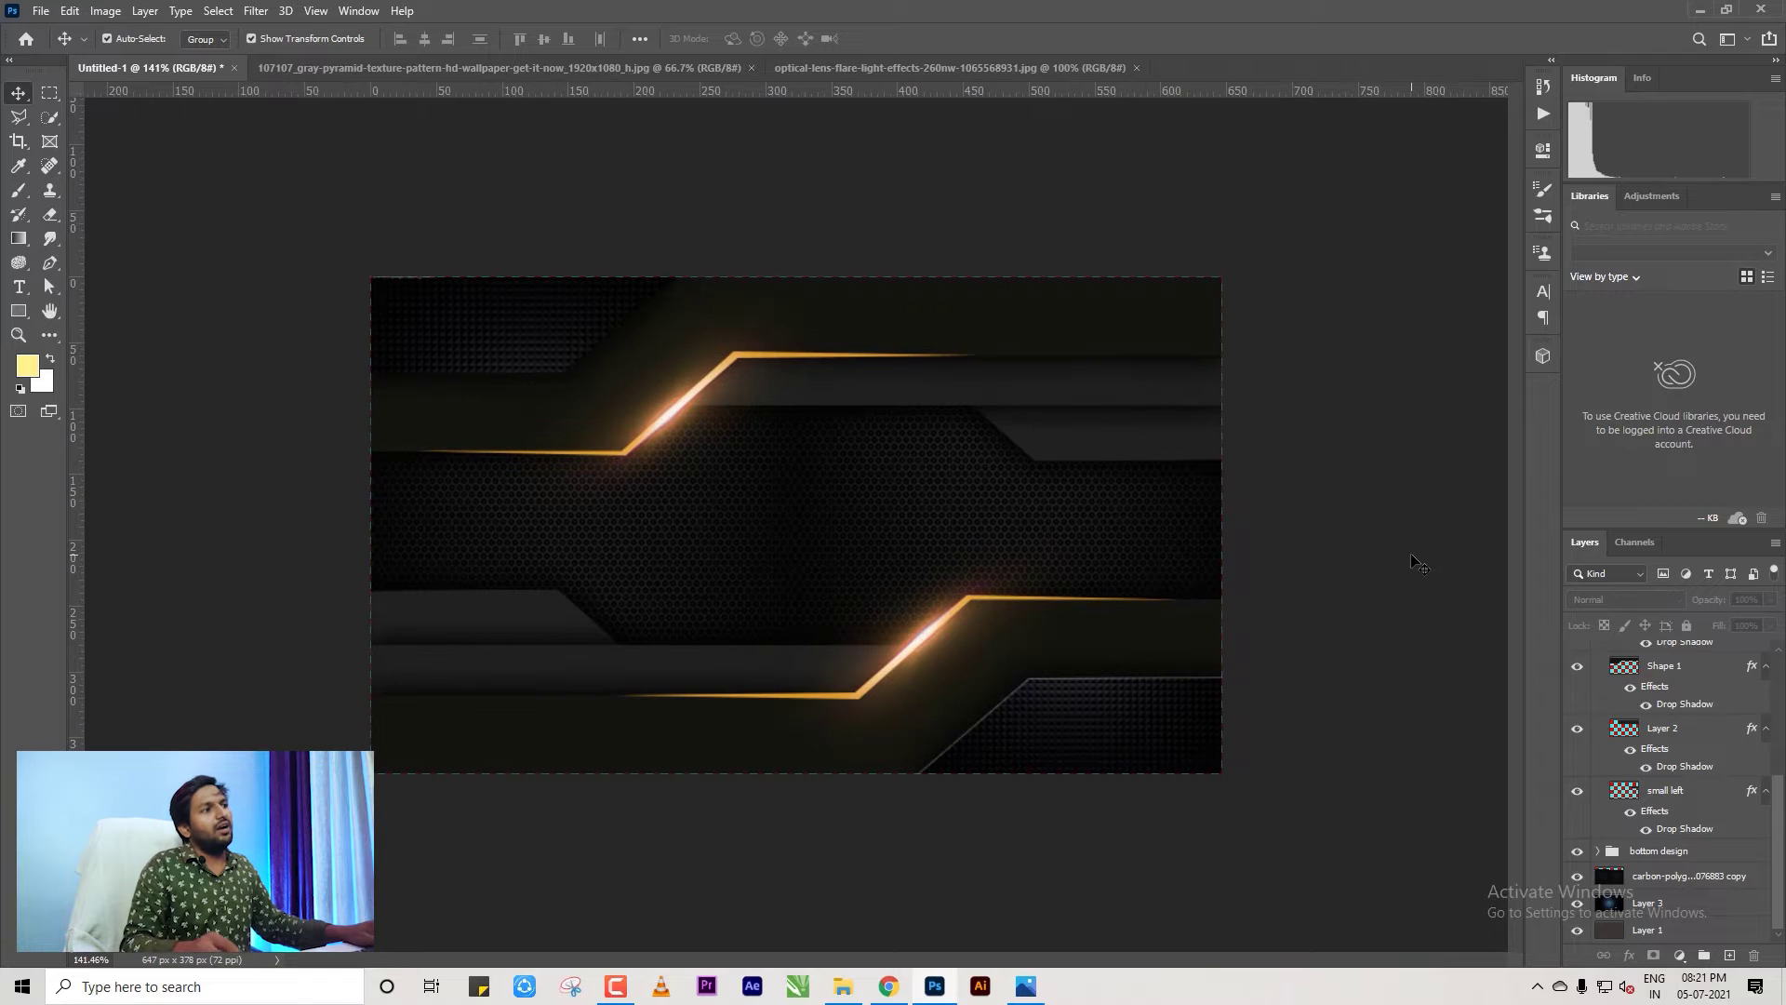
Open RZ TAEM PERSONAL (G:) > COMPANY DESIGNS > RZ LOGO and drag the RZ TAEM logo to Photoshop.
click(841, 986)
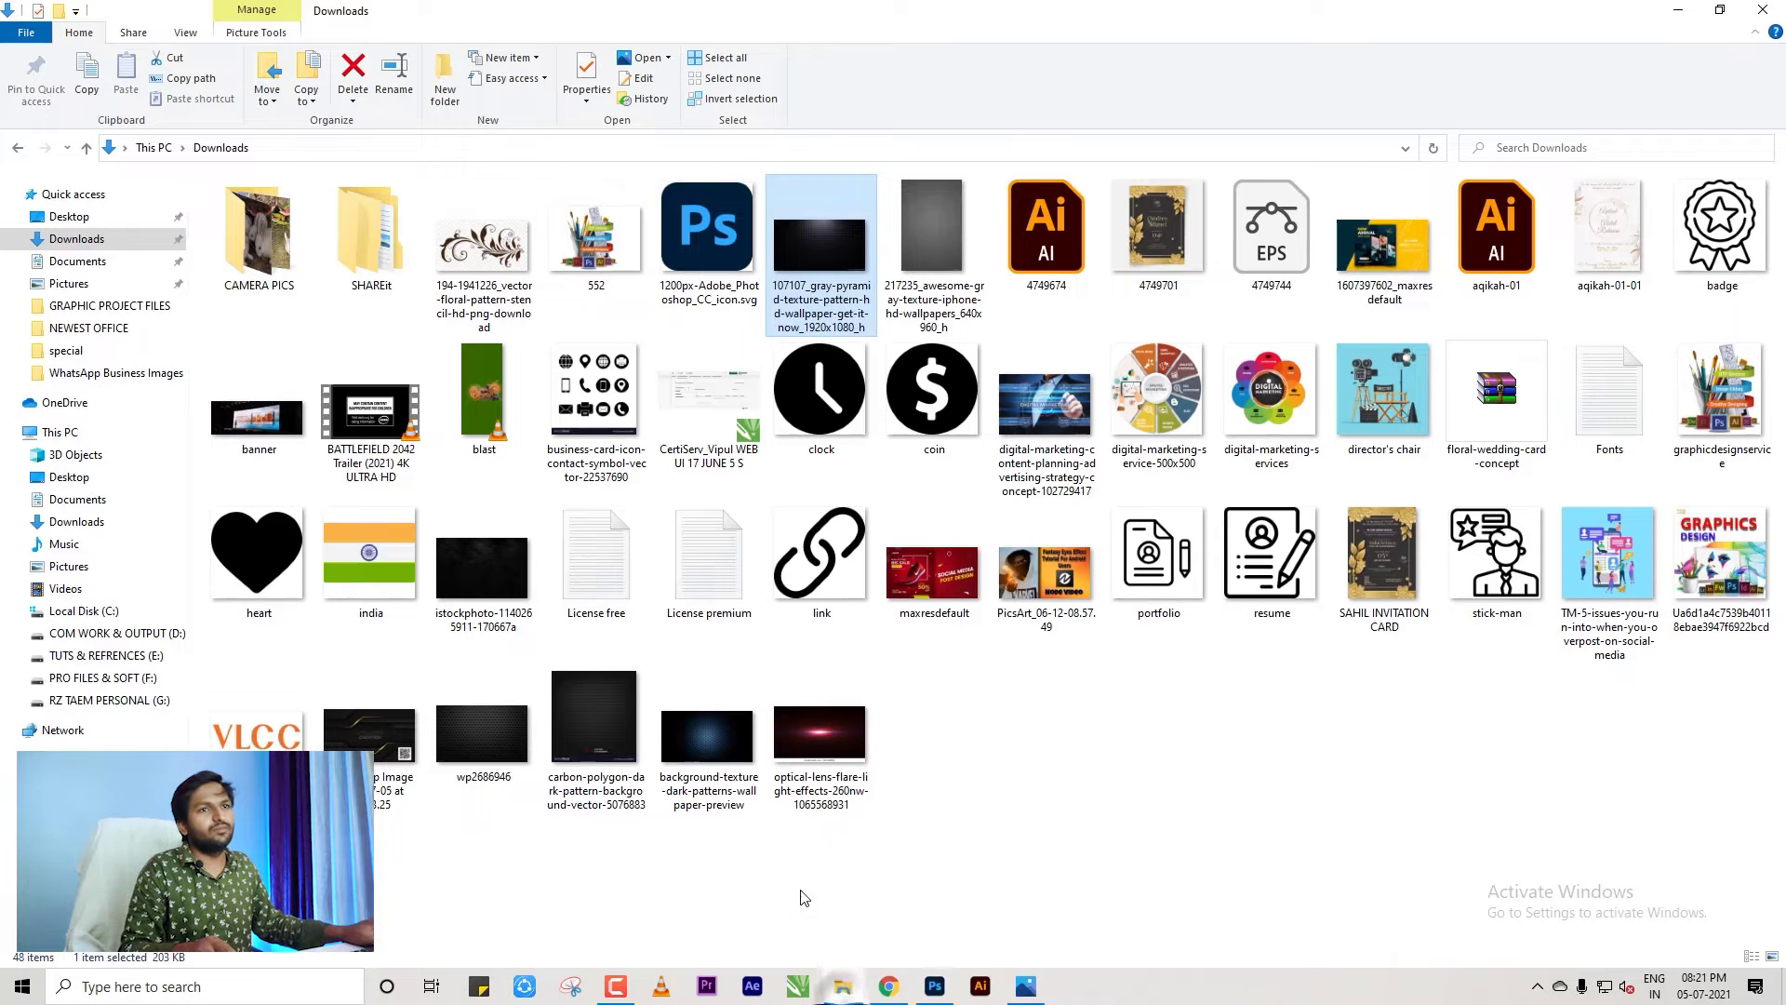
click(109, 699)
double_click(336, 211)
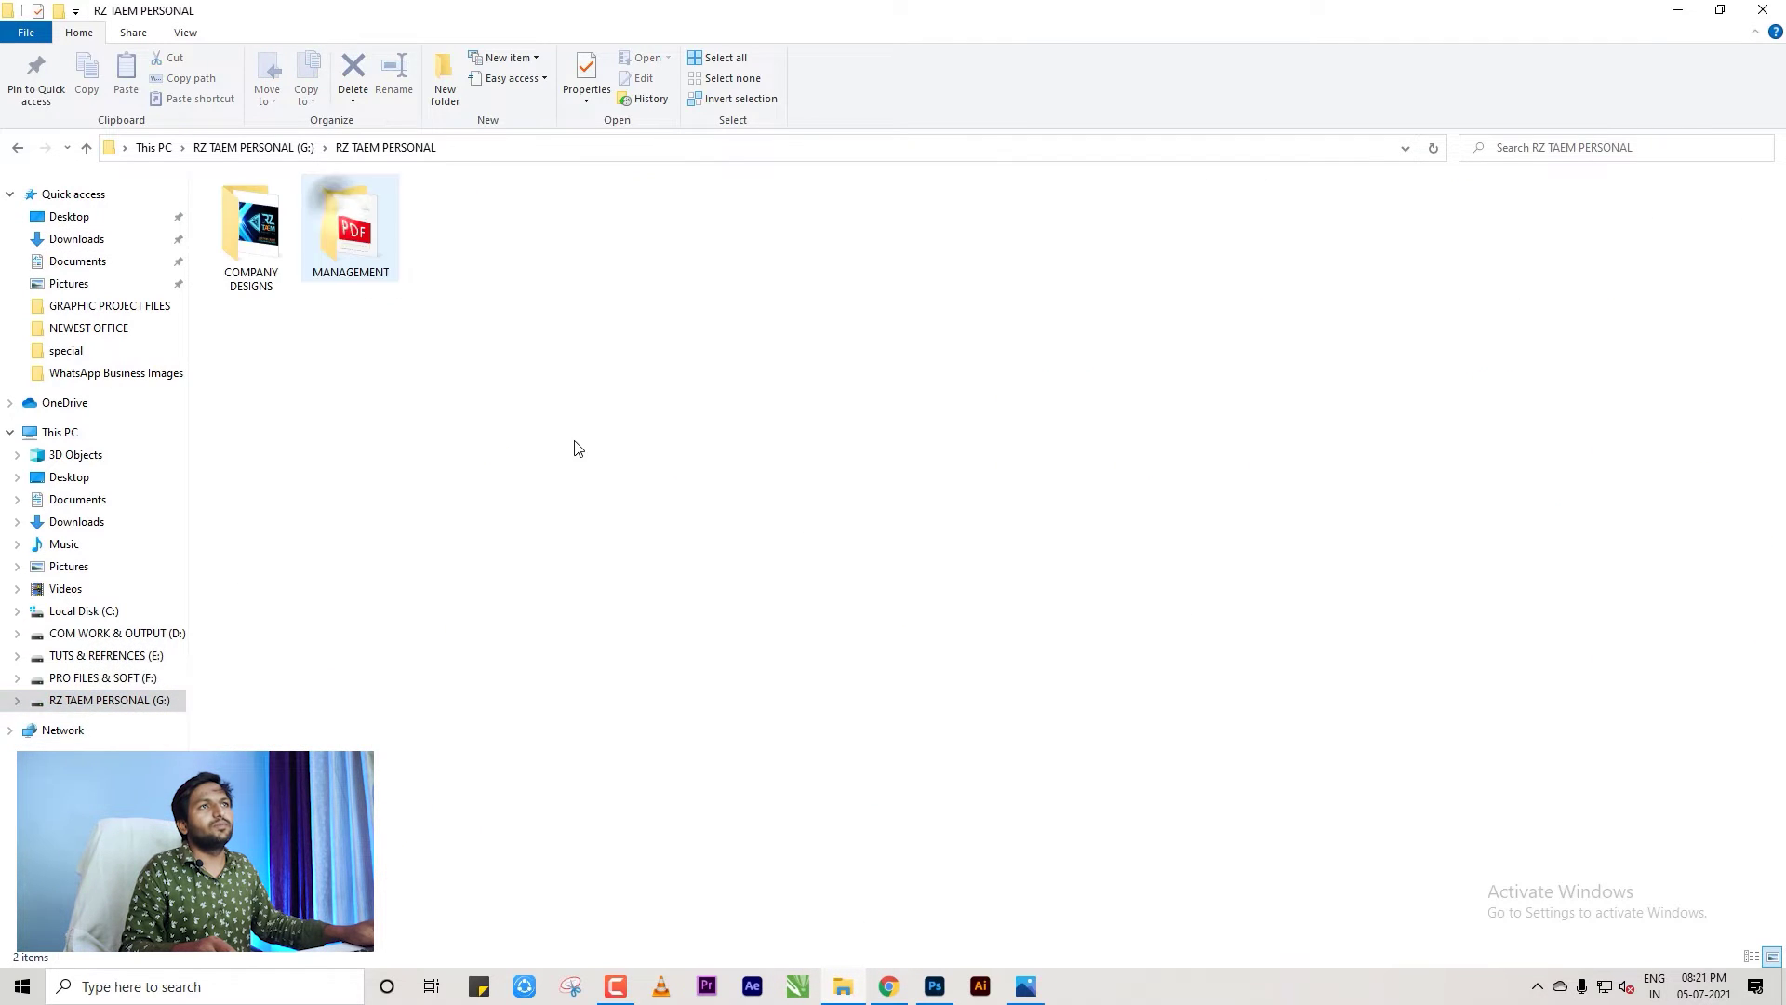
double_click(251, 228)
double_click(666, 258)
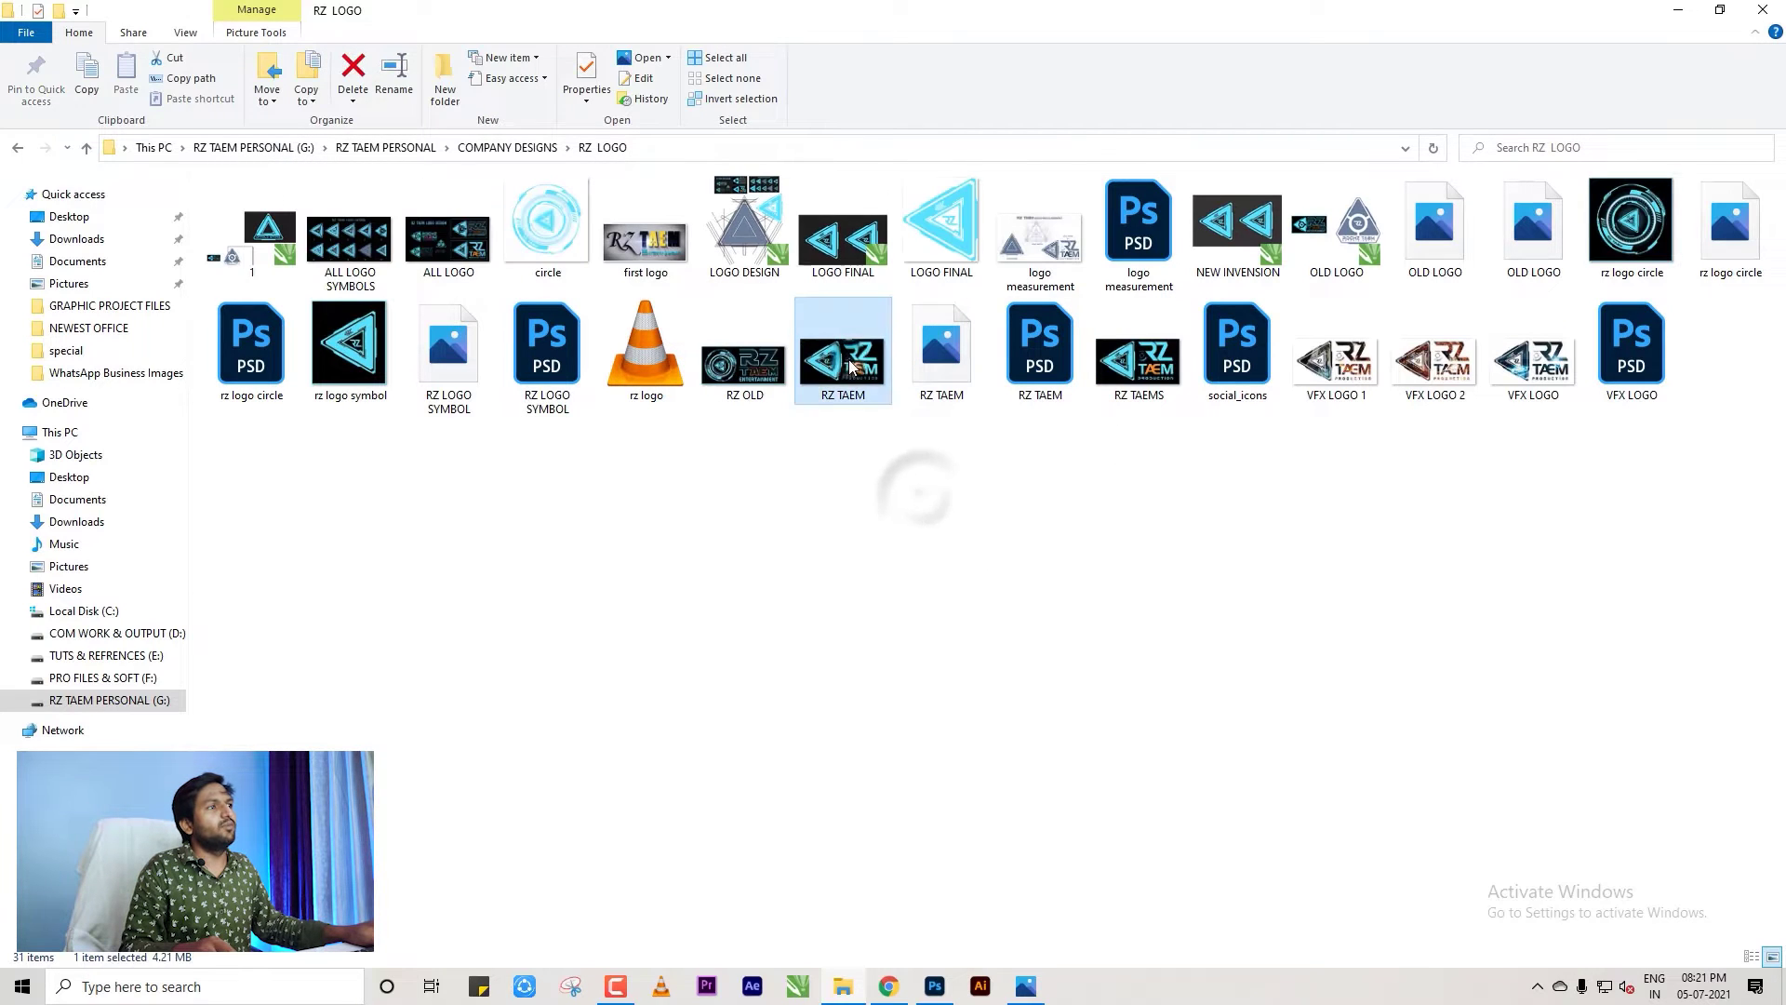
click(944, 406)
drag(945, 406, 689, 175)
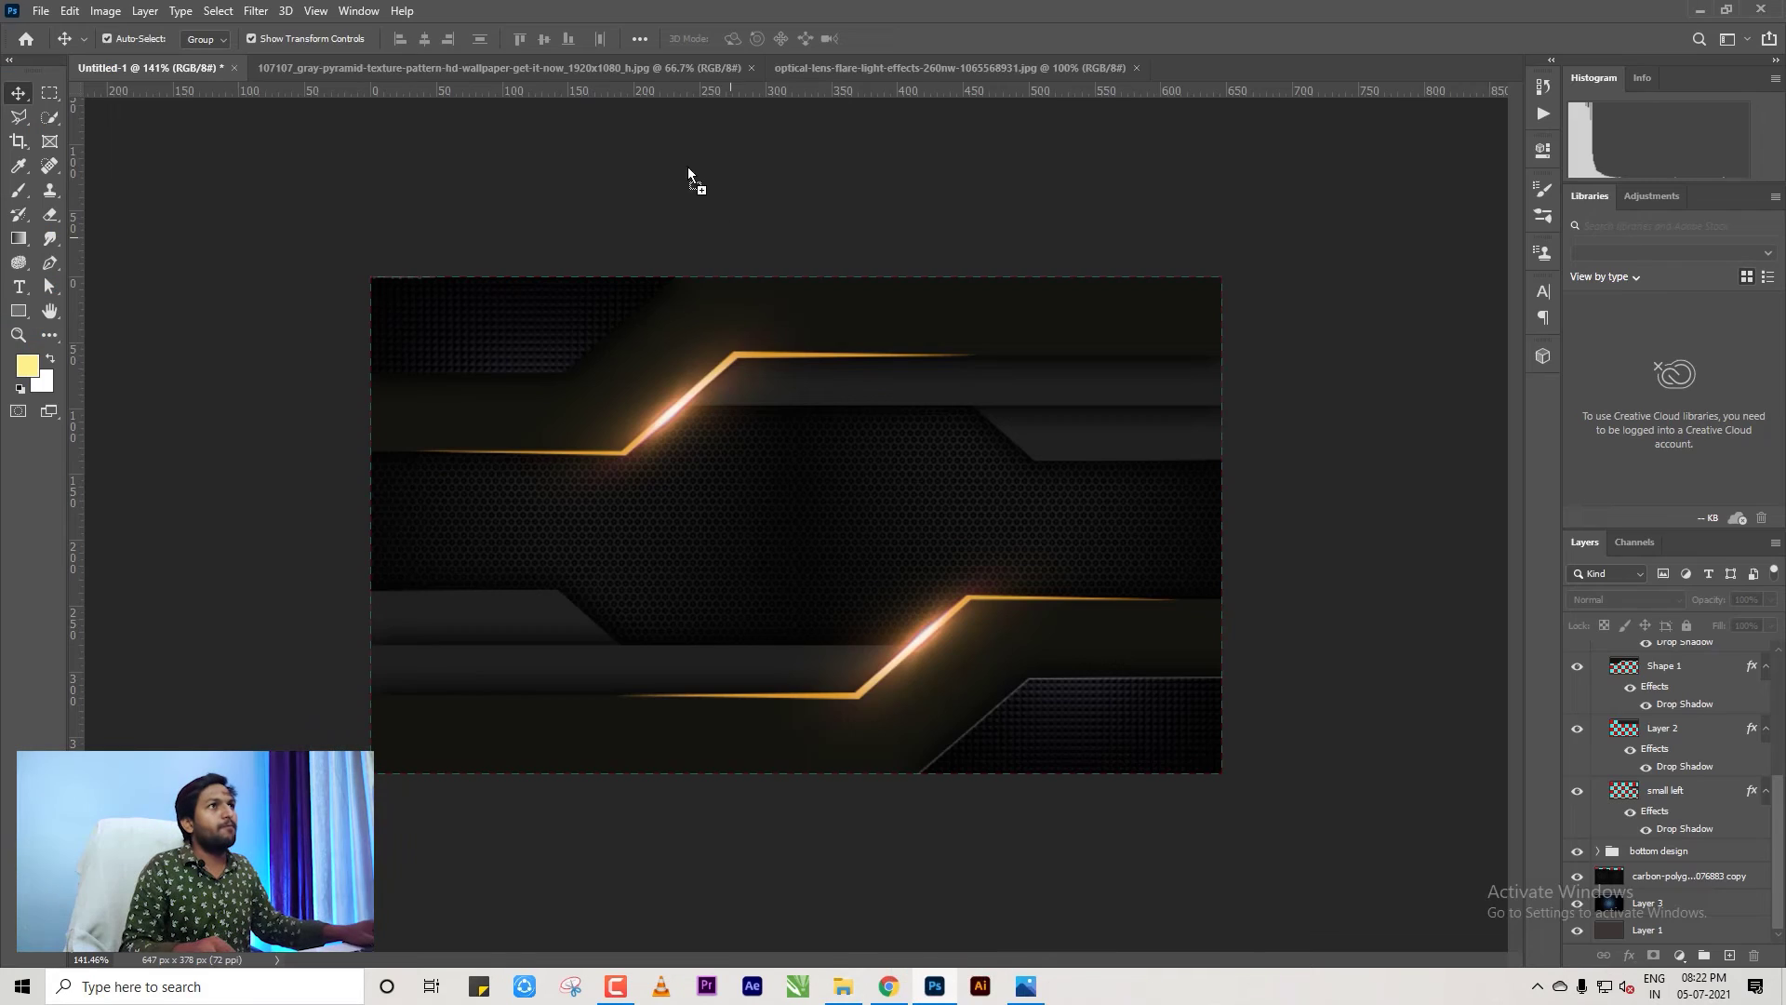
Open RZ TAEM.png and drag the logo onto the business card as a new layer.
drag(1207, 77, 1209, 63)
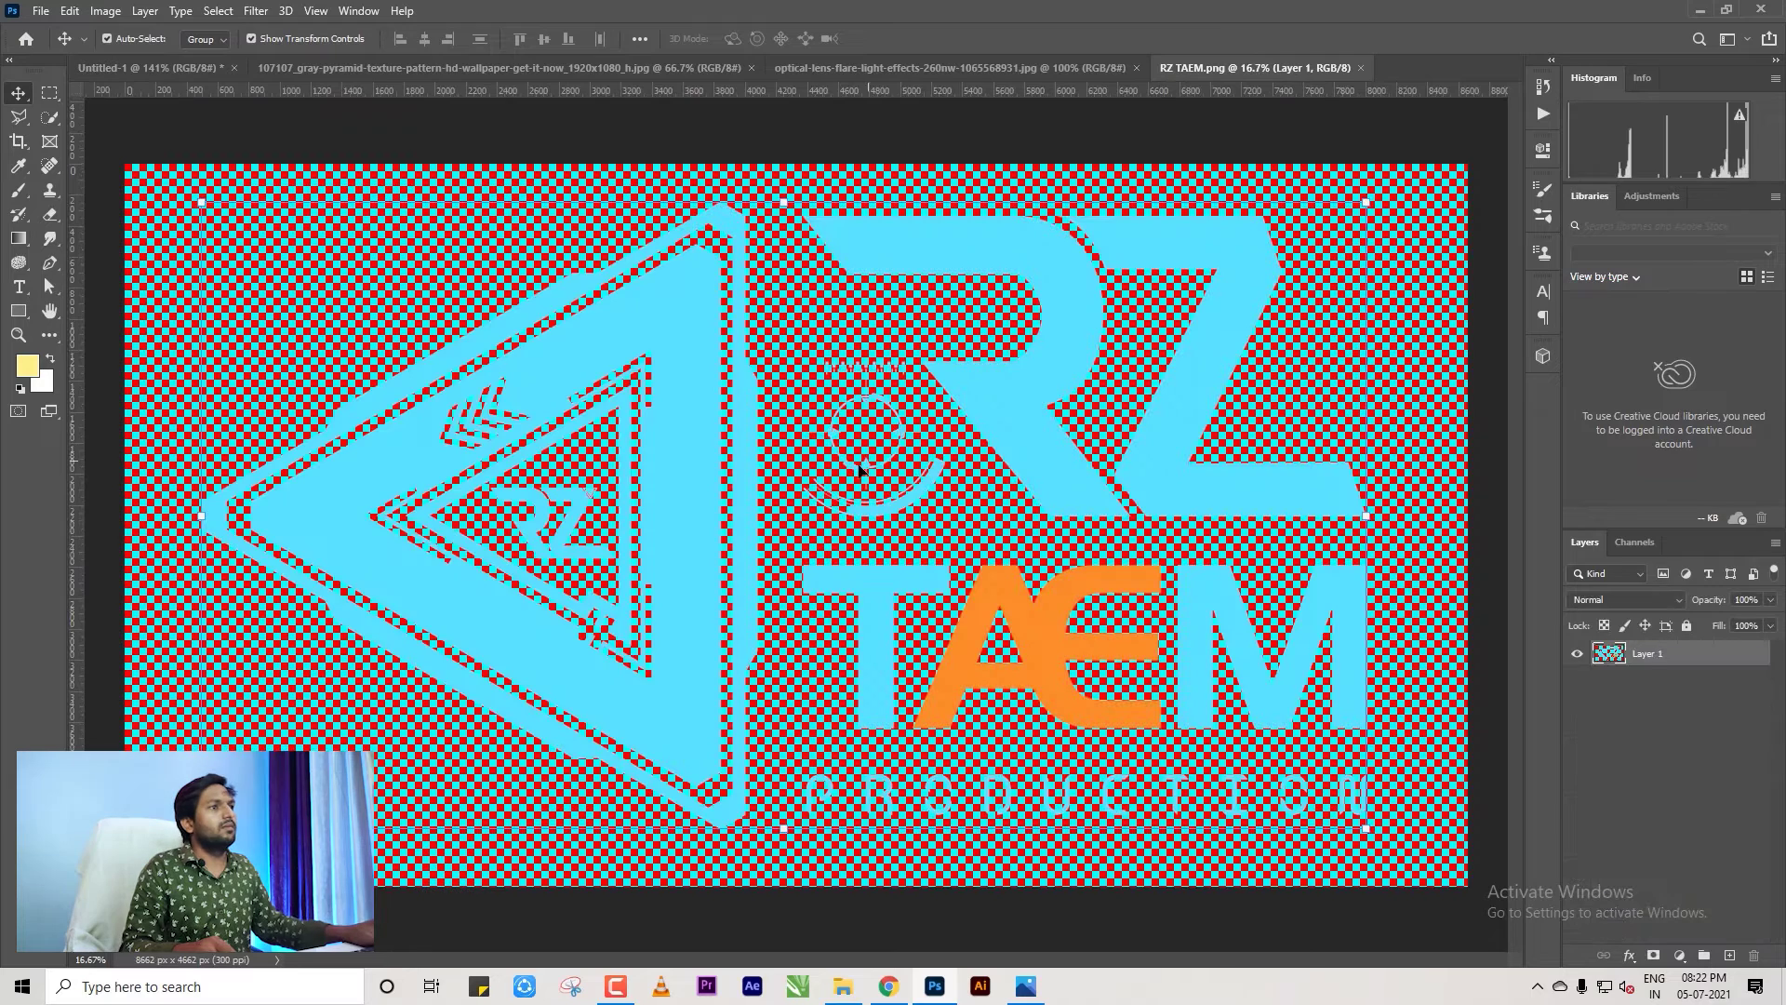
drag(516, 325, 795, 518)
scroll(795, 518, down, 8)
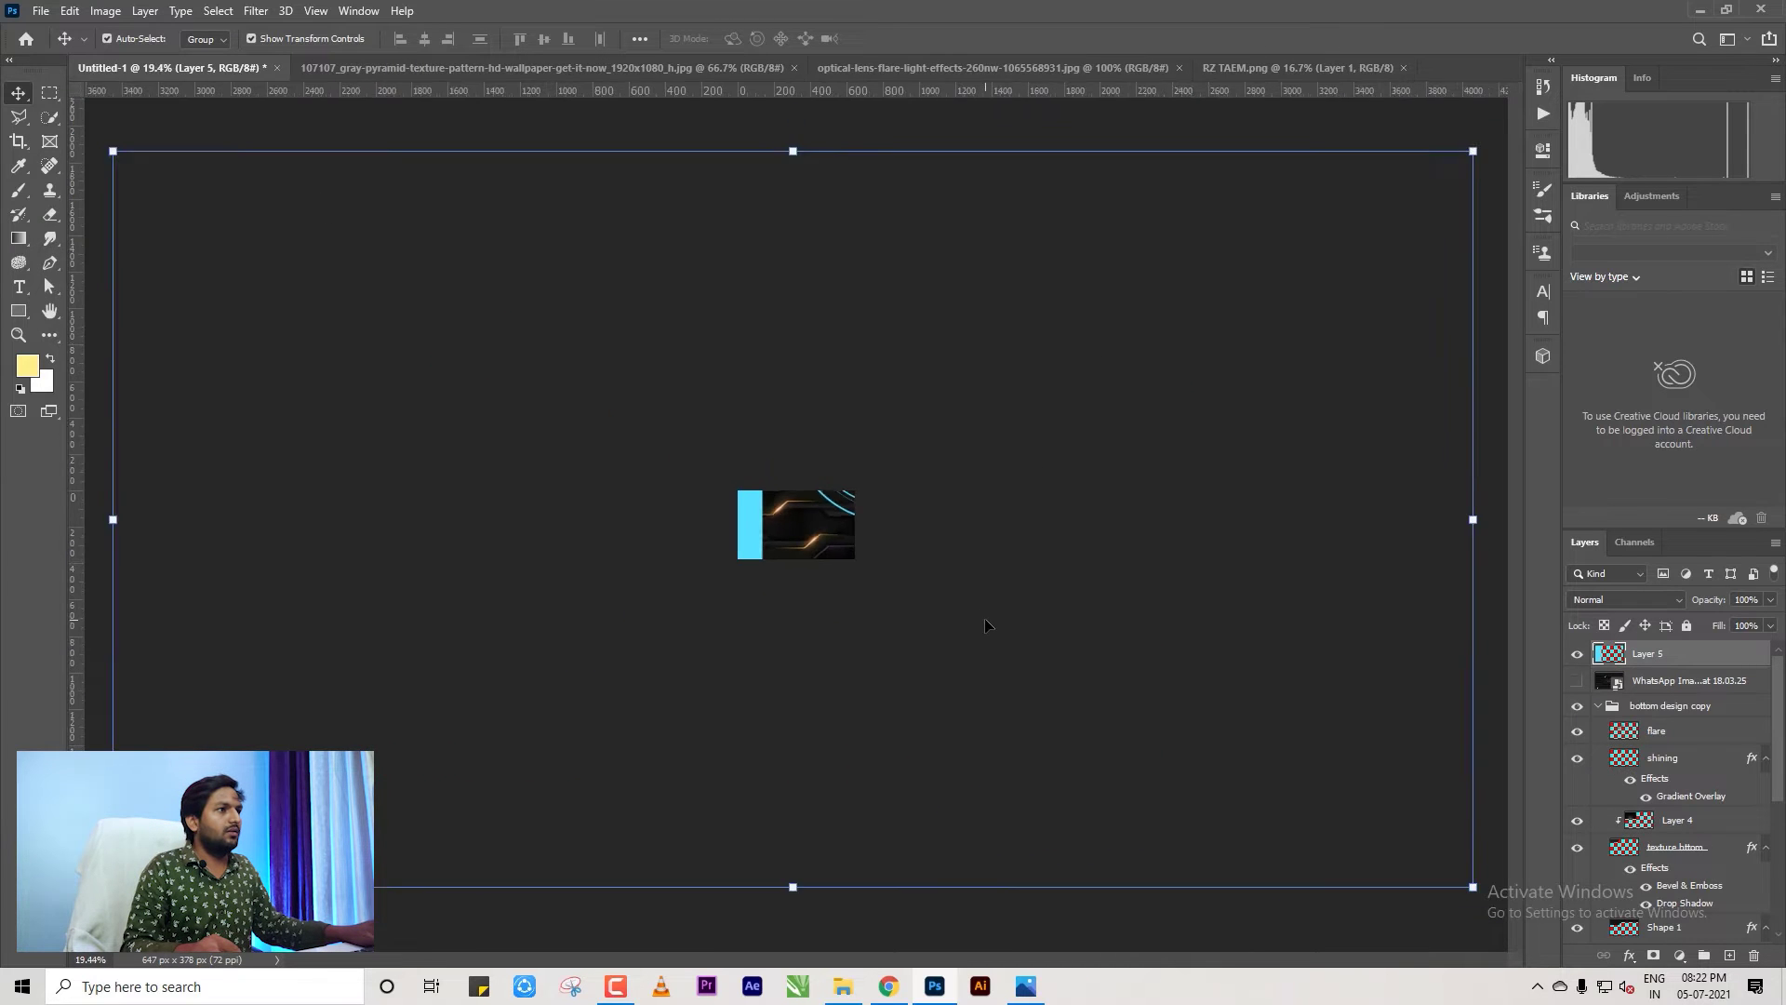
Scale the logo down and centre it between the orange bands, then commit the transform.
drag(1182, 730, 818, 514)
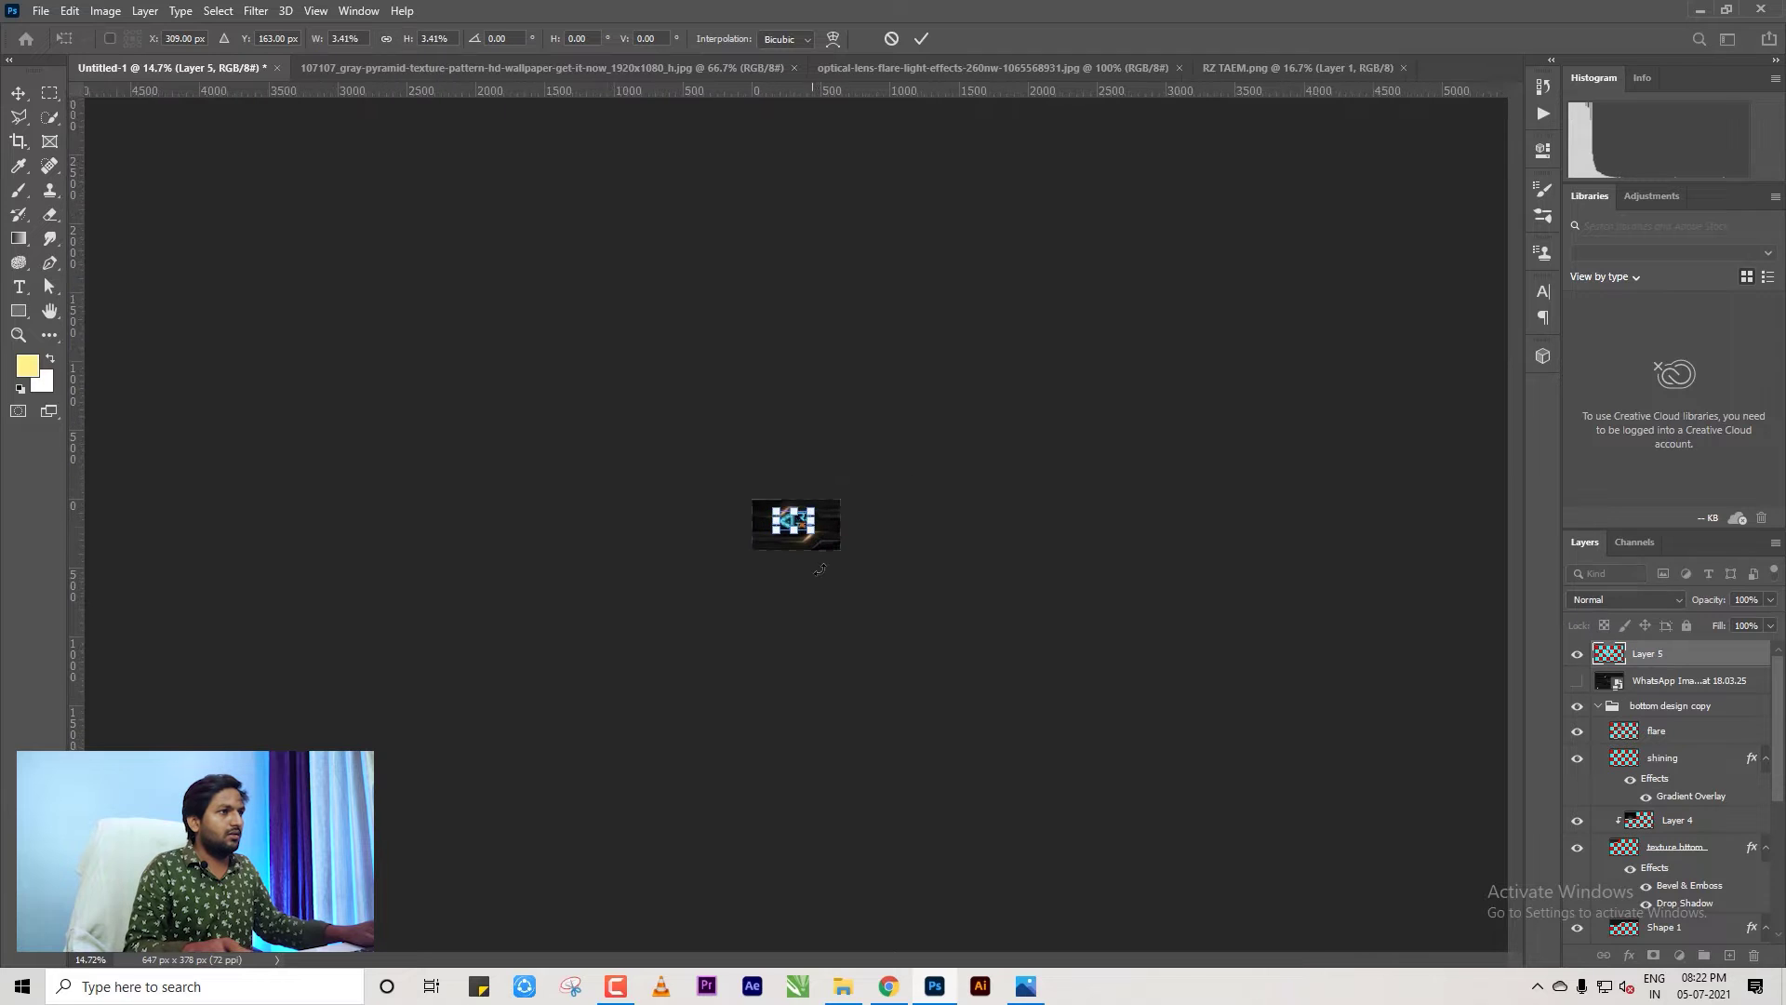
scroll(818, 521, up, 10)
scroll(840, 550, up, 3)
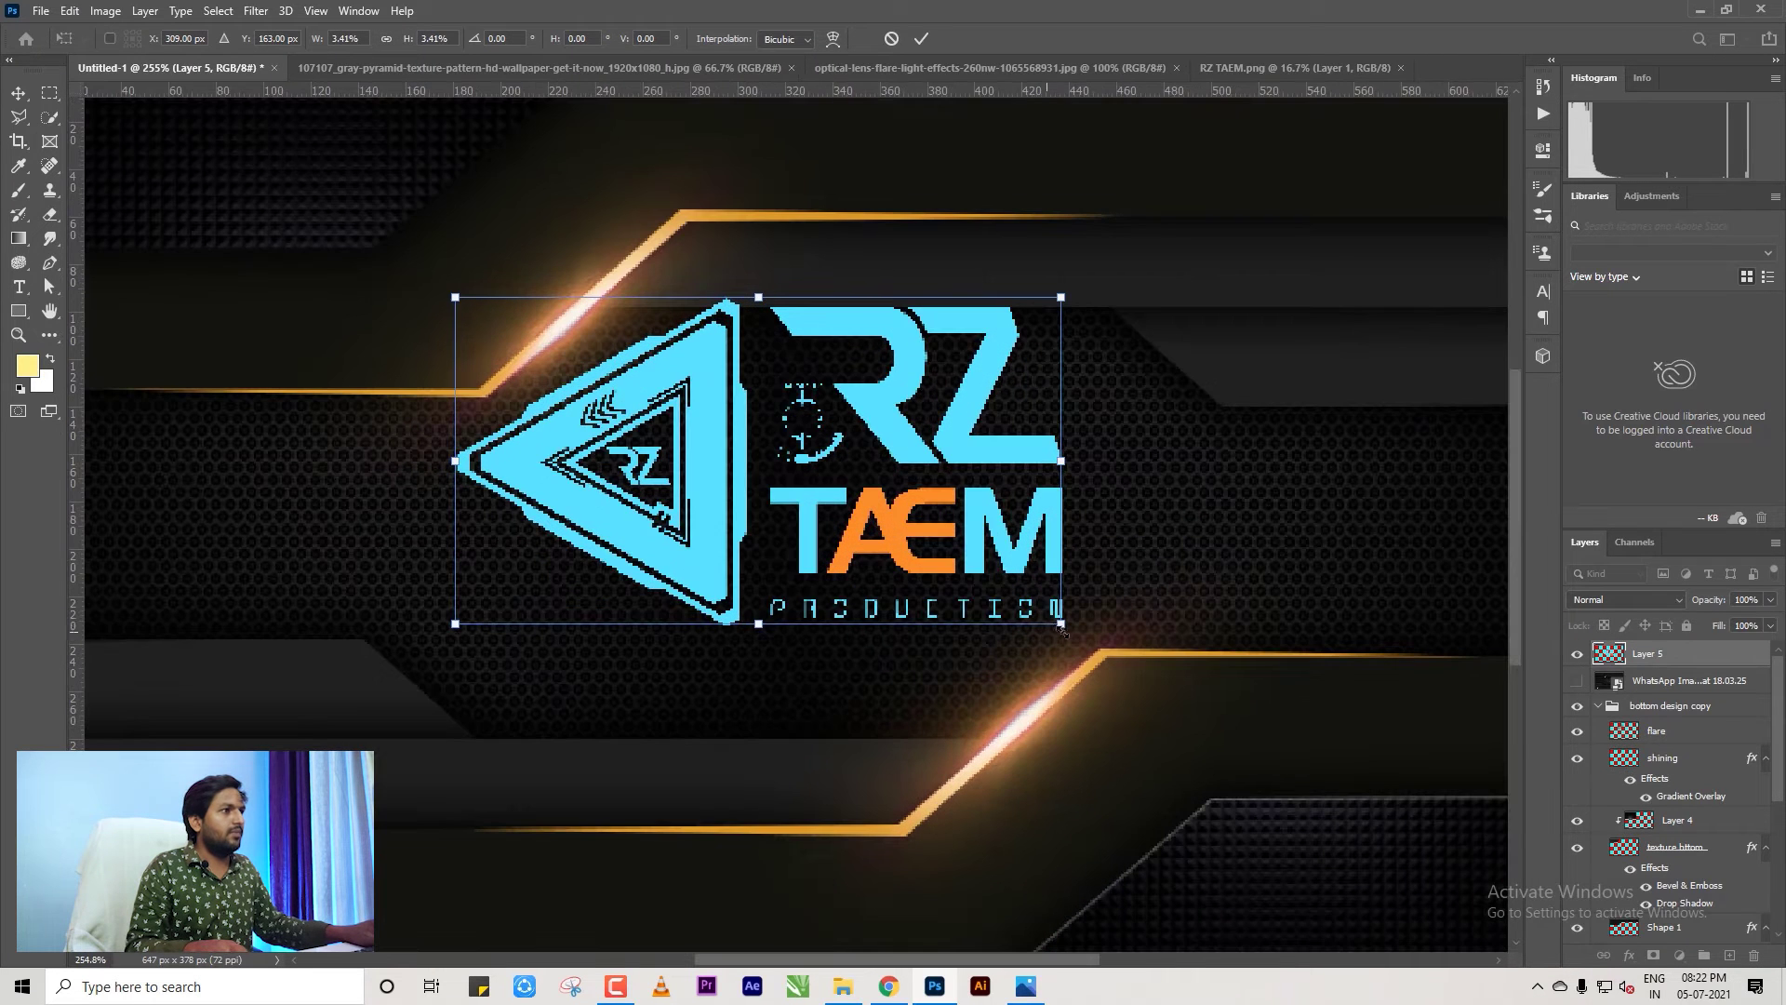
drag(1069, 629, 962, 560)
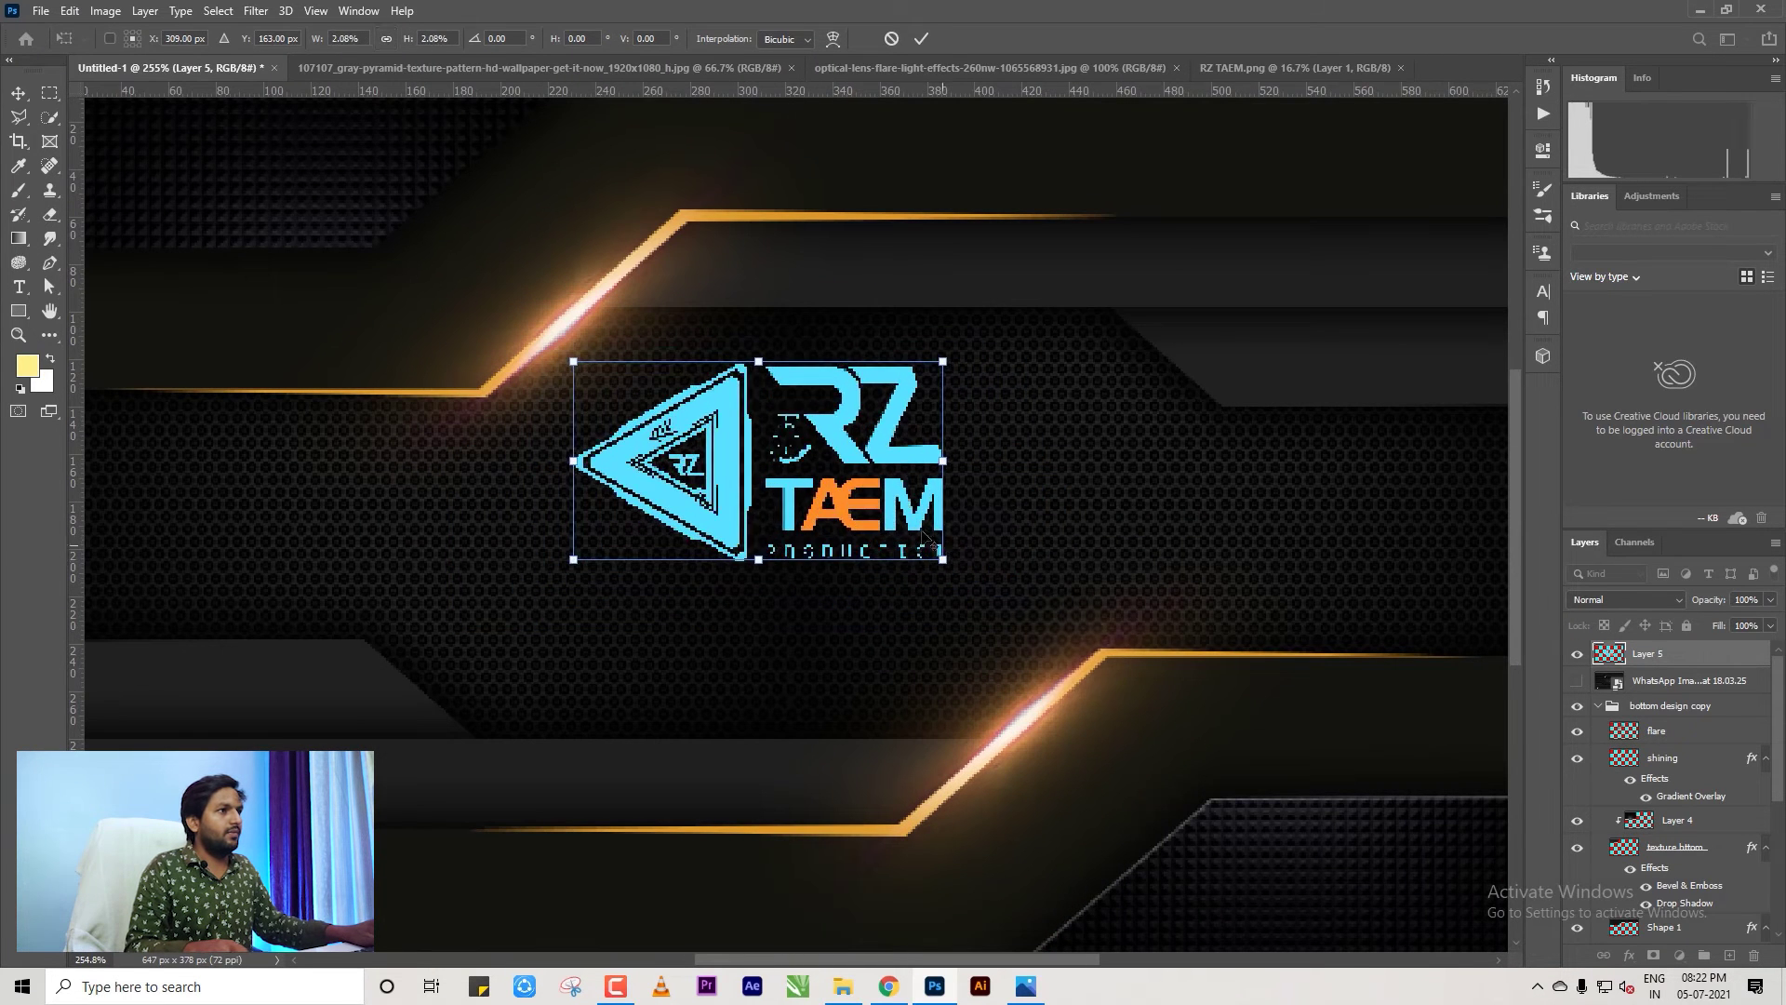
drag(897, 506, 901, 567)
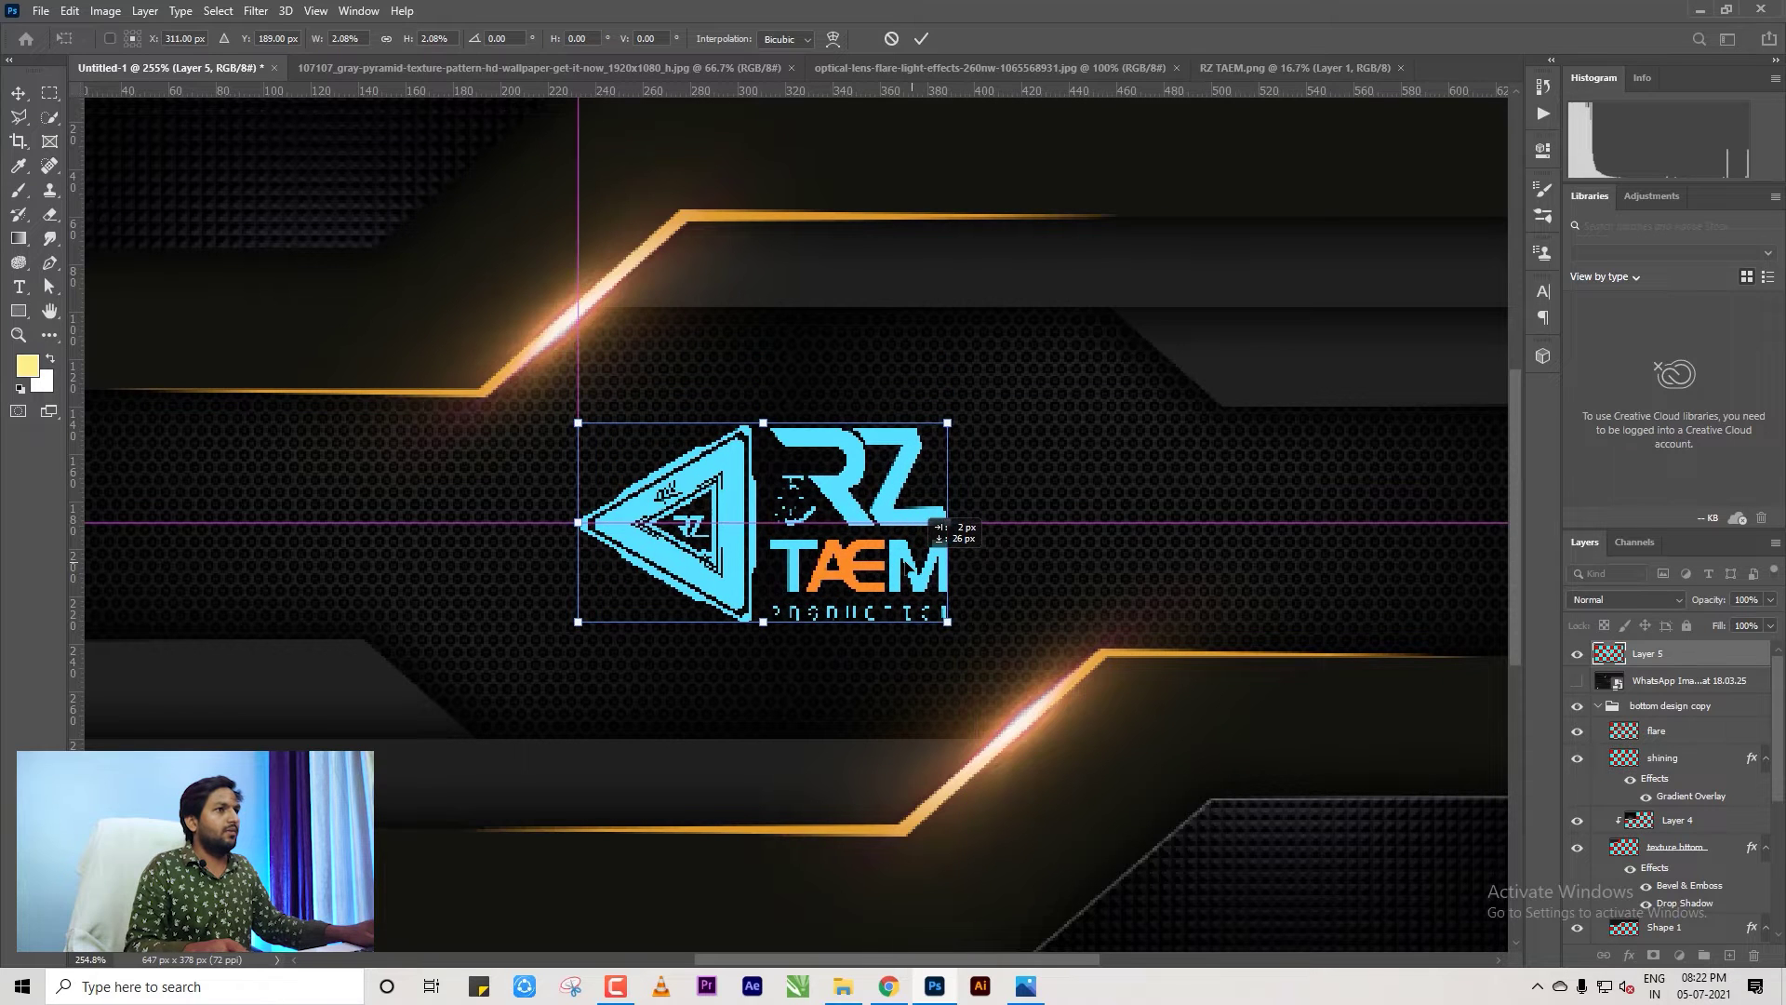
key(Return)
Check the logo's placement by selecting Layer 5, then deselect it.
scroll(751, 458, down, 5)
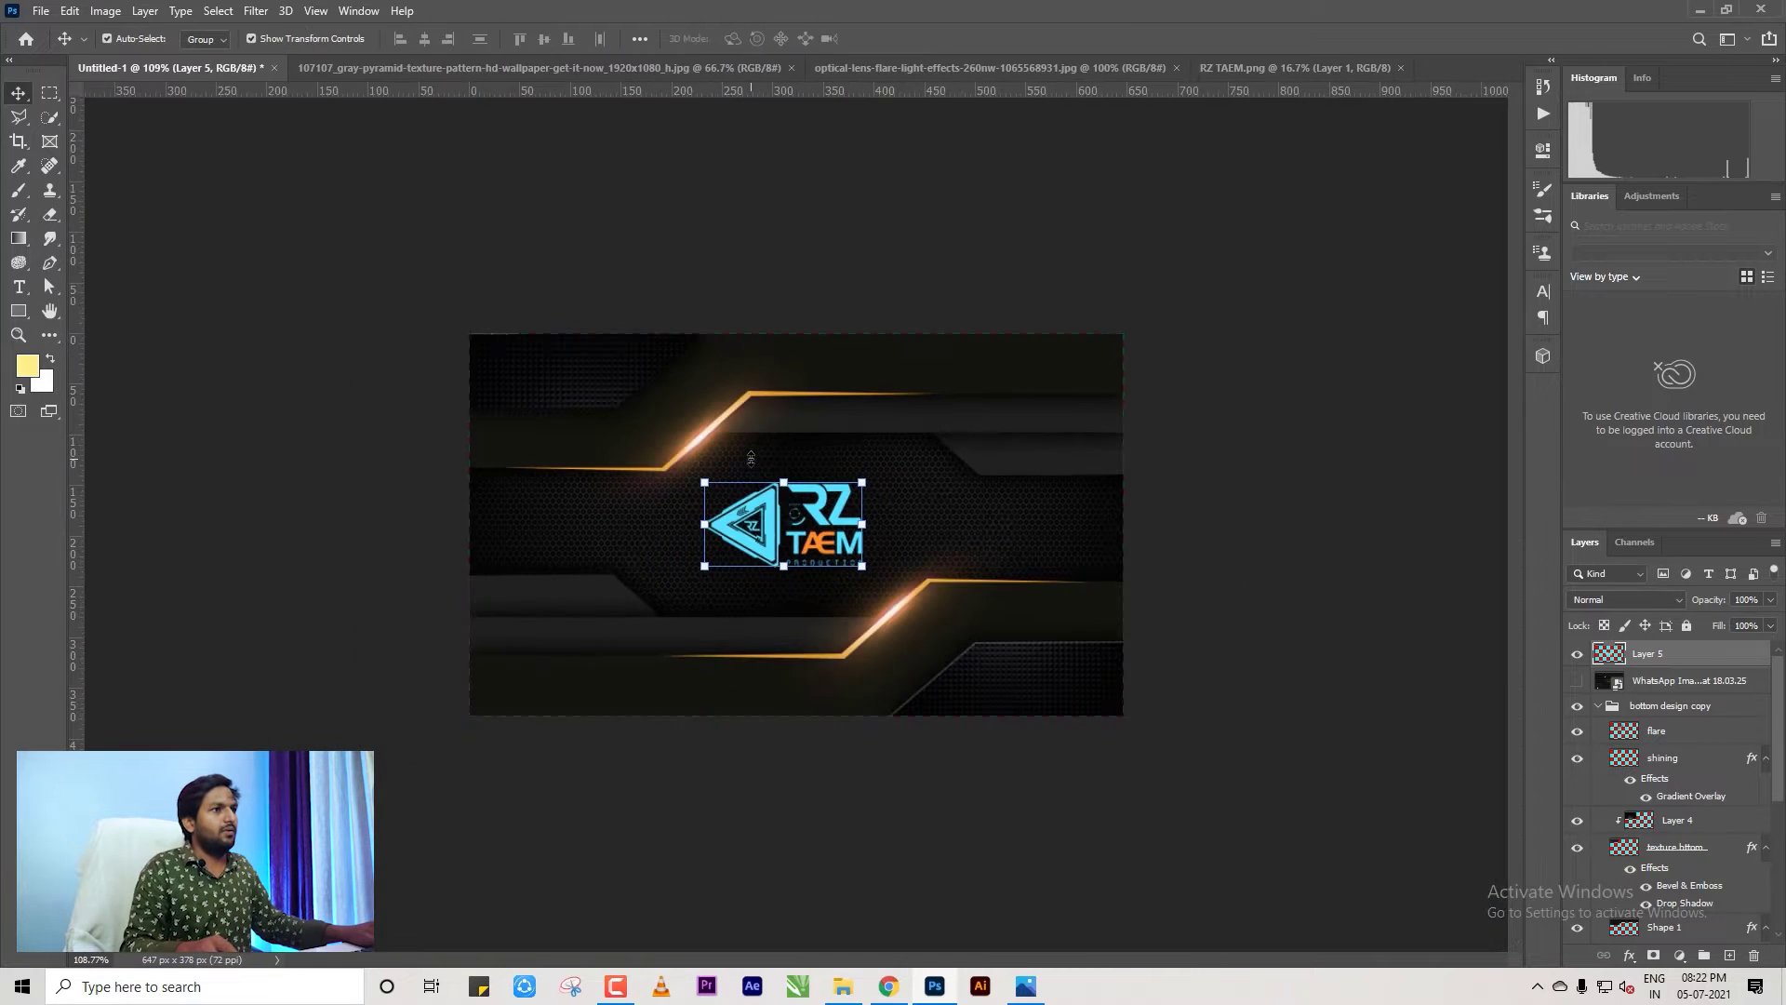
scroll(1257, 558, up, 3)
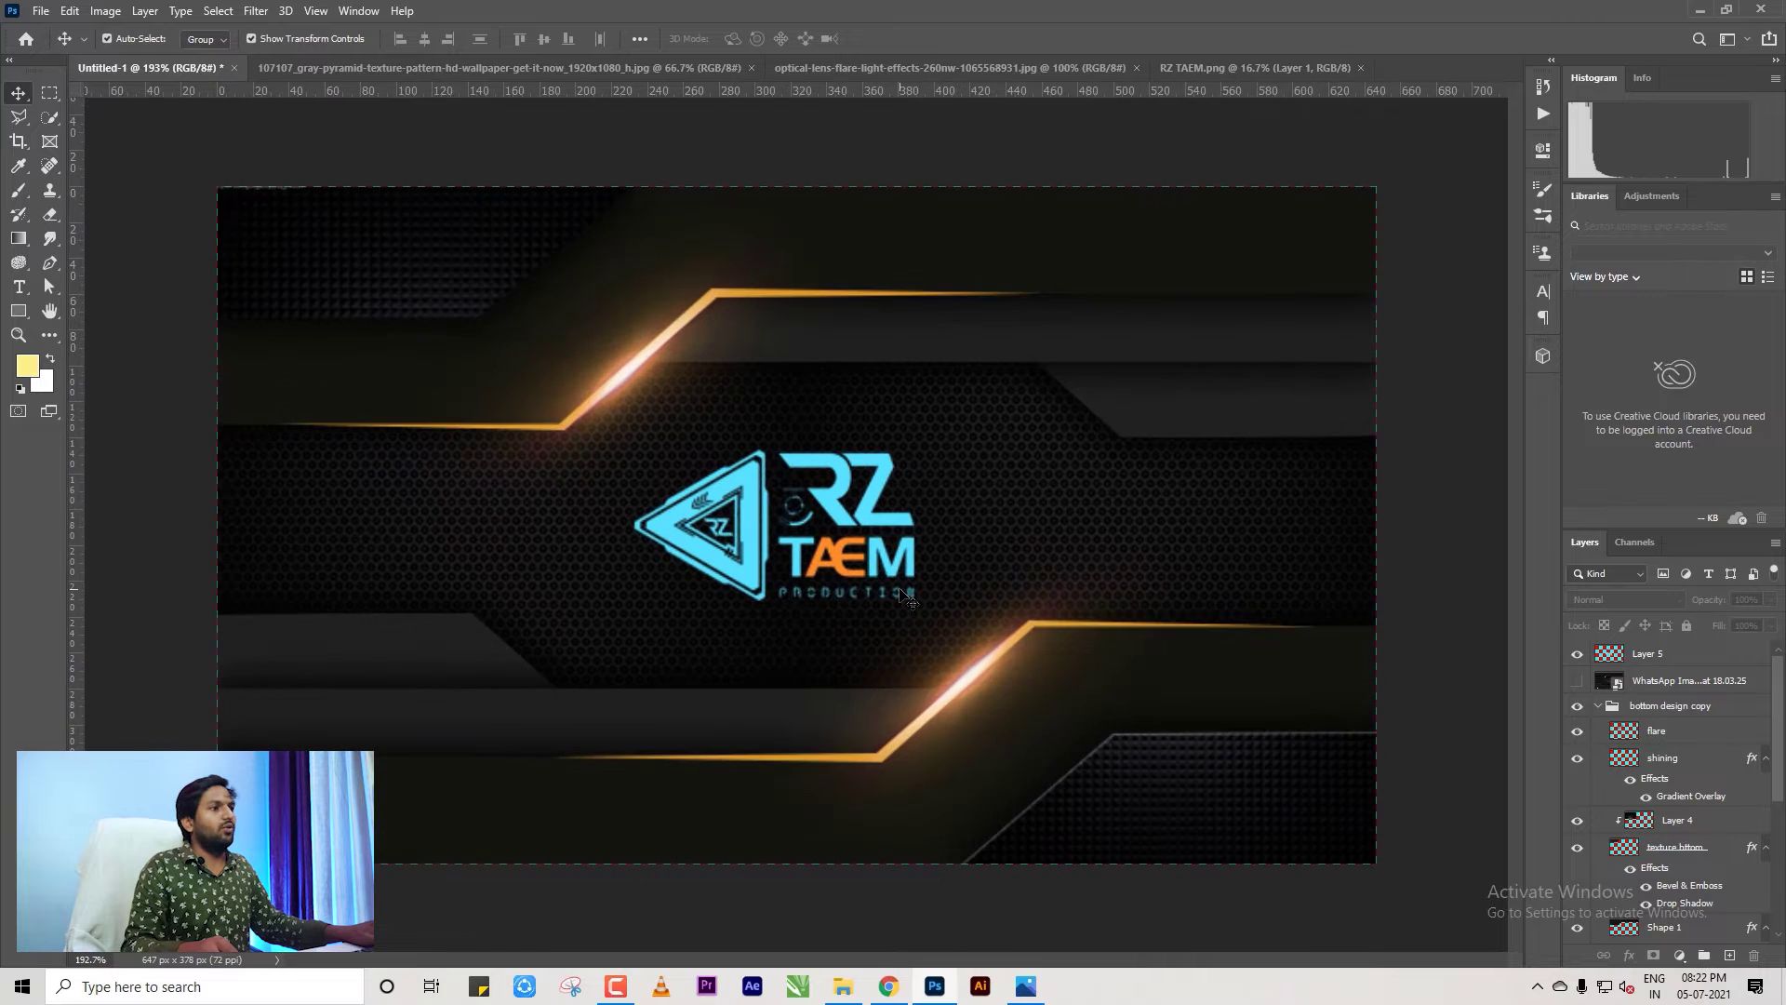
scroll(982, 570, down, 2)
click(735, 532)
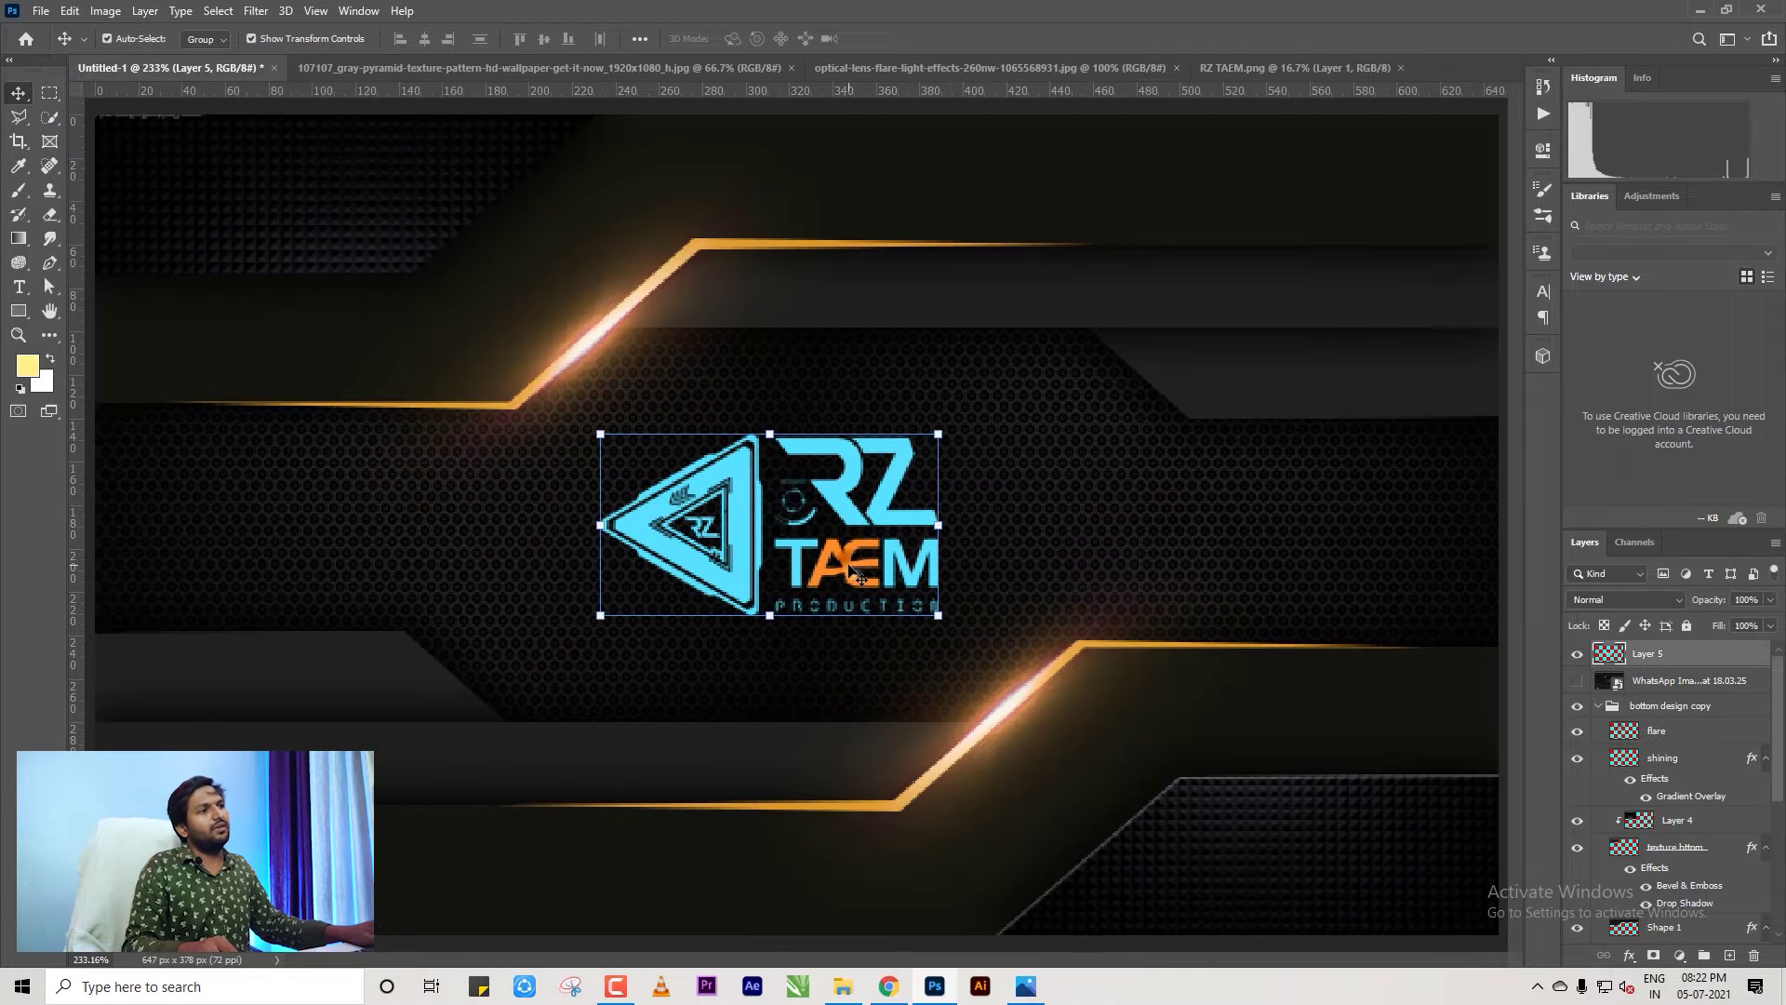
scroll(795, 567, up, 1)
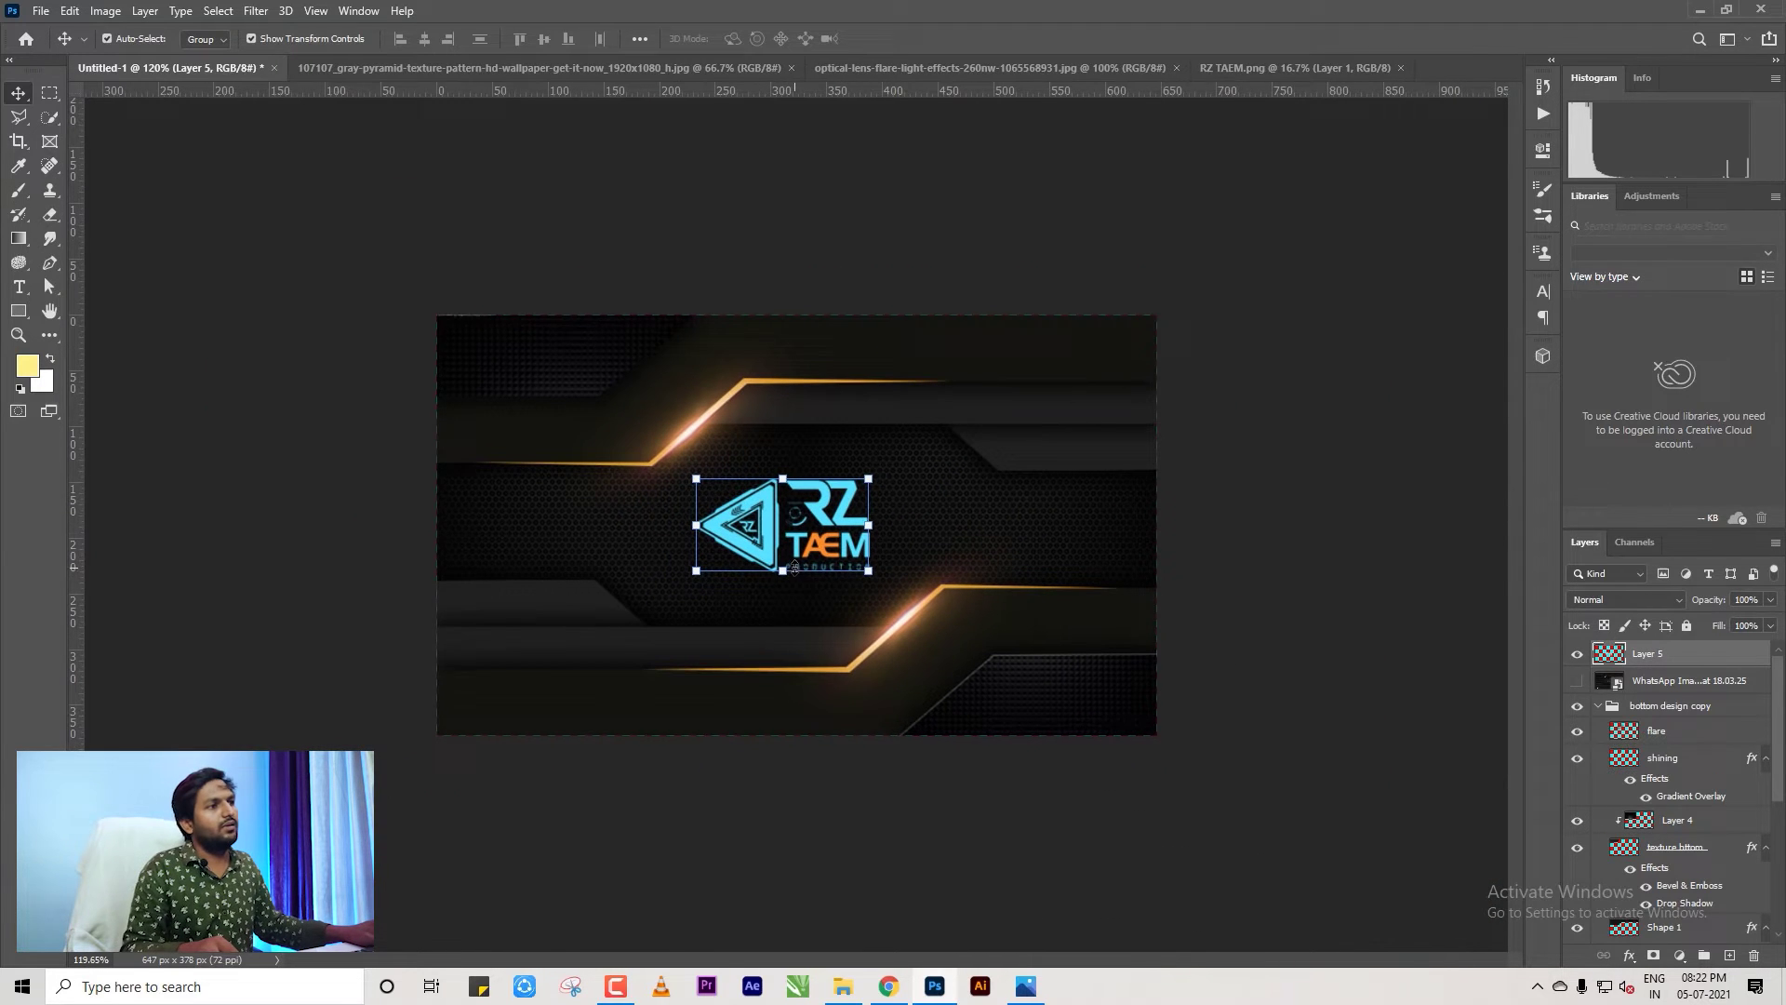
click(1314, 579)
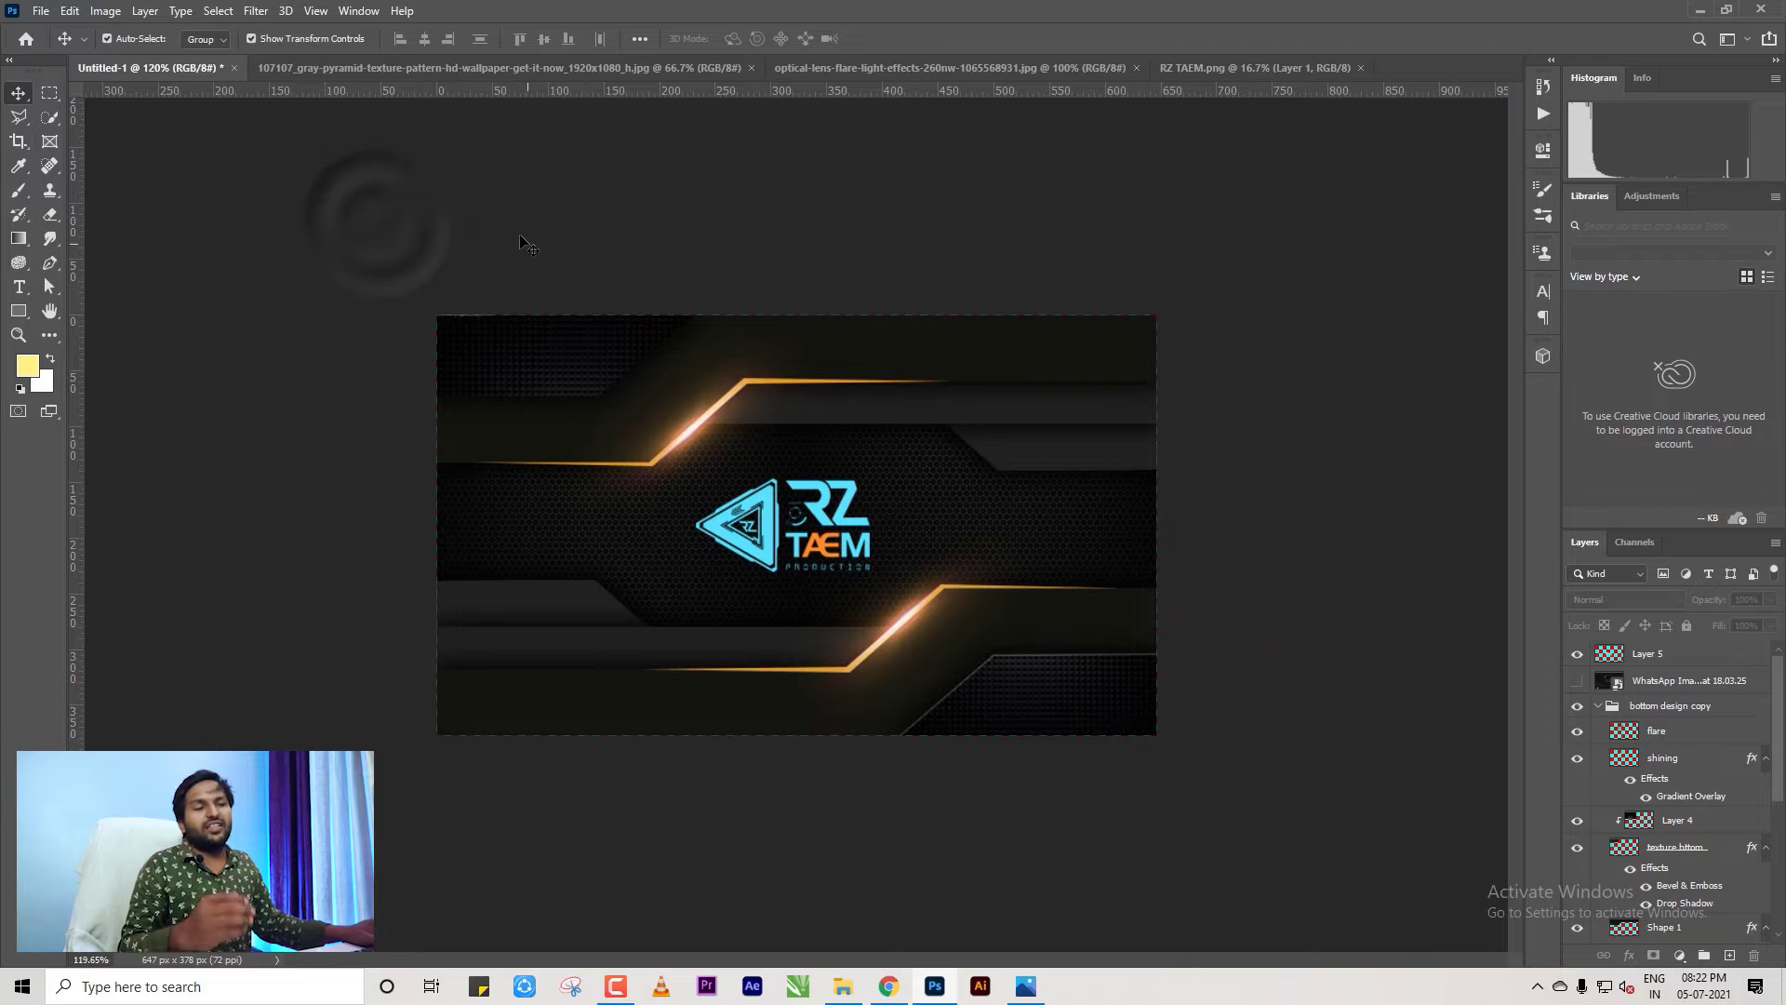
Refresh the Downloads folder and drag the business-card-icon contact image over to Photoshop.
click(846, 986)
click(572, 614)
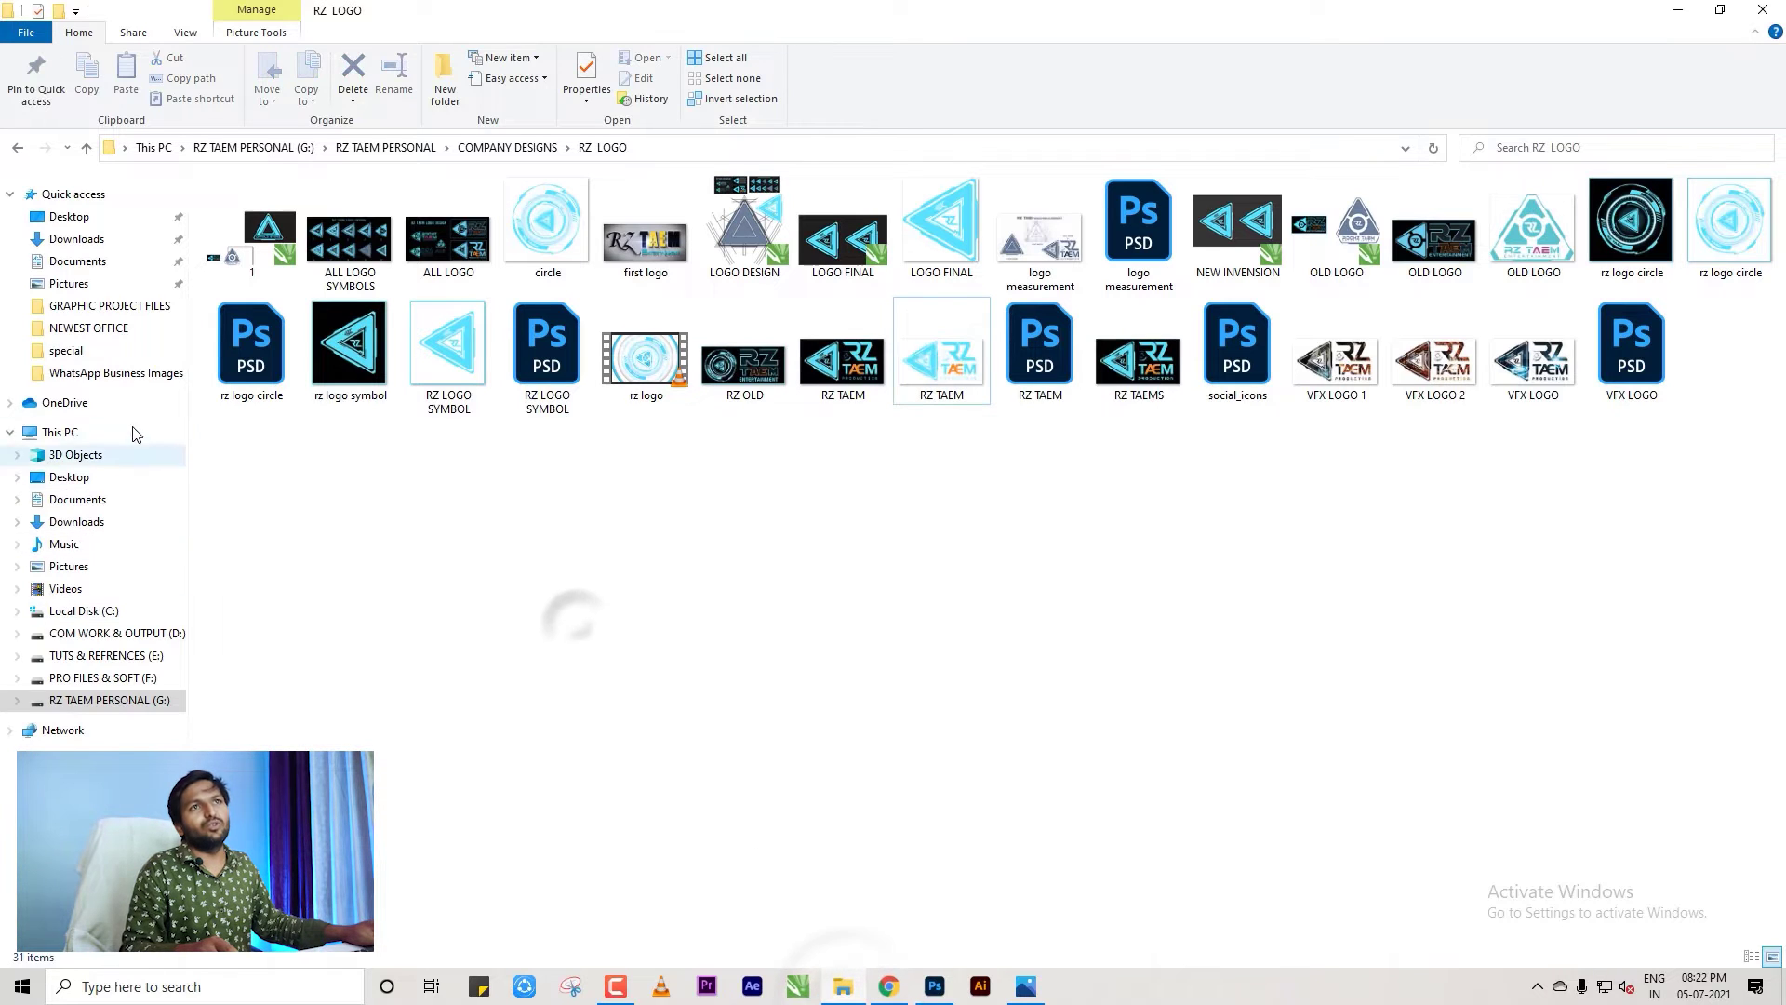
click(103, 242)
click(1152, 752)
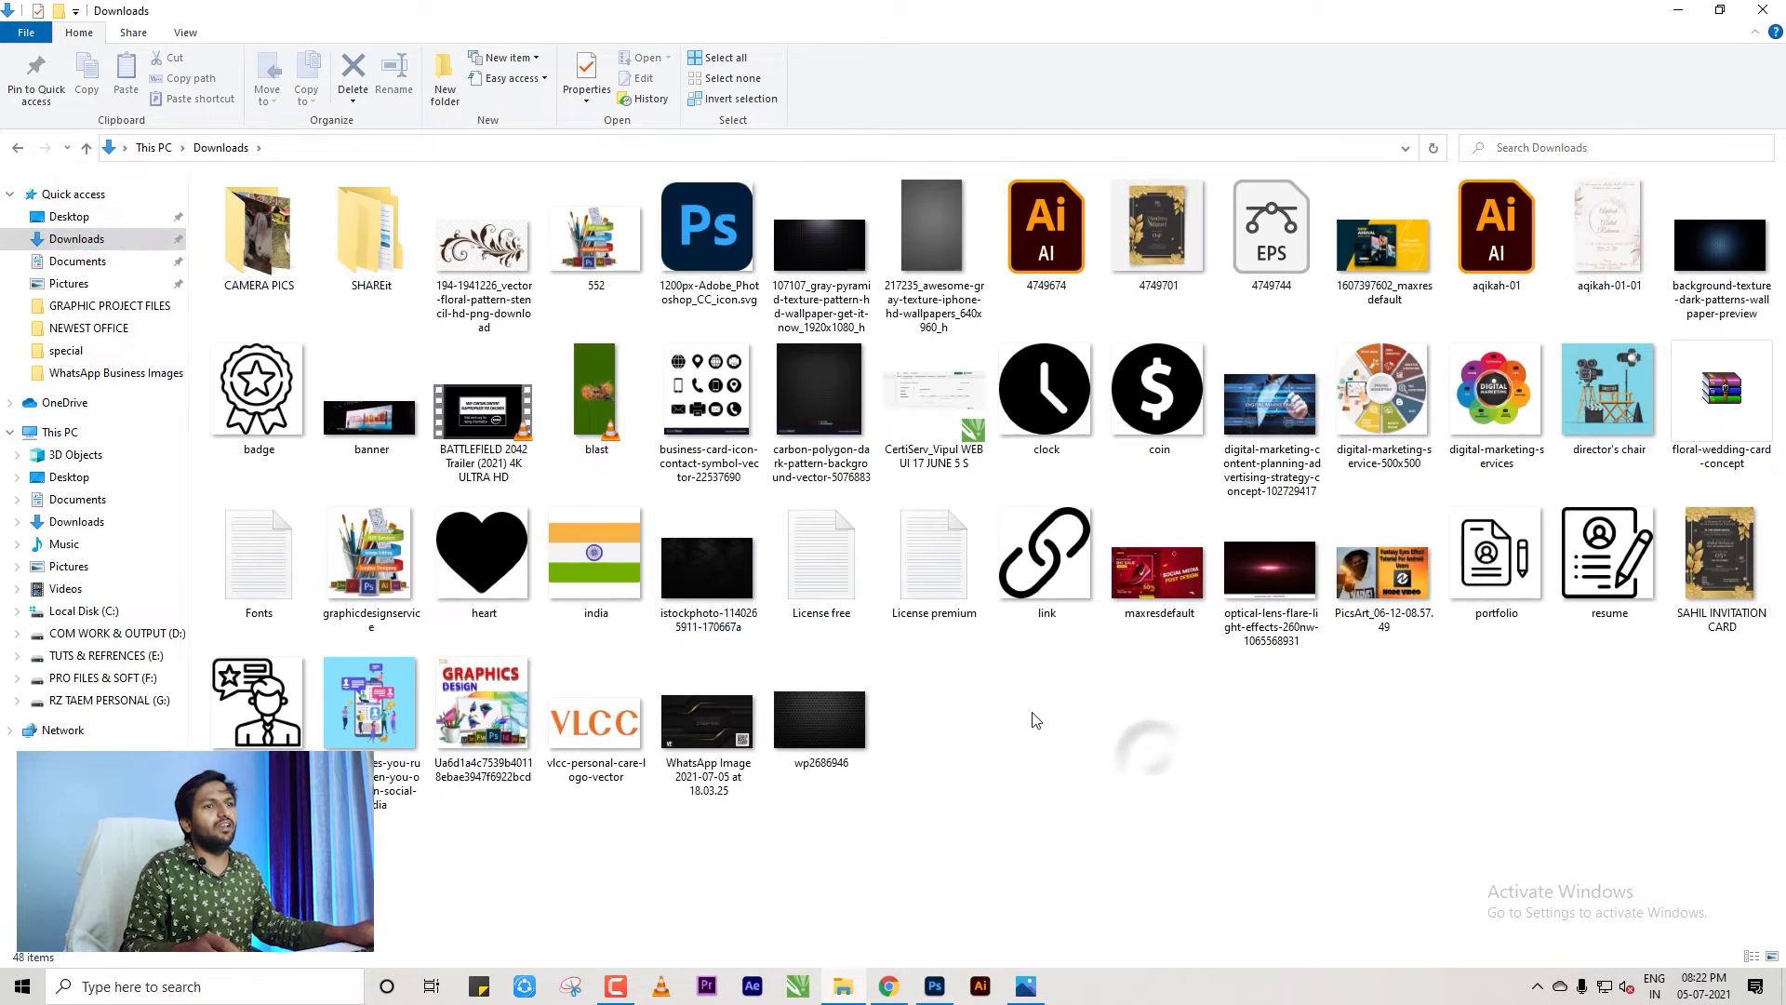
right_click(1038, 713)
click(1146, 514)
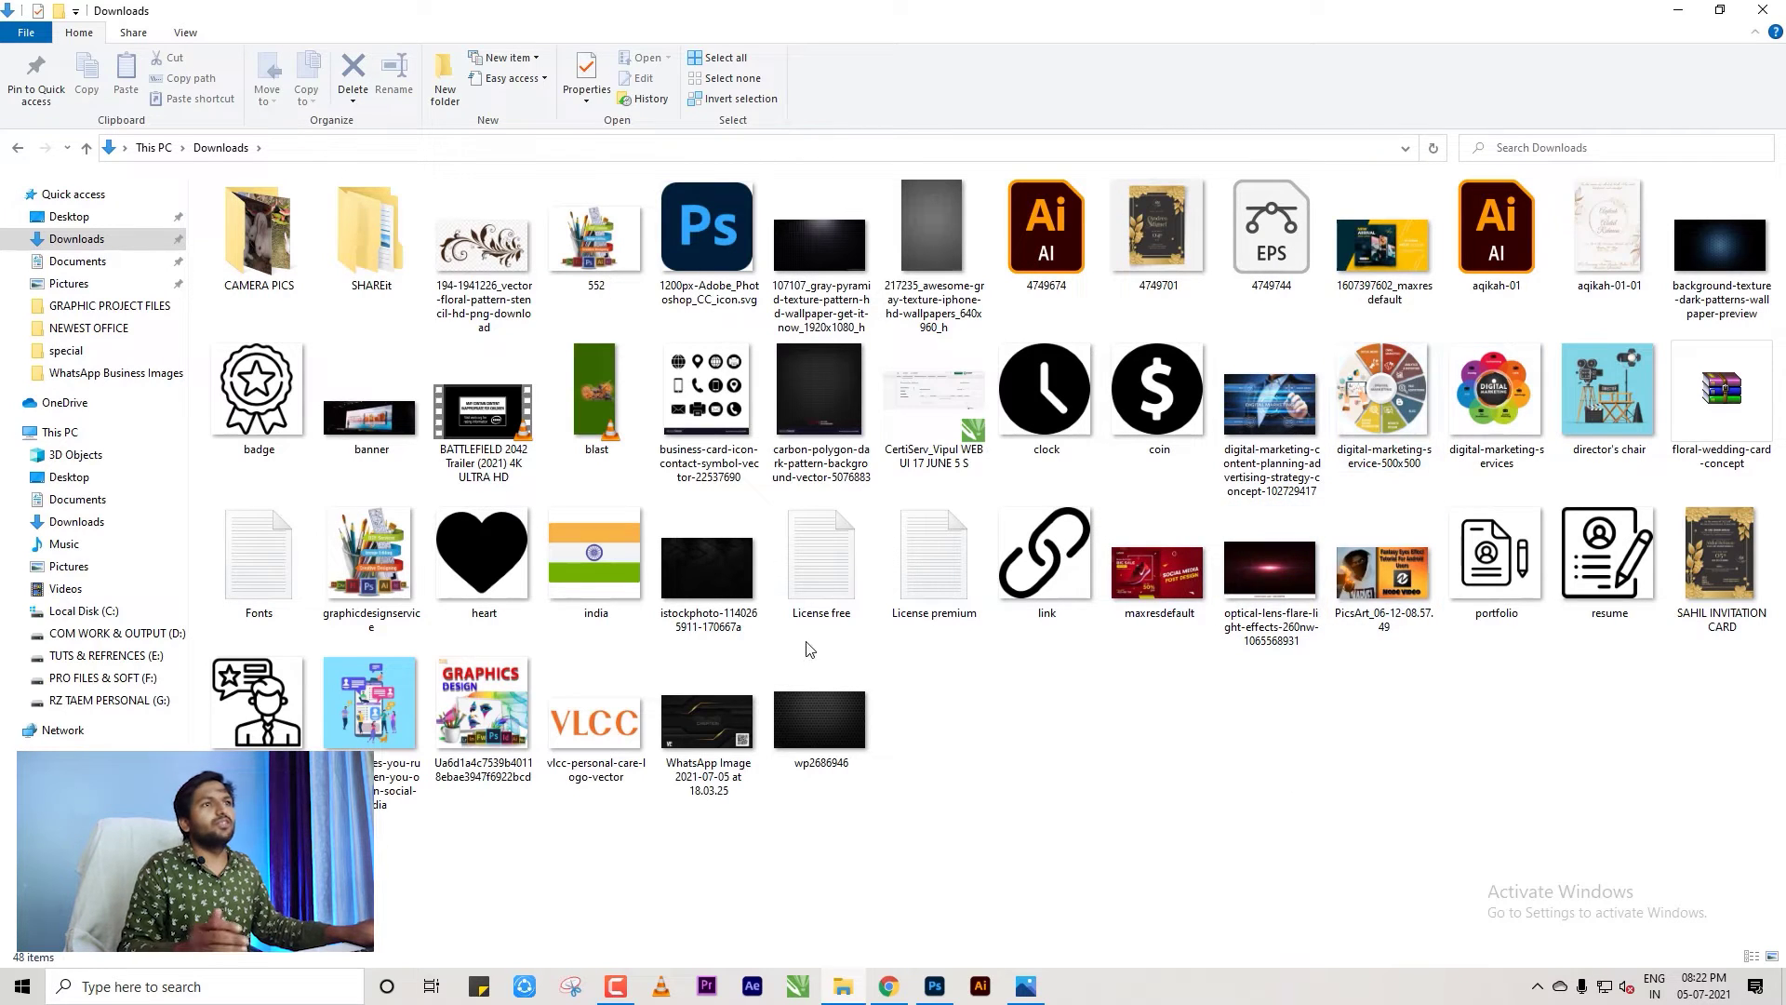
drag(853, 540, 1006, 74)
Open the contact-icons image, close RZ TAEM.png and lens-flare, and unlock Background as Layer 0.
click(1090, 69)
click(1213, 67)
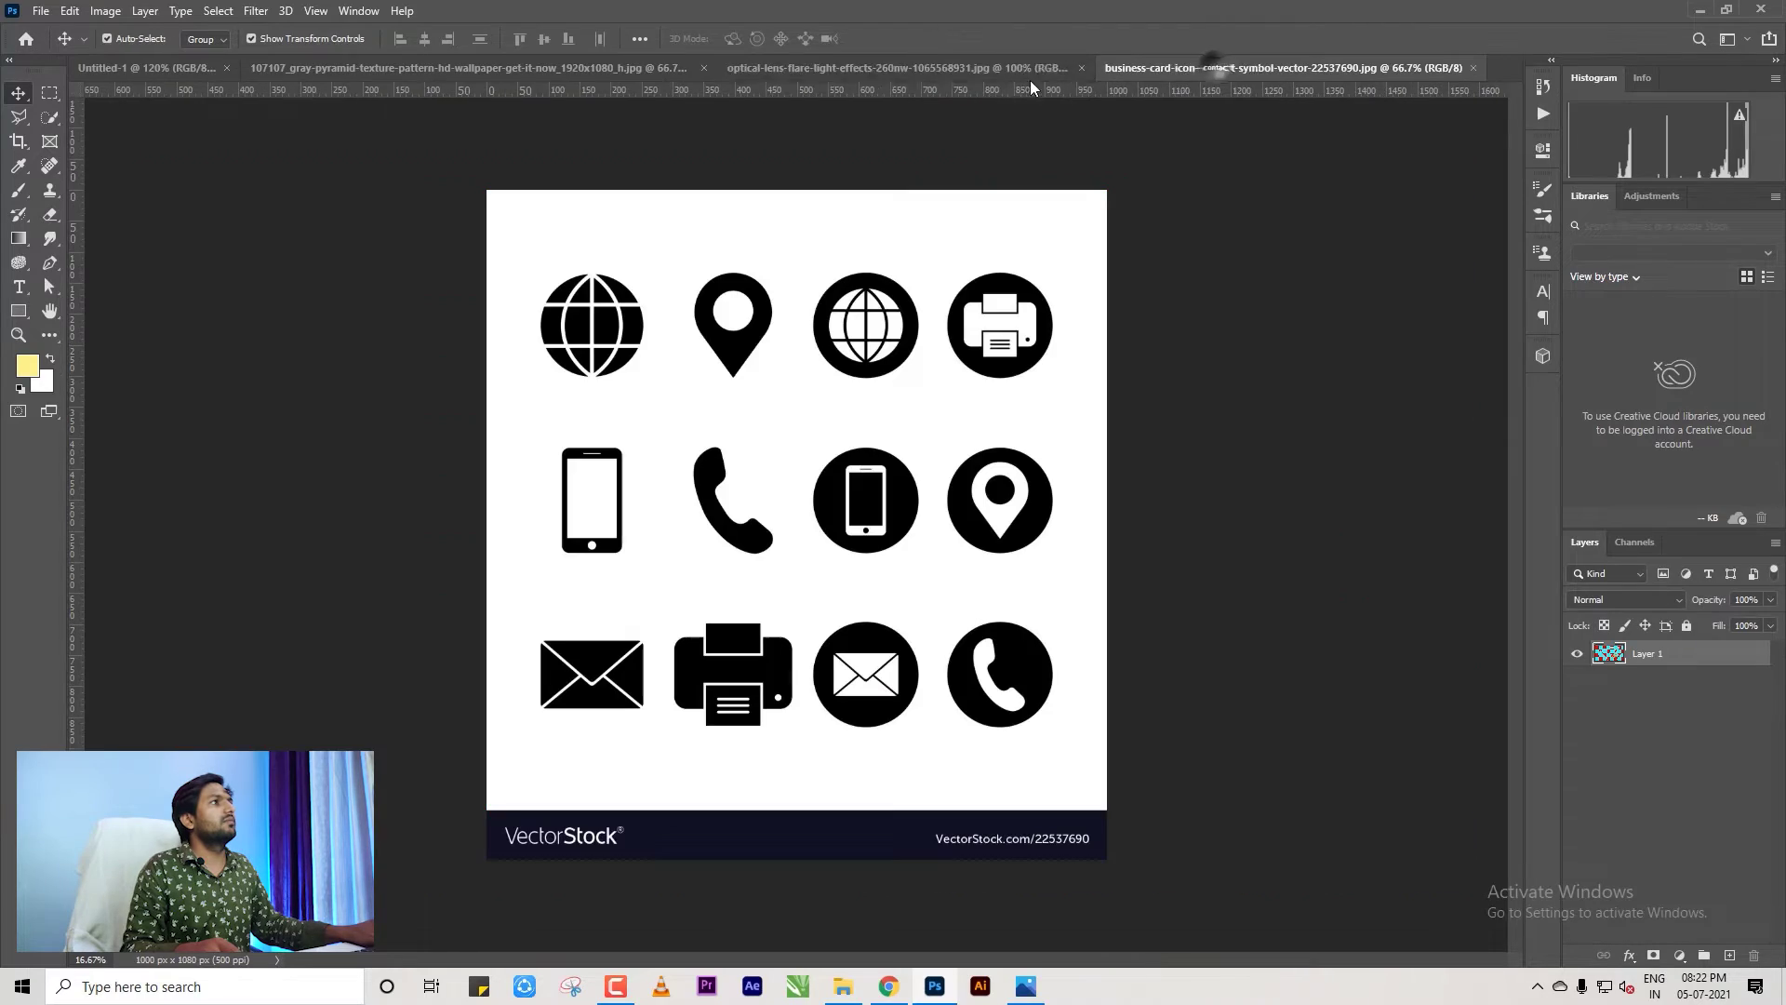
click(1083, 69)
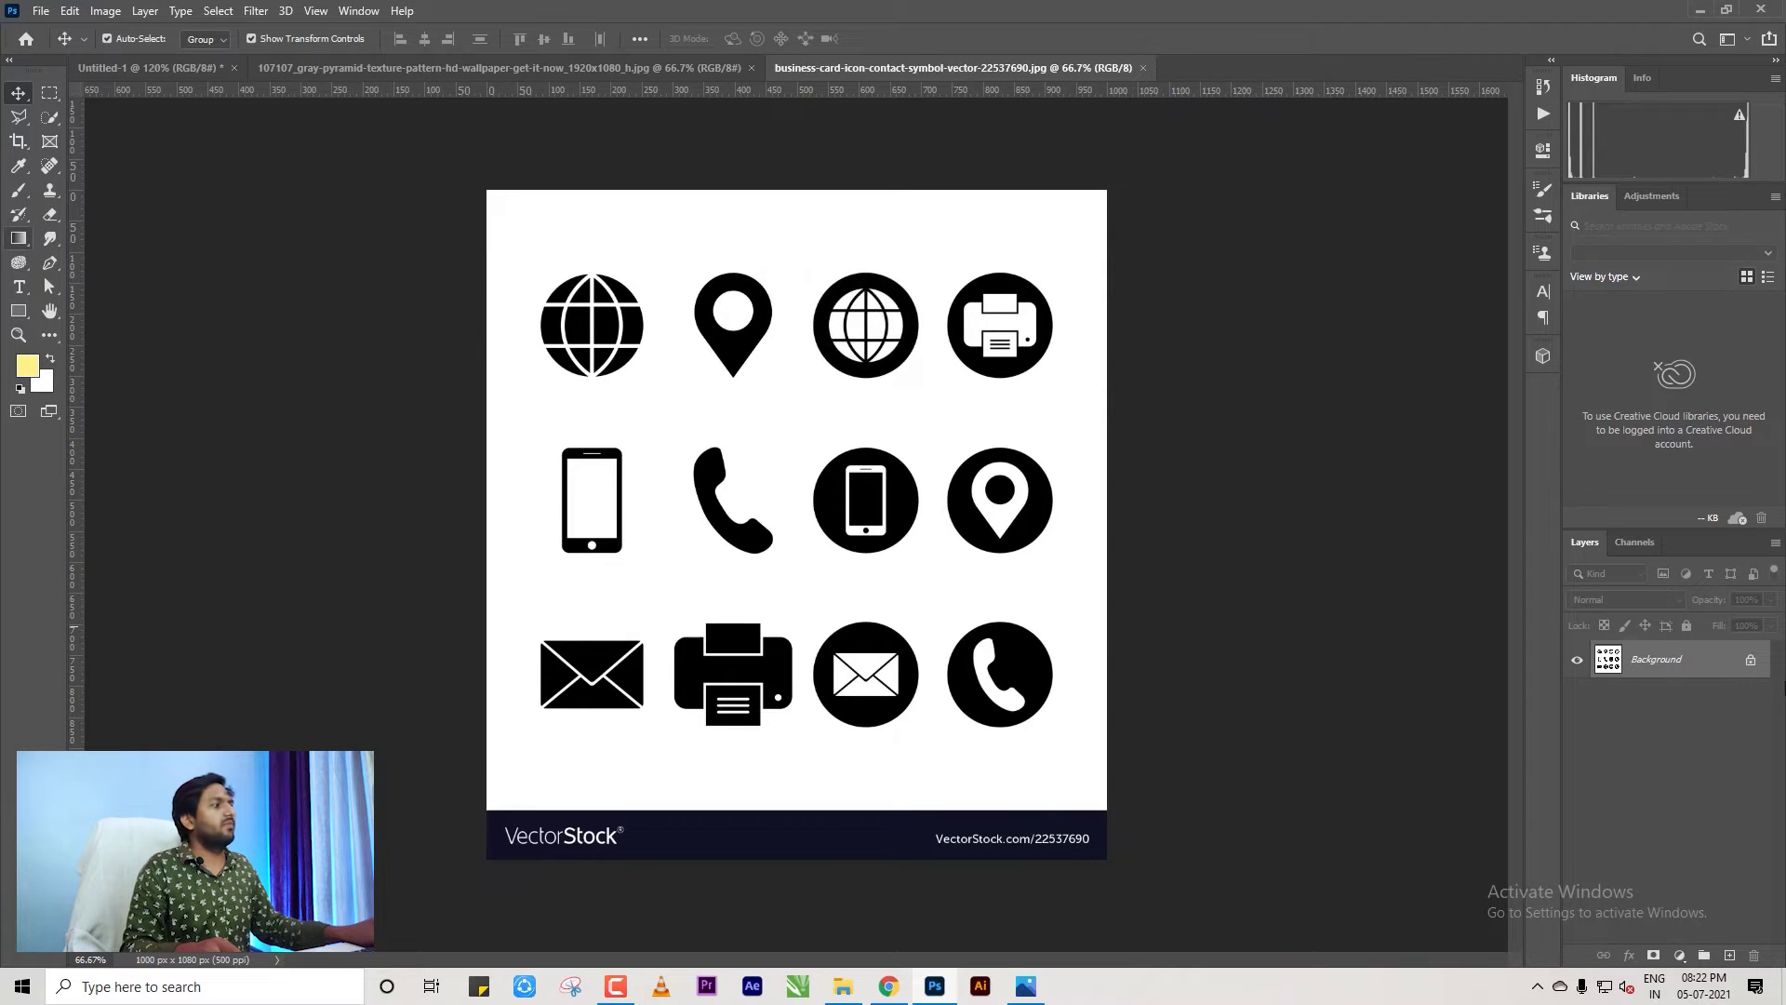
double_click(1686, 663)
click(1045, 292)
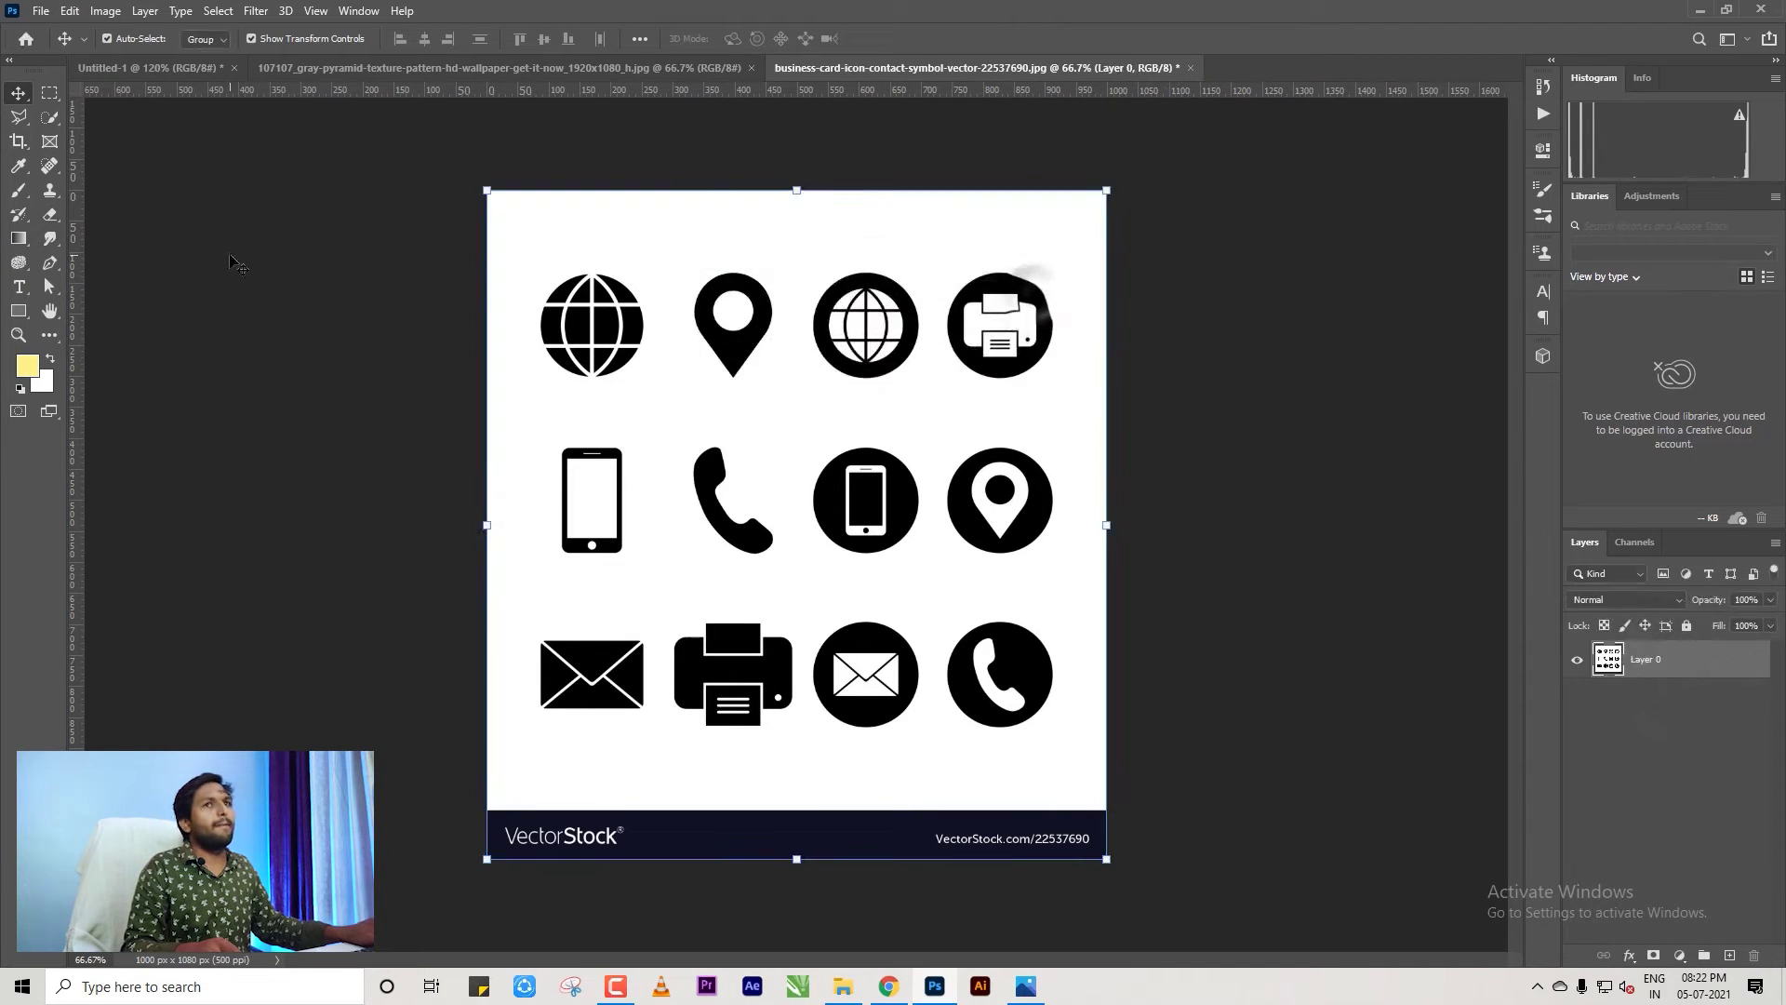
With the Magic Eraser, erase the white background and the phone icon's white screen.
key(e)
right_click(50, 217)
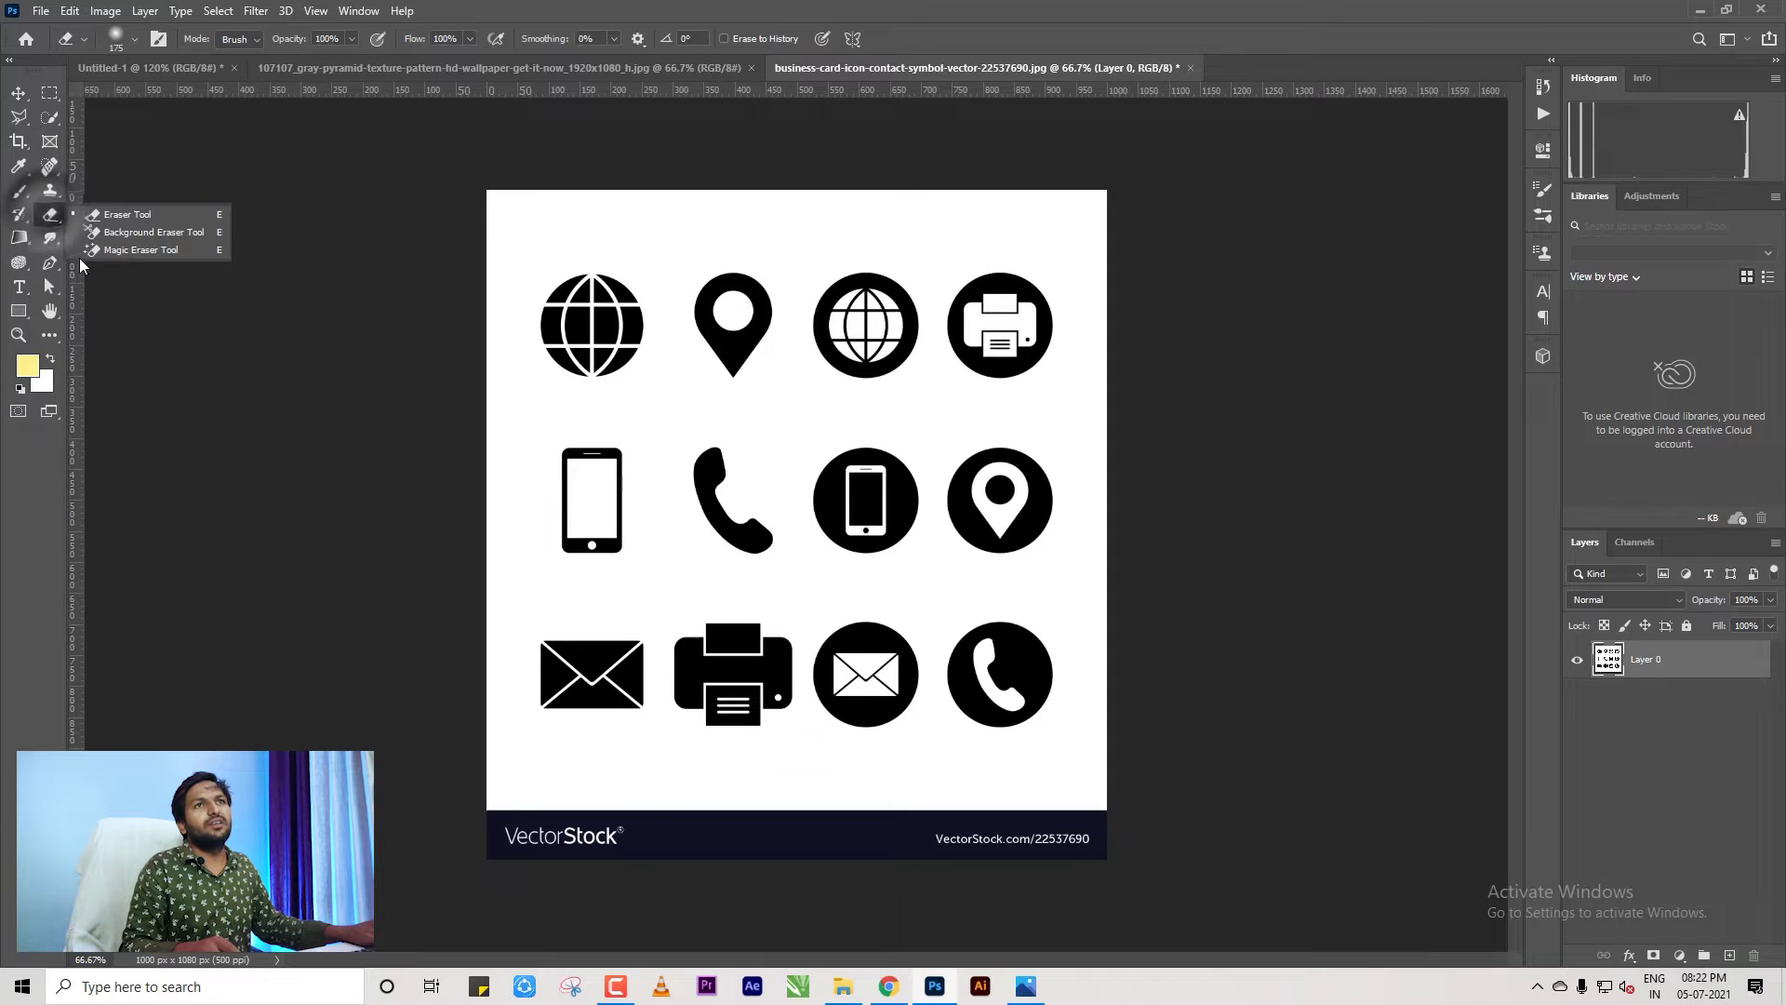
click(111, 248)
click(533, 502)
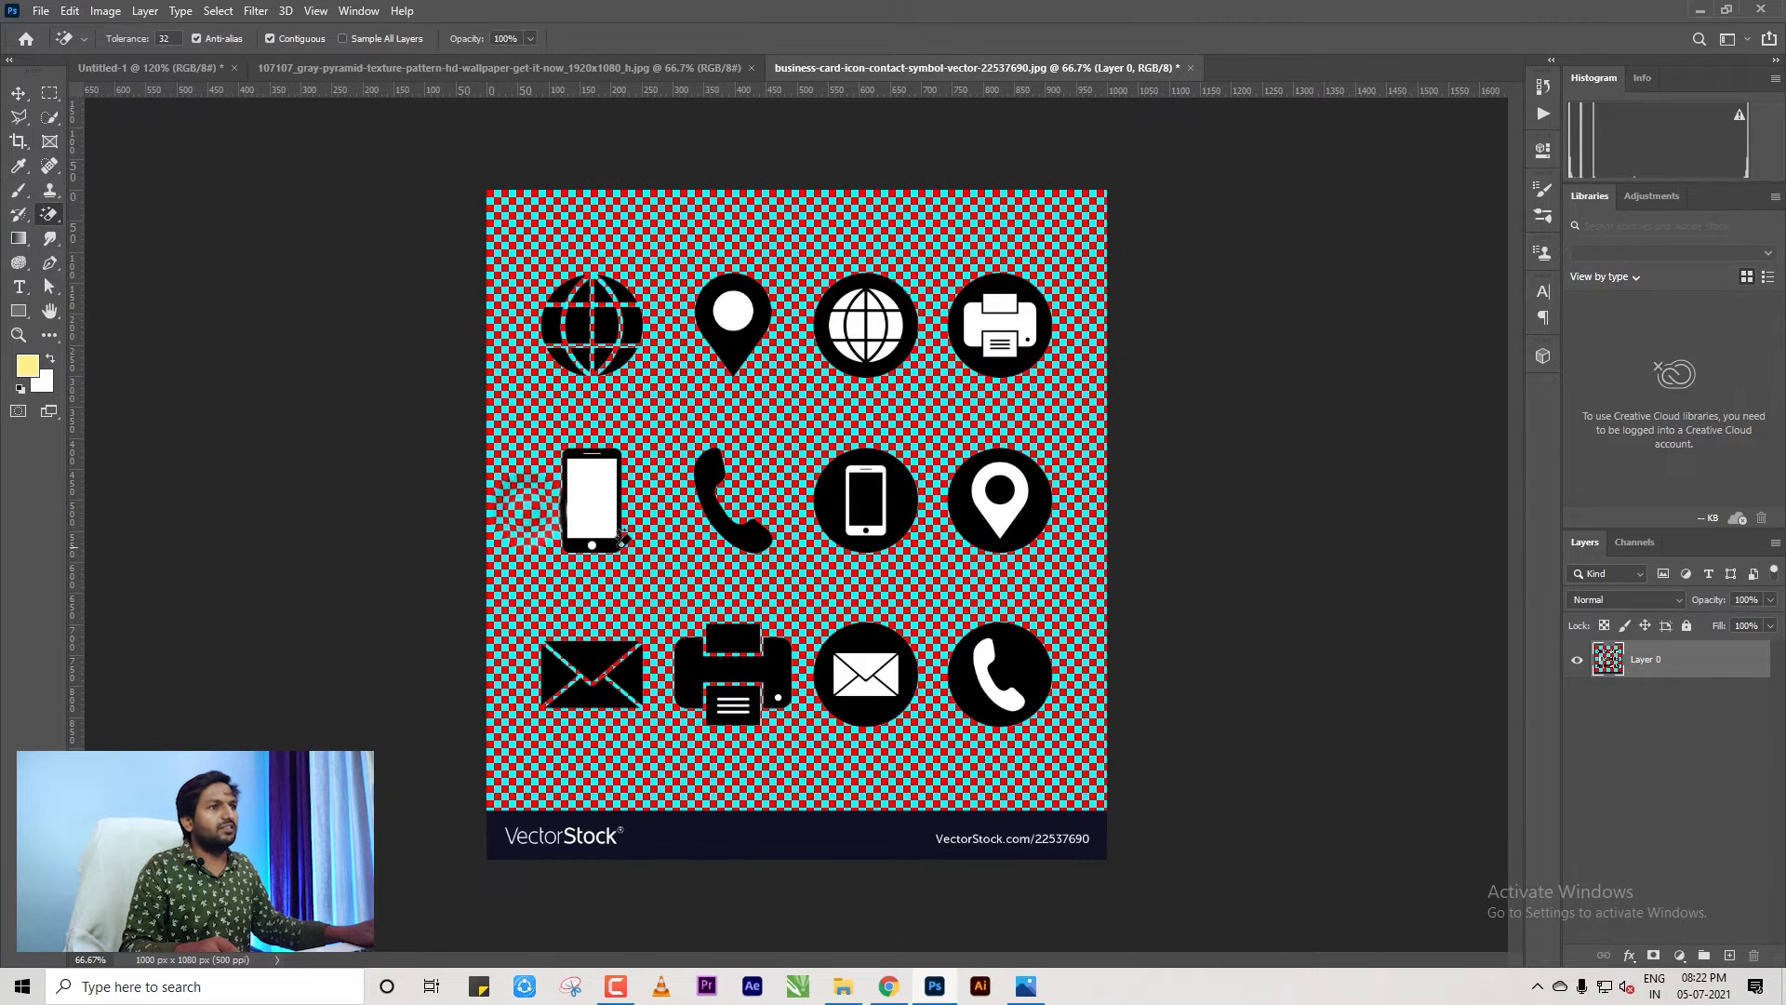
click(591, 493)
scroll(685, 546, up, 3)
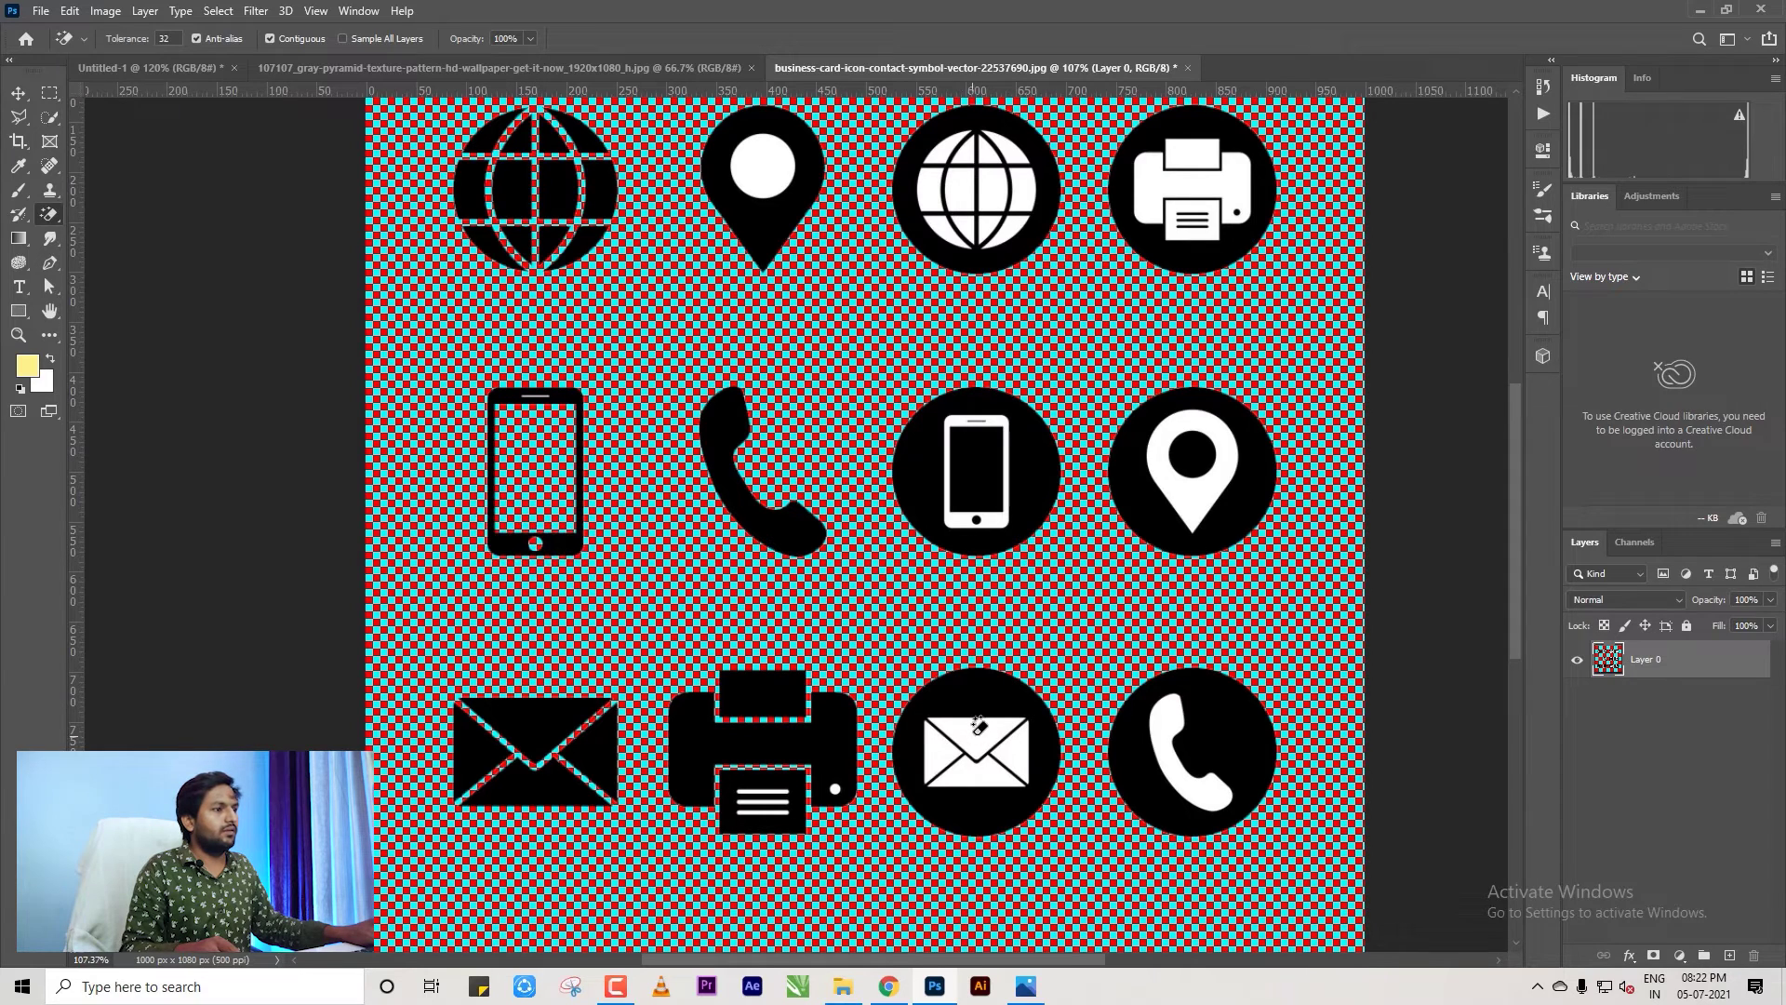
scroll(978, 721, down, 2)
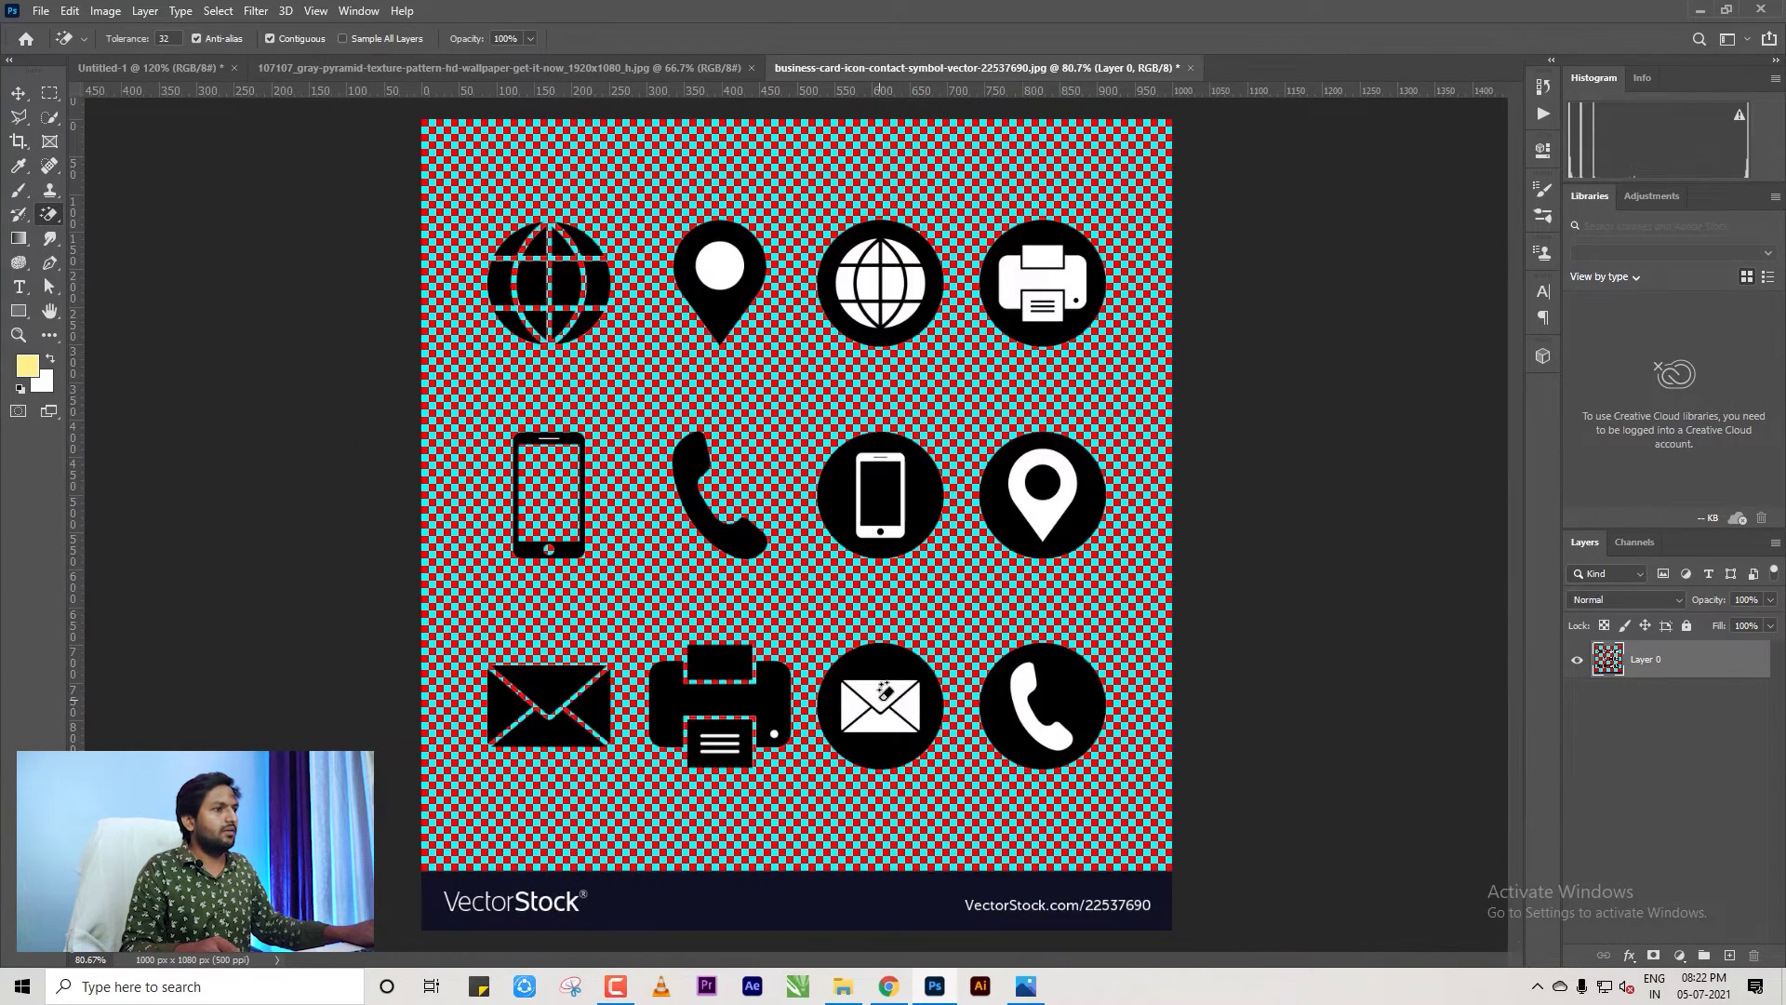
scroll(884, 691, up, 2)
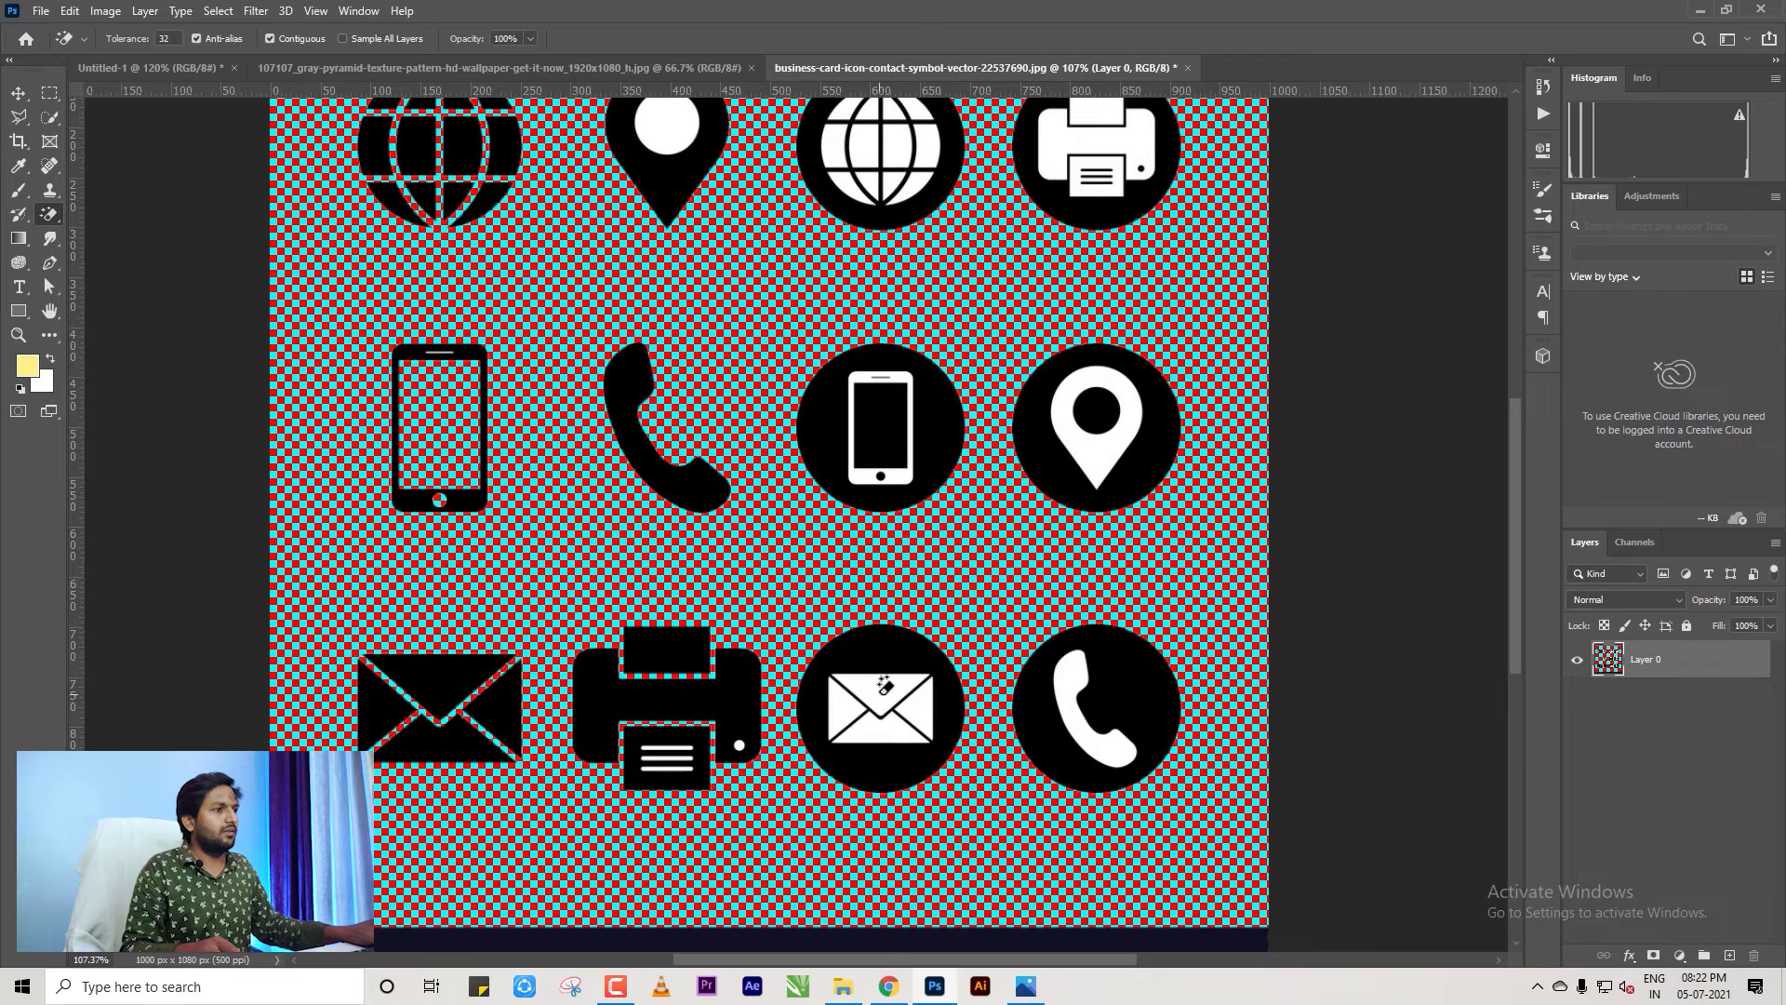
Erase the white interiors of the envelope, handset, location pin and printer icons.
click(841, 707)
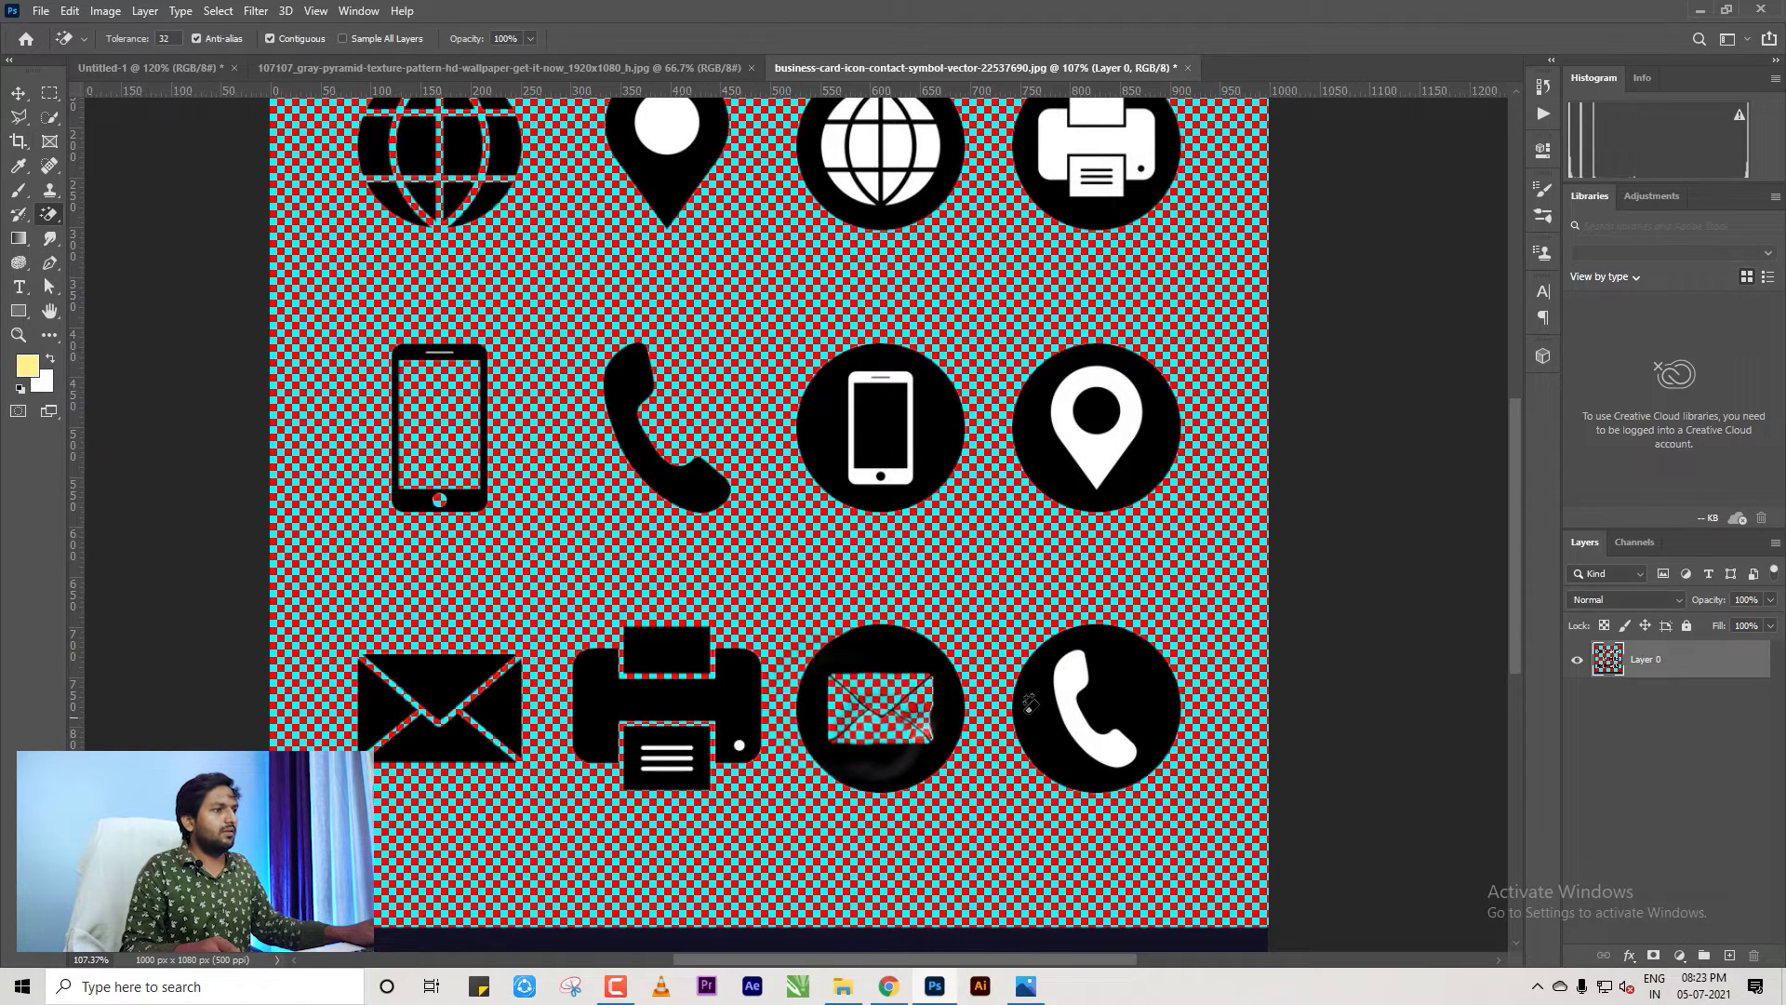
click(1079, 707)
click(1087, 445)
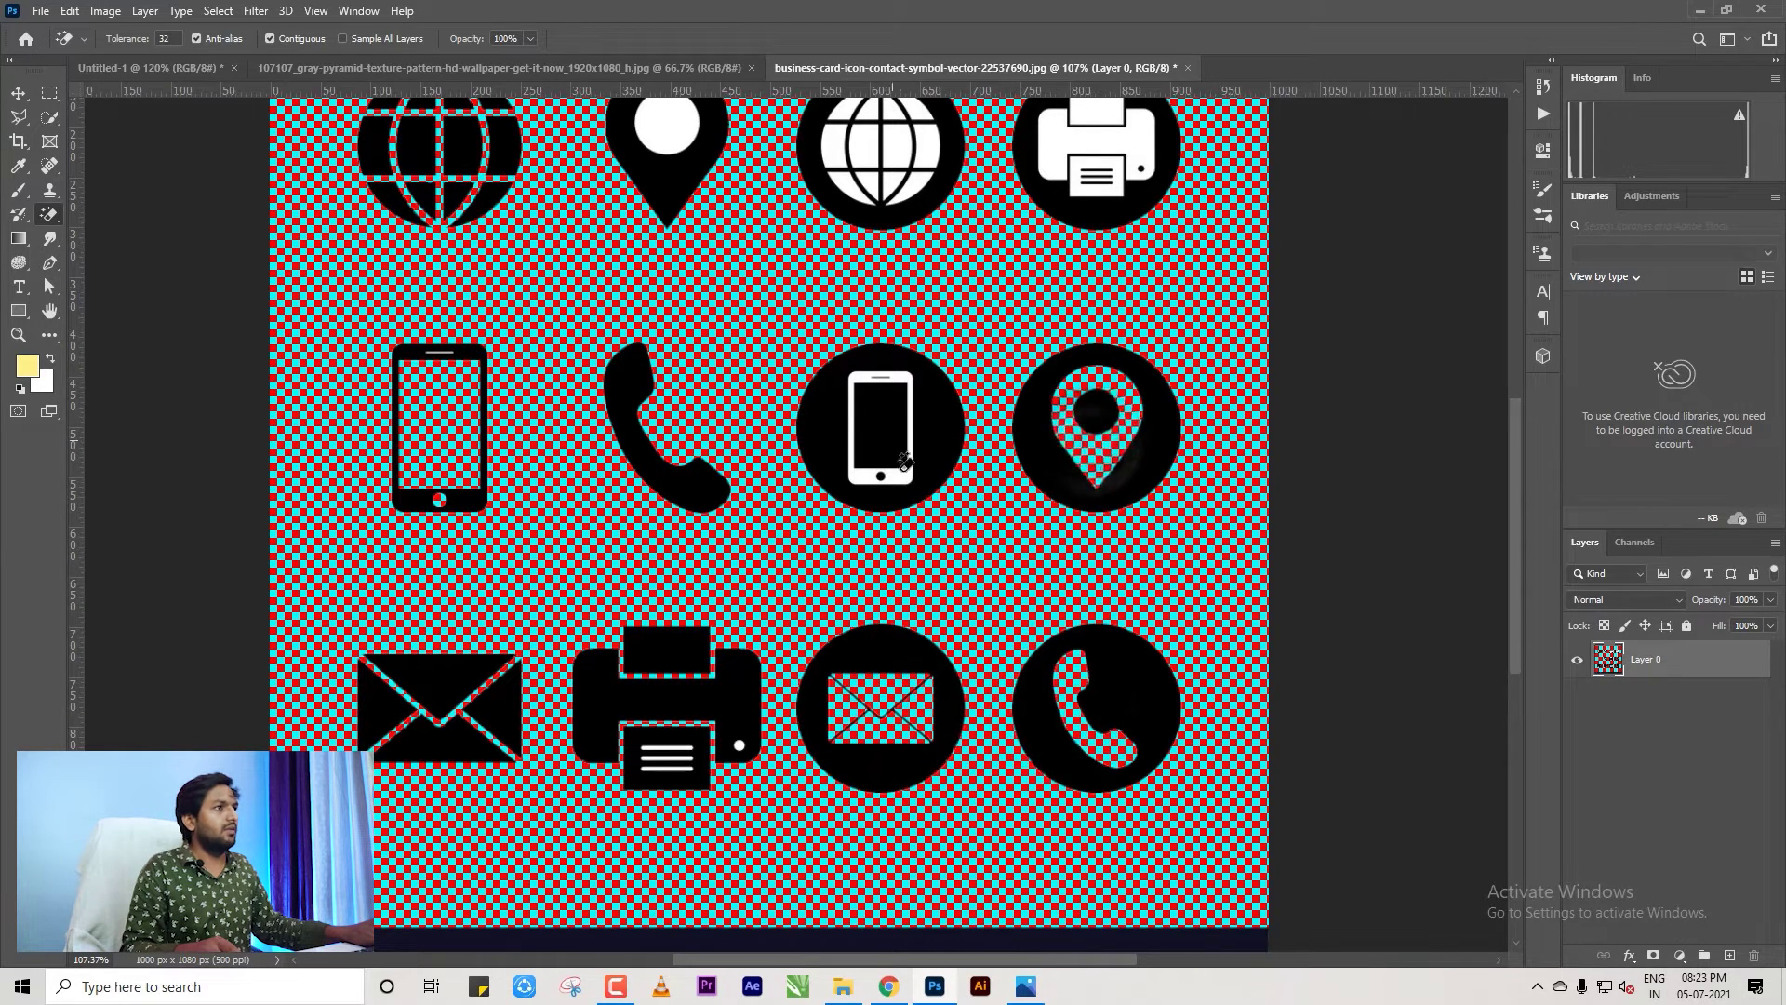
click(1060, 139)
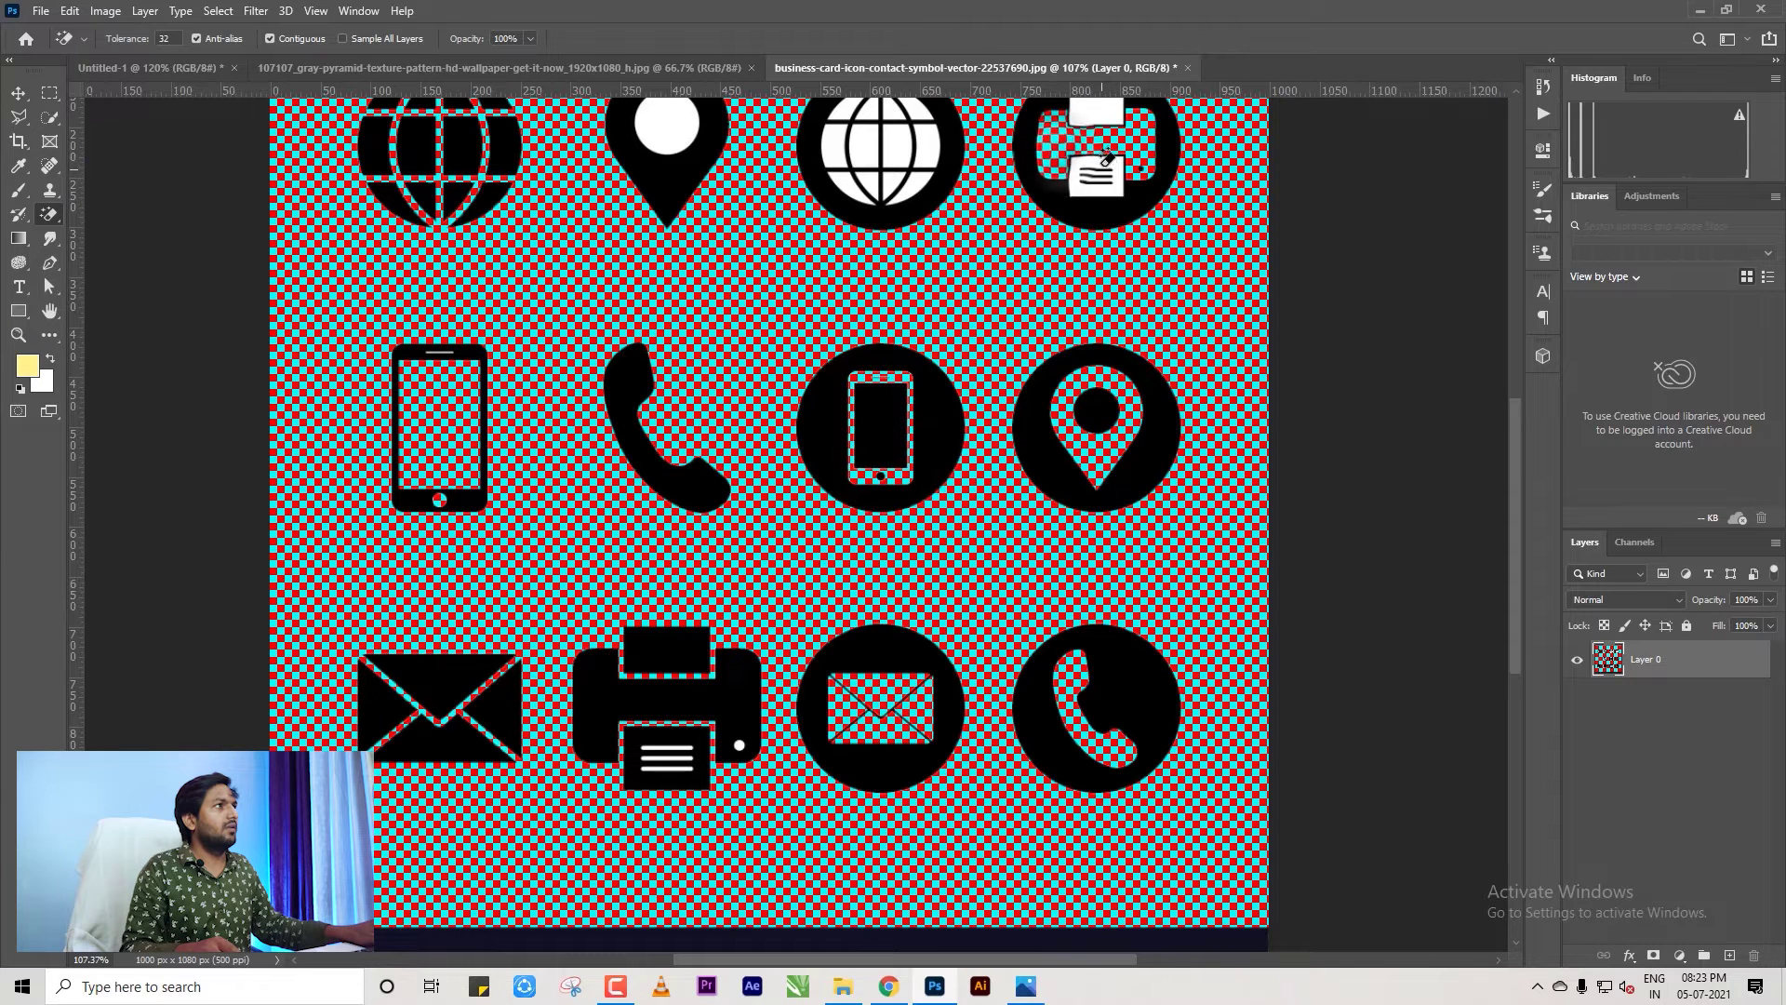
click(1096, 179)
click(1090, 112)
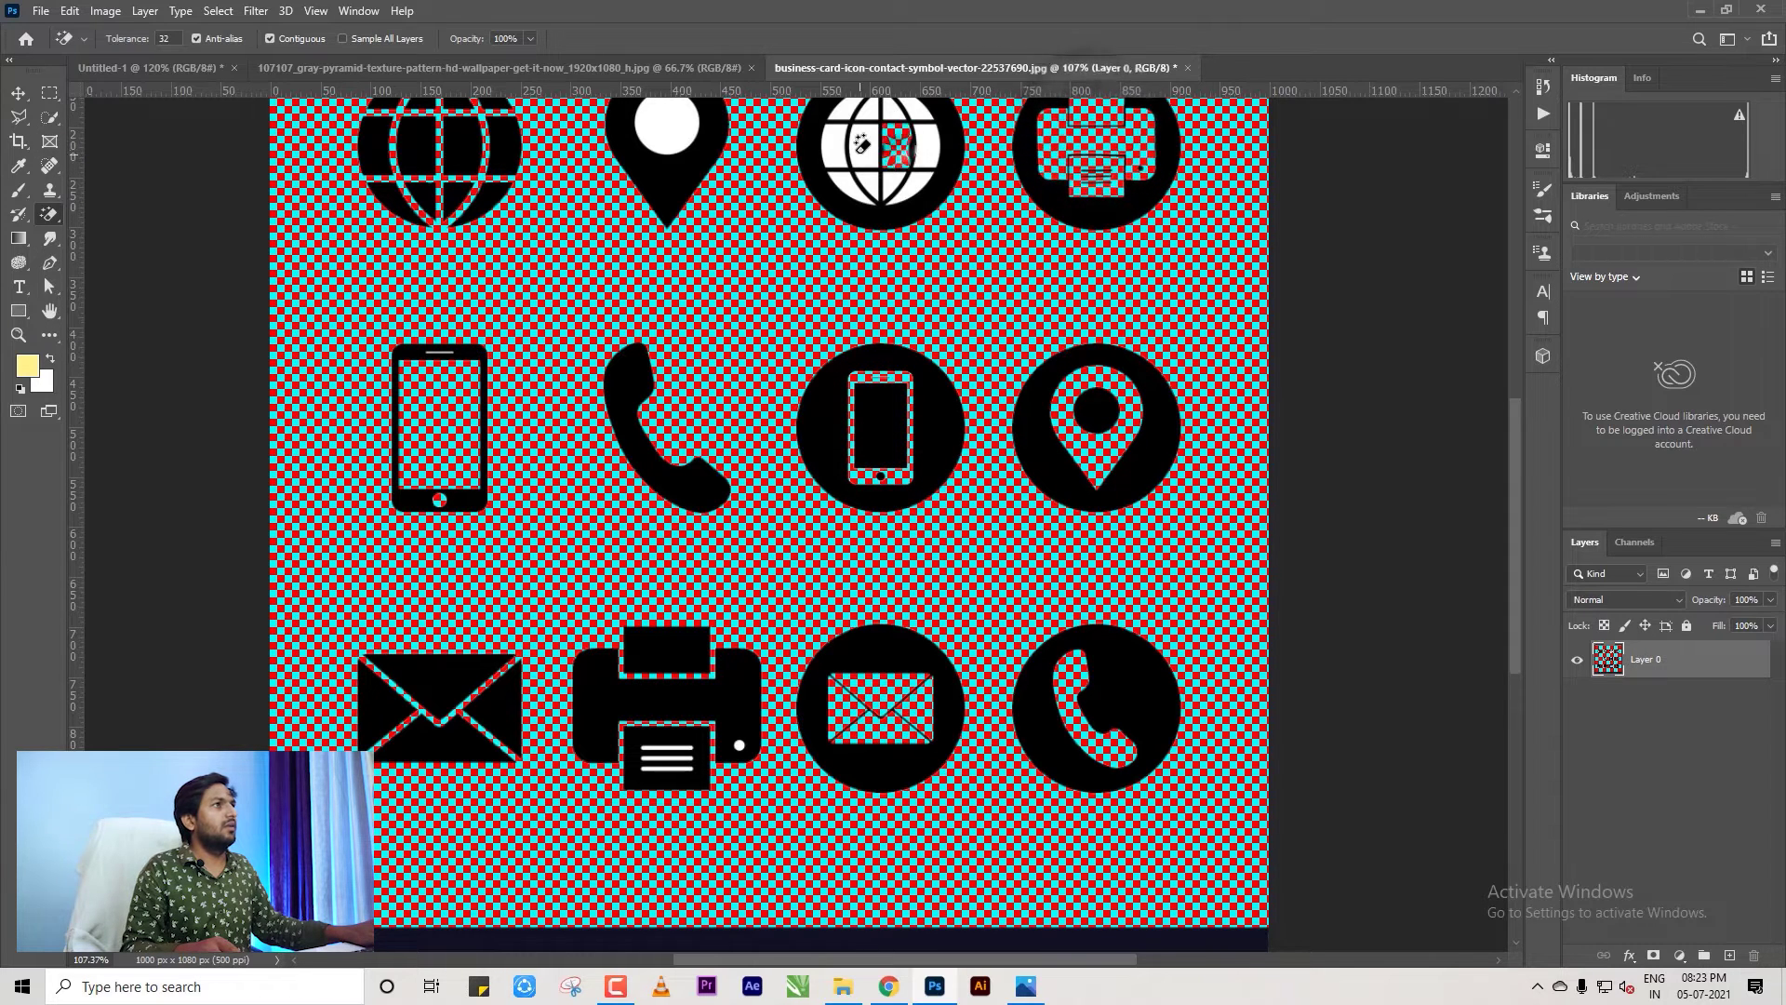
Erase the globe's white segments and the pin's centre circle, then return to the Move tool.
click(852, 158)
click(879, 162)
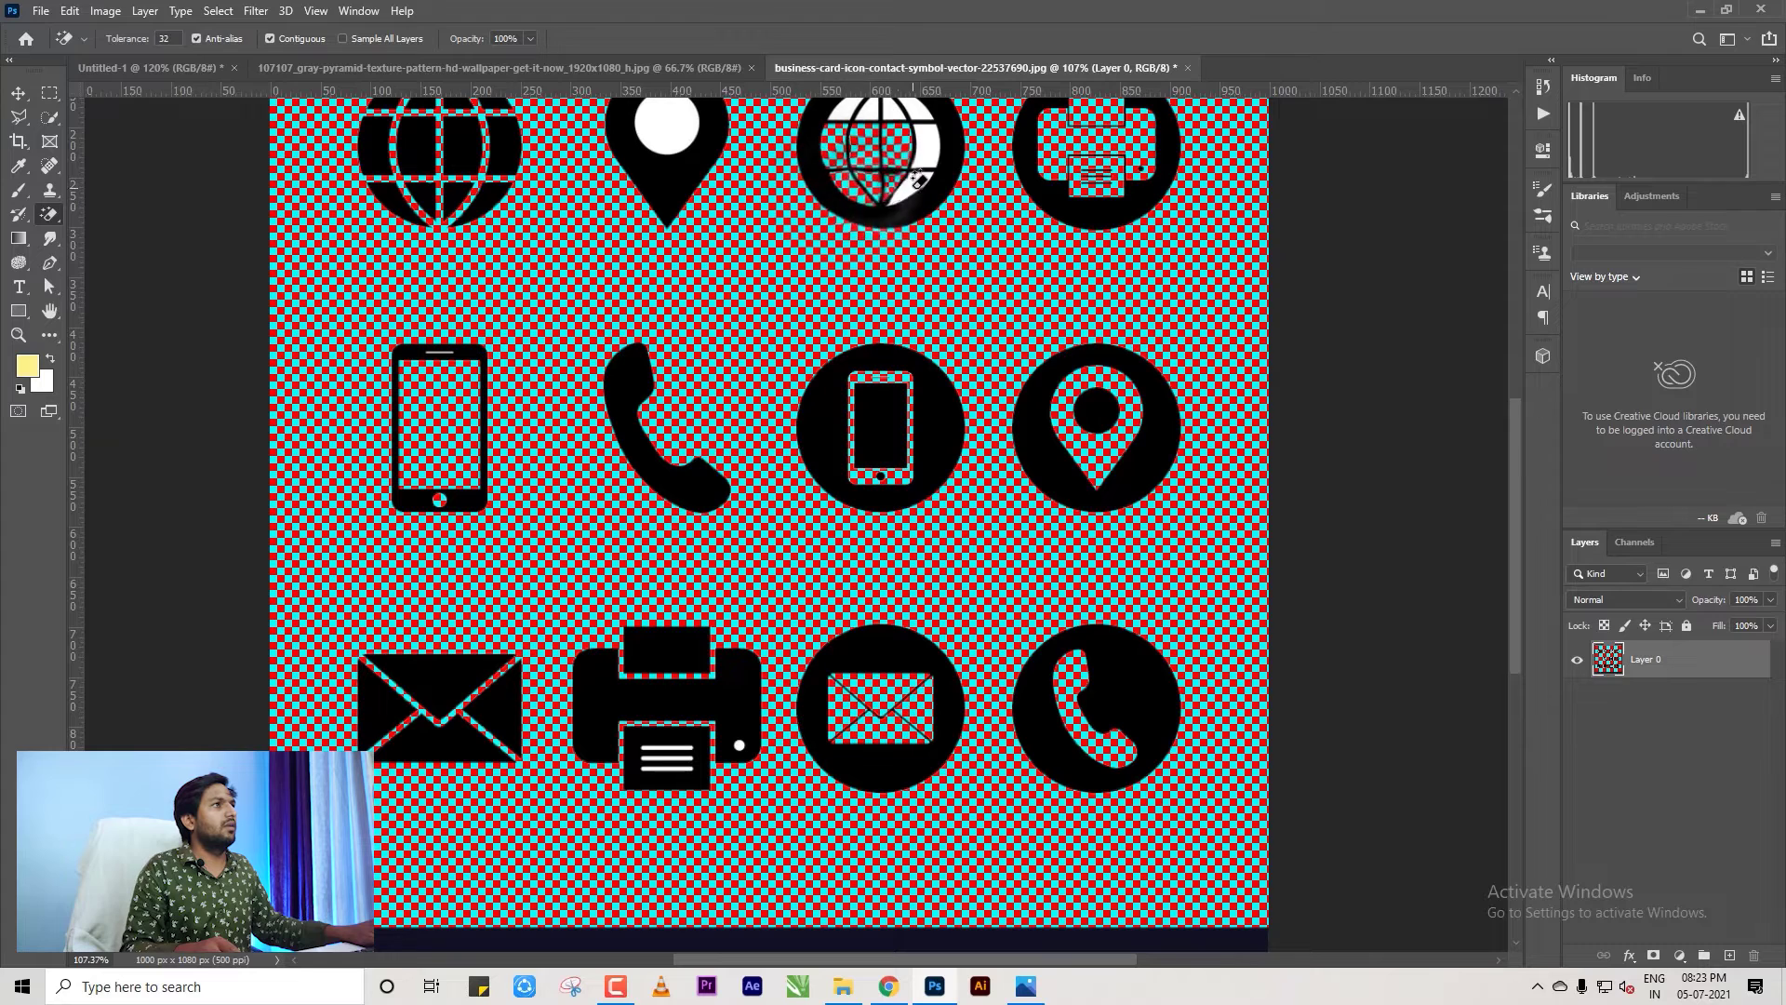
click(917, 159)
click(915, 116)
click(865, 110)
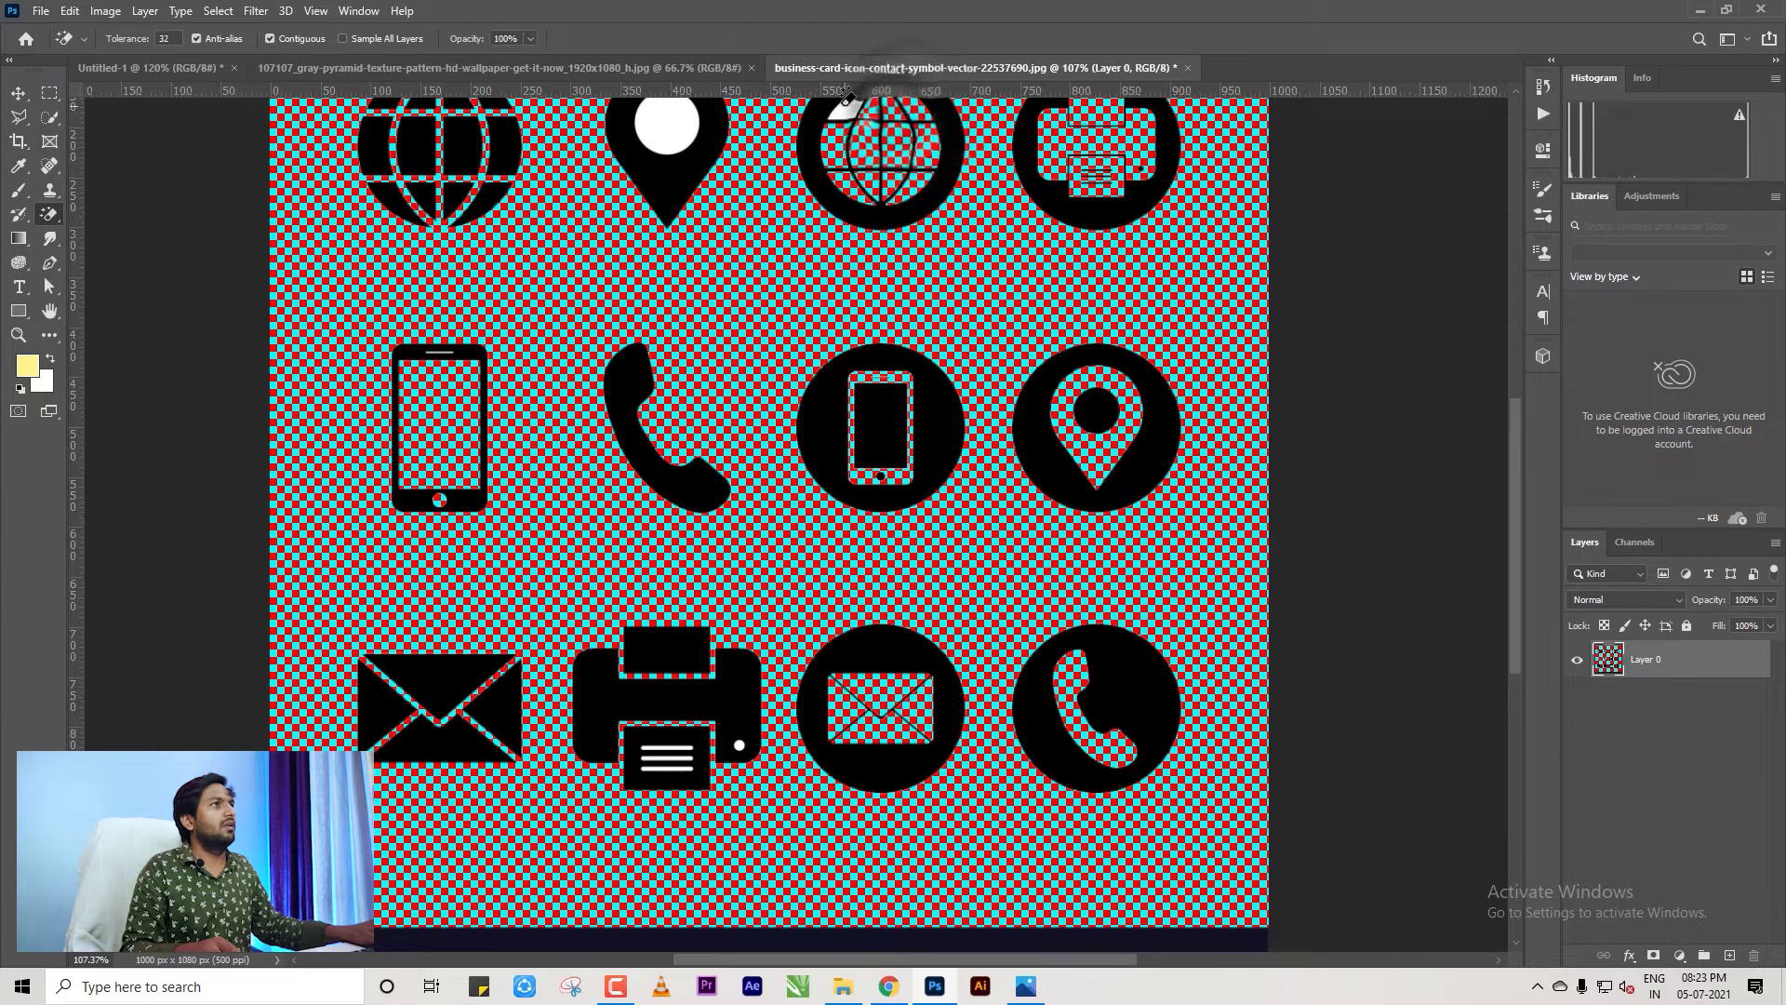
click(666, 123)
scroll(673, 165, down, 2)
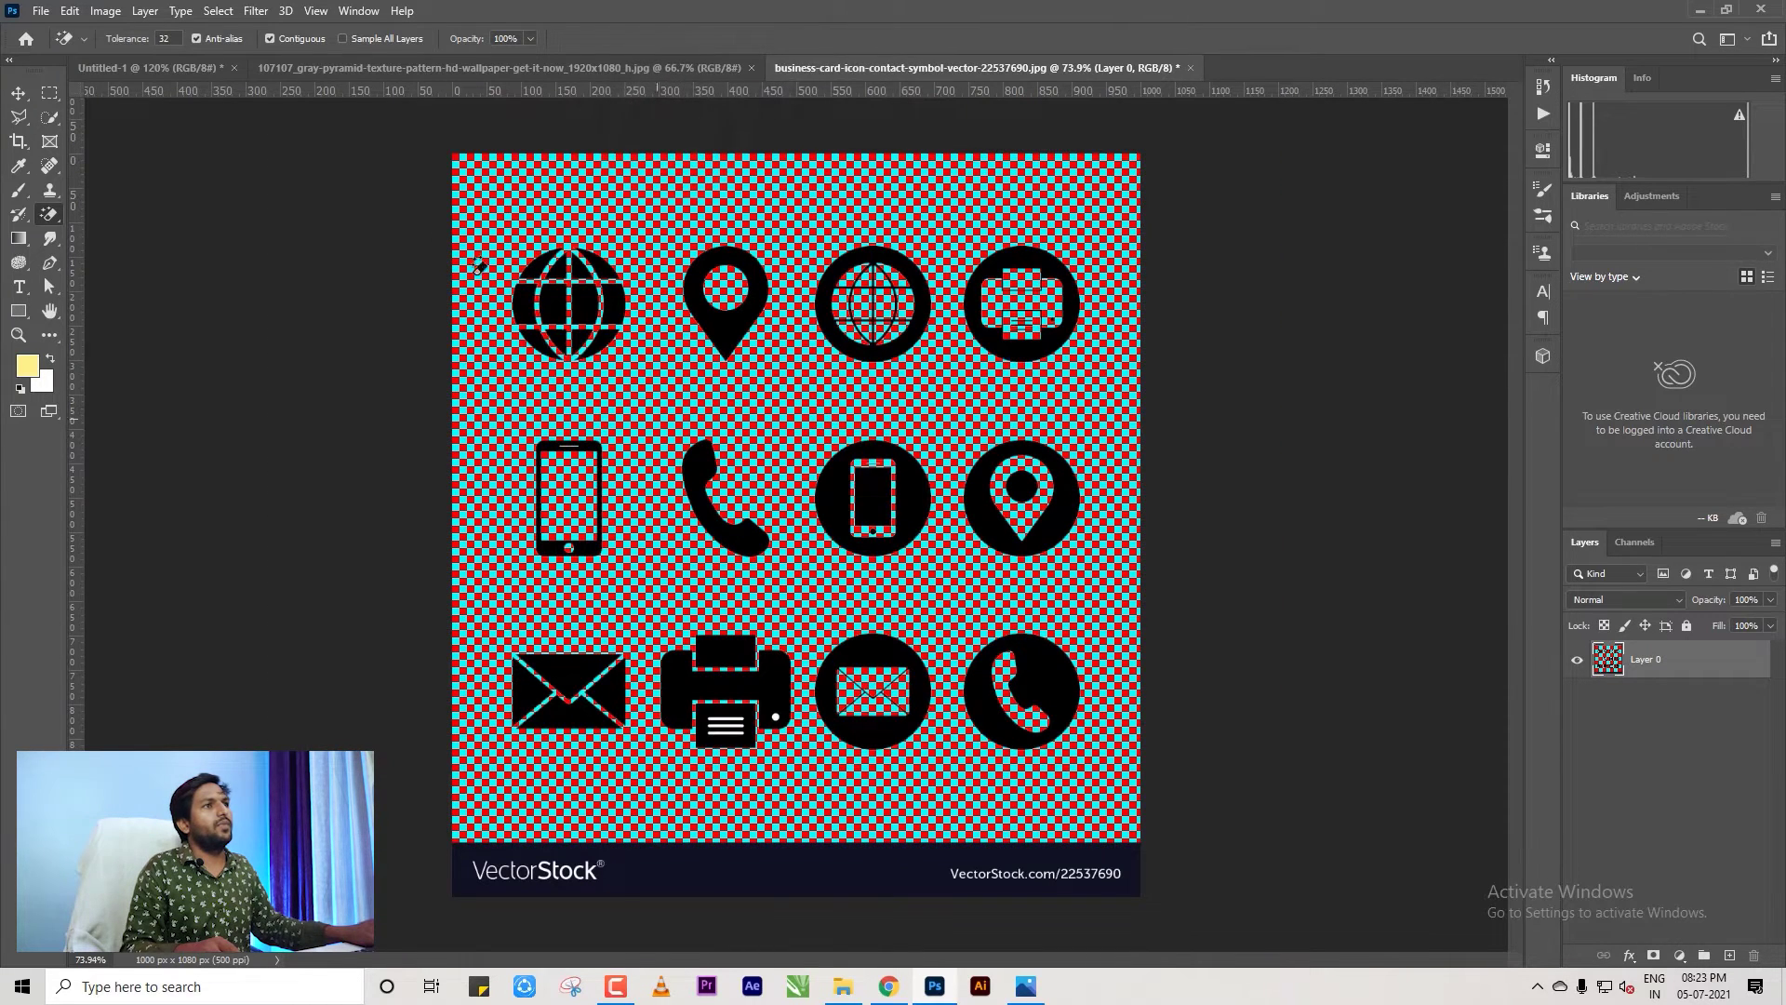
click(18, 93)
scroll(345, 227, down, 2)
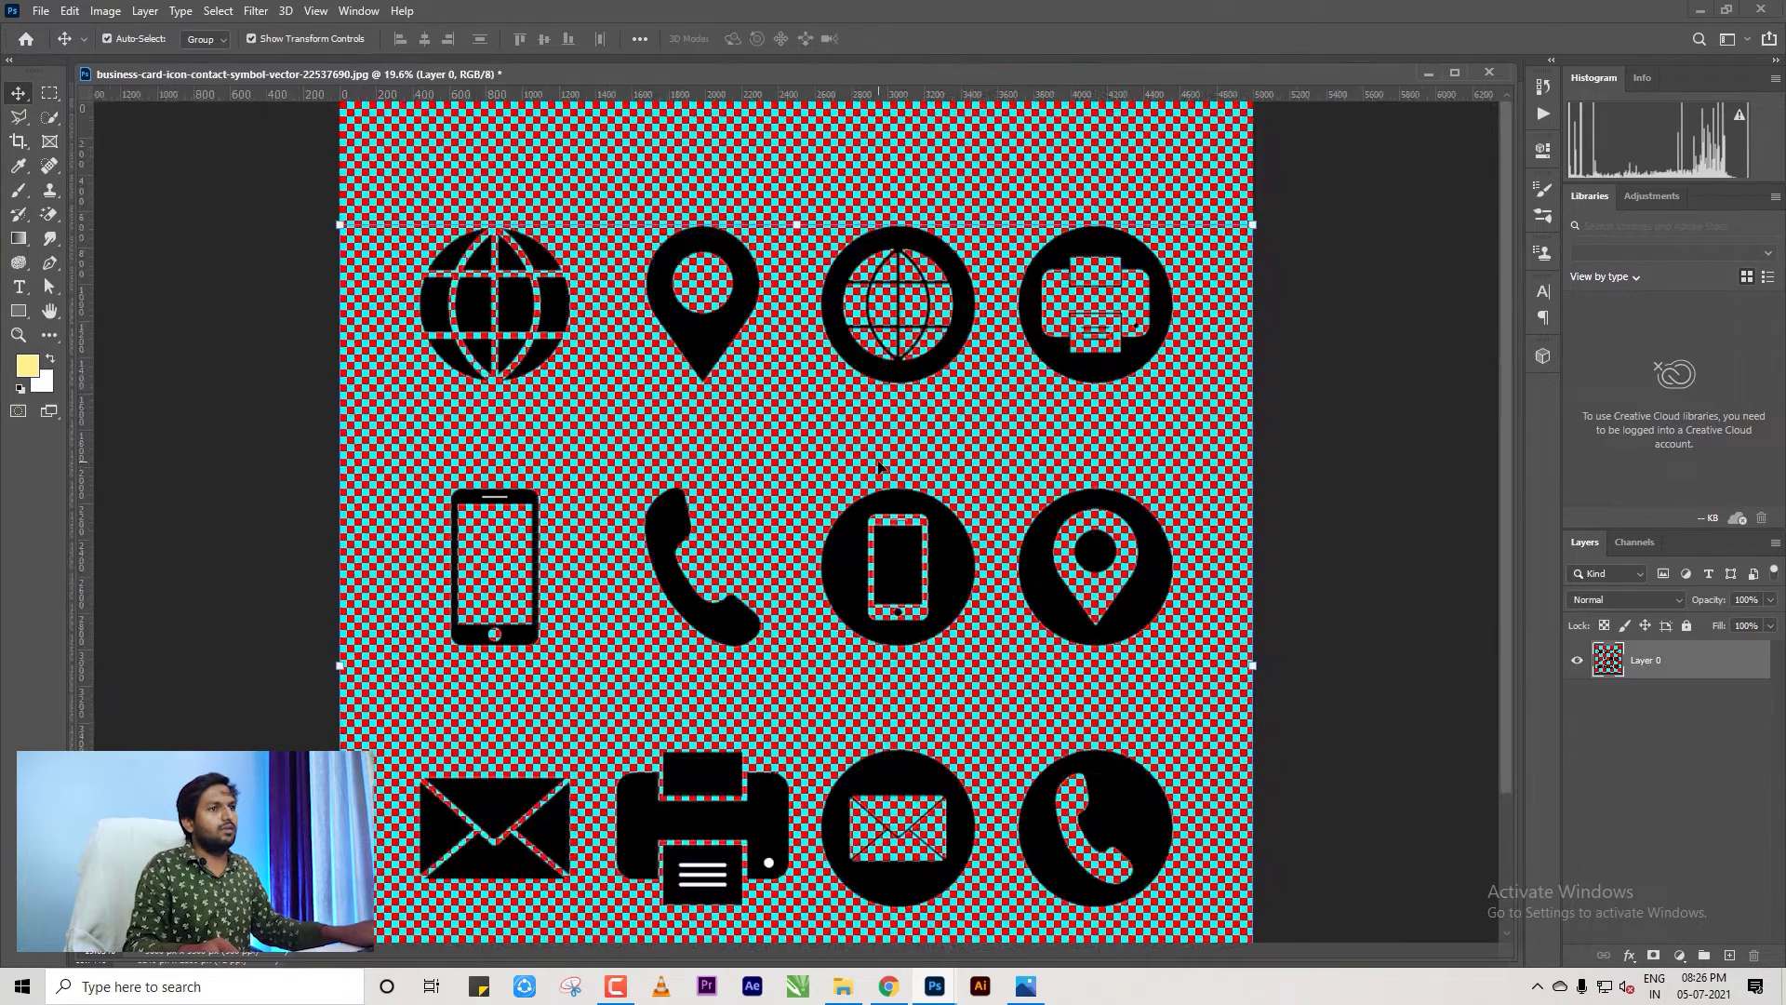
scroll(879, 465, down, 1)
Marquee-select the phone handset icon and move it into the Untitled-1 business card.
click(595, 521)
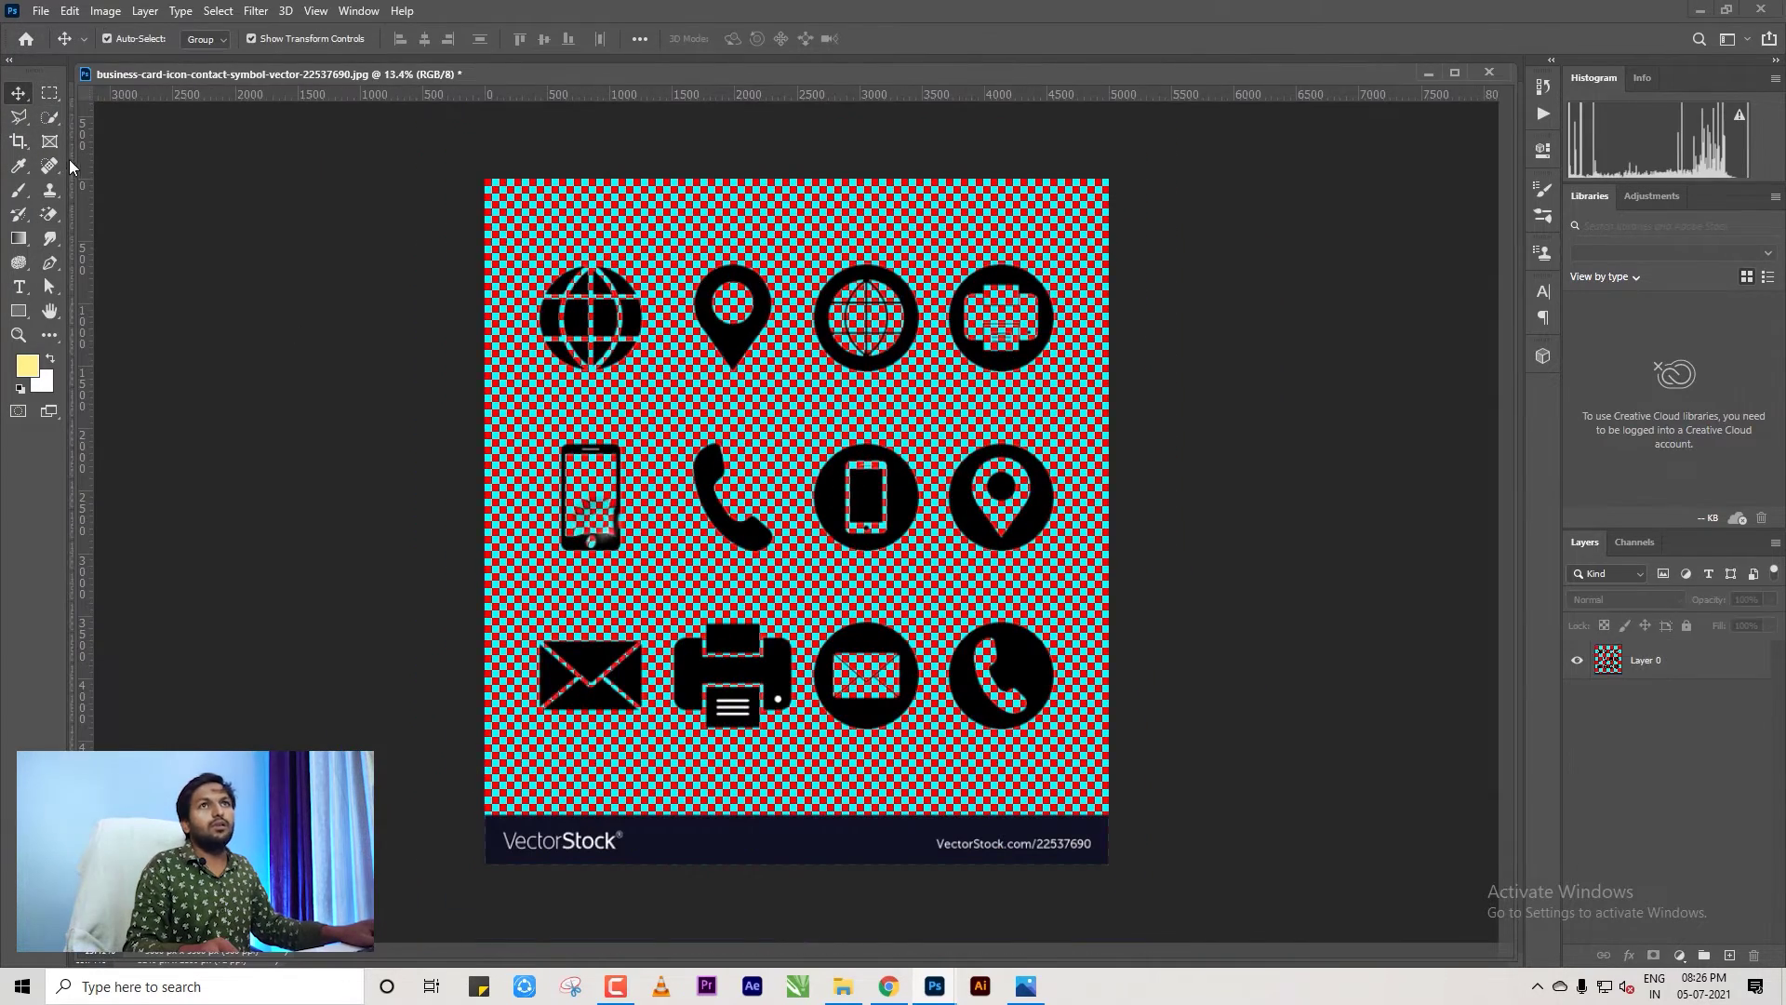
key(m)
drag(669, 411, 790, 569)
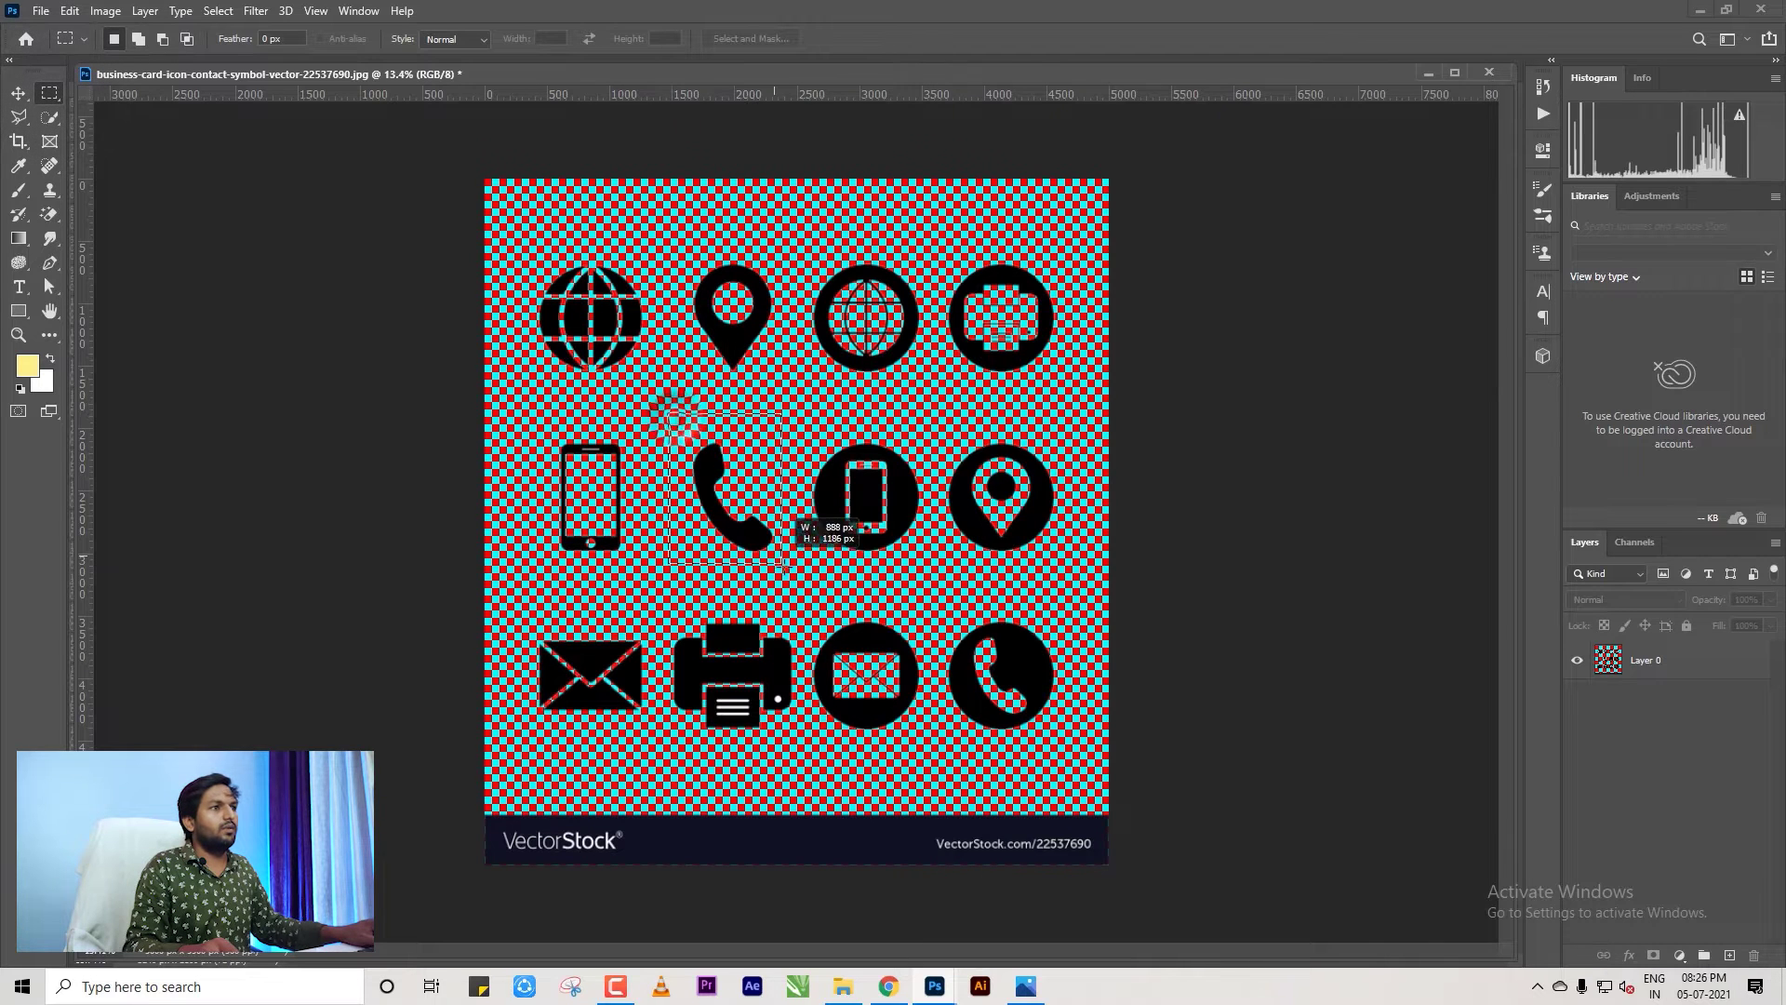
click(18, 93)
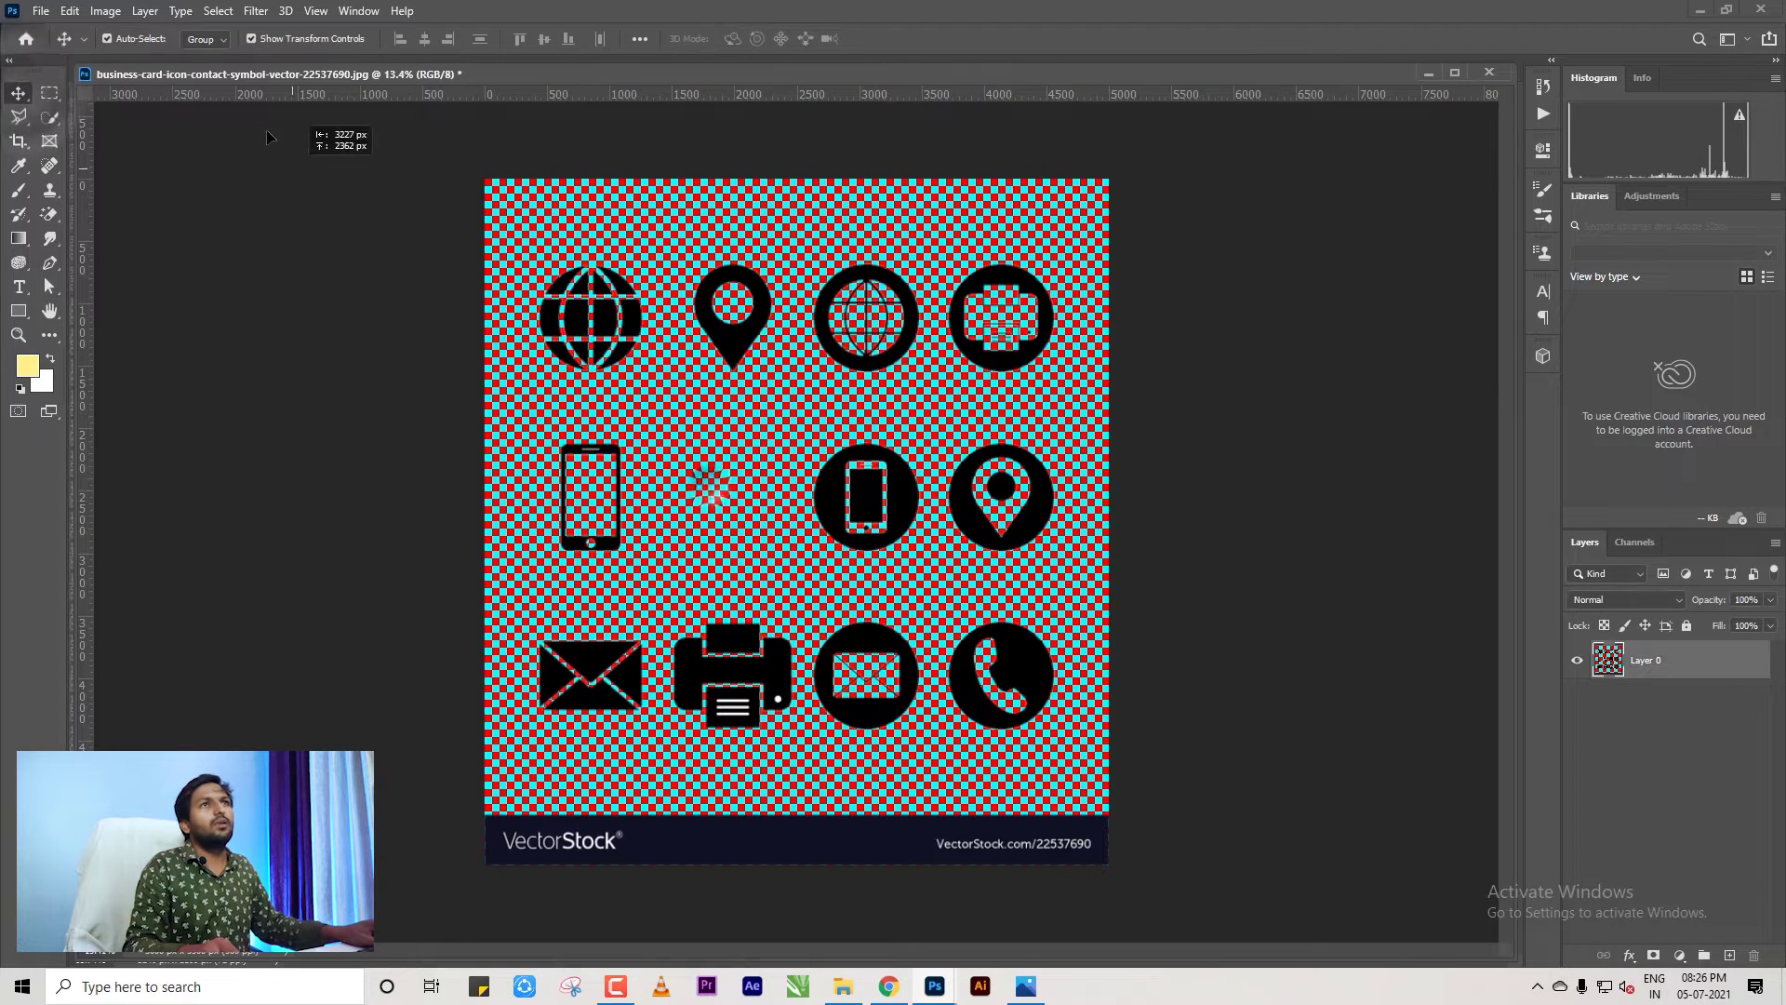
drag(716, 488, 678, 295)
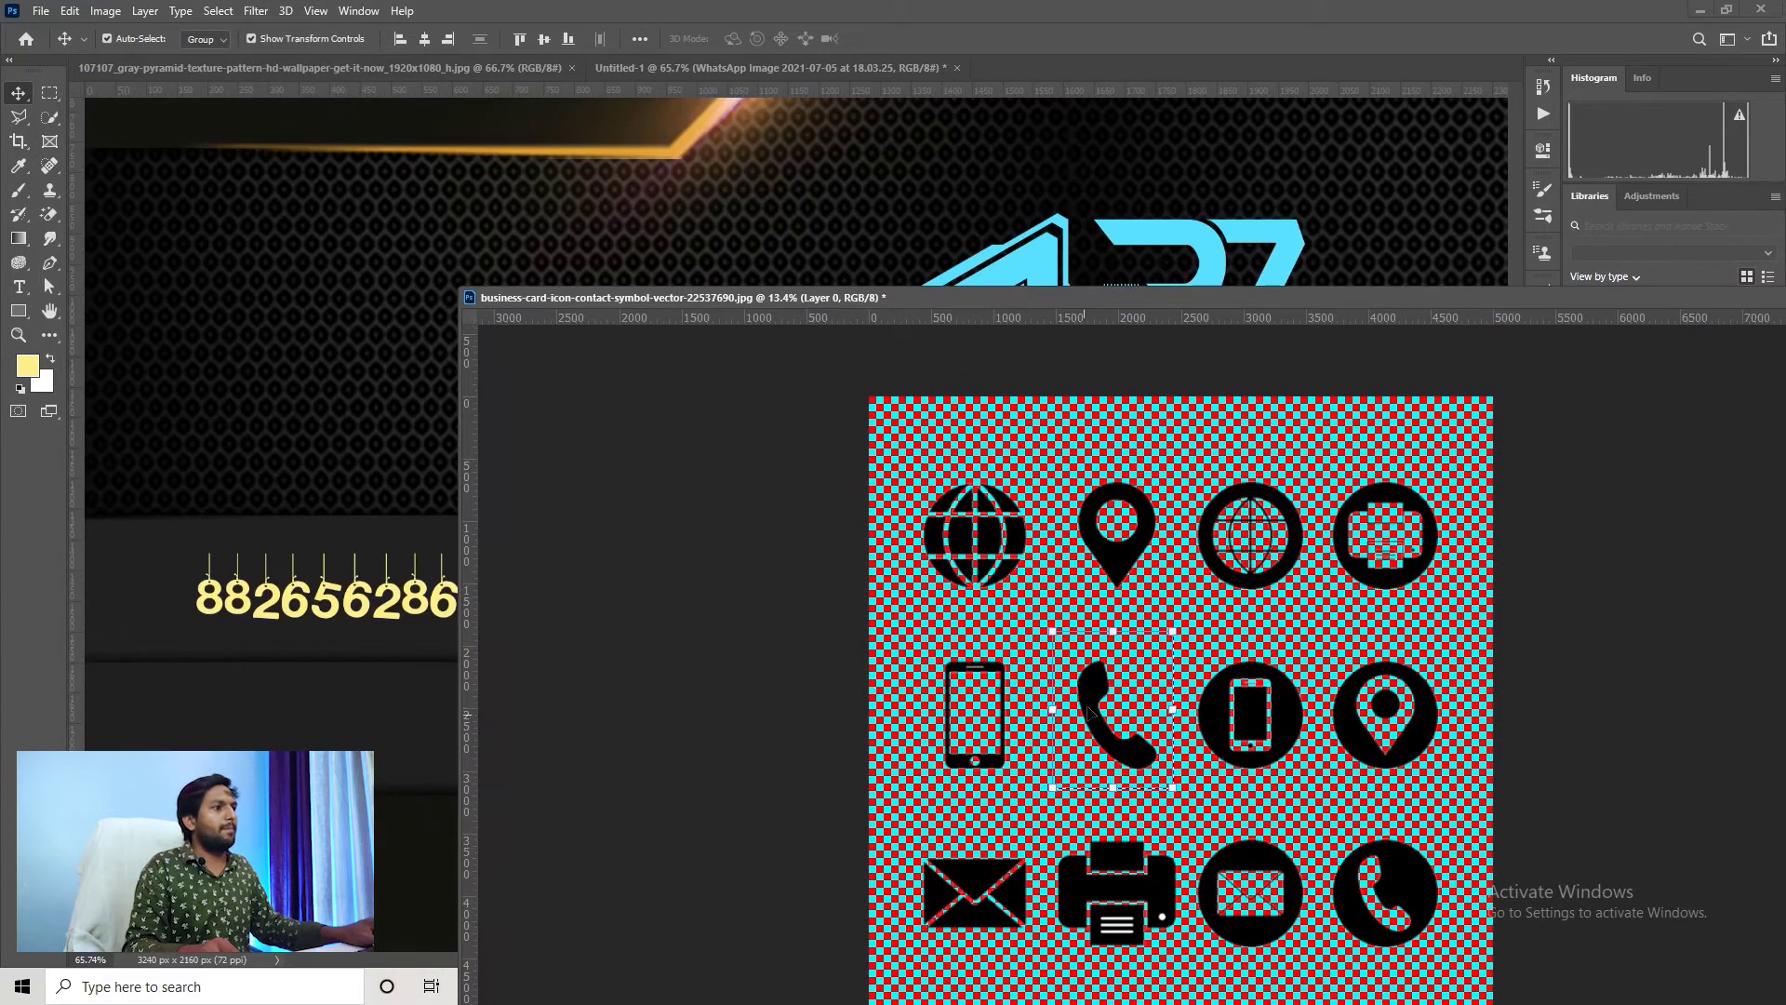
drag(1090, 712, 377, 489)
drag(868, 299, 930, 68)
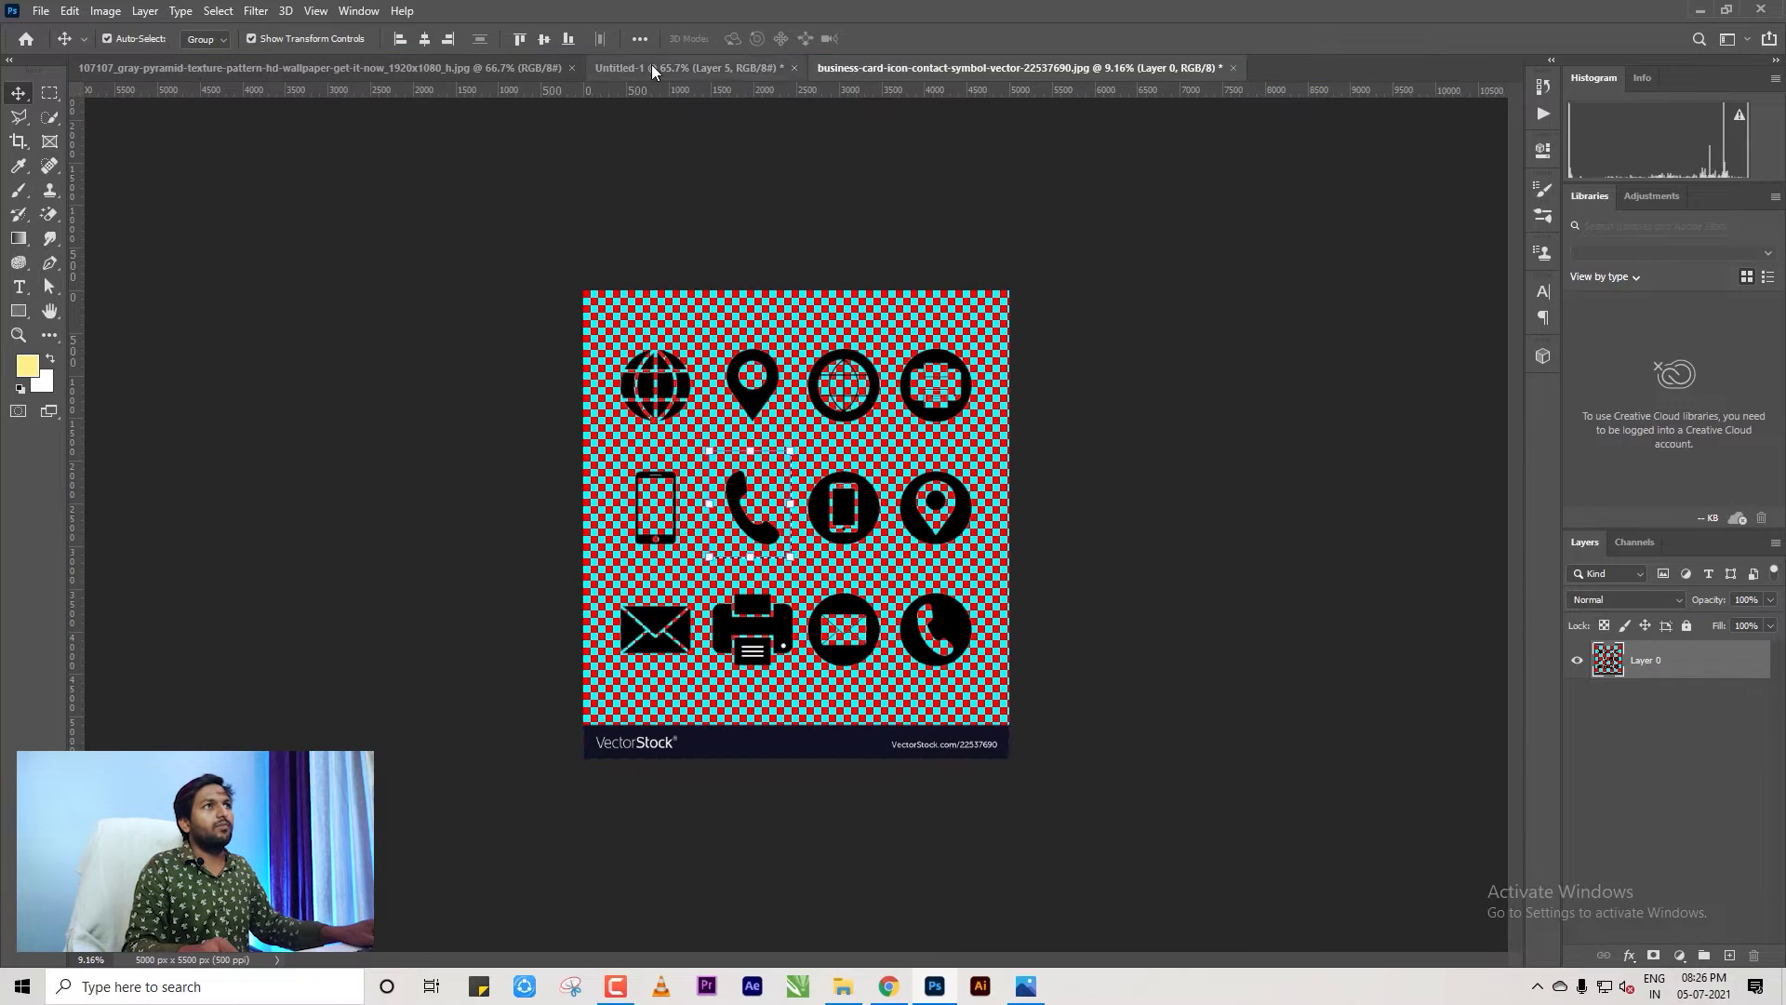
click(654, 72)
Shrink the handset to about 96×131 px, invert it white, and place it left of the number.
key(ctrl+t)
drag(694, 738, 669, 702)
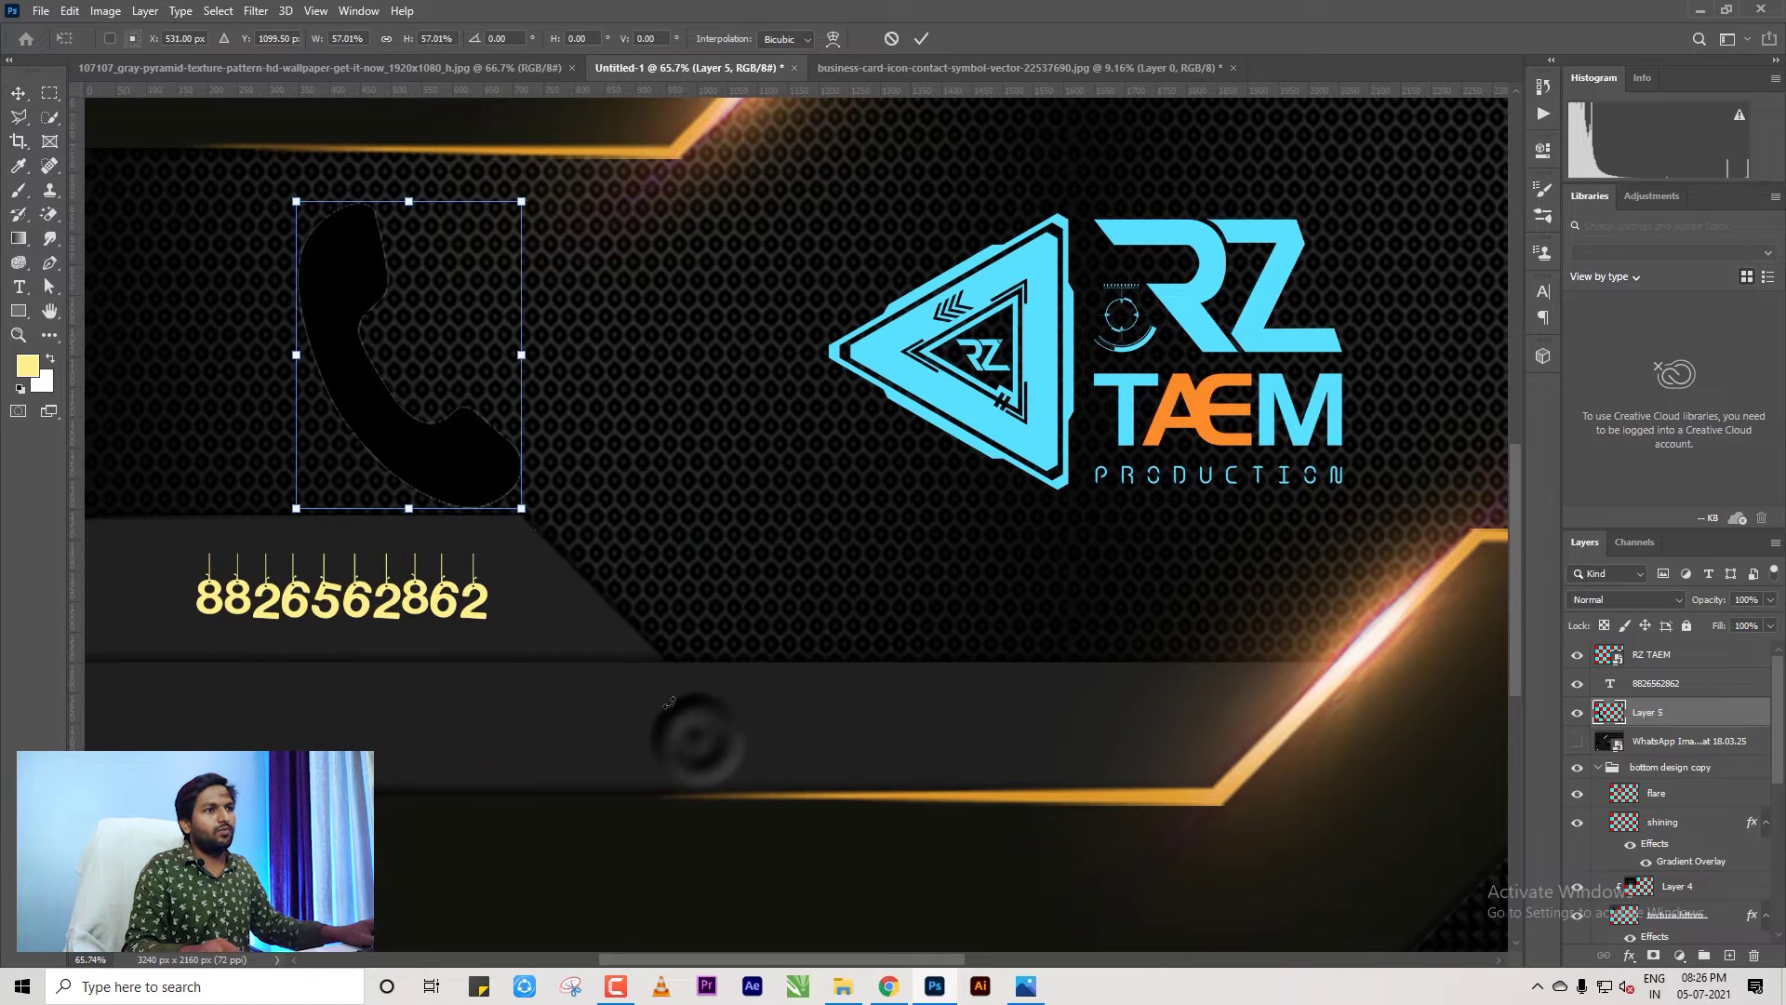
drag(520, 508, 130, 606)
key(Return)
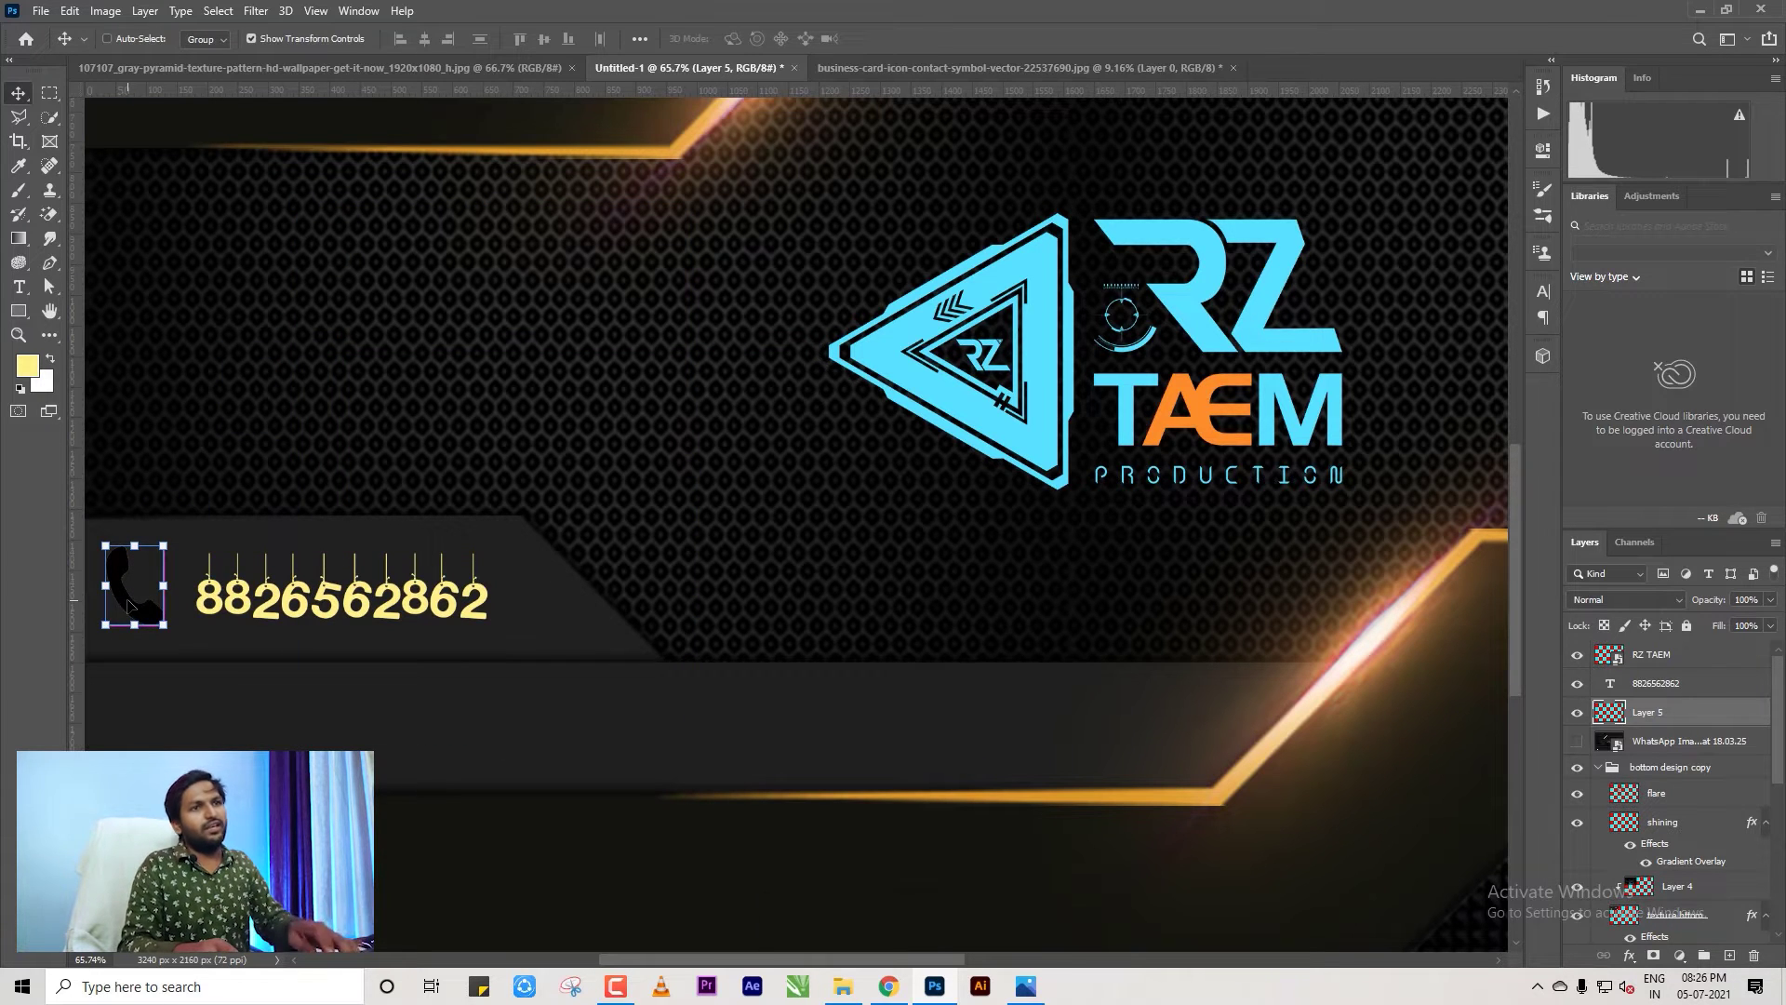
key(ctrl+i)
scroll(130, 606, down, 4)
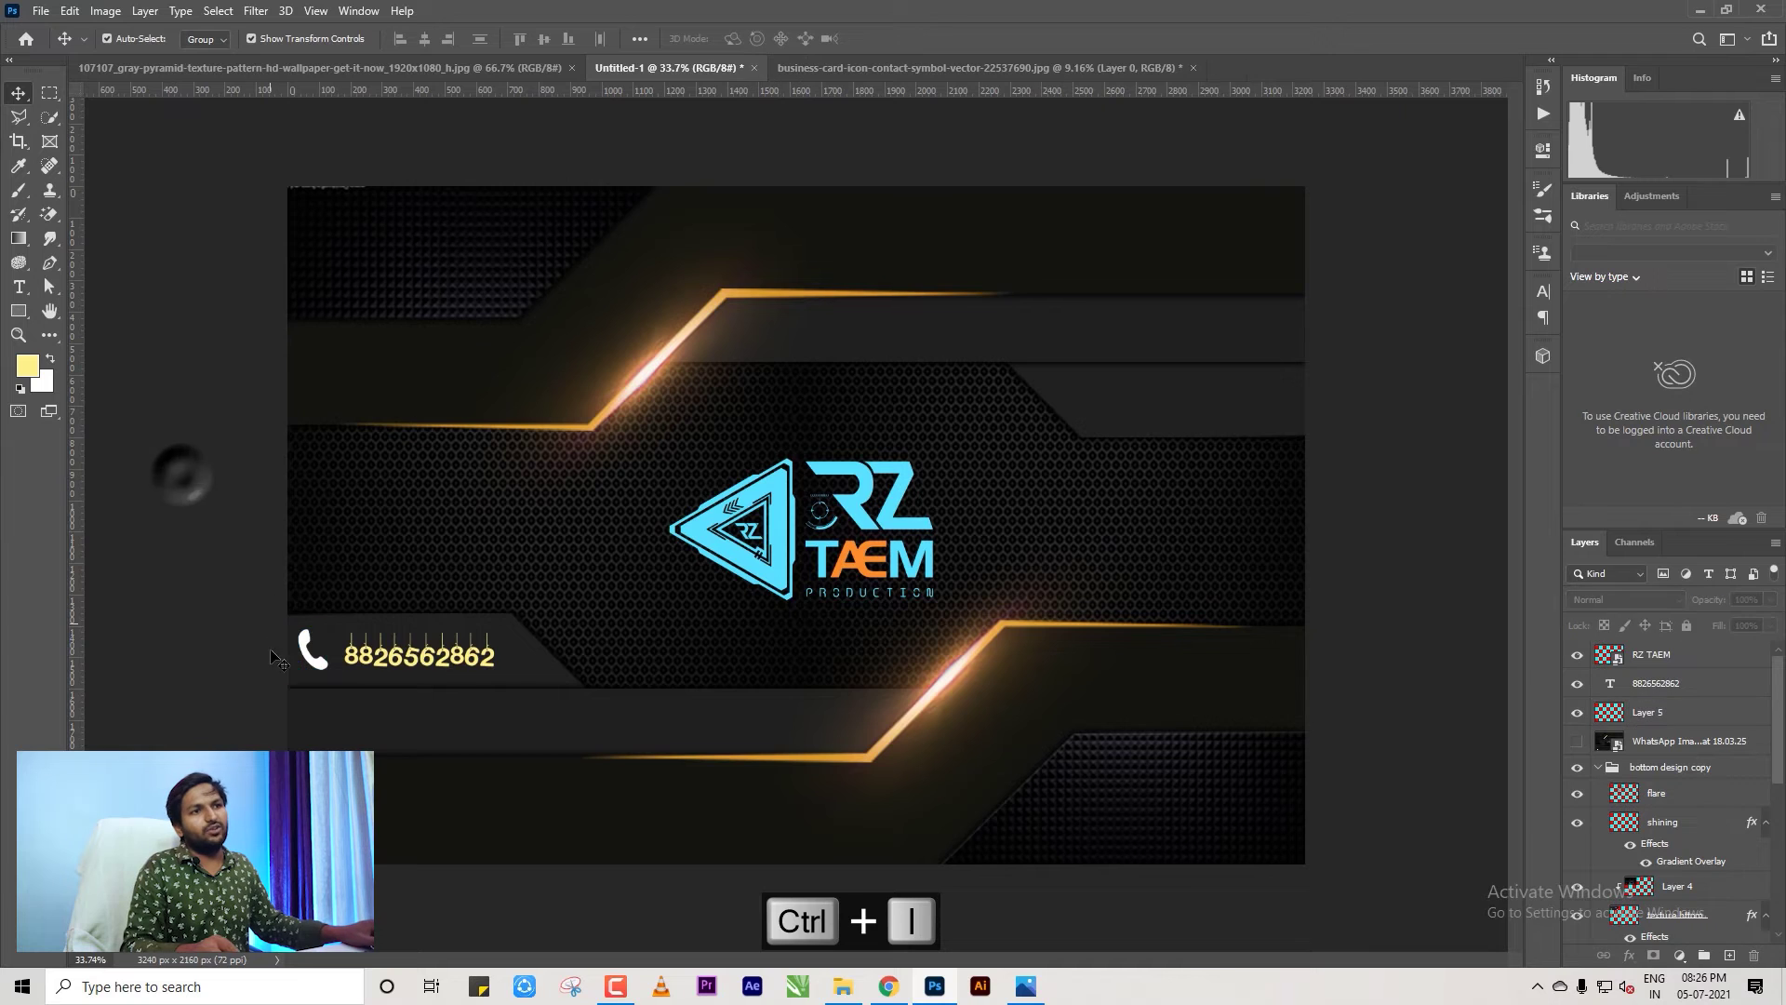
scroll(277, 658, up, 4)
drag(225, 681, 240, 673)
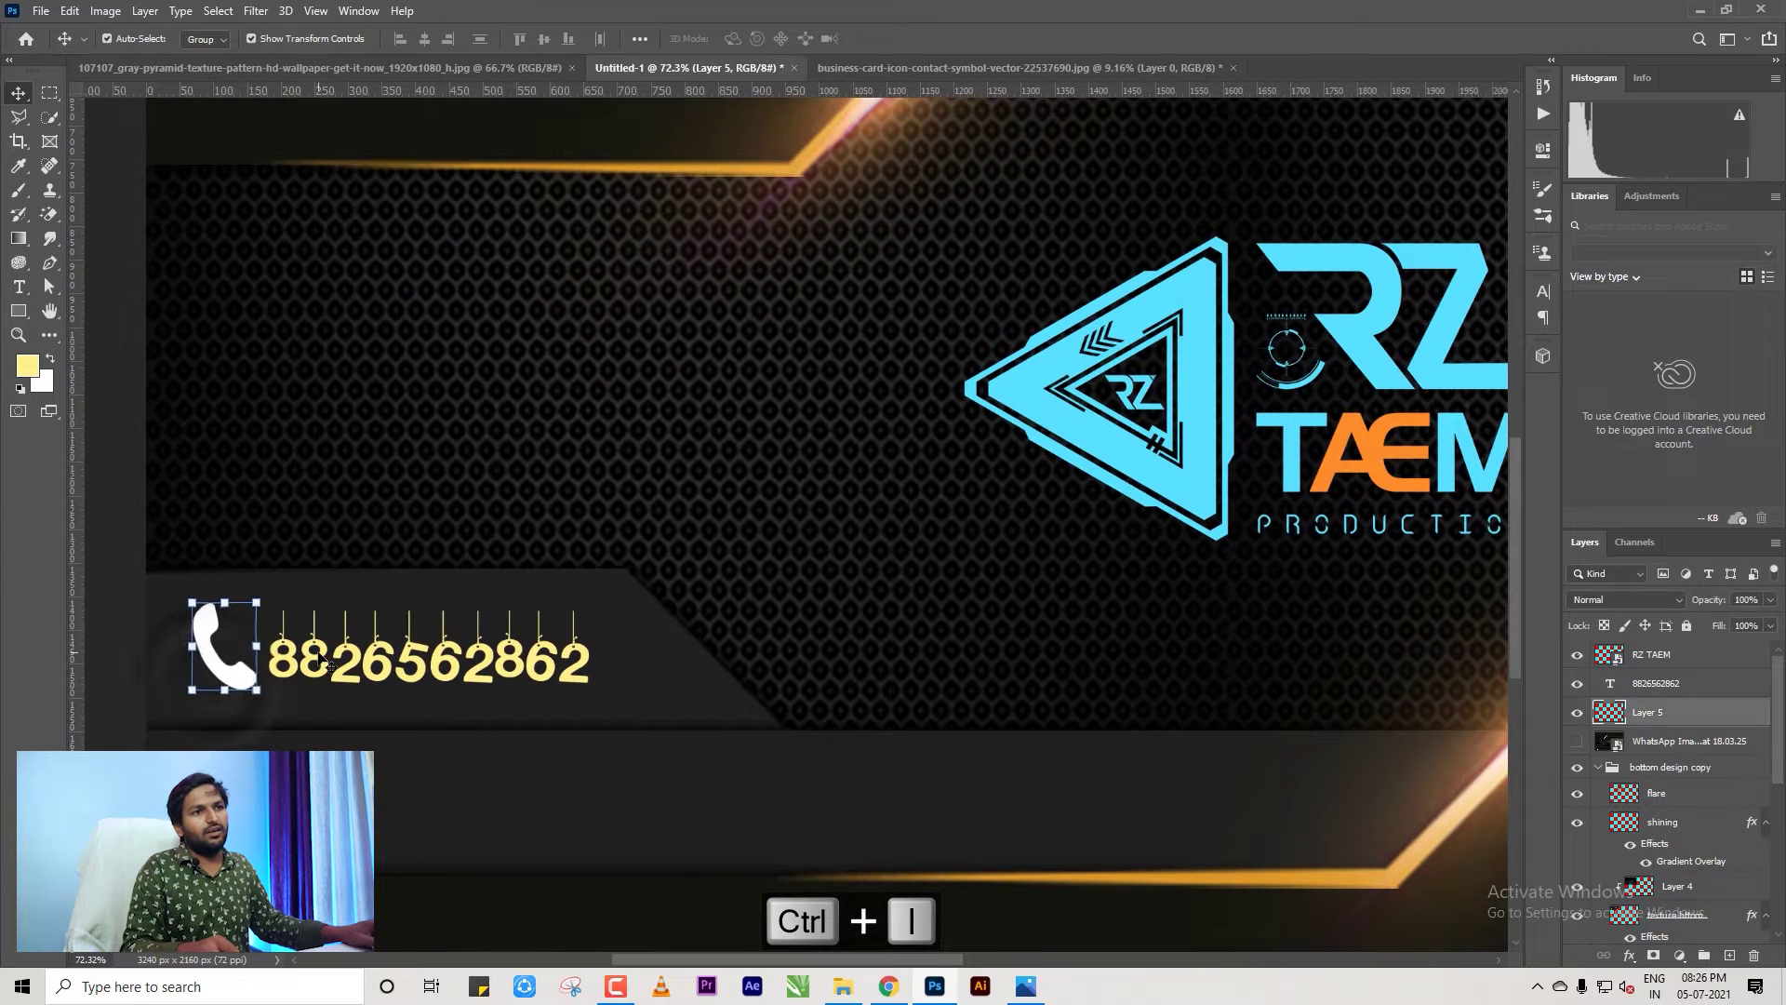
click(321, 658)
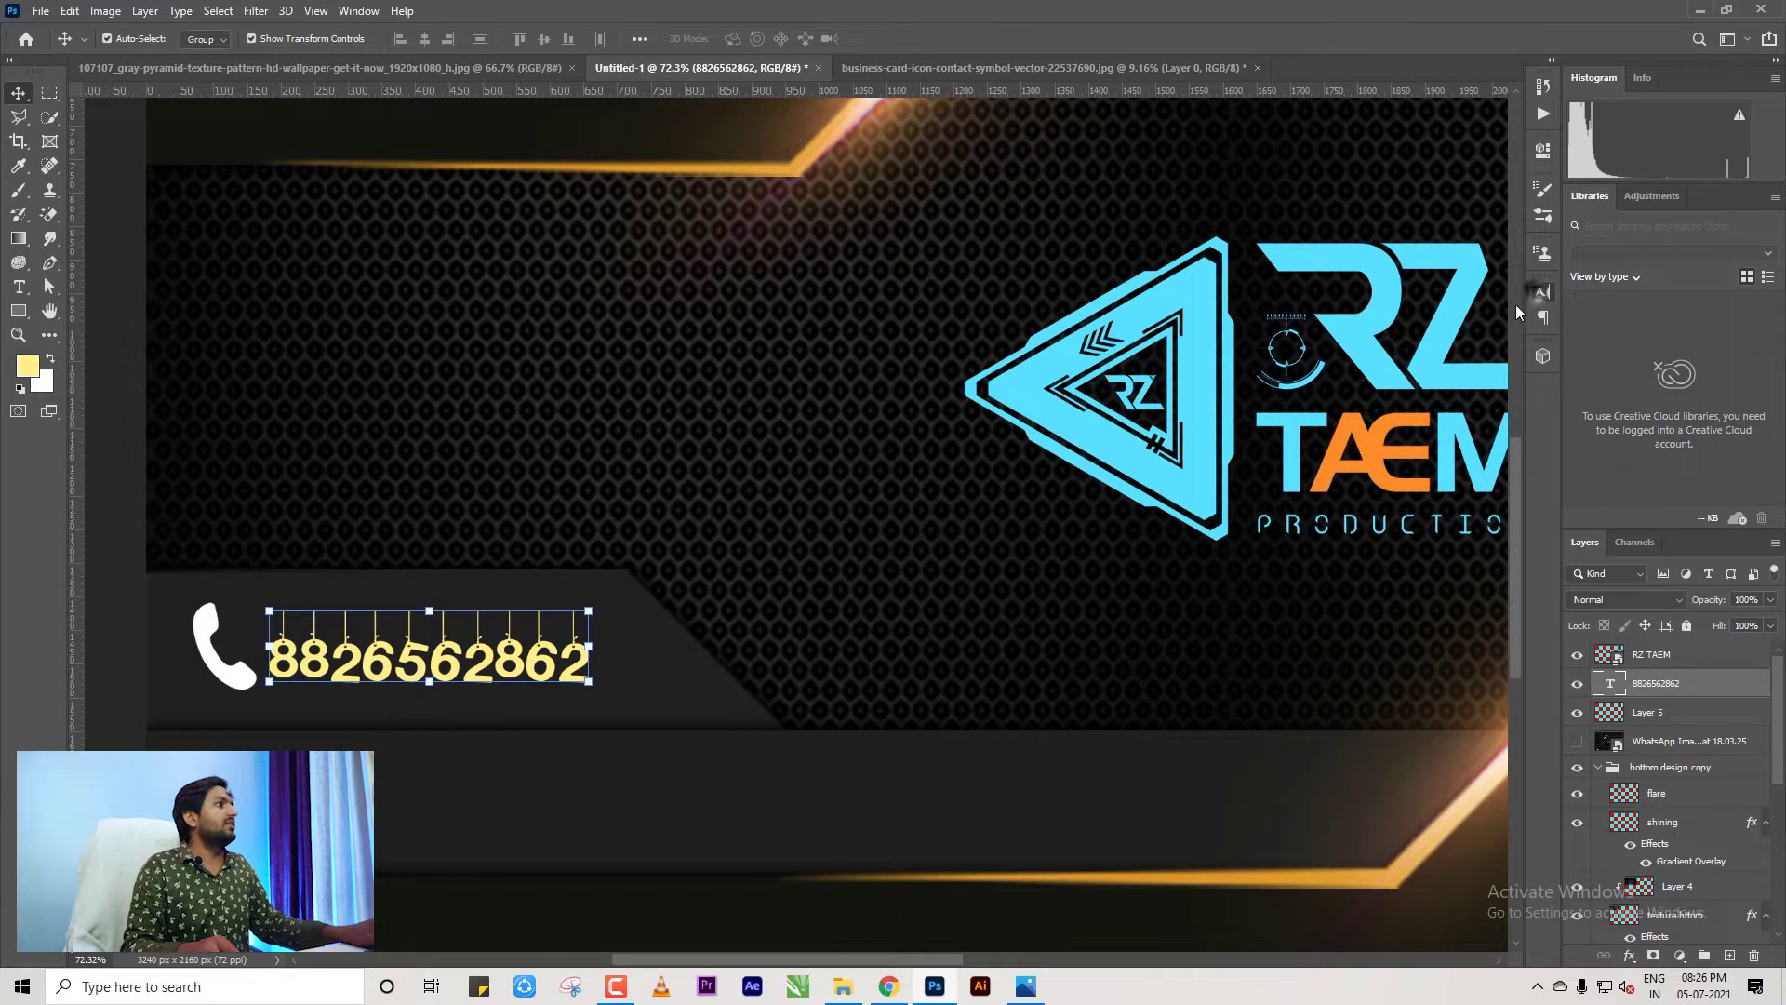
Set the phone number in Android Insomnia, after trying Roboto Light, and move it beside the icon.
click(1542, 292)
click(1430, 319)
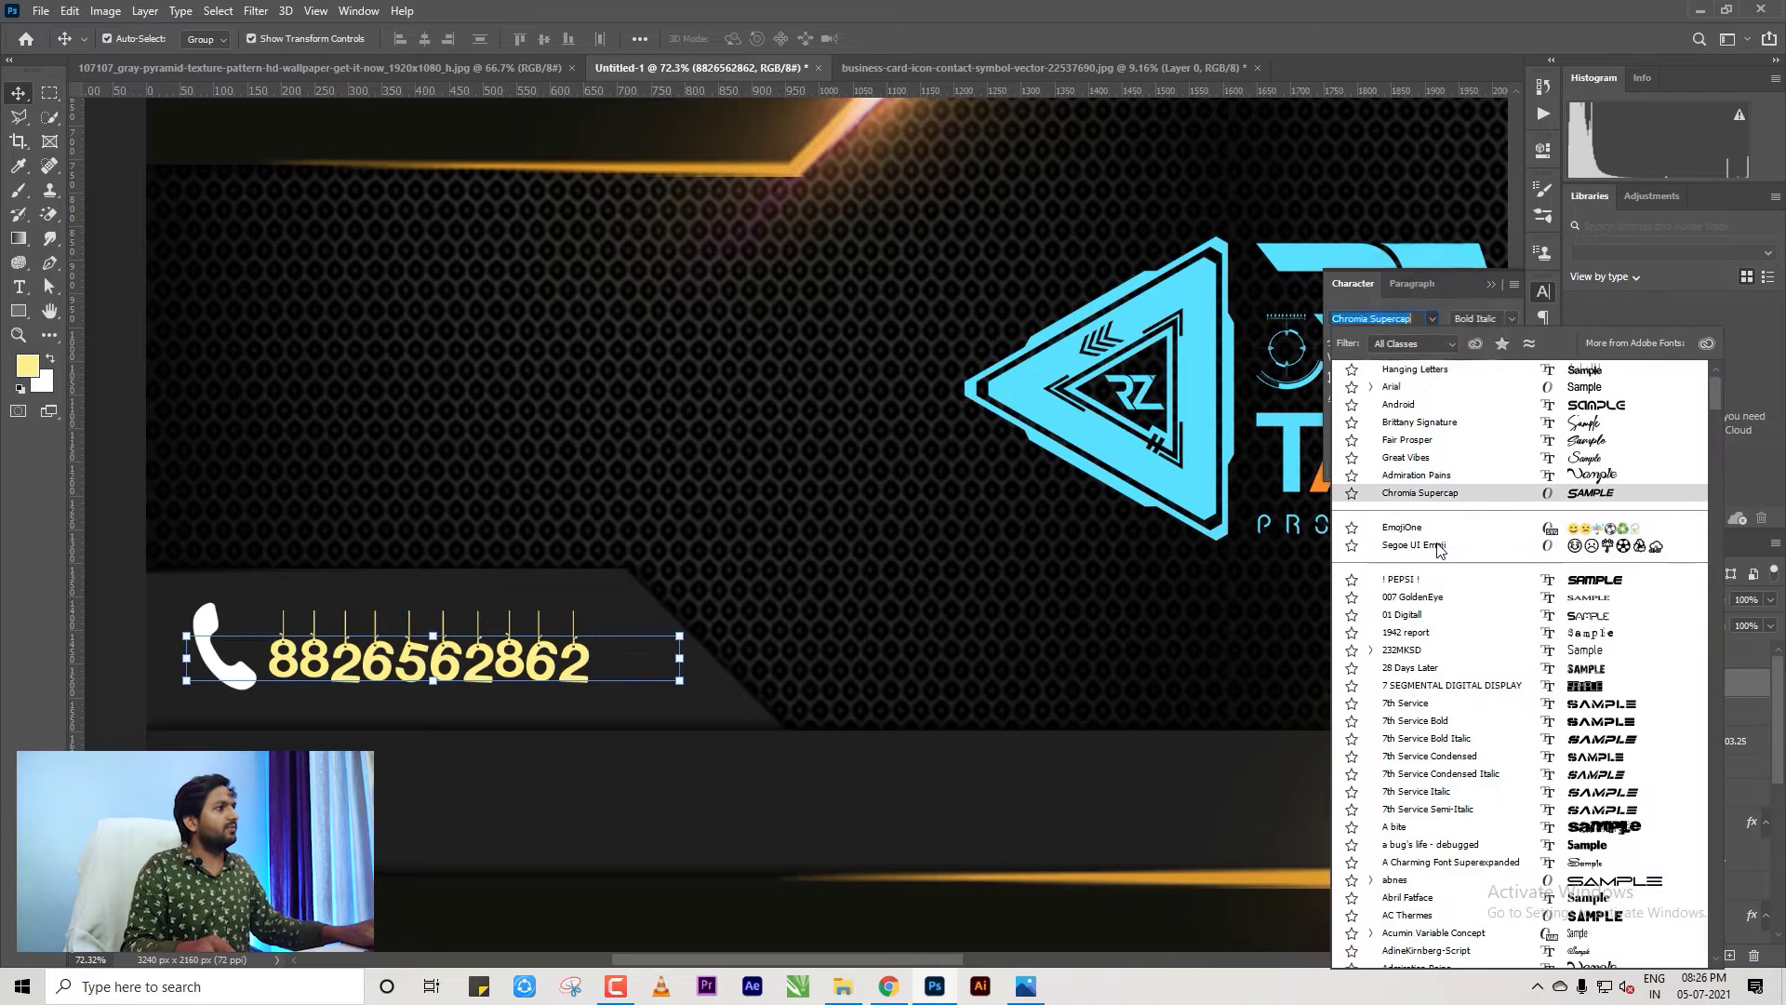
key(Down)
key(Down)
key(Down)
key(Down)
key(Down)
key(Down)
key(Down)
key(Down)
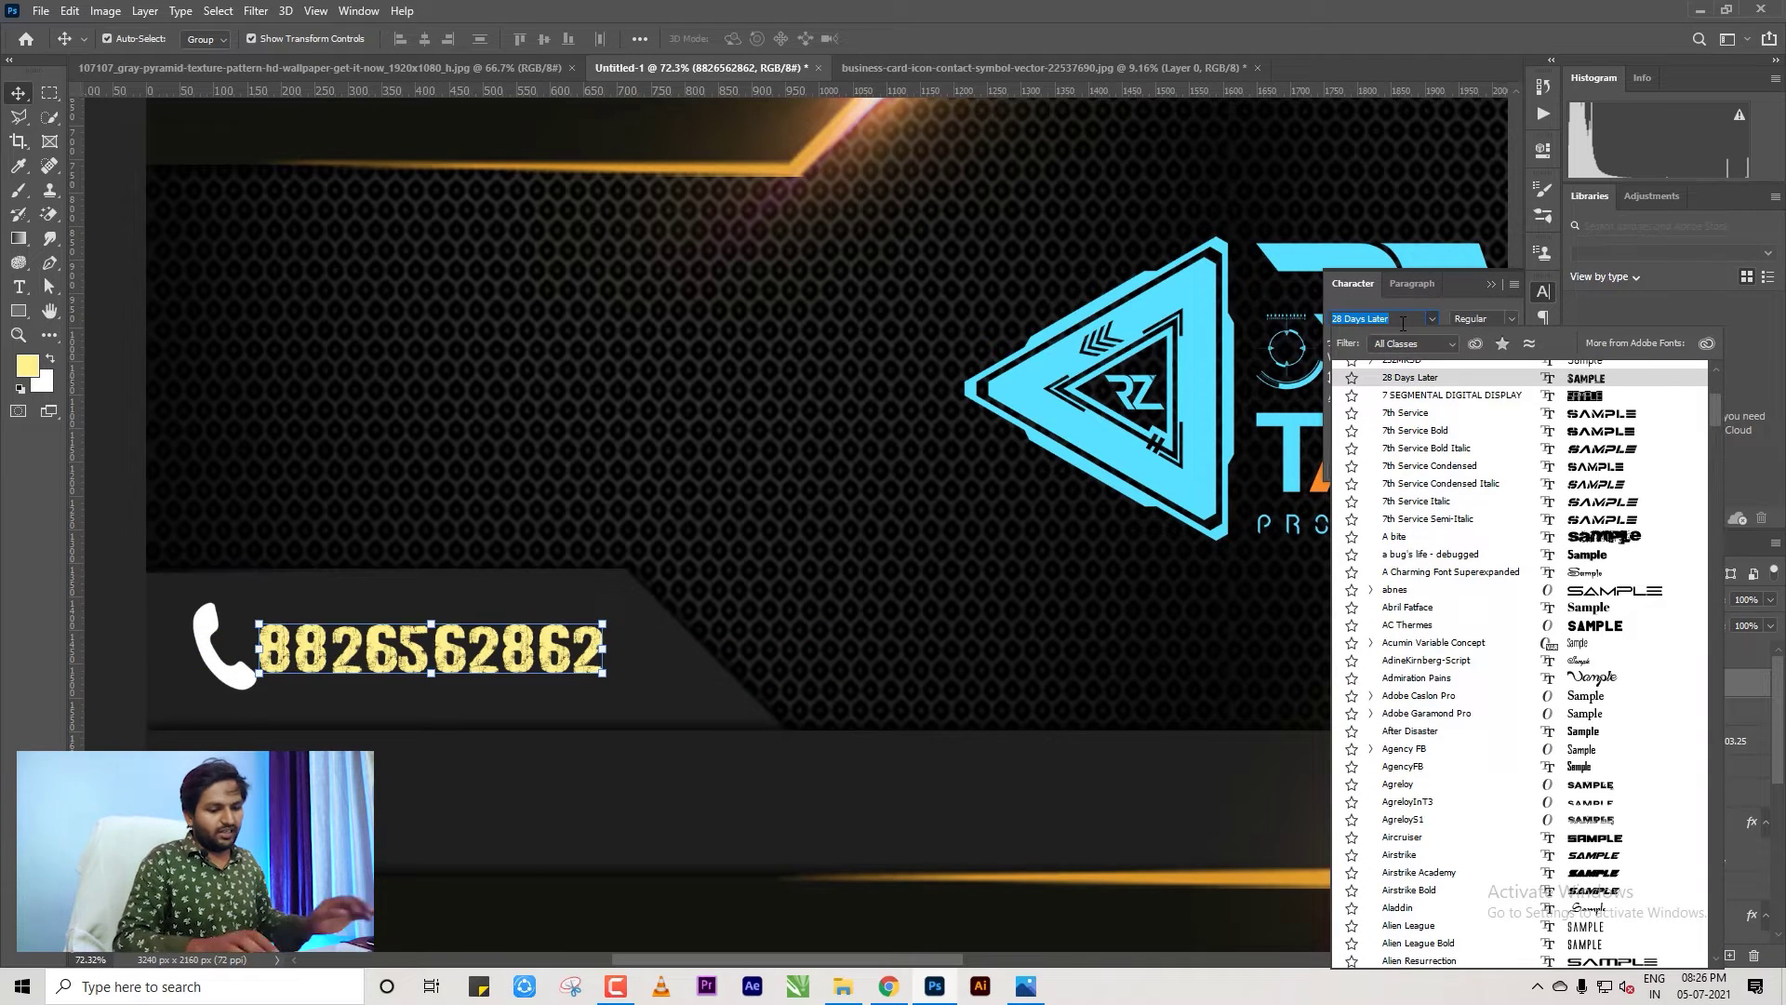
text(roboti)
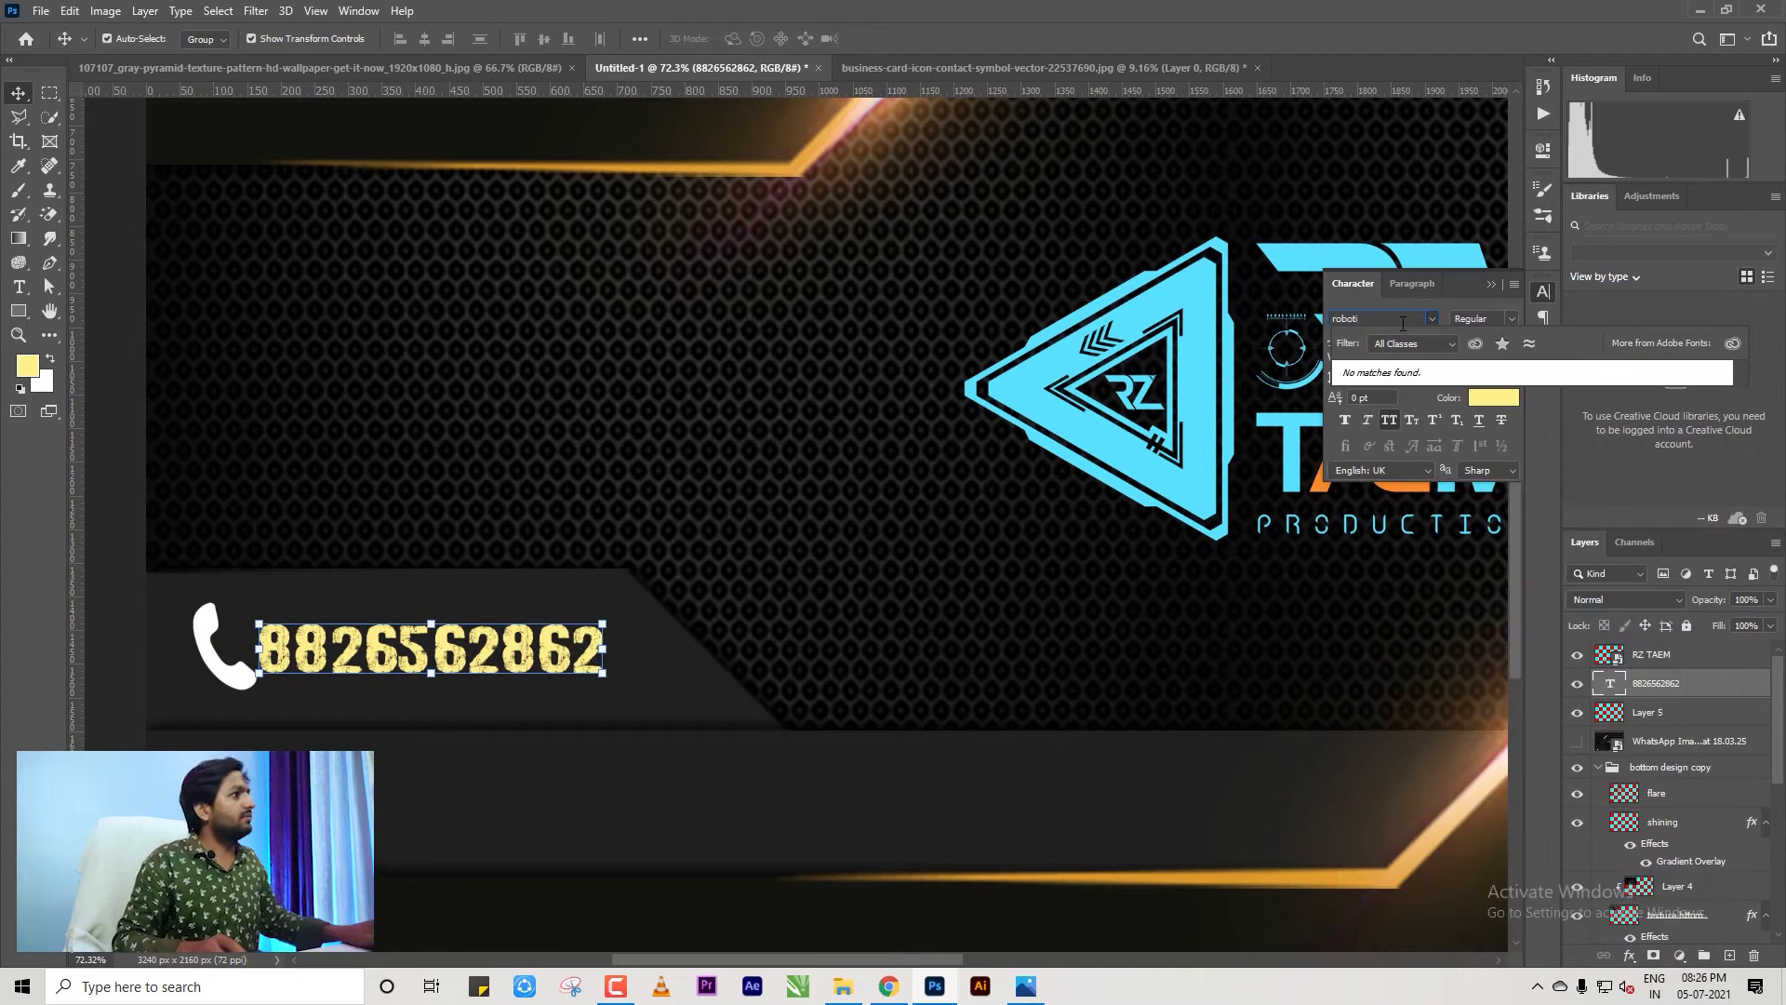
text(rob)
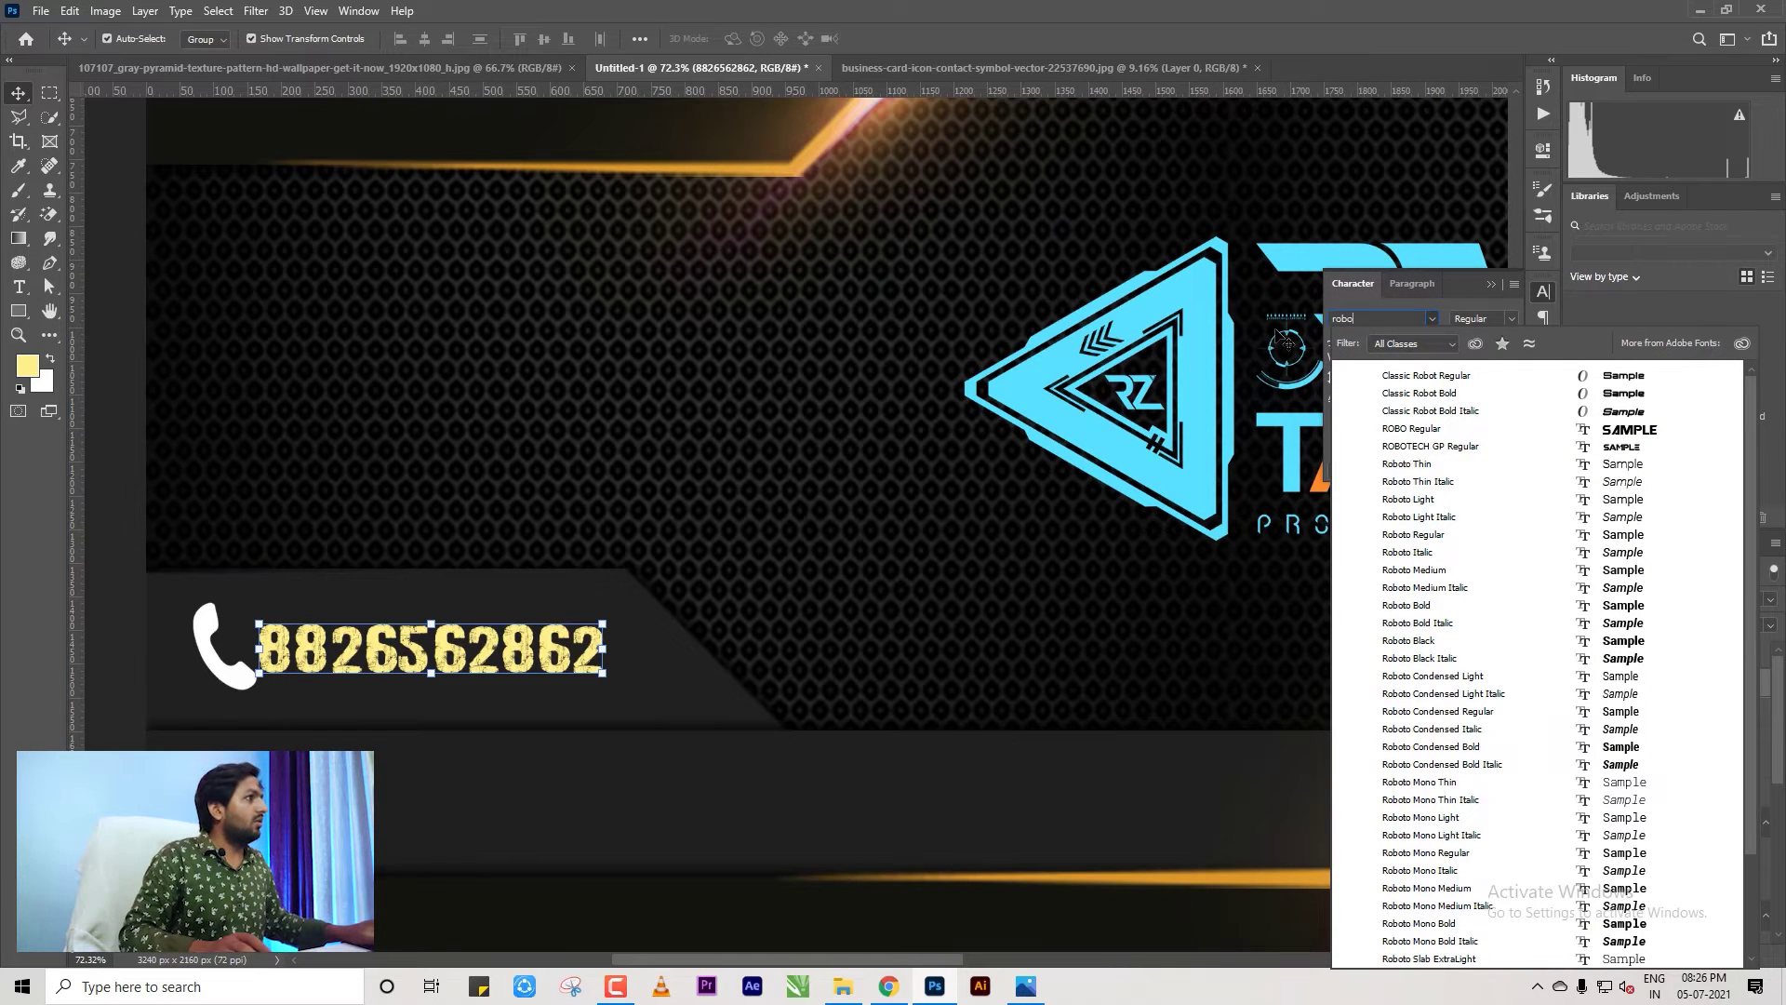
text(o)
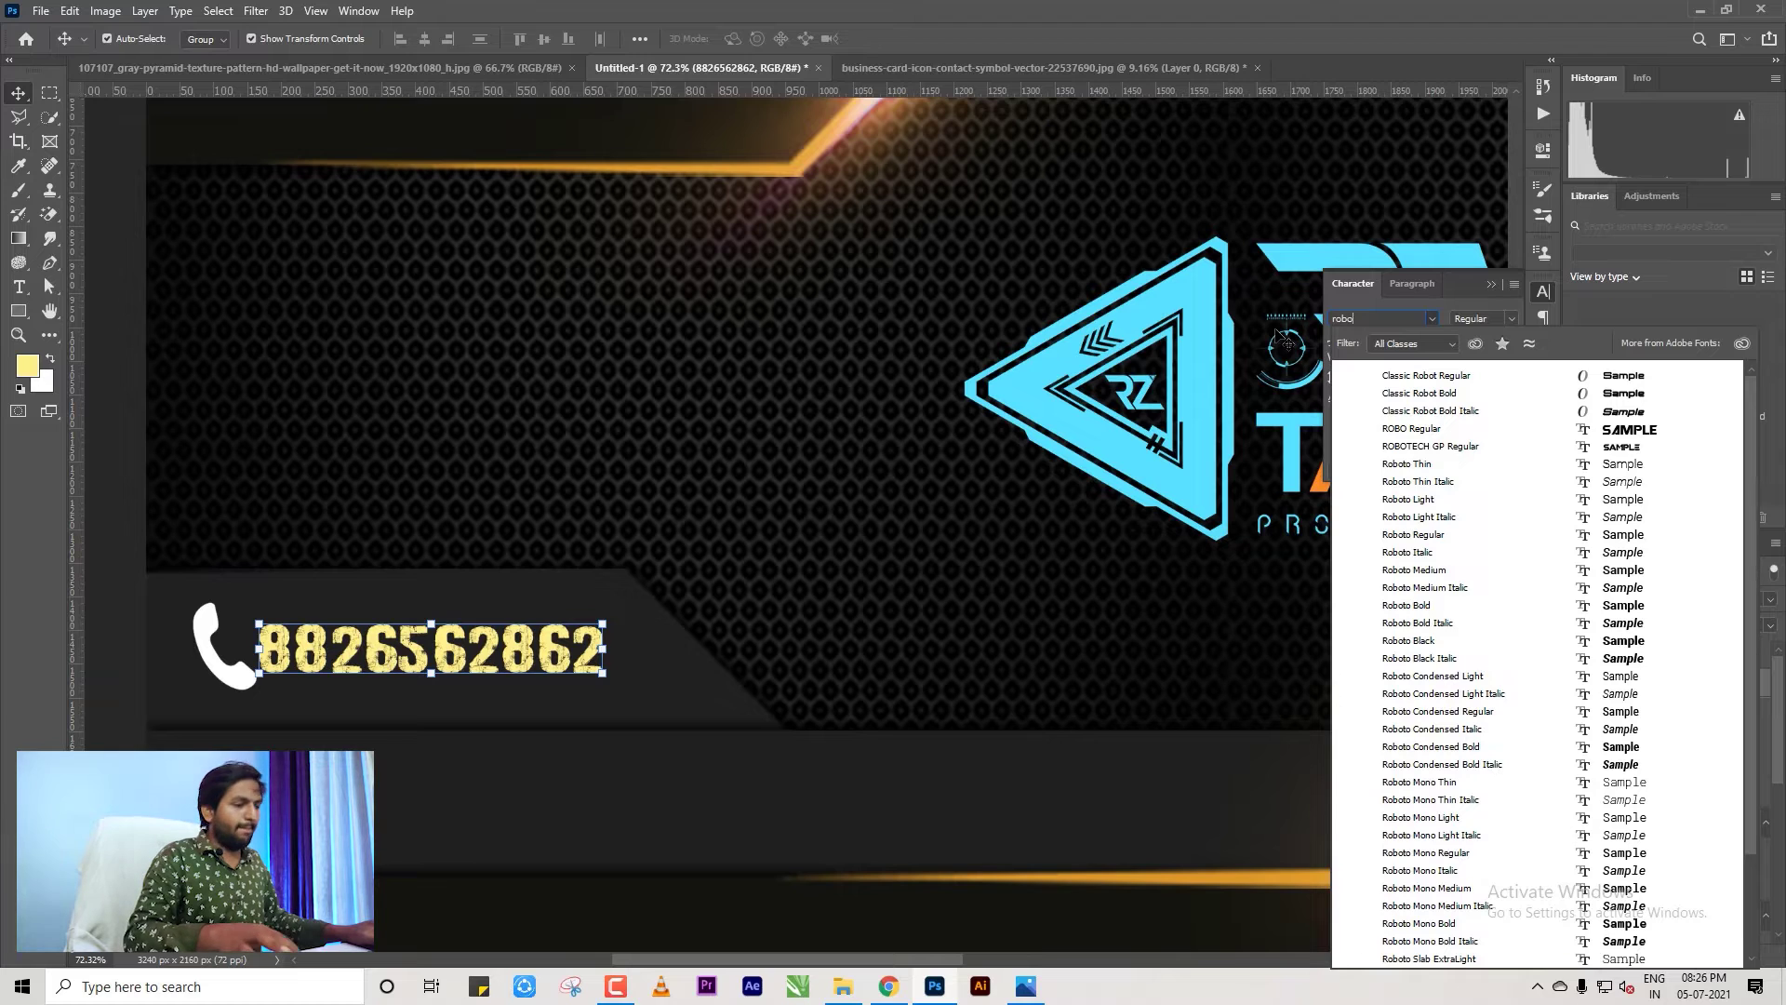
text(t)
key(Down)
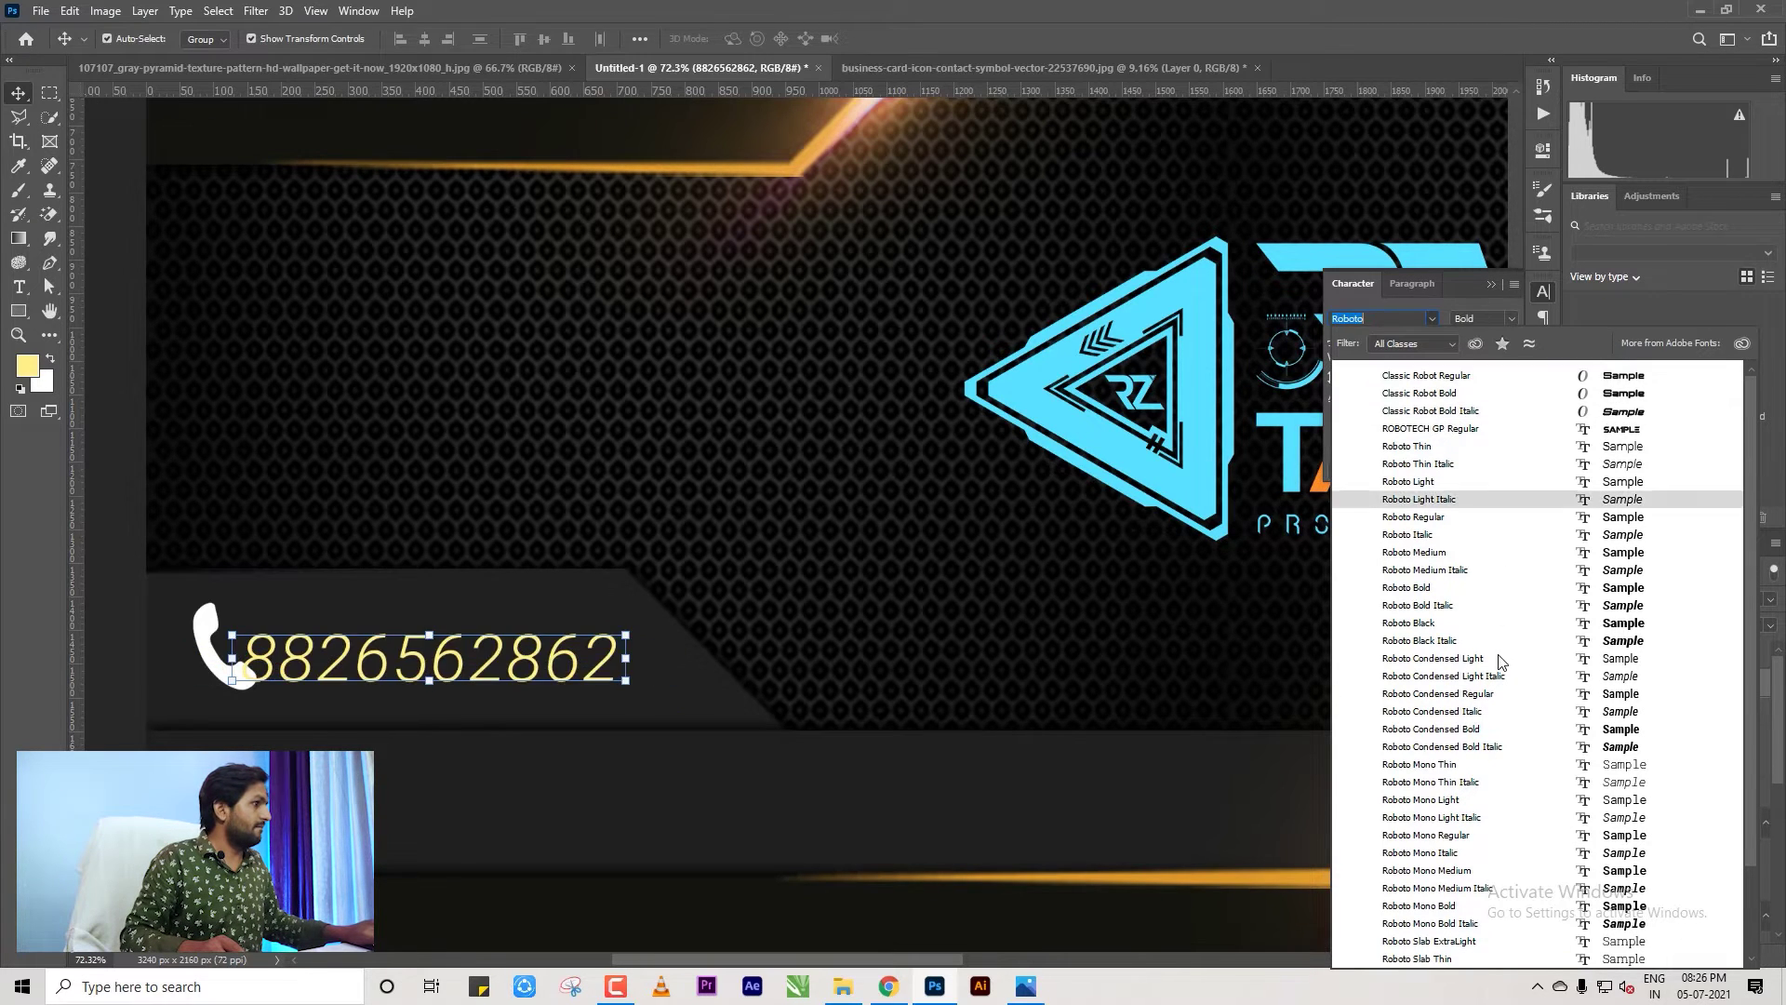
scroll(1501, 568, down, 2)
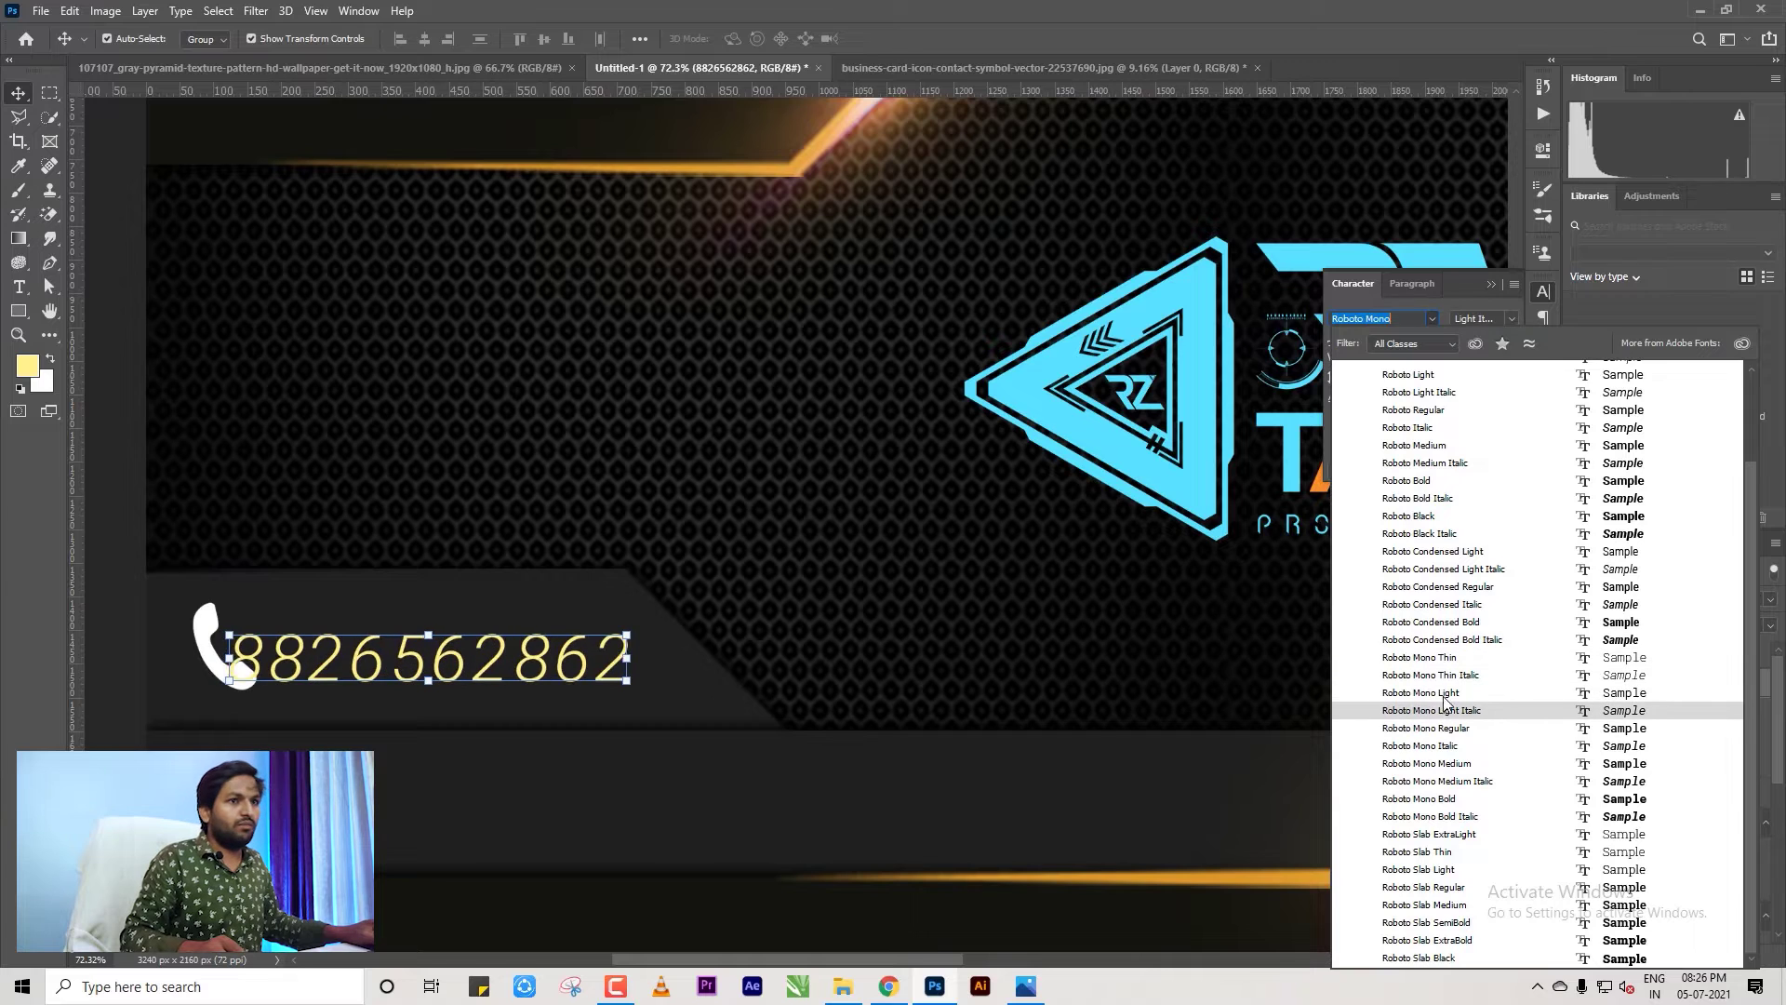
click(1423, 377)
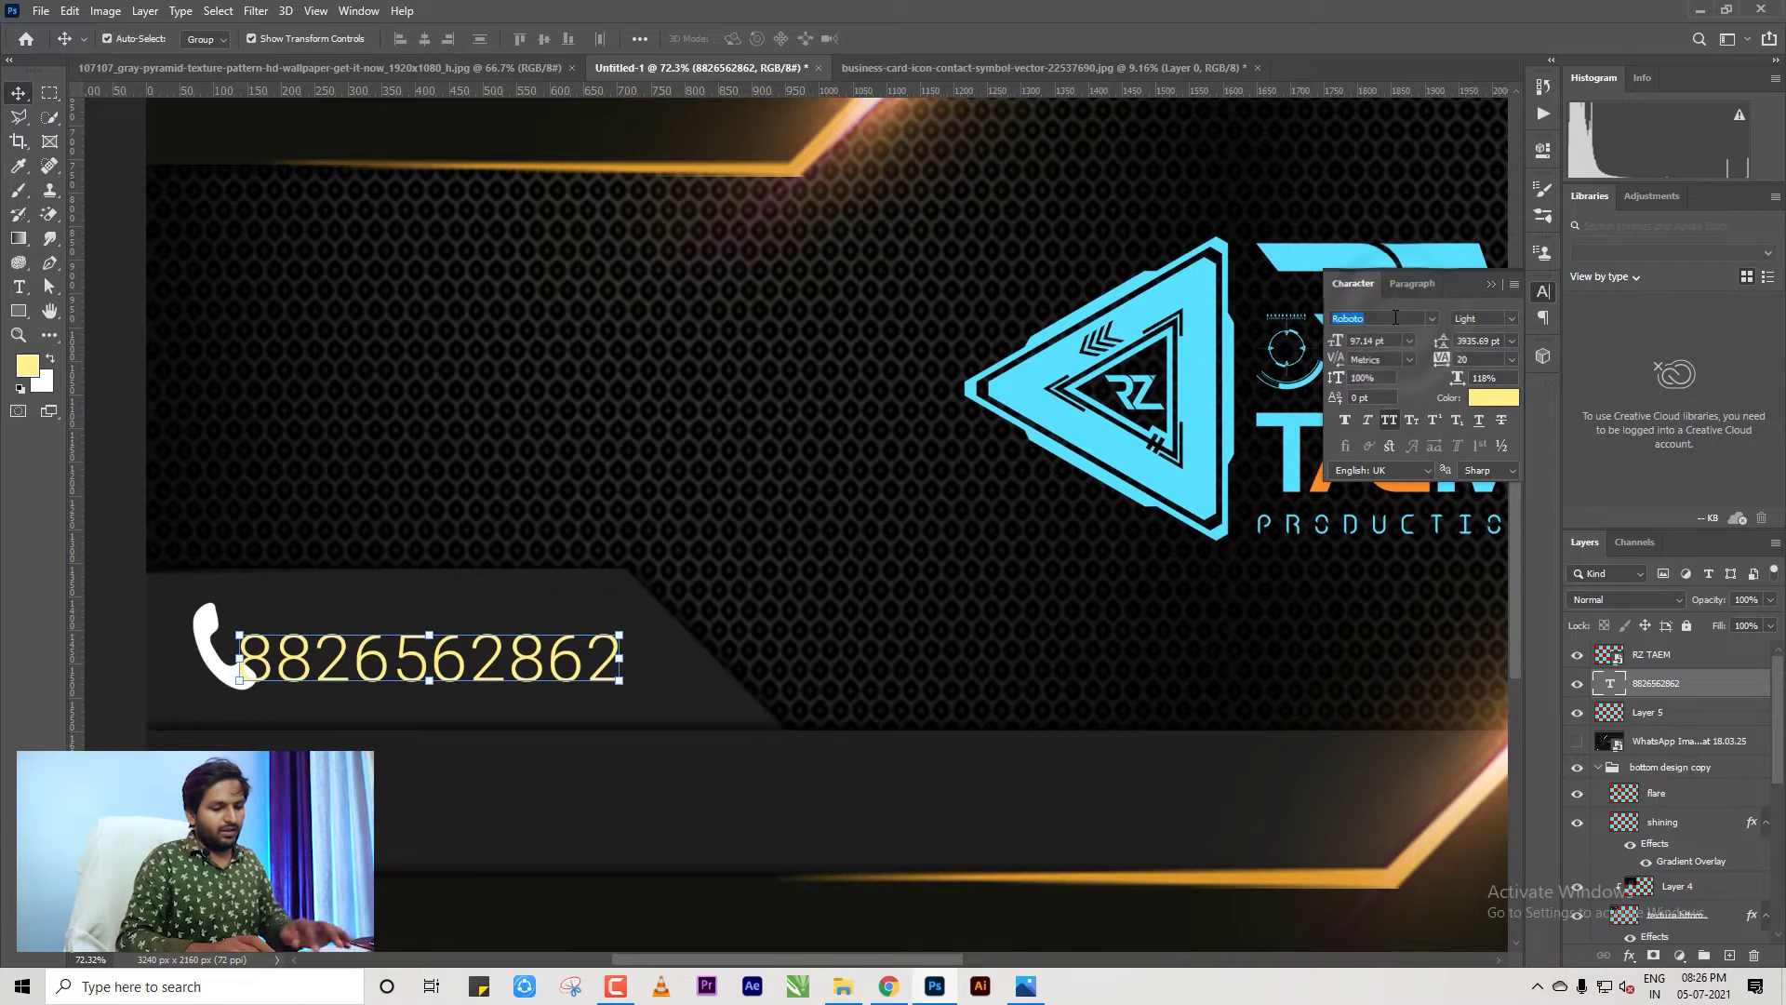
text(andr)
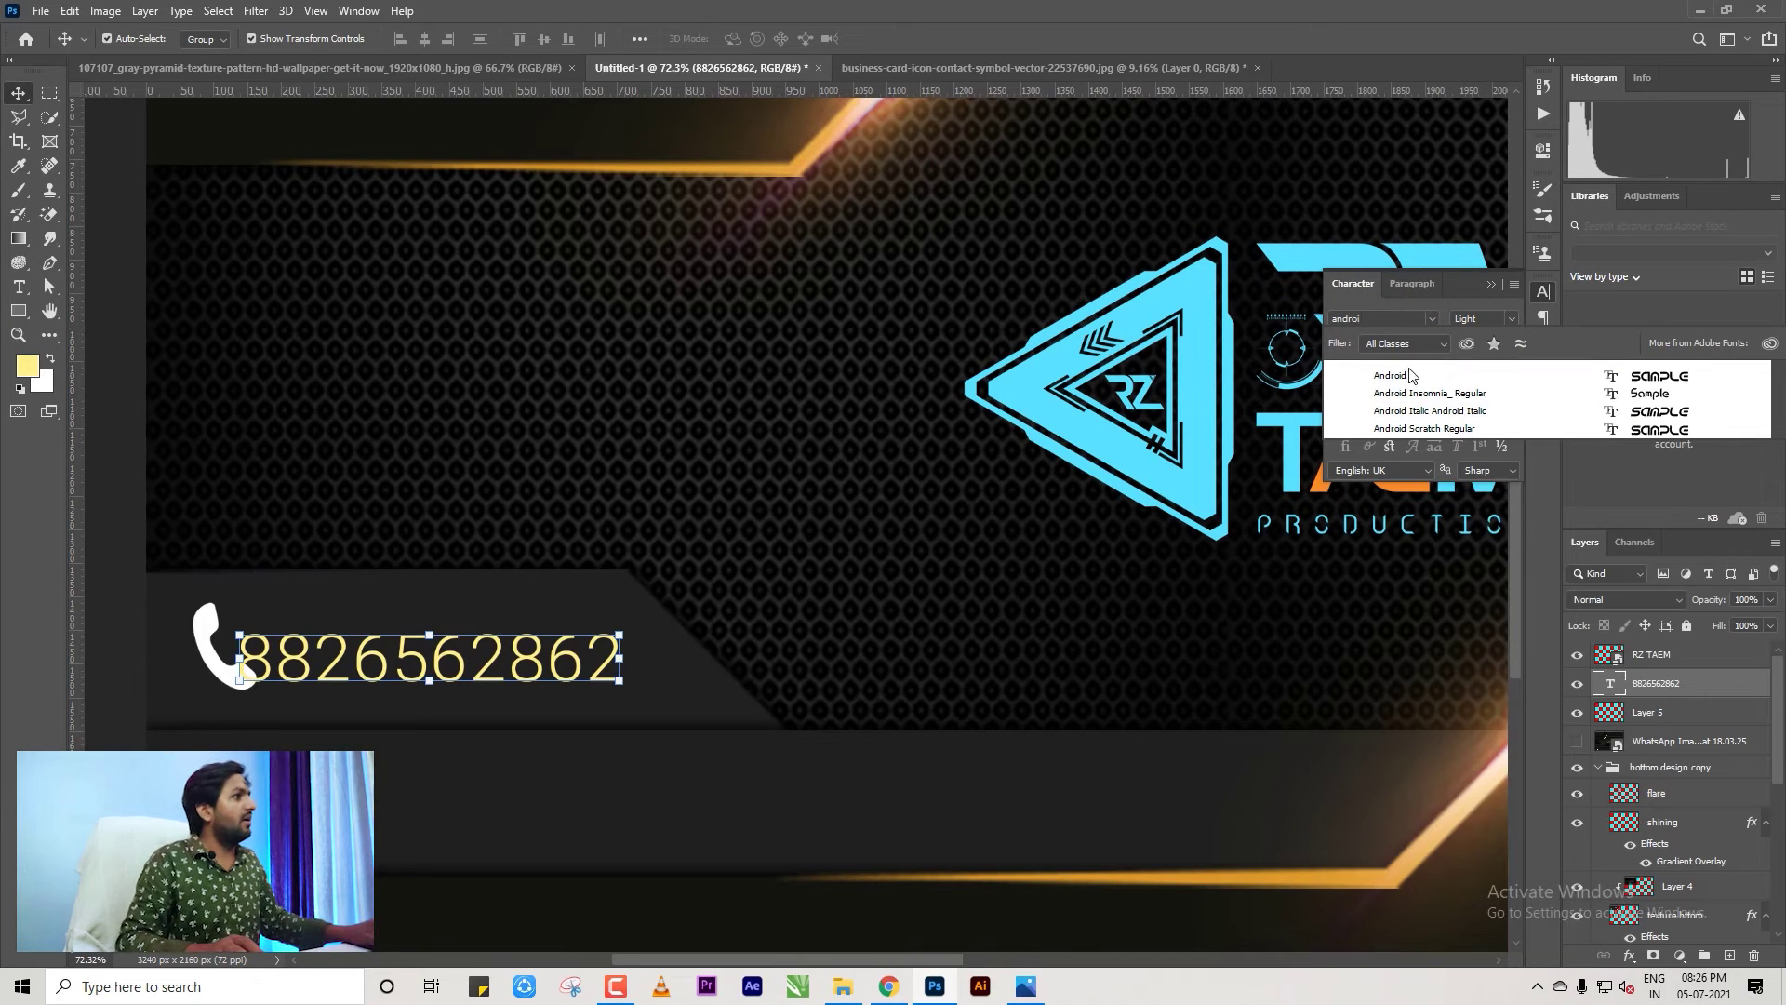
text(oi)
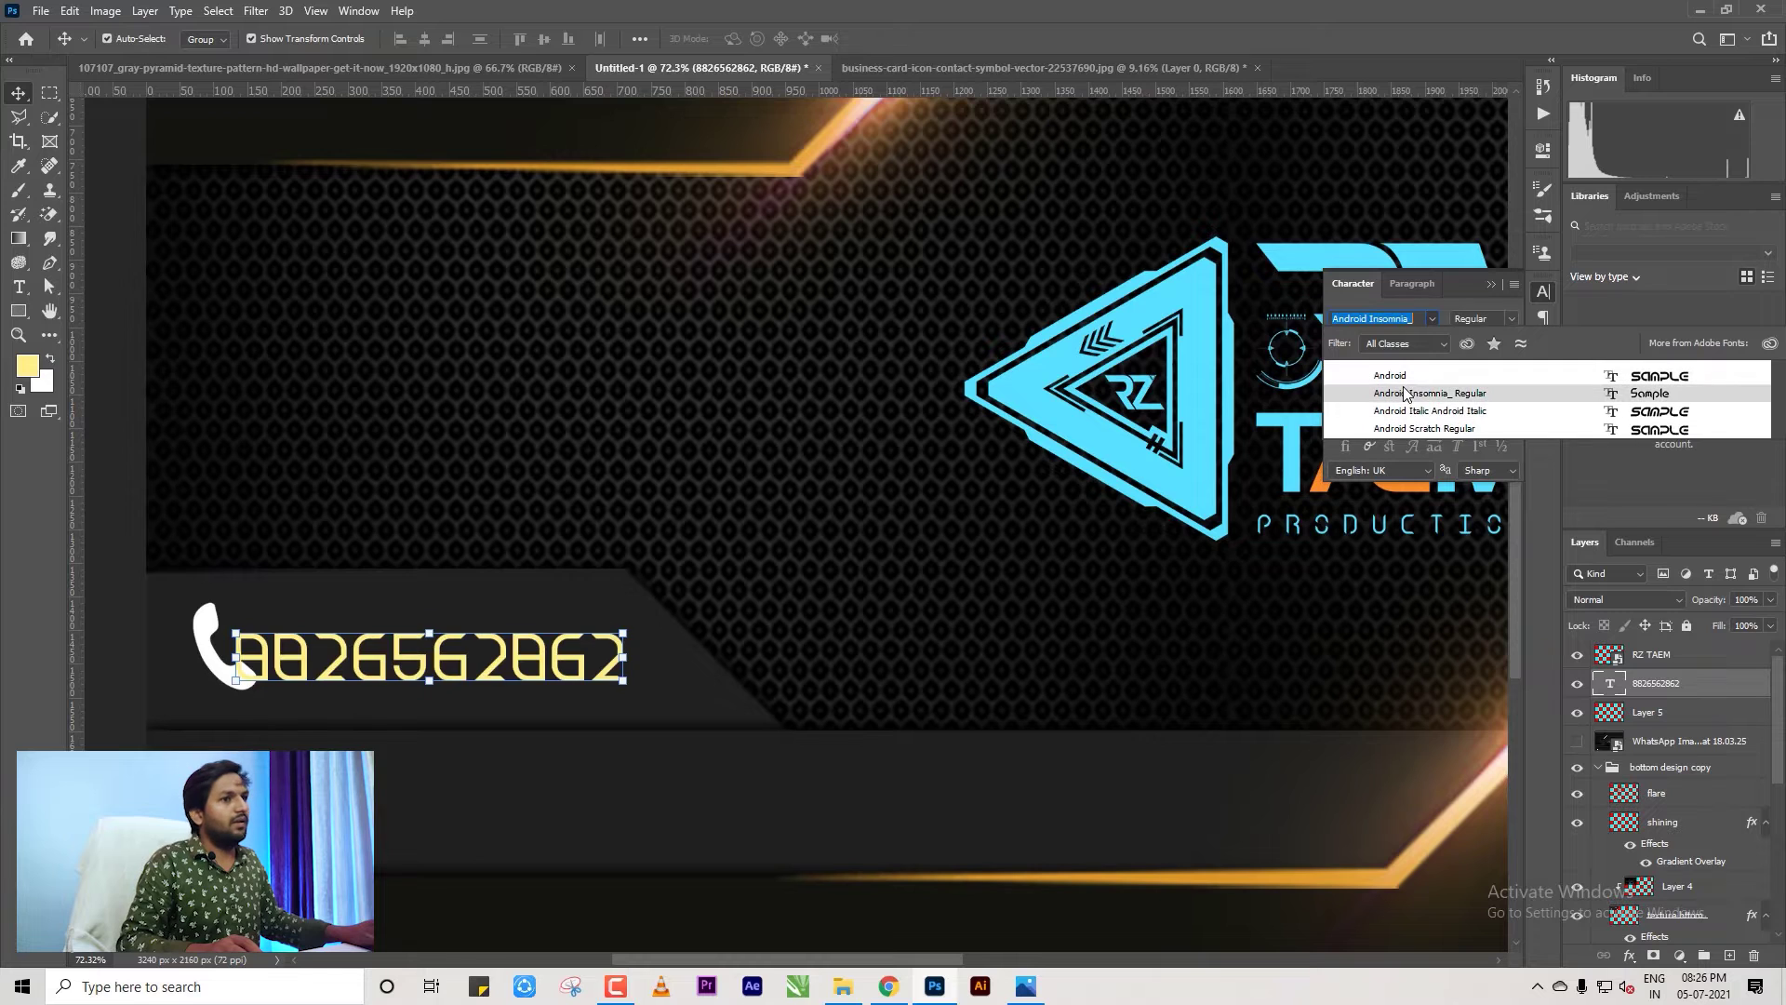
click(1404, 401)
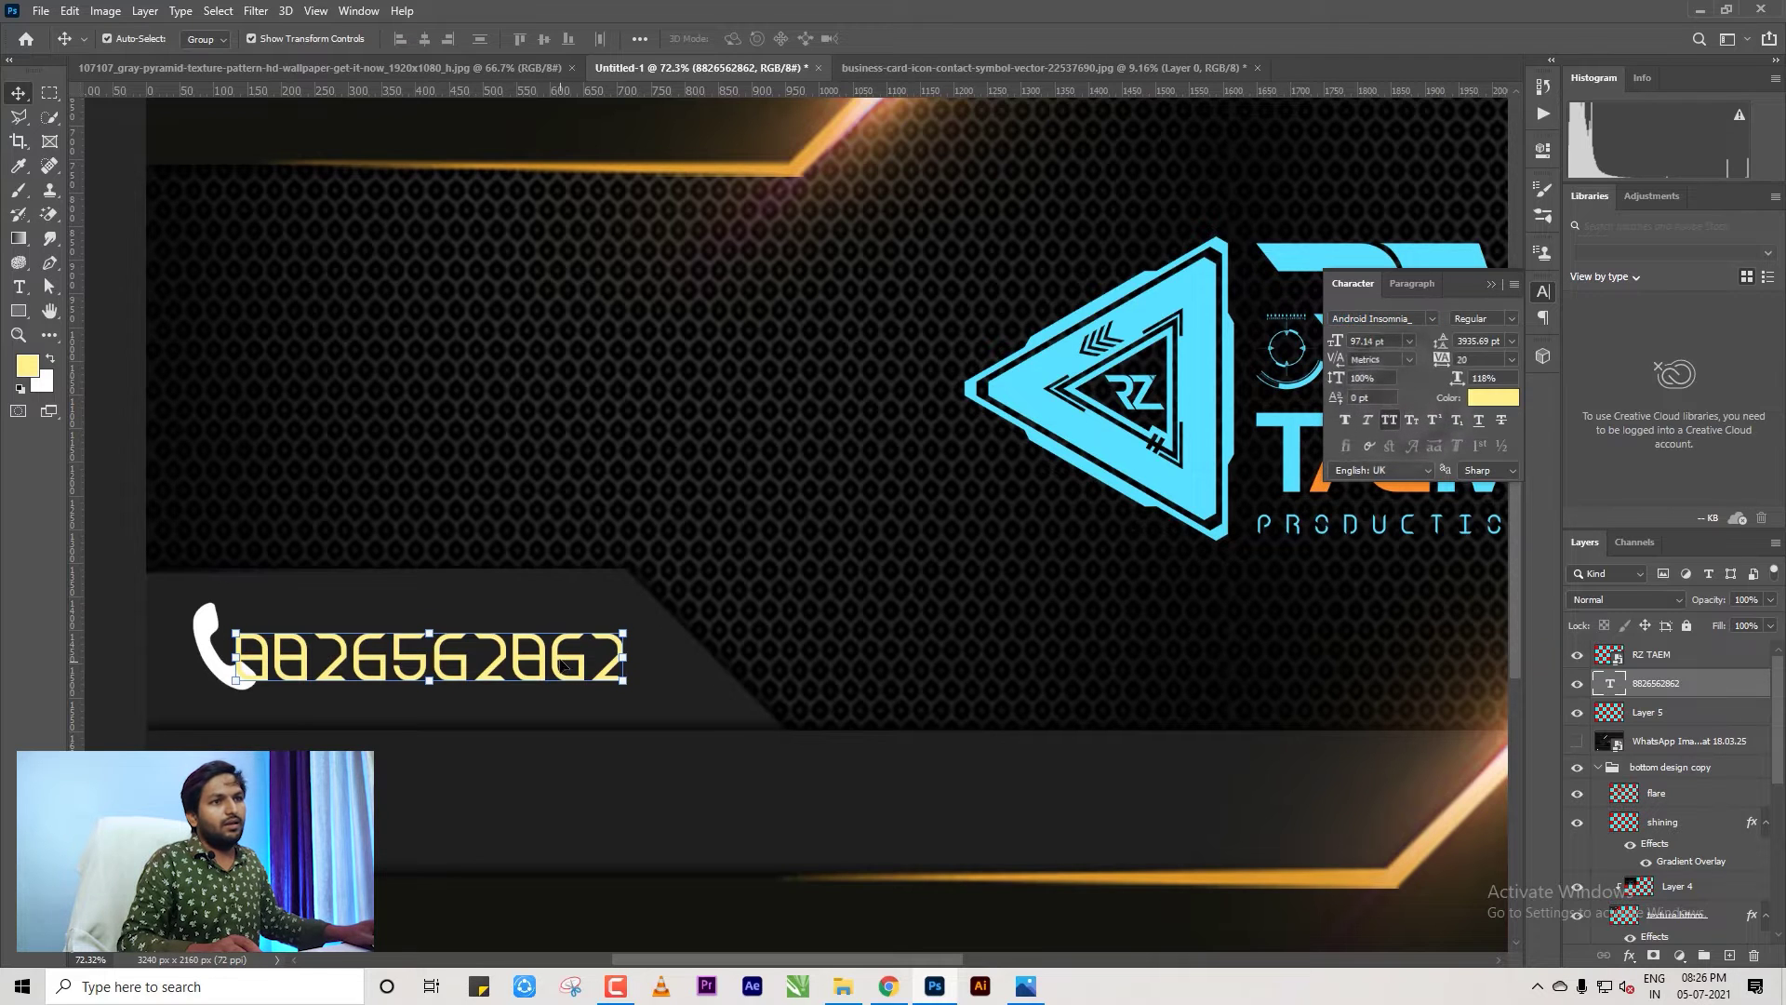
drag(562, 661, 594, 656)
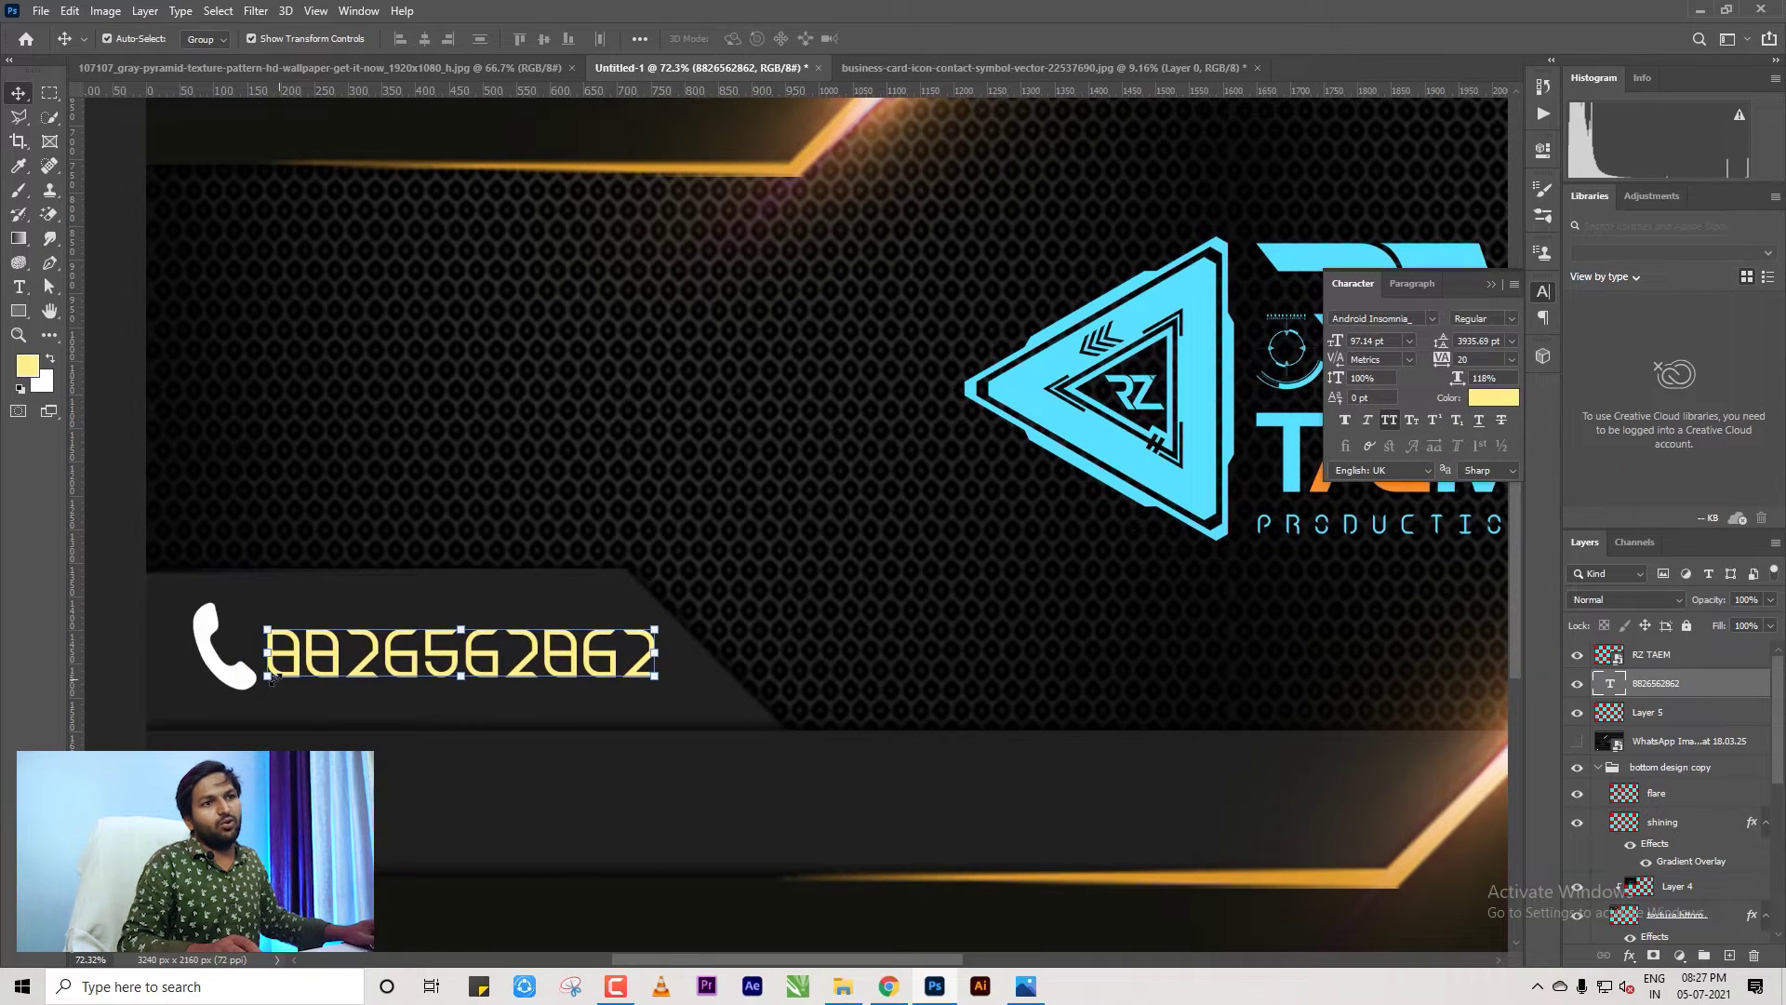
Shrink the phone icon slightly to suit the number.
drag(243, 684, 230, 656)
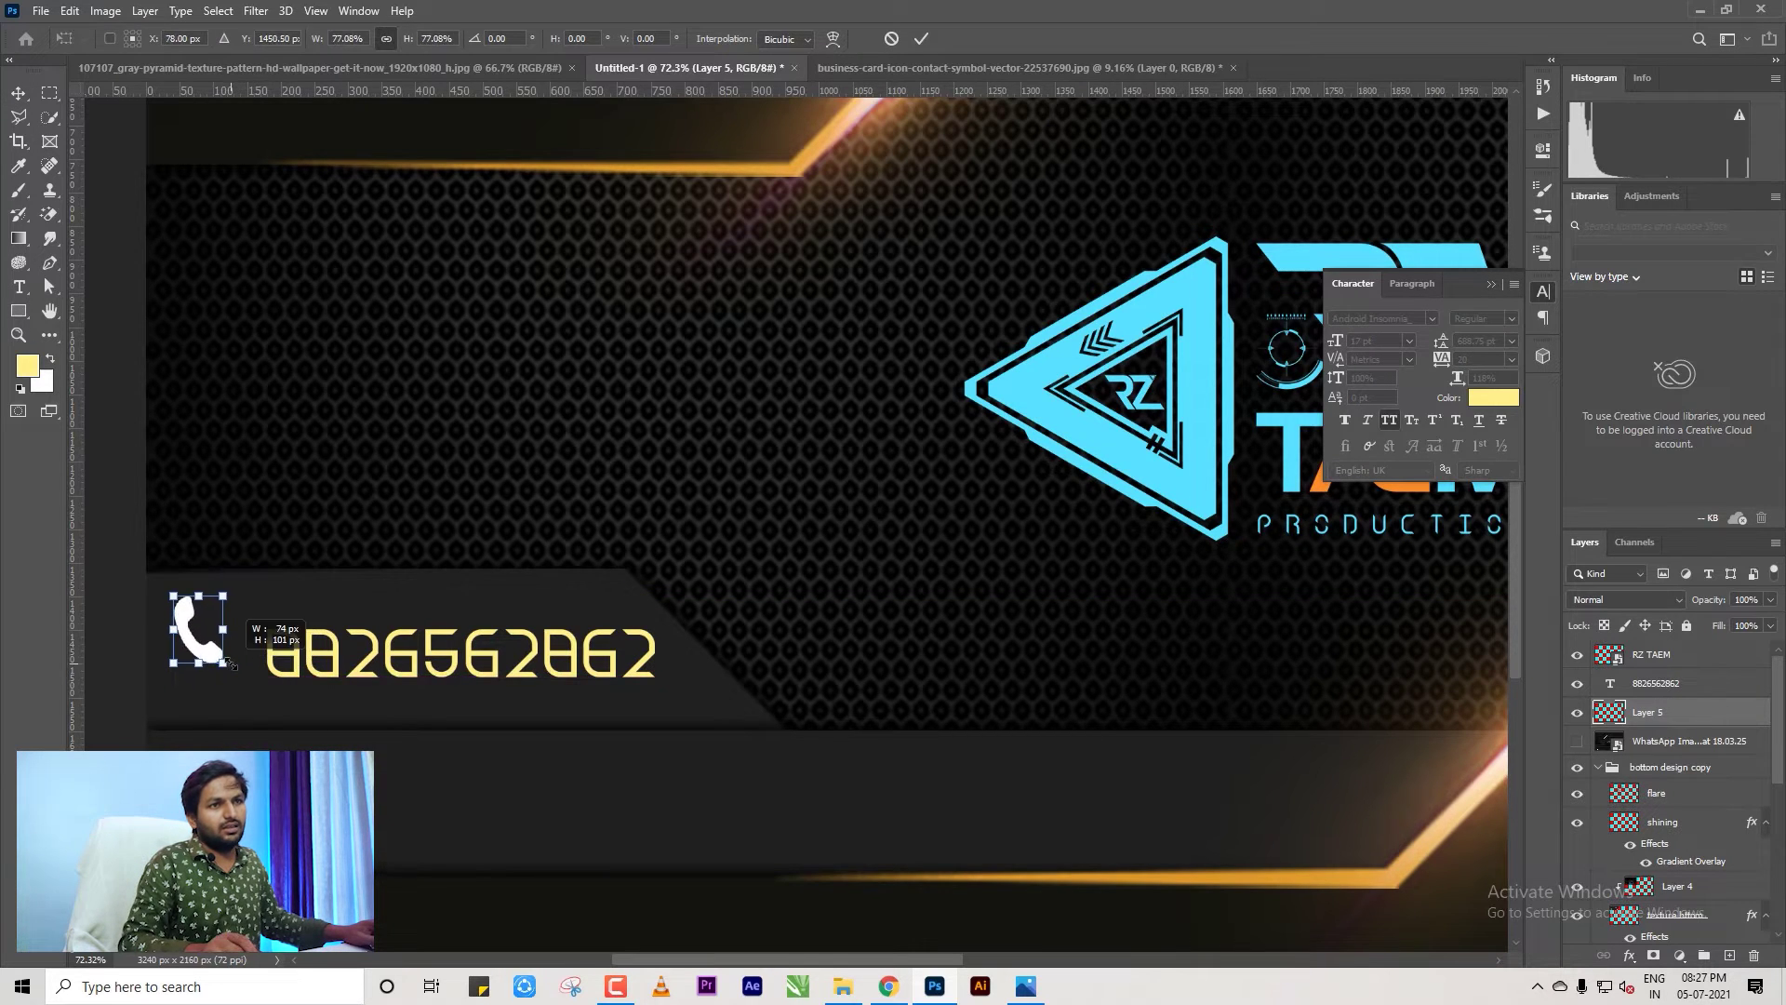
key(Return)
scroll(509, 658, down, 2)
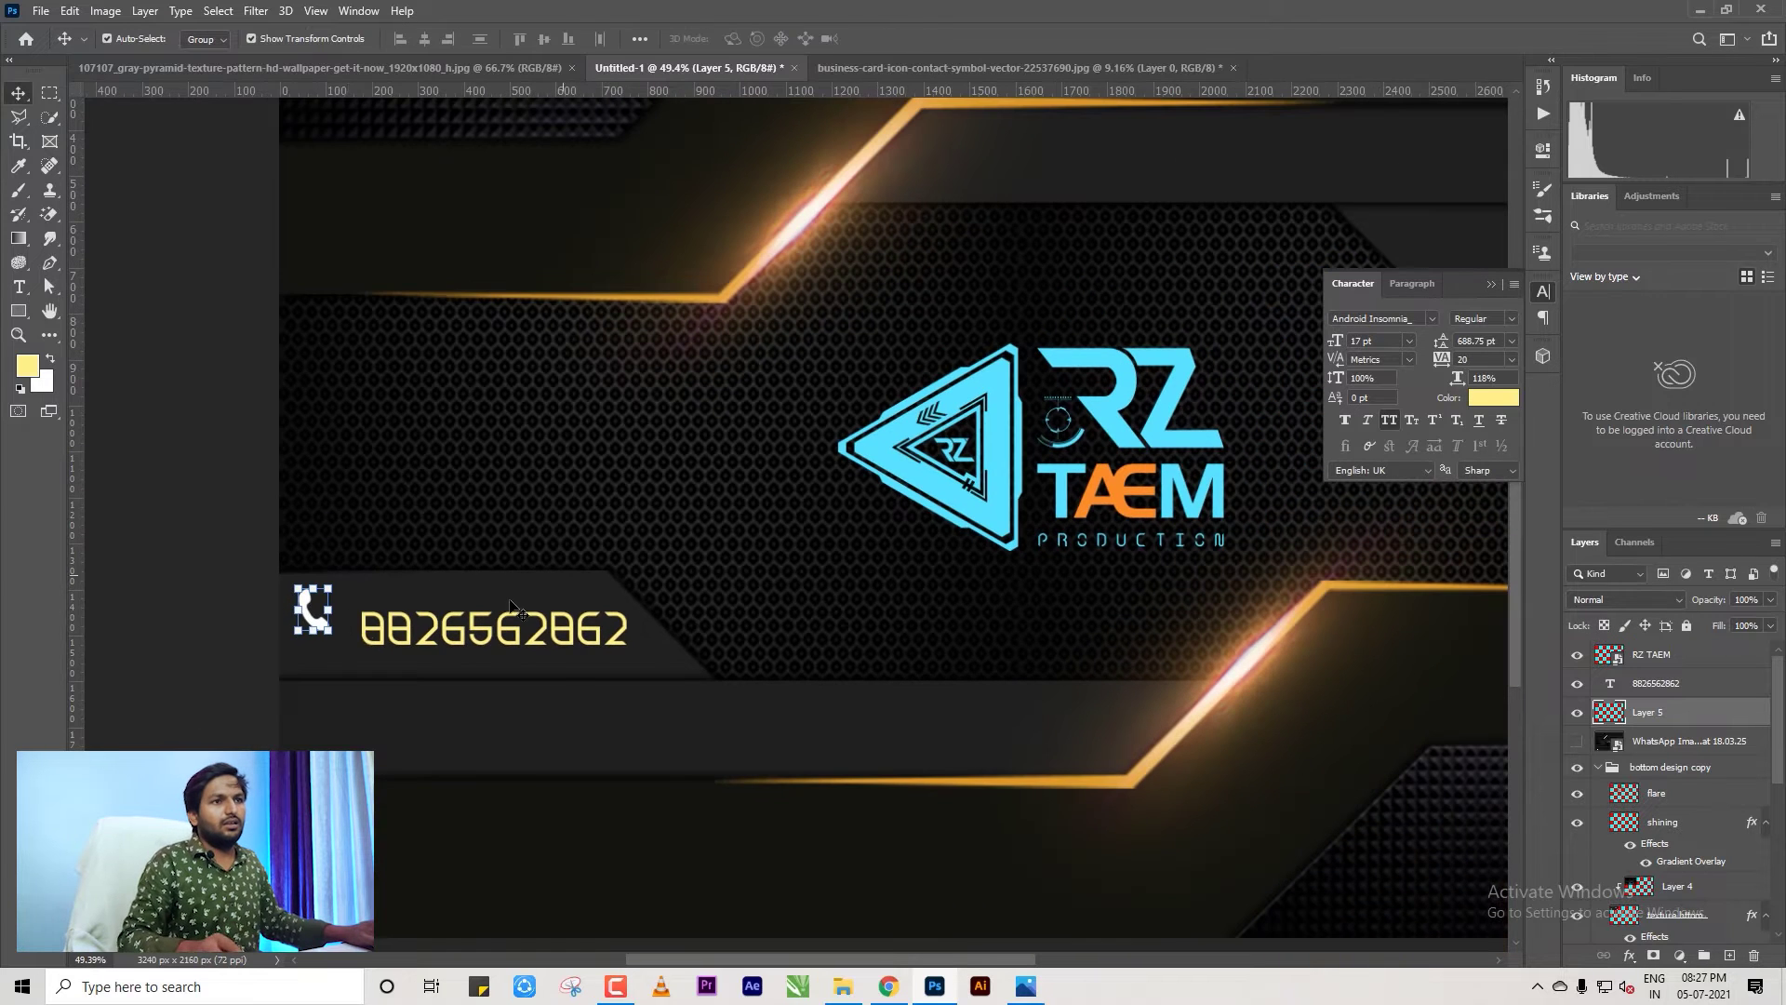
Lock both bottom design groups and hide Layer 3 and Layer 1.
click(1598, 766)
click(1665, 766)
shift+click(1657, 790)
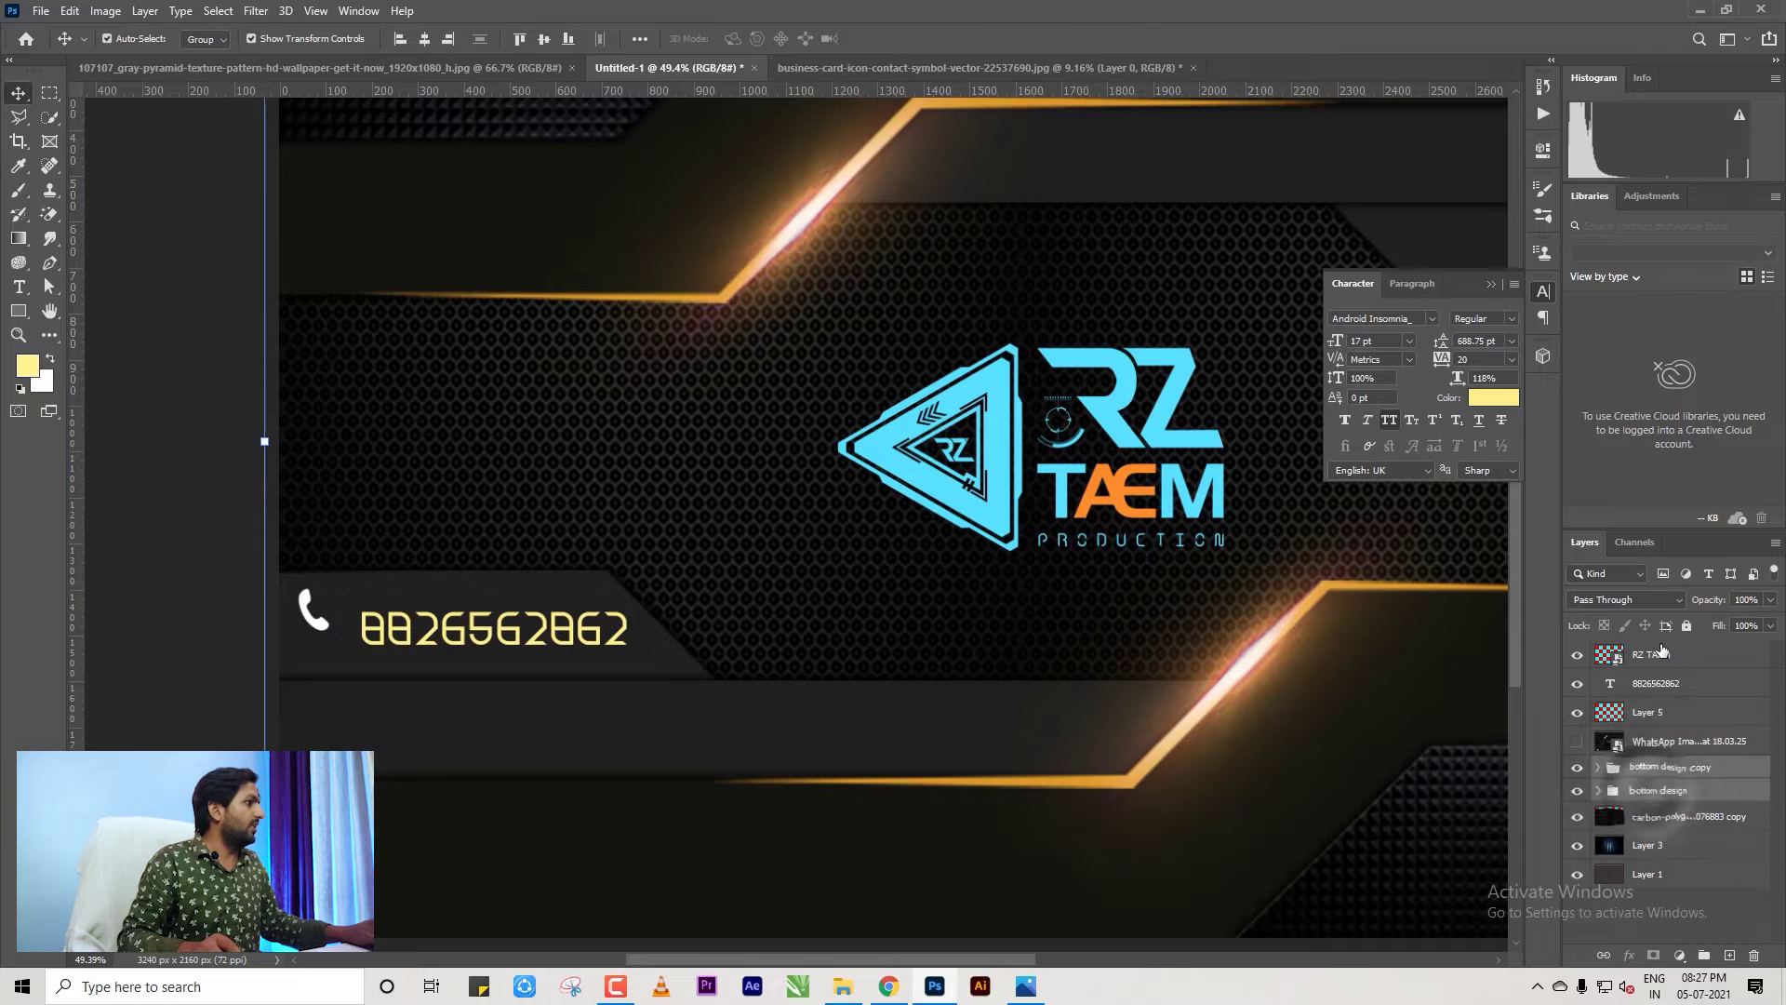
click(1687, 625)
drag(198, 590, 534, 653)
key(ctrl+0)
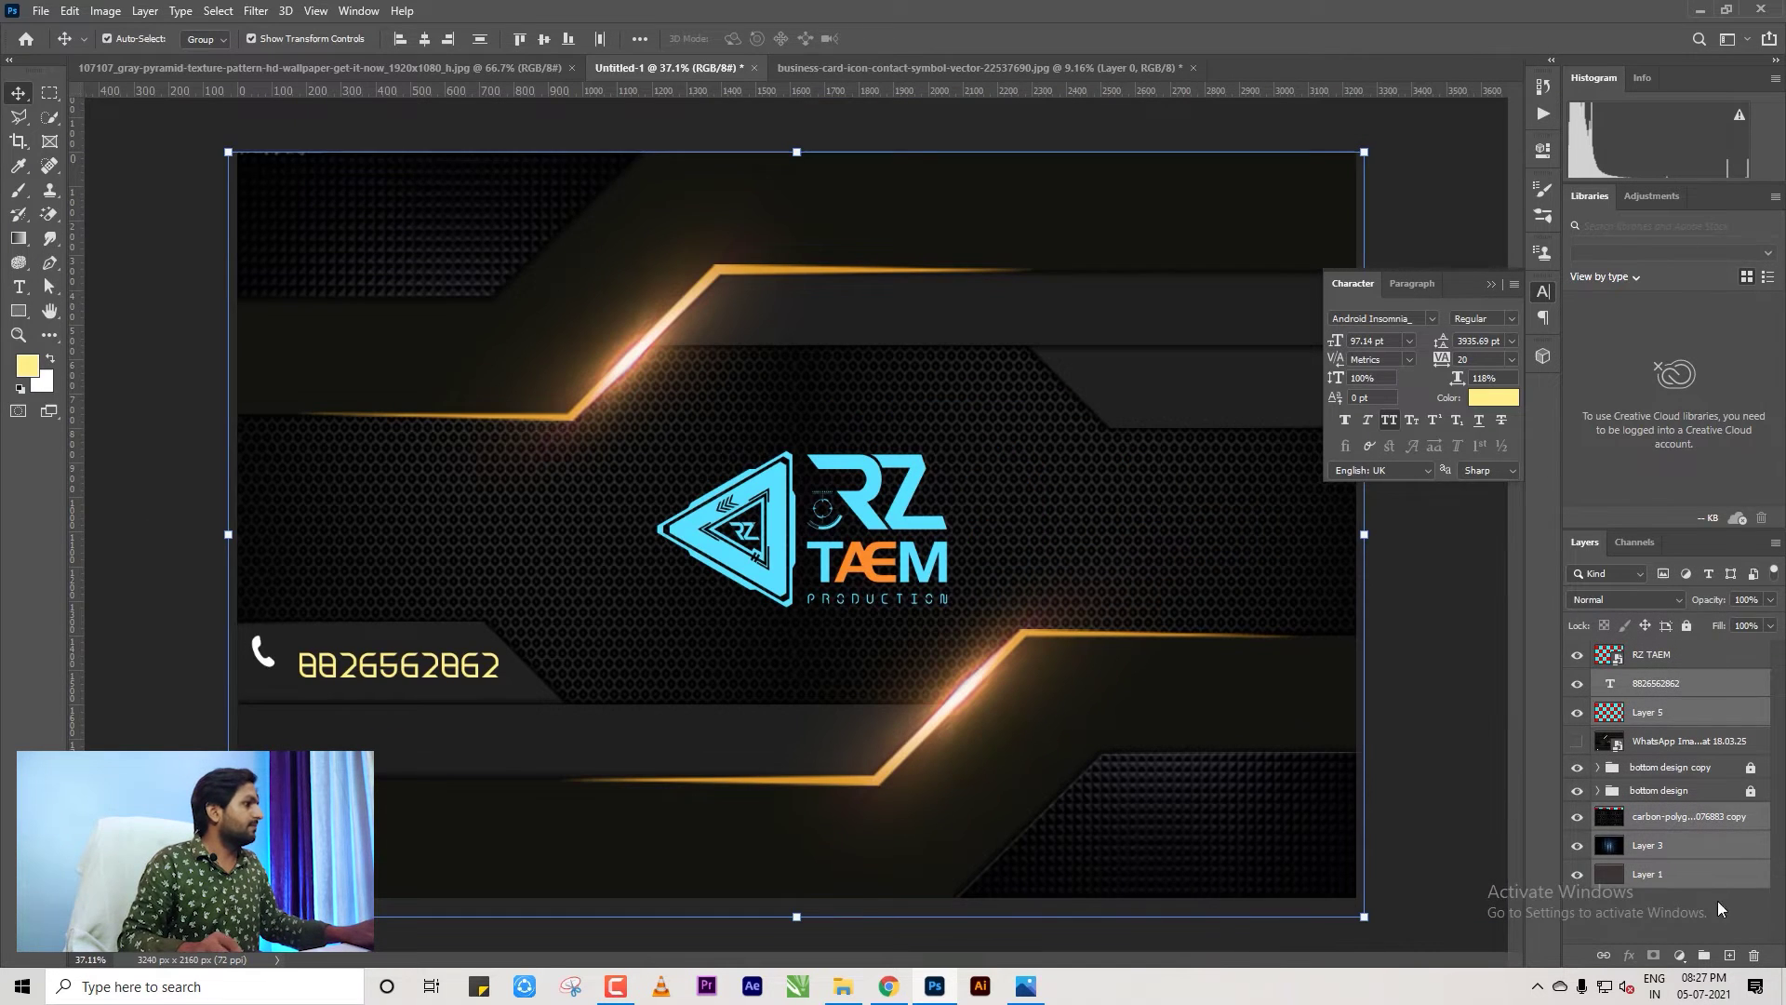
click(1684, 816)
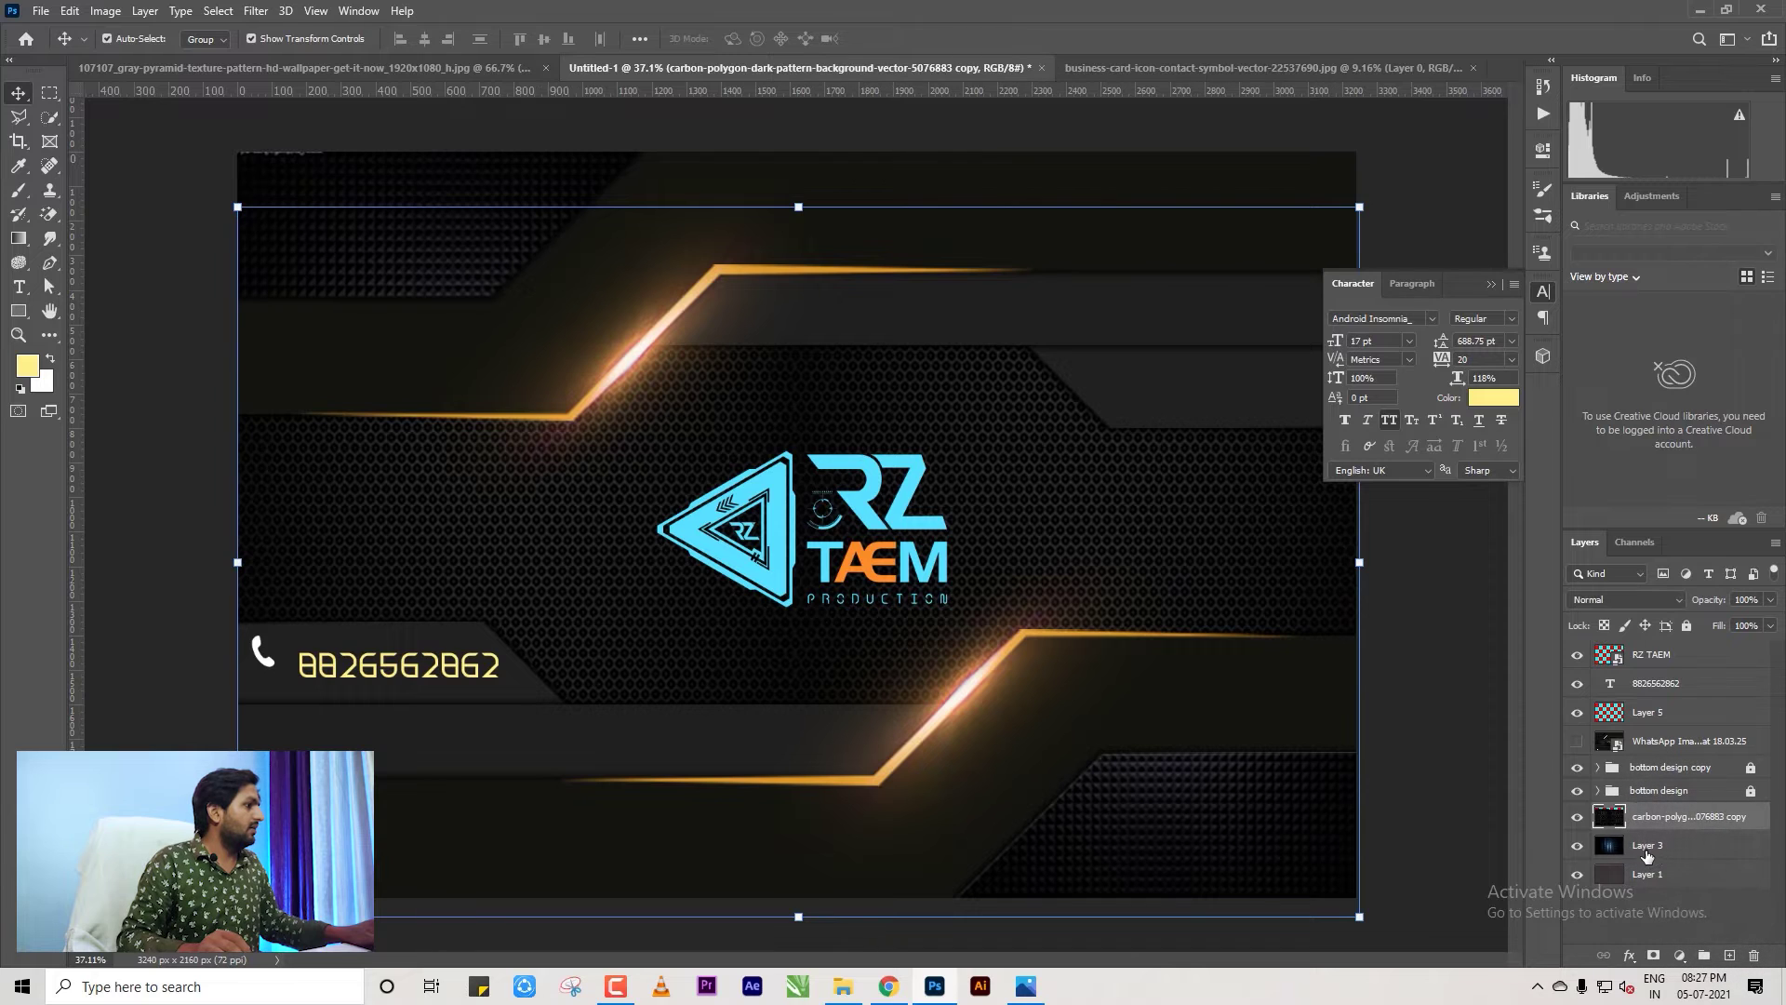
click(1576, 844)
click(1577, 873)
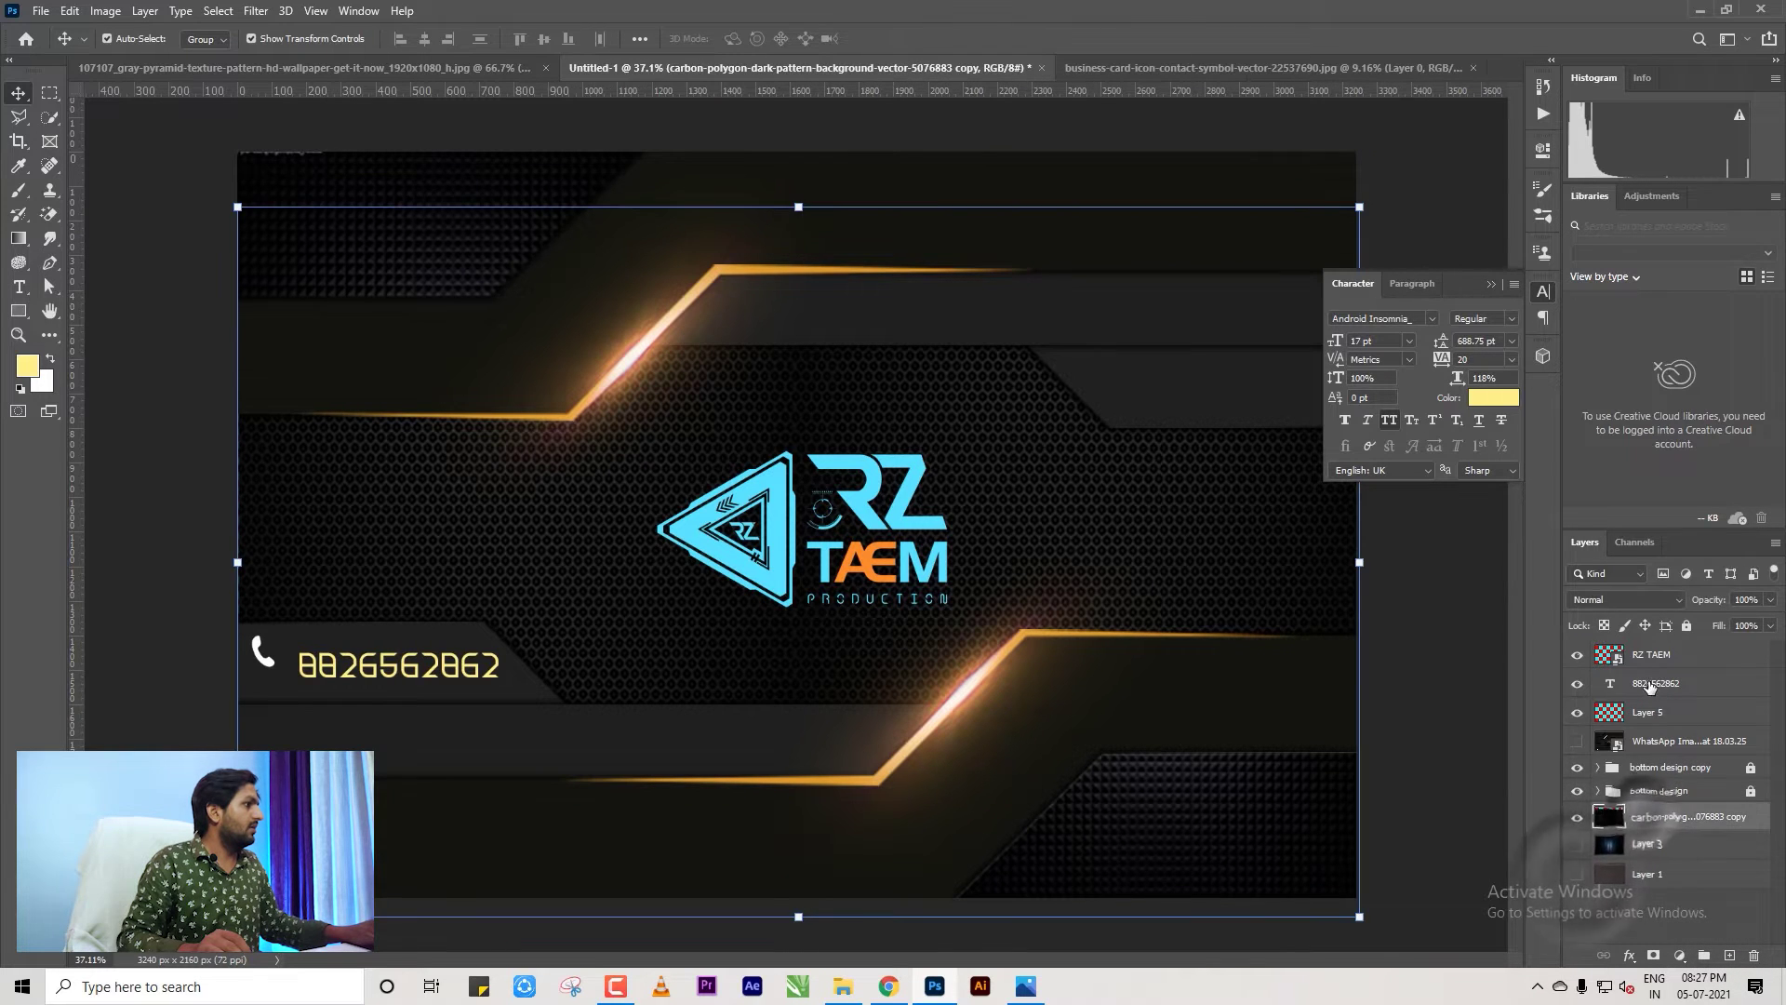
Vertically centre the phone icon on the number and nudge it closer.
click(1650, 686)
shift+click(1647, 711)
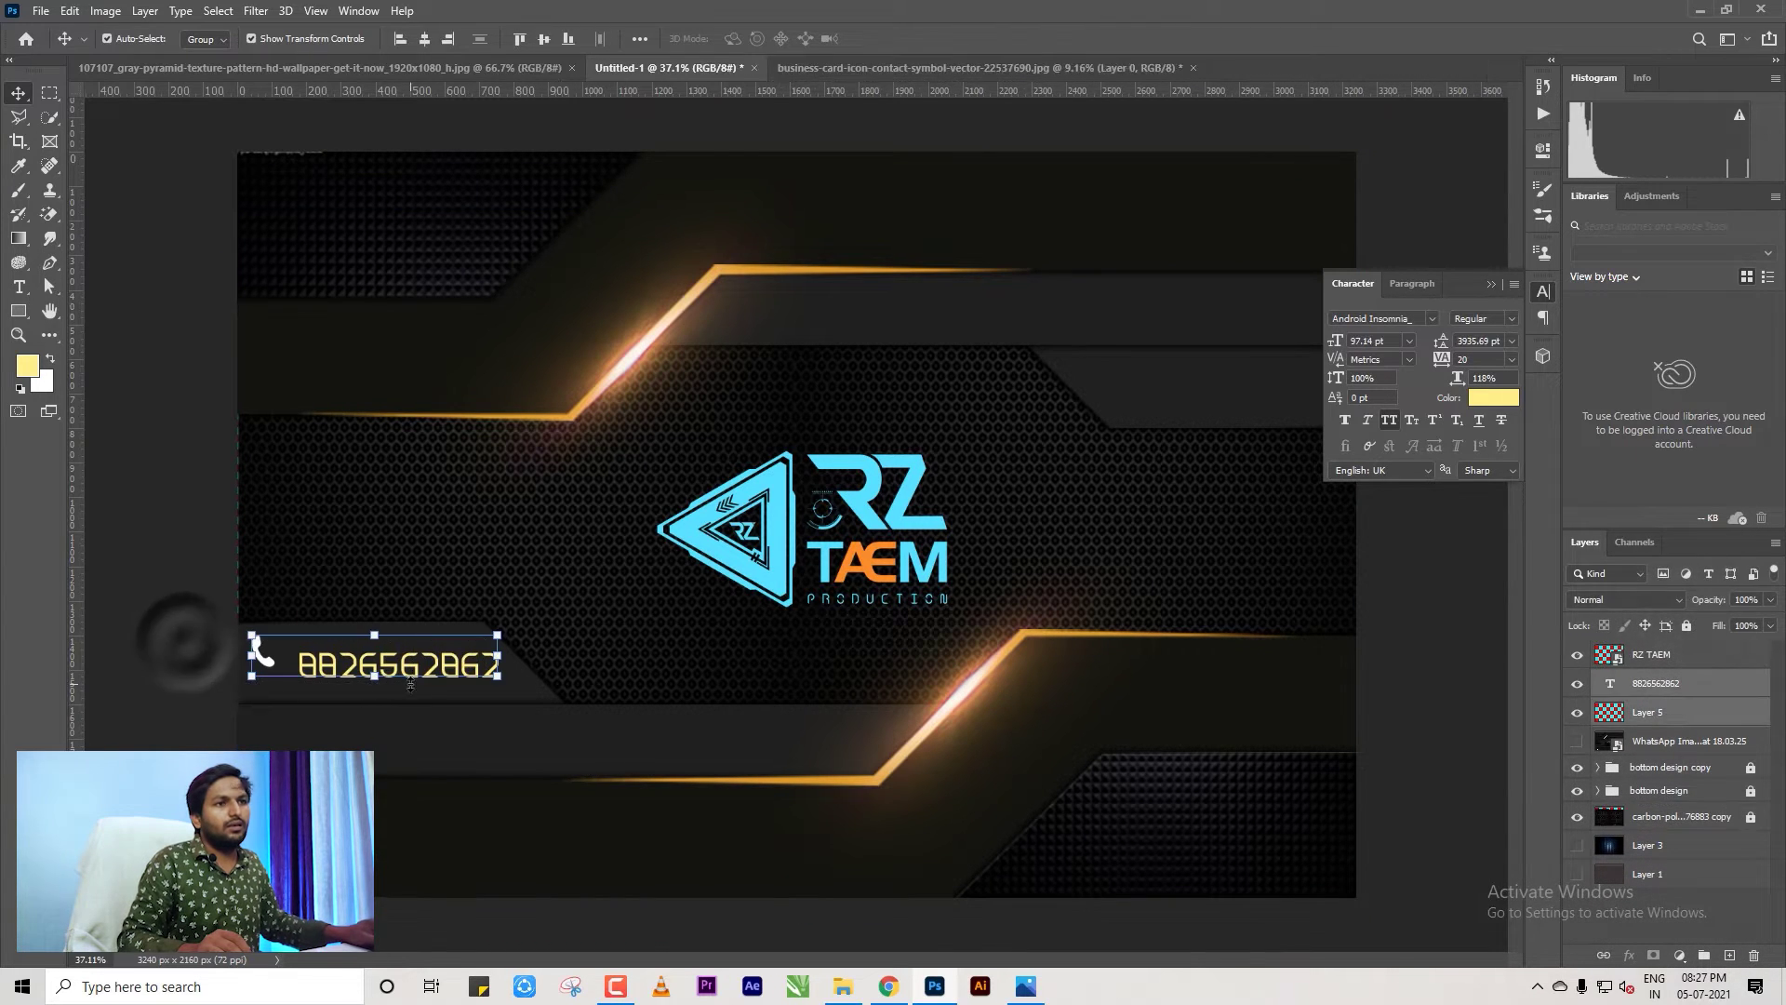
click(545, 39)
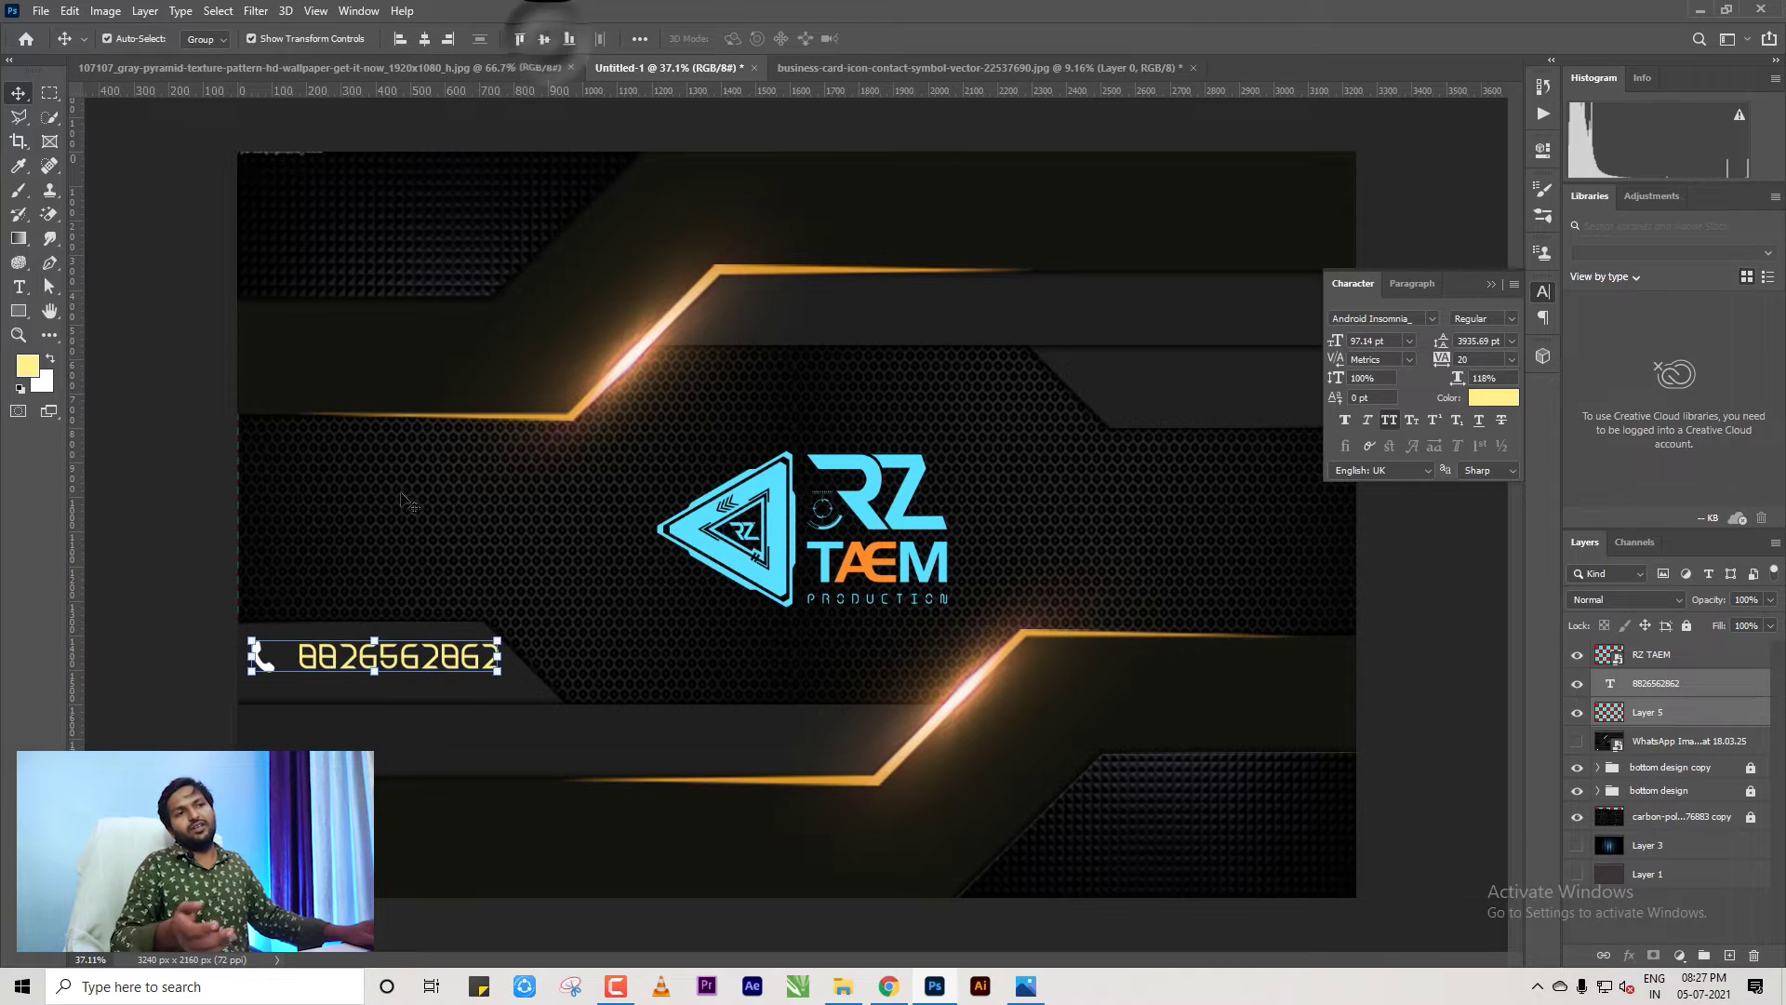
click(186, 521)
click(265, 663)
drag(265, 662, 268, 662)
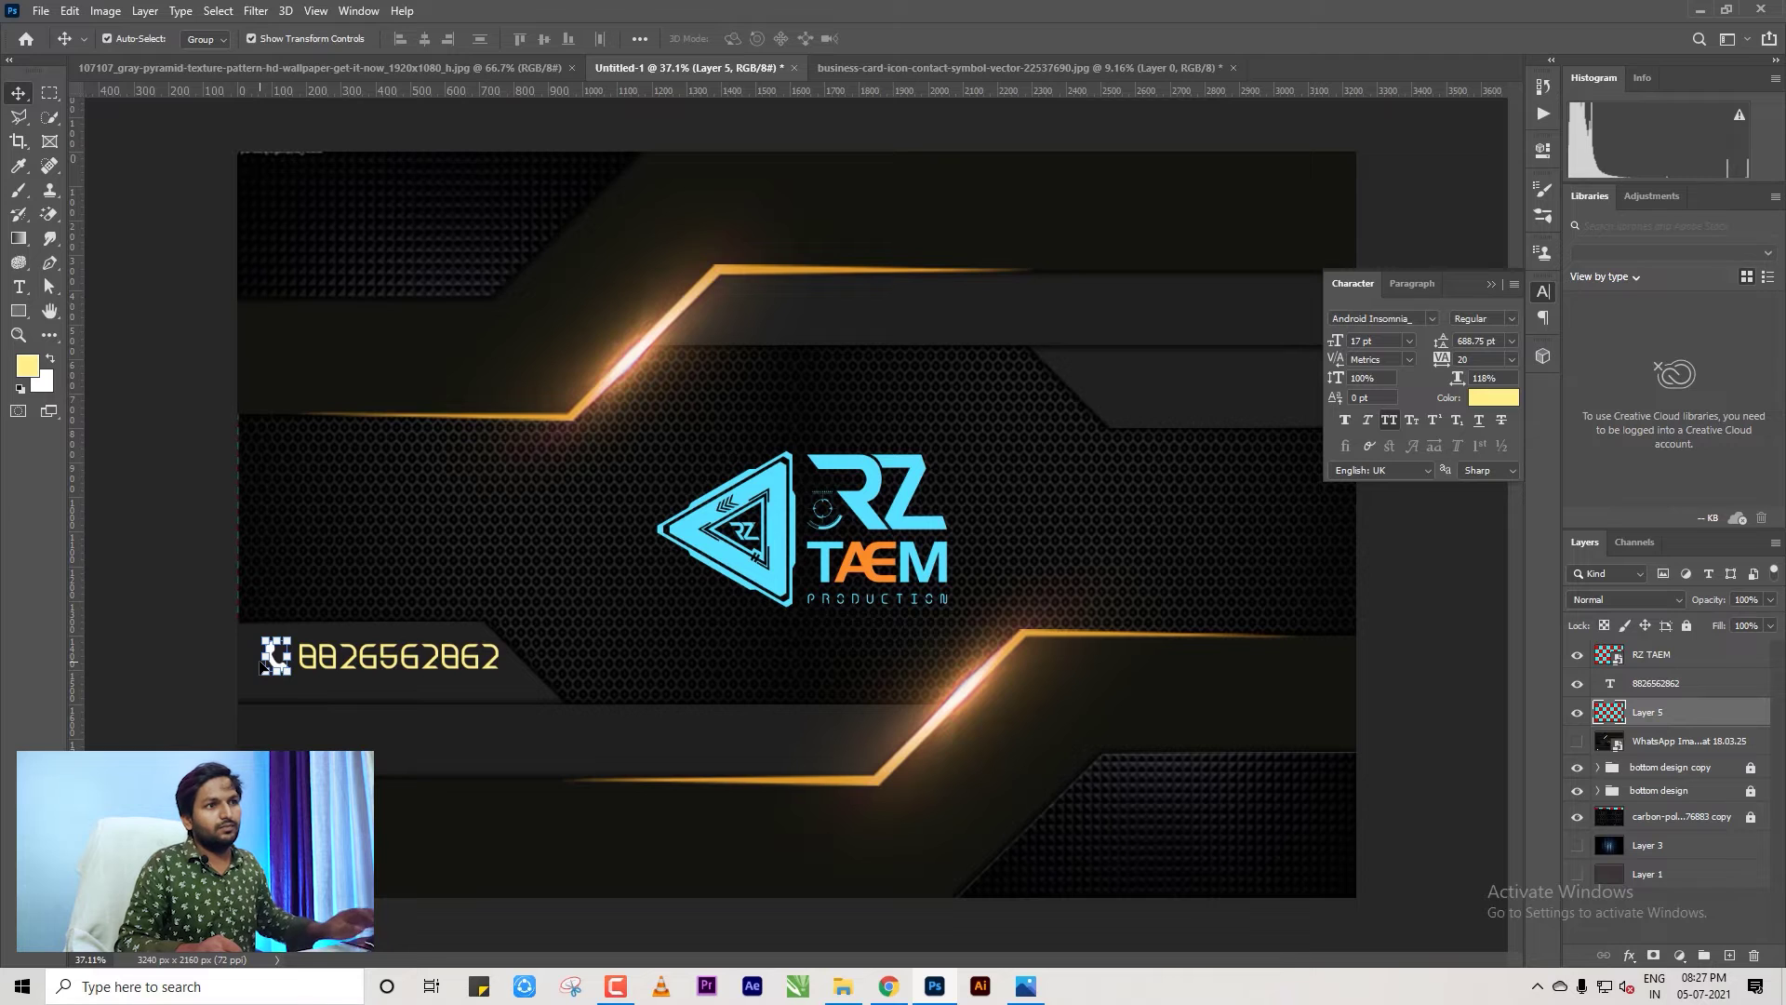
Scale the phone number down to 92.75% and select the icon and number together.
click(416, 672)
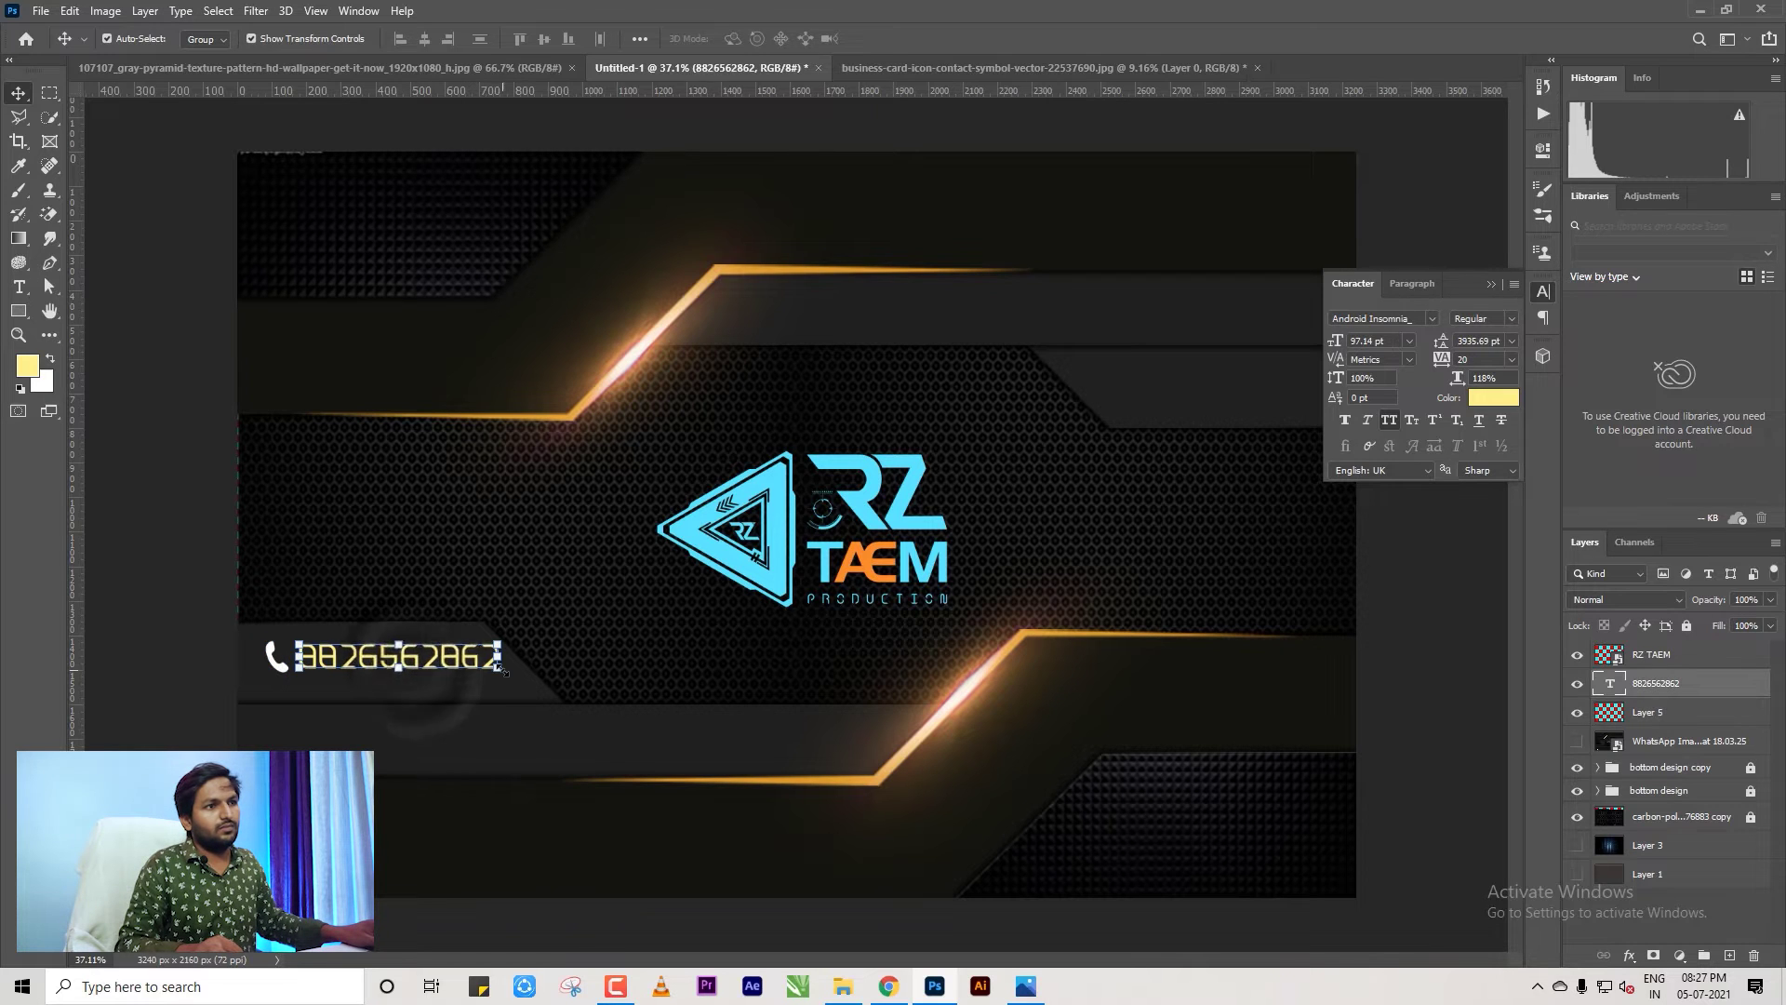
key(ctrl+t)
drag(500, 674, 486, 666)
key(Return)
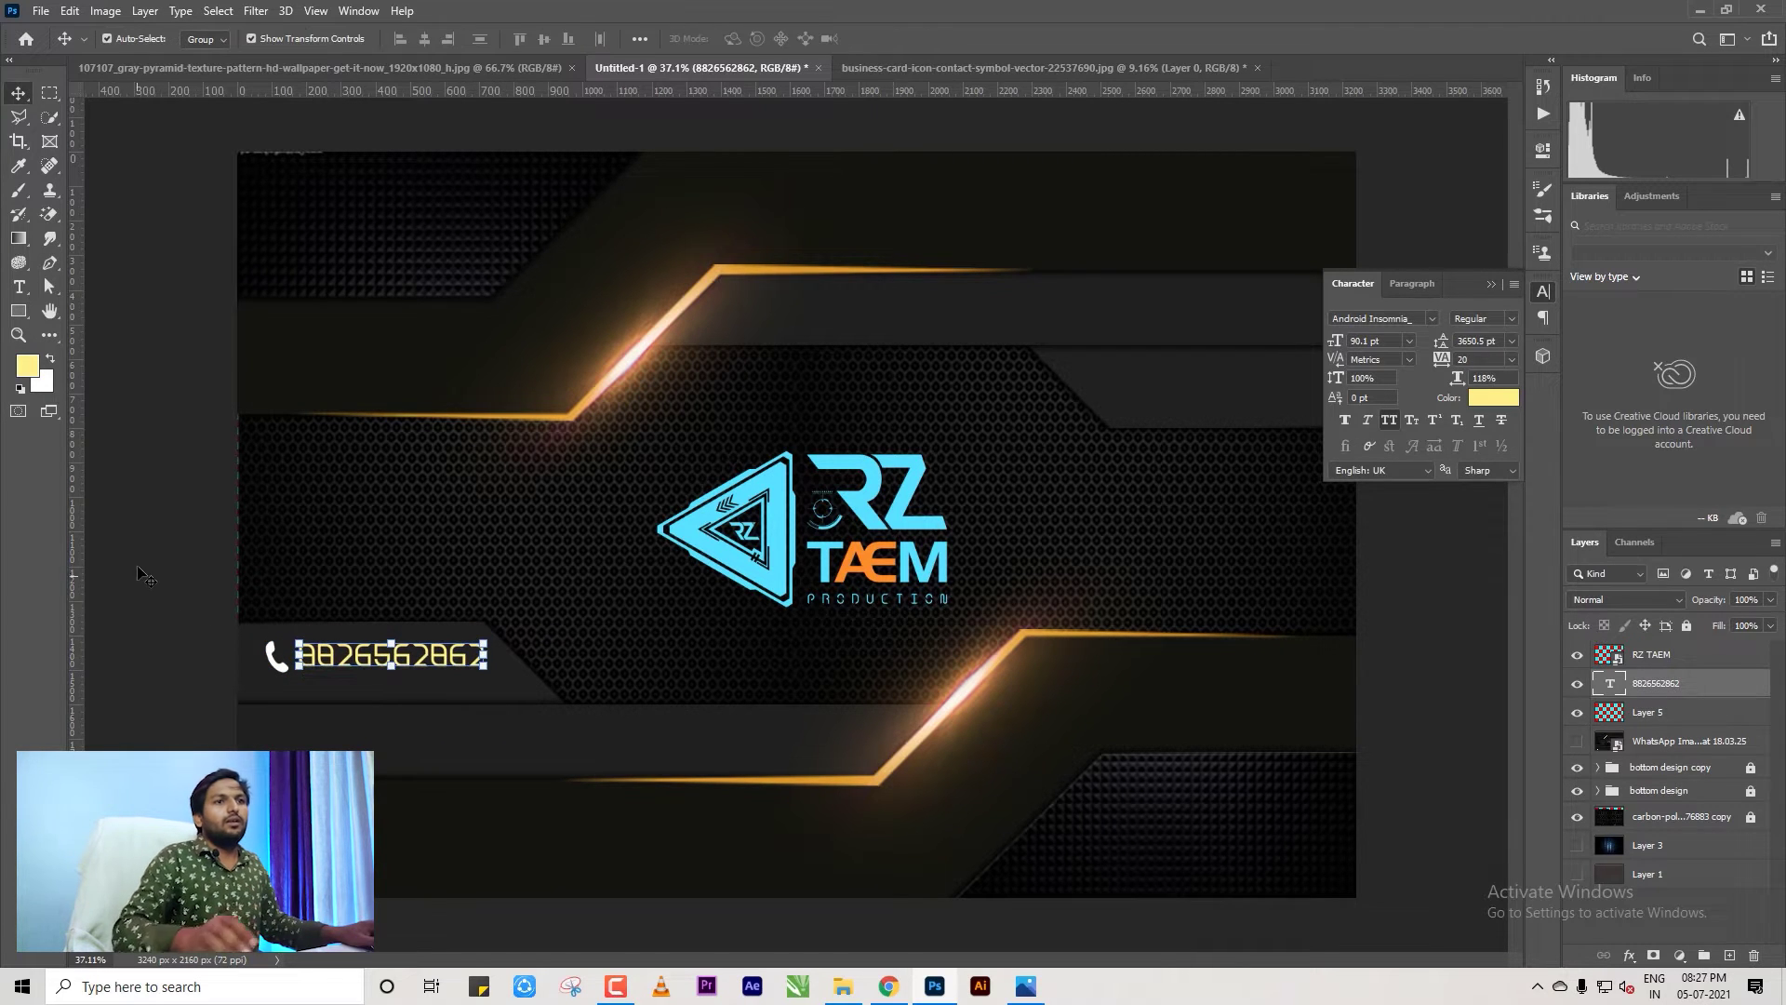
key(ctrl+minus)
drag(370, 593, 493, 614)
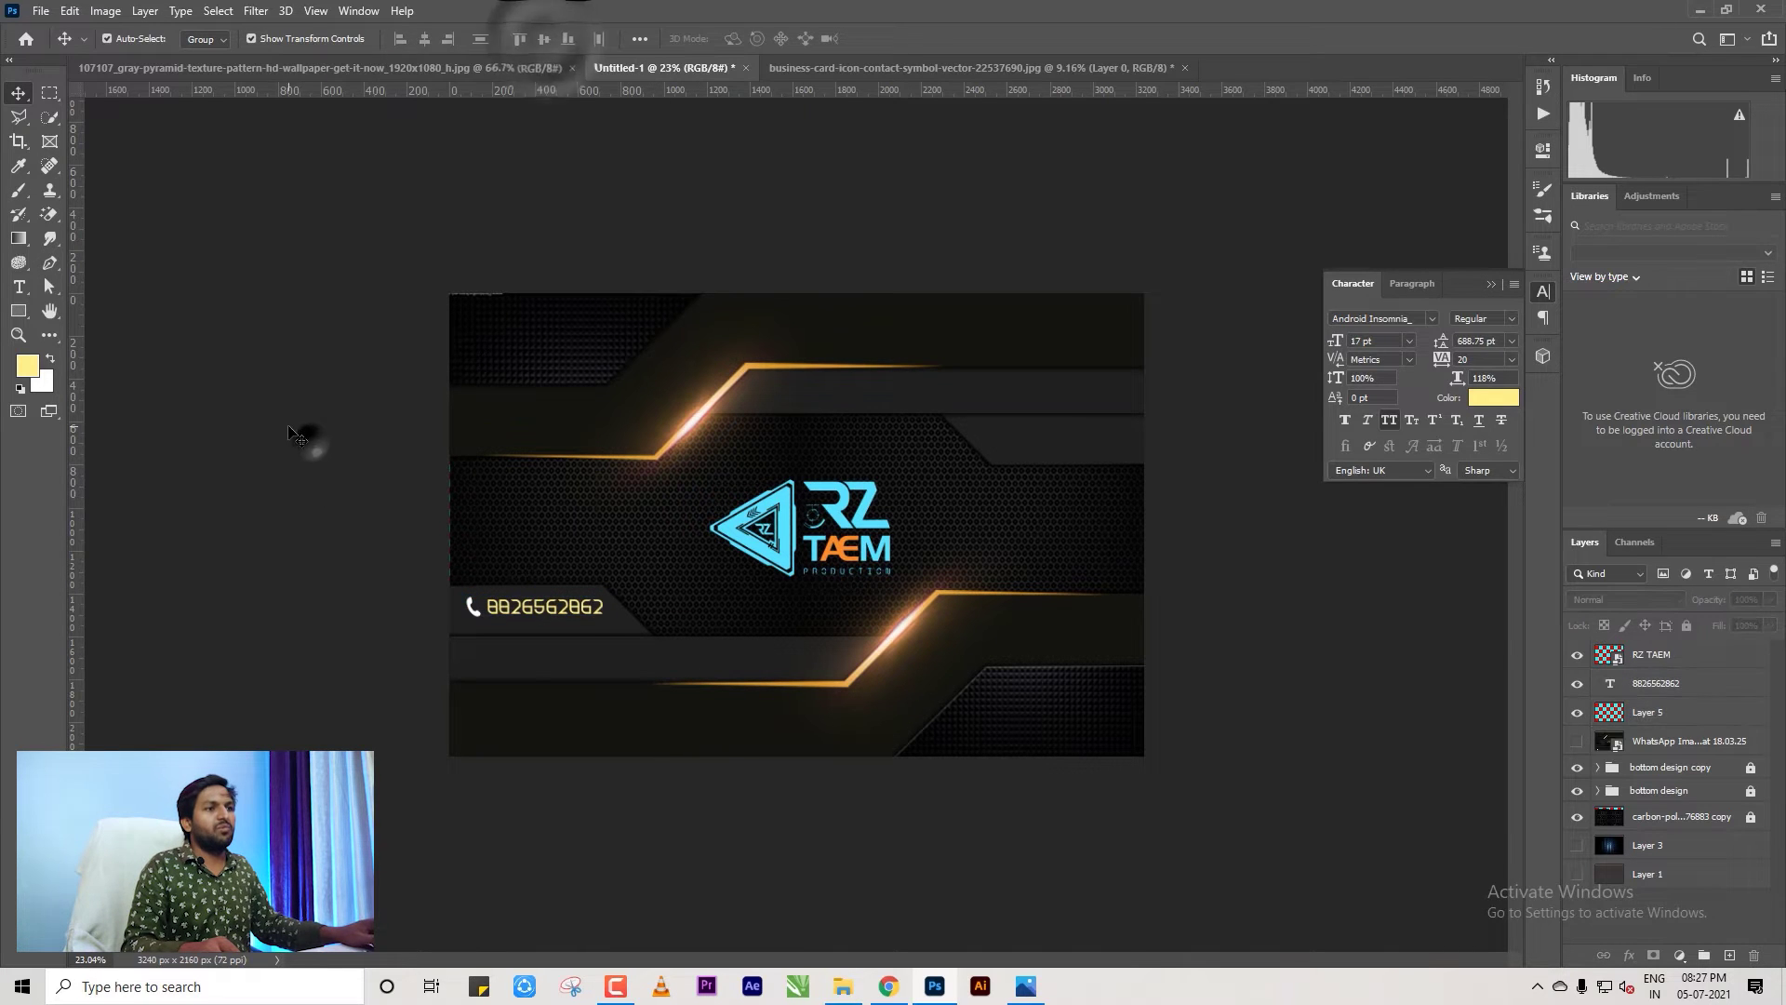
Marquee the location pin on the contact-icon sheet and drag it toward the Untitled-1 card.
key(alt+Tab)
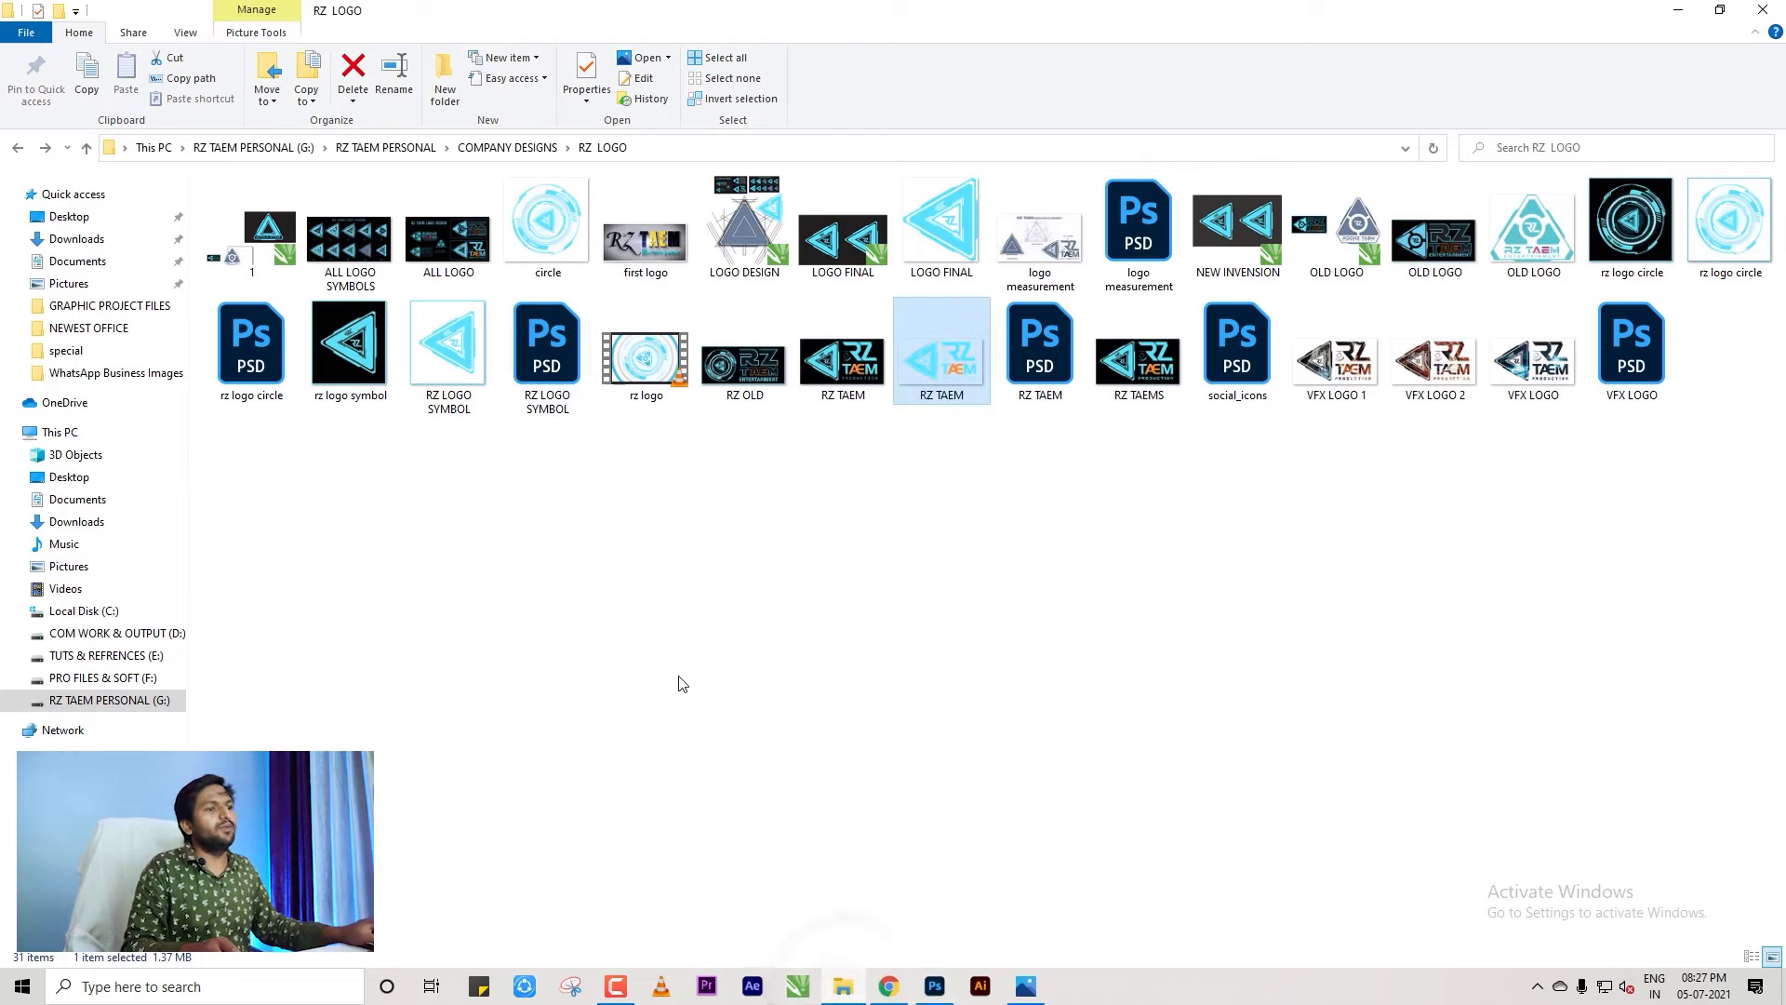
click(935, 985)
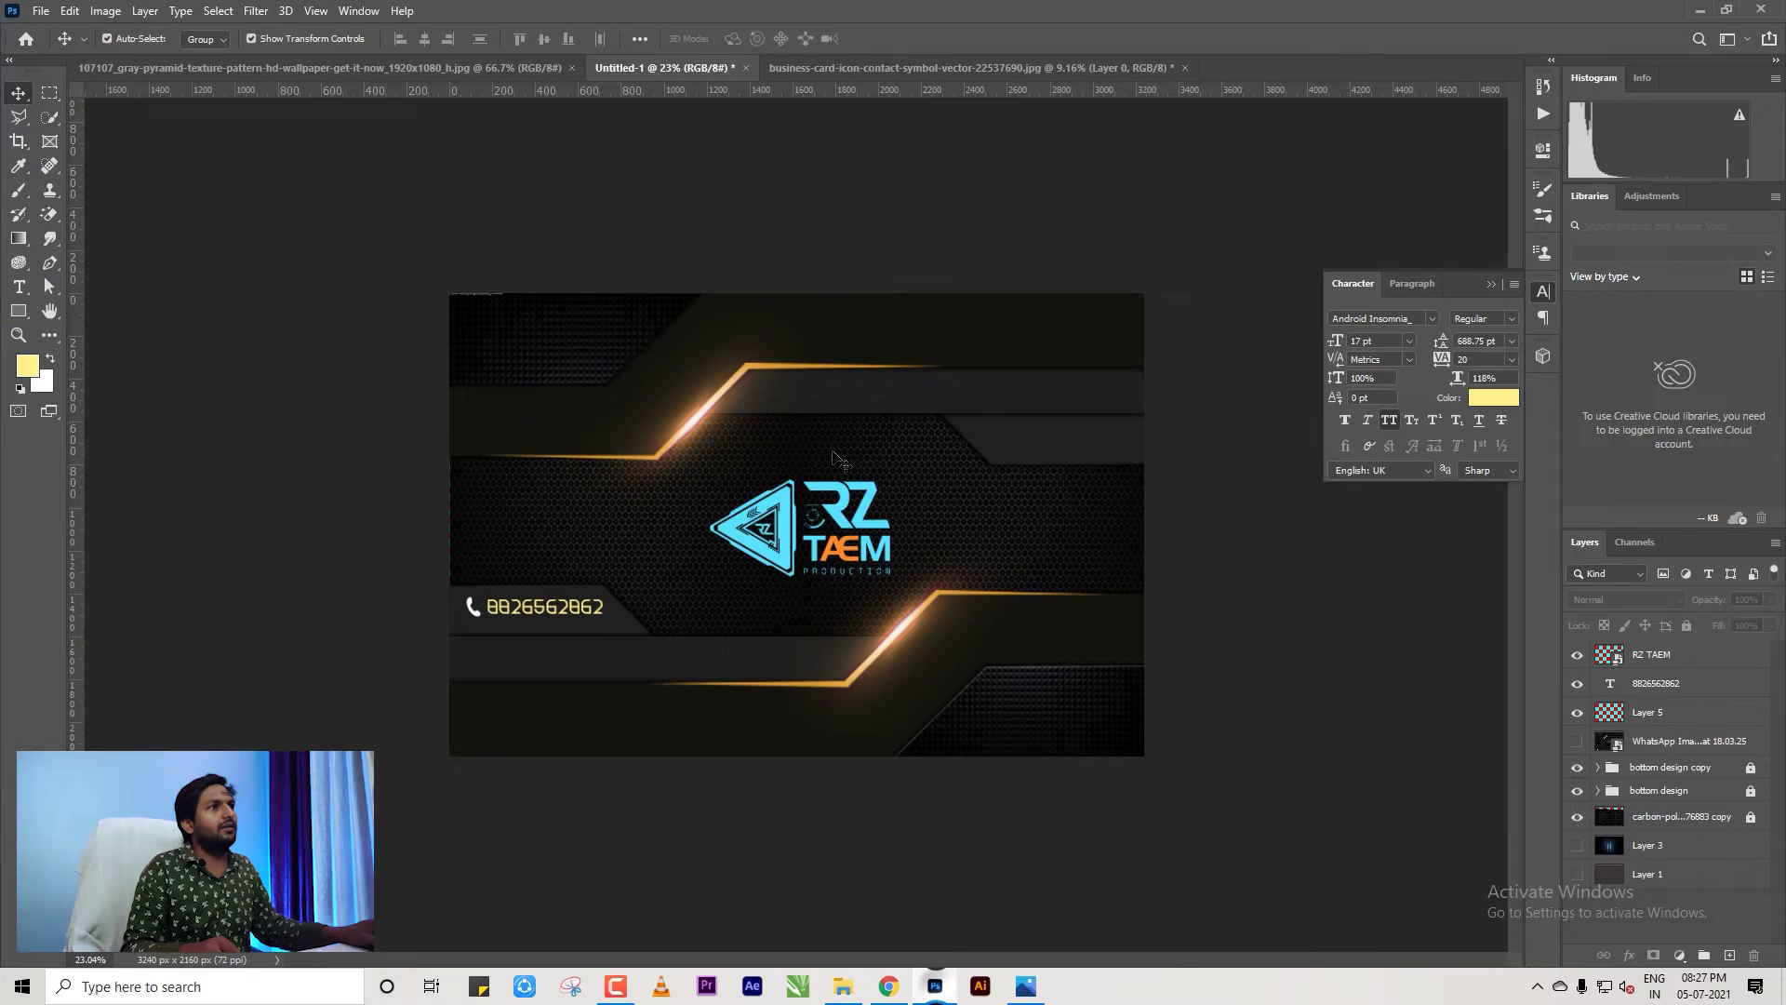
click(879, 68)
scroll(1047, 585, up, 2)
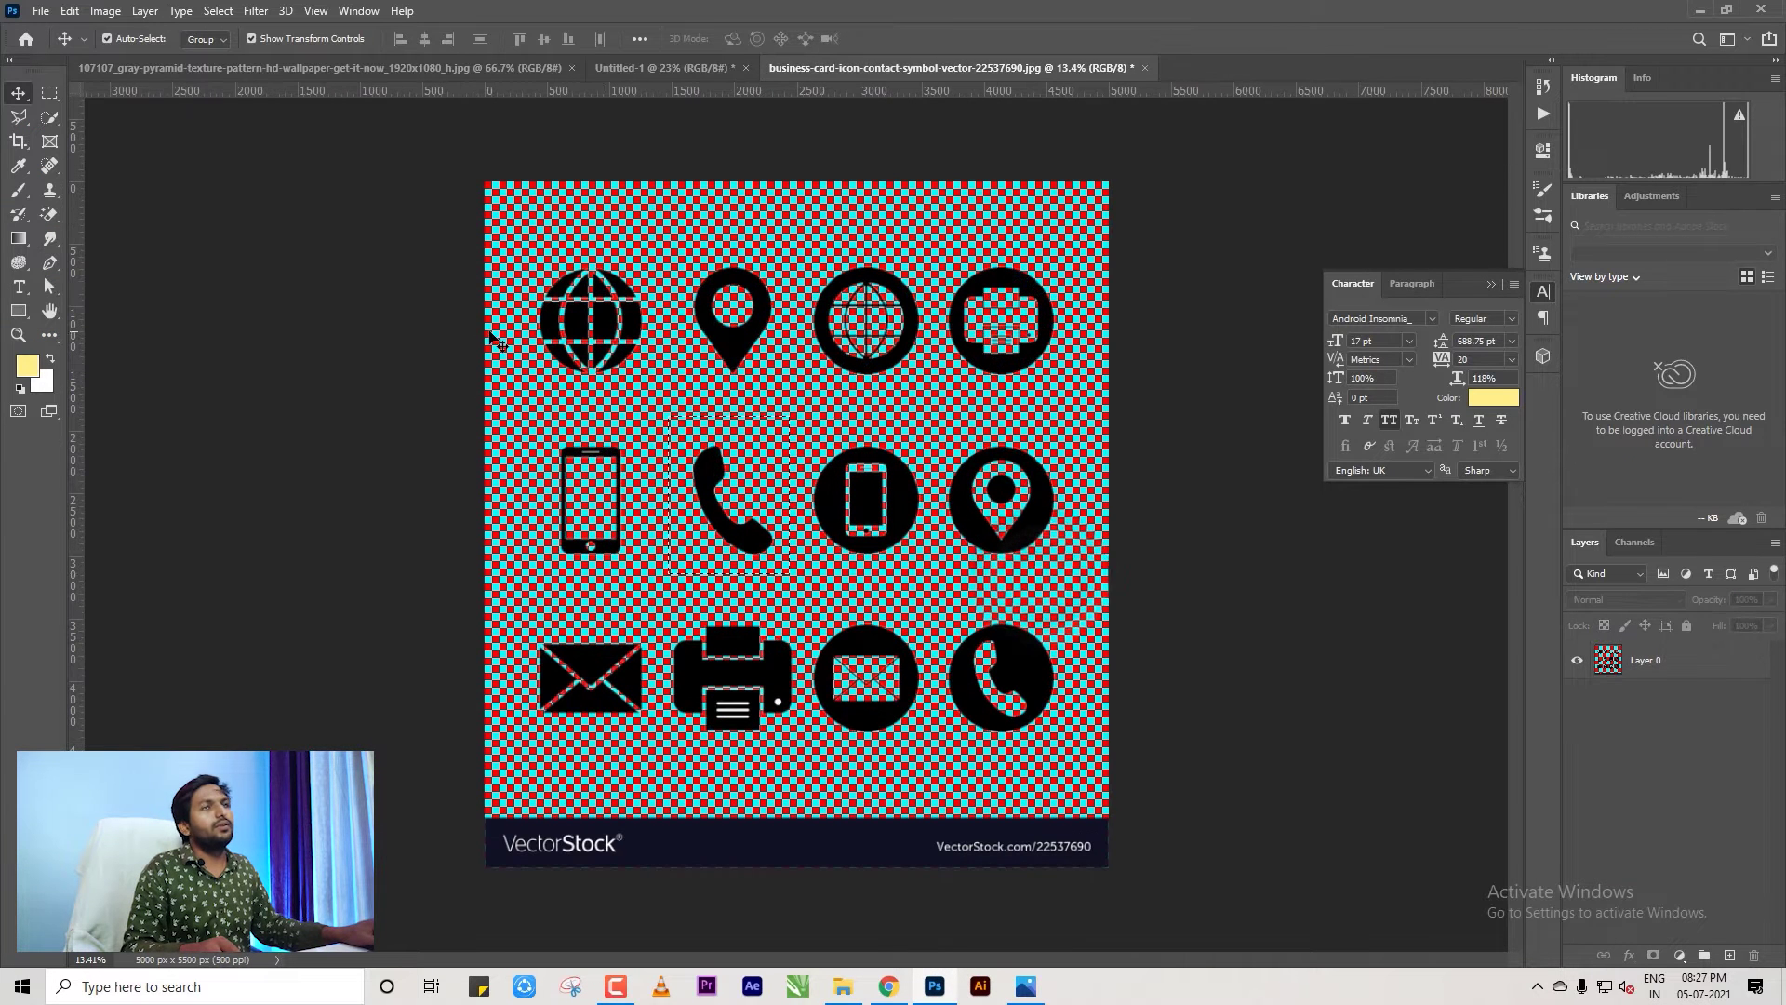
click(51, 92)
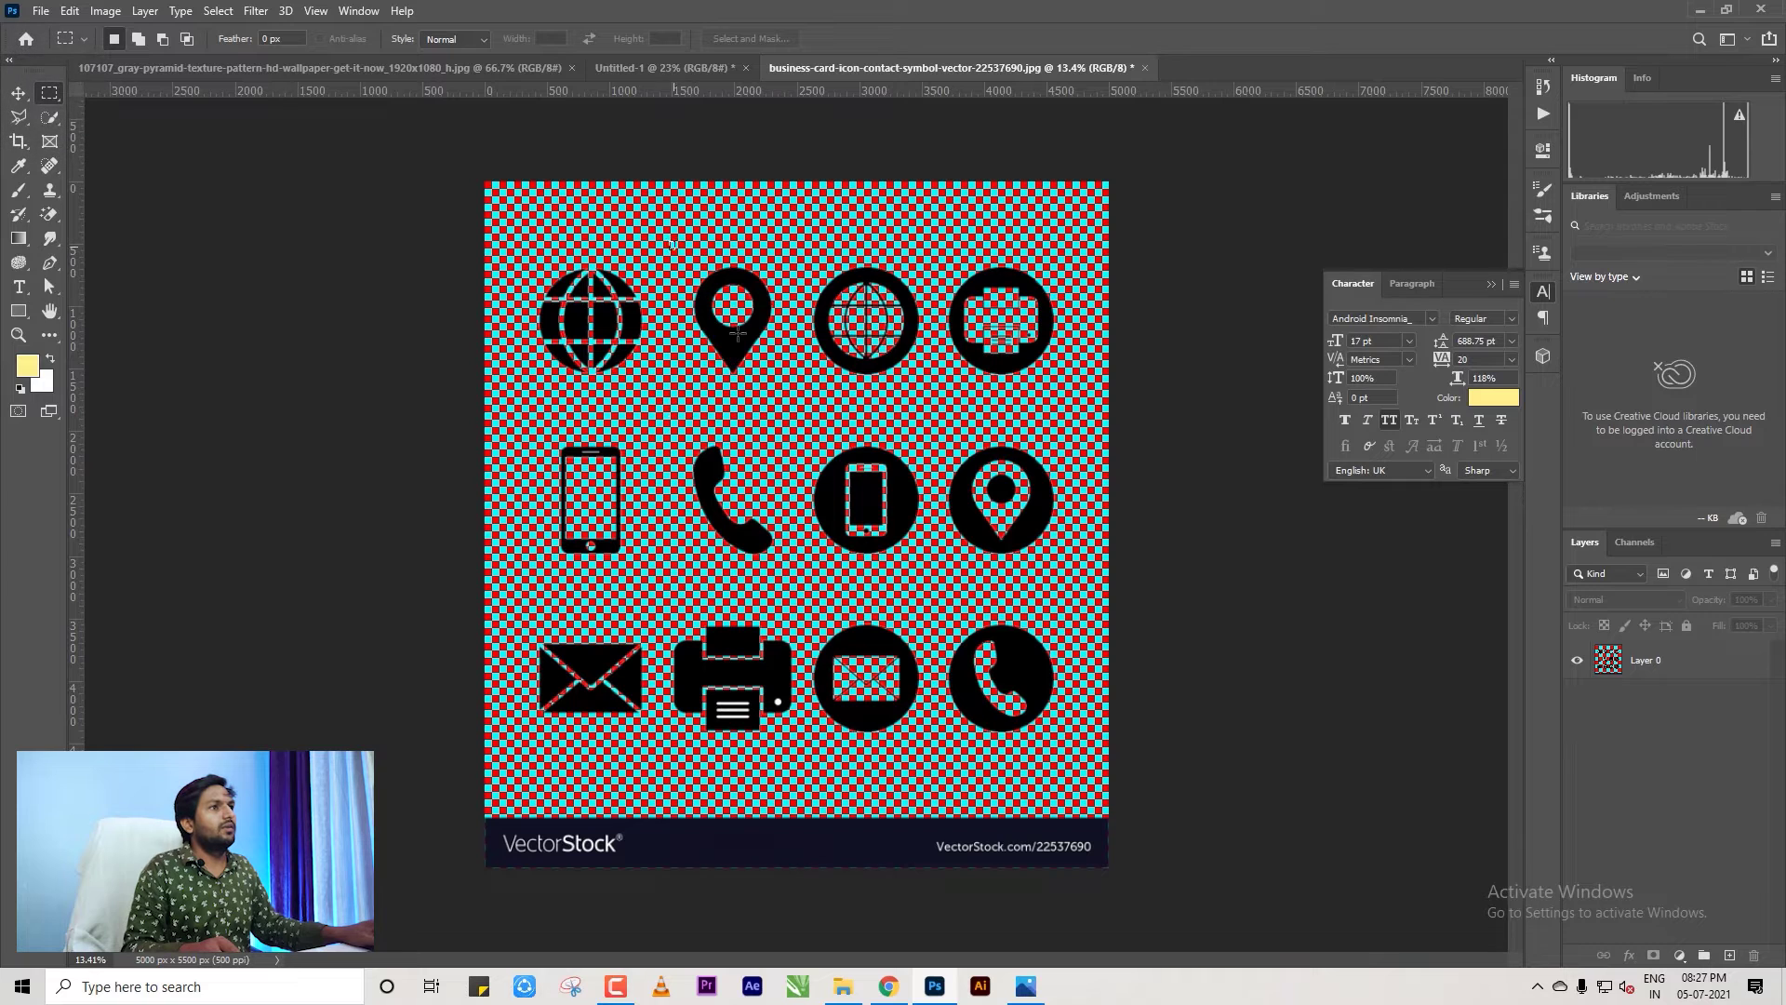
click(19, 92)
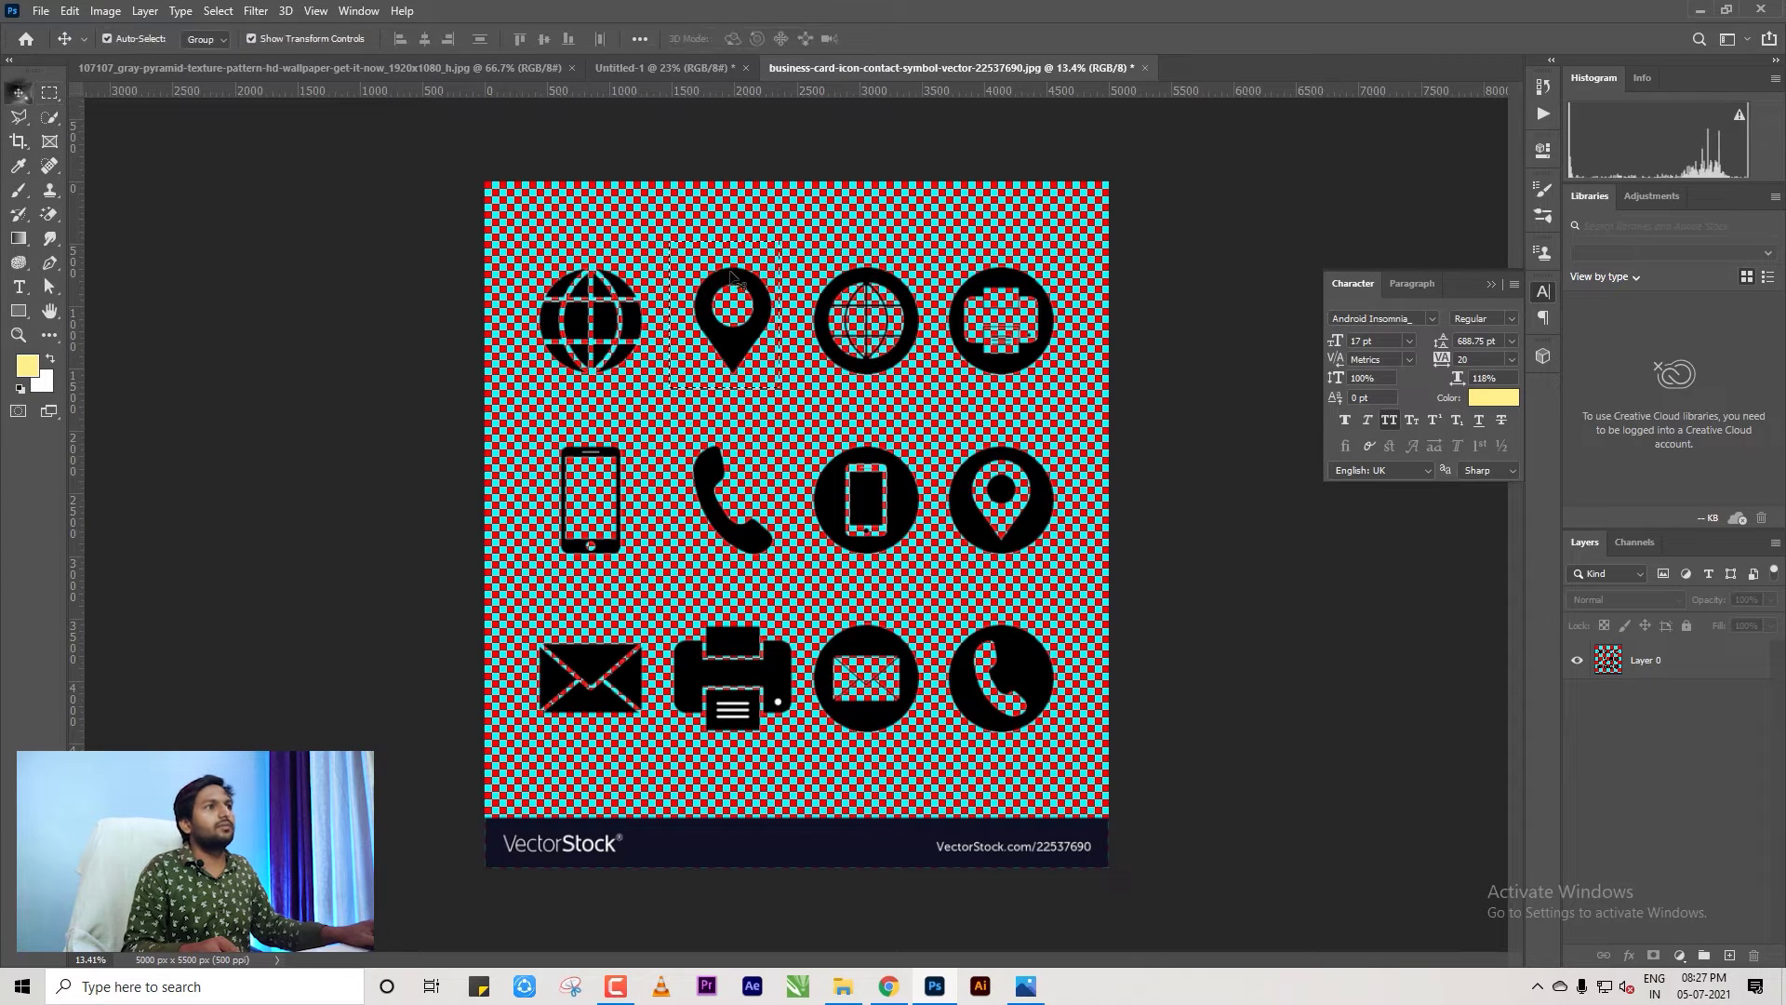
drag(736, 352, 656, 66)
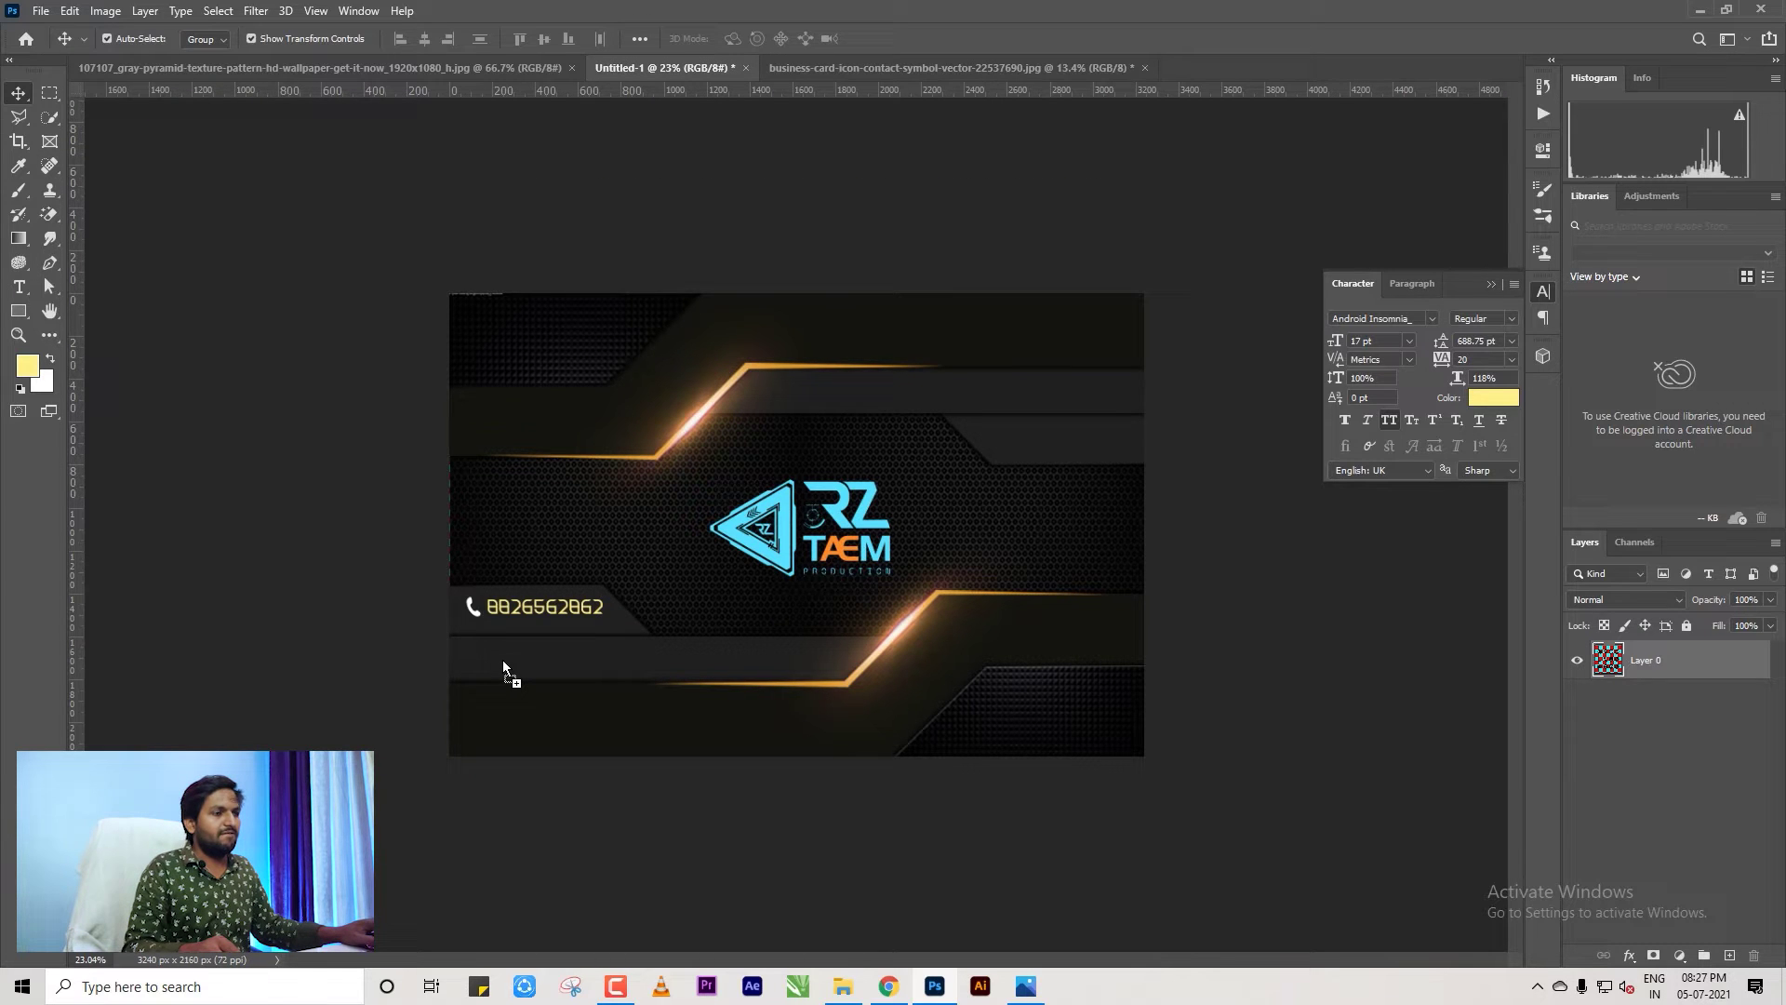
Drop the pin below the phone line, shrink and invert it white, then Alt-copy the number beside it.
mouse_move(492, 718)
mouse_down()
mouse_move(498, 686)
mouse_move(462, 636)
mouse_move(537, 709)
mouse_move(510, 731)
mouse_up()
scroll(499, 749, up, 2)
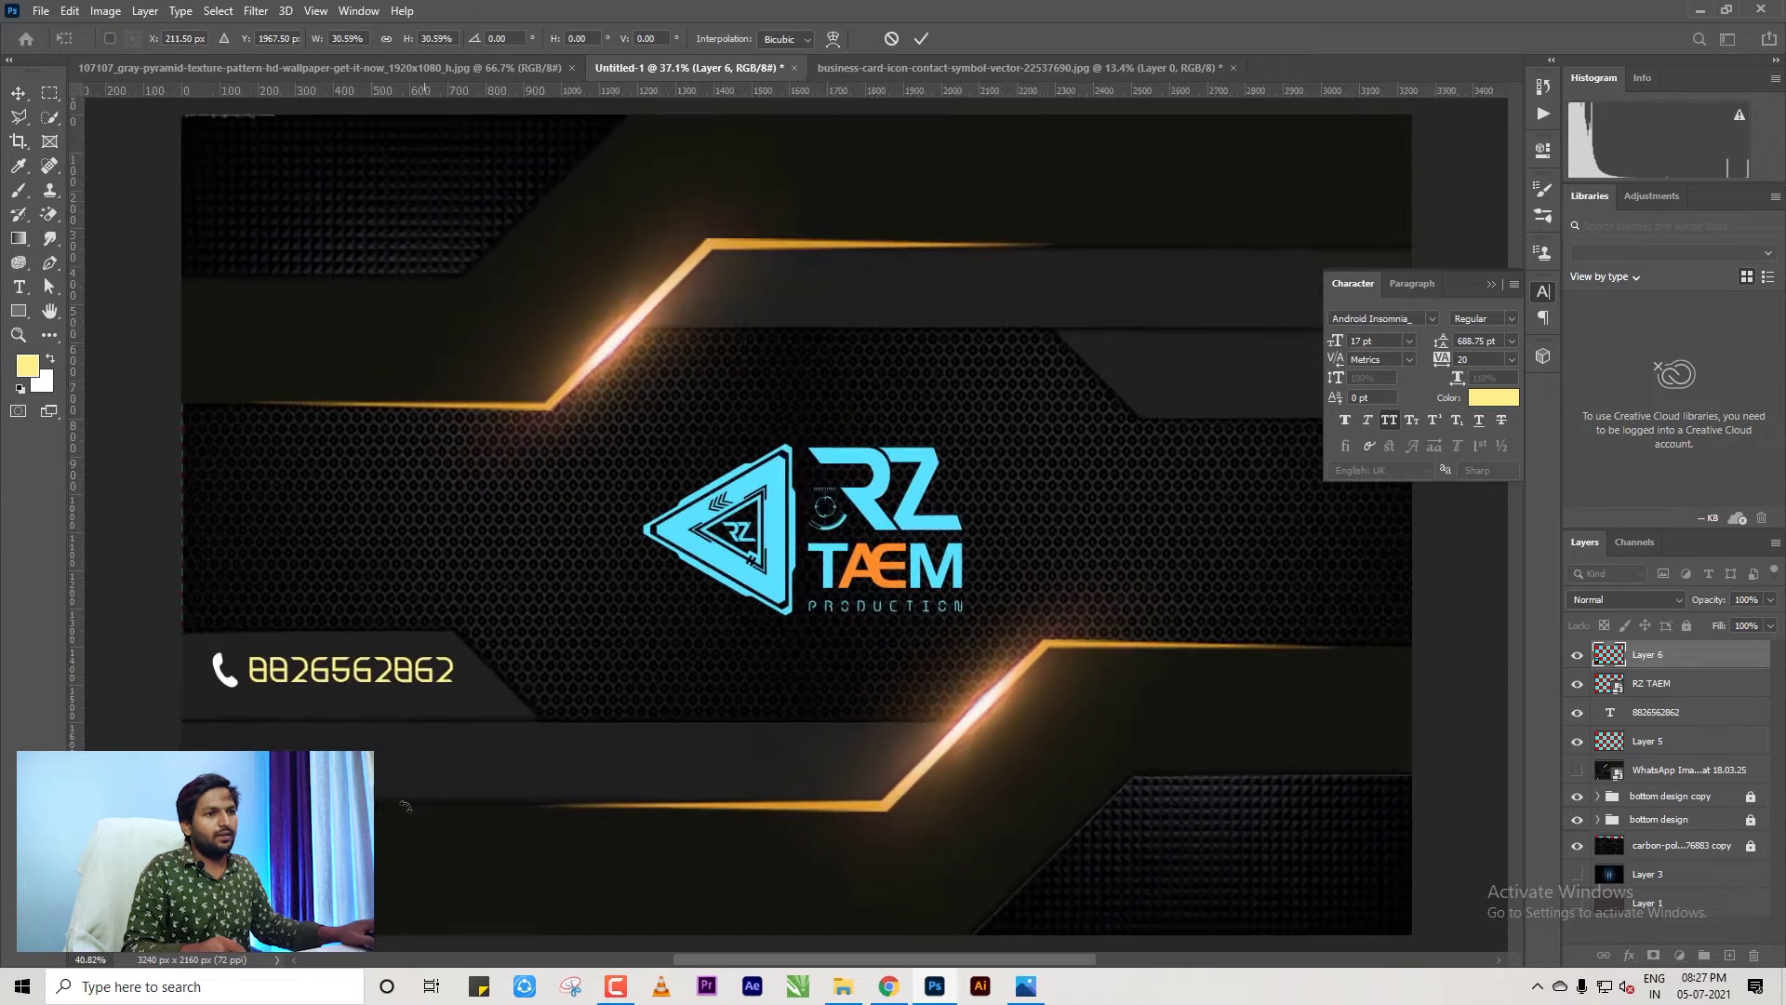
scroll(549, 588, up, 2)
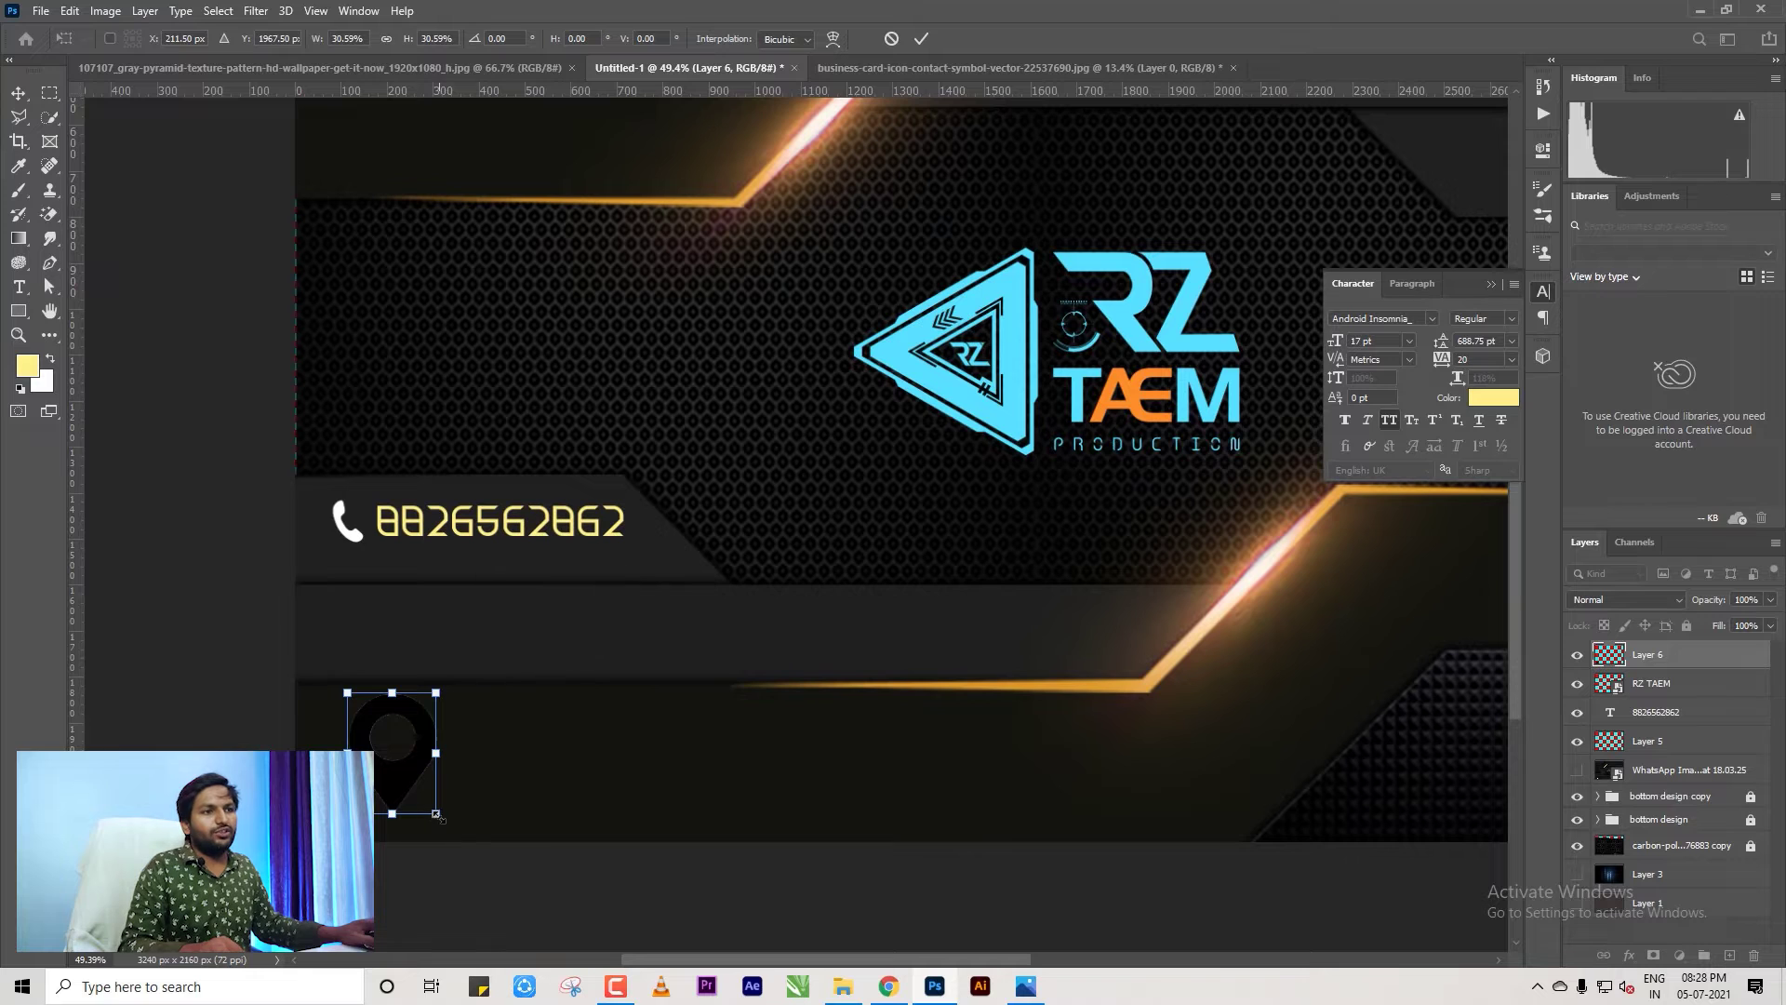
drag(429, 818, 383, 780)
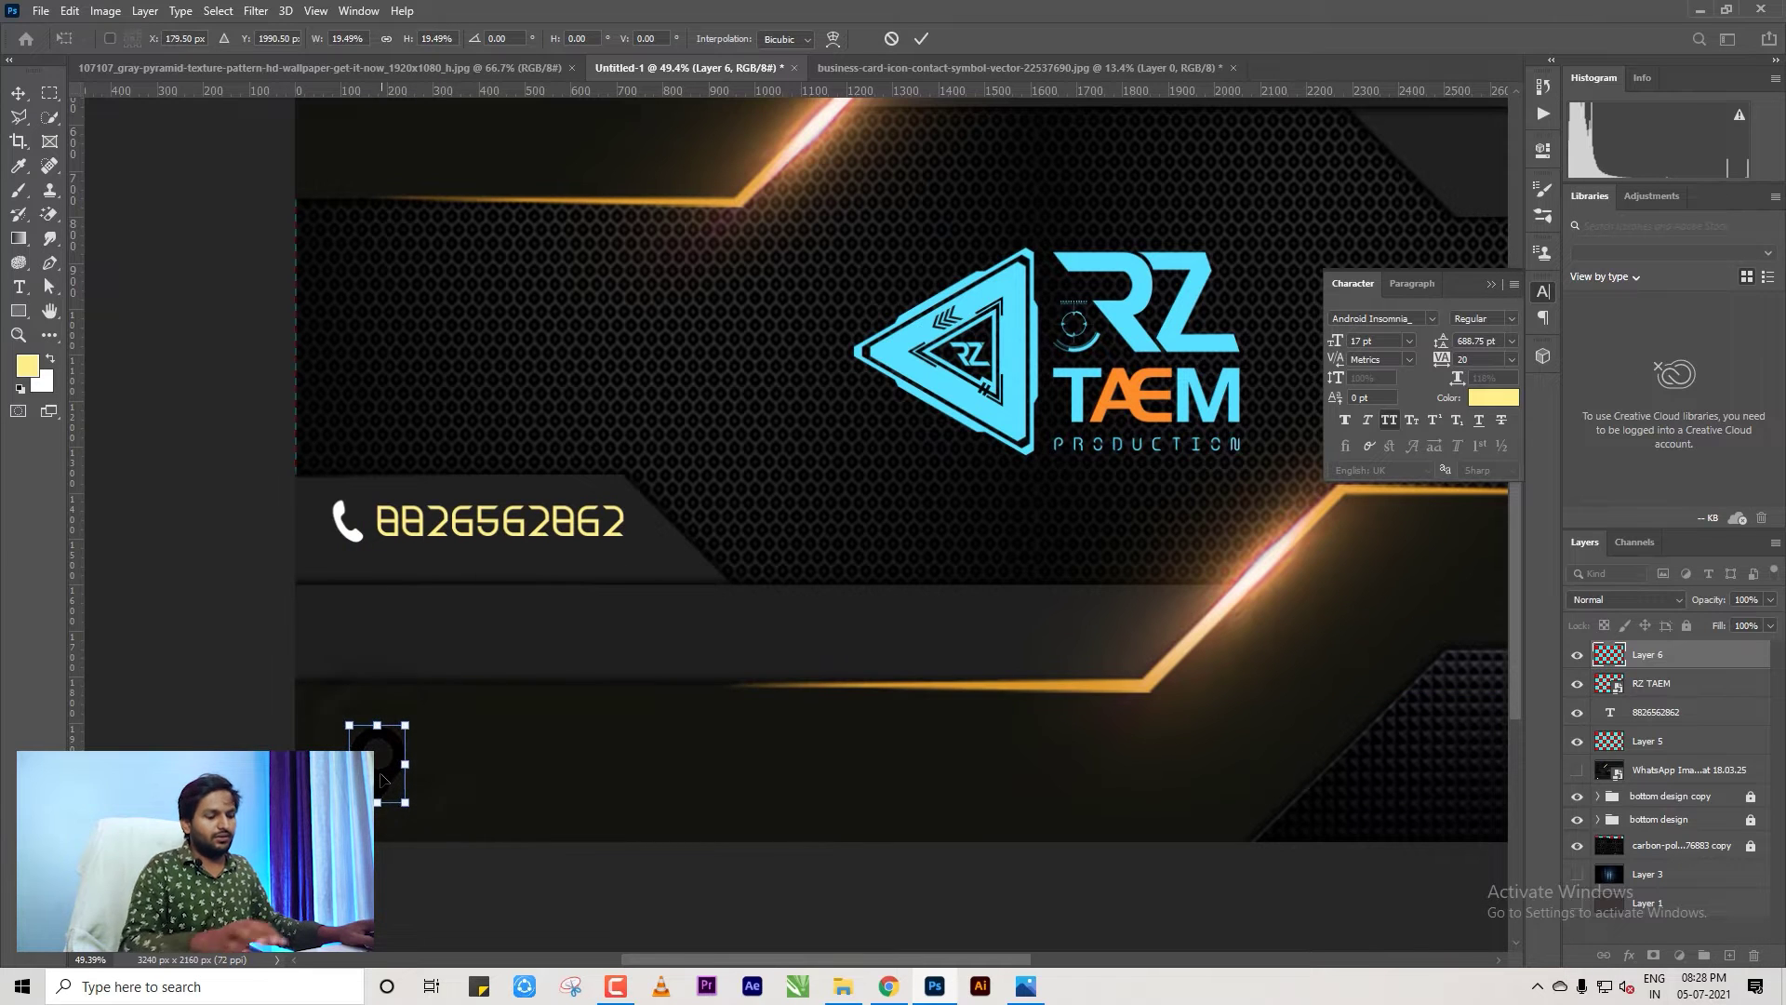
key(Return)
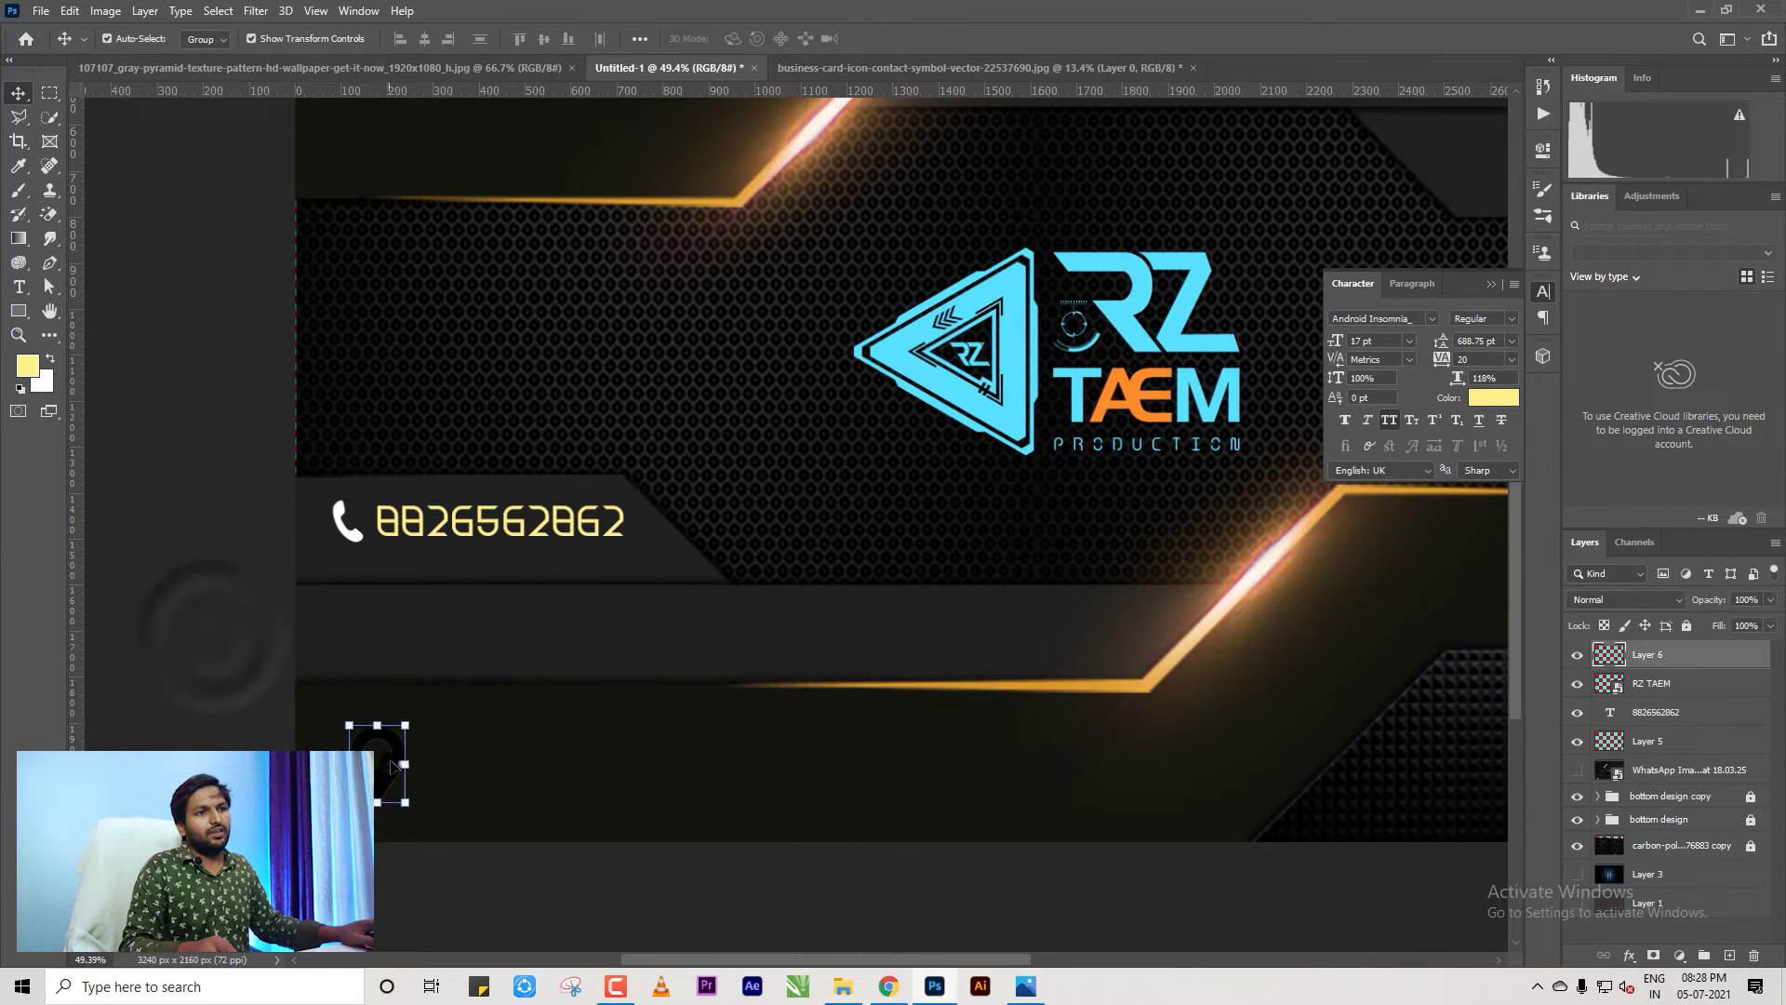
key(ctrl+i)
click(224, 637)
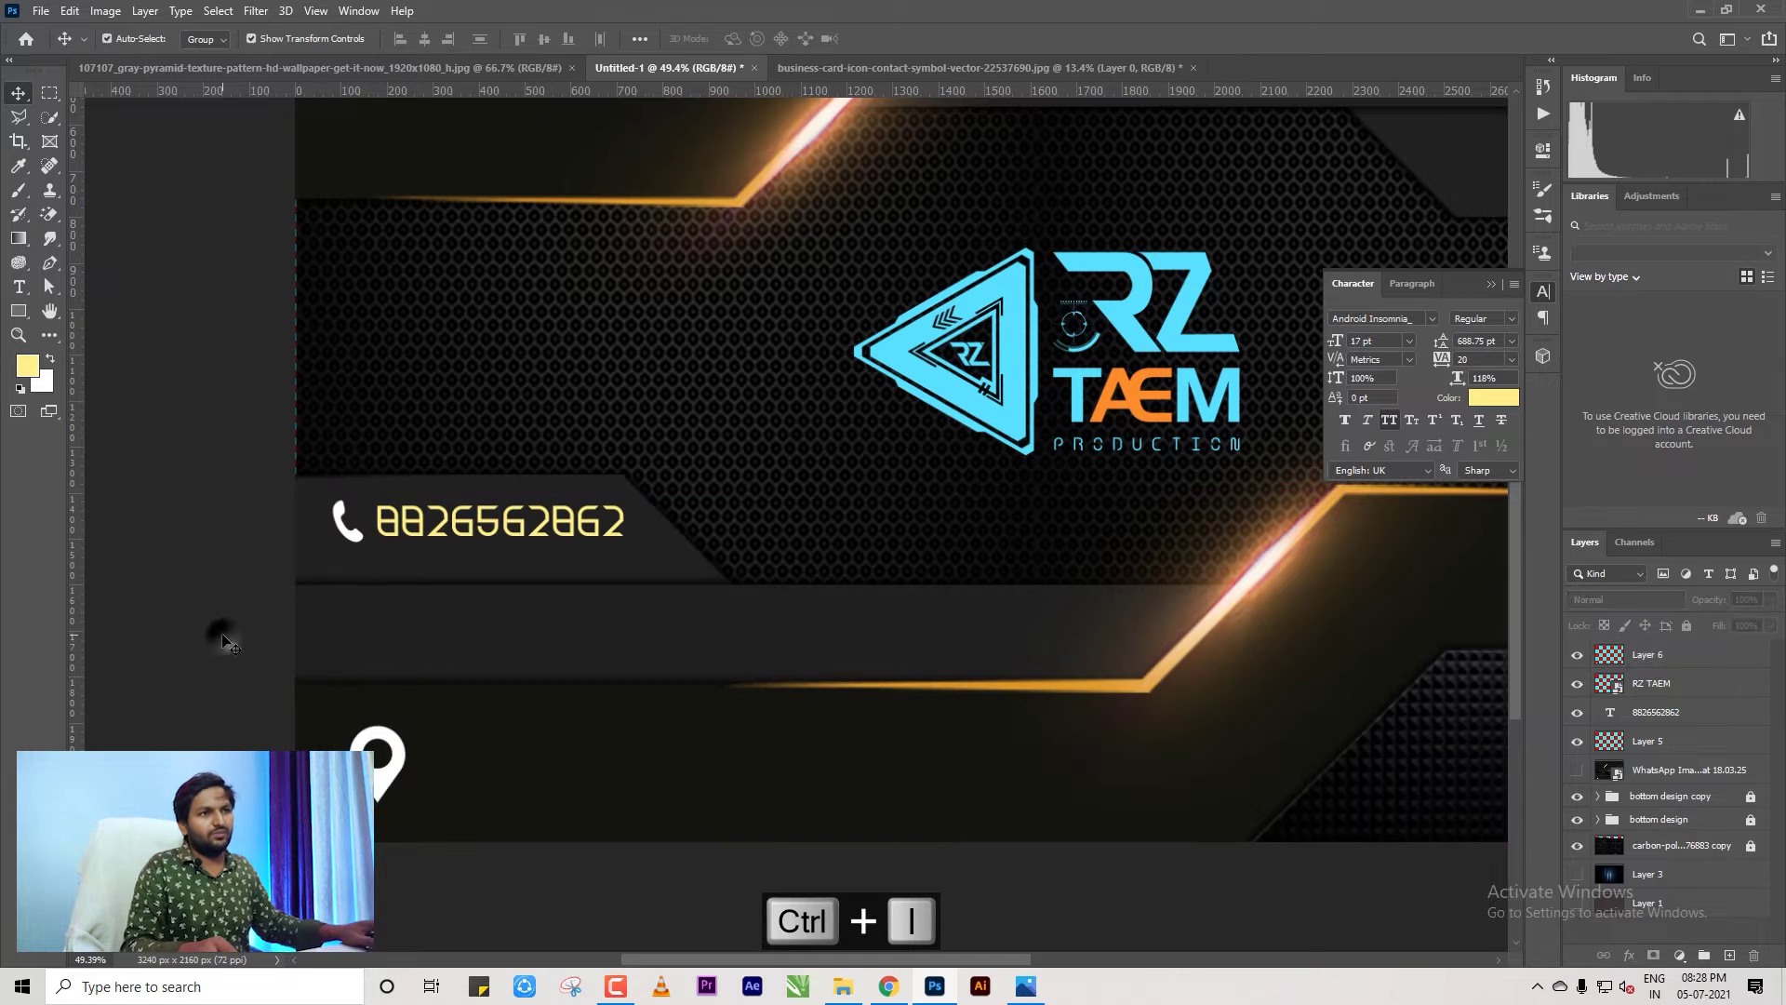
drag(445, 535, 536, 777)
click(540, 749)
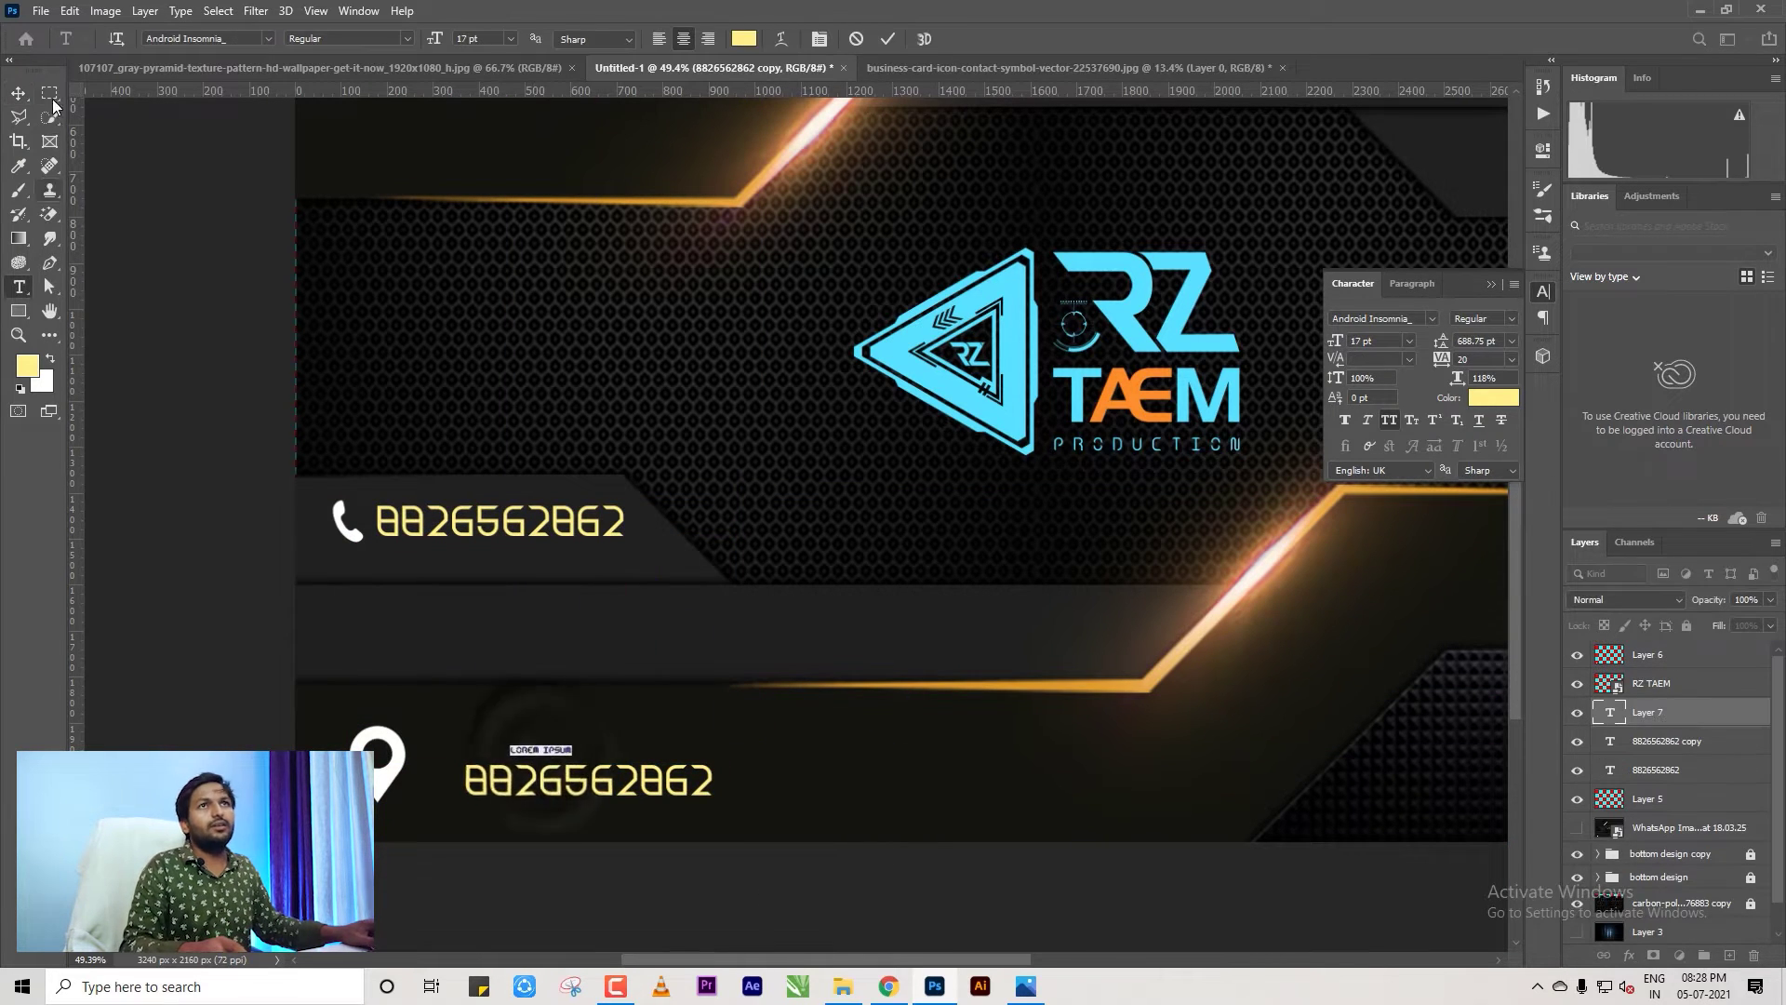
Replace the copied number text with the business's street address and move it beside the pin.
click(17, 93)
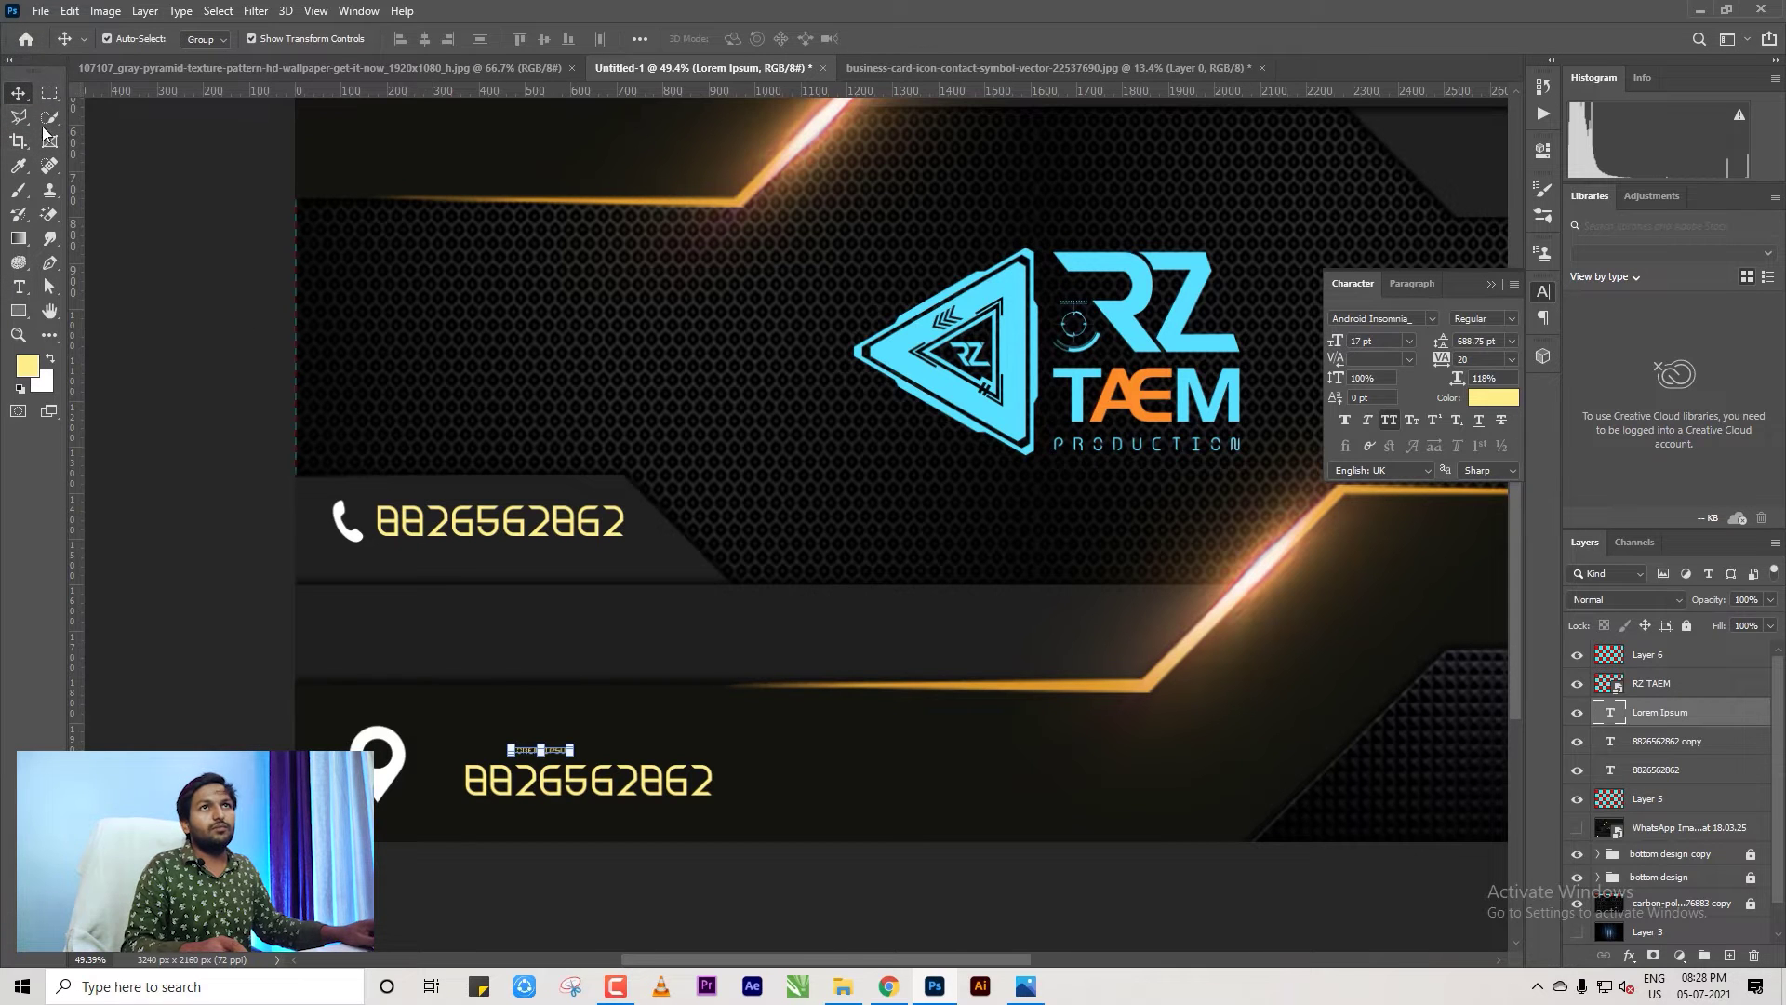
key(ctrl+z)
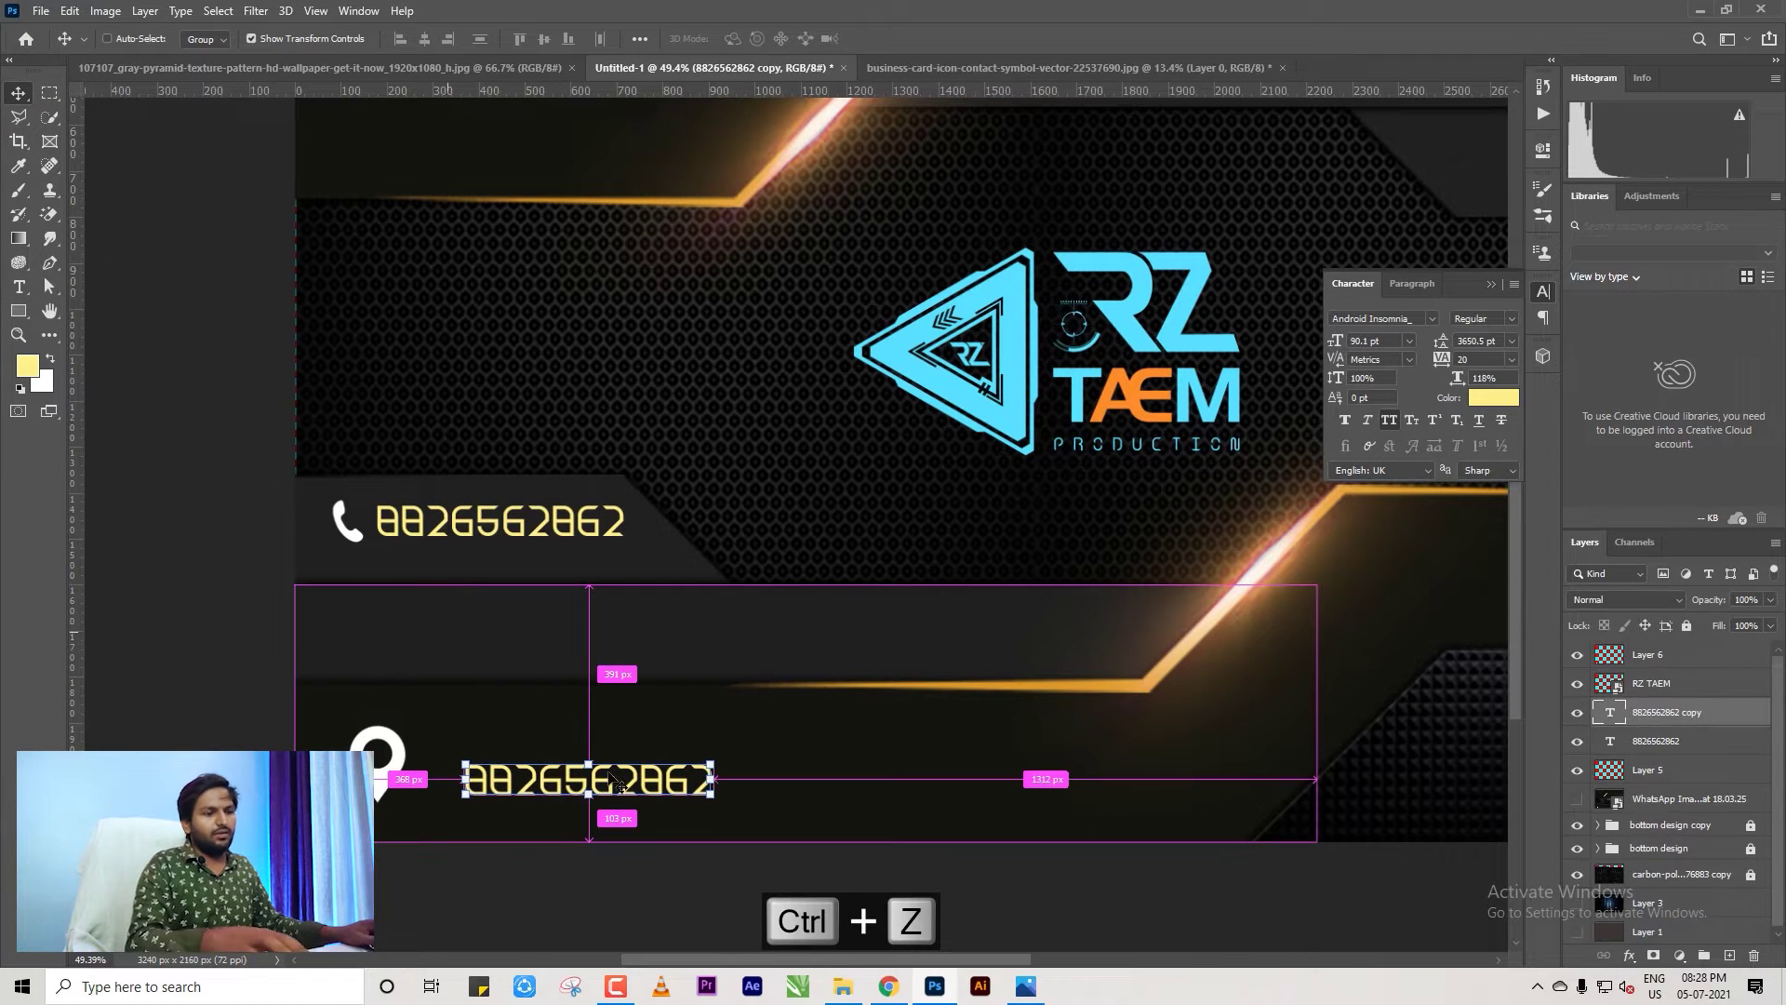
double_click(578, 767)
key(ctrl+a)
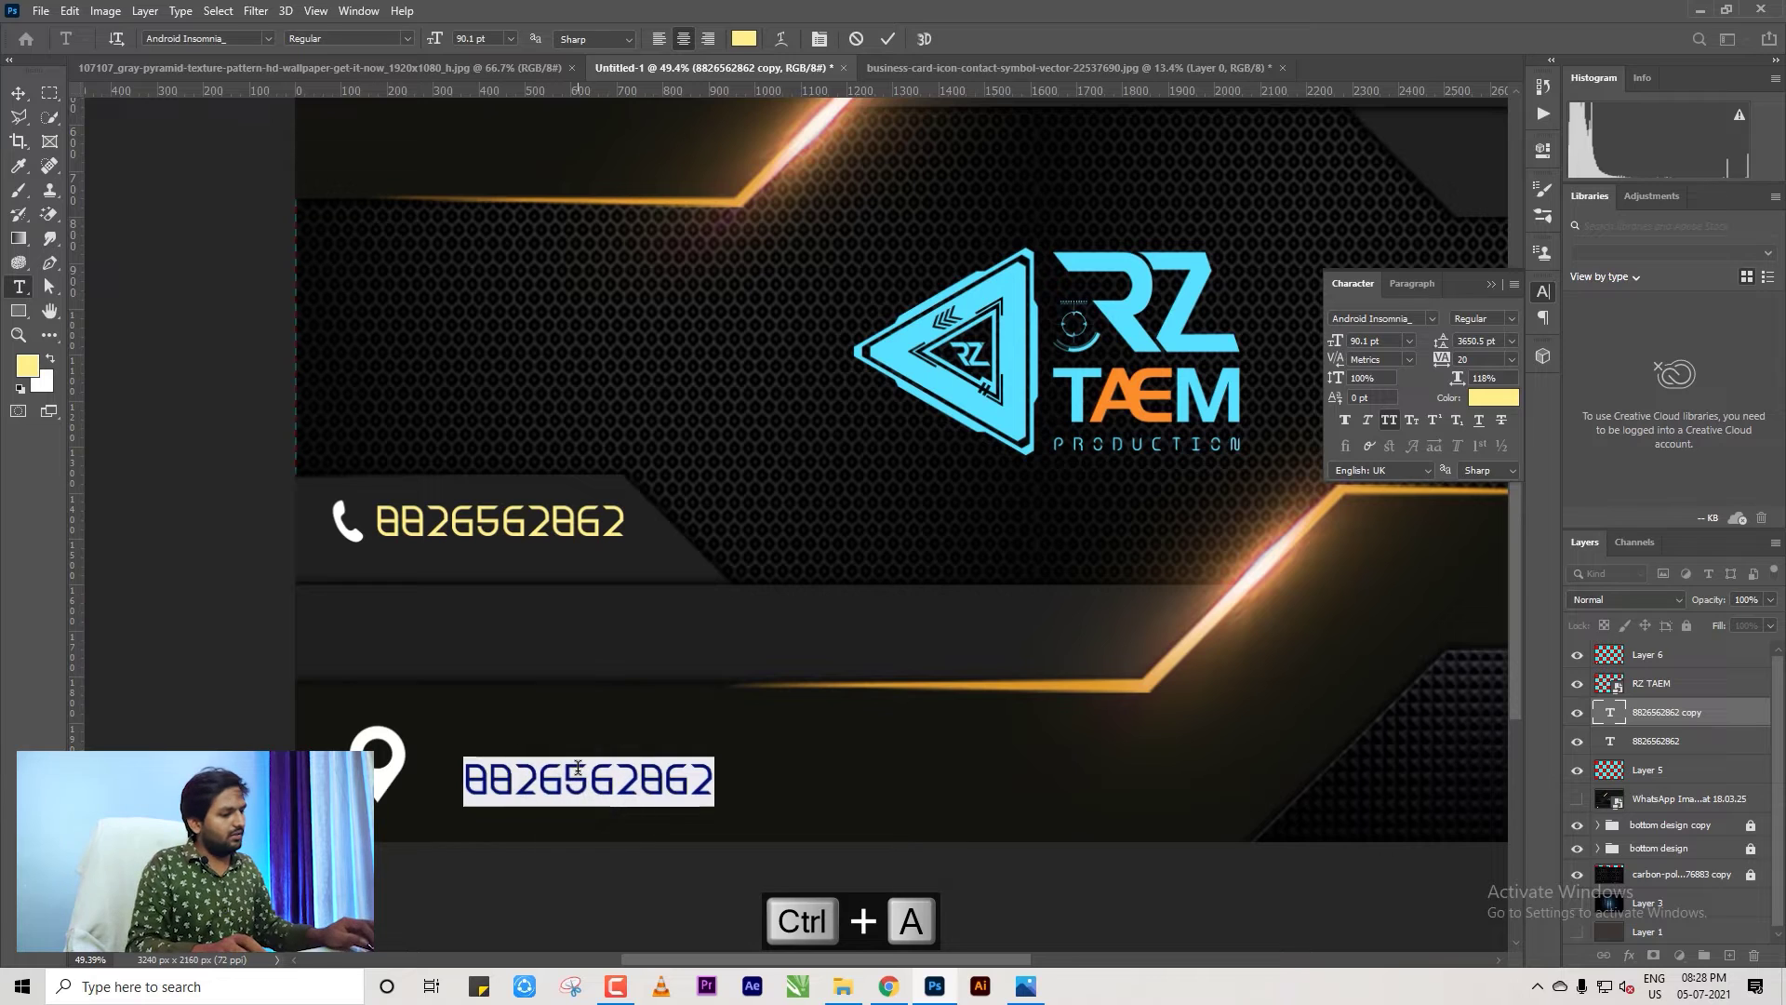
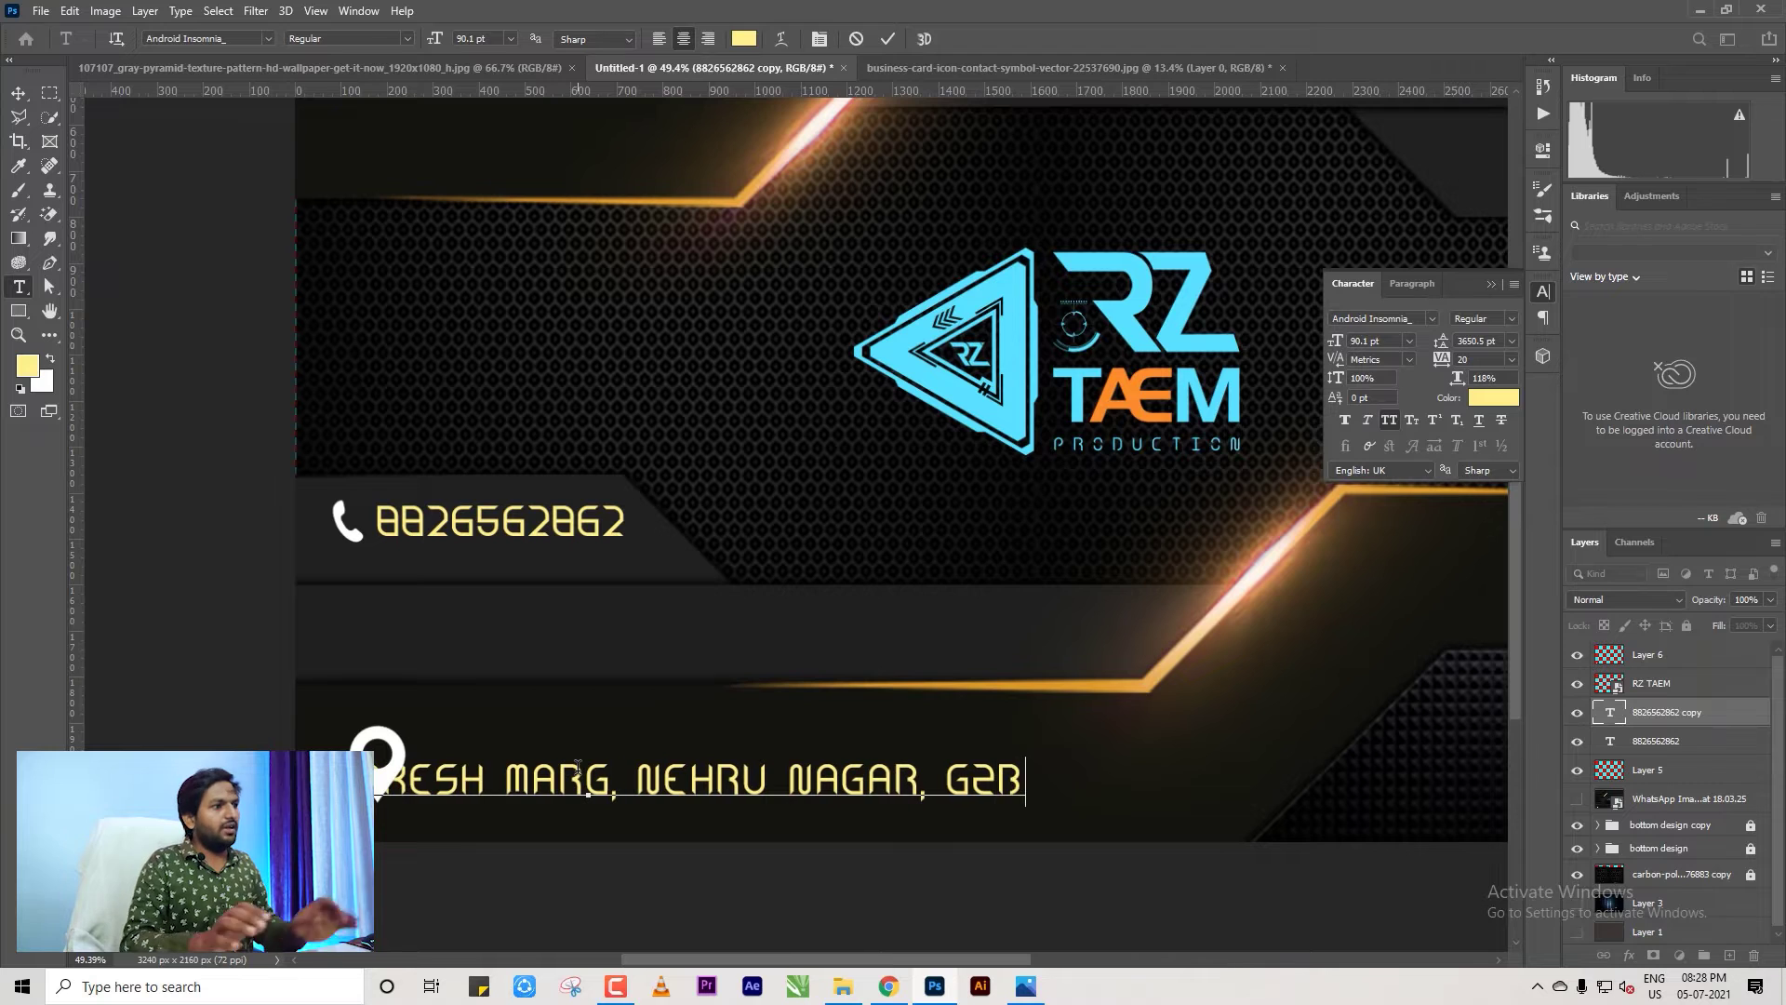
click(15, 97)
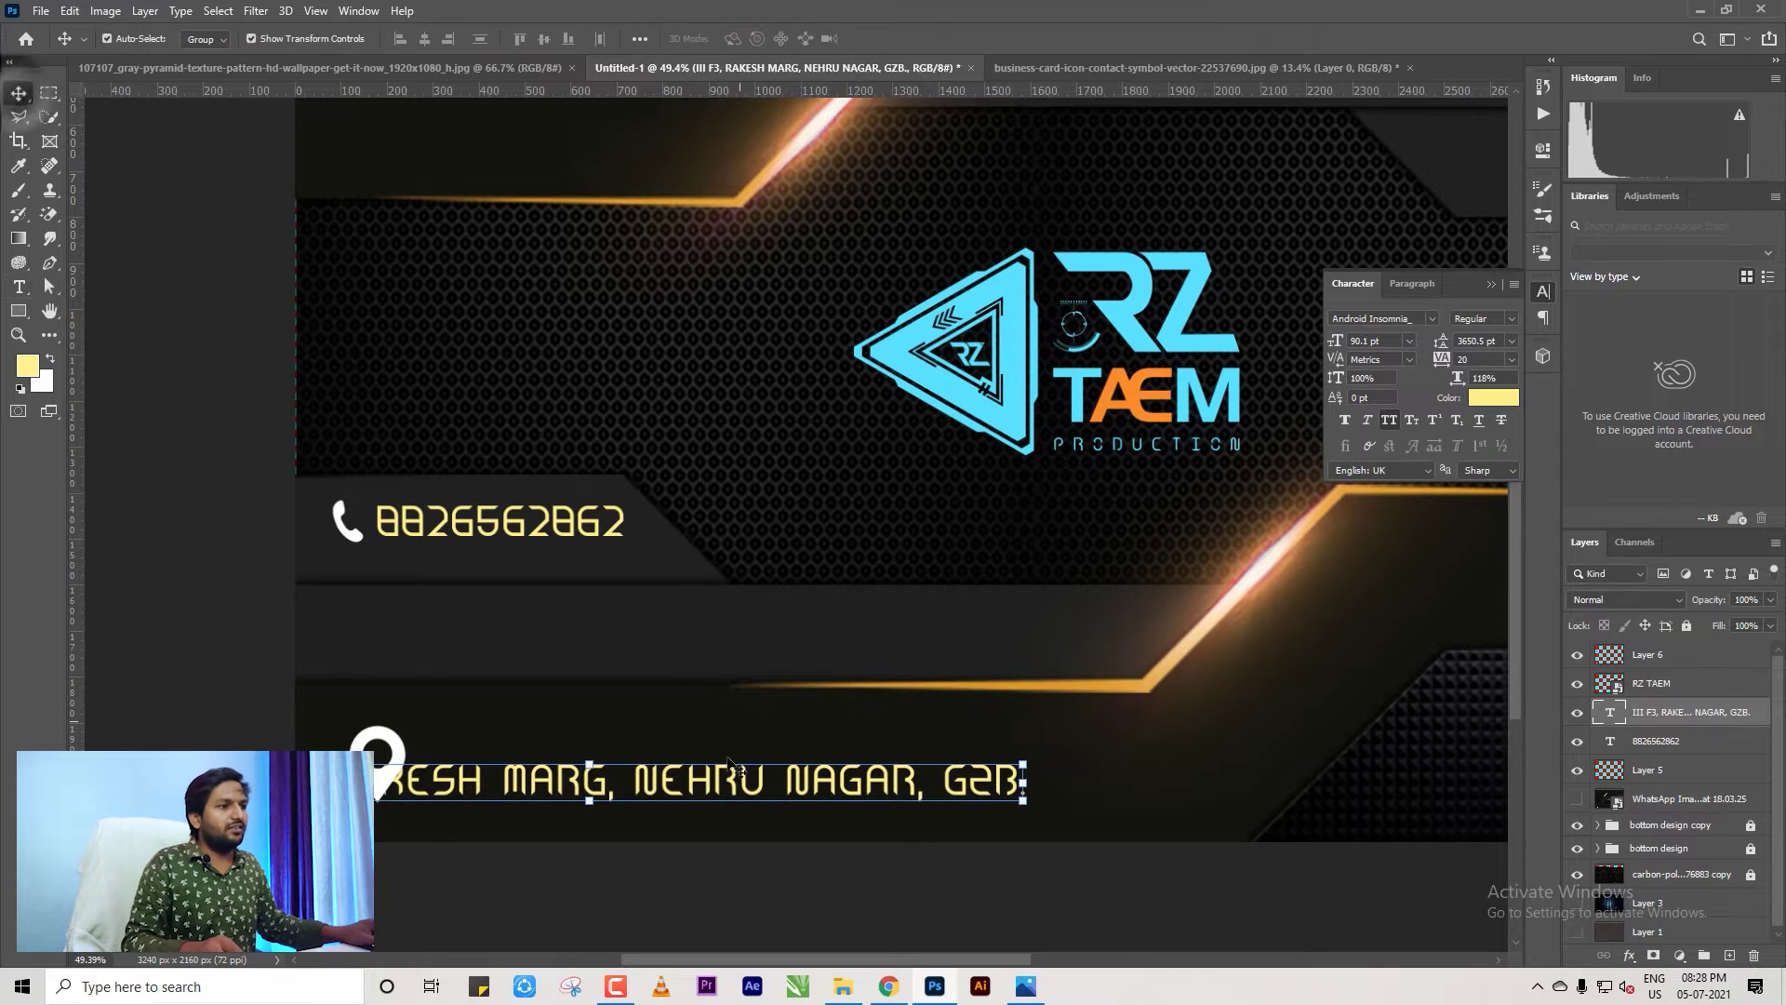
drag(731, 774, 1002, 767)
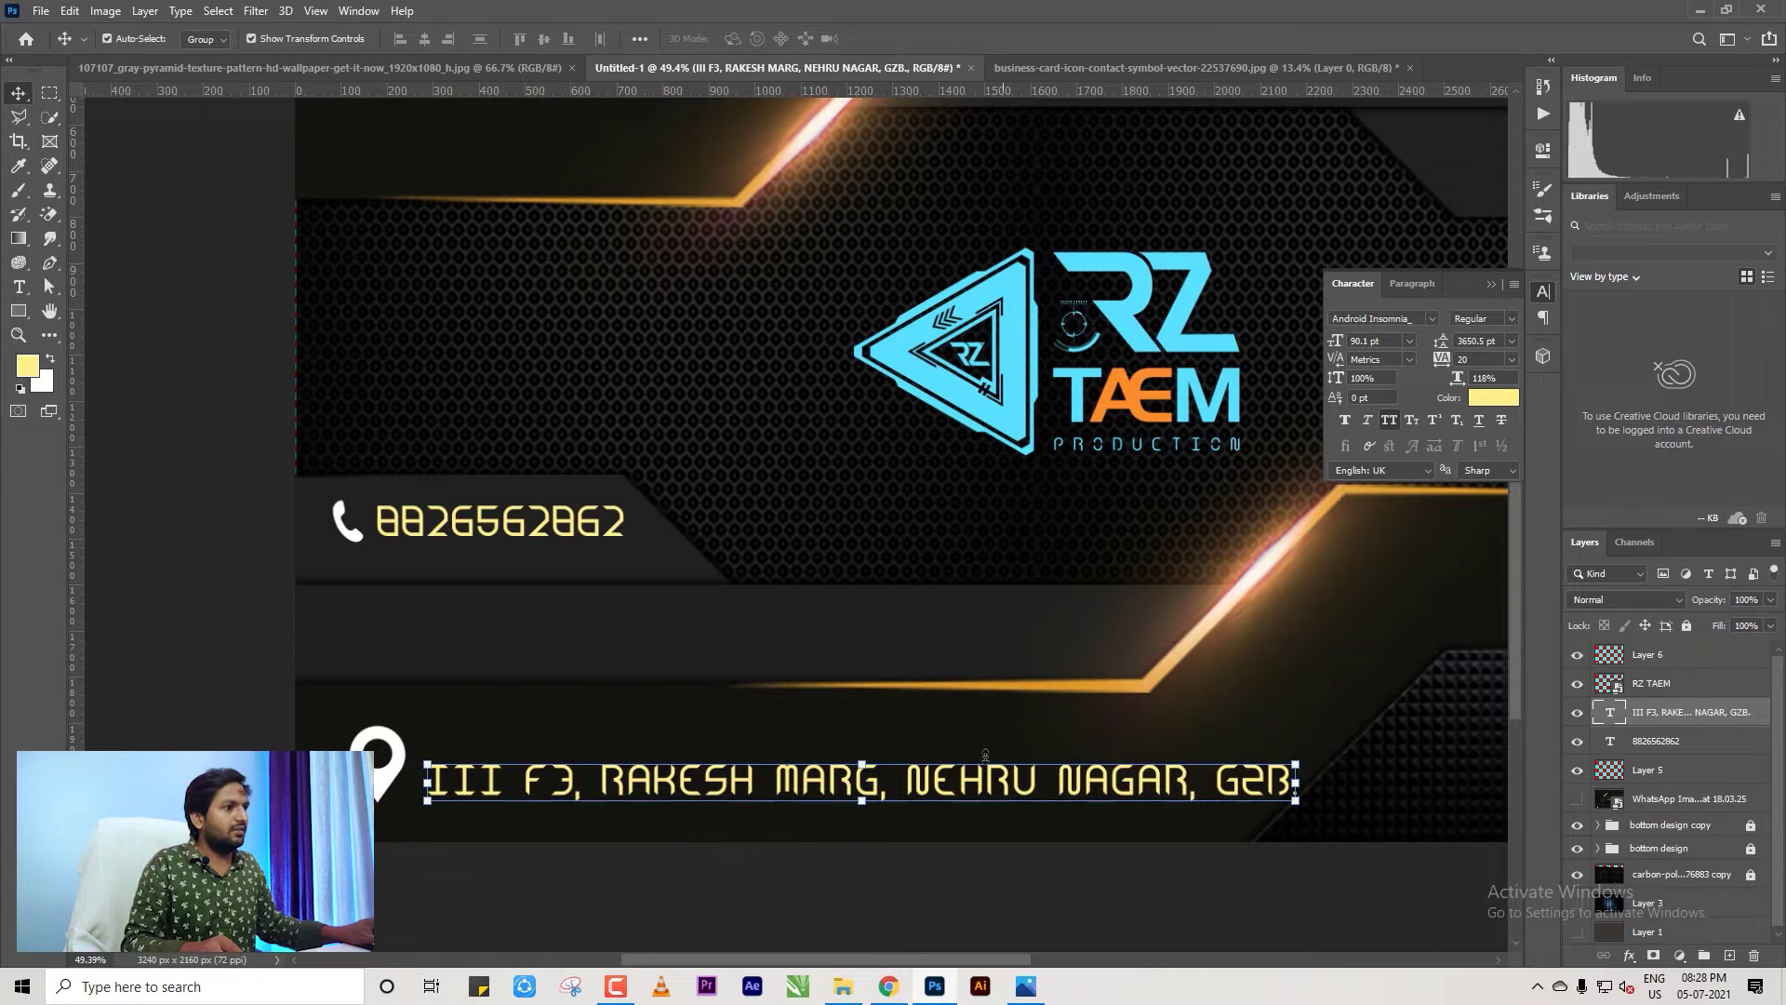
Browse the font list and set the address line in Bebas Kai.
click(1433, 318)
key(Down)
key(Down)
key(Down)
key(Down)
key(Down)
key(Down)
key(Down)
key(Down)
key(Down)
key(Down)
key(Down)
key(Down)
key(Down)
key(Down)
key(Down)
key(Down)
key(Down)
key(Down)
key(Down)
key(Down)
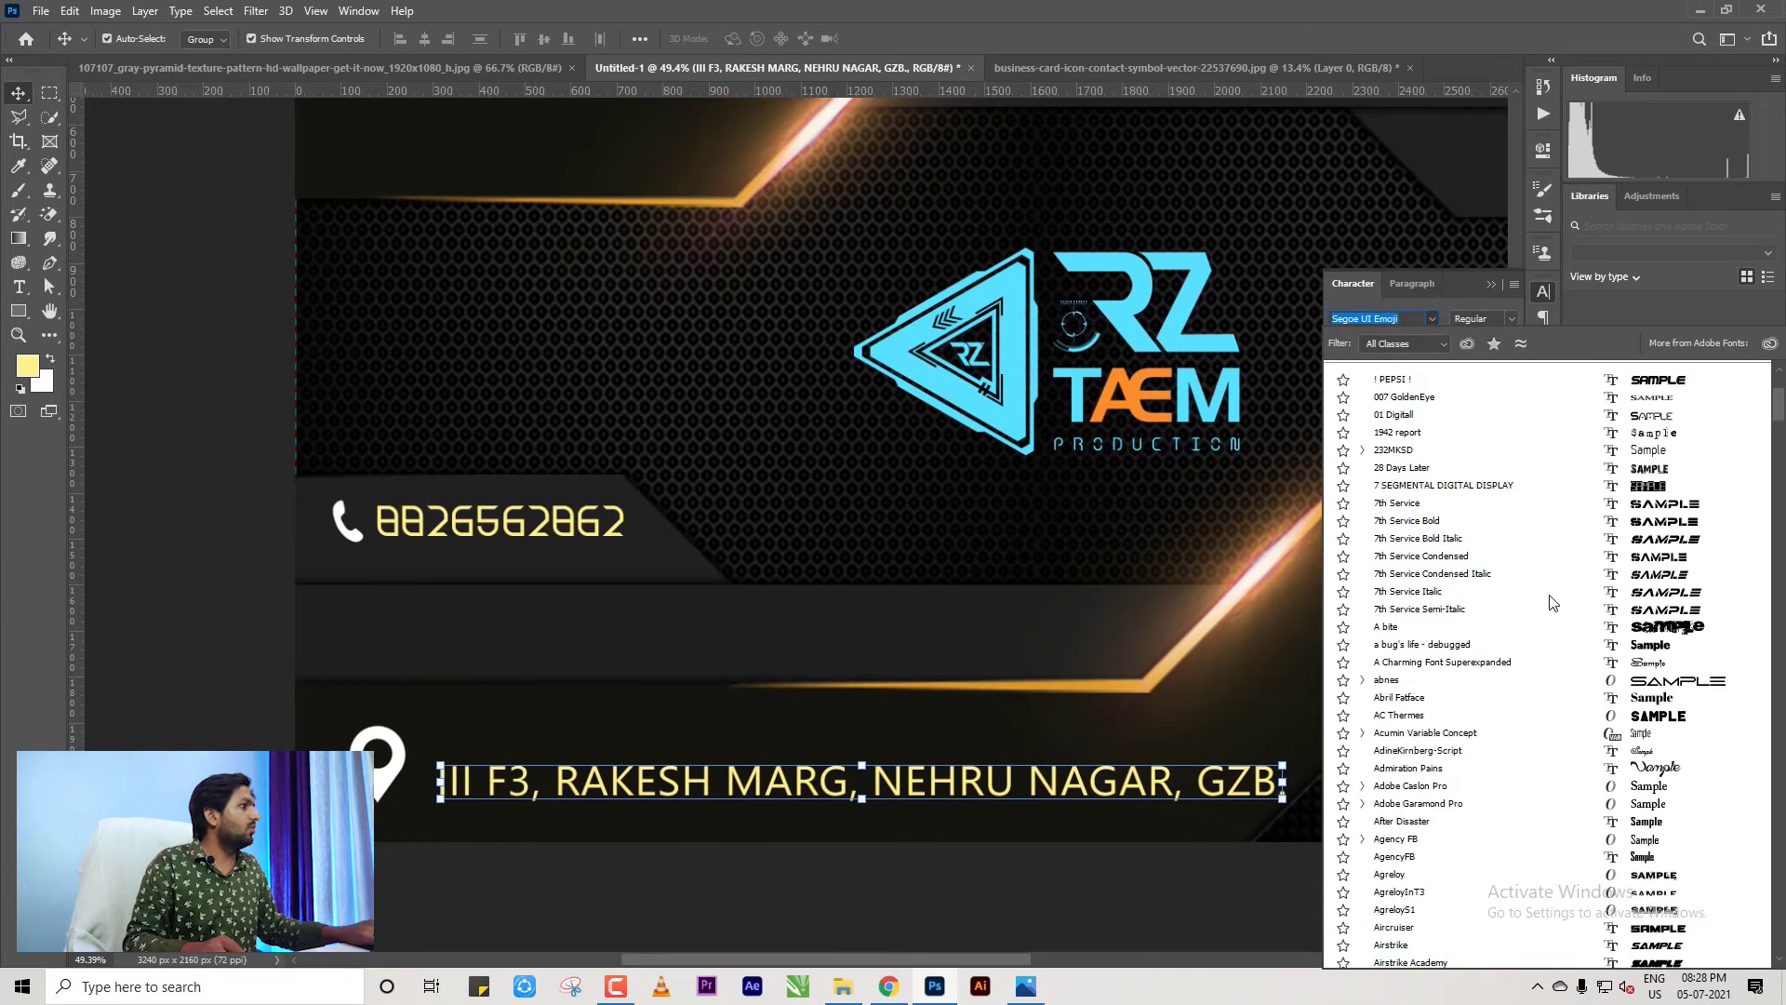
key(Down)
key(Down)
key(Down)
key(Down)
key(Down)
key(Down)
key(Down)
key(Down)
key(Down)
key(Down)
key(Down)
key(Down)
key(Down)
key(Down)
key(Down)
key(Down)
key(Down)
key(Down)
key(Down)
key(Down)
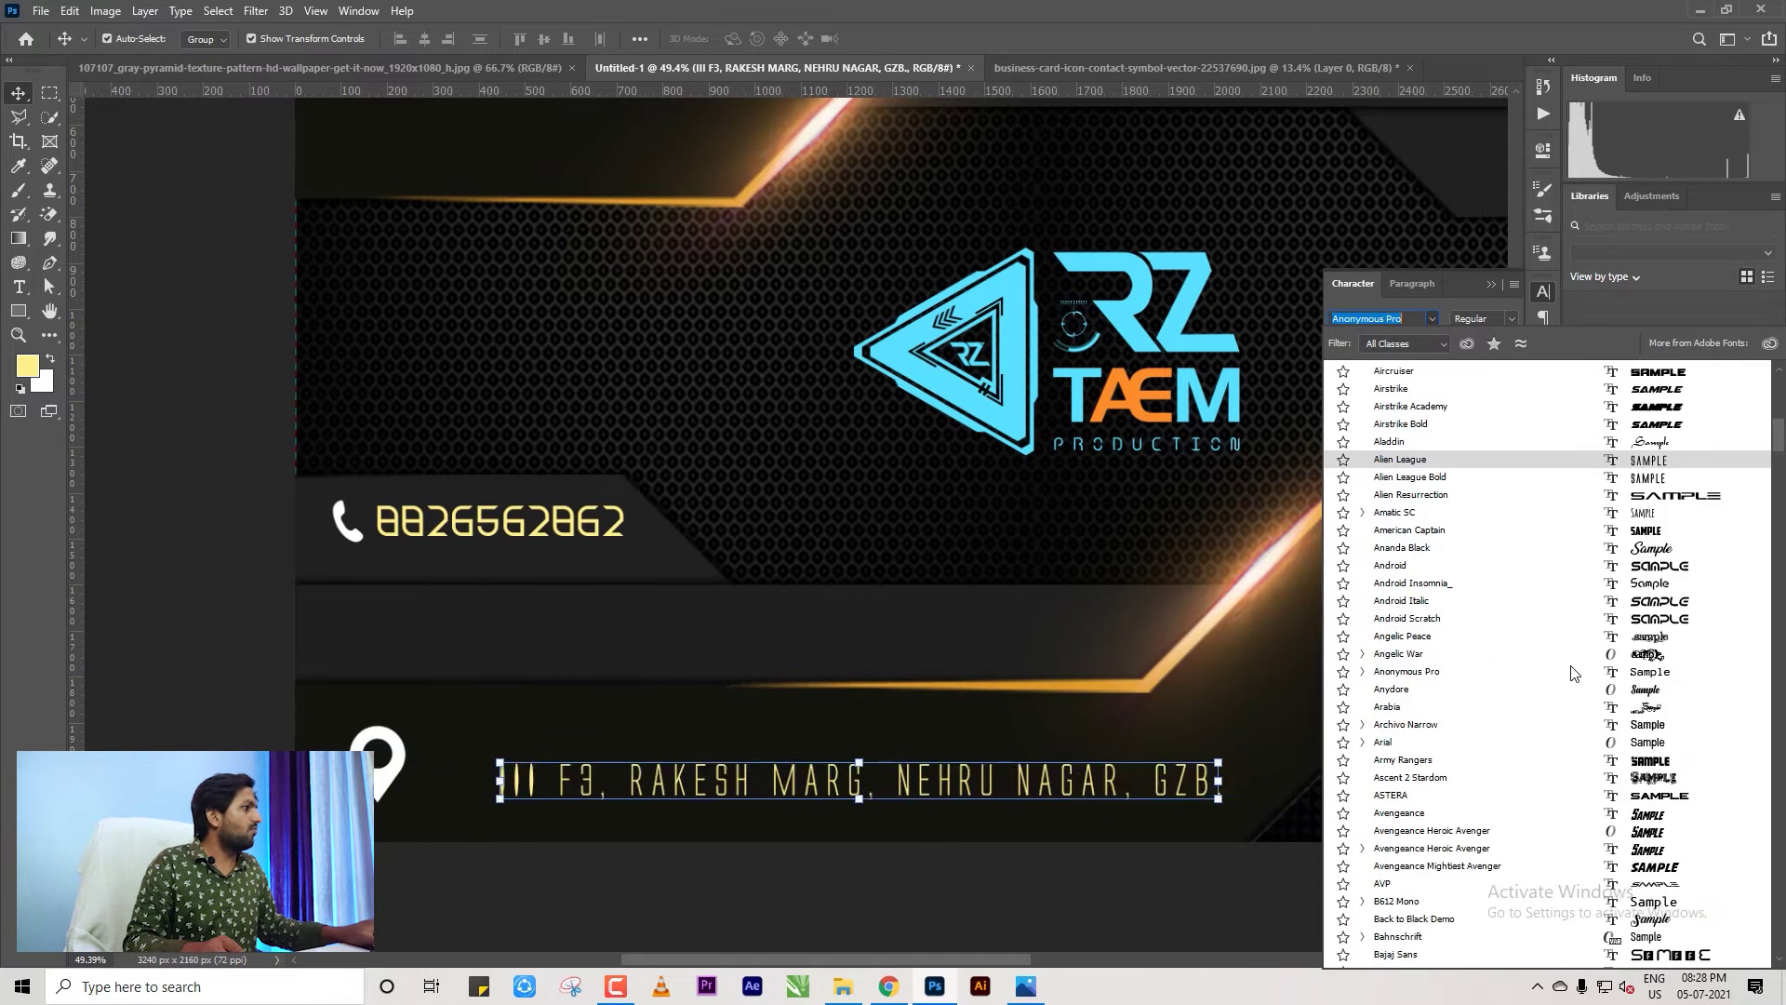
scroll(1568, 651, down, 5)
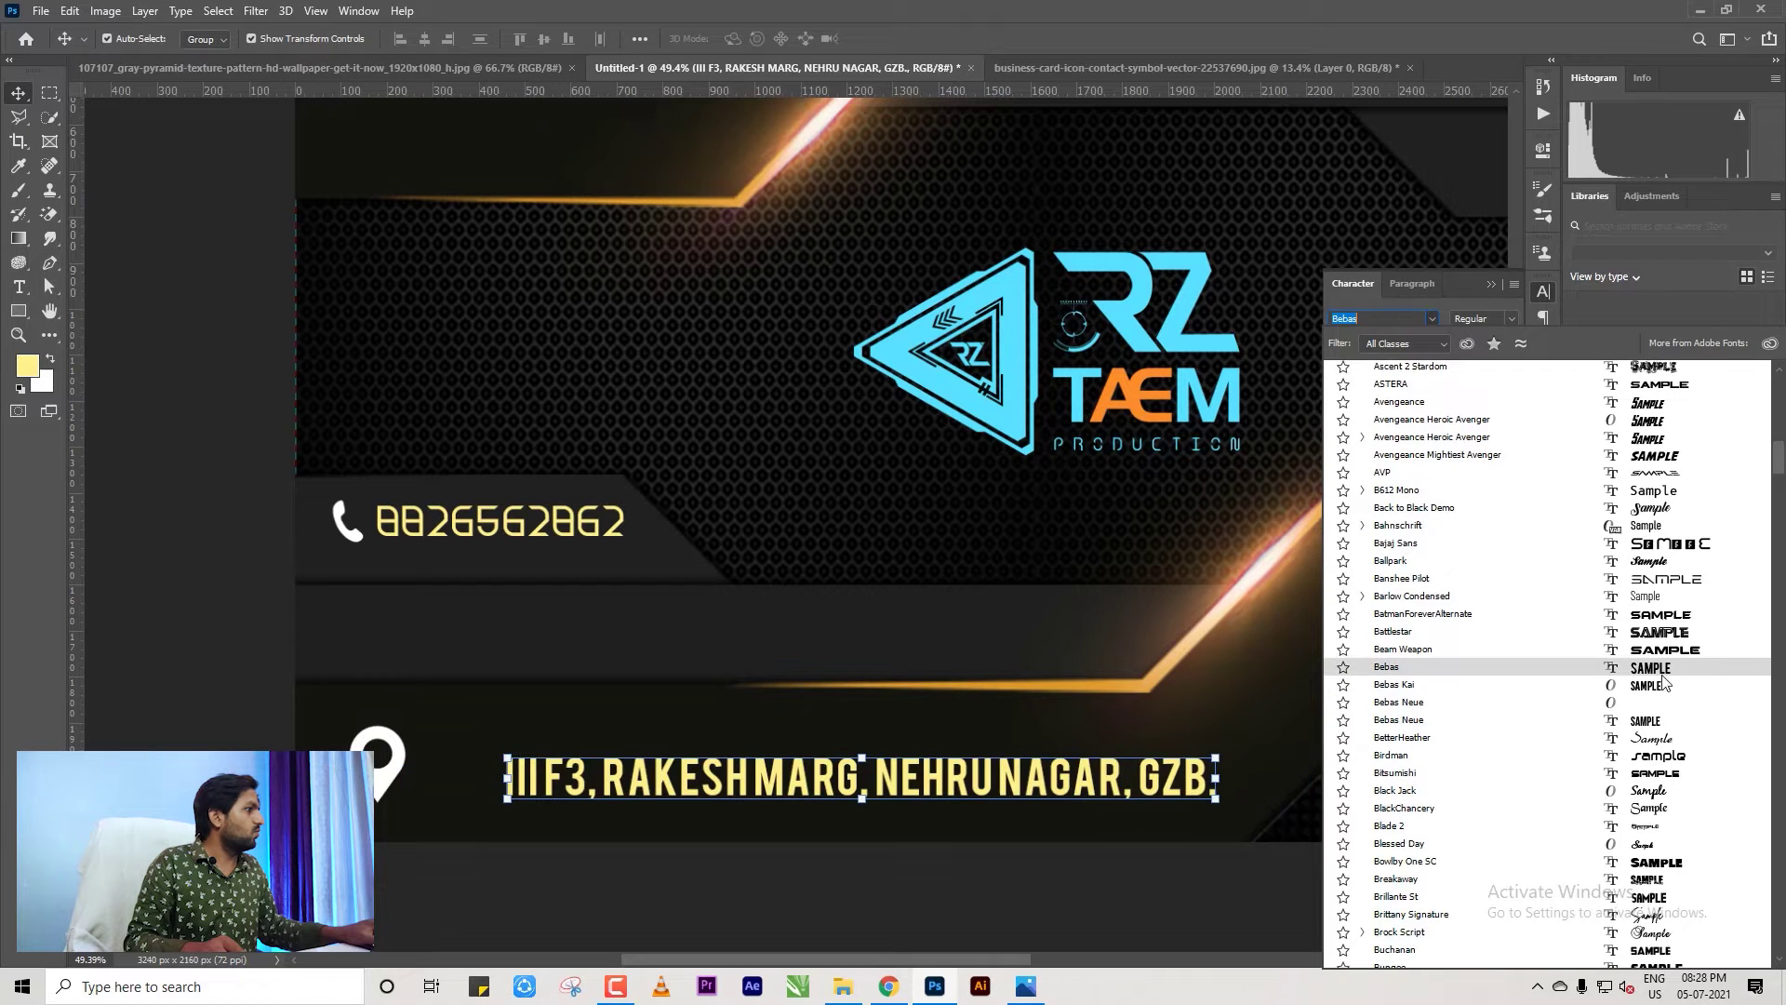
click(1648, 689)
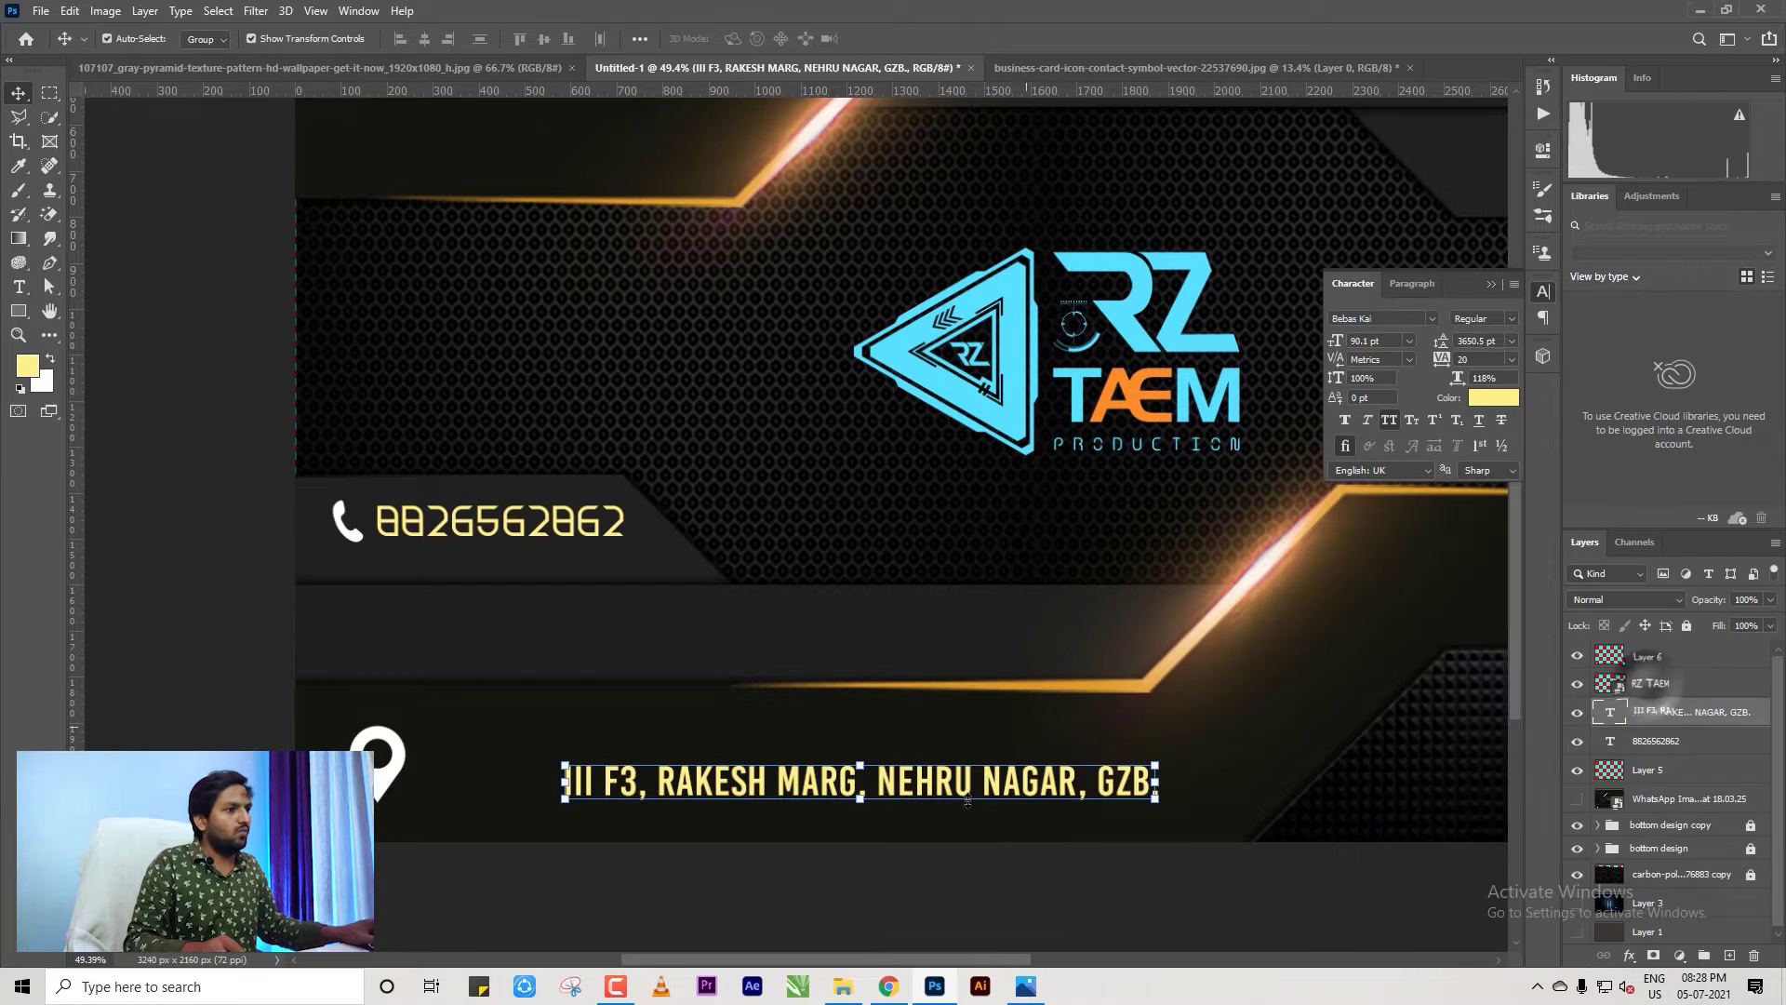
Move the address text left toward the pin and scale the pin icon down slightly.
drag(963, 793, 825, 781)
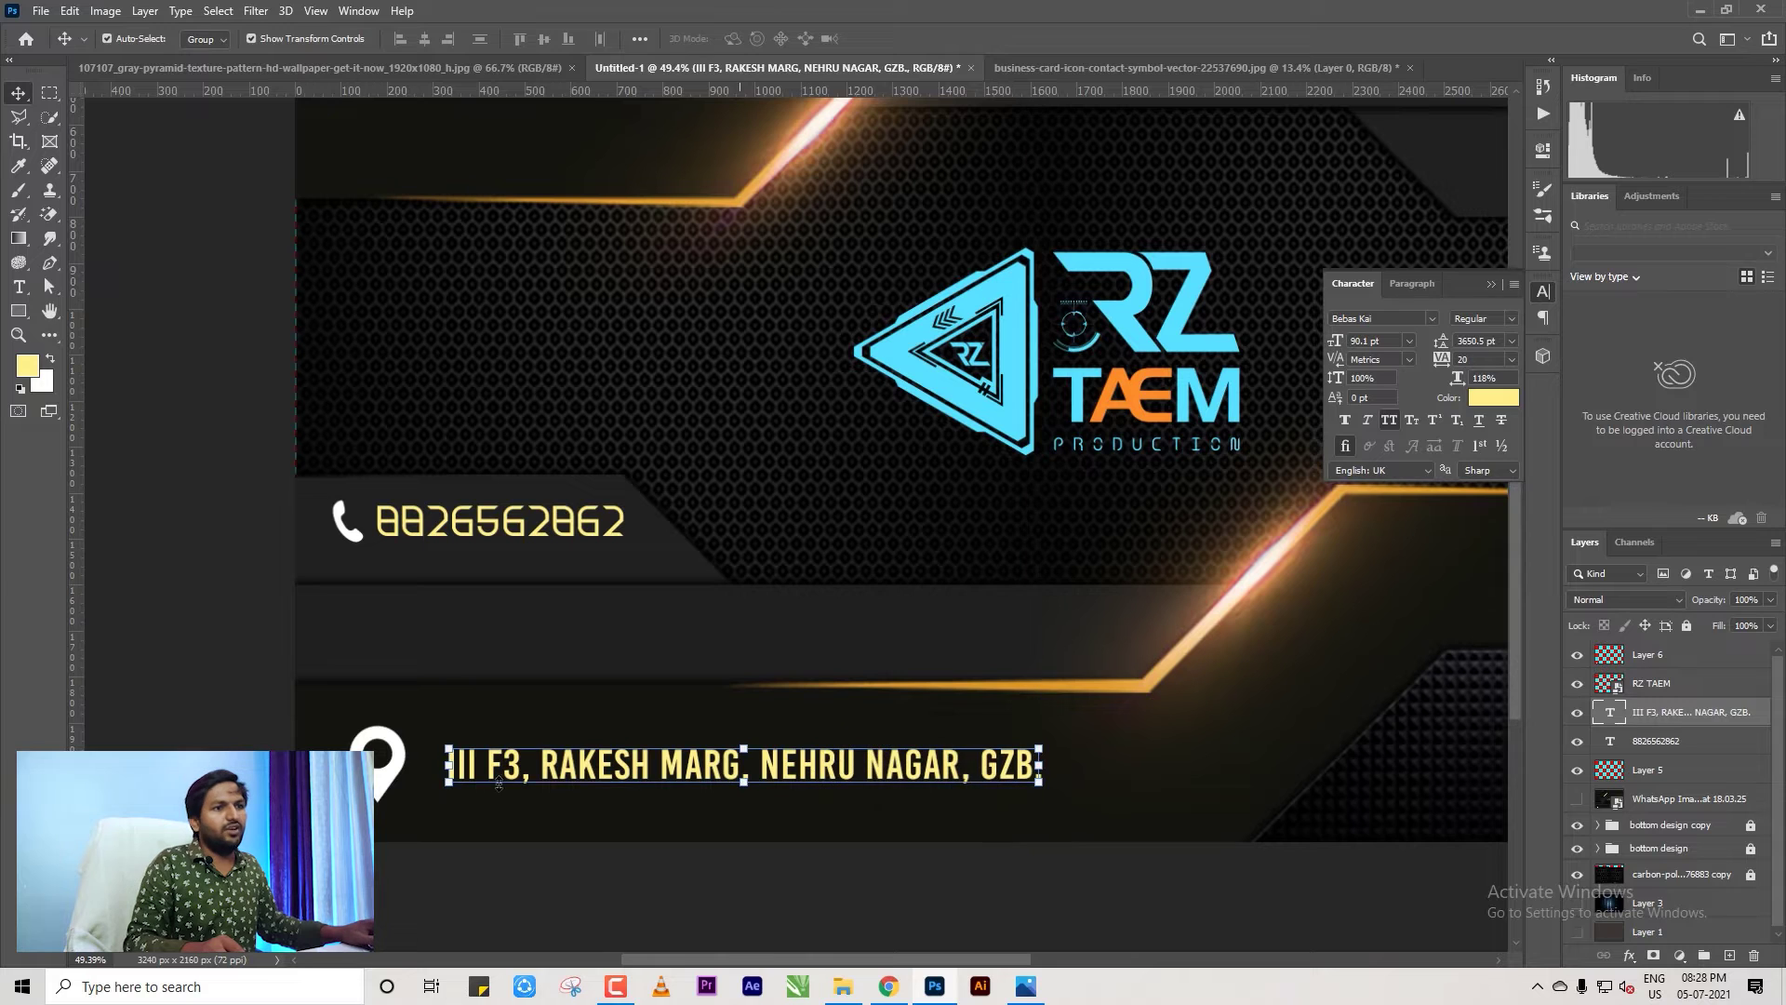
click(376, 758)
key(ctrl+t)
drag(408, 802, 392, 772)
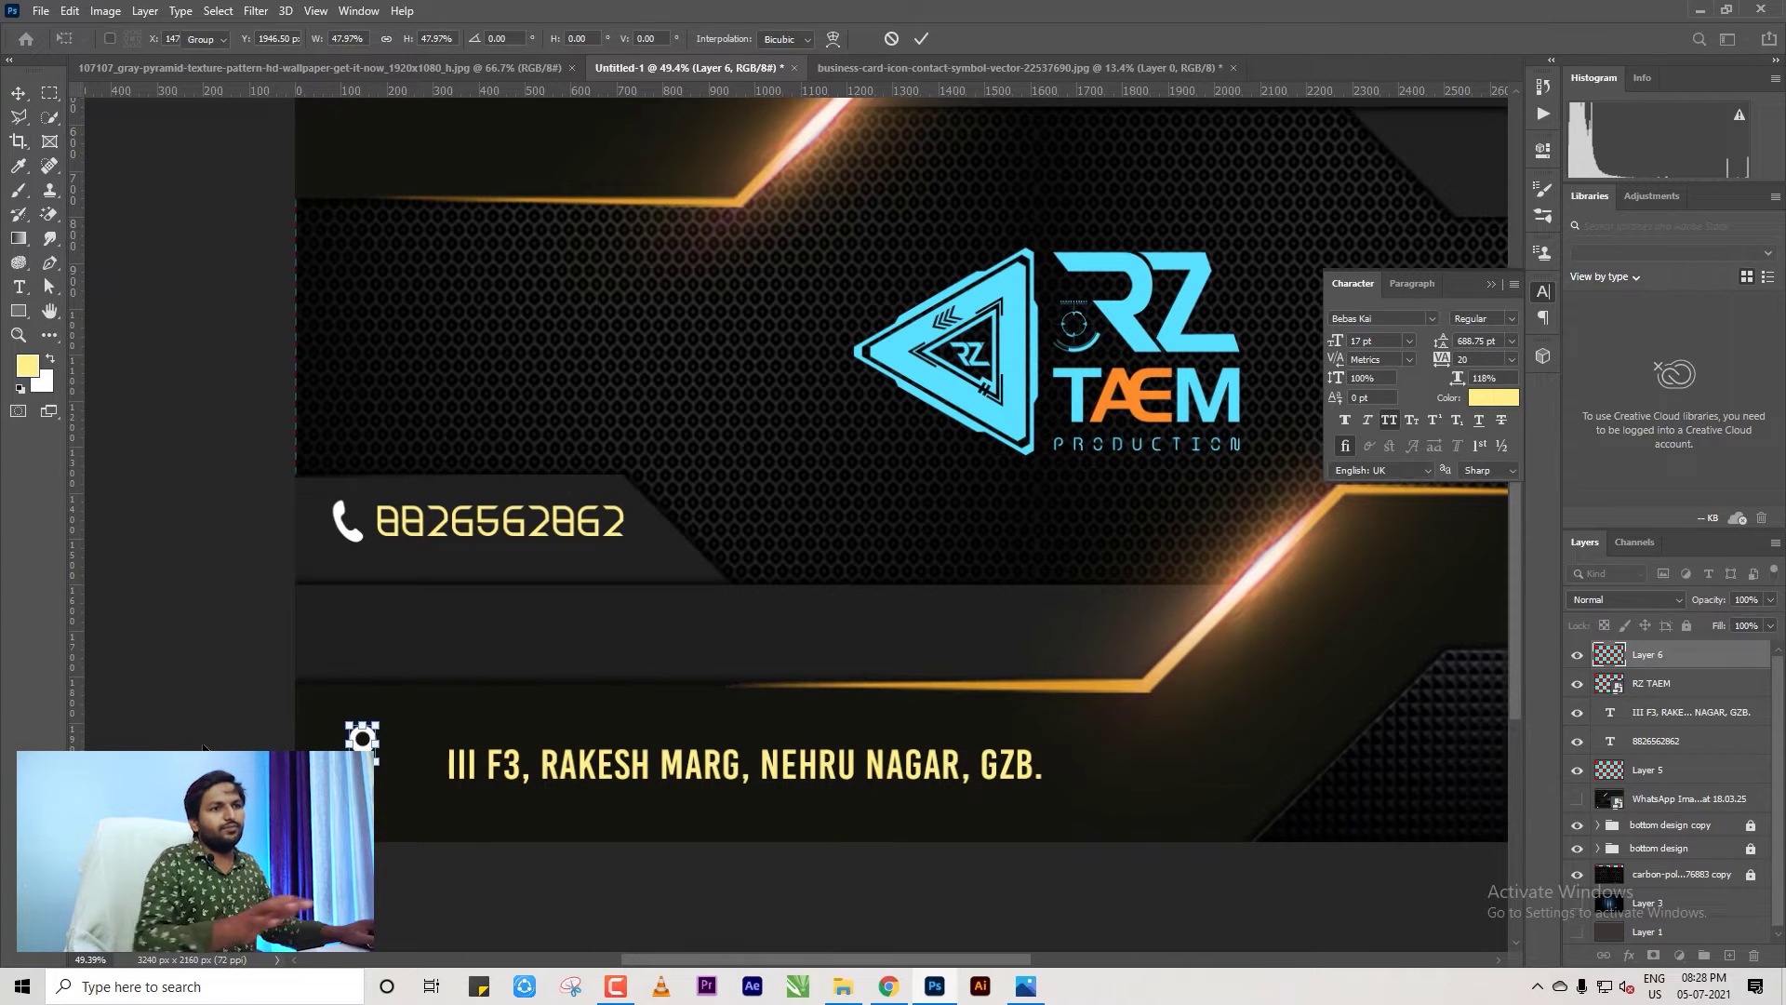
Commit the smaller pin and align it vertically centred with the address line.
key(Return)
shift+click(735, 772)
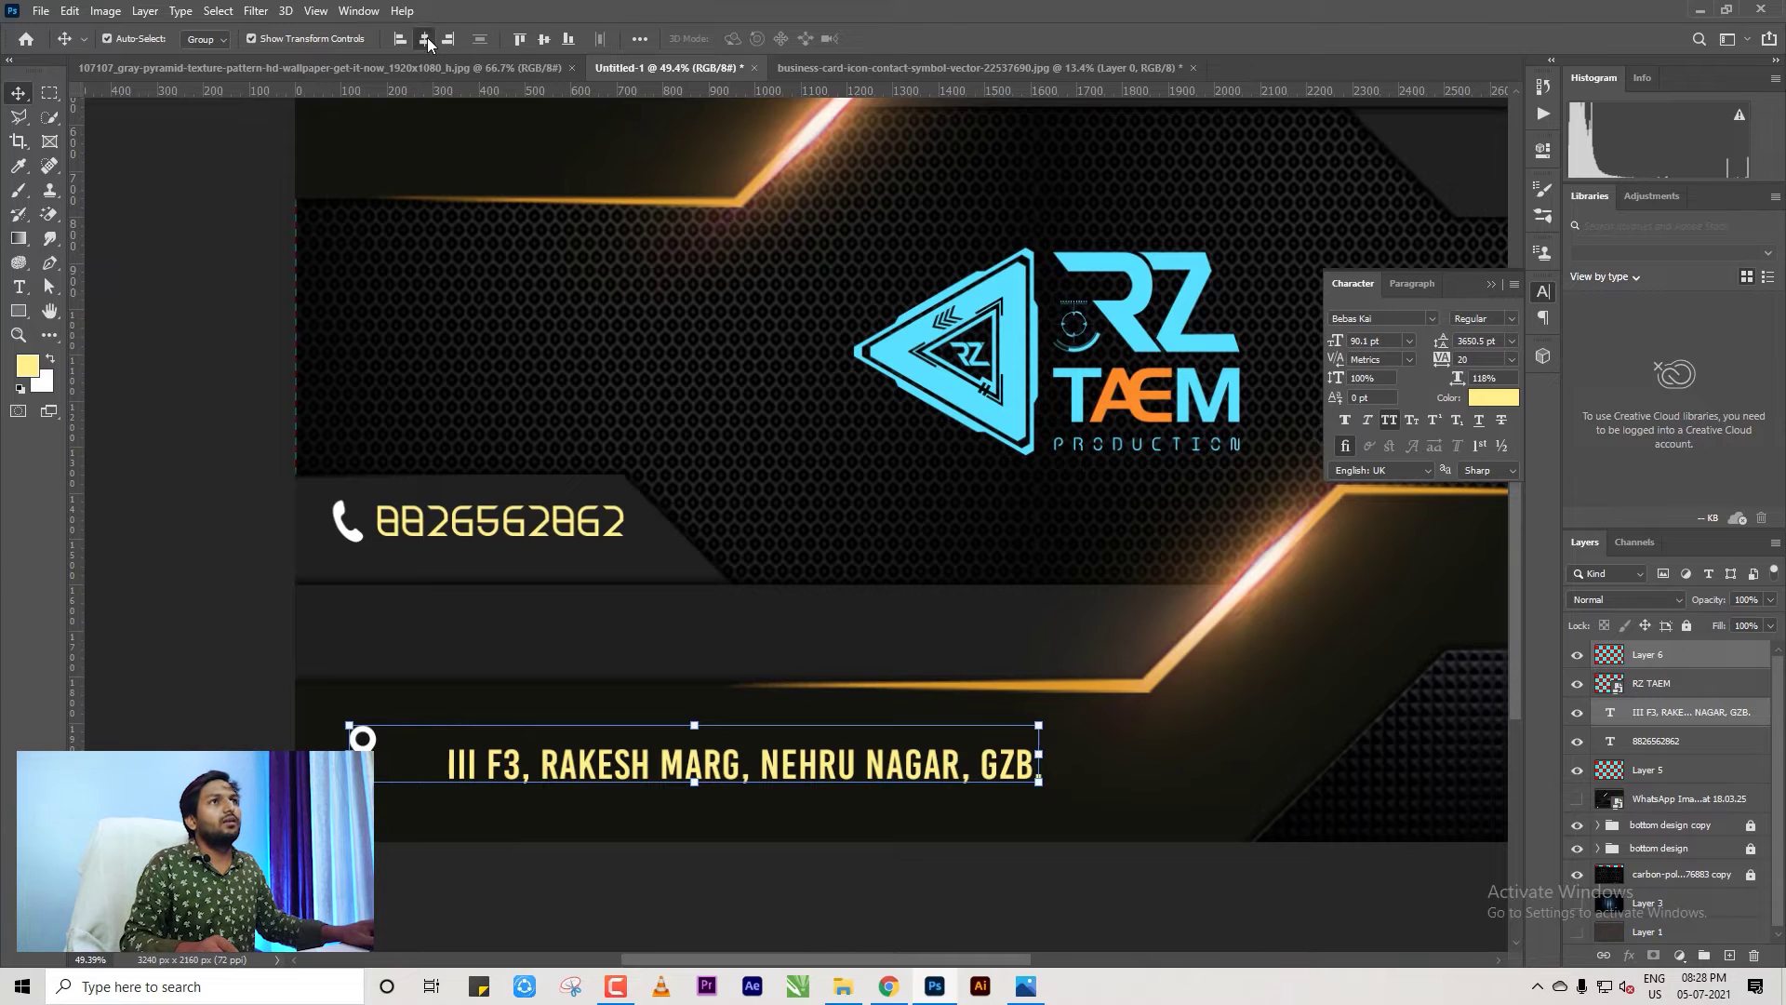
click(425, 39)
key(ctrl+z)
click(543, 39)
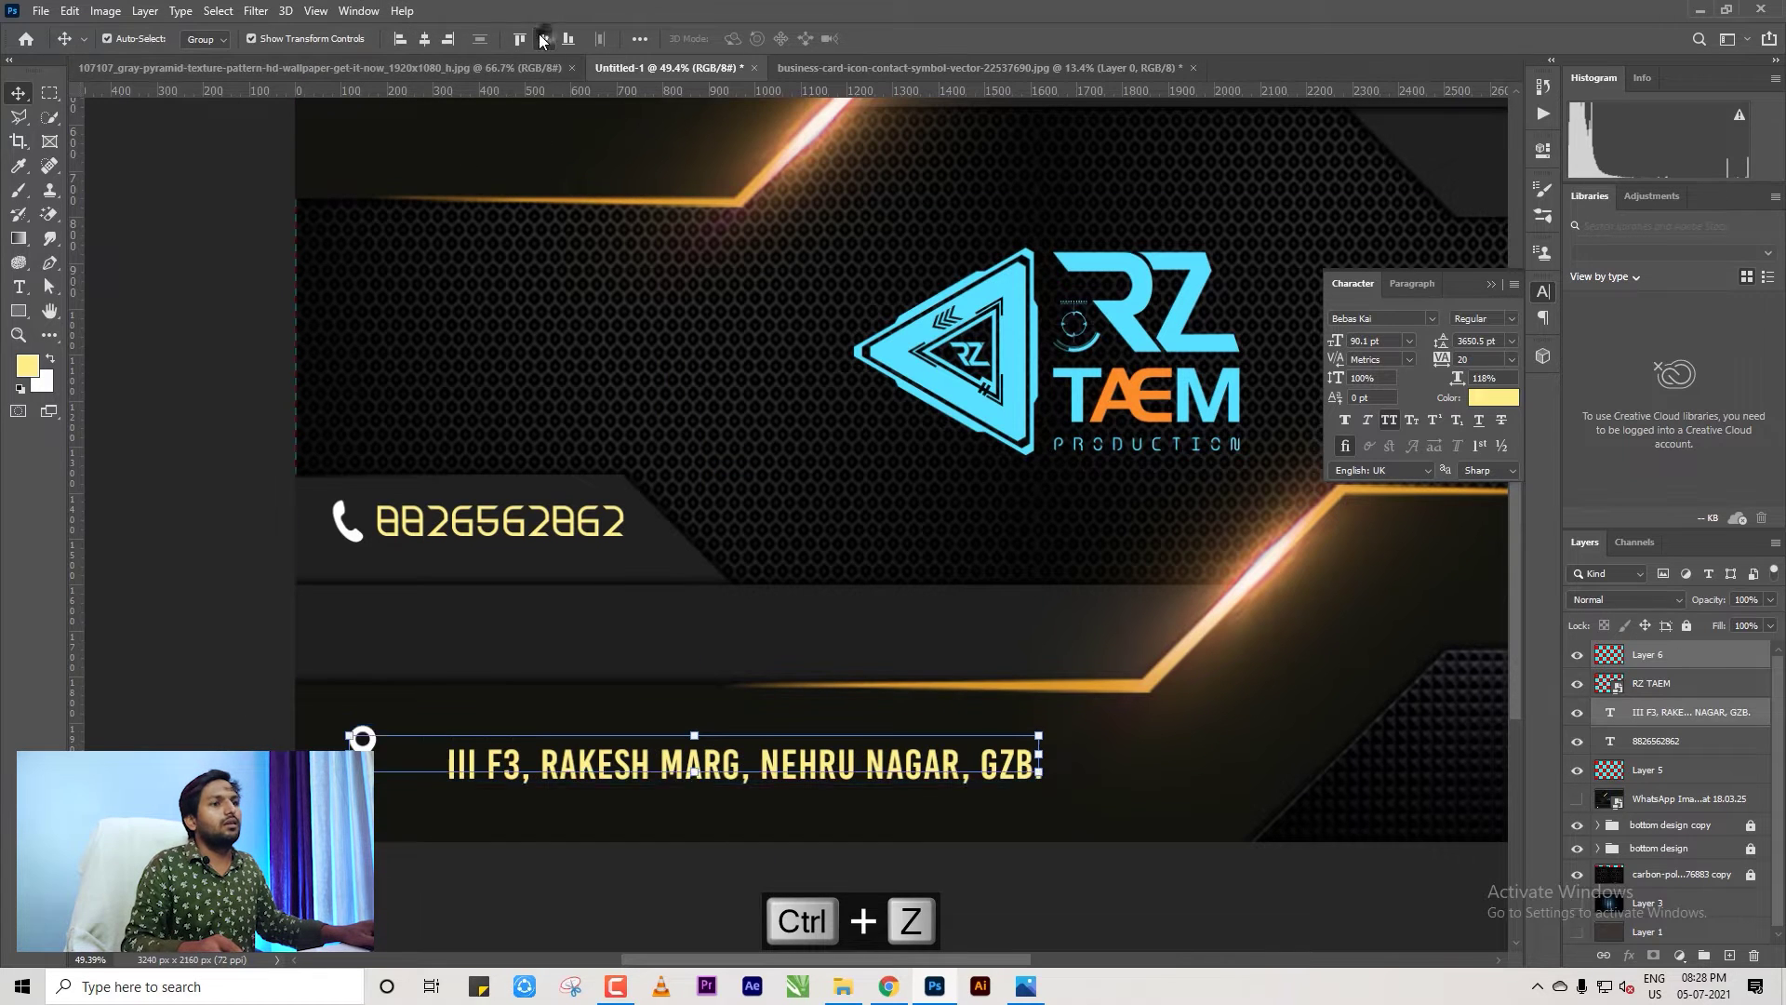
drag(465, 764, 399, 775)
click(380, 791)
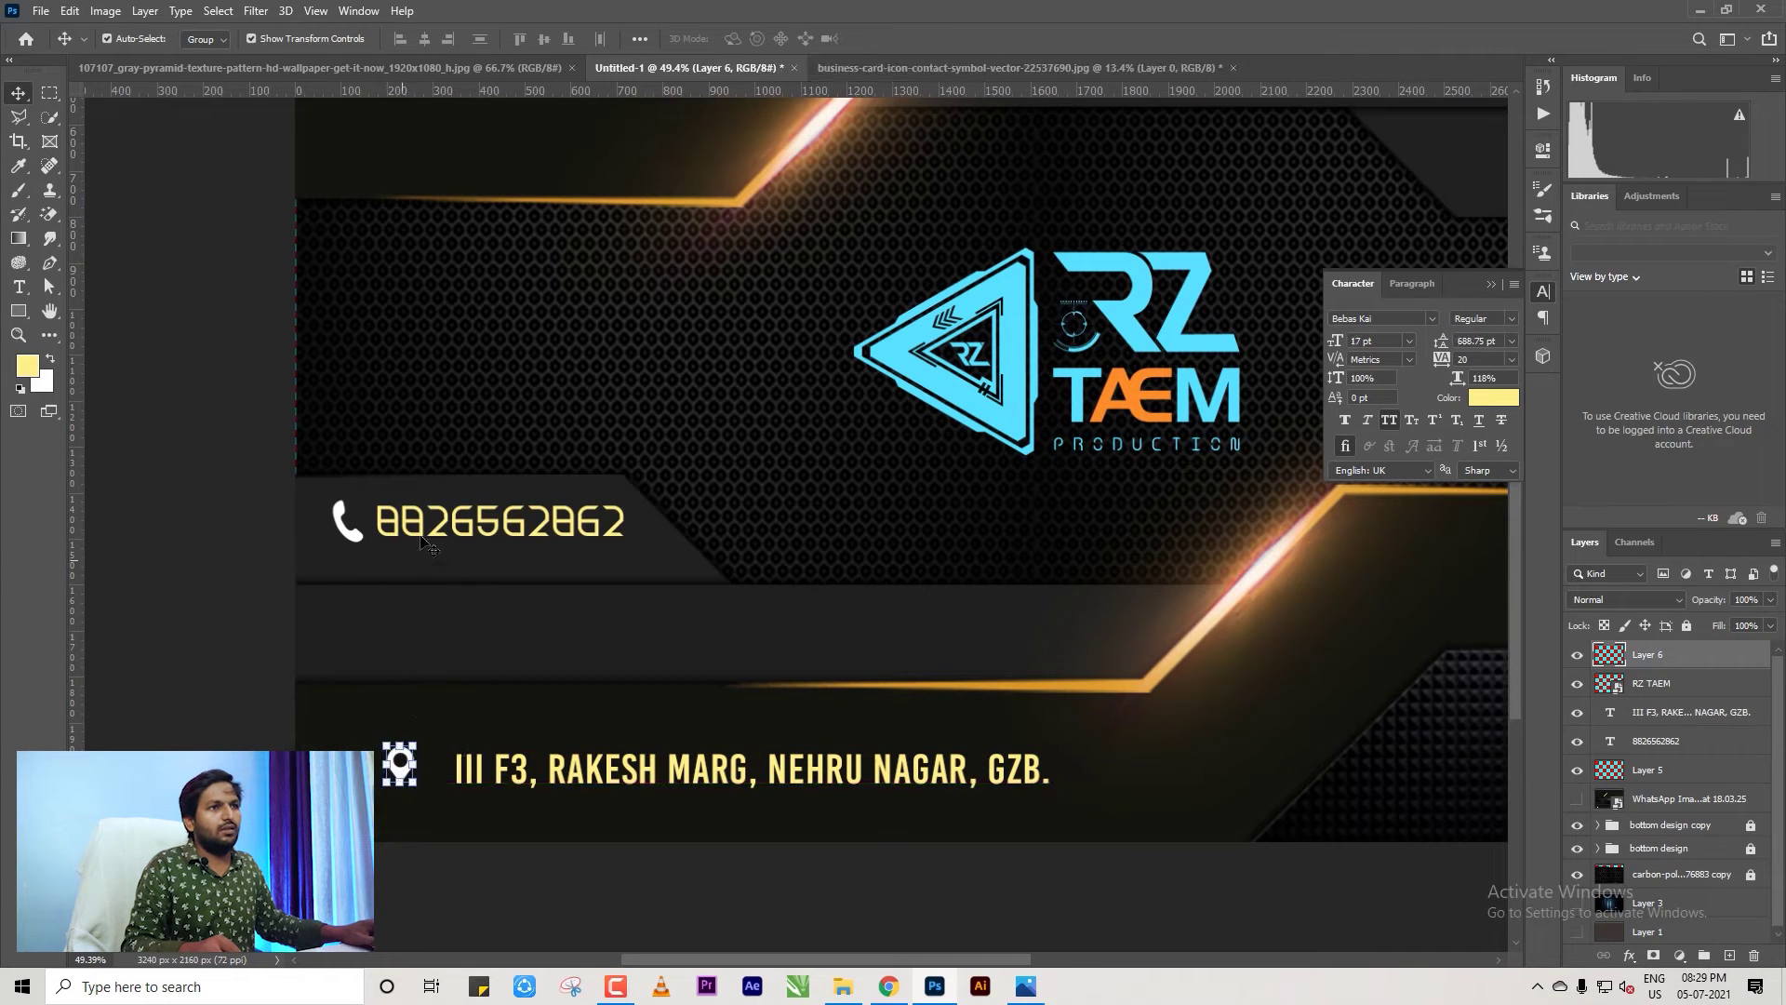
Set the phone number in Bebas Kai, then return to the icon sheet document.
click(438, 525)
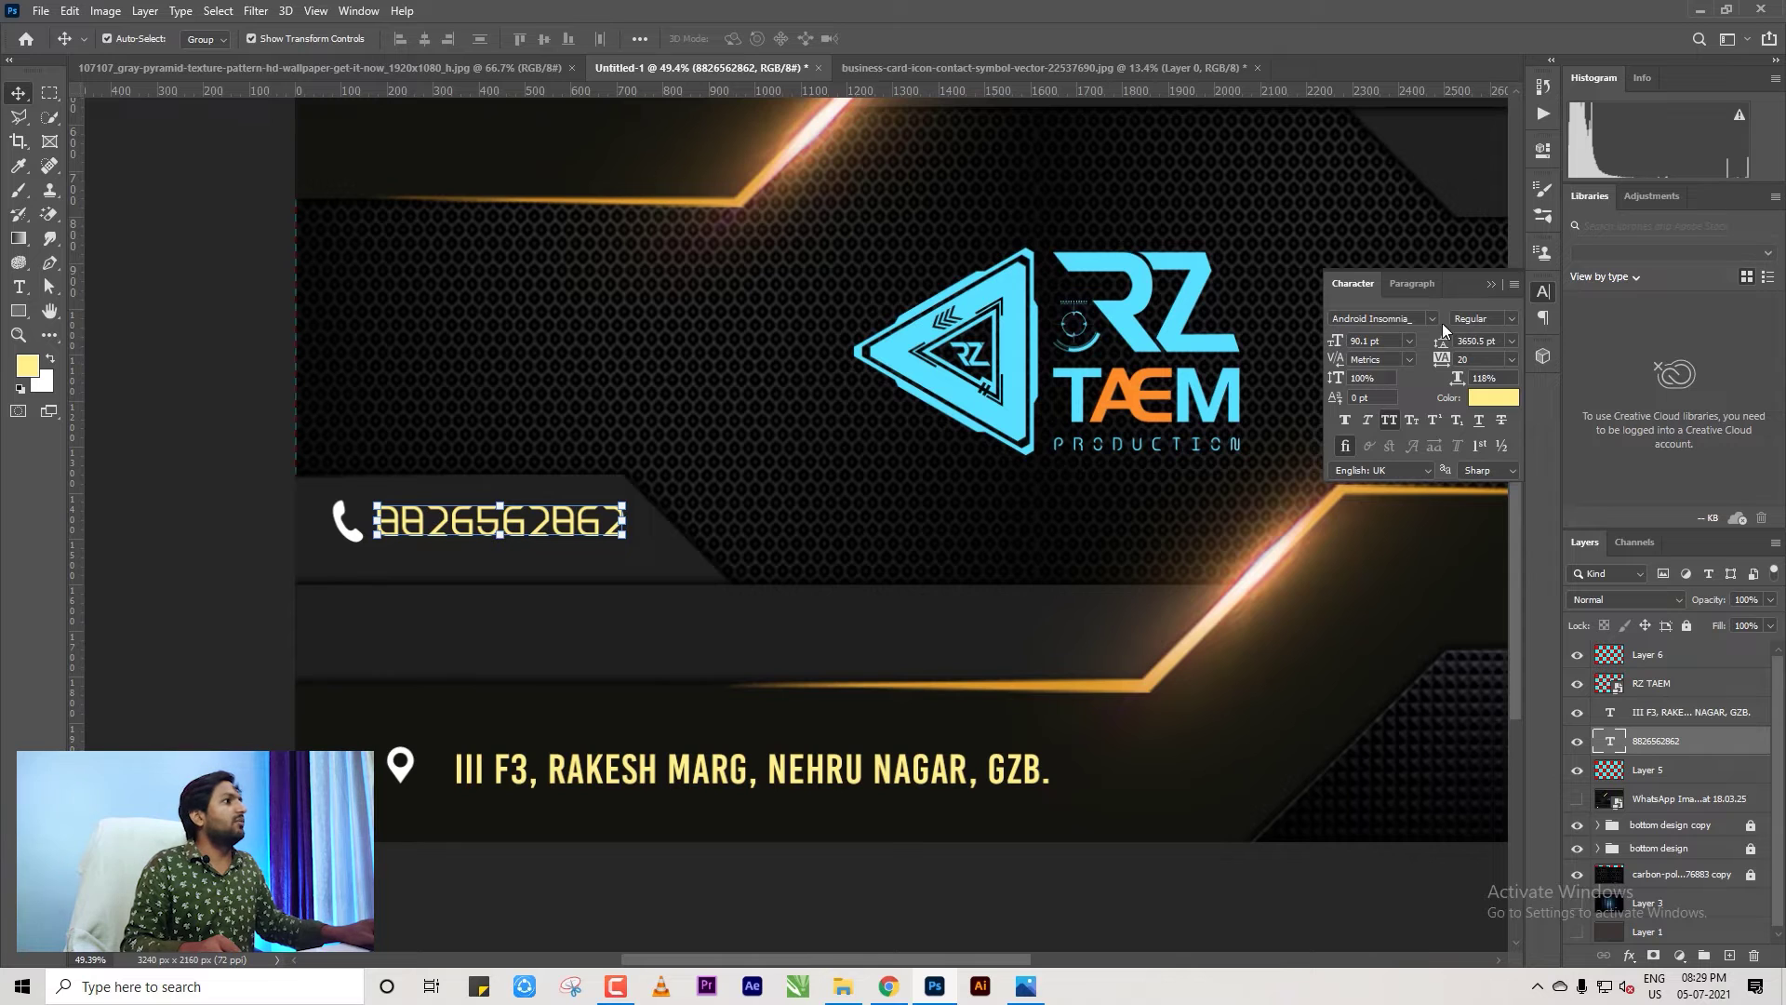
text(BEBAS)
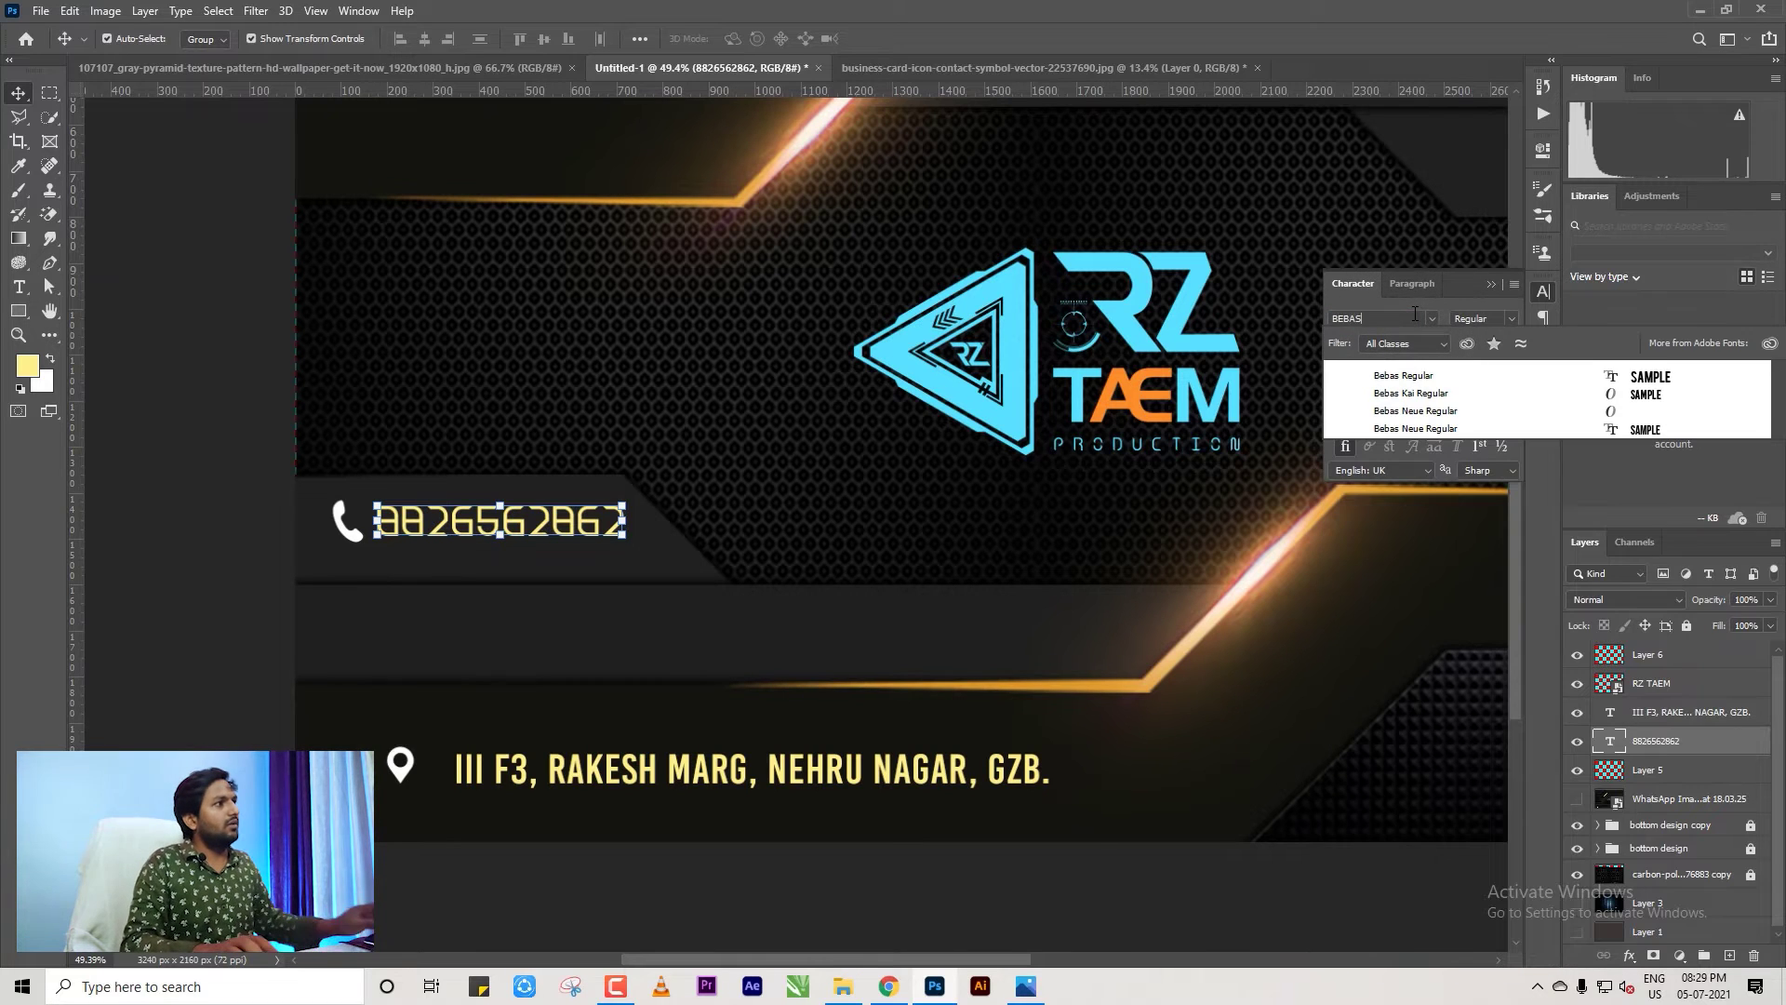
click(1422, 393)
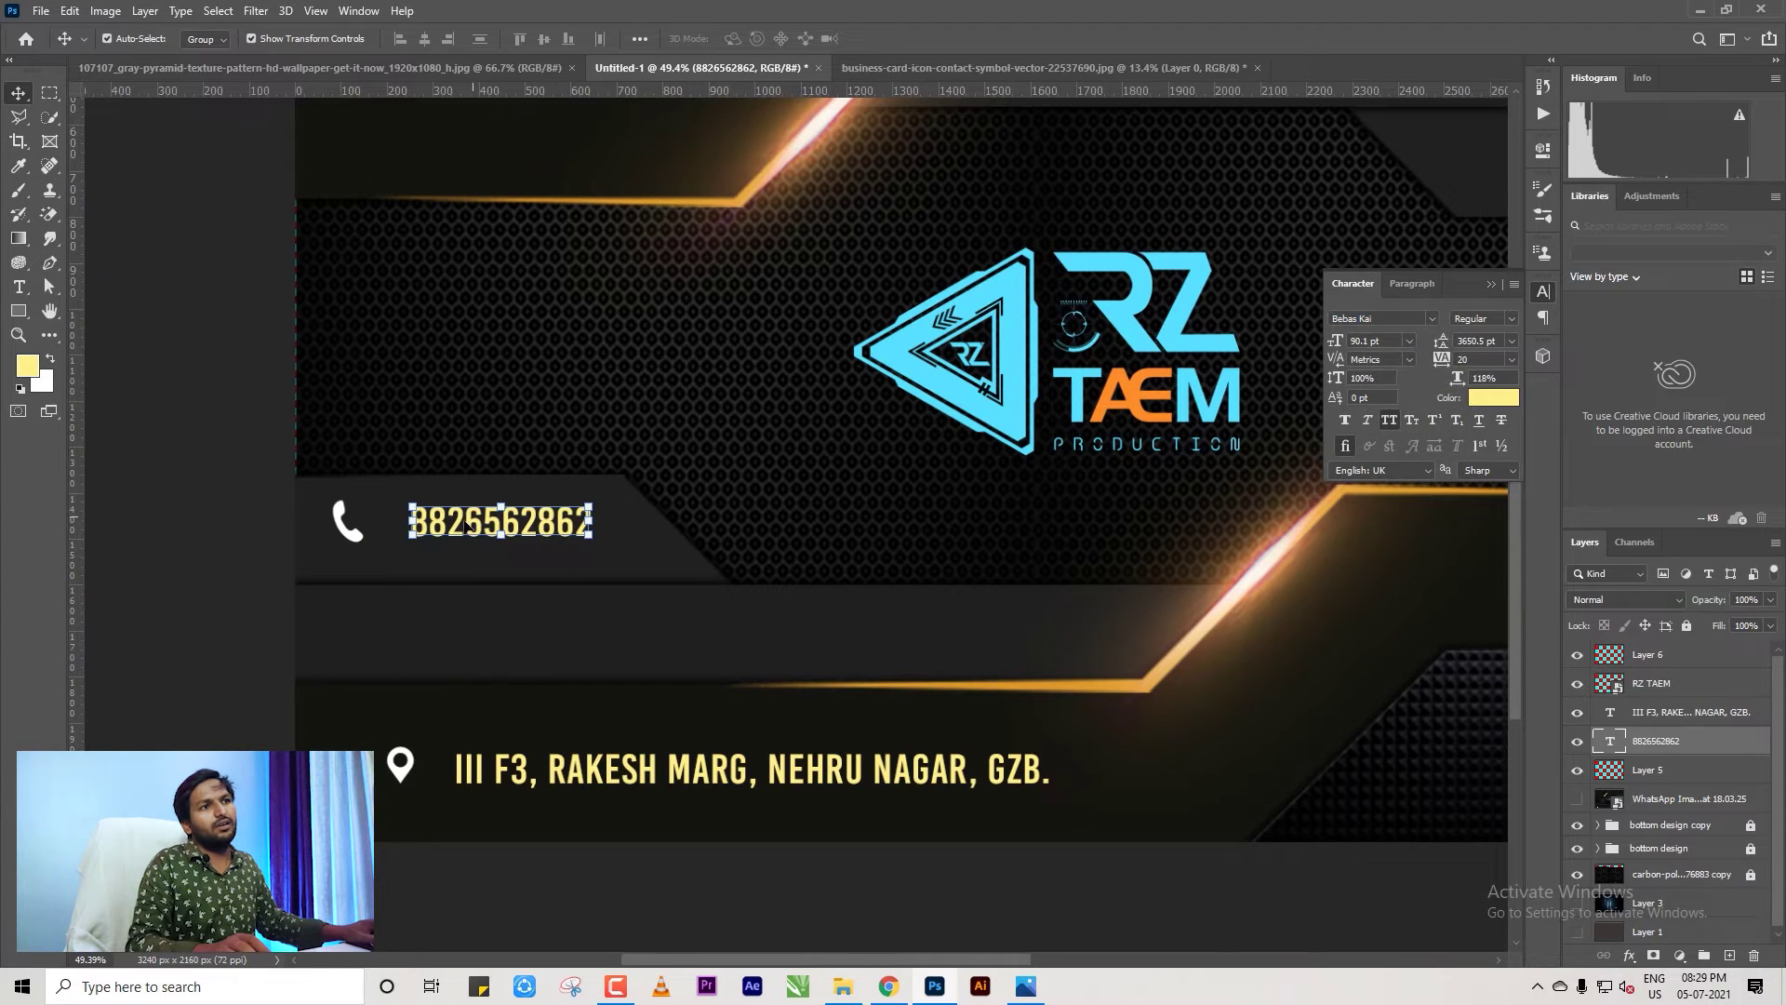
click(346, 523)
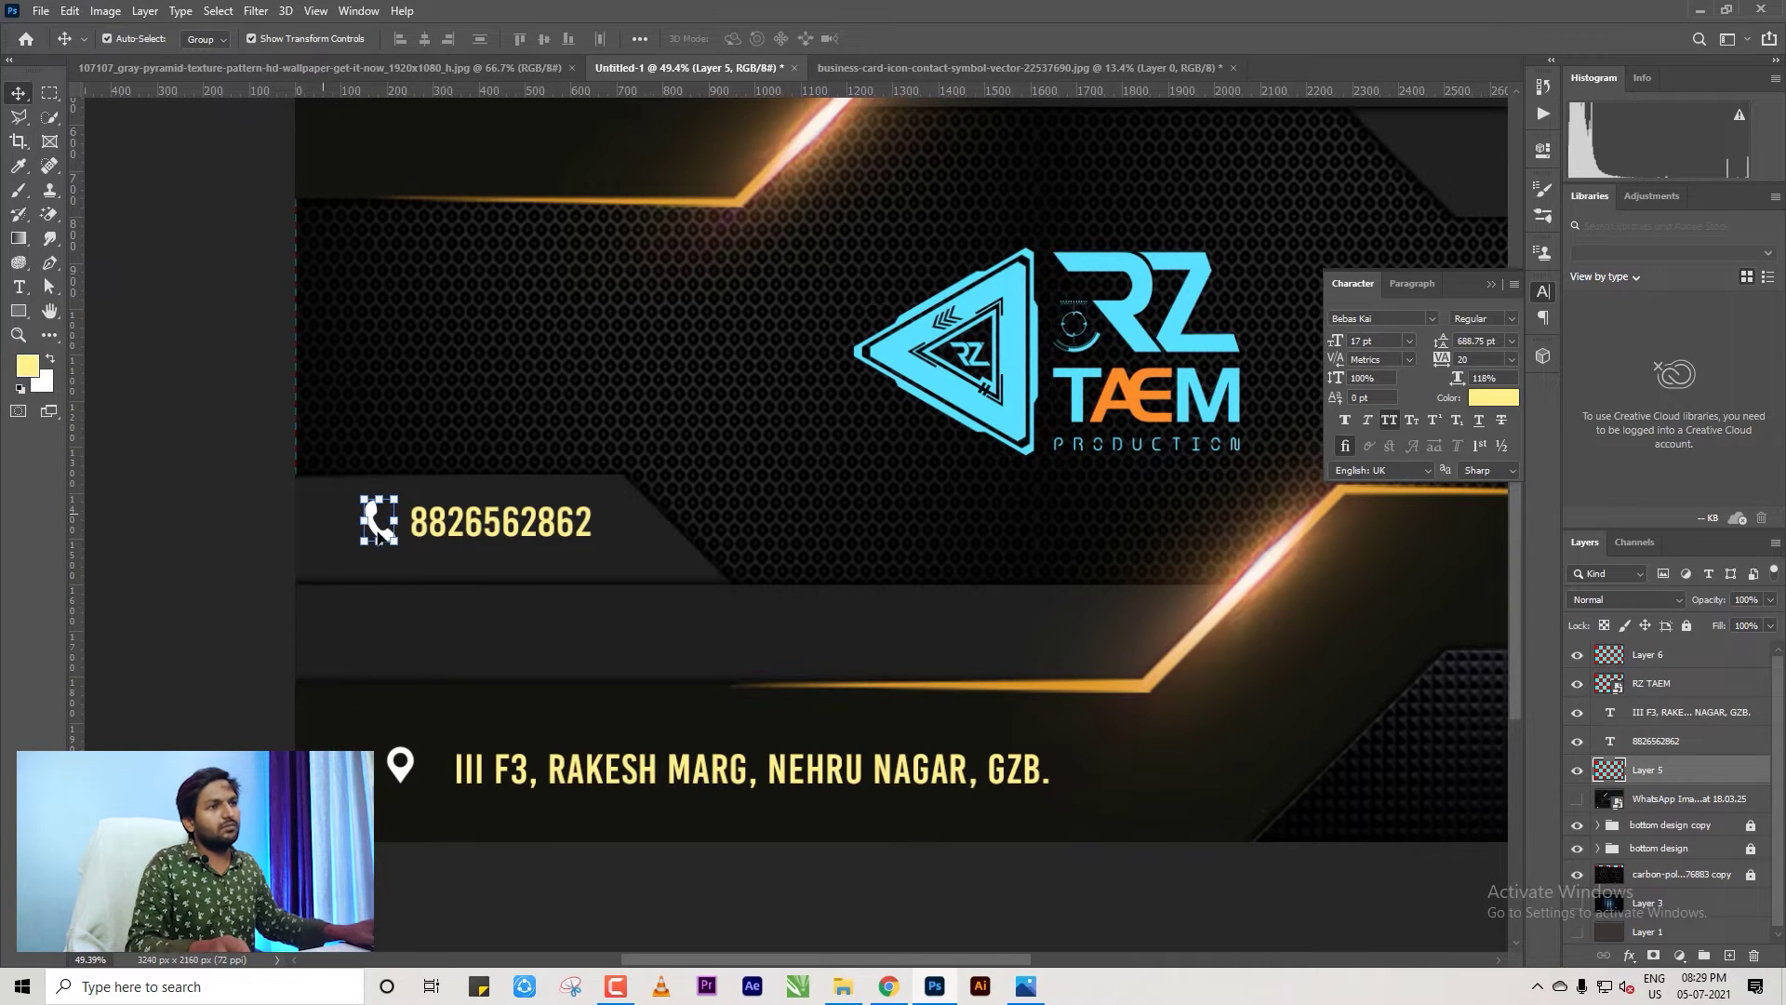
click(206, 381)
scroll(206, 382, down, 5)
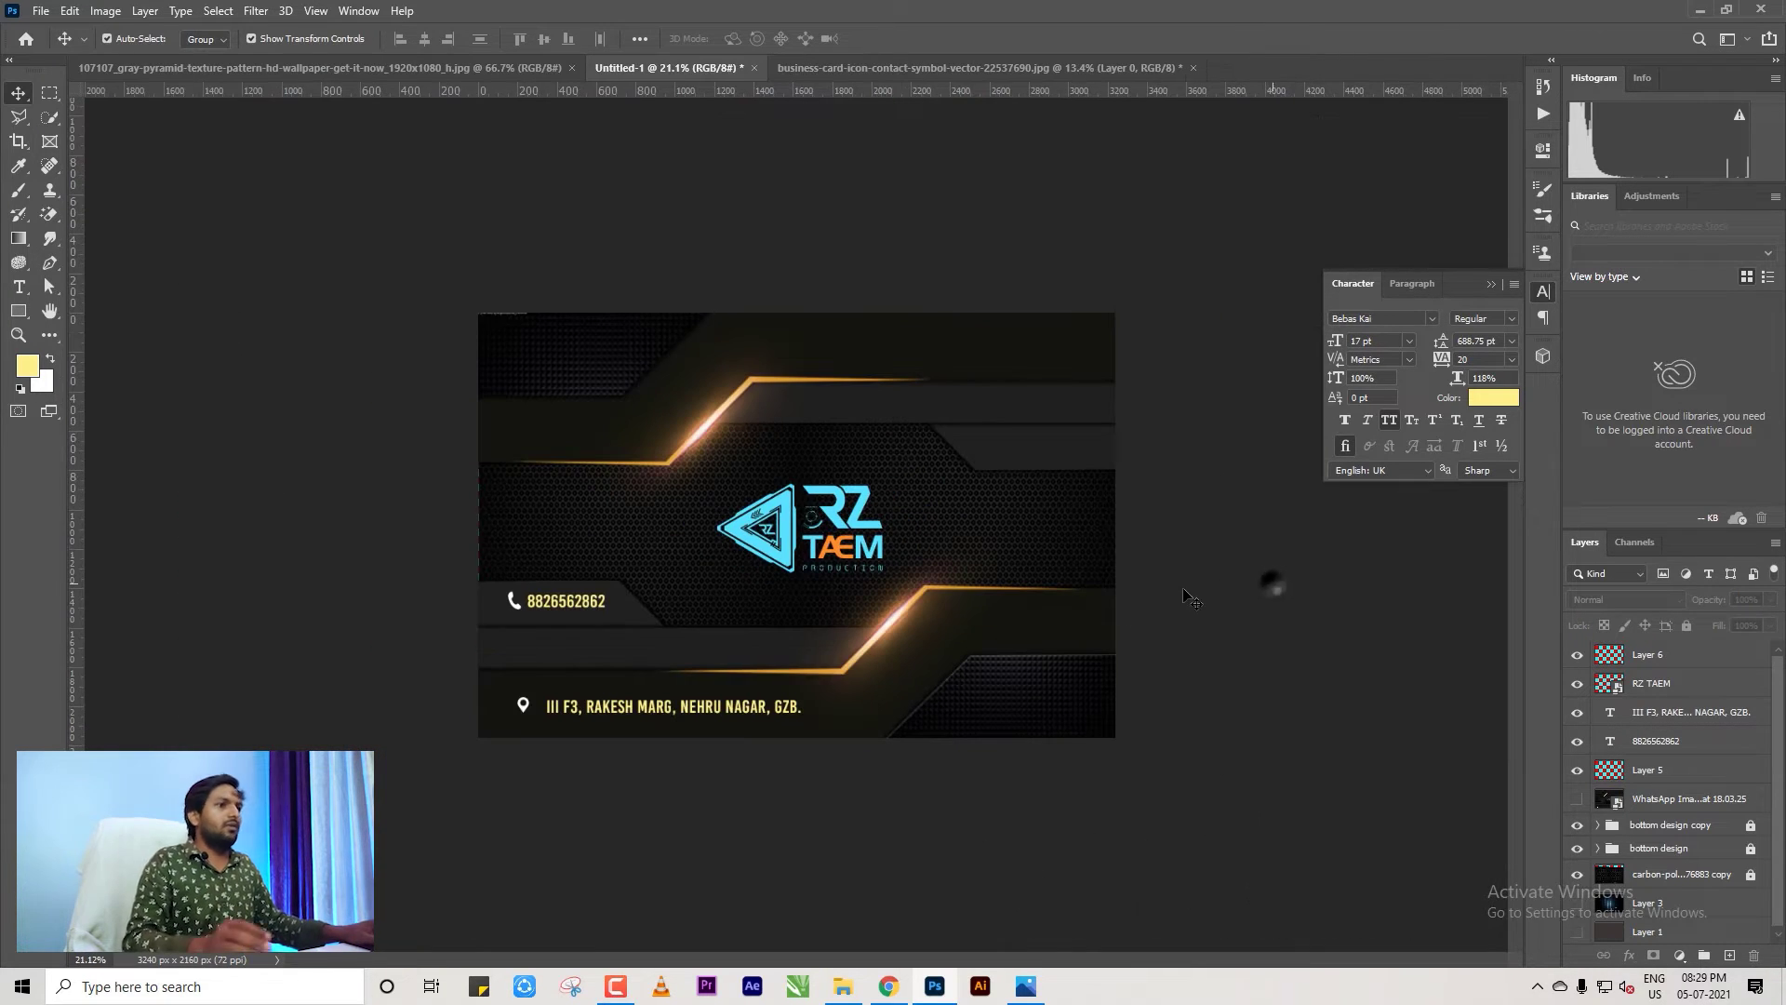
scroll(796, 529, up, 2)
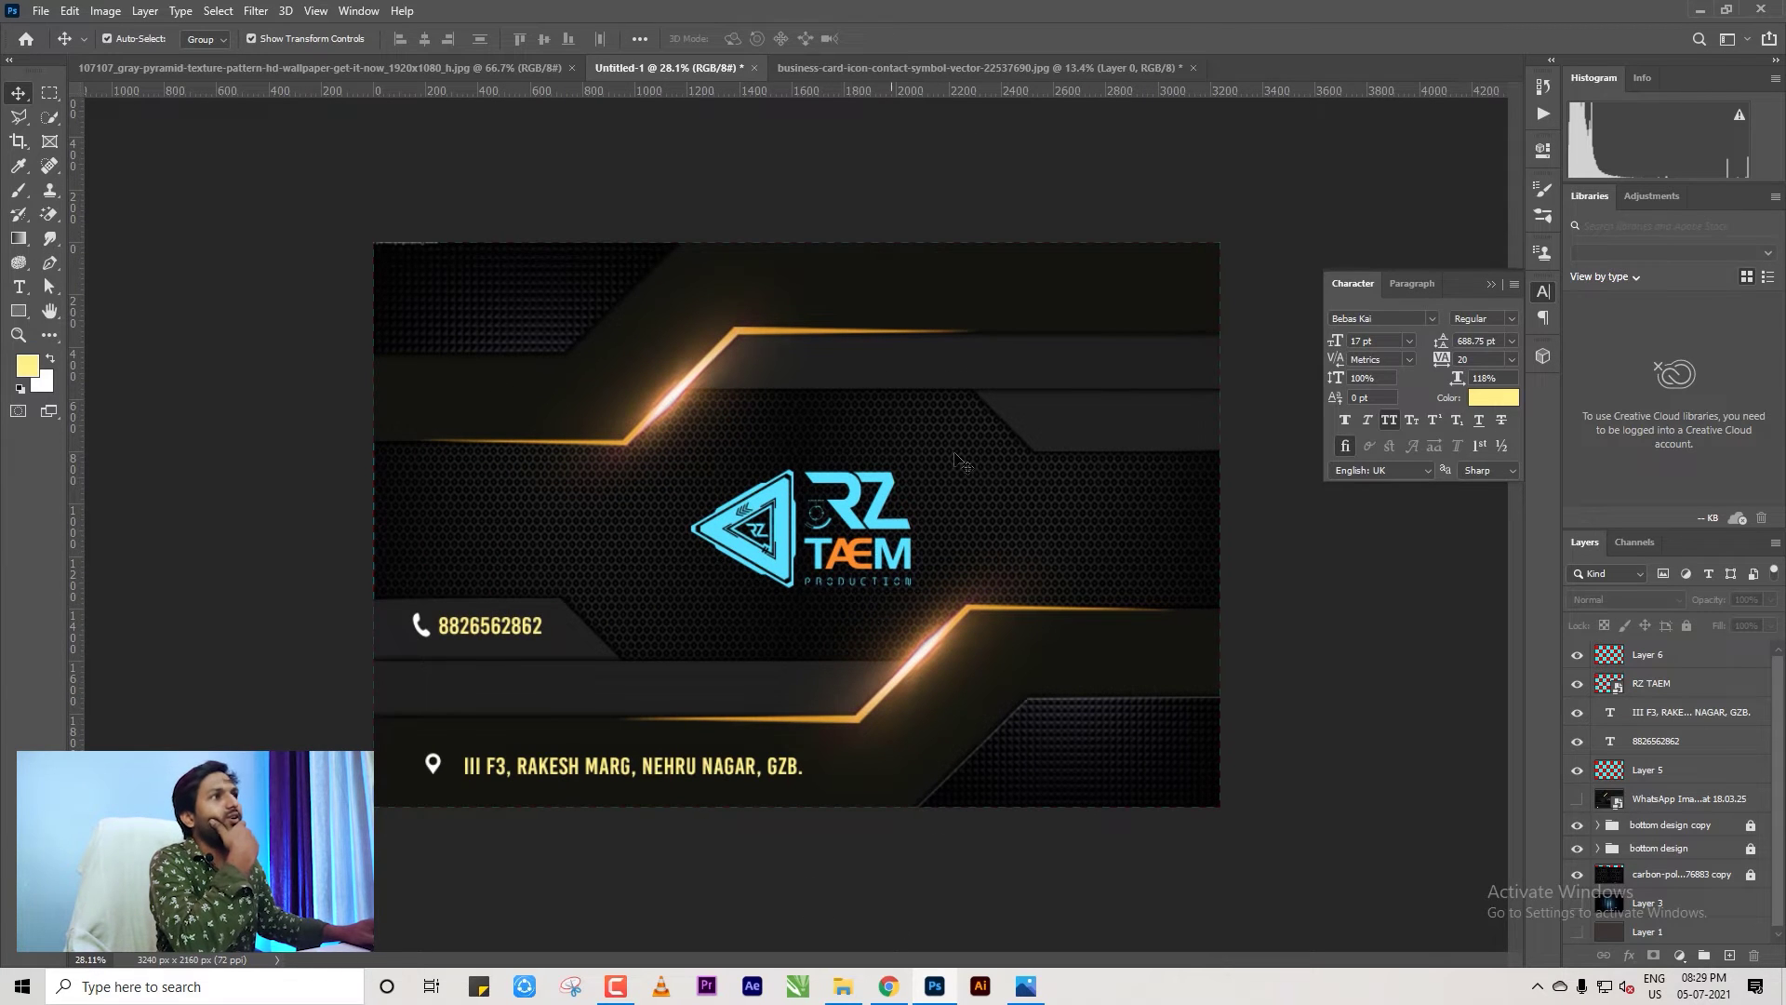
click(884, 69)
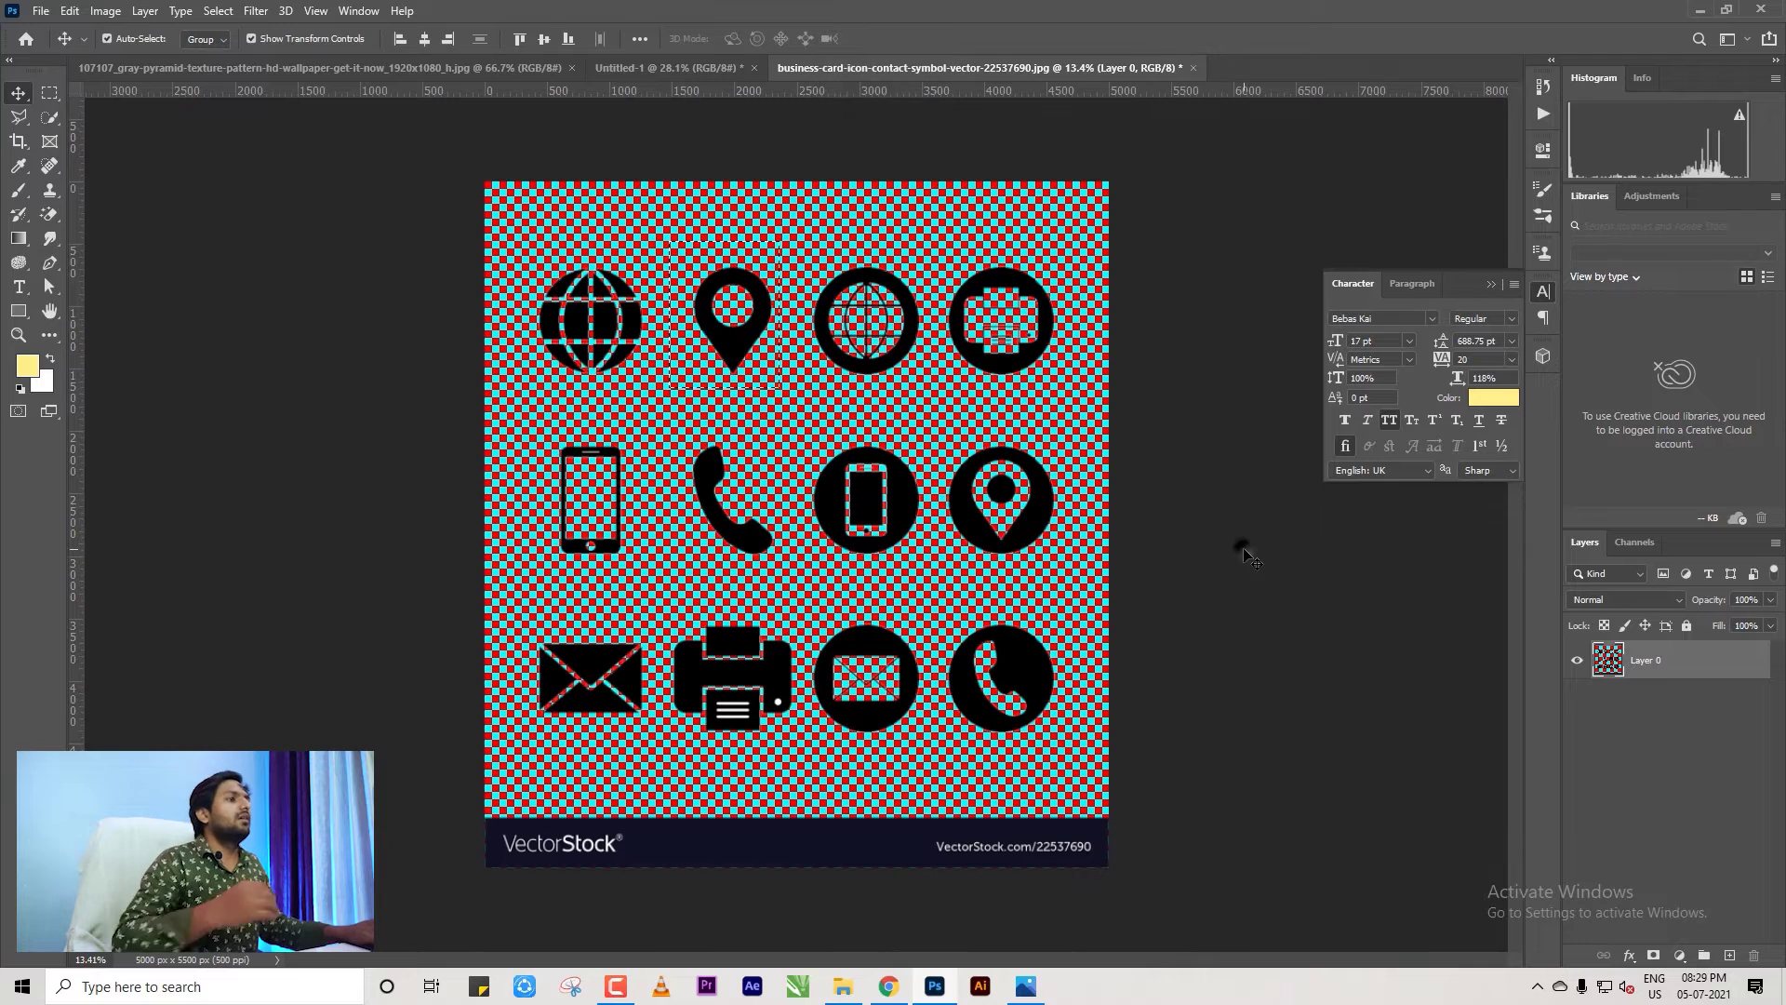
Clear the old selection on the icon sheet and marquee-select the envelope icon.
click(1245, 554)
key(ctrl+d)
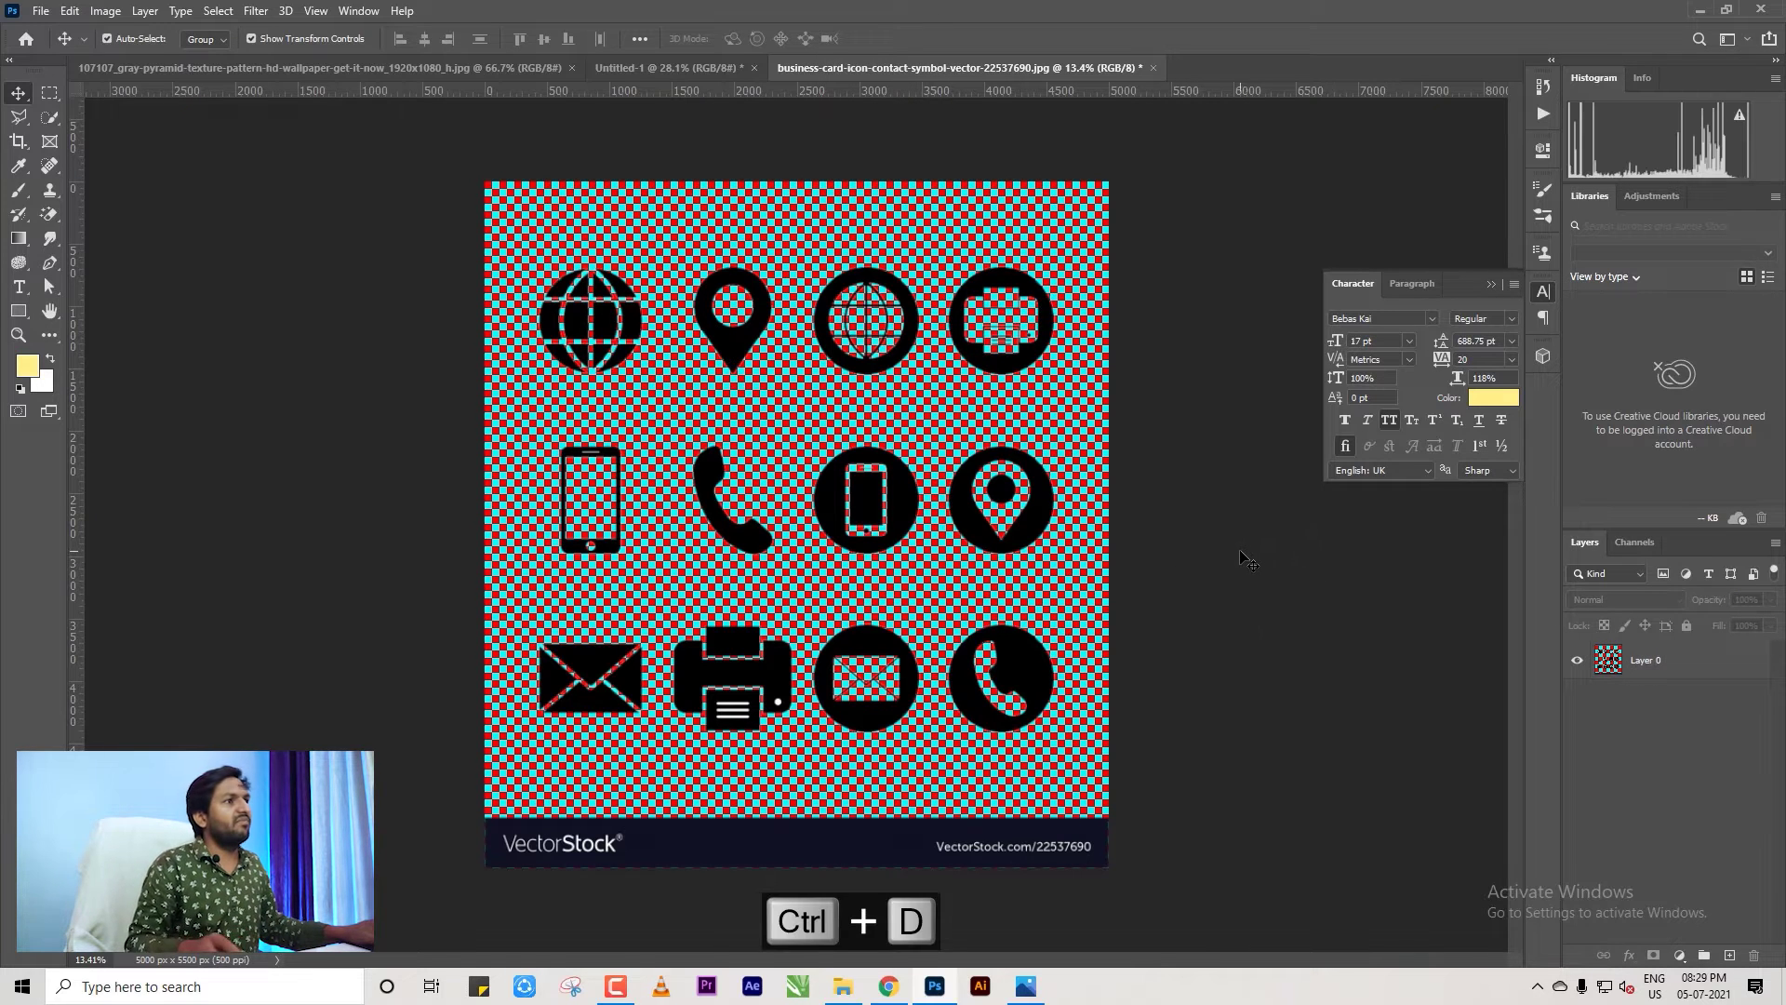
click(1182, 507)
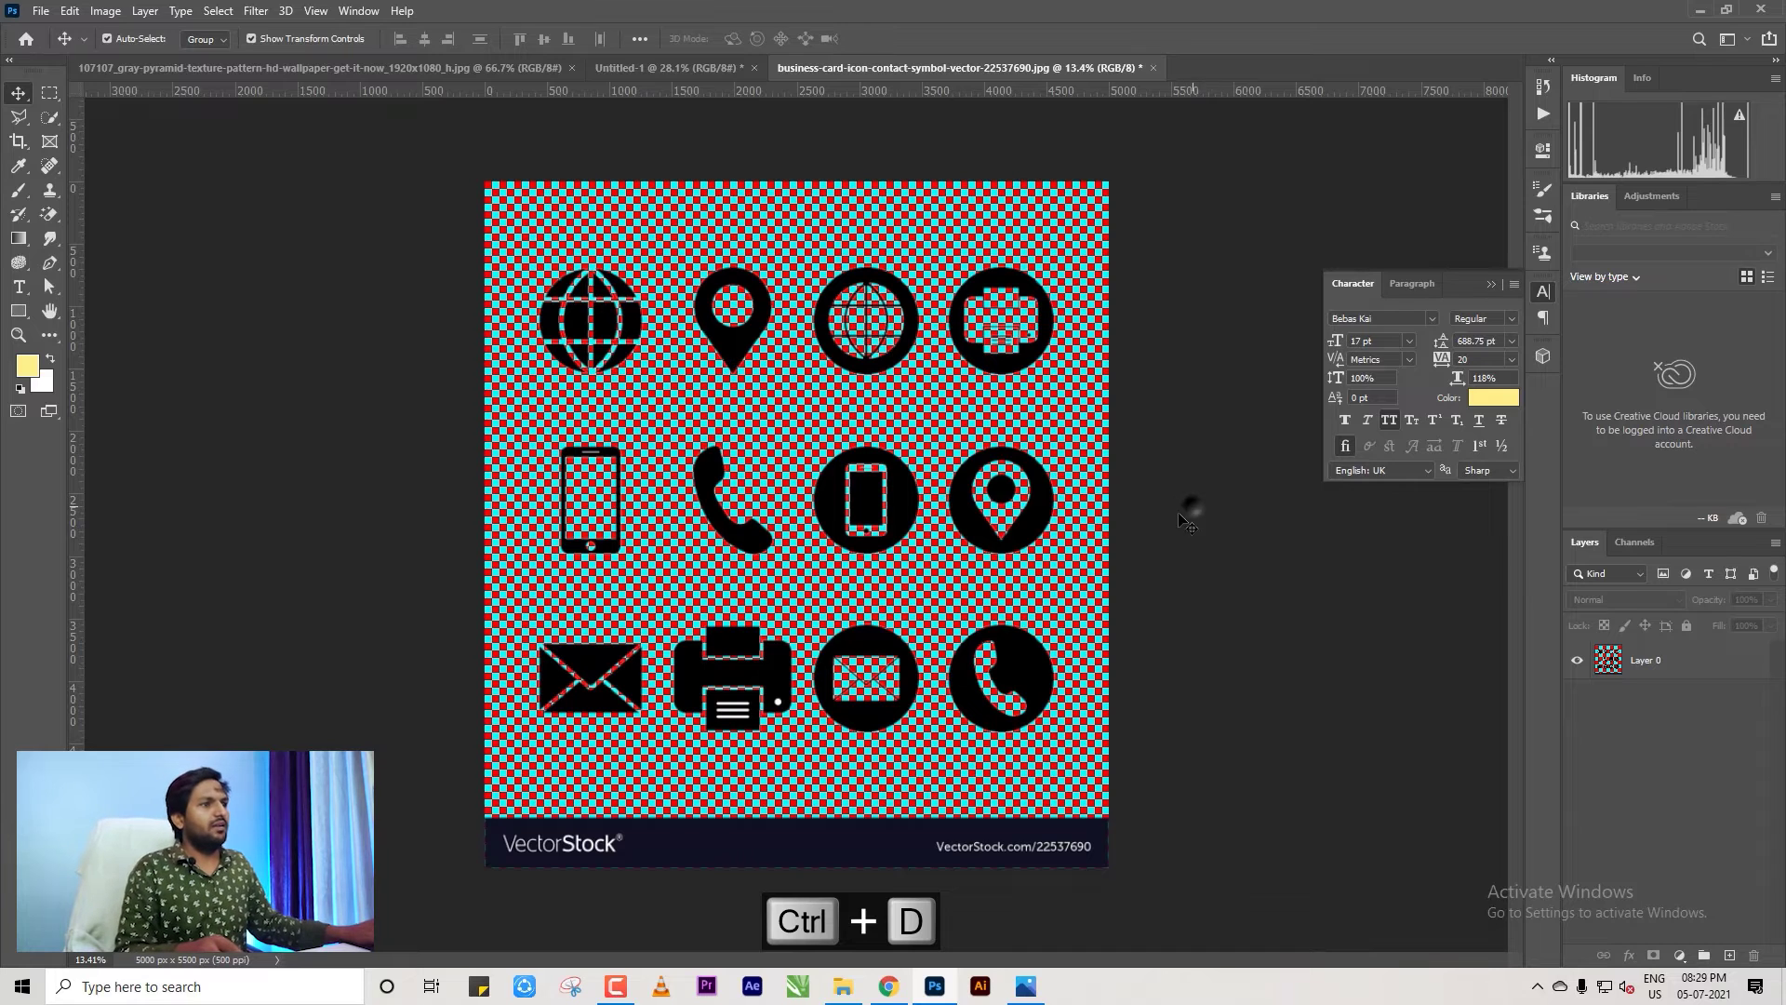
click(50, 92)
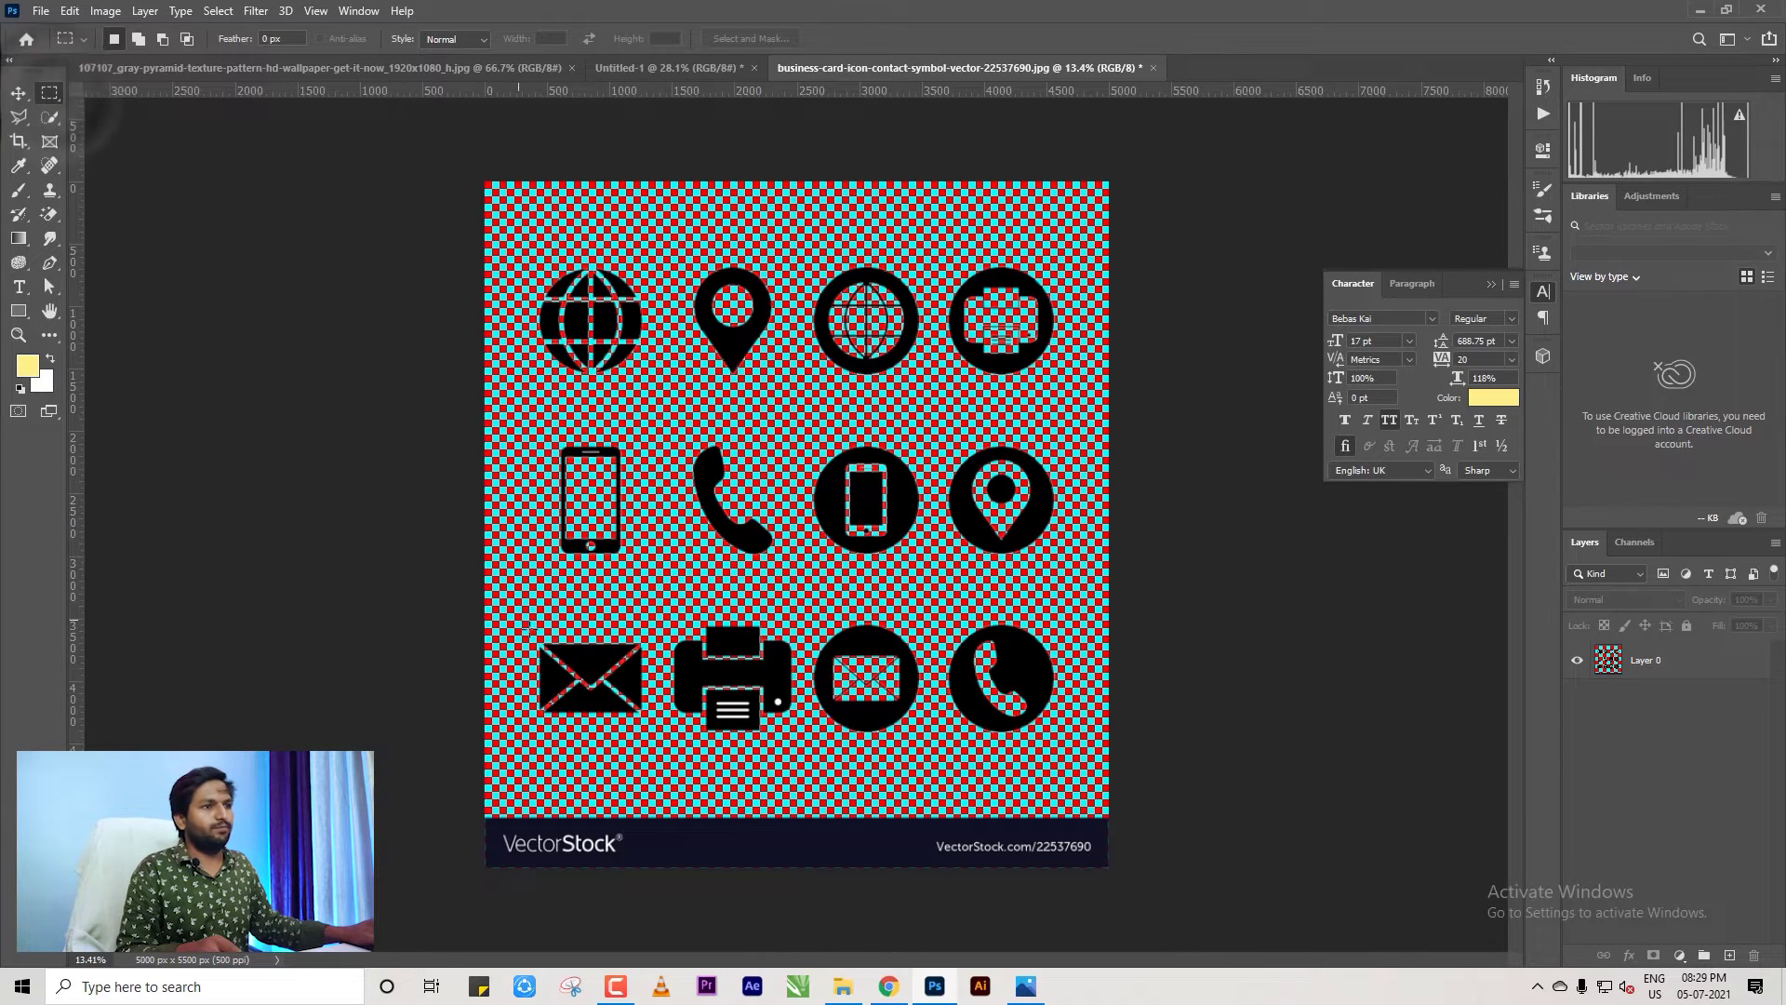
drag(520, 615, 658, 736)
Drag the envelope onto the business card and scale it down to icon size.
click(18, 92)
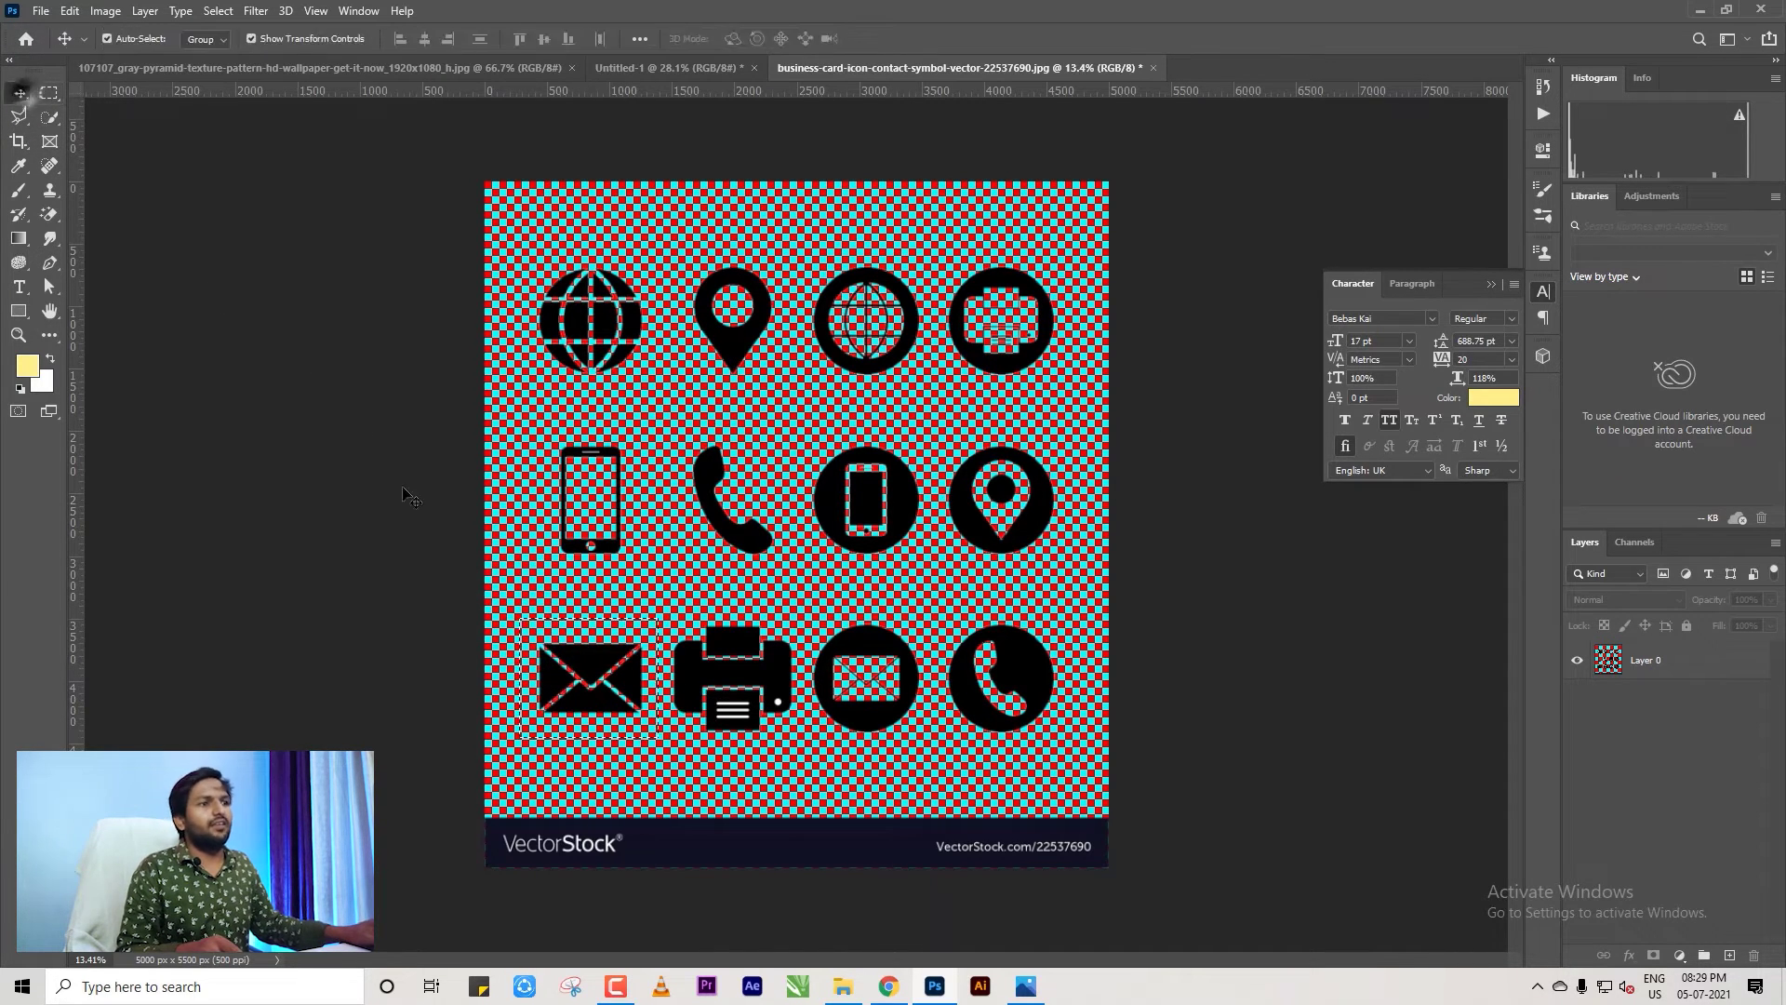
key(Delete)
key(ctrl+d)
drag(707, 69, 493, 669)
drag(595, 817, 446, 695)
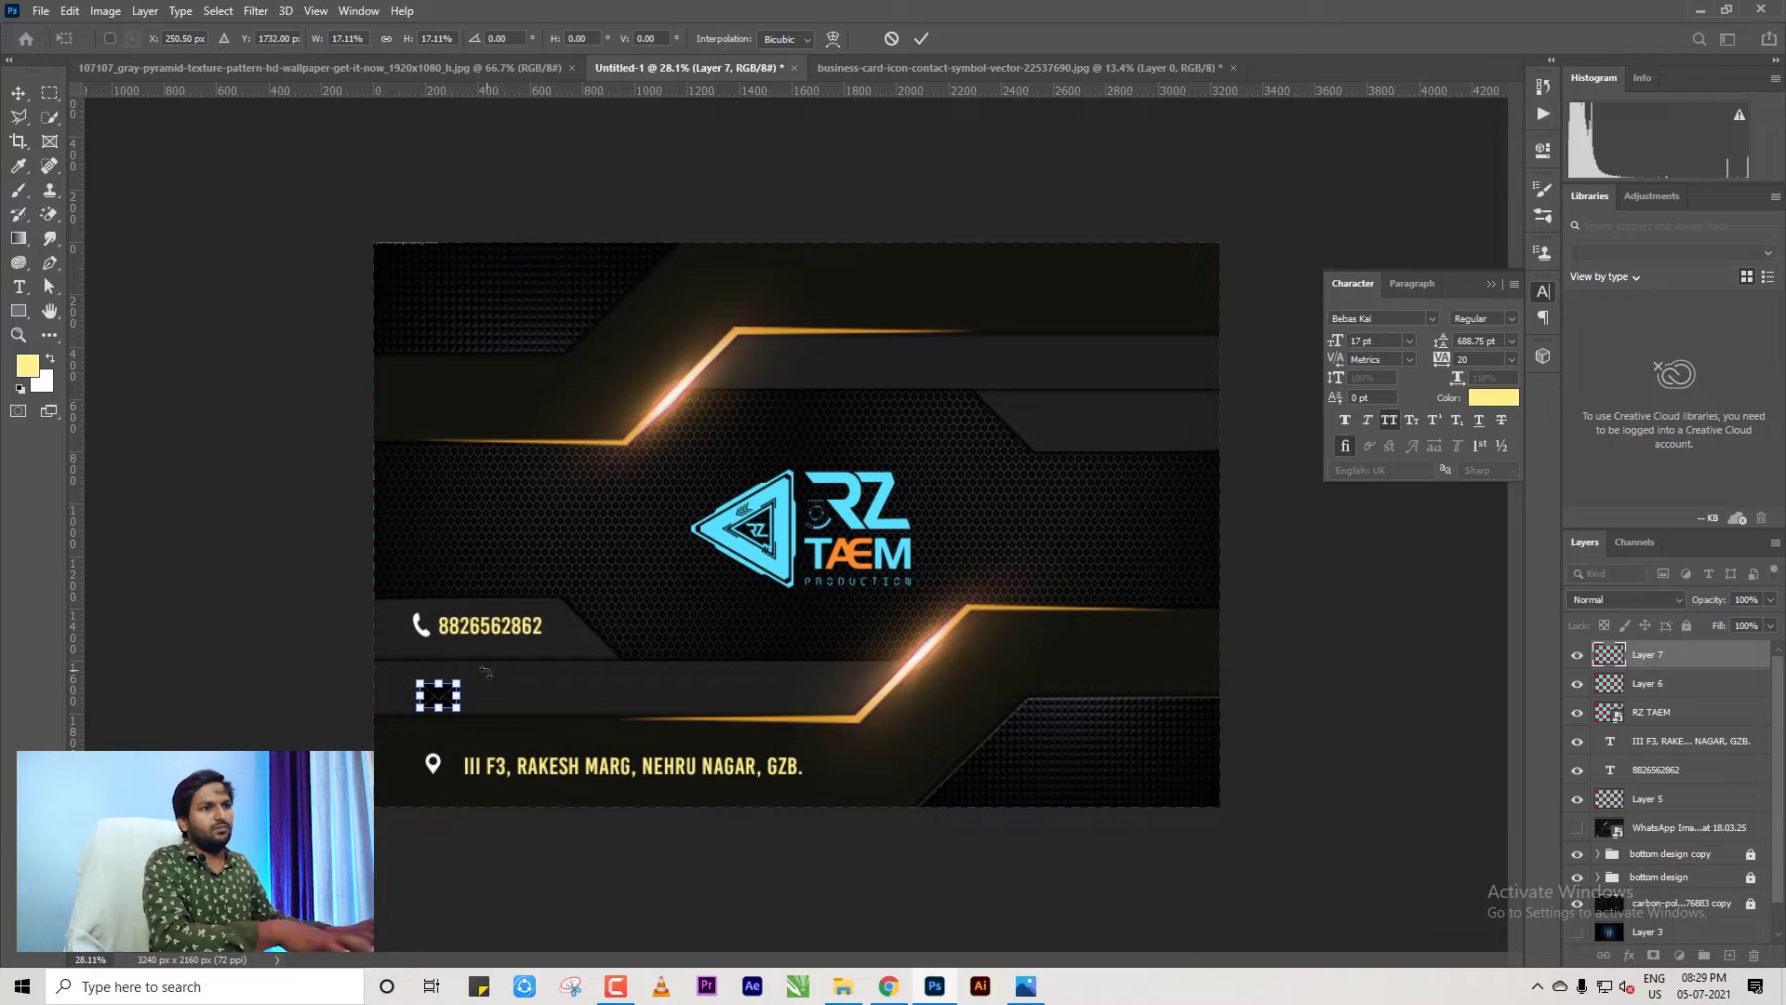
Commit the envelope size and centre the three left icons on one vertical line.
key(Return)
drag(327, 583, 431, 791)
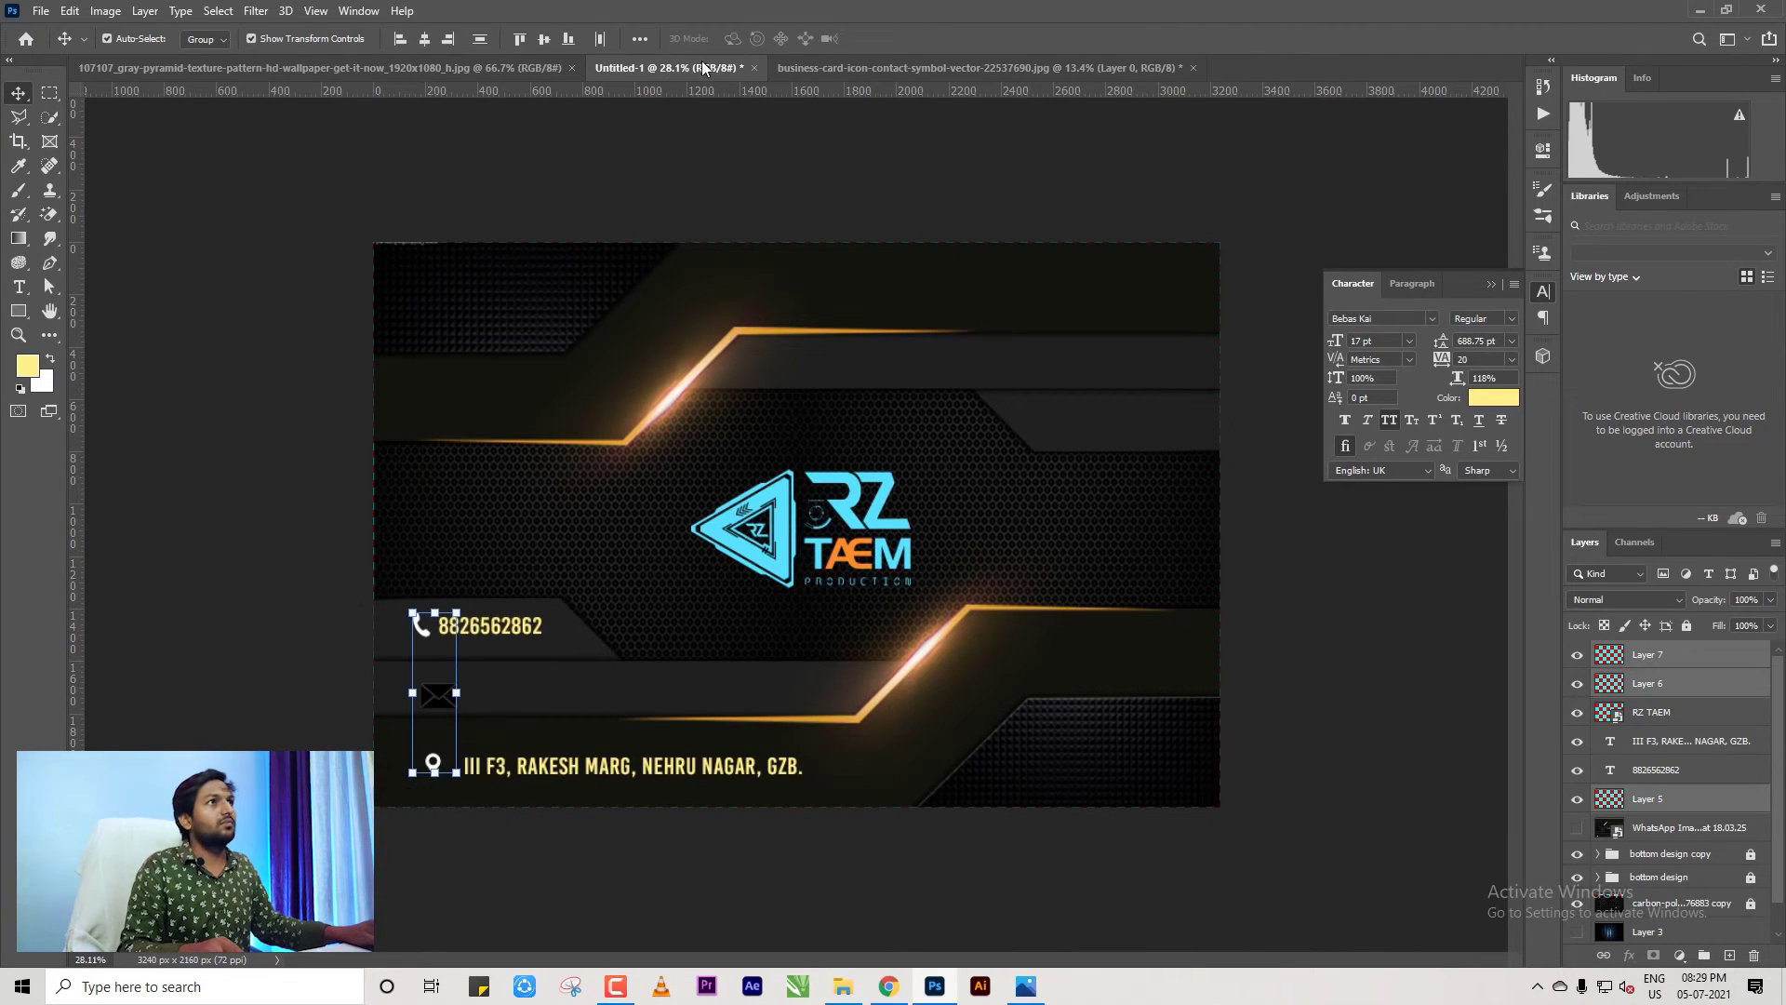
click(425, 39)
drag(499, 842, 348, 558)
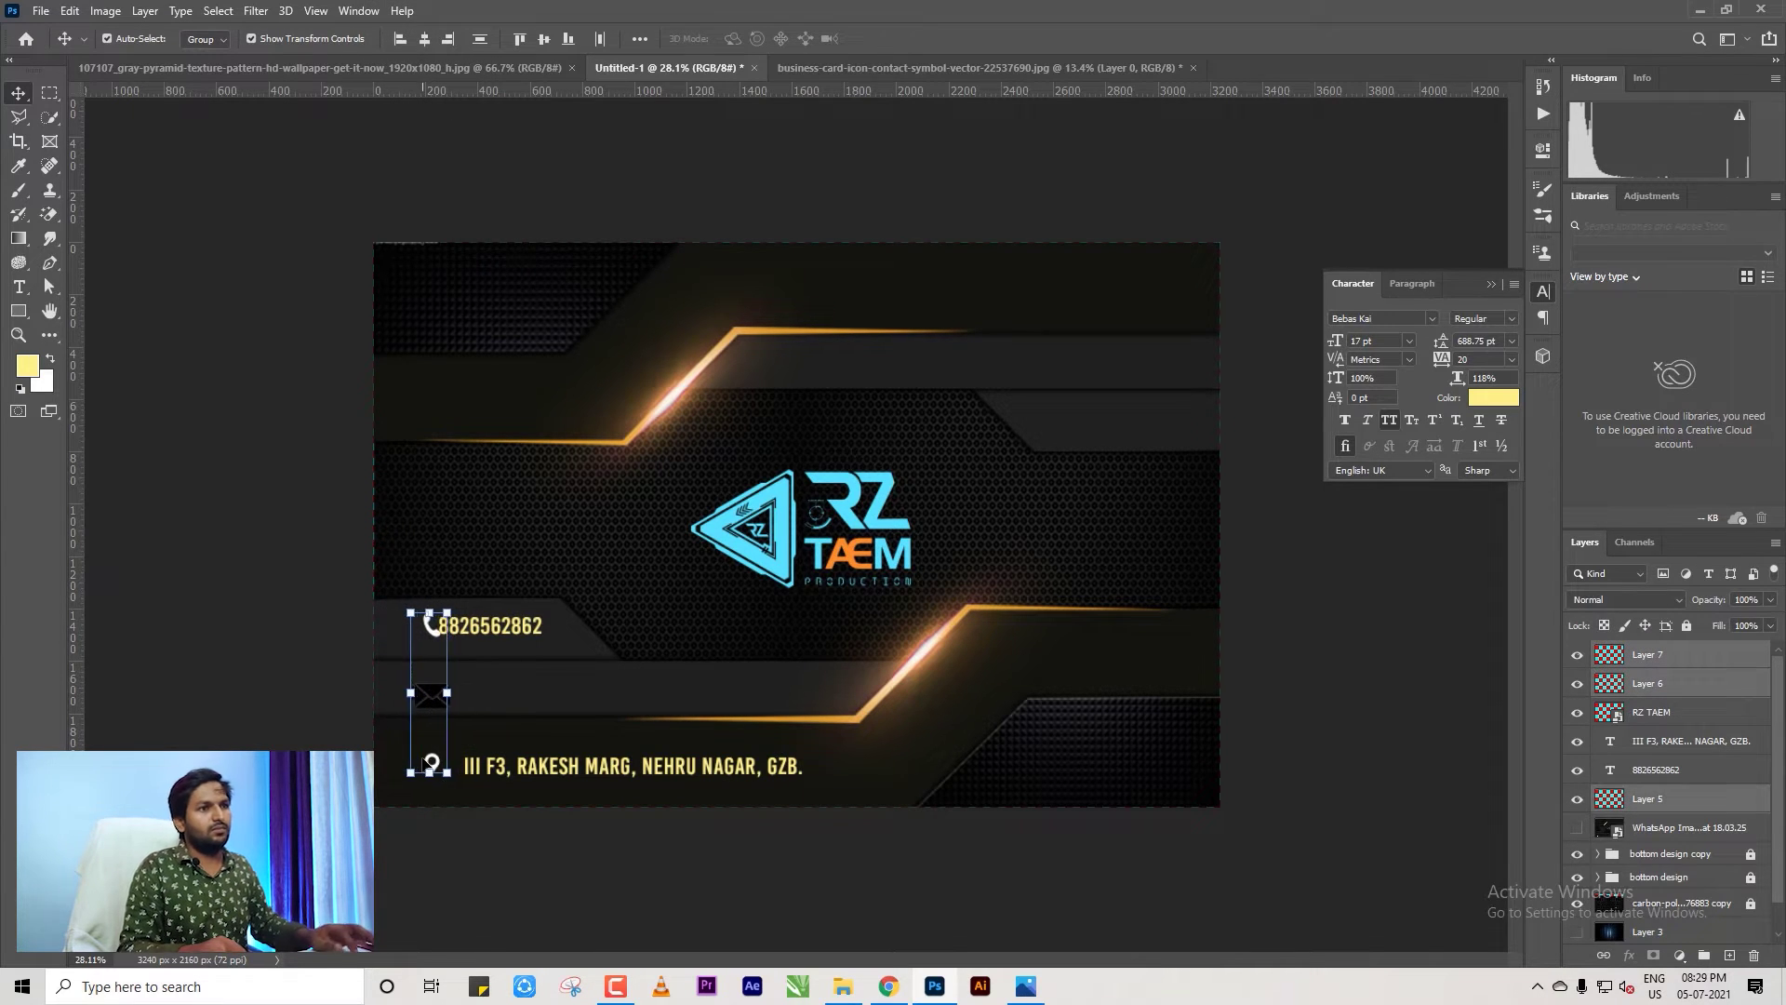
click(510, 837)
double_click(484, 626)
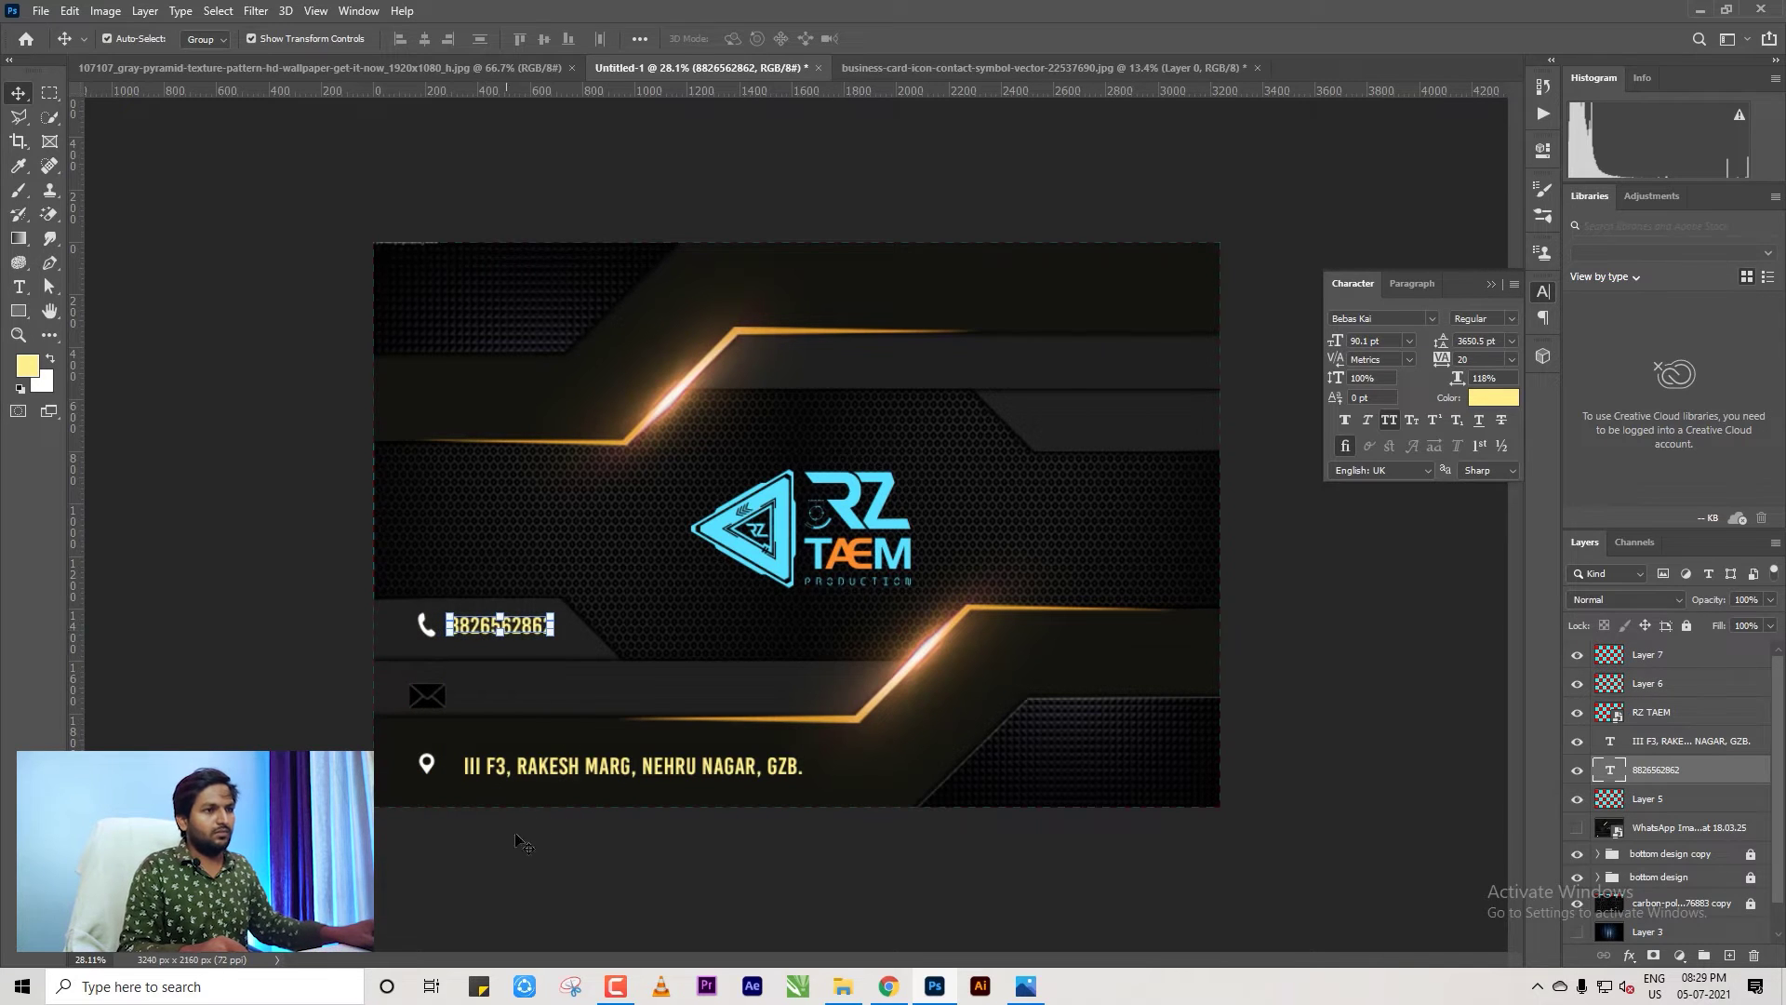
Shrink the envelope icon to 93% and copy the address line up beside it.
click(521, 916)
click(427, 696)
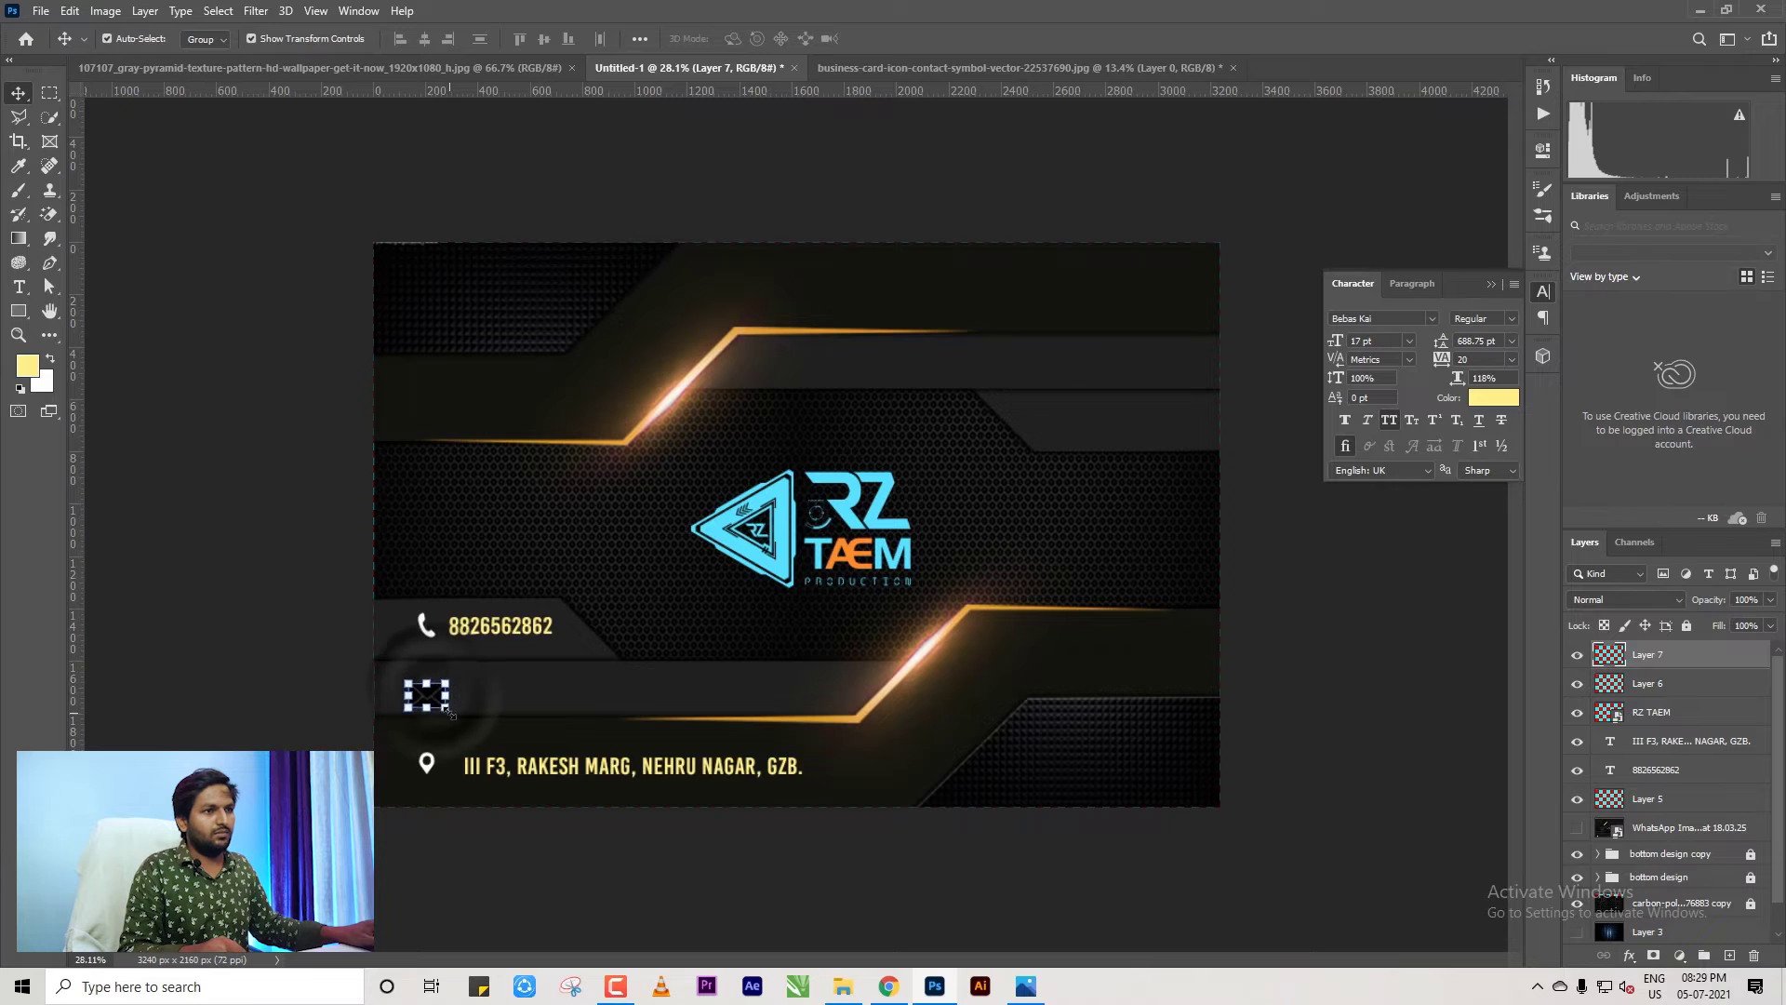
drag(444, 707, 449, 714)
key(Return)
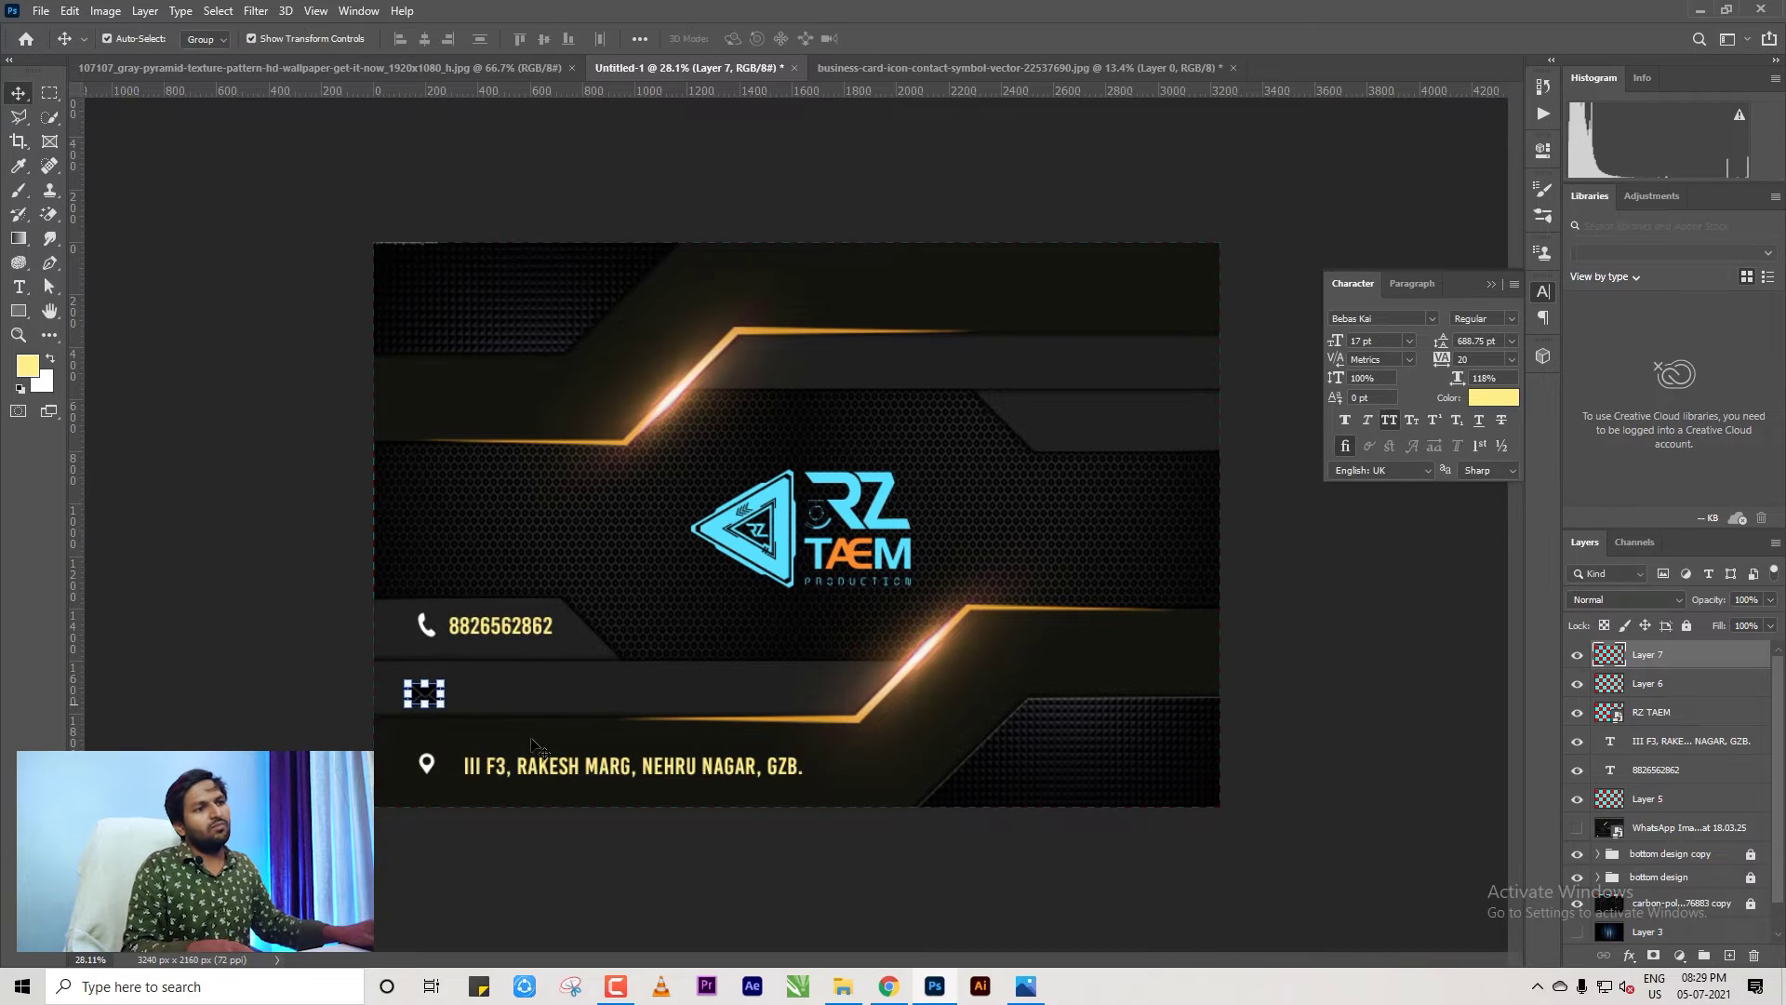
drag(550, 770, 550, 695)
Replace the copied line's text with the company's e-mail address.
double_click(550, 696)
key(ctrl+a)
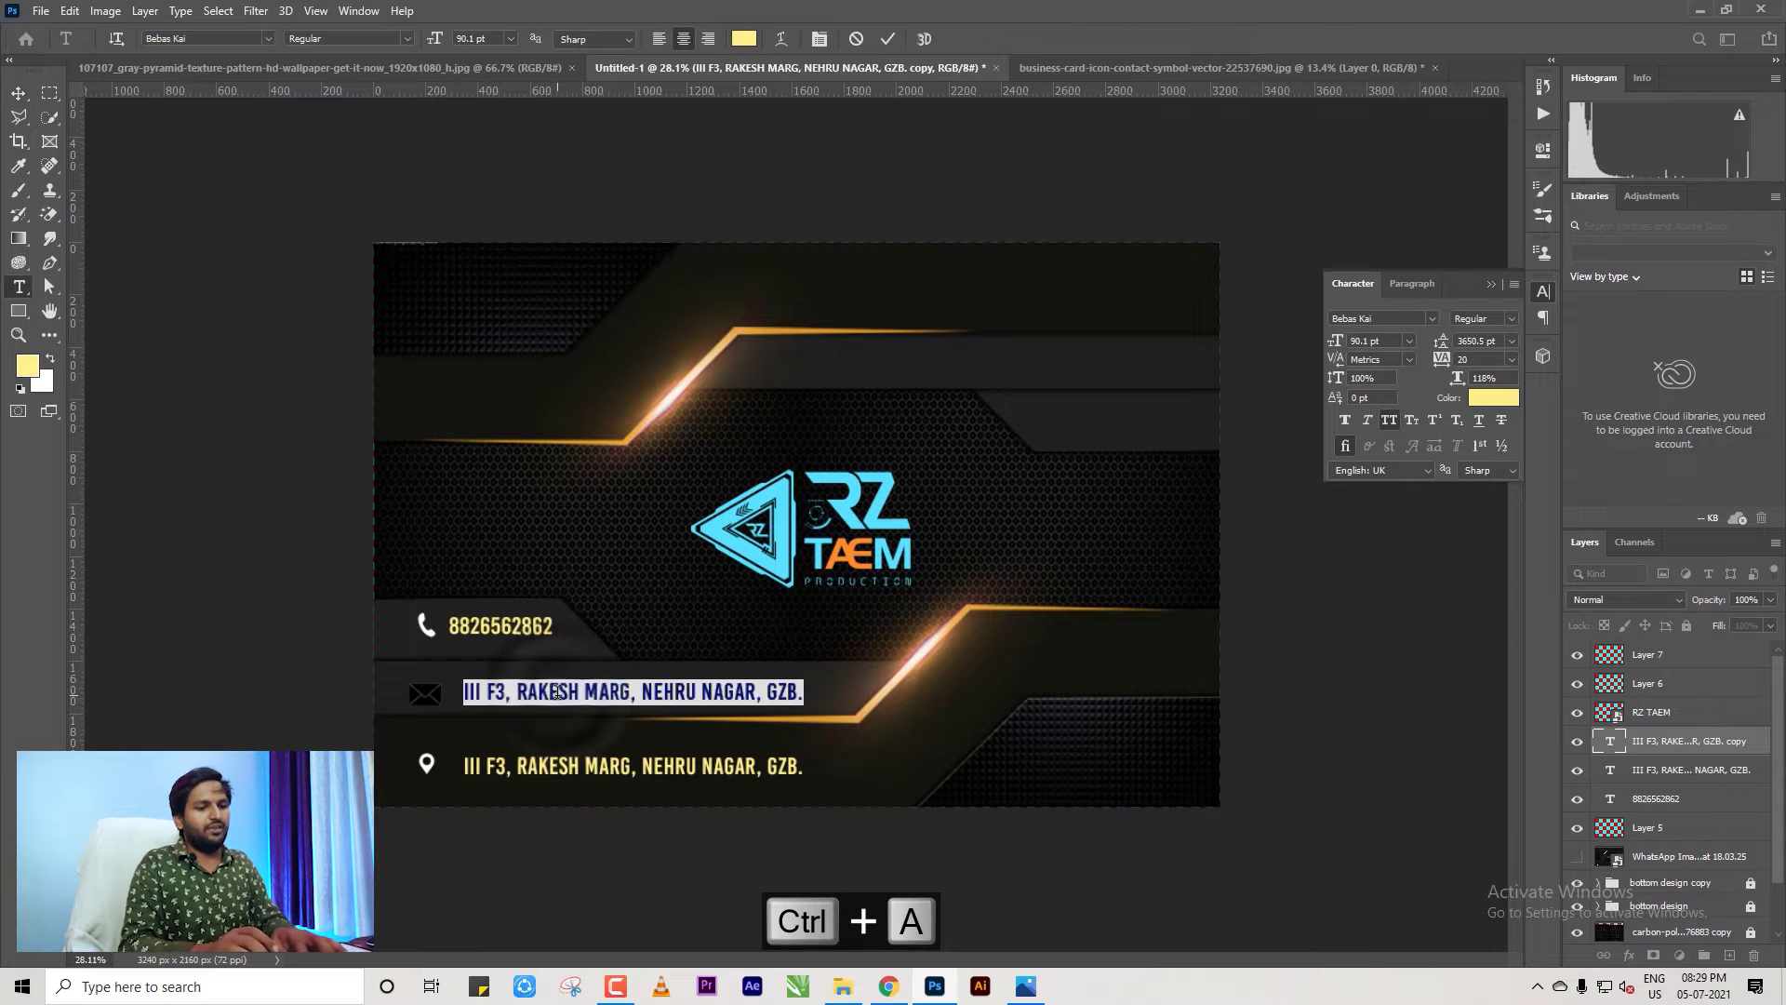
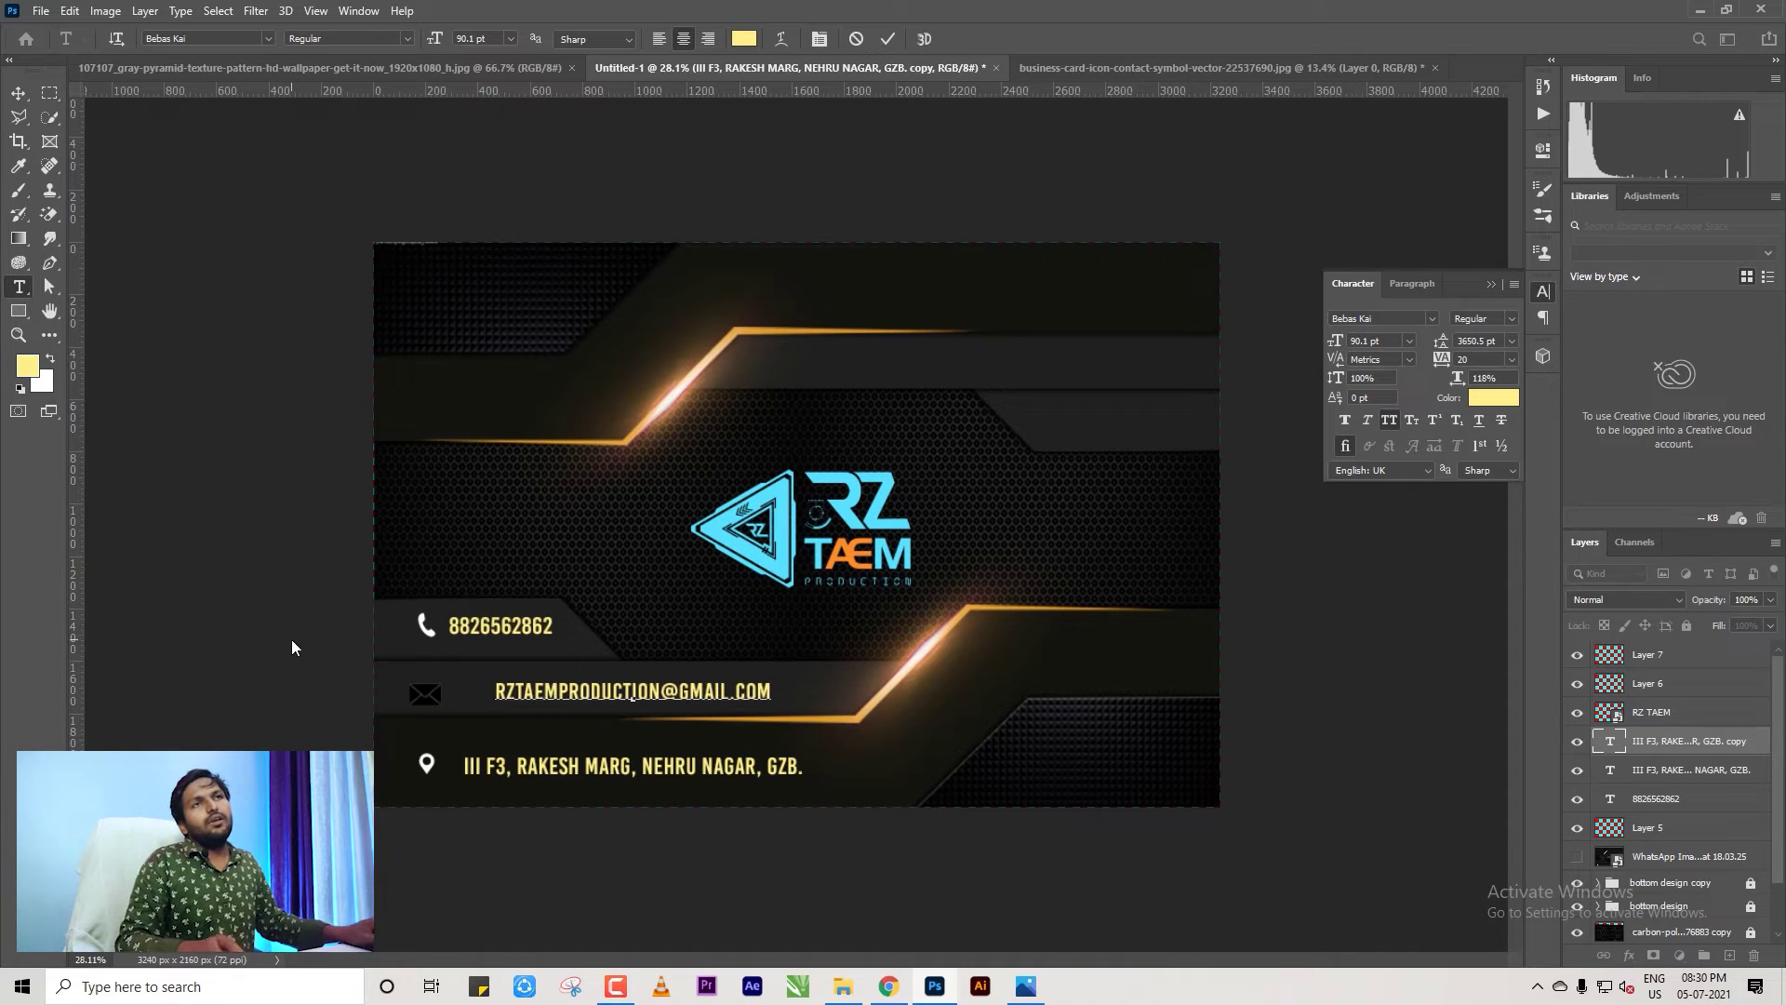
click(18, 93)
Left-align the phone, e-mail and address lines and nudge them slightly right.
drag(437, 605, 809, 786)
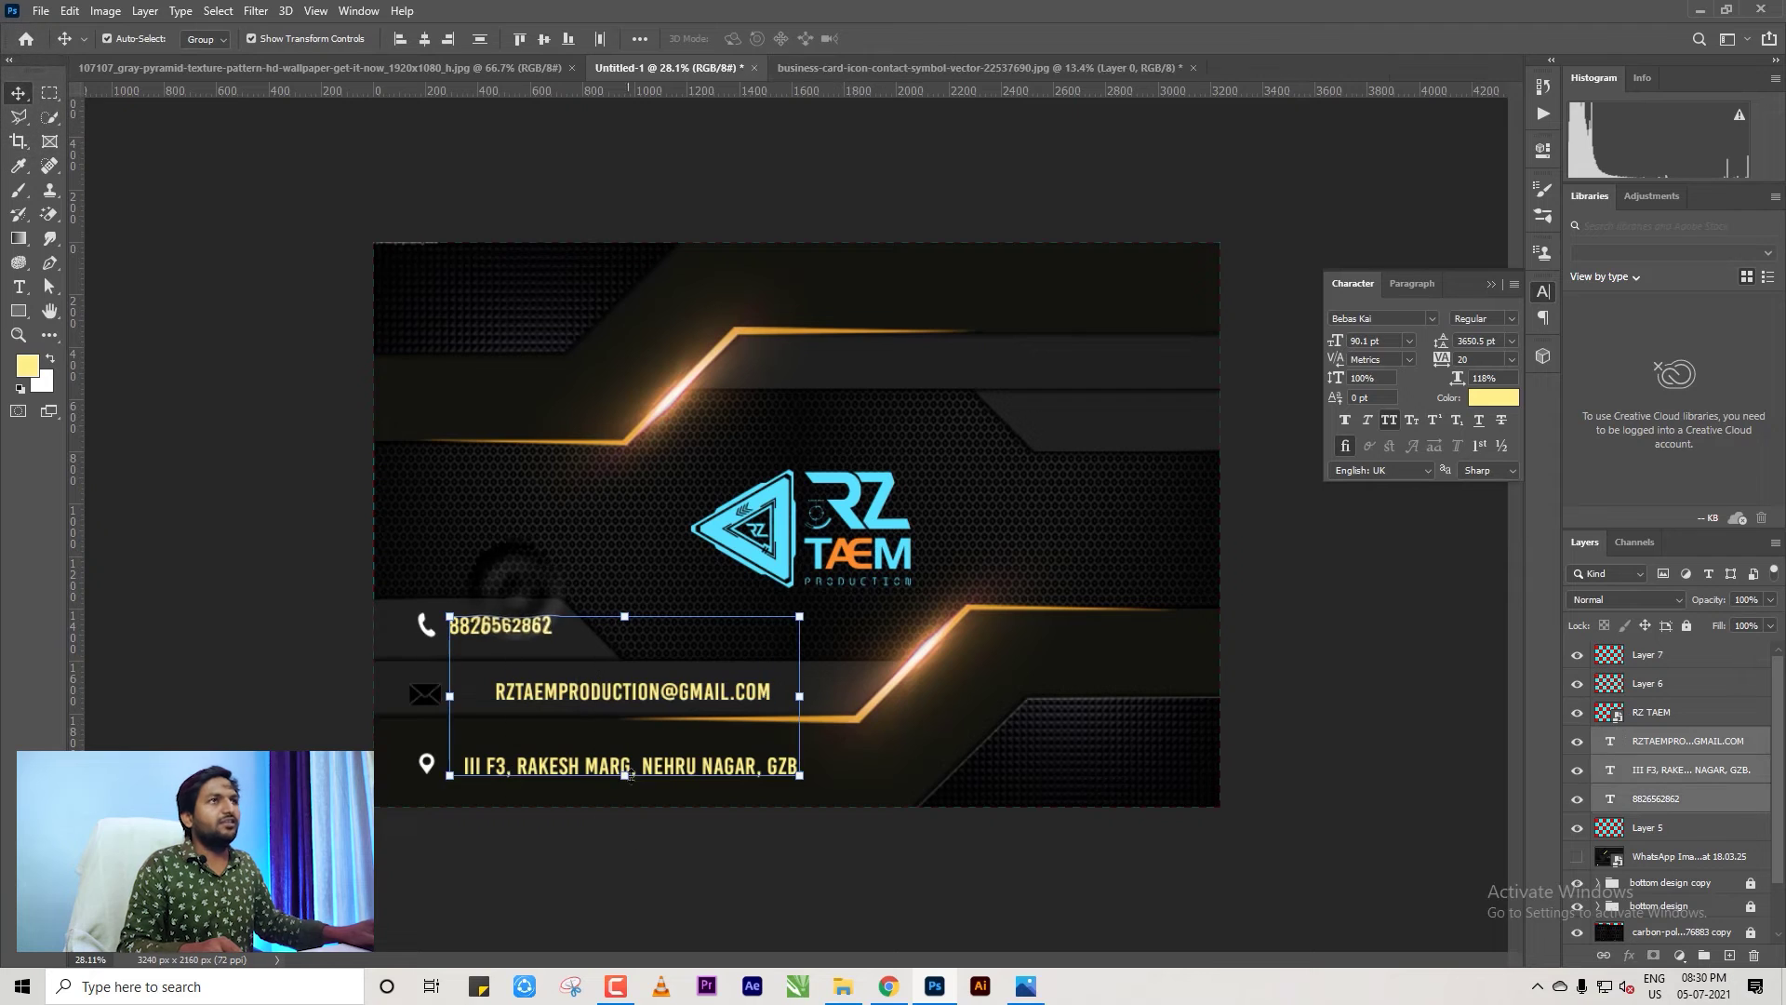
click(398, 43)
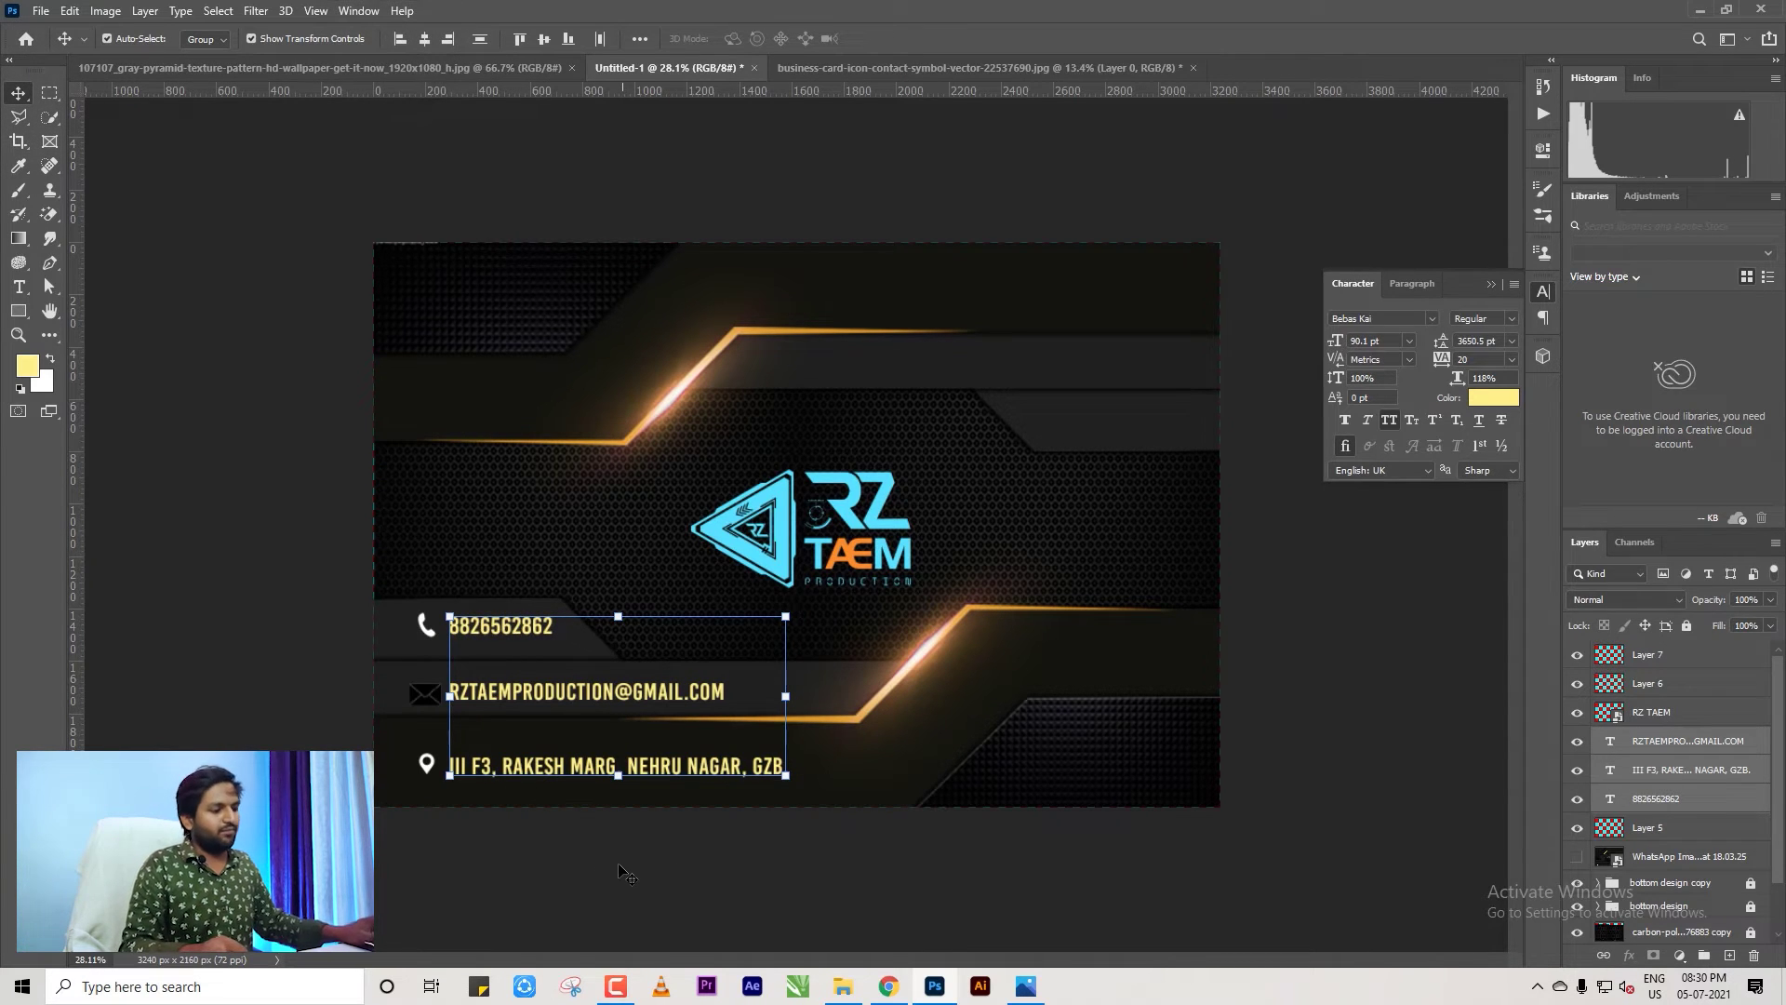
key(shift+Right)
key(shift+Right)
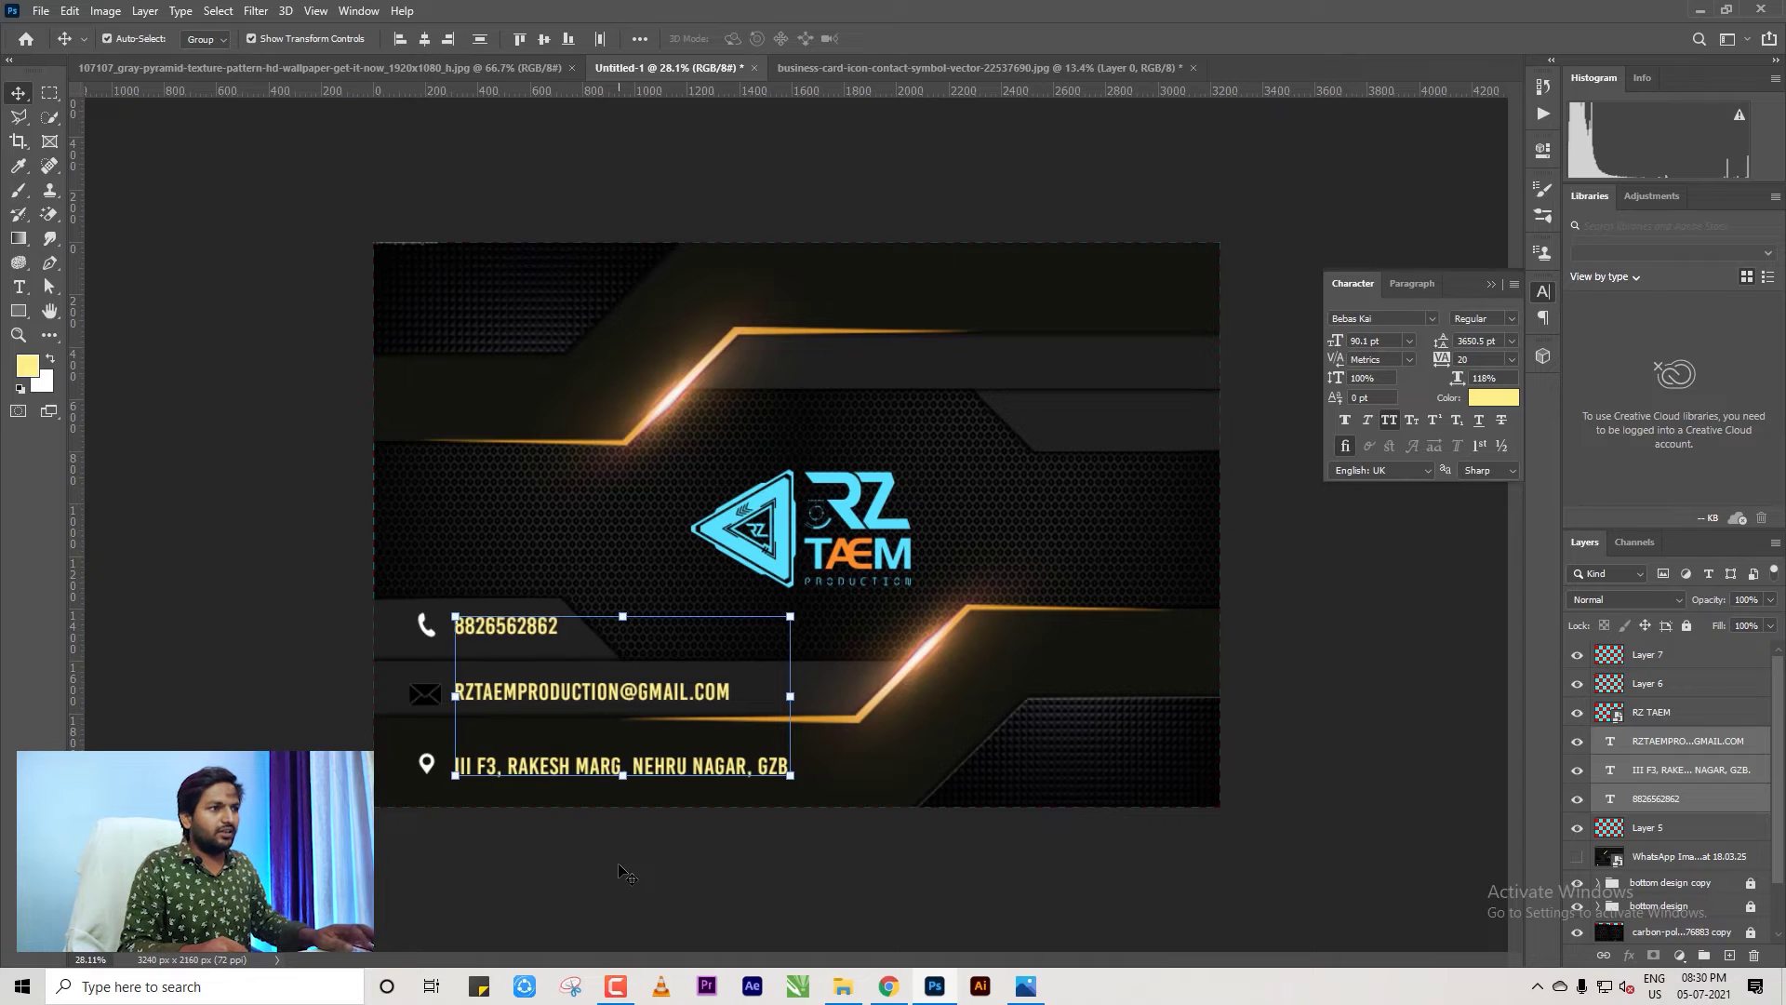
click(668, 874)
Vertically centre the e-mail and address lines with their envelope and pin icons.
drag(322, 680, 709, 705)
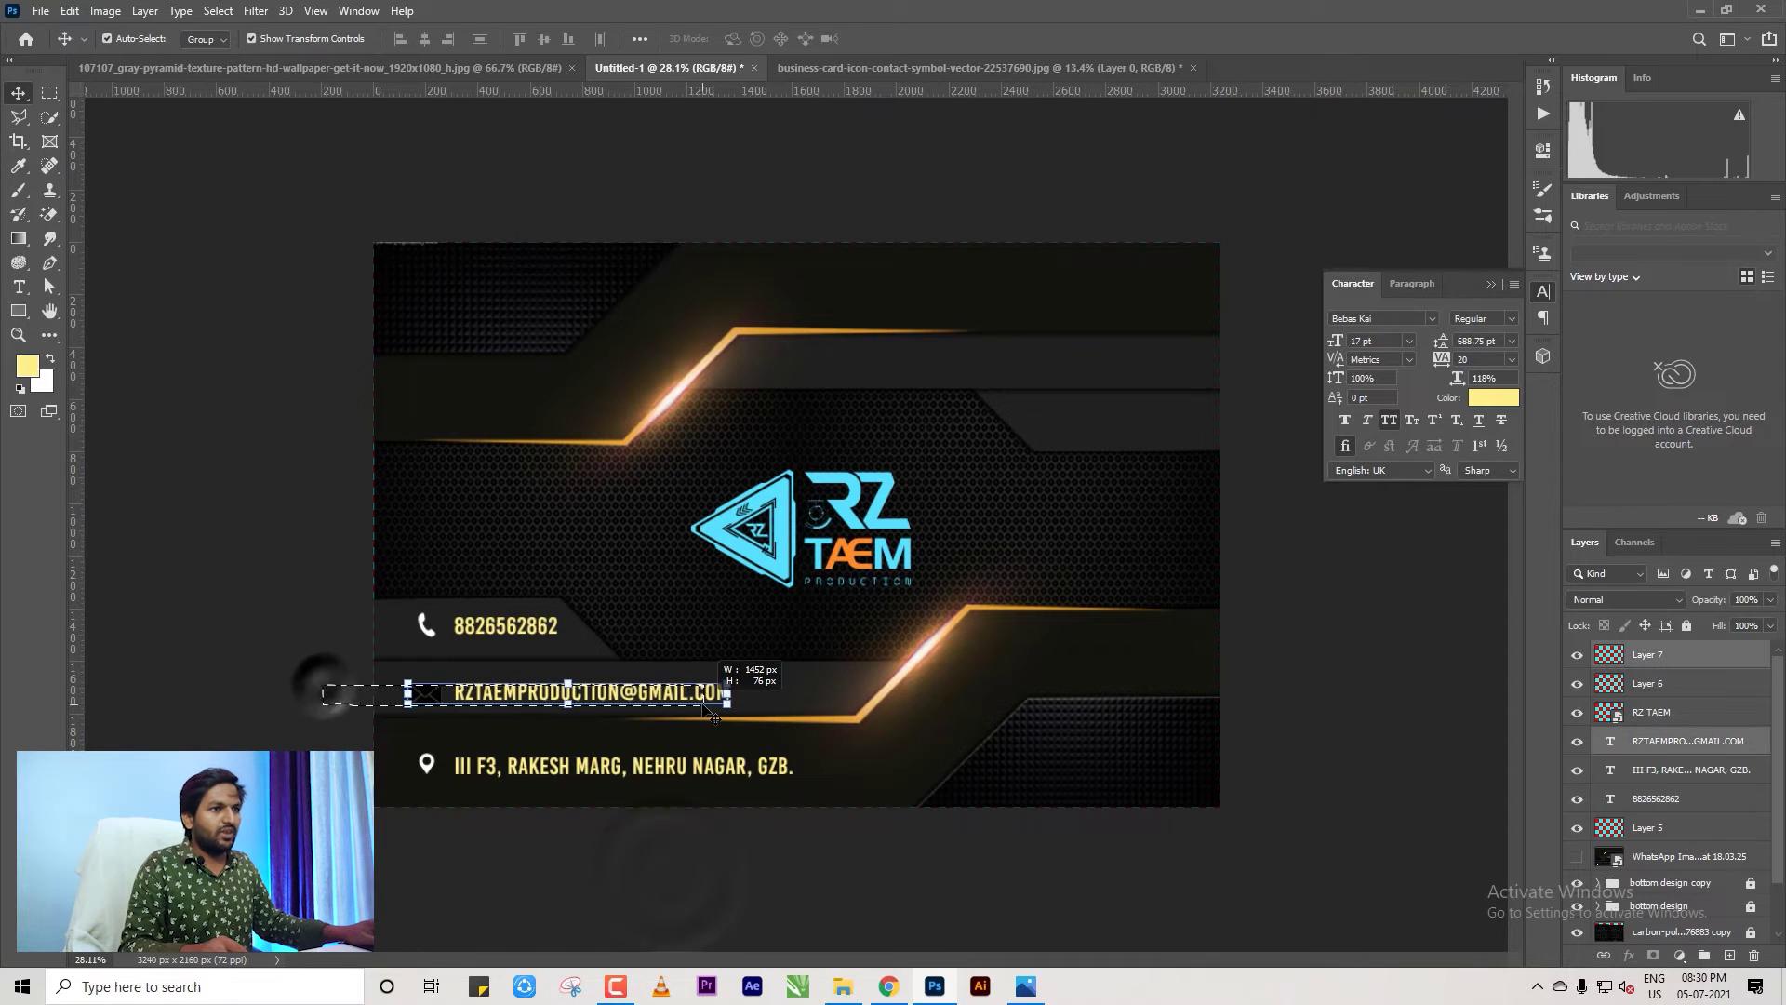
click(544, 42)
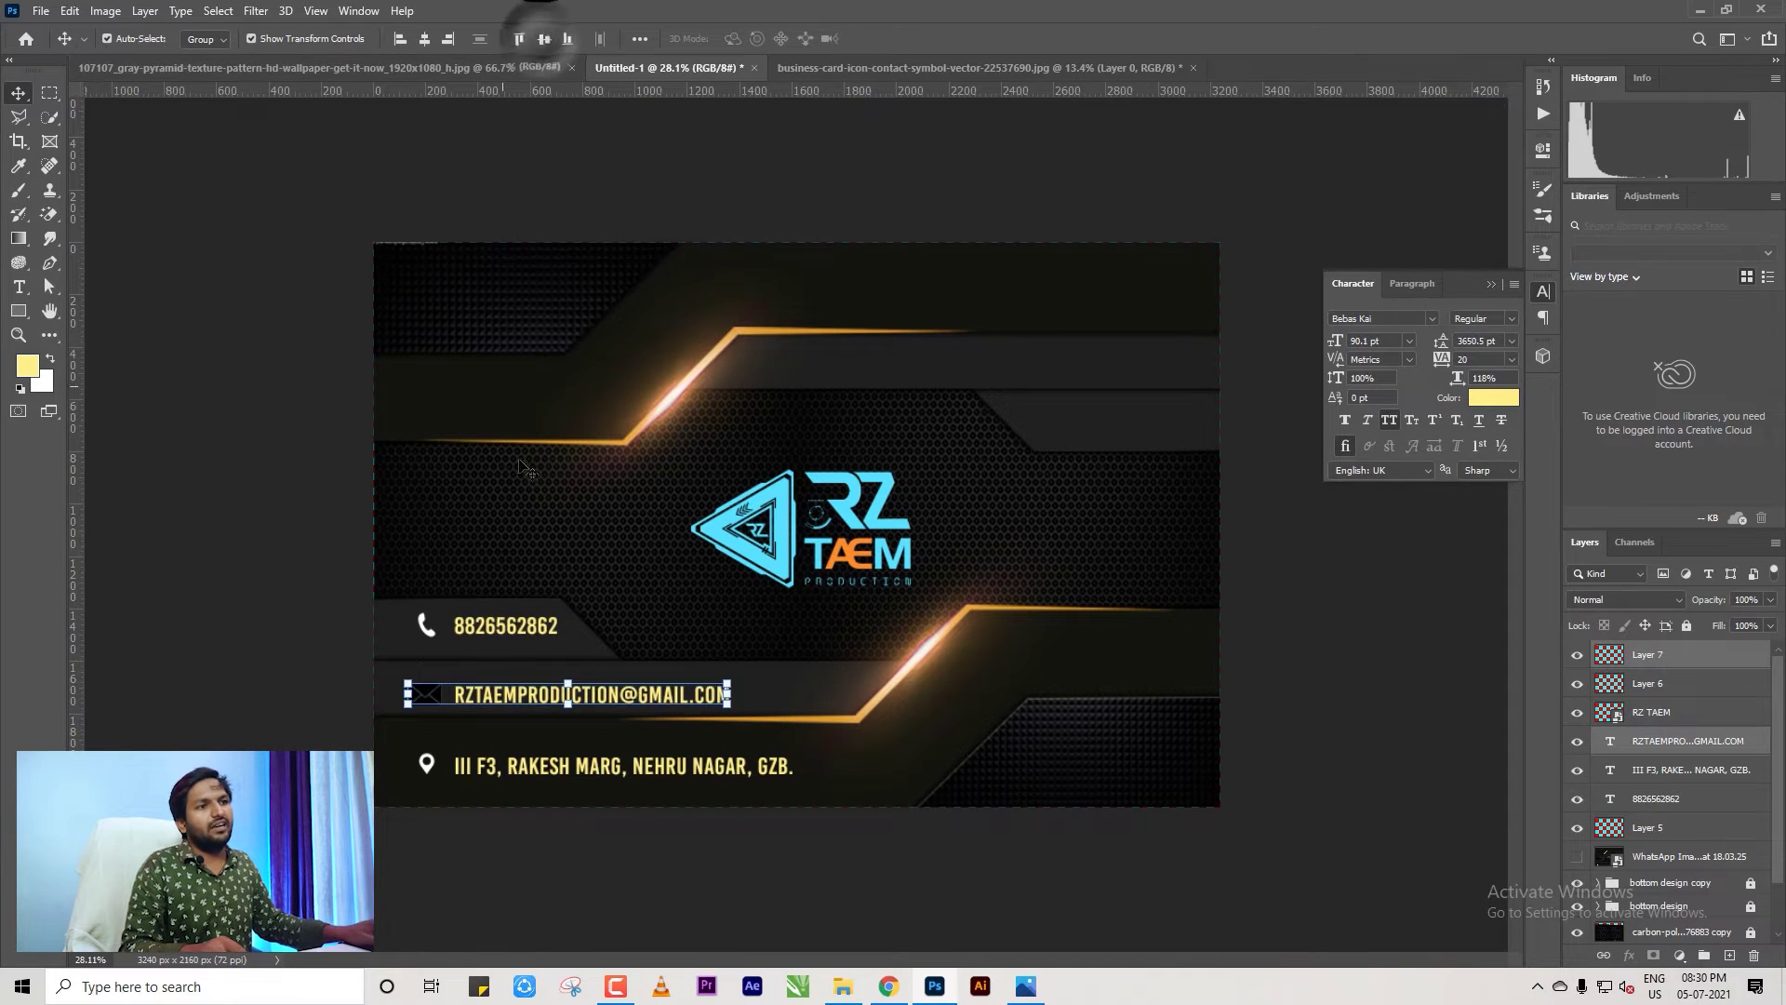
drag(361, 614, 483, 642)
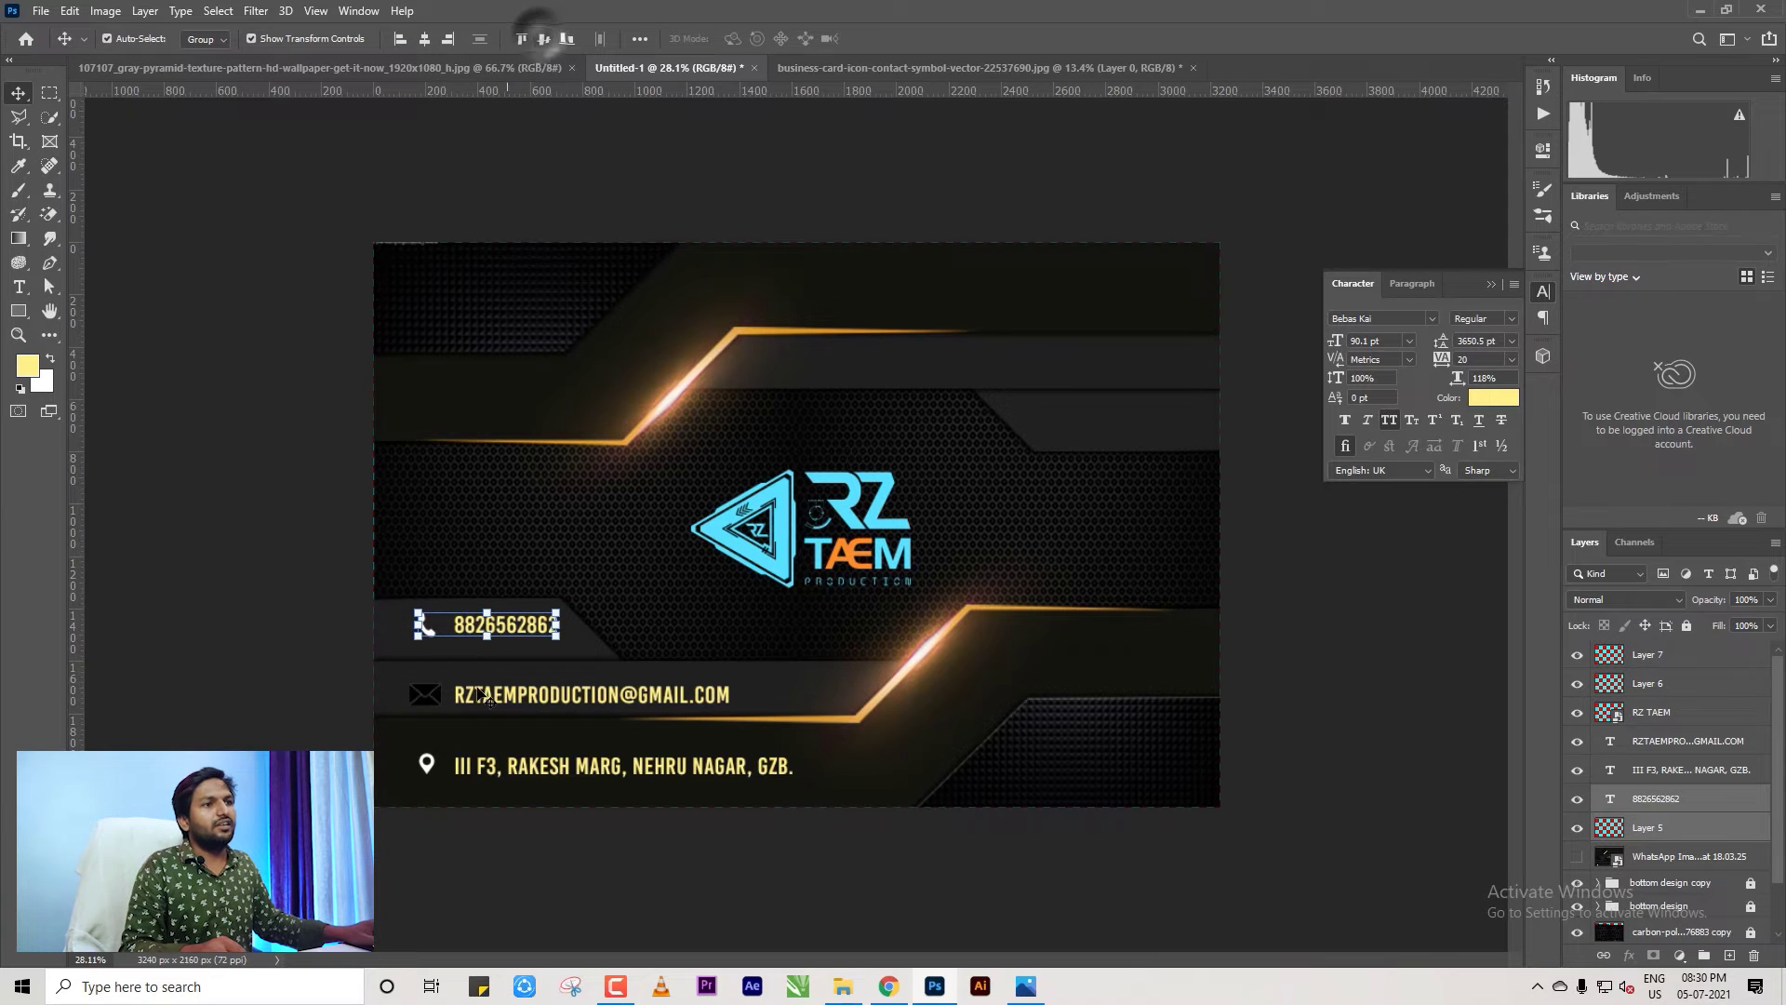
drag(354, 744, 809, 786)
click(544, 42)
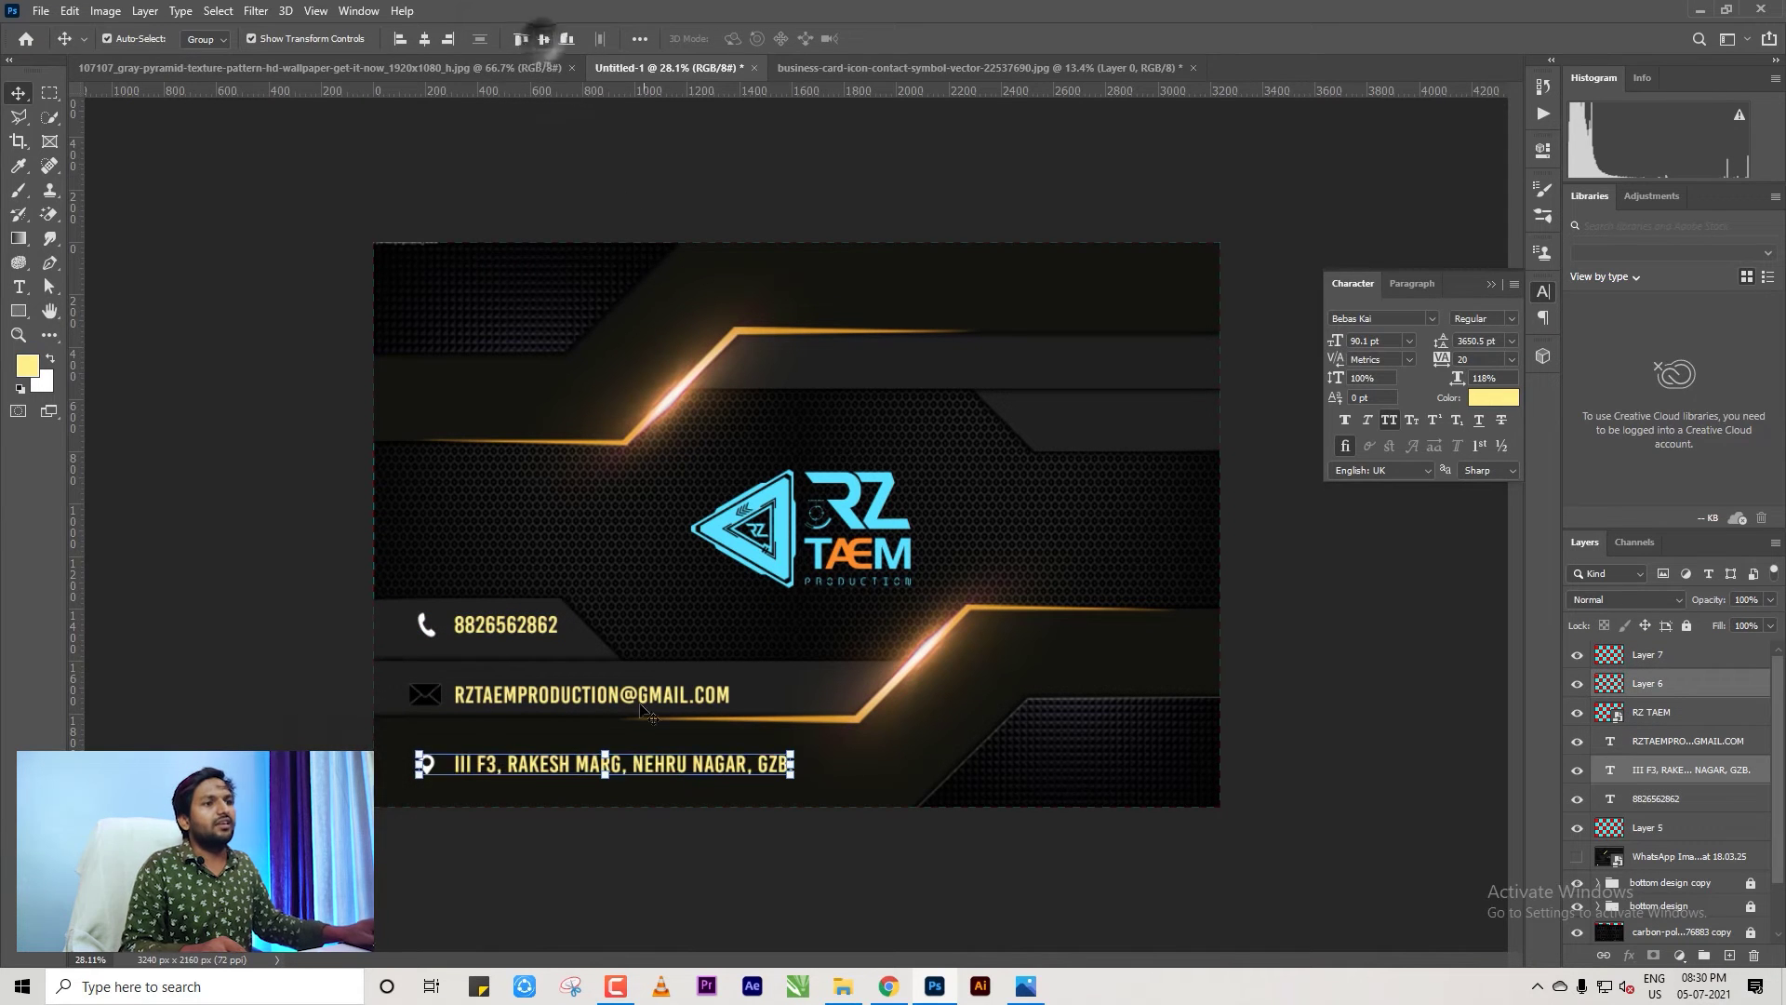
click(651, 861)
scroll(577, 688, down, 2)
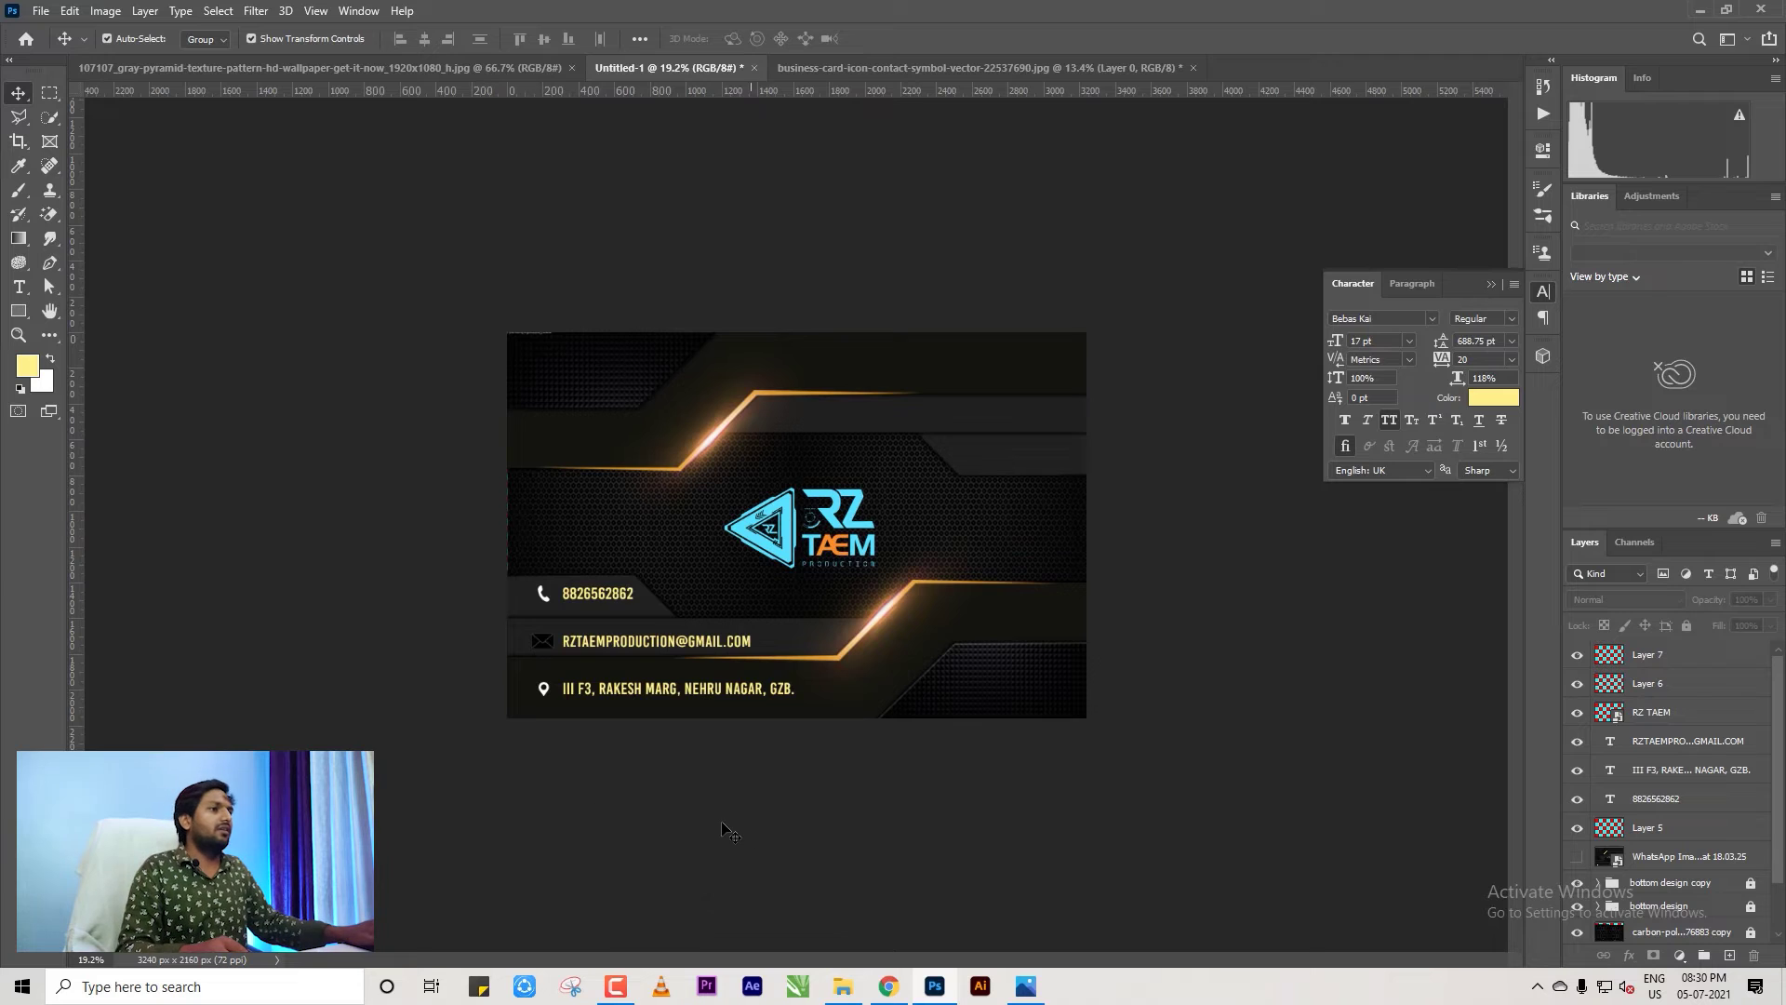
scroll(730, 830, up, 2)
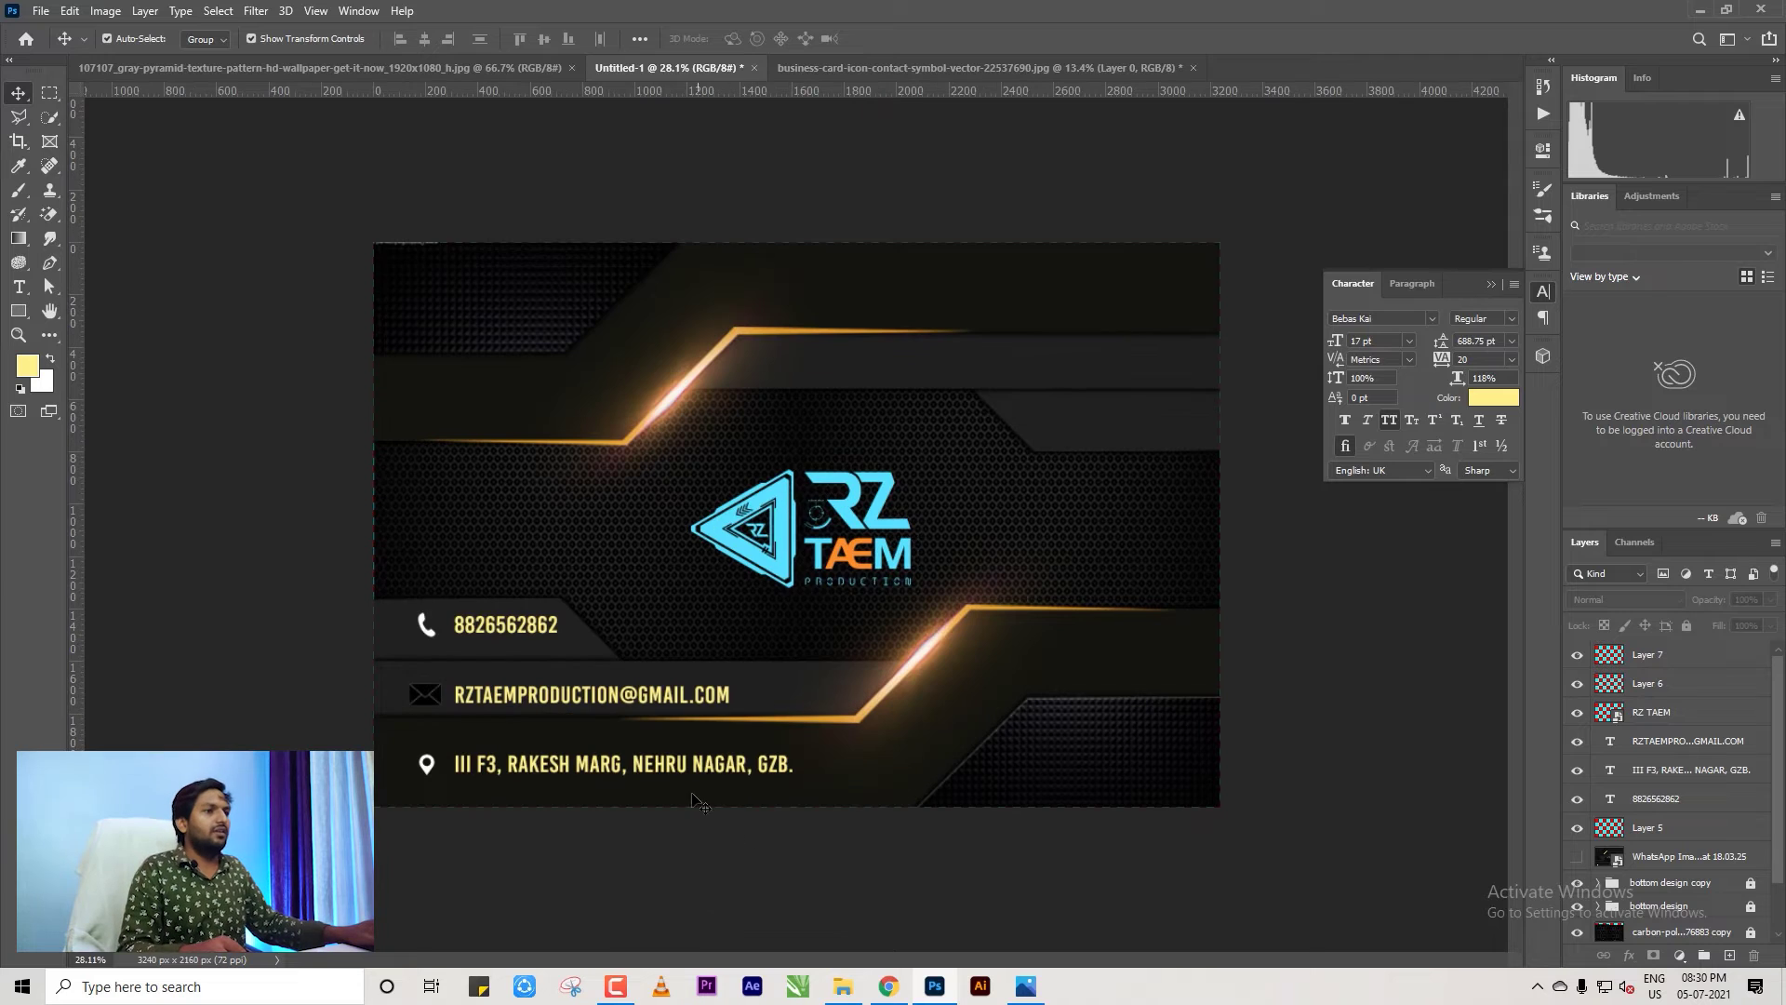
click(428, 698)
Invert the envelope icon to white and colour the three contact lines cyan sampled from the logo.
key(ctrl+i)
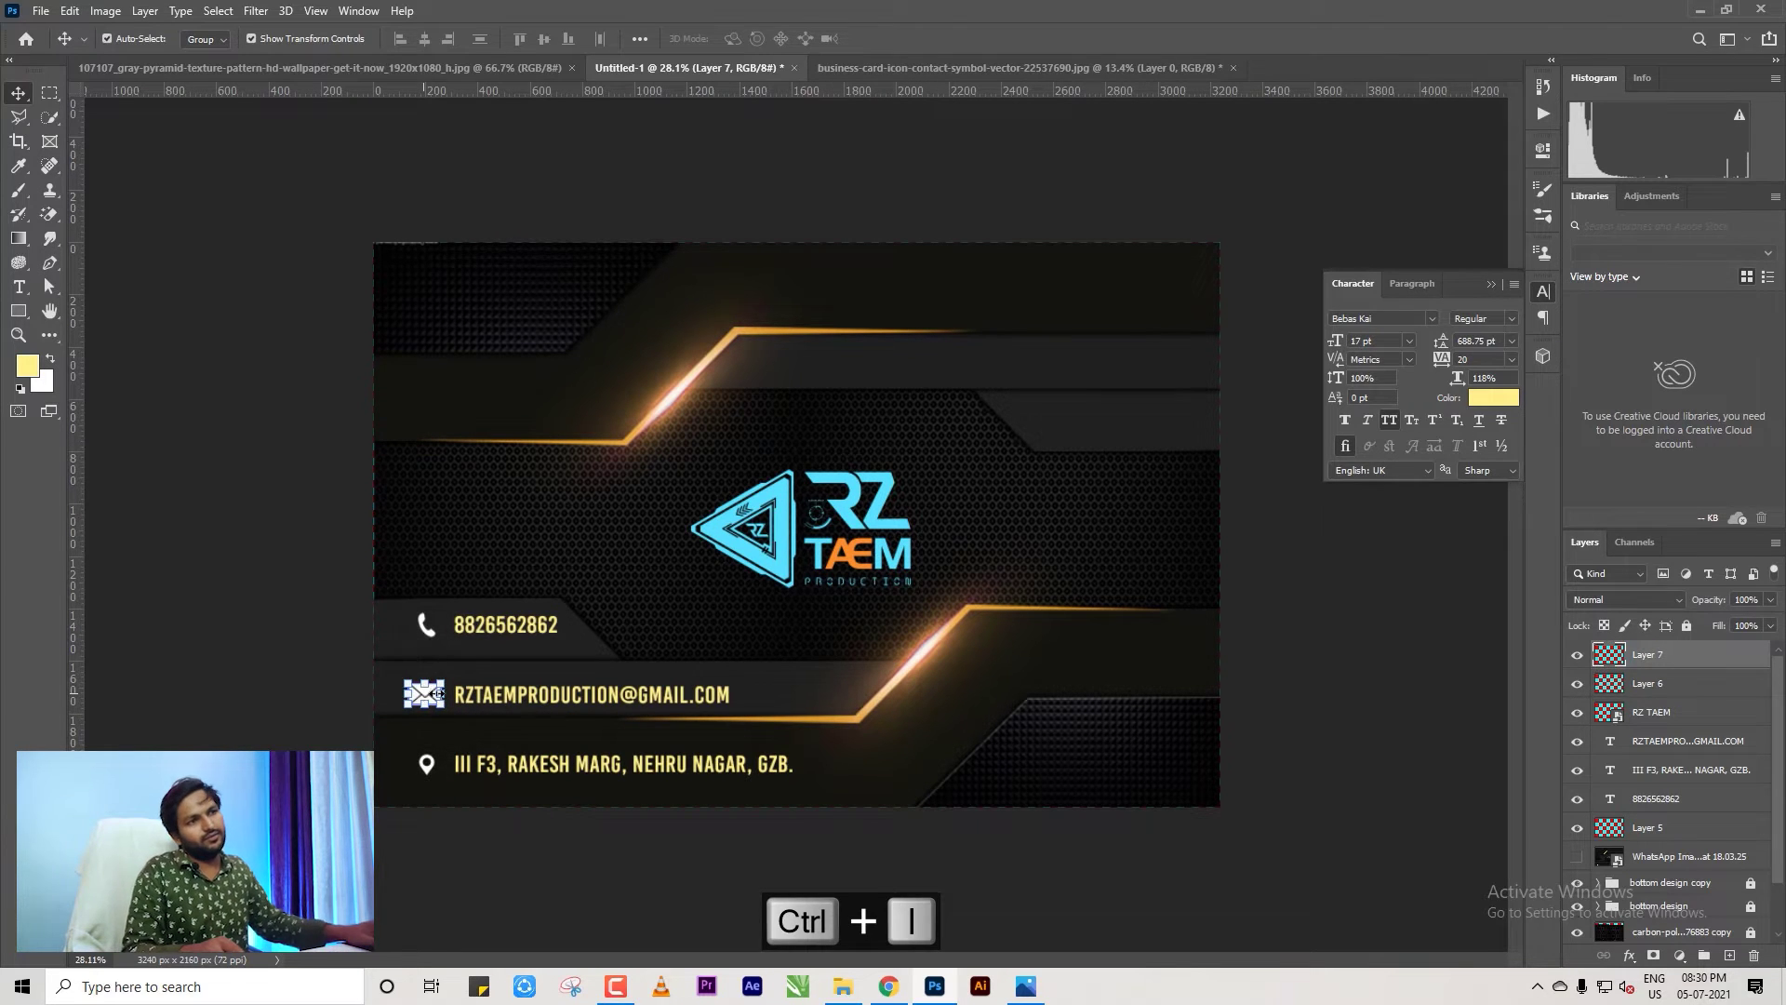
drag(558, 711, 483, 556)
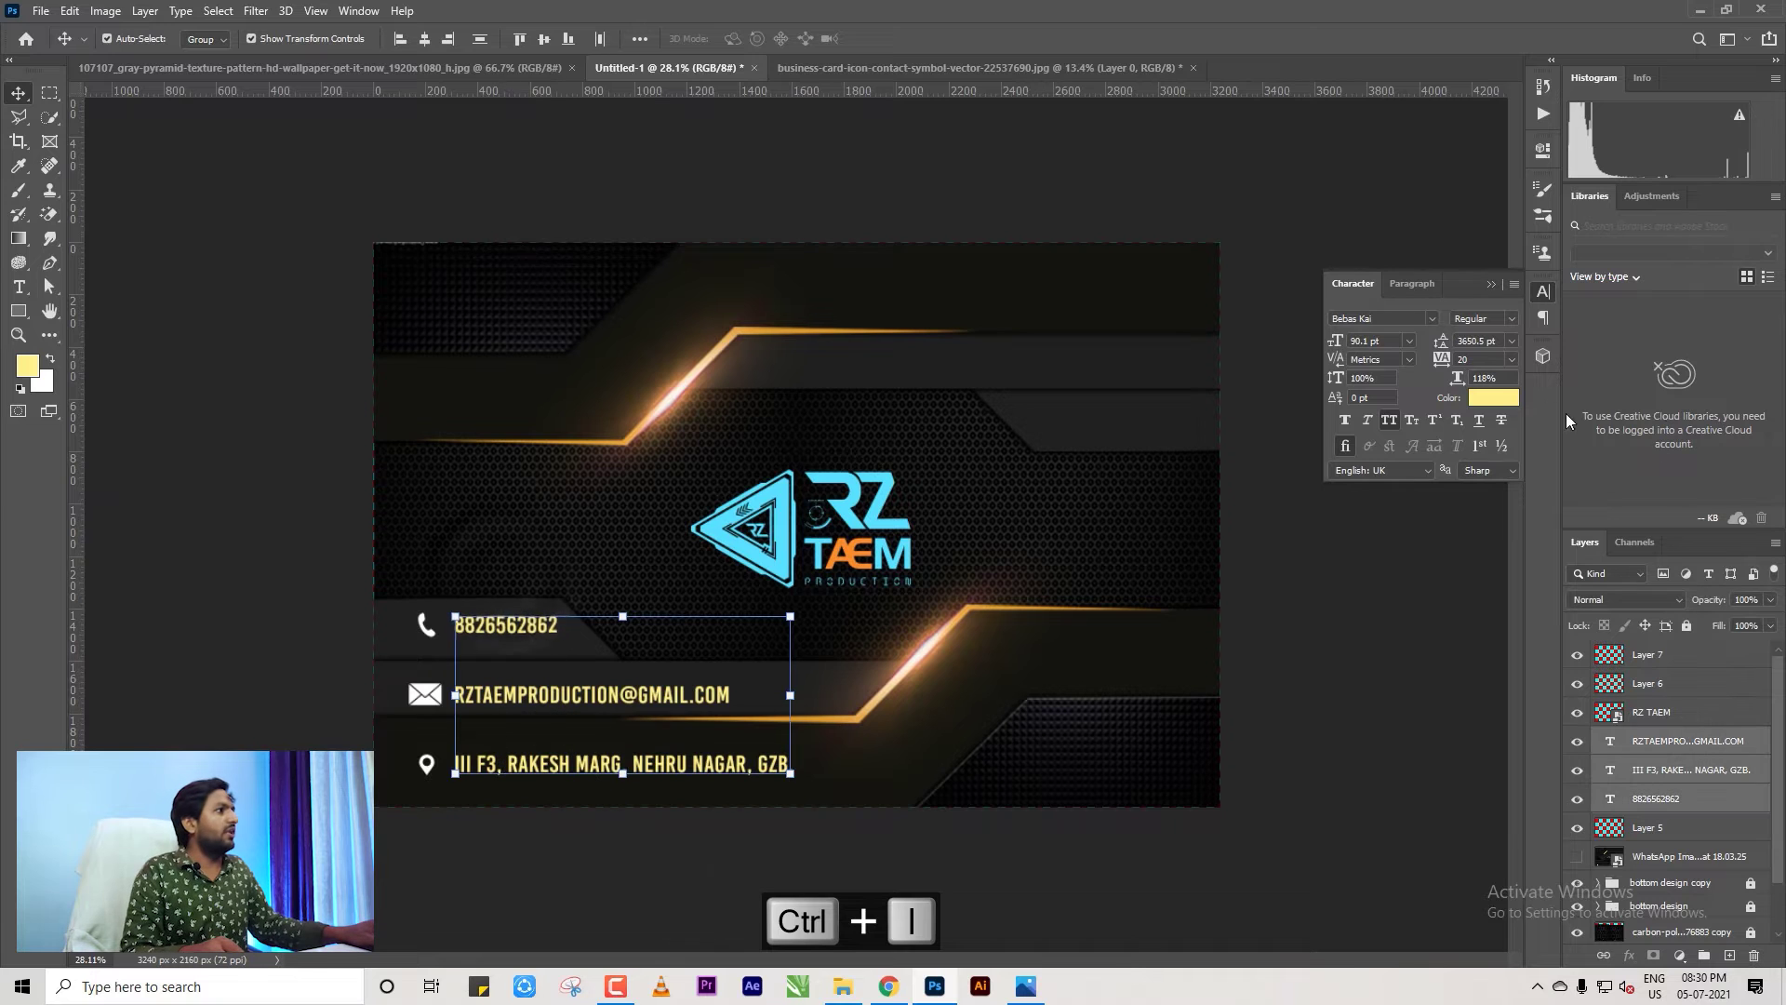
click(1491, 406)
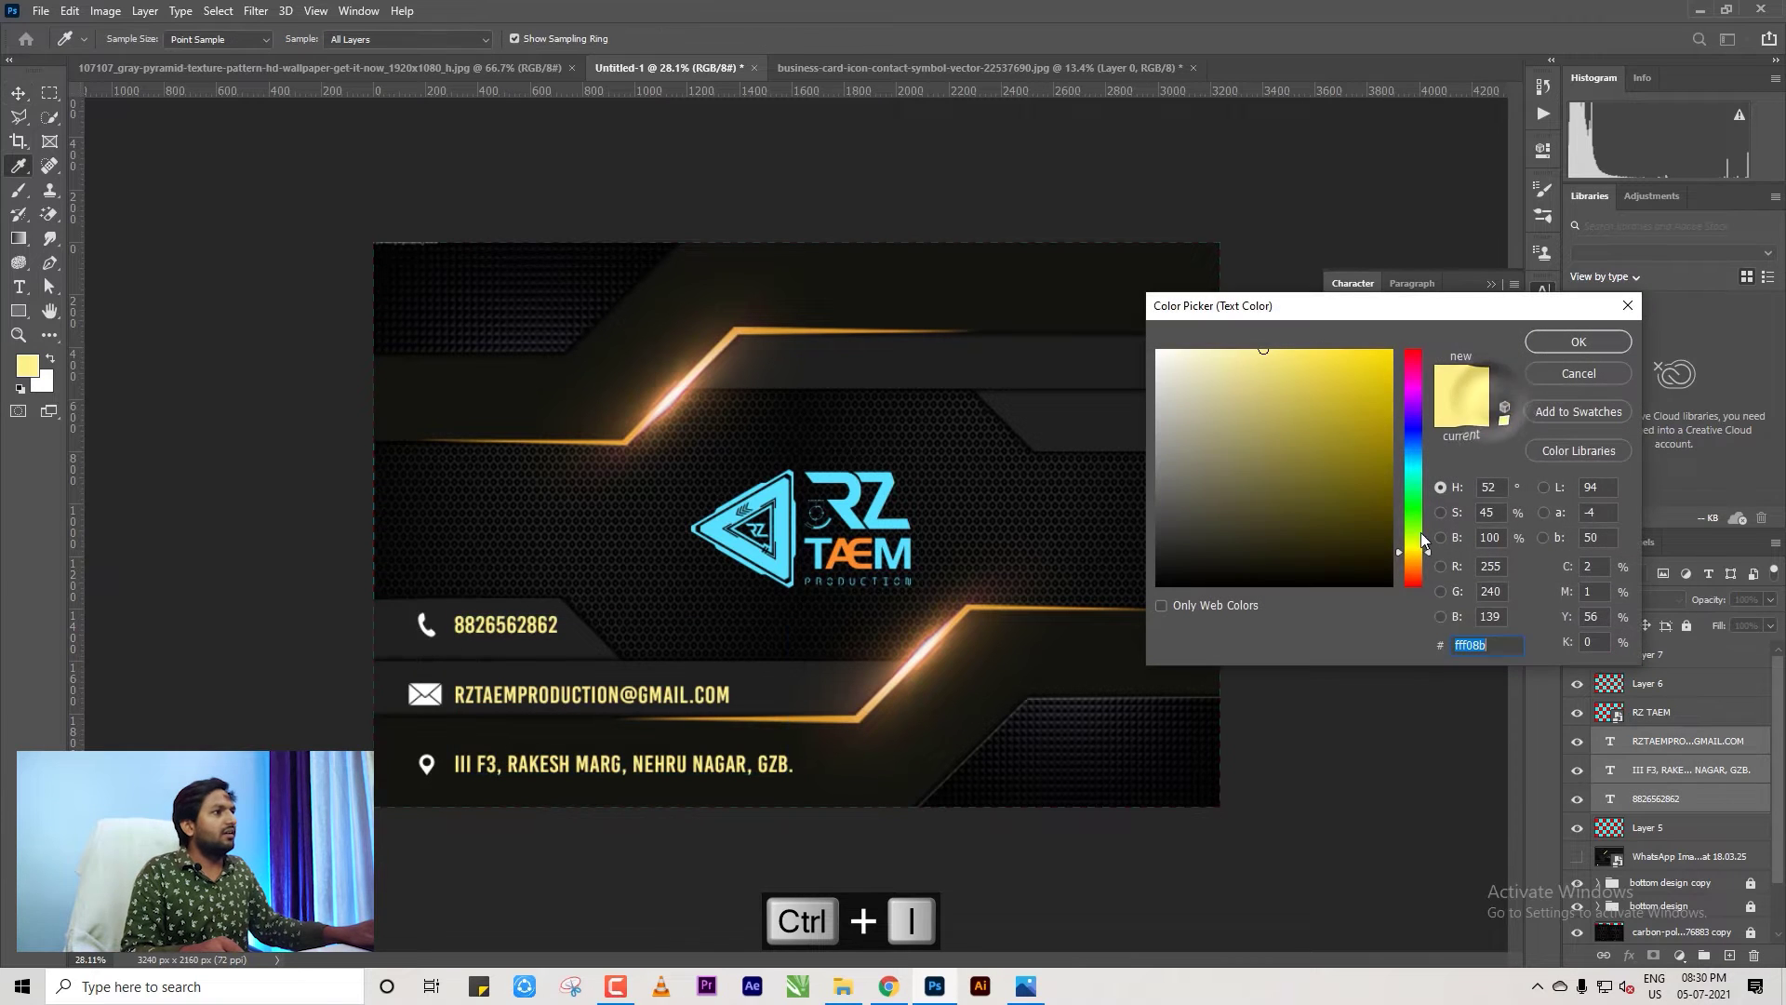
click(820, 720)
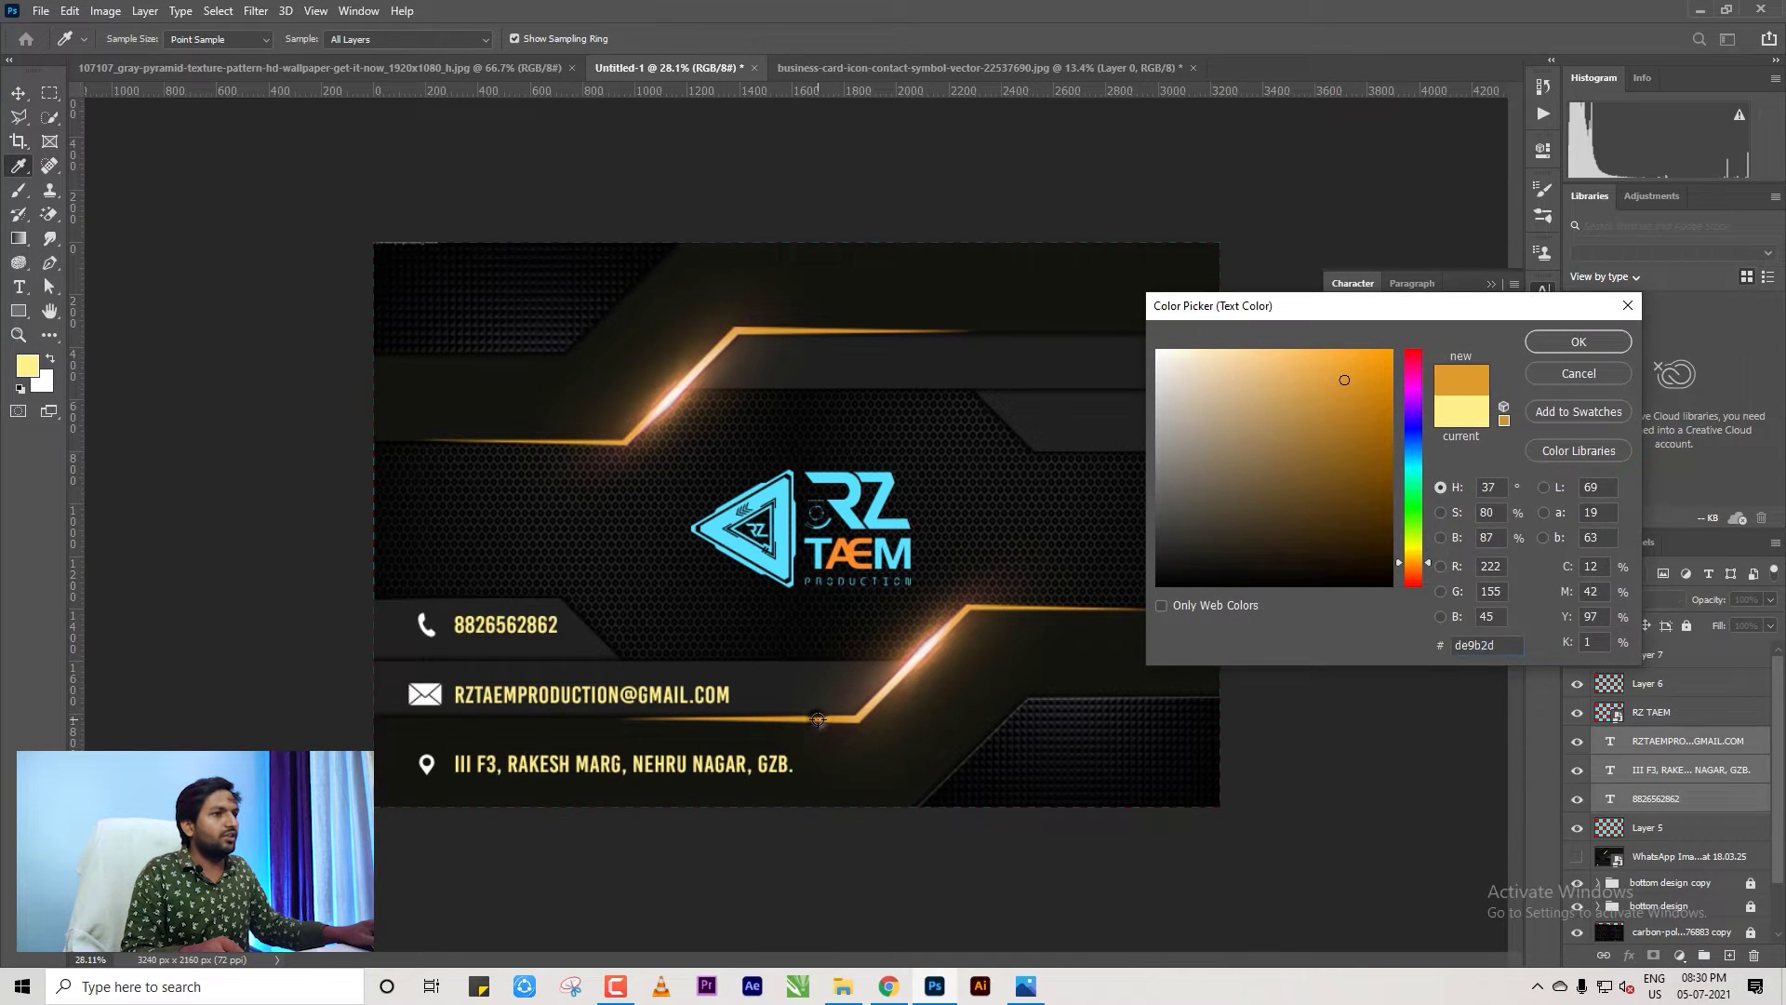
click(1579, 342)
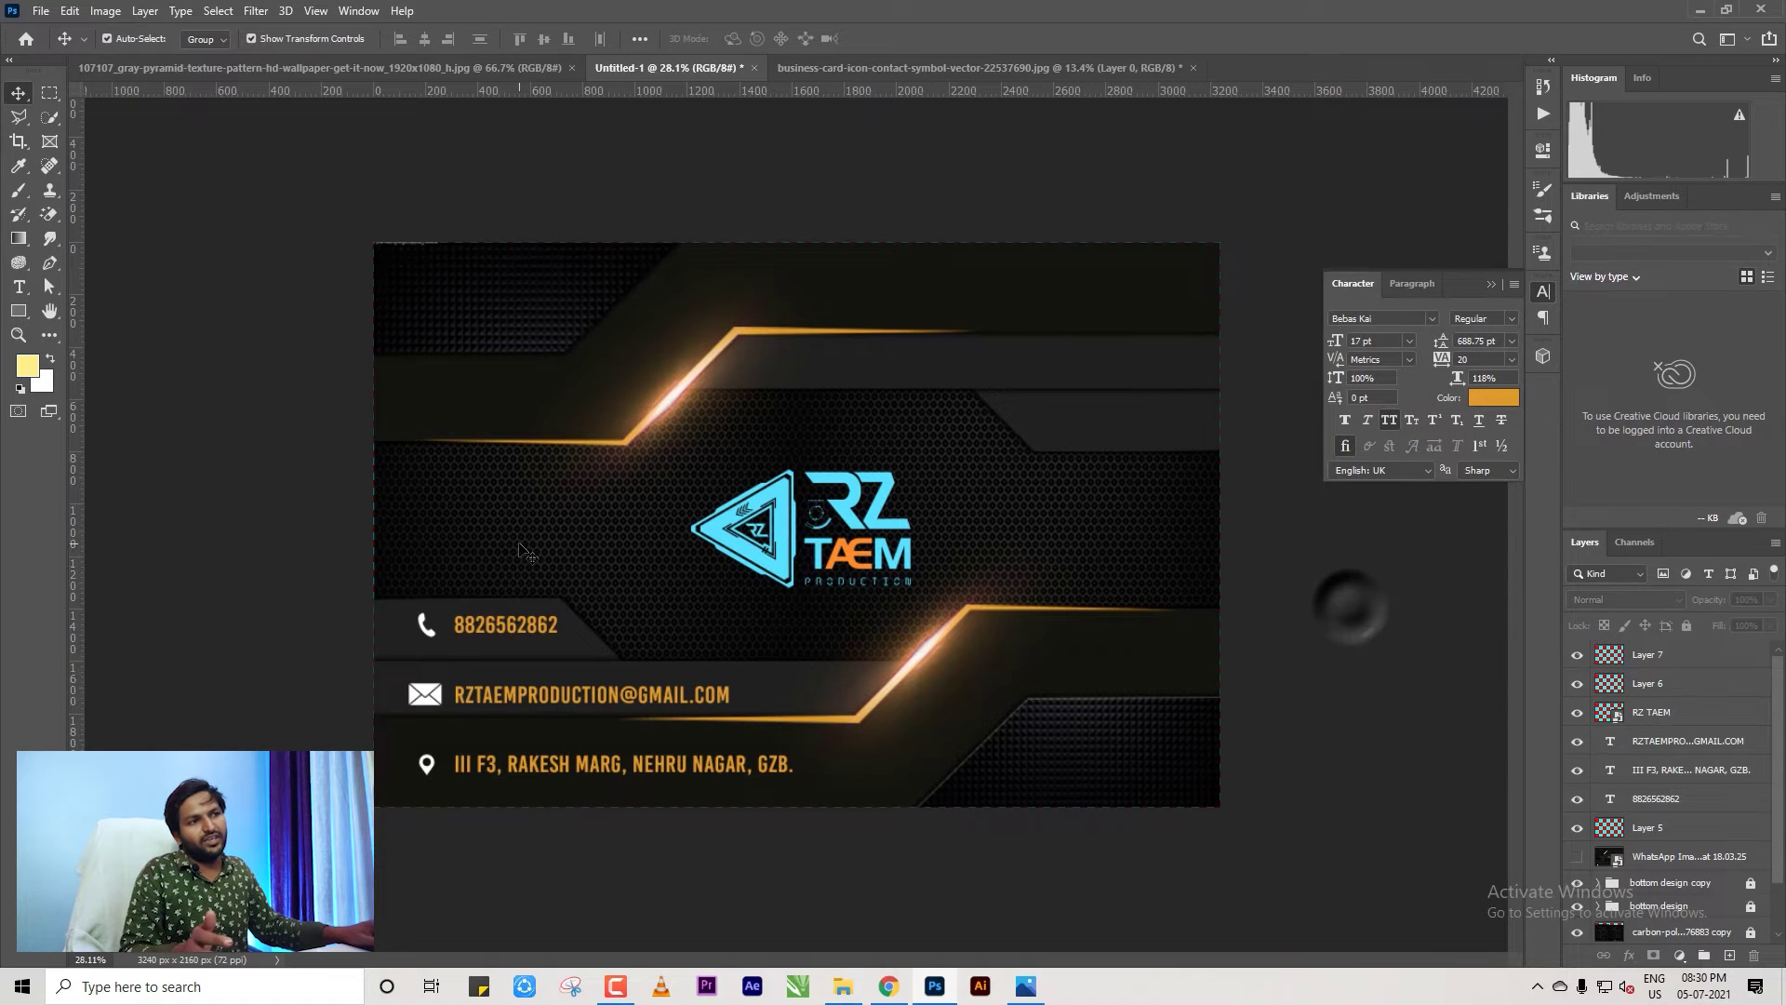
click(1493, 397)
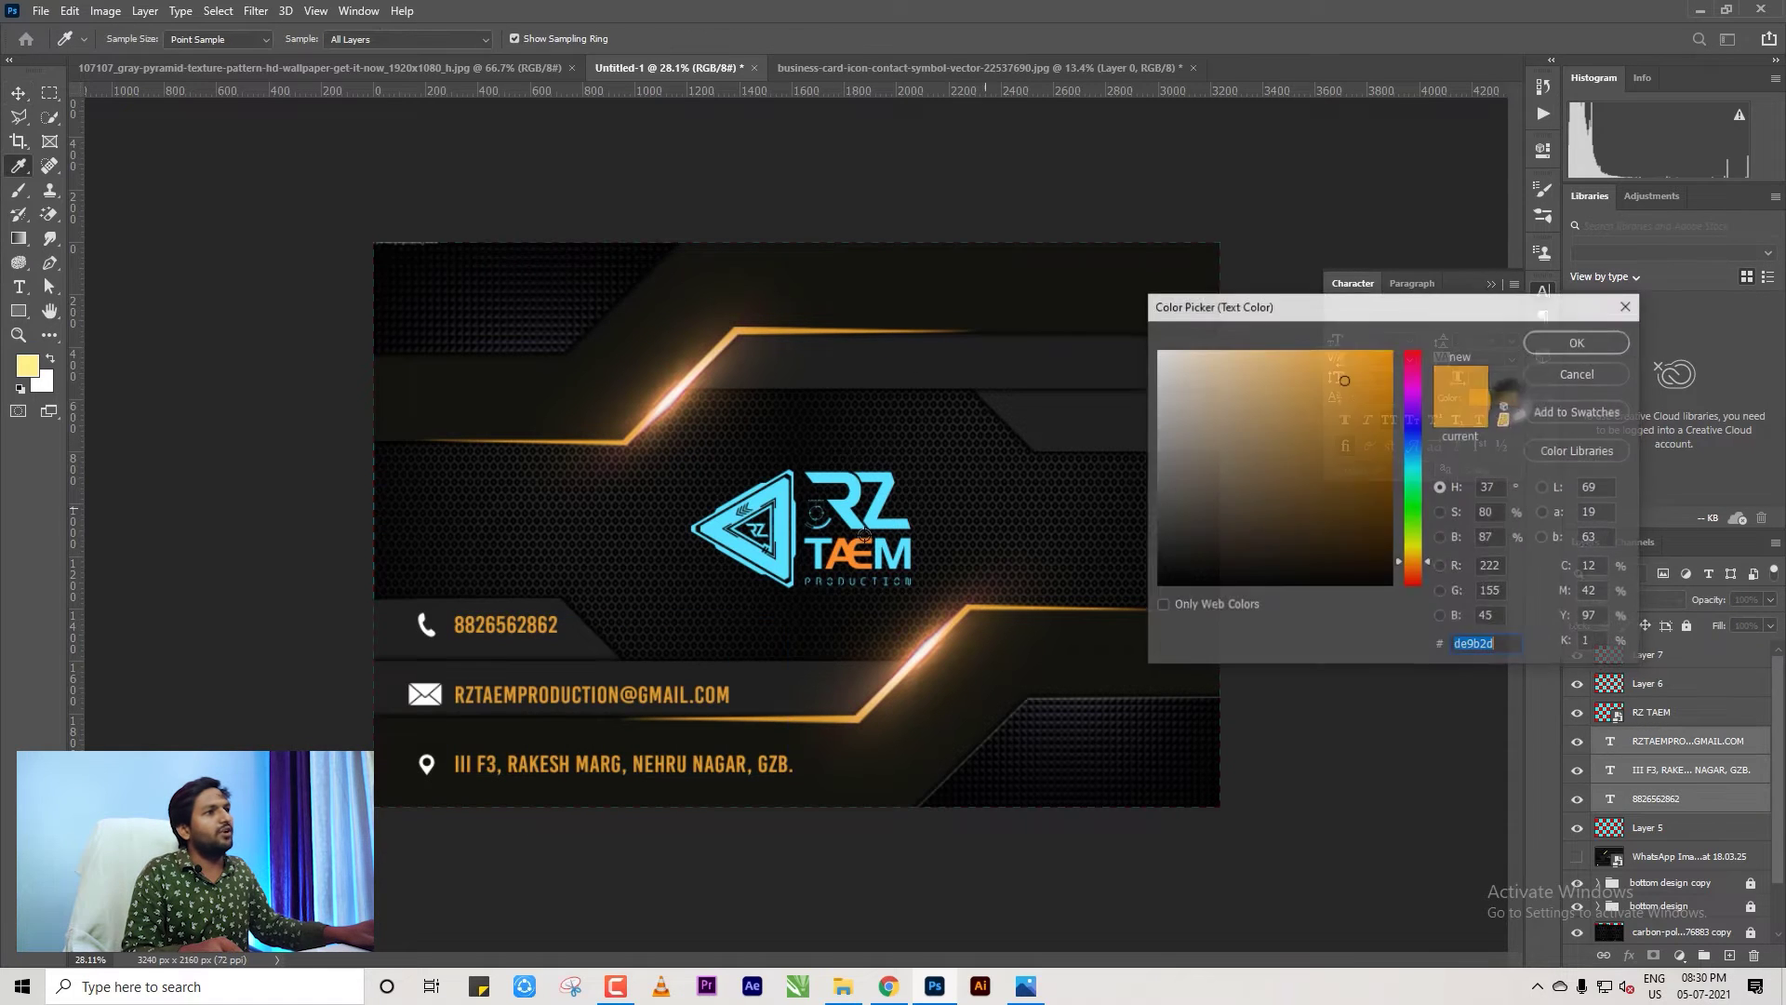
click(792, 498)
key(Return)
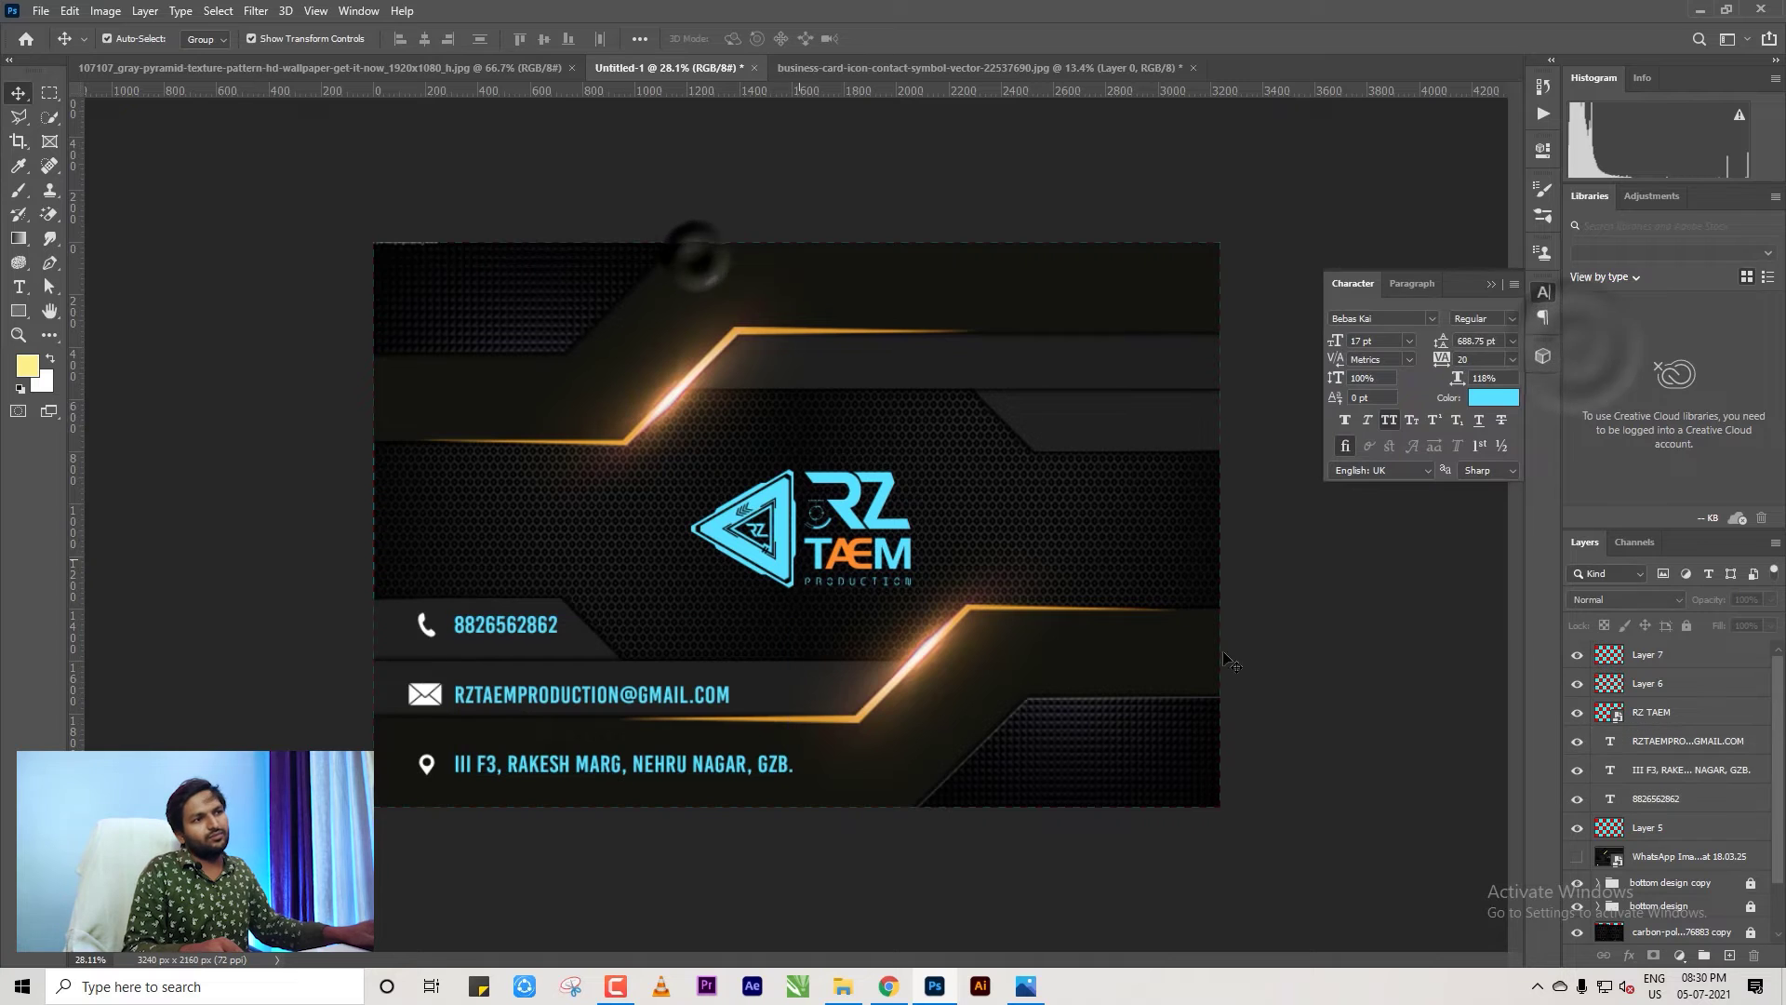
scroll(1302, 595, down, 3)
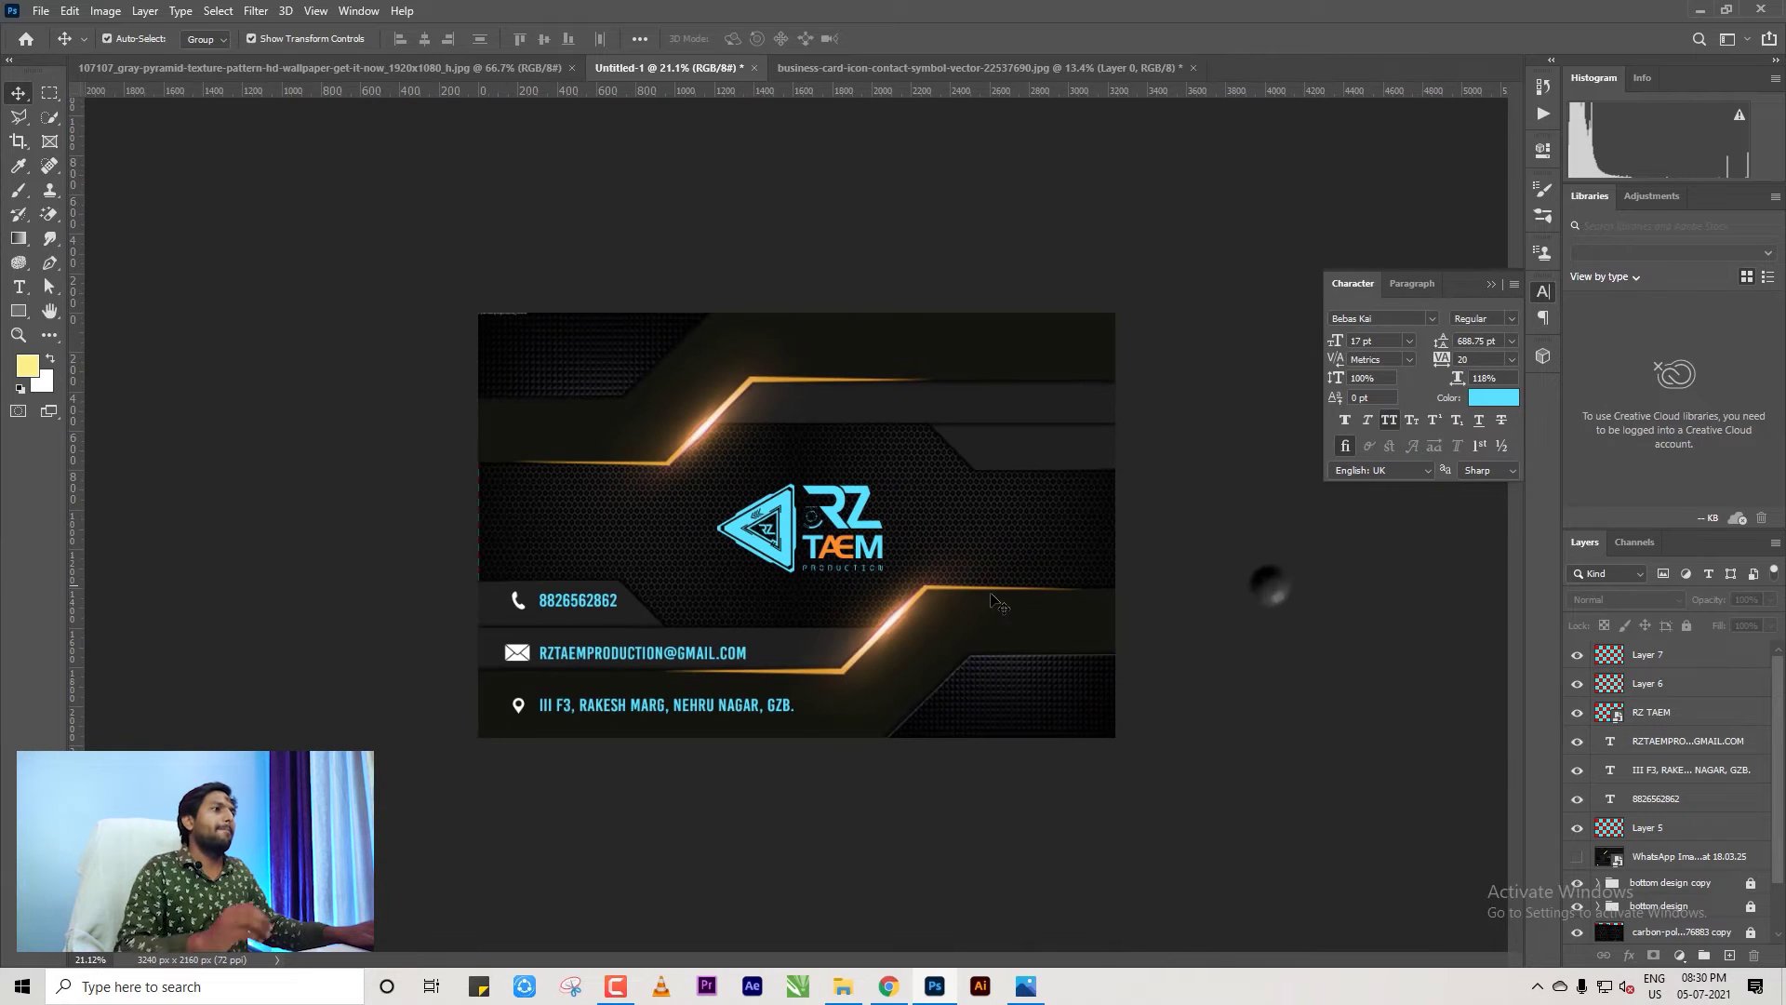
scroll(815, 556, up, 2)
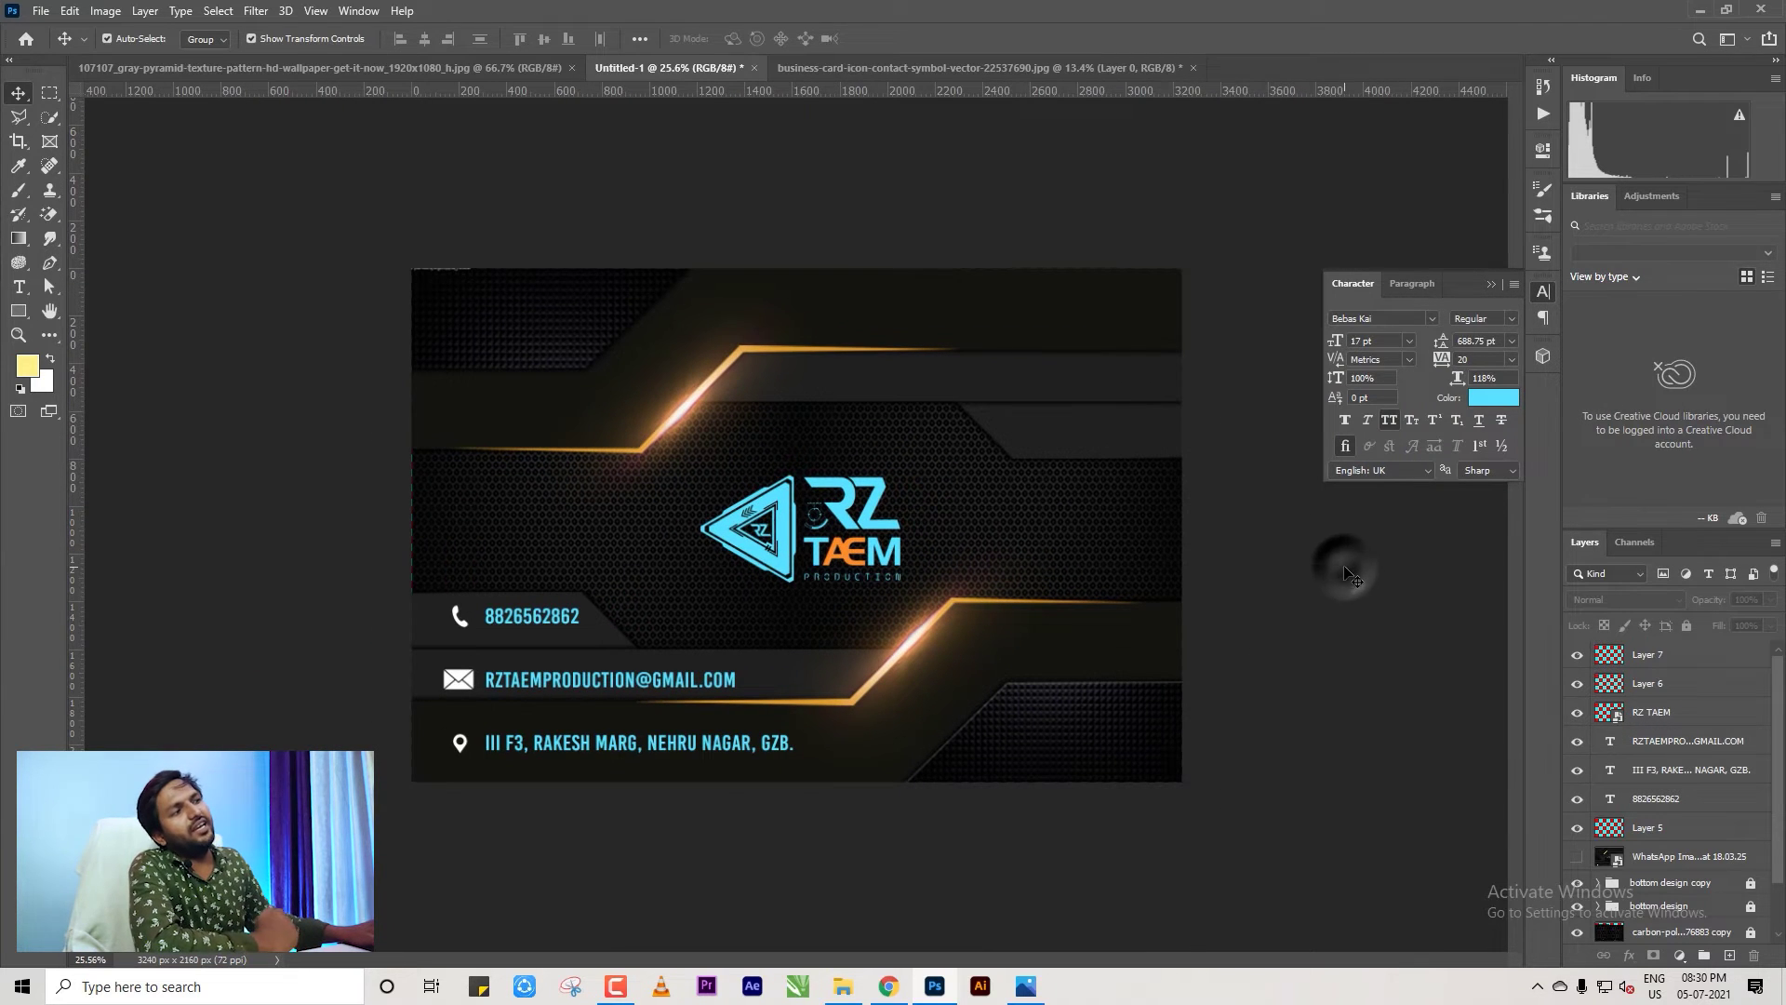
scroll(723, 522, up, 1)
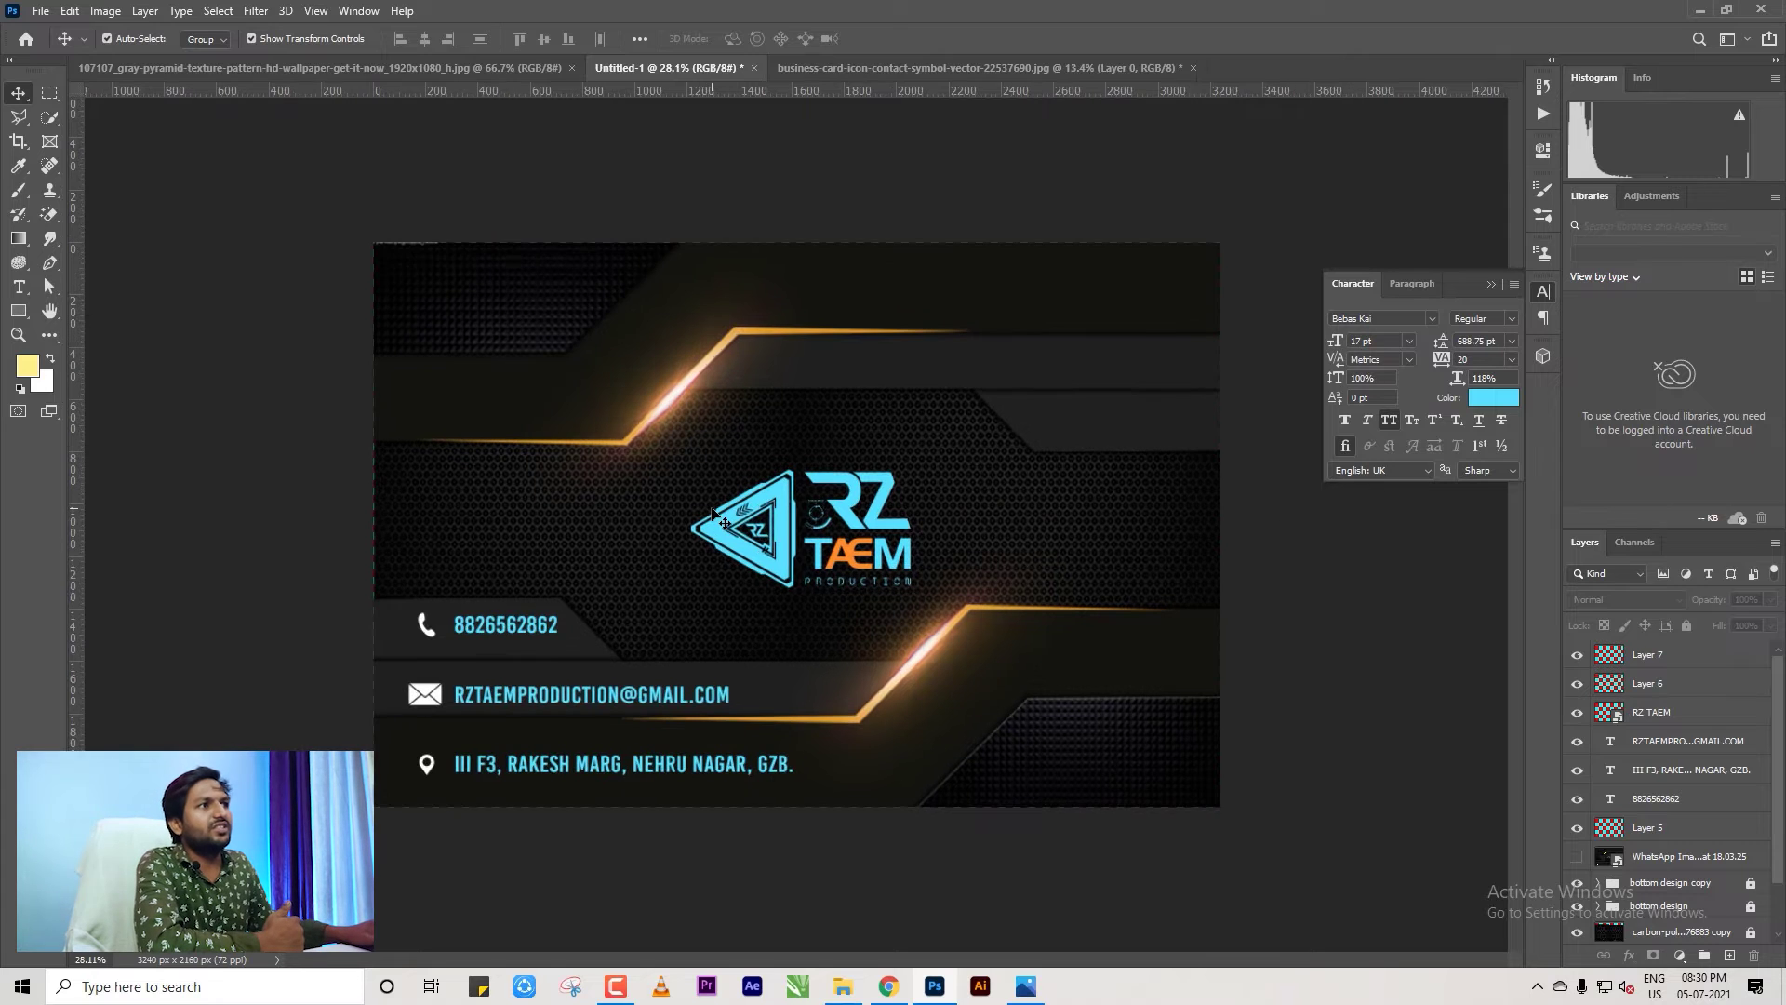
scroll(724, 522, down, 1)
click(782, 532)
click(1315, 532)
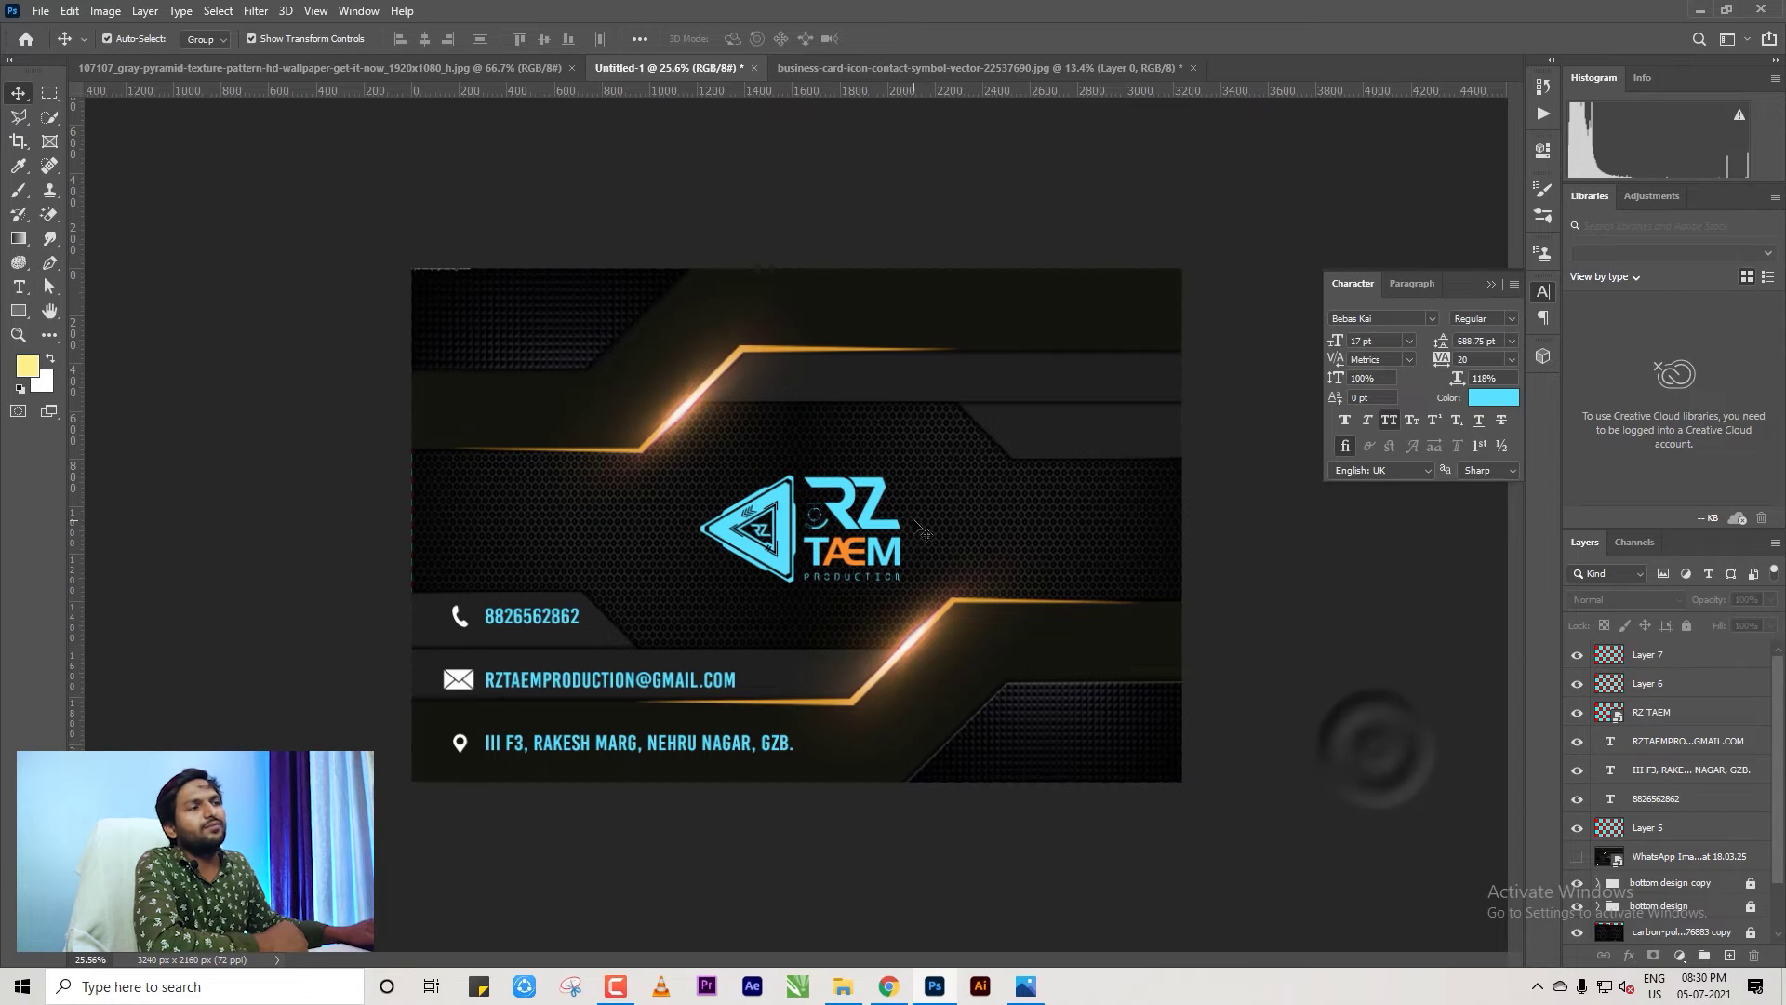
scroll(1358, 744, up, 1)
scroll(1363, 670, down, 2)
scroll(1368, 593, up, 2)
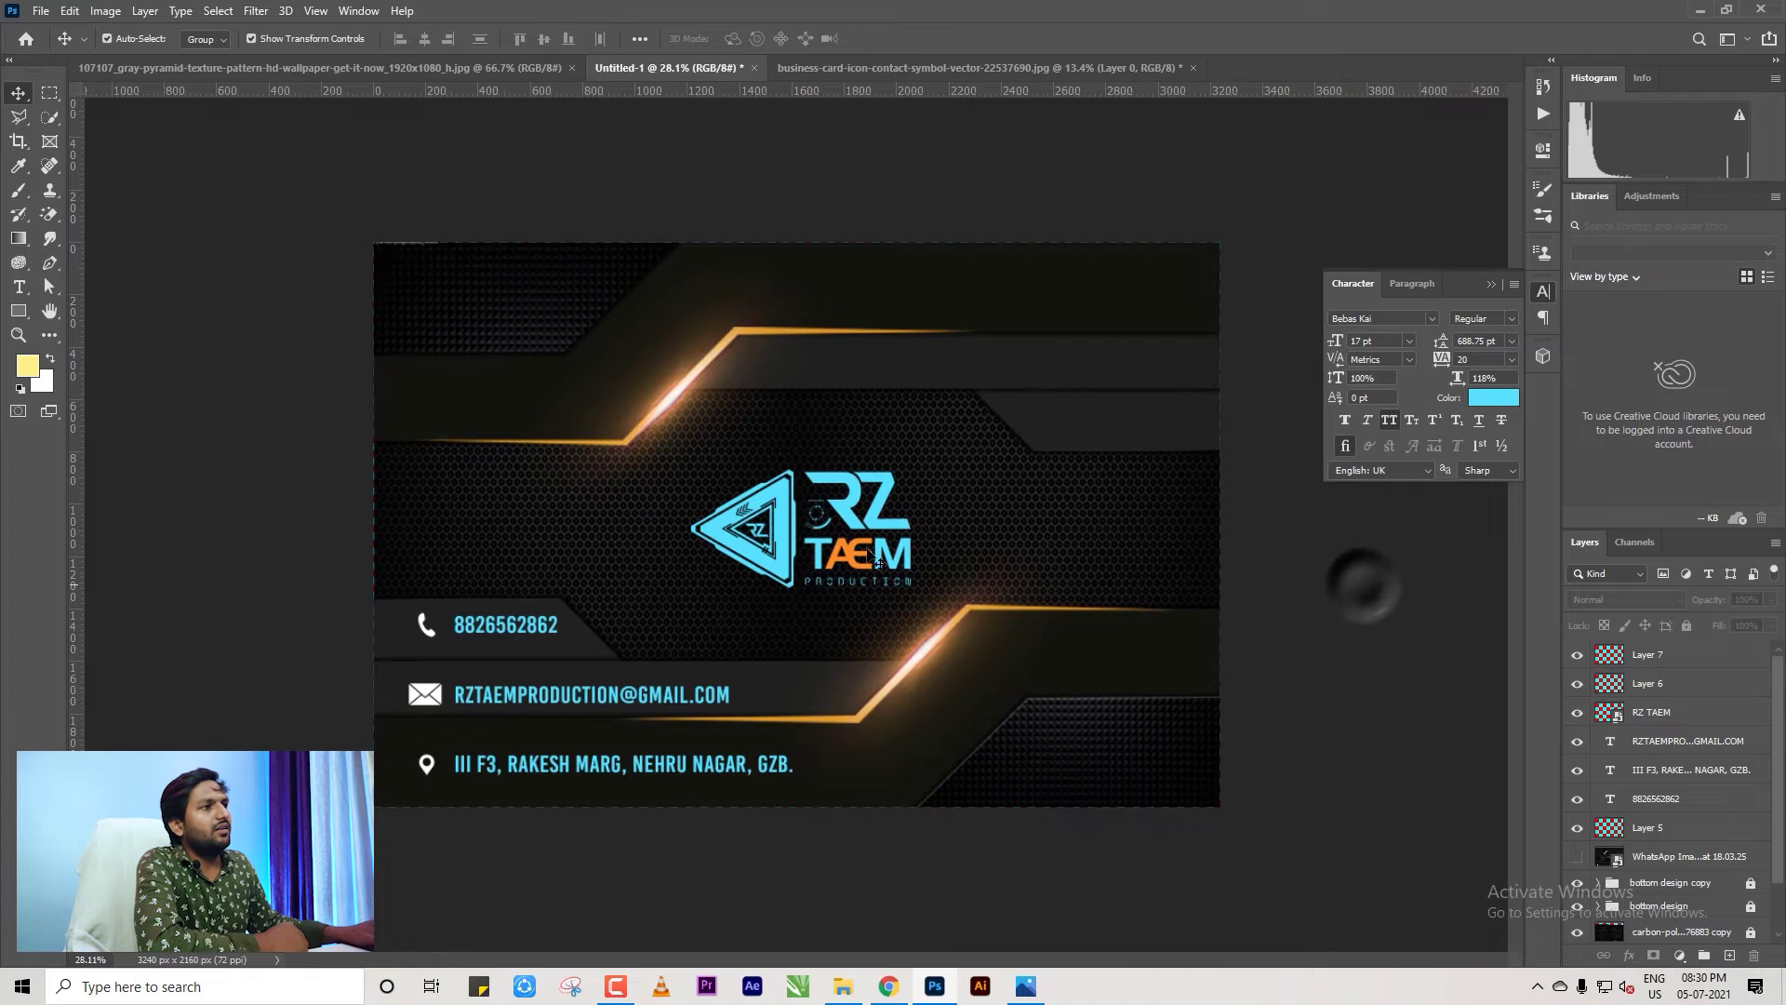
scroll(1315, 555, down, 1)
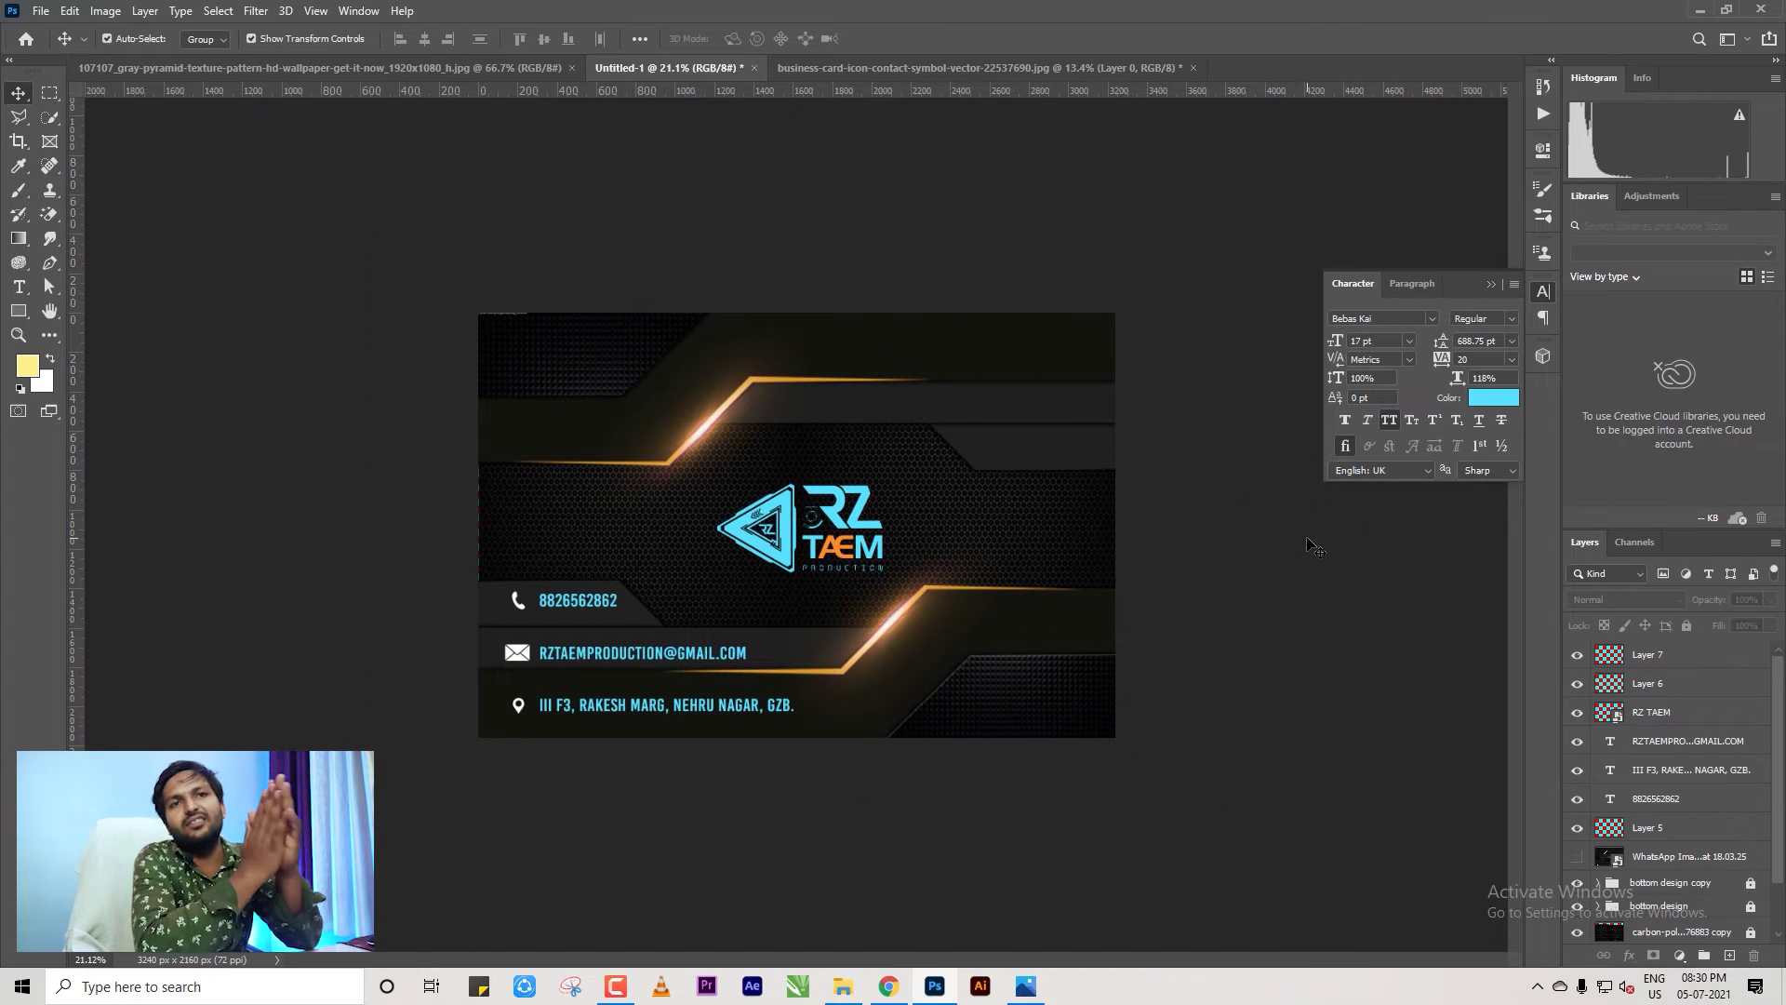
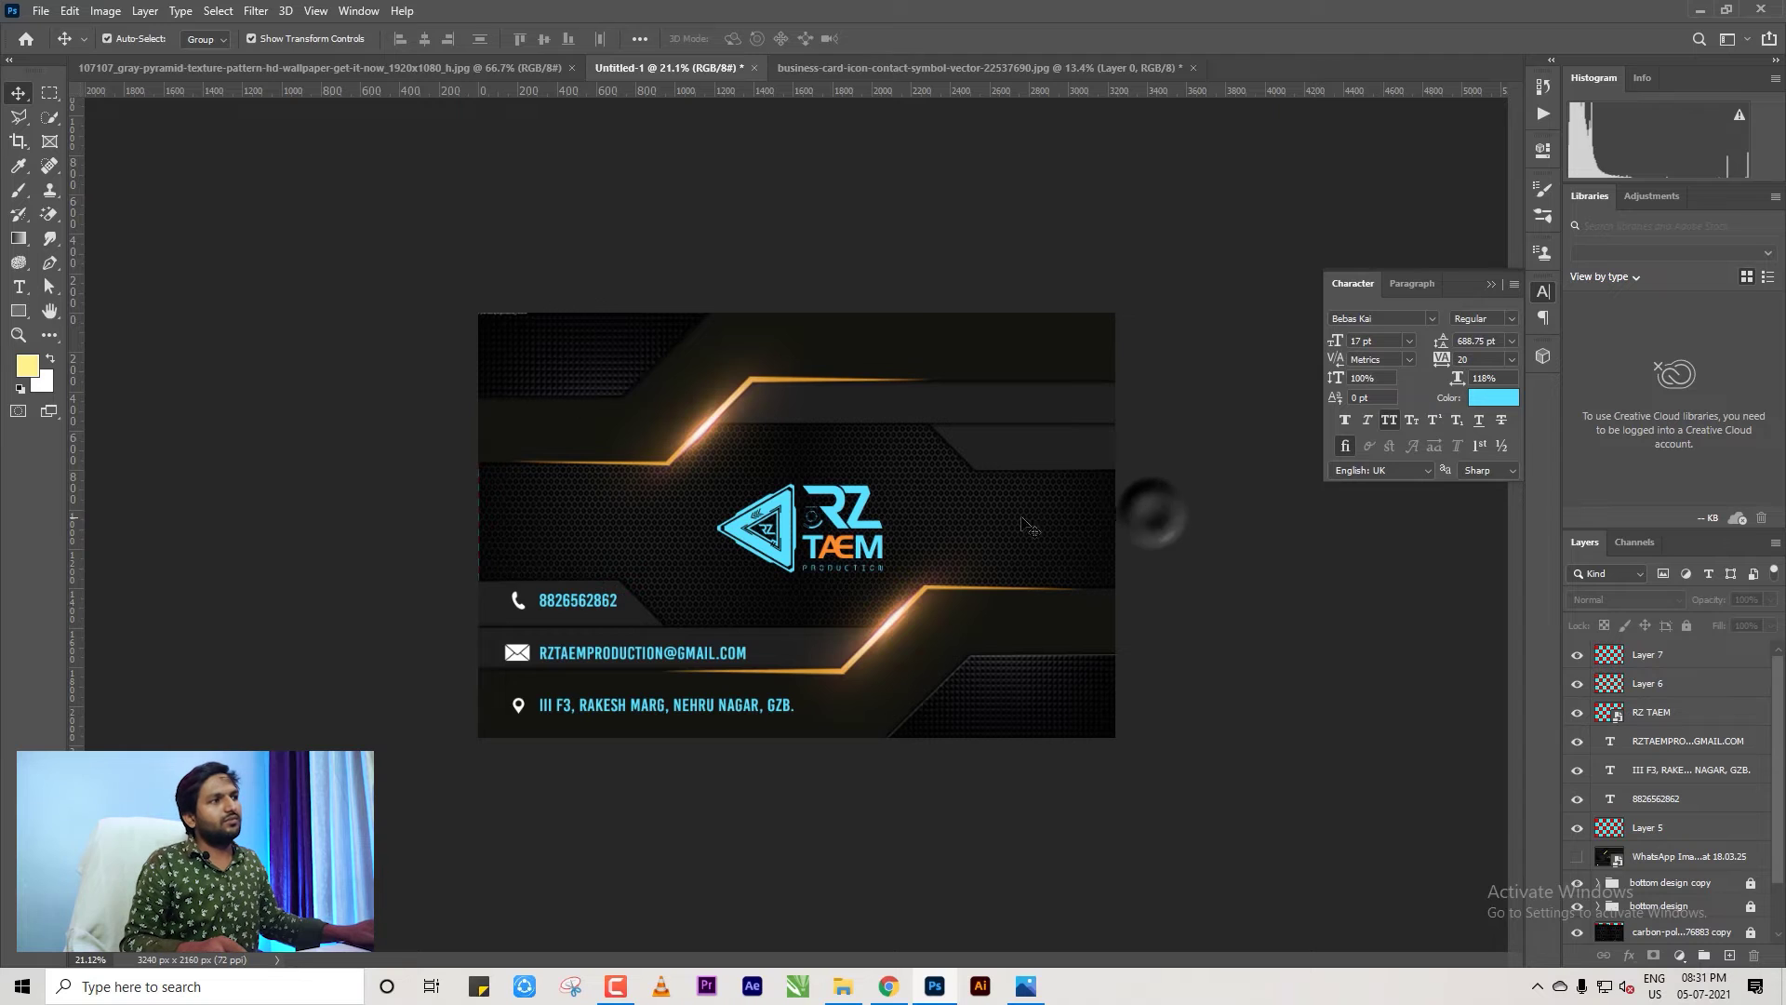
Close the business-card icon document without saving its changes.
scroll(1025, 524, down, 2)
click(1187, 69)
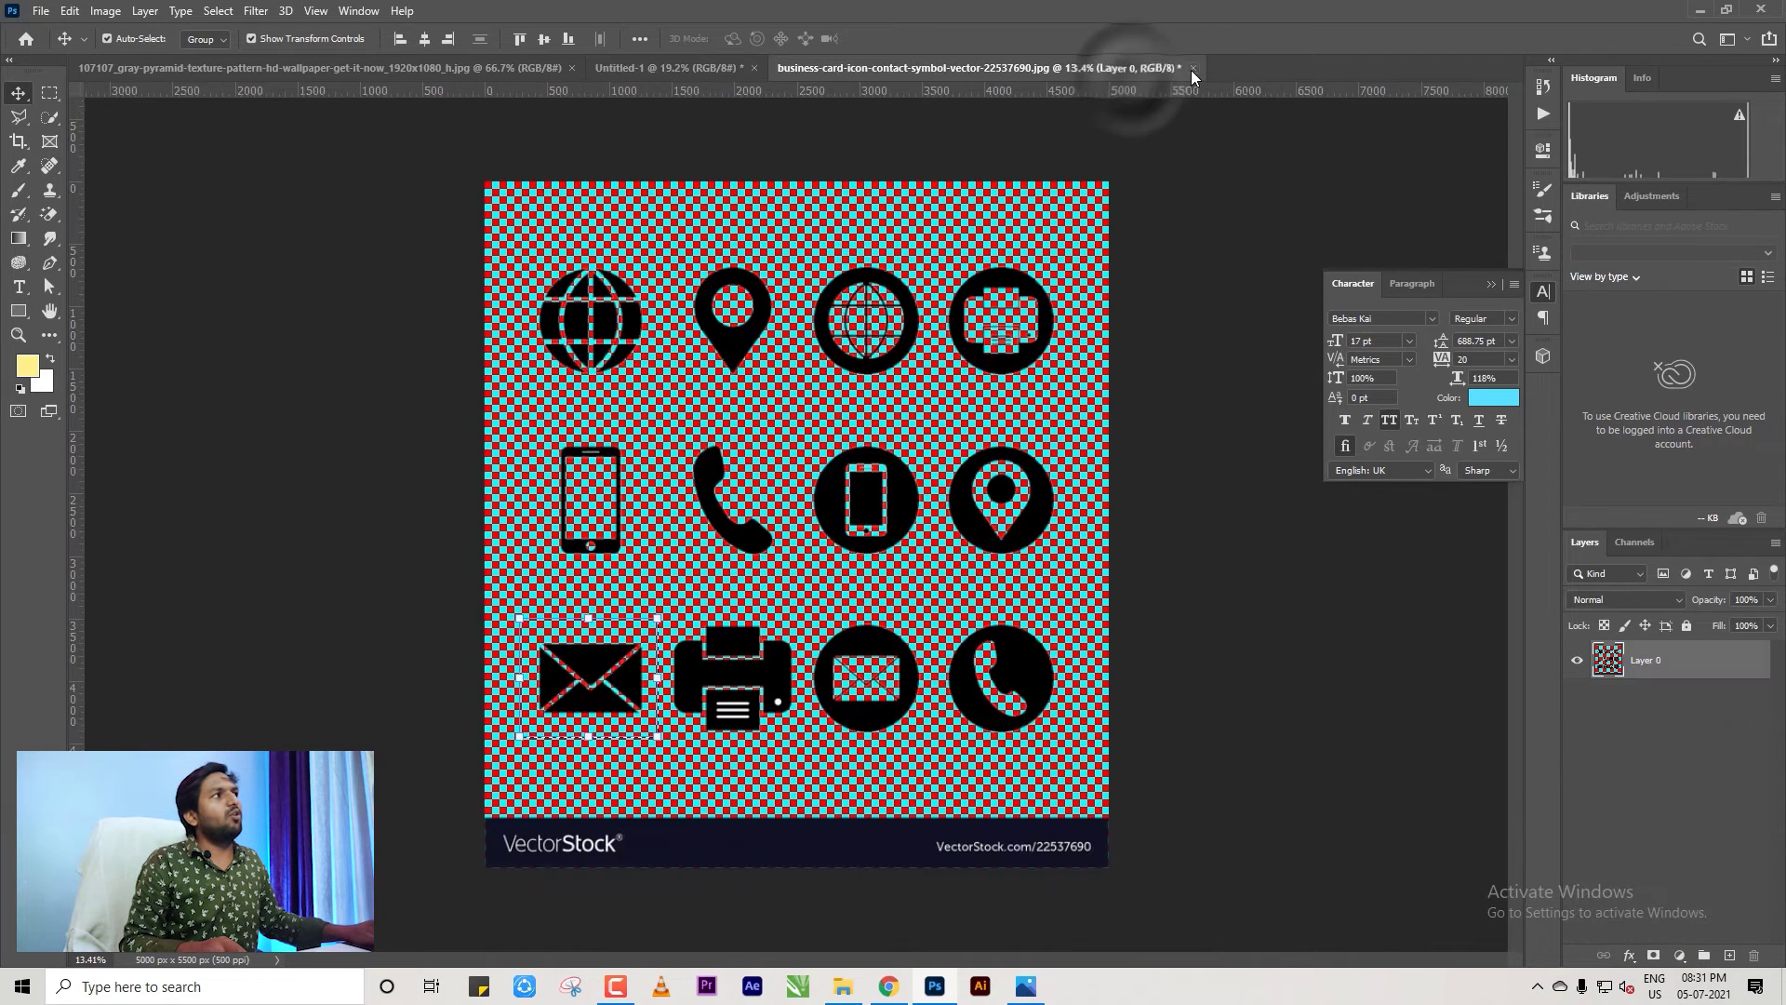
click(1191, 69)
key(n)
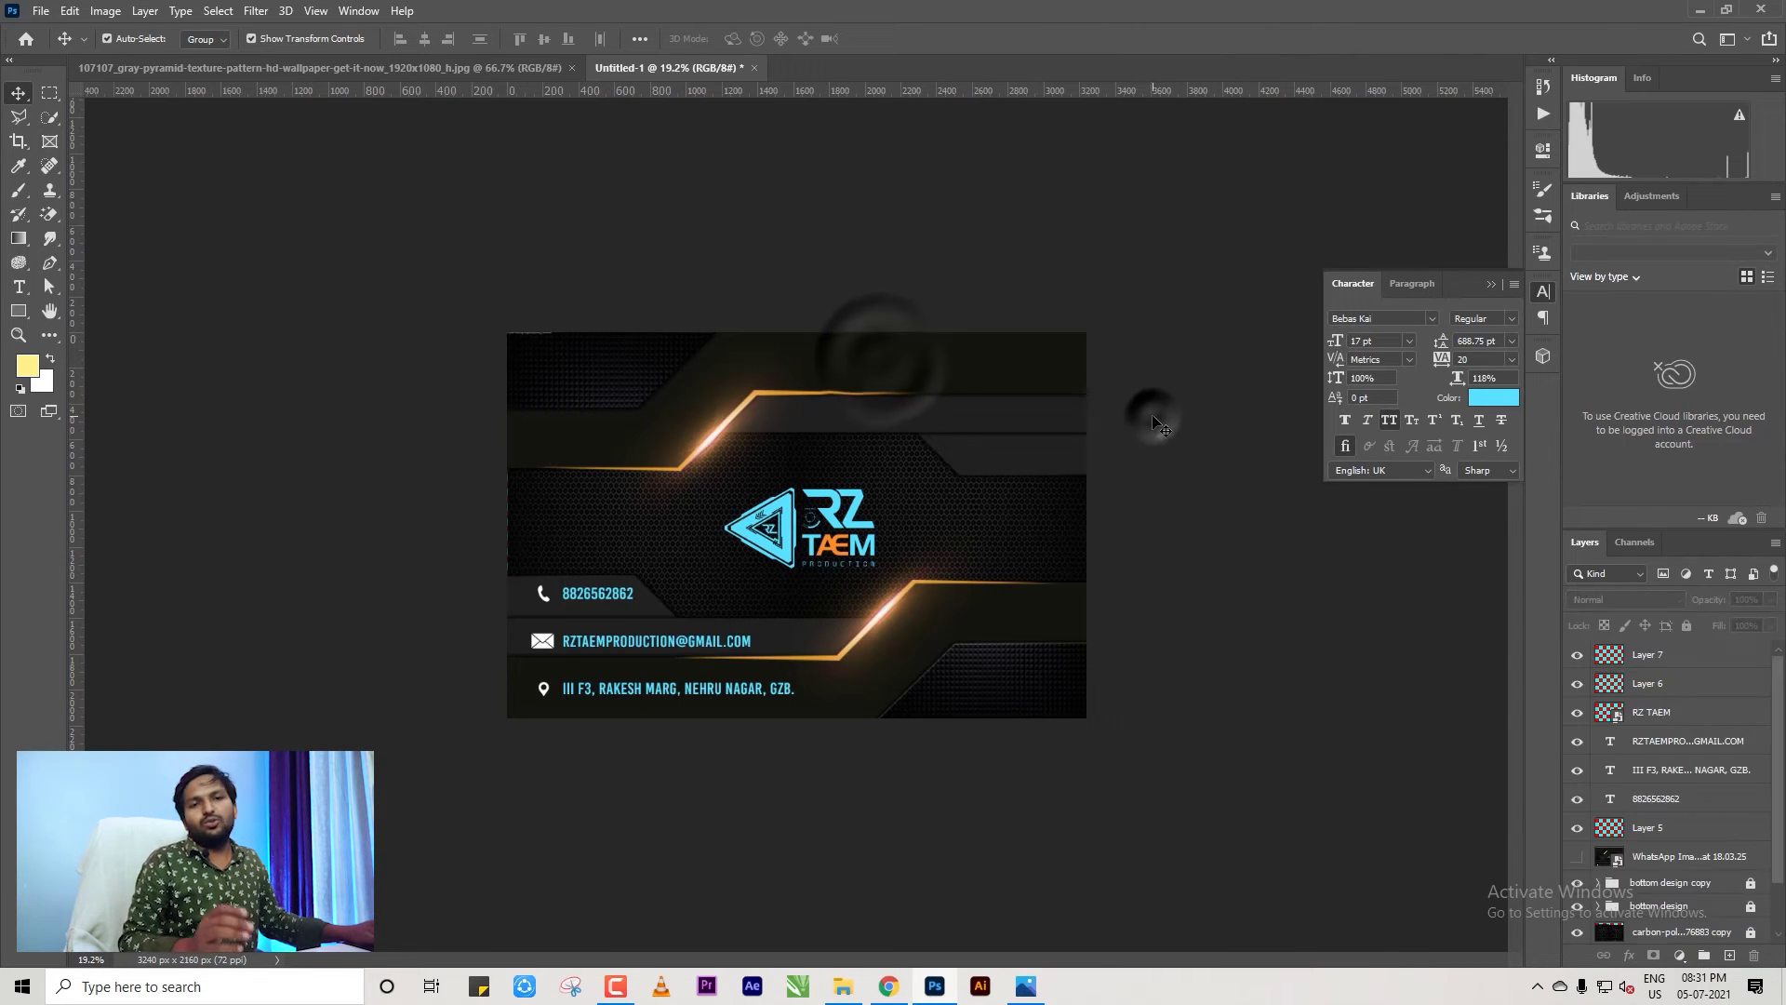
Create a default blank document, then close that unwanted Untitled document.
key(ctrl+n)
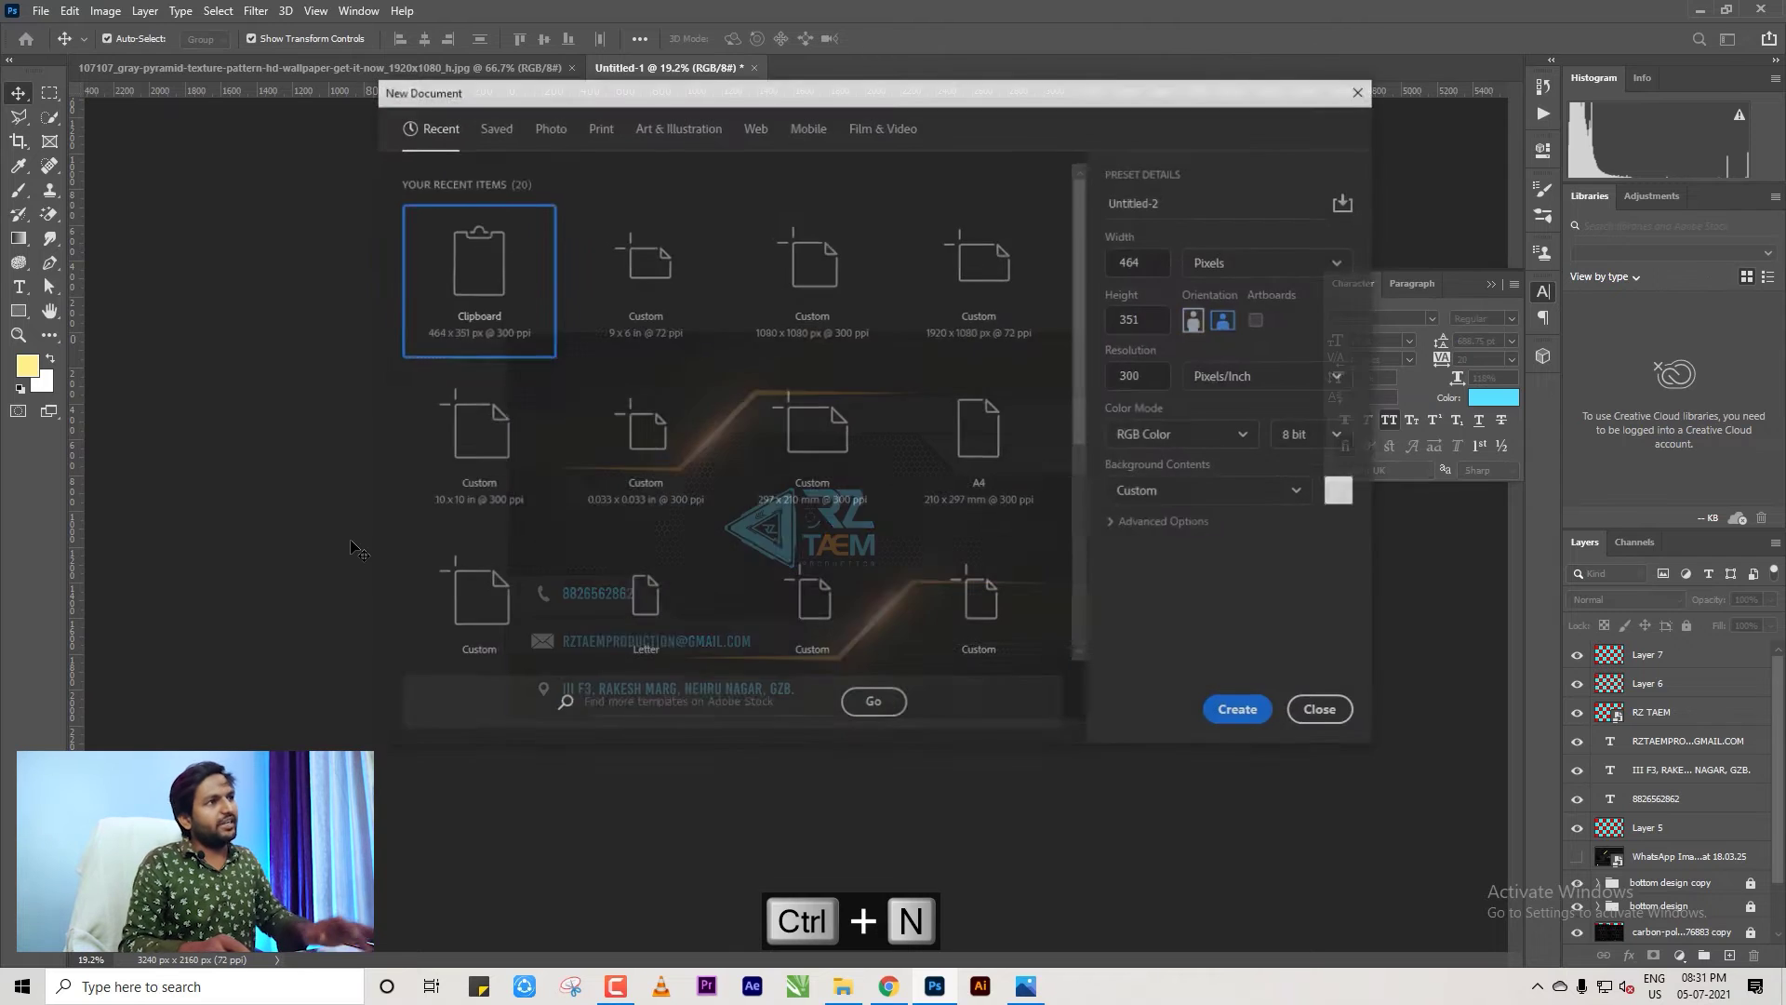
key(Return)
scroll(828, 494, up, 2)
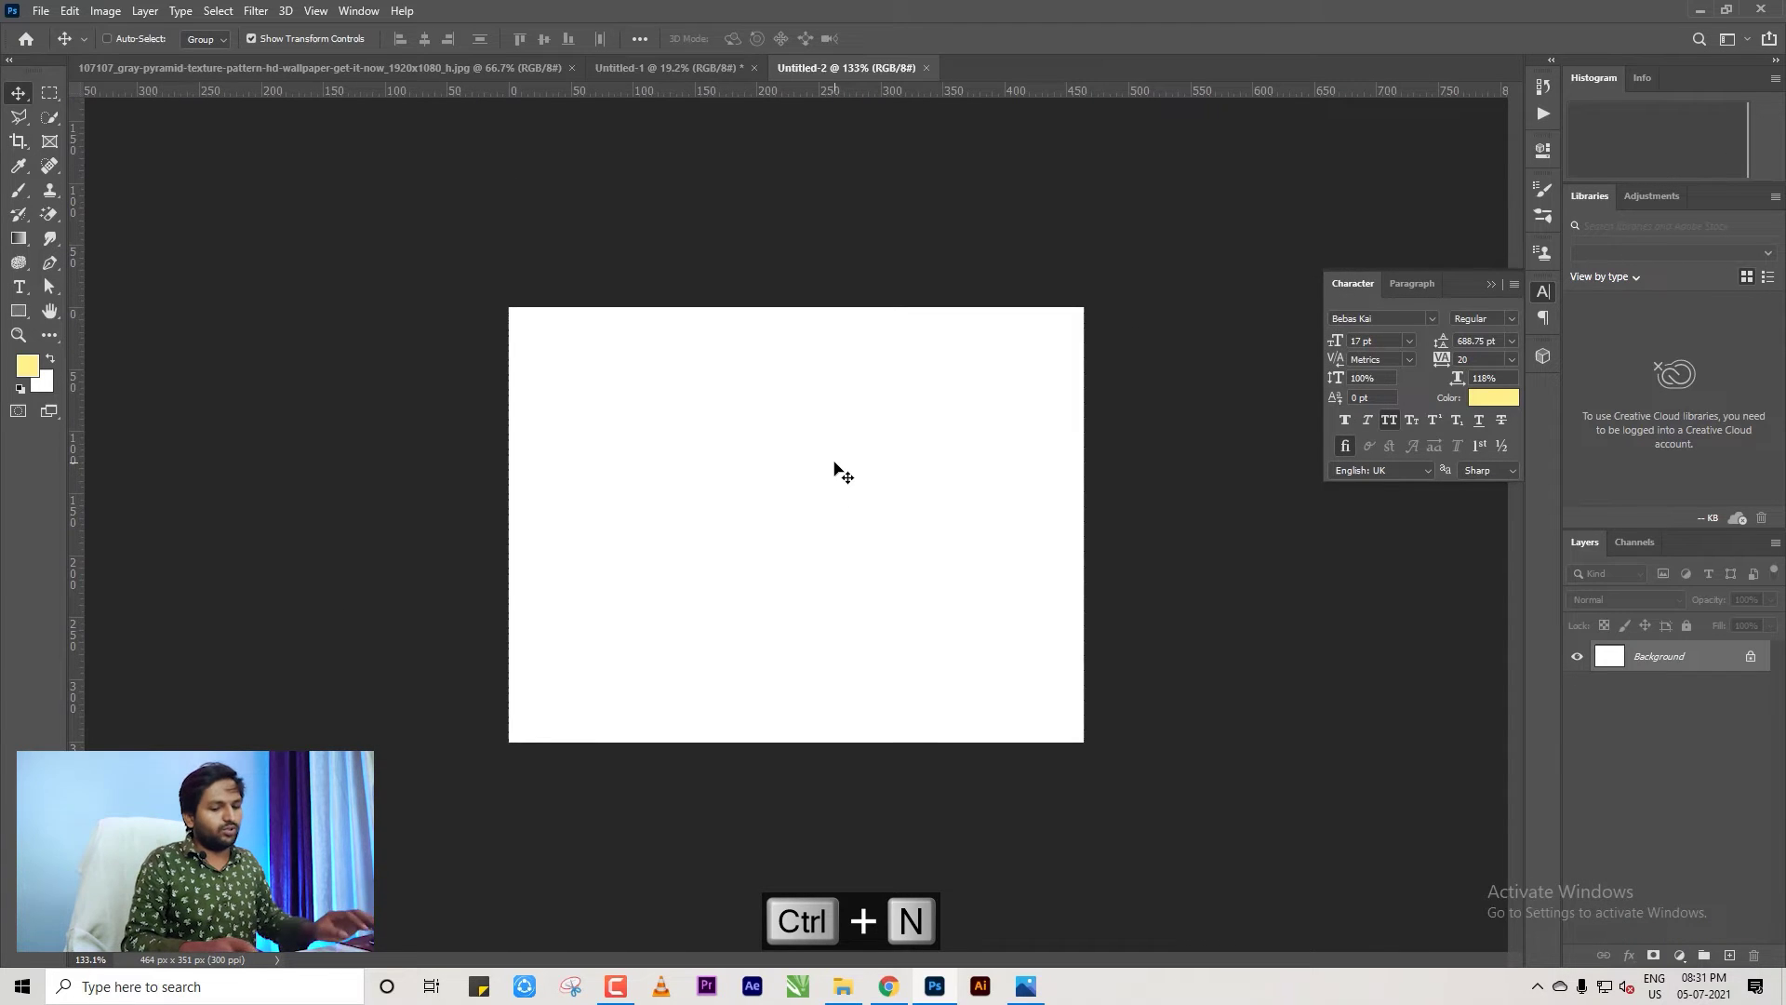
click(926, 67)
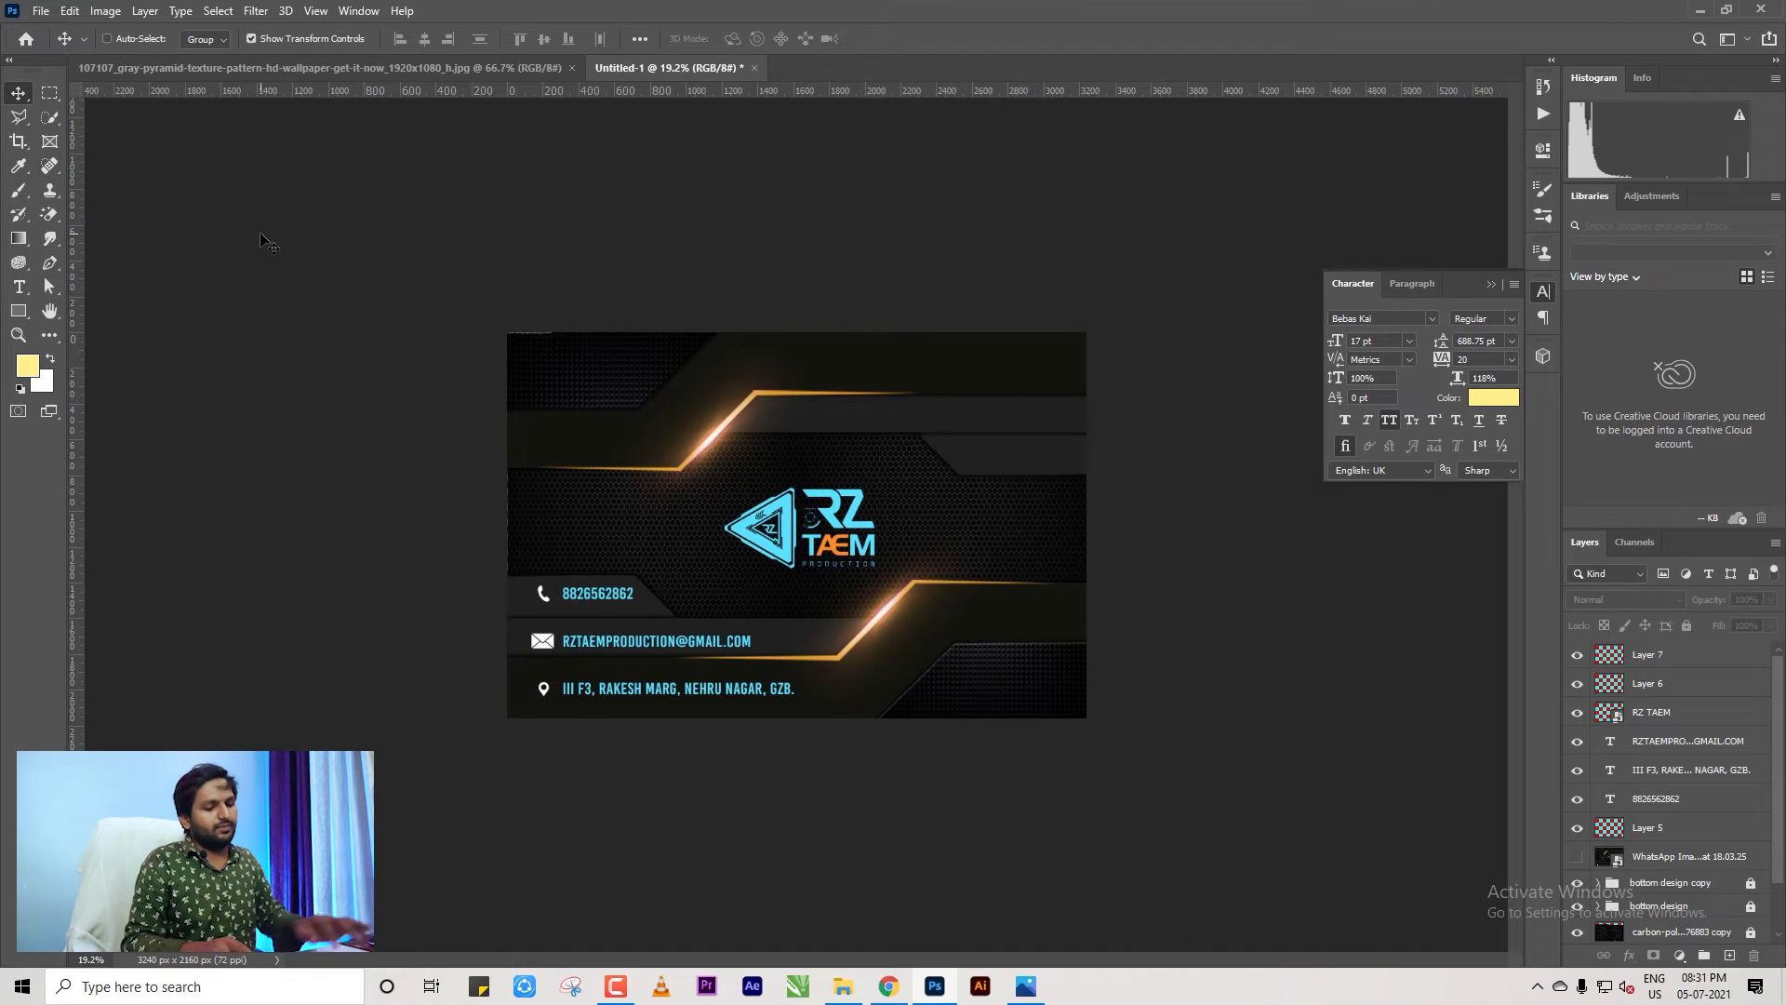
Create a new blank A4 document and zoom out to view the whole page.
key(ctrl+n)
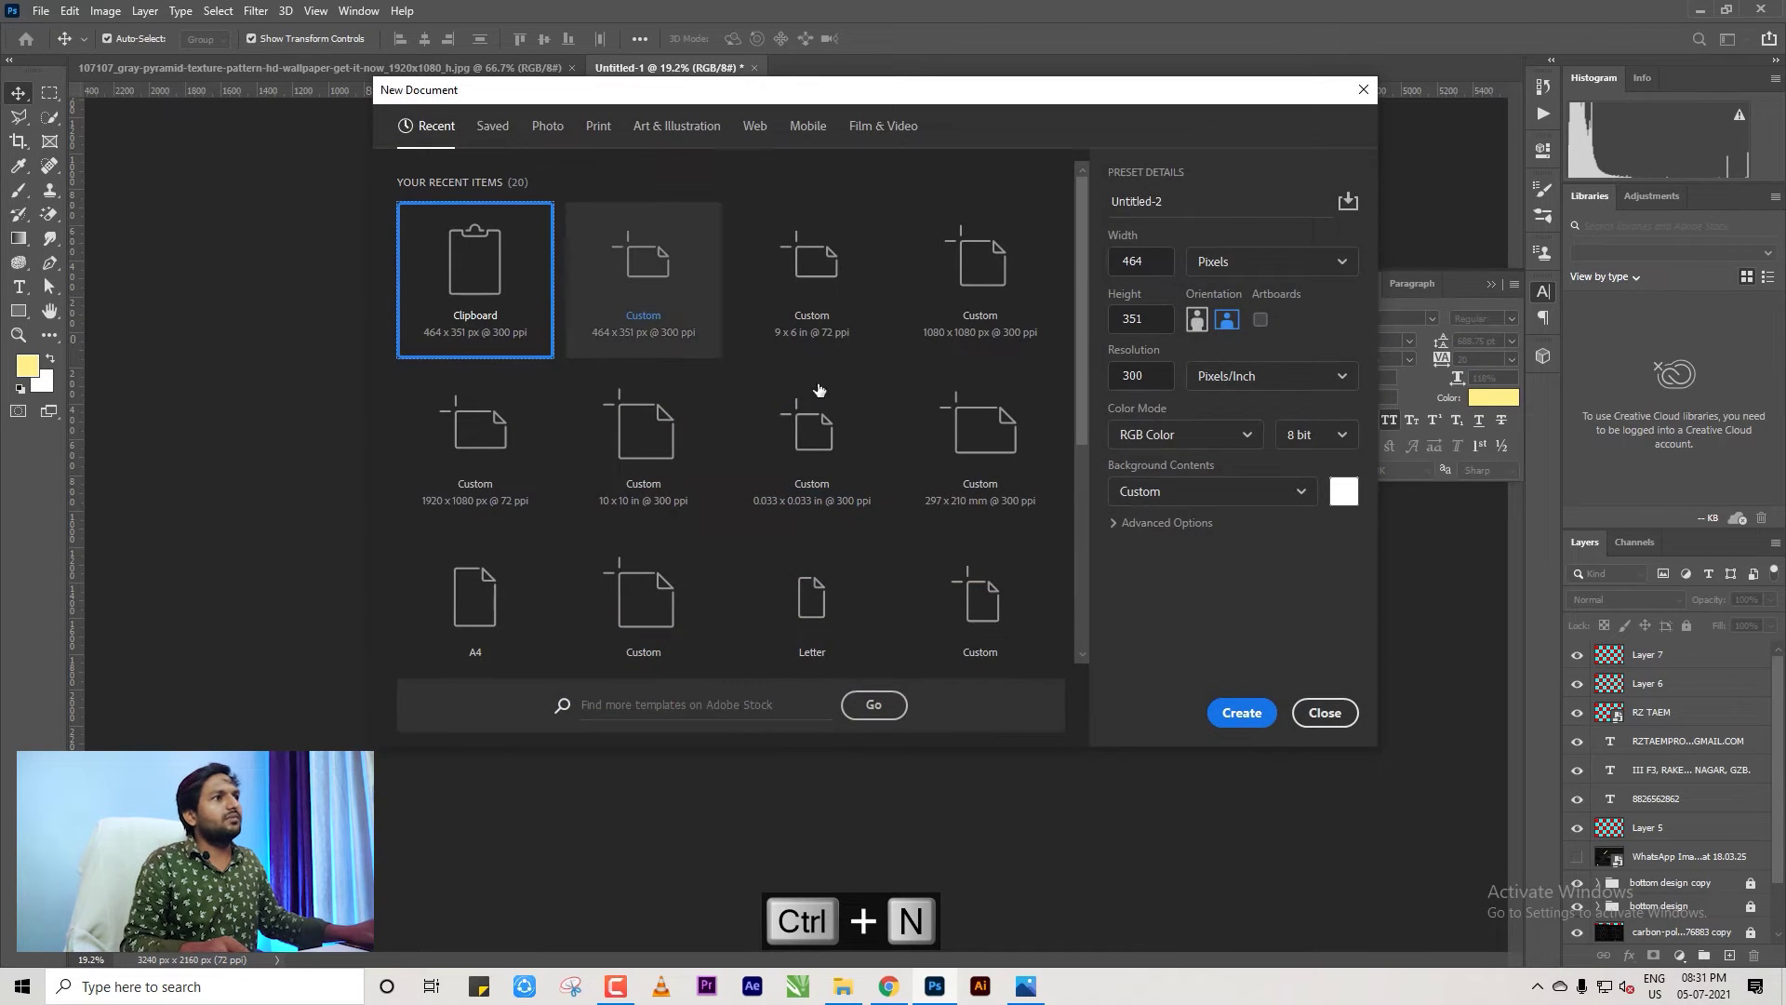
scroll(818, 391, down, 1)
click(812, 507)
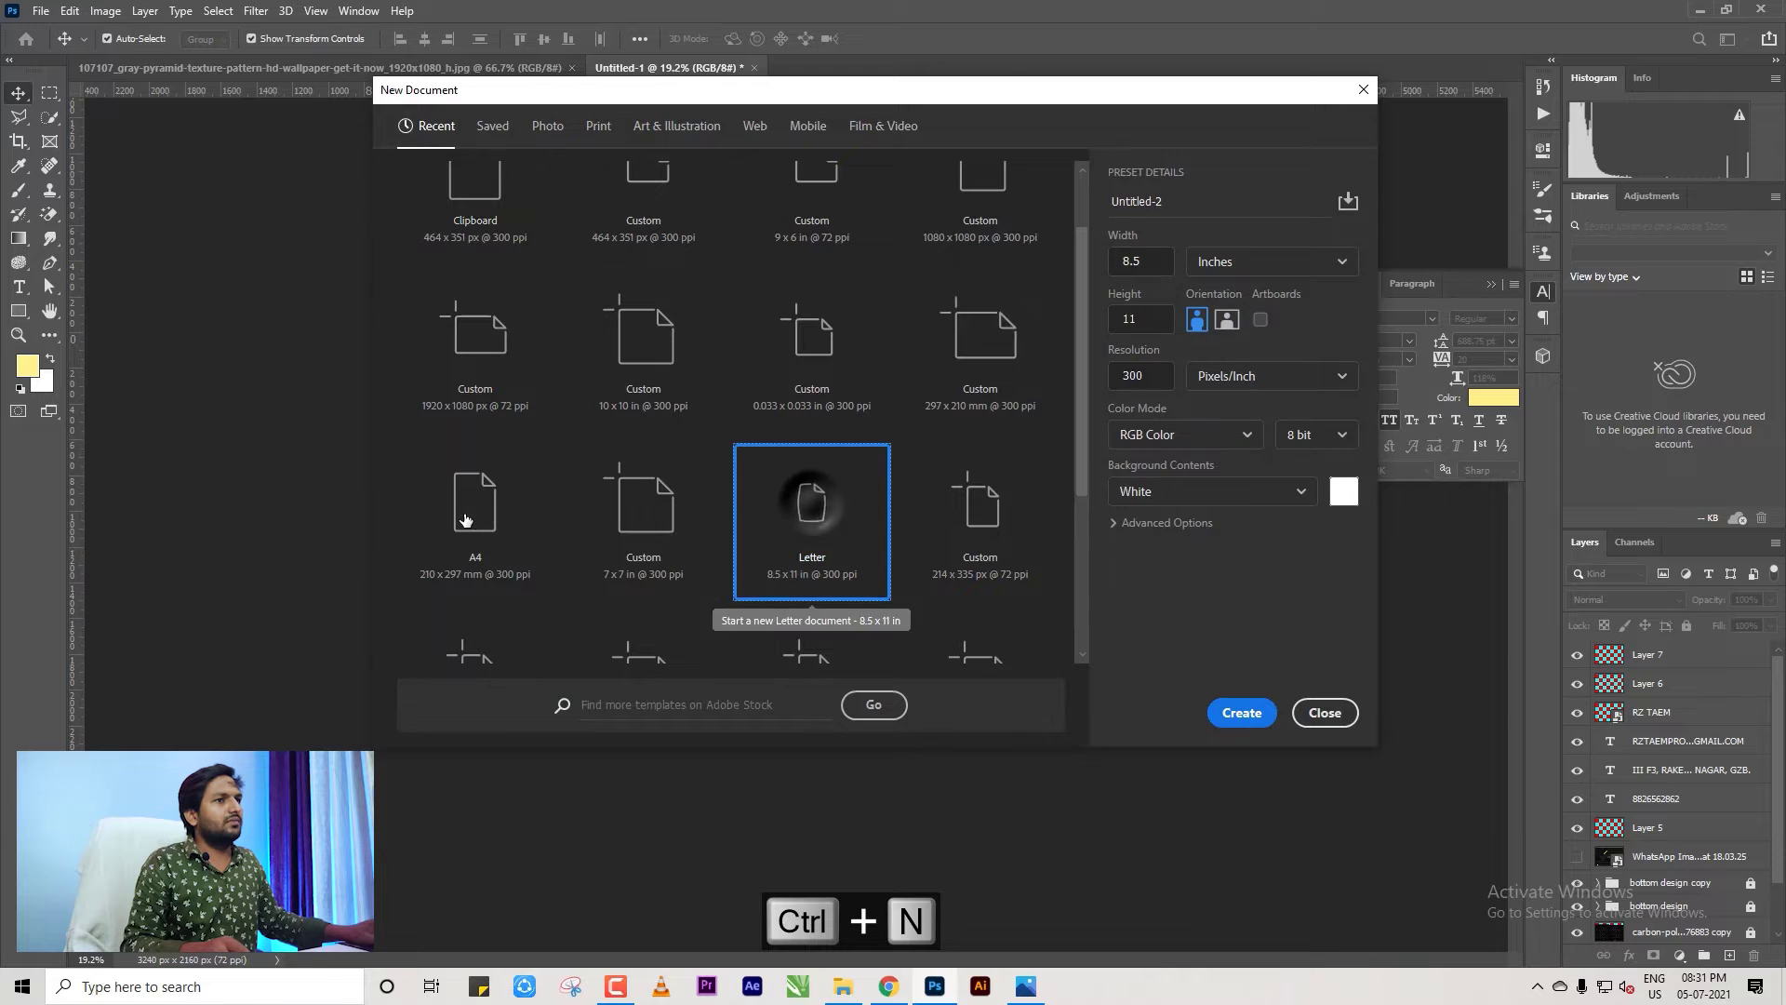
click(465, 519)
click(1241, 713)
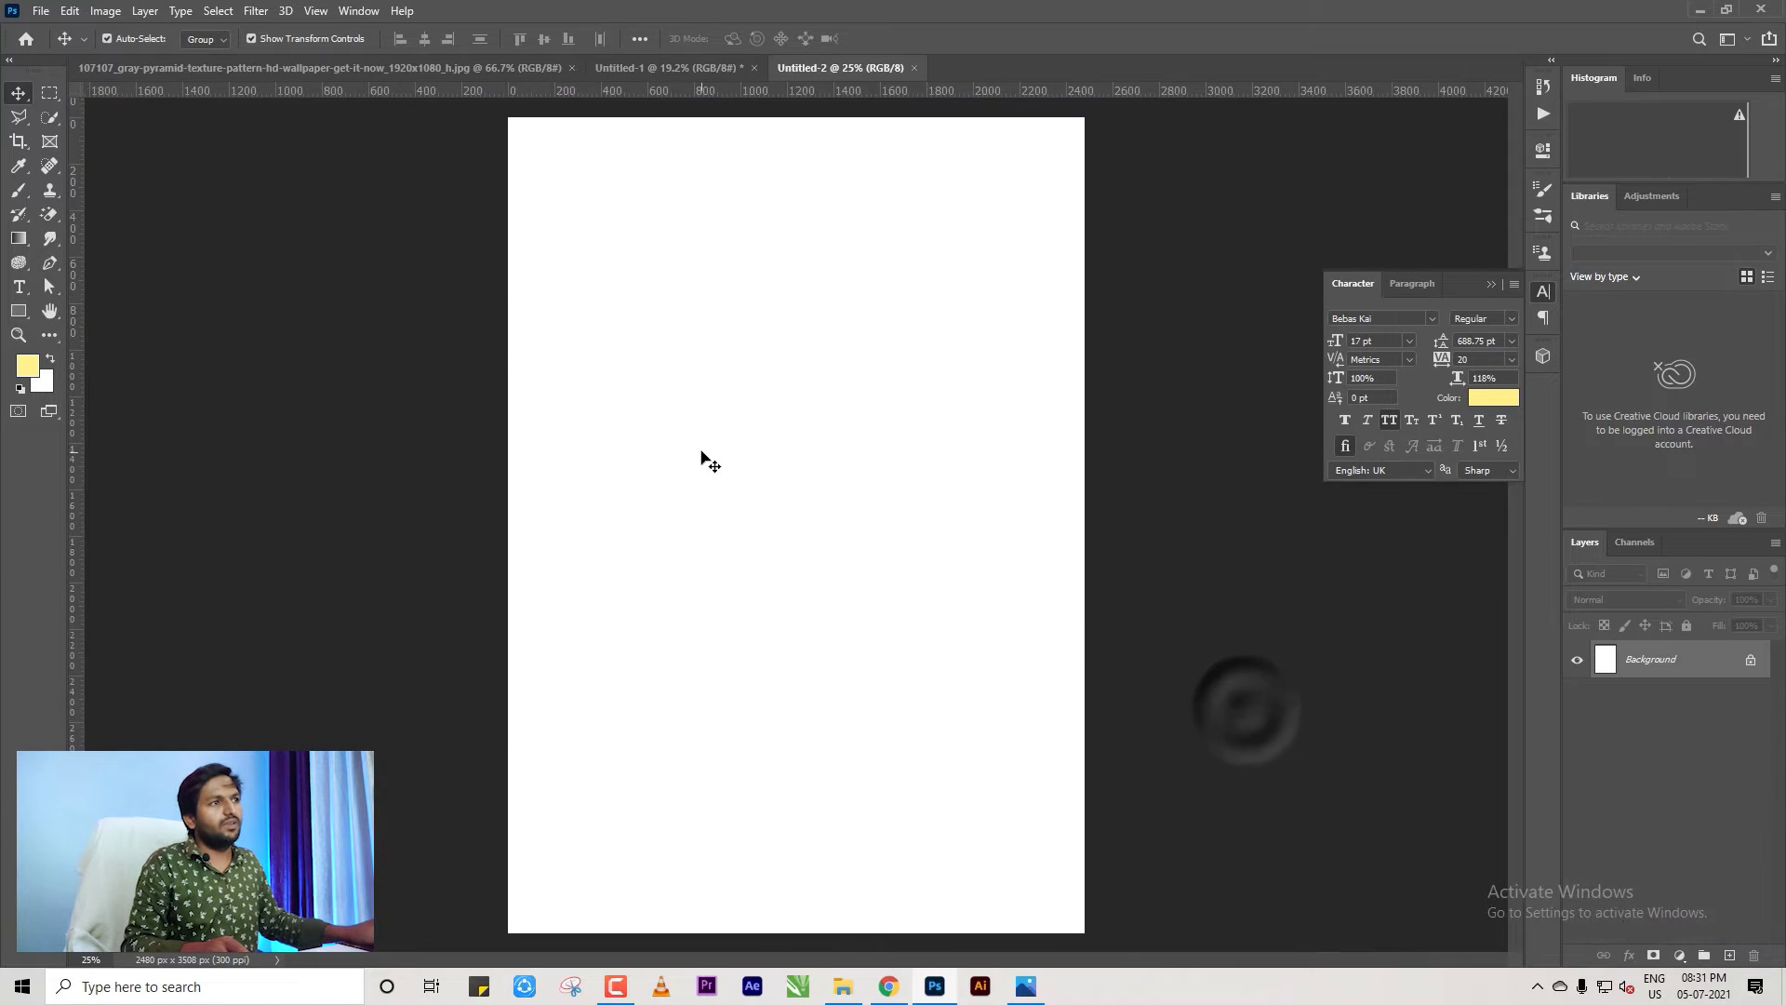
key(ctrl+minus)
Add the text PERSPECTIVE near the page top and colour it black (000000).
click(20, 289)
click(699, 231)
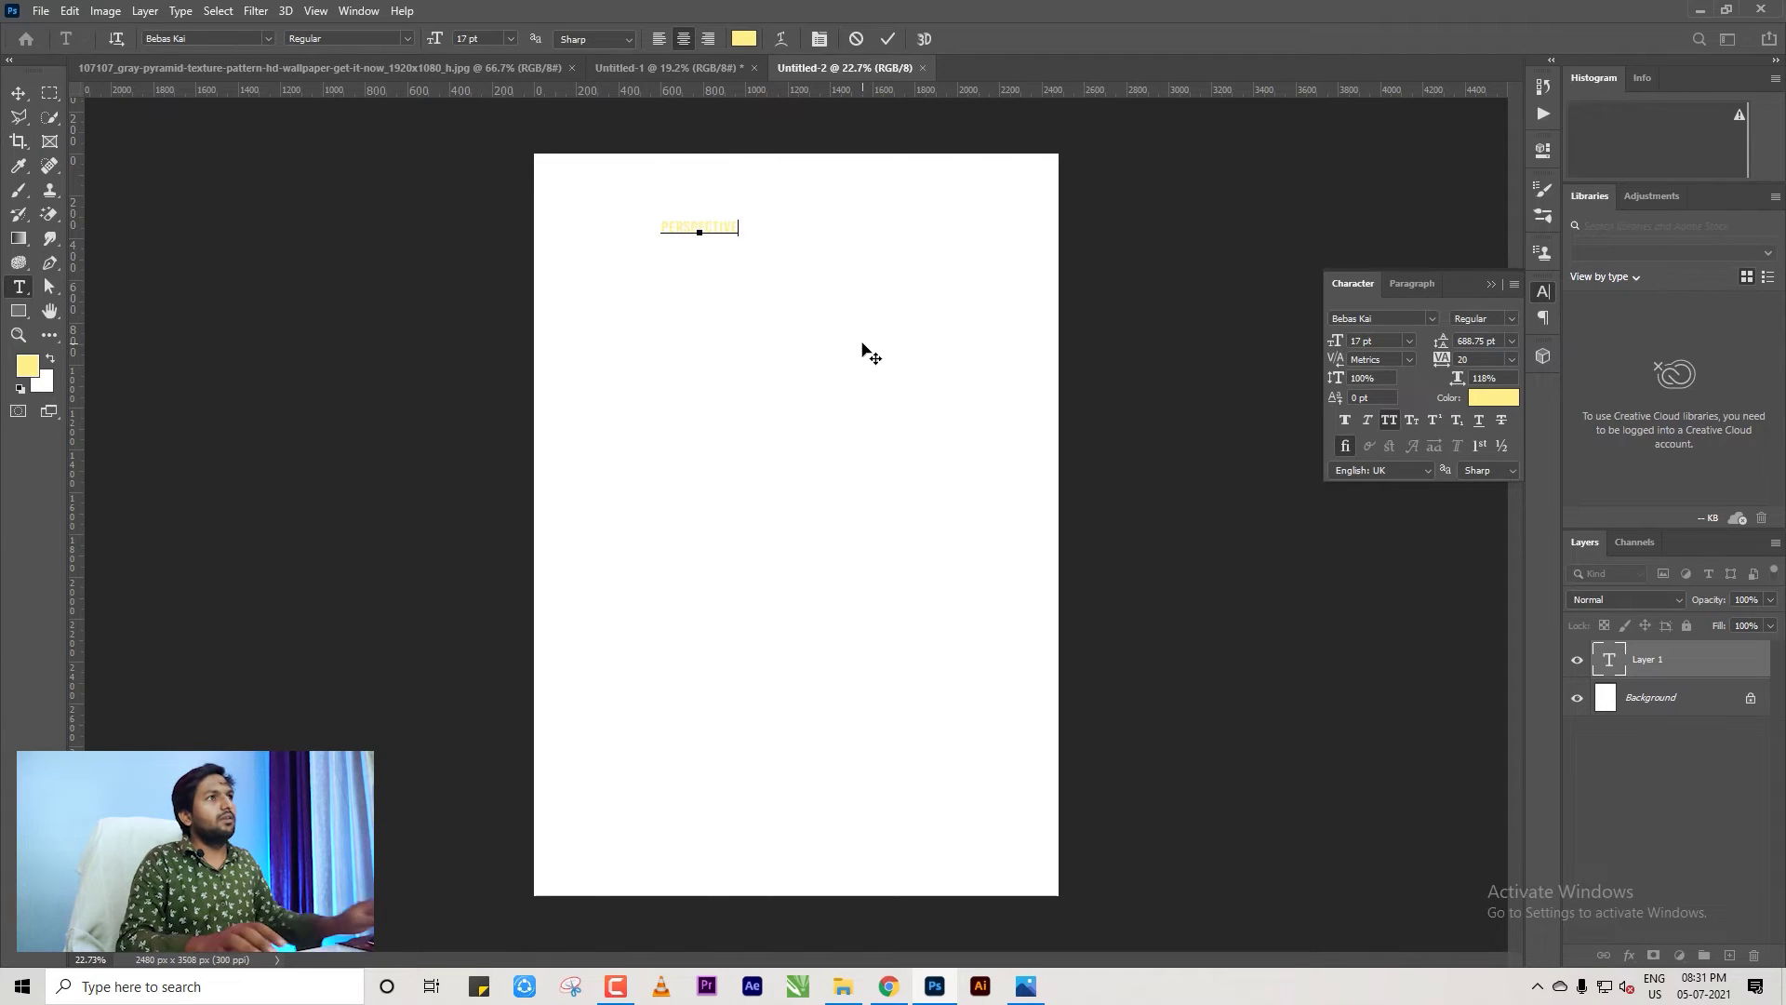
click(17, 99)
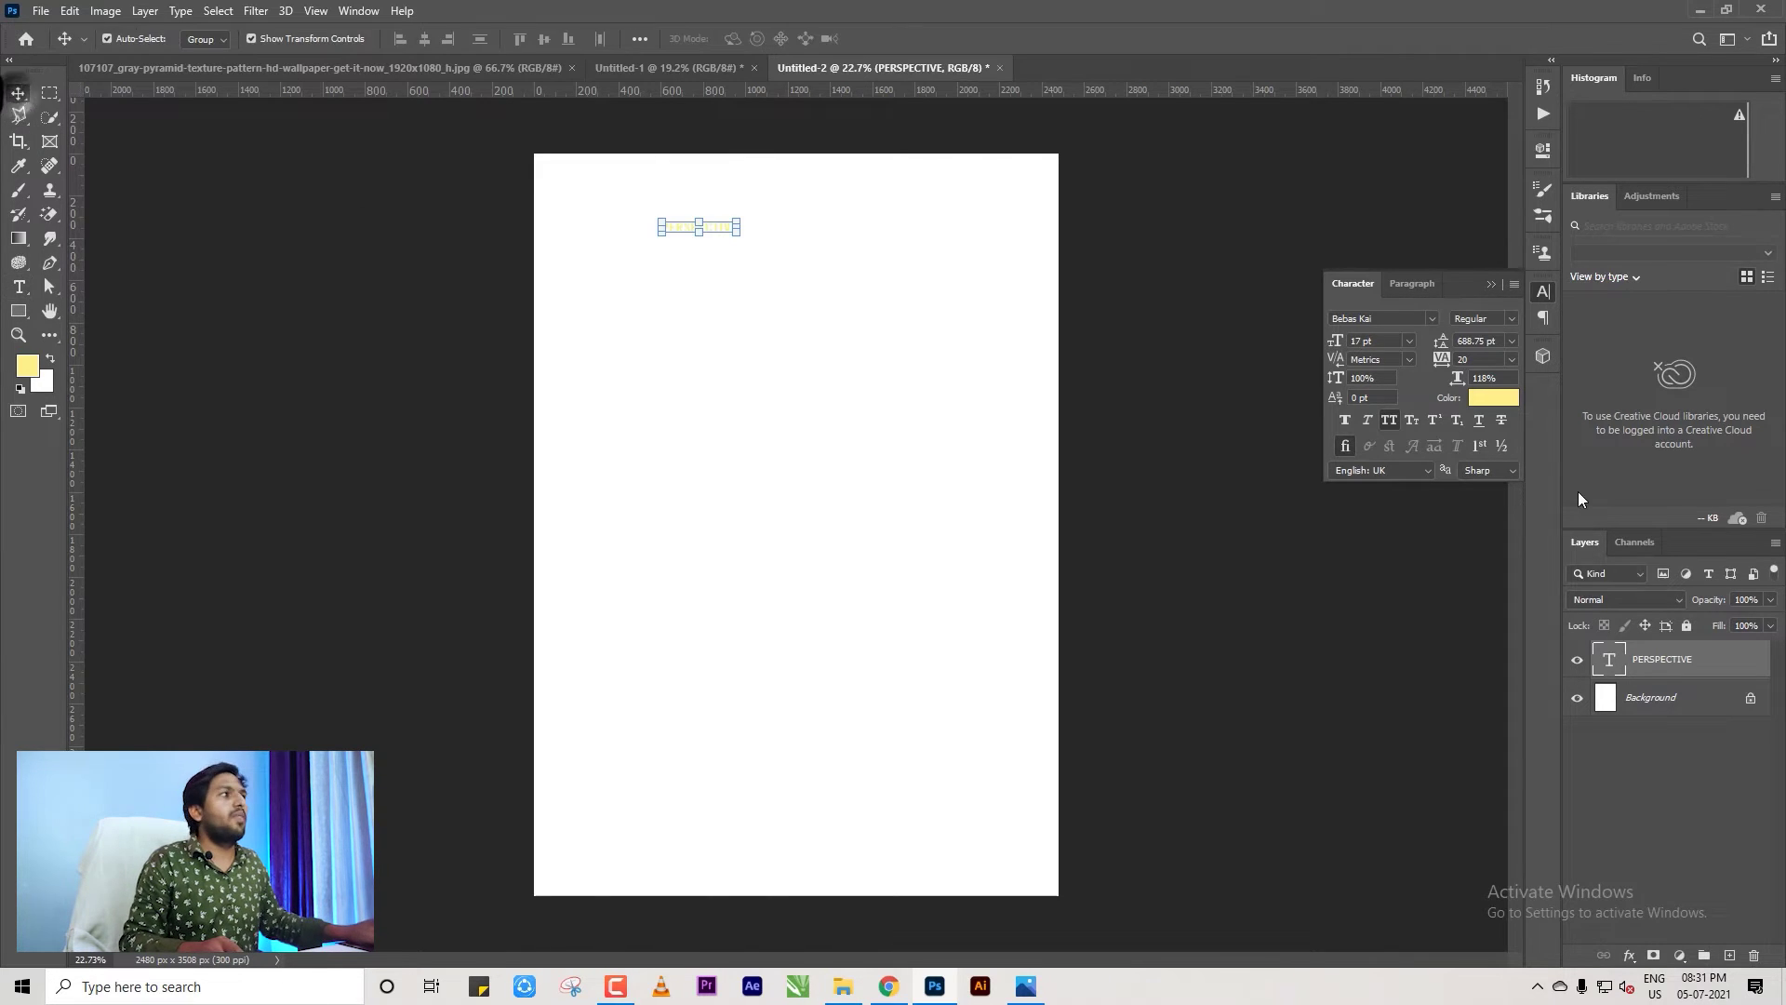
click(1494, 401)
text(000000)
click(1591, 346)
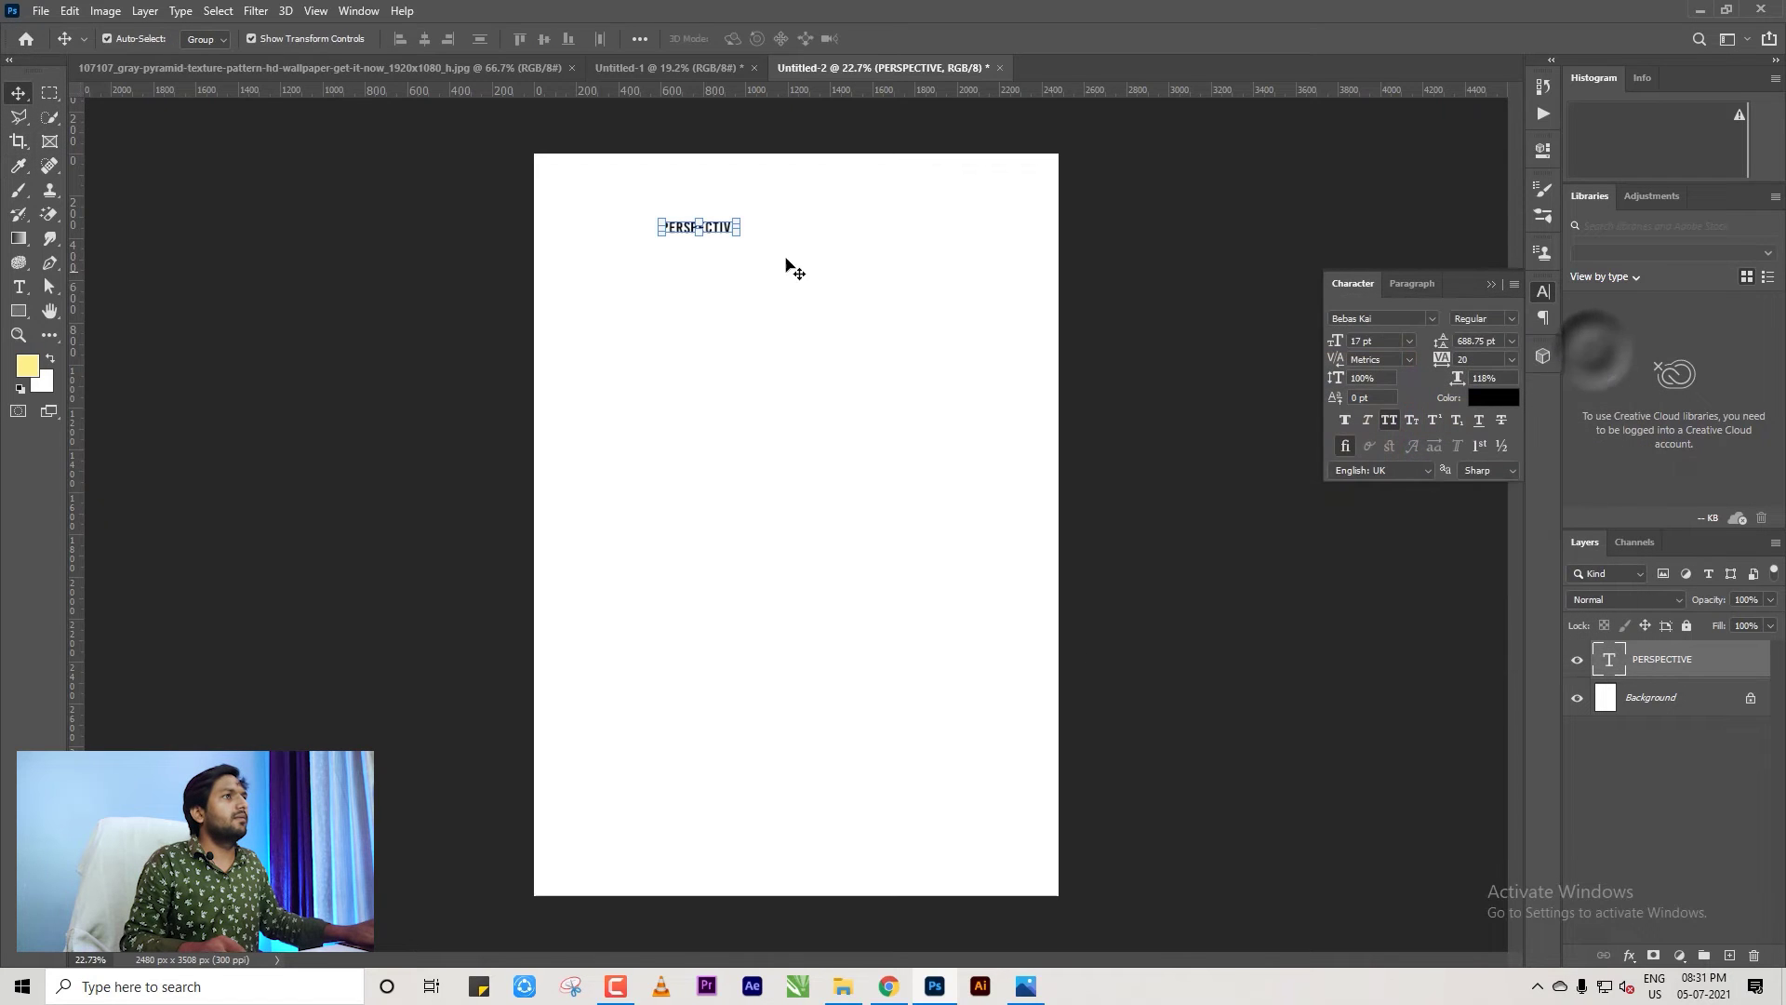
Resize and horizontally centre the PERSPECTIVE heading, then Alt-drag a duplicate below left.
key(ctrl+t)
drag(738, 234, 1026, 338)
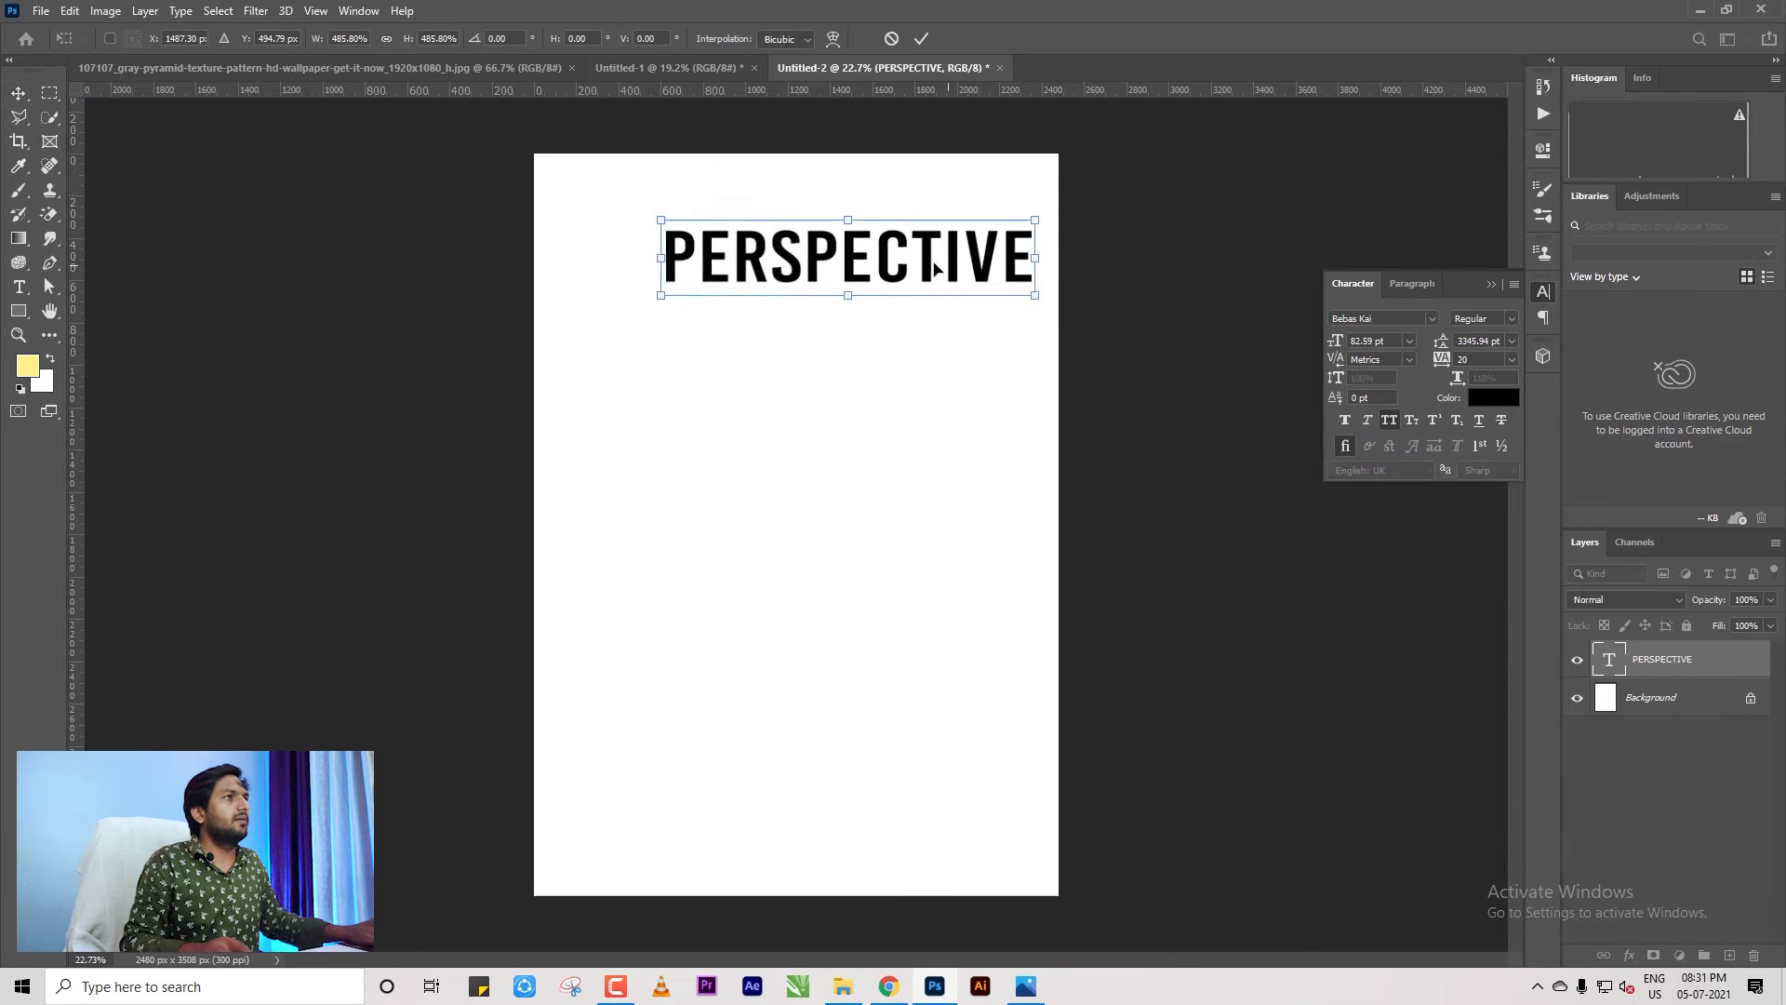
drag(958, 227, 906, 215)
drag(994, 286, 842, 236)
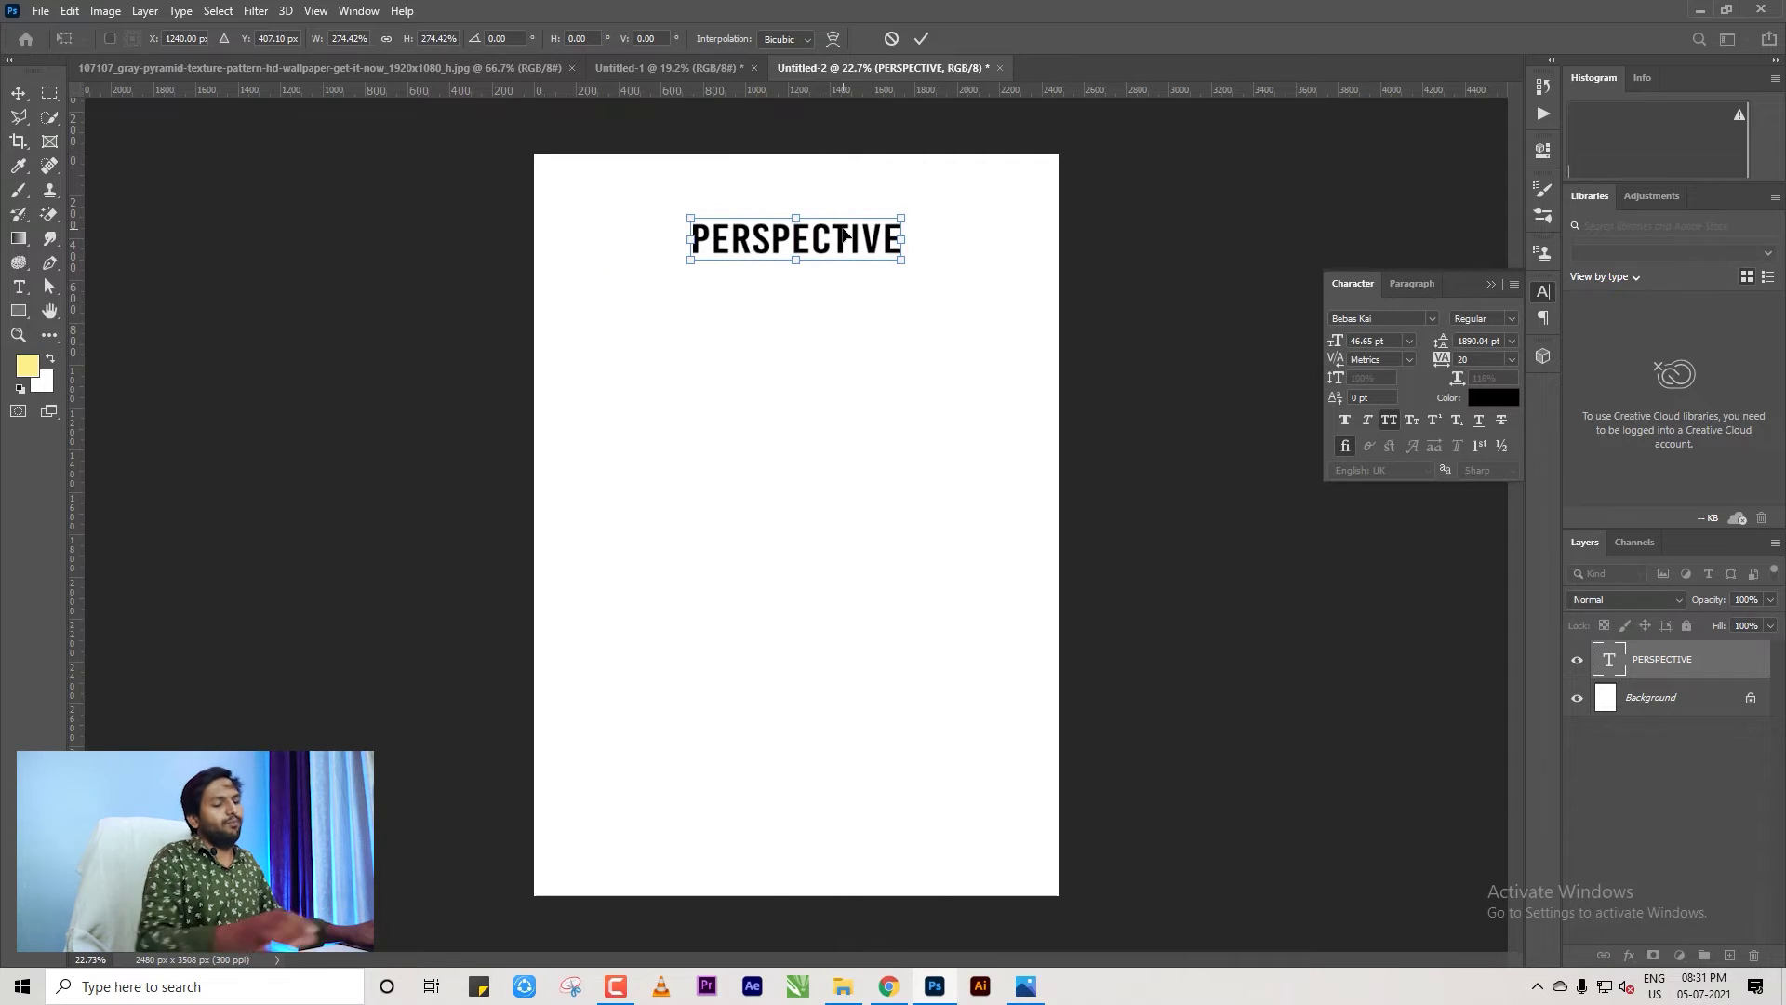
key(Return)
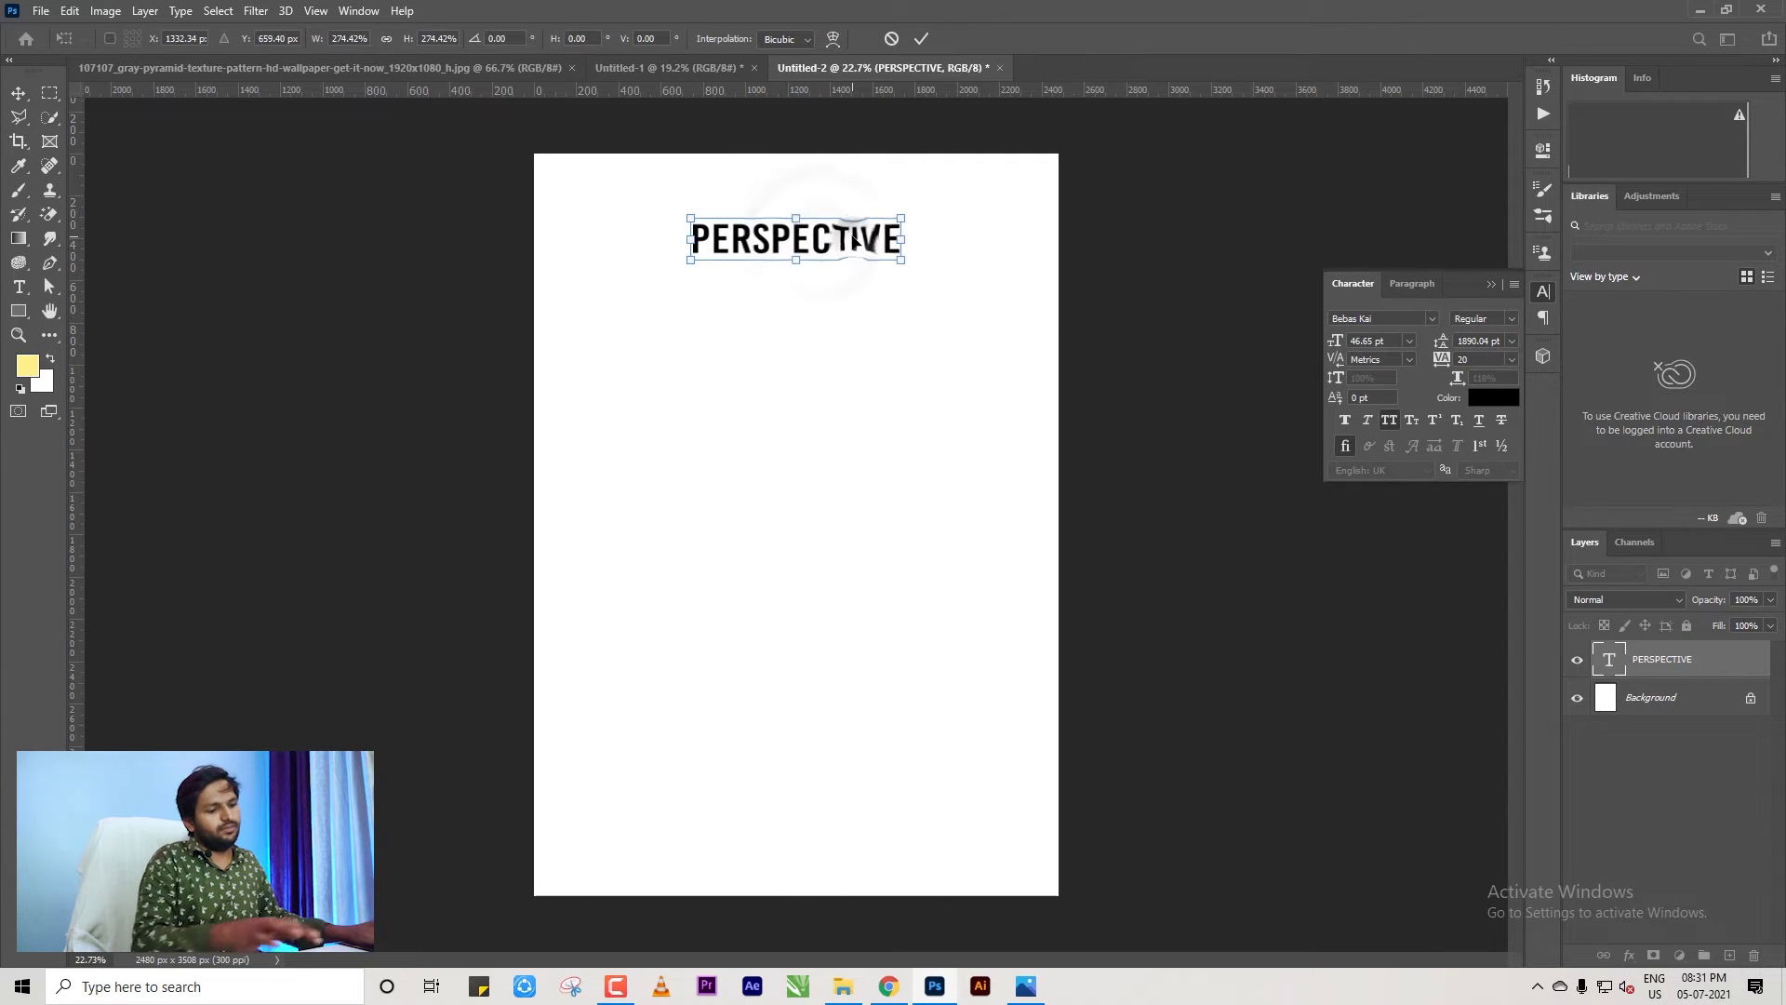
drag(847, 242, 737, 332)
Change the duplicate's text to ONE POINT PERSPECTIVE and shrink it.
double_click(734, 333)
key(ctrl+a)
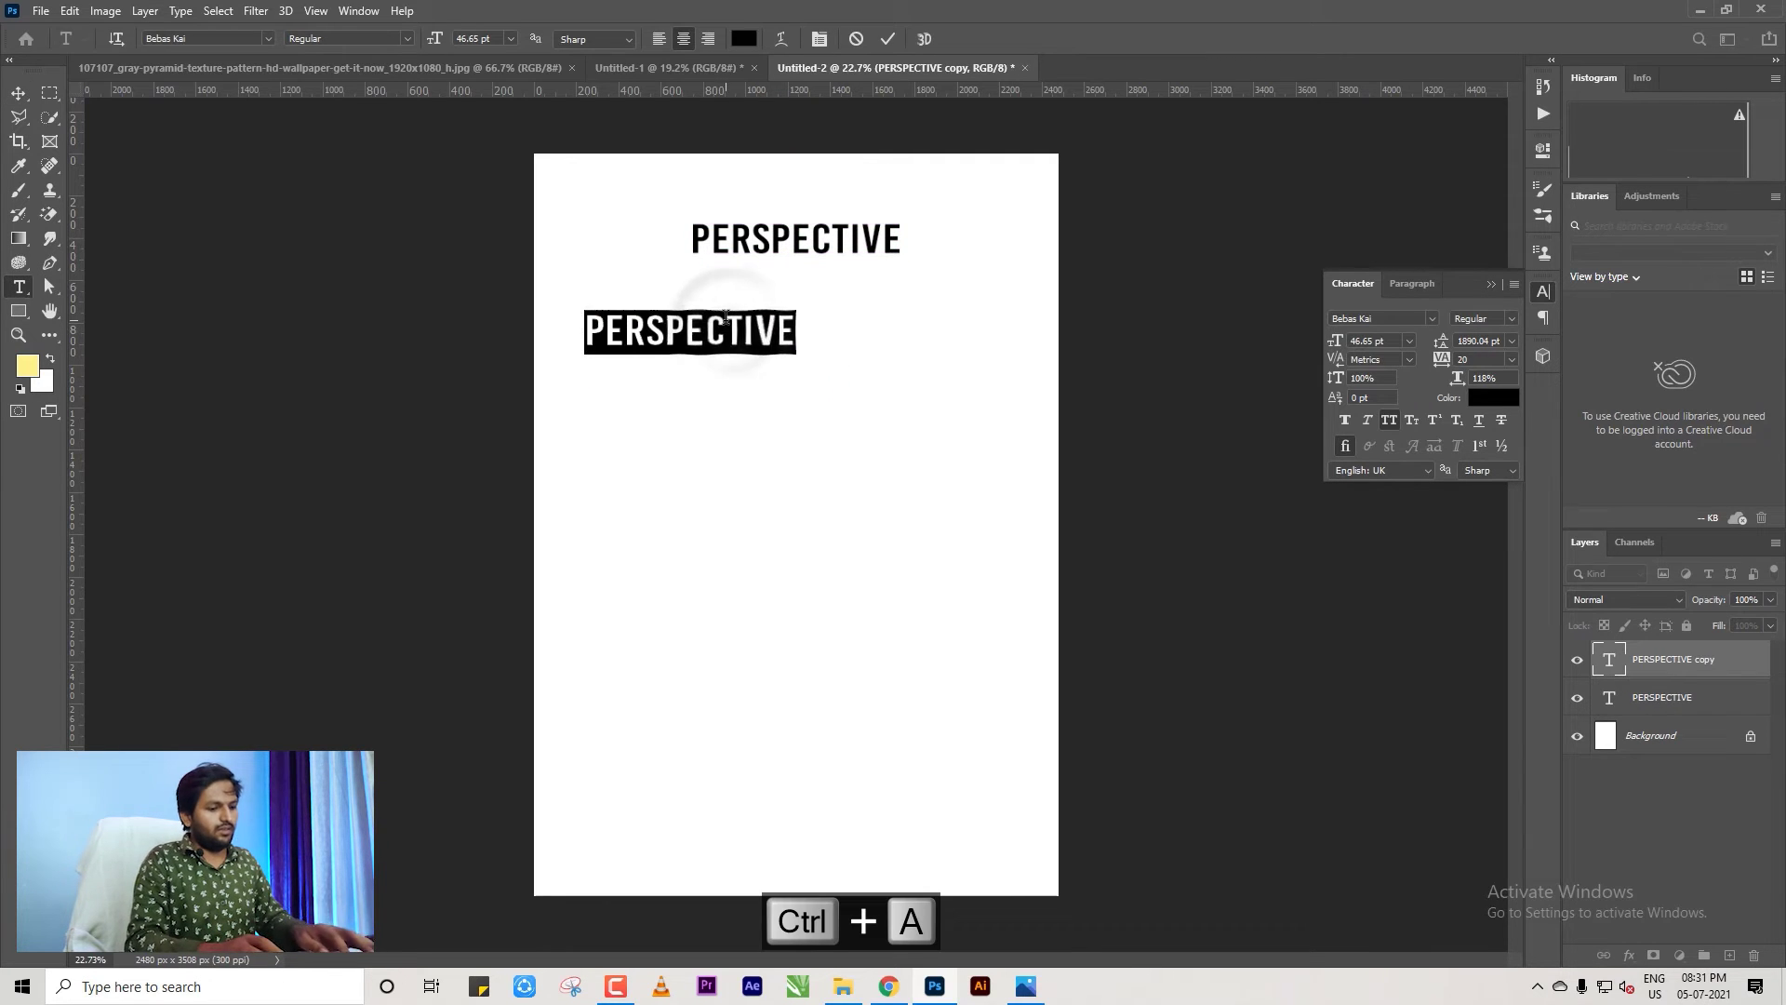
text(ONE POINT)
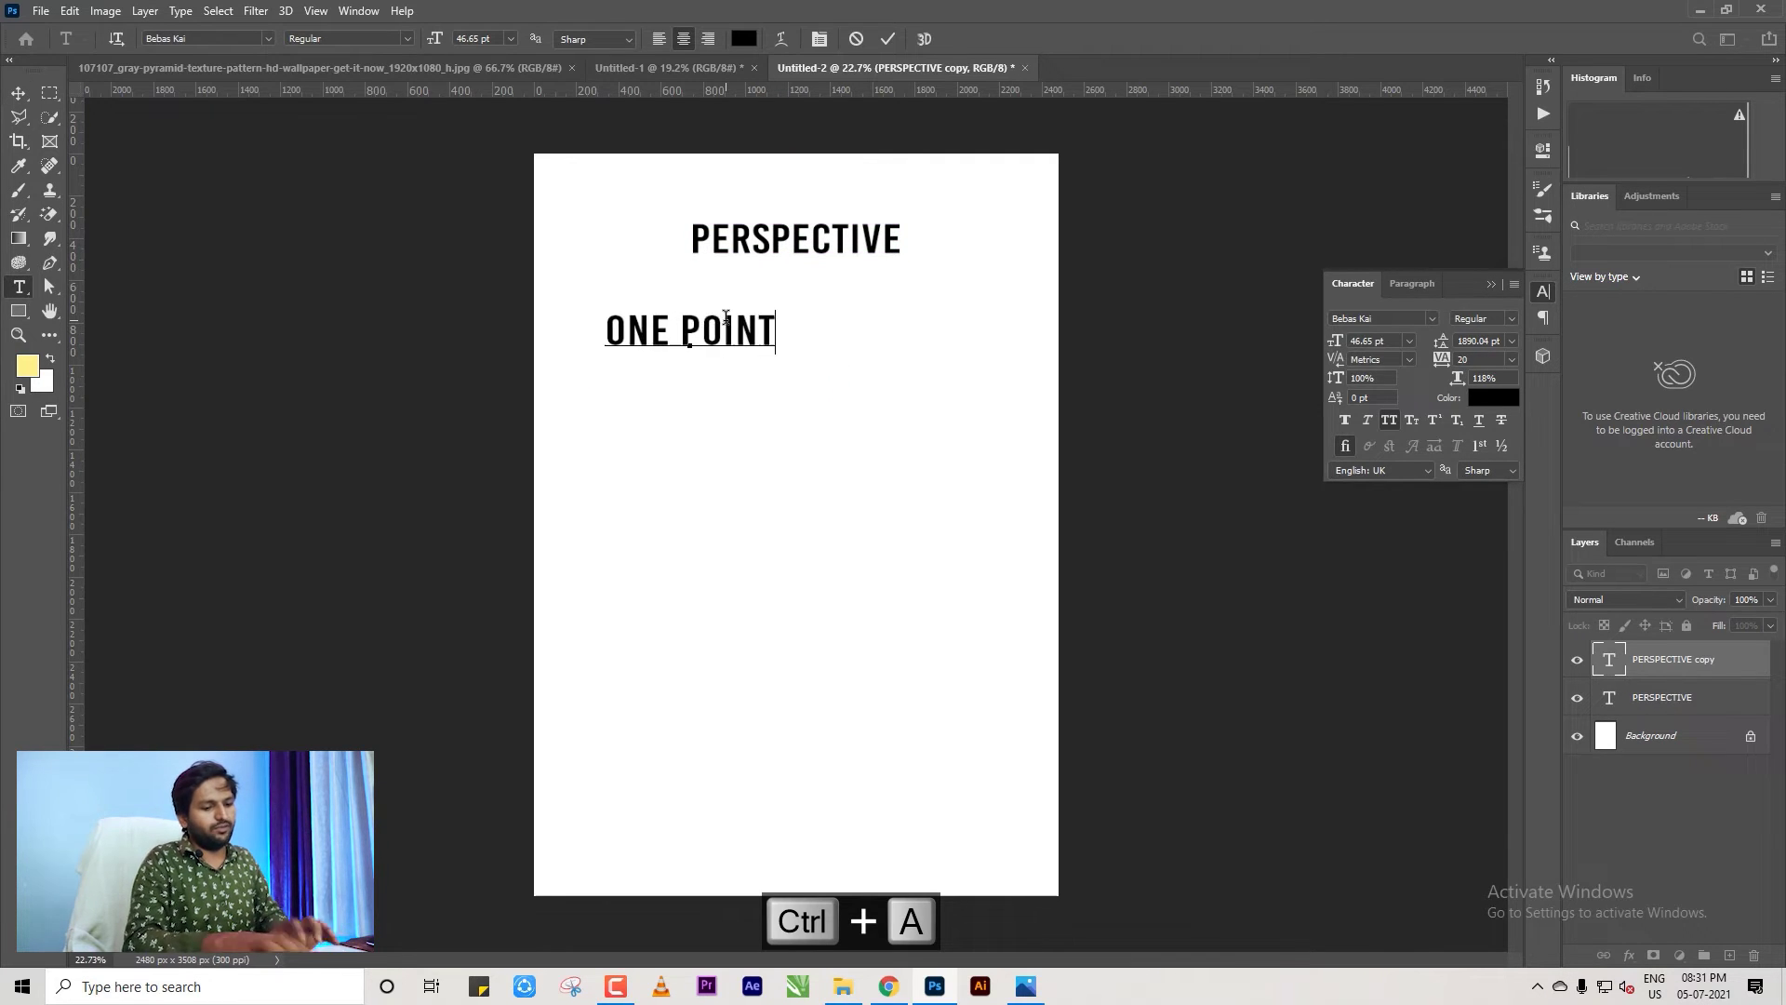
text( PERSPECTIVE)
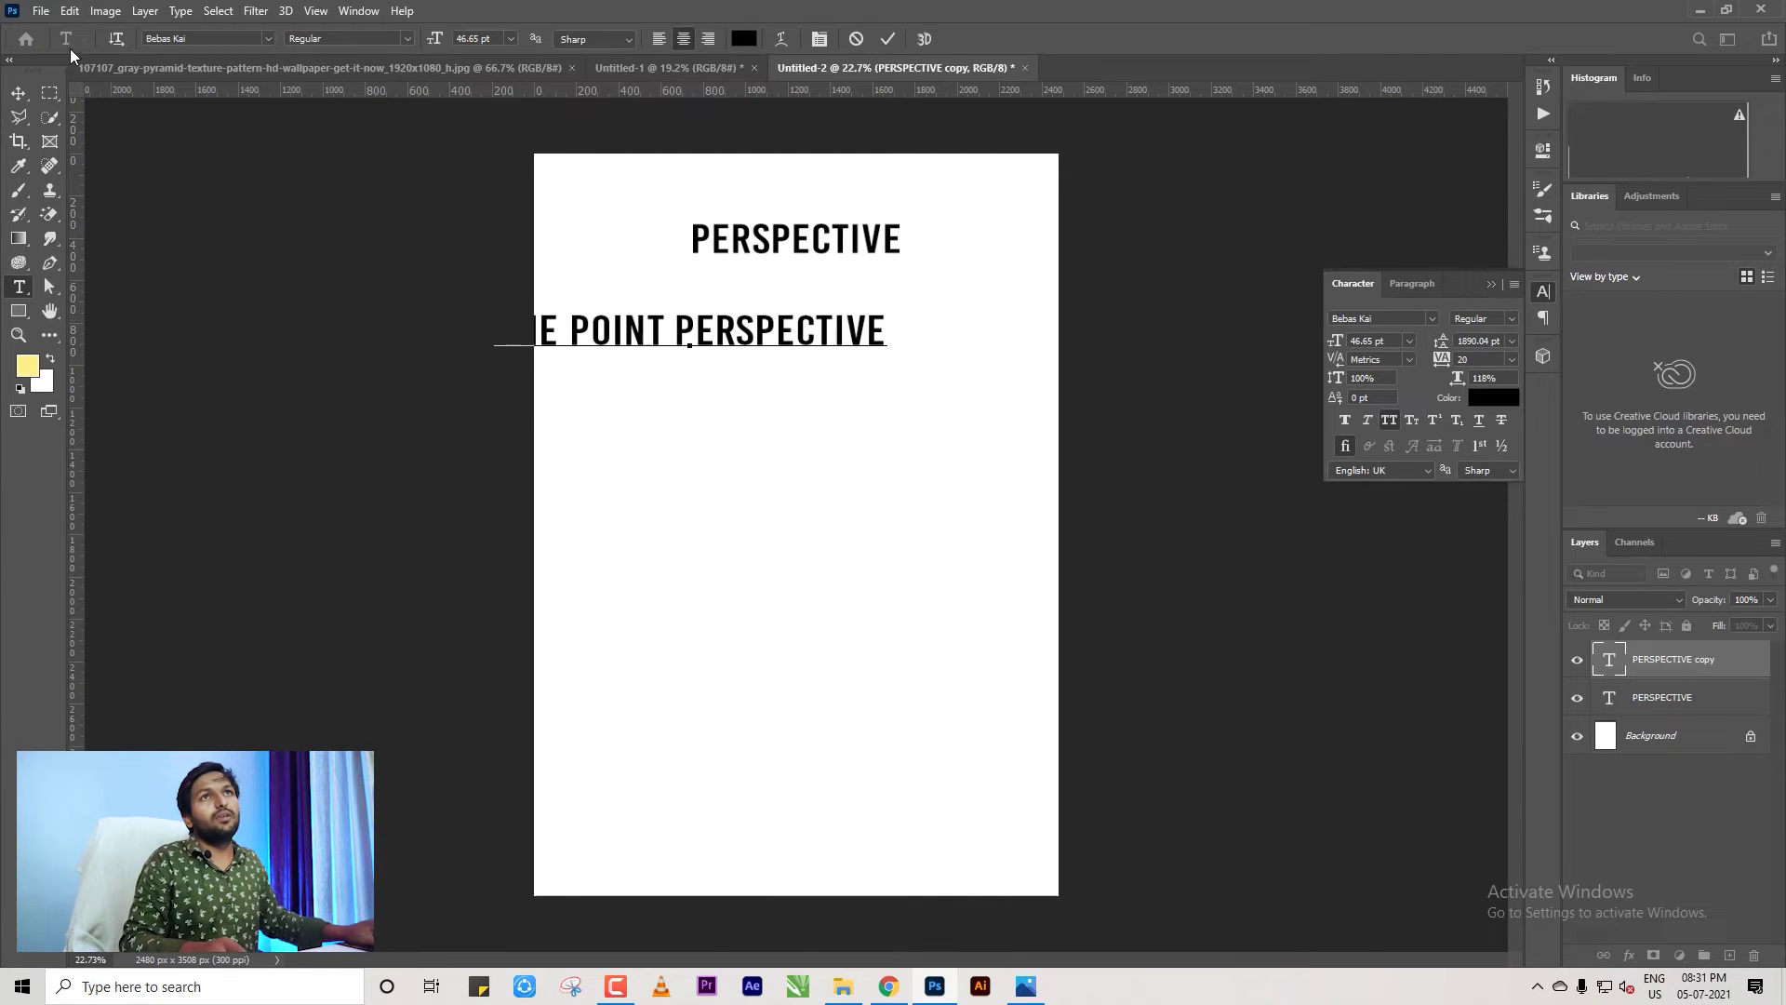
click(20, 94)
drag(883, 342, 611, 312)
key(Return)
Copy 'POINT PERSPECTIVE' and paste it onto new lines below the first.
key(t)
key(ctrl+c)
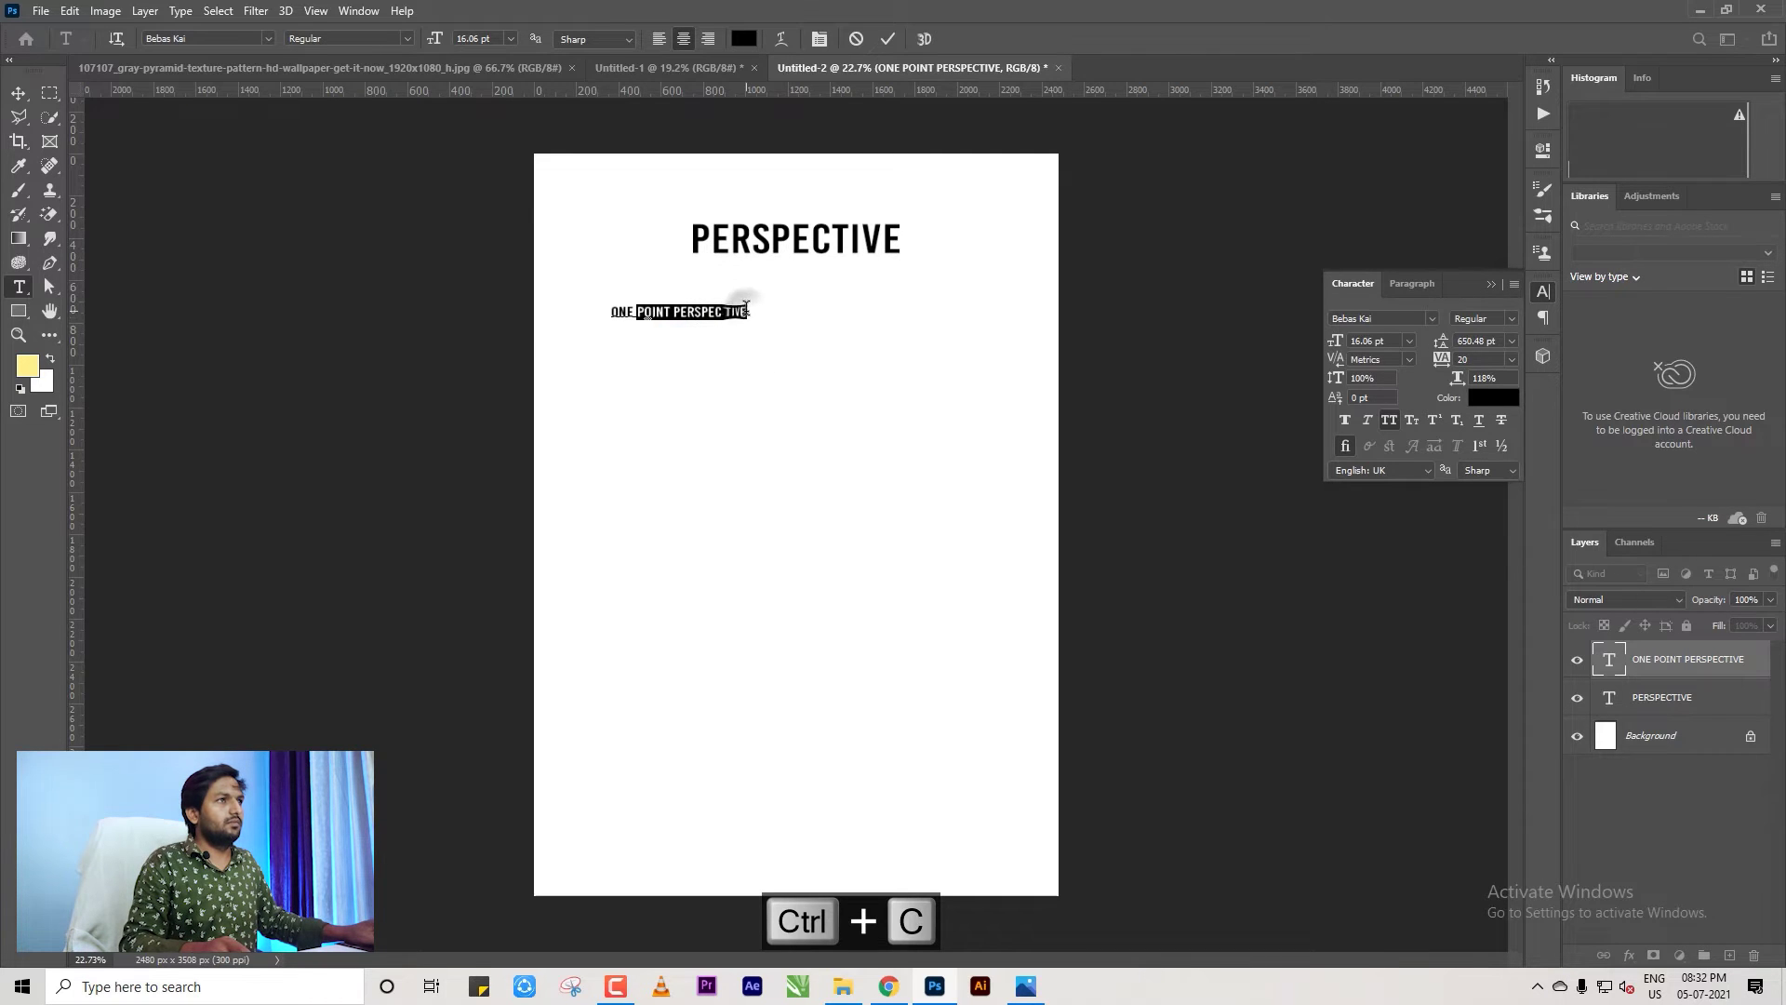
click(748, 311)
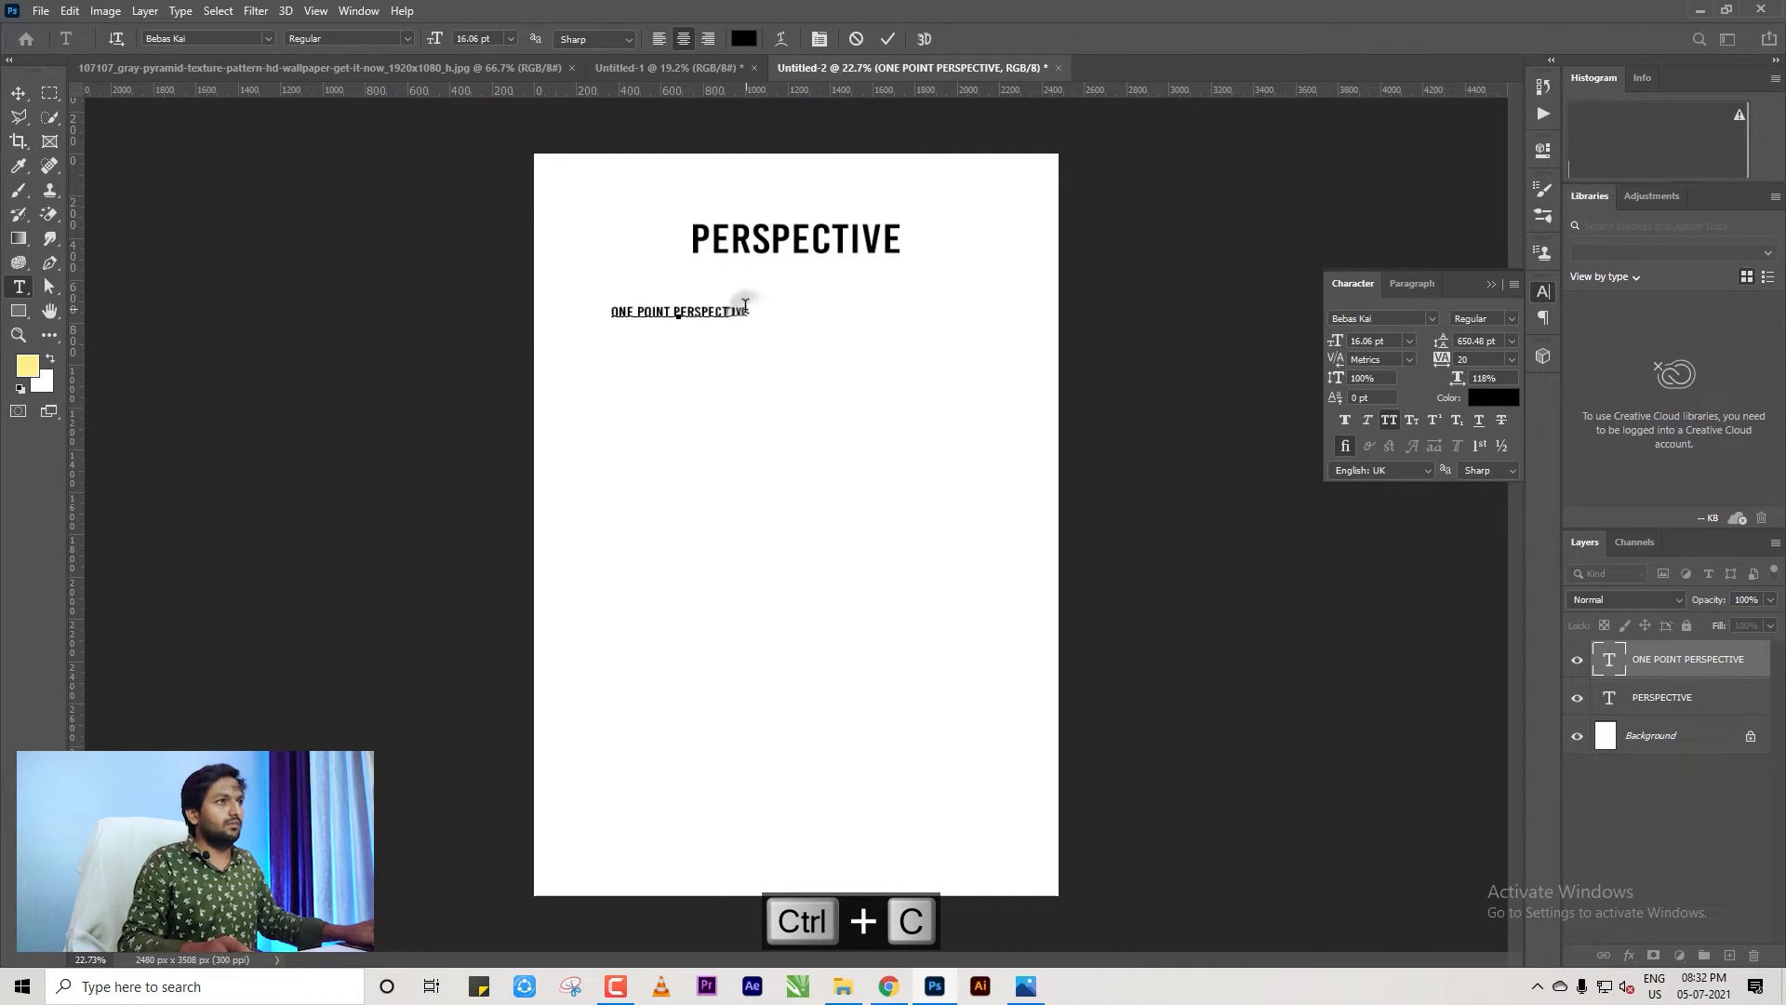
key(Return)
key(ctrl+v)
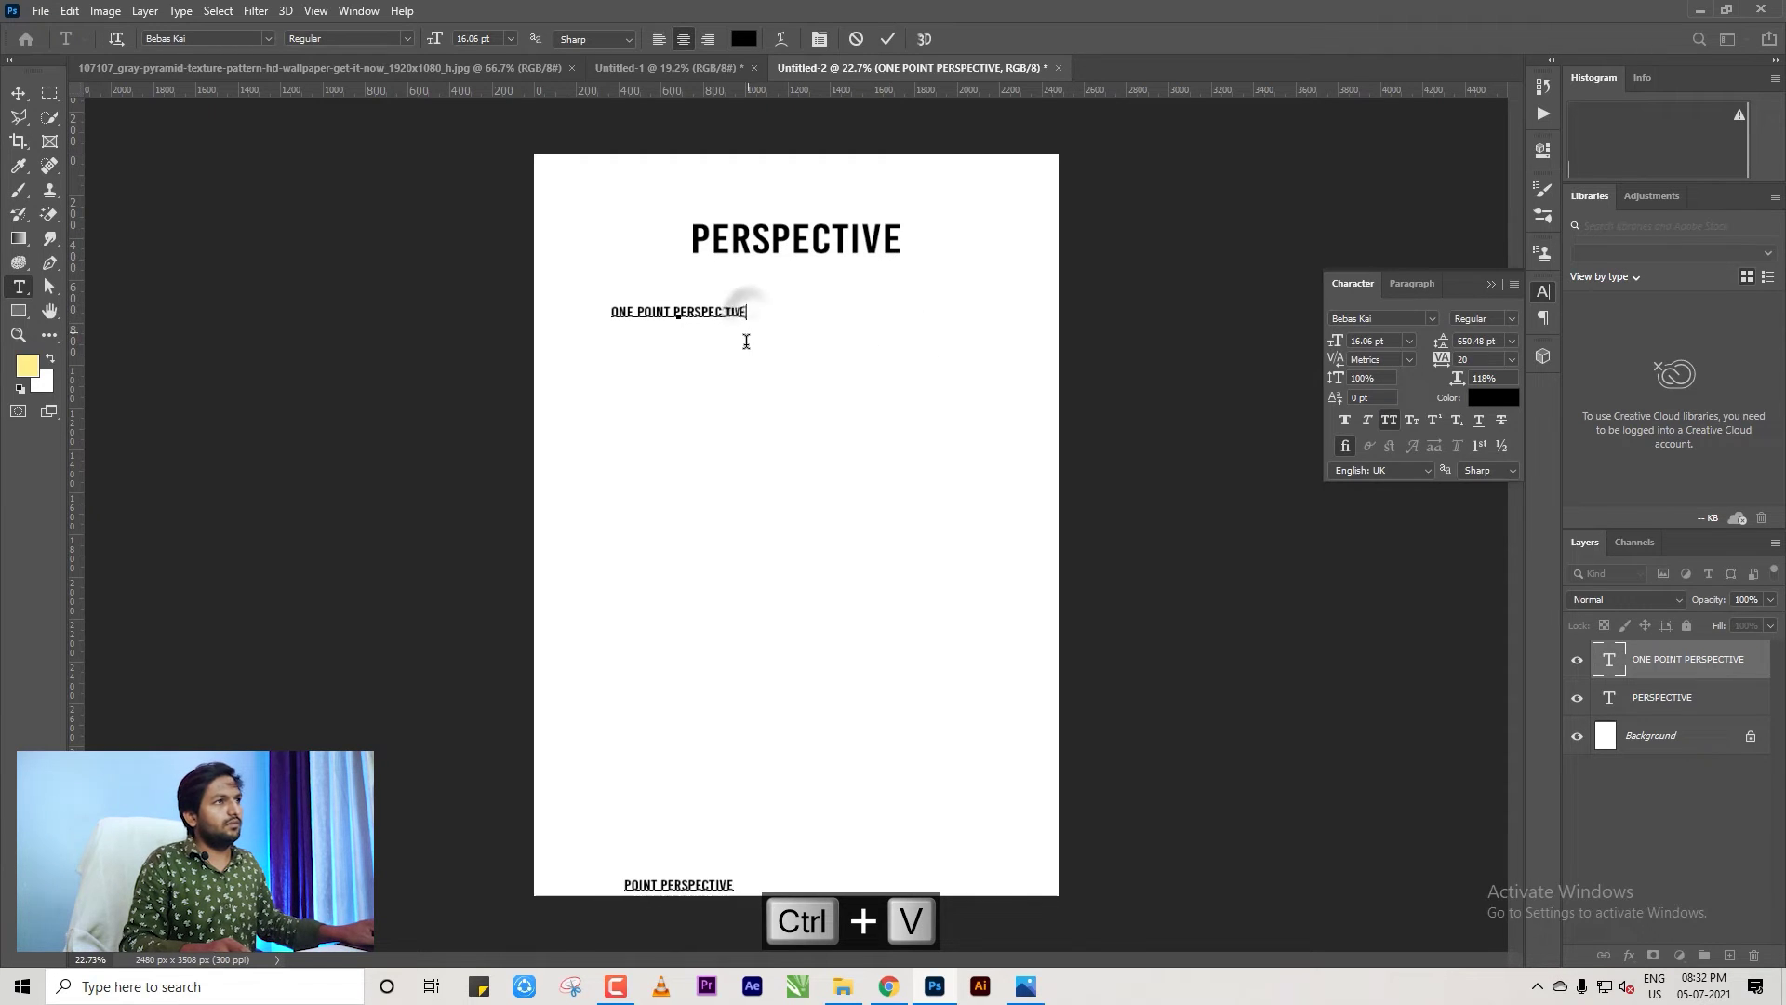
key(ctrl+z)
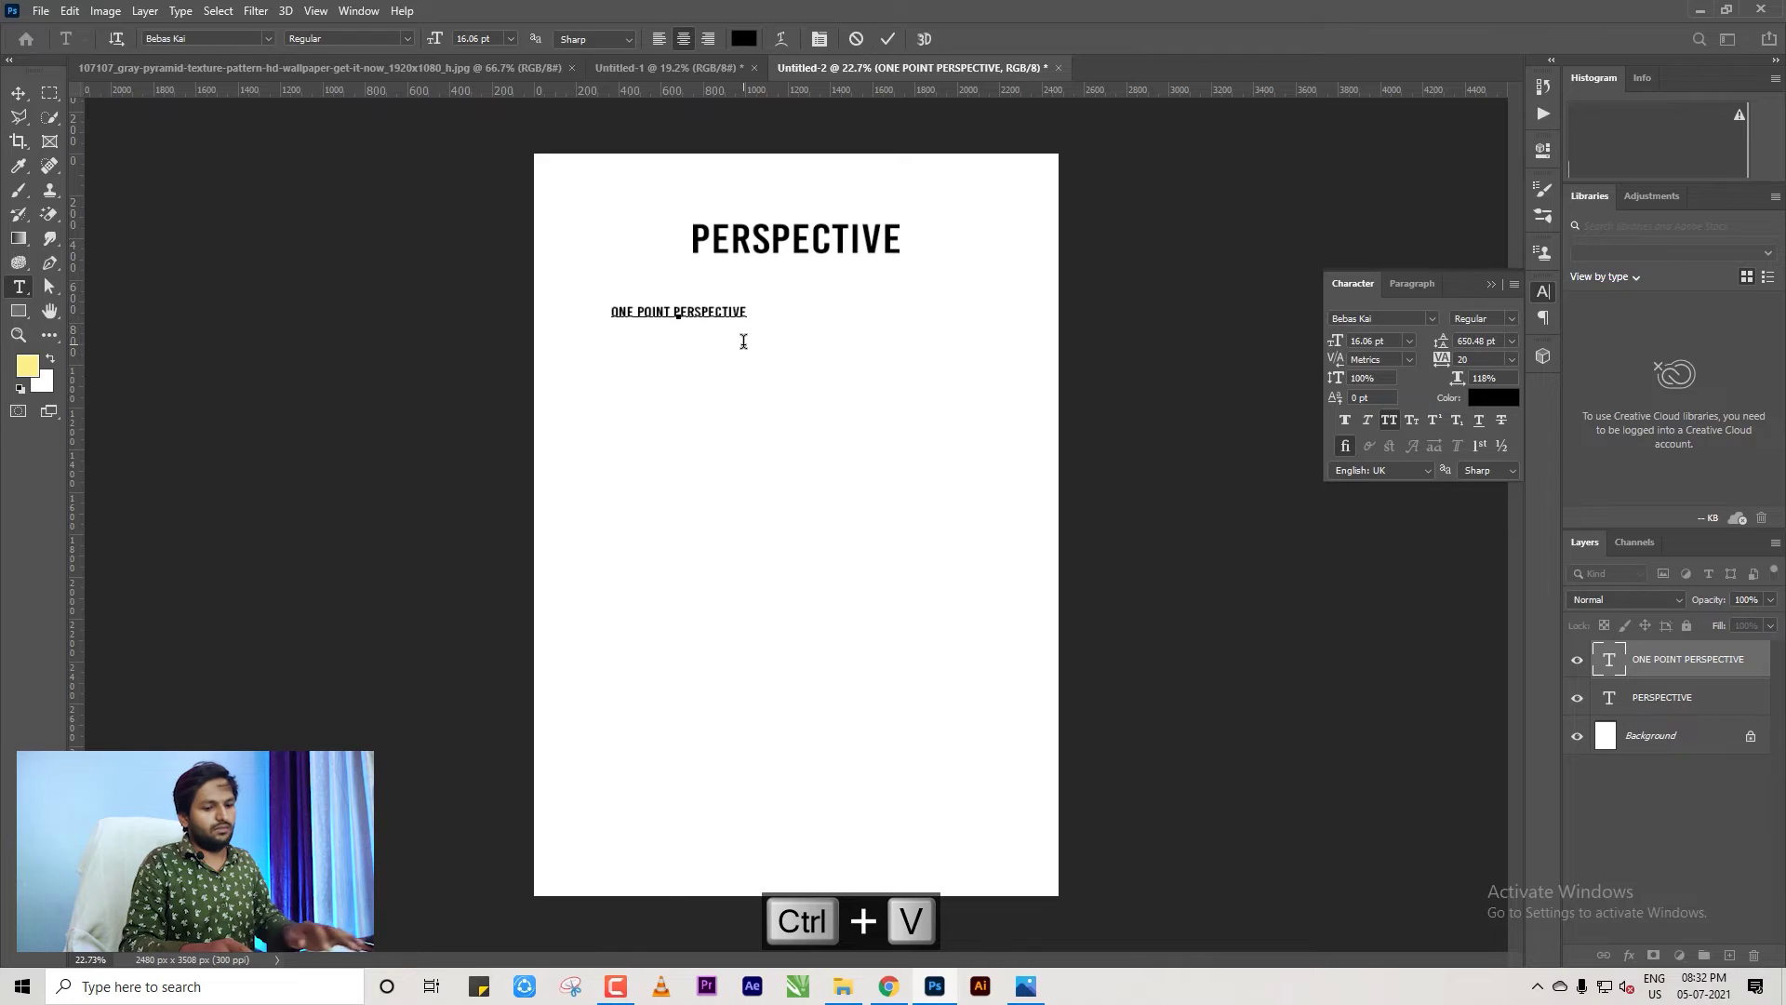
key(ctrl+v)
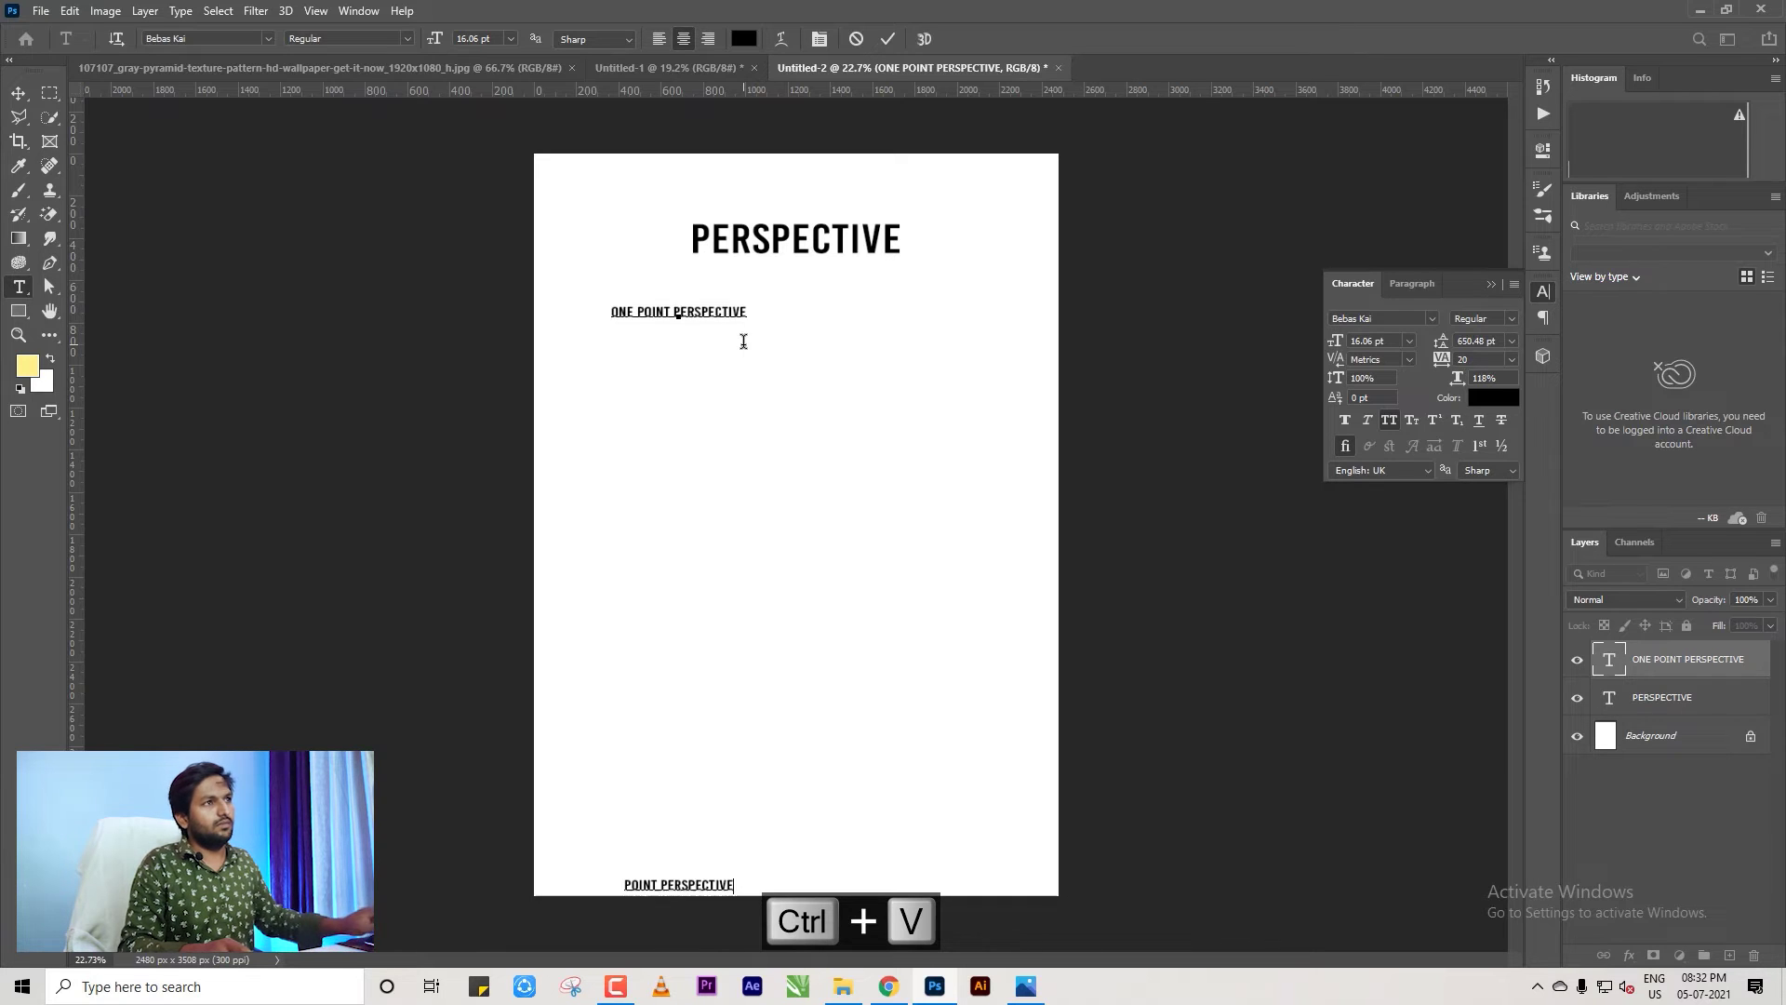
Set Auto line spacing and prefix the second and third lines with TWO and THREE.
key(ctrl+a)
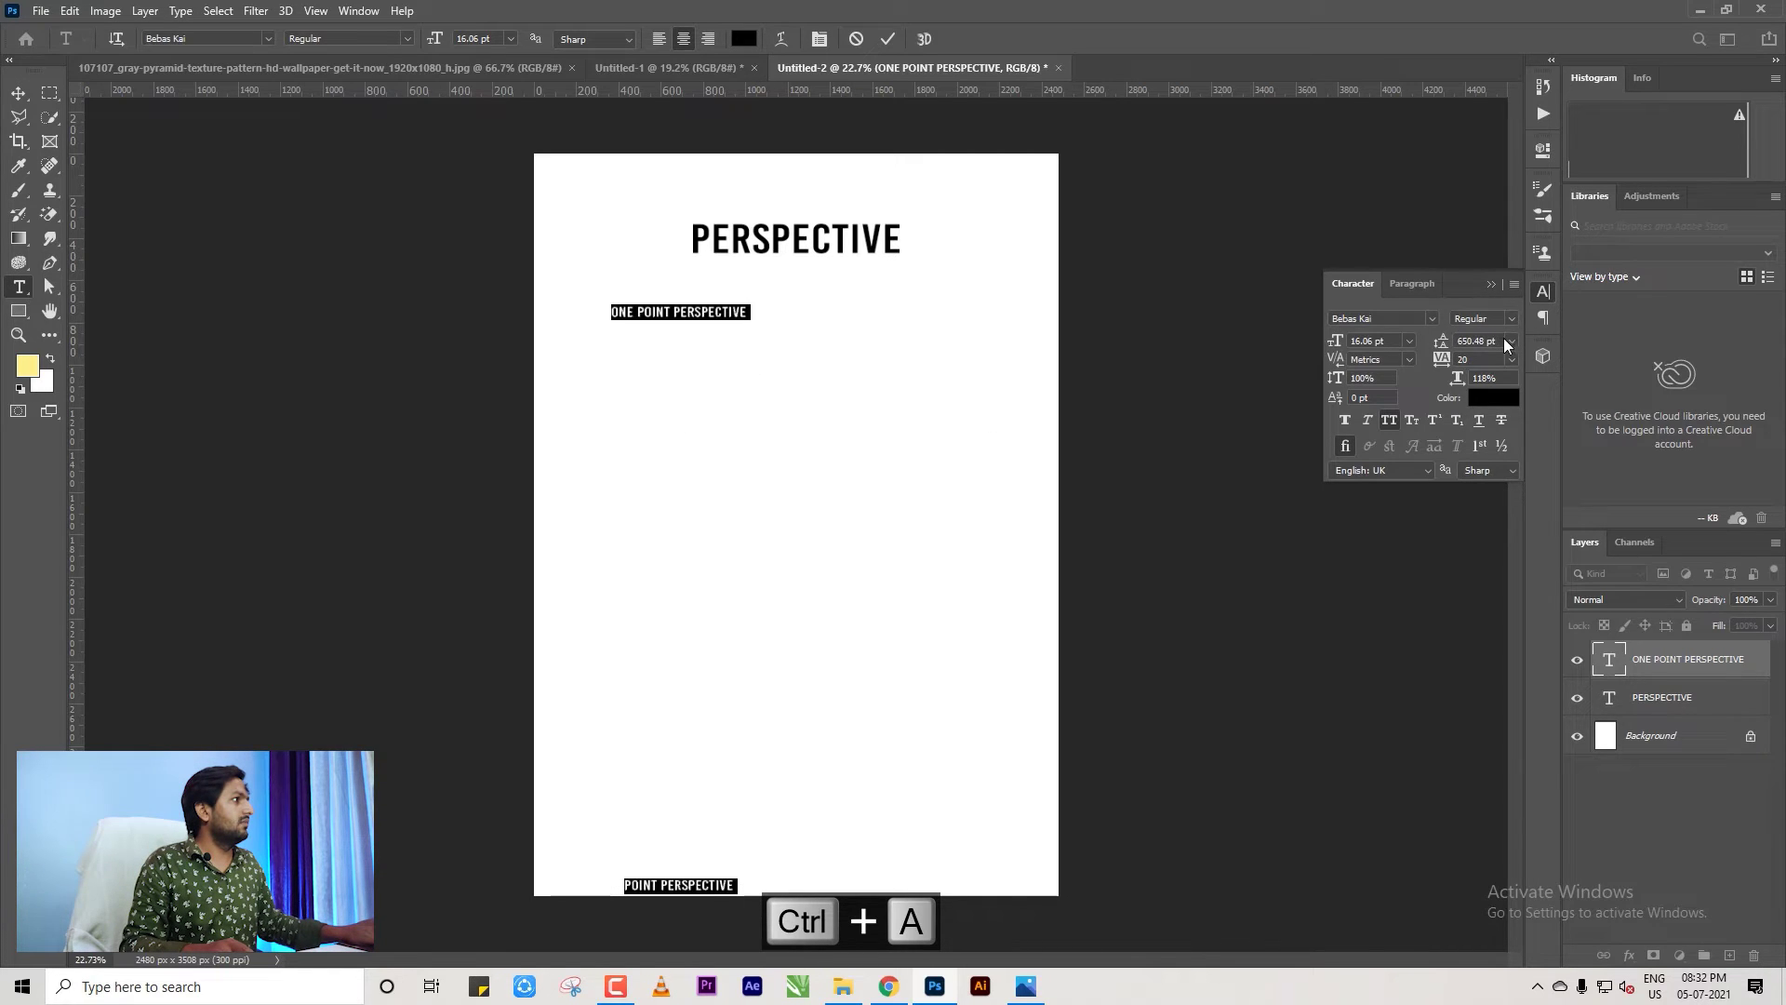
click(1509, 341)
click(1483, 351)
click(648, 330)
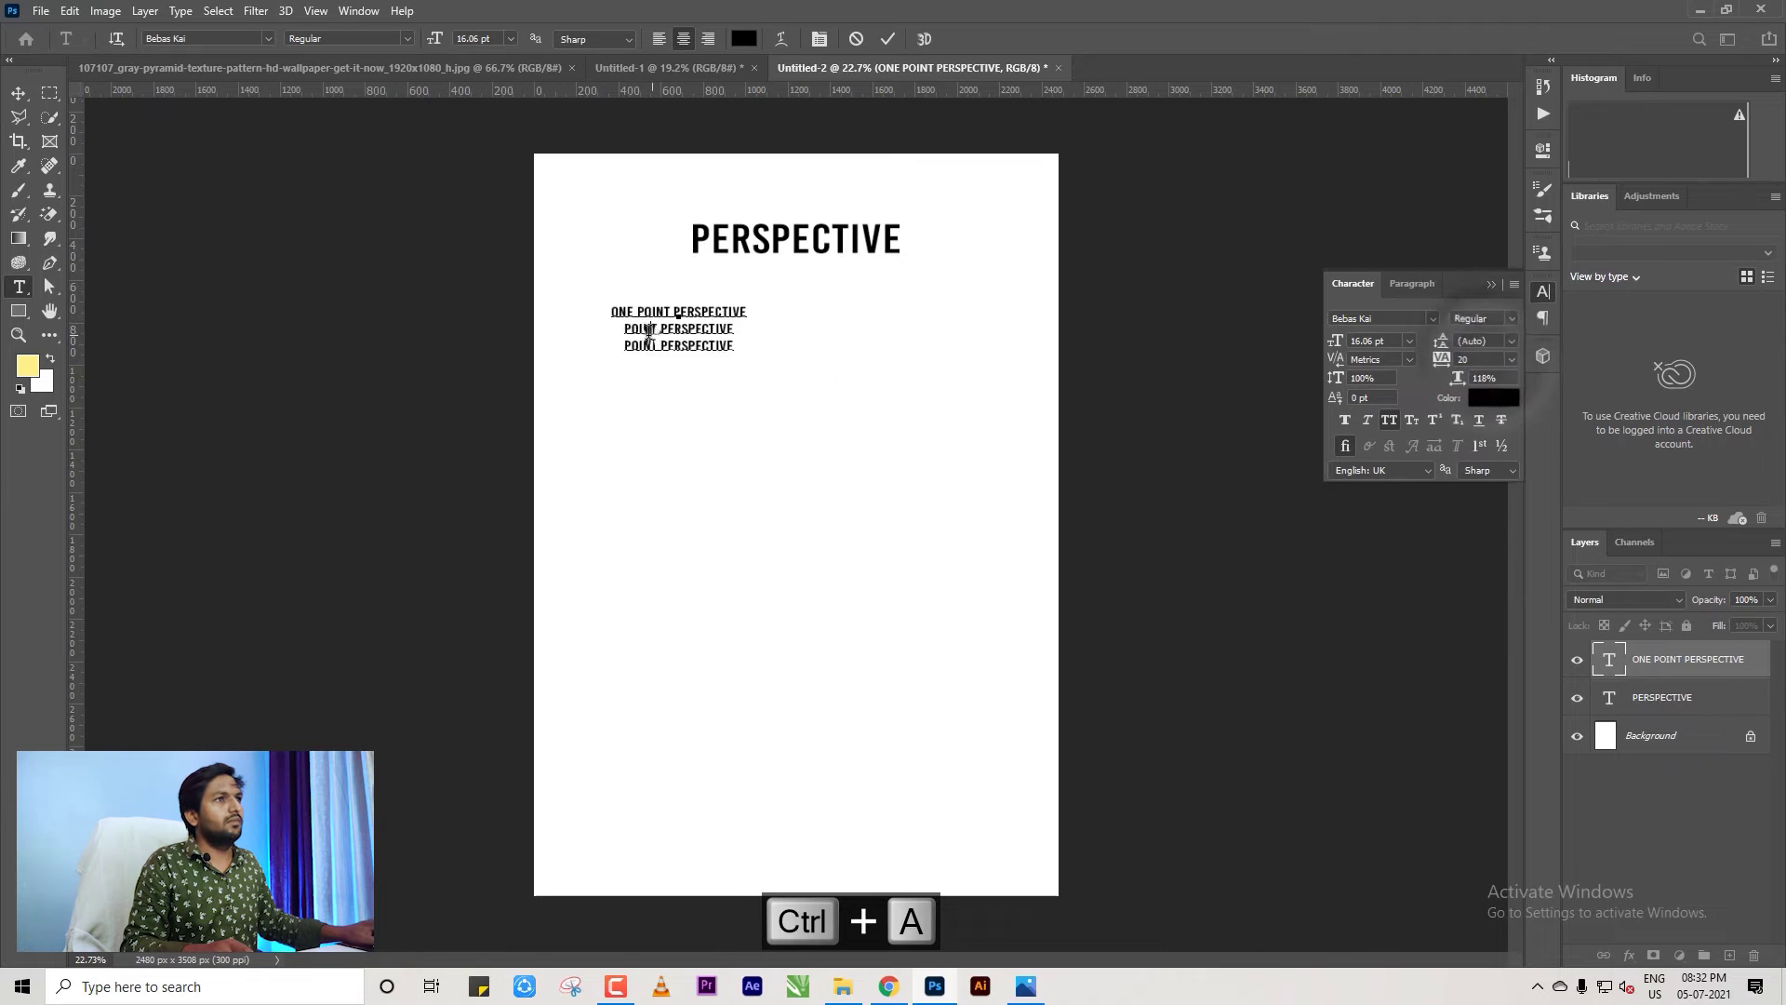
key(ctrl+plus)
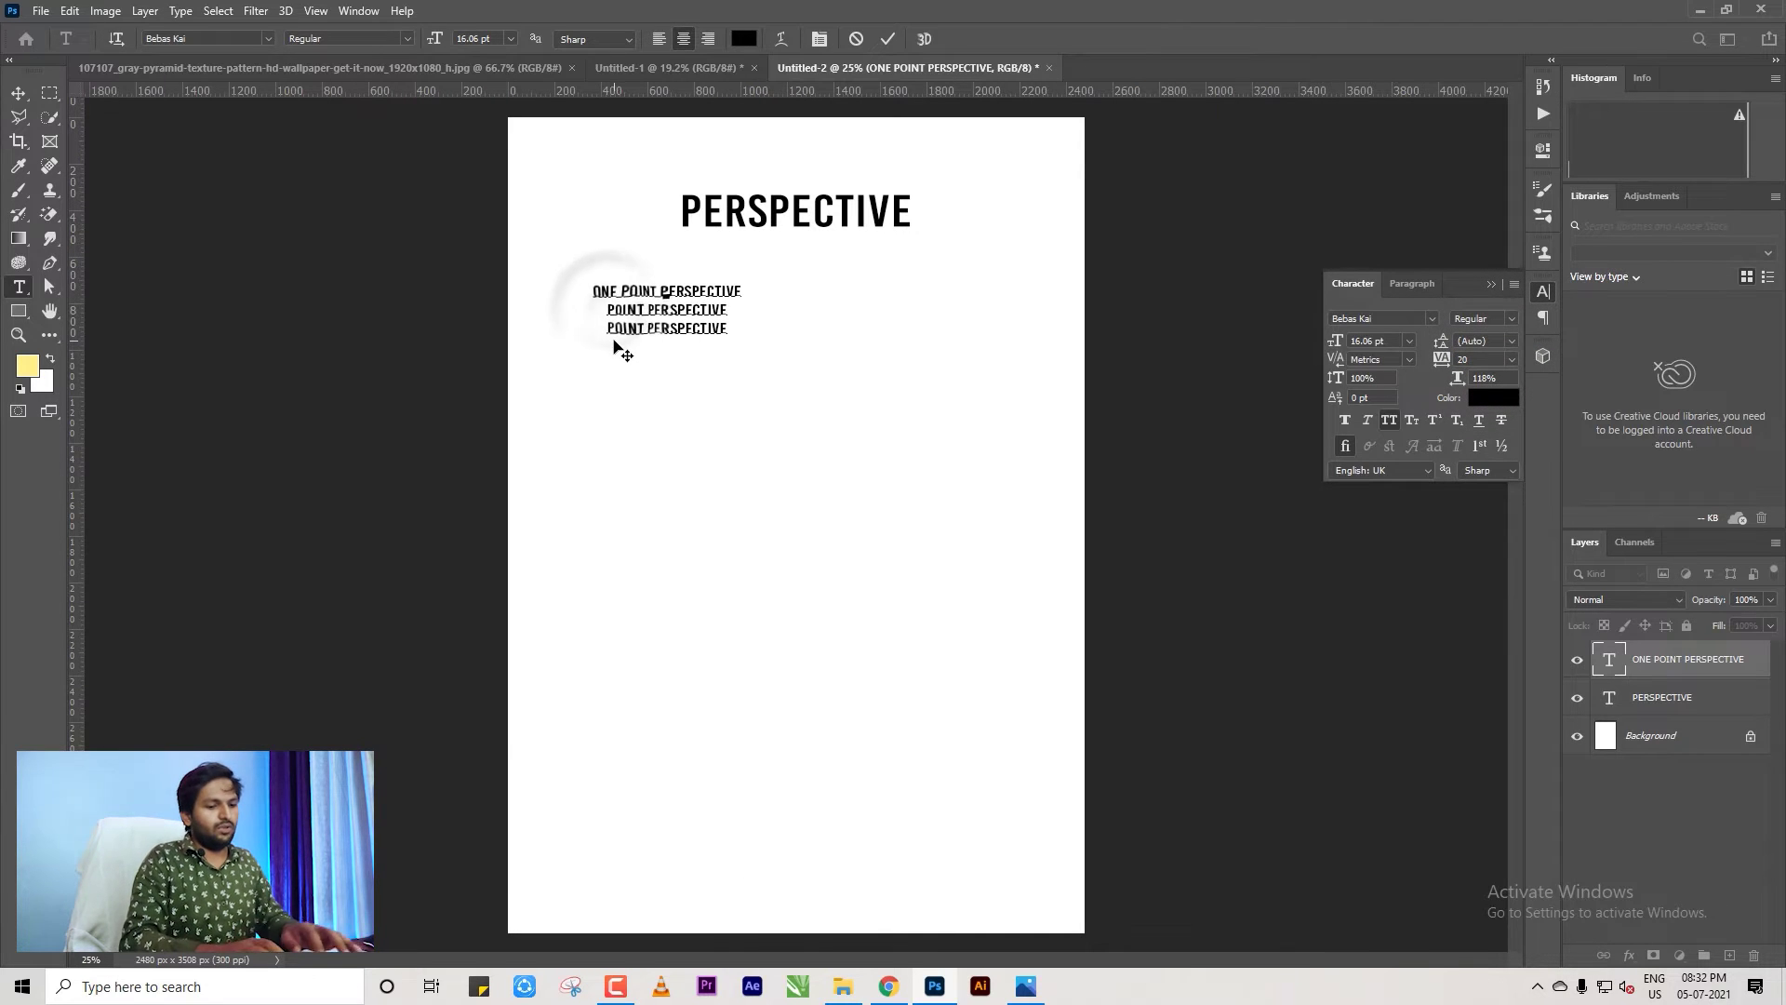
text(TWO)
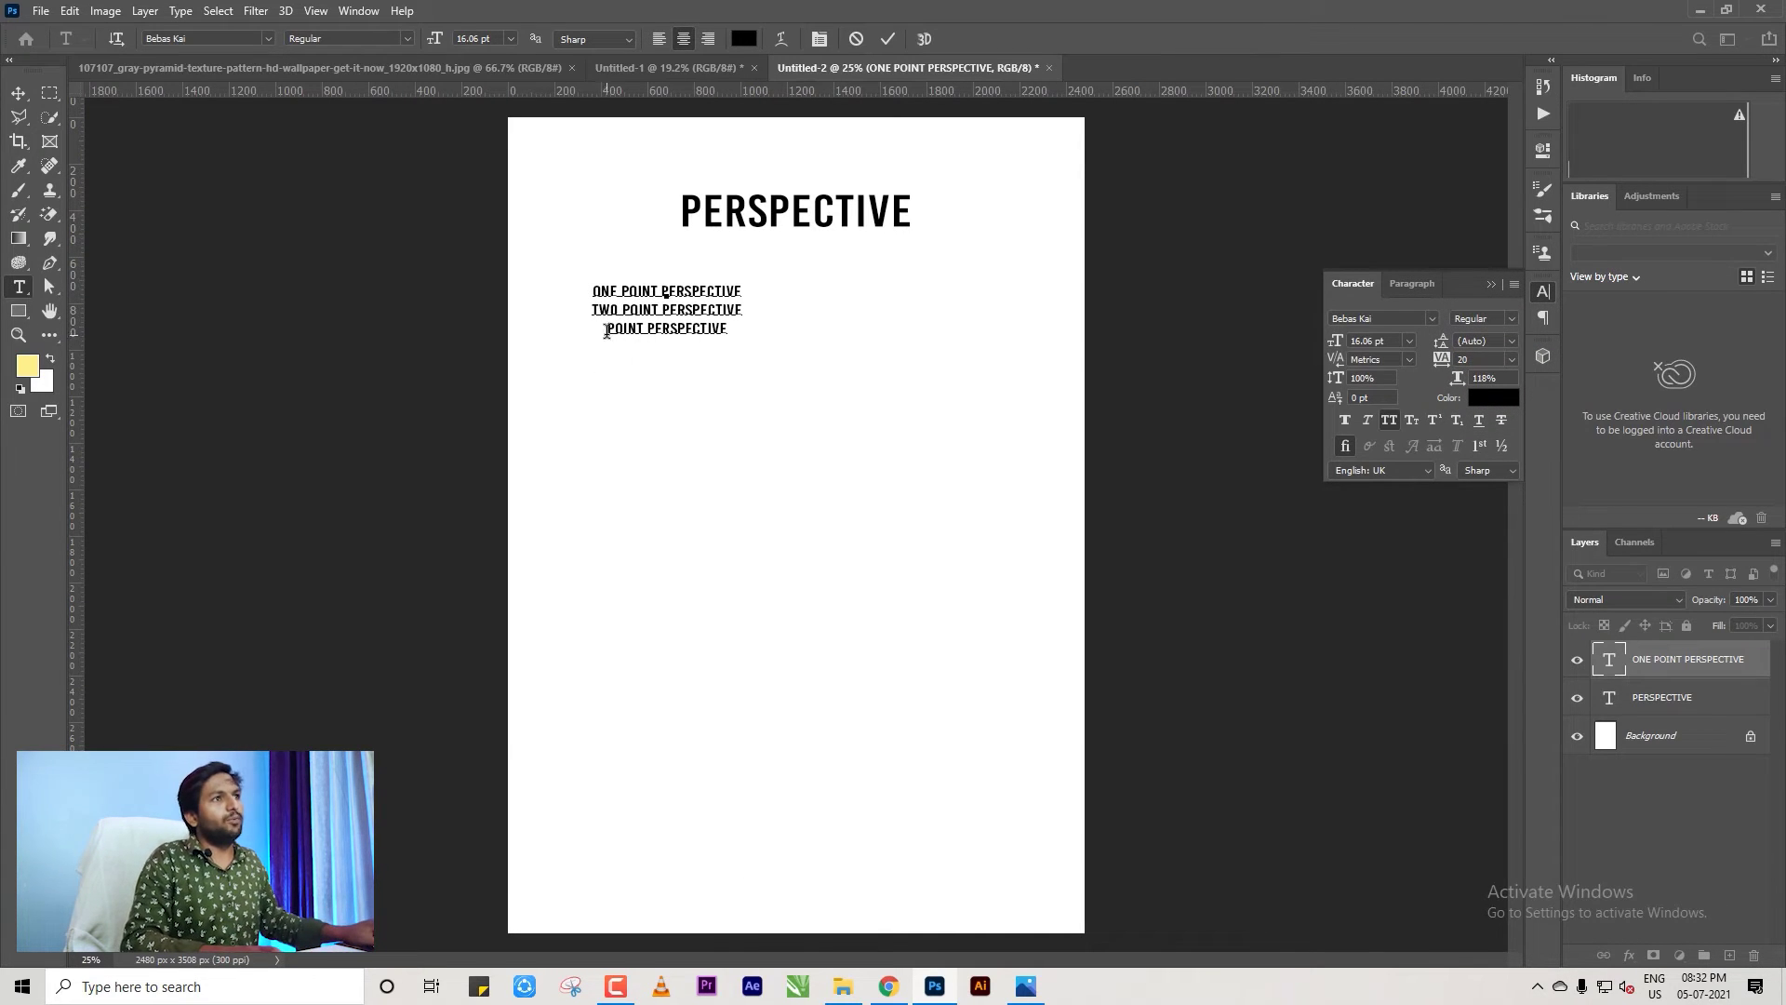
click(606, 329)
text(TH)
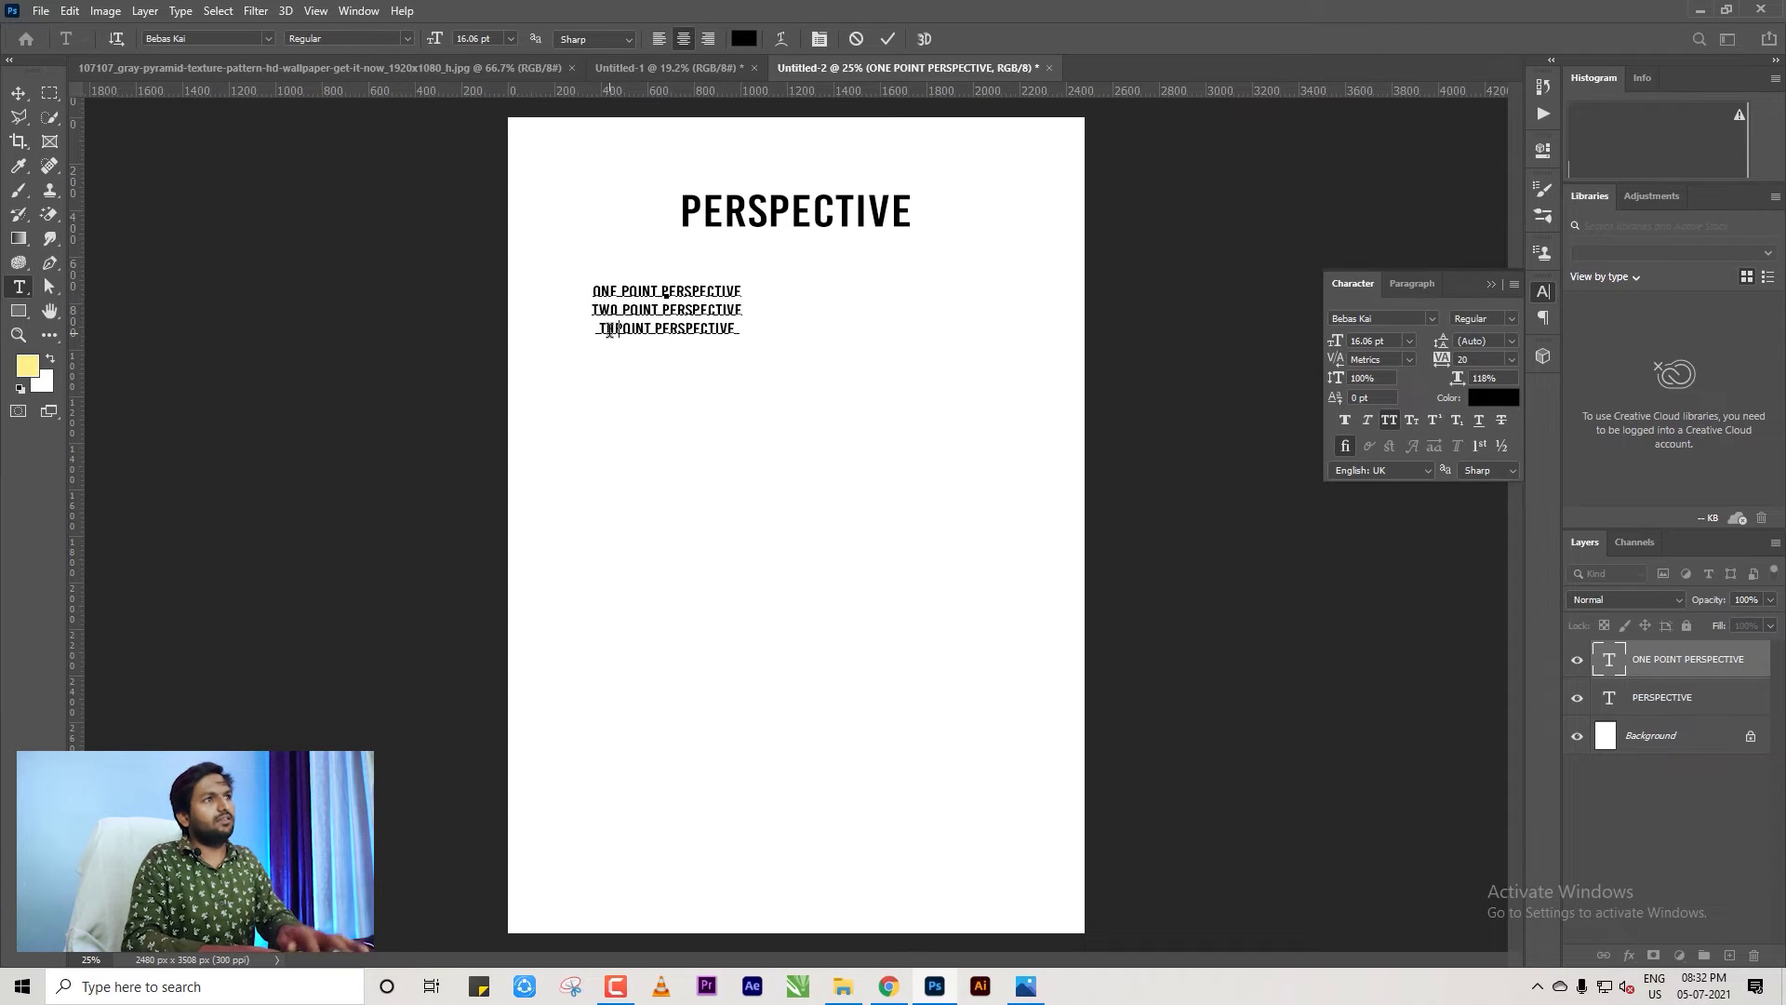
text(REE)
Left-align the three lines and enlarge the text block with Free Transform.
key(ctrl+a)
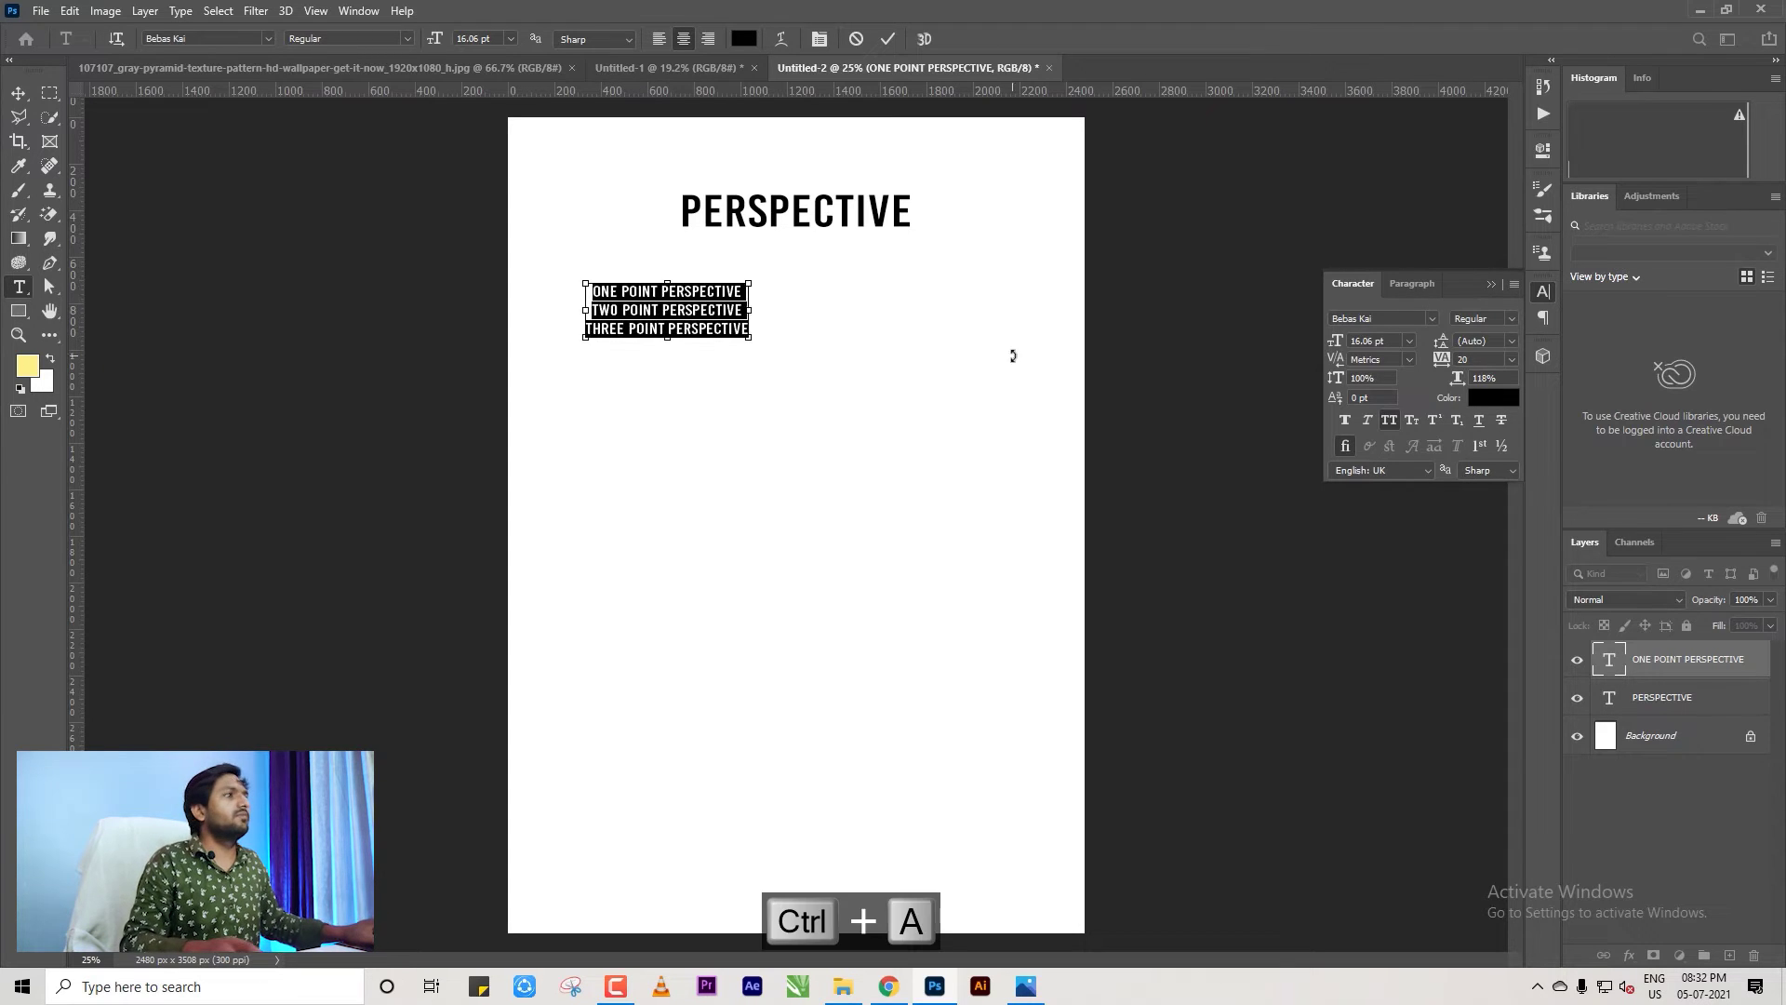
click(1409, 284)
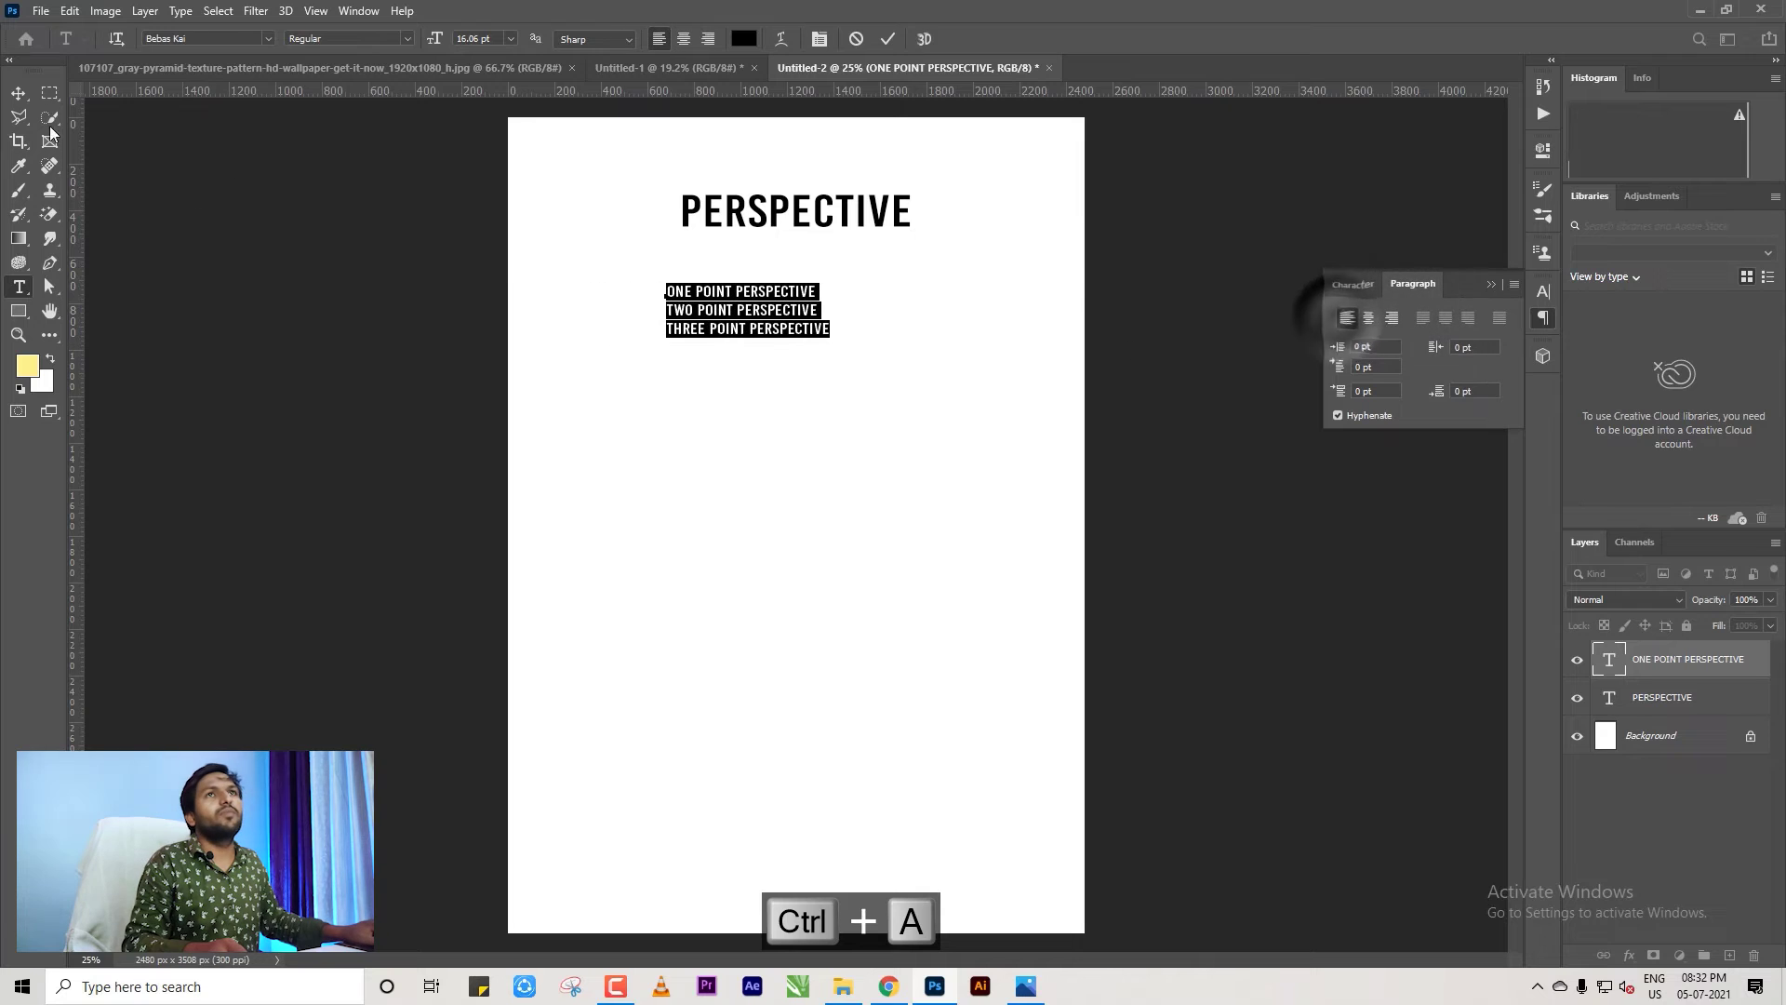
click(1346, 318)
key(ctrl+t)
drag(828, 335, 865, 344)
click(1353, 283)
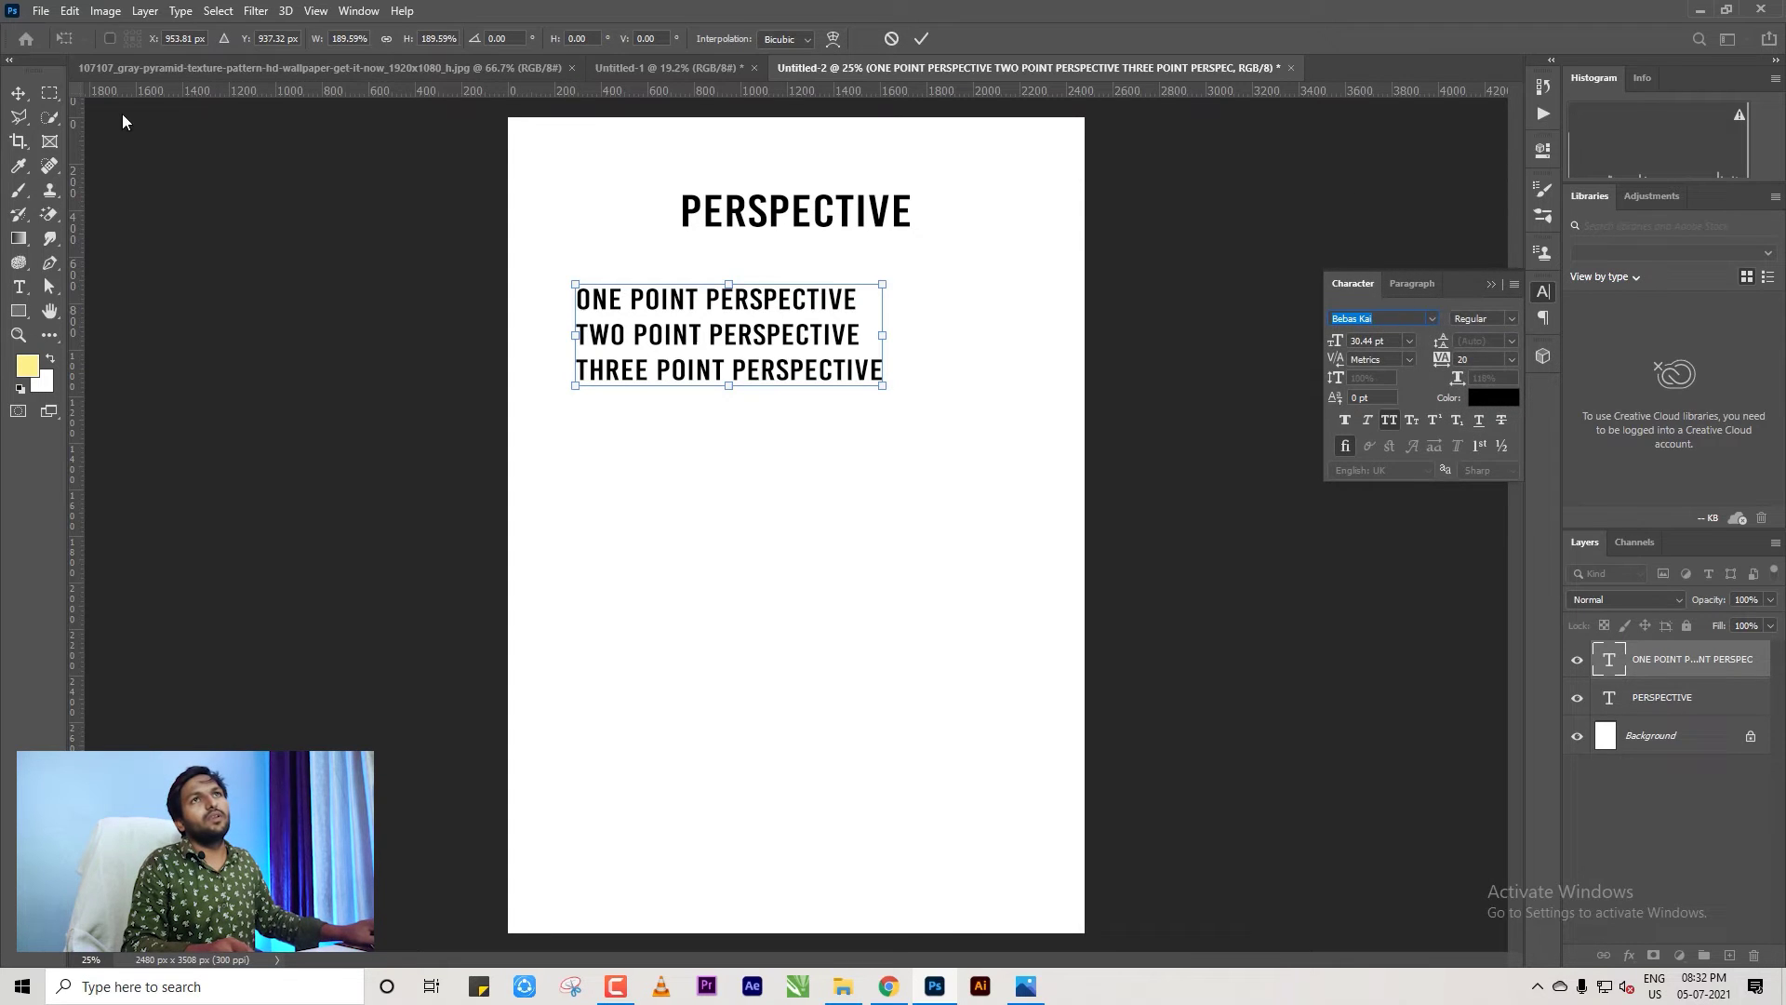
click(356, 386)
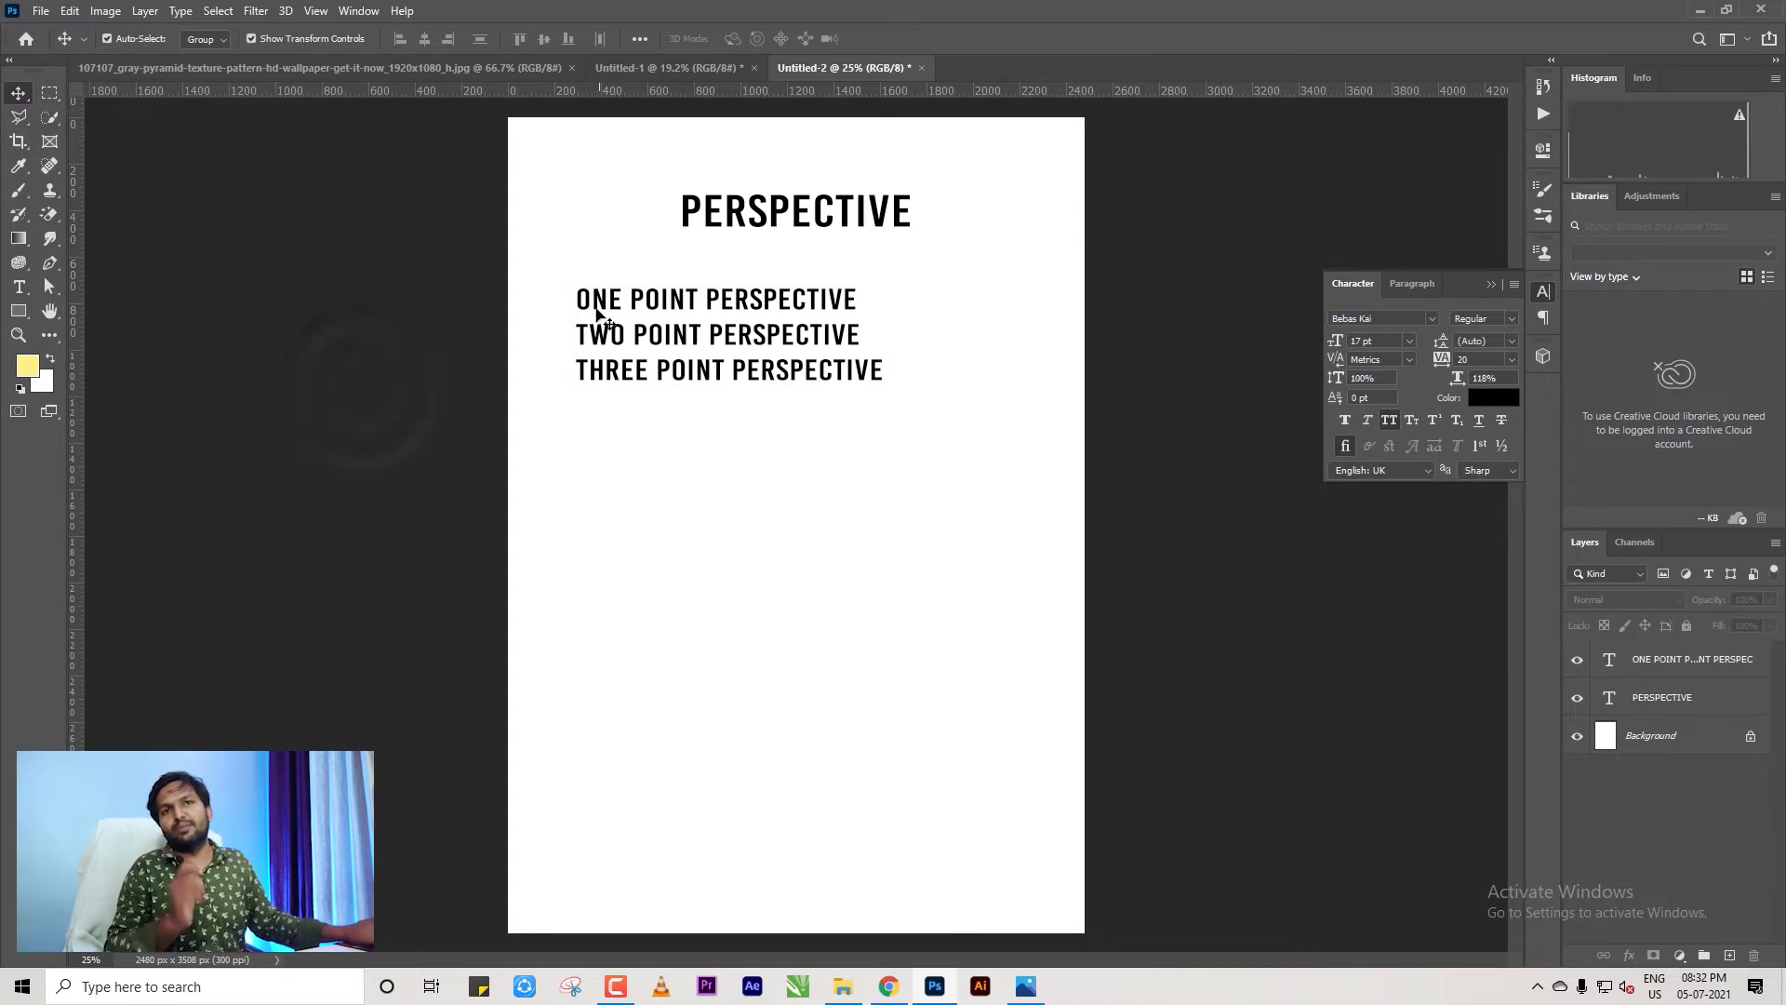
click(423, 400)
scroll(968, 456, down, 2)
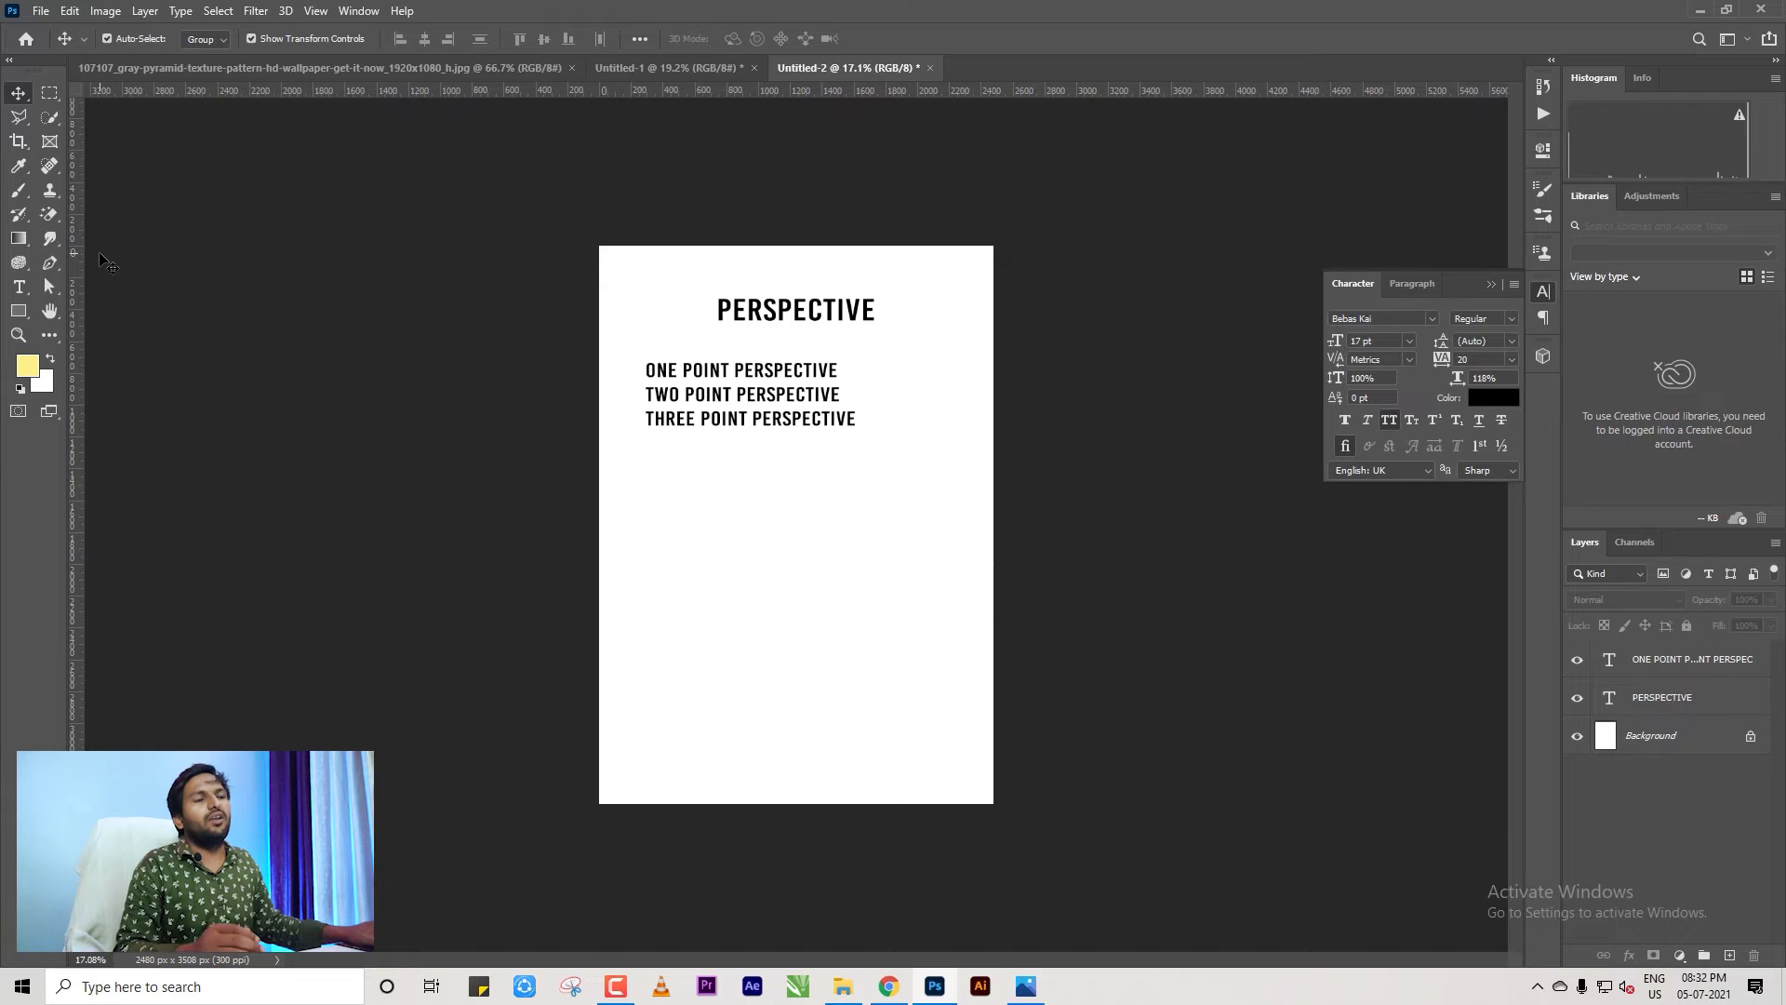
click(179, 296)
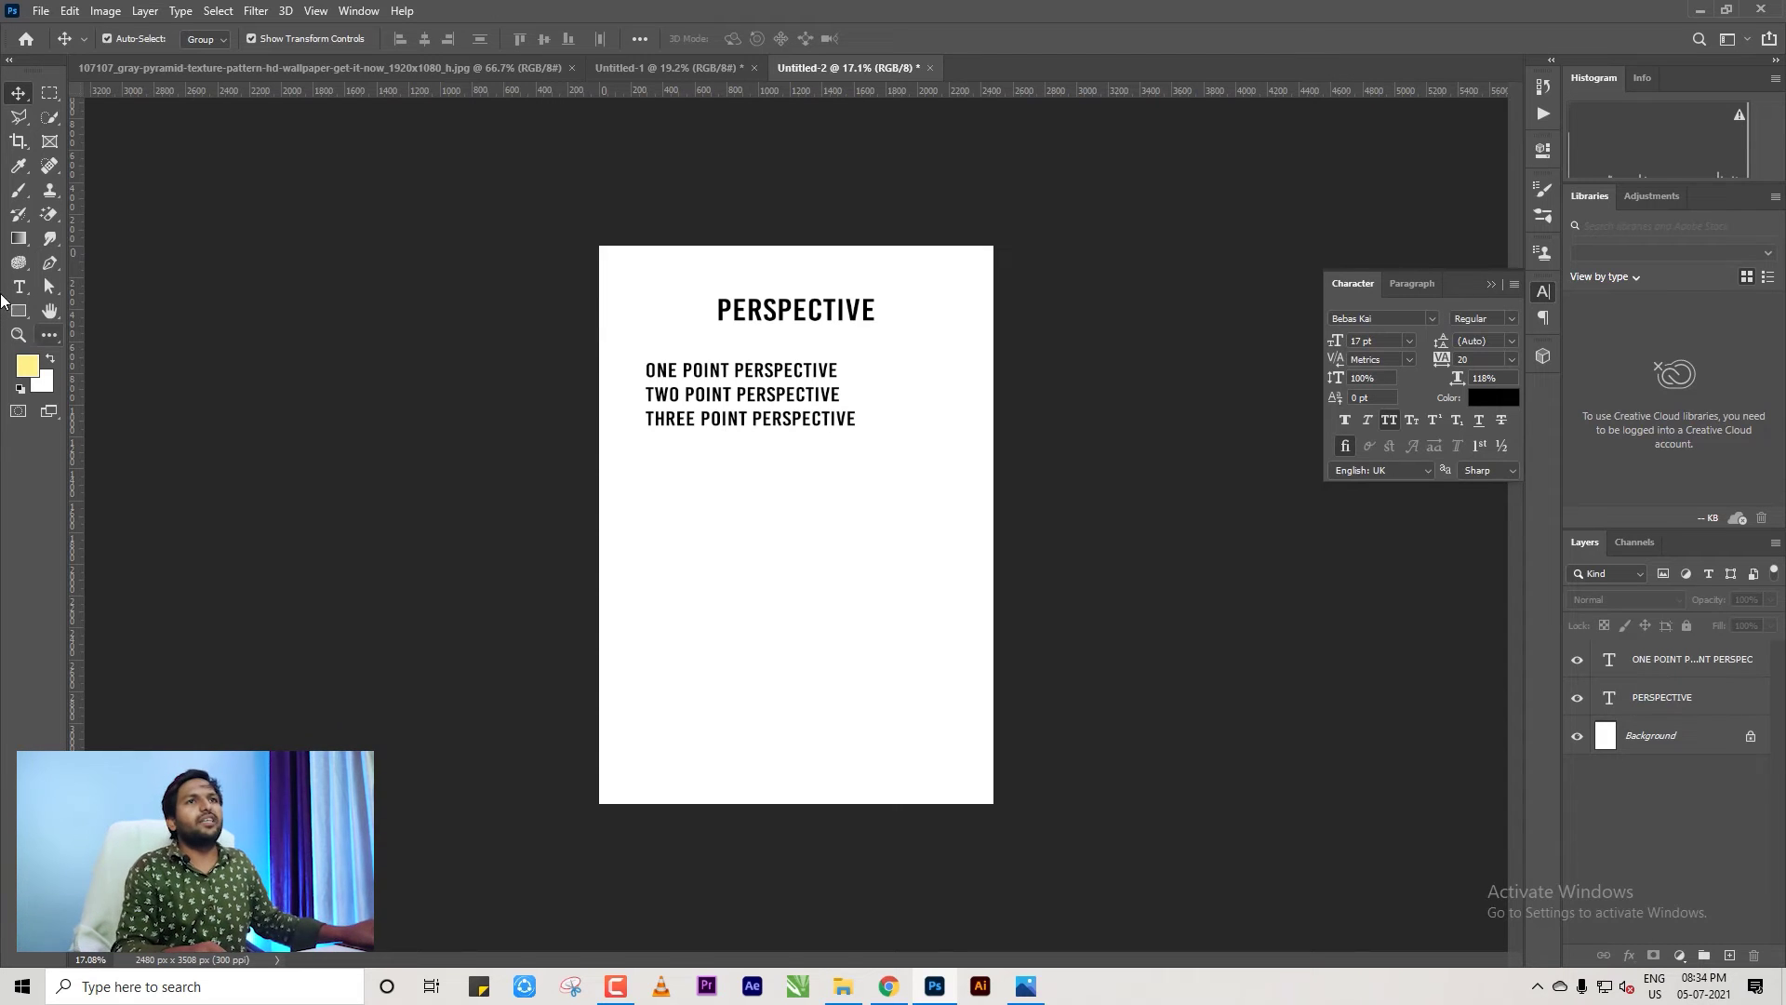
Search Google Images for TRAIN and browse the results.
click(888, 987)
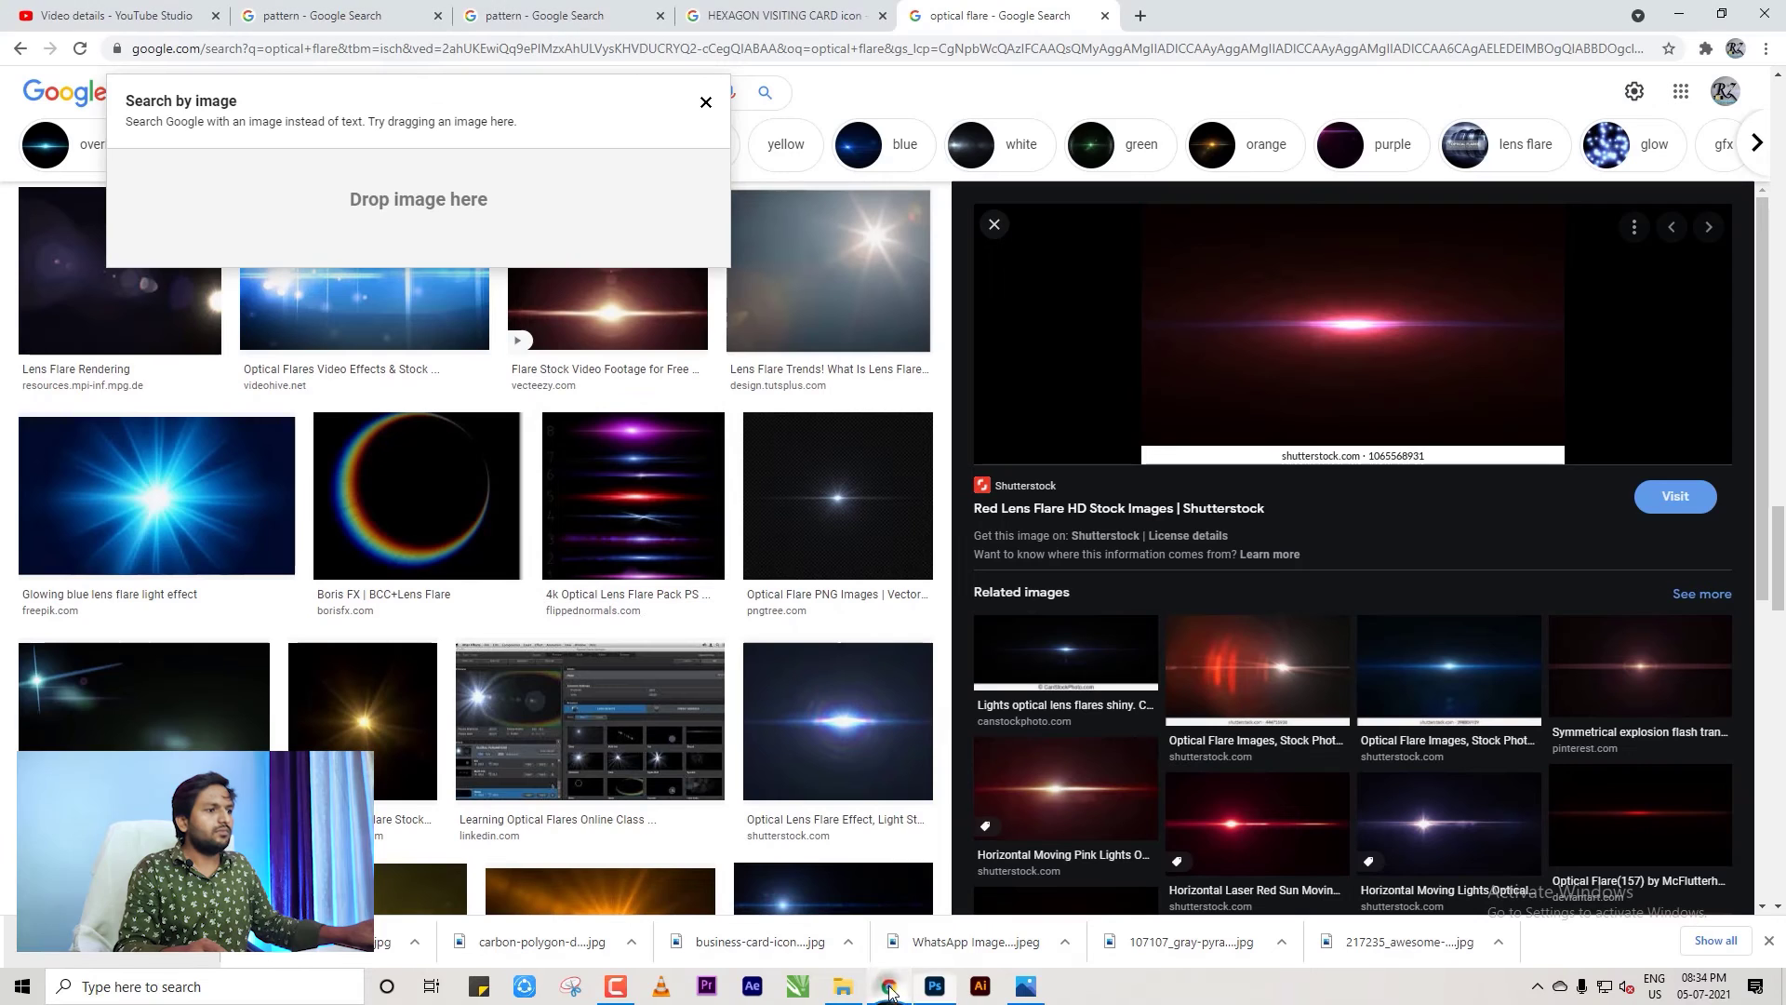
scroll(578, 538, up, 6)
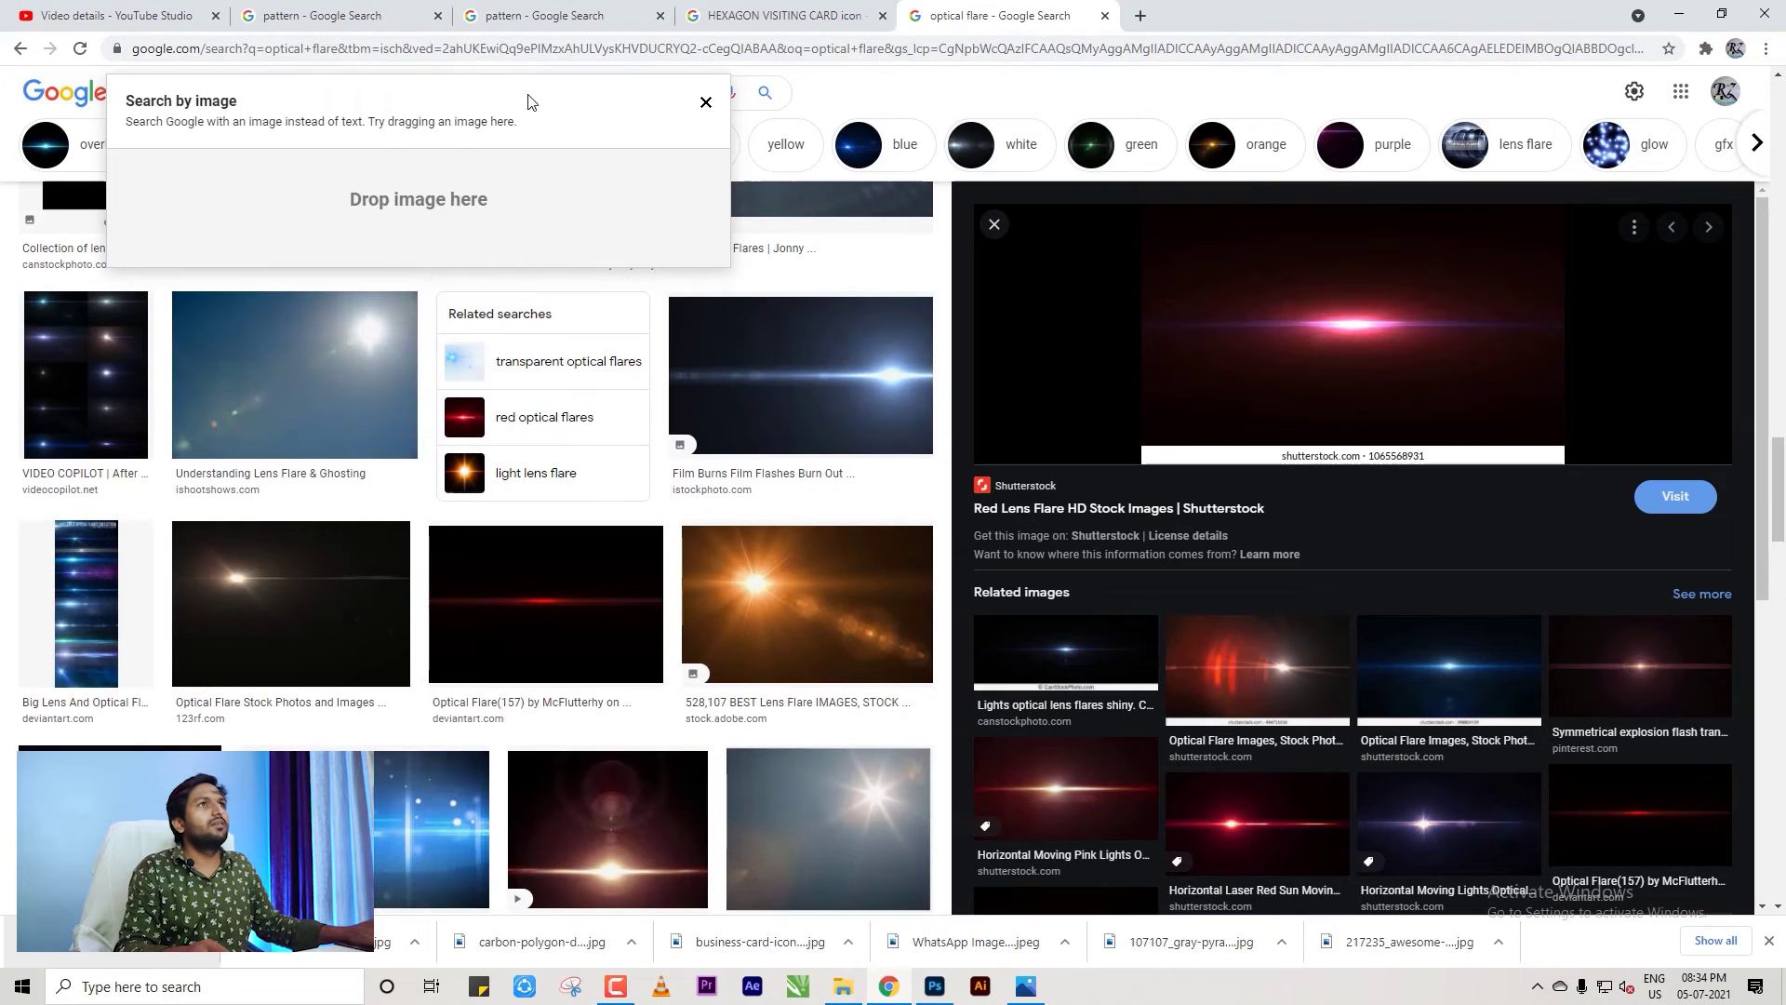
click(705, 102)
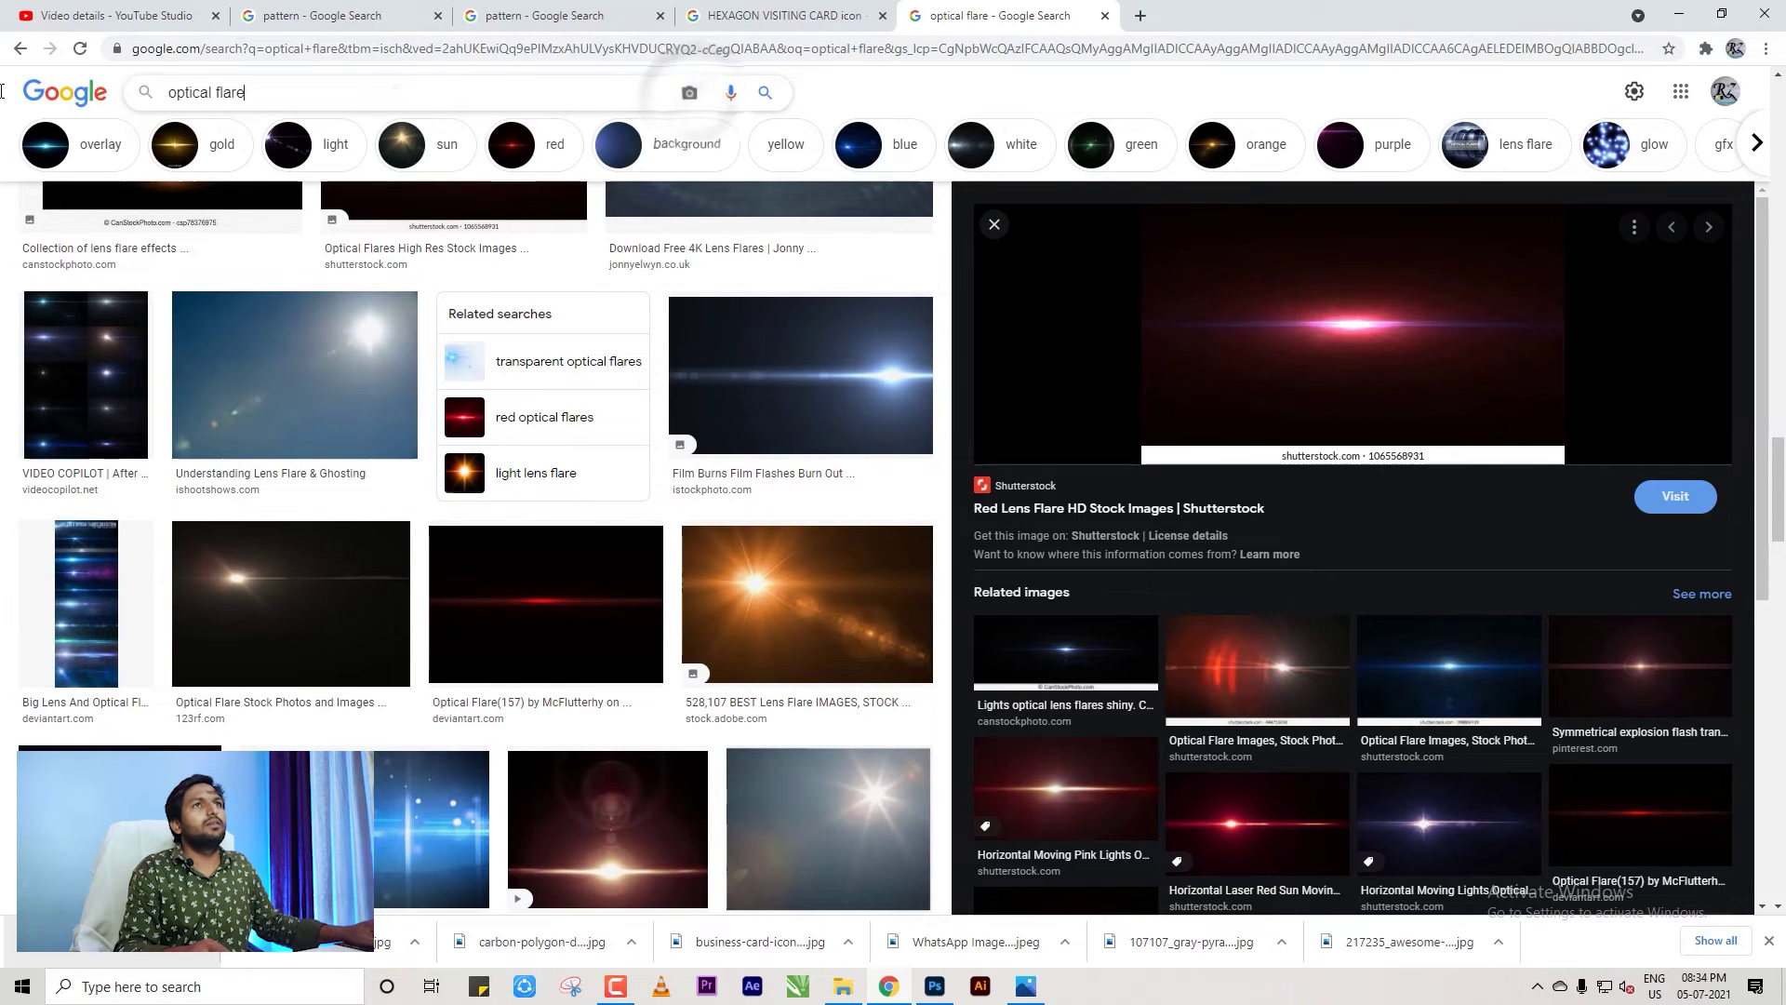
key(ctrl+a)
text(TRAI)
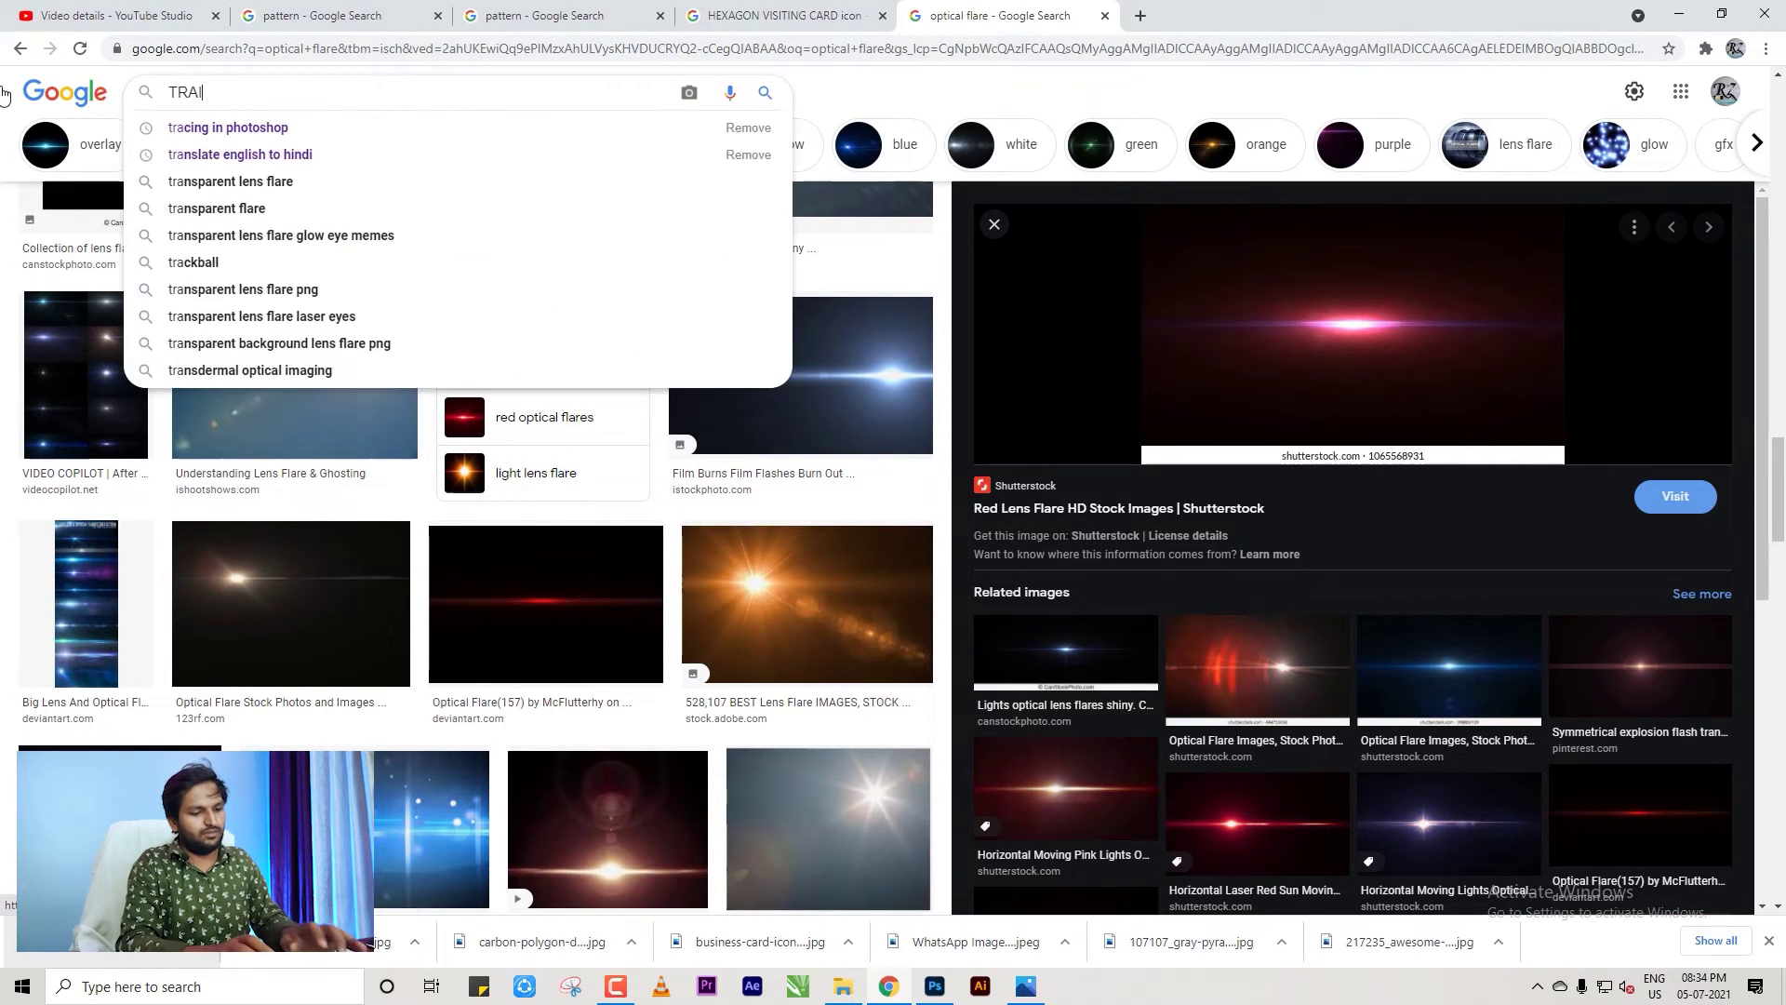
text(N)
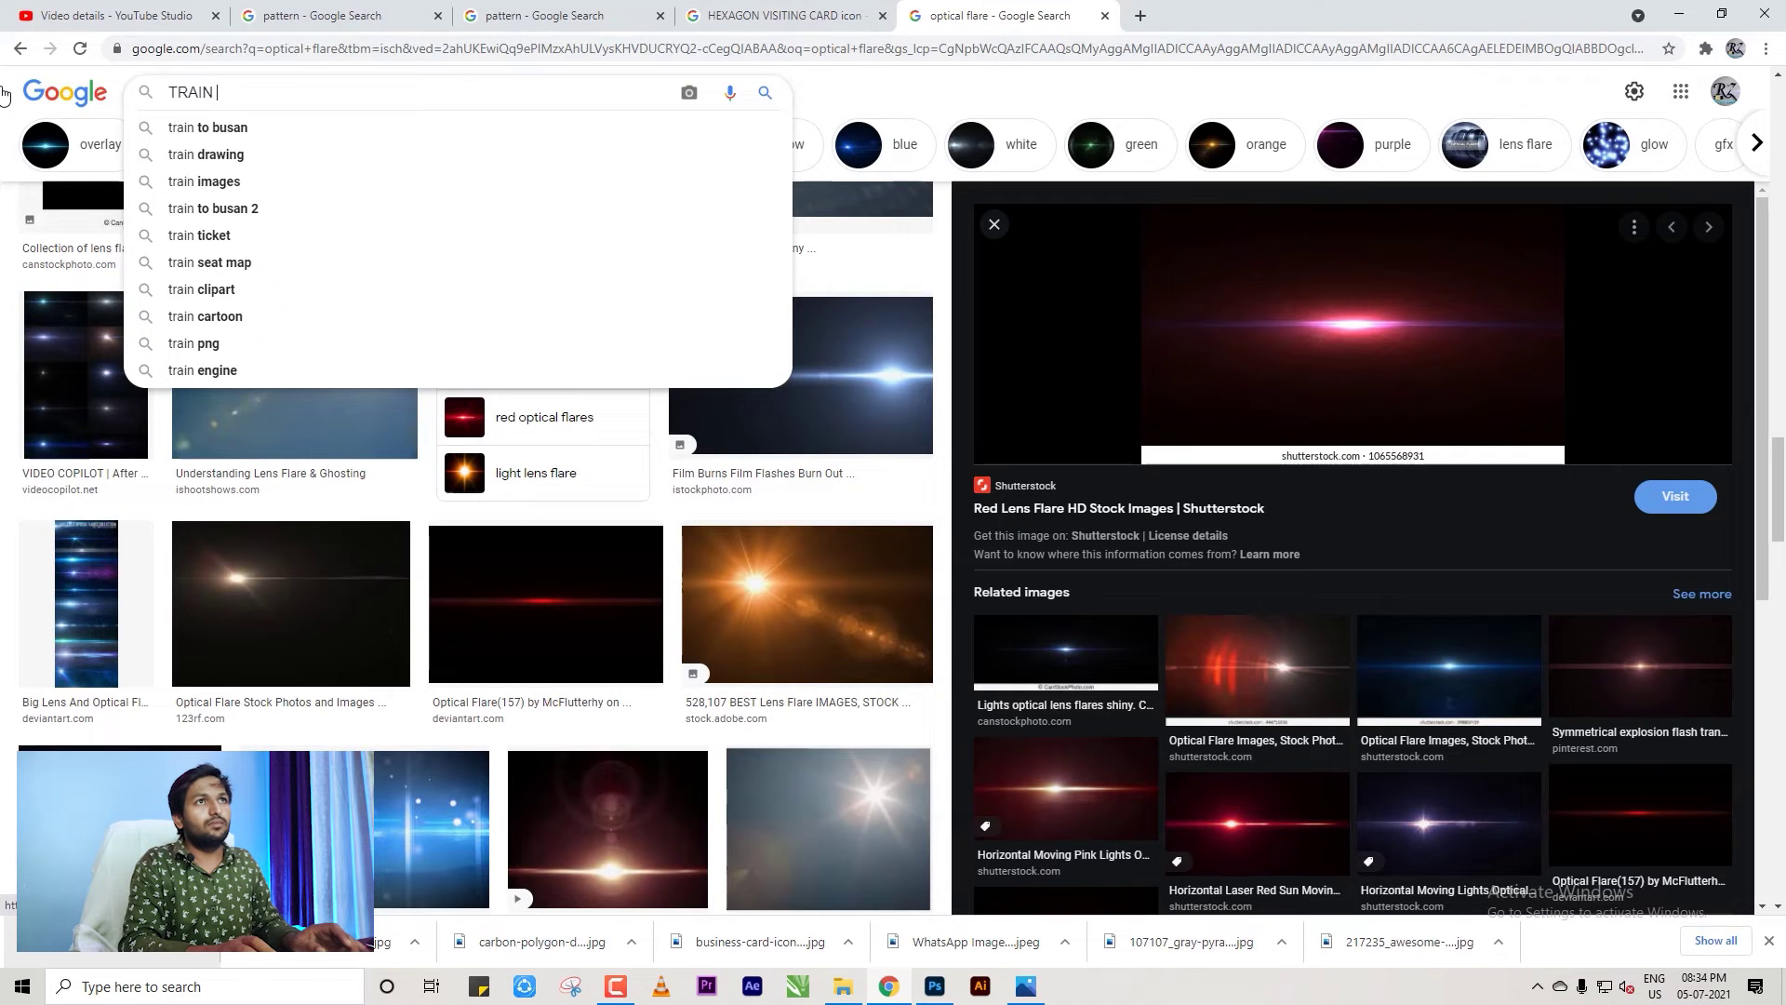
click(226, 182)
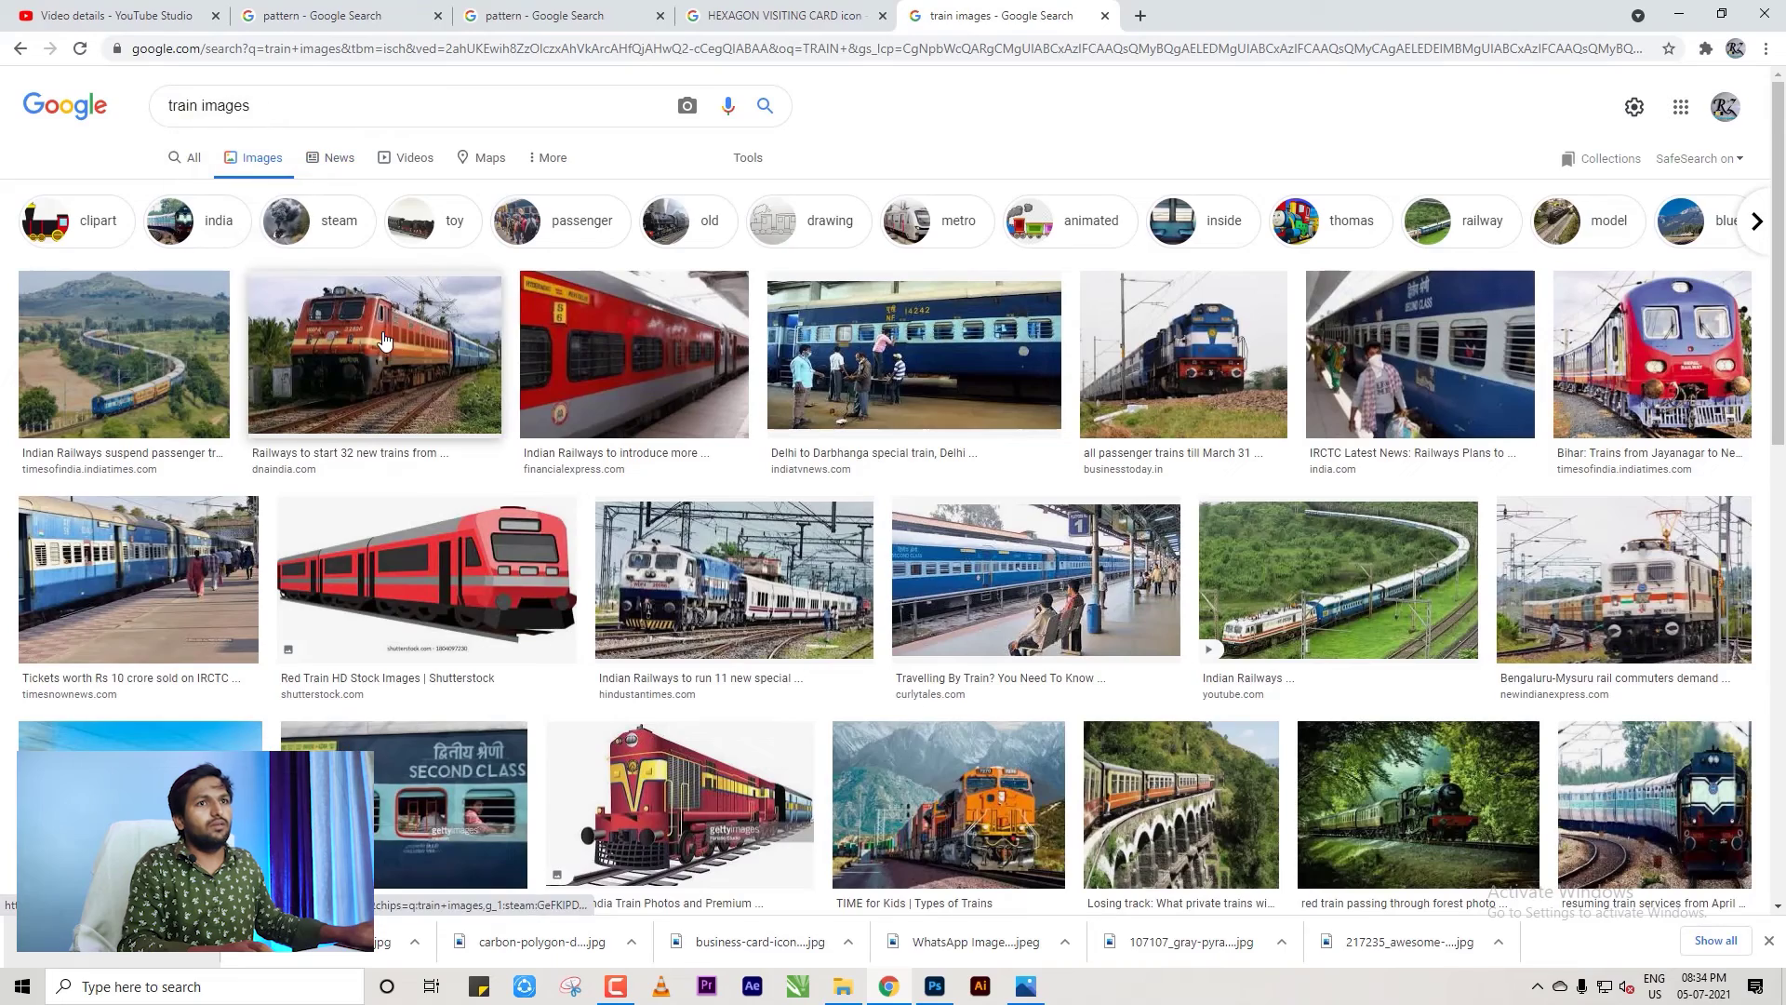
scroll(384, 338, down, 1)
scroll(384, 338, down, 5)
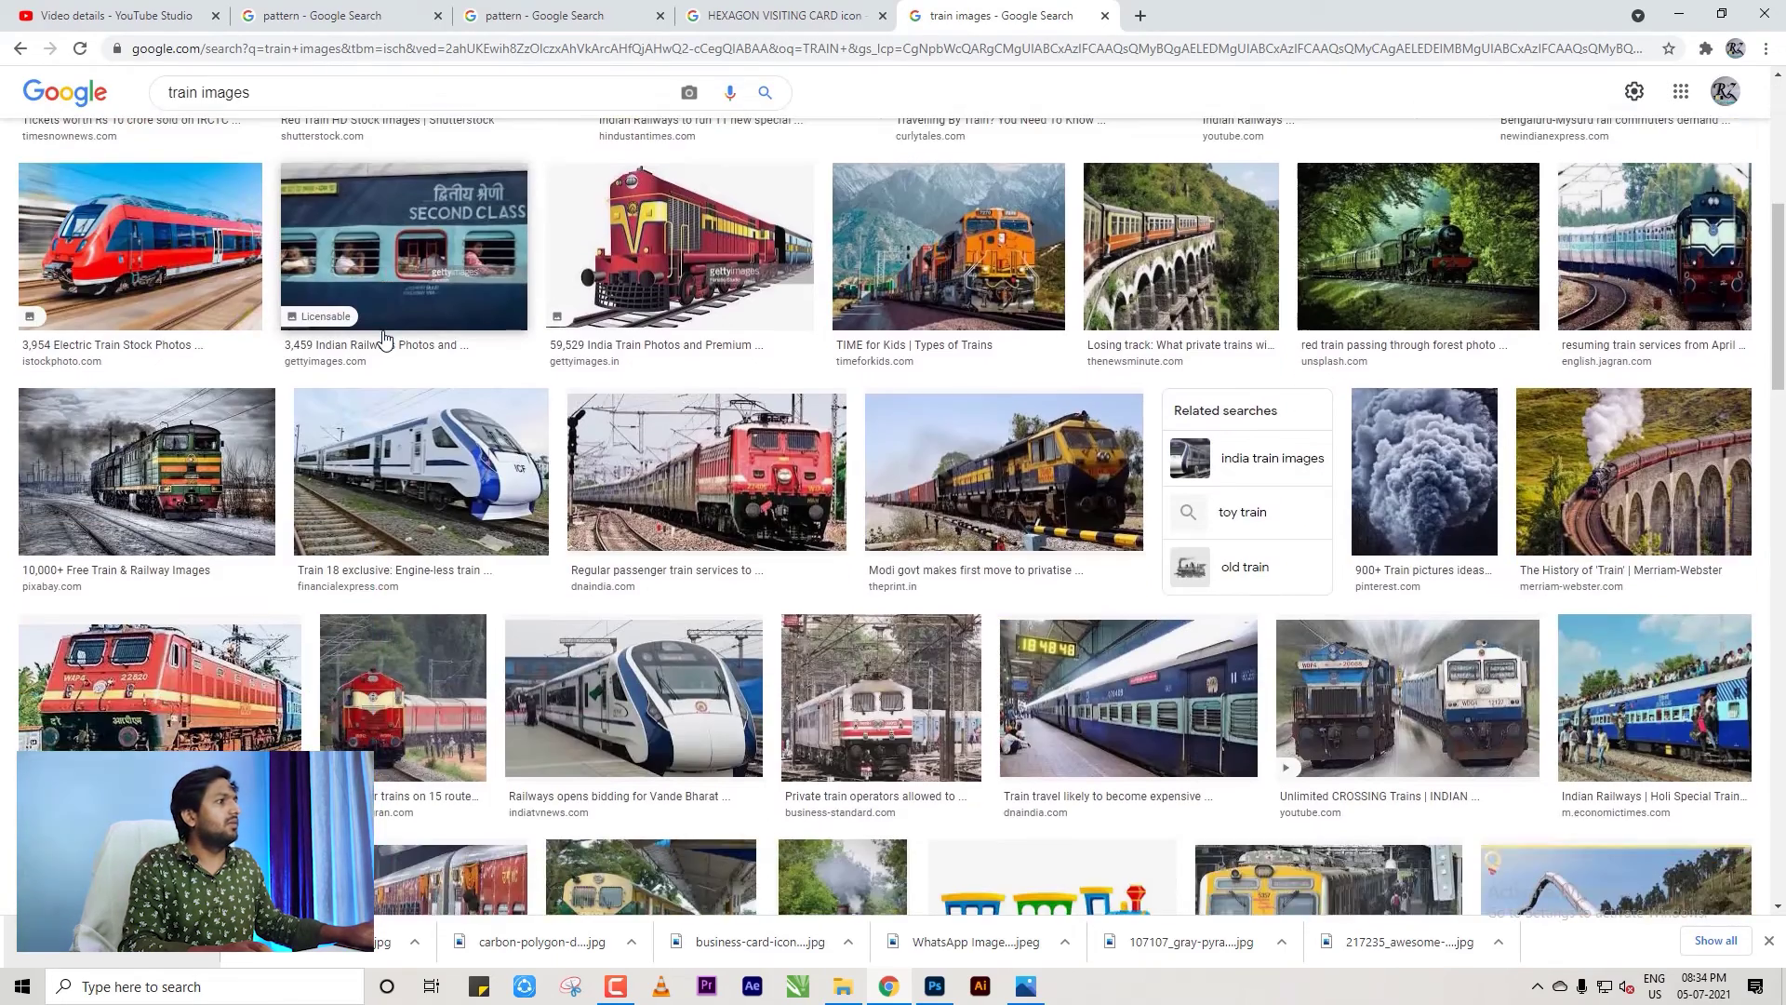
scroll(384, 338, up, 6)
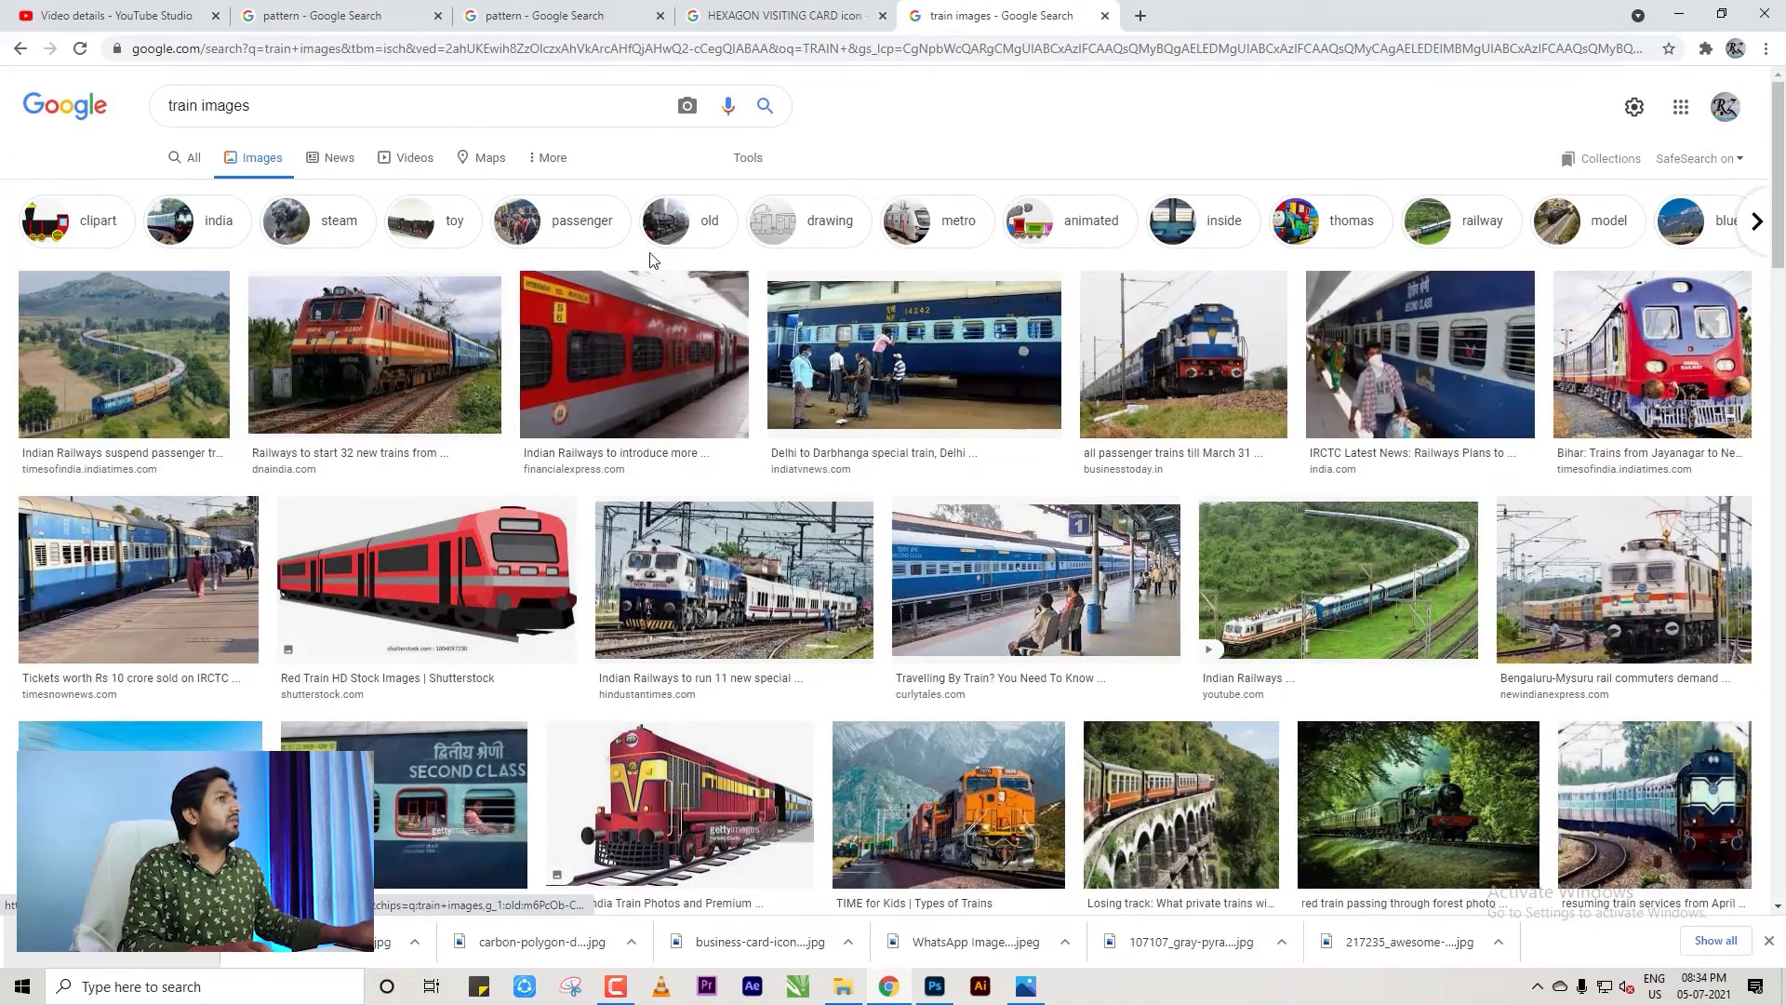
Refine the search to 'TRAIN PATRI' for railway track photos.
click(307, 105)
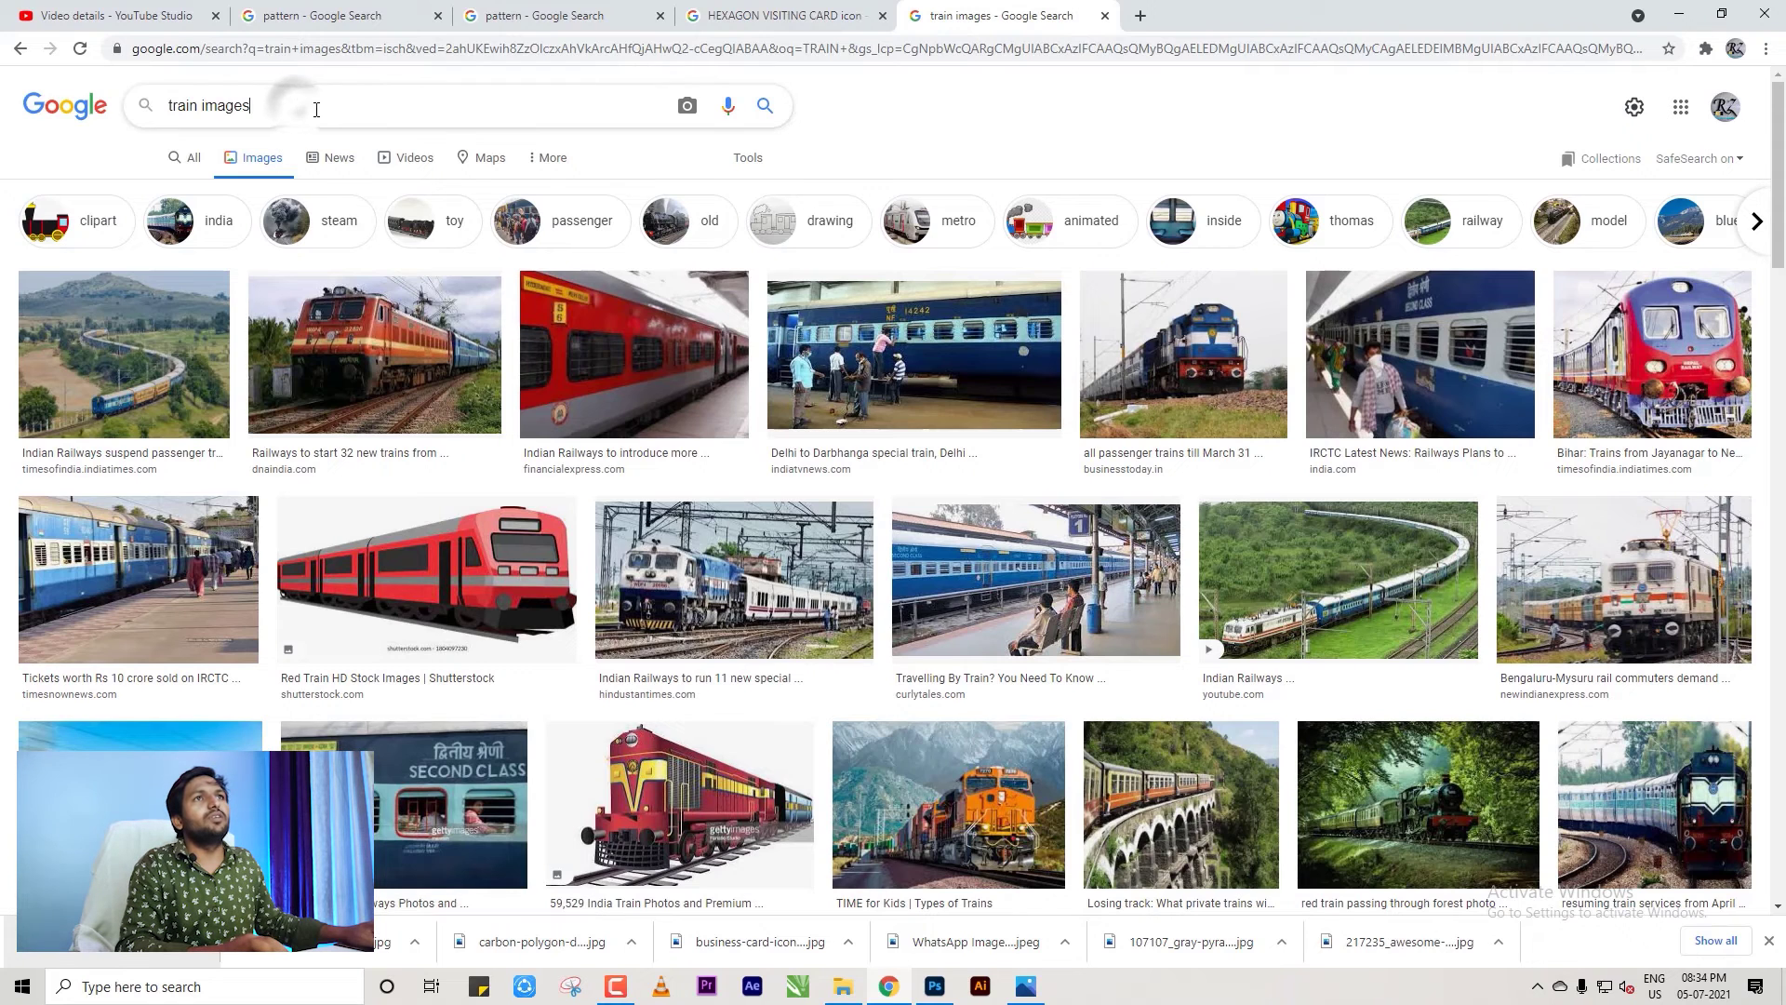
double_click(235, 108)
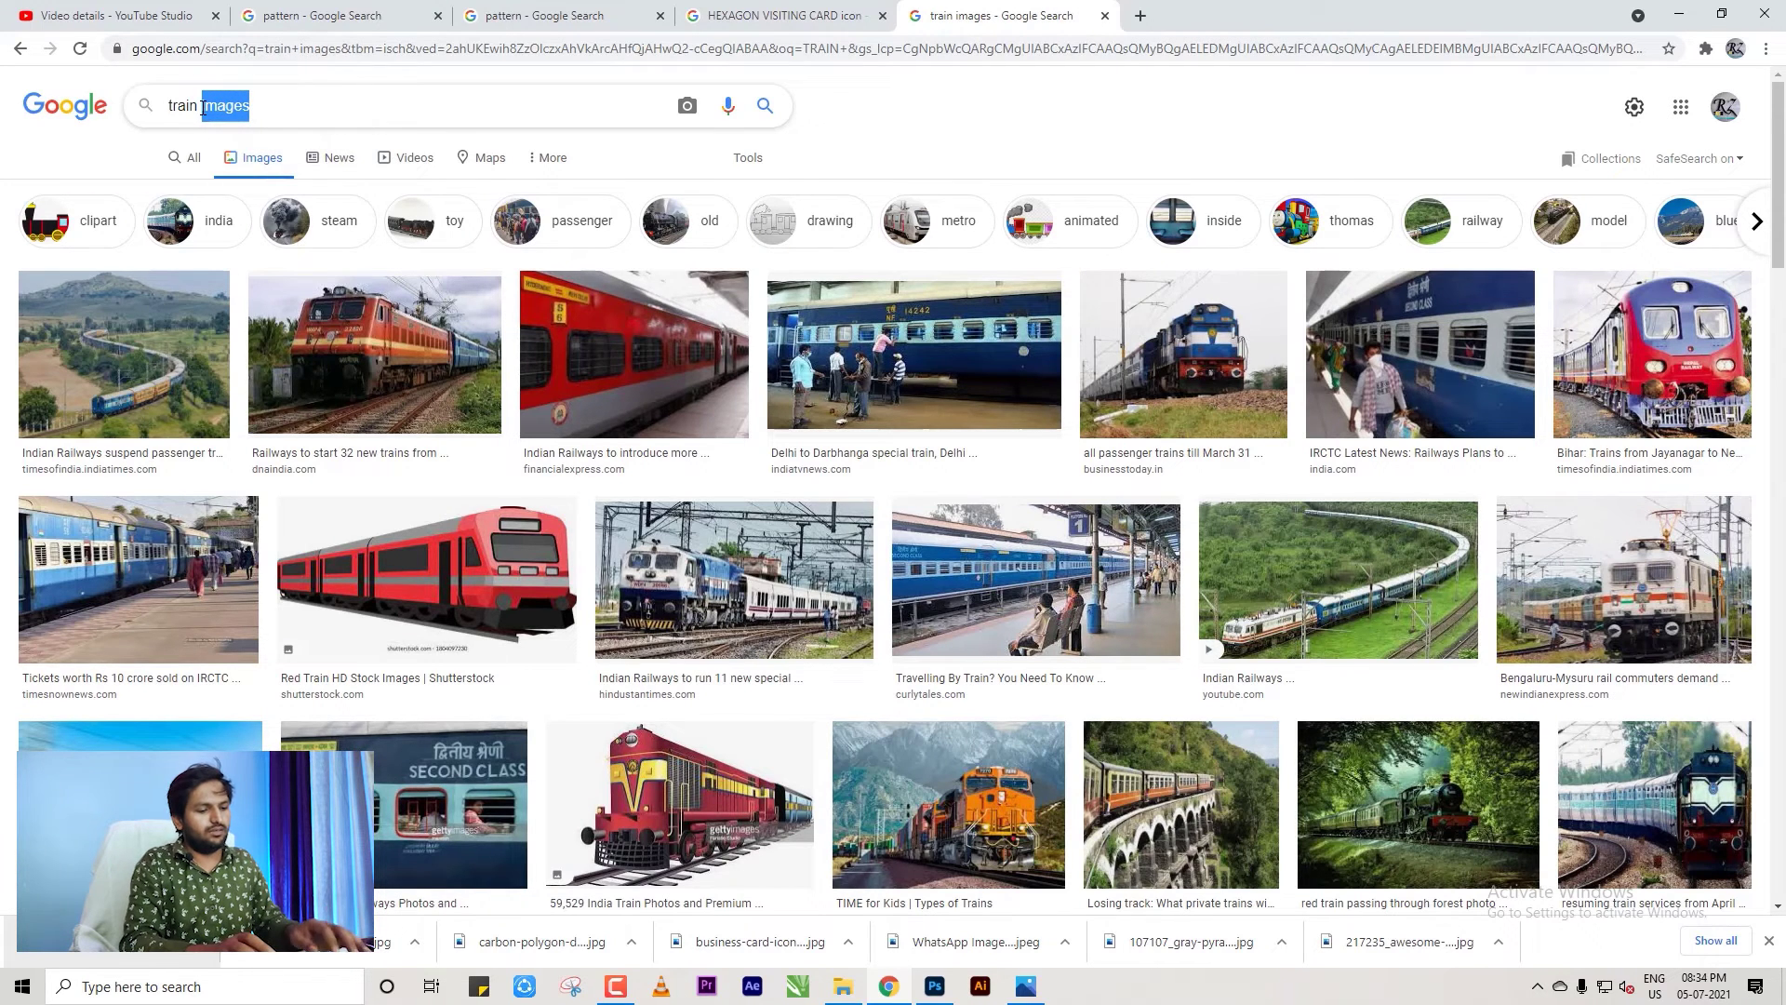
text(PATRI)
key(Return)
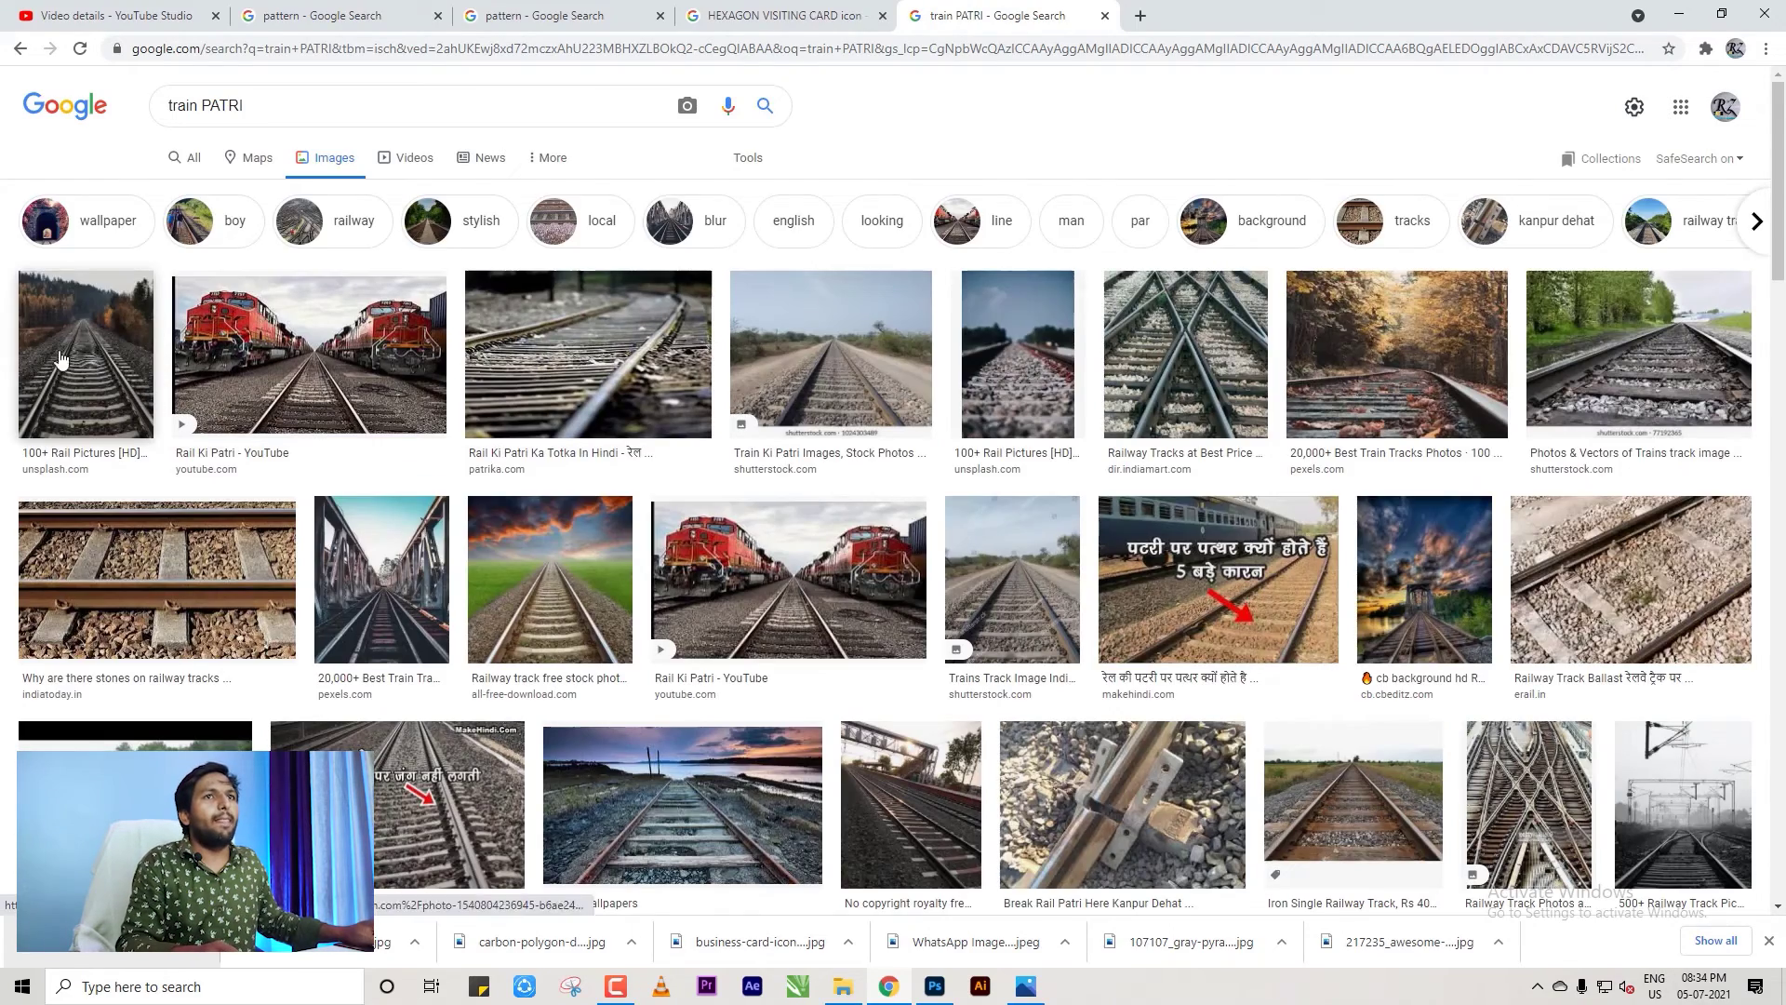
Save the first railway photo to Downloads and drag it into Photoshop.
click(59, 358)
right_click(1261, 407)
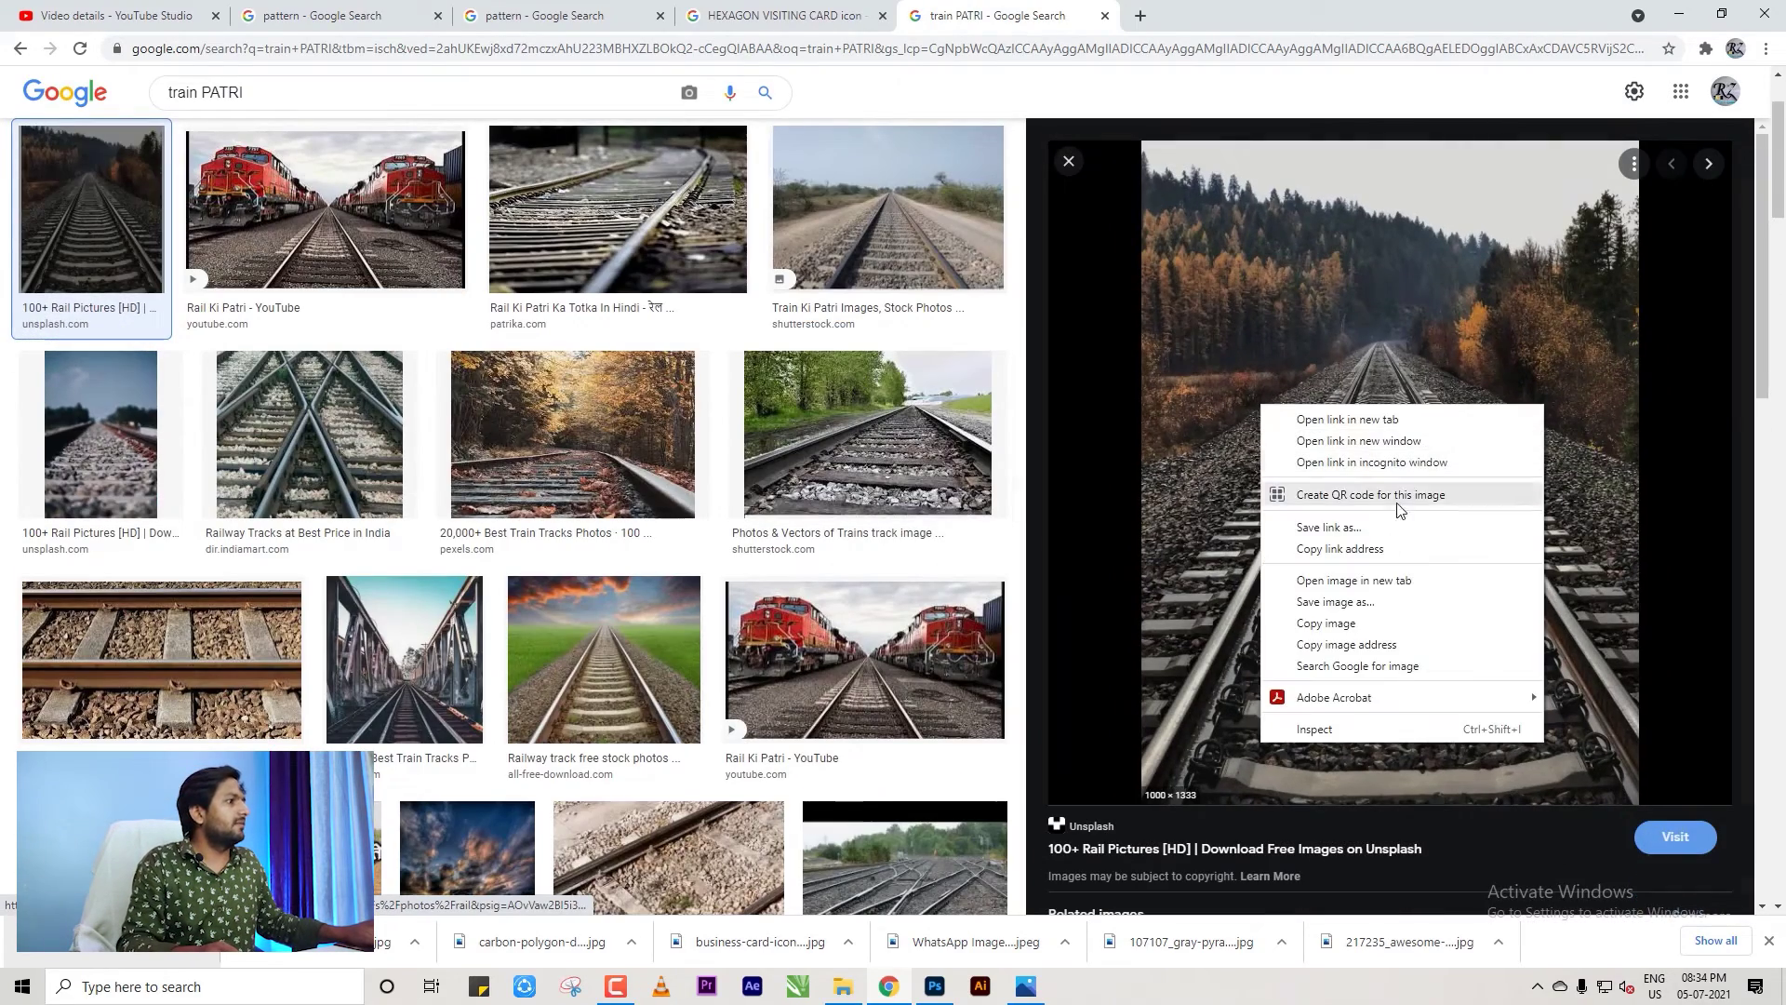
click(1332, 611)
click(947, 888)
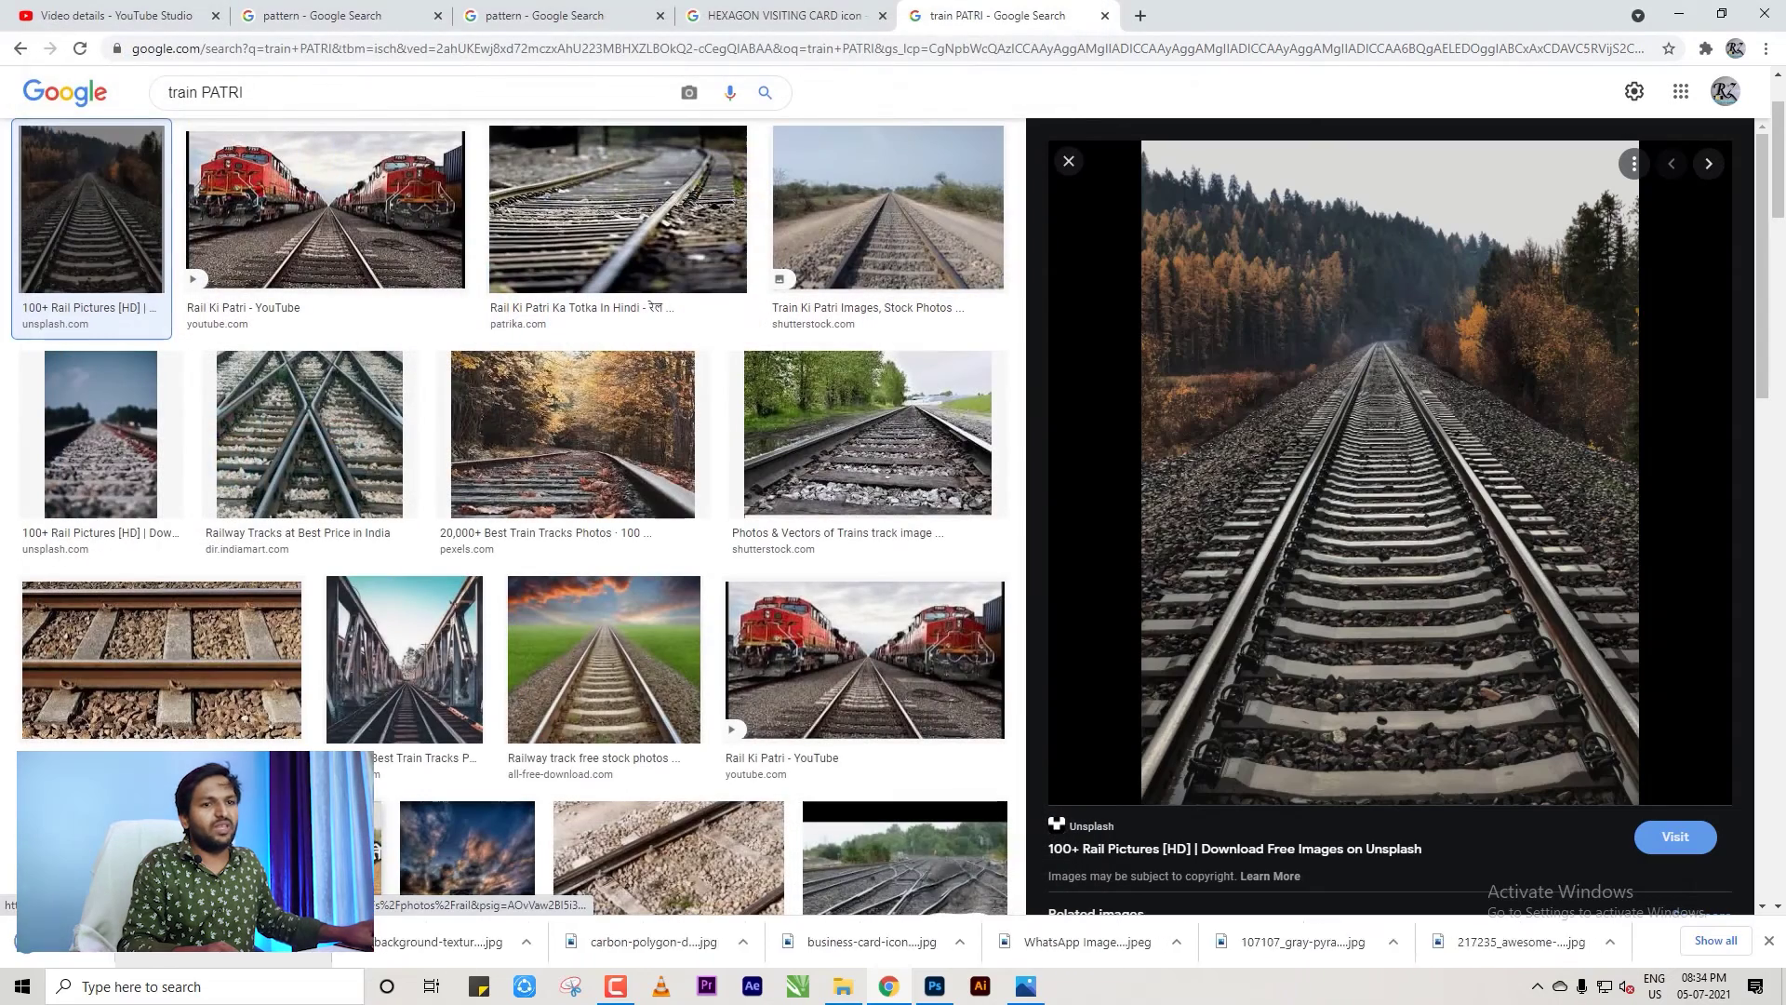
drag(214, 941, 750, 670)
Scale the railway photo down and place it below the subheadings.
drag(994, 789, 707, 577)
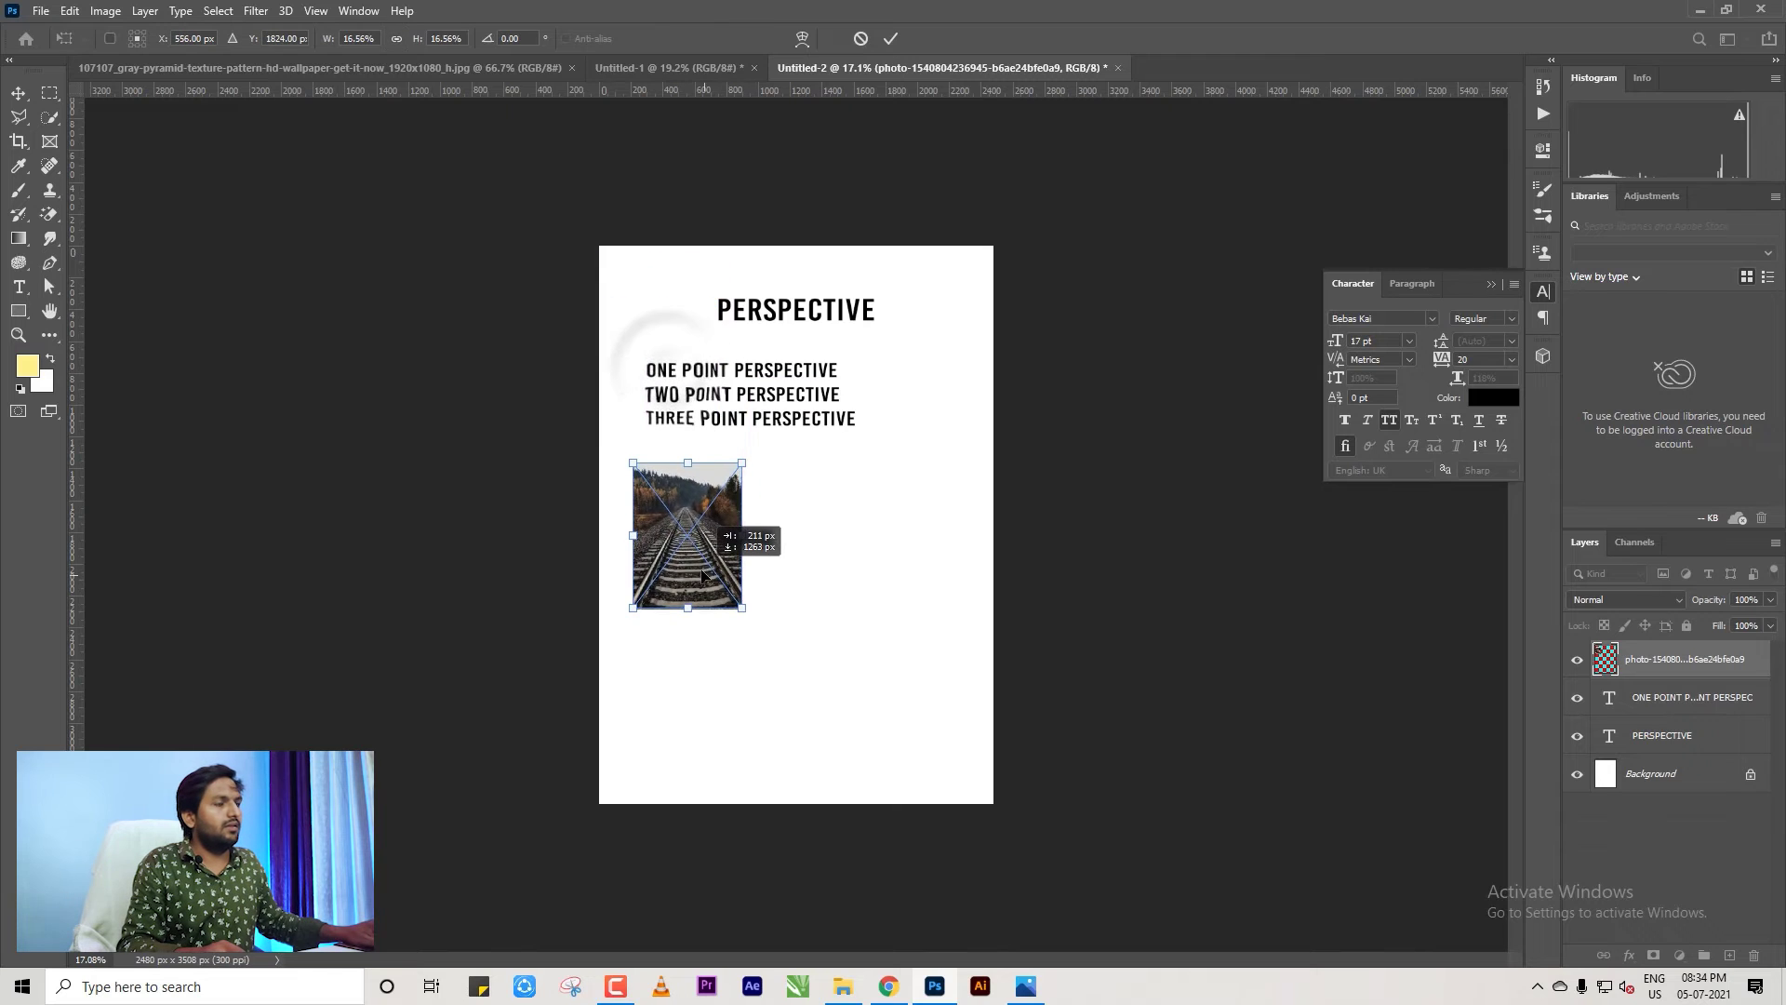
scroll(809, 610, up, 5)
scroll(800, 614, down, 2)
scroll(730, 618, down, 2)
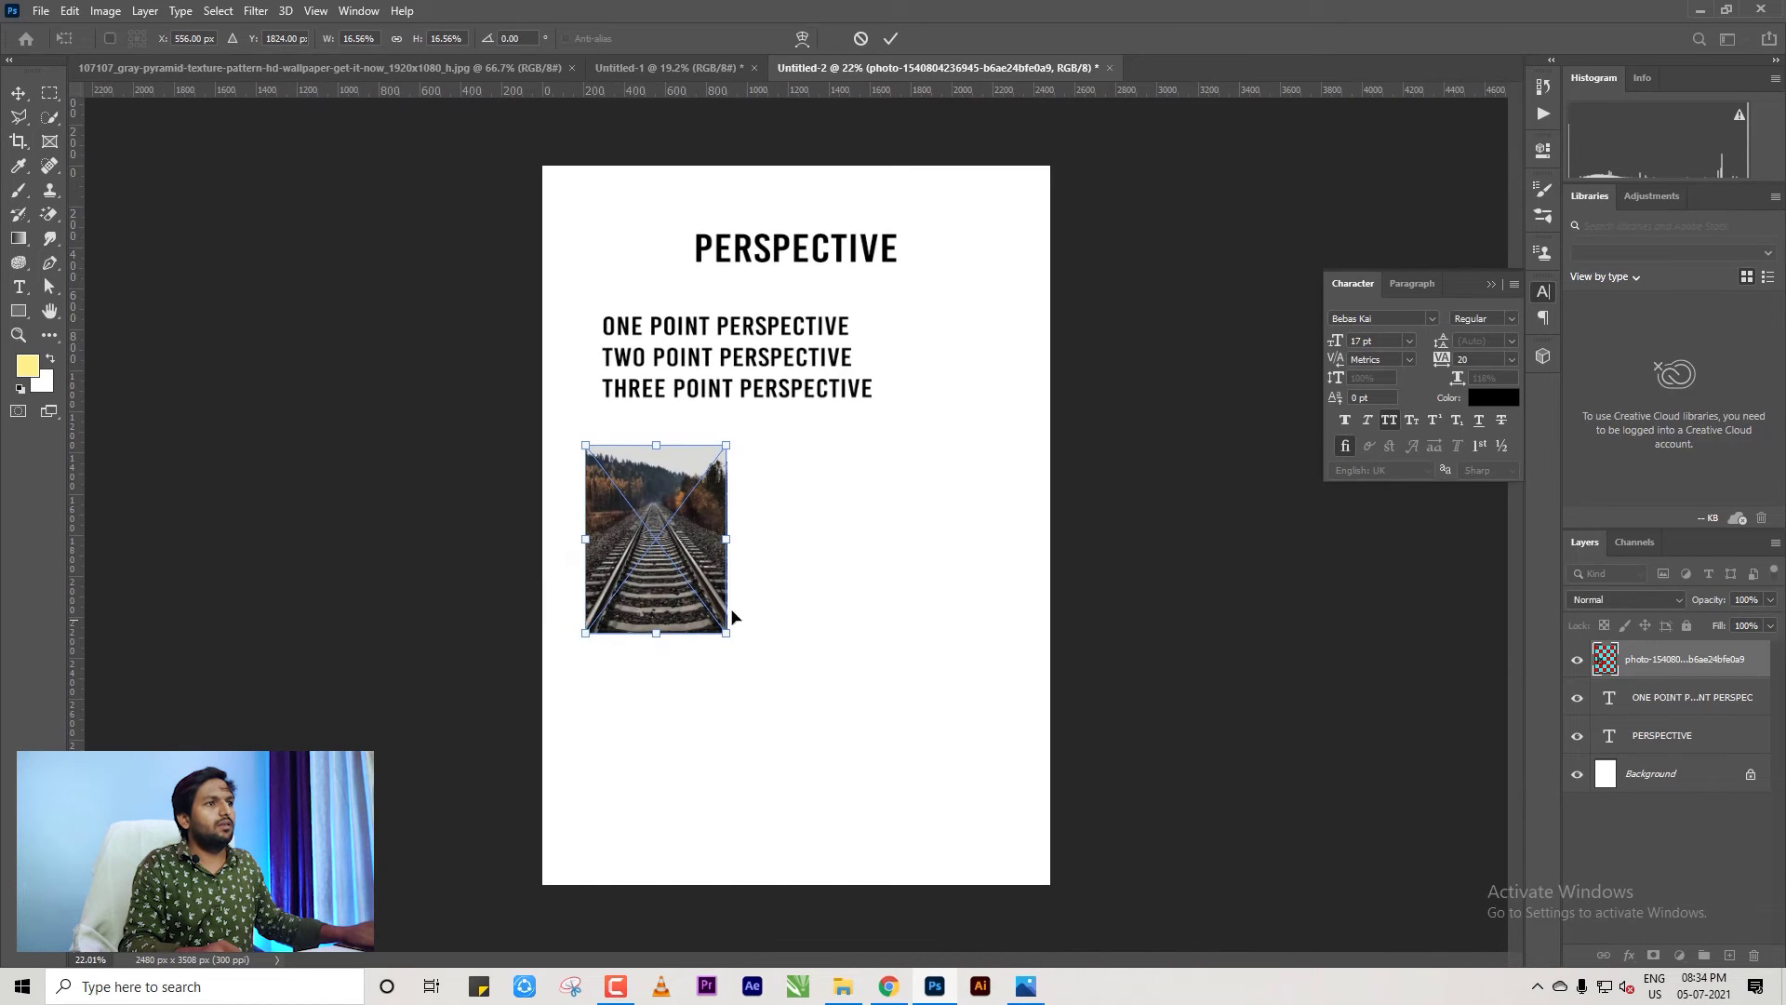
scroll(742, 578, up, 3)
key(Return)
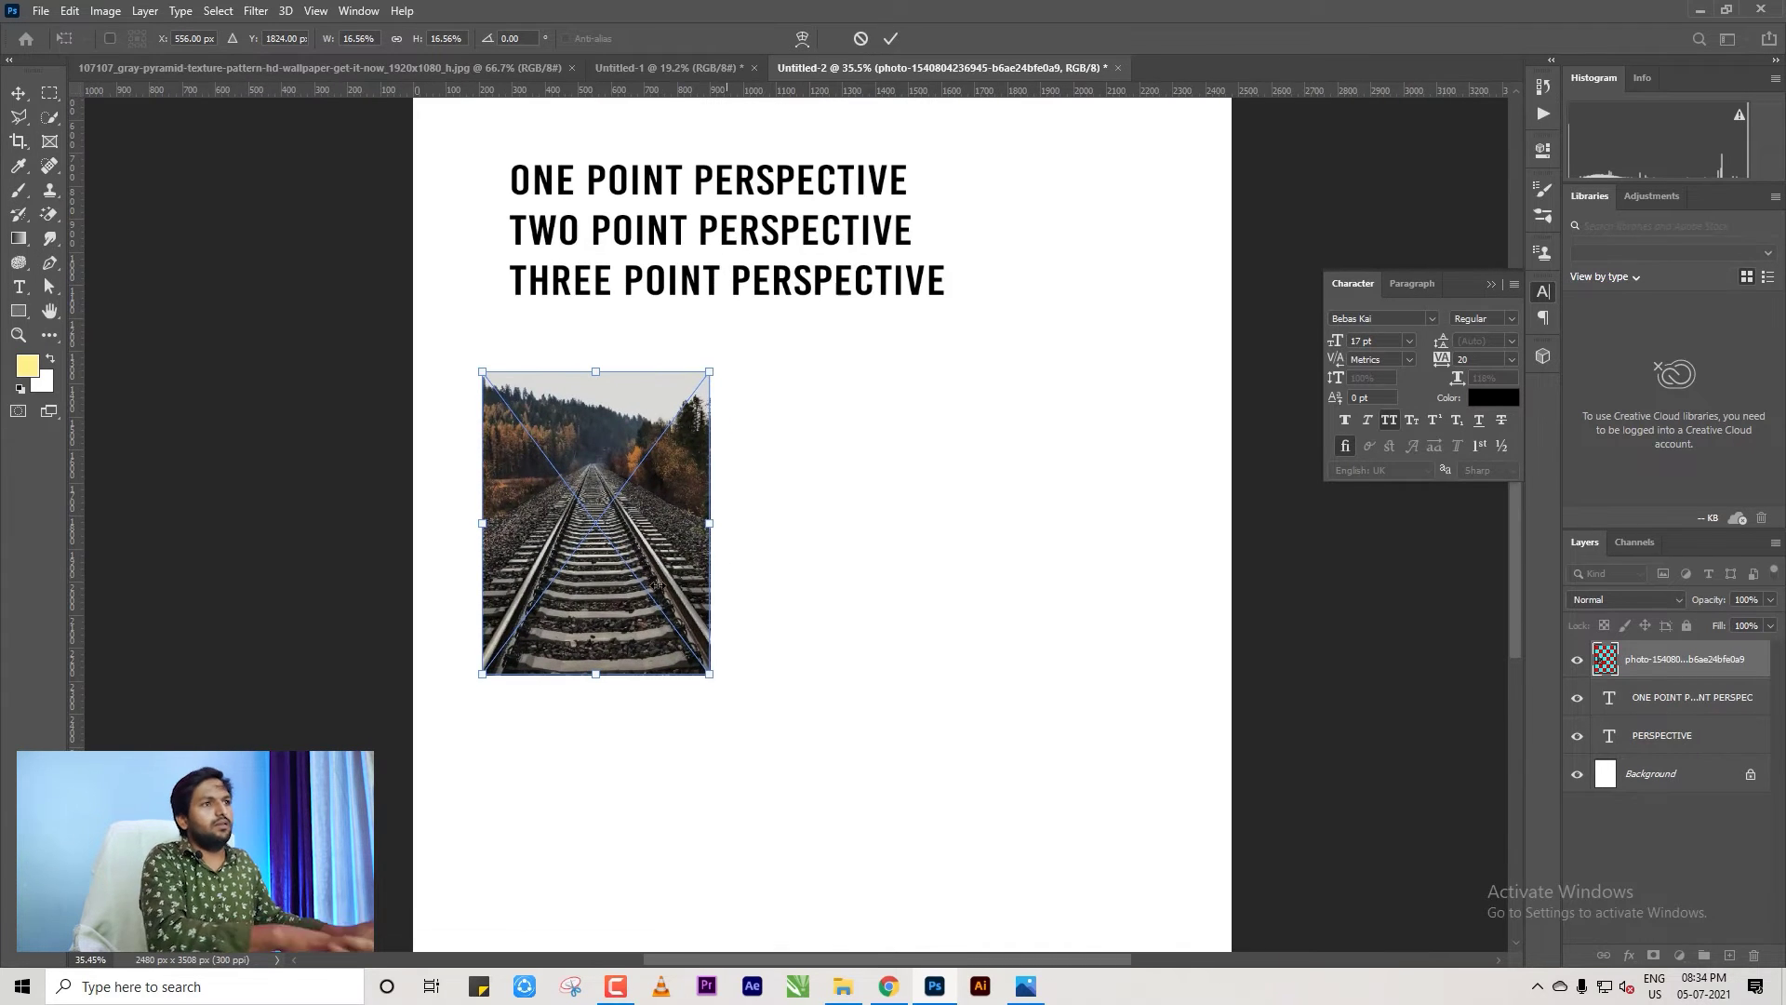
scroll(780, 540, down, 4)
Crop-extend the canvas to the right into a landscape page.
click(19, 142)
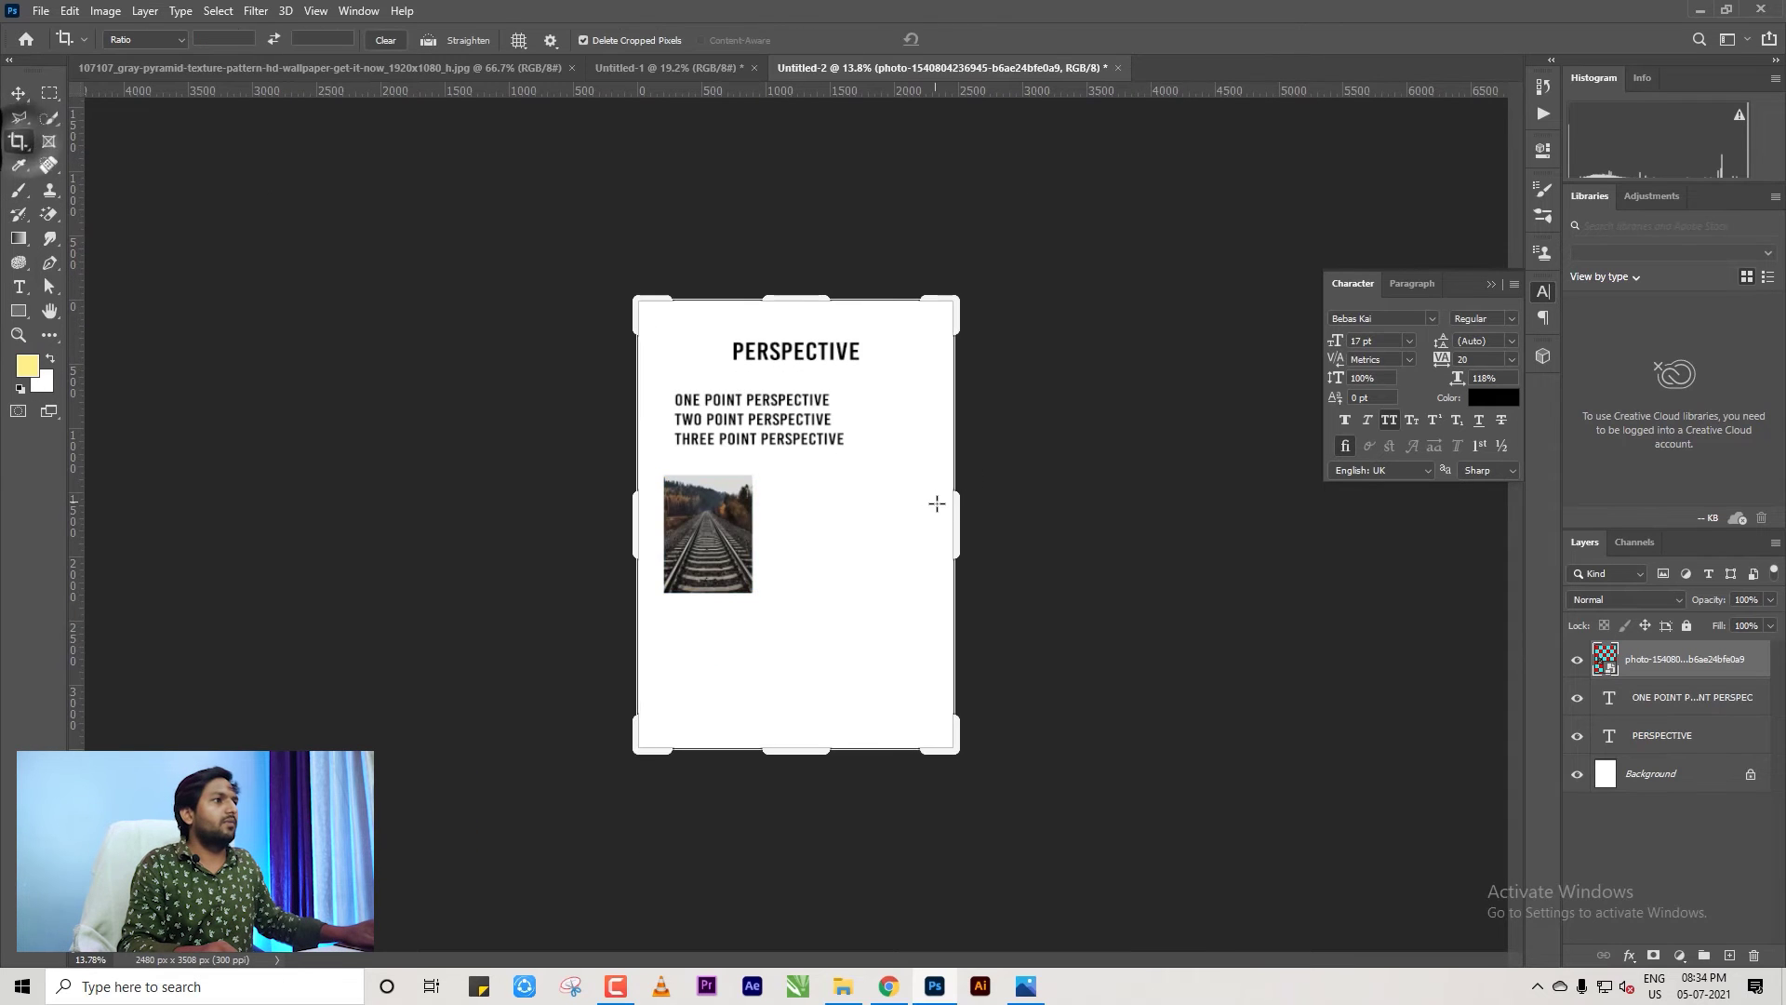
drag(937, 498, 1113, 530)
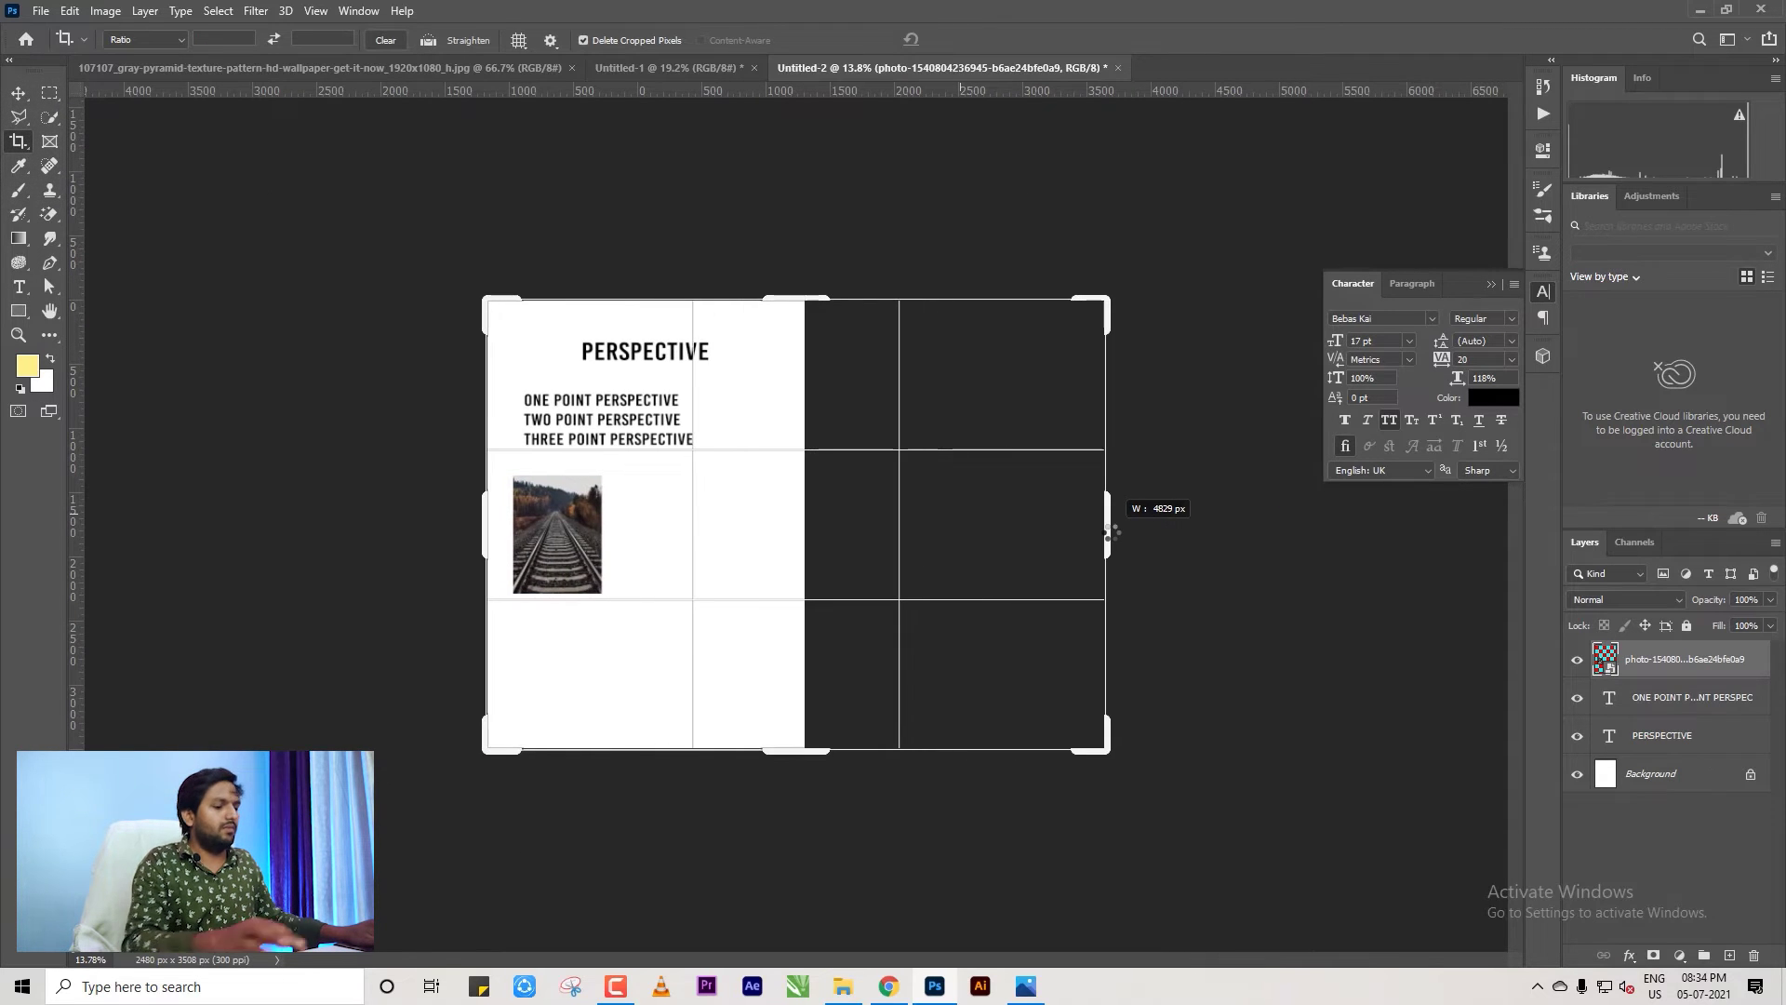
key(Return)
Move the PERSPECTIVE heading and the subheading block to the right.
click(20, 92)
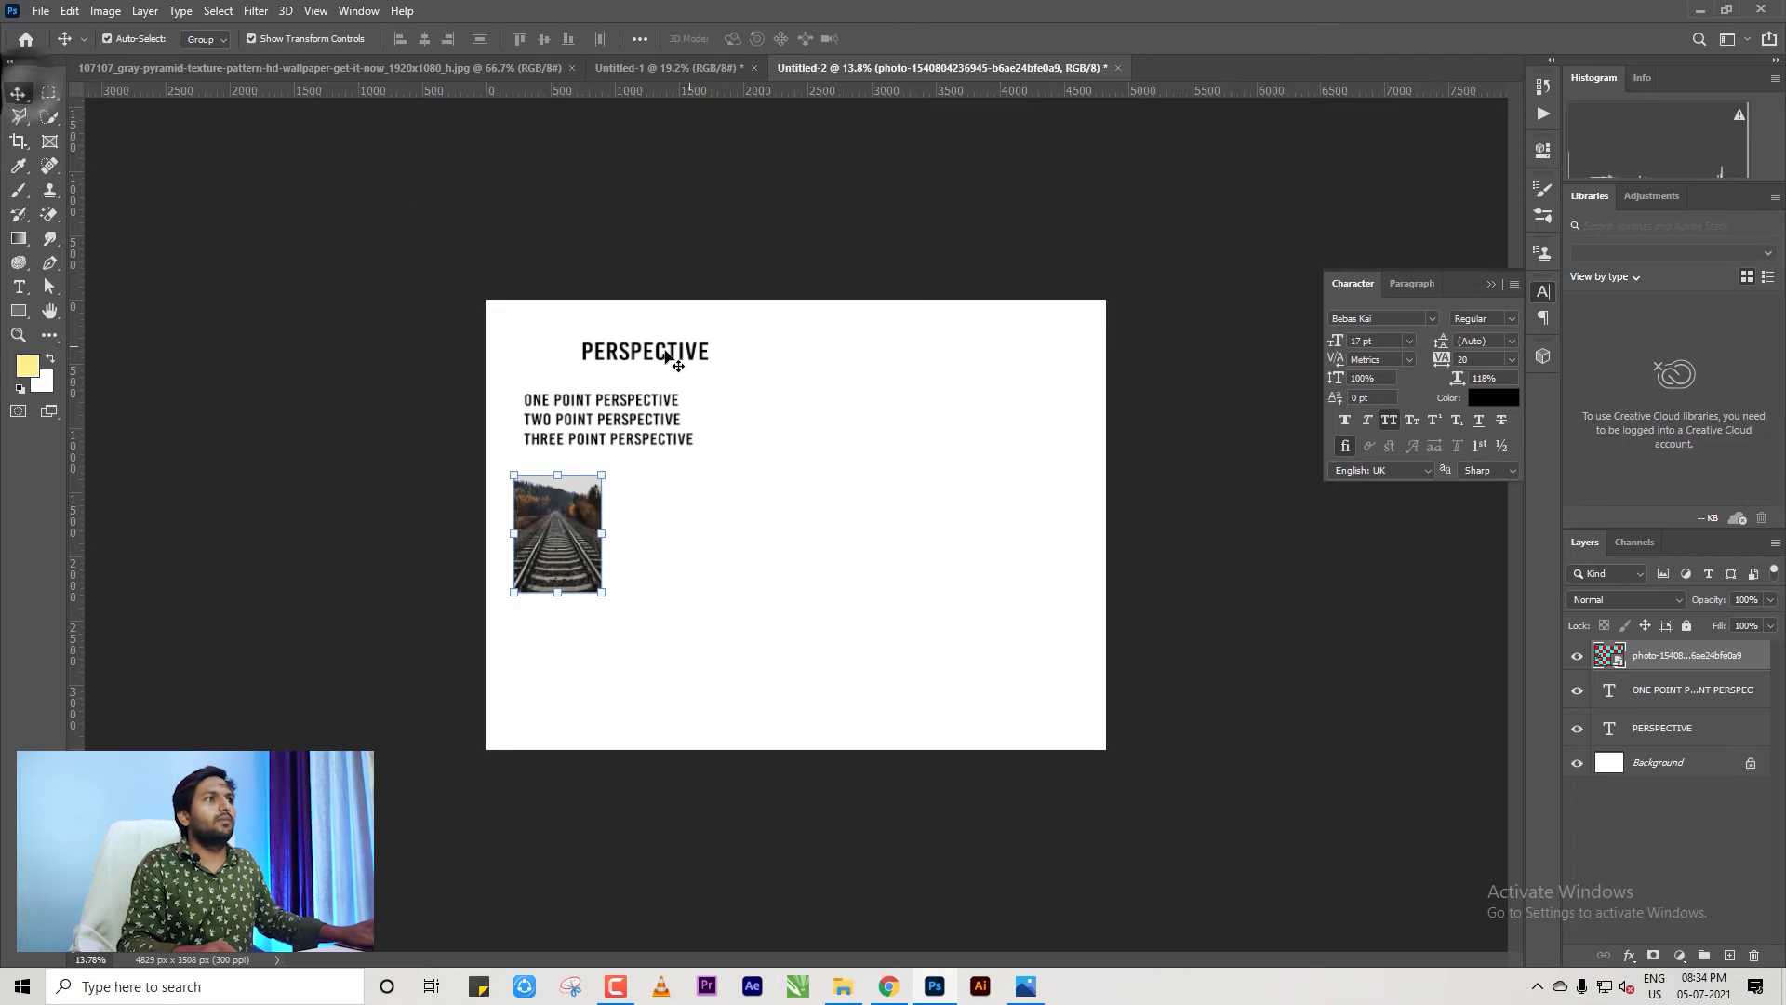
drag(666, 352, 913, 403)
key(Return)
drag(639, 443, 720, 476)
Trim the left text block to ONE POINT PERSPECTIVE and lower it above the photo.
double_click(587, 442)
key(BackSpace)
key(BackSpace)
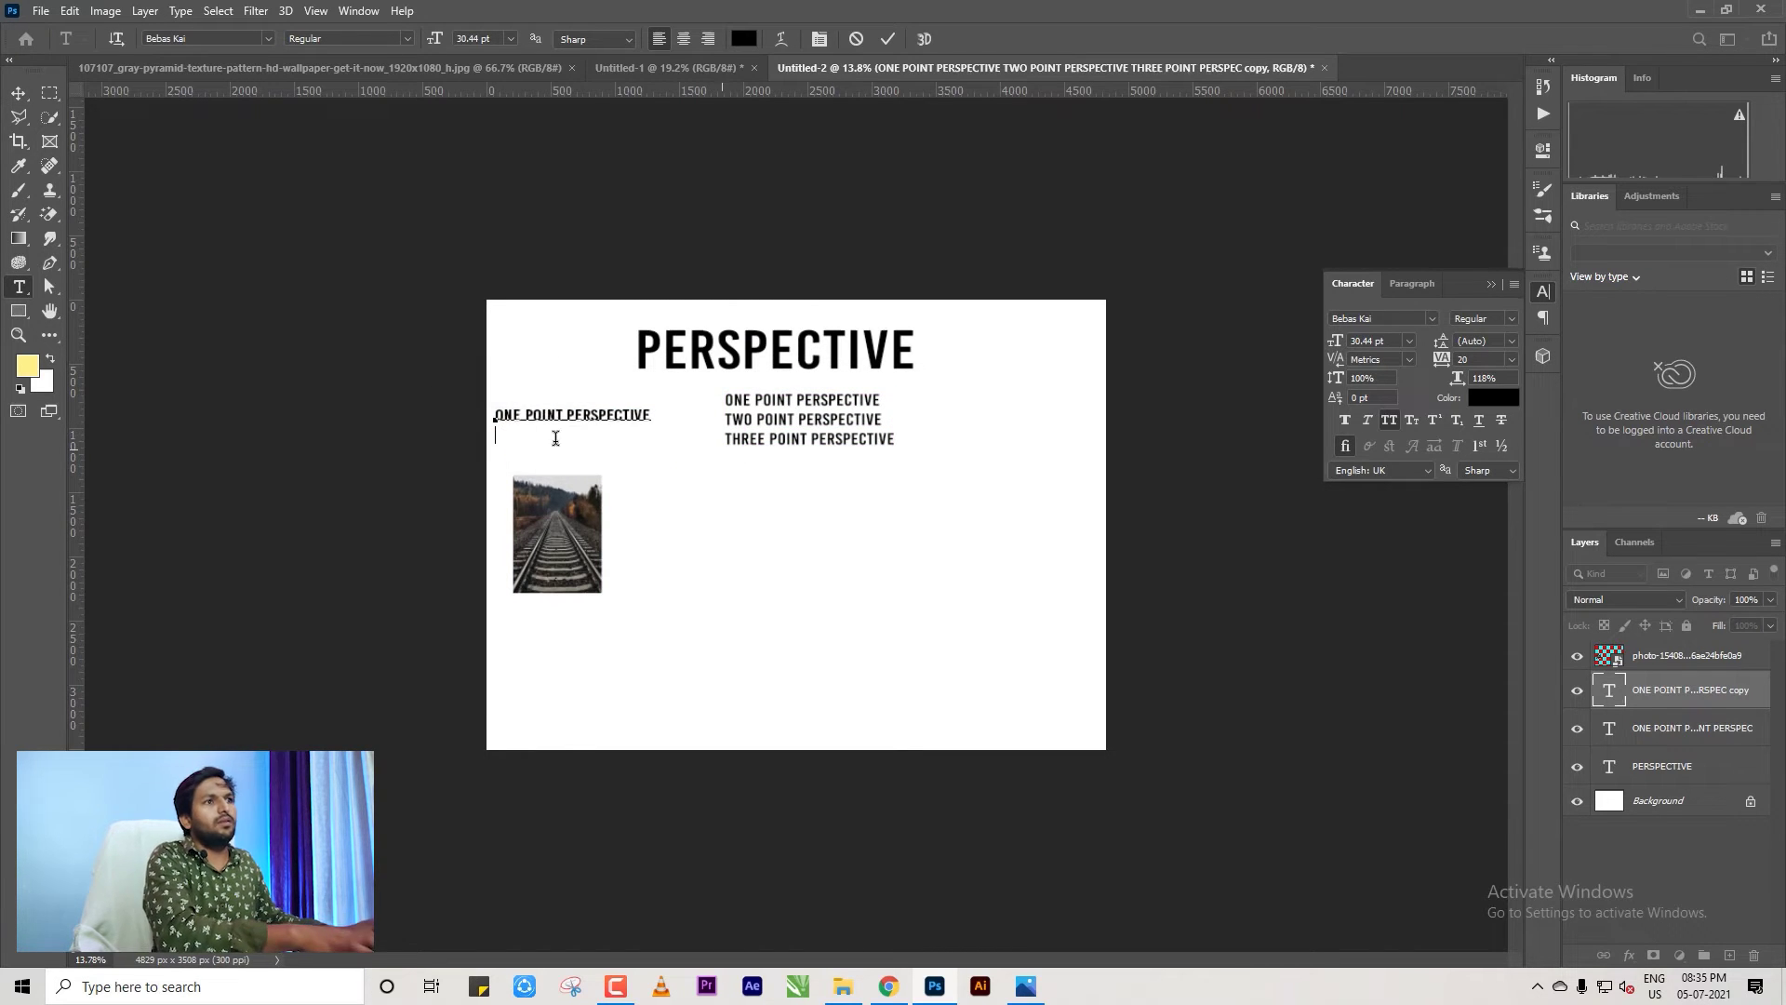
click(18, 93)
drag(598, 421, 568, 503)
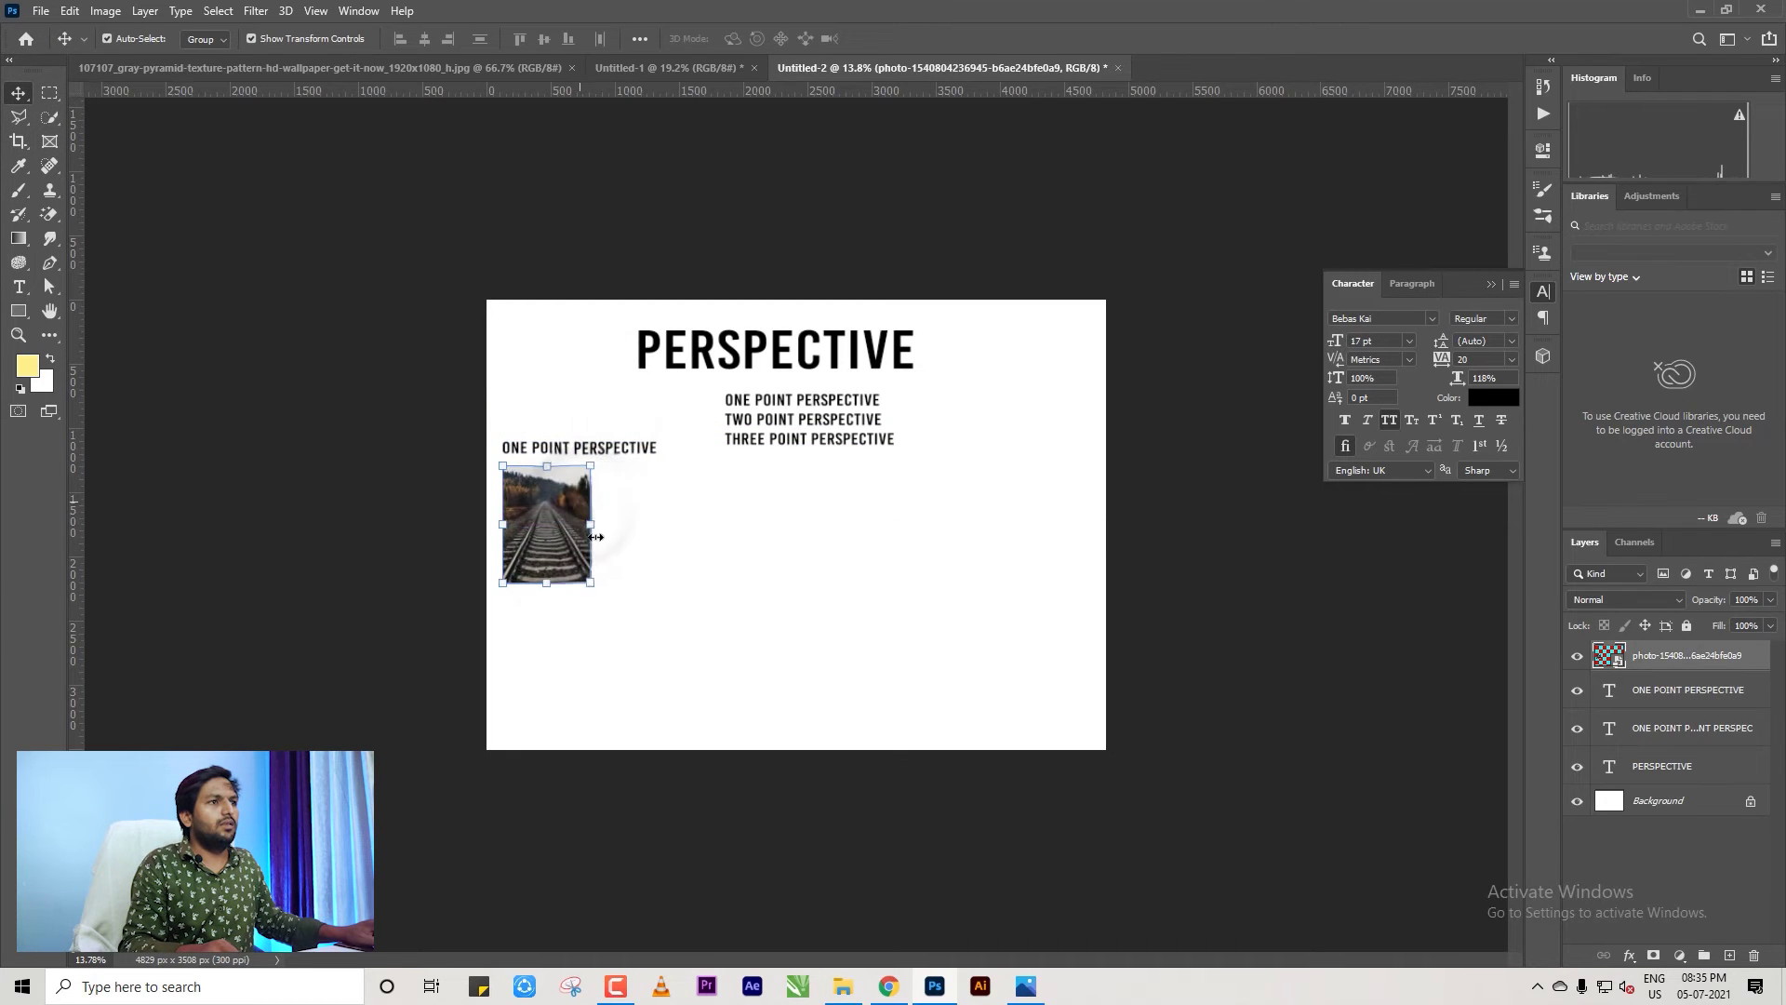
Enlarge the railway photo with Free Transform.
key(ctrl+t)
drag(592, 584, 695, 642)
key(Return)
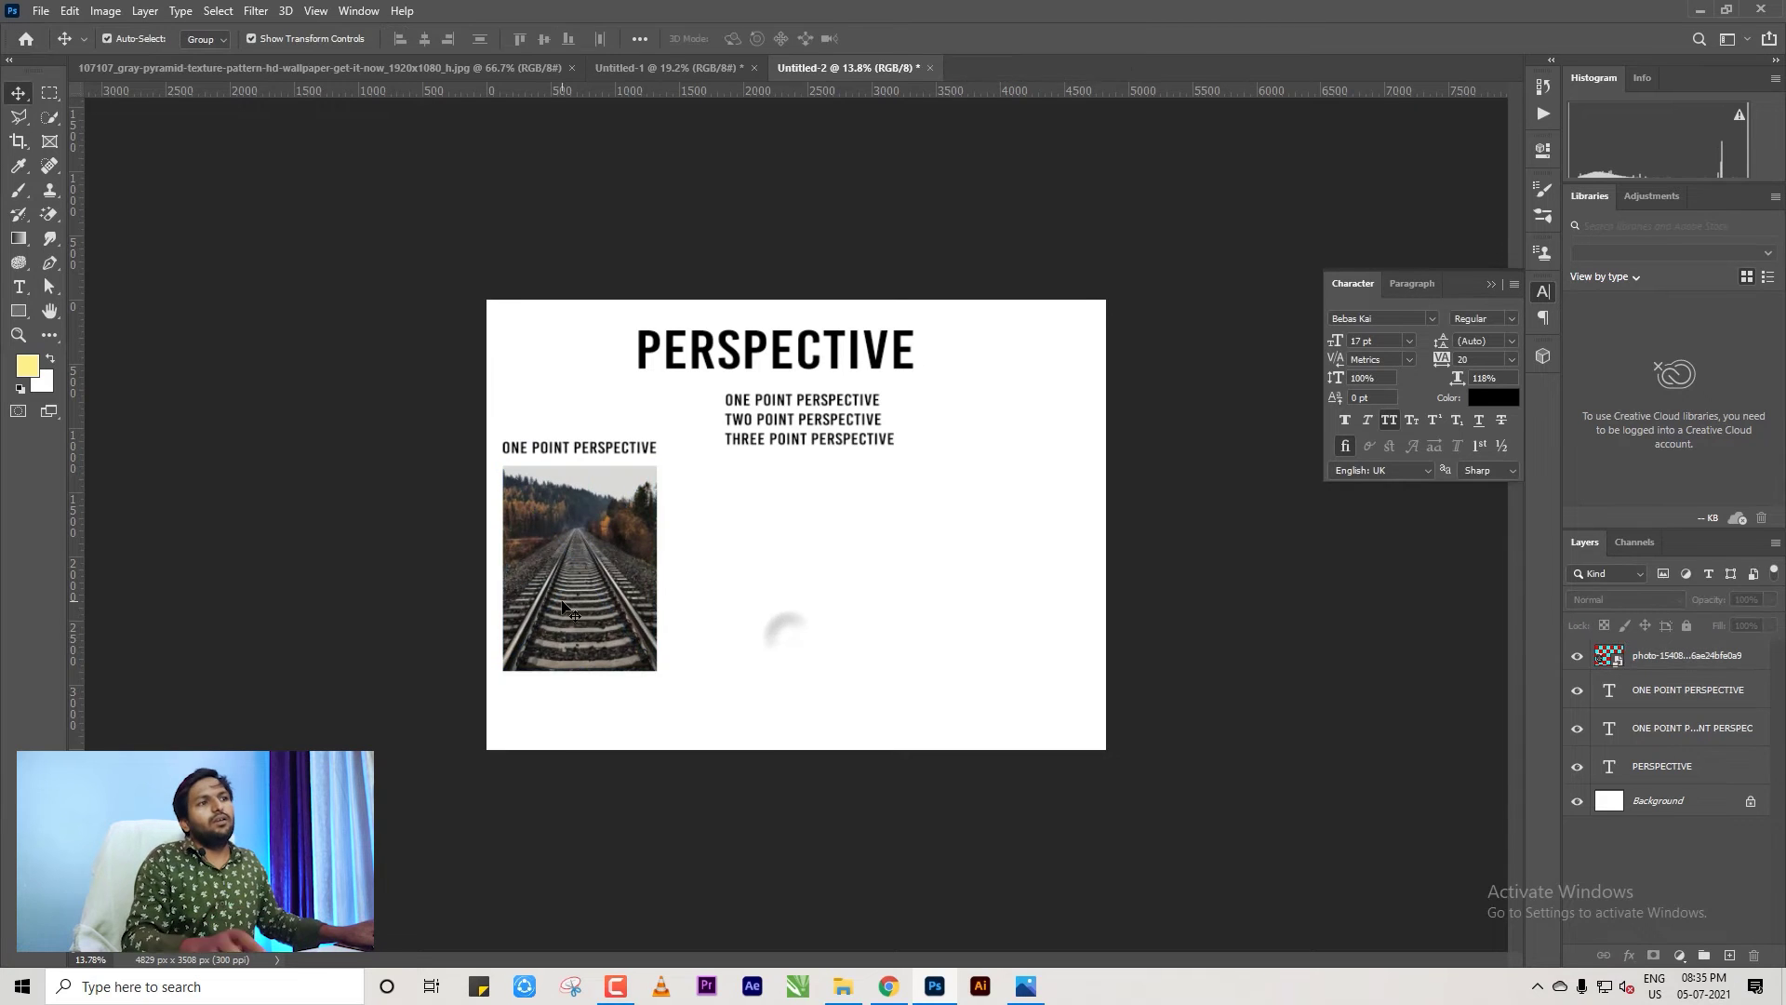
scroll(778, 626, up, 3)
scroll(778, 626, down, 1)
Move the three-line block right and cut it down to TWO POINT PERSPECTIVE.
drag(802, 350, 682, 431)
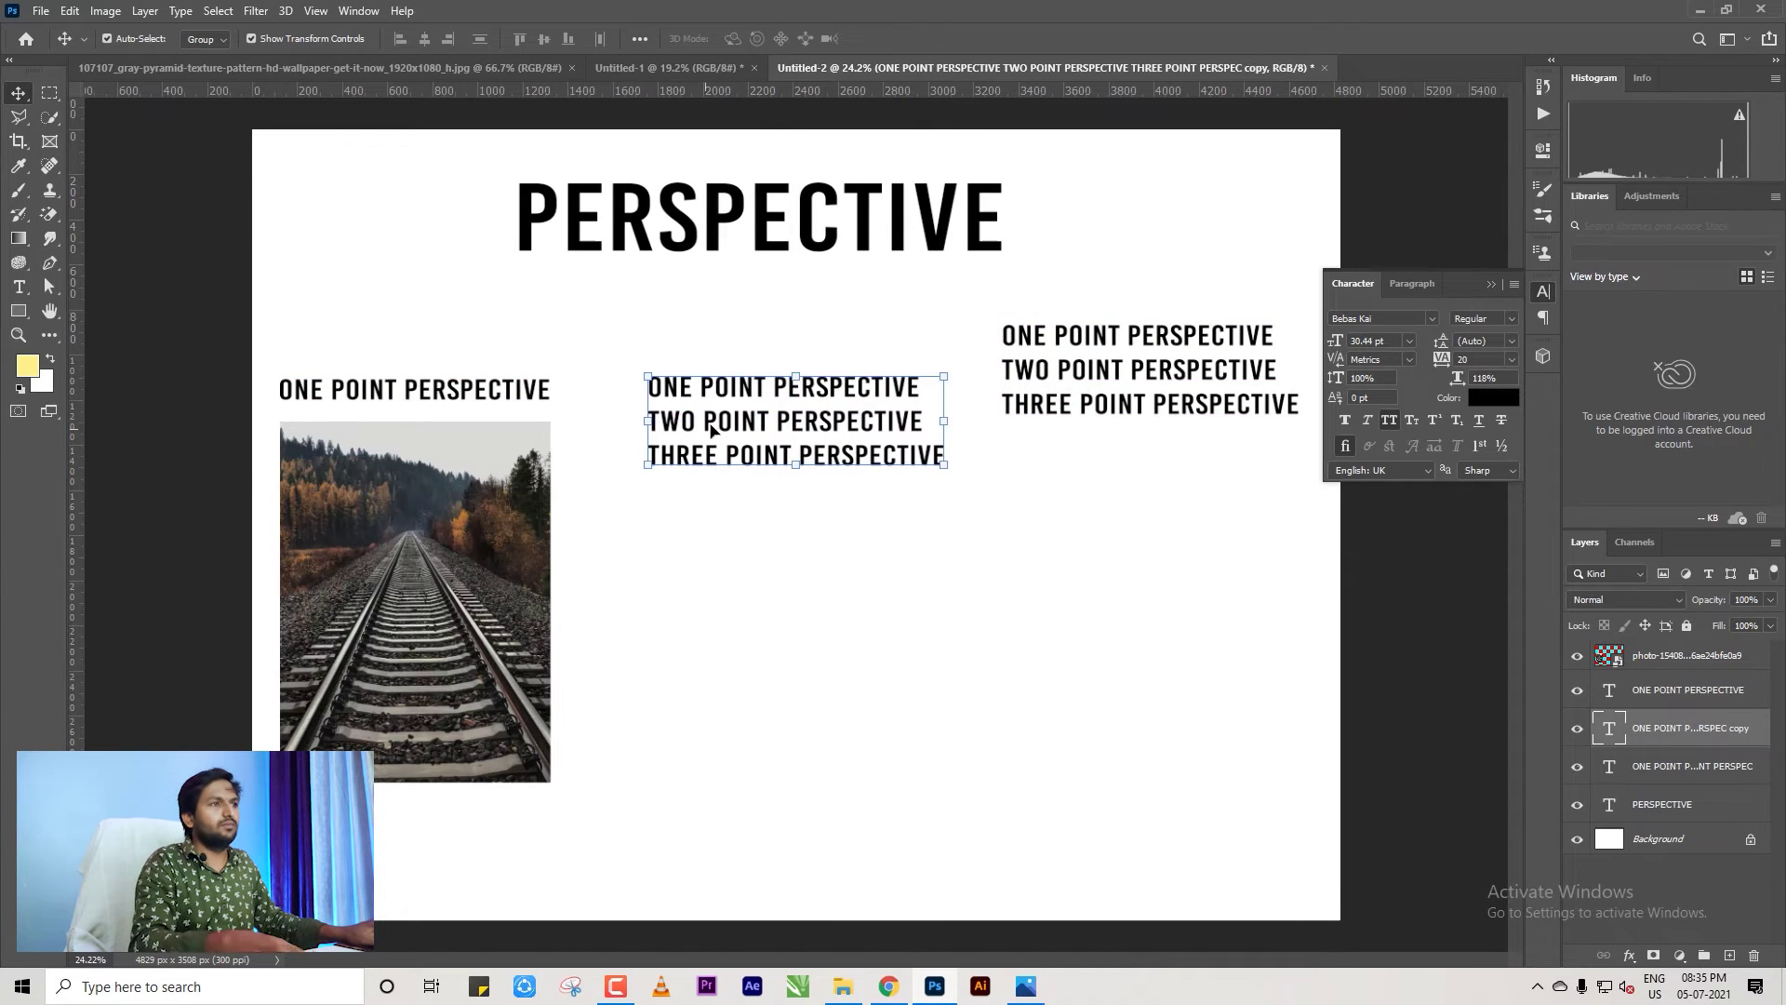
double_click(649, 387)
drag(648, 387, 921, 387)
key(BackSpace)
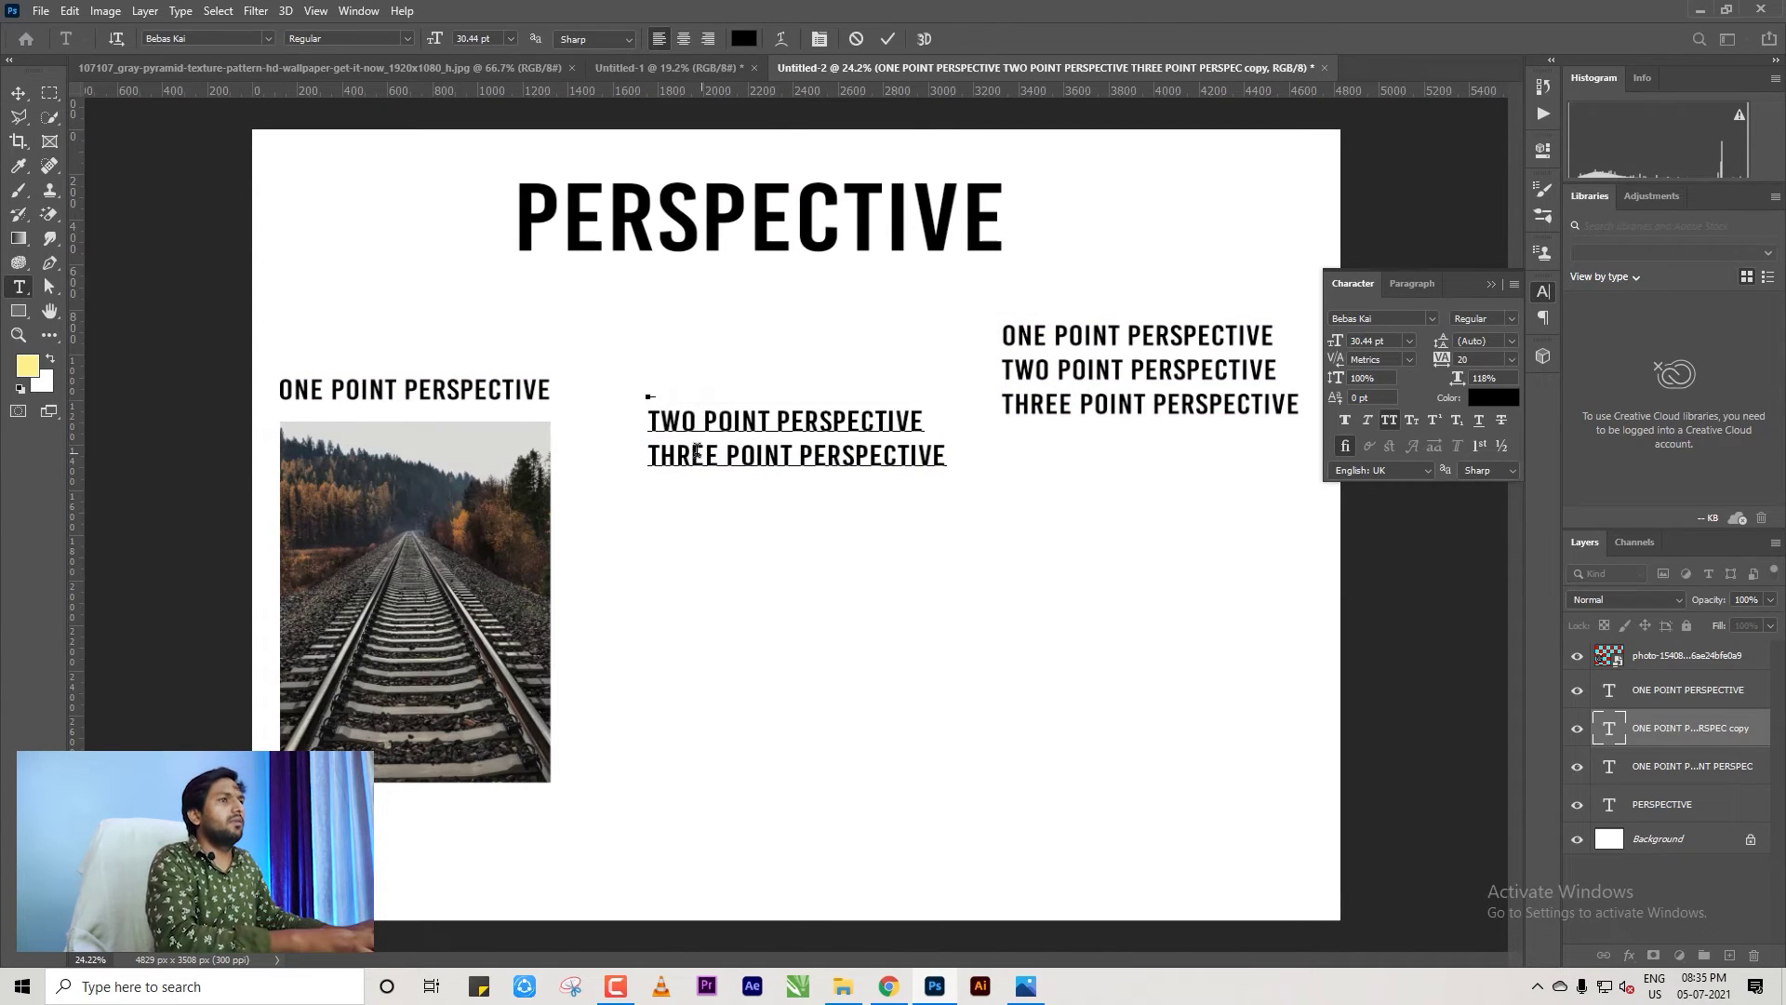
key(Delete)
triple_click(652, 415)
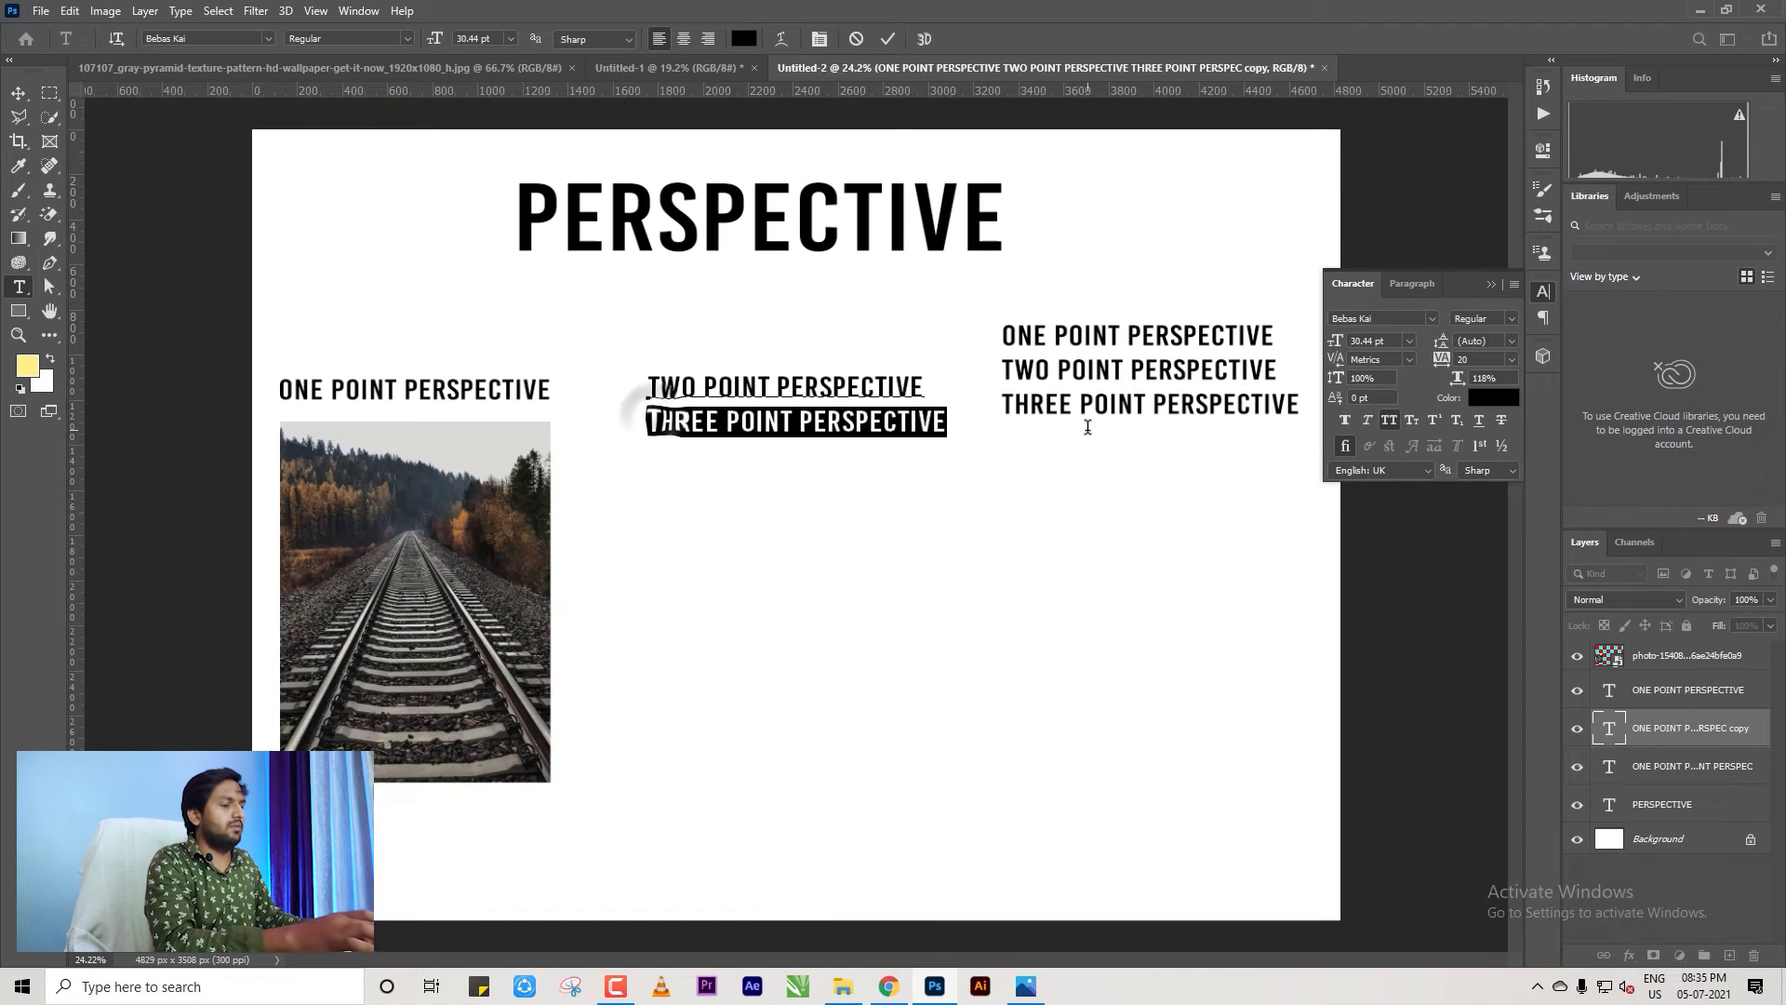
key(BackSpace)
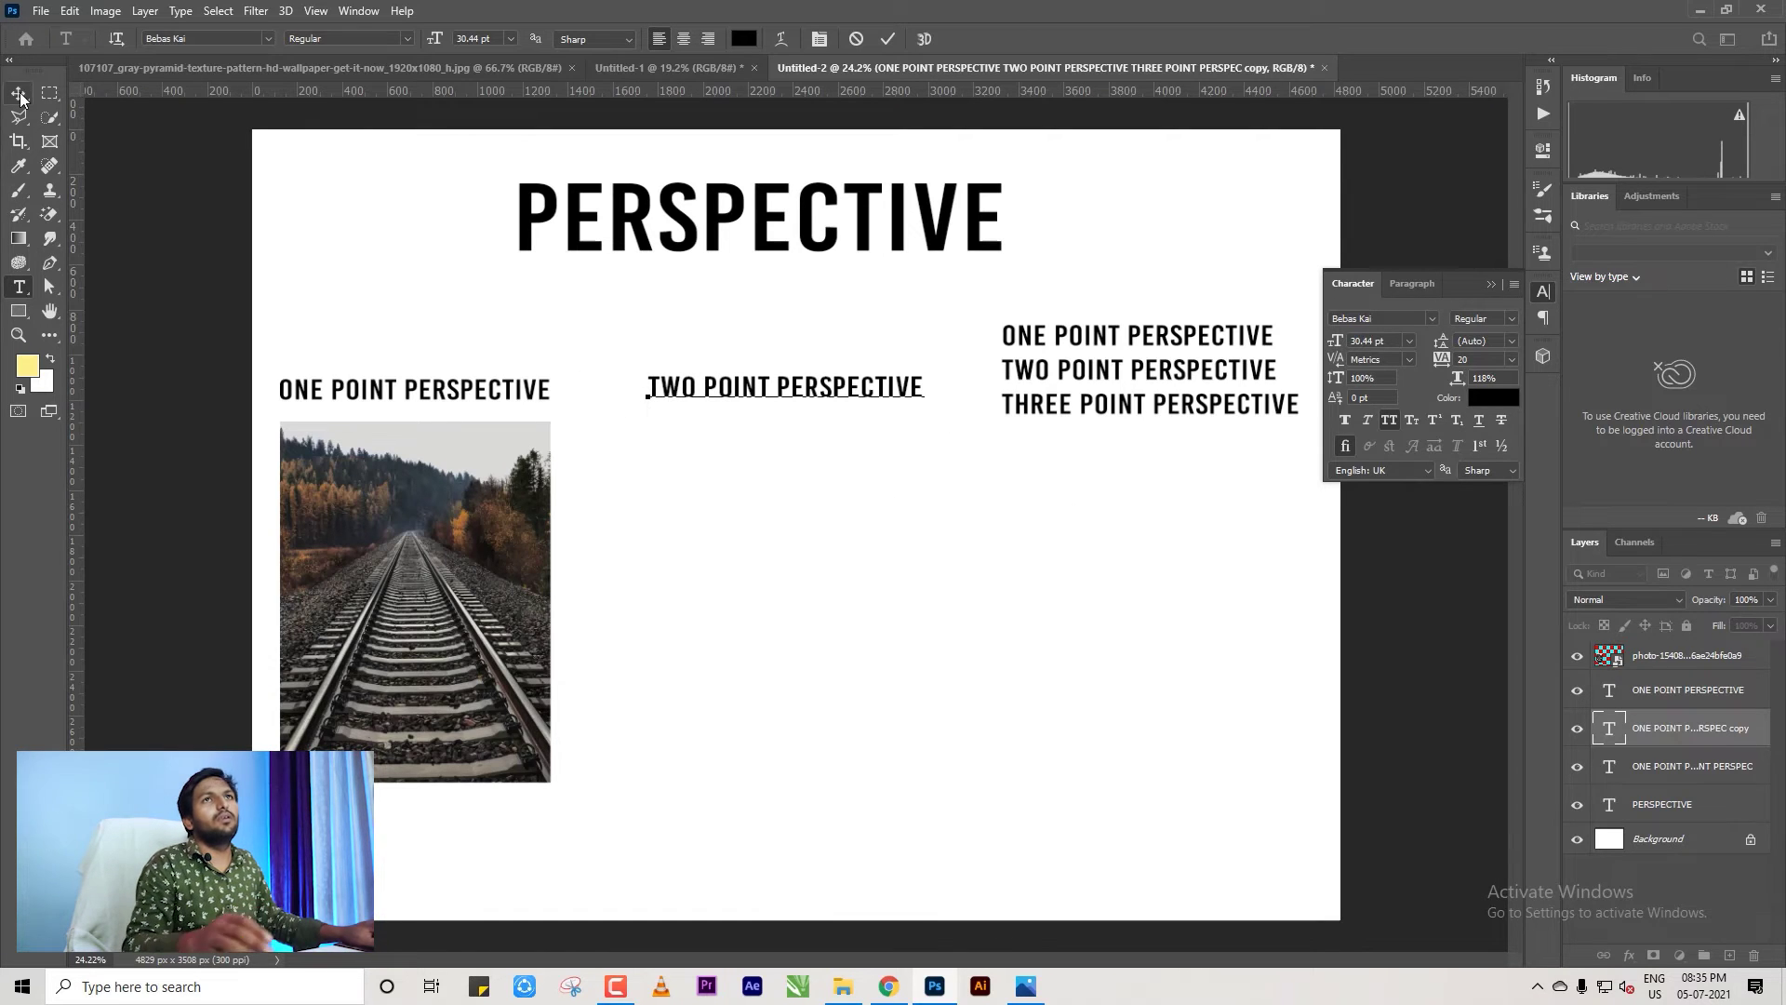
click(20, 96)
key(ctrl+minus)
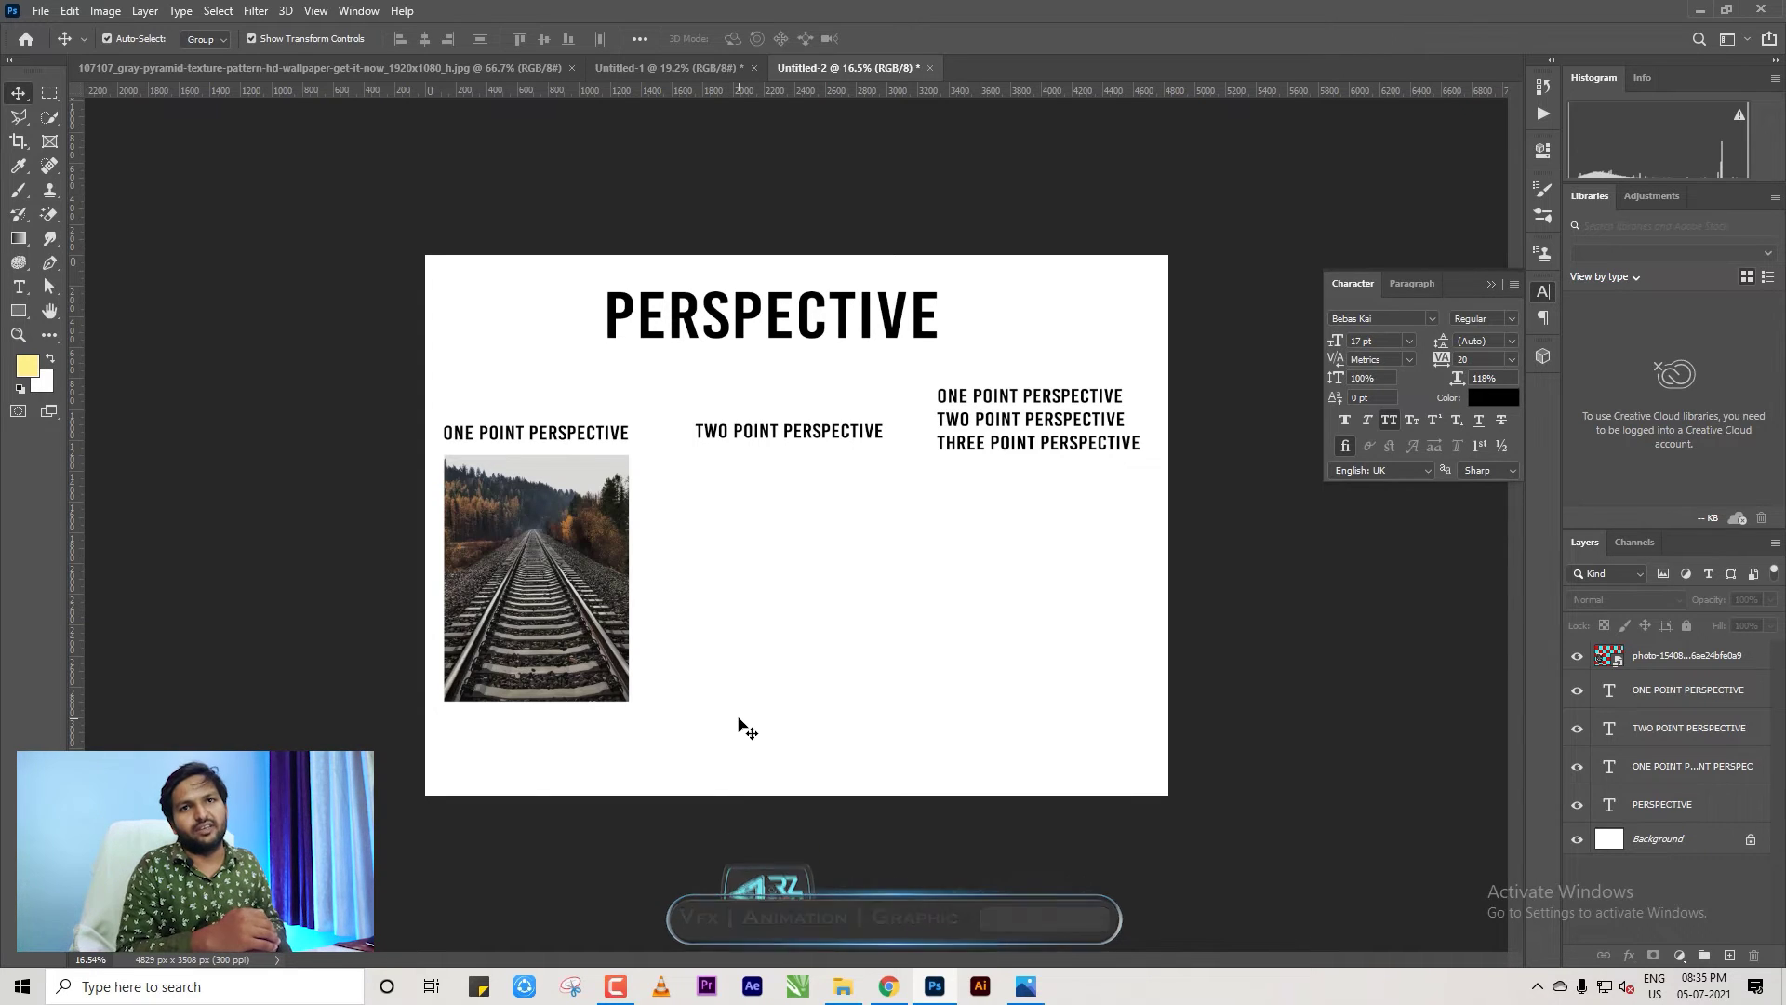
Search Google Images for corner shop ('CORNBOR SHOP') and scroll through the results.
click(885, 986)
scroll(299, 279, up, 3)
drag(299, 107, 21, 112)
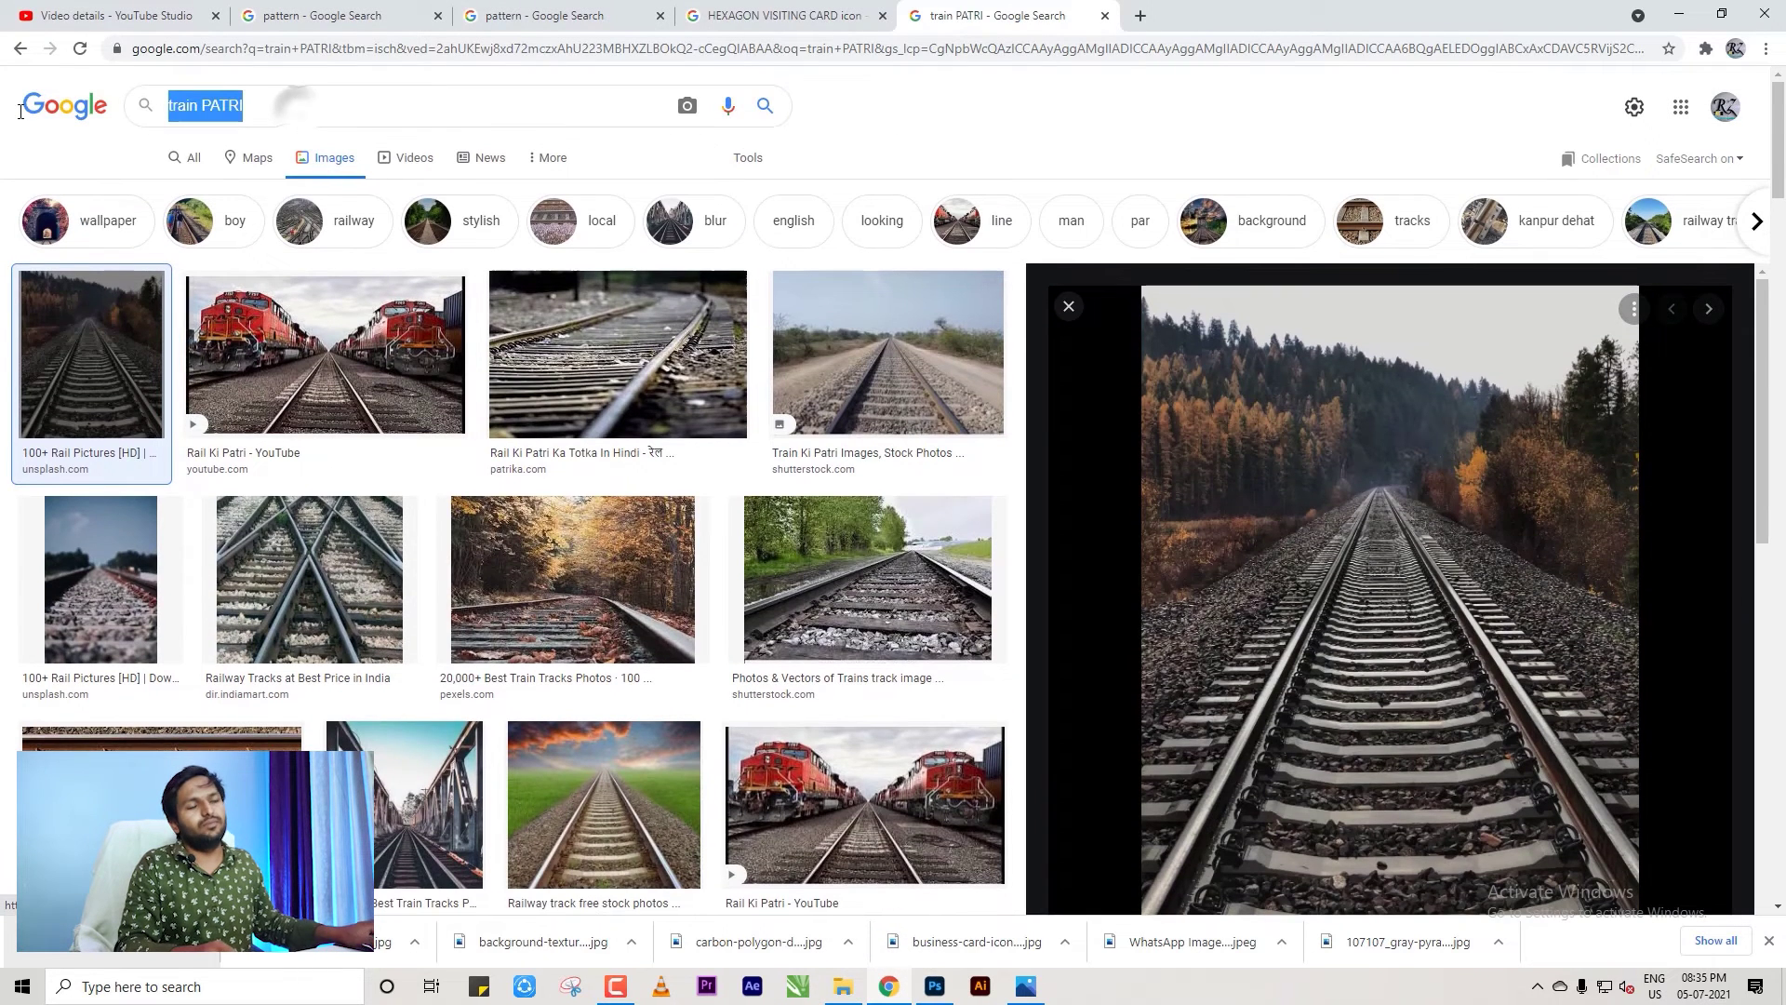
text(COR)
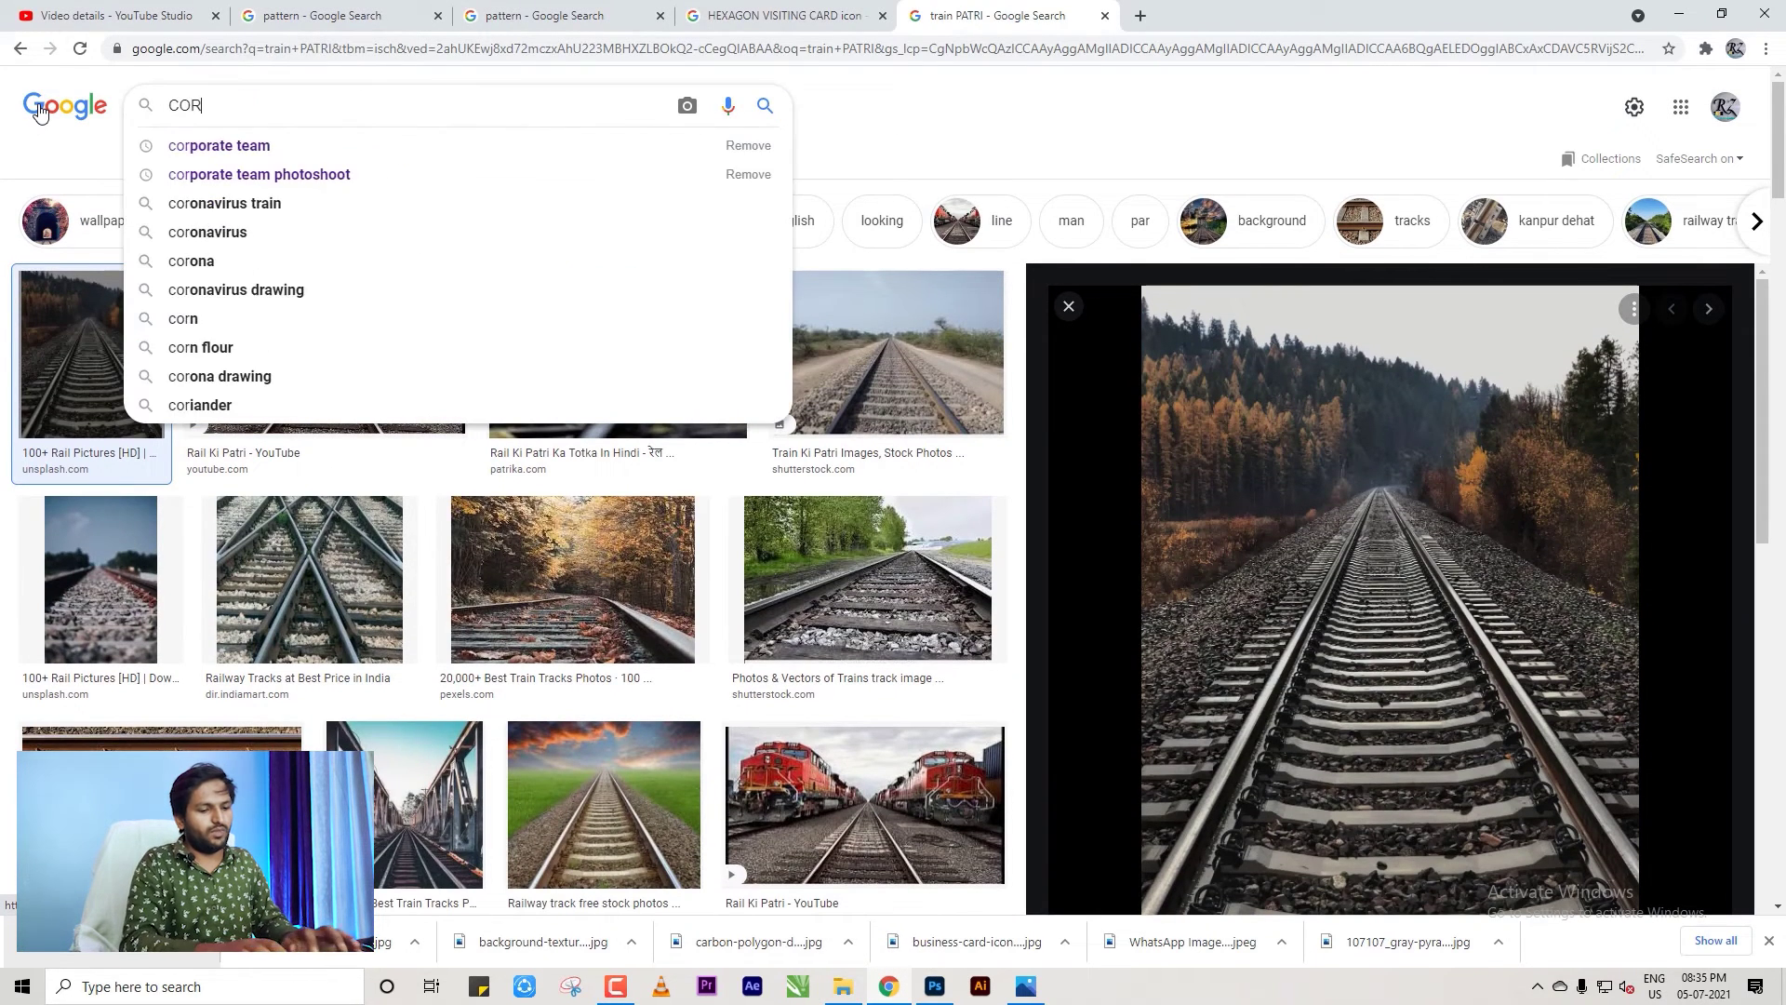
text(NBOR SHOP)
key(Return)
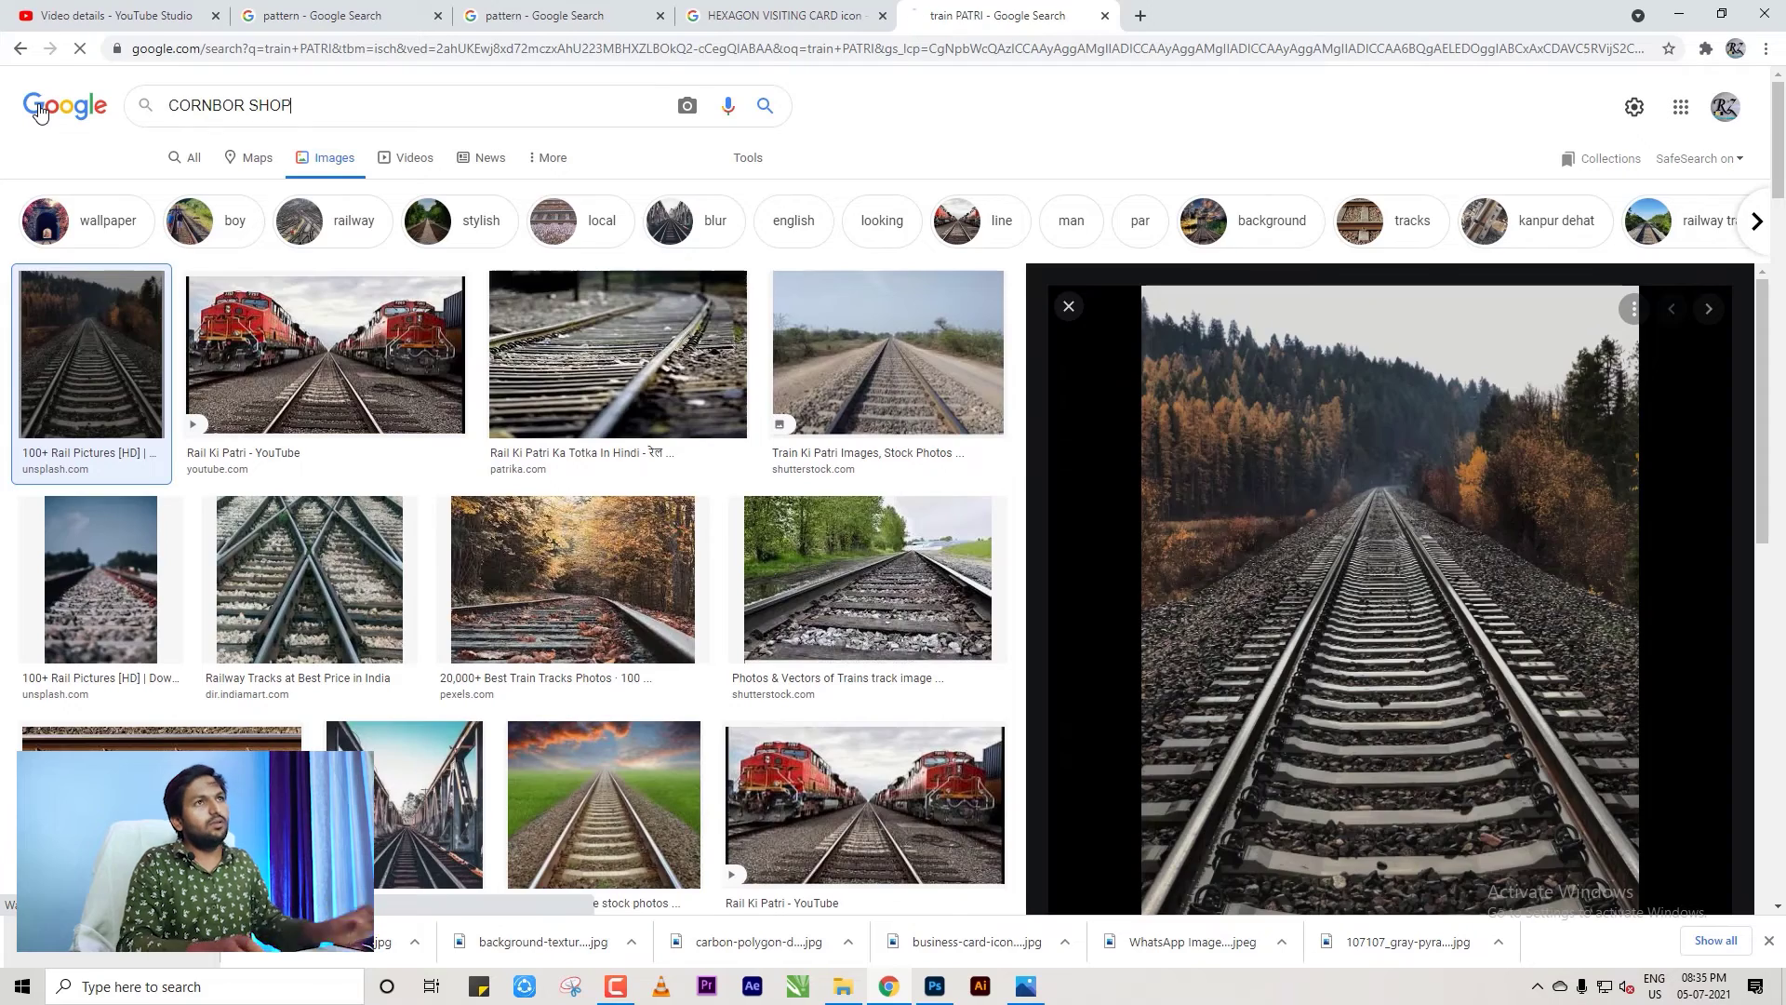
scroll(558, 423, down, 2)
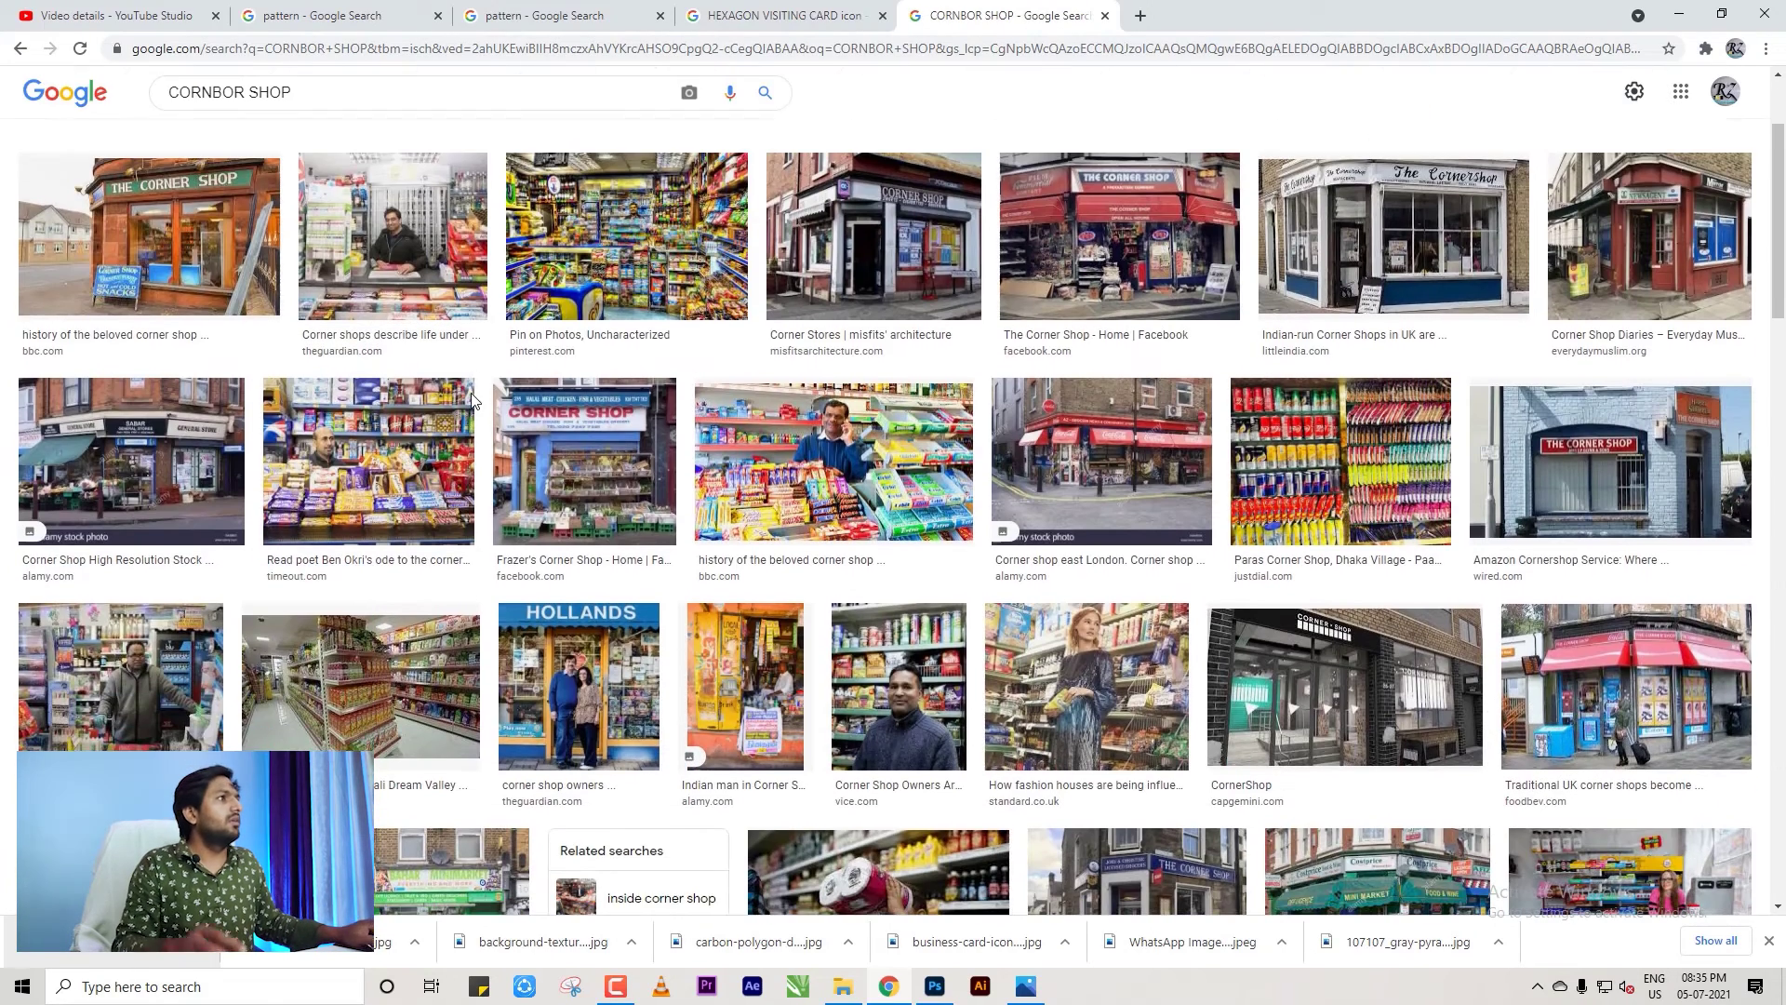
scroll(936, 416, down, 1)
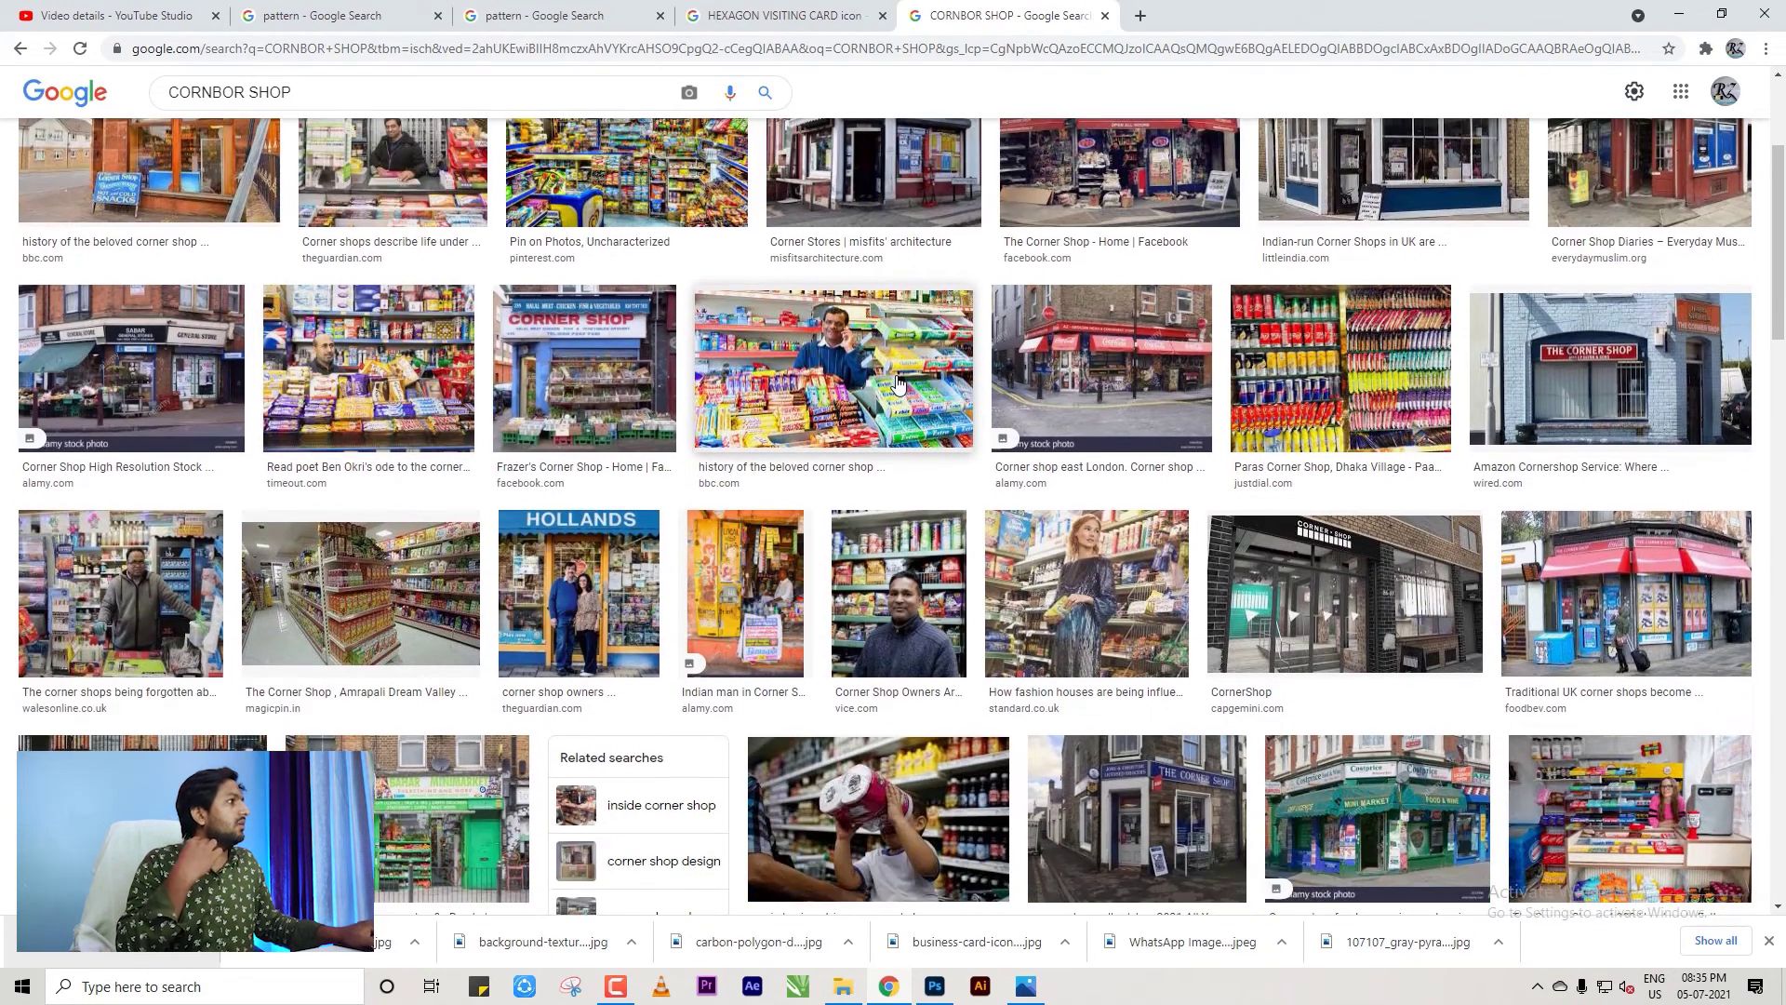
scroll(931, 398, down, 10)
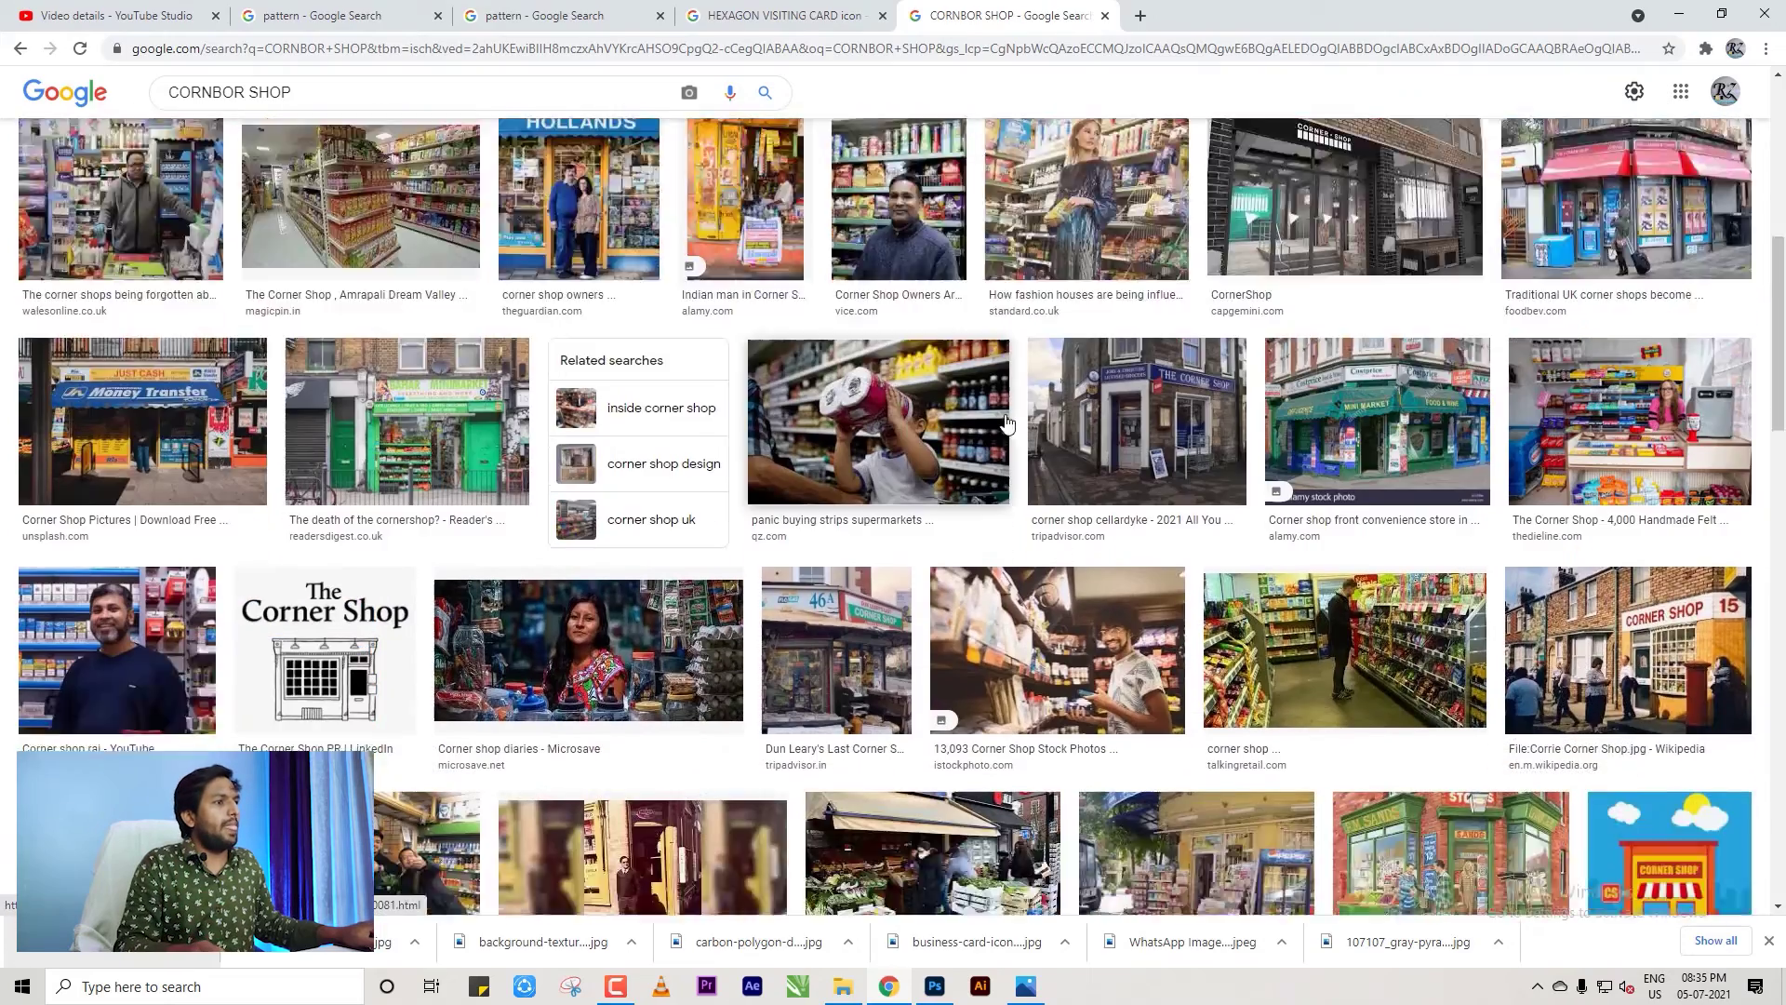
scroll(848, 400, down, 10)
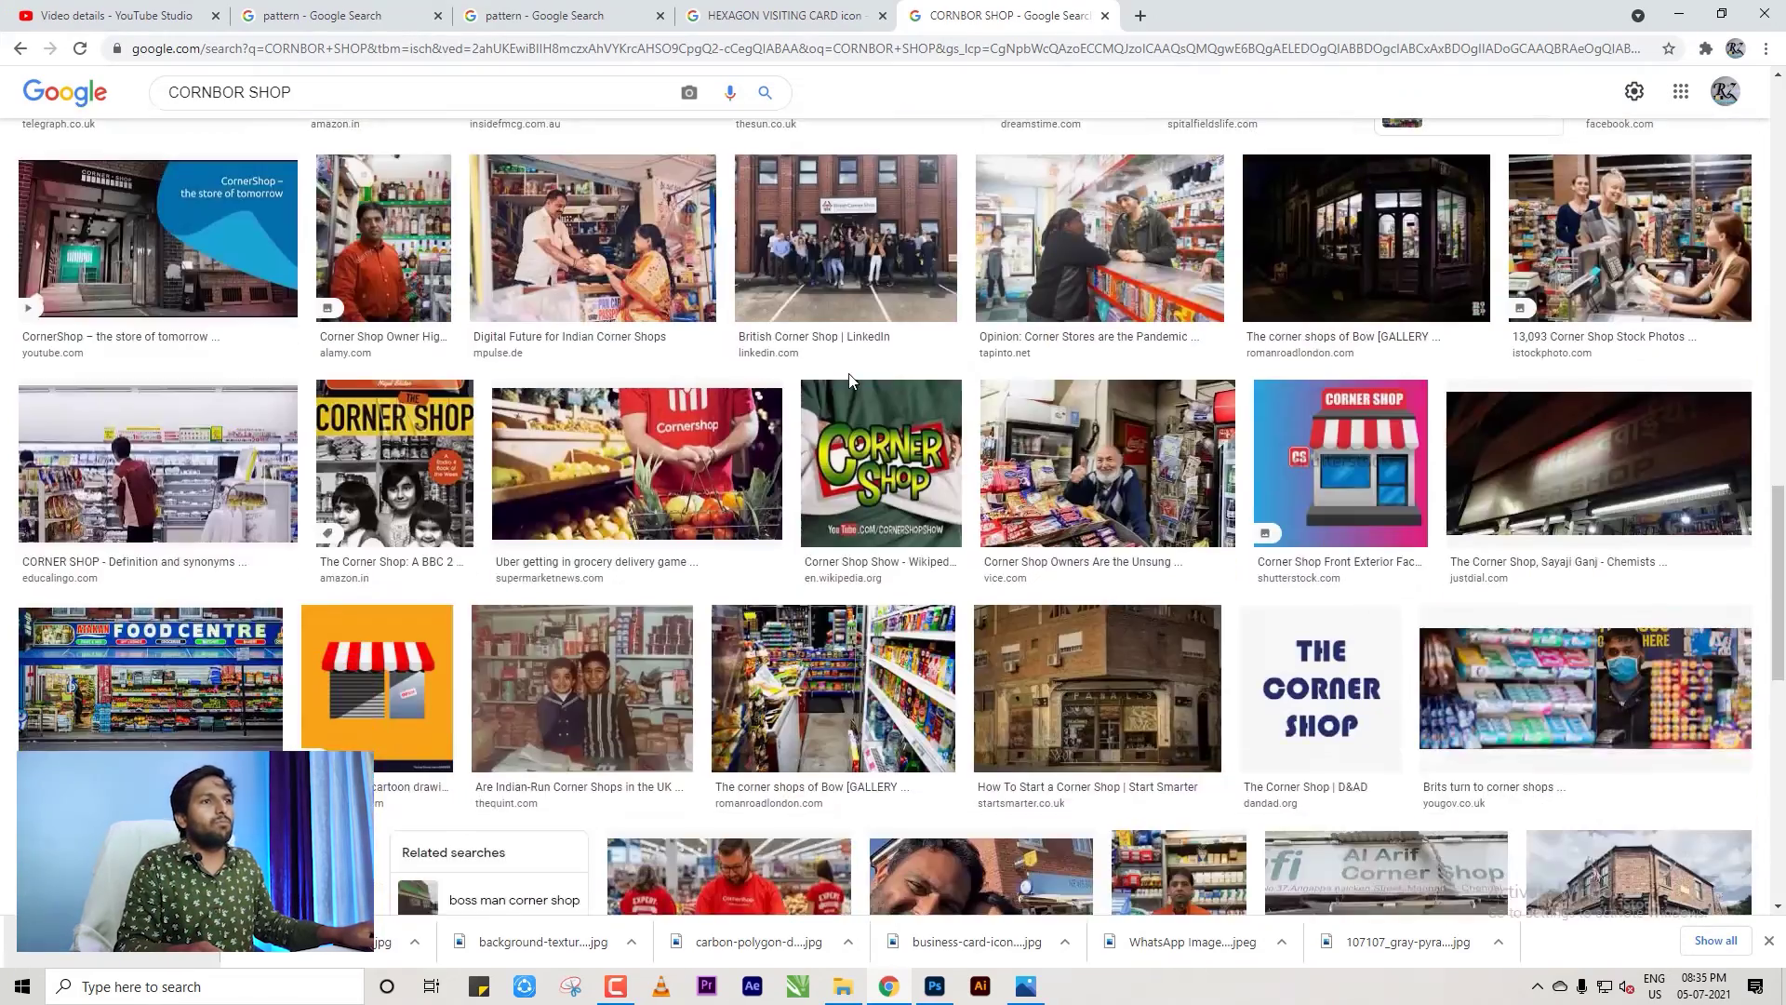
scroll(844, 402, down, 7)
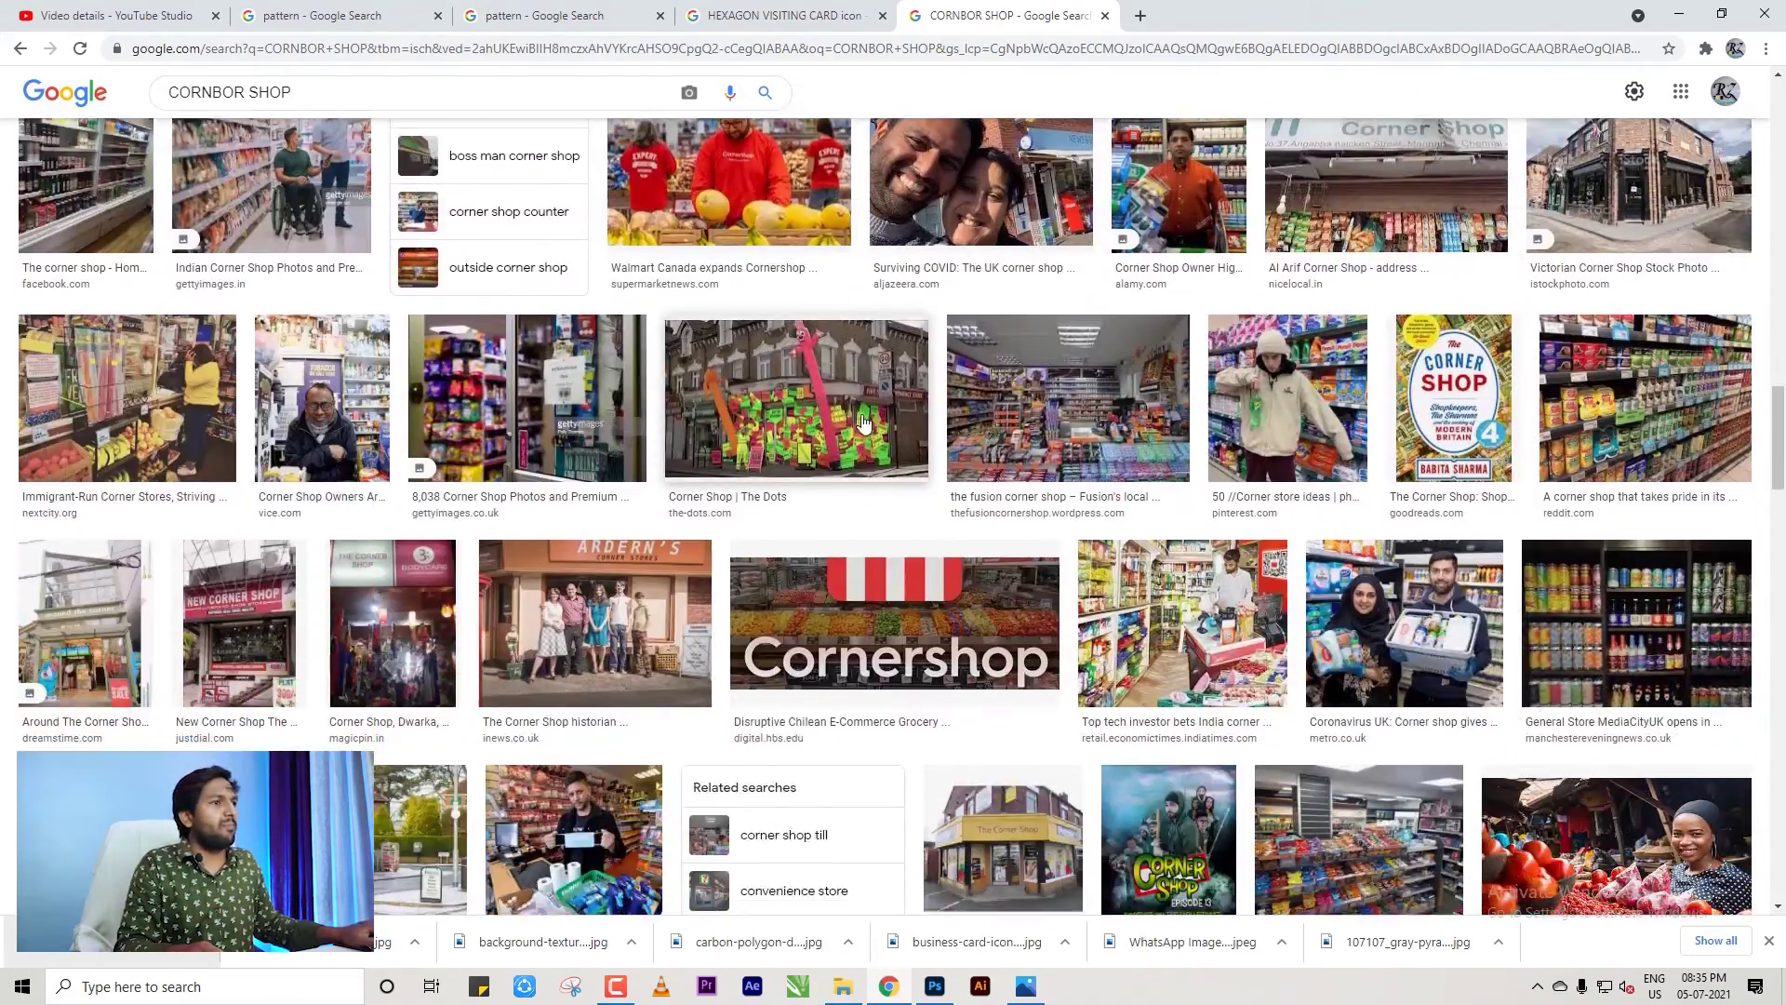
scroll(872, 420, down, 4)
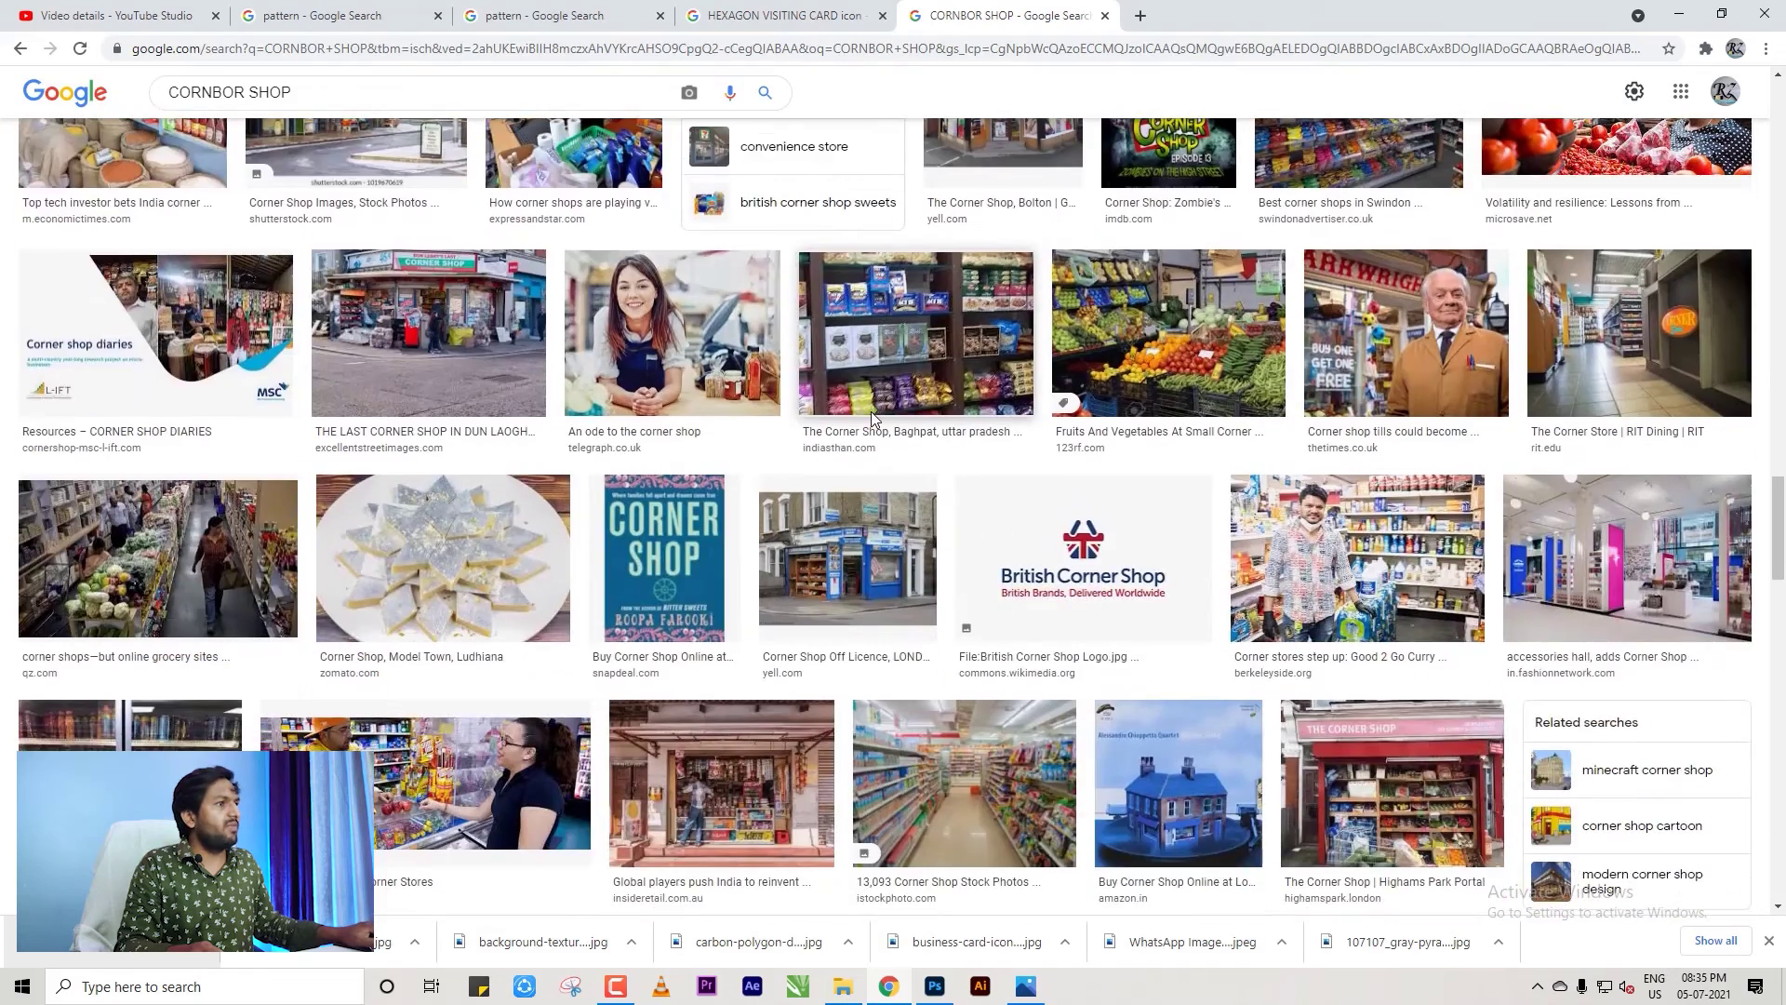
scroll(870, 411, down, 3)
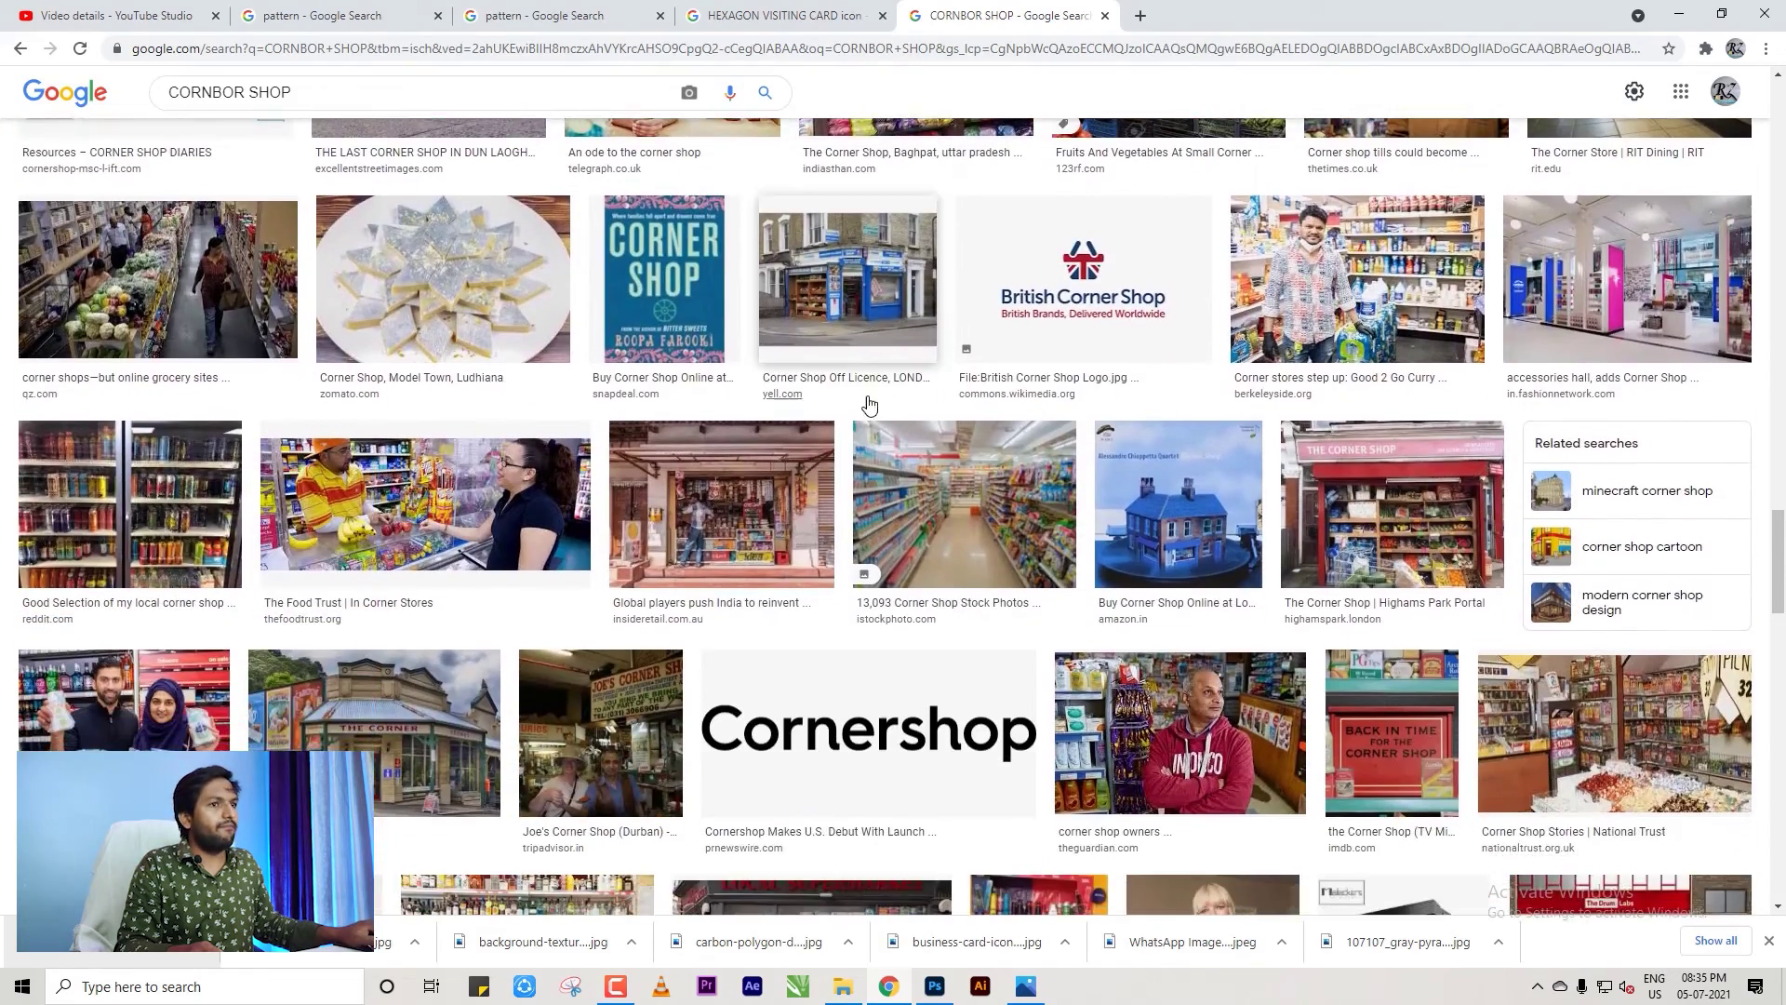
scroll(870, 423, down, 4)
scroll(870, 430, down, 5)
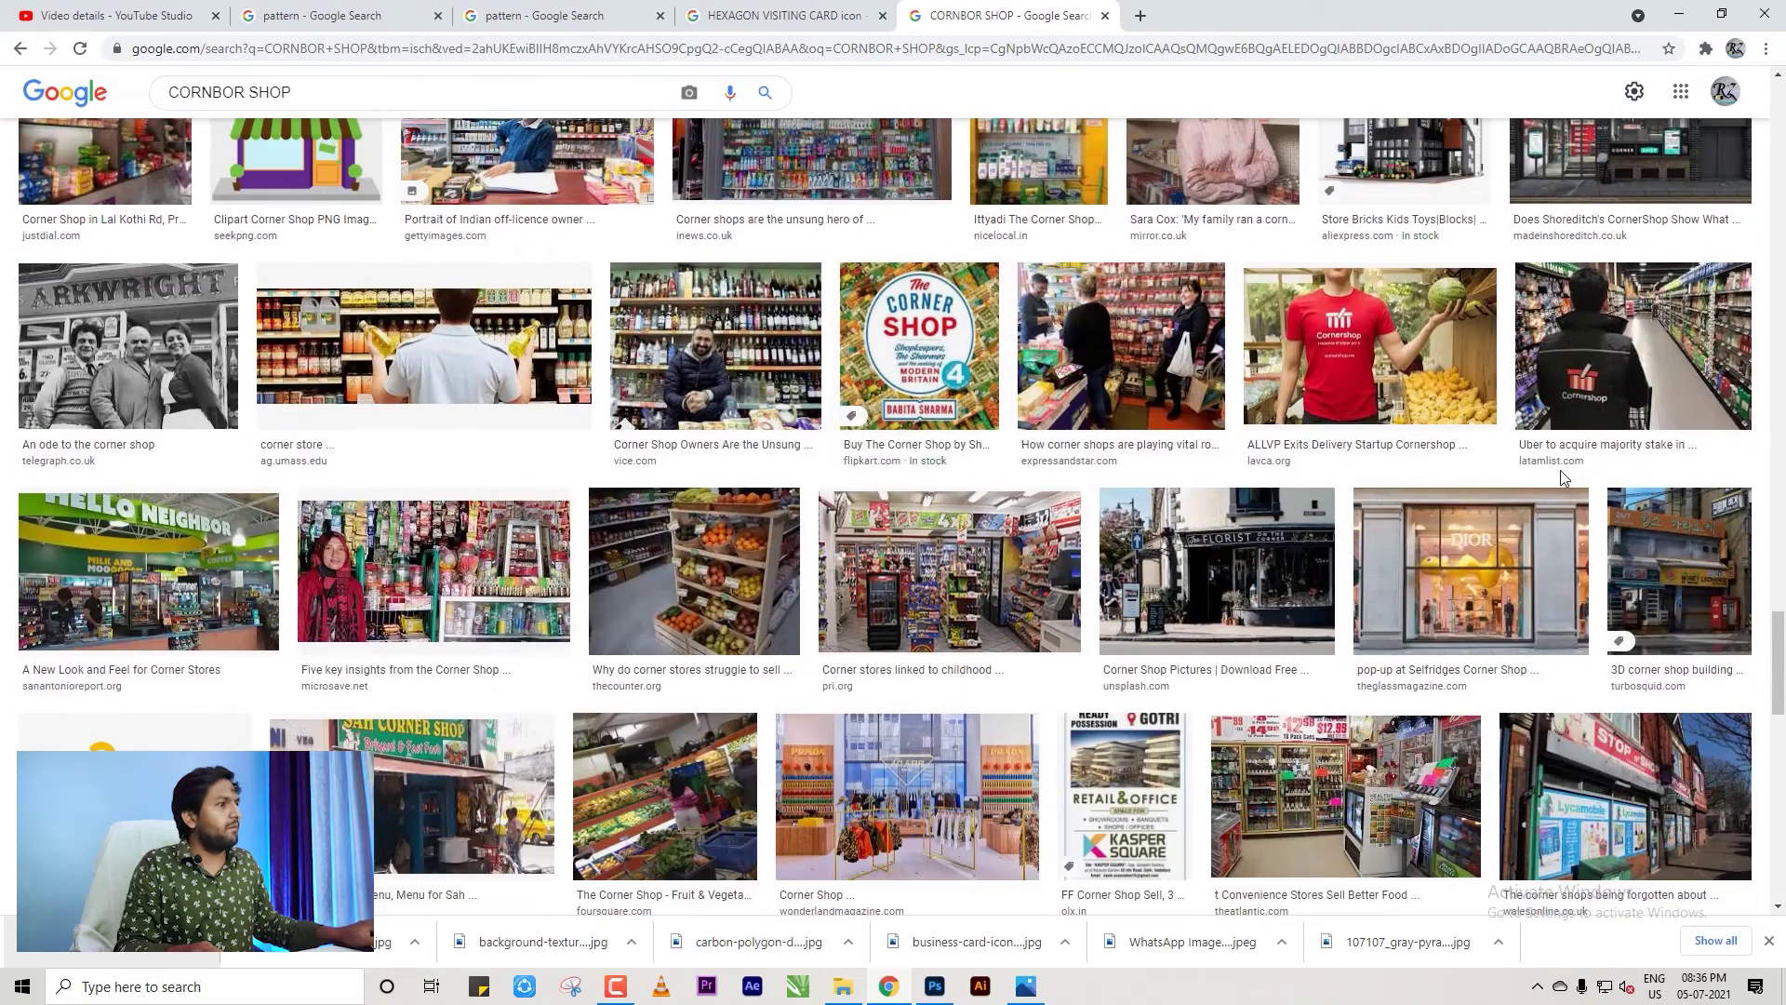
drag(1779, 656, 1781, 97)
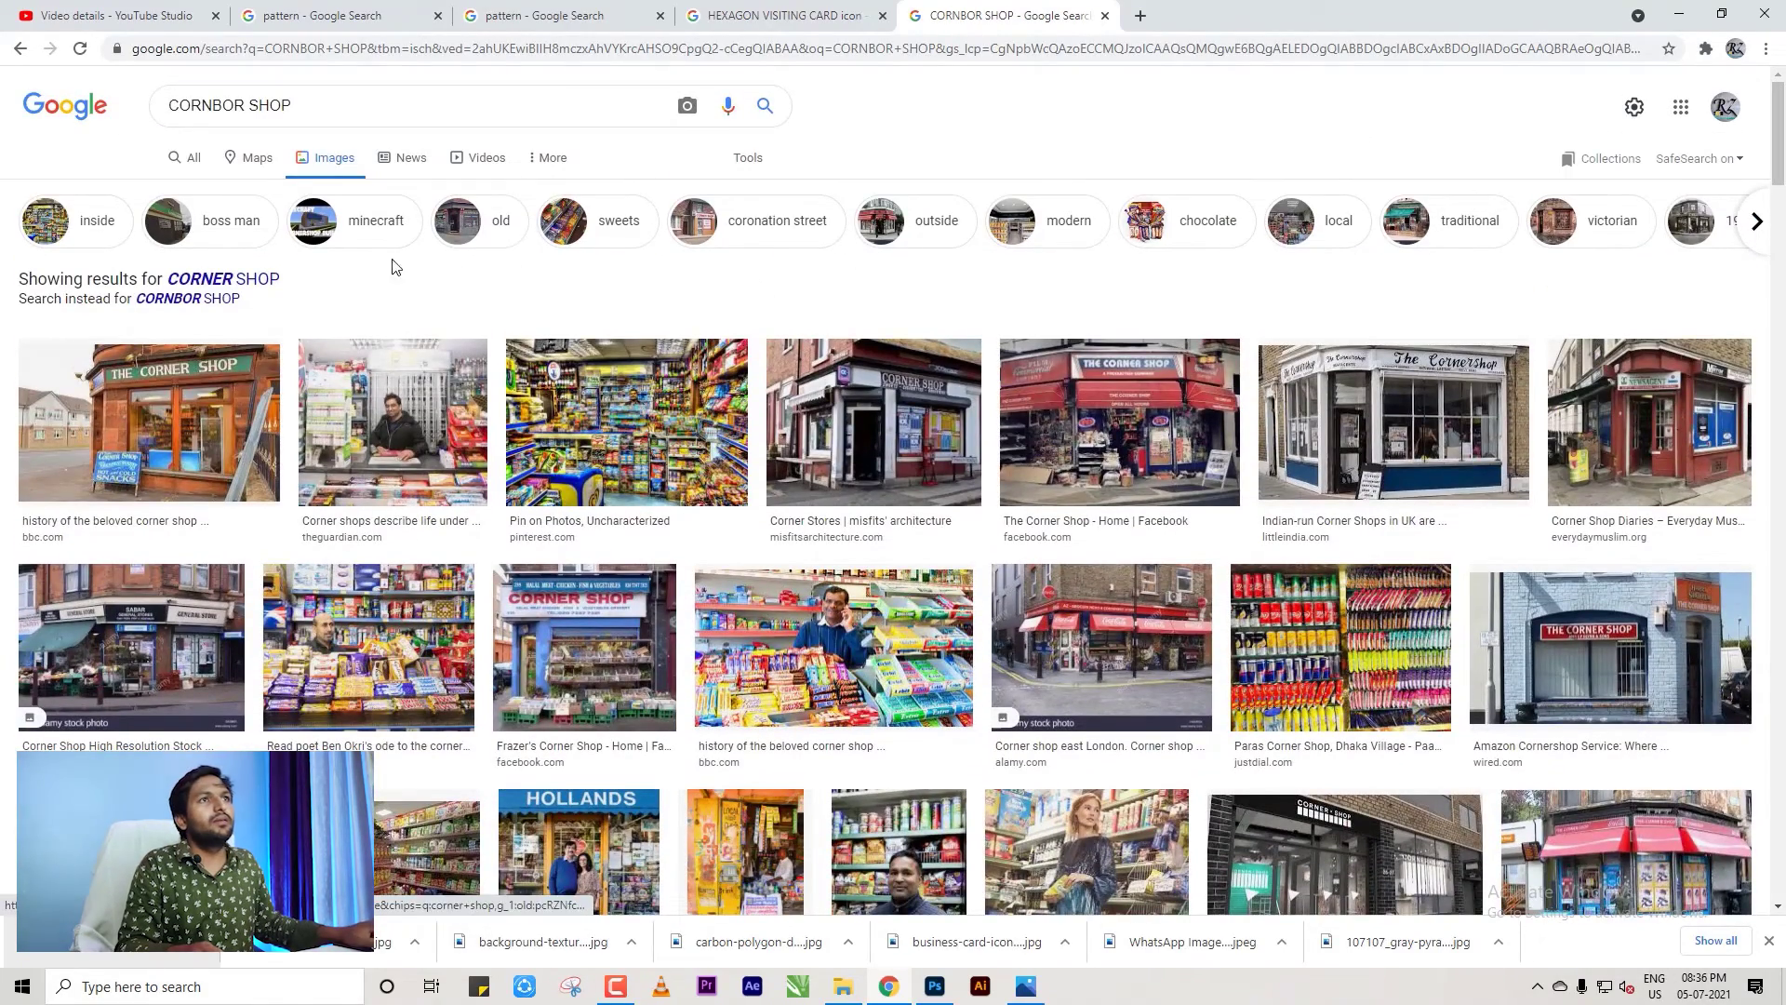
Narrow the results to Minecraft and preview the Grocery Store image.
click(360, 227)
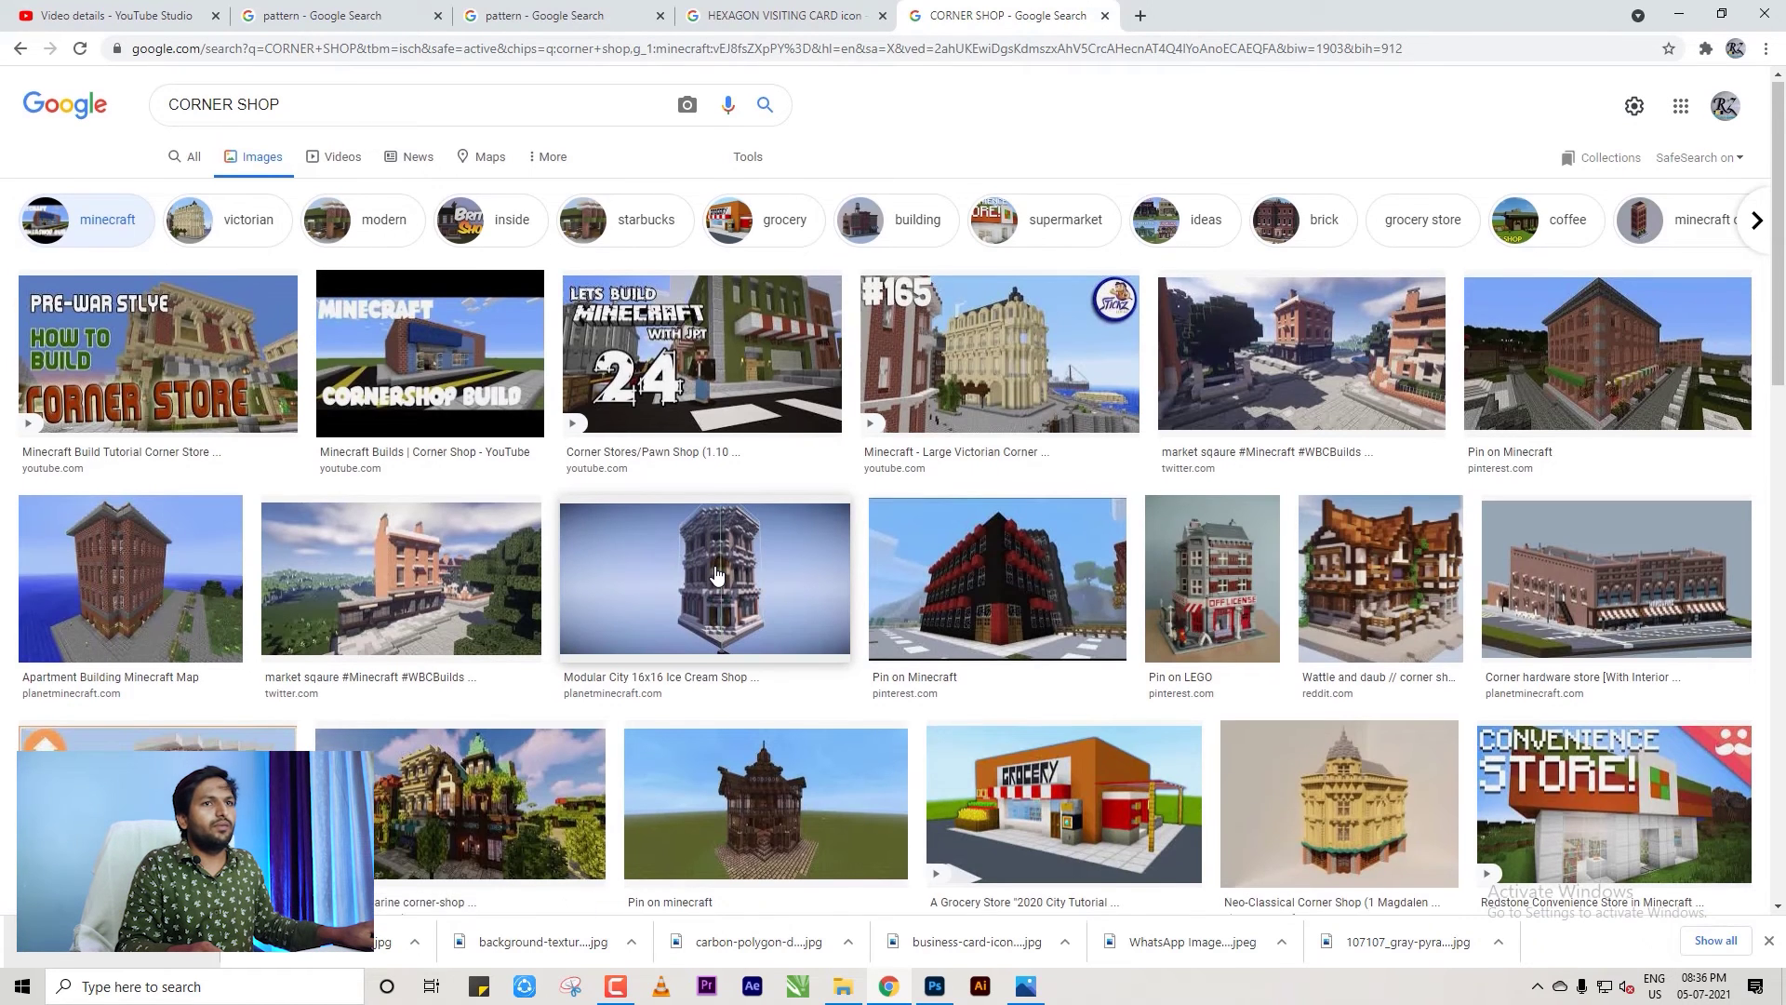
scroll(717, 577, down, 2)
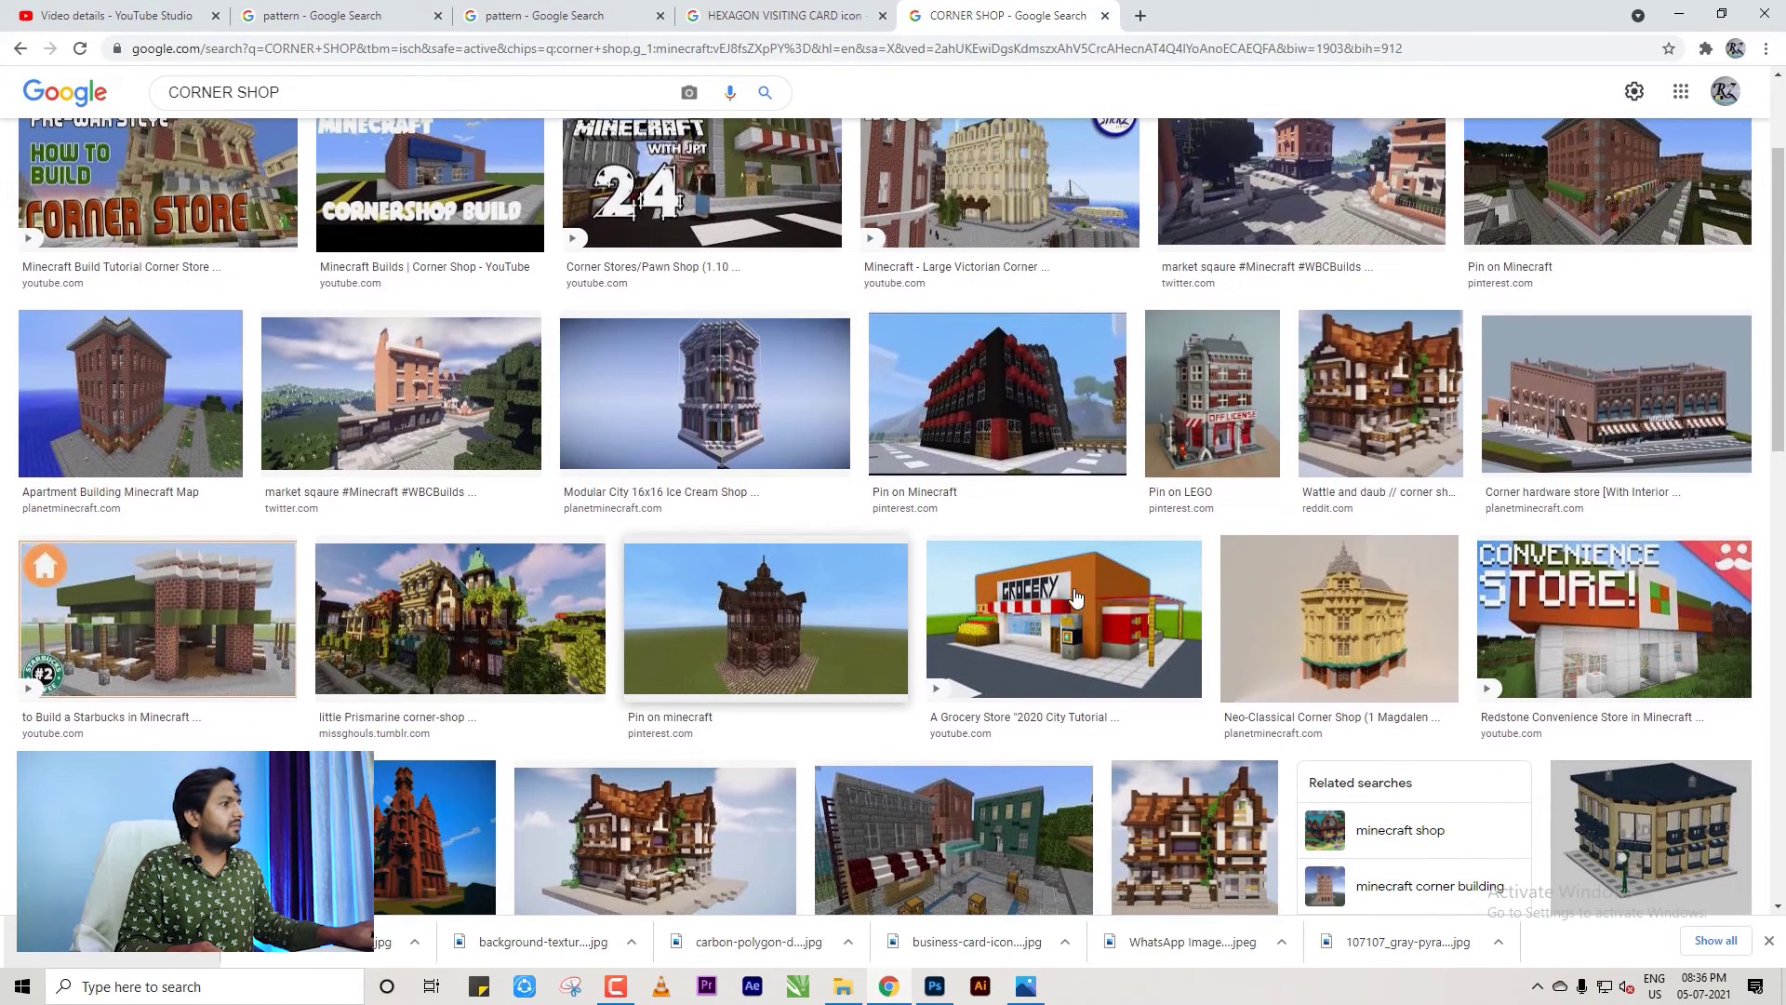
click(1092, 606)
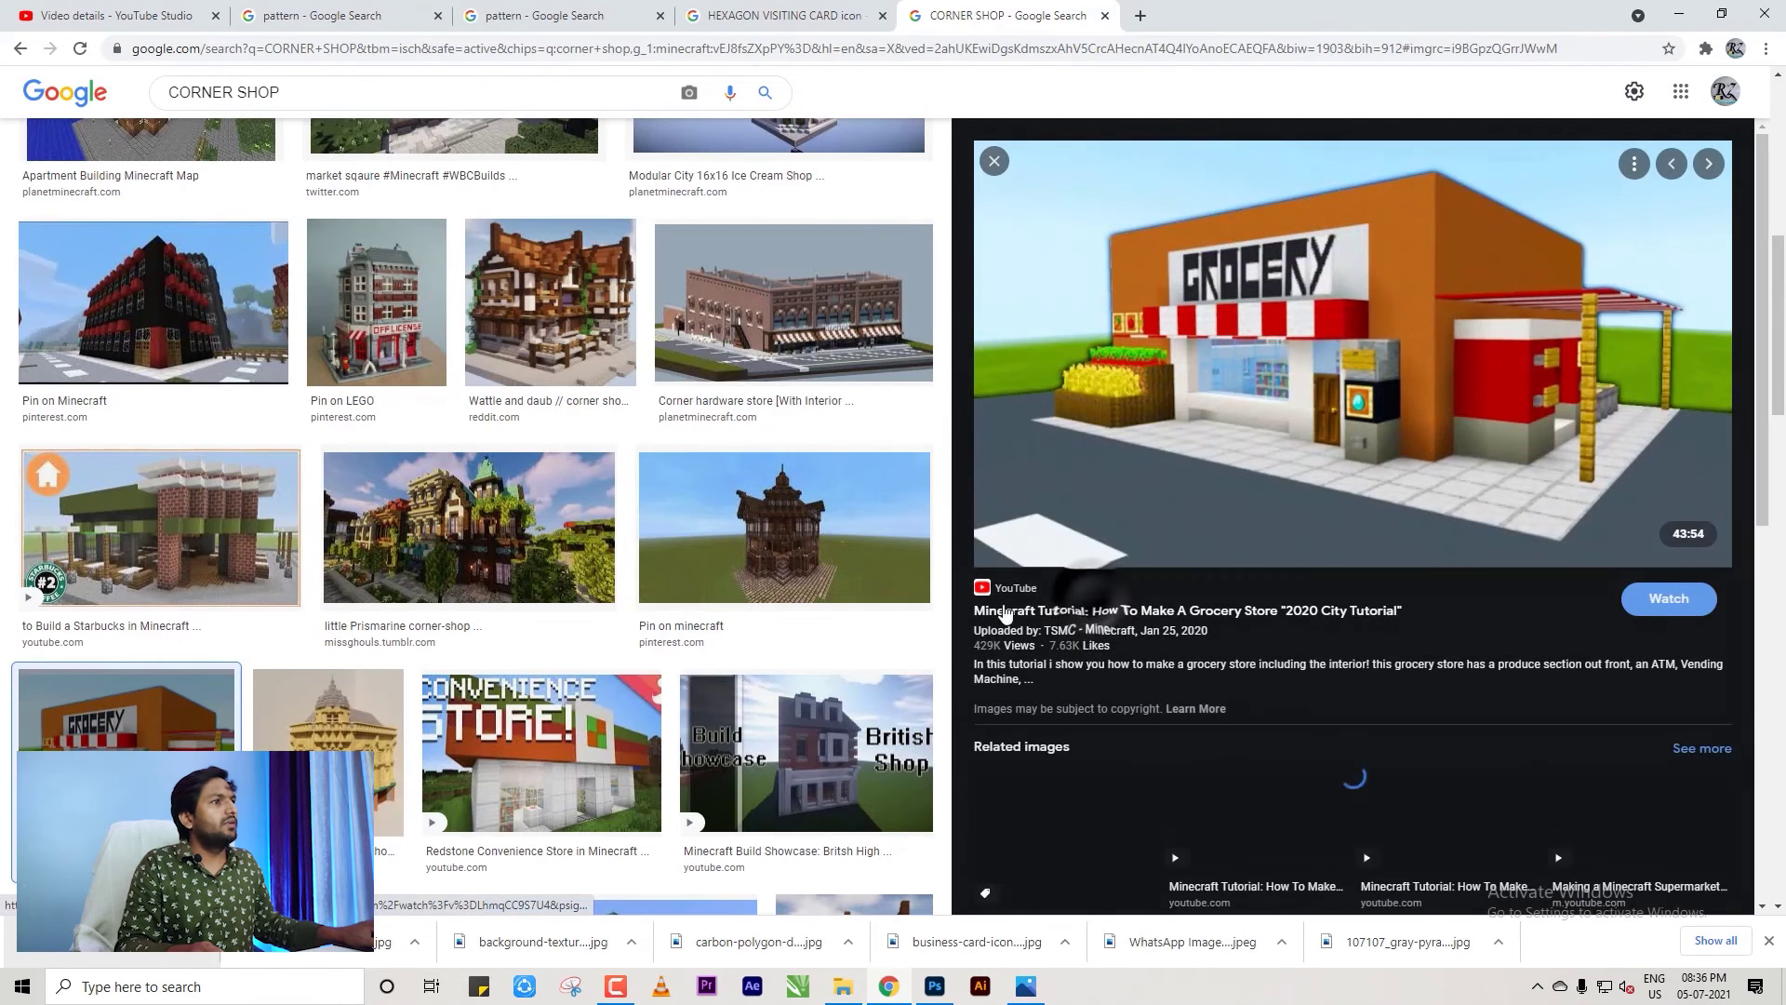
scroll(1302, 400, down, 2)
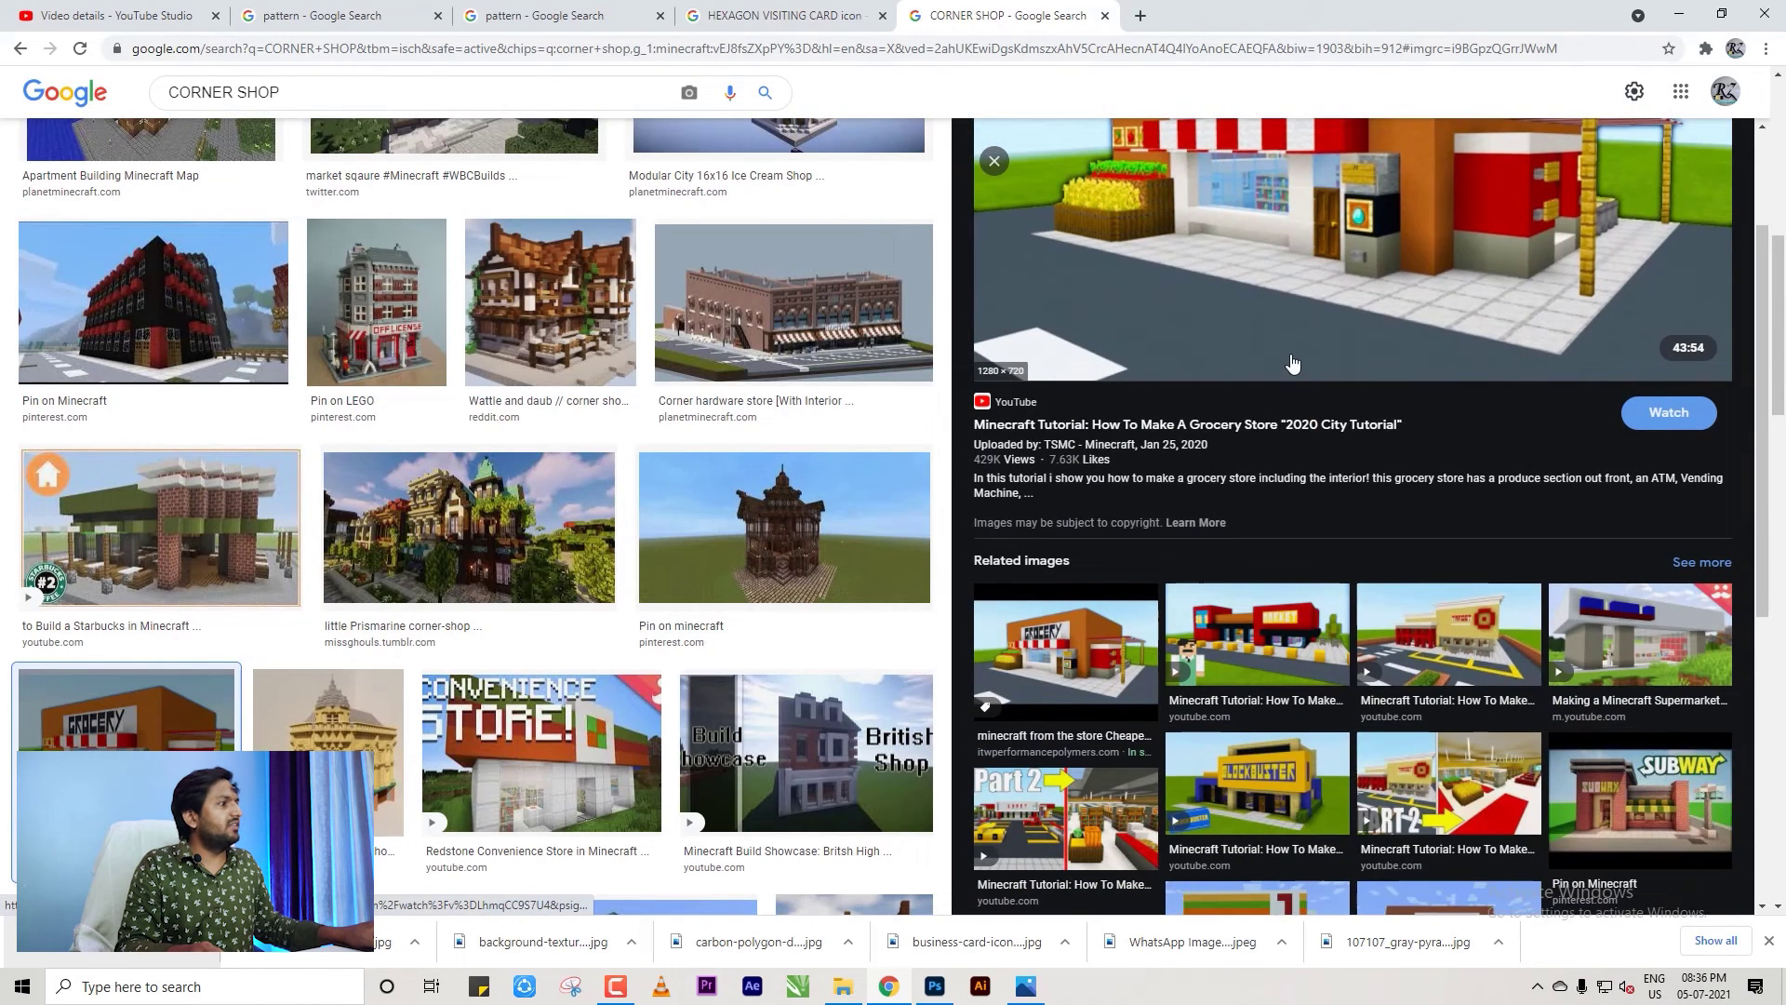
scroll(1292, 365, down, 3)
scroll(1325, 513, up, 5)
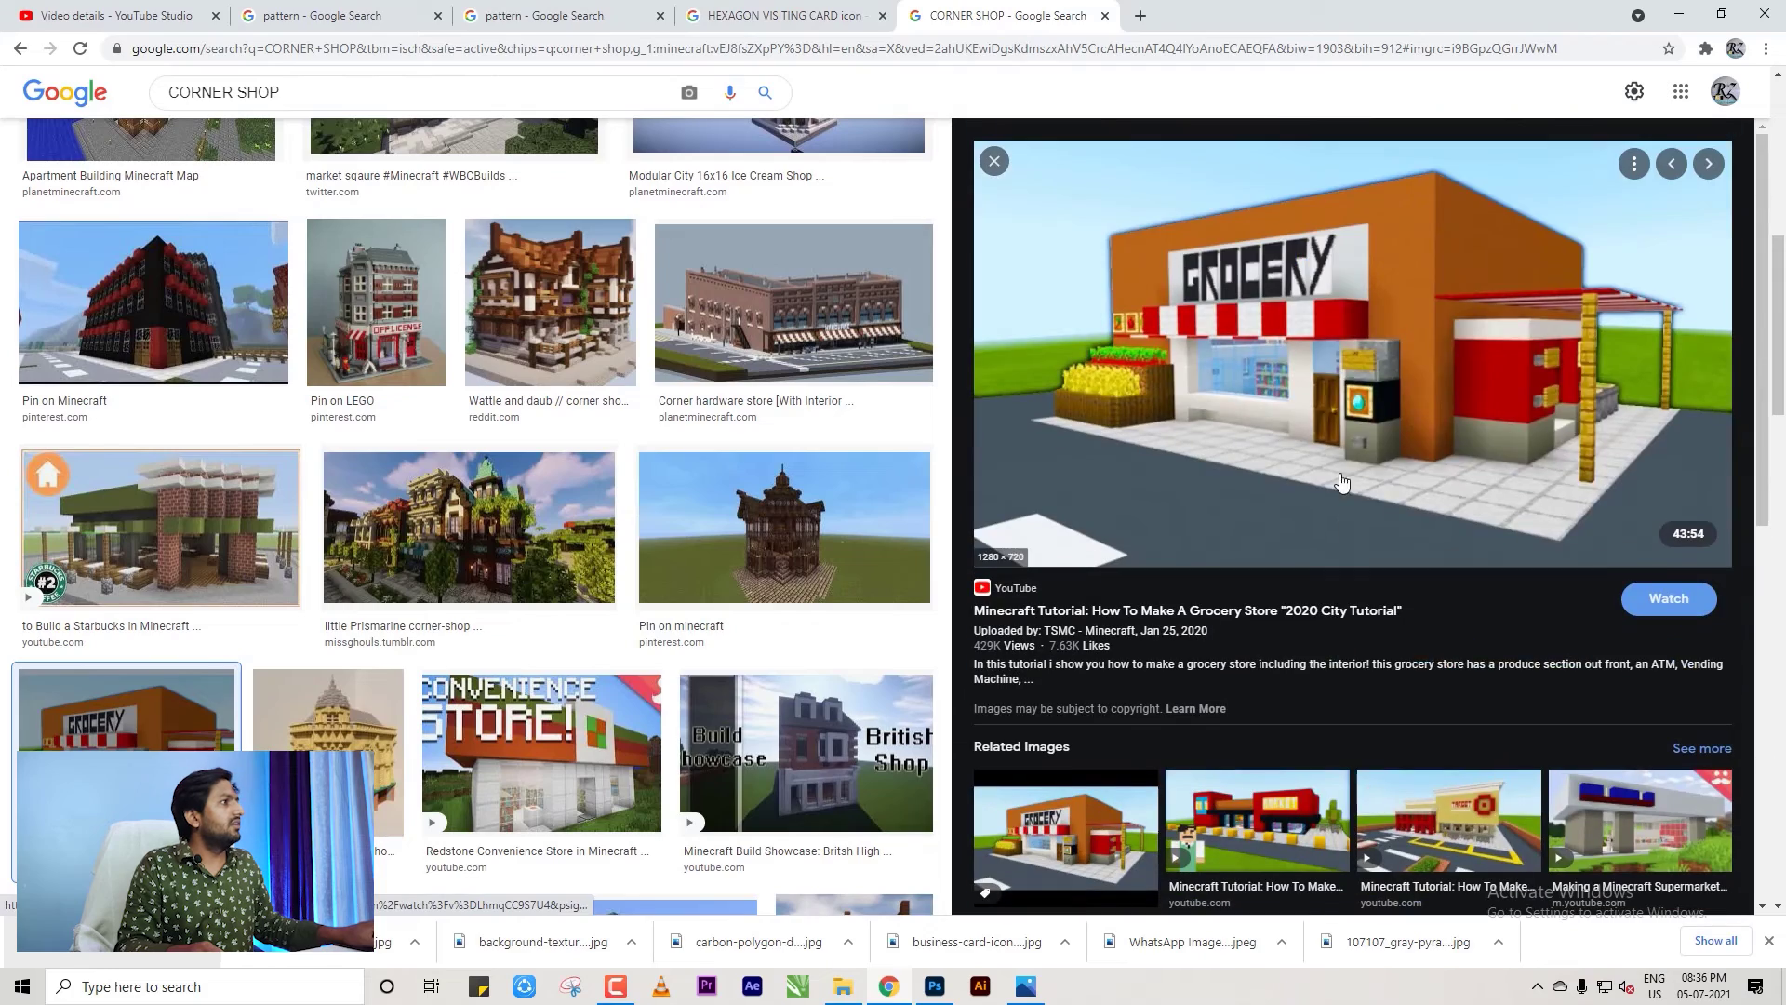
Save the Minecraft grocery-store image to Downloads.
right_click(1326, 342)
click(1400, 537)
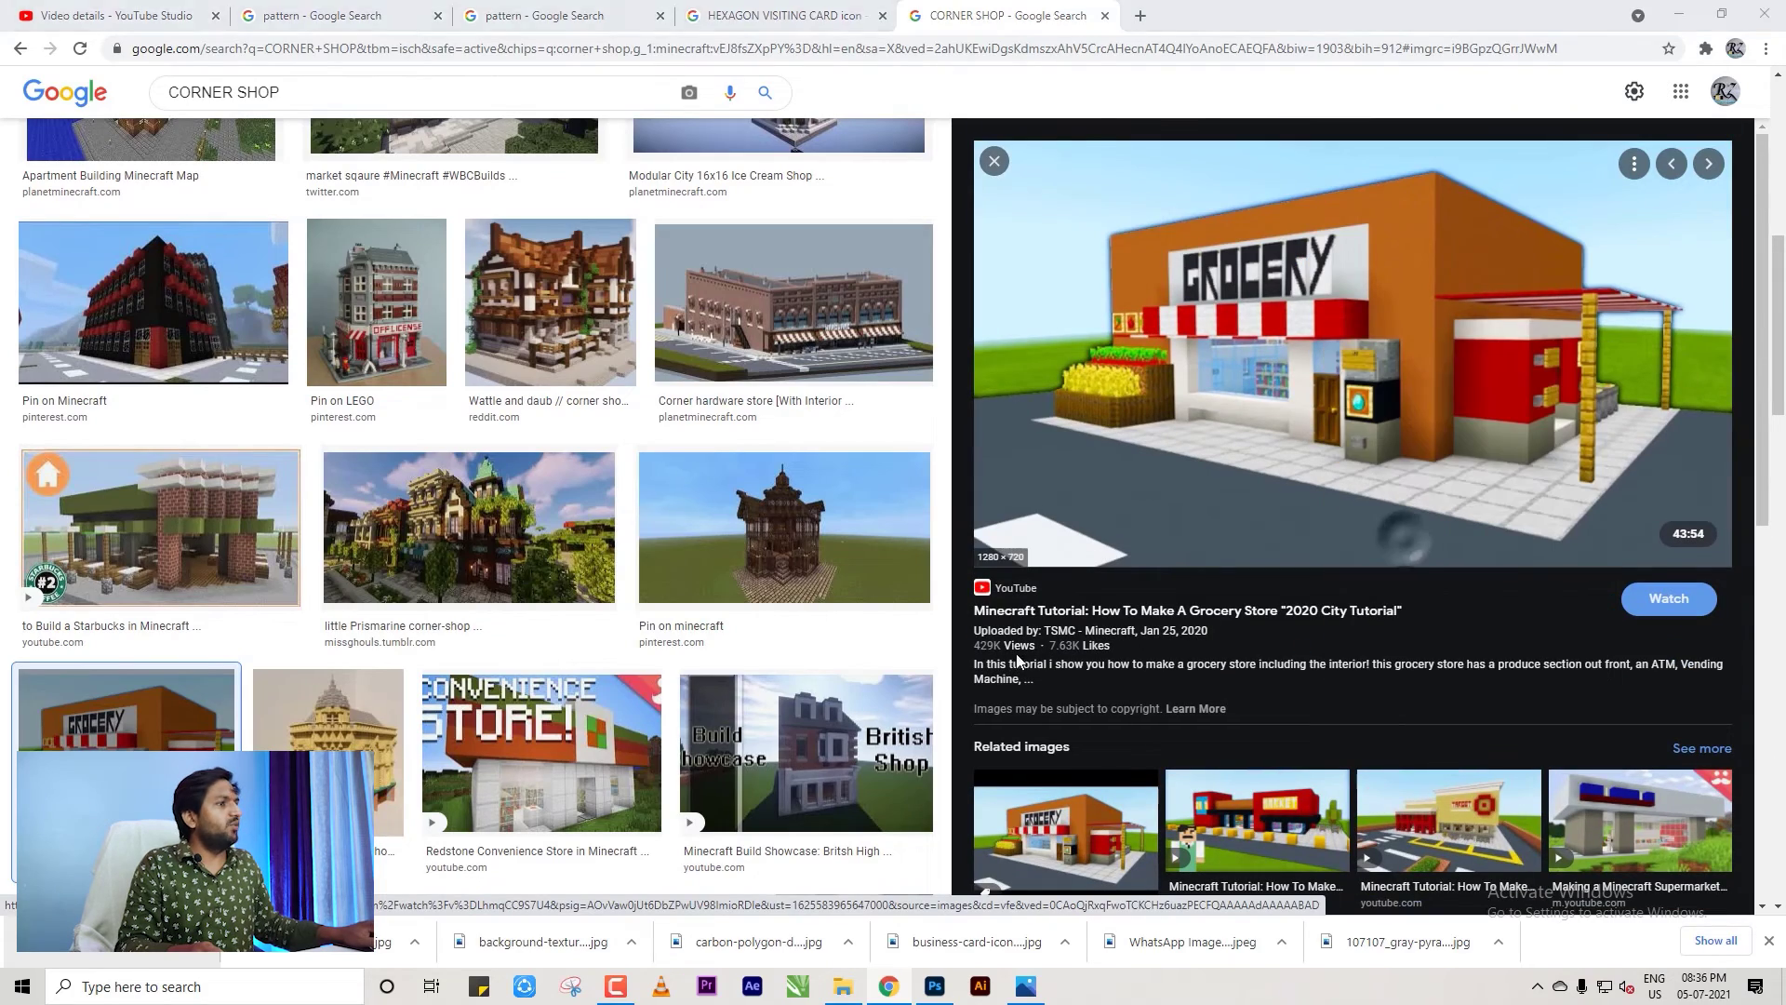
click(944, 887)
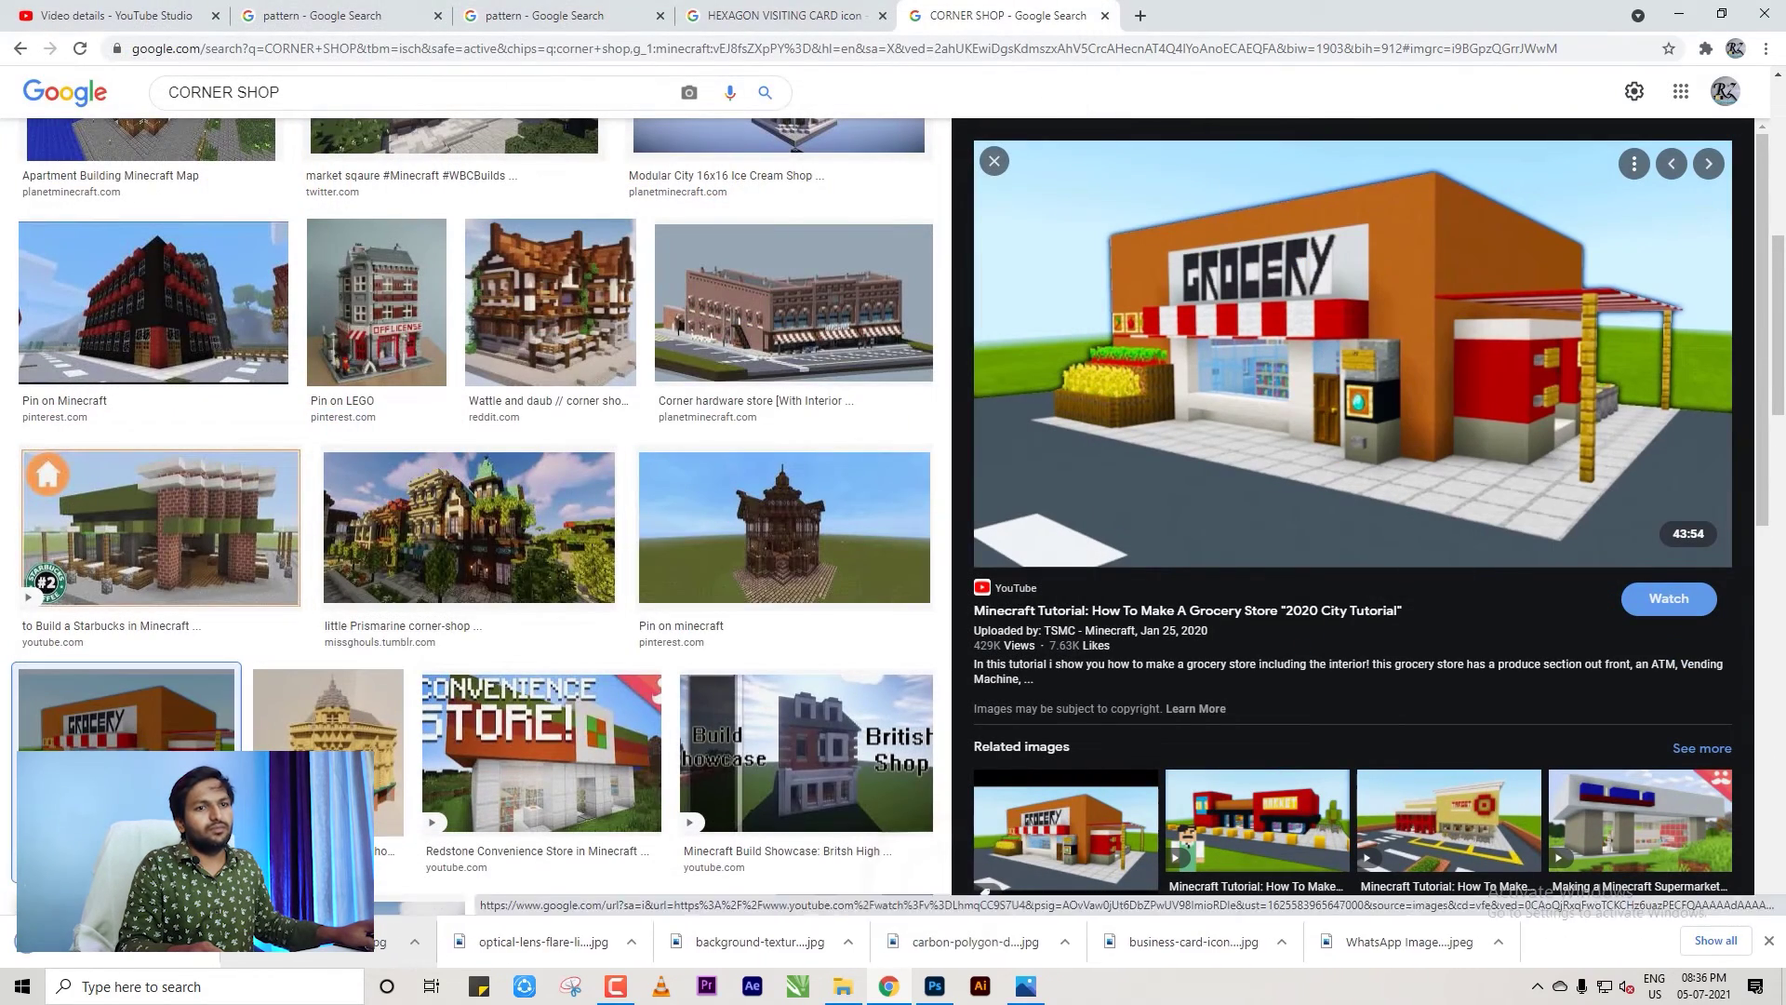
Place the downloaded grocery-store image on the page, scaled down under TWO POINT PERSPECTIVE.
drag(186, 941, 934, 985)
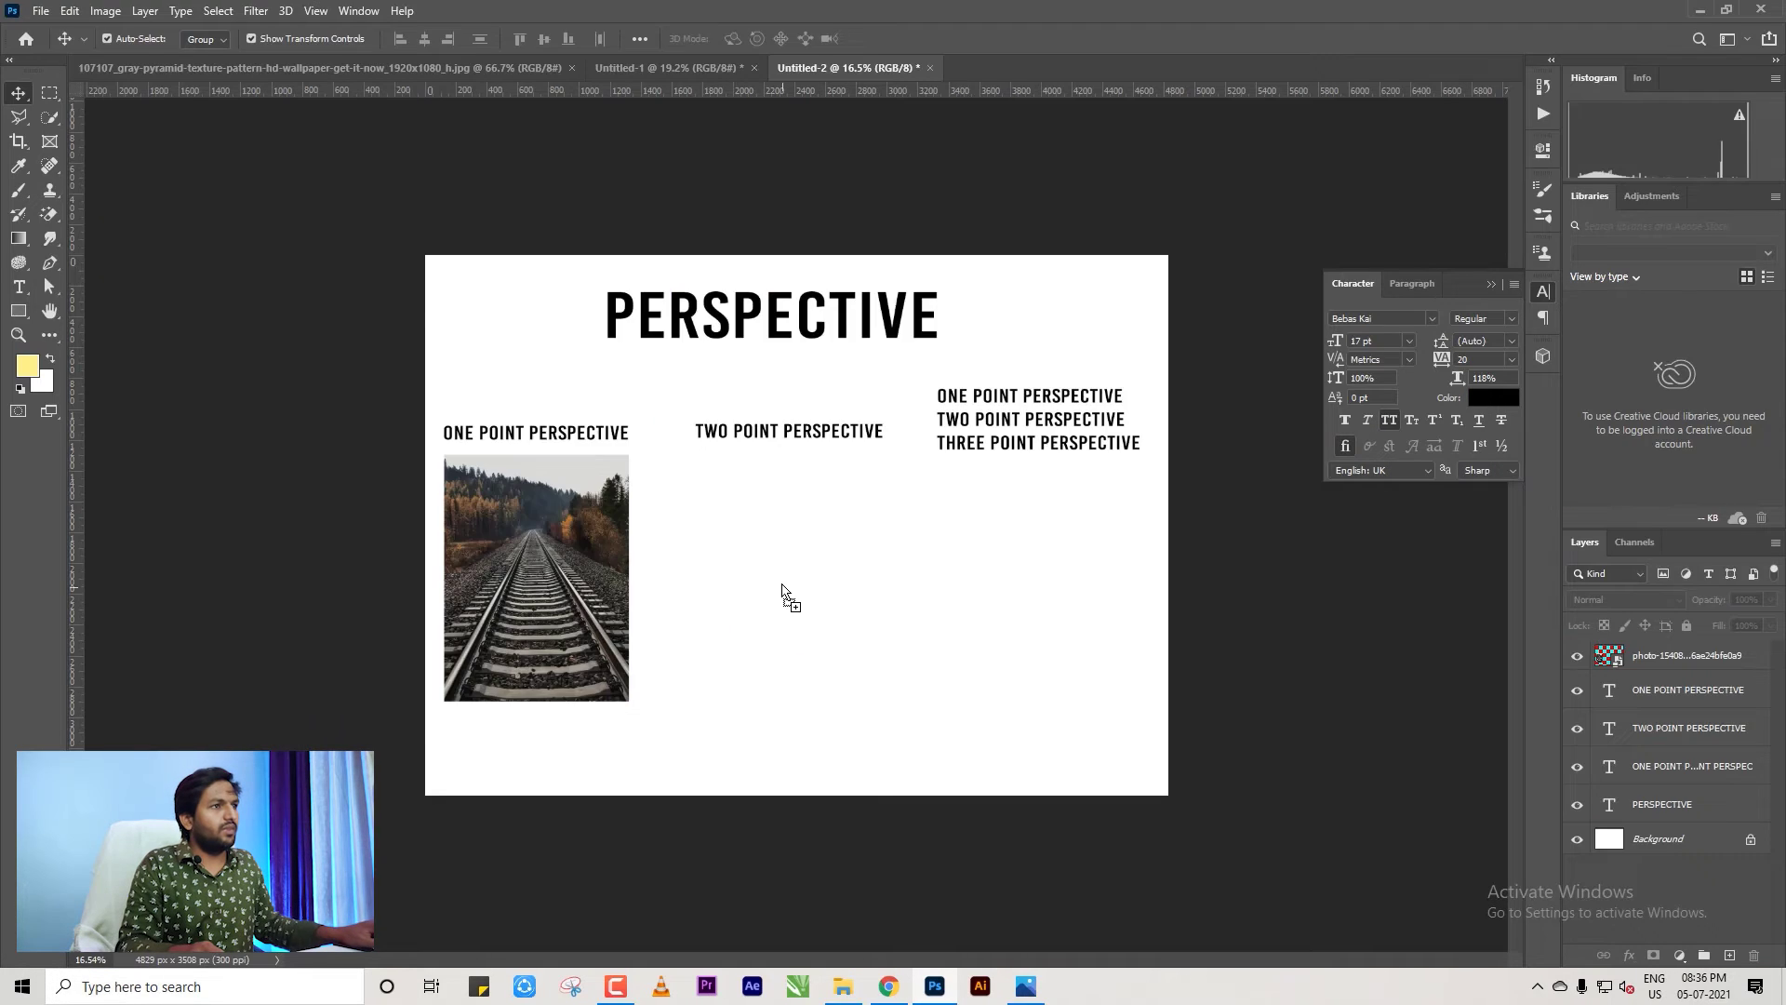
drag(781, 592, 825, 633)
drag(1168, 734, 1015, 685)
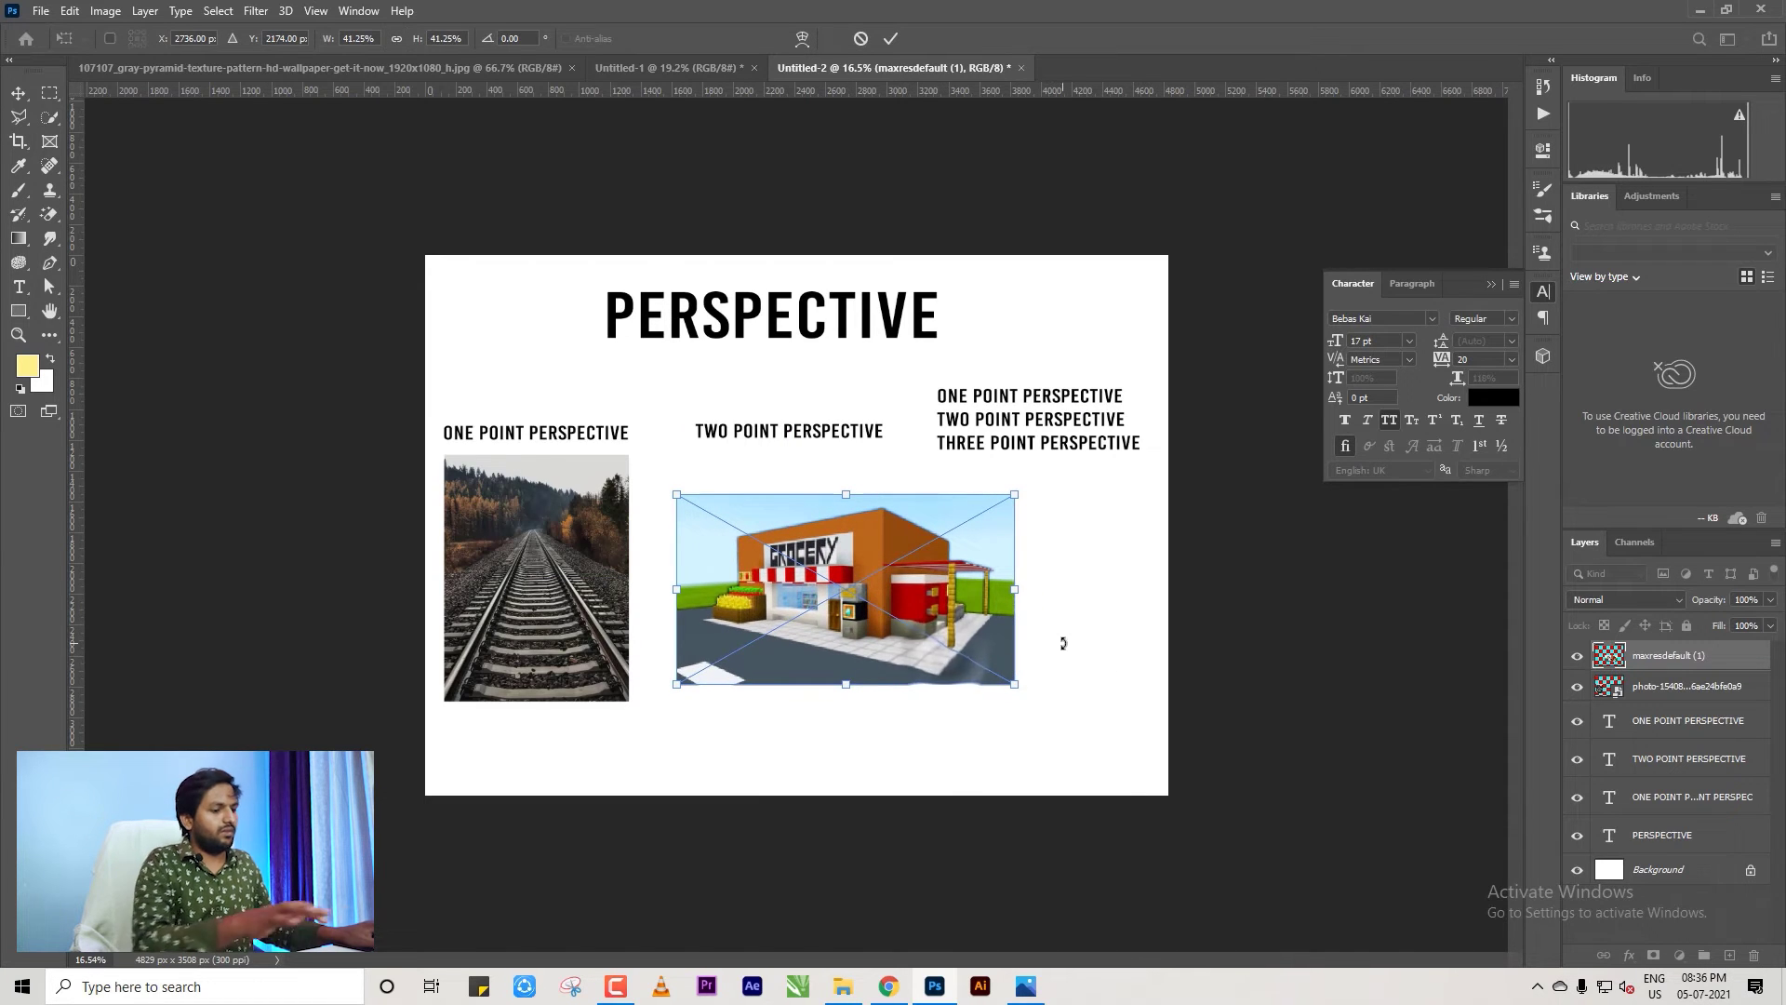
key(Return)
Crop outward to extend the canvas further to the right.
click(18, 142)
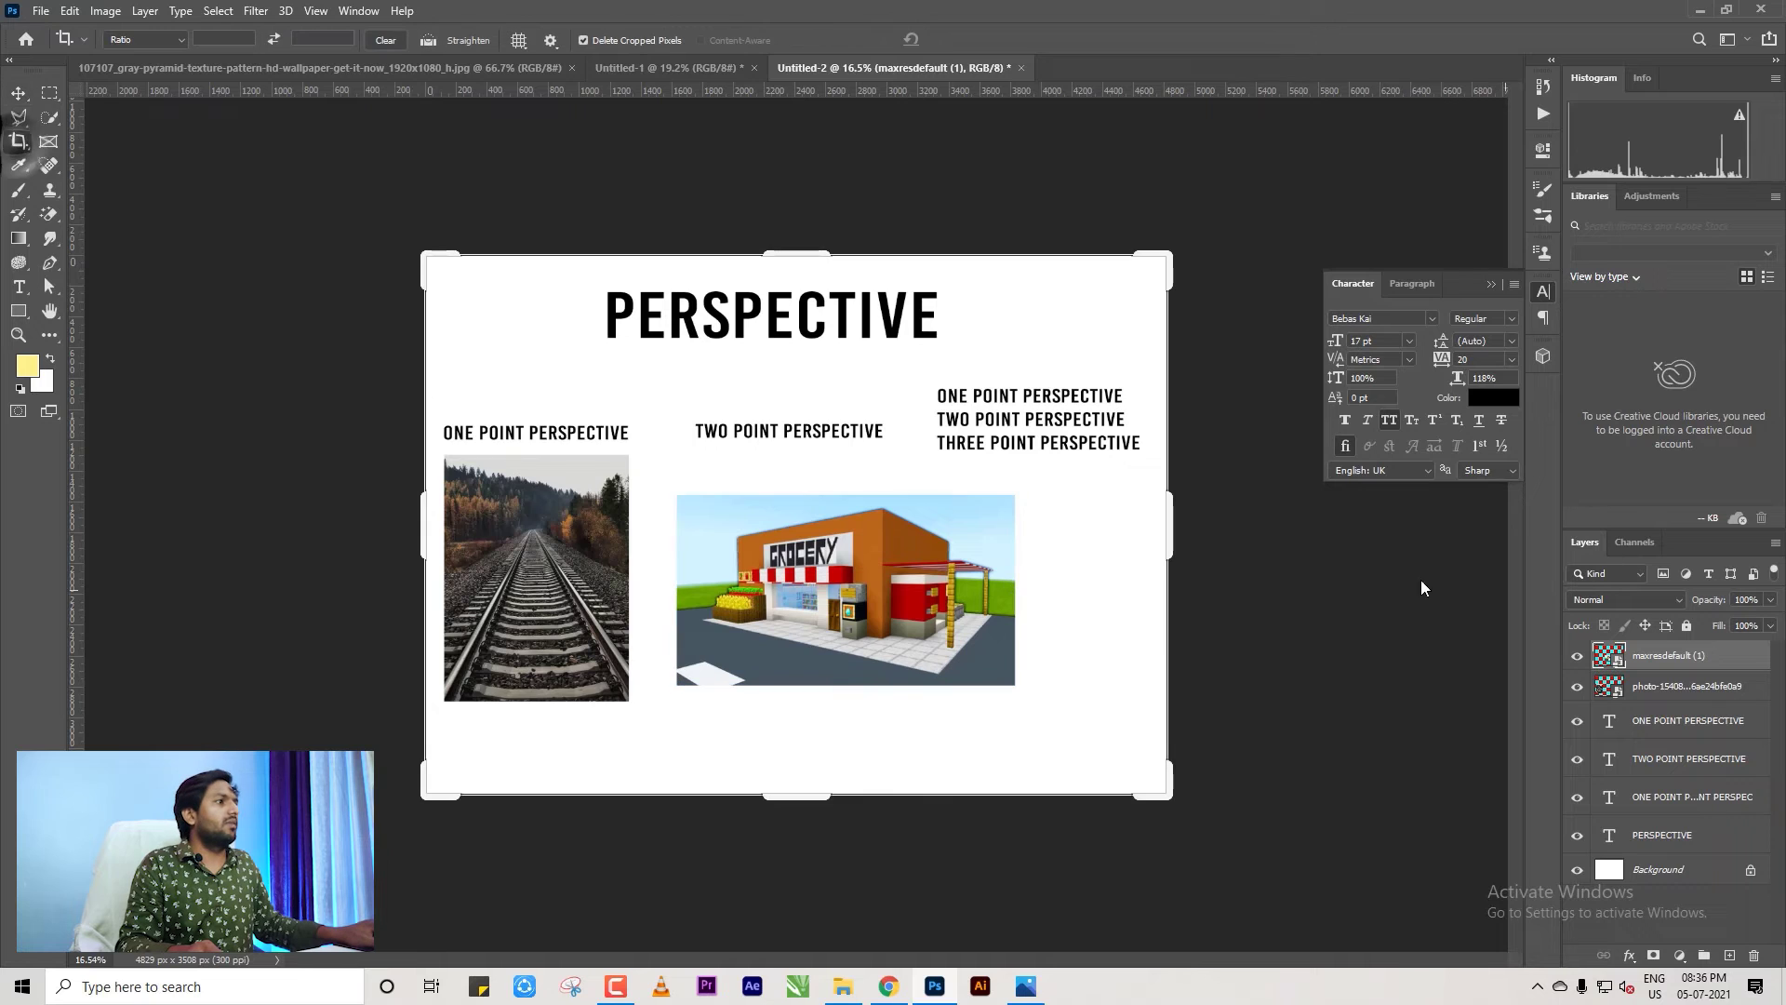
drag(1168, 525, 1299, 530)
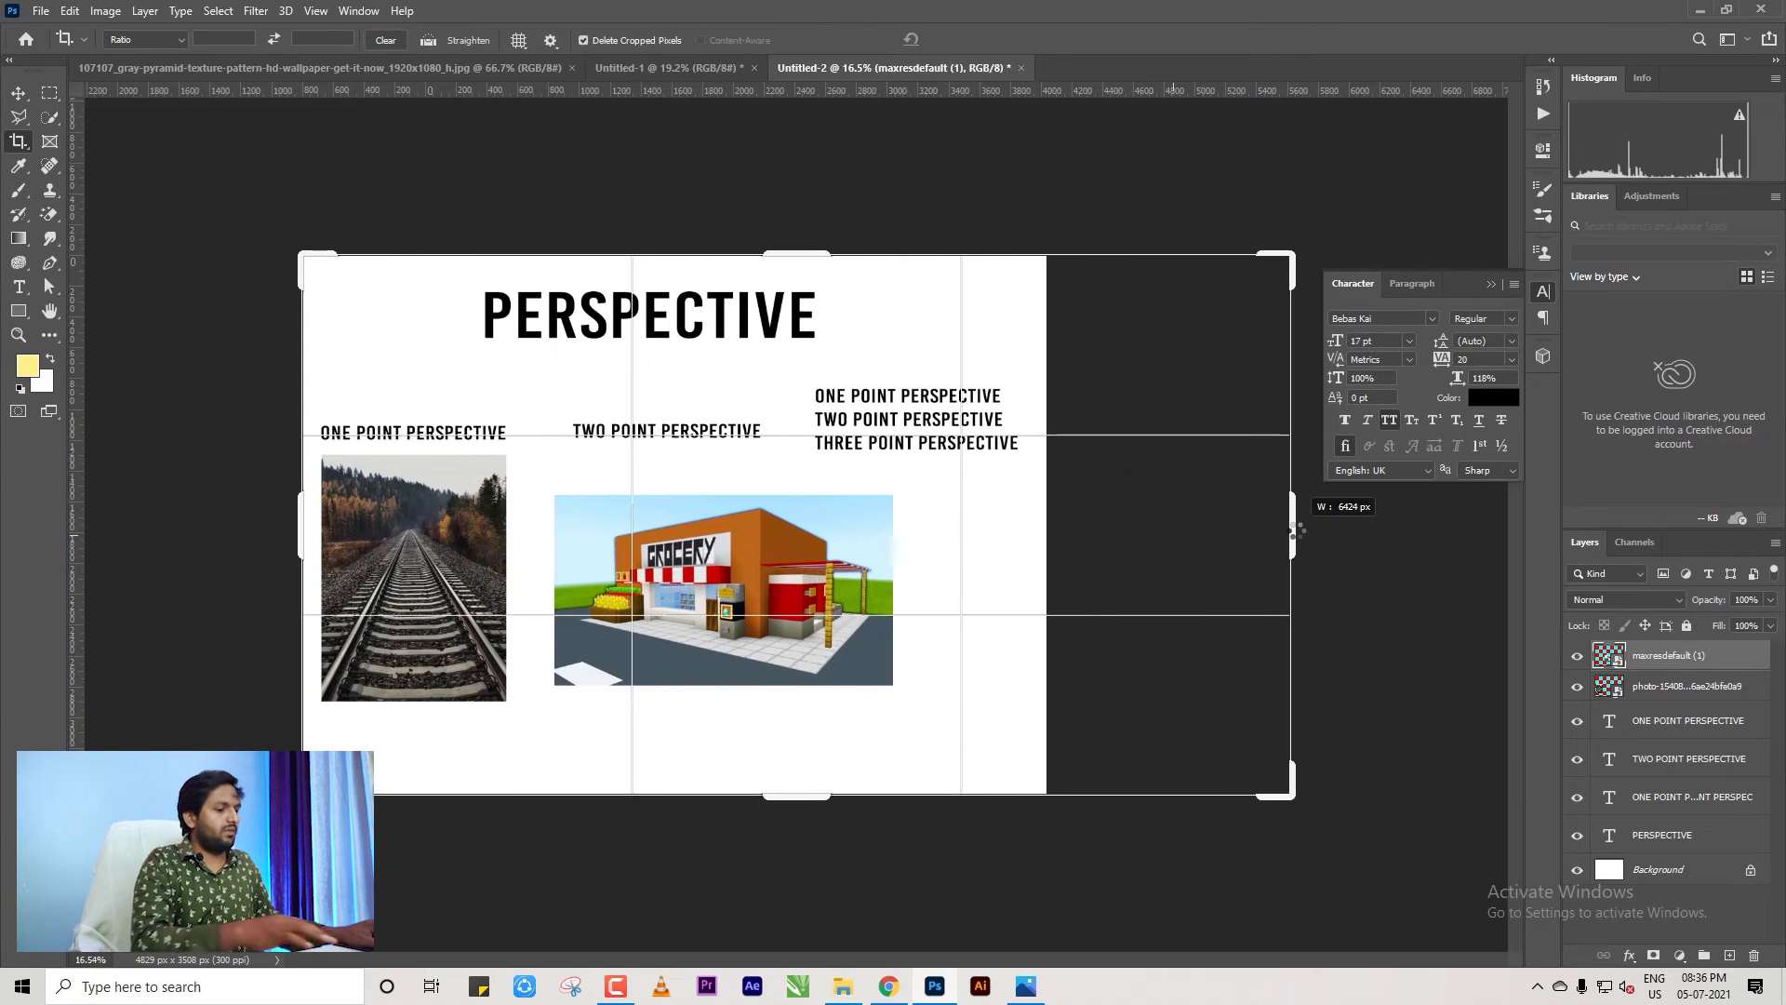
key(Return)
click(21, 93)
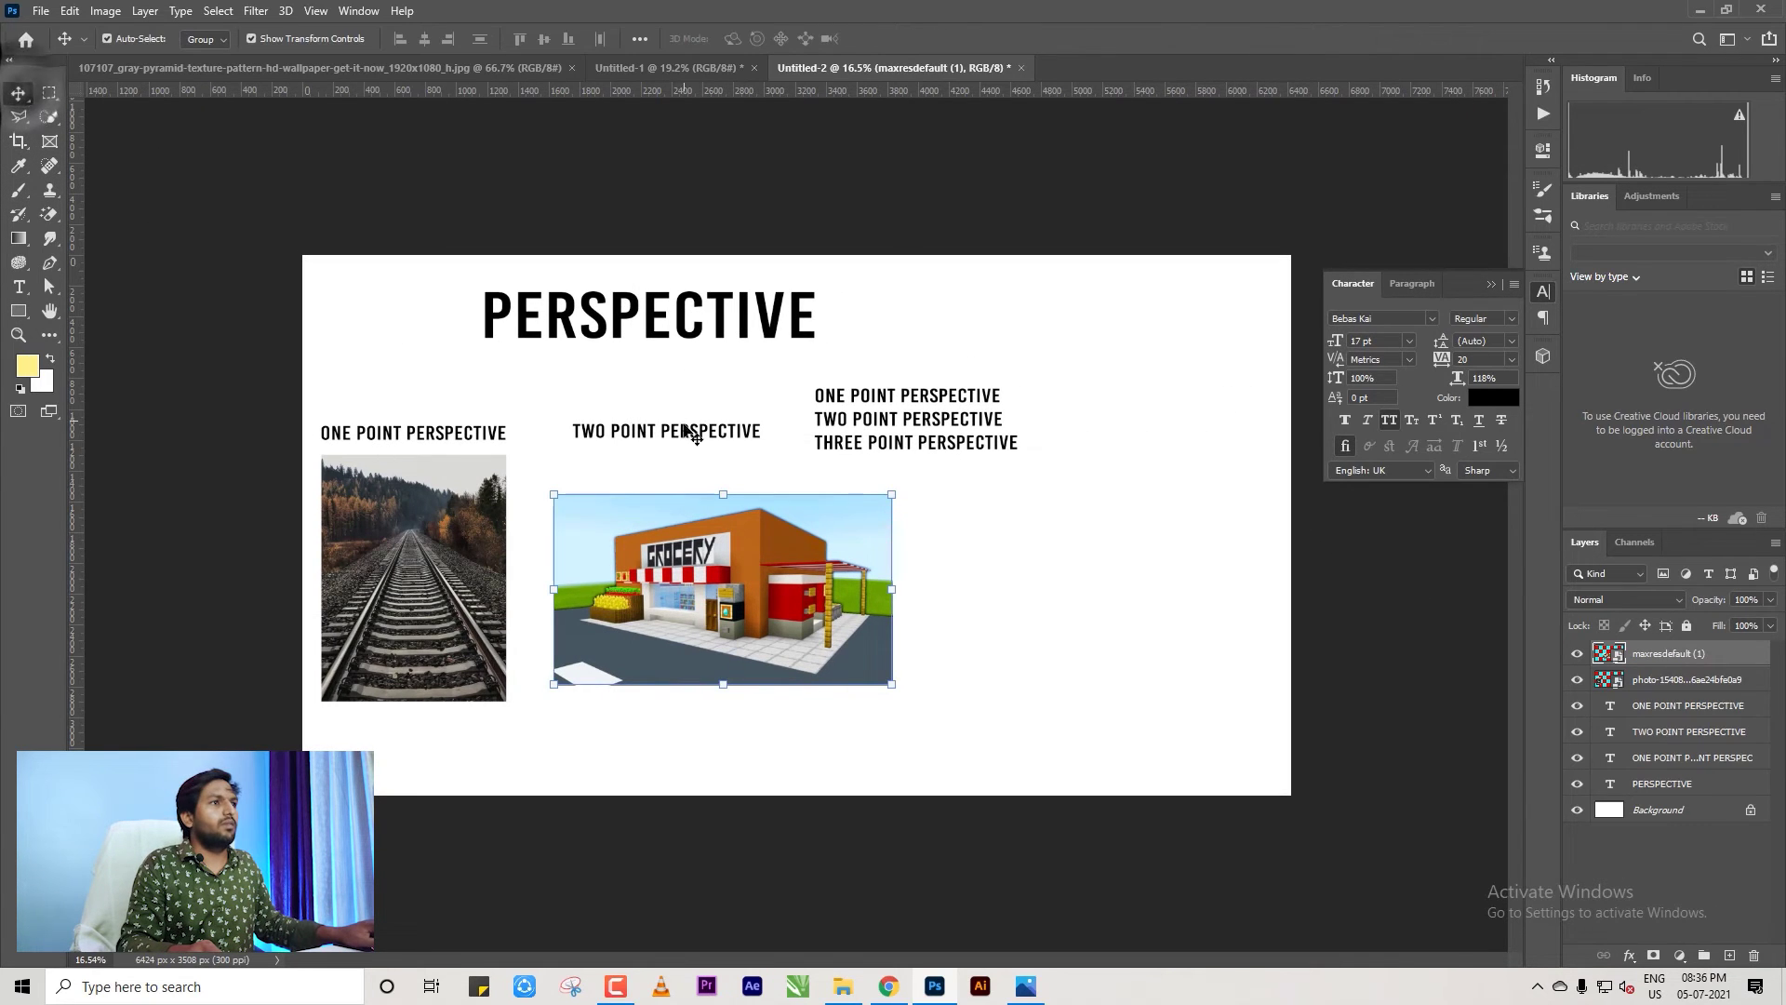
Move the TWO POINT PERSPECTIVE heading and the three-line heading toward the right.
drag(685, 430, 743, 432)
drag(939, 424, 1148, 425)
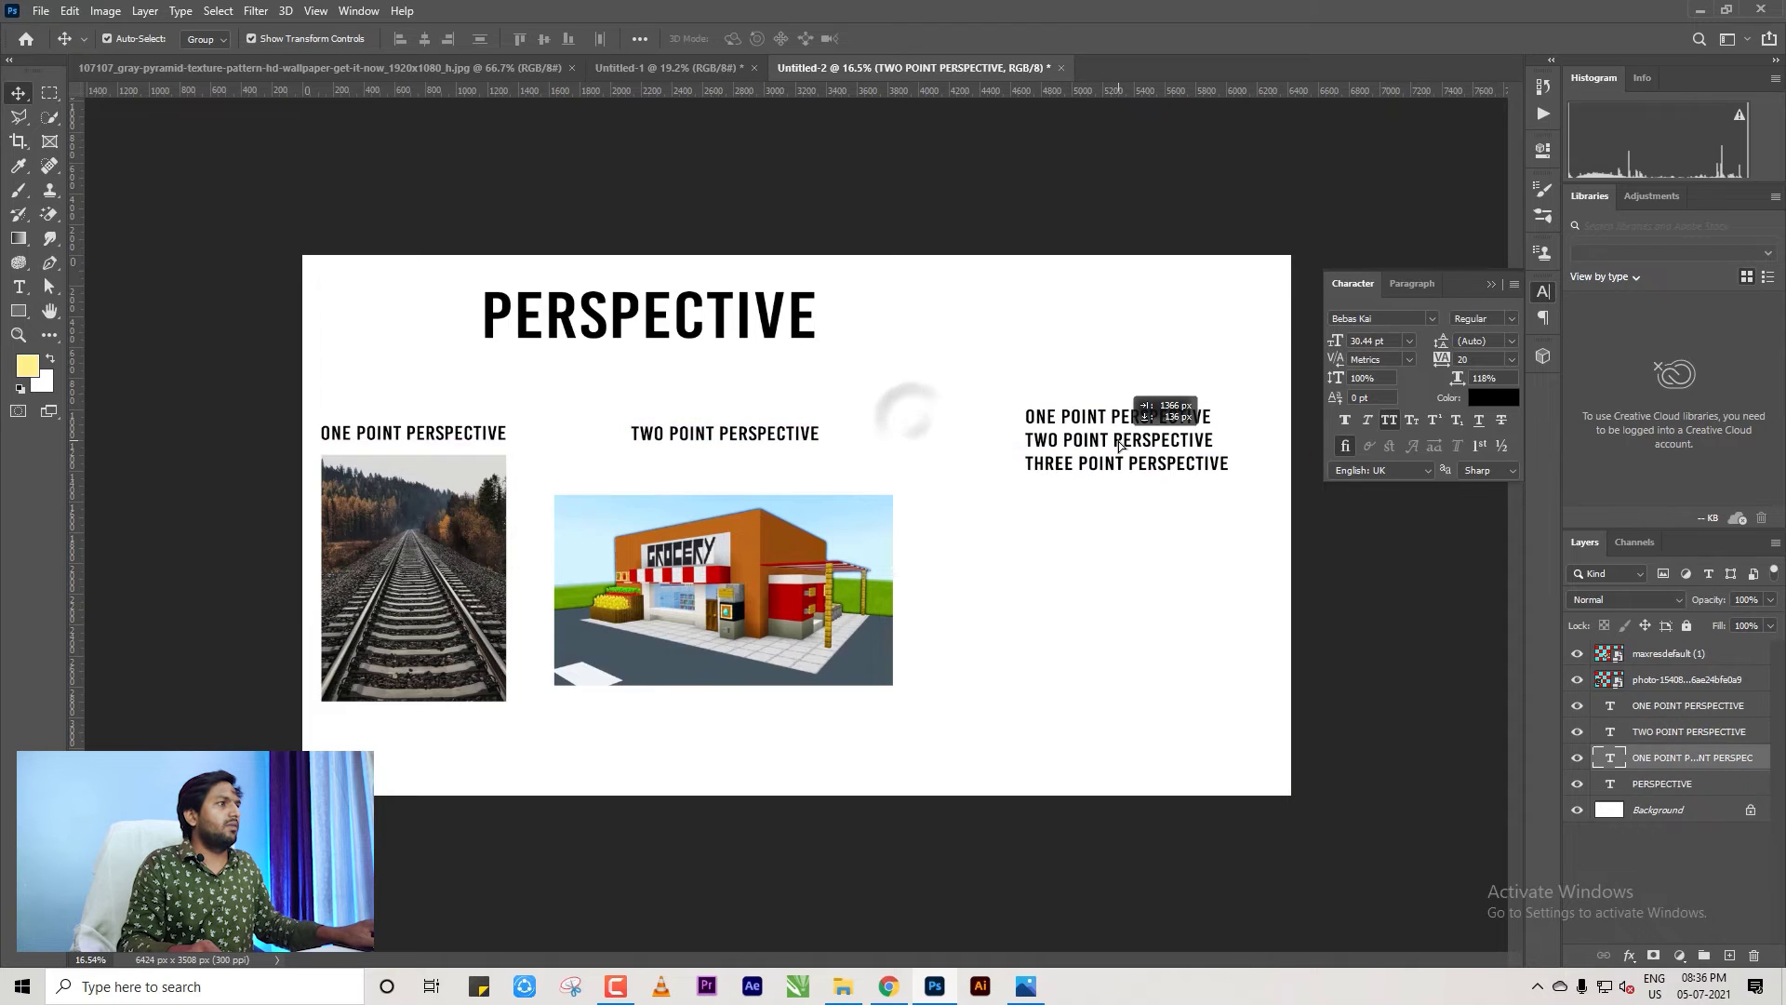
click(884, 558)
scroll(800, 572, up, 2)
click(1144, 642)
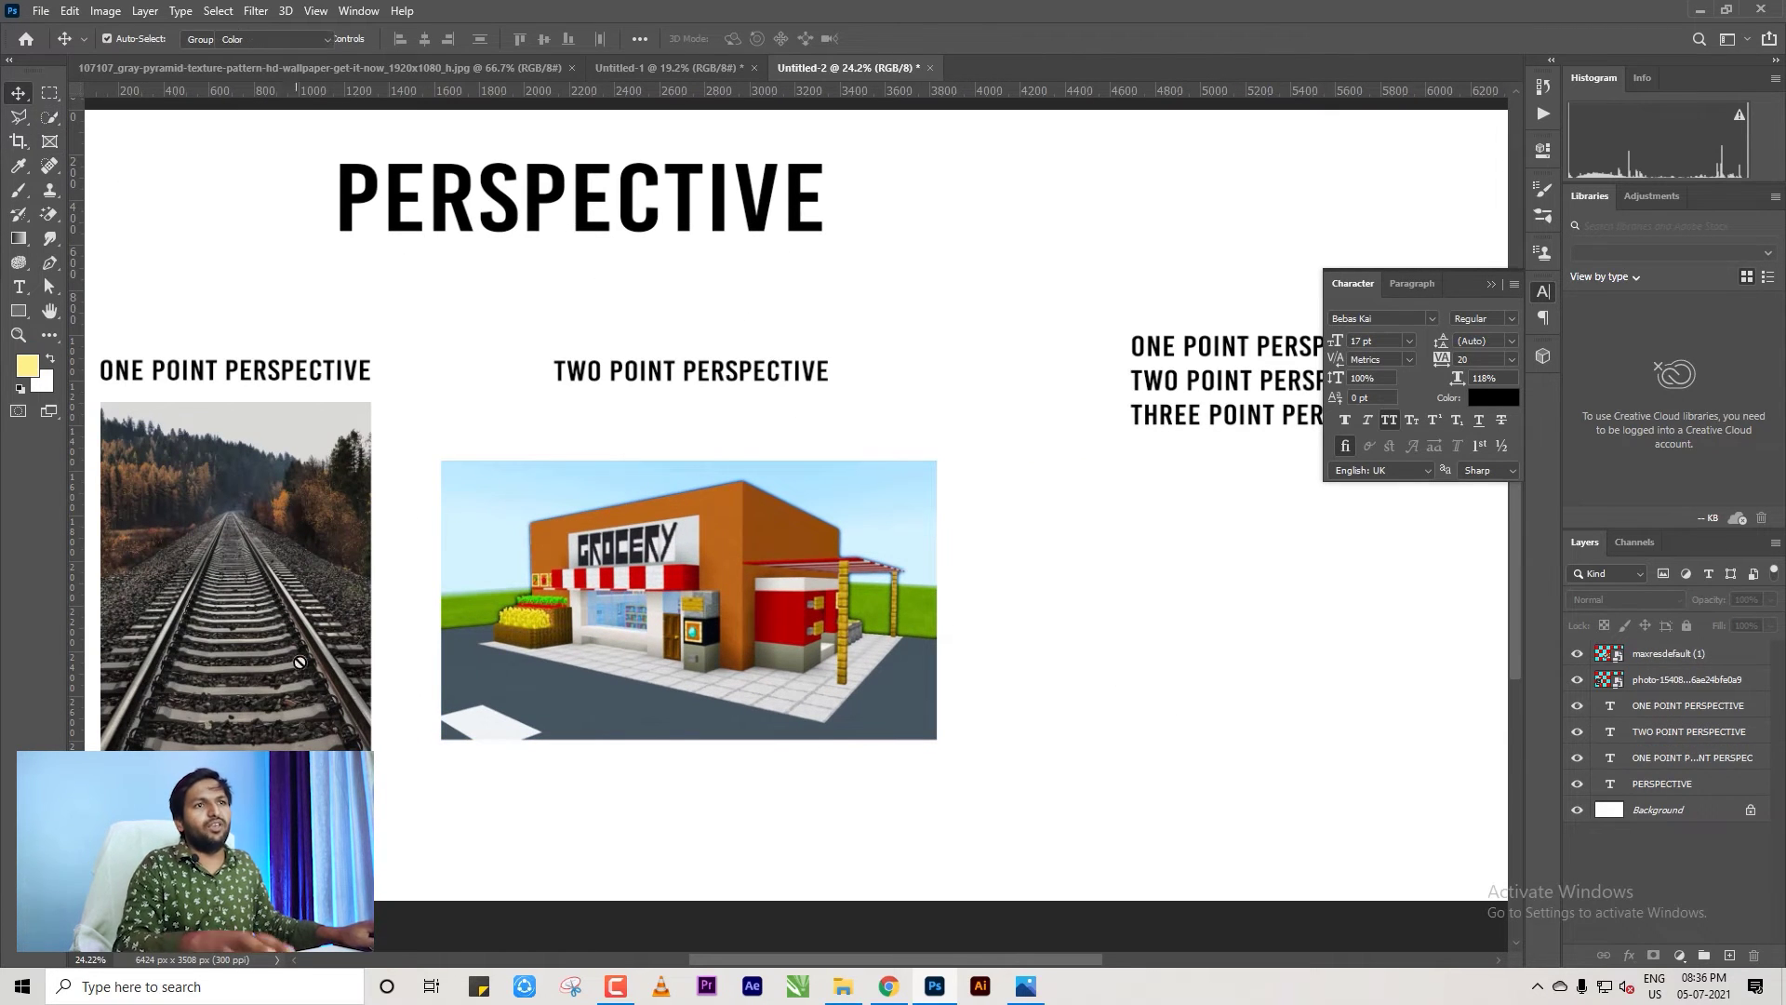
On a new layer, brush a yellow arrow straight up the railway tracks.
key(b)
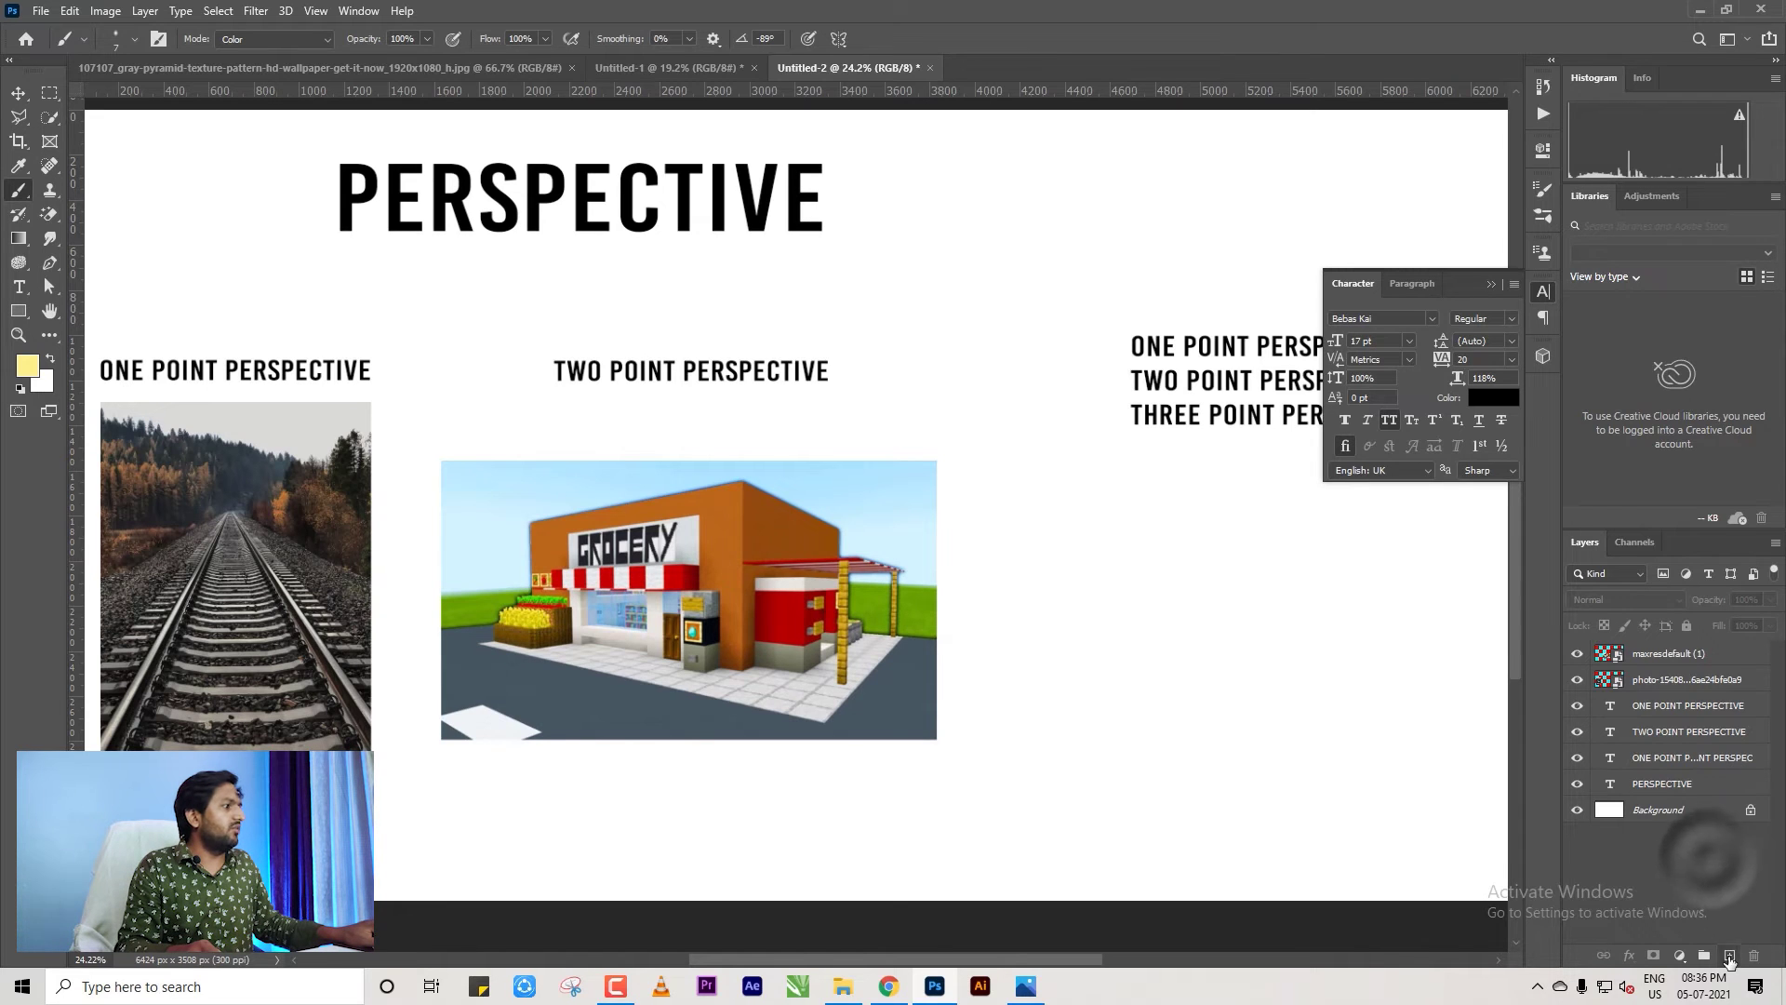
click(1729, 955)
shift+click(234, 538)
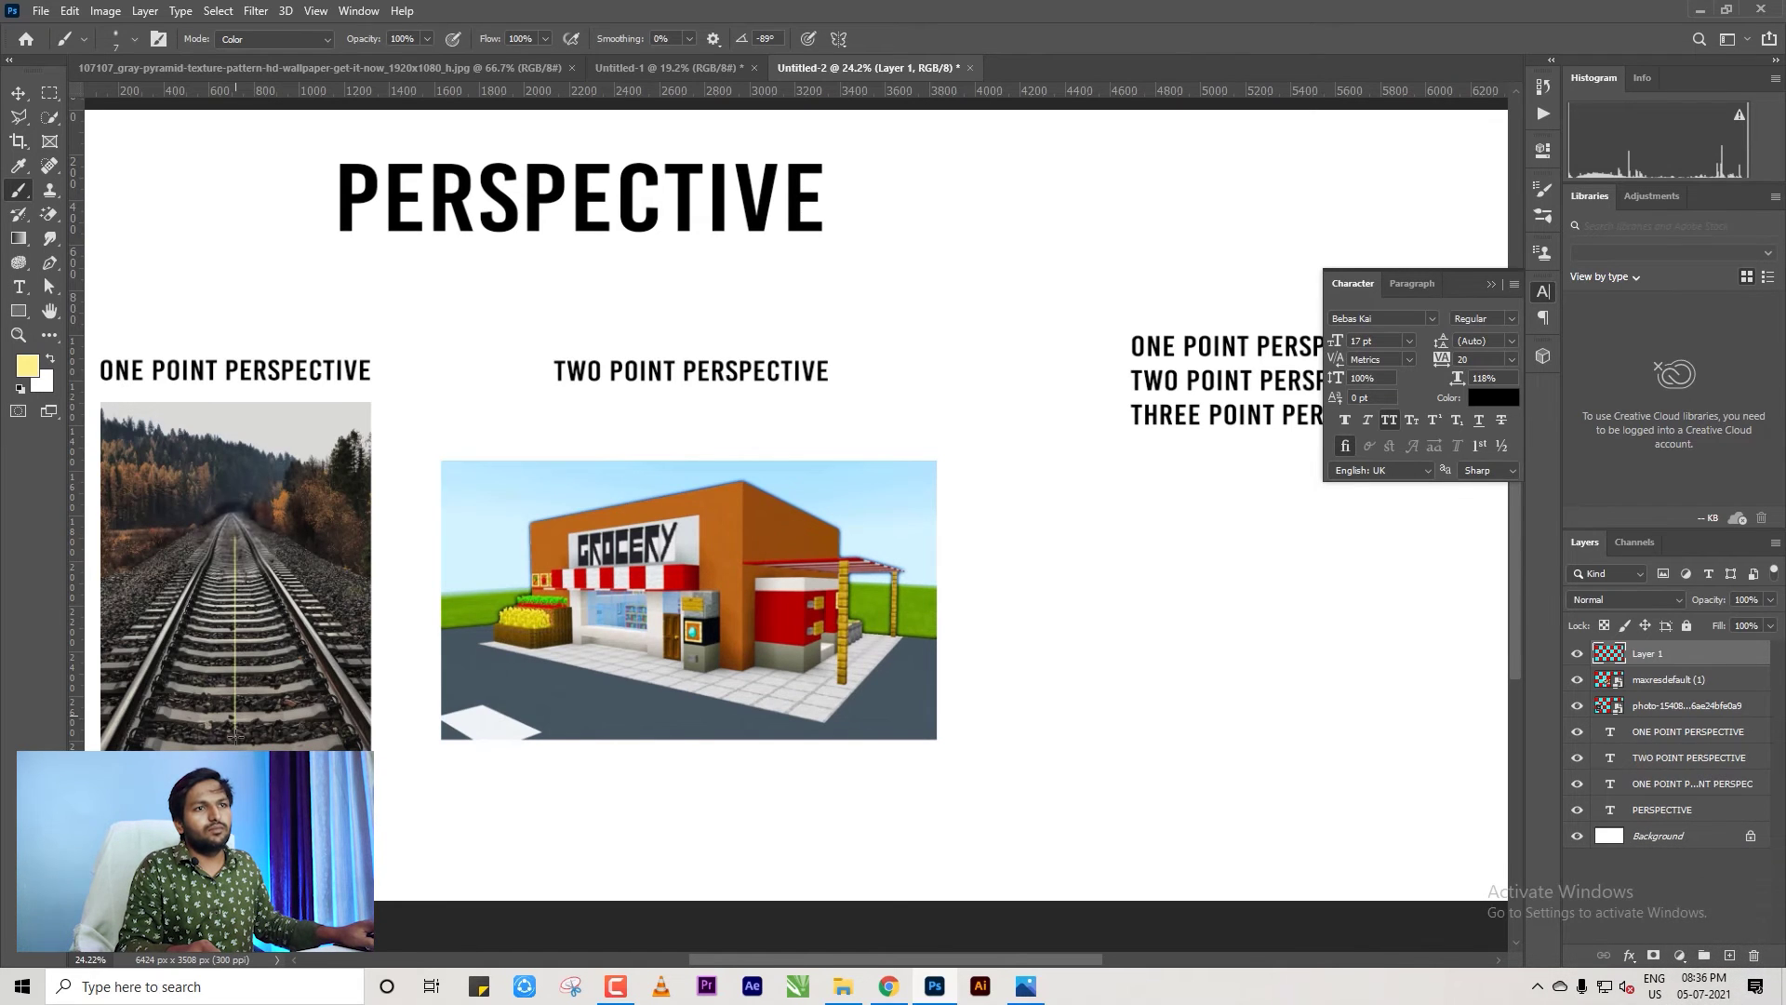
mouse_move(221, 570)
mouse_down()
mouse_move(235, 537)
mouse_move(249, 570)
mouse_up()
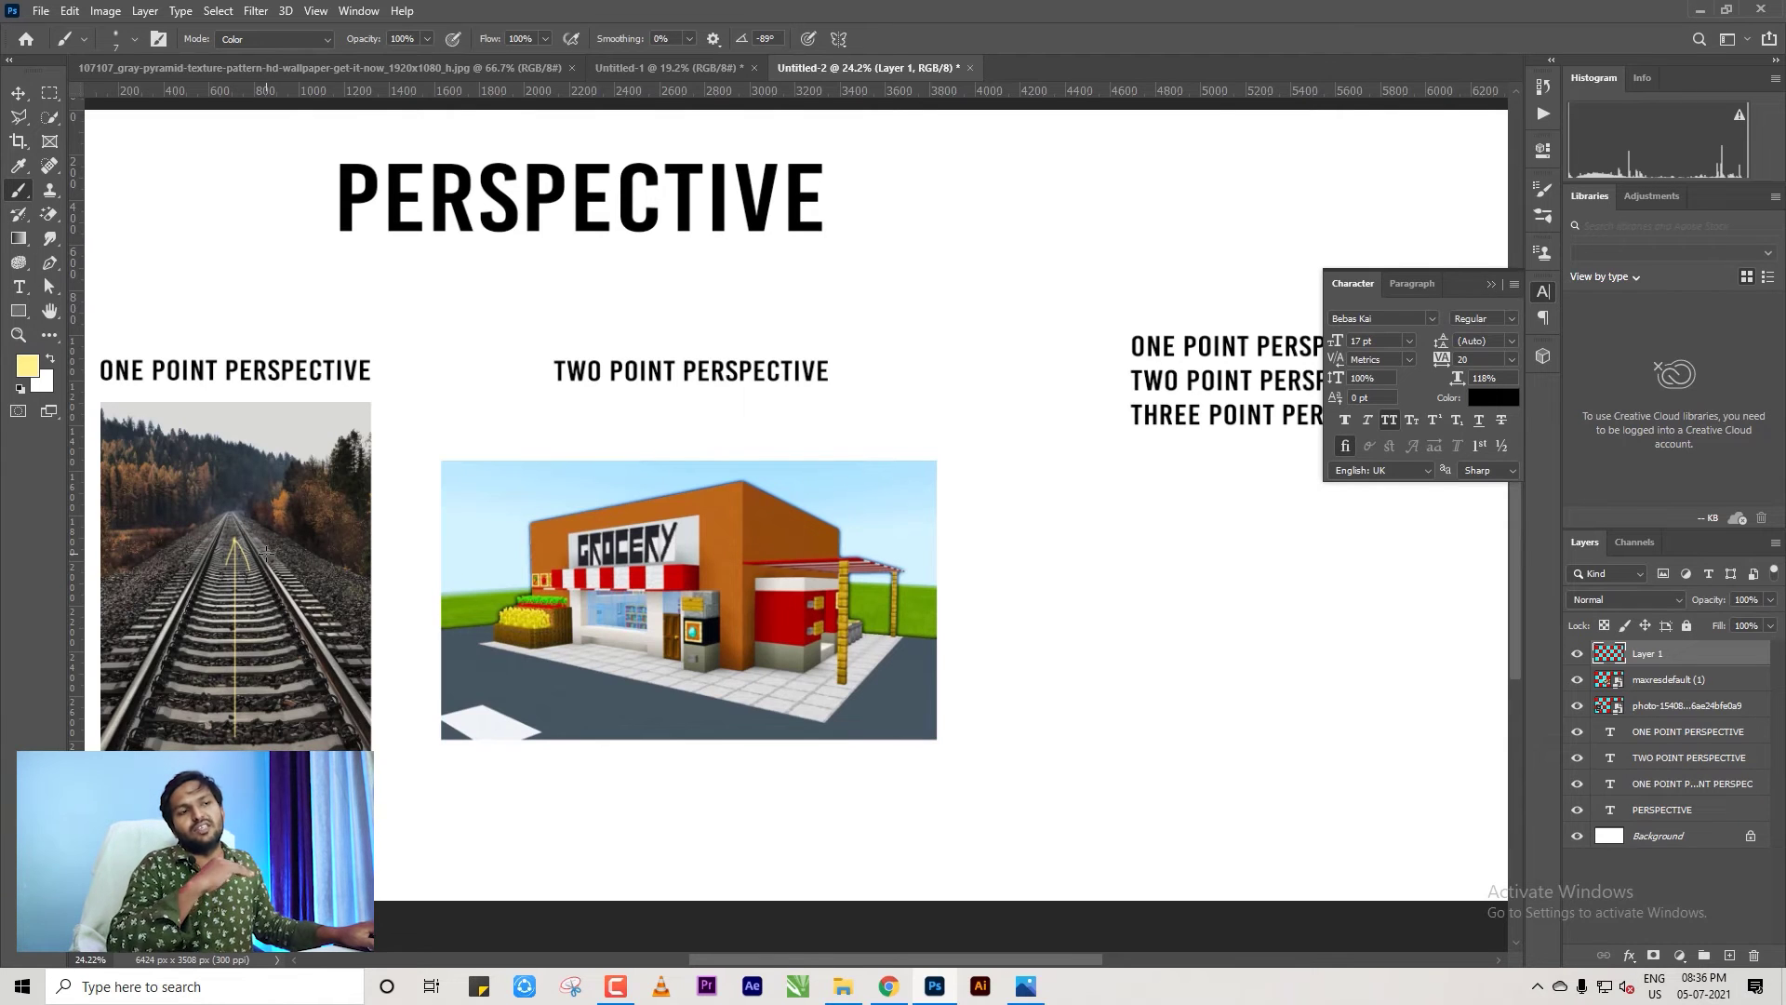
Try strokes across the grocery store's awning, wall and sign, undoing the misplaced ones.
scroll(719, 578, up, 2)
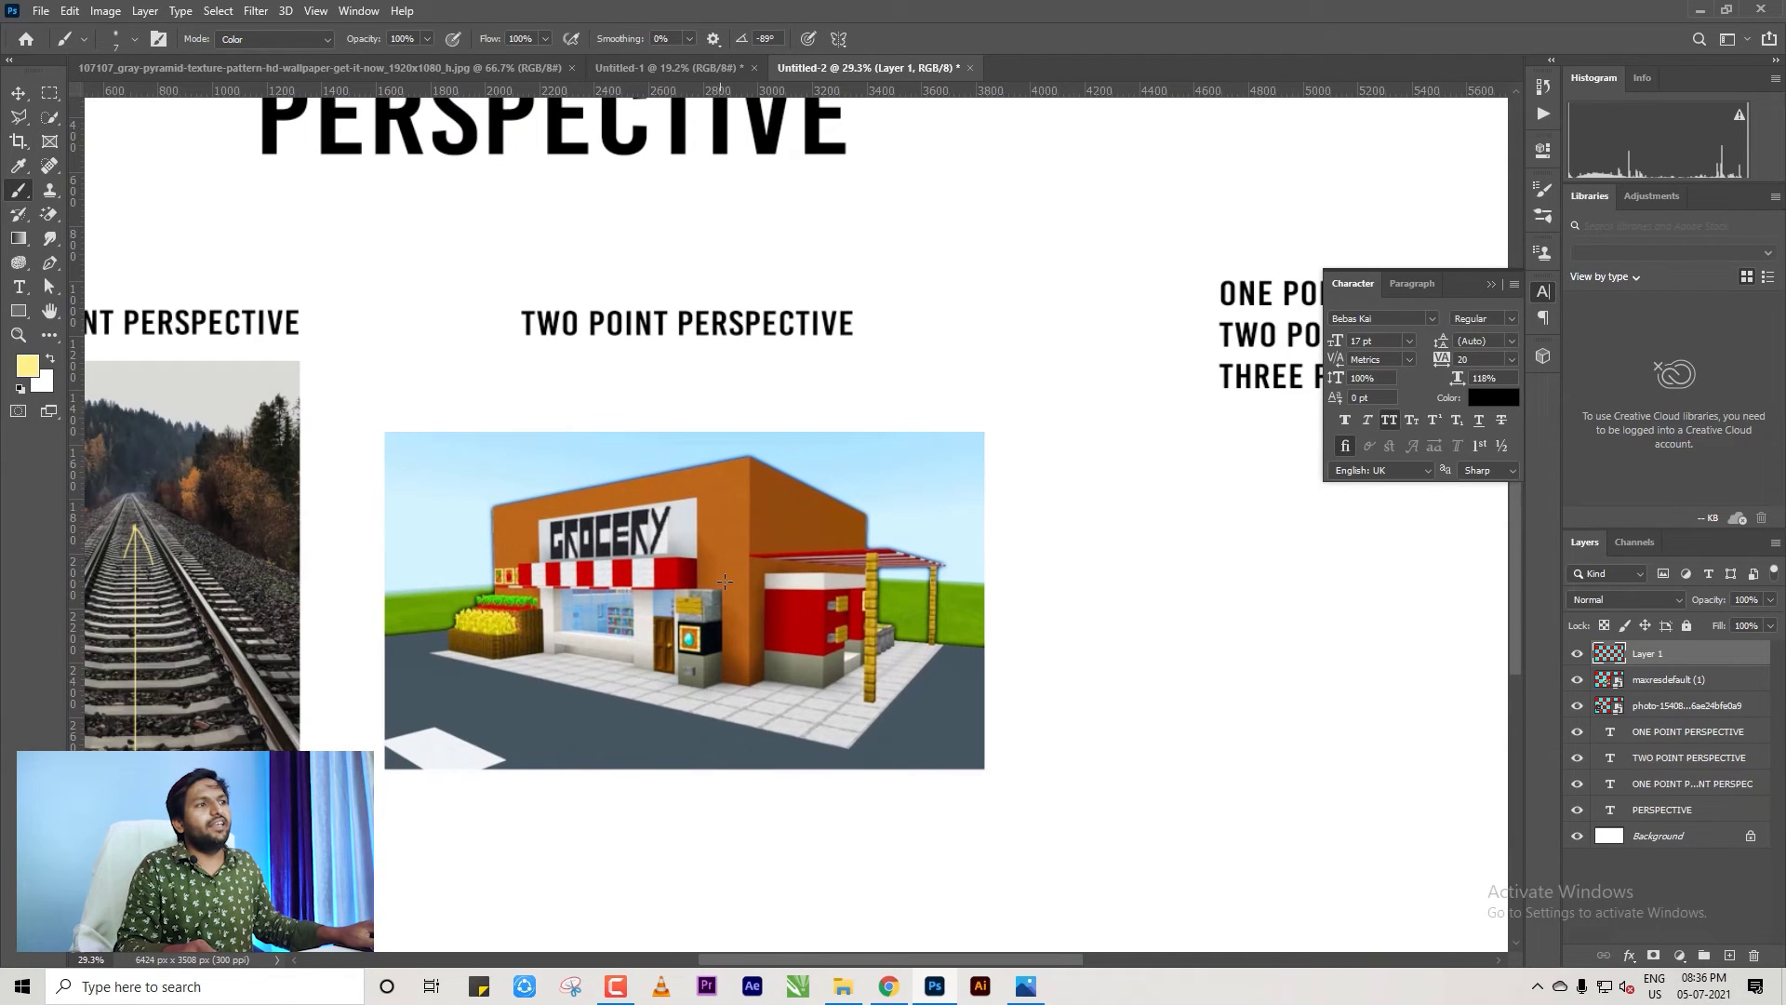
click(499, 577)
shift+click(730, 577)
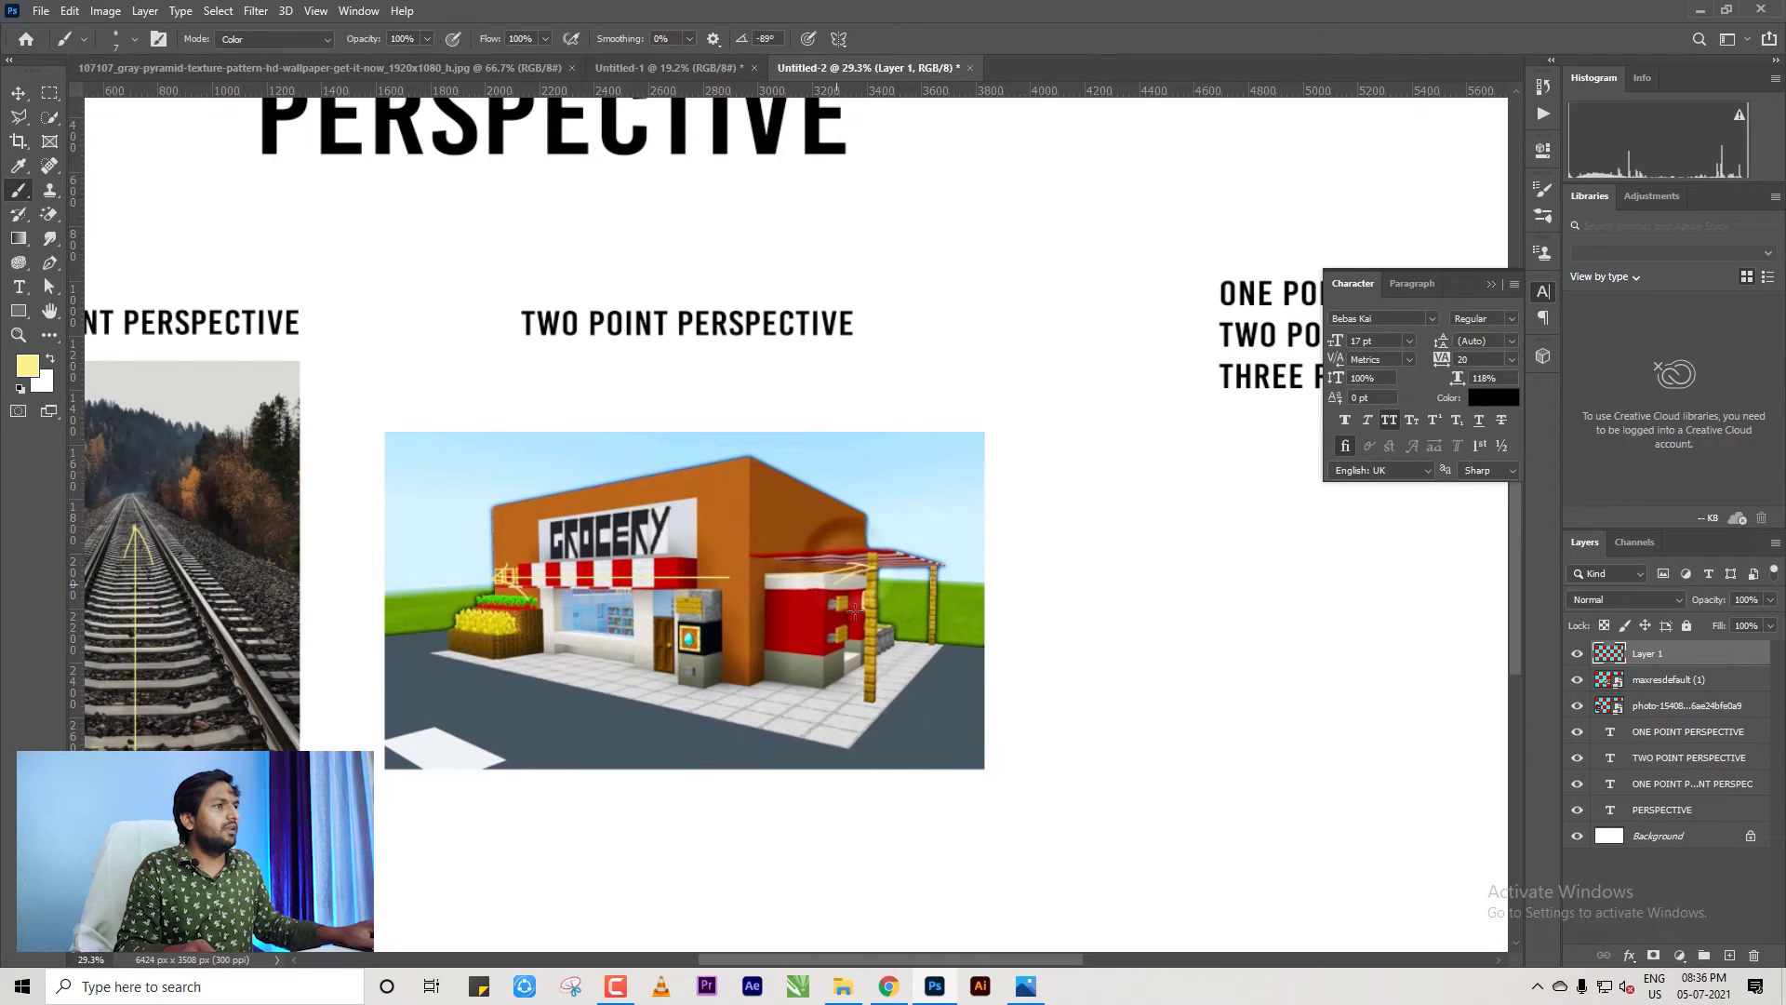
key(ctrl+z)
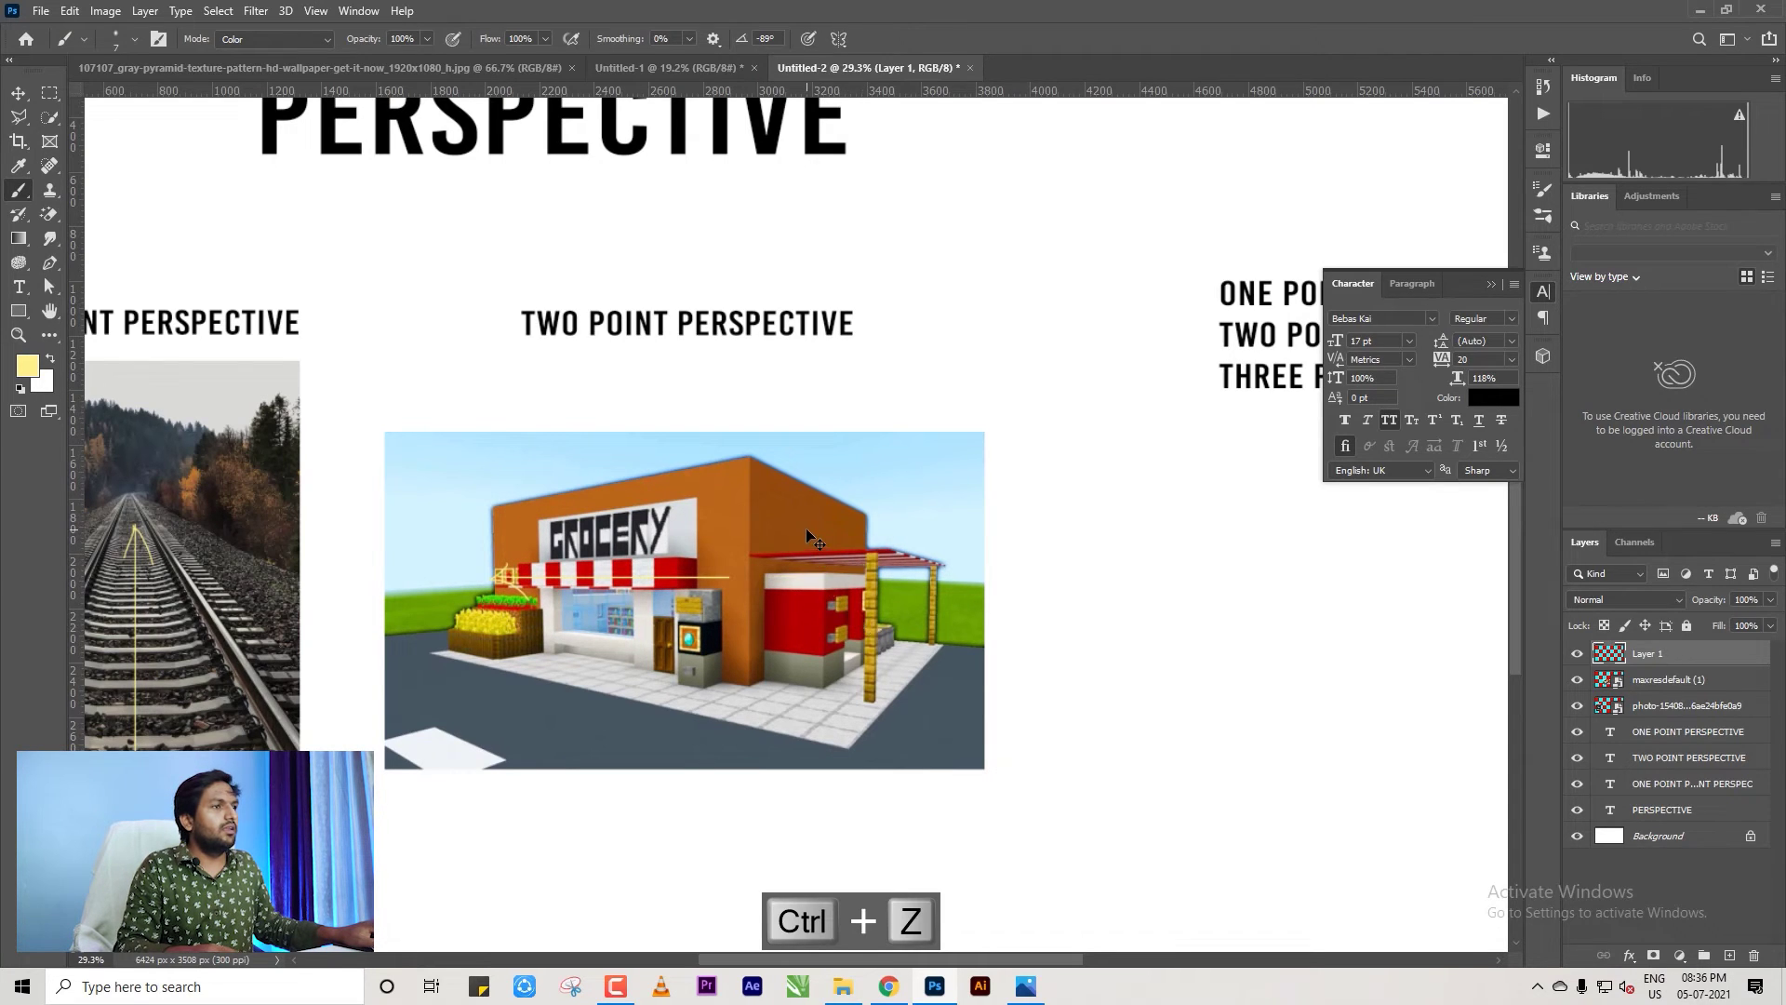
key(ctrl+z)
key(ctrl+z)
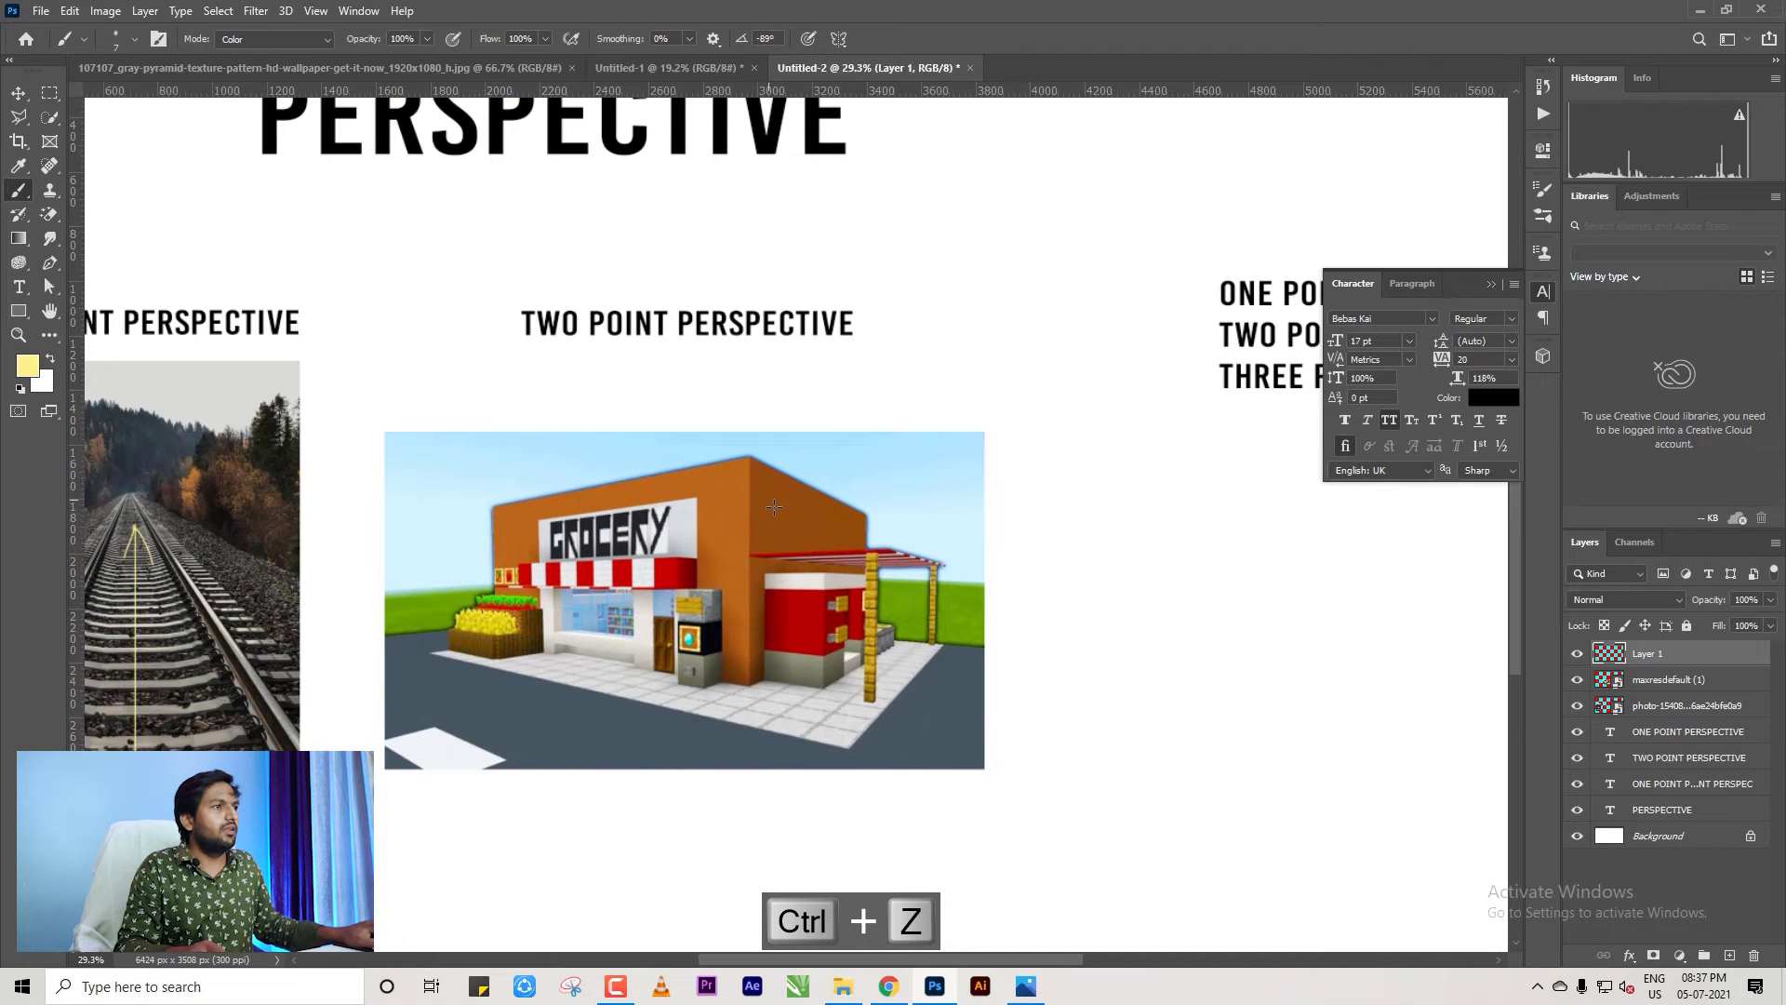
drag(849, 538, 860, 543)
drag(535, 553, 516, 560)
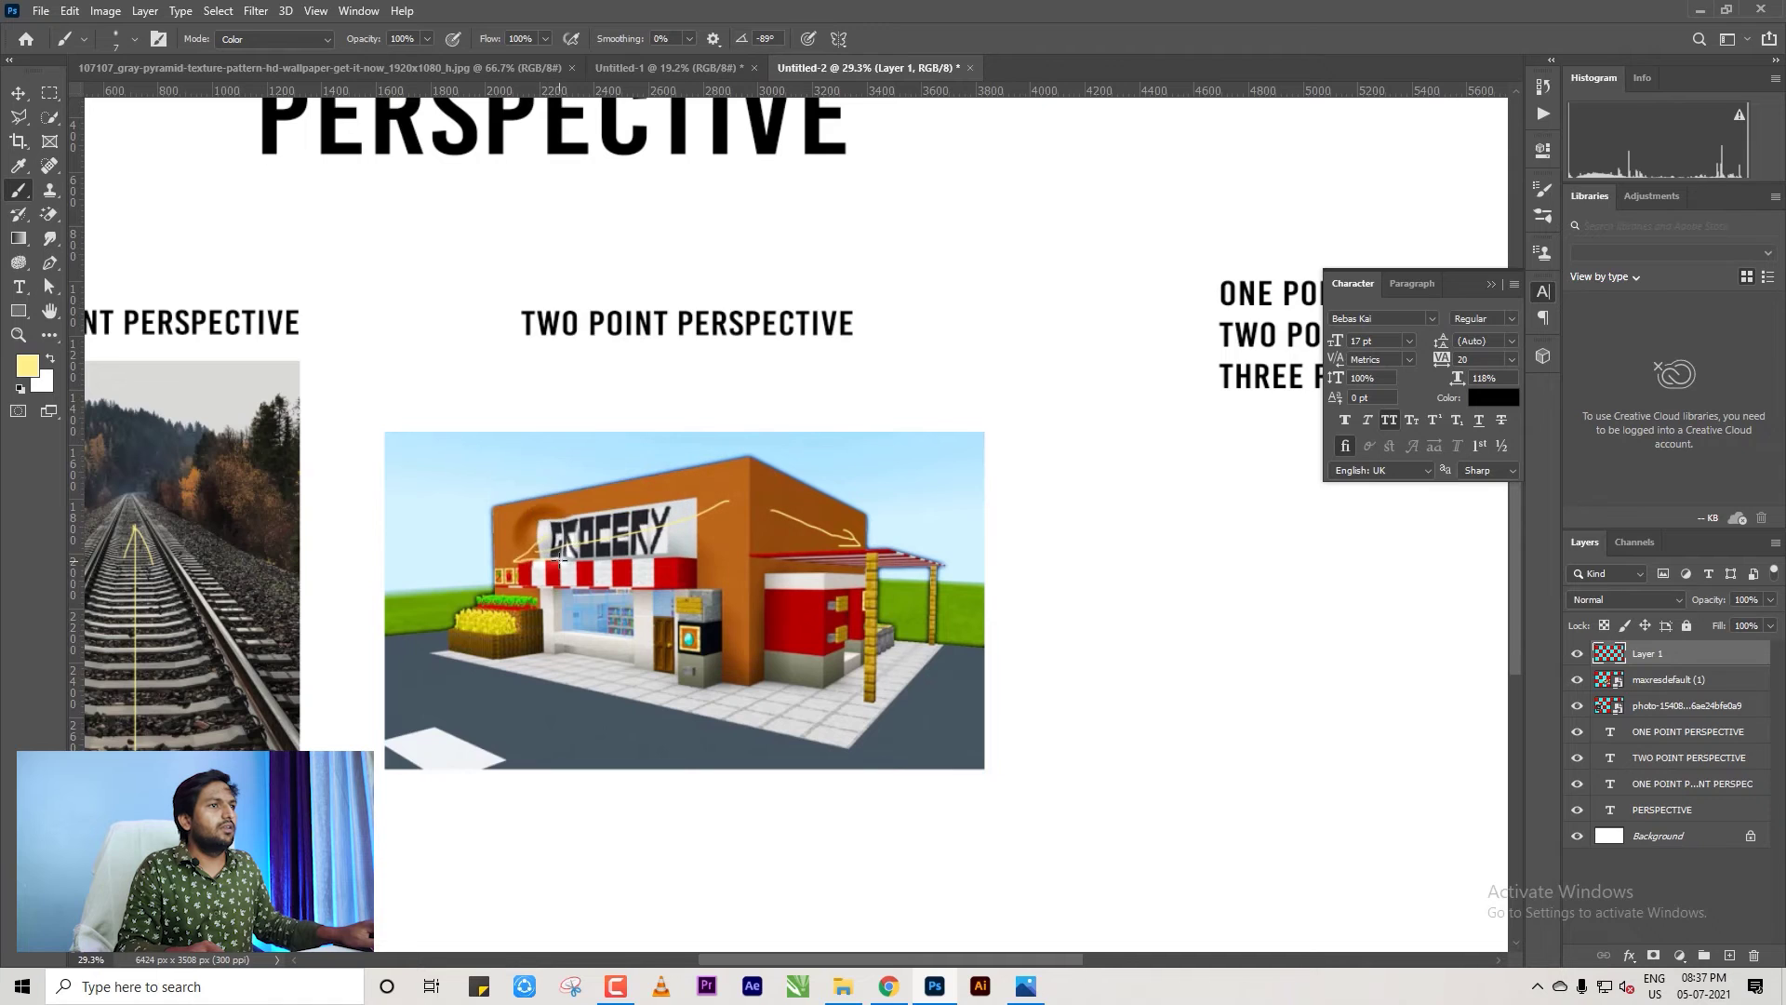
scroll(768, 536, up, 2)
key(ctrl+z)
key(ctrl+z)
key(ctrl+z)
key(ctrl+z)
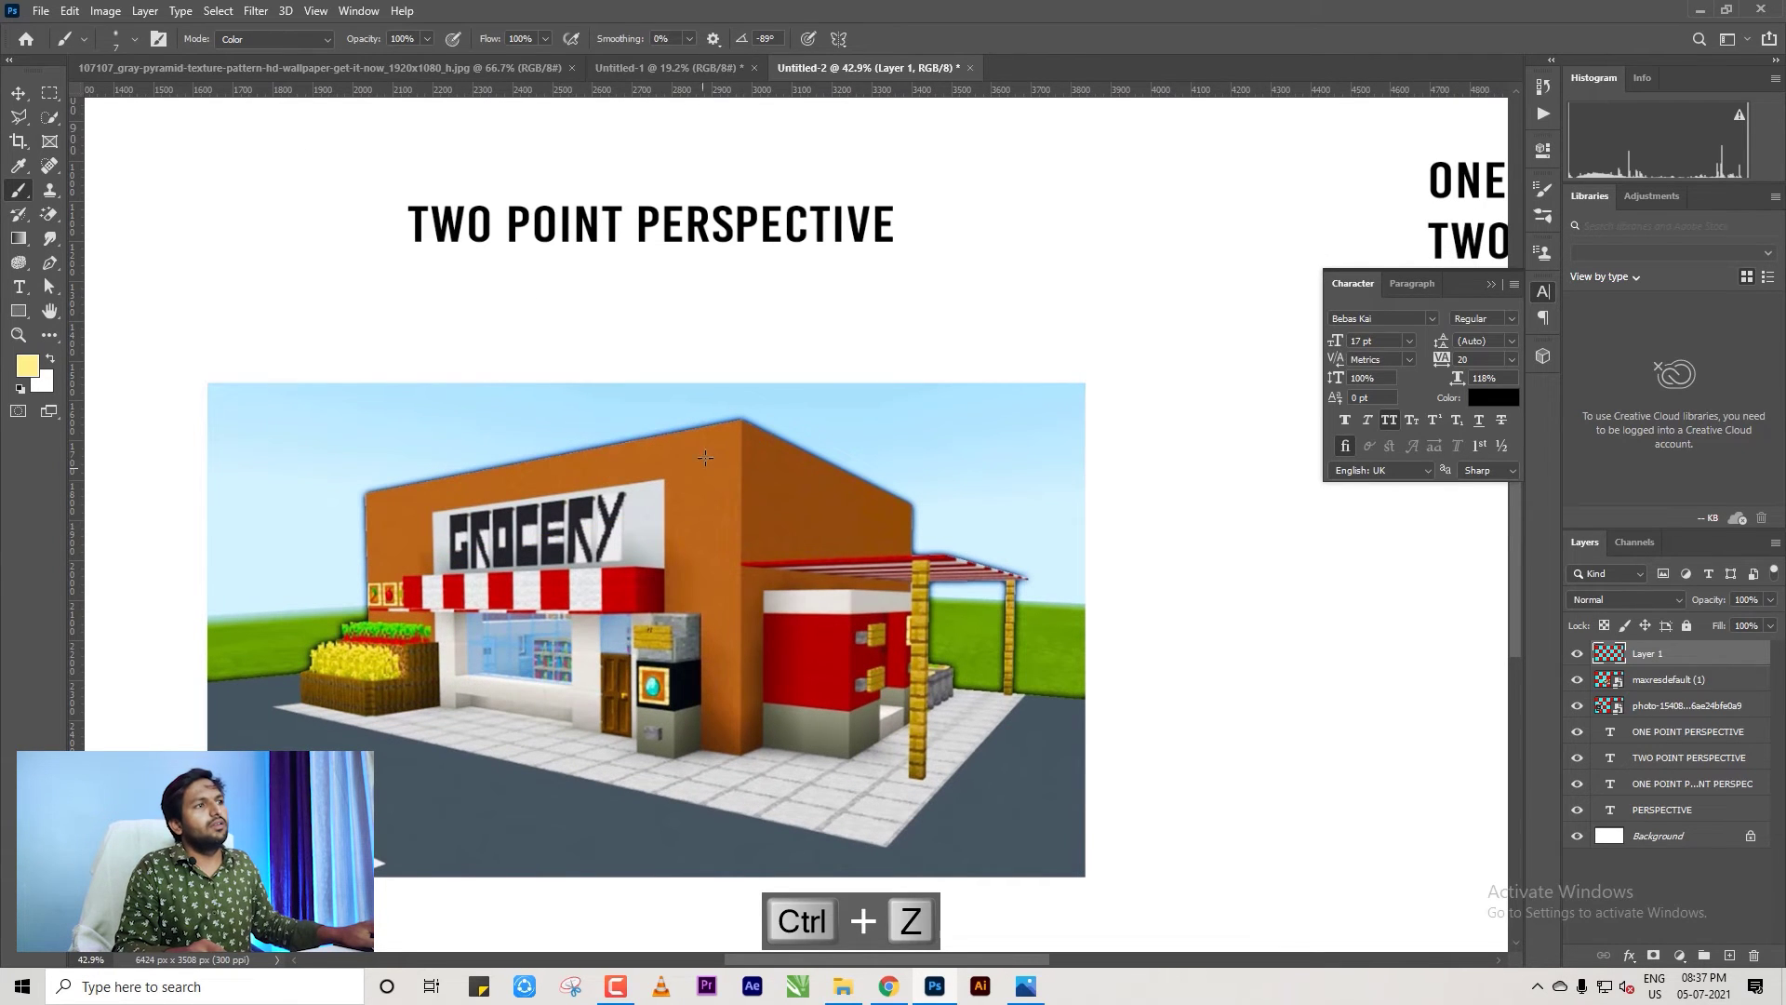
Draw yellow perspective lines with arrowheads along both receding top edges of the grocery store.
shift+click(384, 507)
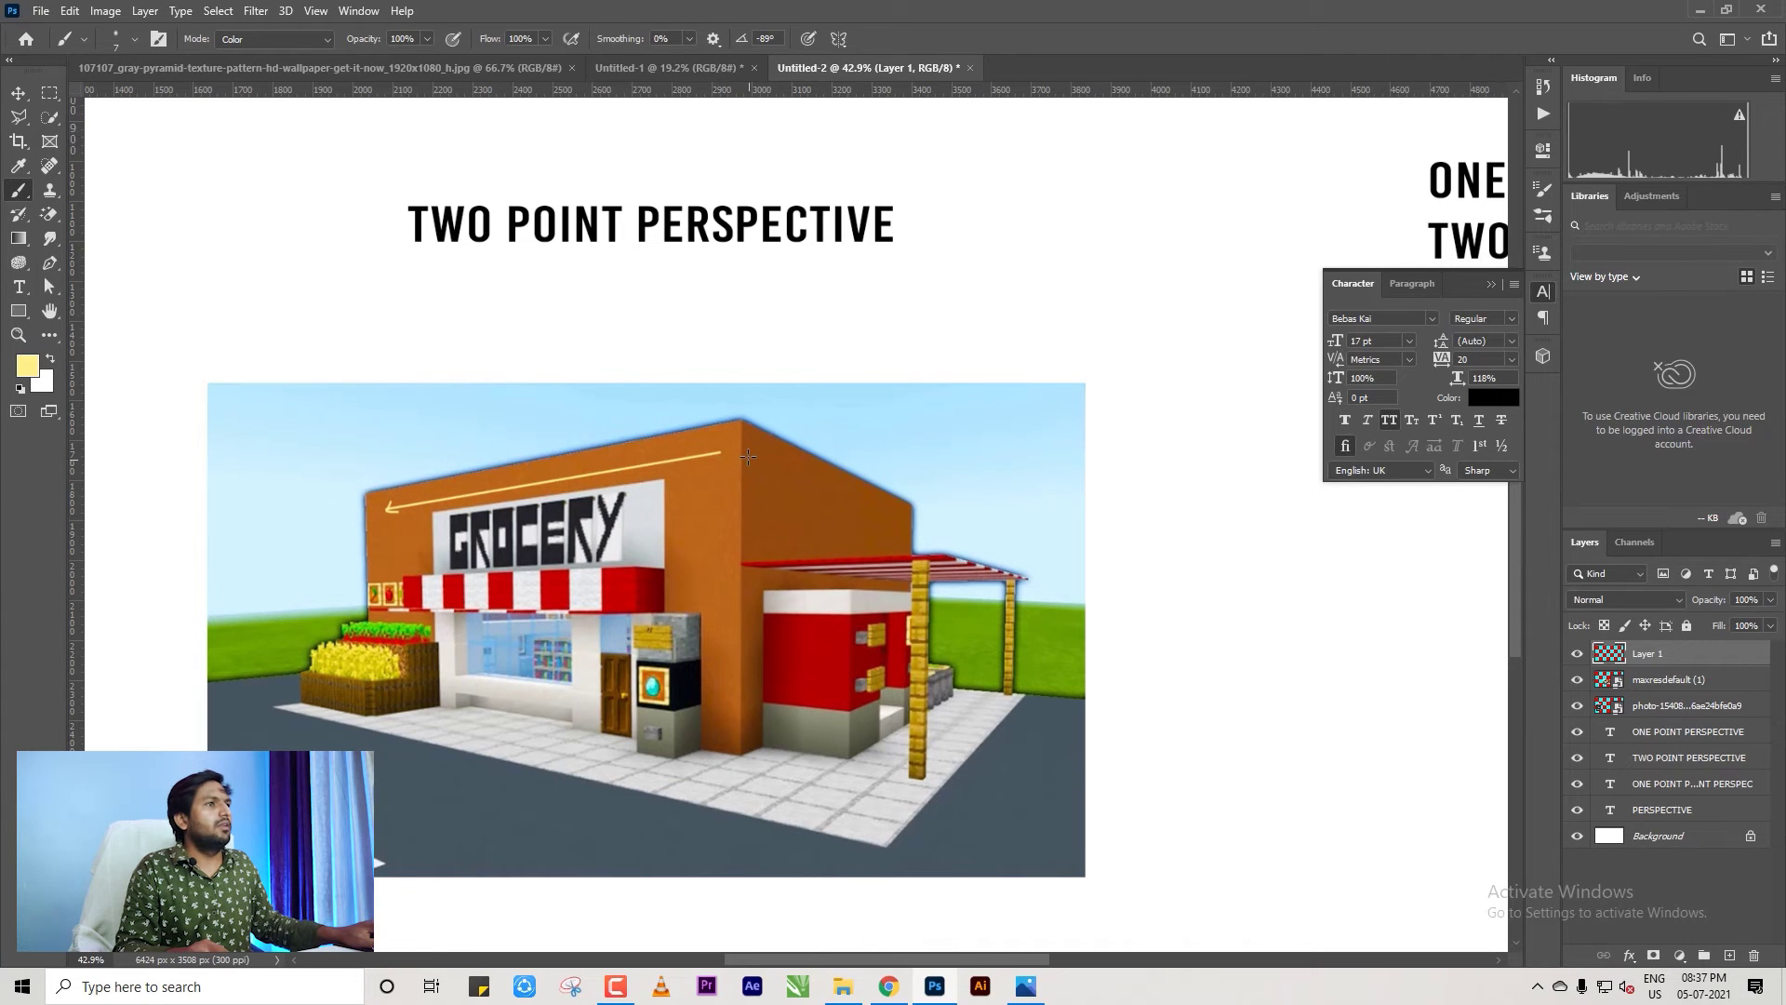
click(749, 452)
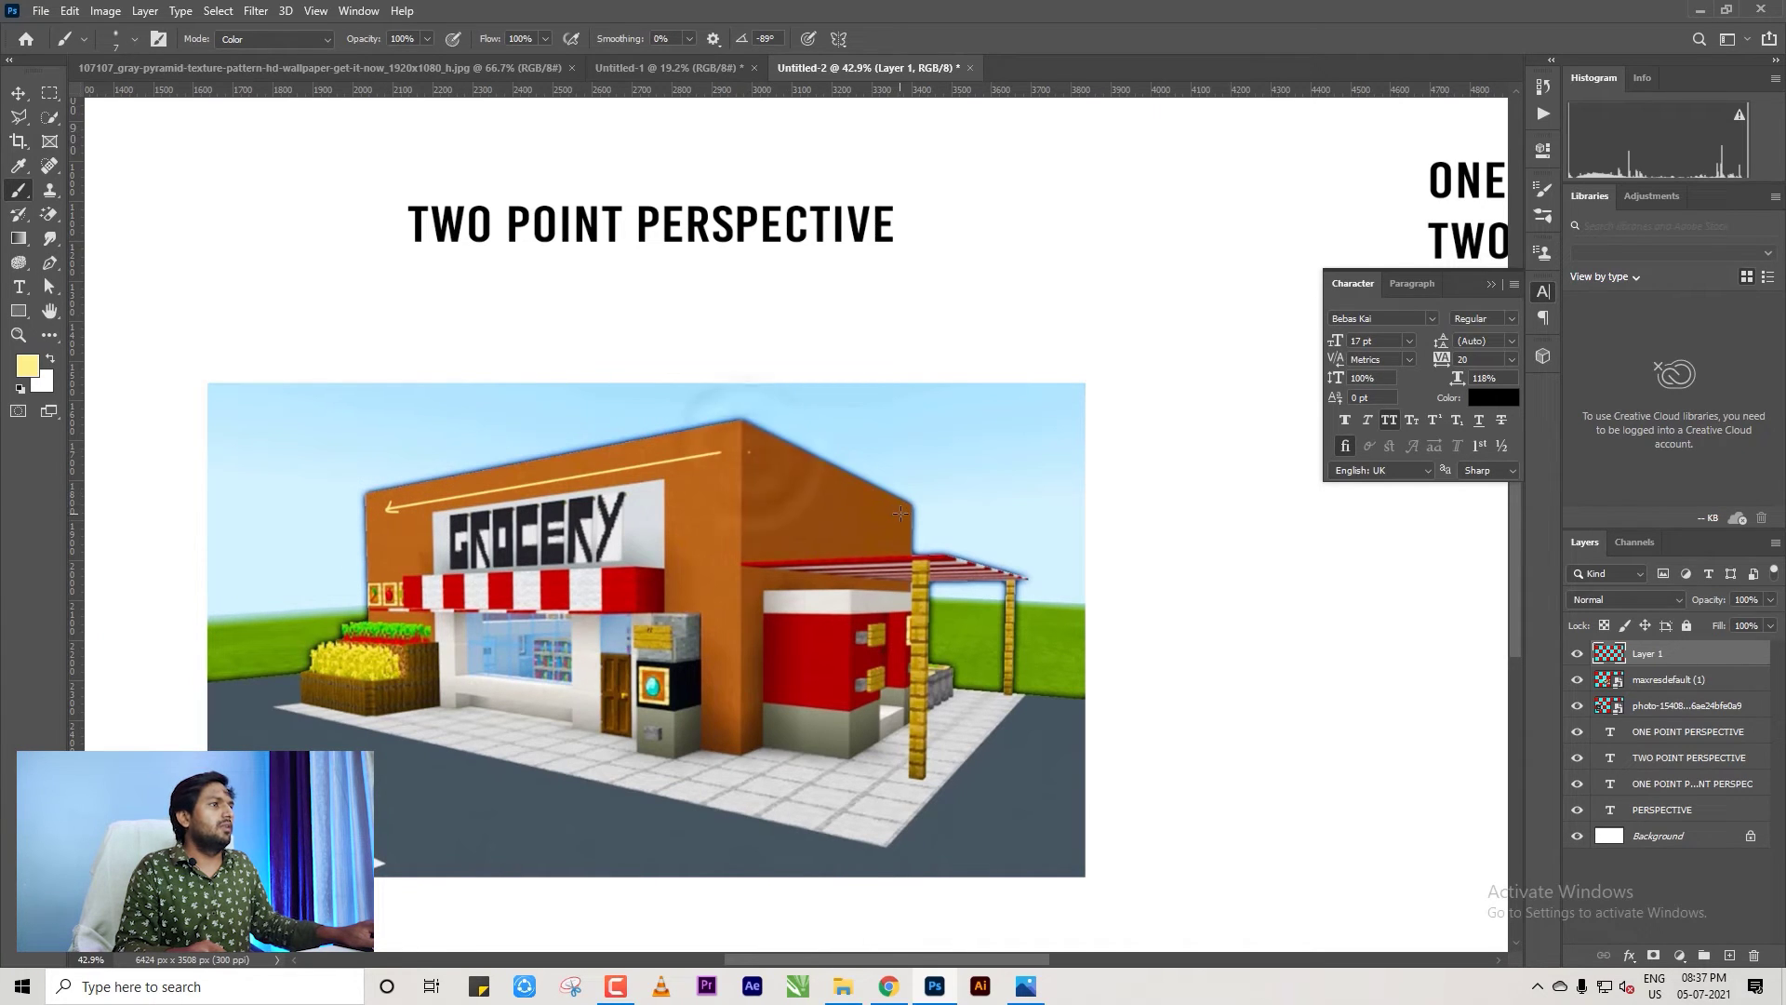
mouse_move(900, 513)
mouse_down()
mouse_move(879, 499)
mouse_move(882, 523)
mouse_up()
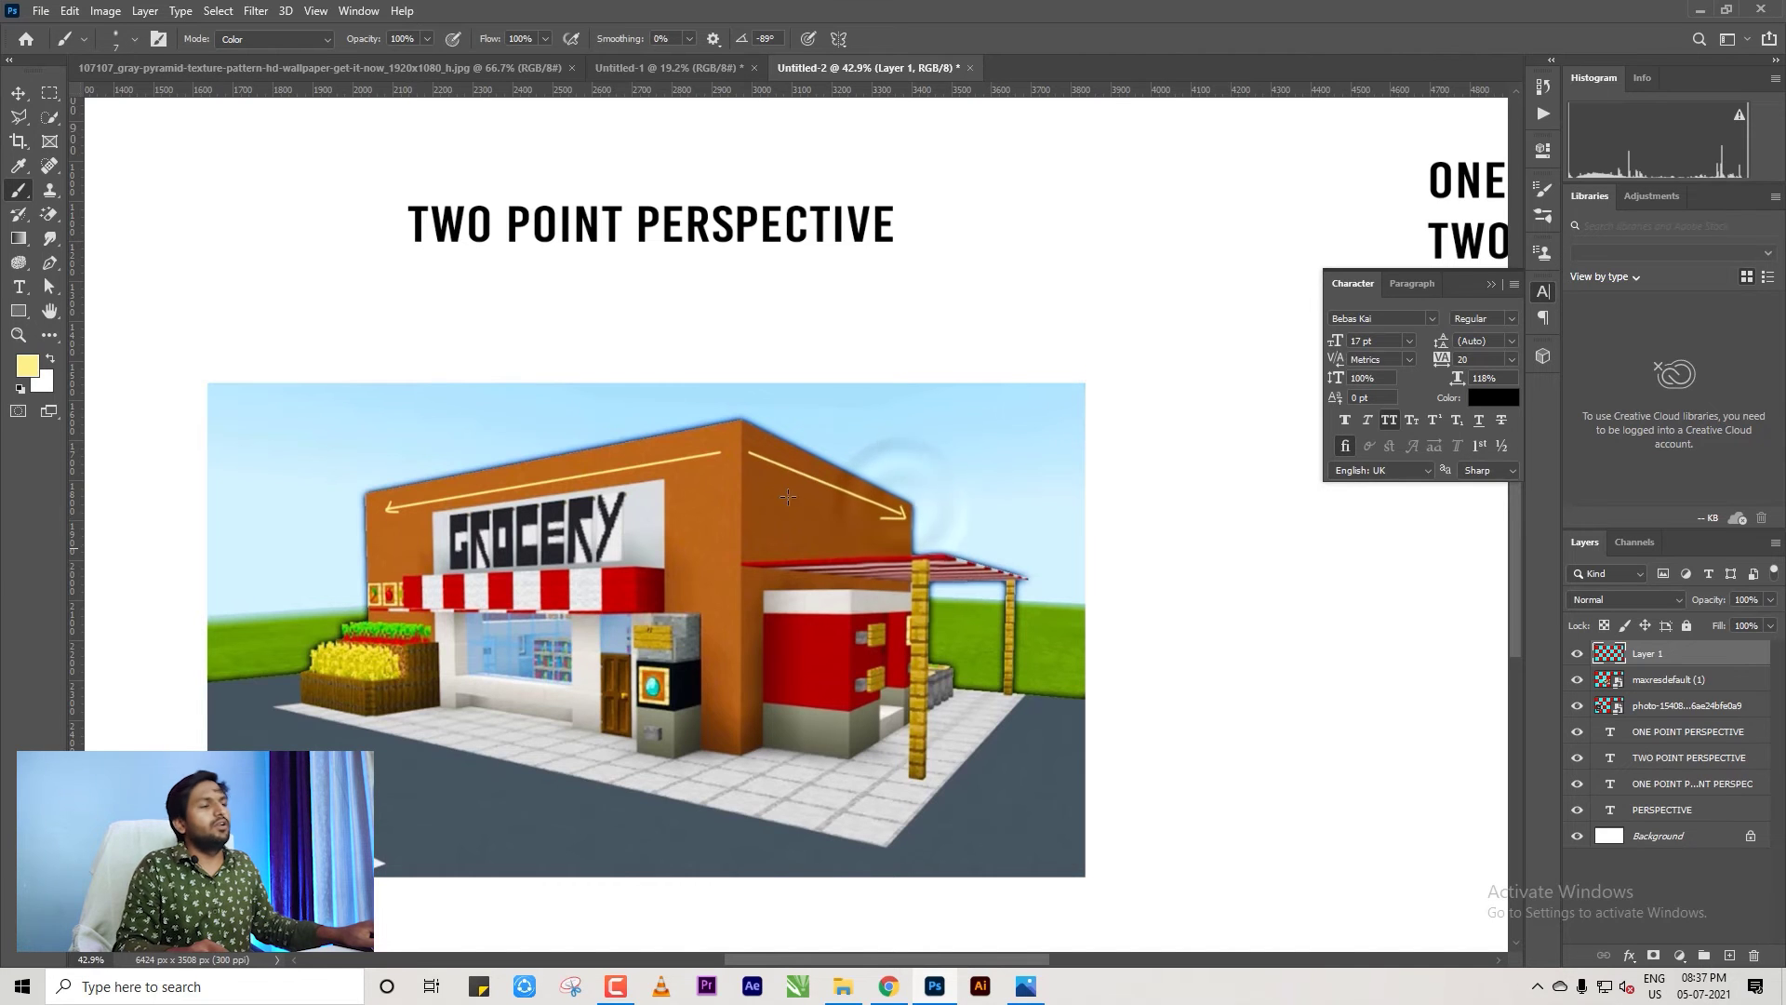
scroll(768, 477, down, 1)
scroll(767, 476, down, 1)
scroll(747, 503, down, 1)
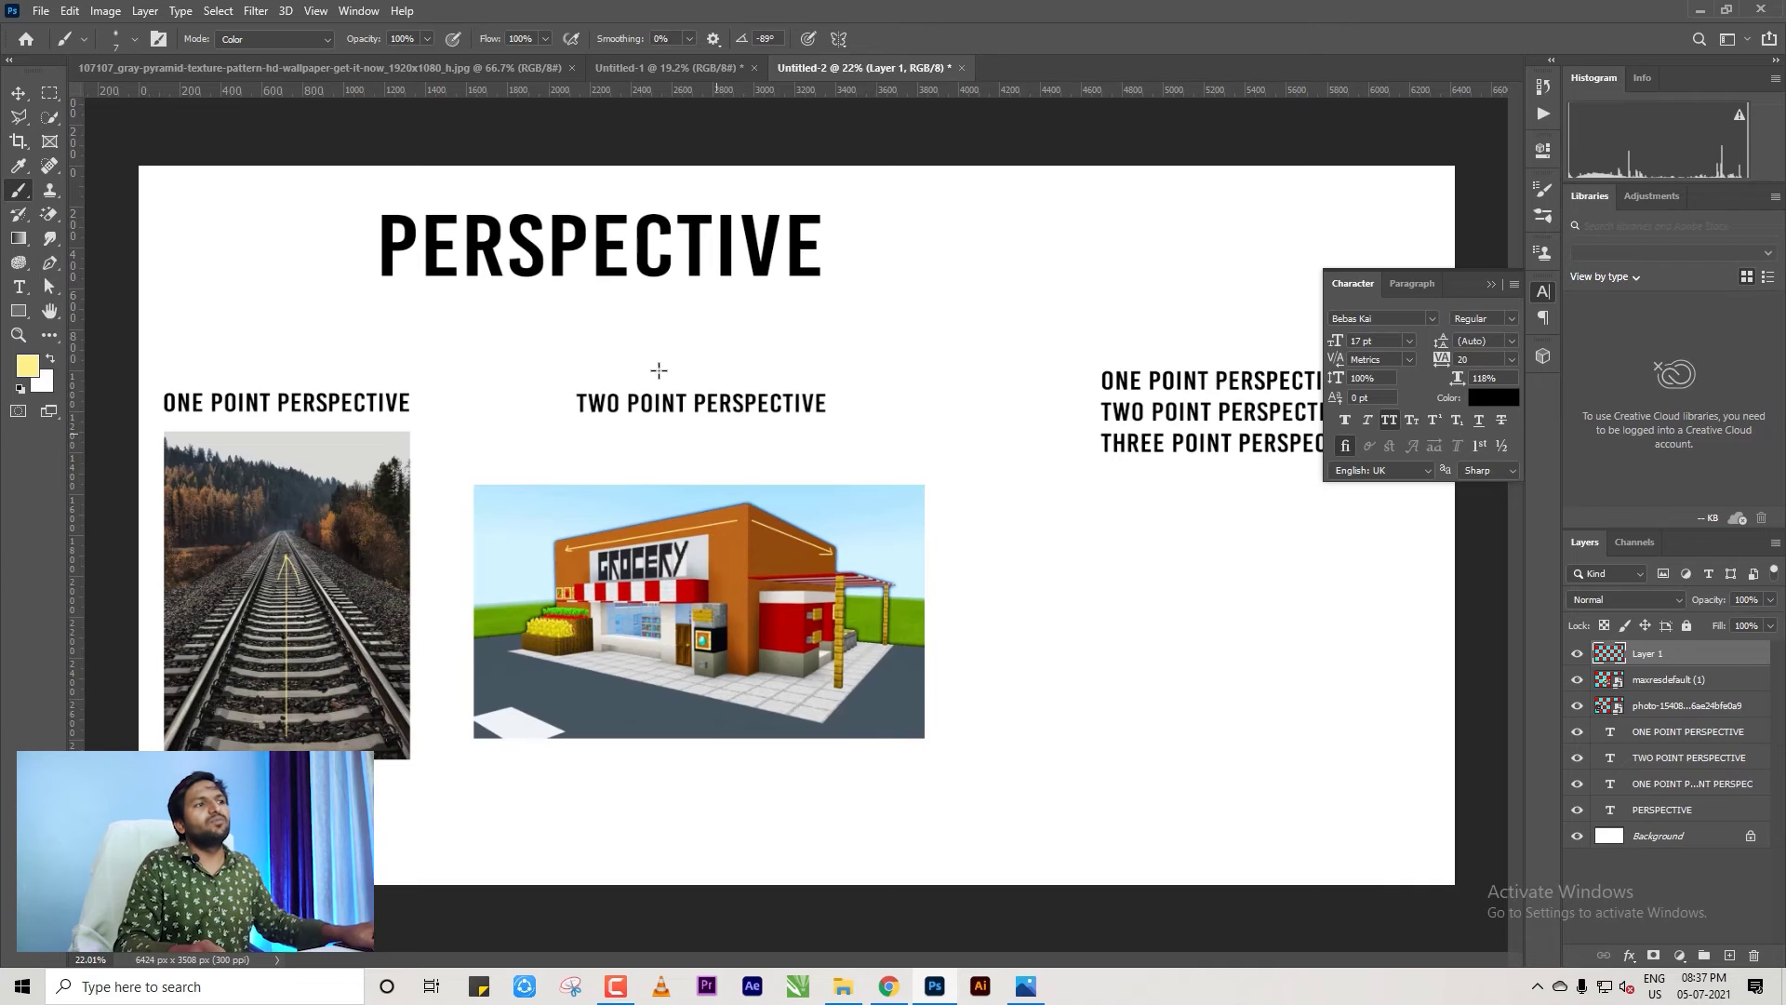
scroll(798, 522, down, 3)
scroll(798, 522, up, 1)
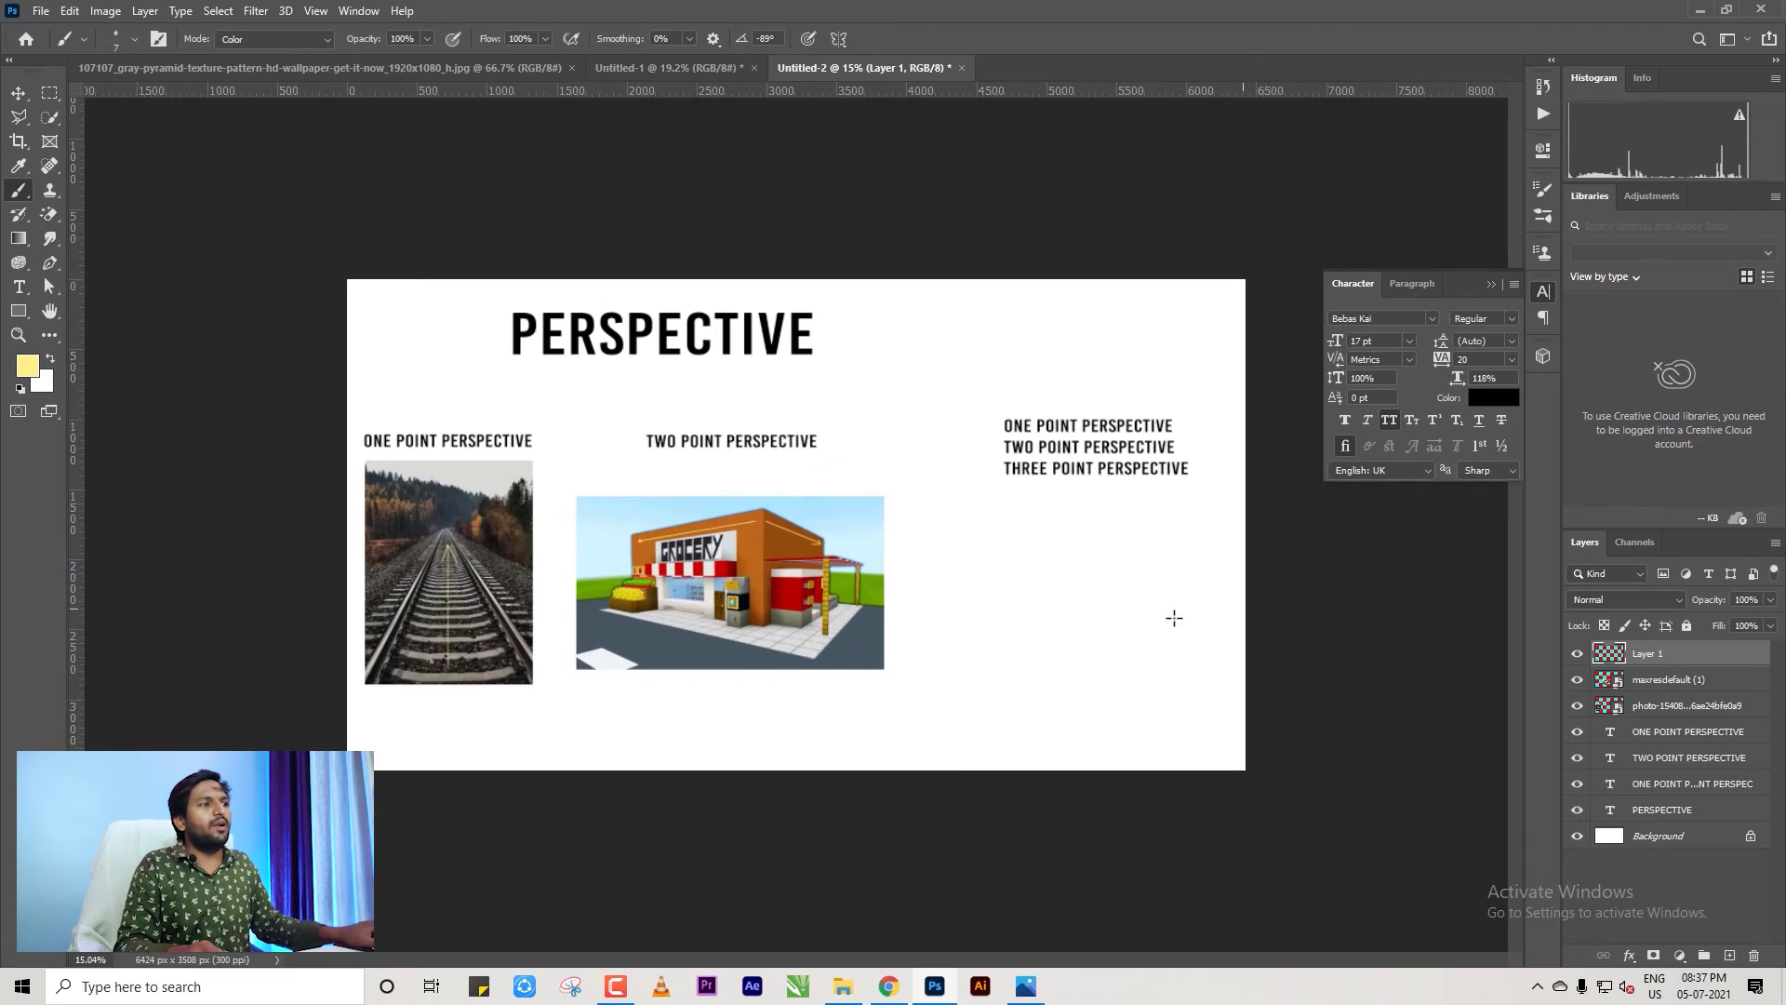
Search Google Images for 'QUBE' in the browser.
click(889, 986)
scroll(299, 140, up, 5)
drag(279, 106, 57, 140)
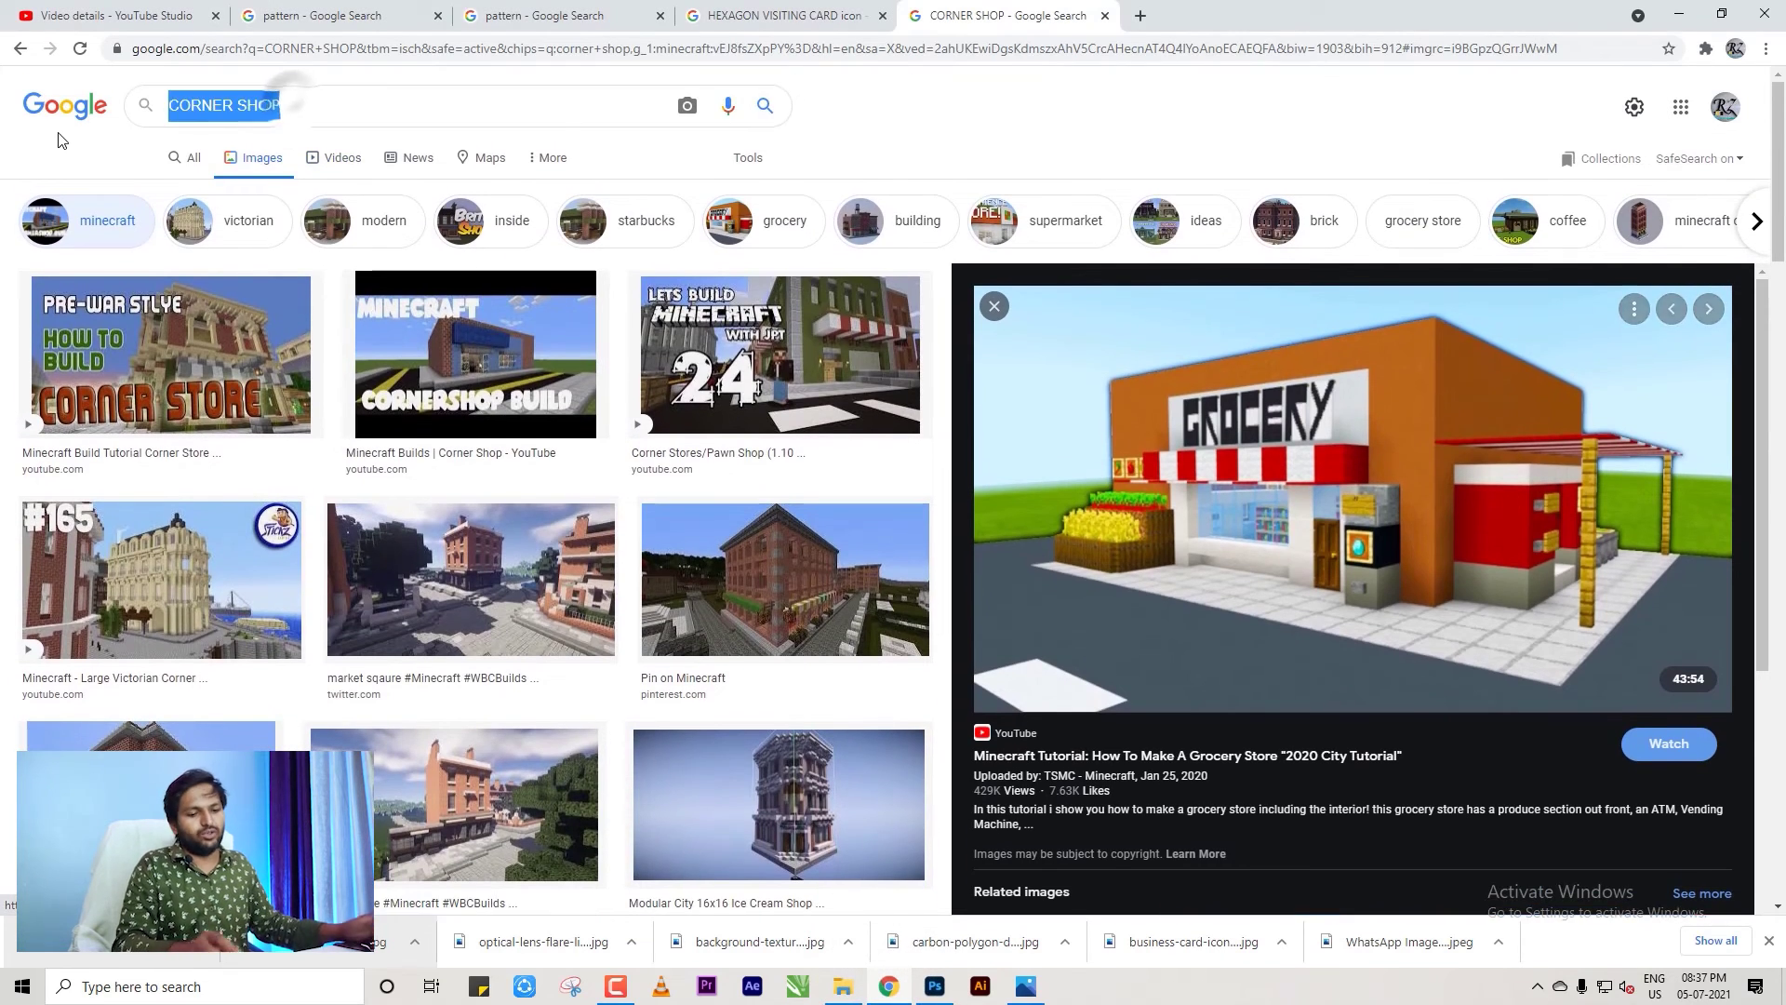
text(QUBE)
key(Return)
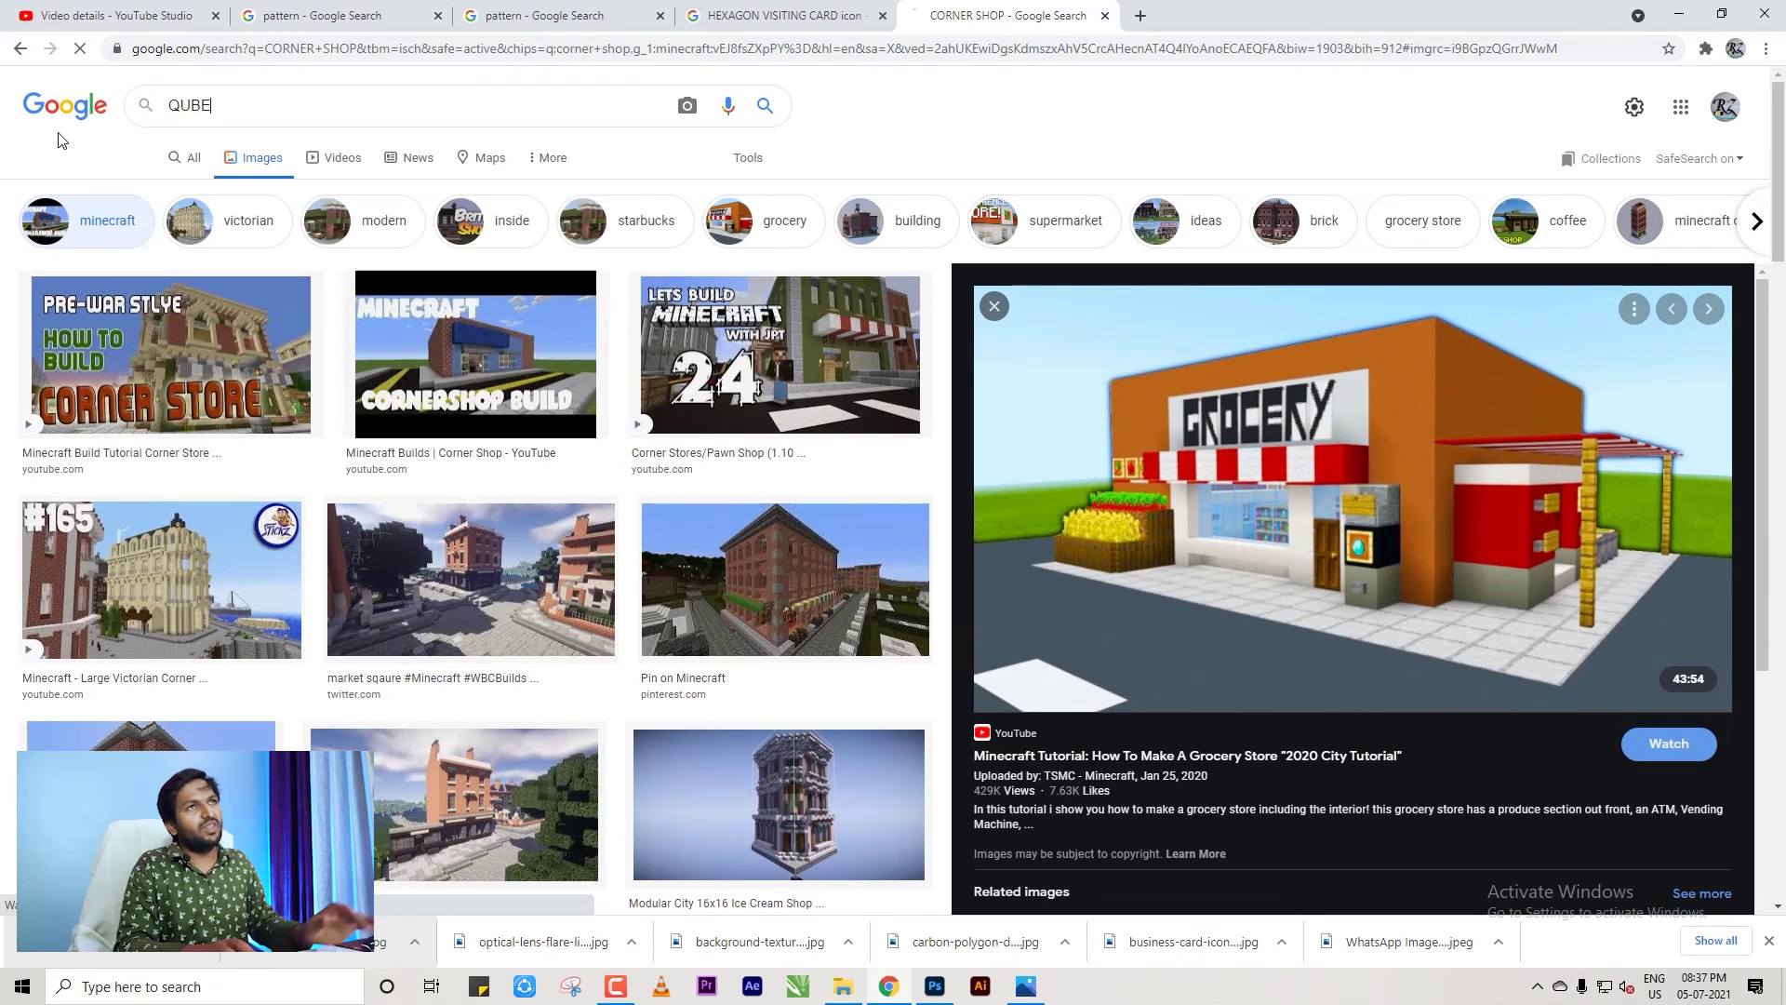
Save the large 3x3 cube image and drag the download onto Photoshop.
scroll(558, 382, down, 1)
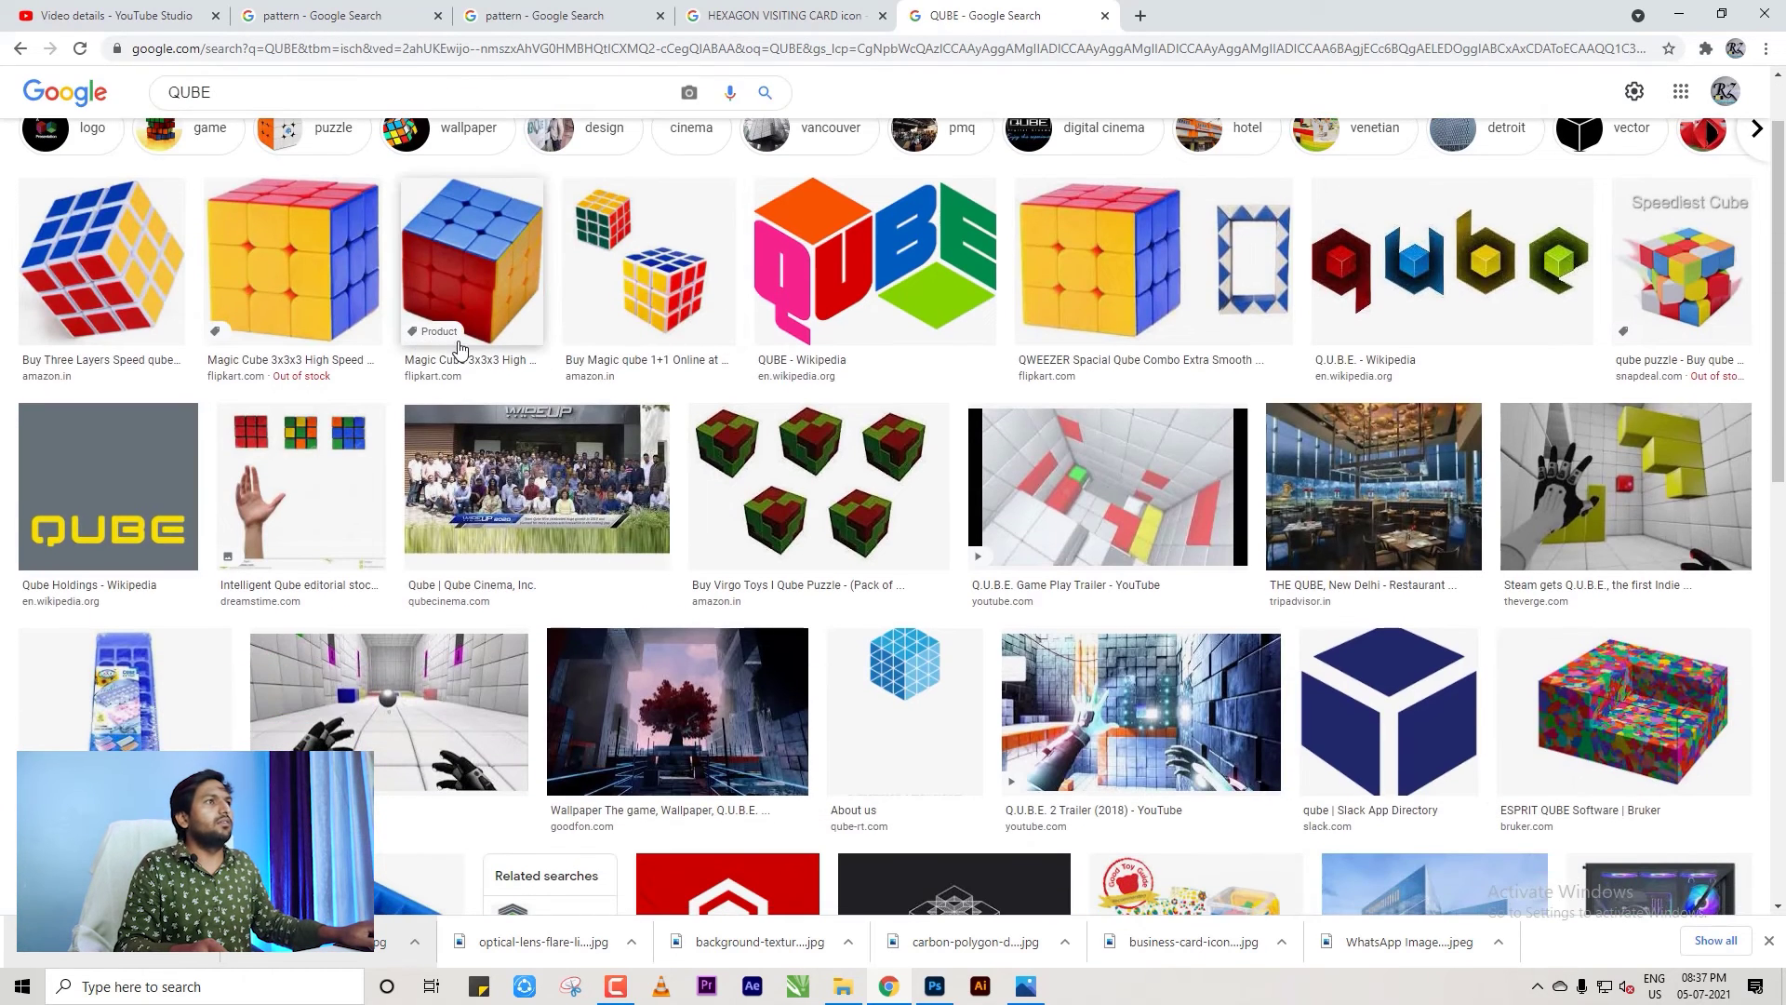
click(1129, 274)
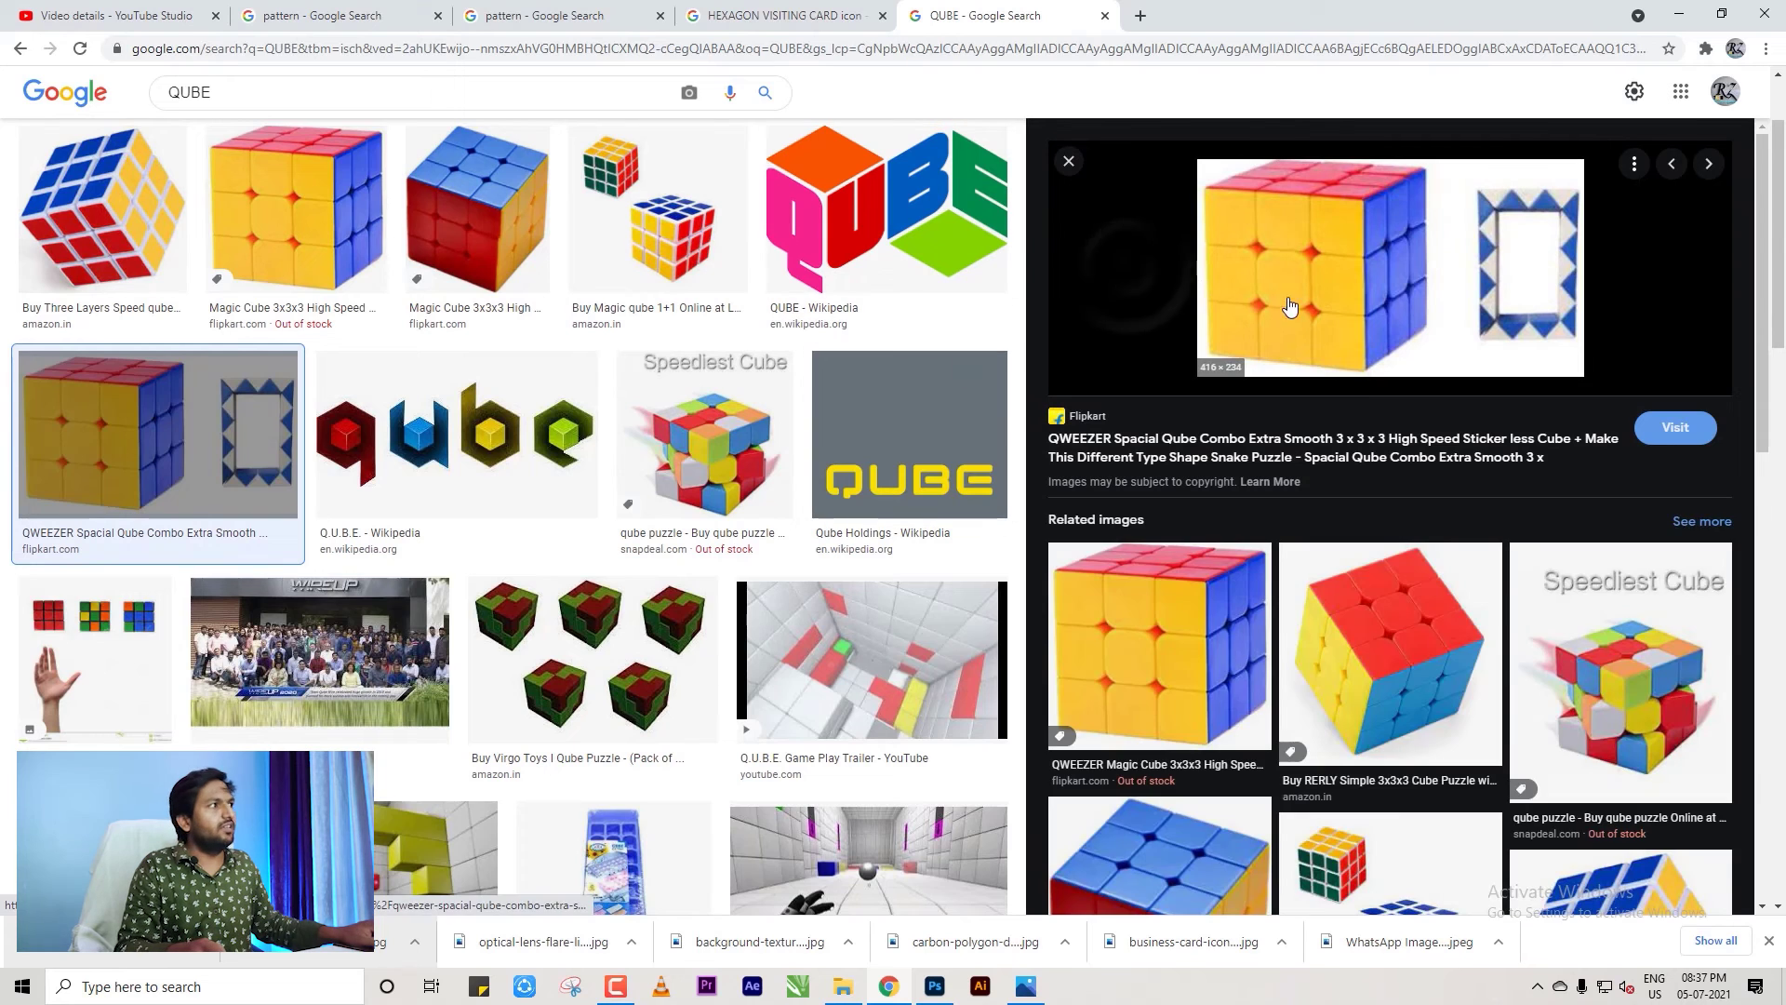
scroll(1456, 671, down, 2)
click(1420, 493)
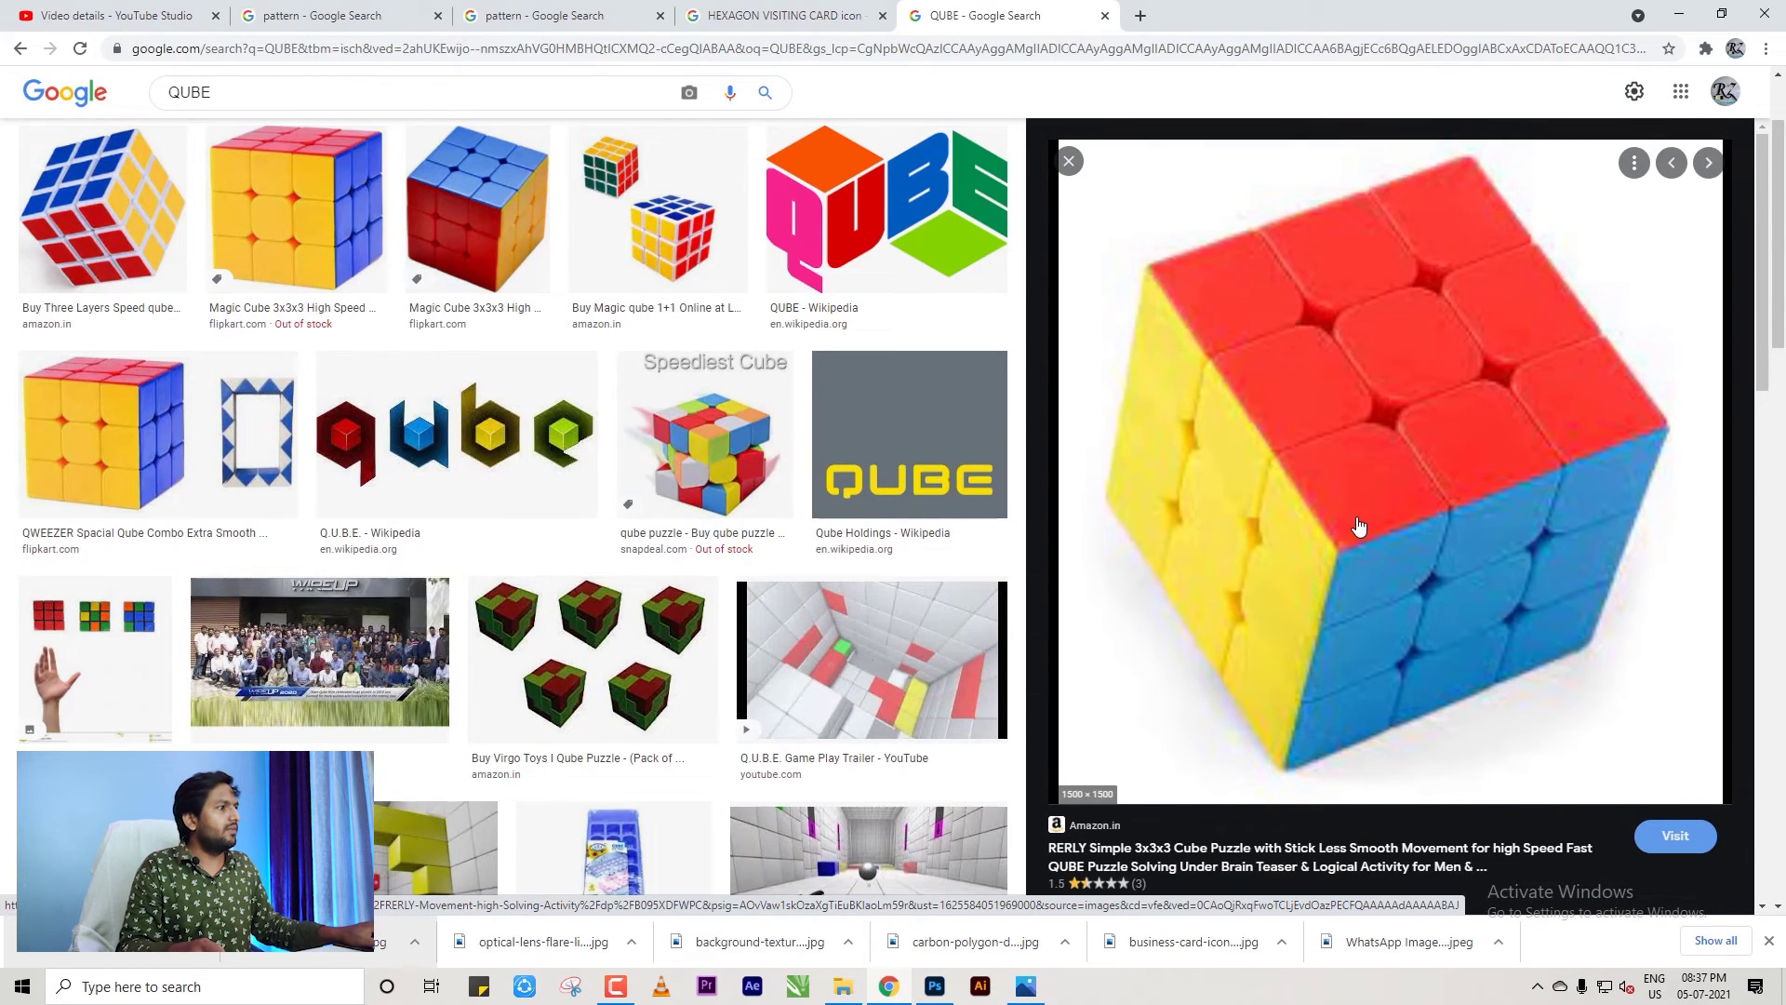
scroll(1357, 521, down, 5)
scroll(1355, 547, up, 4)
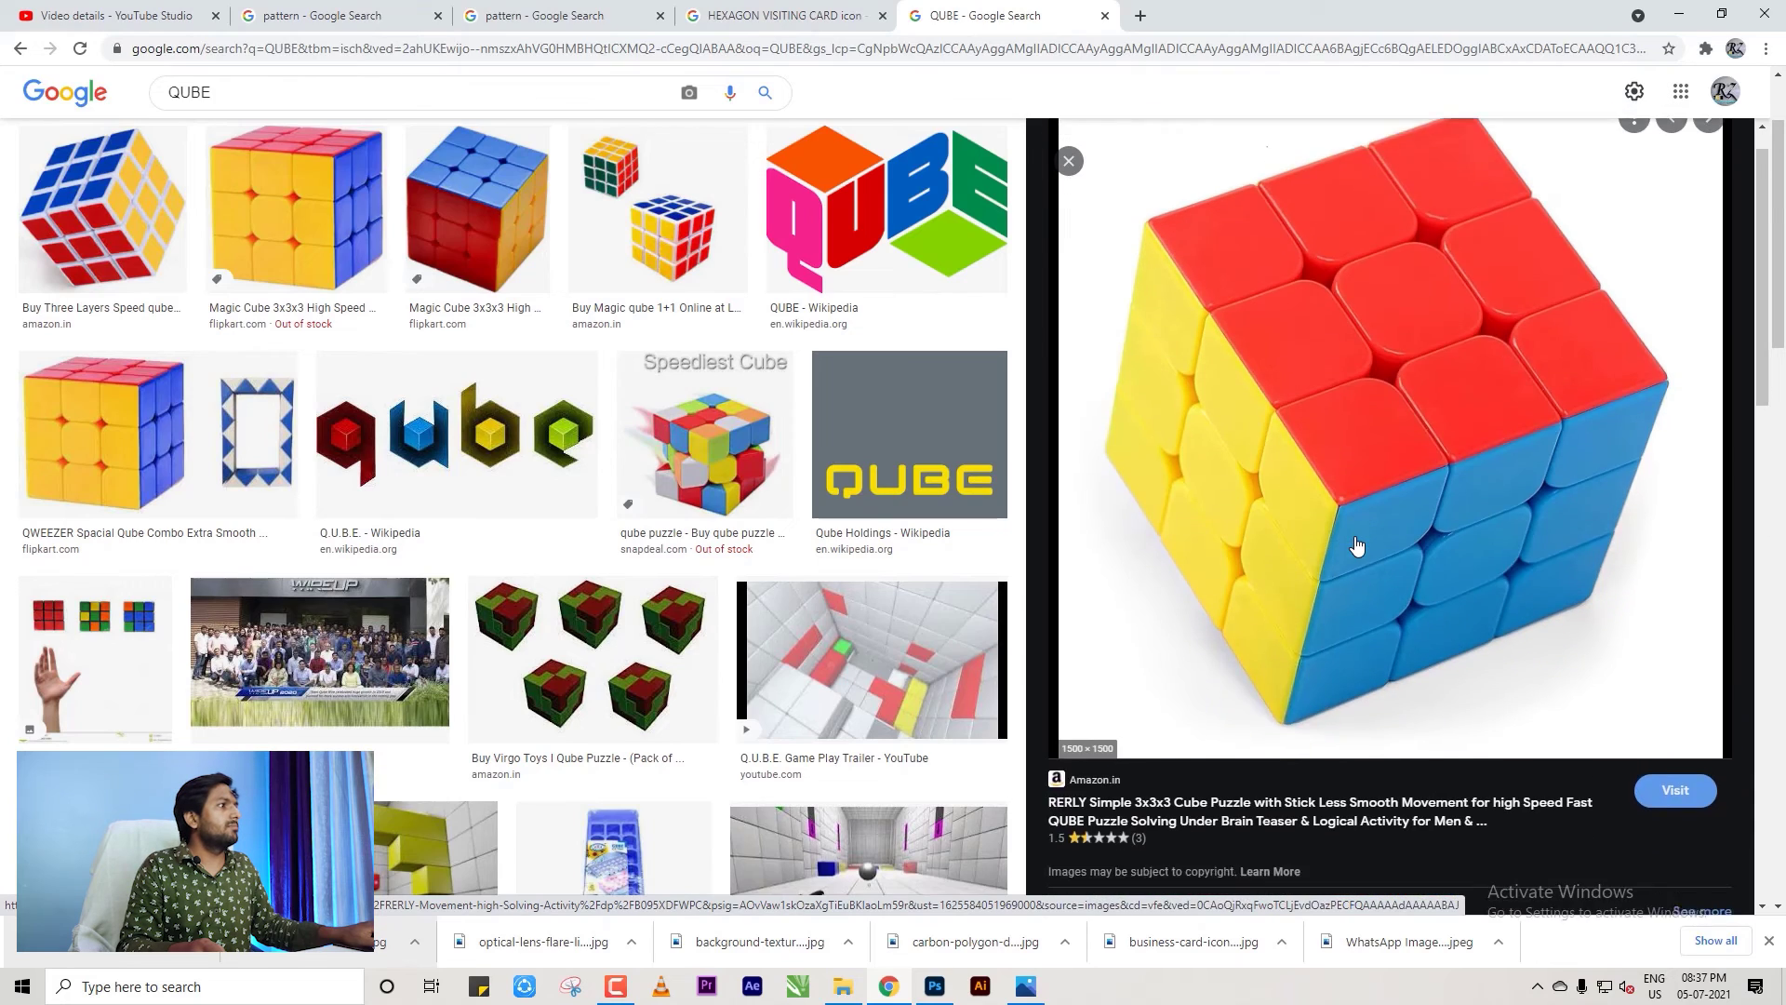
right_click(1259, 463)
click(1340, 658)
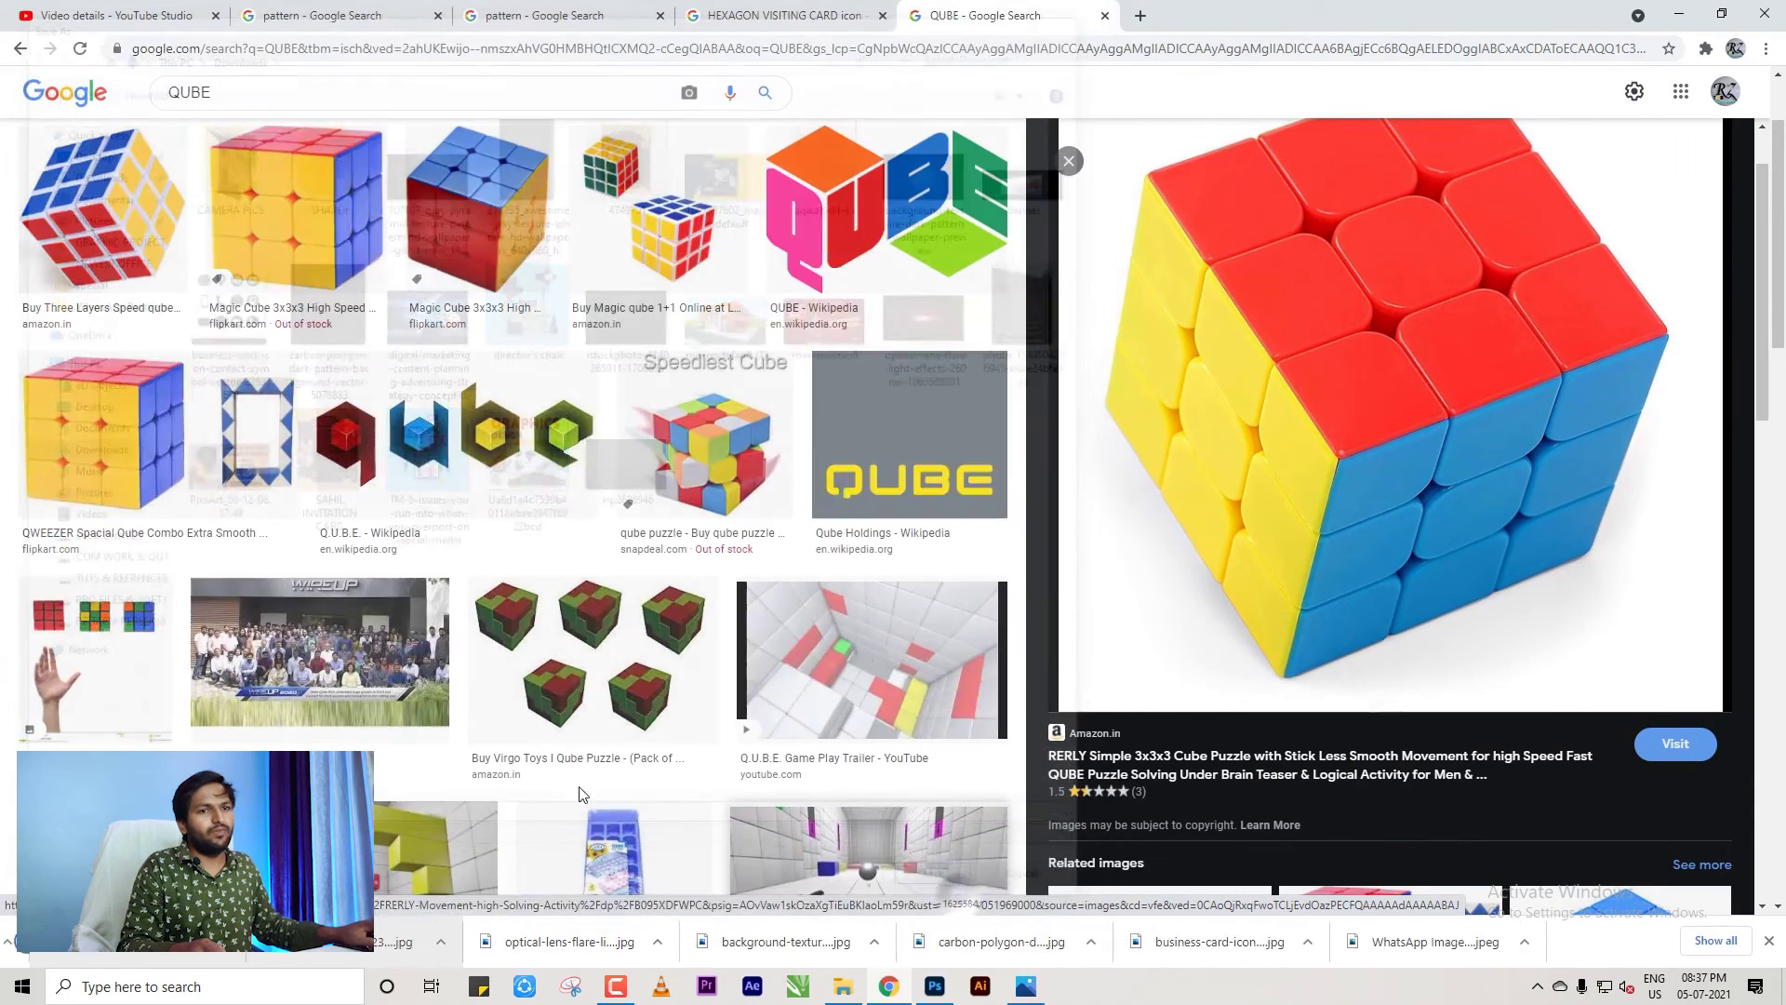
drag(121, 941, 1058, 667)
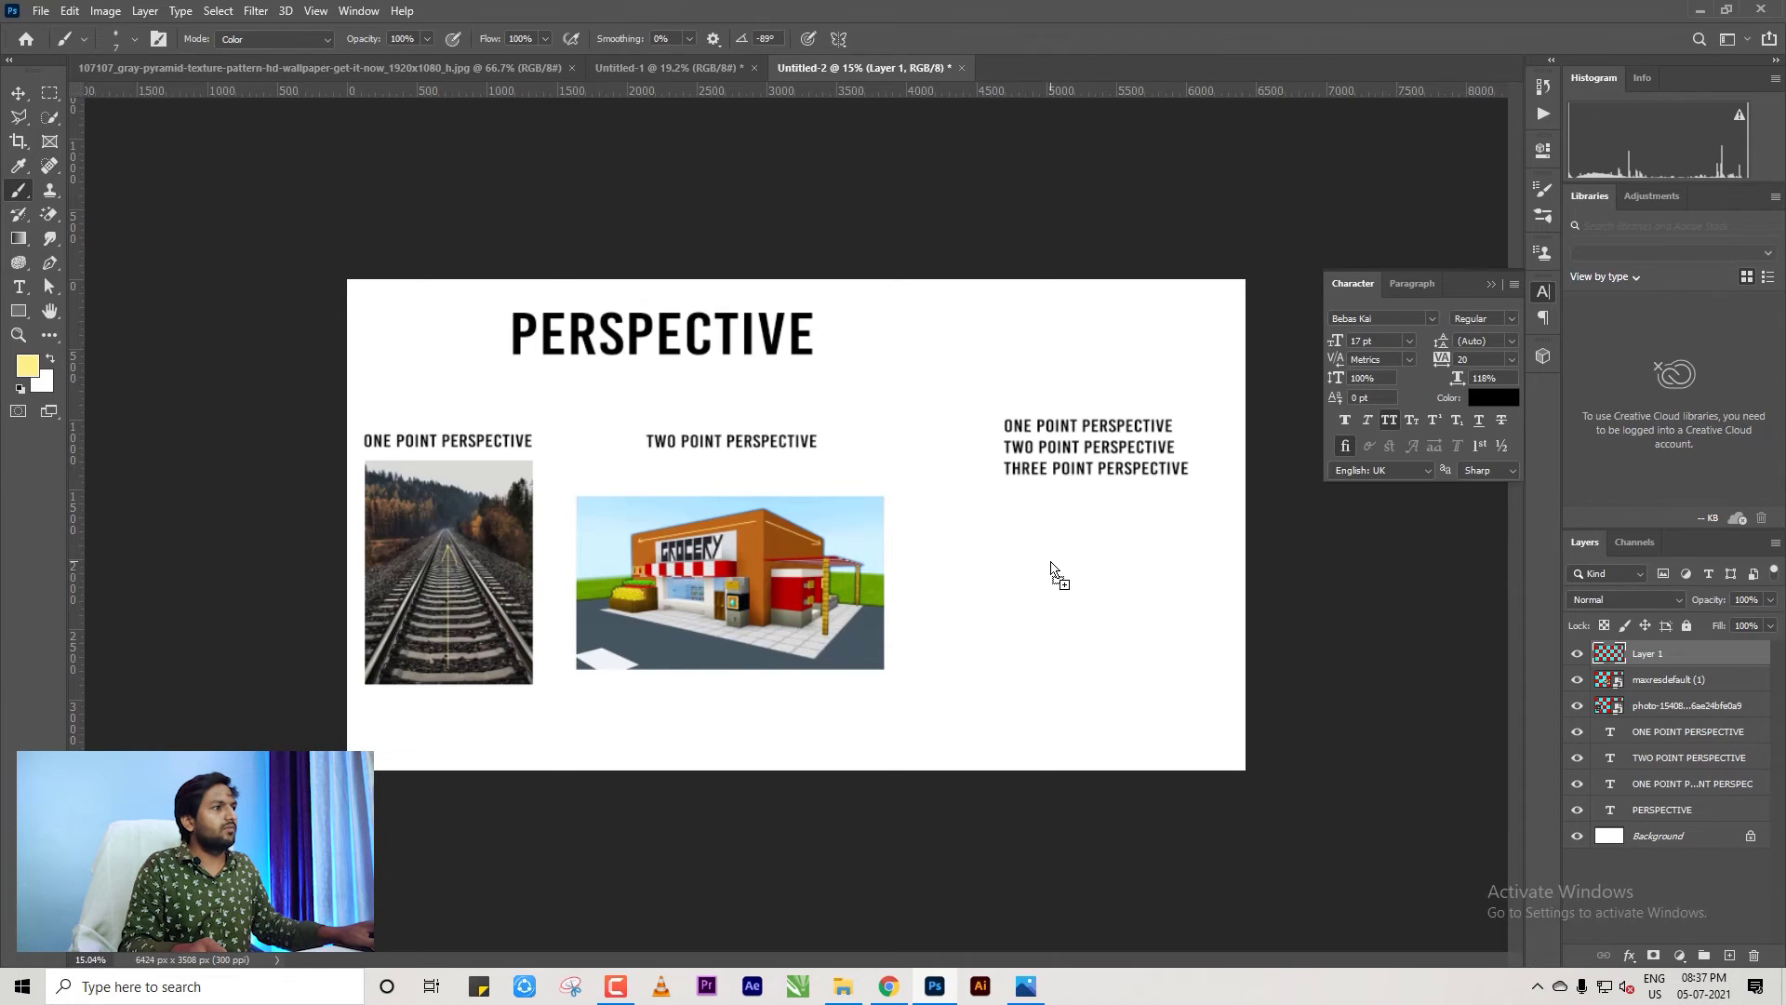